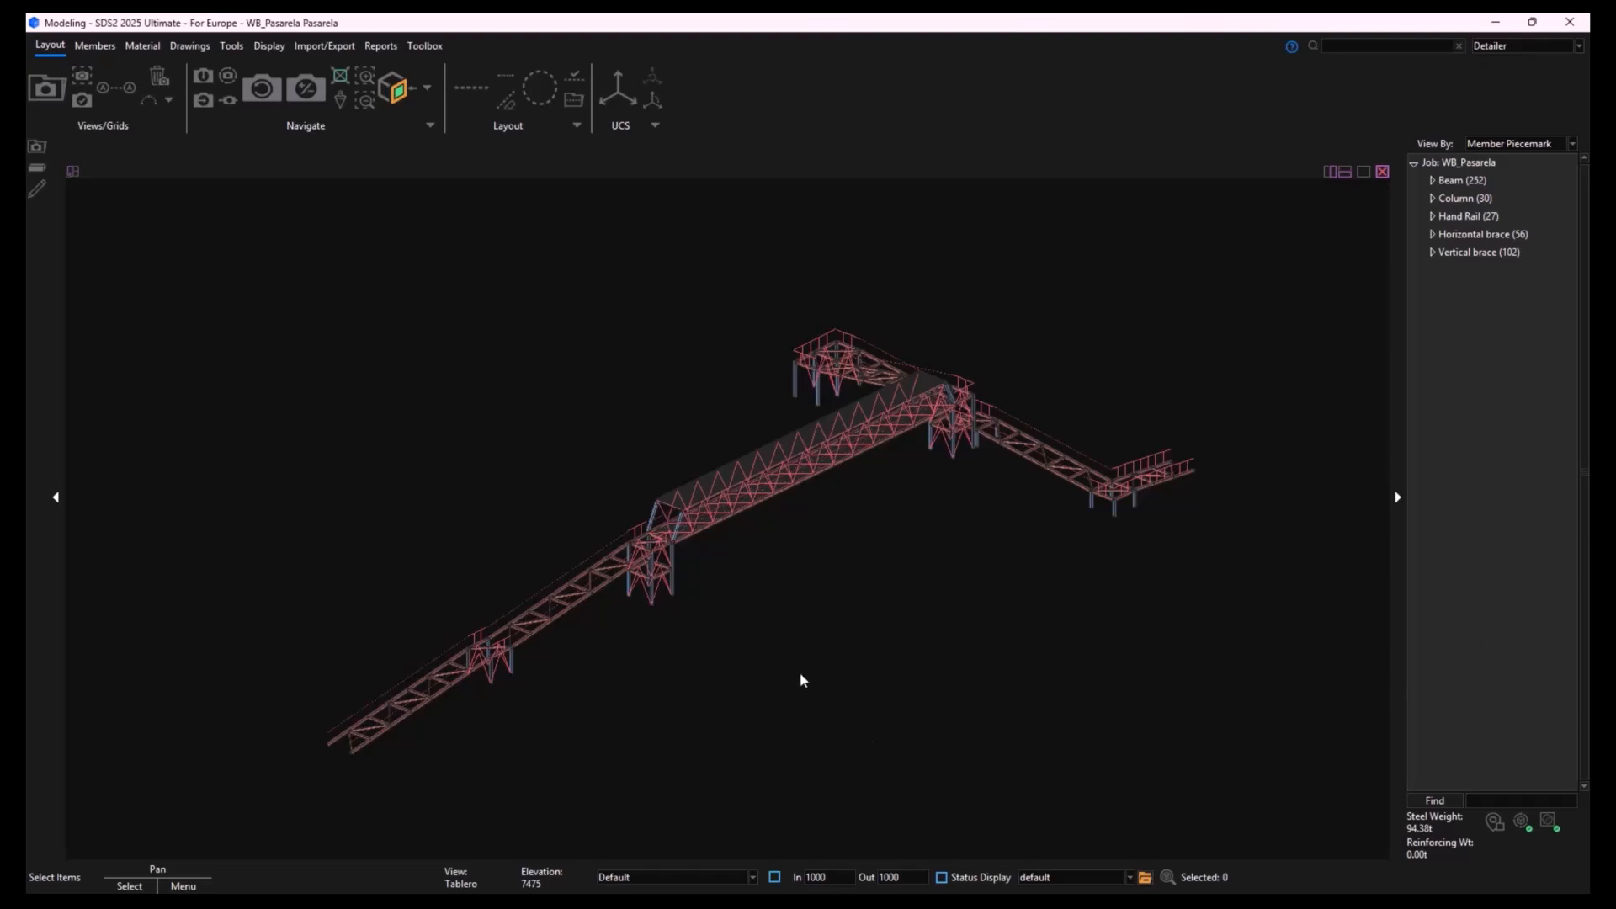
- Examine the full walkway model in 3D, including the covered main span, access ramps and column supports
{"action": "scroll", "coordinate": [667, 559], "scroll_direction": "up", "scroll_amount": 6}
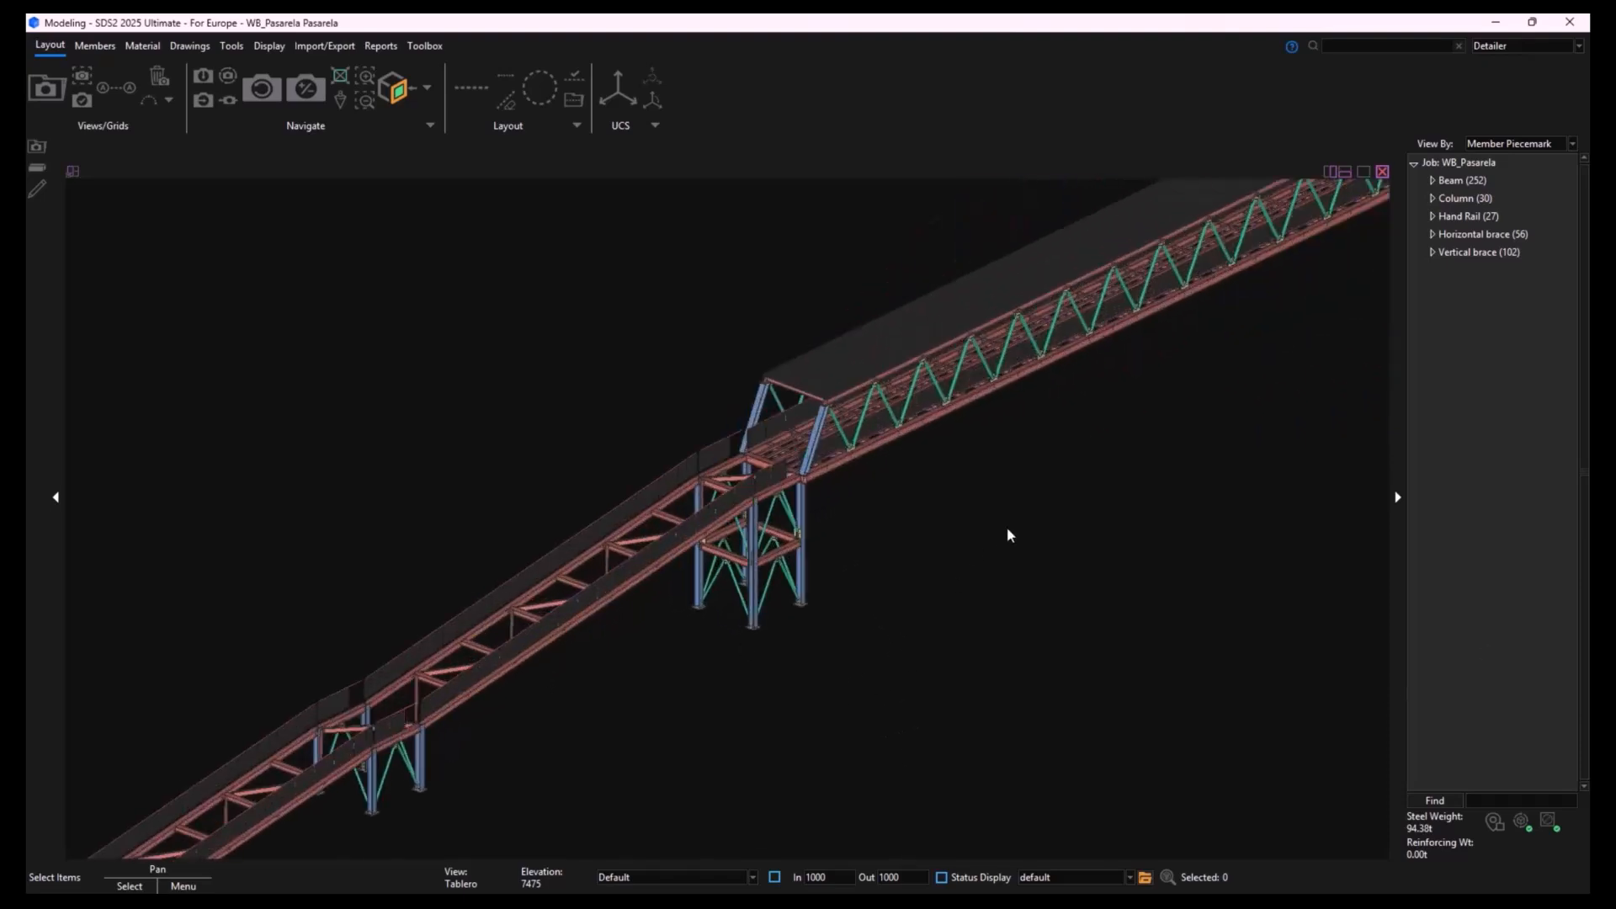
{"action": "scroll", "coordinate": [926, 444], "scroll_direction": "down", "scroll_amount": 6}
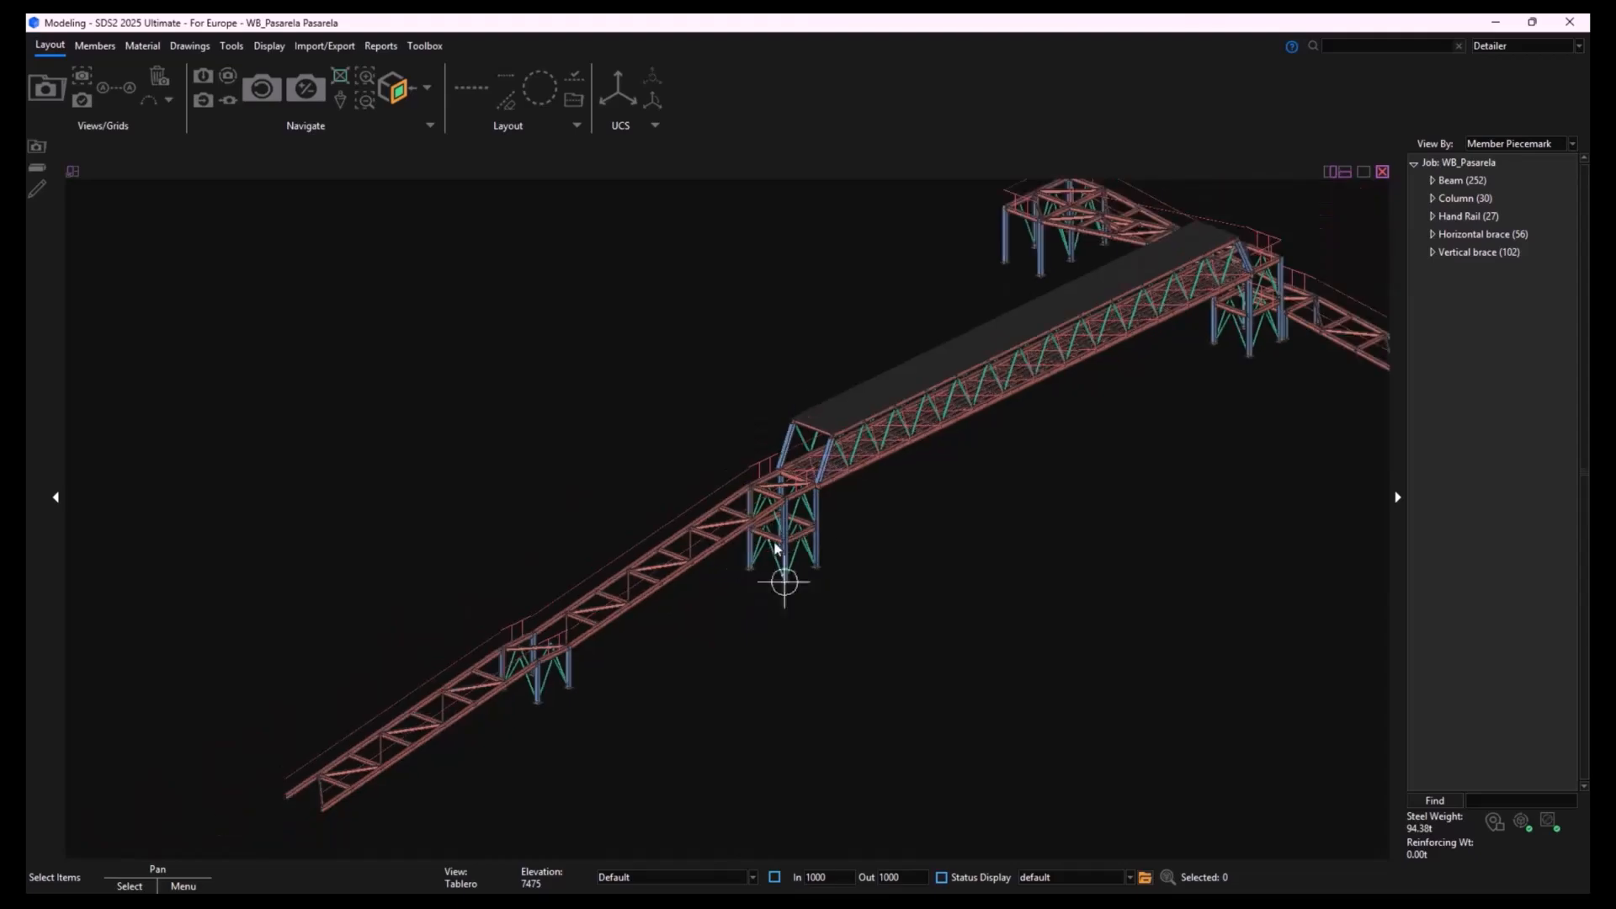
{"action": "middle_click_drag", "start_coordinate": [1239, 306], "coordinate": [968, 352], "text": "shift"}
{"action": "scroll", "coordinate": [1161, 438], "scroll_direction": "up", "scroll_amount": 8}
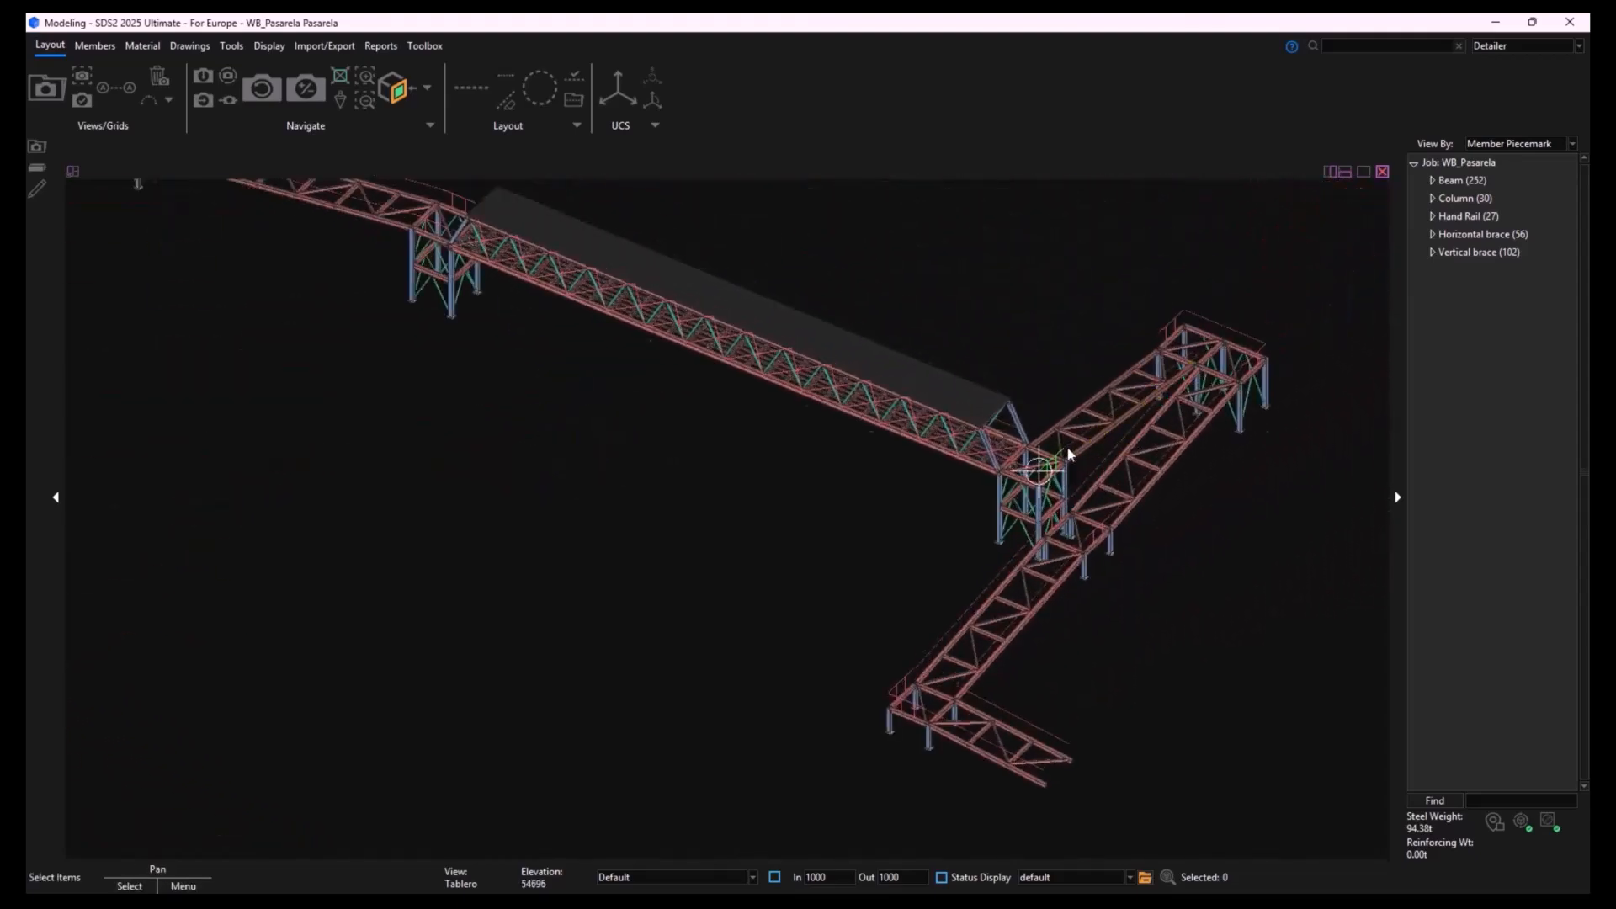
{"action": "scroll", "coordinate": [968, 454], "scroll_direction": "up", "scroll_amount": 3}
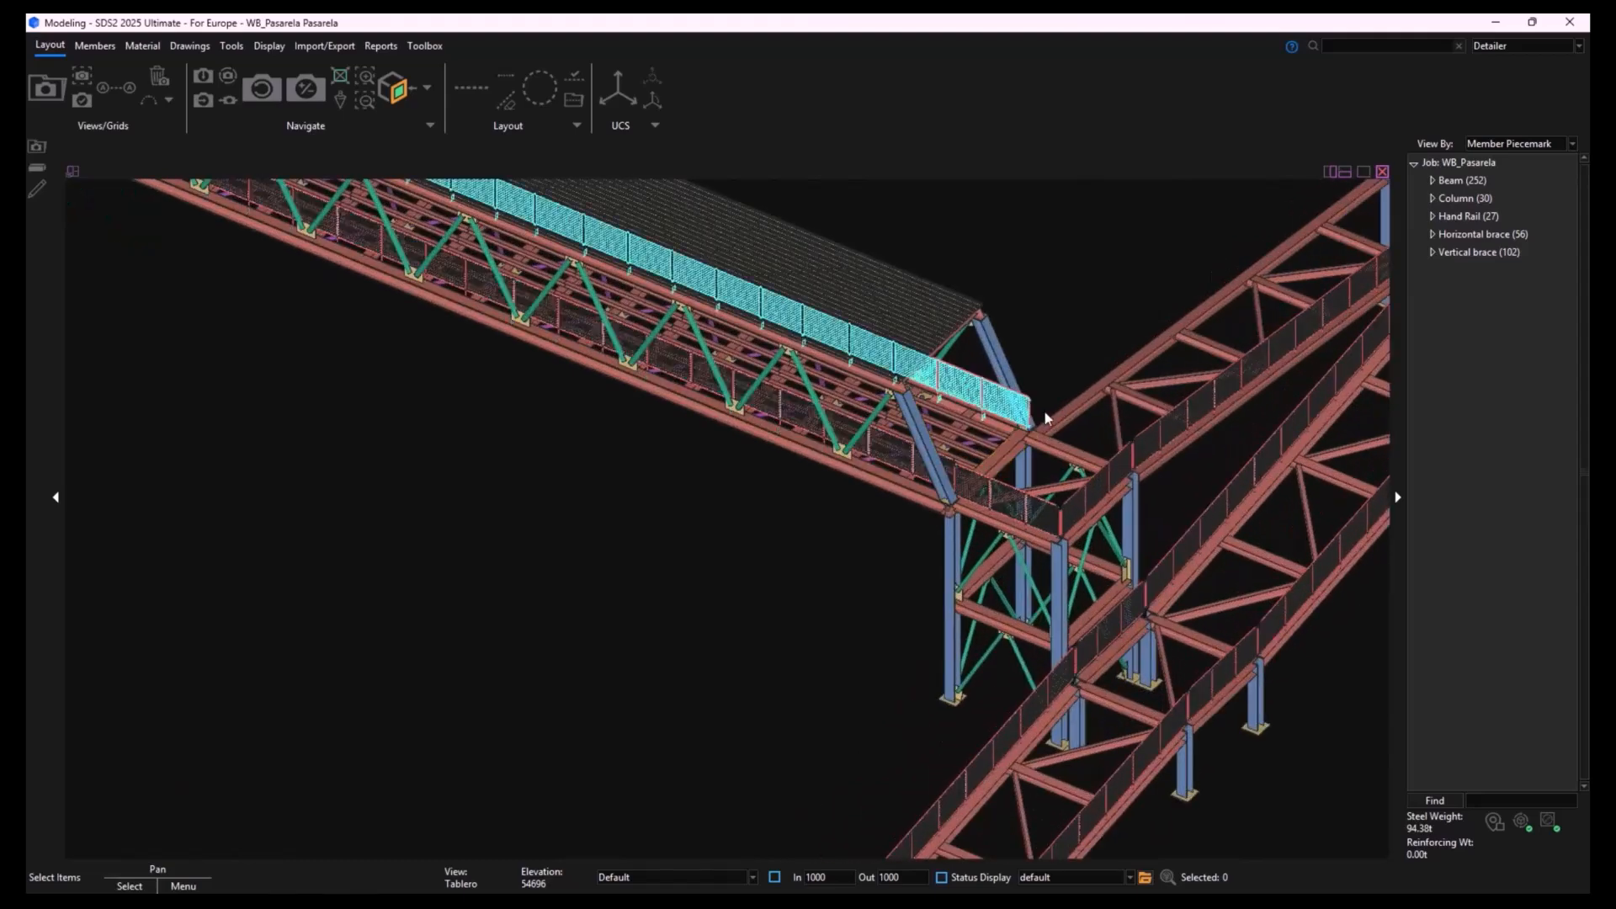
{"action": "scroll", "coordinate": [1005, 459], "scroll_direction": "down", "scroll_amount": 2}
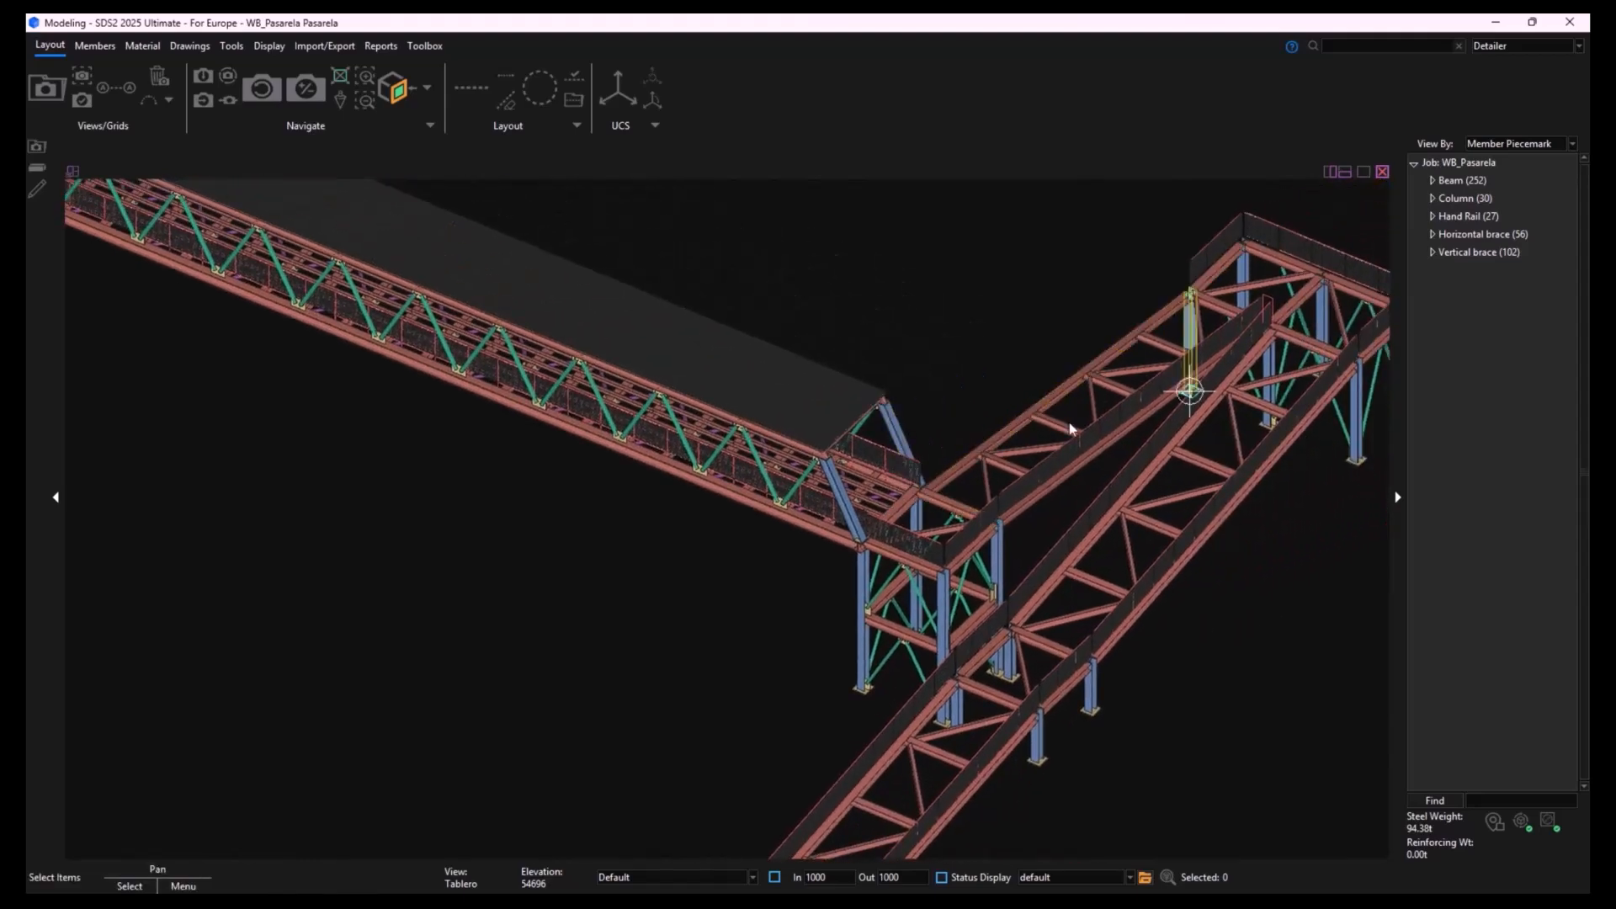
{"action": "scroll", "coordinate": [983, 529], "scroll_direction": "down", "scroll_amount": 2}
{"action": "scroll", "coordinate": [984, 529], "scroll_direction": "down", "scroll_amount": 4}
{"action": "middle_click_drag", "start_coordinate": [405, 351], "coordinate": [687, 384], "text": "shift"}
{"action": "scroll", "coordinate": [253, 547], "scroll_direction": "up", "scroll_amount": 5}
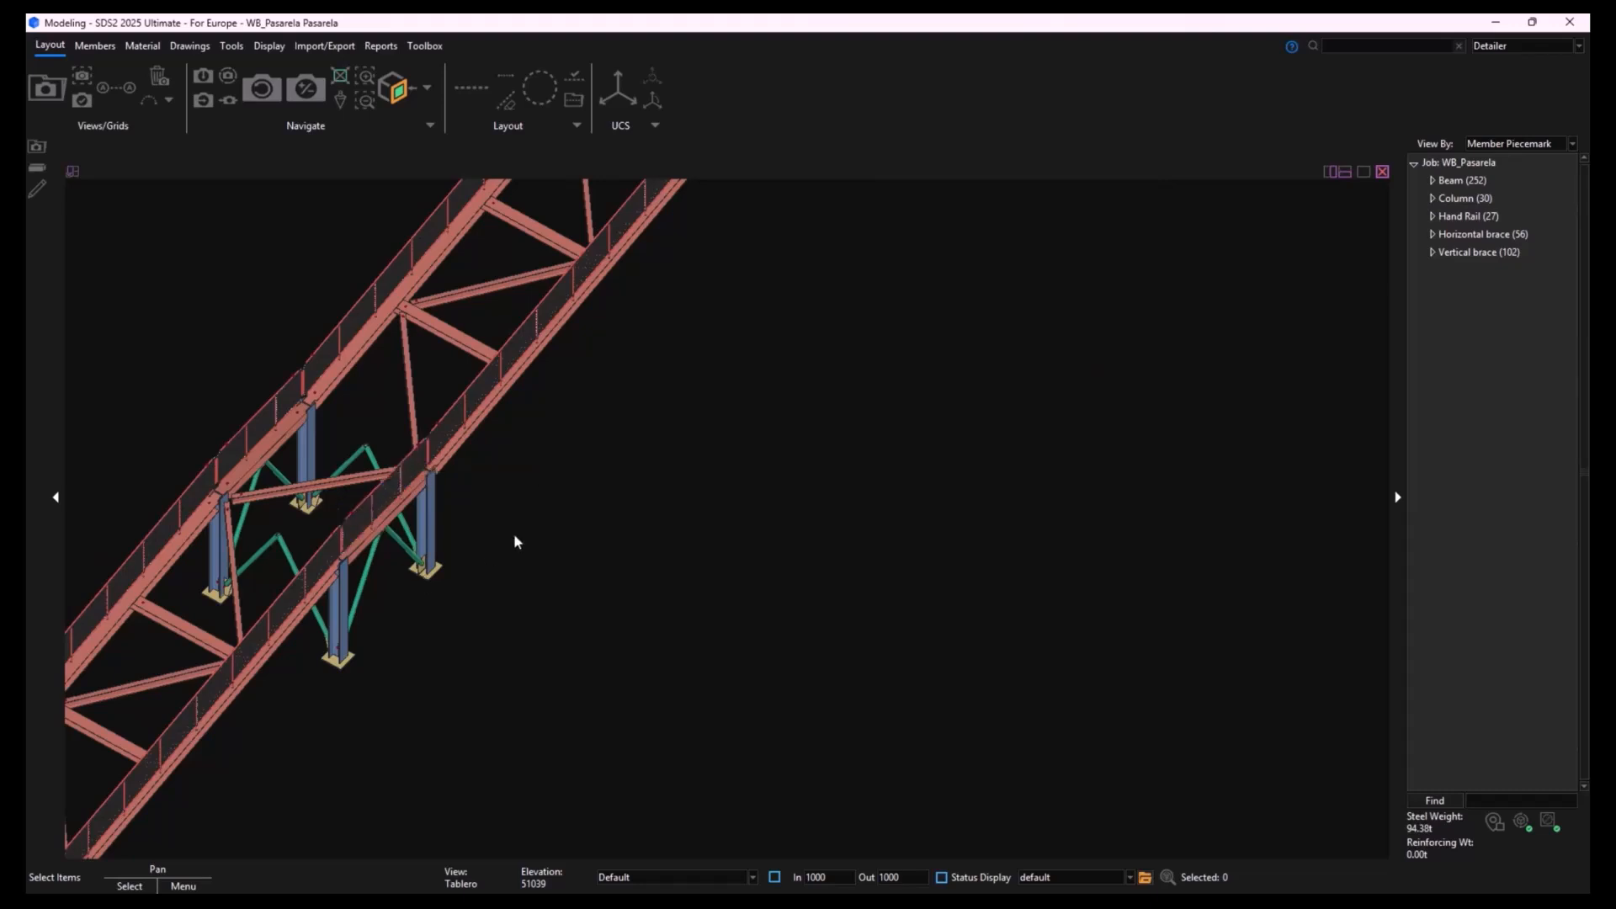
{"action": "middle_click_drag", "start_coordinate": [516, 541], "coordinate": [710, 528]}
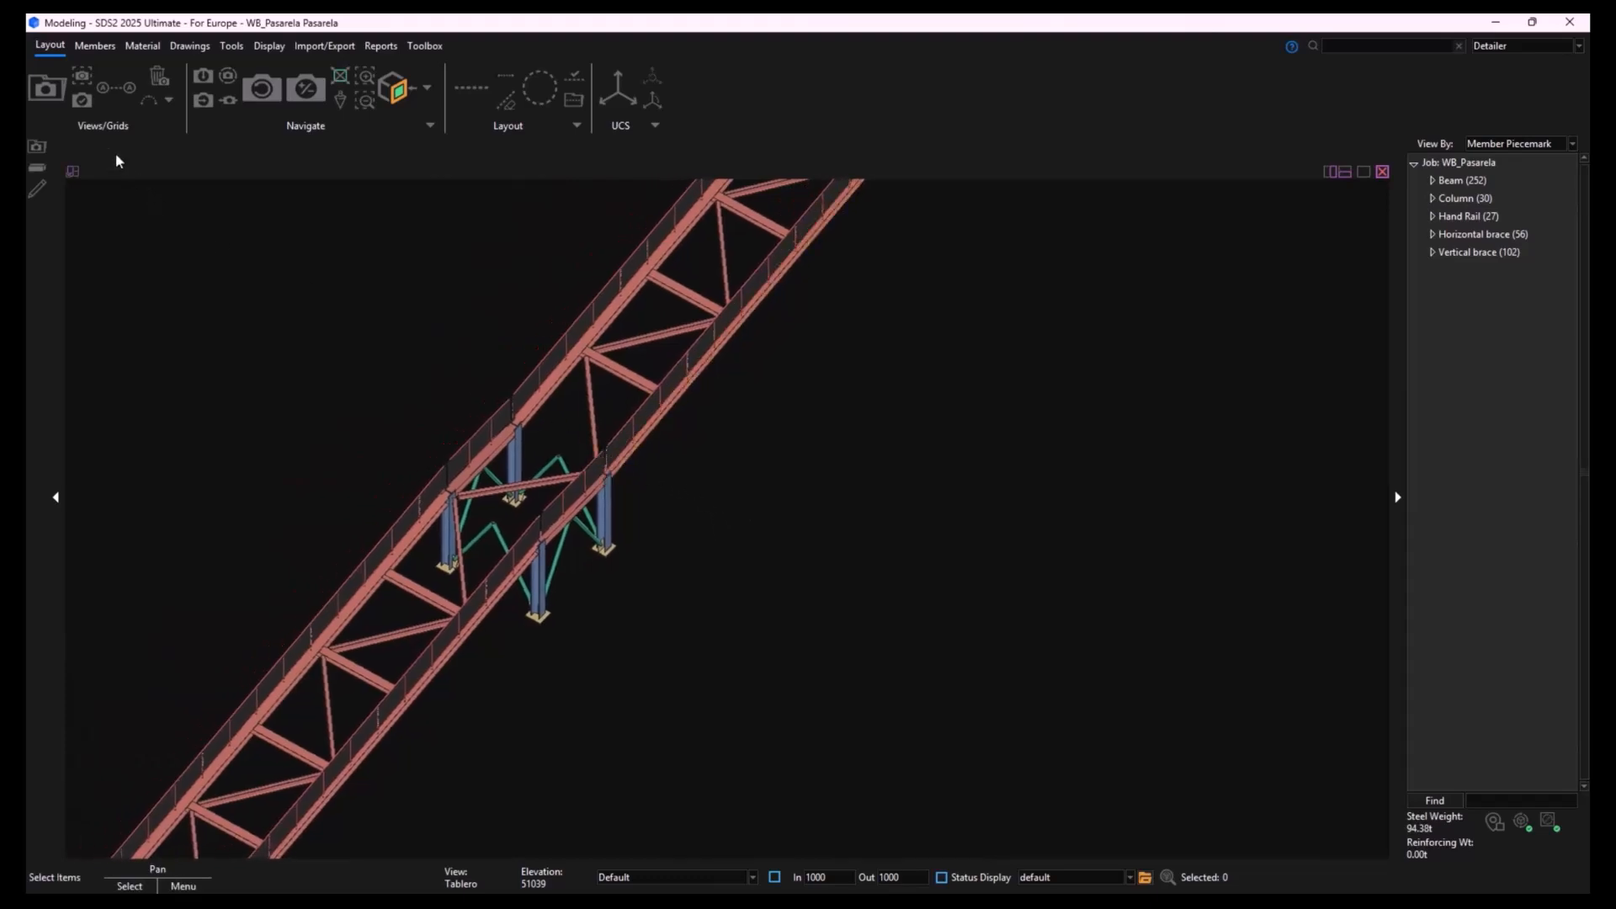
- Open the Tablero erection view and turn off depth checking
{"action": "left_click", "coordinate": [54, 94]}
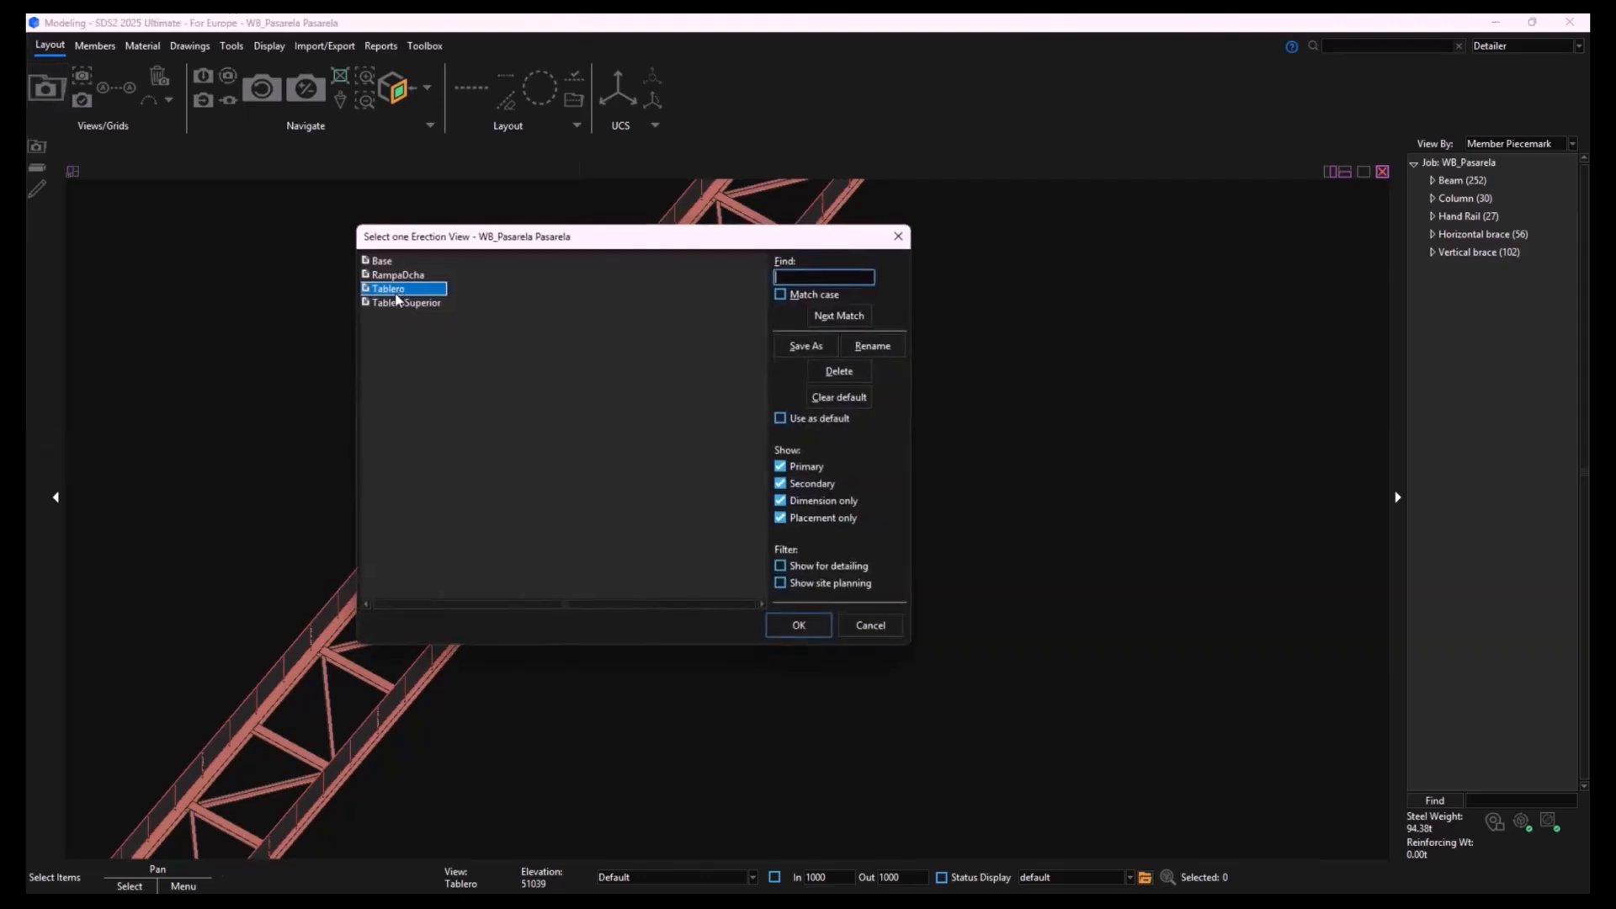
{"action": "double_click", "coordinate": [397, 291]}
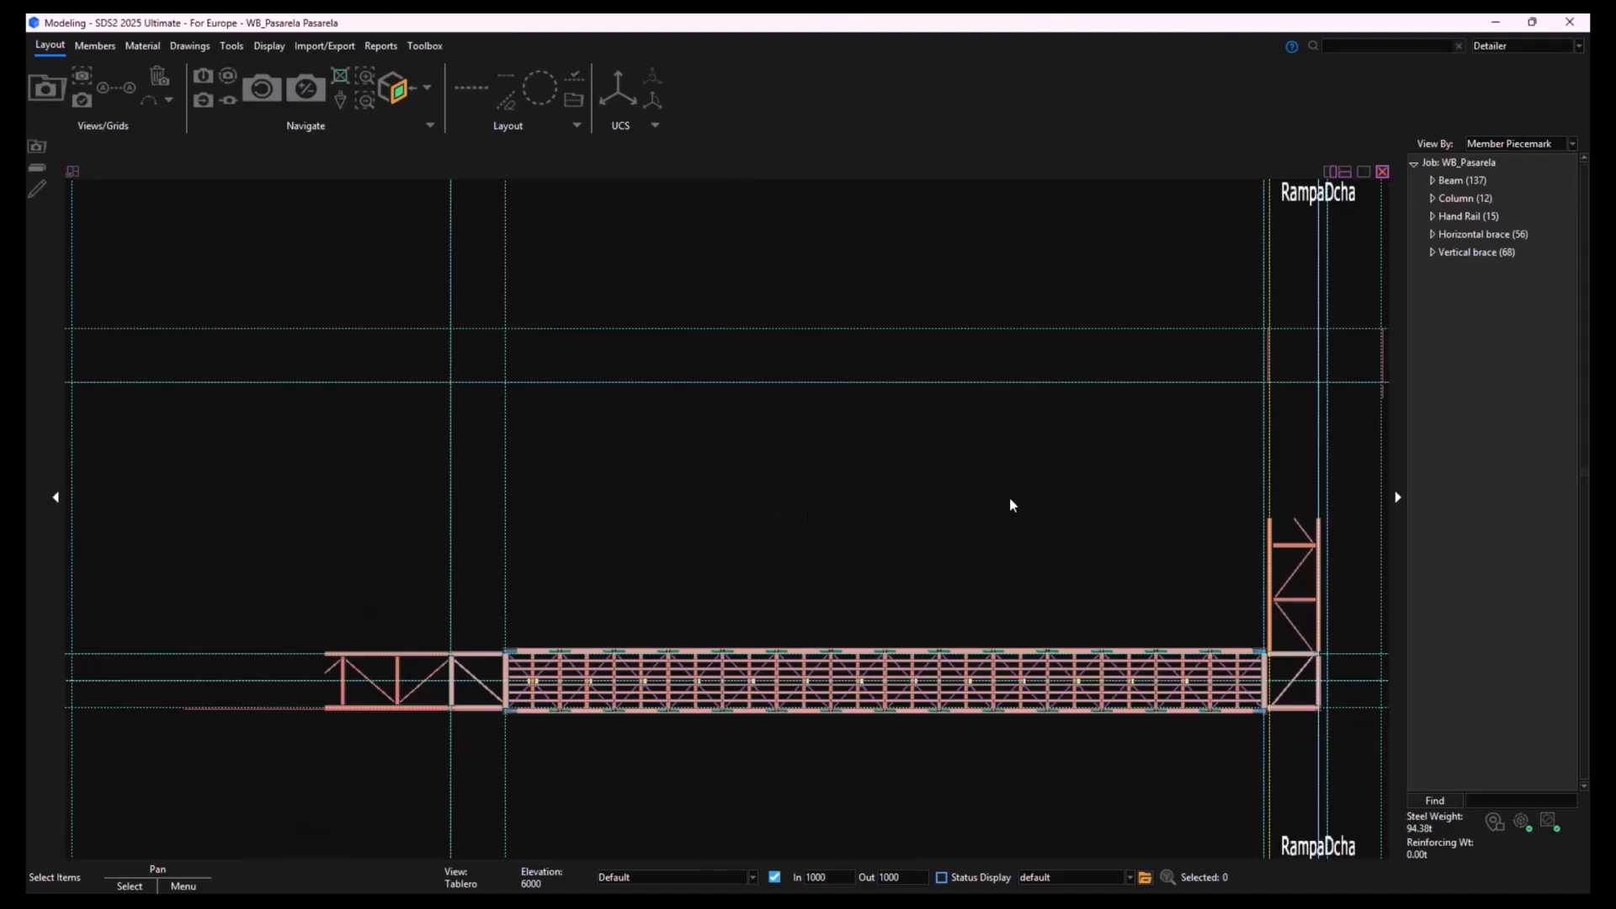
{"action": "middle_click_drag", "start_coordinate": [1008, 496], "coordinate": [903, 450]}
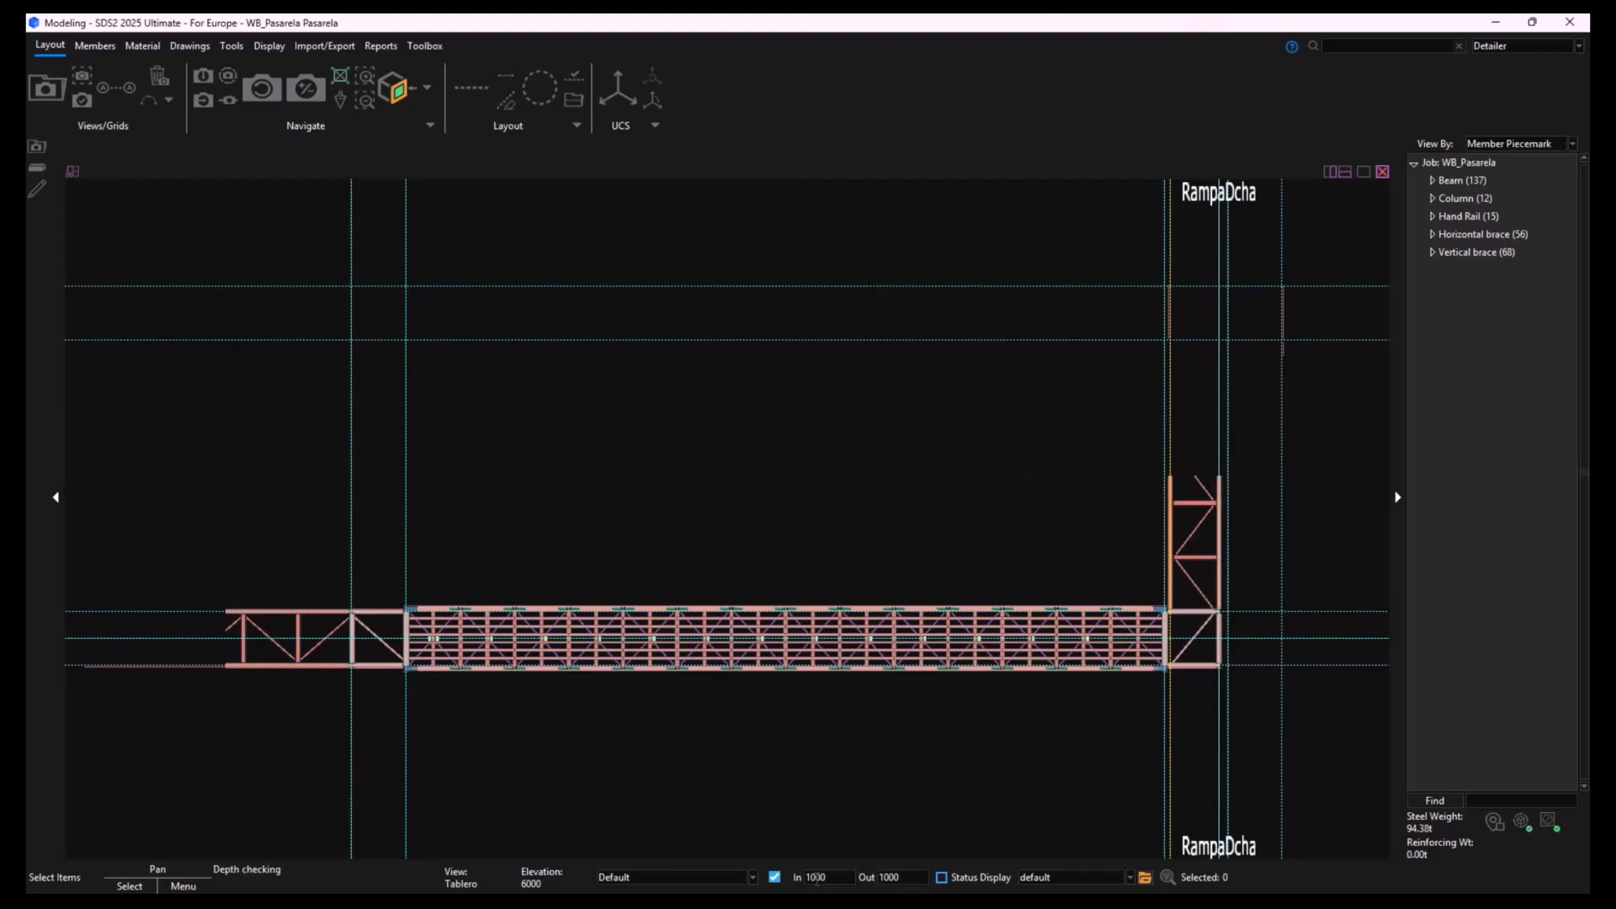
{"action": "left_click", "coordinate": [777, 879]}
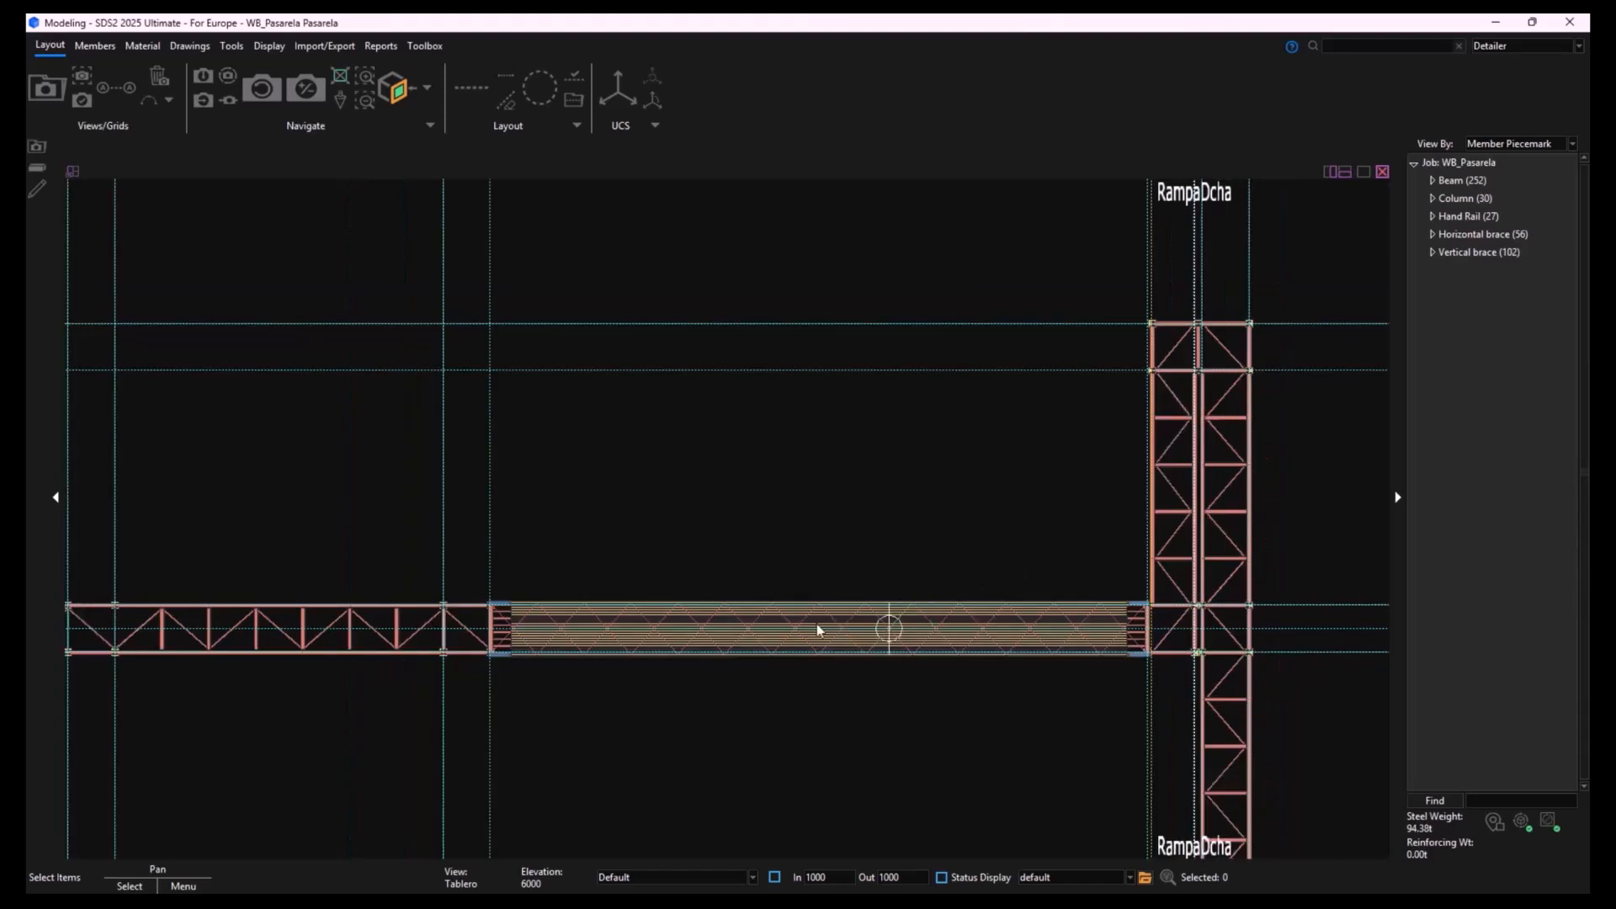
- Start adding a beam at the four-column intermediate support of the ramp, working in a 3D view
{"action": "middle_click_drag", "start_coordinate": [527, 738], "coordinate": [887, 665]}
{"action": "scroll", "coordinate": [501, 568], "scroll_direction": "up", "scroll_amount": 10}
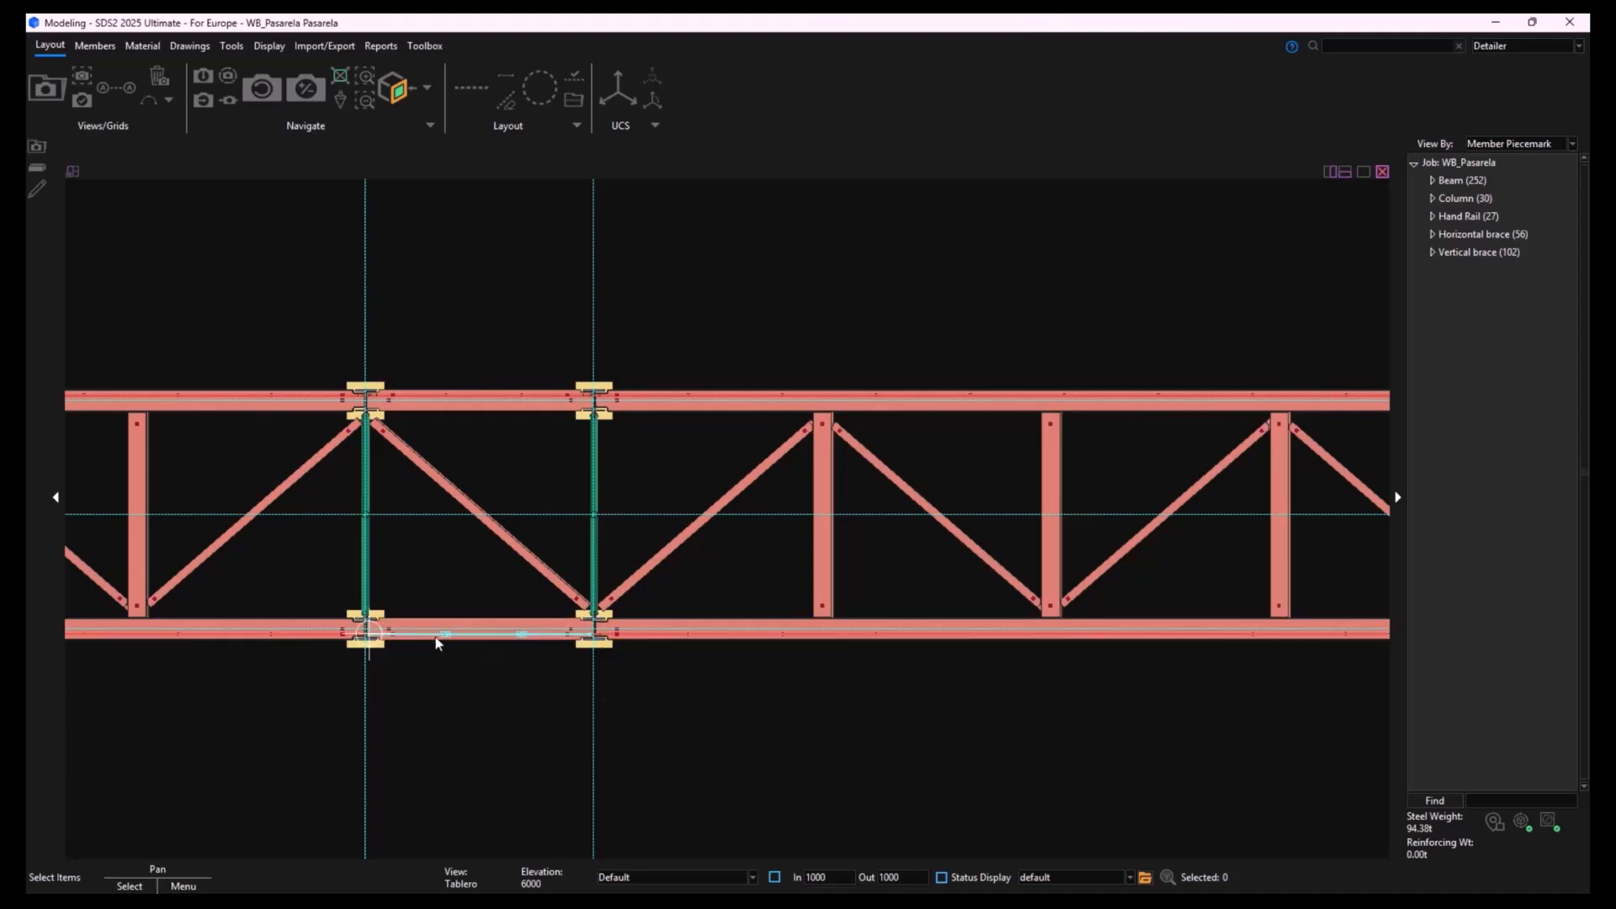
{"action": "middle_click_drag", "start_coordinate": [435, 637], "coordinate": [639, 469], "text": "shift"}
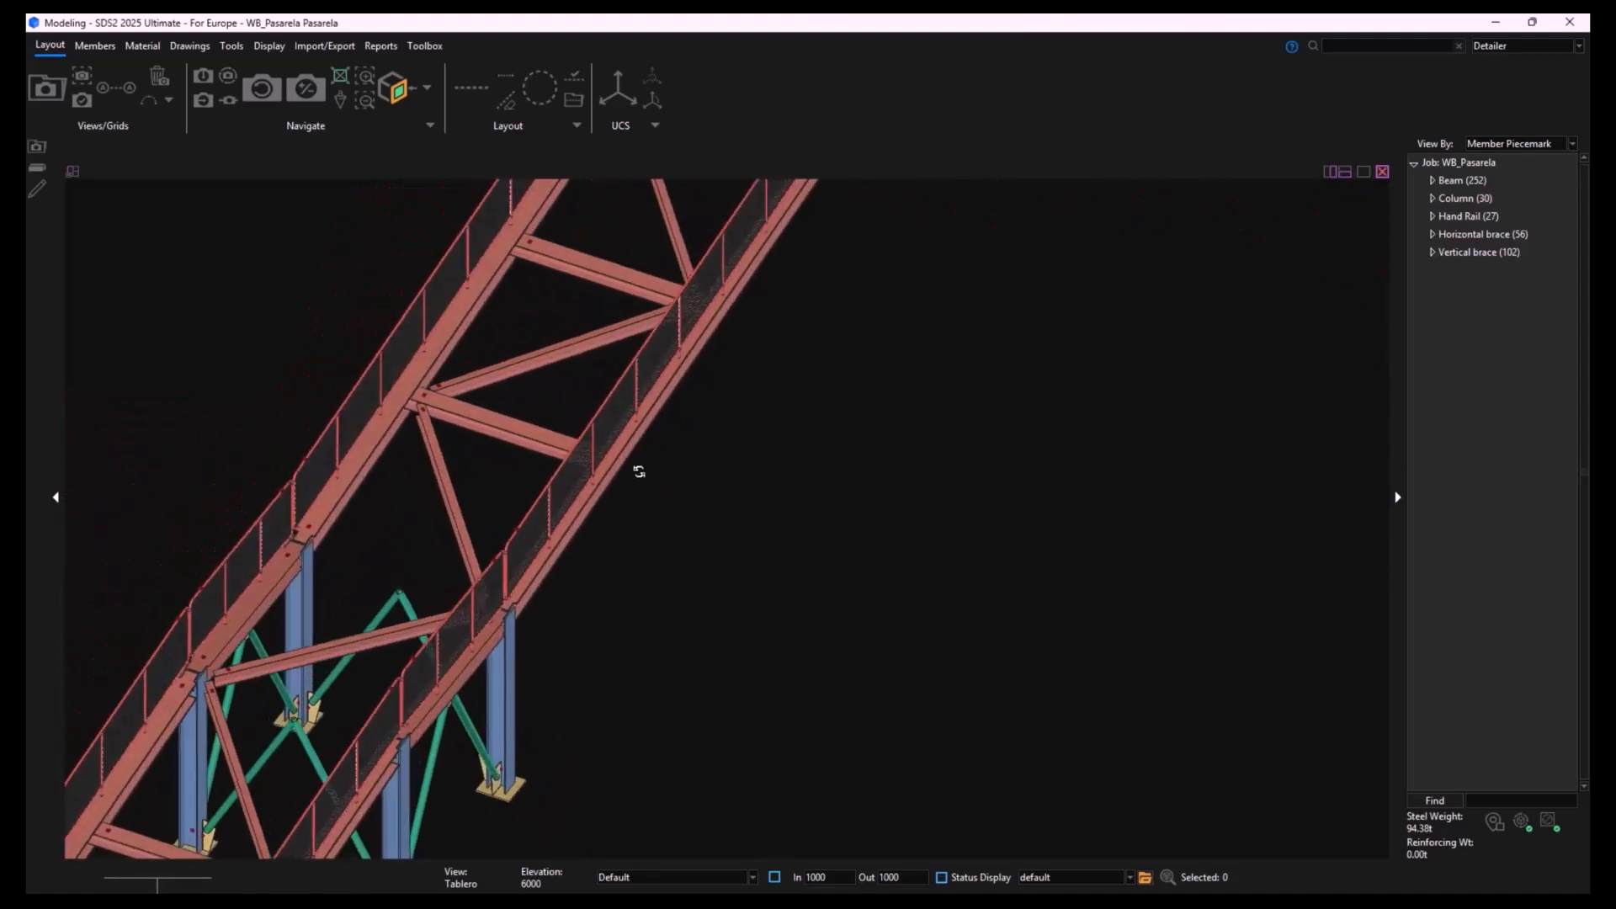
{"action": "scroll", "coordinate": [438, 626], "scroll_direction": "up", "scroll_amount": 2}
{"action": "middle_click_drag", "start_coordinate": [459, 665], "coordinate": [777, 424]}
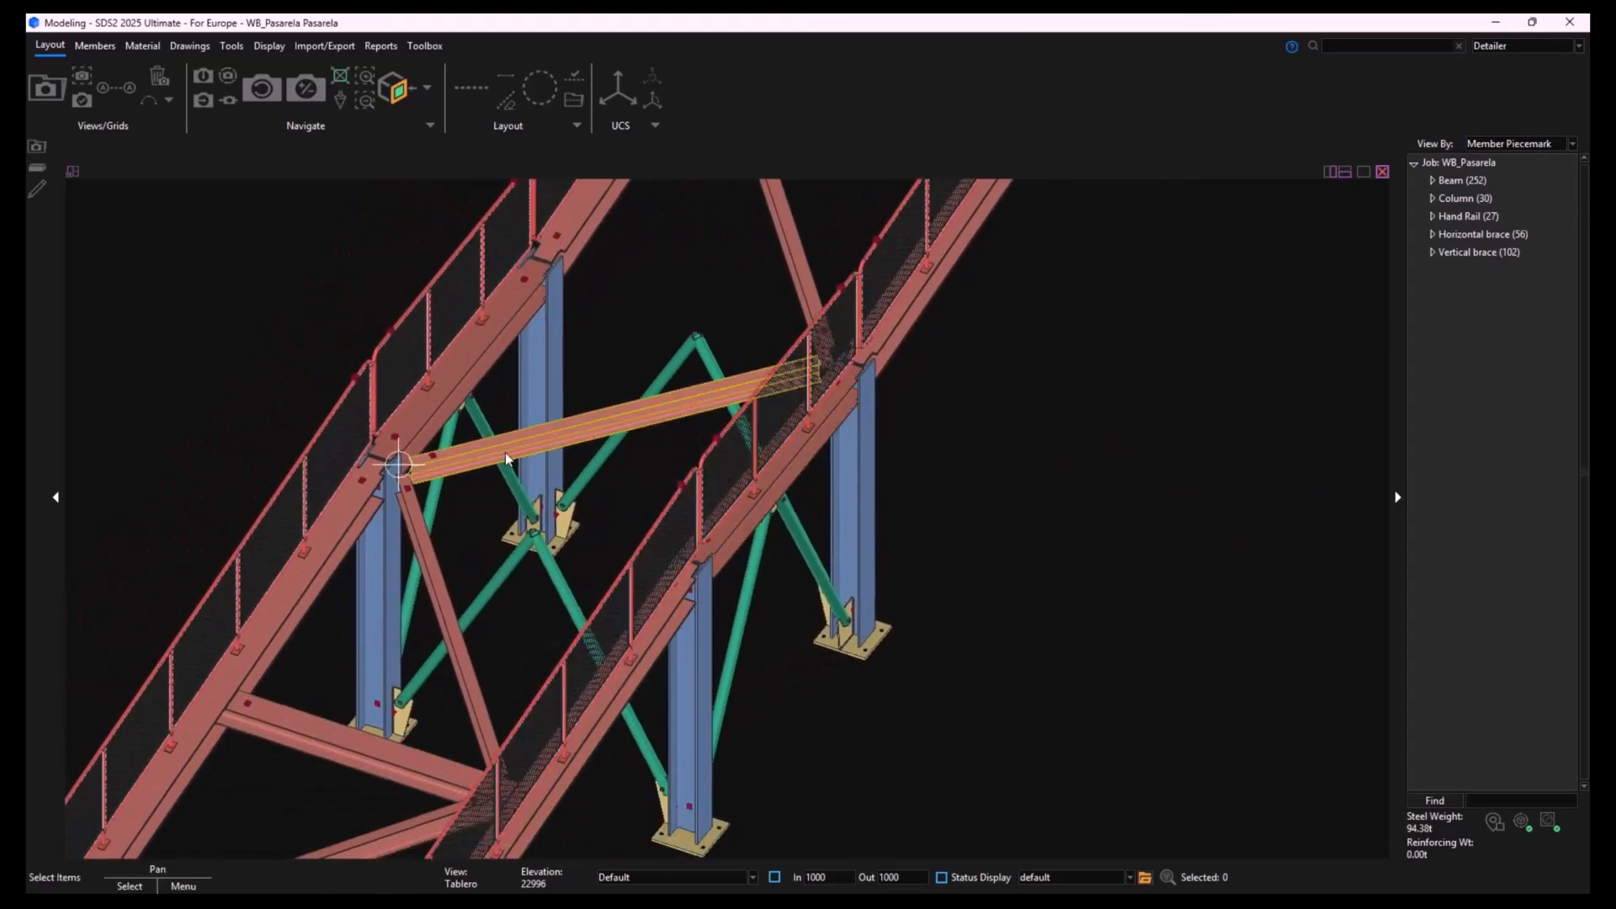
{"action": "left_click", "coordinate": [94, 45]}
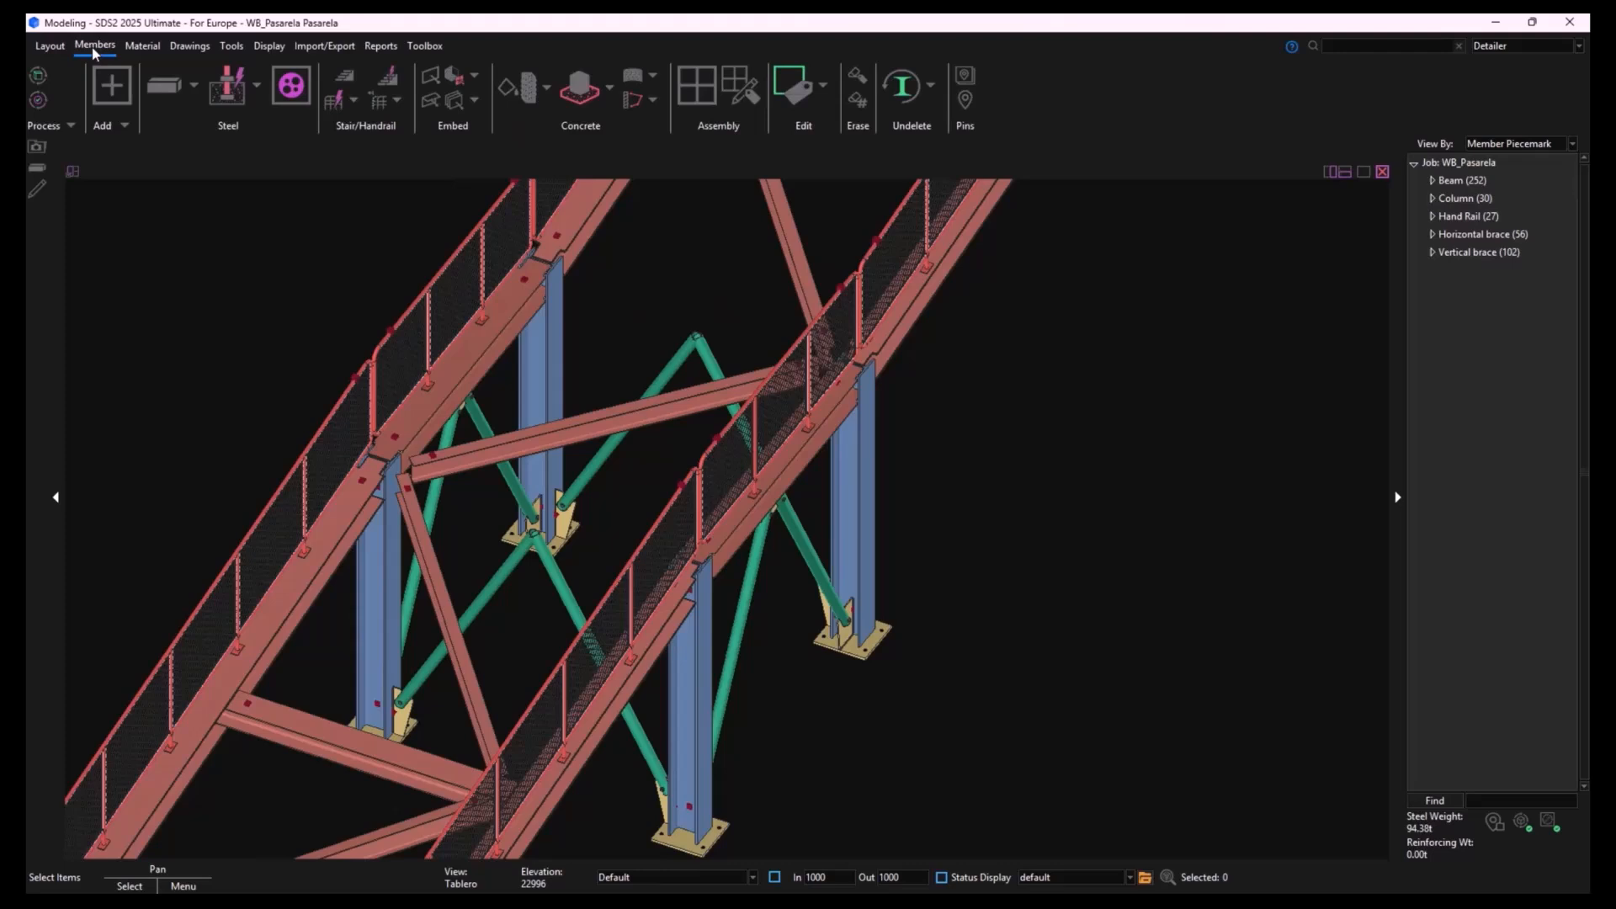
{"action": "left_click", "coordinate": [163, 85]}
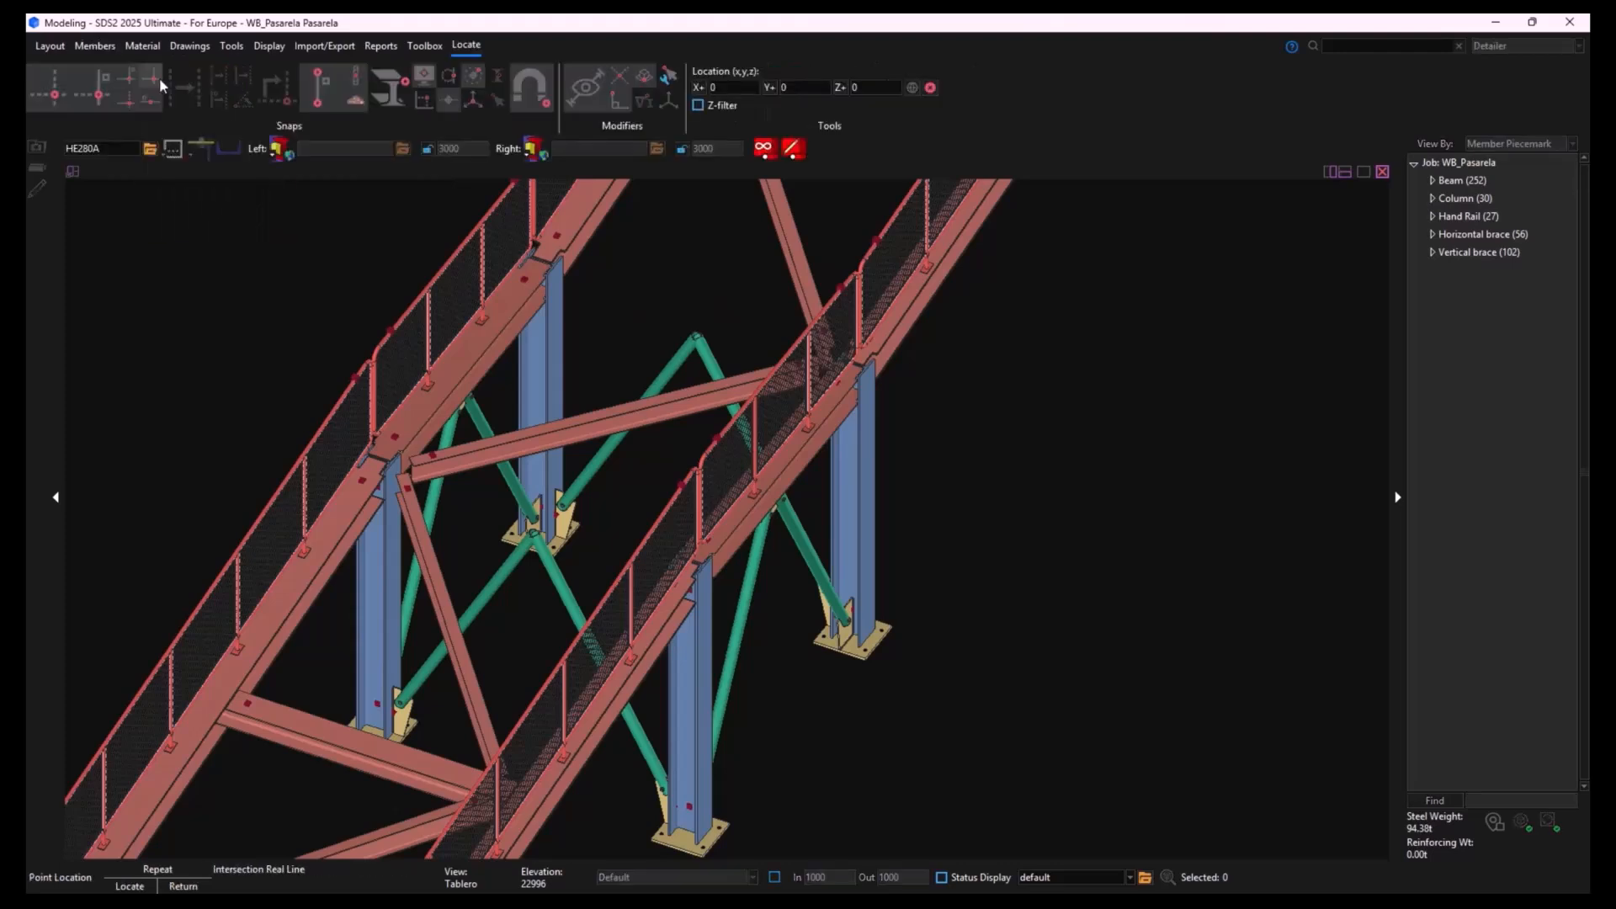
- Browse the section sizes available for the new beam, including angle and pipe shapes, without choosing another section
{"action": "left_click", "coordinate": [149, 150]}
{"action": "scroll", "coordinate": [648, 410], "scroll_direction": "down", "scroll_amount": 5}
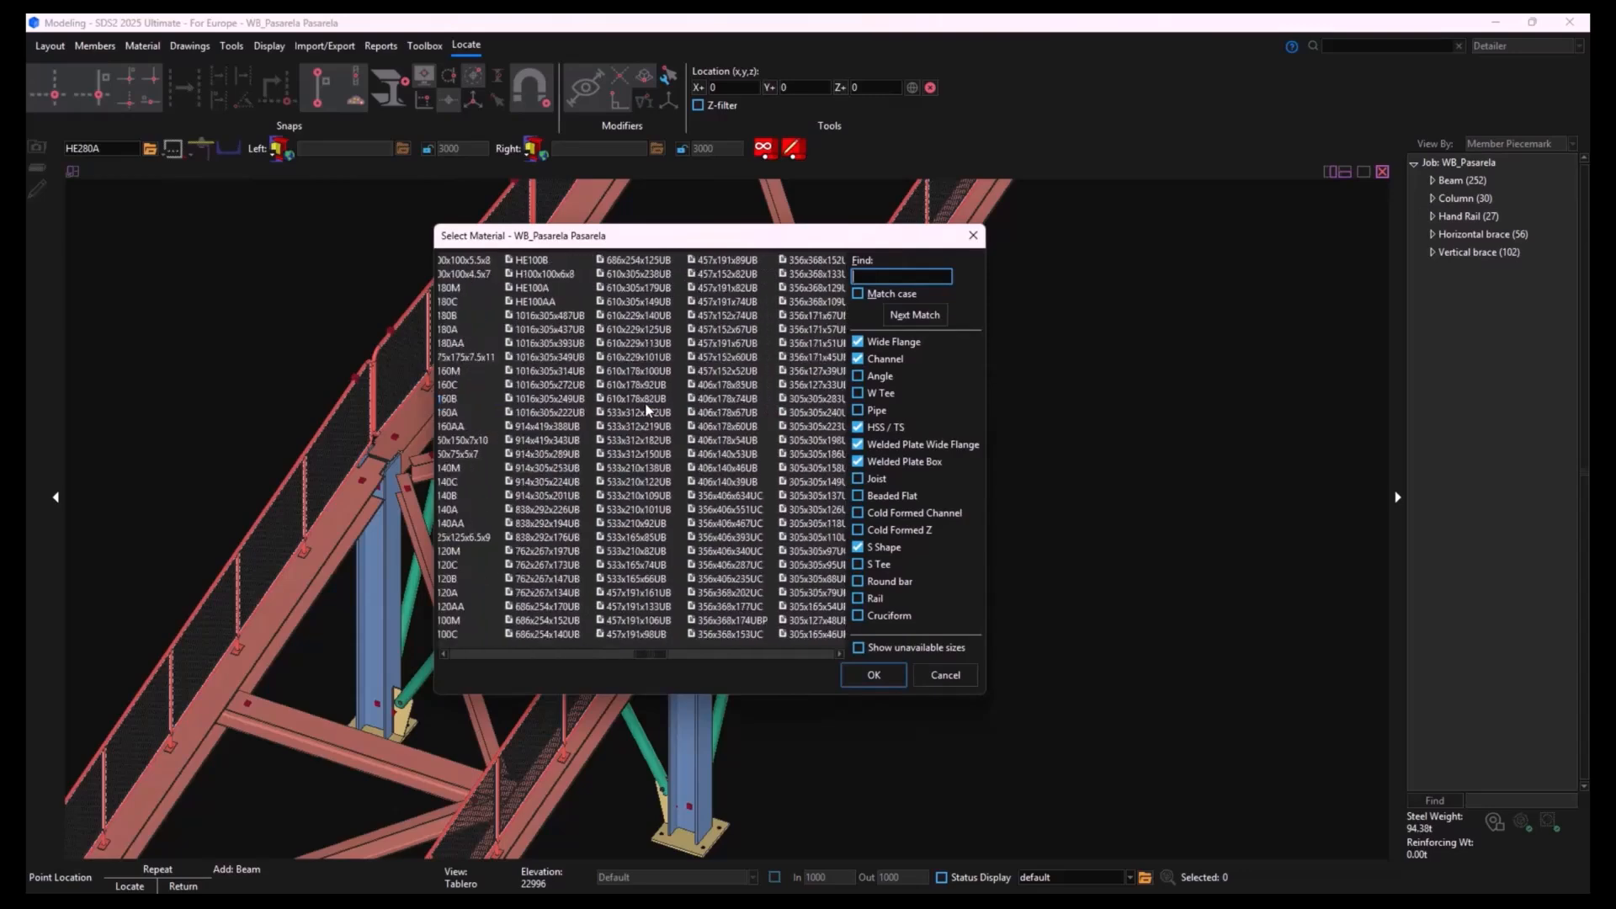
{"action": "scroll", "coordinate": [646, 412], "scroll_direction": "up", "scroll_amount": 10}
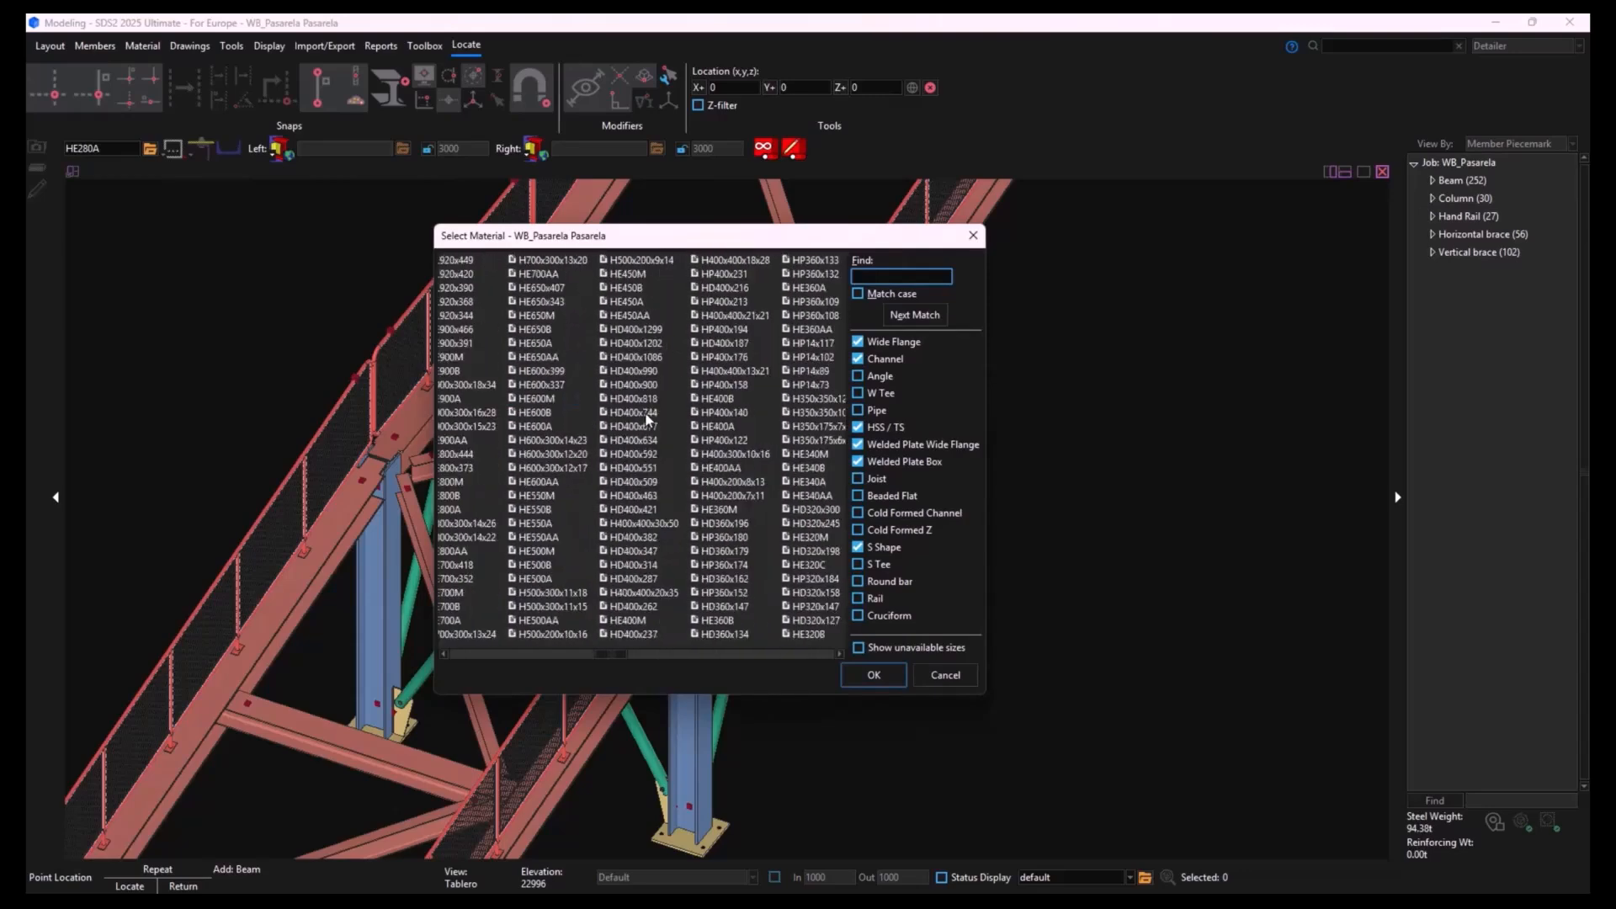
{"action": "left_click", "coordinate": [858, 377]}
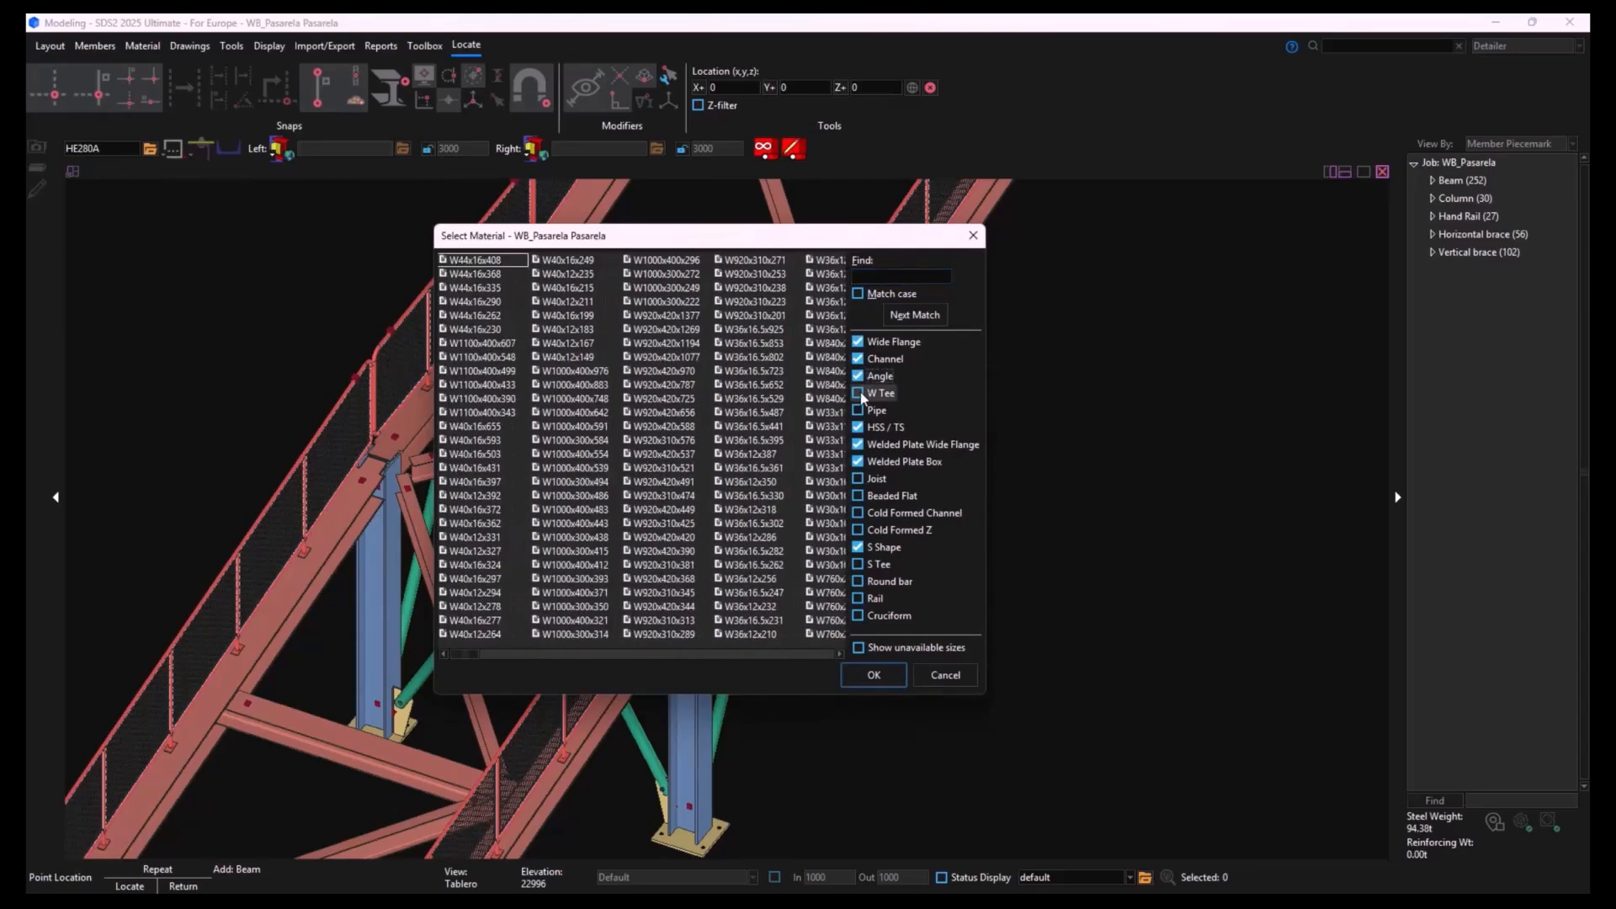
{"action": "left_click", "coordinate": [859, 410]}
{"action": "left_click", "coordinate": [945, 675]}
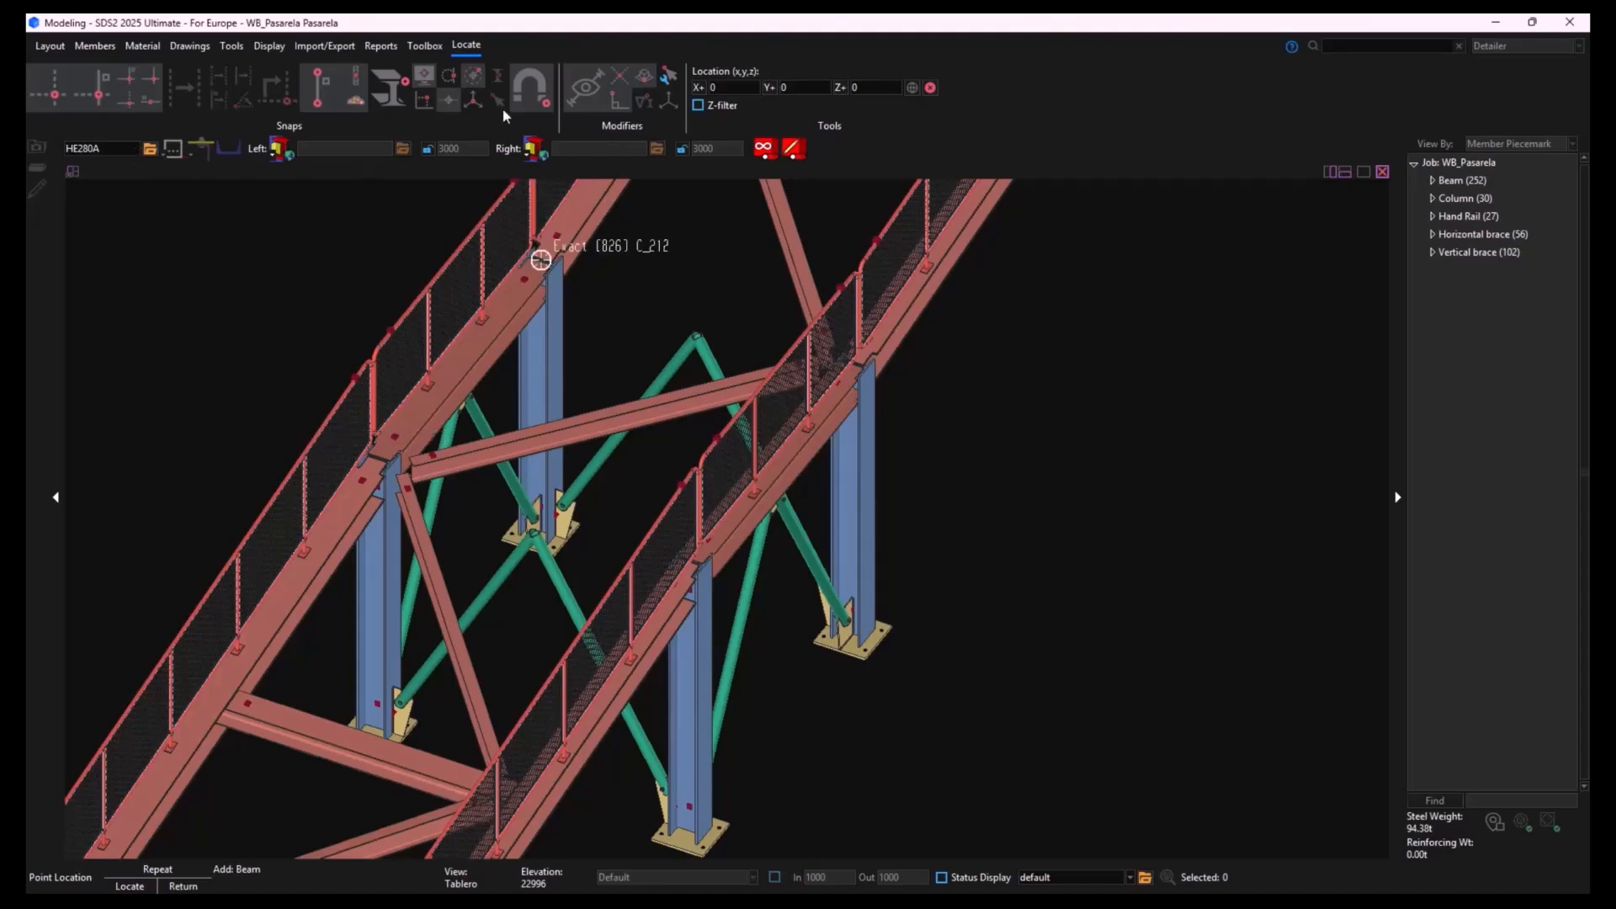
- With Auto Point snapping, add two HE280A cross beams at the ramp support, each joining the tops of two opposite columns
{"action": "left_click", "coordinate": [58, 99]}
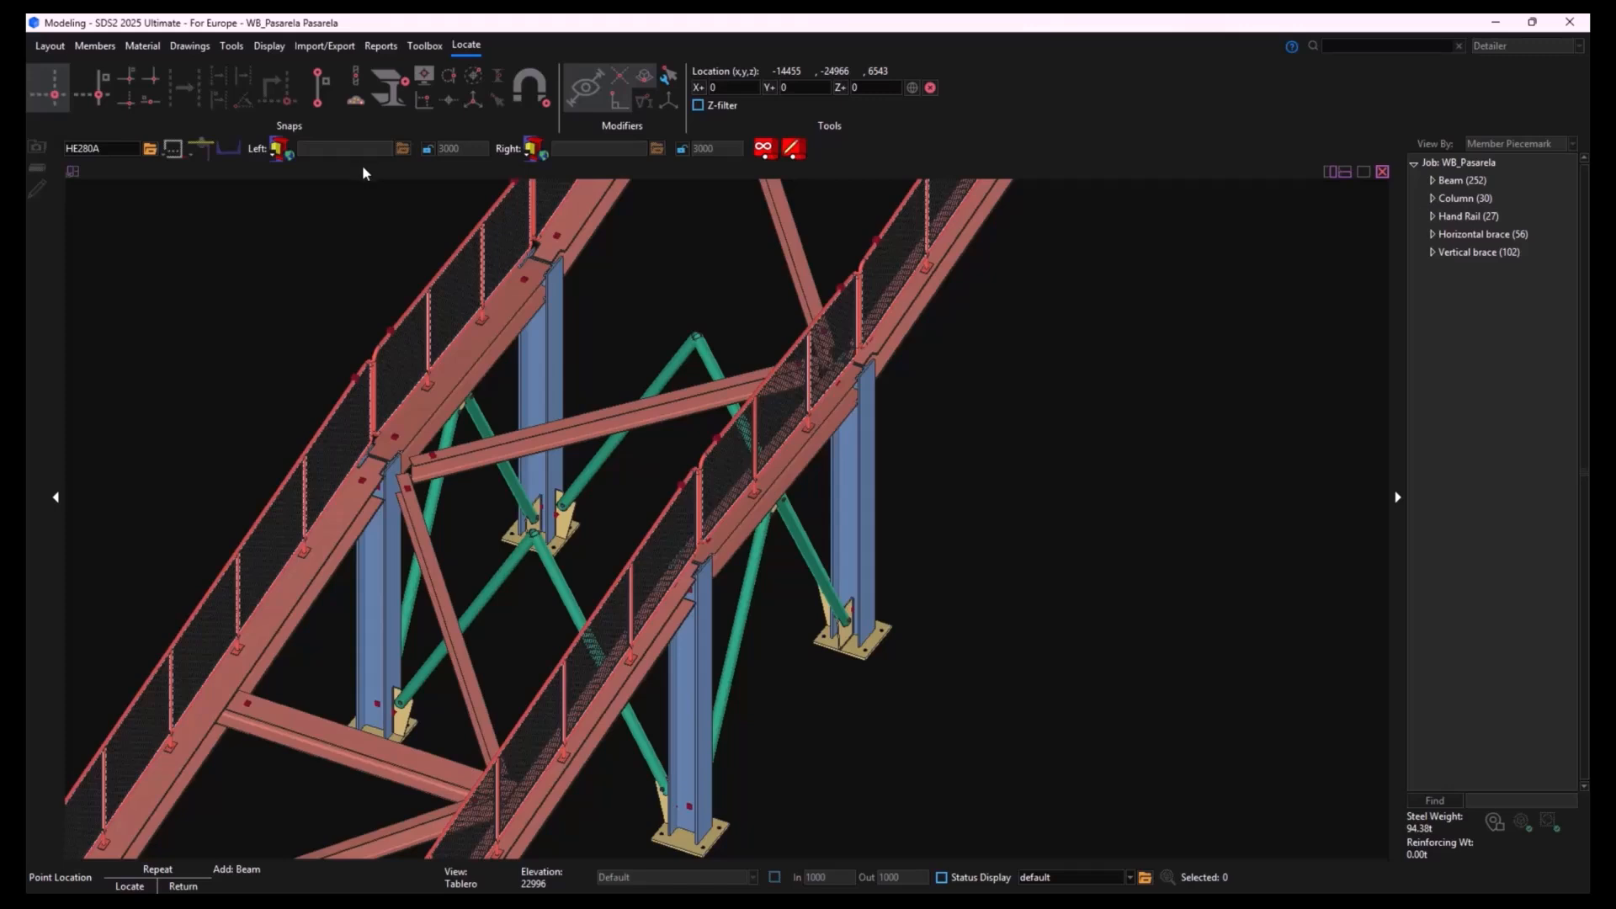
{"action": "left_click", "coordinate": [532, 84]}
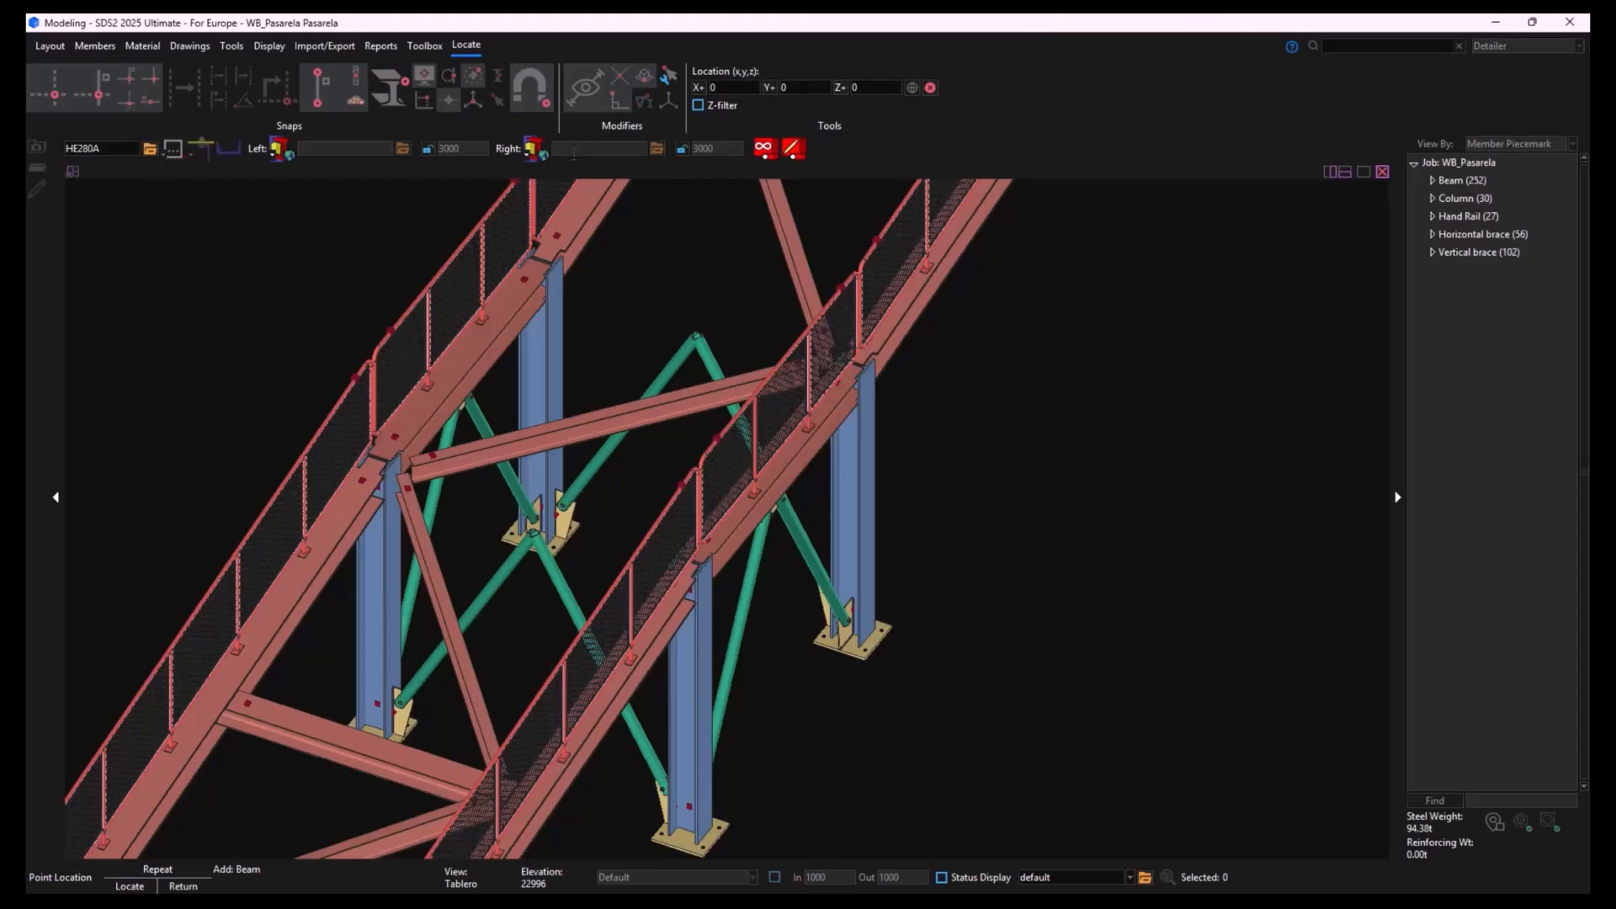
{"action": "left_click", "coordinate": [541, 261]}
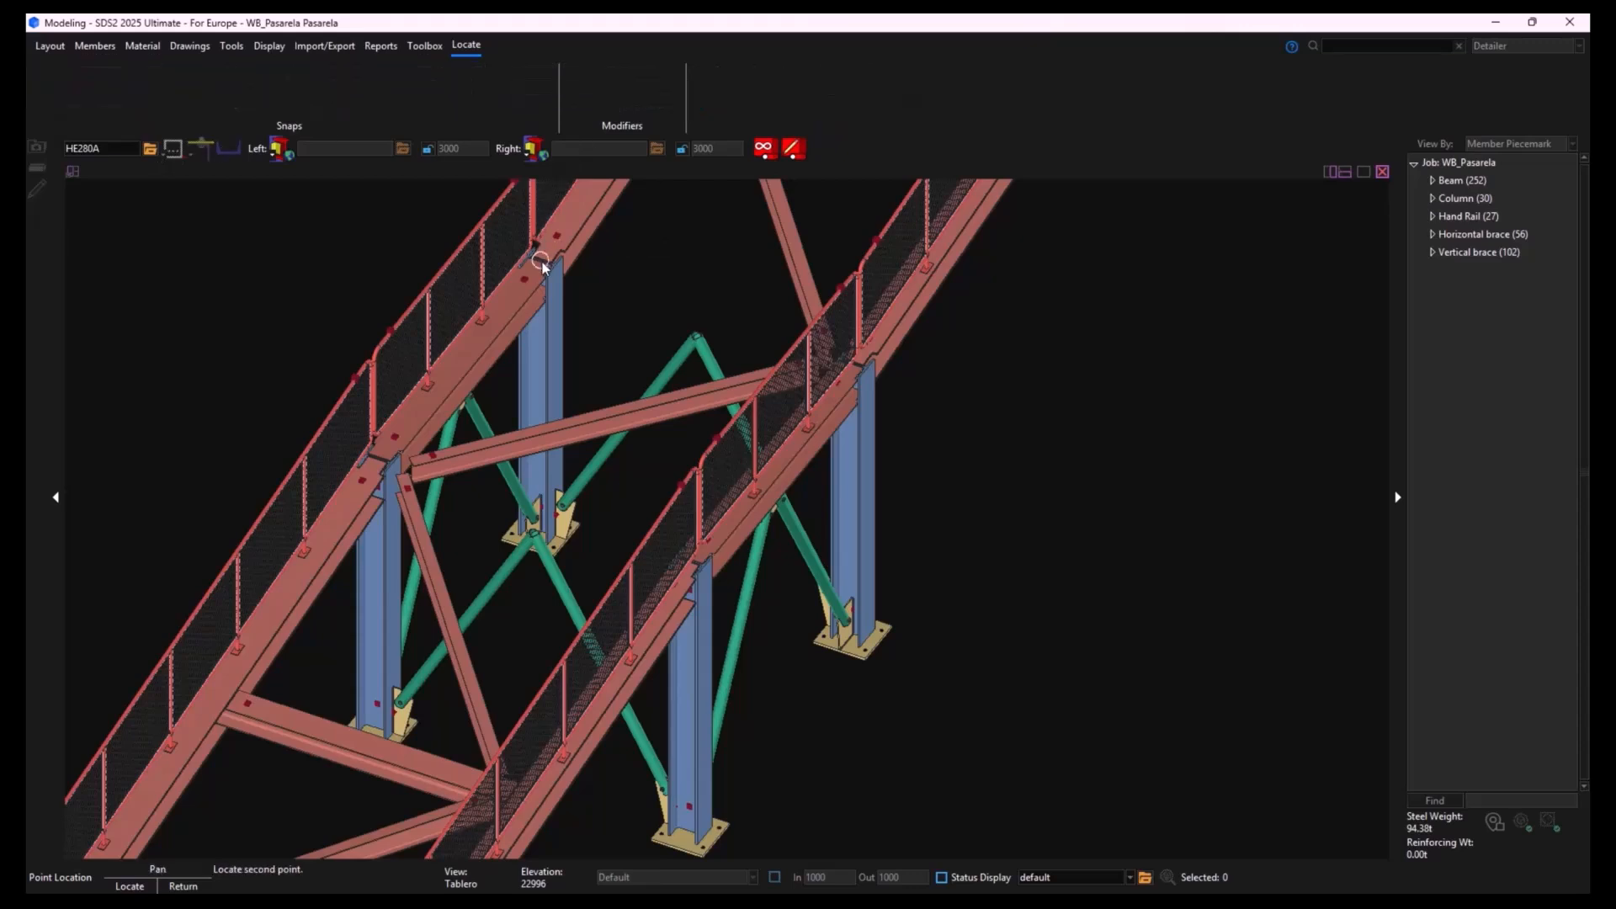
{"action": "left_click", "coordinate": [857, 367]}
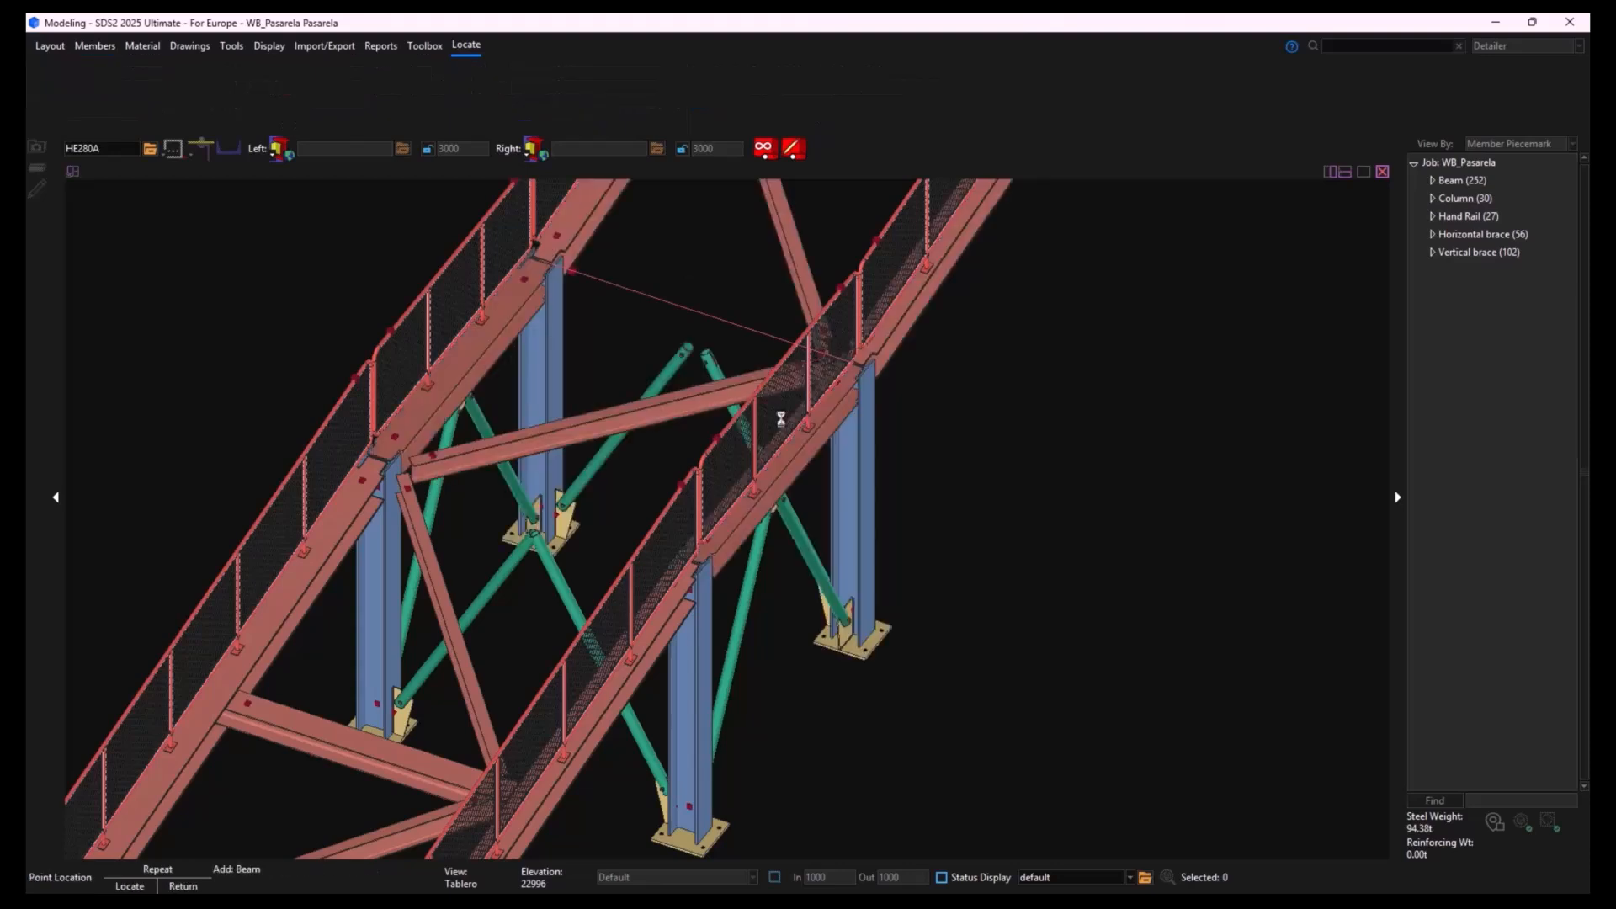
{"action": "left_click", "coordinate": [378, 457]}
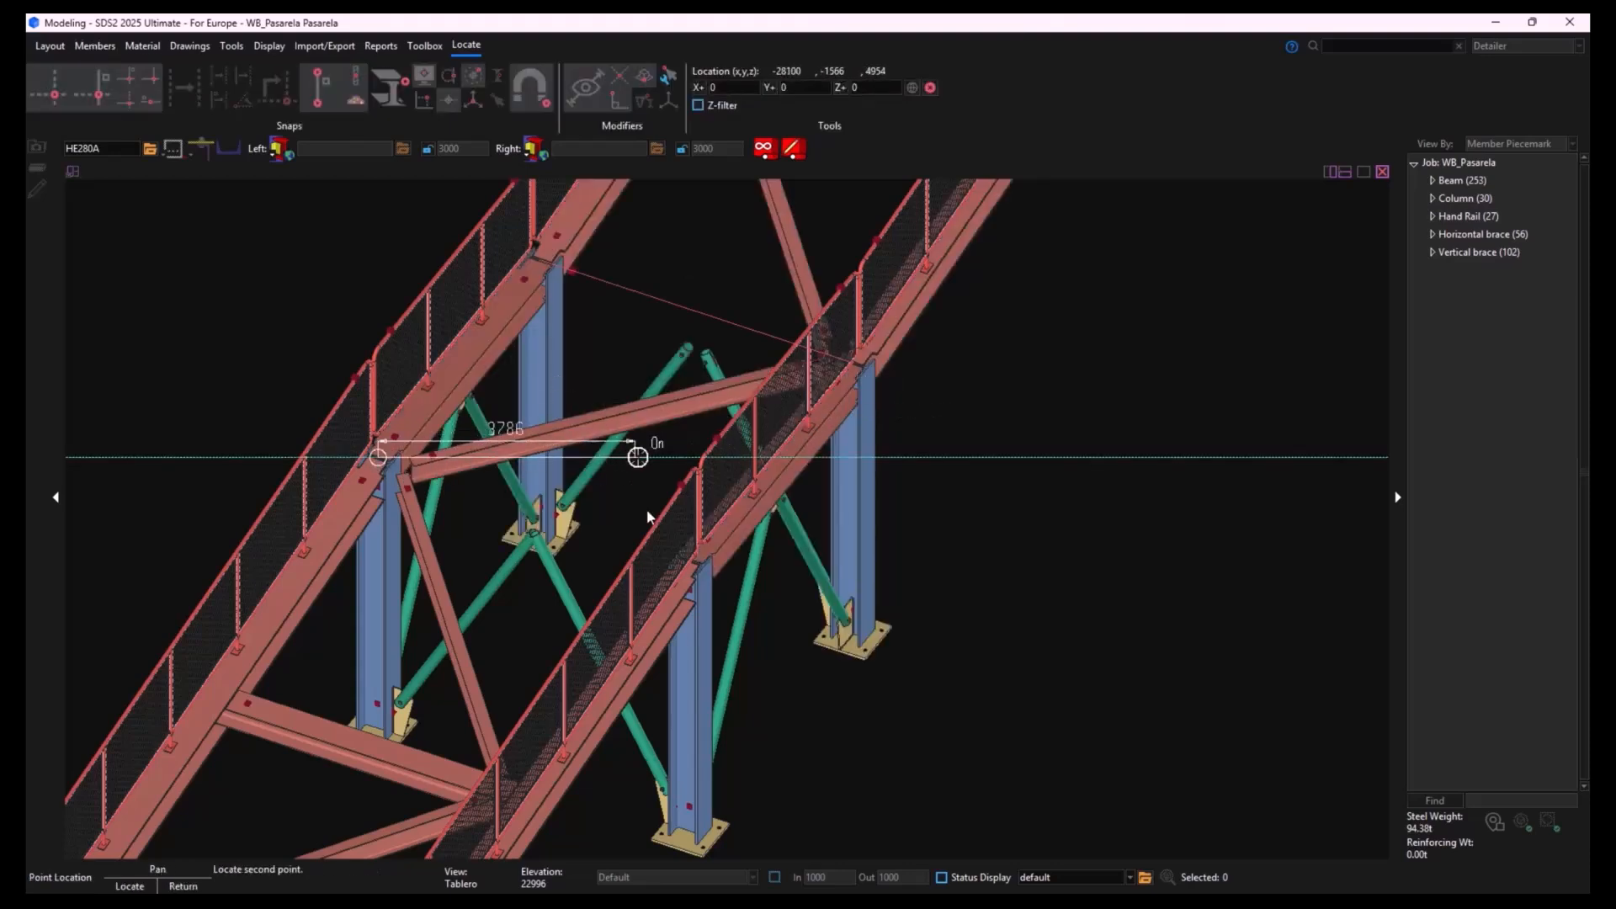
{"action": "left_click", "coordinate": [690, 560]}
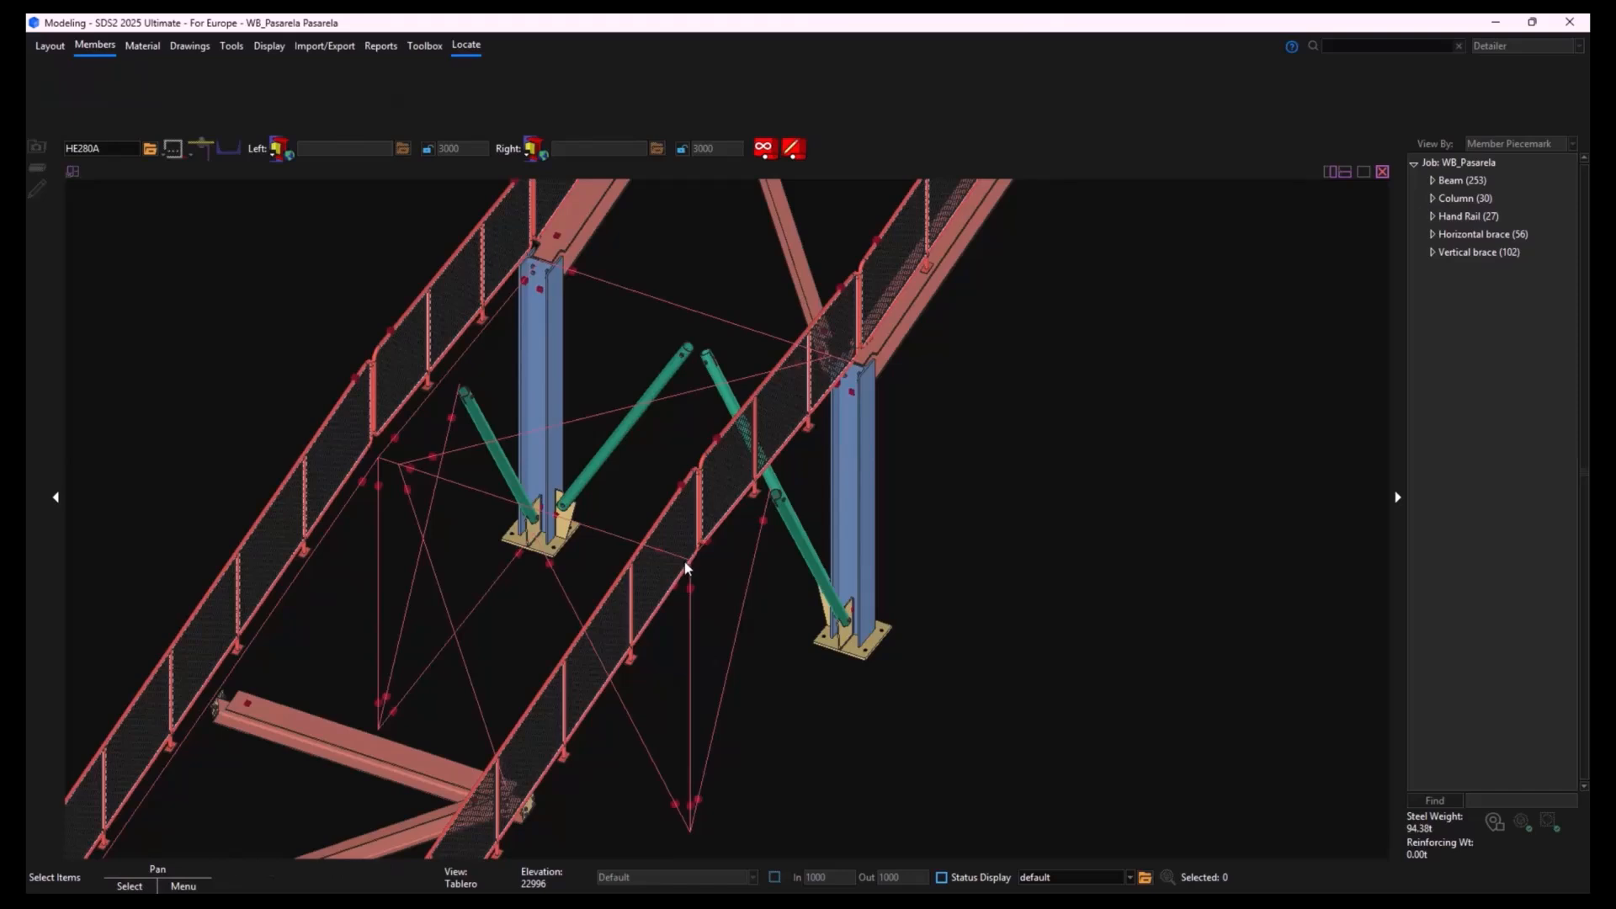
{"action": "right_click", "coordinate": [687, 561]}
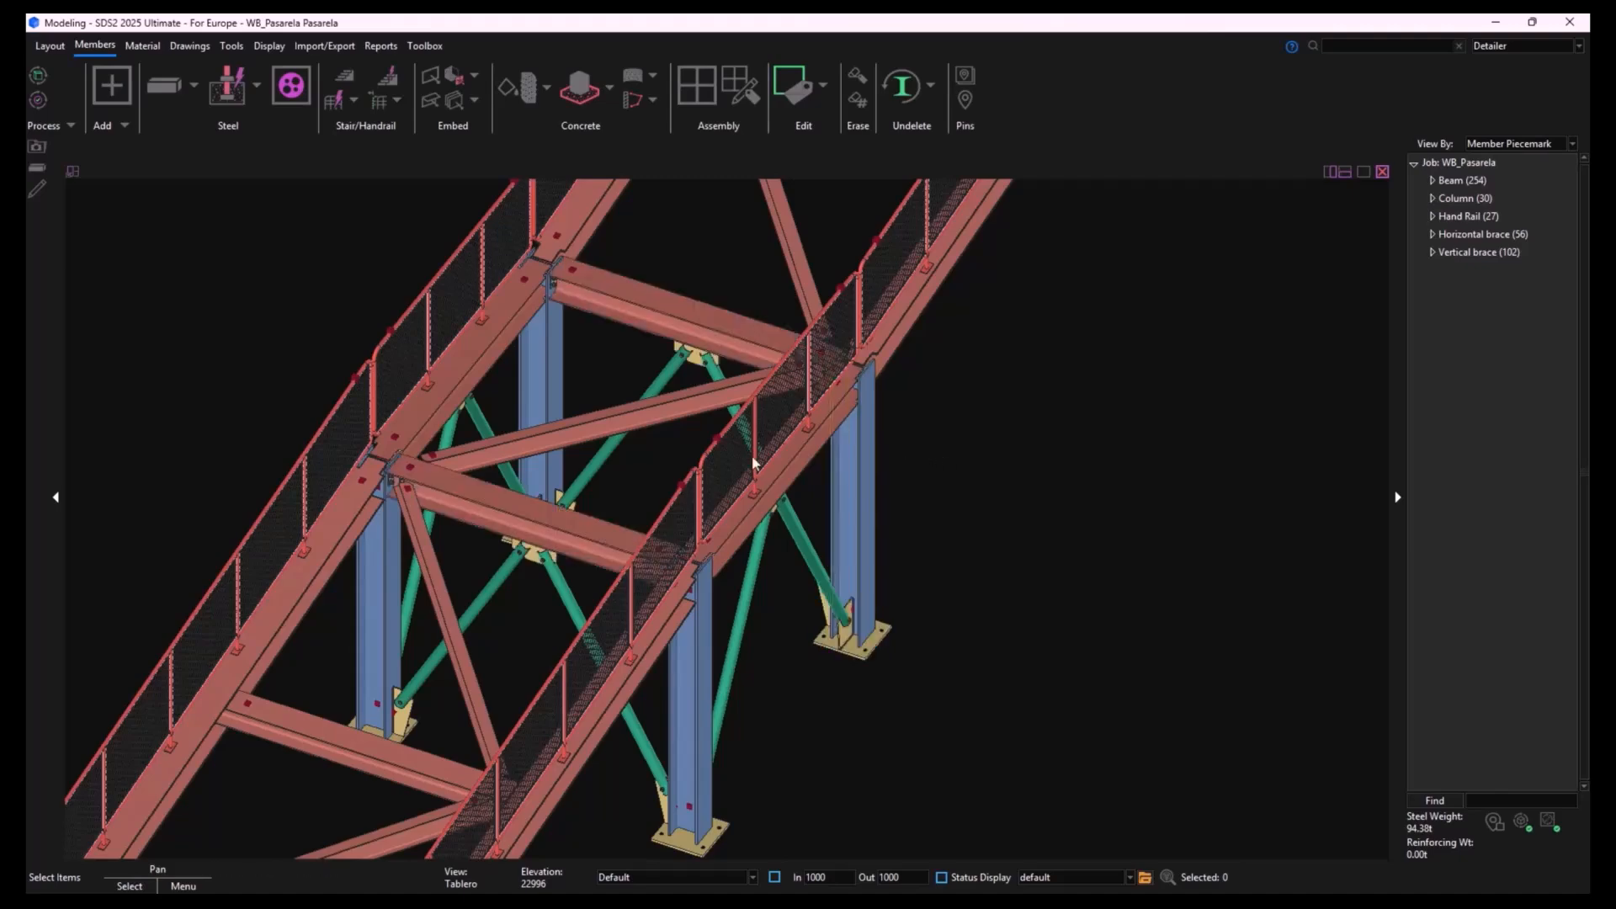
- Examine the end connections and brace connections of the two new cross beams at close range
{"action": "scroll", "coordinate": [451, 490], "scroll_direction": "up", "scroll_amount": 5}
{"action": "middle_click_drag", "start_coordinate": [607, 544], "coordinate": [675, 630]}
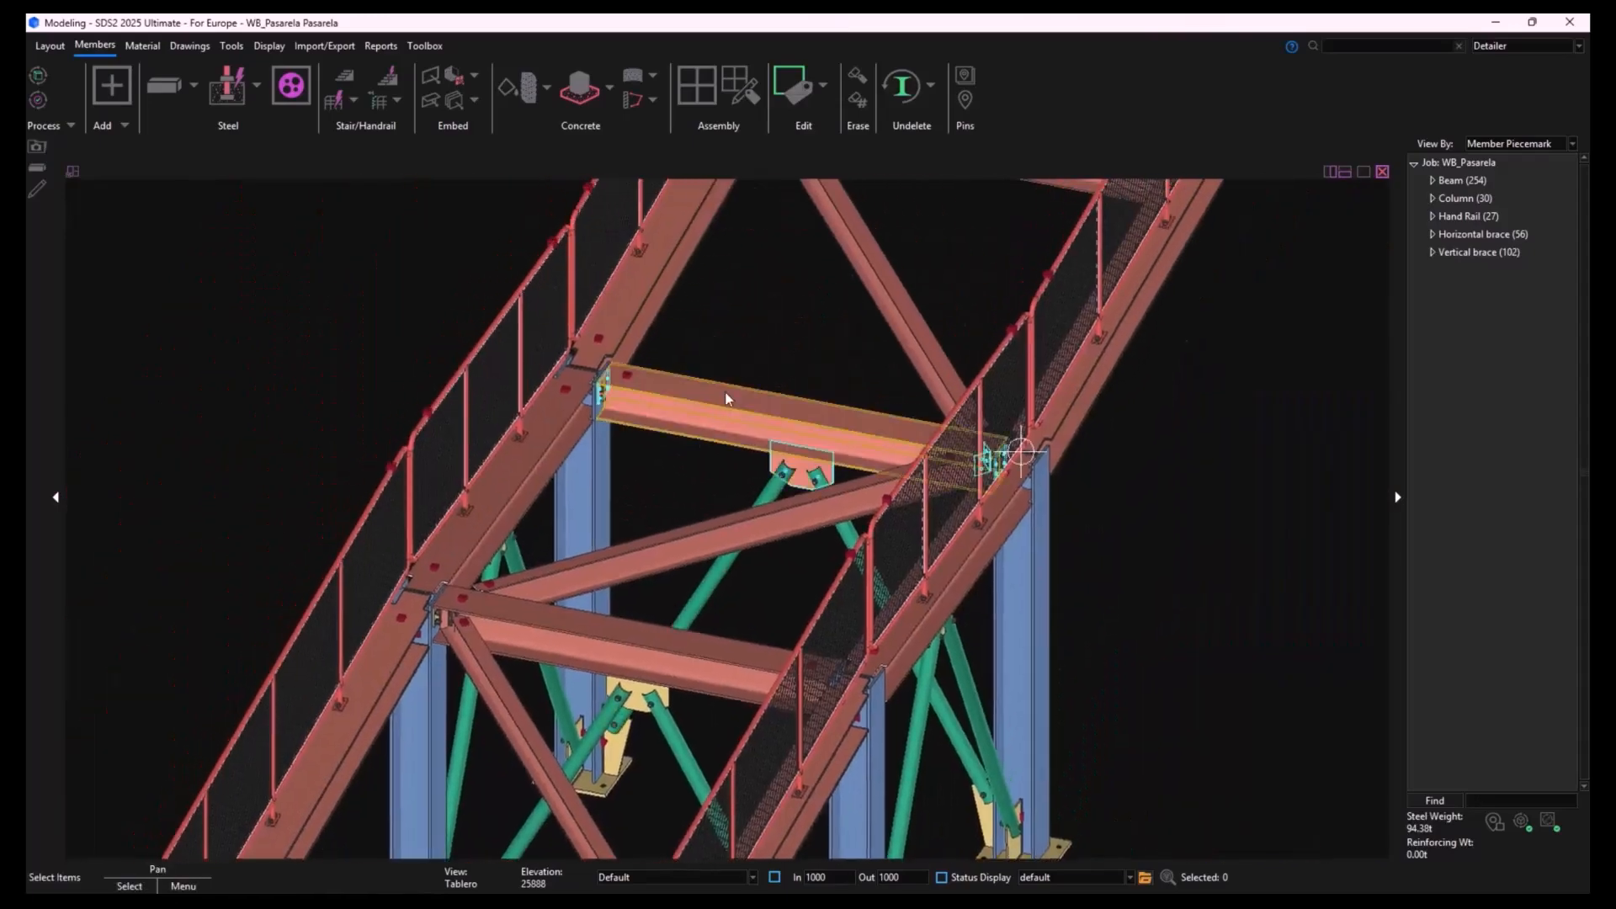
{"action": "scroll", "coordinate": [719, 409], "scroll_direction": "up", "scroll_amount": 5}
{"action": "middle_click_drag", "start_coordinate": [696, 432], "coordinate": [655, 454]}
{"action": "scroll", "coordinate": [660, 453], "scroll_direction": "down", "scroll_amount": 4}
{"action": "middle_click_drag", "start_coordinate": [613, 586], "coordinate": [662, 547]}
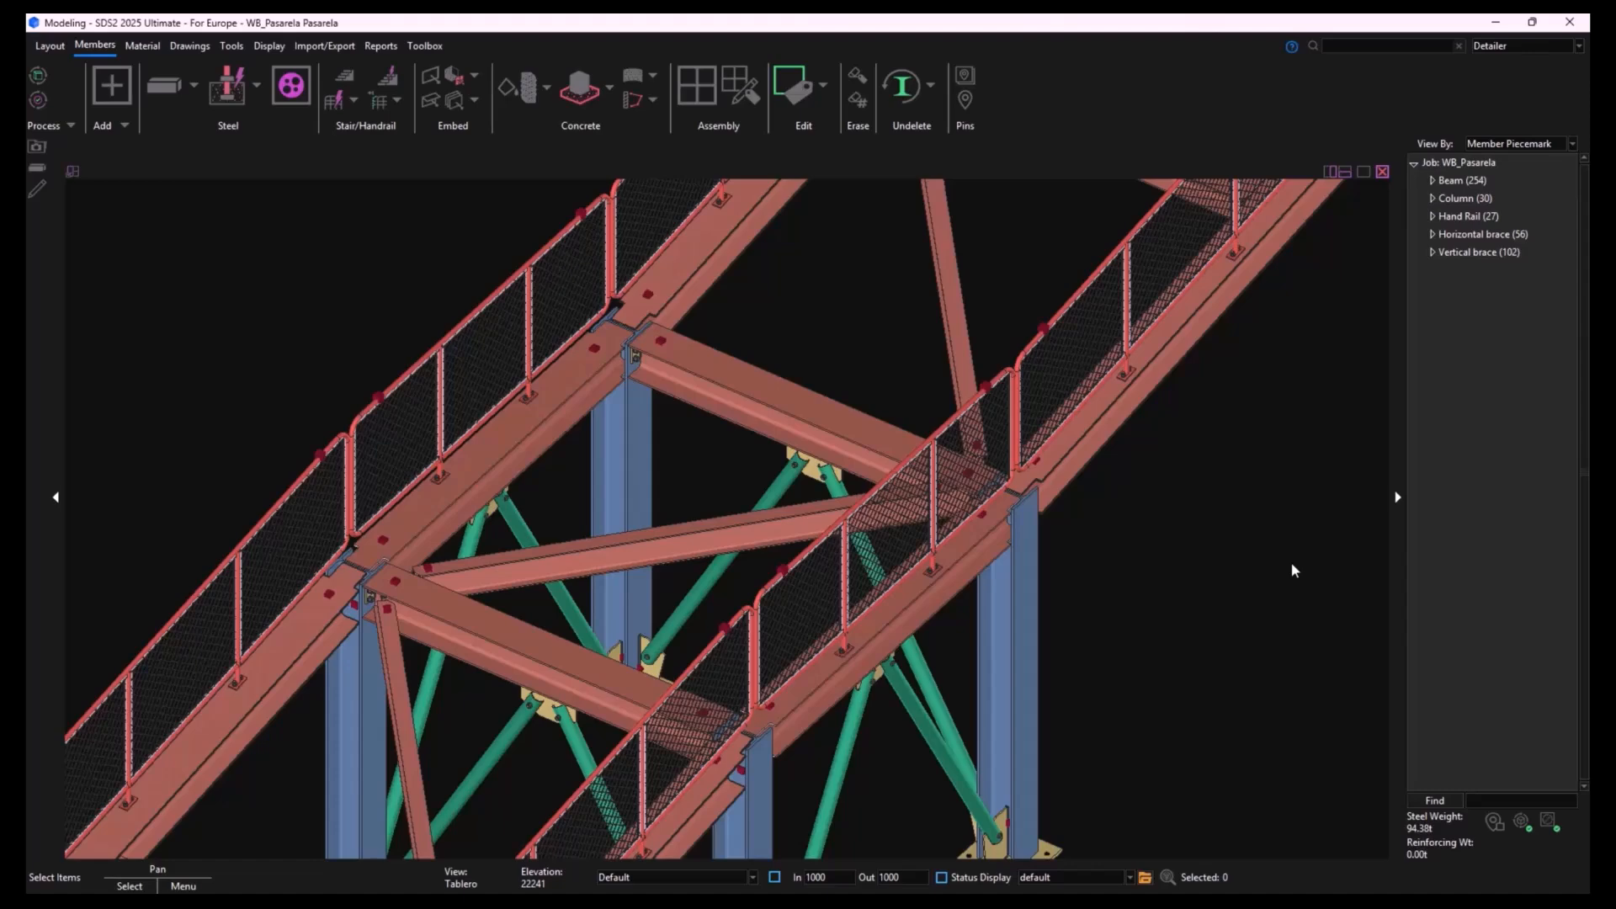
- Review the connection, setback and moment settings of the farther new cross beam, including its left-end connection type options
{"action": "double_click", "coordinate": [830, 407]}
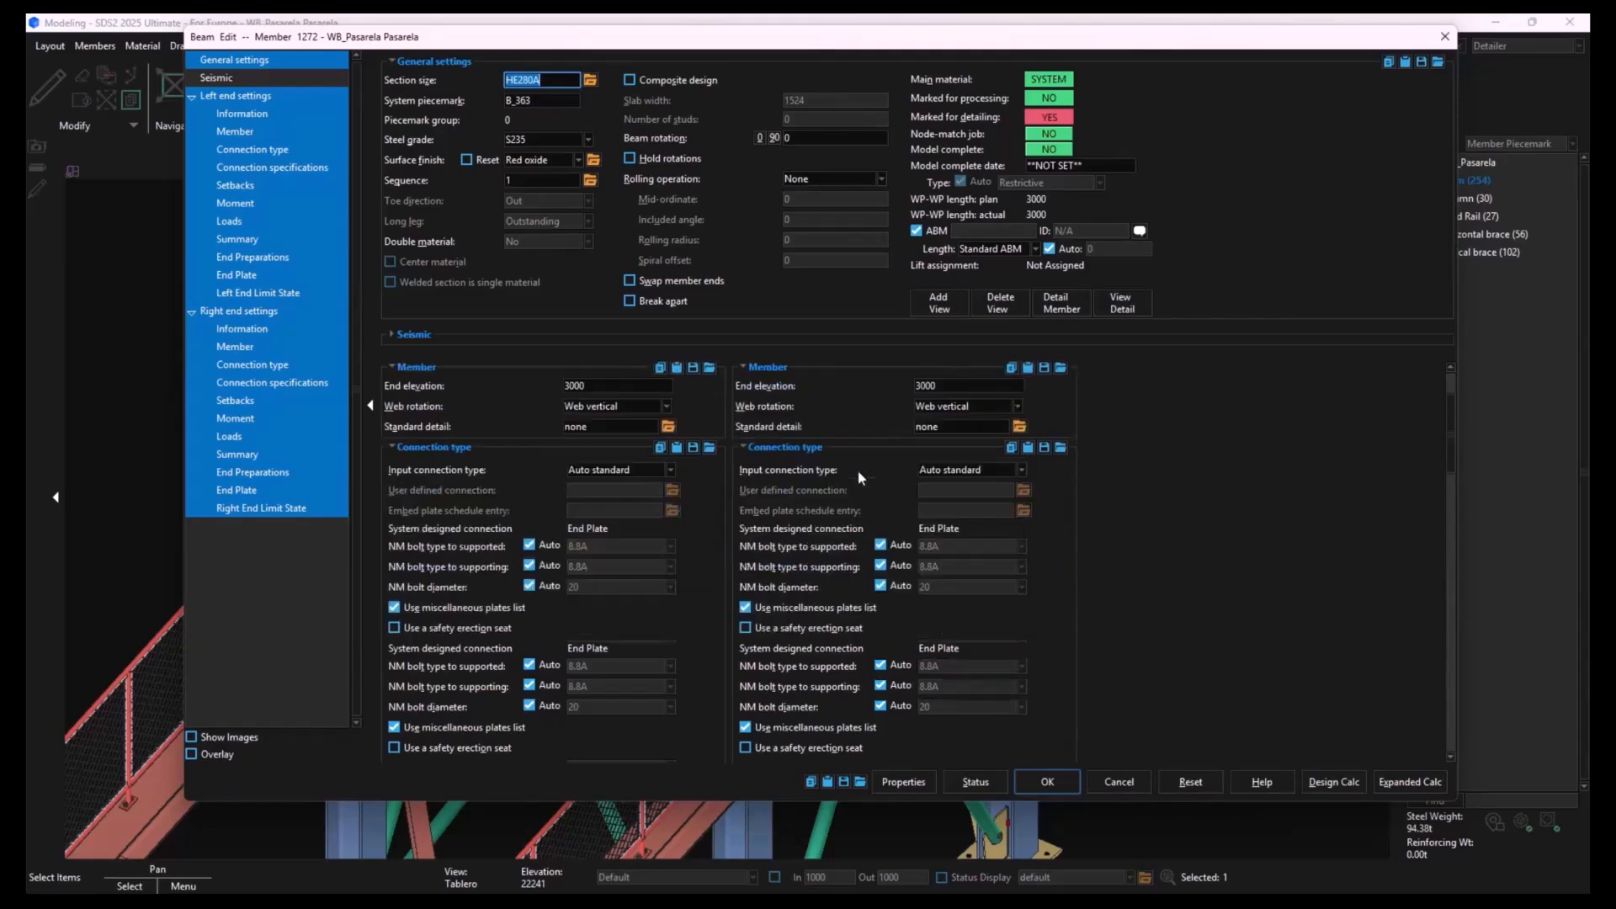
{"action": "scroll", "coordinate": [857, 469], "scroll_direction": "down", "scroll_amount": 3}
{"action": "scroll", "coordinate": [796, 595], "scroll_direction": "down", "scroll_amount": 3}
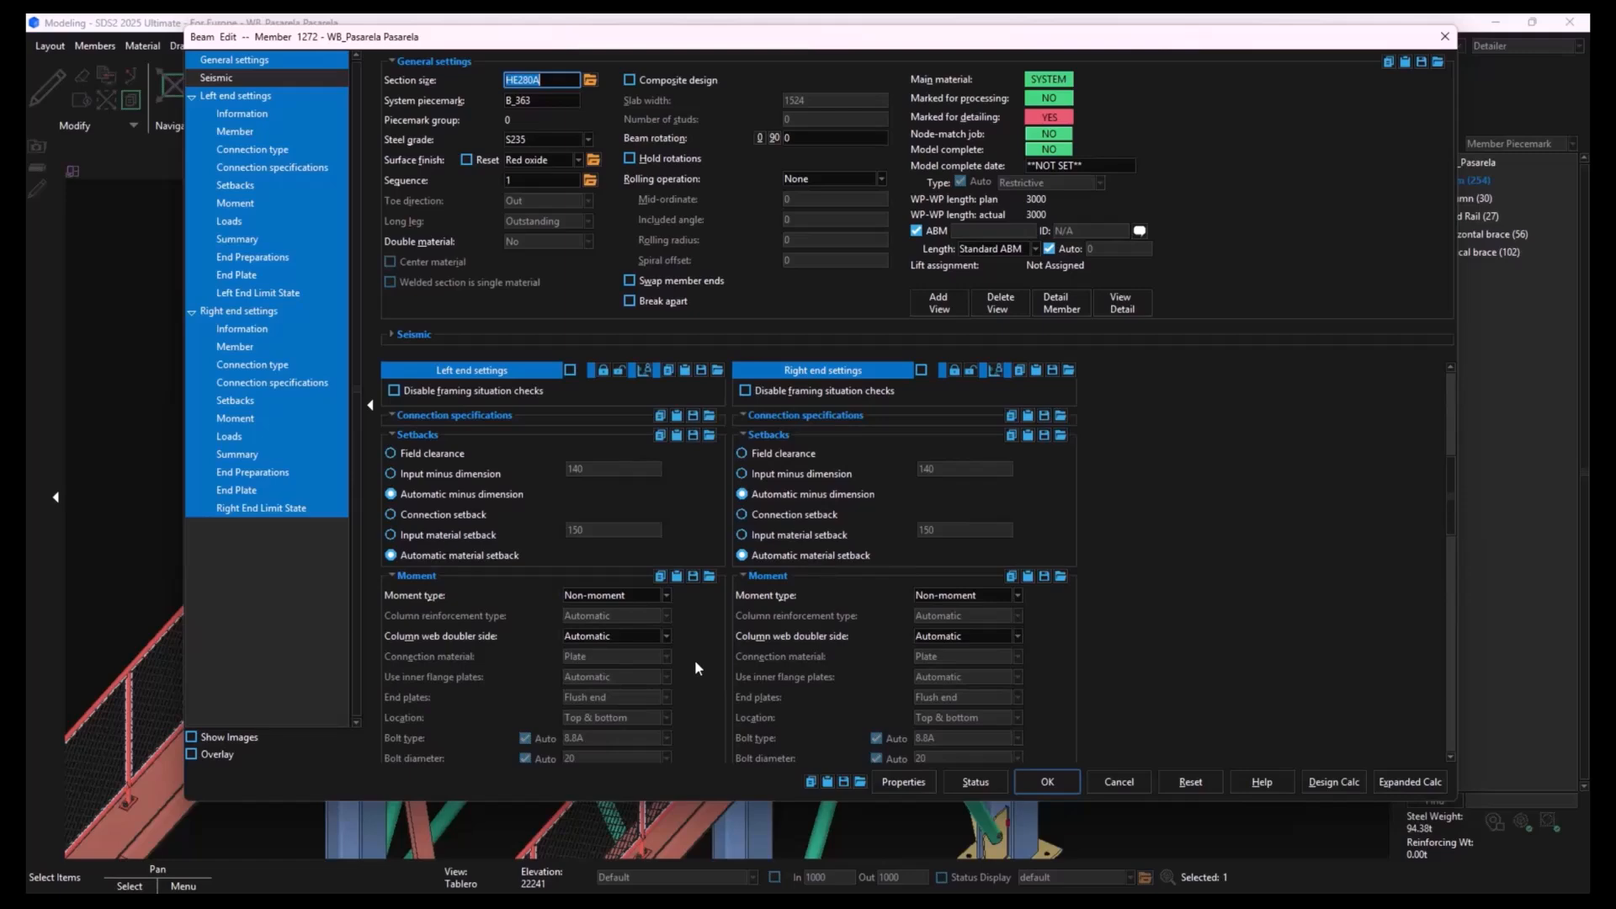
{"action": "scroll", "coordinate": [694, 659], "scroll_direction": "up", "scroll_amount": 6}
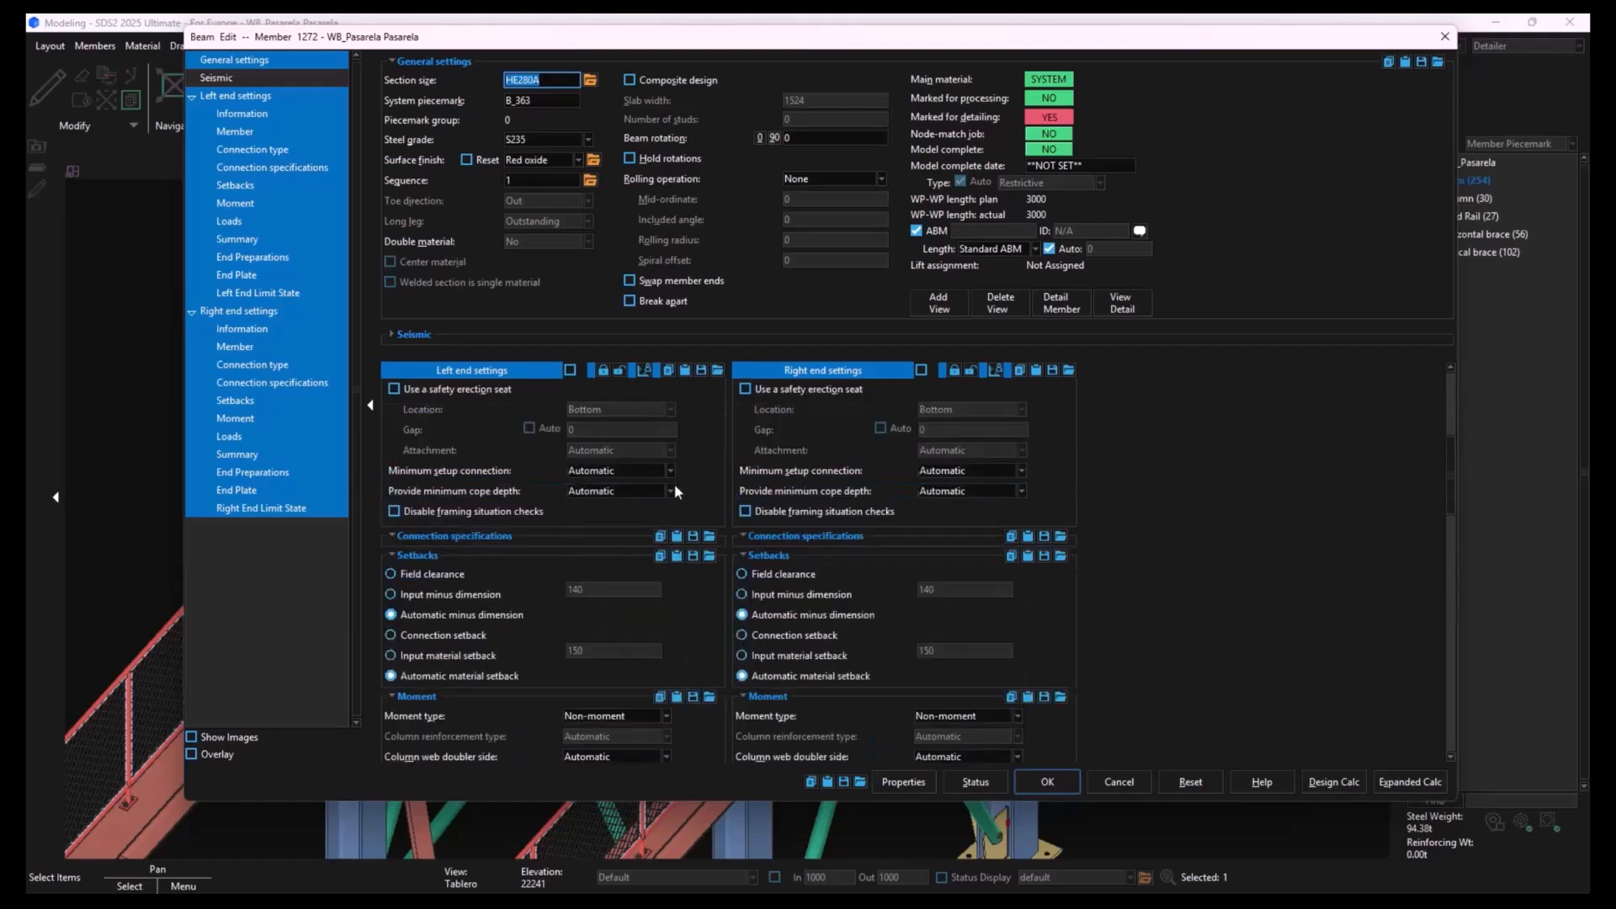
{"action": "left_click", "coordinate": [670, 473]}
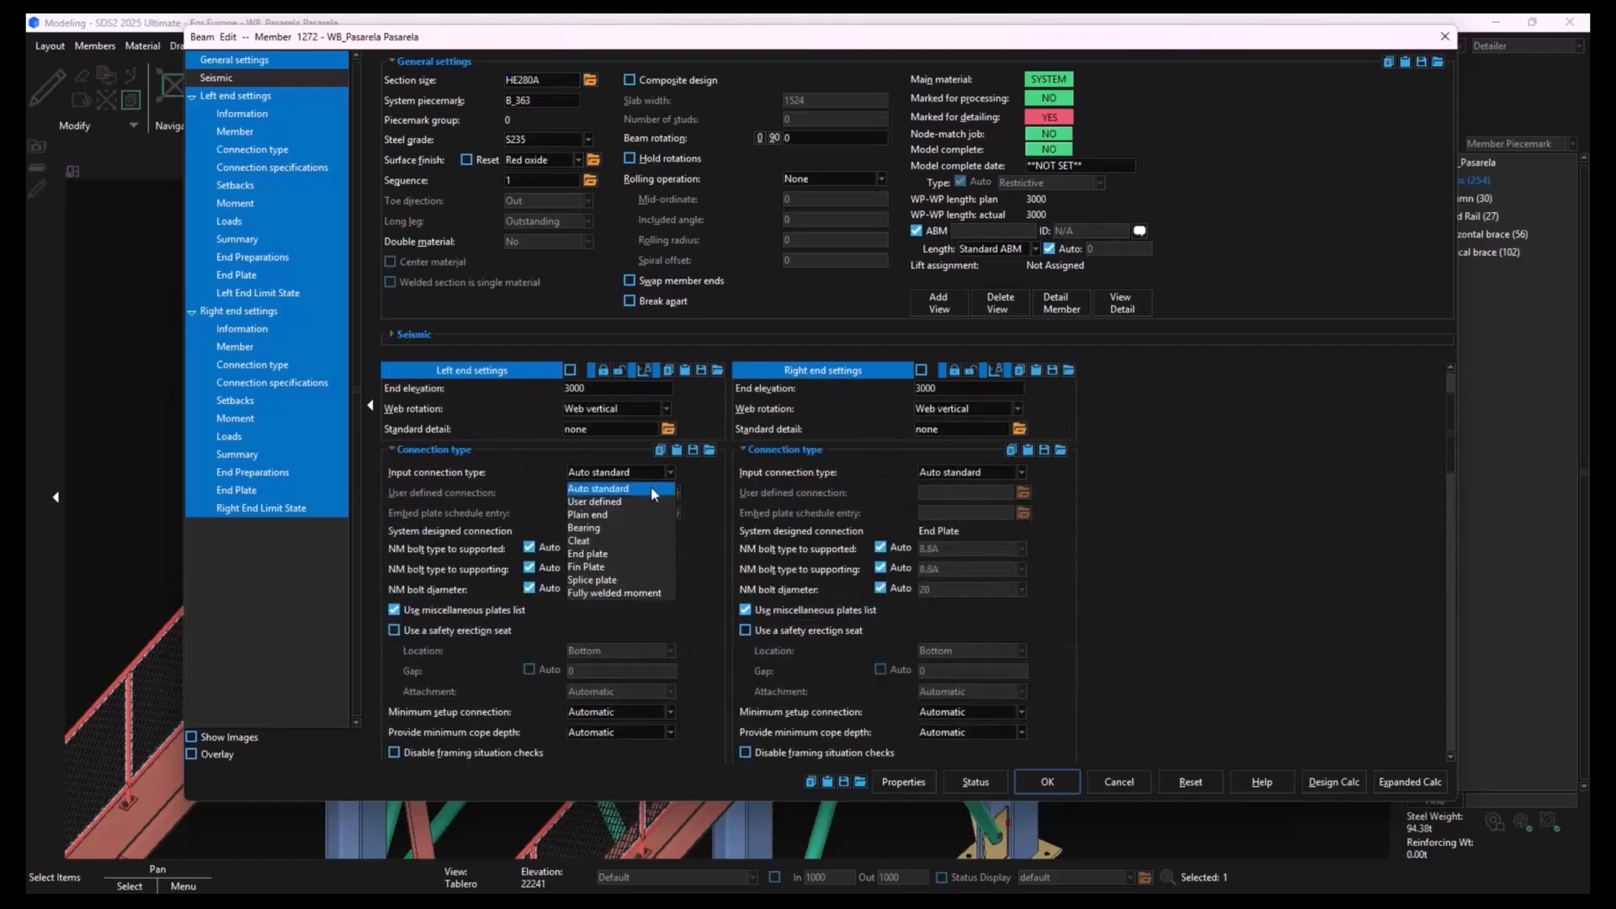
{"action": "left_click", "coordinate": [603, 567]}
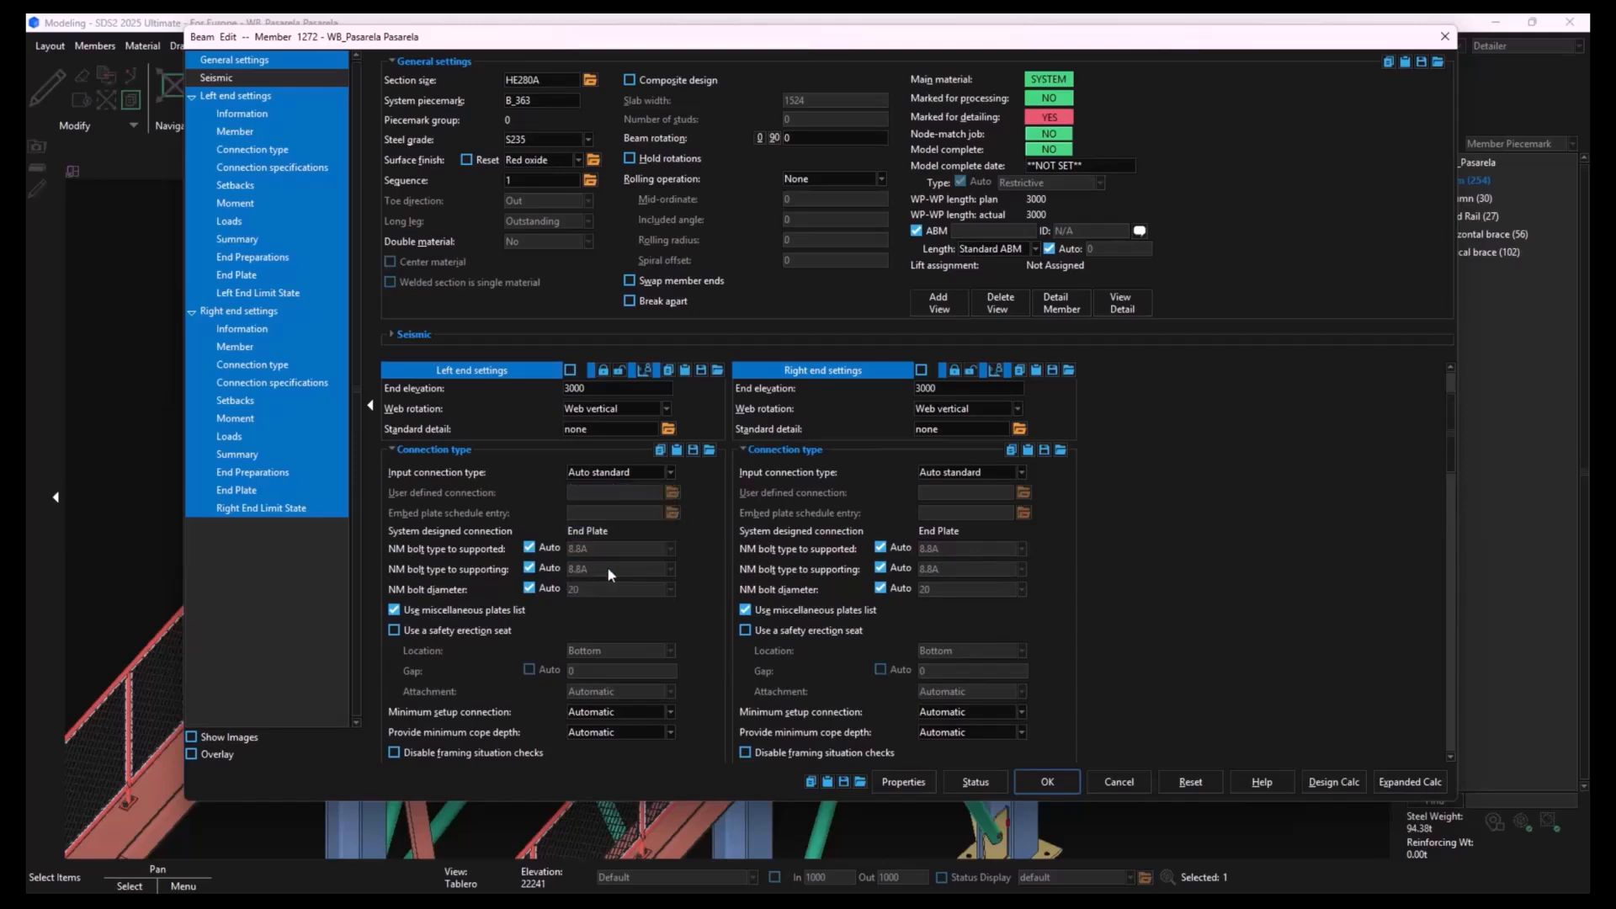
{"action": "left_click", "coordinate": [1047, 782]}
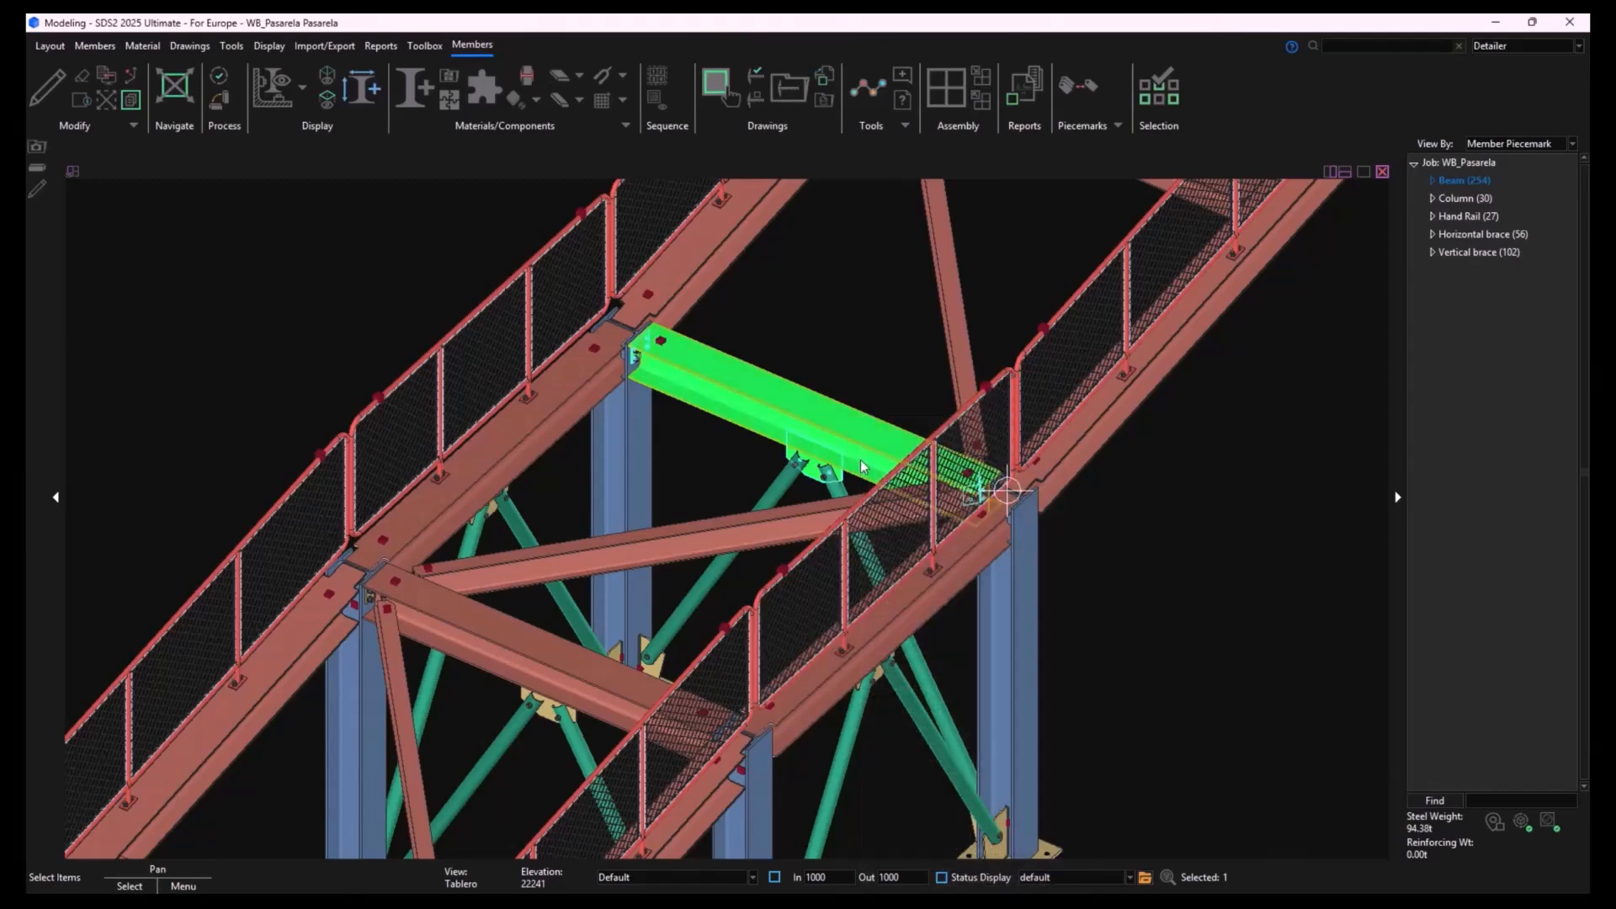
- Set the left-end input connection type of the farther new cross beam to Auto standard
{"action": "middle_click_drag", "start_coordinate": [848, 455], "coordinate": [823, 406], "text": "shift"}
{"action": "scroll", "coordinate": [1009, 414], "scroll_direction": "up", "scroll_amount": 4}
{"action": "scroll", "coordinate": [804, 417], "scroll_direction": "down", "scroll_amount": 5}
{"action": "middle_click_drag", "start_coordinate": [742, 450], "coordinate": [722, 482]}
{"action": "double_click", "coordinate": [680, 397]}
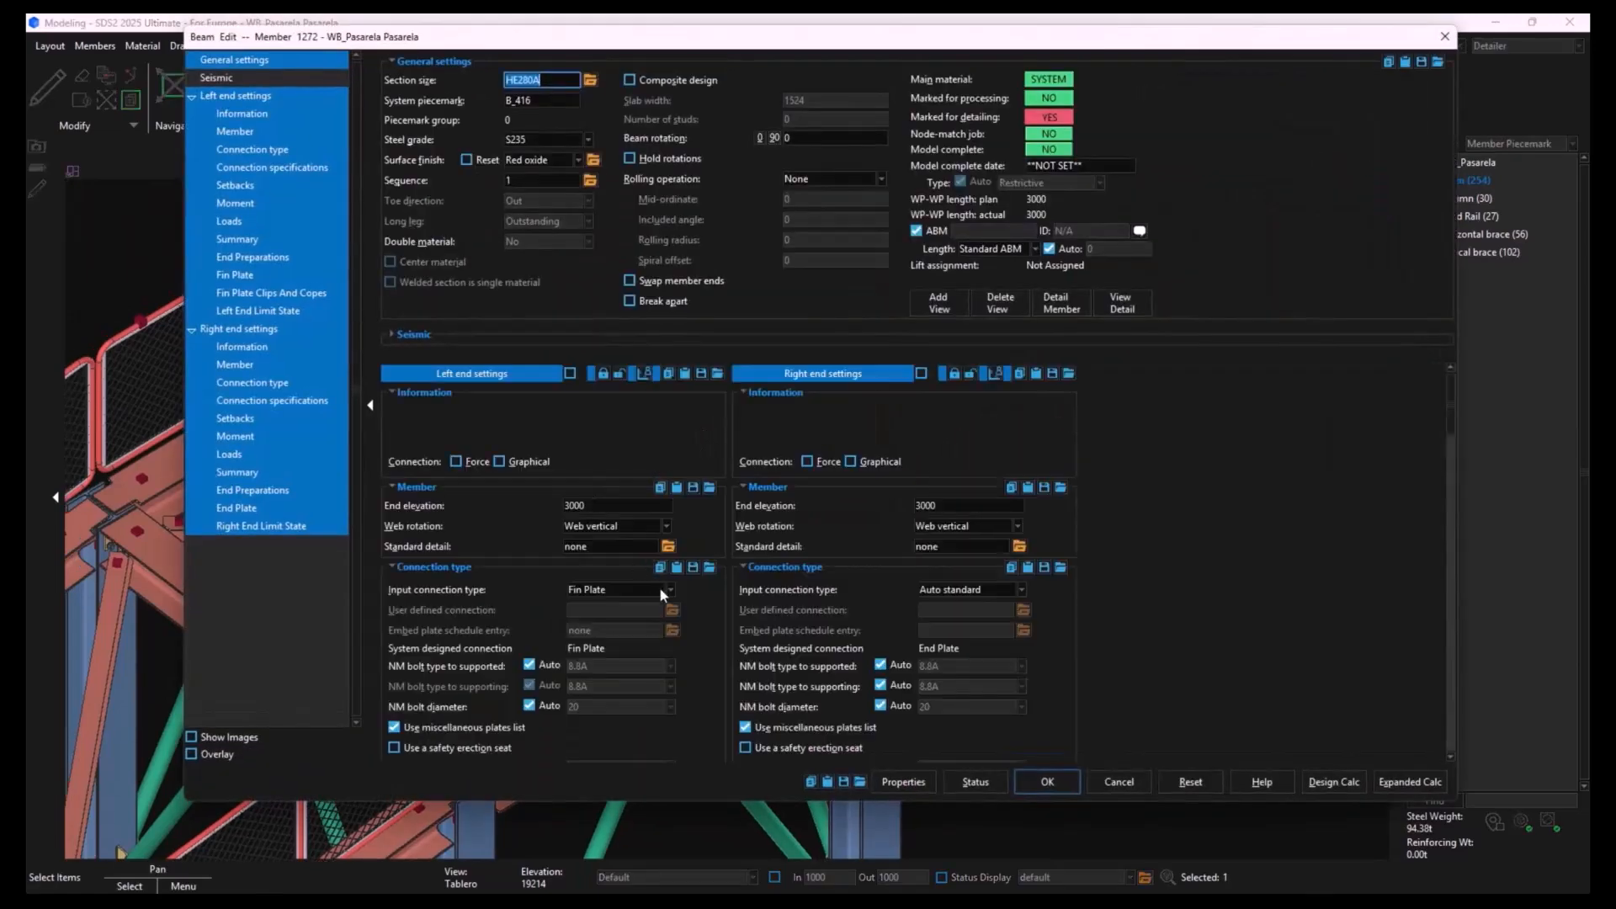
{"action": "left_click", "coordinate": [668, 590]}
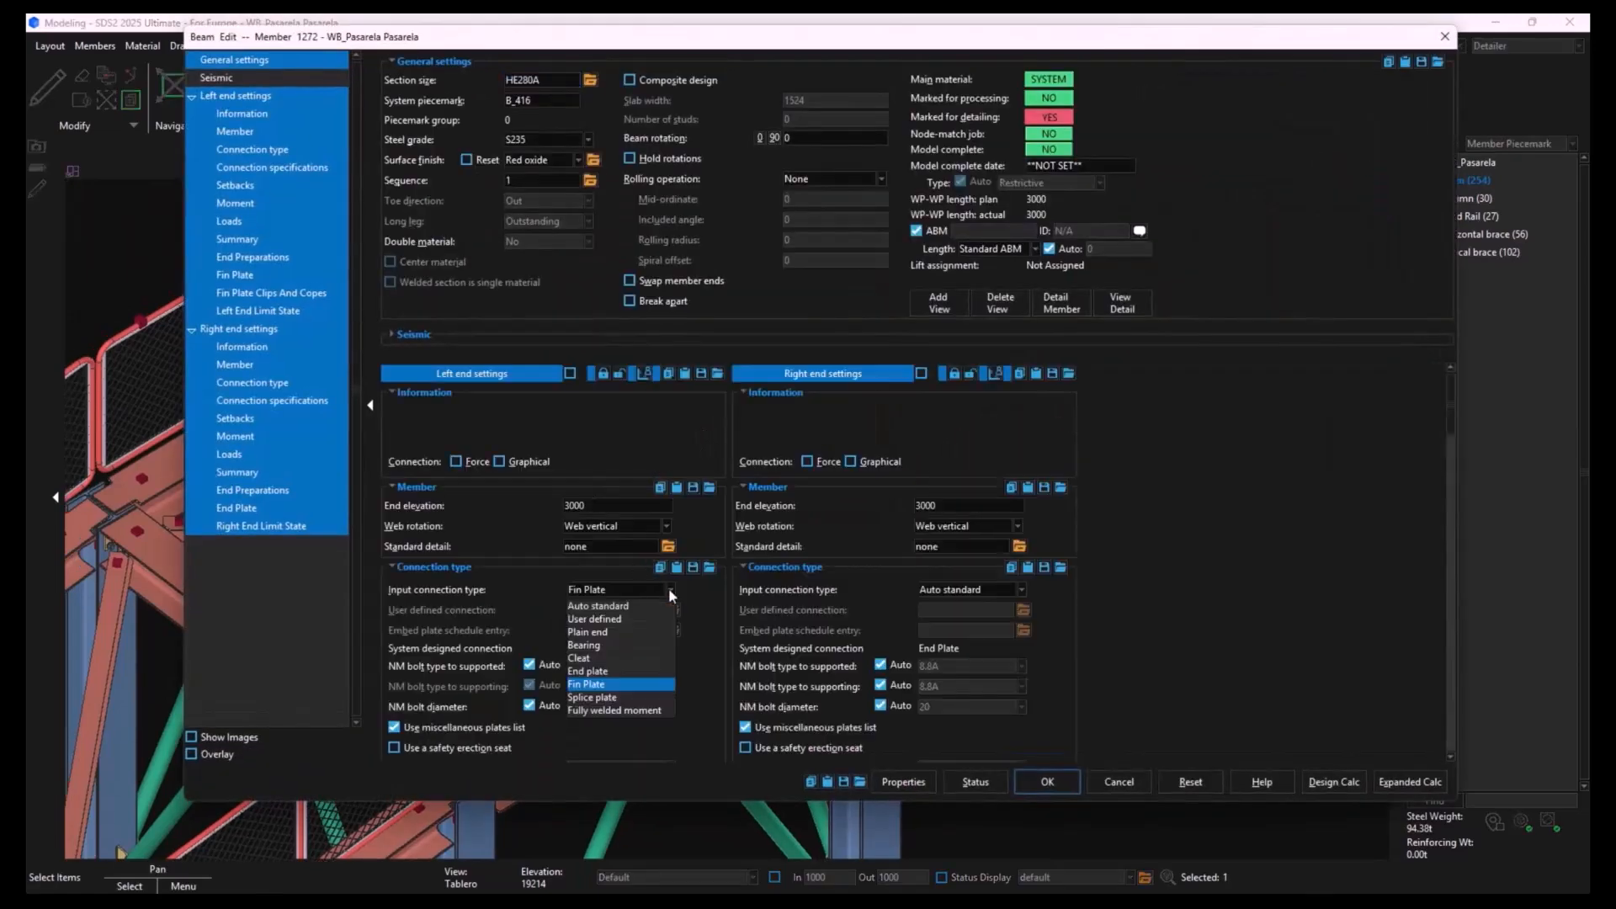
{"action": "left_click", "coordinate": [628, 606]}
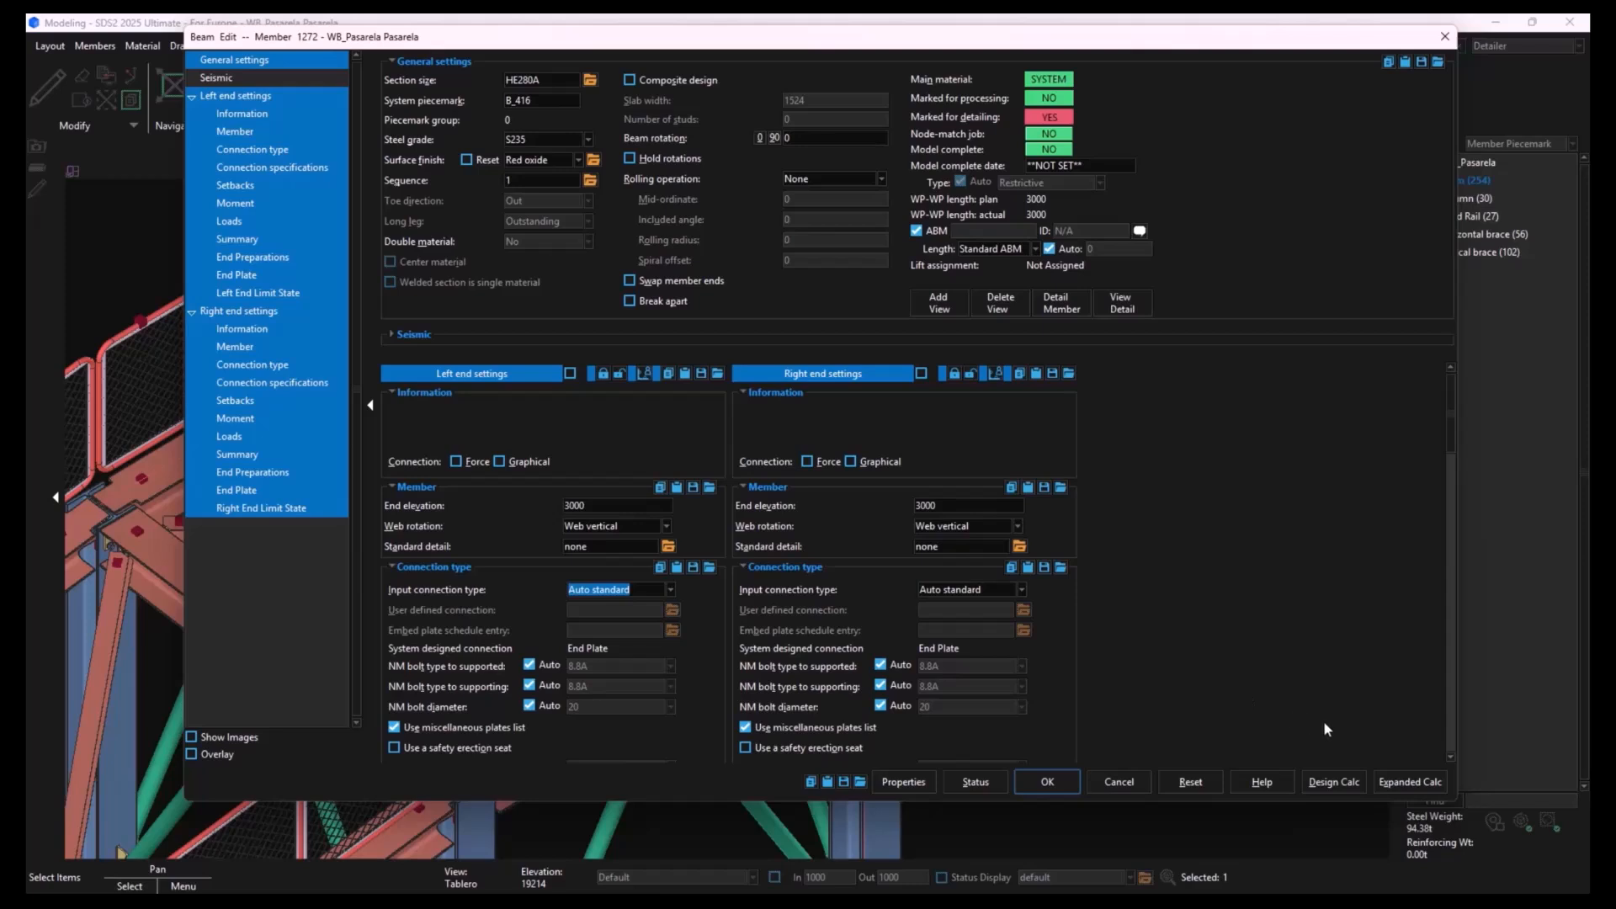
- Generate the beam's short design calculation report and save it as B_416[1272]_short-calcs.pdf in the Escritorio folder
{"action": "left_click", "coordinate": [1343, 783]}
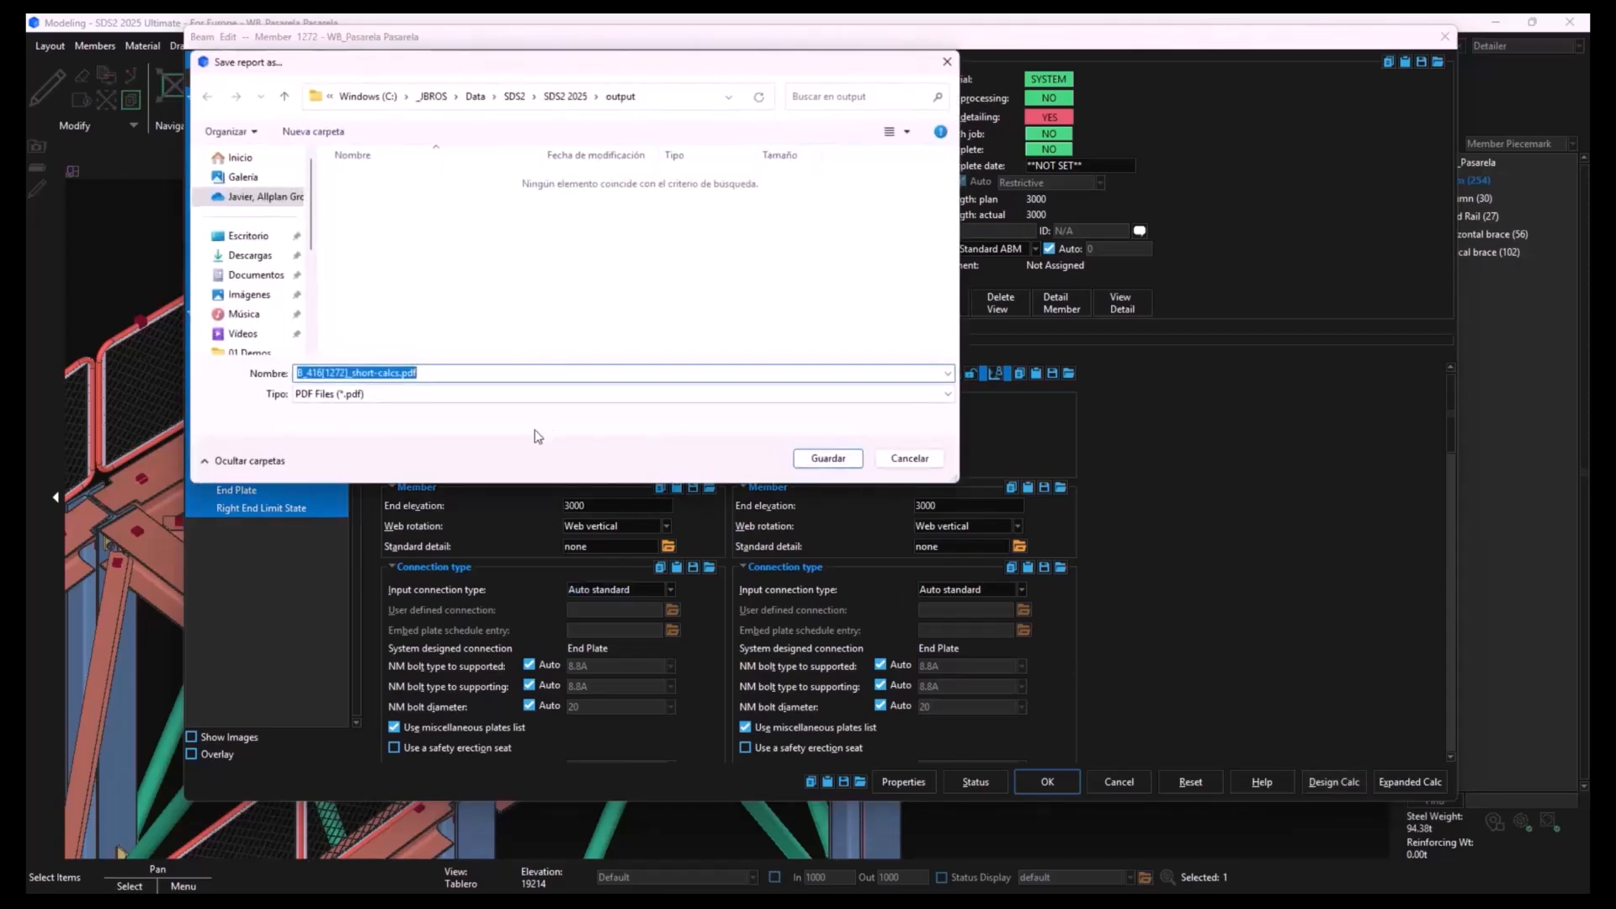
{"action": "left_click", "coordinate": [248, 236]}
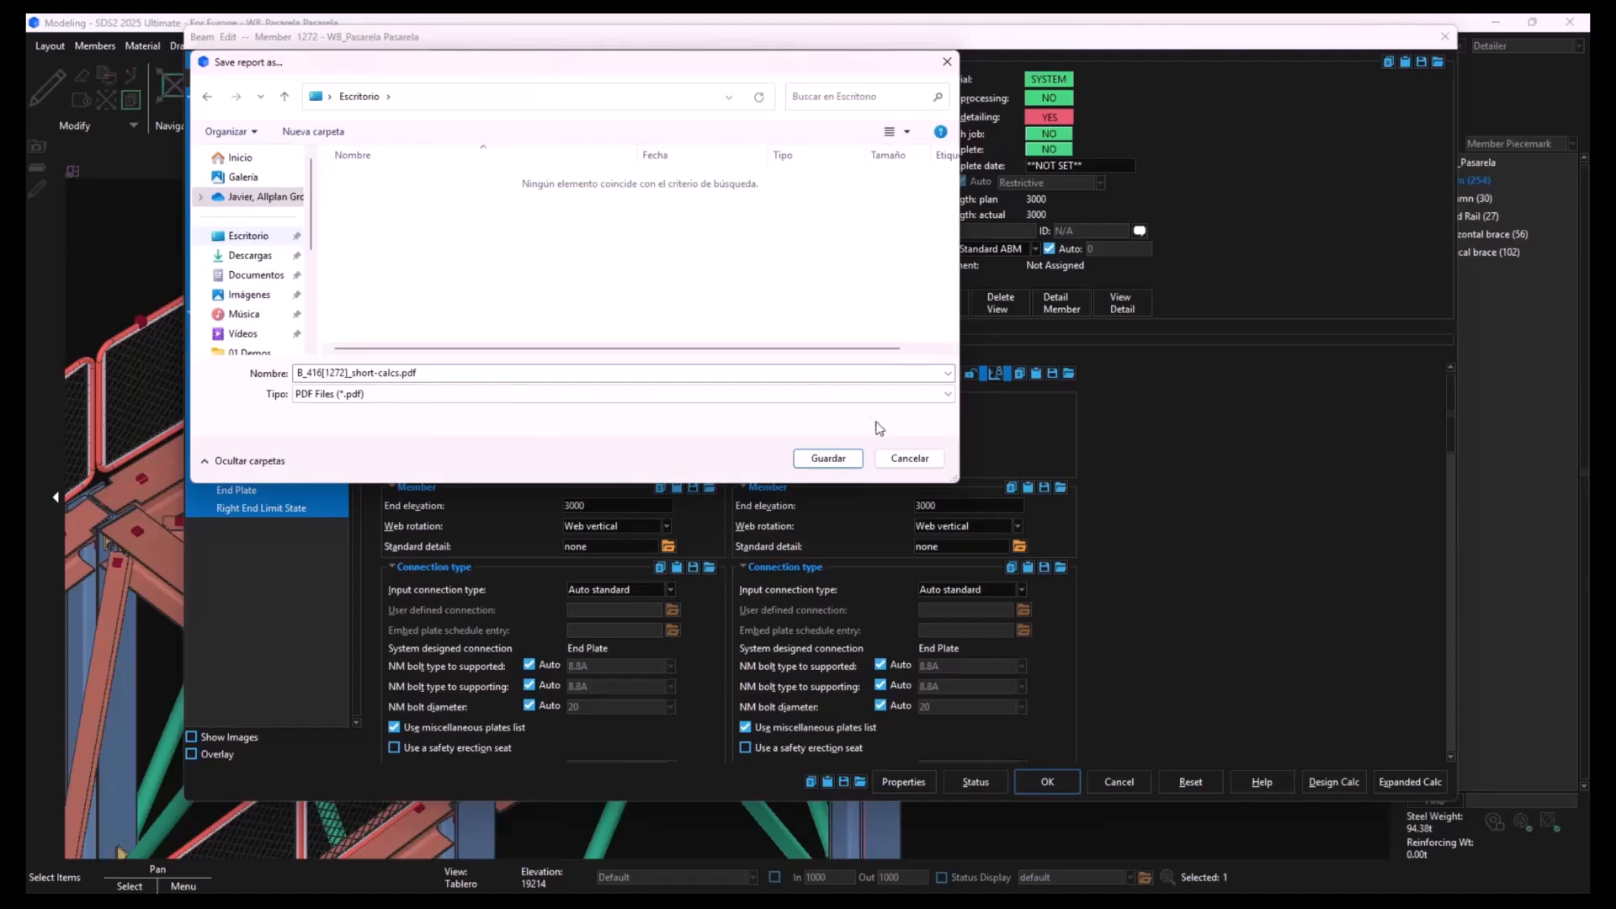
{"action": "left_click", "coordinate": [828, 458]}
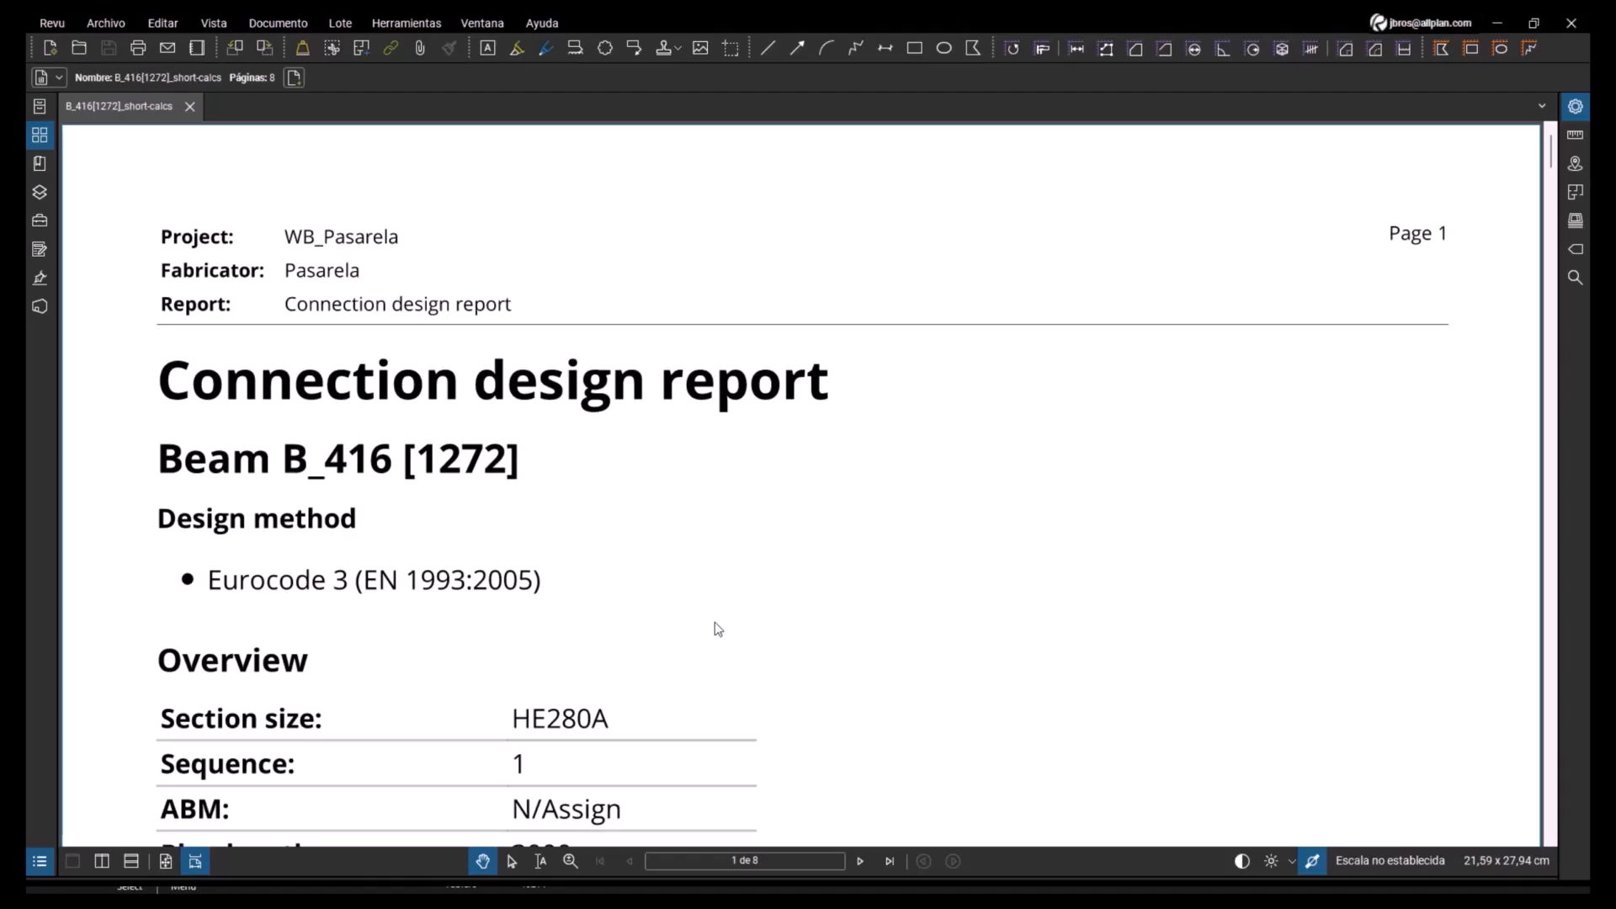
- Read through the short connection design report, covering section properties, connection details and strength checks at both beam ends
{"action": "scroll", "coordinate": [716, 623], "scroll_direction": "down", "scroll_amount": 15}
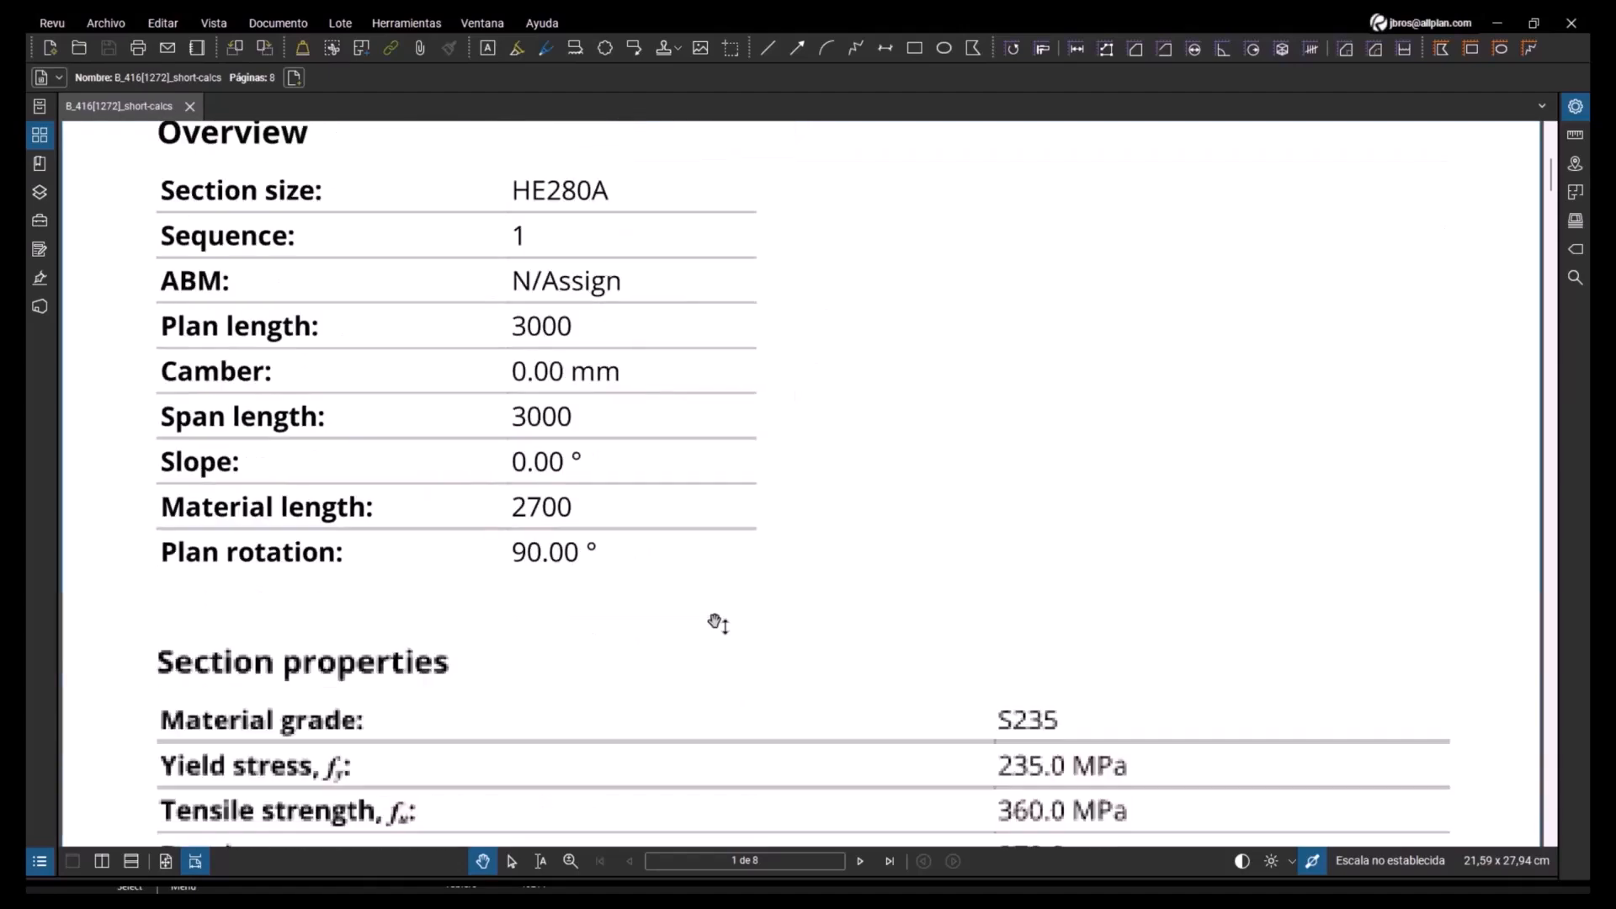
{"action": "scroll", "coordinate": [715, 623], "scroll_direction": "down", "scroll_amount": 15}
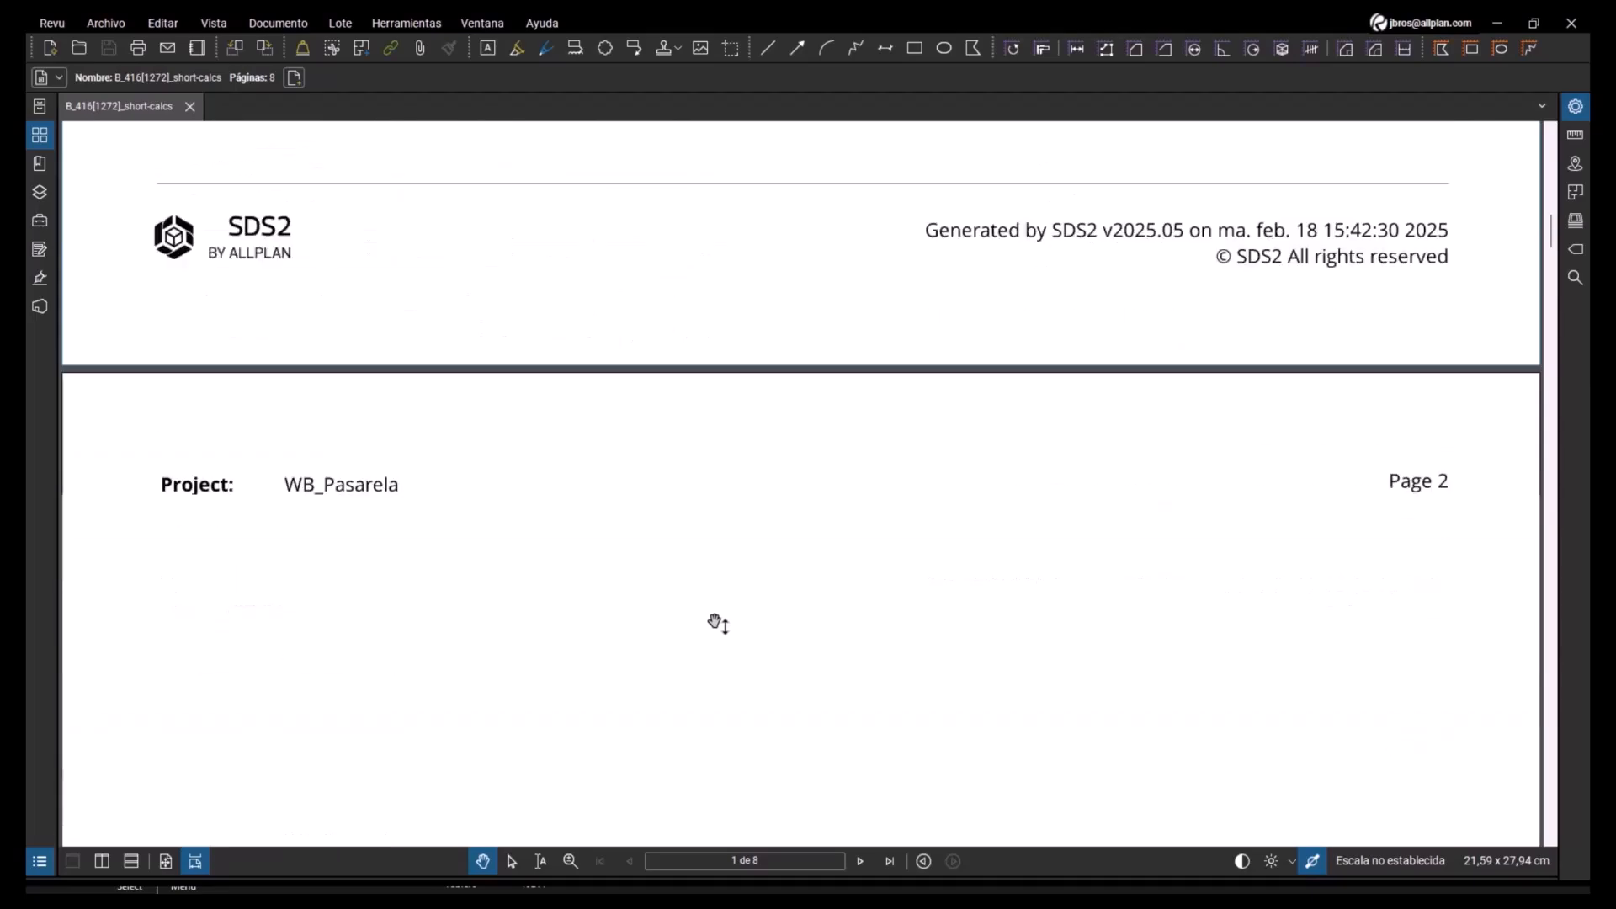
{"action": "scroll", "coordinate": [720, 627], "scroll_direction": "down", "scroll_amount": 15}
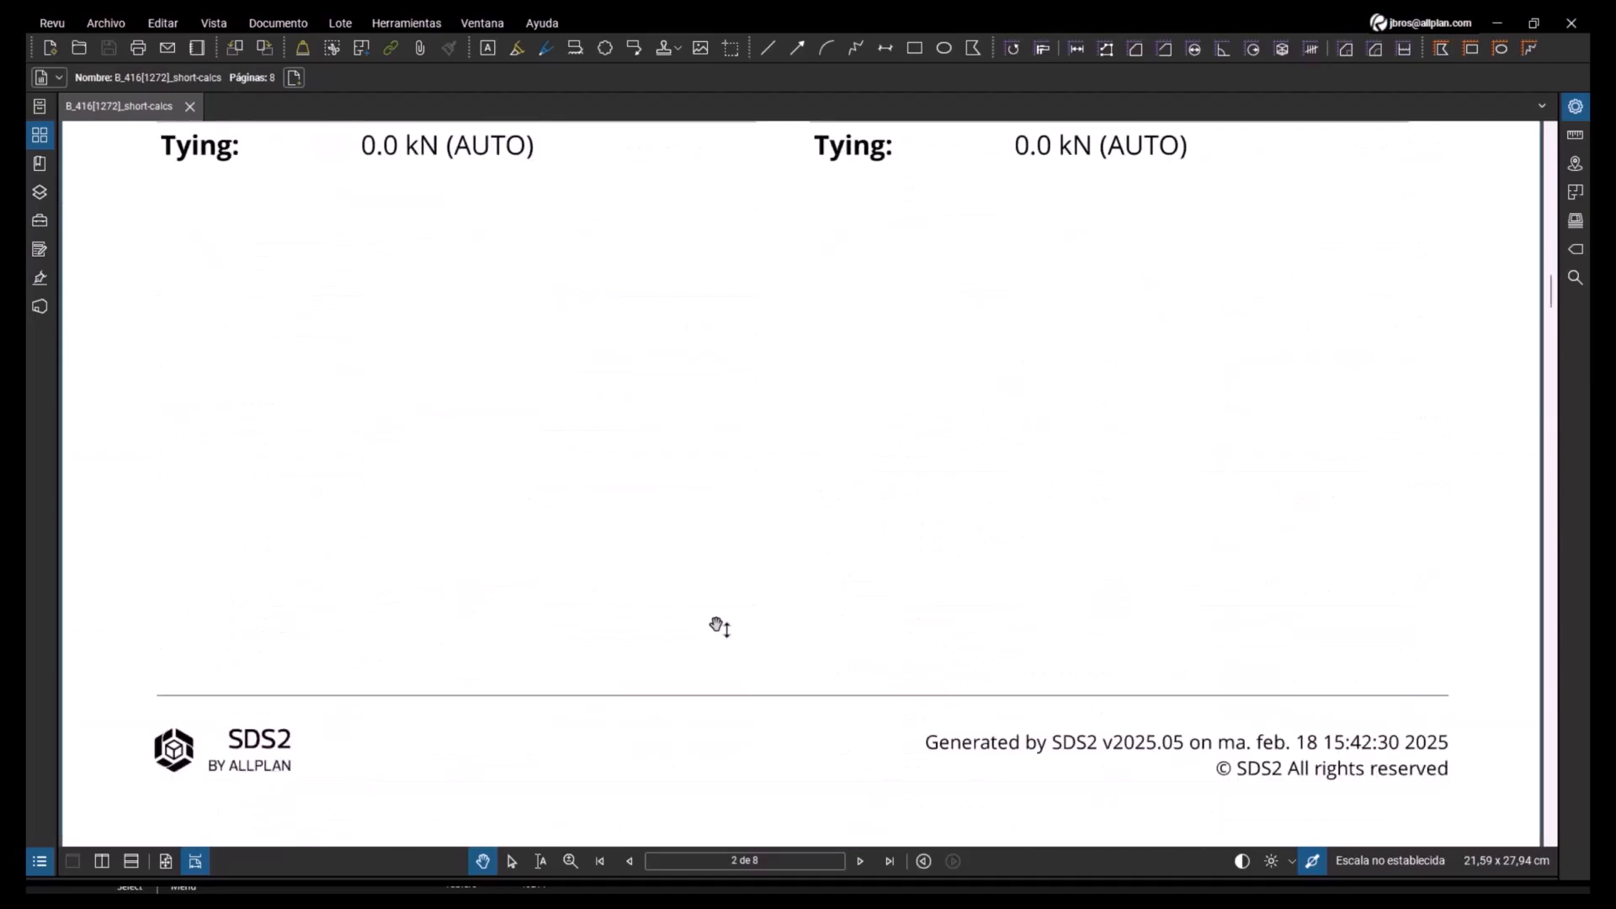
{"action": "scroll", "coordinate": [720, 627], "scroll_direction": "down", "scroll_amount": 15}
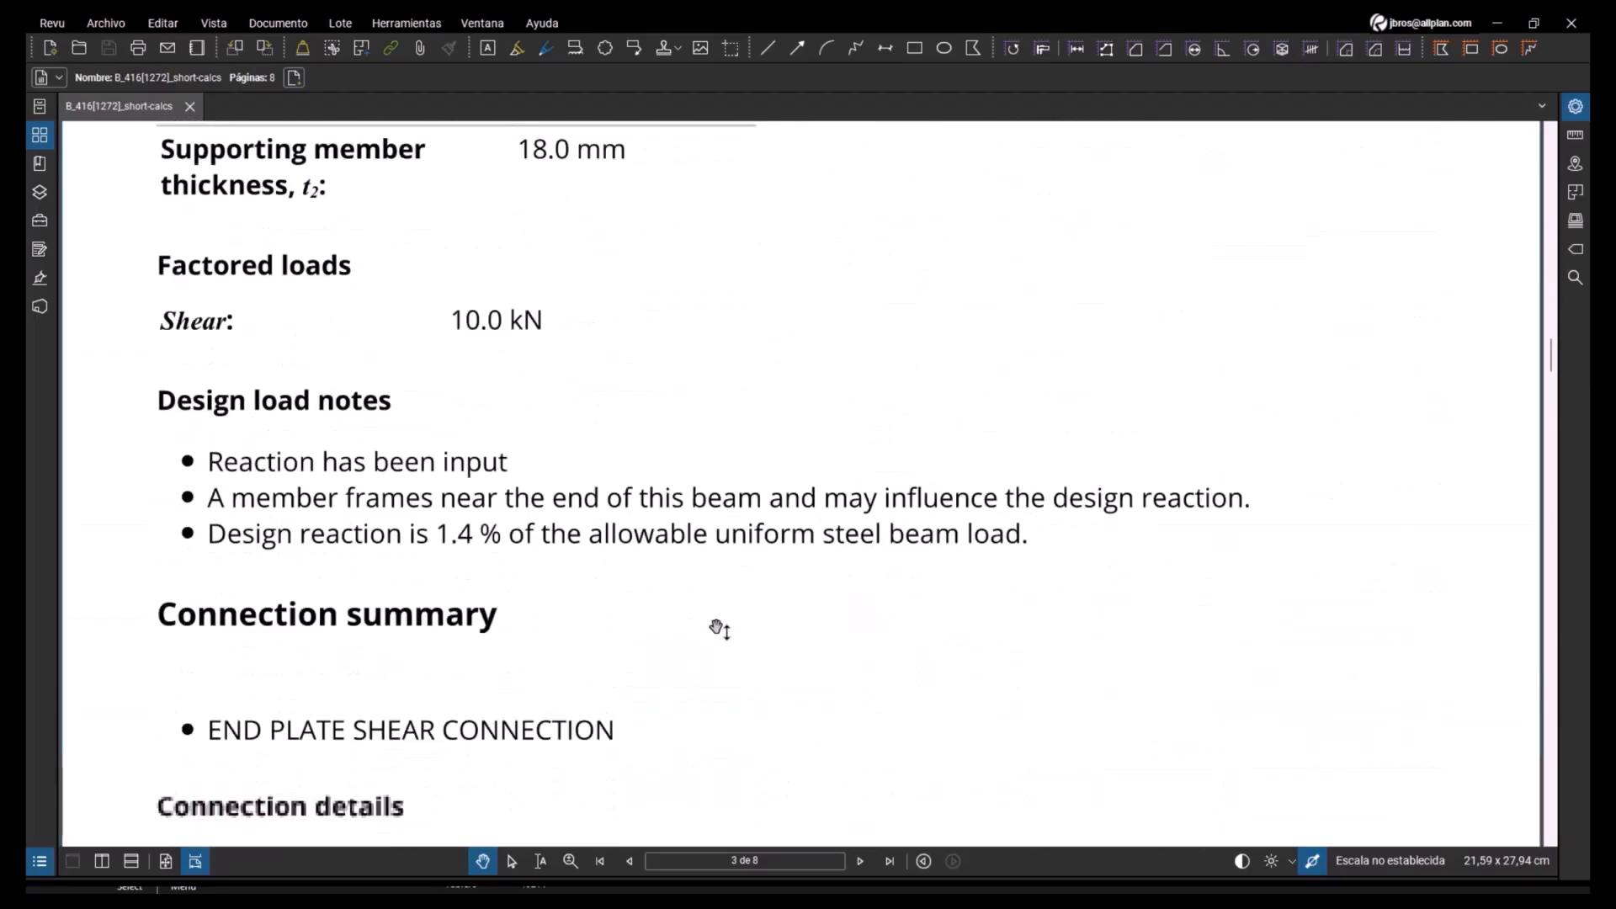
{"action": "scroll", "coordinate": [720, 630], "scroll_direction": "down", "scroll_amount": 15}
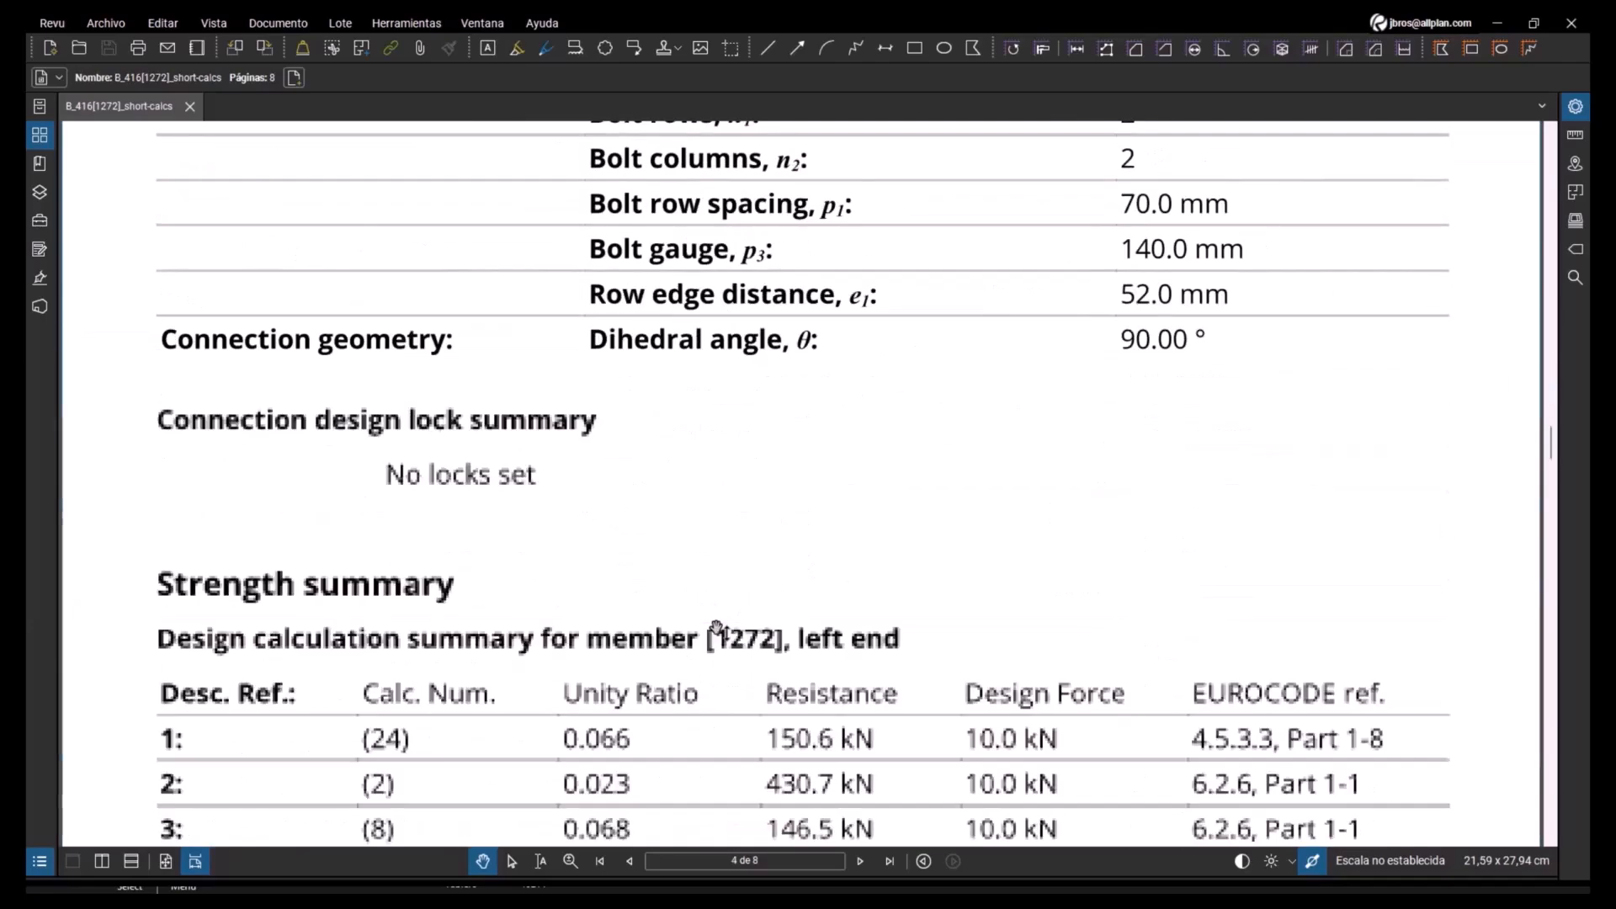
{"action": "scroll", "coordinate": [720, 630], "scroll_direction": "down", "scroll_amount": 15}
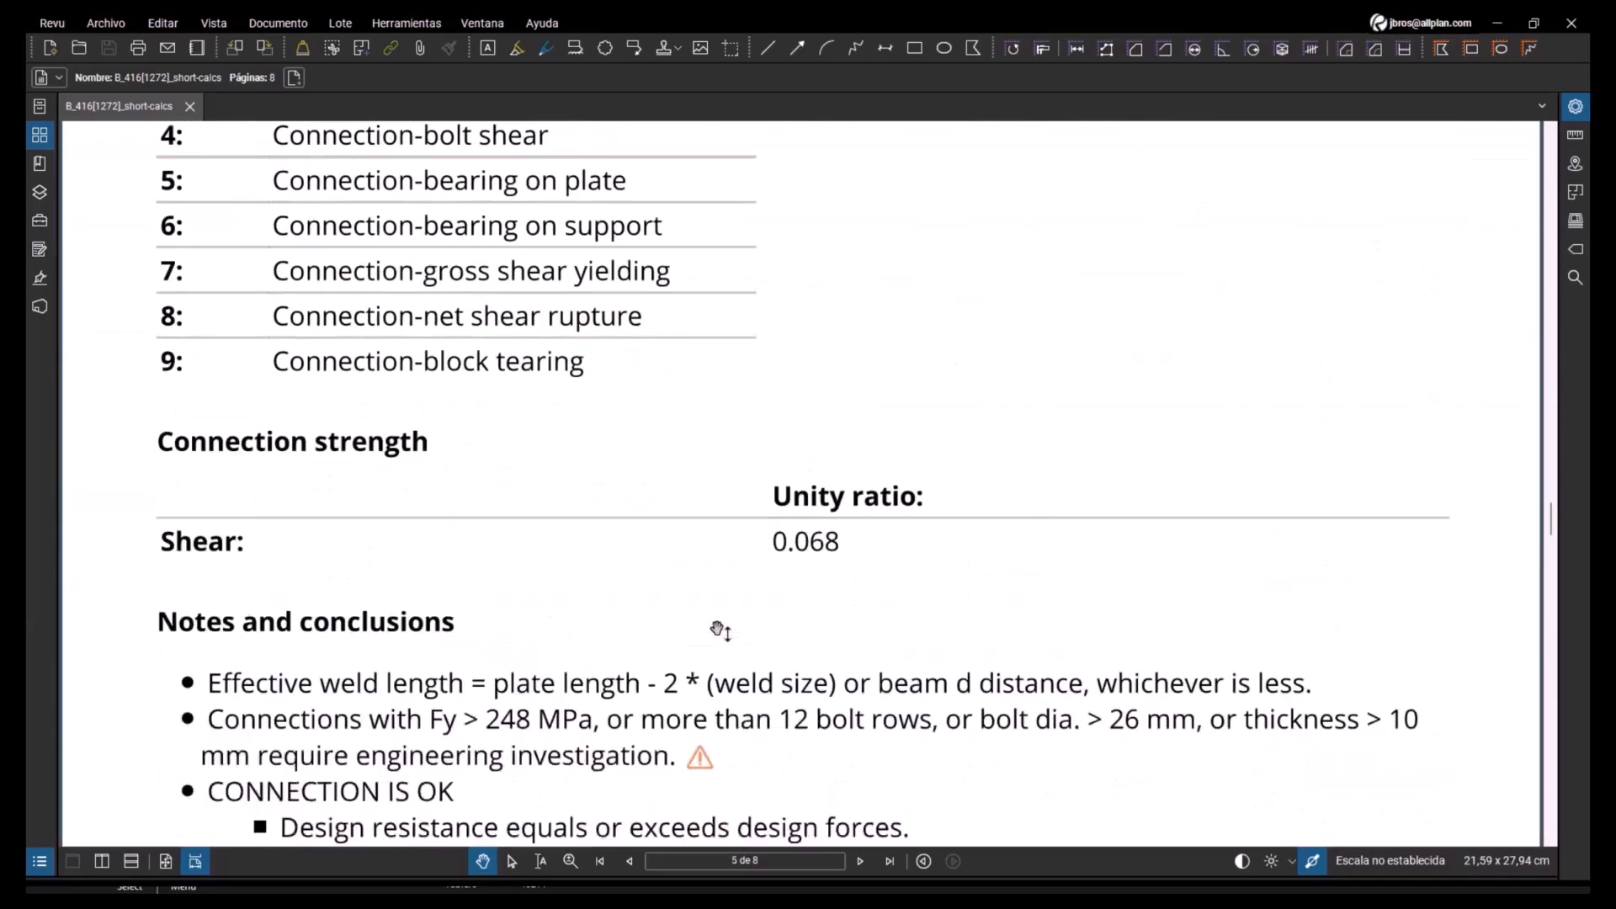
{"action": "scroll", "coordinate": [720, 630], "scroll_direction": "down", "scroll_amount": 15}
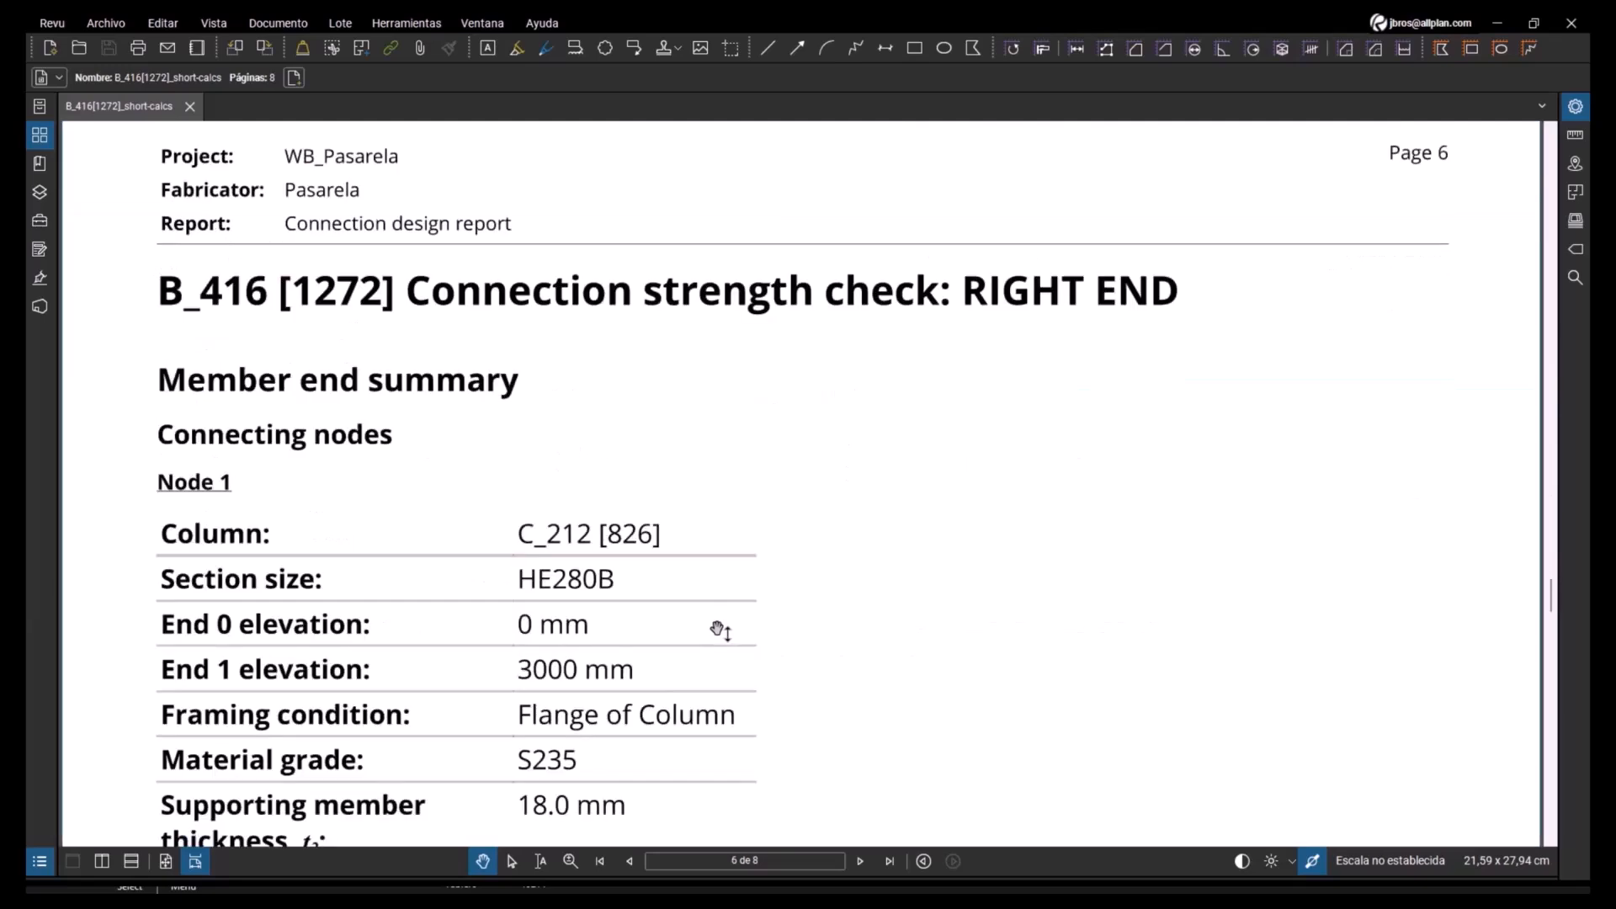
{"action": "scroll", "coordinate": [720, 629], "scroll_direction": "down", "scroll_amount": 11}
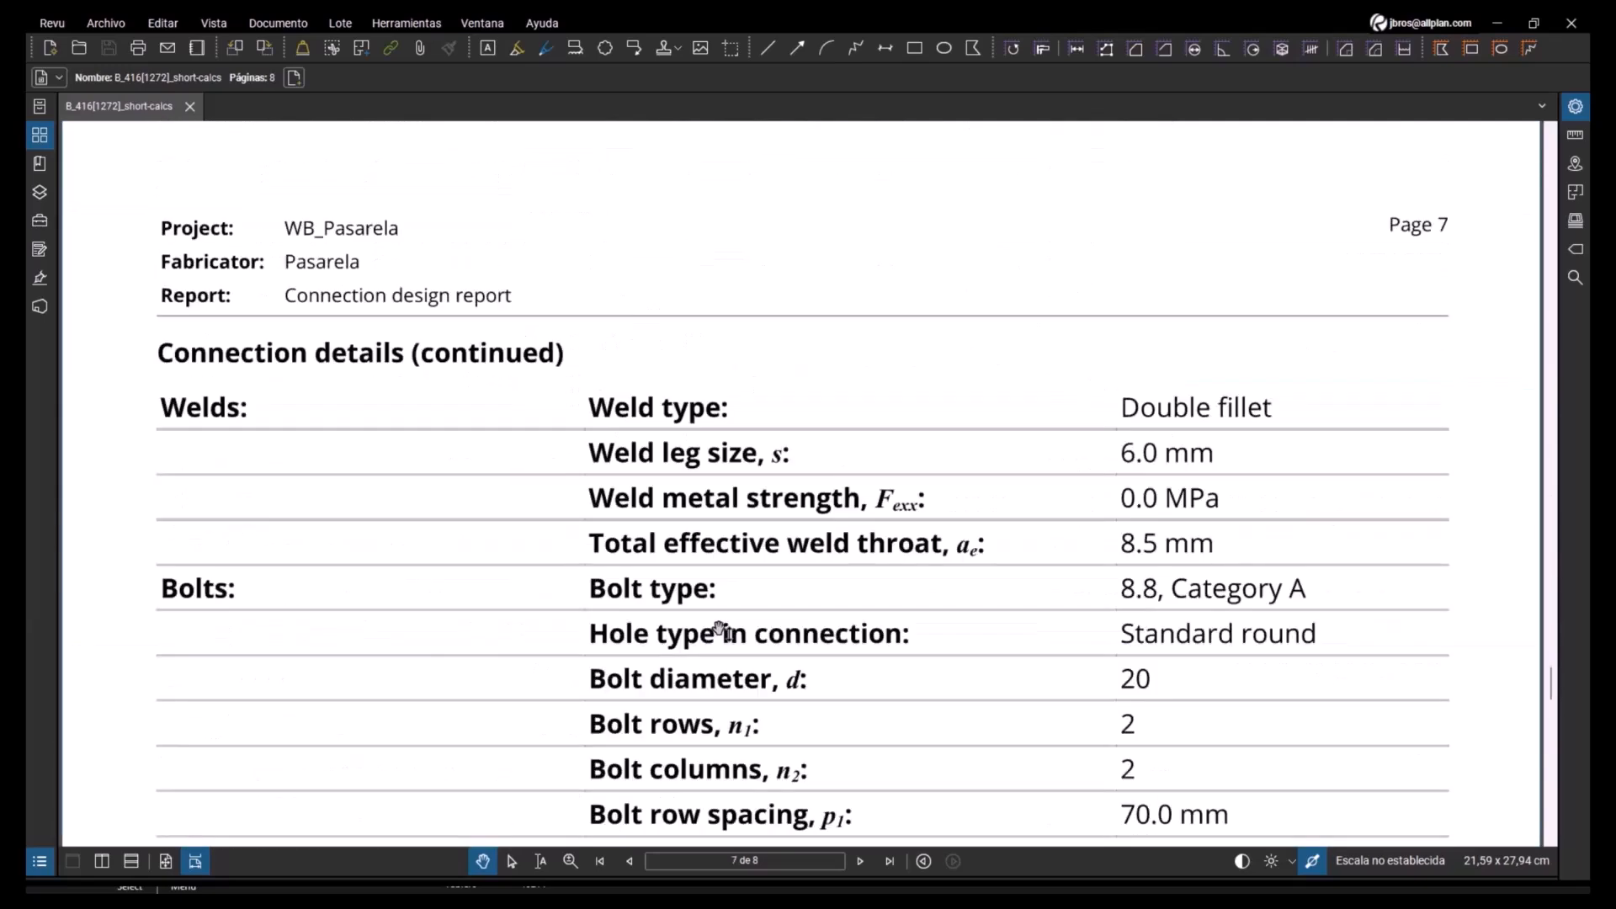
- Return to the beam settings in SDS2 and save the expanded calculation report as B_416[1272]_expanded-calcs.pdf
{"action": "left_click", "coordinate": [1497, 23]}
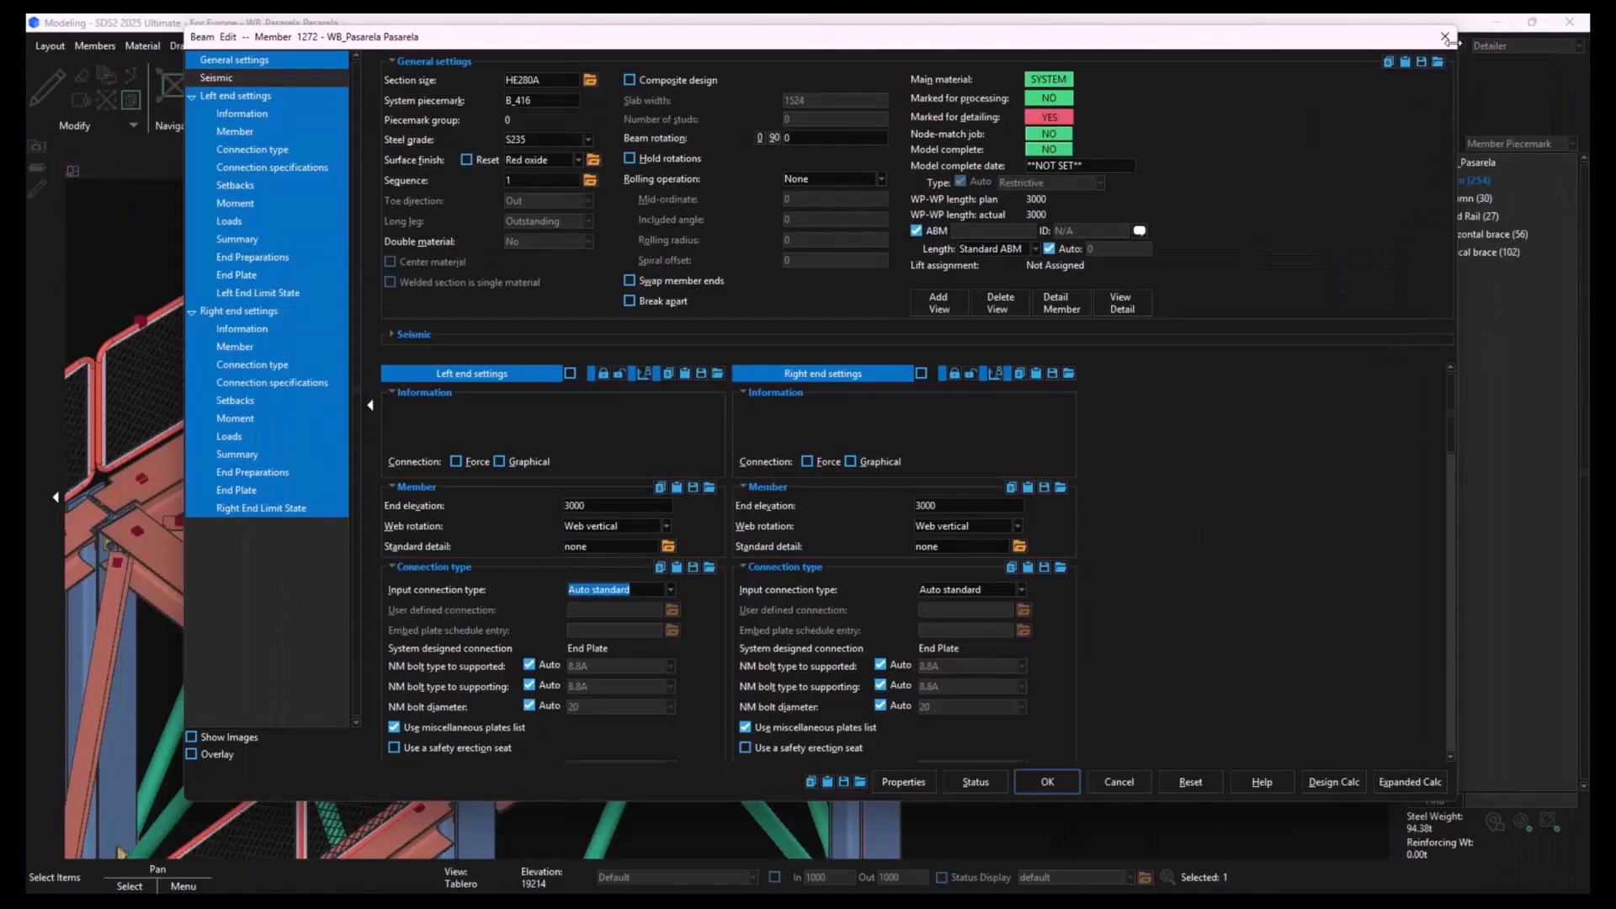
{"action": "left_click", "coordinate": [1412, 782]}
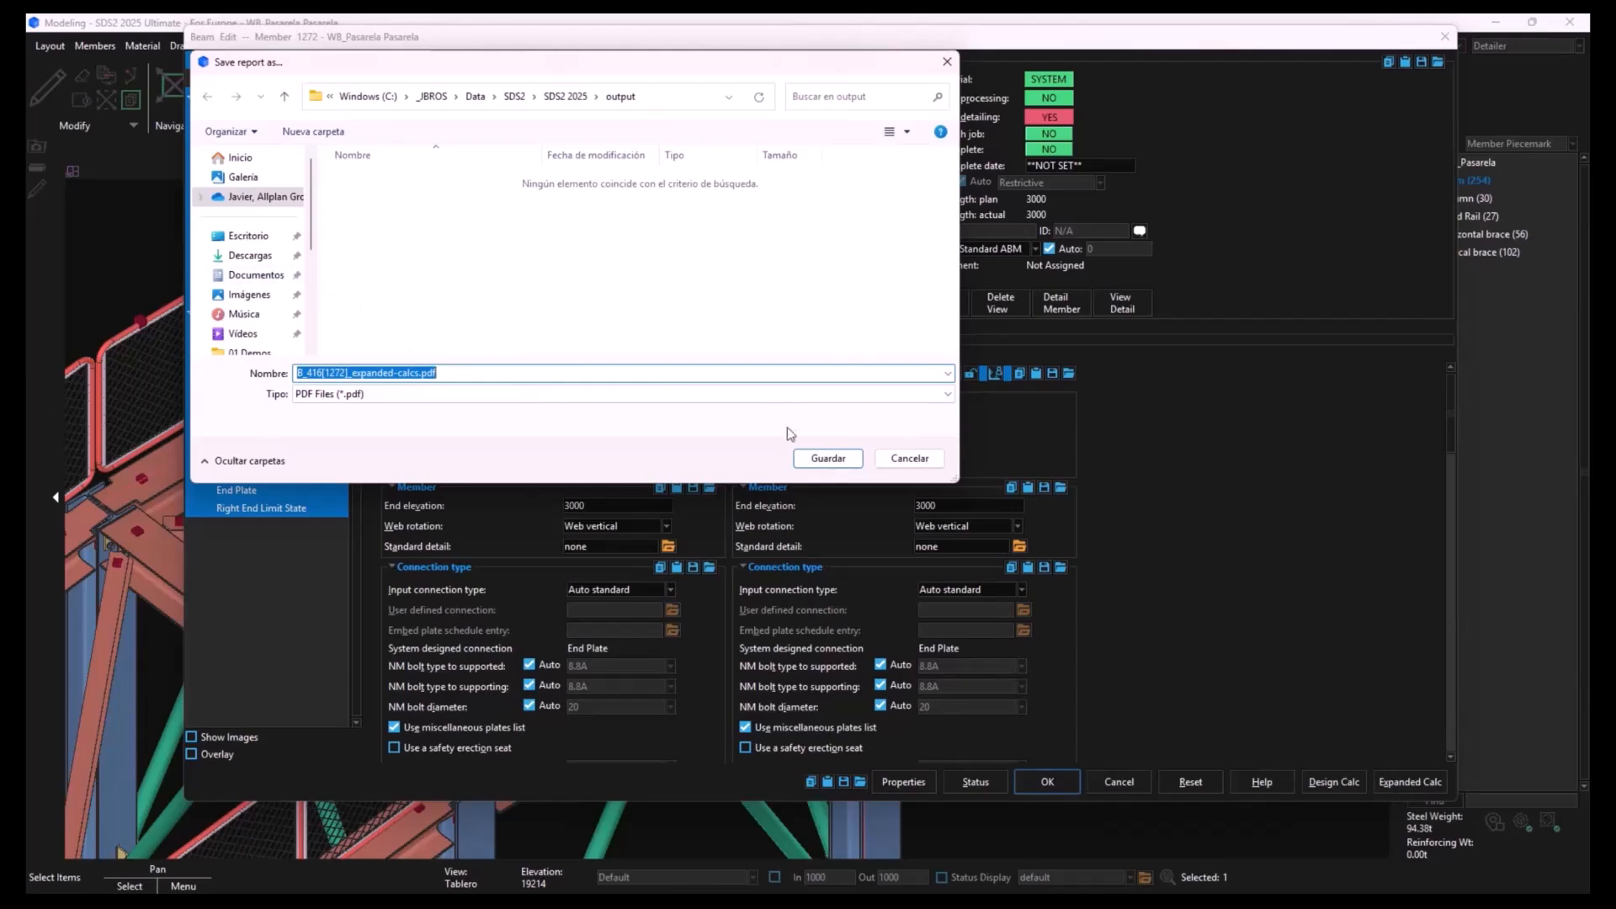
{"action": "left_click", "coordinate": [828, 459]}
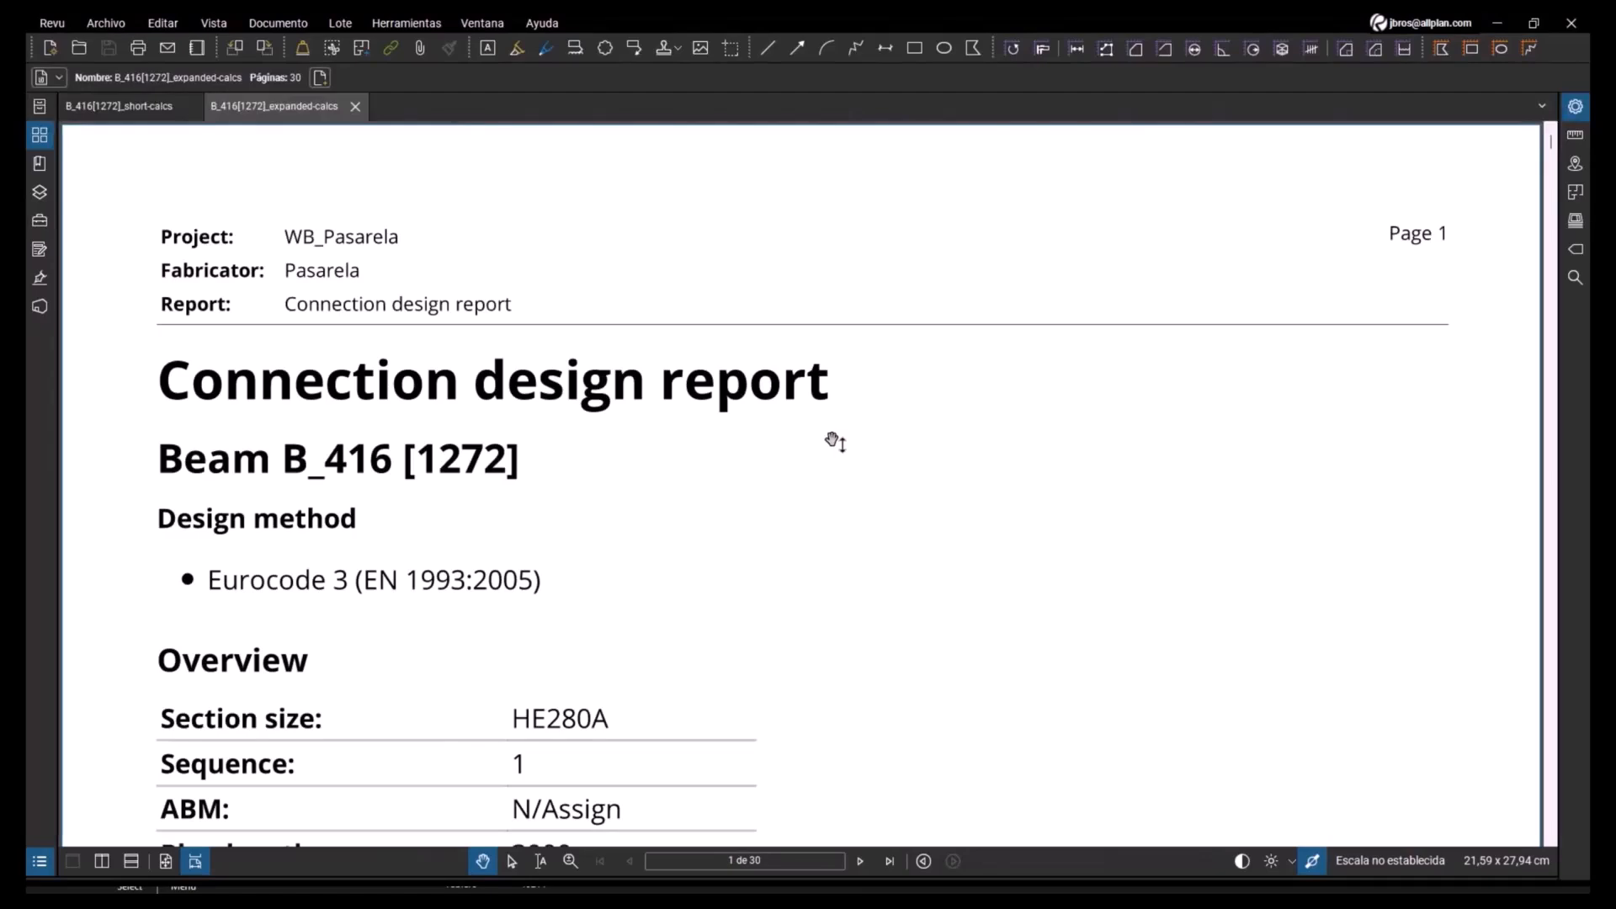
- Examine the expanded connection report, including the left-end strength summary and the detailed Eurocode shear calculations
{"action": "scroll", "coordinate": [833, 441], "scroll_direction": "down", "scroll_amount": 10}
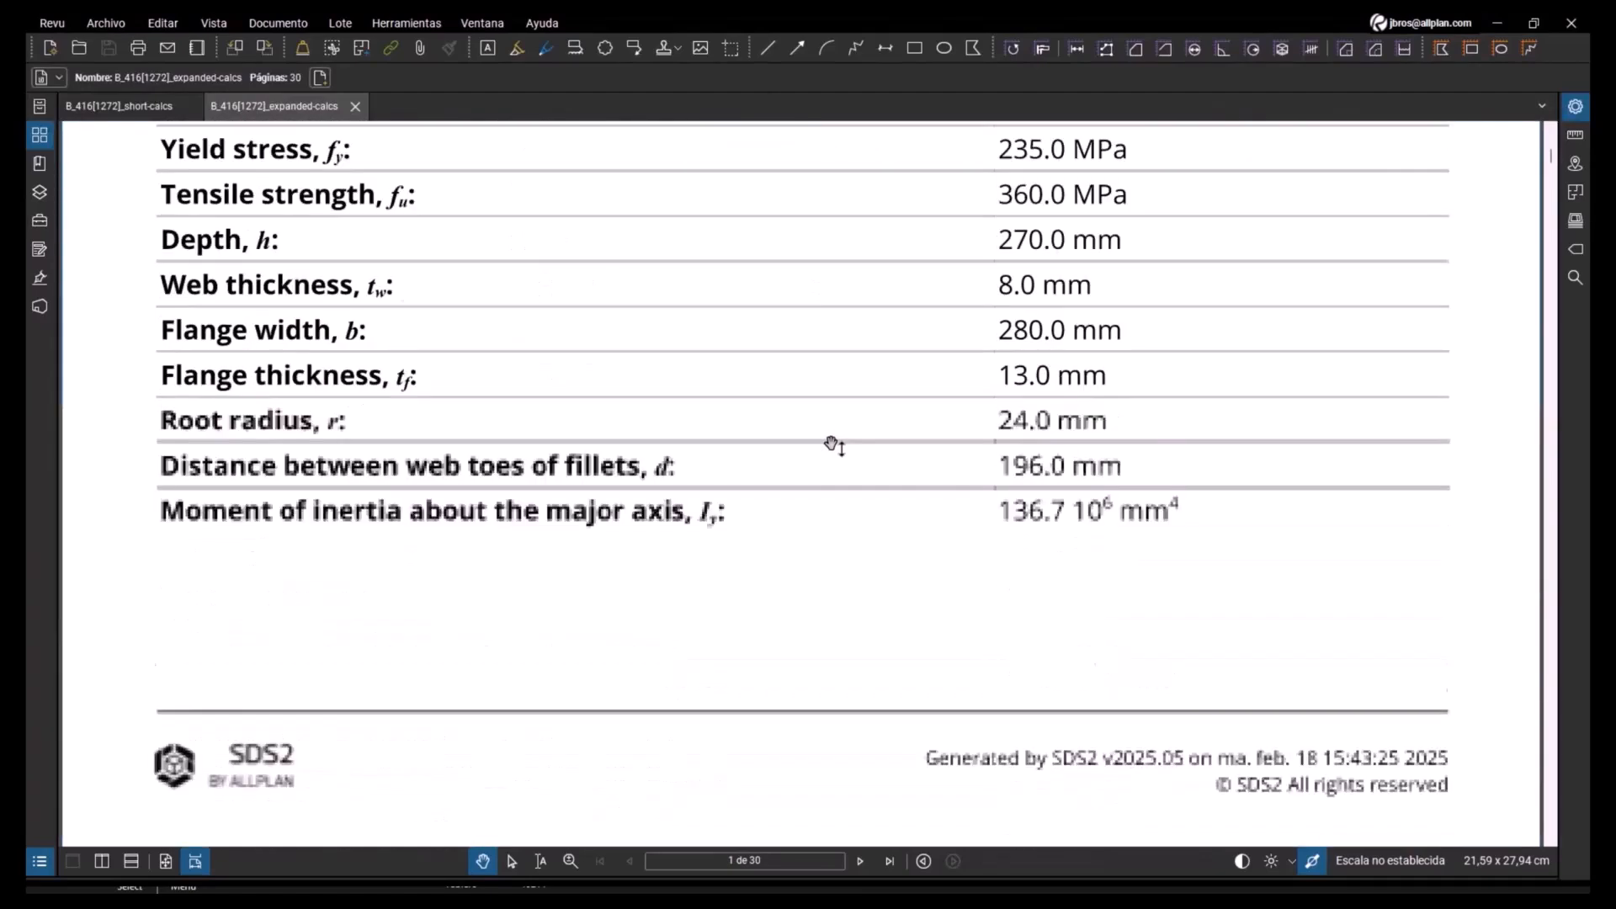
{"action": "scroll", "coordinate": [834, 446], "scroll_direction": "down", "scroll_amount": 12}
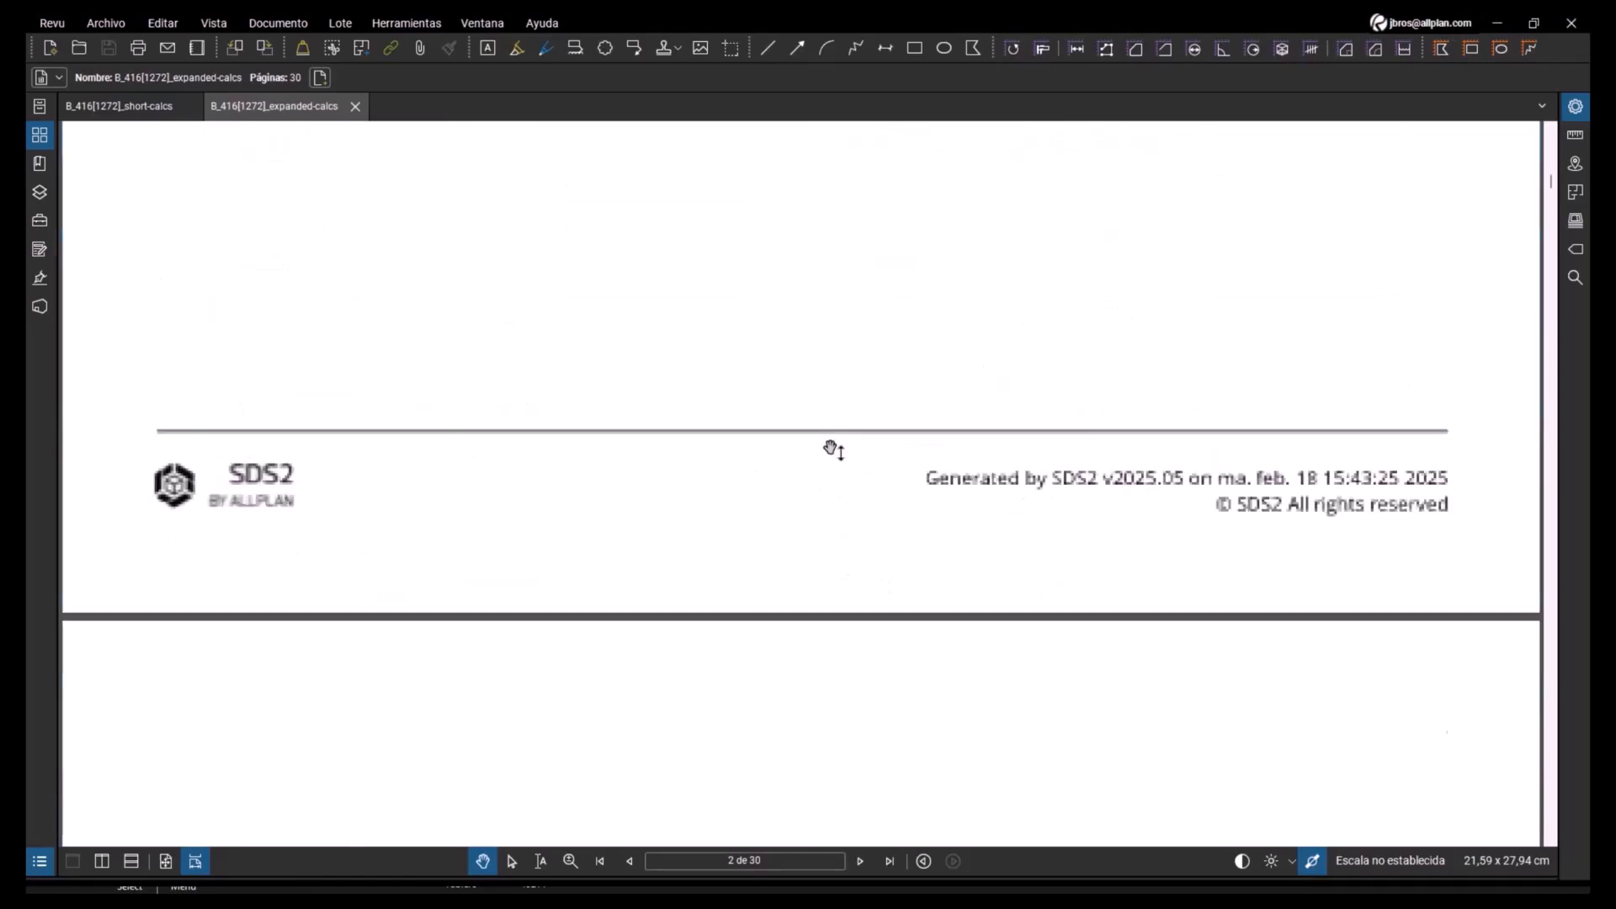
{"action": "scroll", "coordinate": [833, 448], "scroll_direction": "down", "scroll_amount": 12}
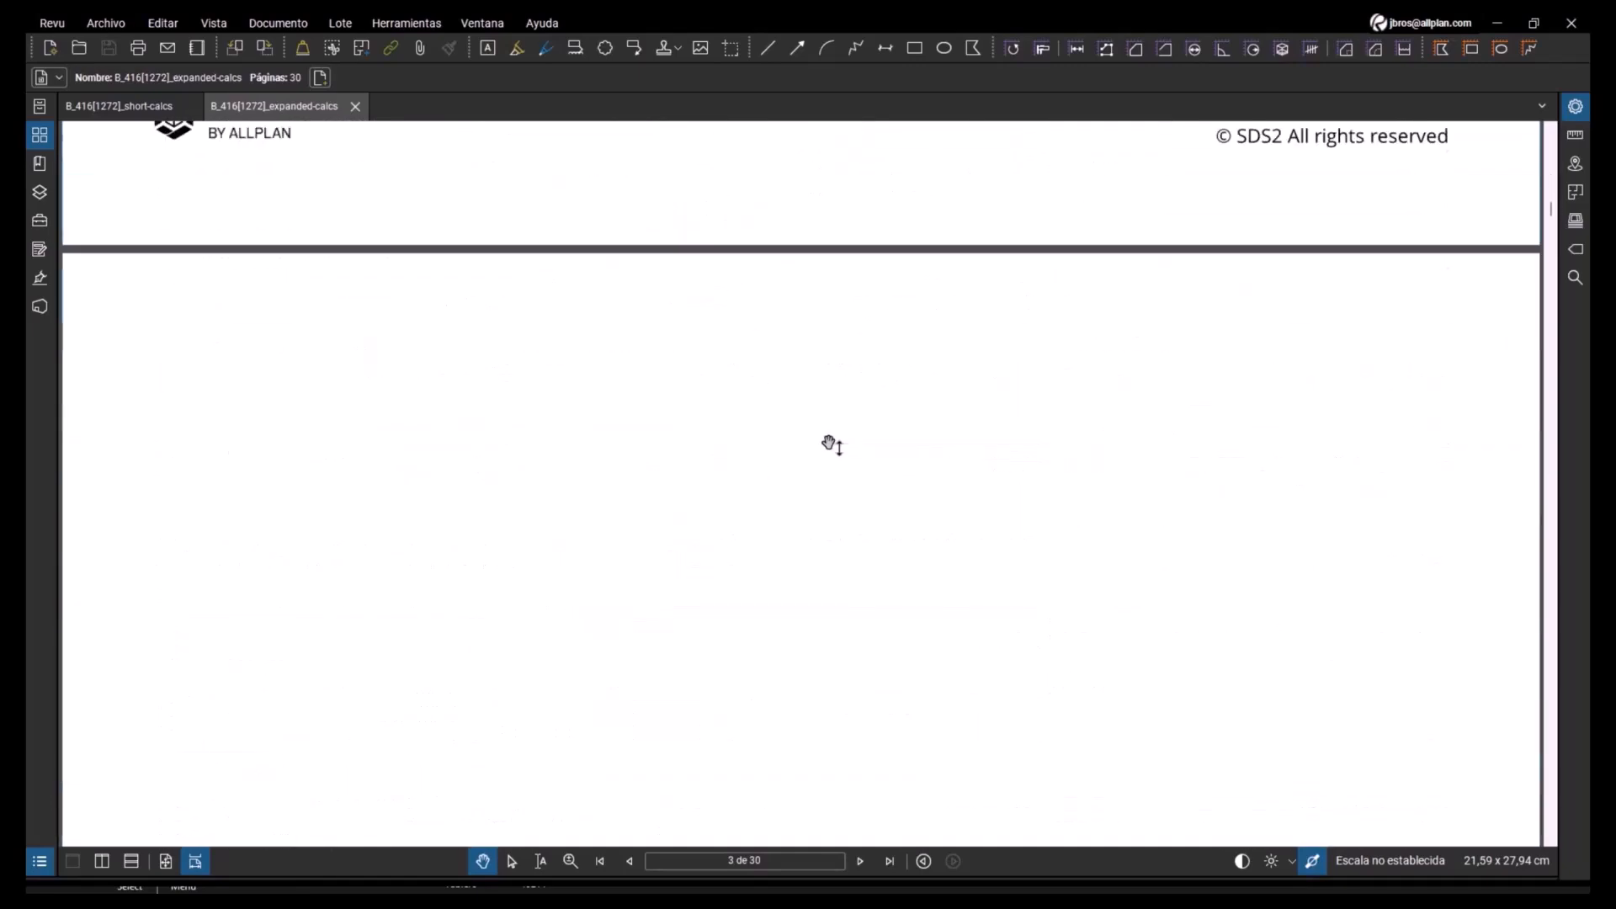
{"action": "scroll", "coordinate": [832, 446], "scroll_direction": "down", "scroll_amount": 12}
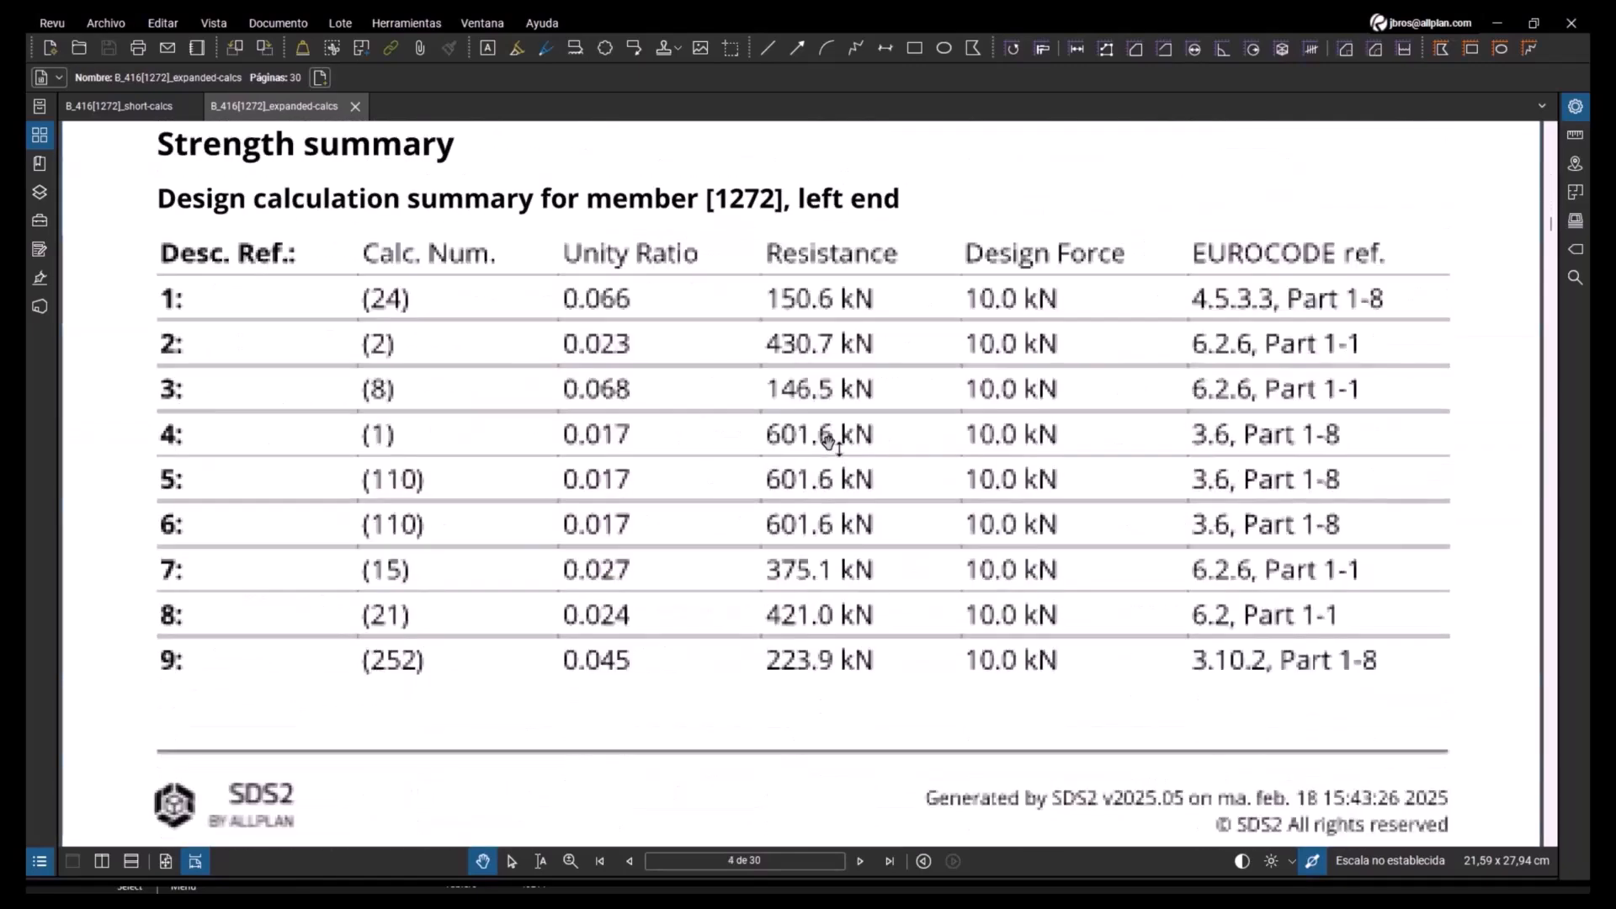
{"action": "scroll", "coordinate": [830, 444], "scroll_direction": "down", "scroll_amount": 12}
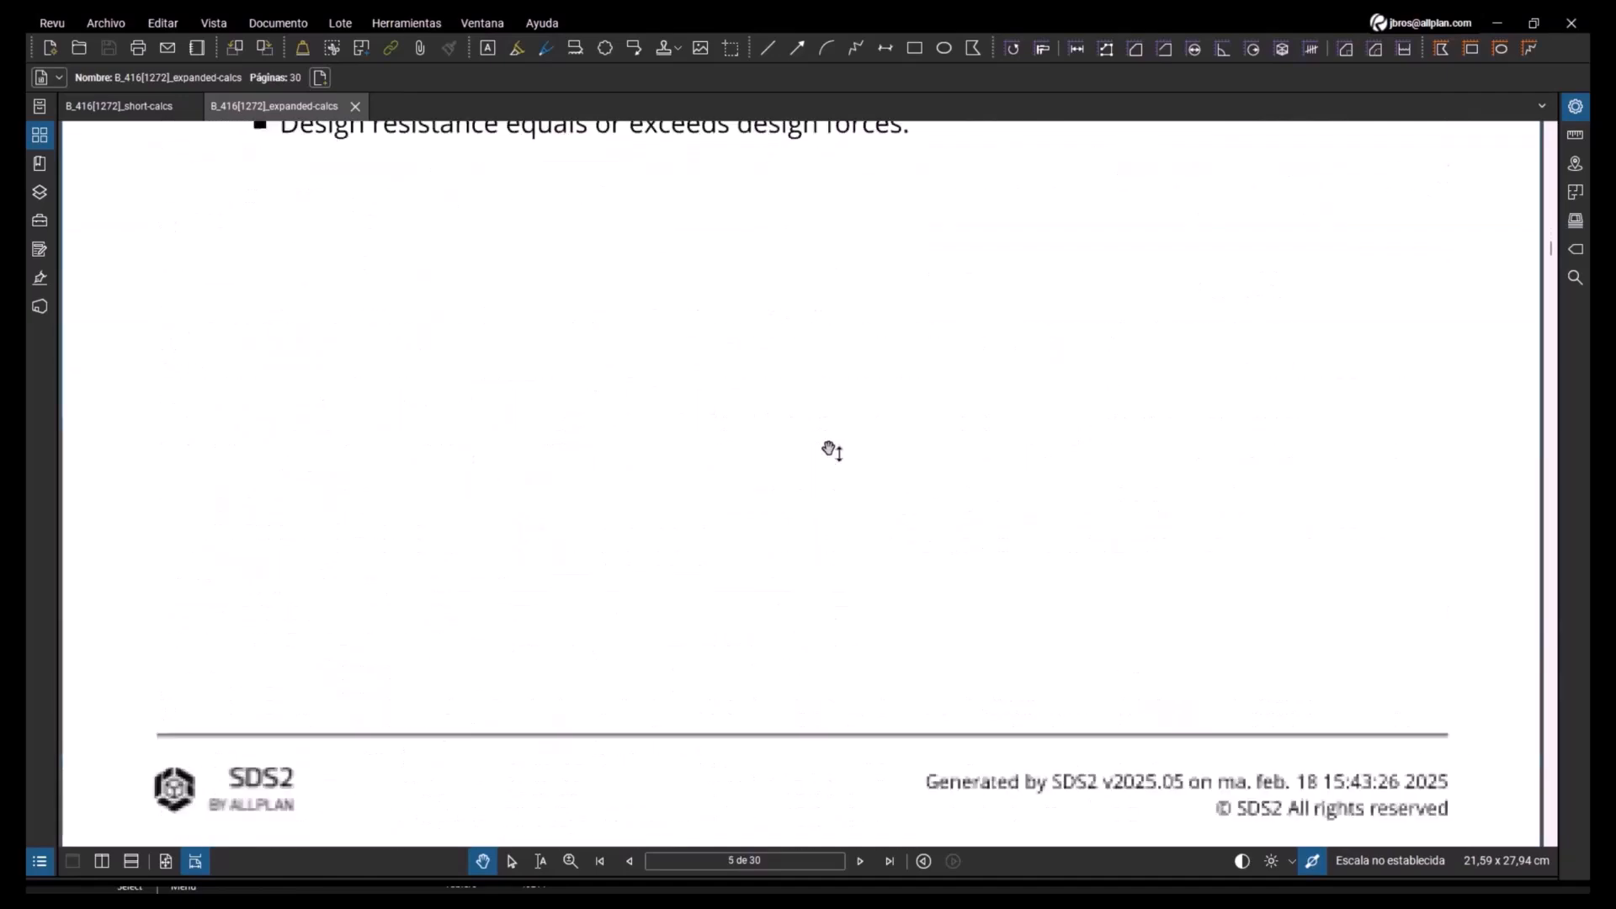
{"action": "scroll", "coordinate": [832, 448], "scroll_direction": "down", "scroll_amount": 12}
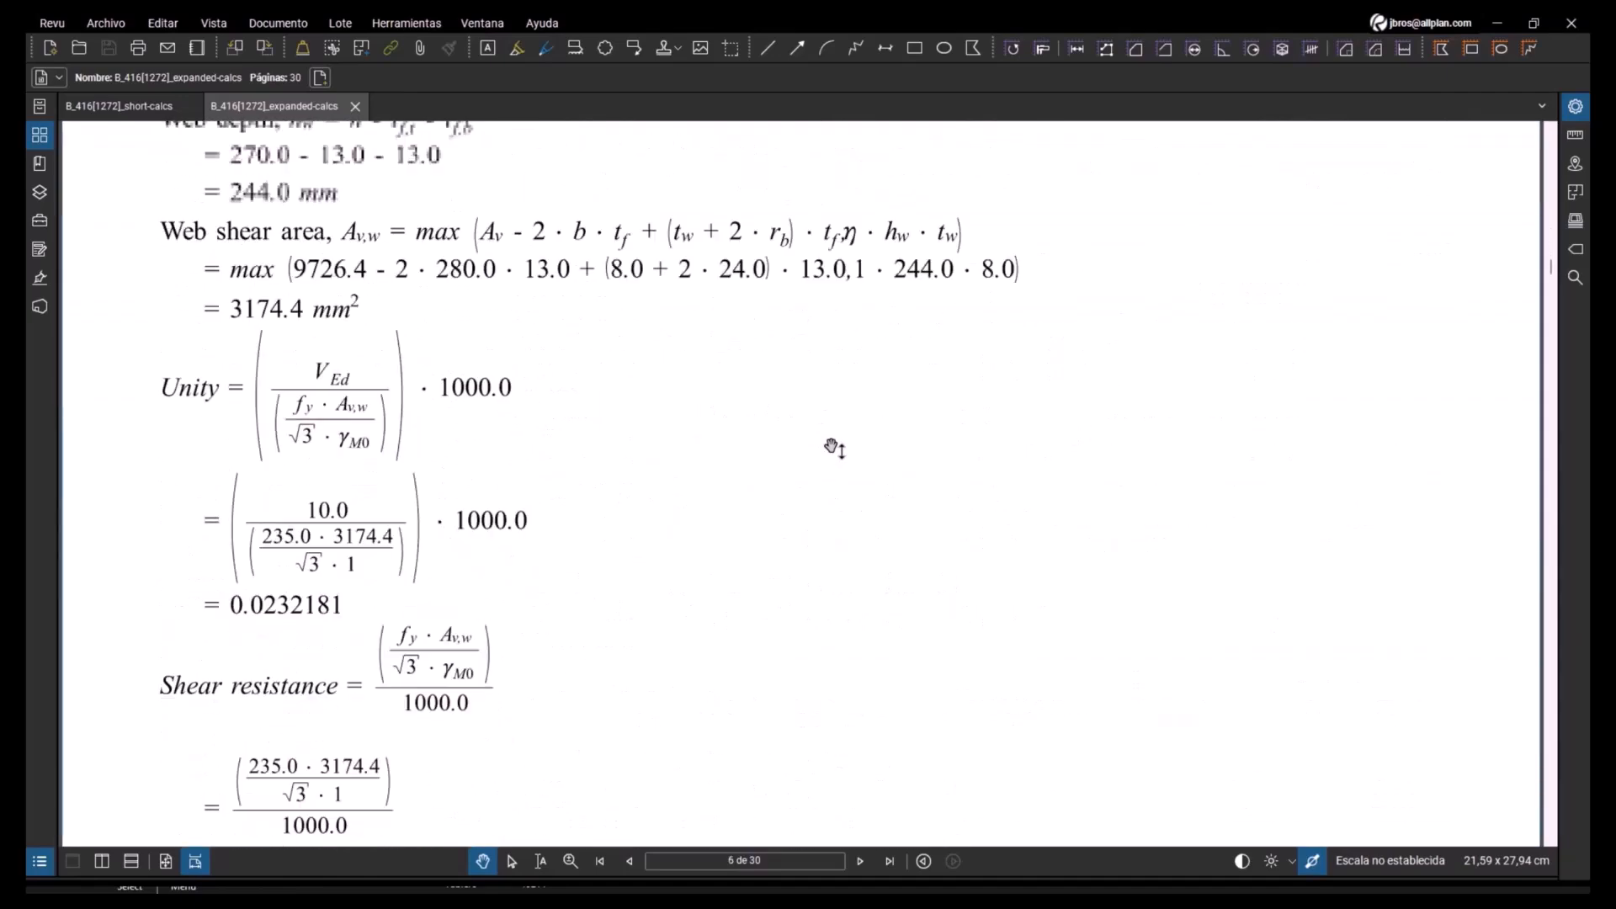
{"action": "scroll", "coordinate": [821, 450], "scroll_direction": "up", "scroll_amount": 2}
{"action": "scroll", "coordinate": [645, 448], "scroll_direction": "down", "scroll_amount": 4}
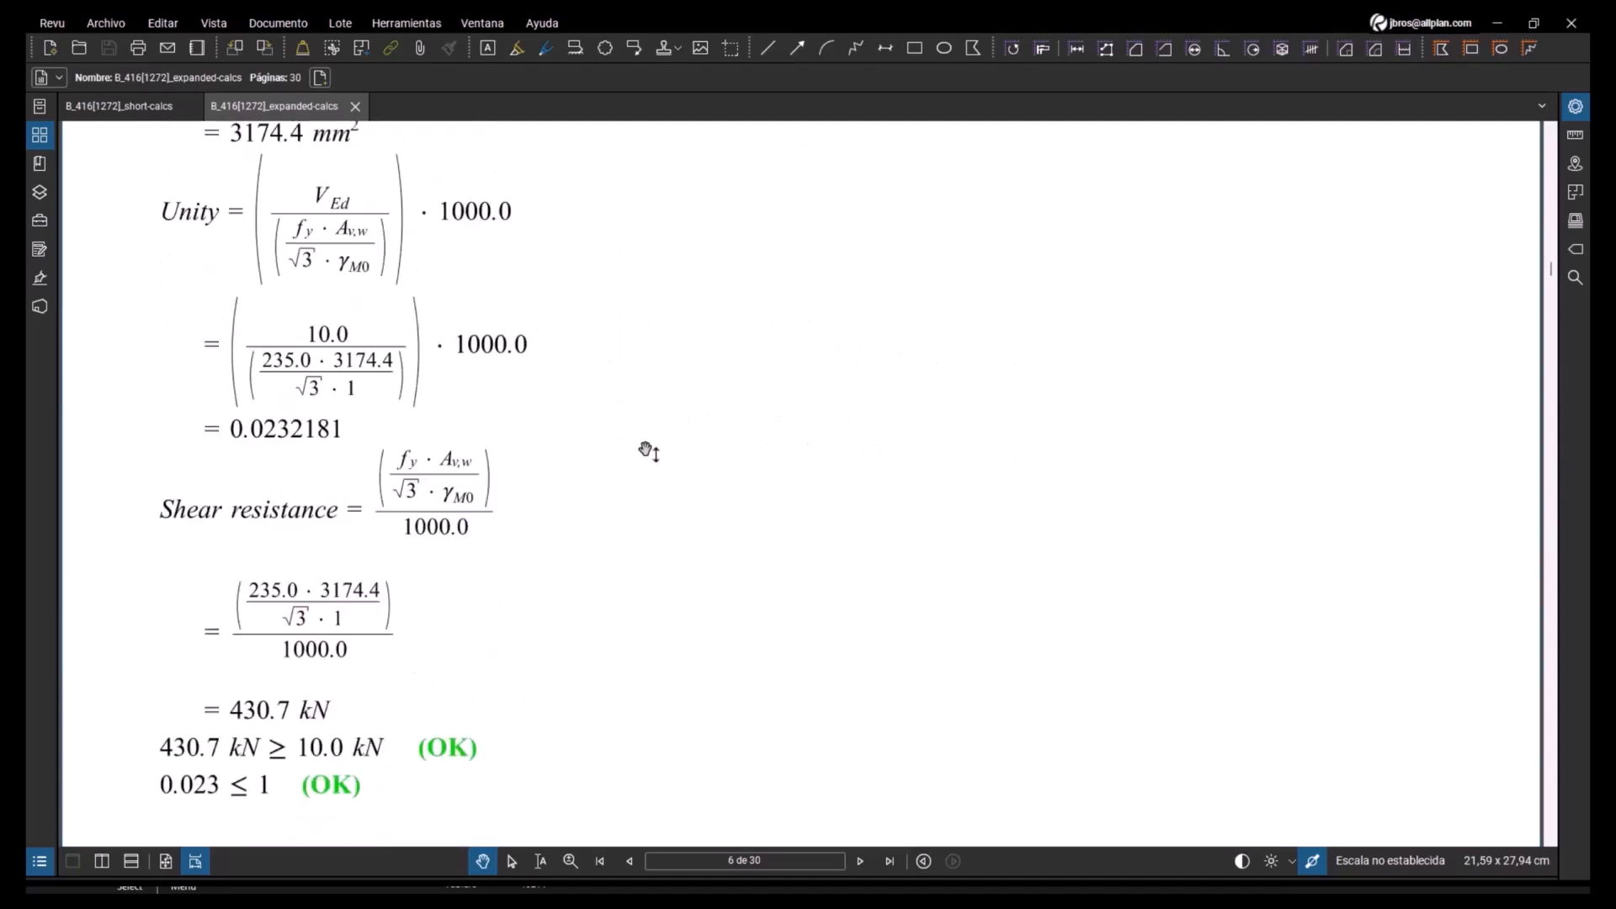
{"action": "scroll", "coordinate": [649, 452], "scroll_direction": "down", "scroll_amount": 1}
{"action": "scroll", "coordinate": [648, 452], "scroll_direction": "down", "scroll_amount": 8}
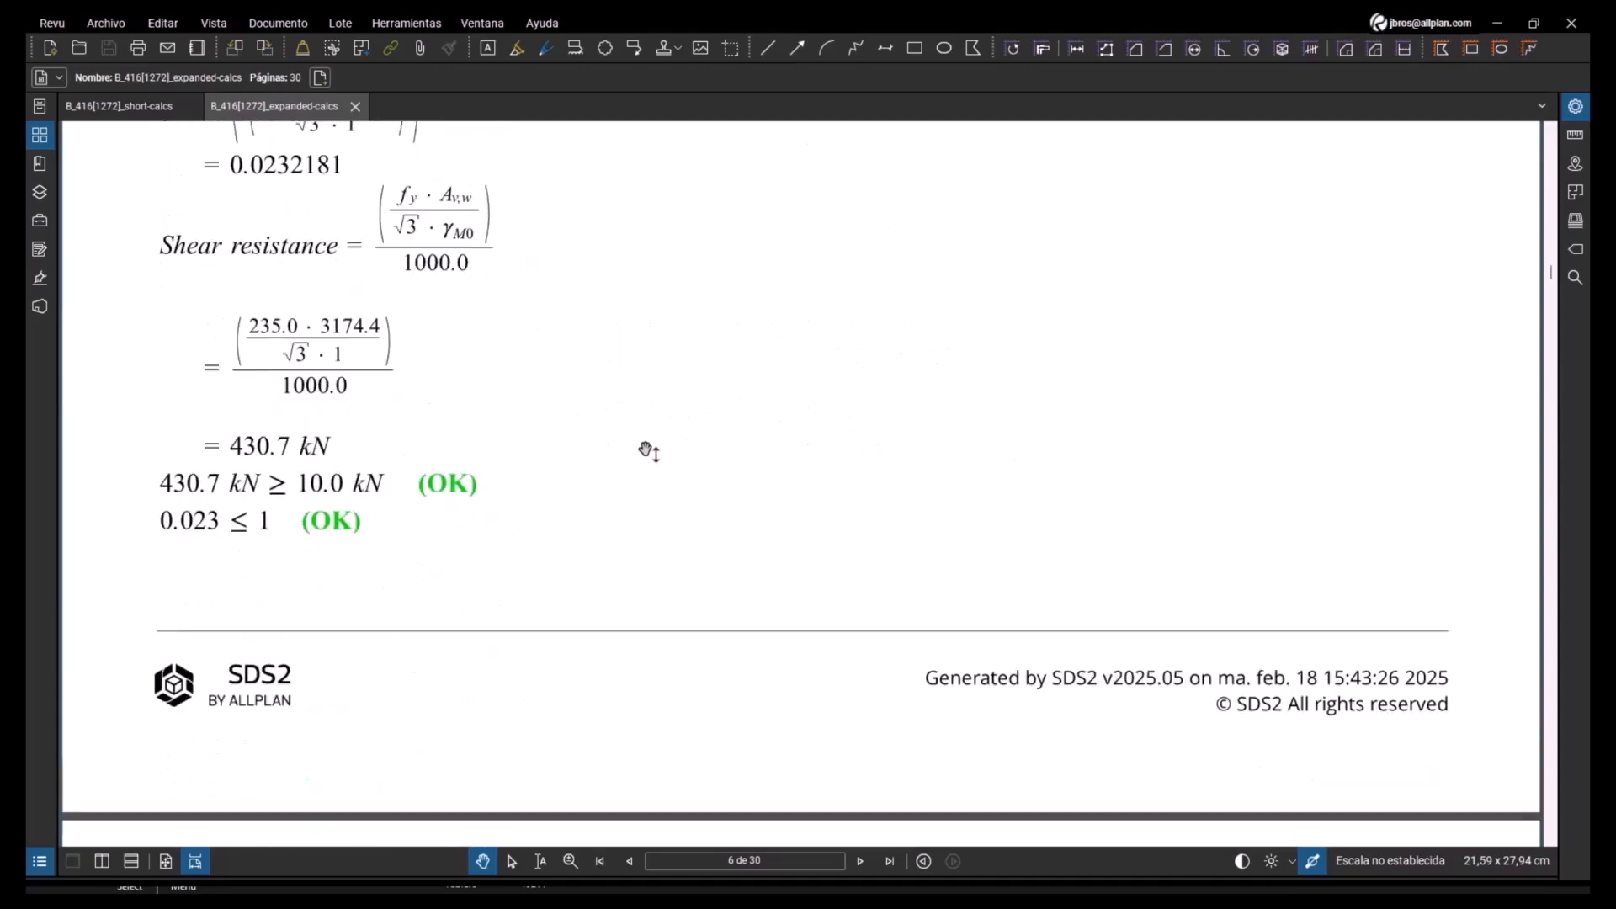
{"action": "scroll", "coordinate": [652, 451], "scroll_direction": "down", "scroll_amount": 5}
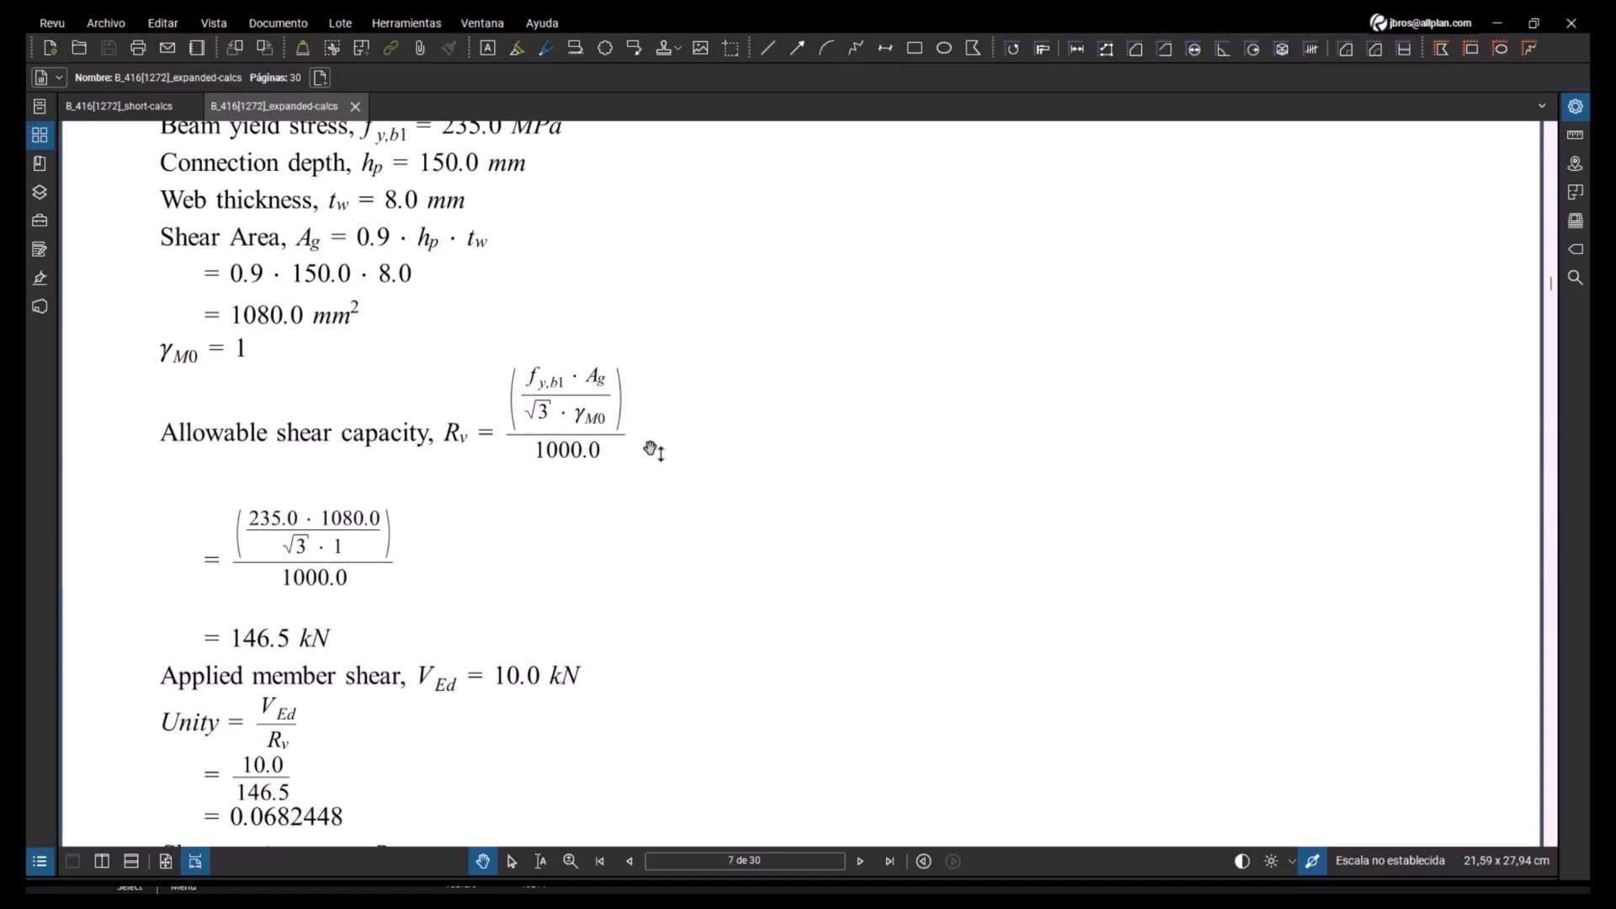
{"action": "scroll", "coordinate": [652, 451], "scroll_direction": "down", "scroll_amount": 18}
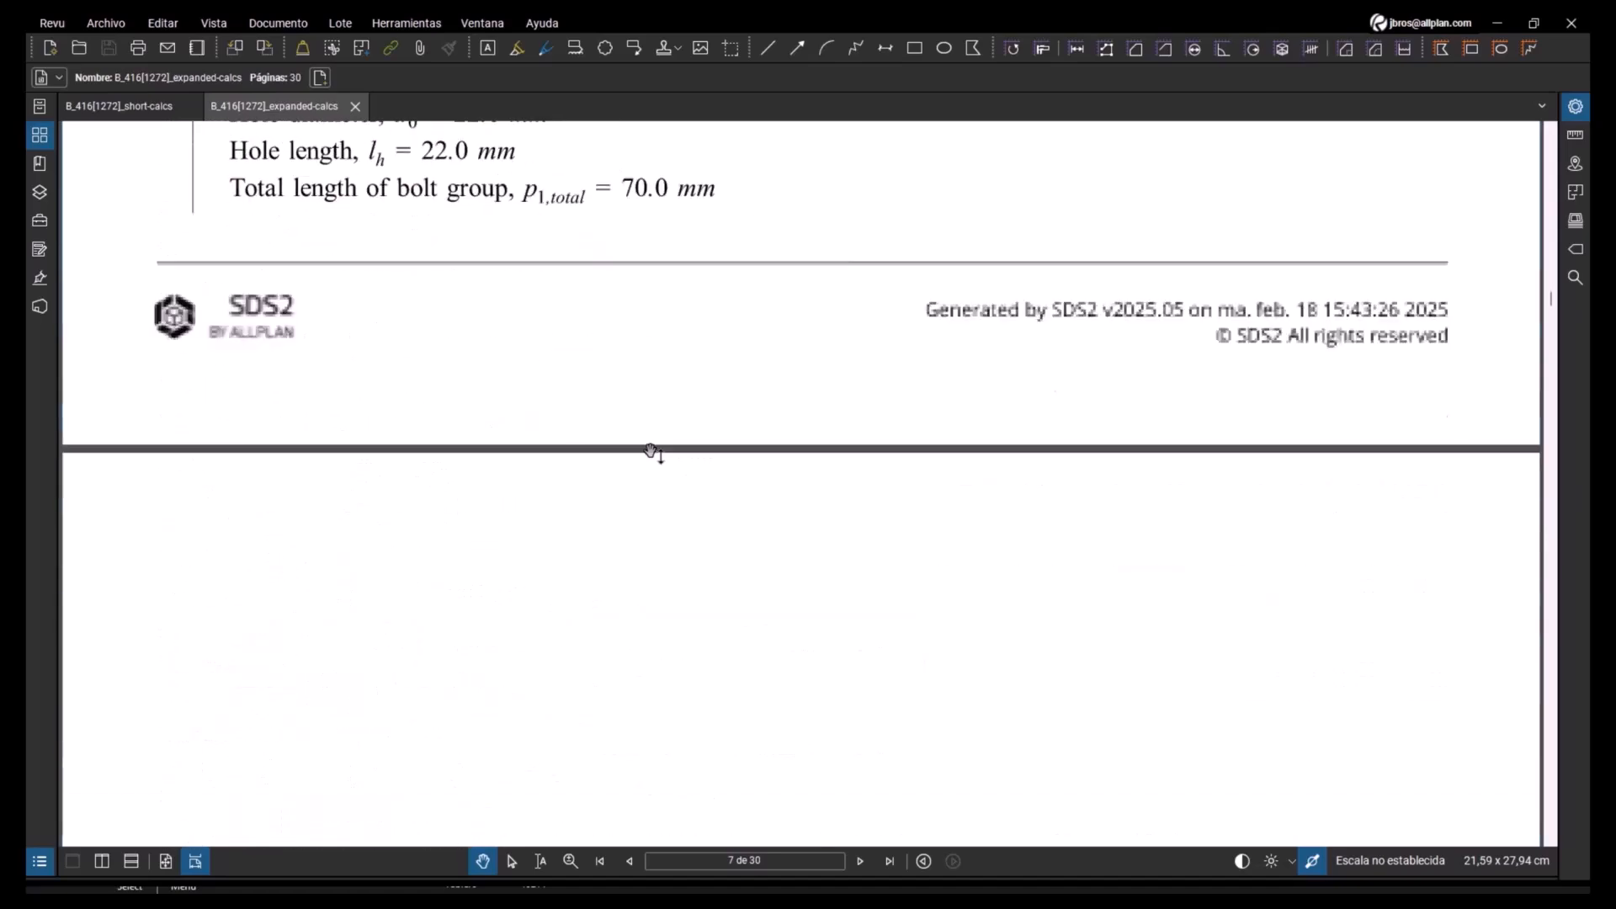
{"action": "scroll", "coordinate": [651, 452], "scroll_direction": "down", "scroll_amount": 11}
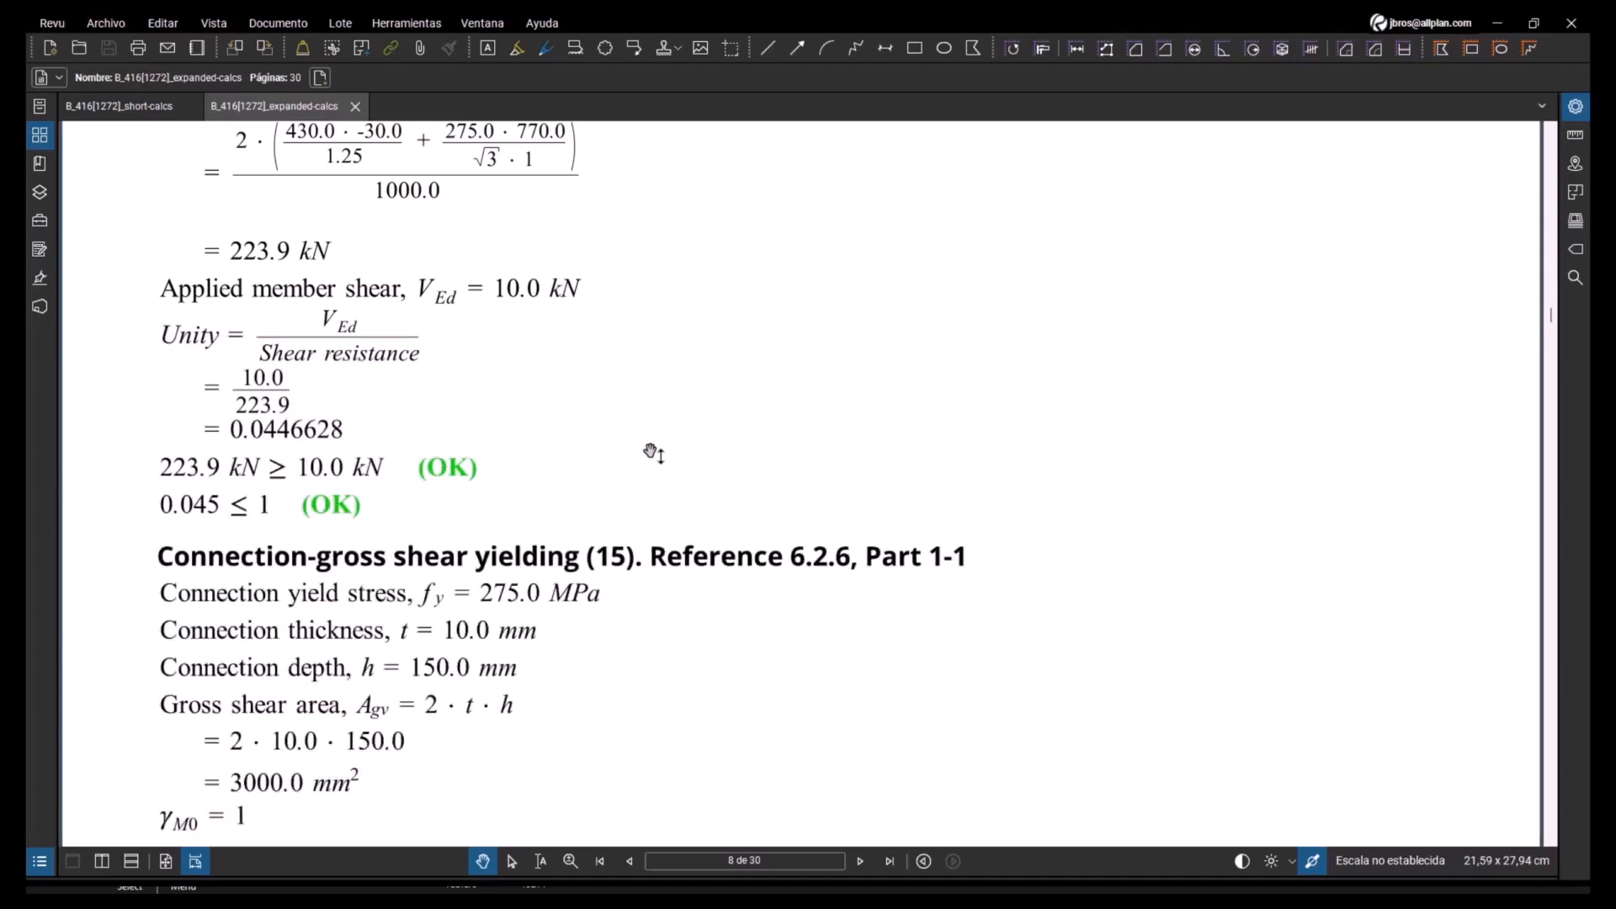
{"action": "scroll", "coordinate": [653, 453], "scroll_direction": "down", "scroll_amount": 7}
{"action": "scroll", "coordinate": [652, 453], "scroll_direction": "down", "scroll_amount": 4}
- Return to SDS2, accept the cross beam's settings and clear the beam selection in the model
{"action": "left_click", "coordinate": [1495, 28]}
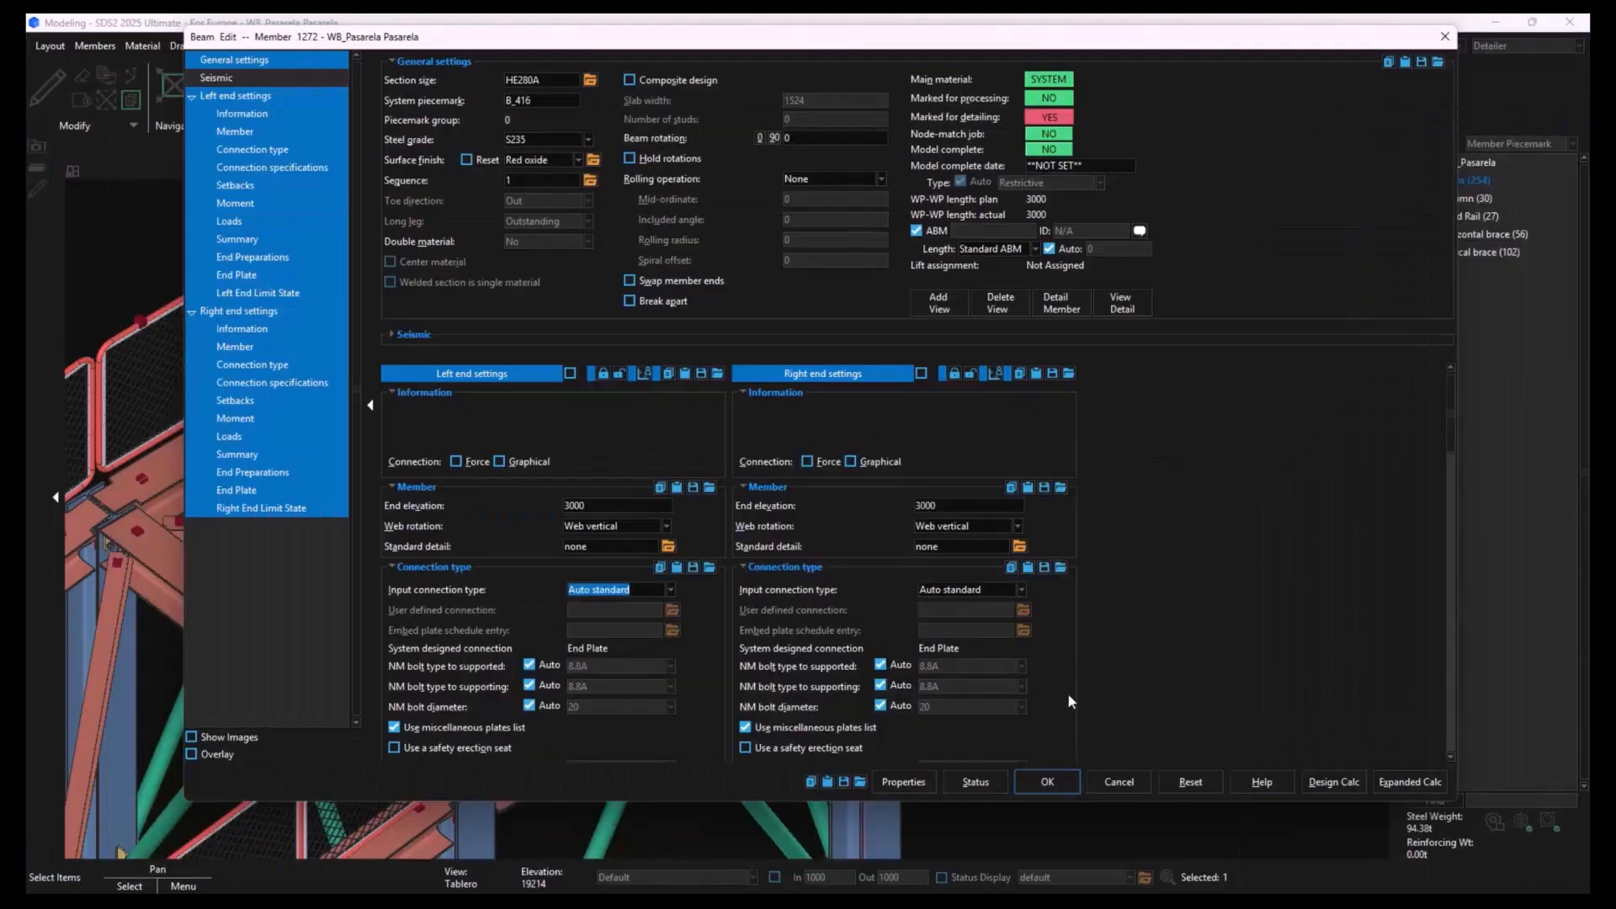
{"action": "left_click", "coordinate": [1048, 781]}
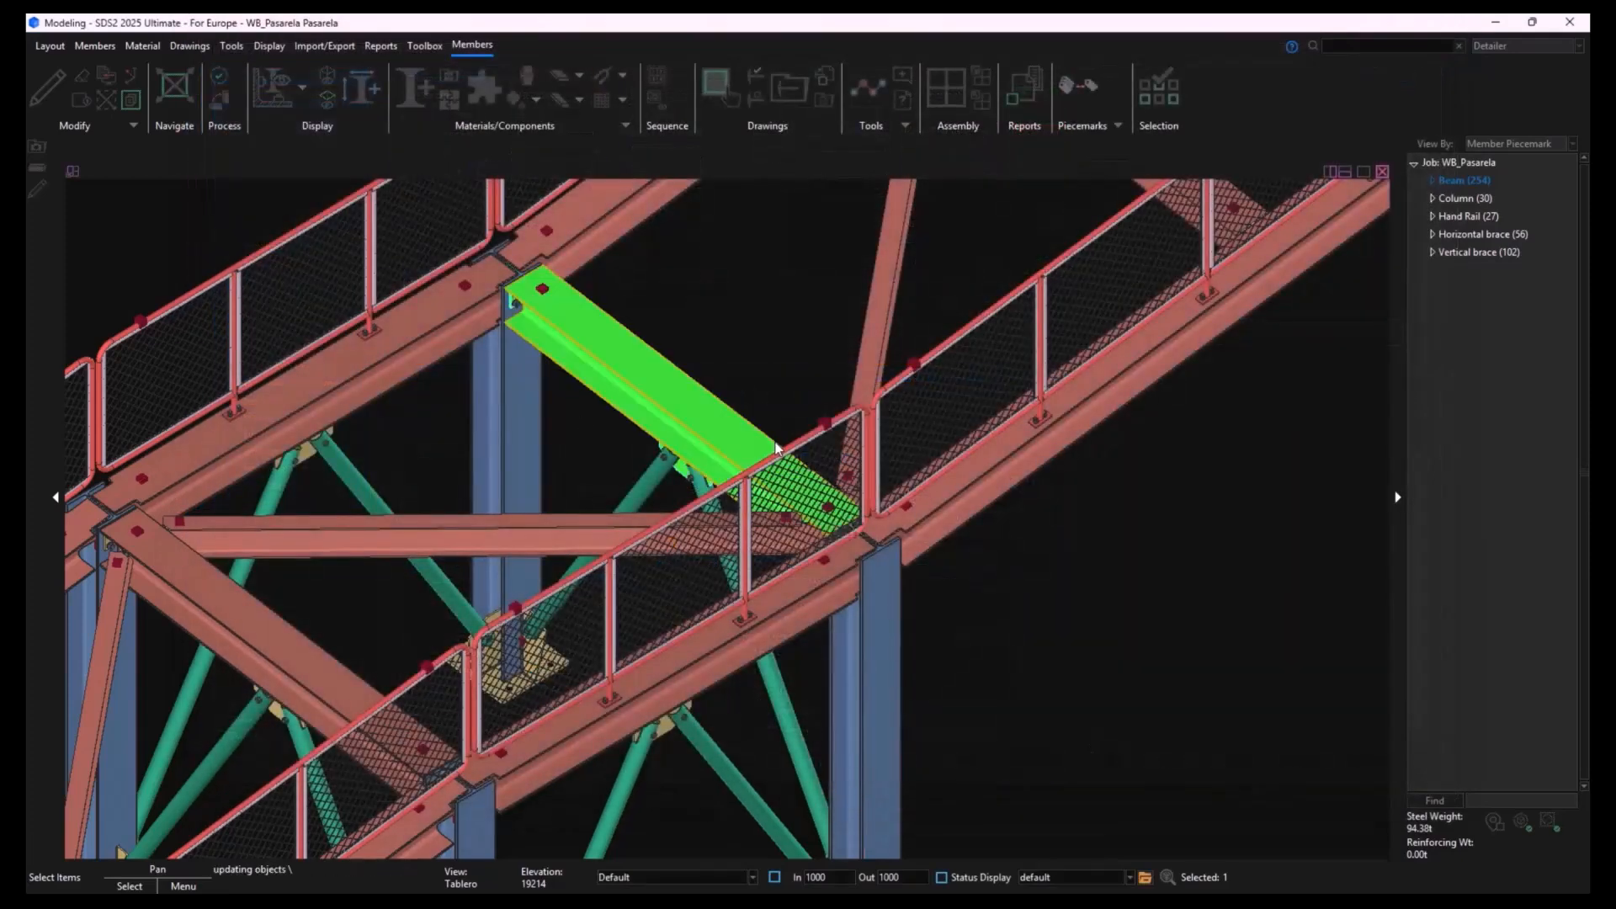
{"action": "left_click", "coordinate": [1108, 675]}
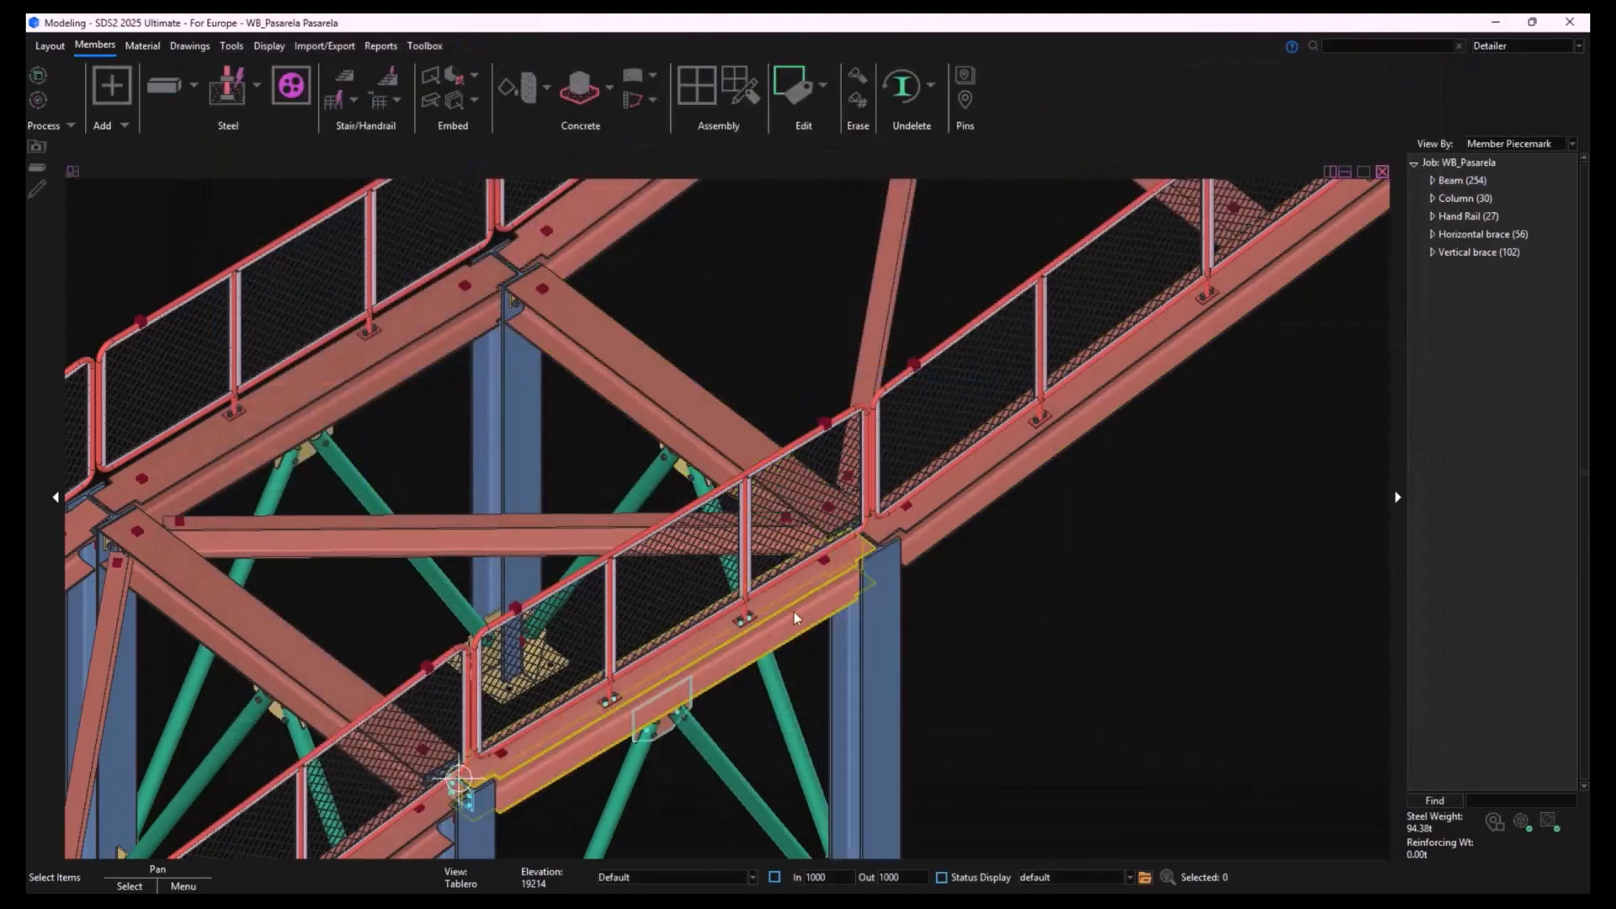
- Look over the walkway from the ramp support along its spans to the decked section
{"action": "scroll", "coordinate": [1074, 760], "scroll_direction": "down", "scroll_amount": 6}
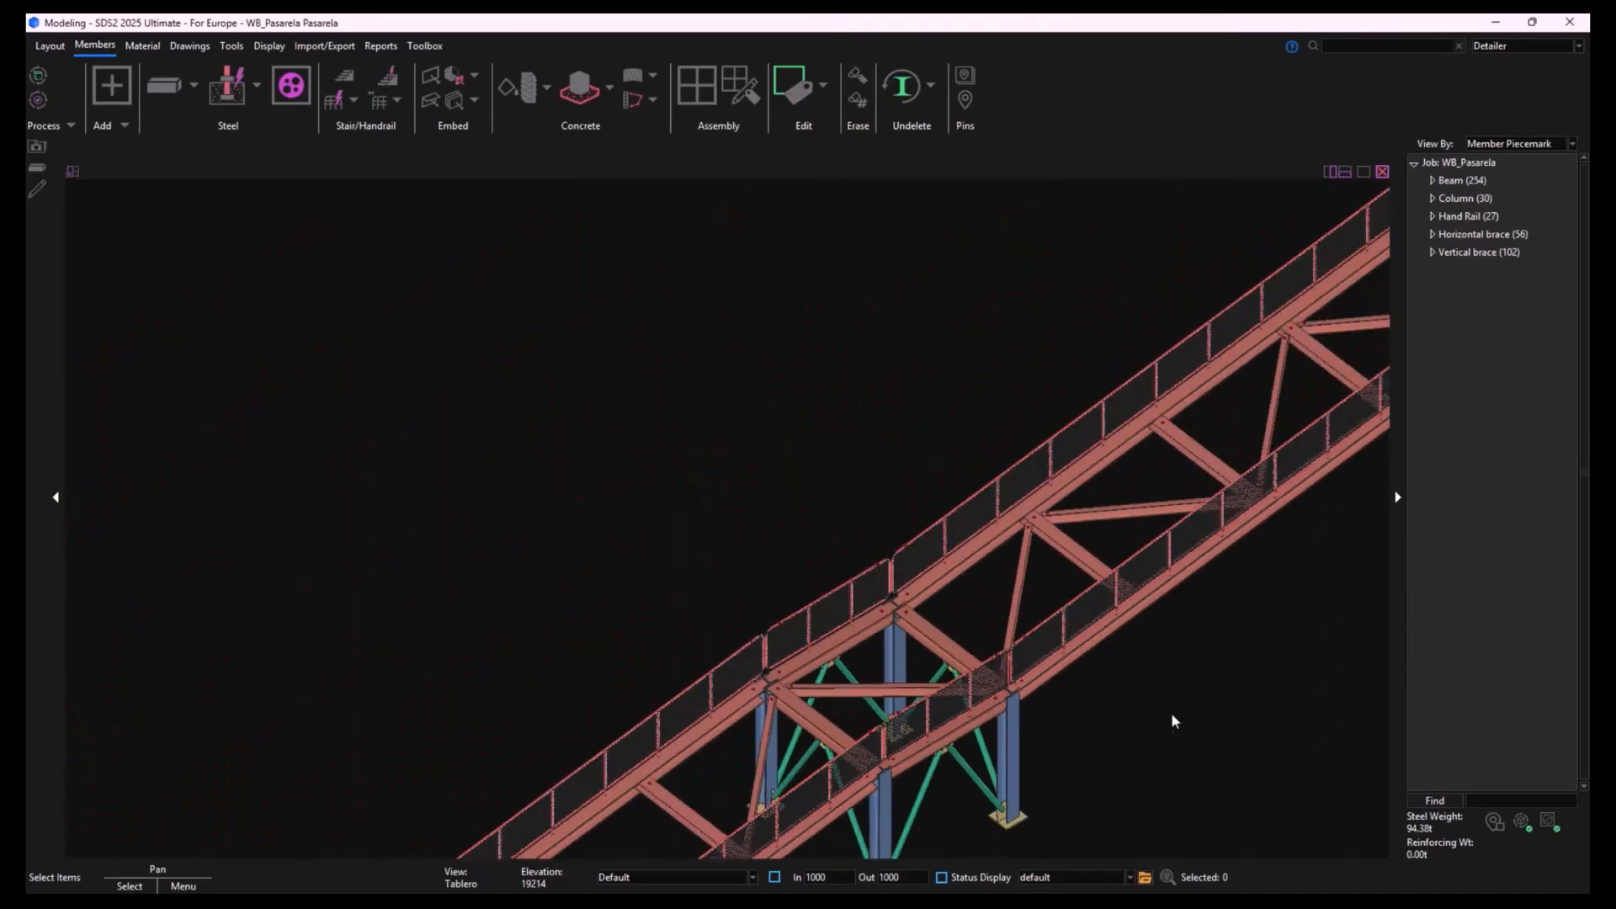
{"action": "middle_click_drag", "start_coordinate": [1175, 722], "coordinate": [710, 739]}
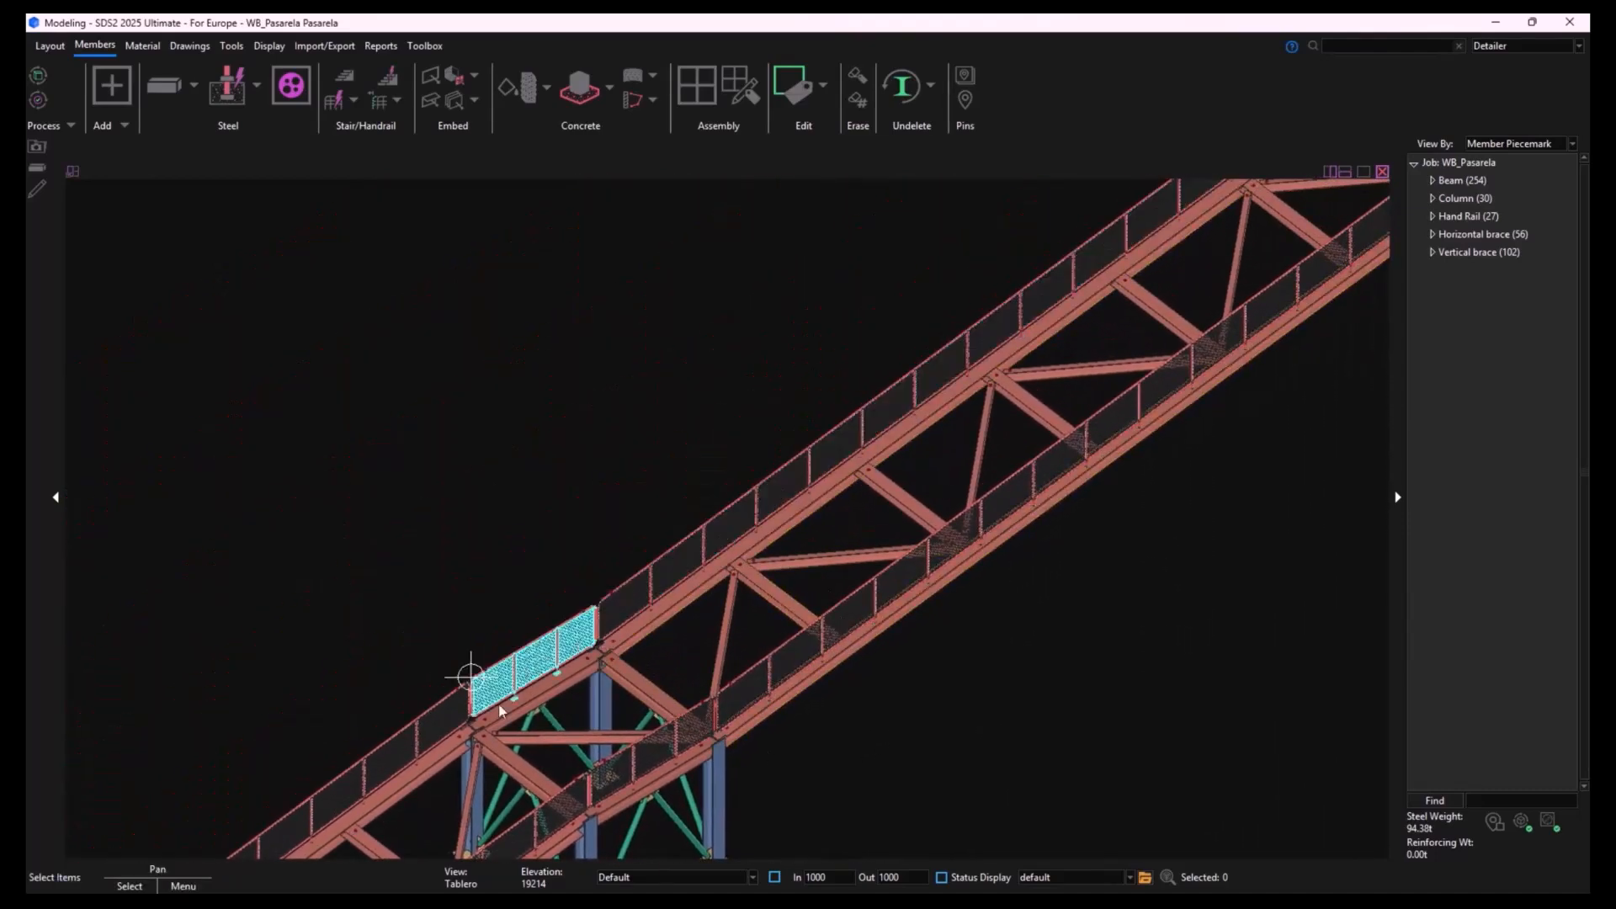
{"action": "scroll", "coordinate": [882, 638], "scroll_direction": "down", "scroll_amount": 6}
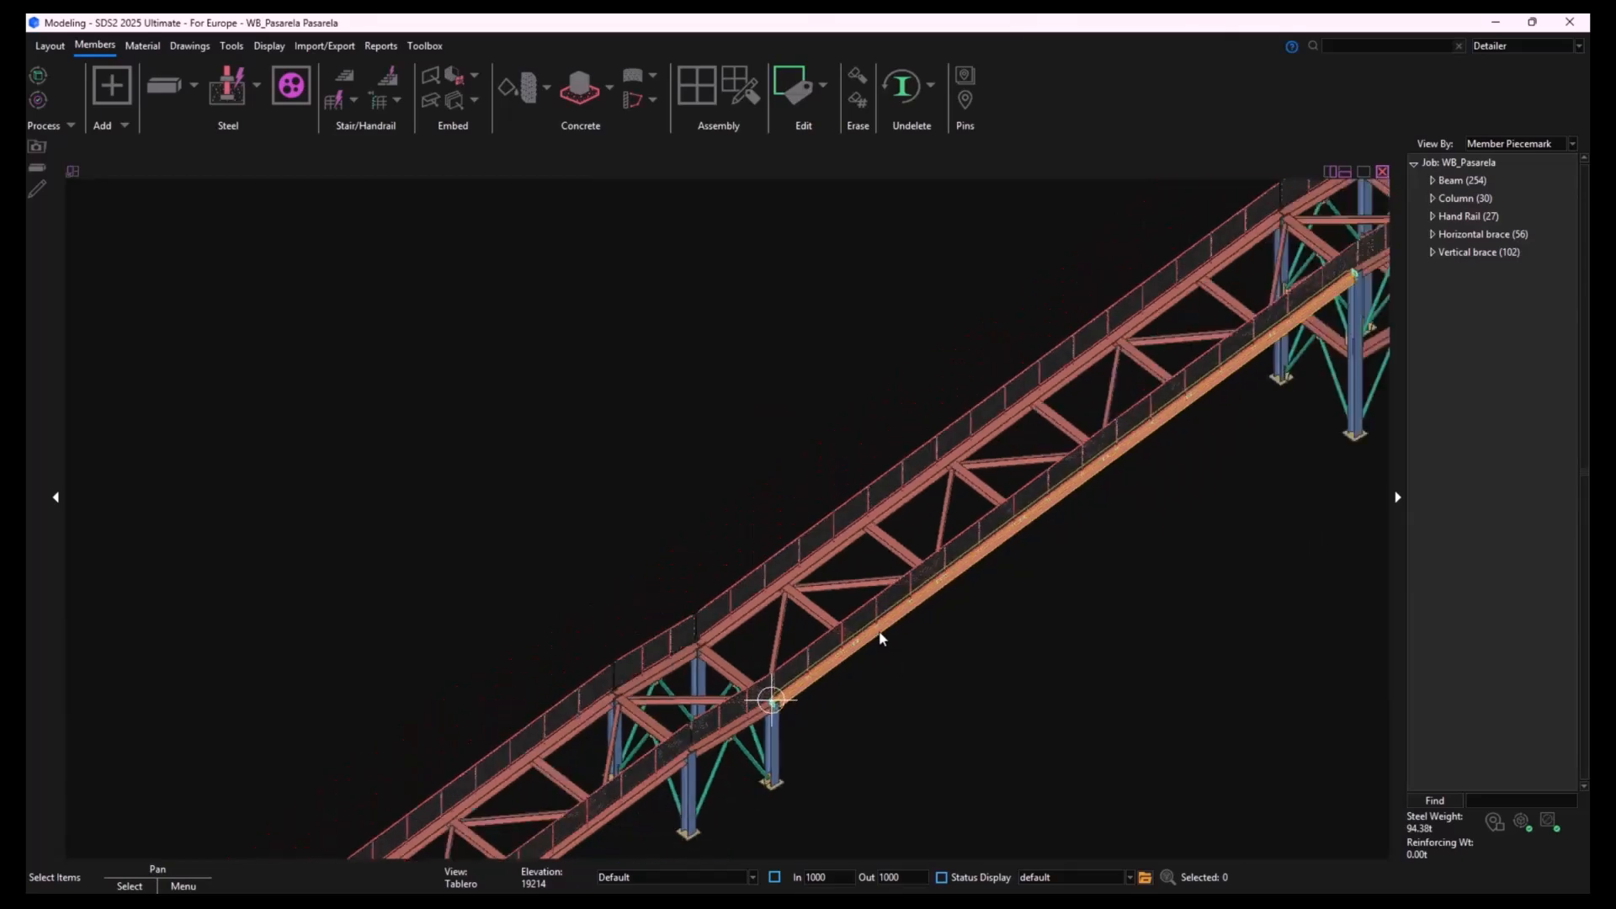
{"action": "middle_click_drag", "start_coordinate": [1032, 527], "coordinate": [595, 673]}
{"action": "middle_click_drag", "start_coordinate": [1064, 387], "coordinate": [653, 679]}
{"action": "scroll", "coordinate": [1094, 389], "scroll_direction": "up", "scroll_amount": 5}
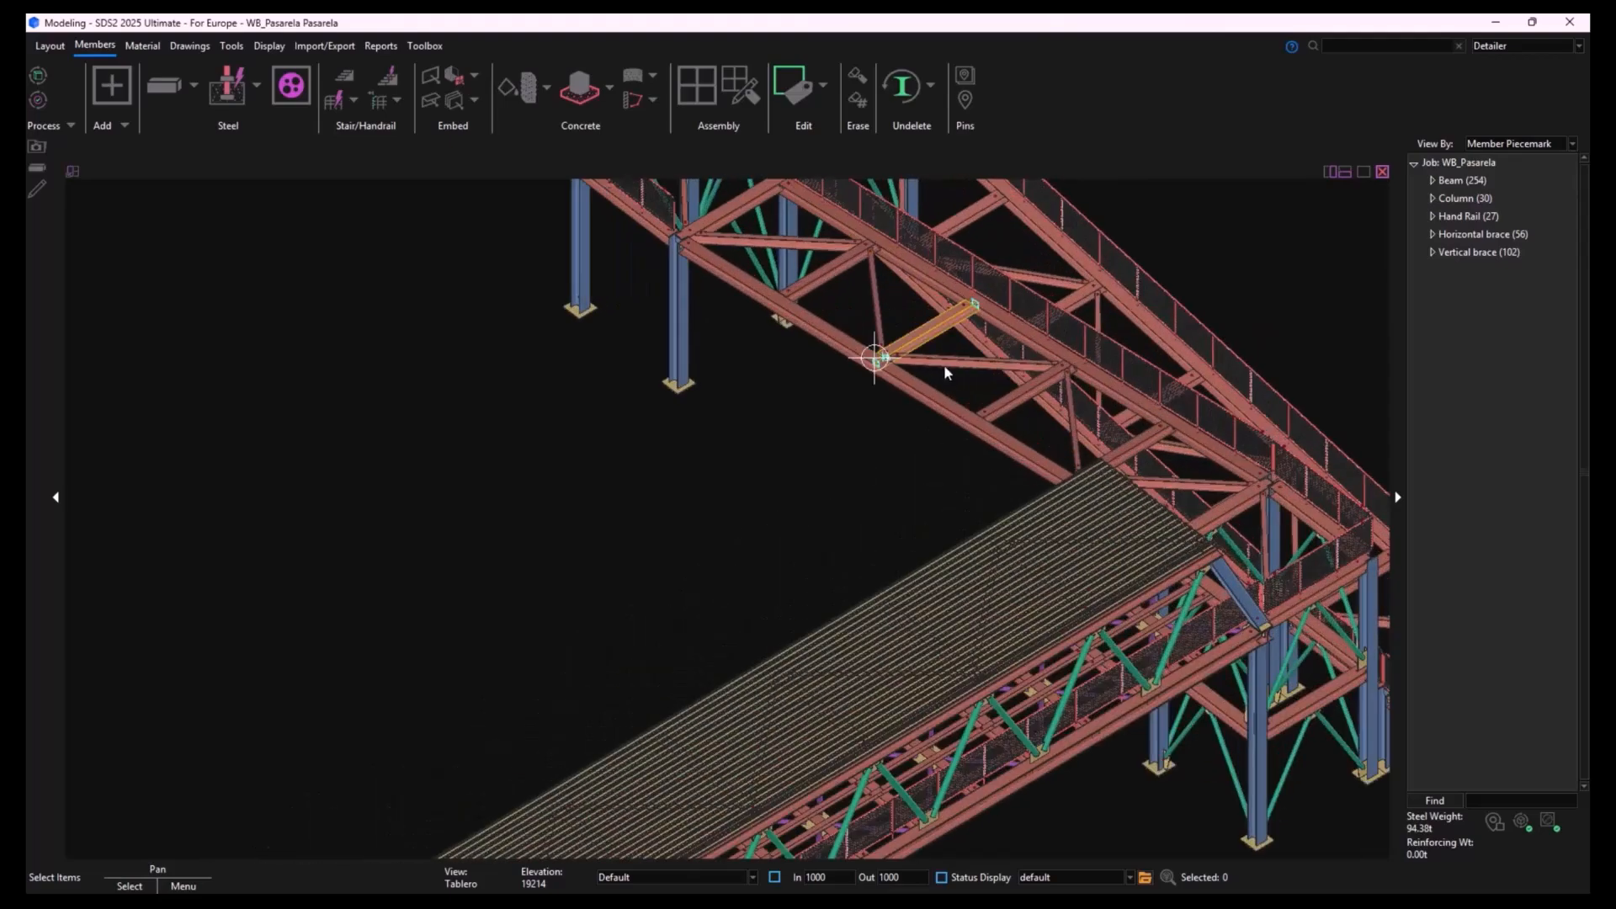
- Open the Tablero erection view in plan, with the ramp beams next to the decked walkway
{"action": "middle_click_drag", "start_coordinate": [1044, 458], "coordinate": [943, 428], "text": "shift"}
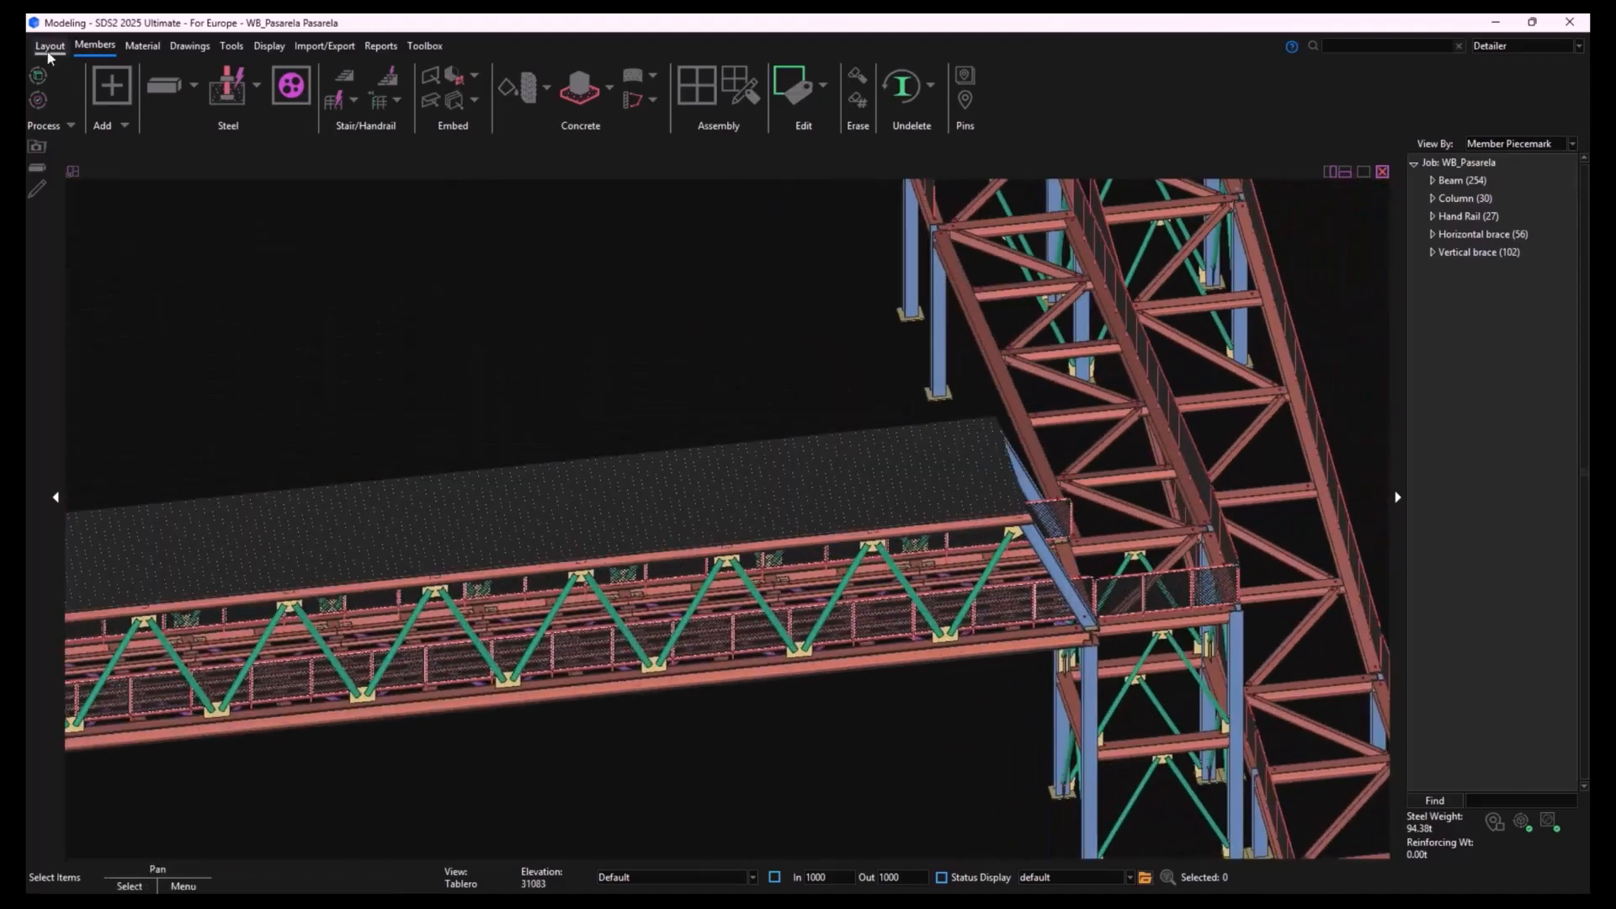
{"action": "left_click", "coordinate": [49, 46]}
{"action": "left_click", "coordinate": [46, 88]}
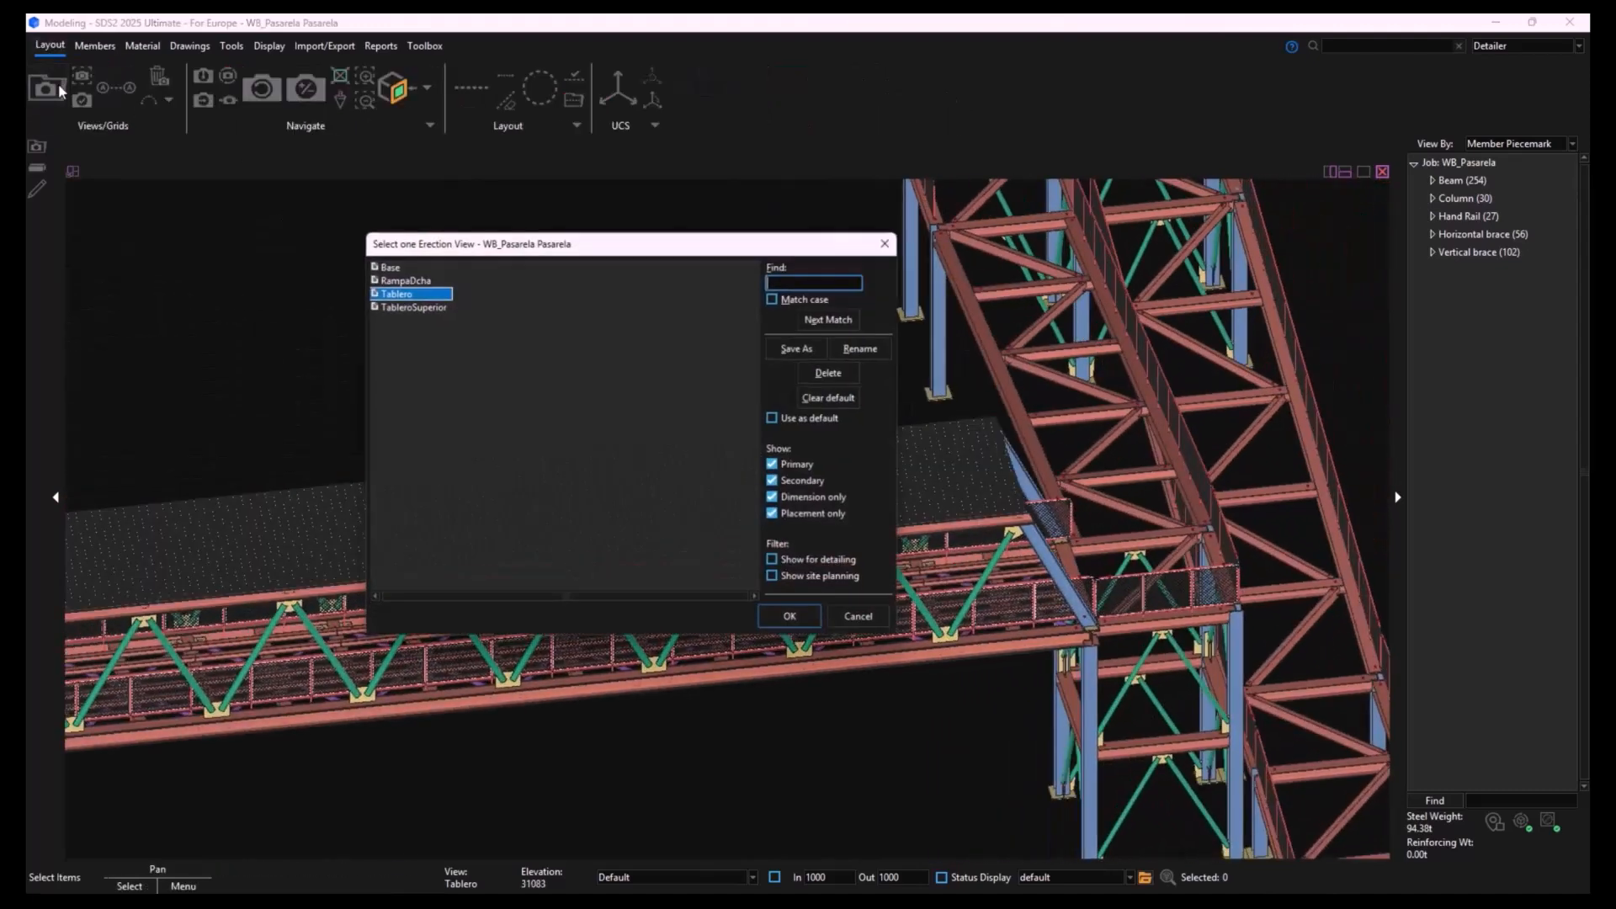
{"action": "double_click", "coordinate": [407, 291]}
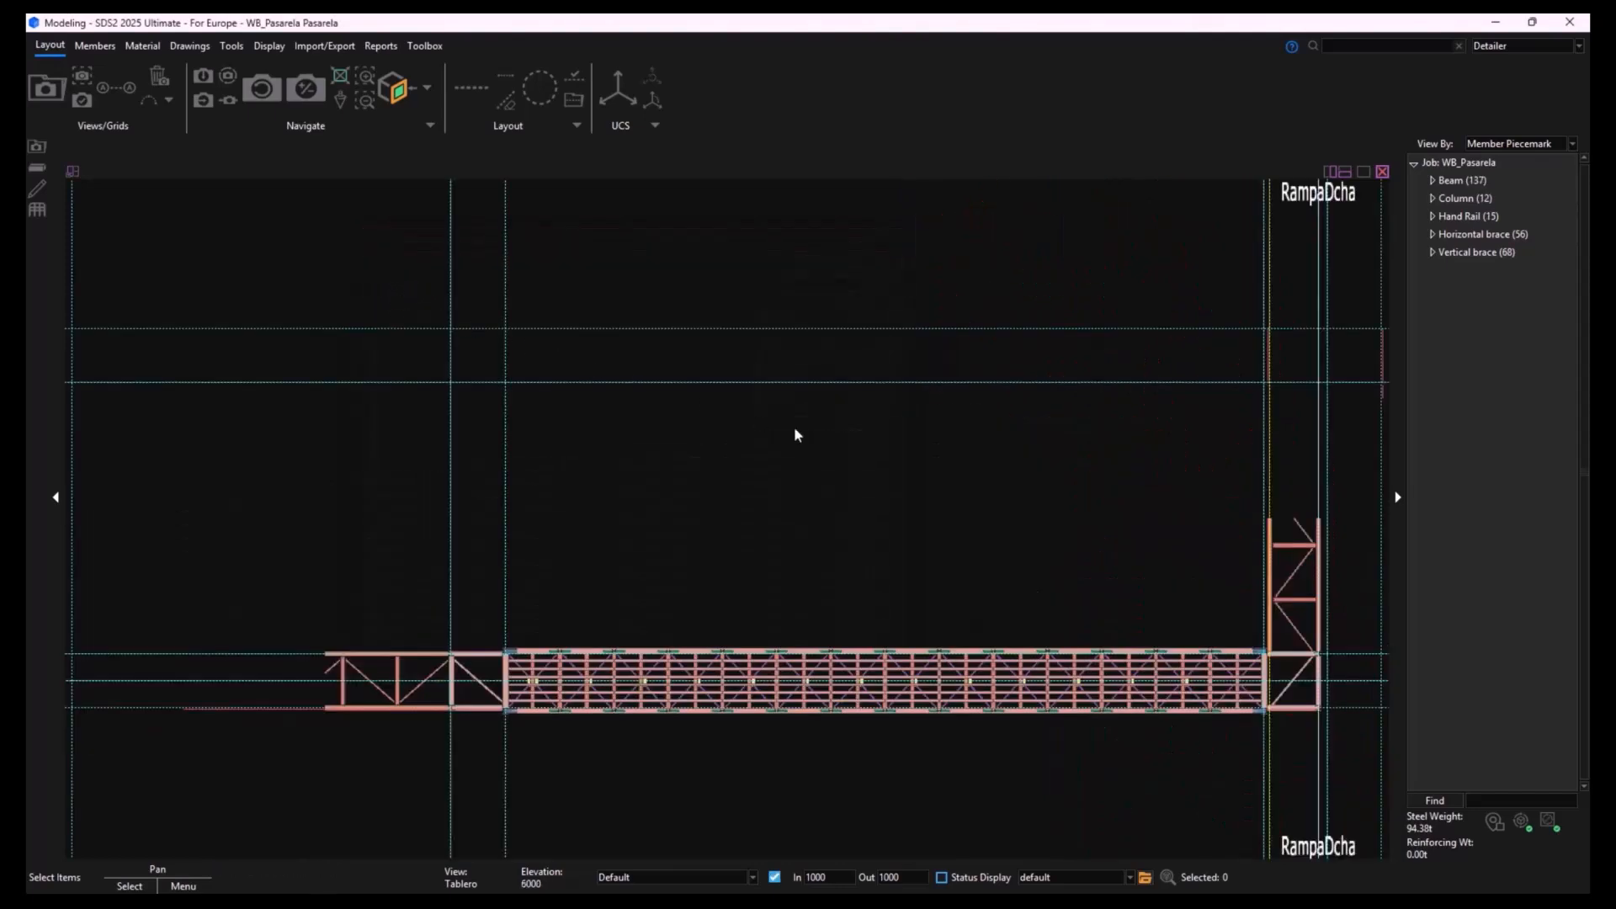
{"action": "middle_click_drag", "start_coordinate": [1154, 497], "coordinate": [804, 402]}
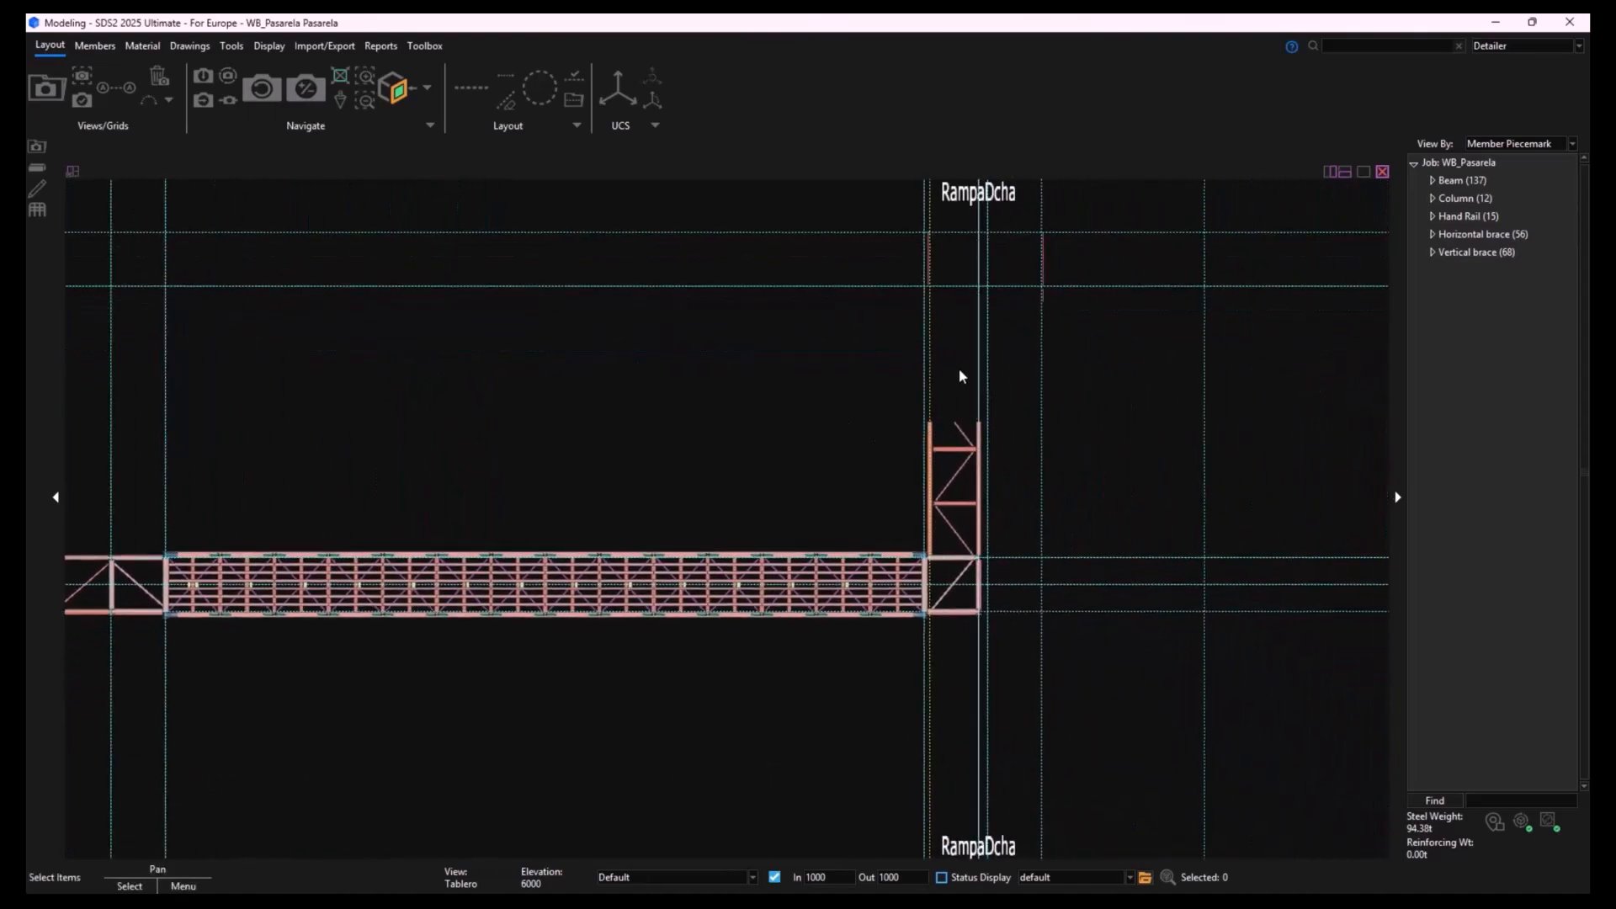
{"action": "scroll", "coordinate": [961, 371], "scroll_direction": "up", "scroll_amount": 2}
{"action": "scroll", "coordinate": [960, 421], "scroll_direction": "up", "scroll_amount": 3}
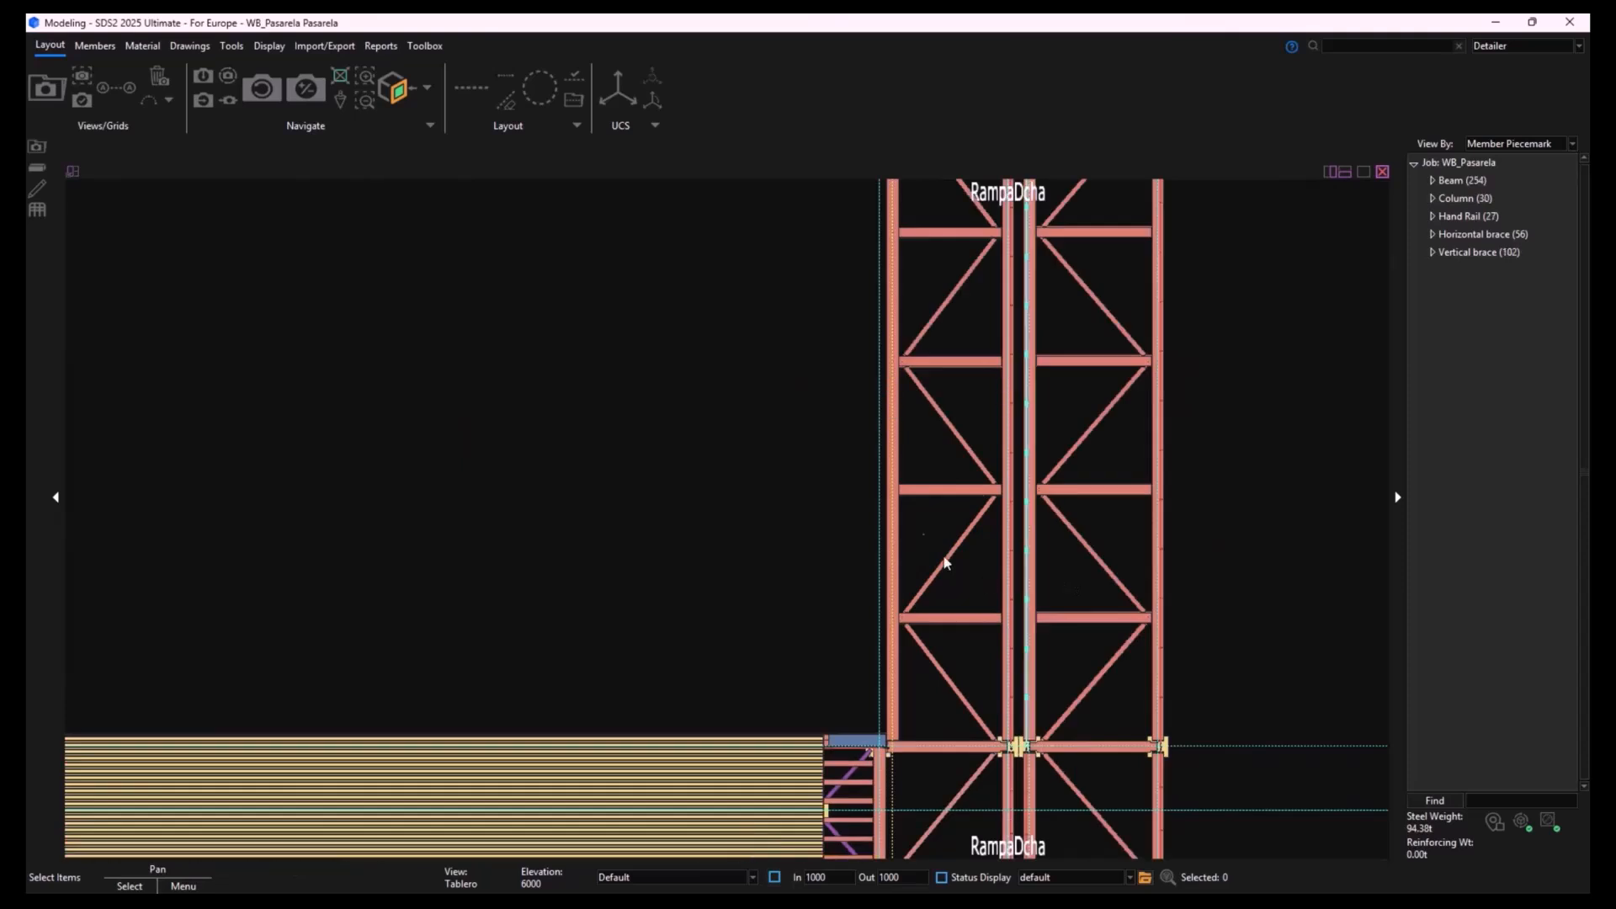
{"action": "scroll", "coordinate": [946, 570], "scroll_direction": "down", "scroll_amount": 2}
{"action": "scroll", "coordinate": [906, 327], "scroll_direction": "up", "scroll_amount": 5}
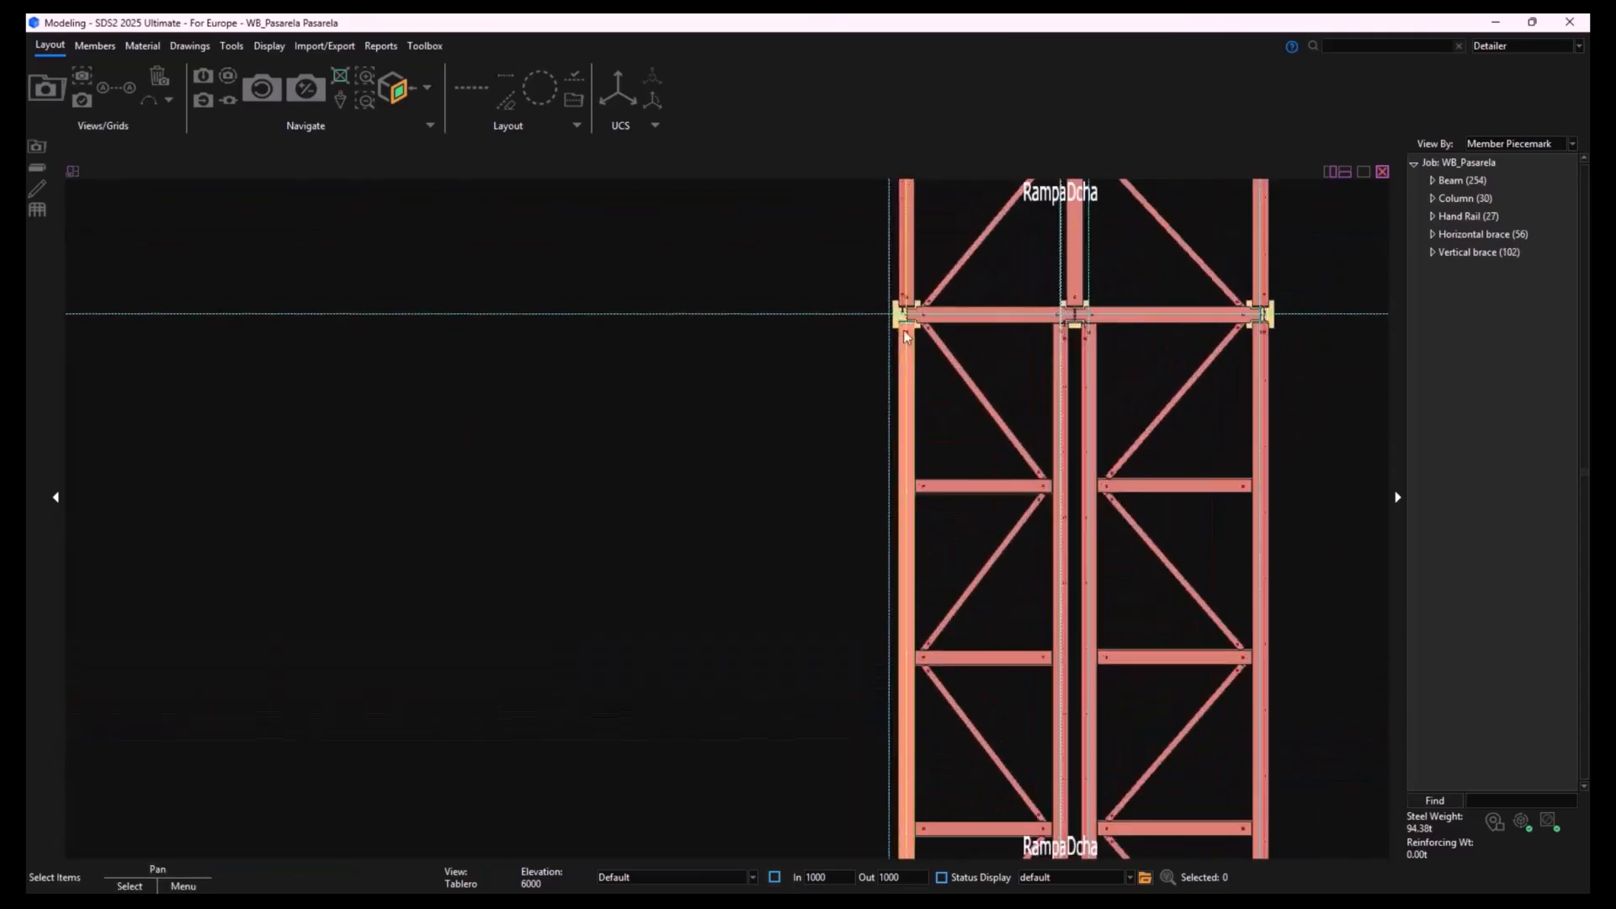
{"action": "scroll", "coordinate": [910, 316], "scroll_direction": "down", "scroll_amount": 5}
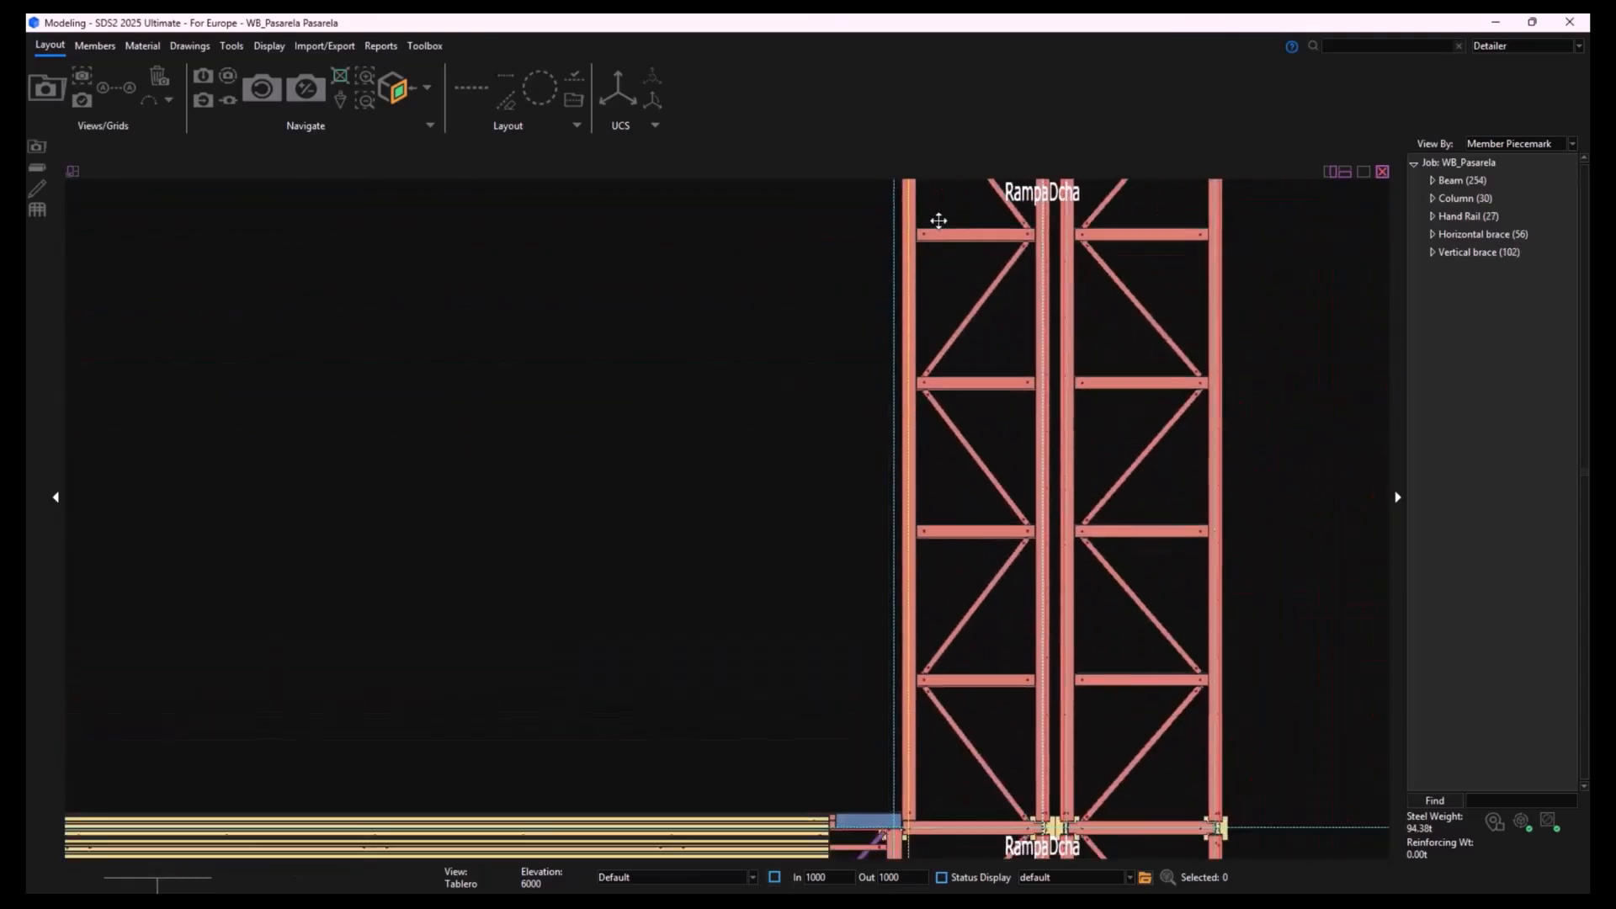
{"action": "scroll", "coordinate": [914, 793], "scroll_direction": "up", "scroll_amount": 3}
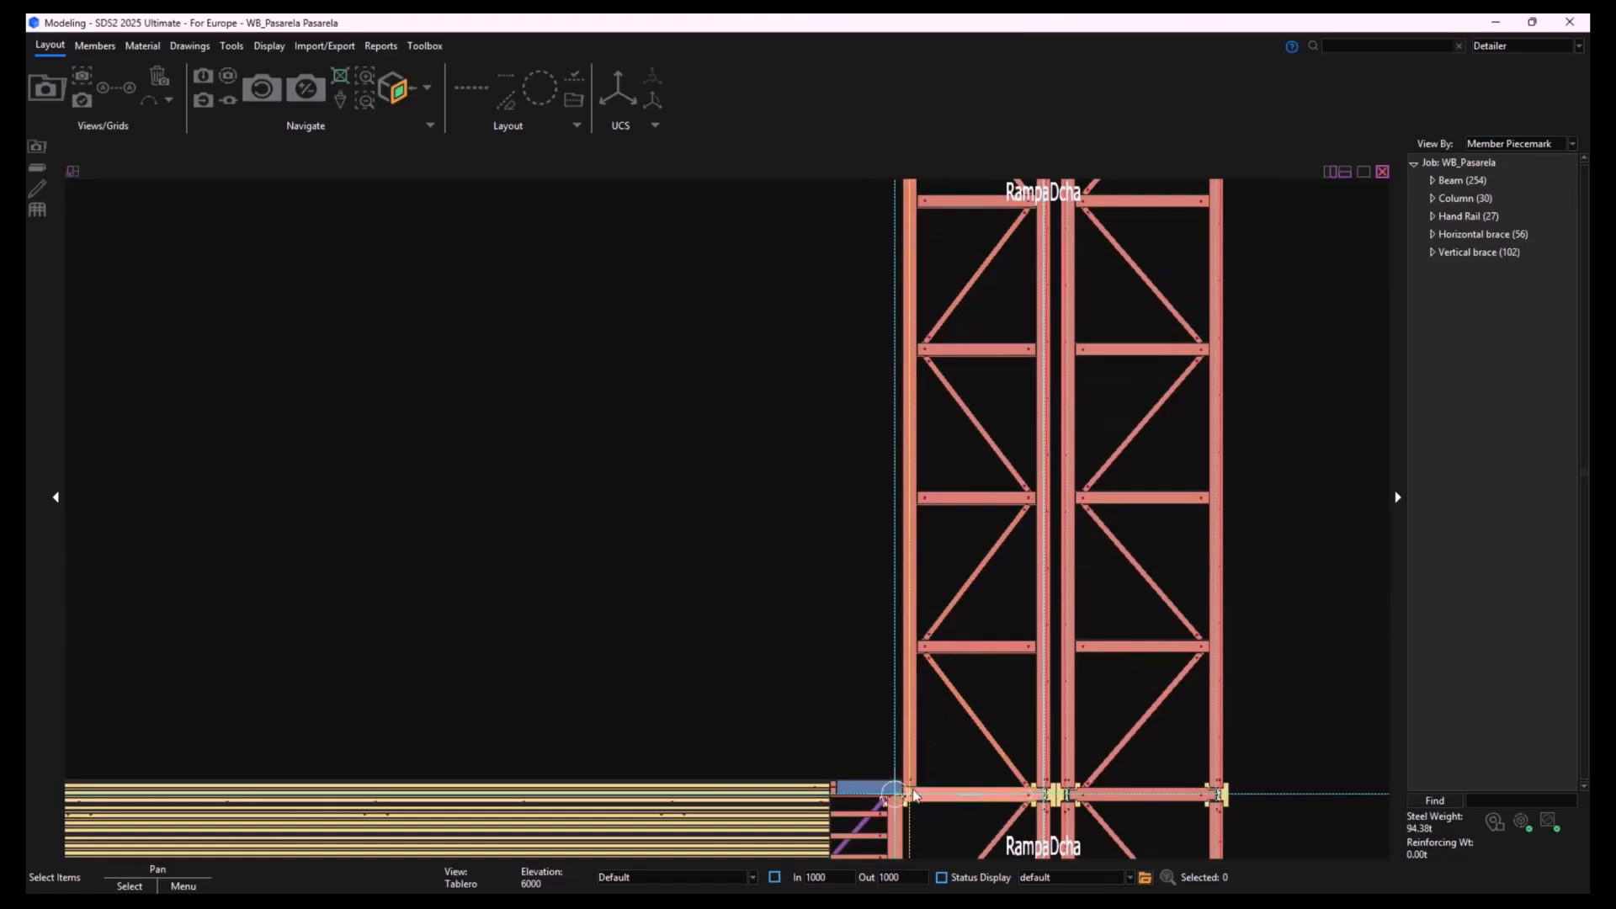
{"action": "left_click", "coordinate": [99, 48]}
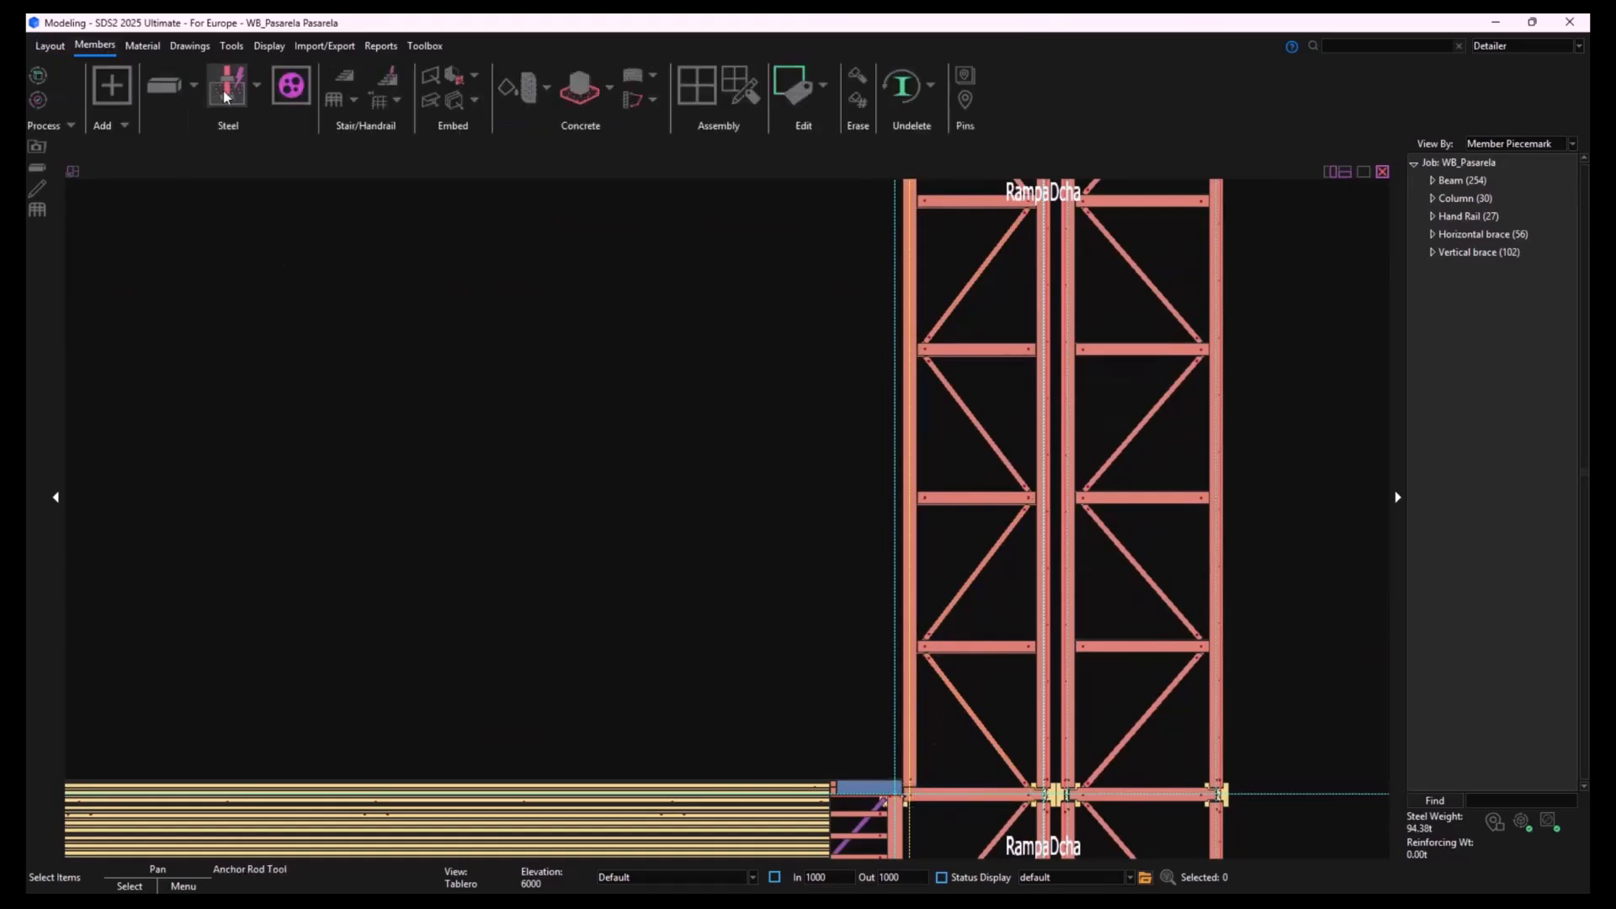
{"action": "left_click", "coordinate": [338, 103]}
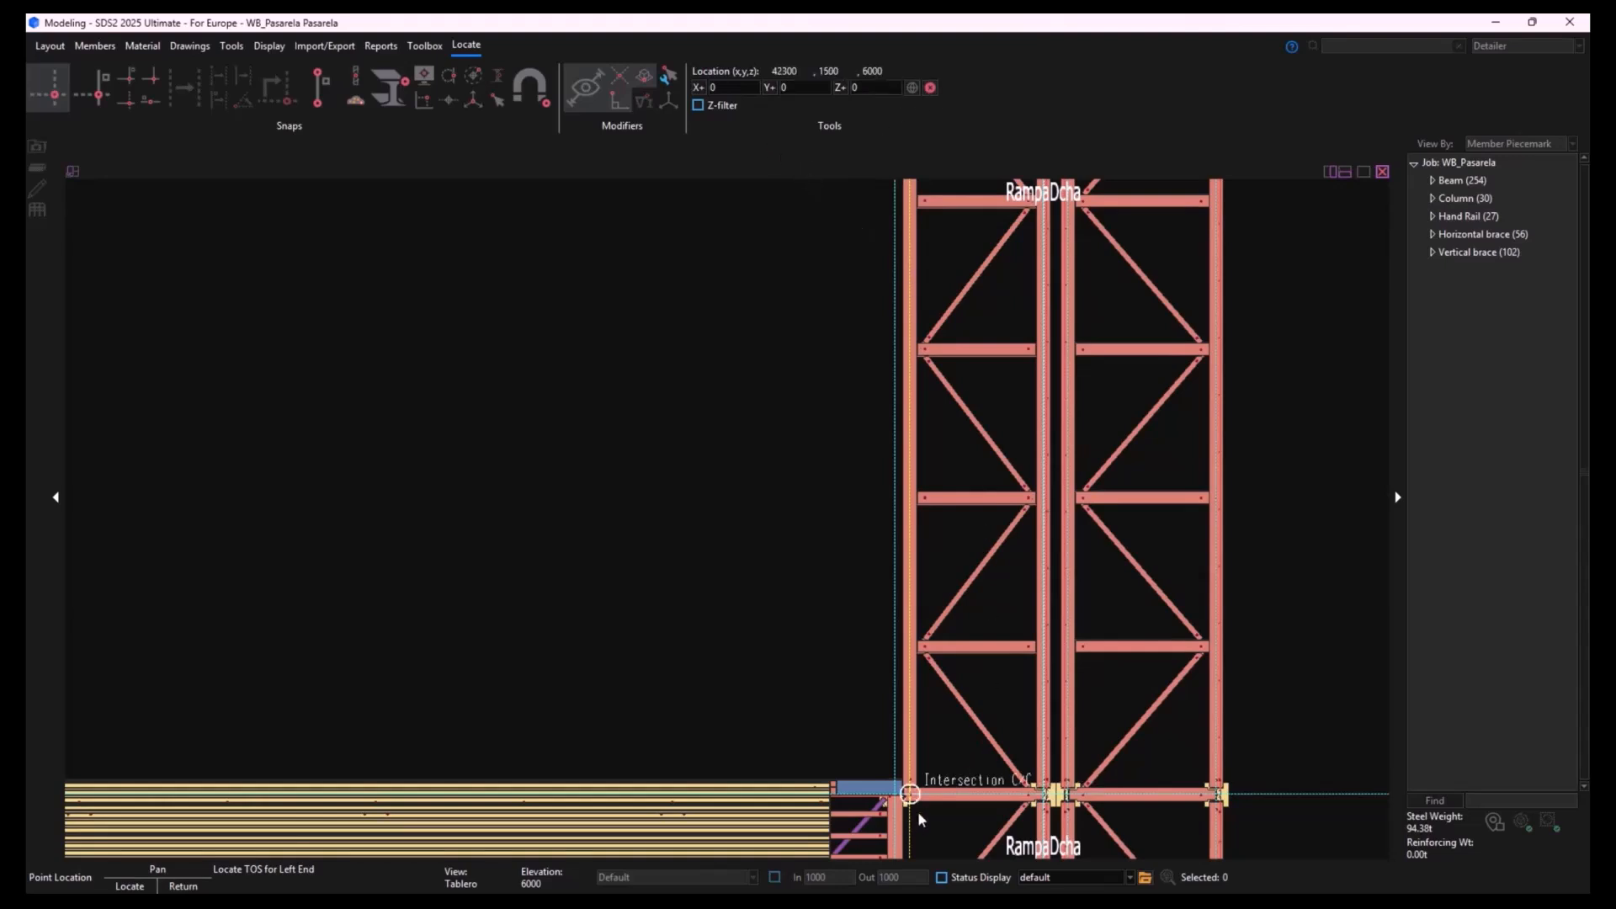
{"action": "scroll", "coordinate": [917, 804], "scroll_direction": "up", "scroll_amount": 5}
{"action": "middle_click_drag", "start_coordinate": [962, 798], "coordinate": [921, 690]}
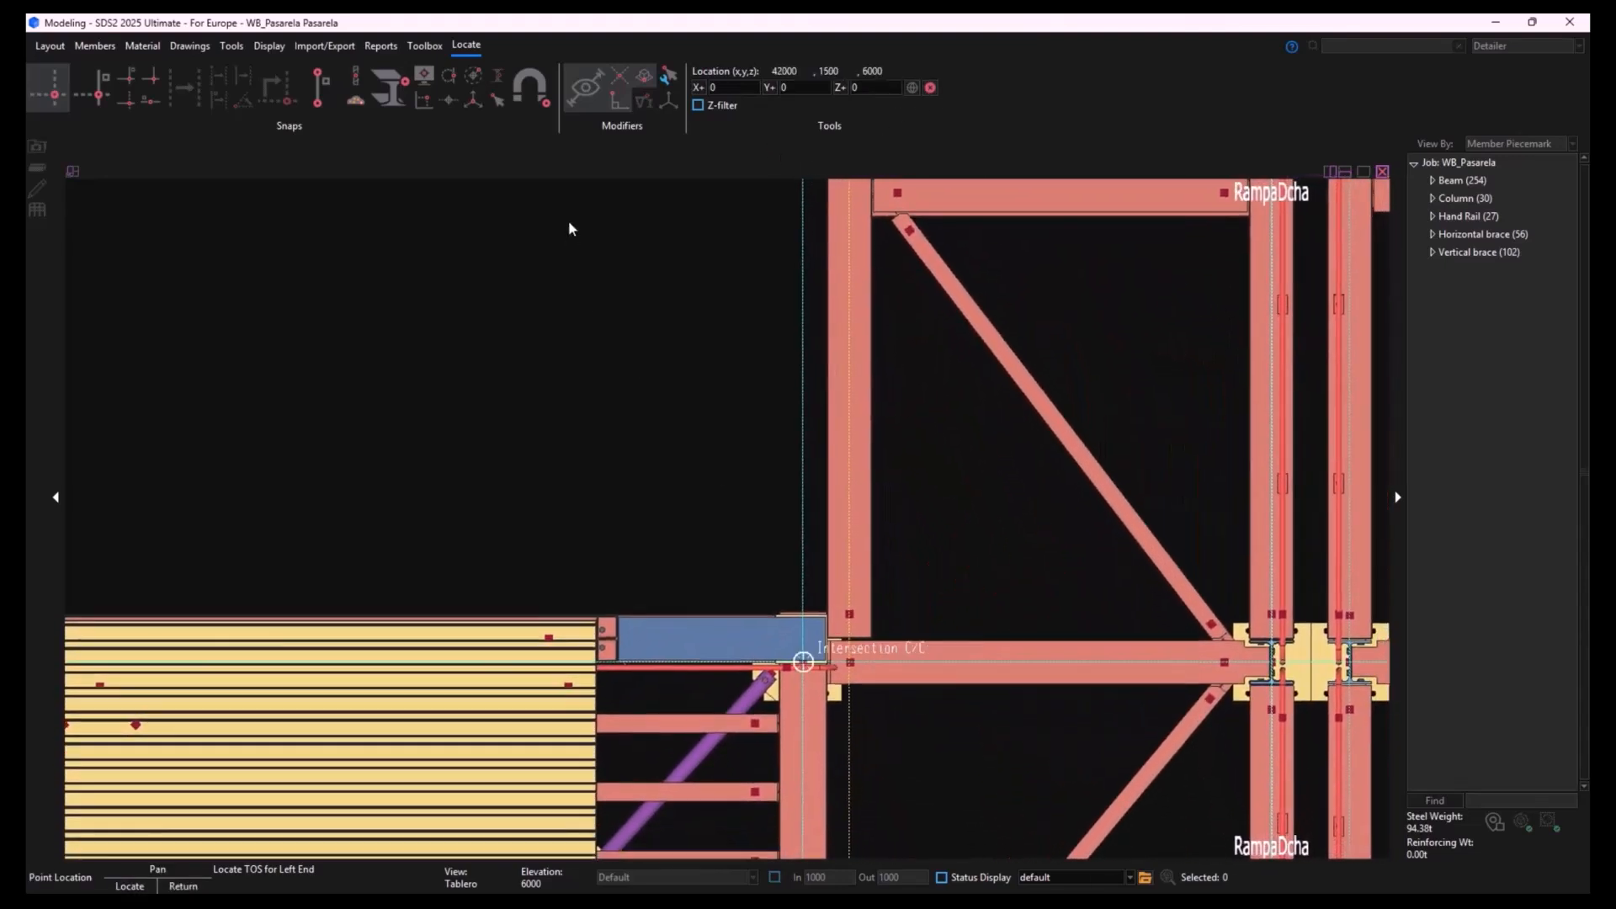
{"action": "left_click", "coordinate": [537, 96]}
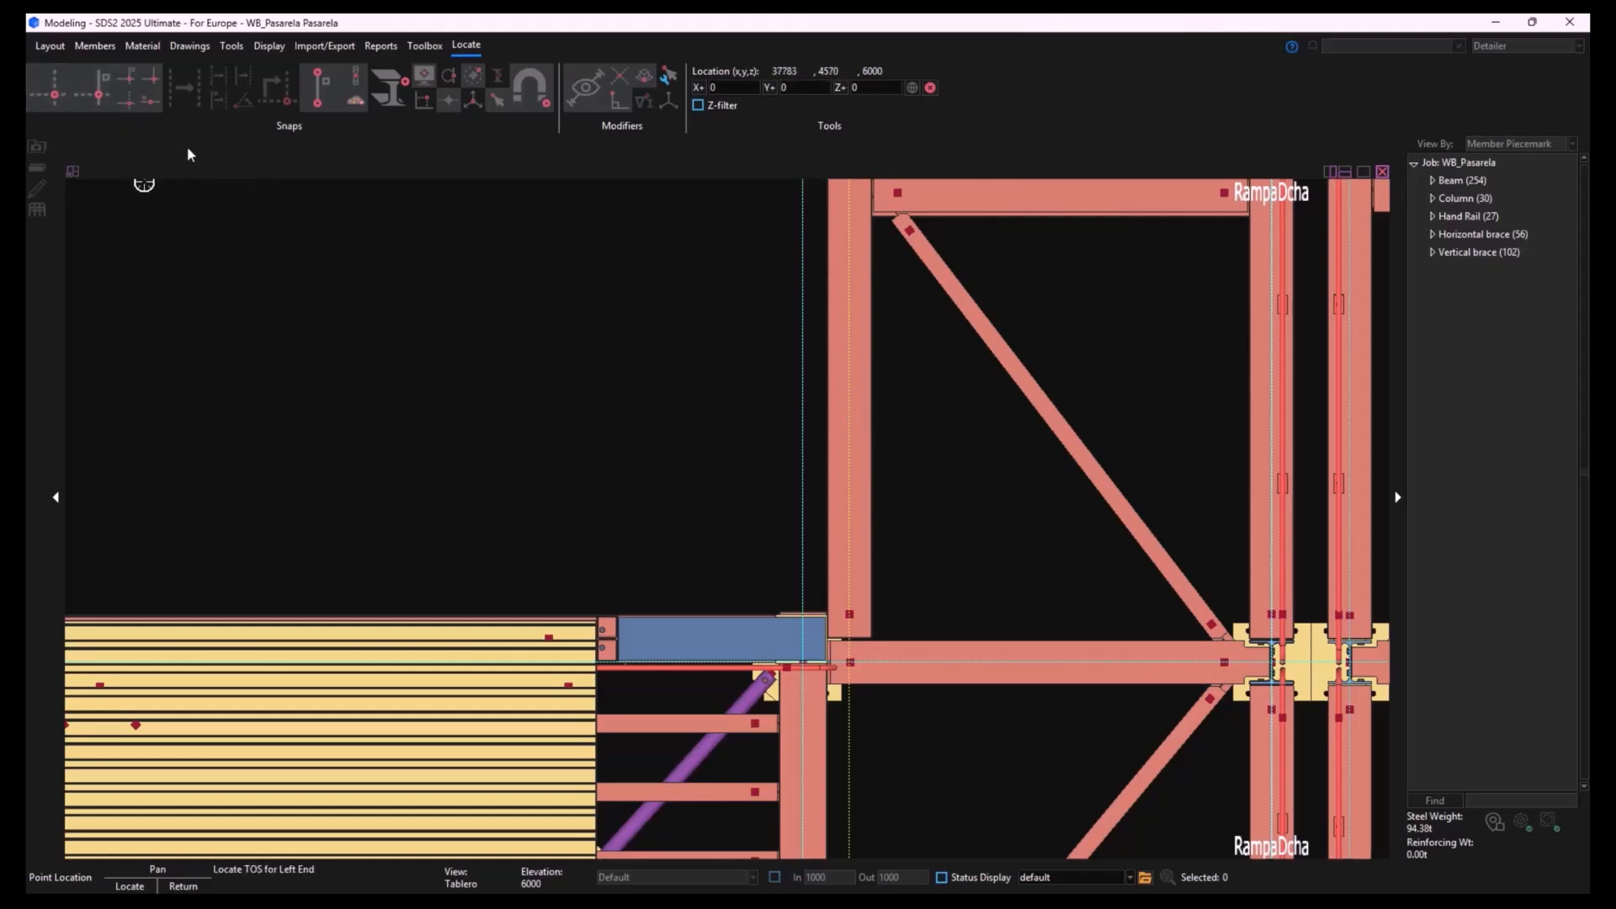
{"action": "left_click", "coordinate": [53, 98]}
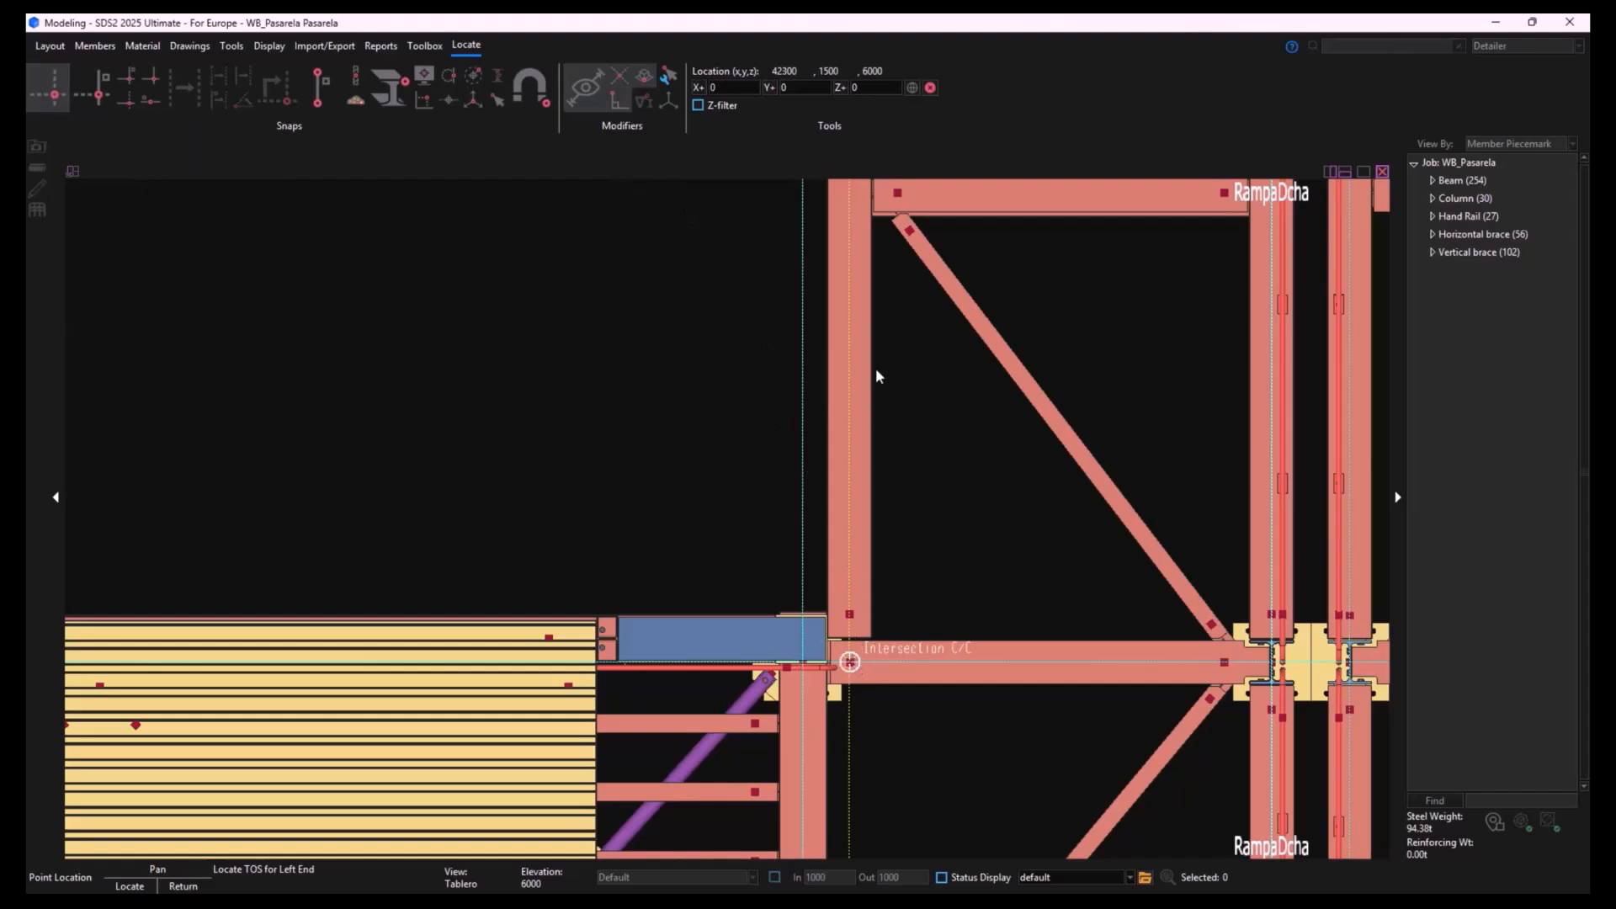
{"action": "left_click", "coordinate": [825, 234]}
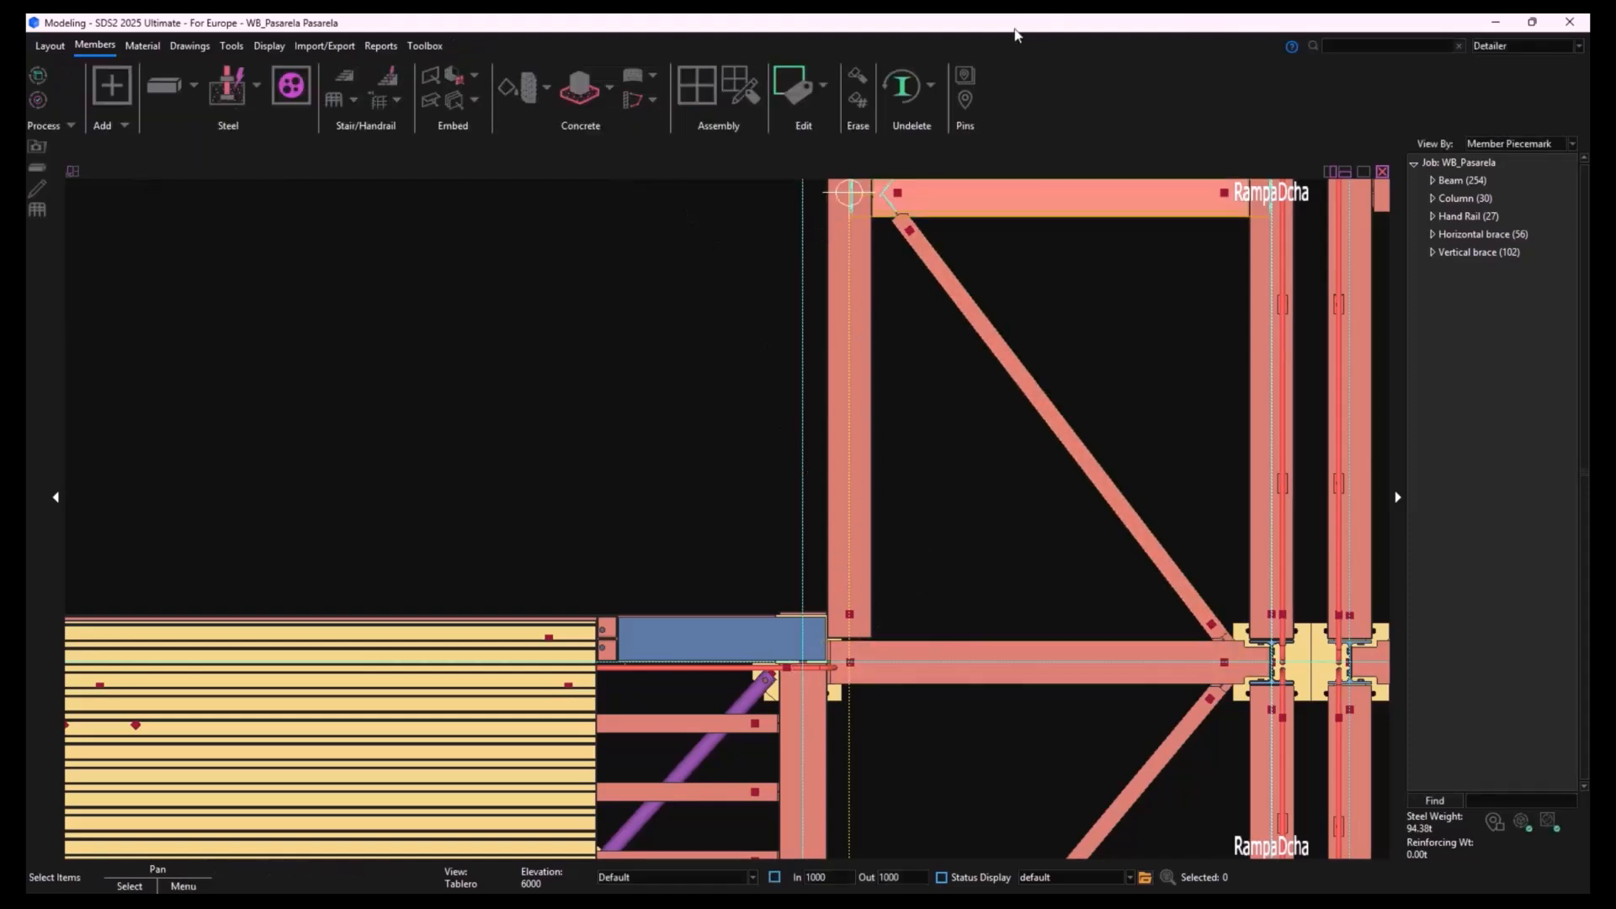
- Start a handrail and place its left end at an X offset of -70 from the ramp beam's intersection near the deck
{"action": "left_click", "coordinate": [336, 103]}
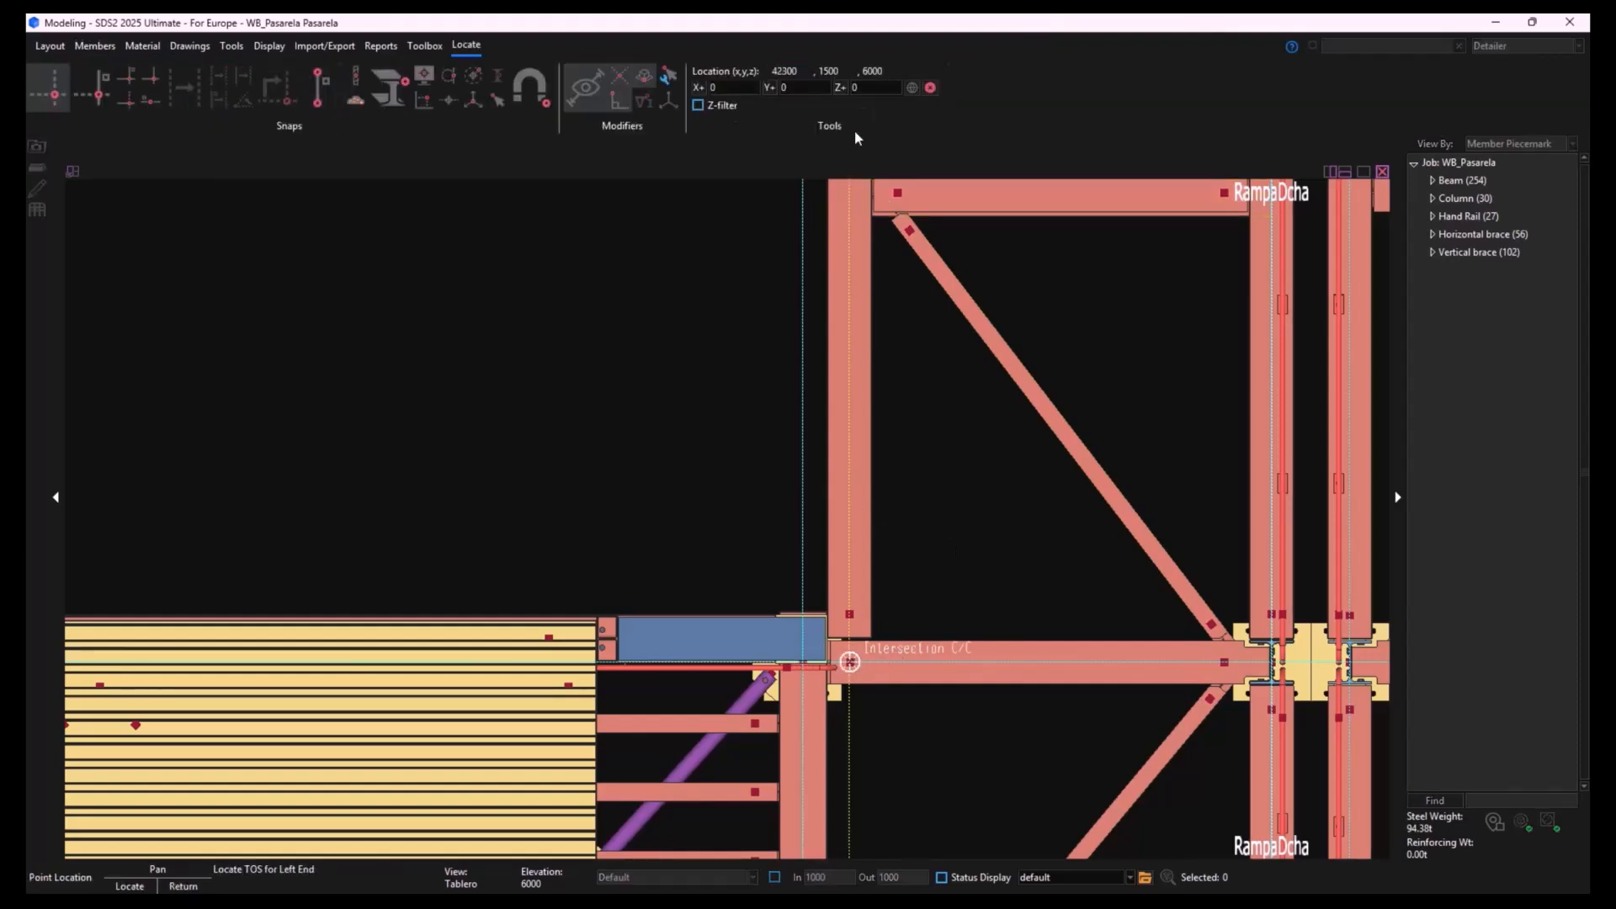
{"action": "scroll", "coordinate": [841, 660], "scroll_direction": "up", "scroll_amount": 4}
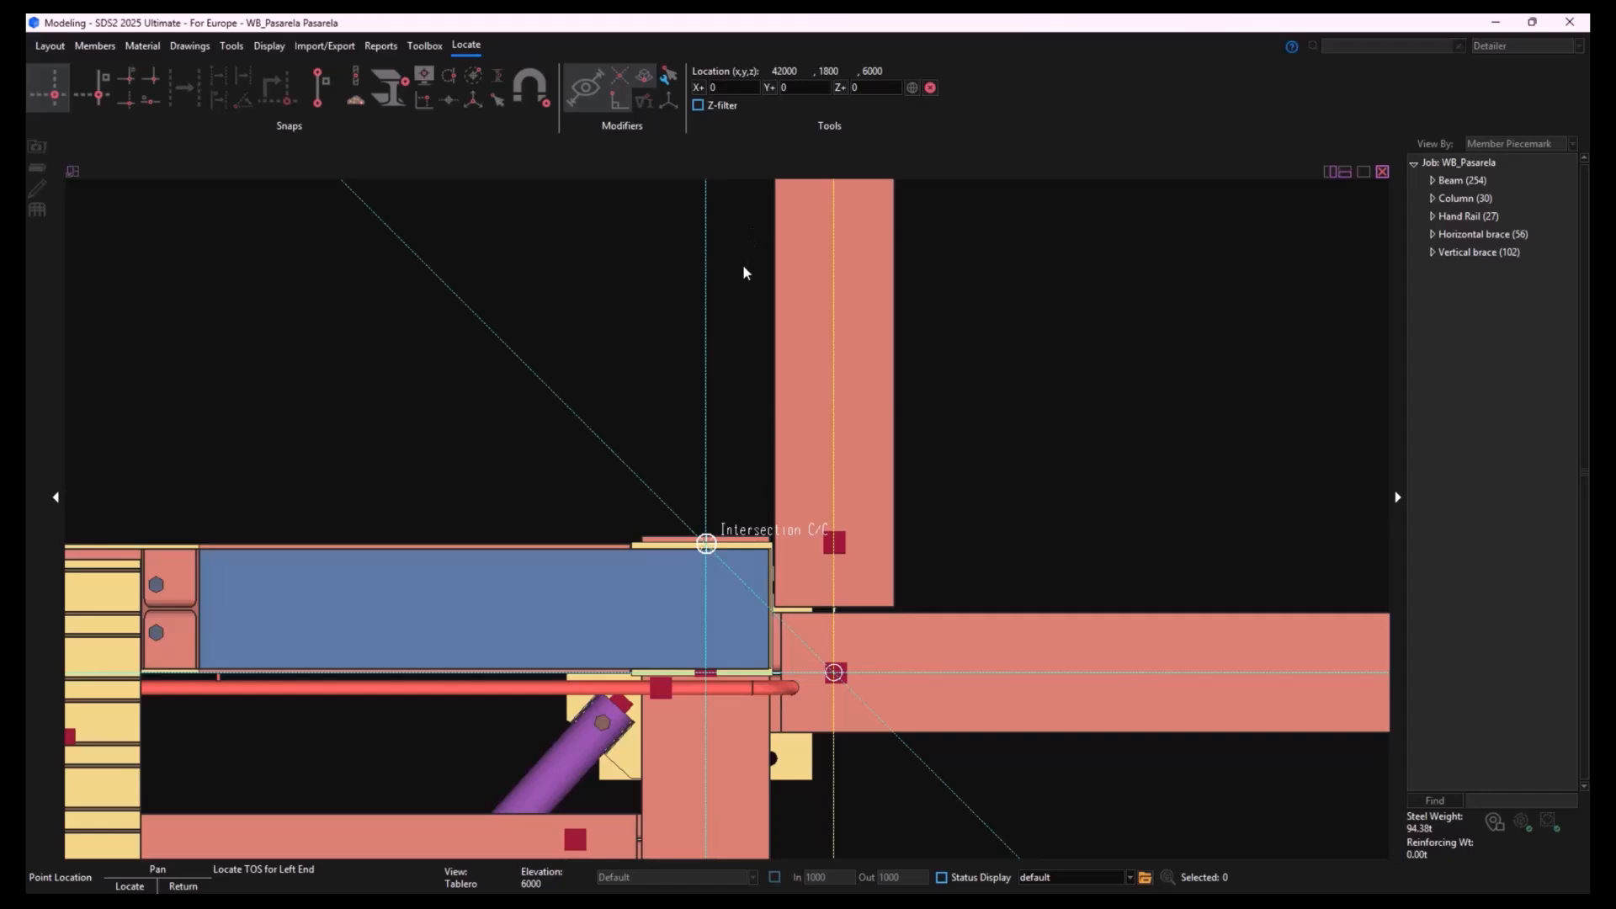
{"action": "left_click", "coordinate": [738, 87]}
{"action": "type", "text": "-70"}
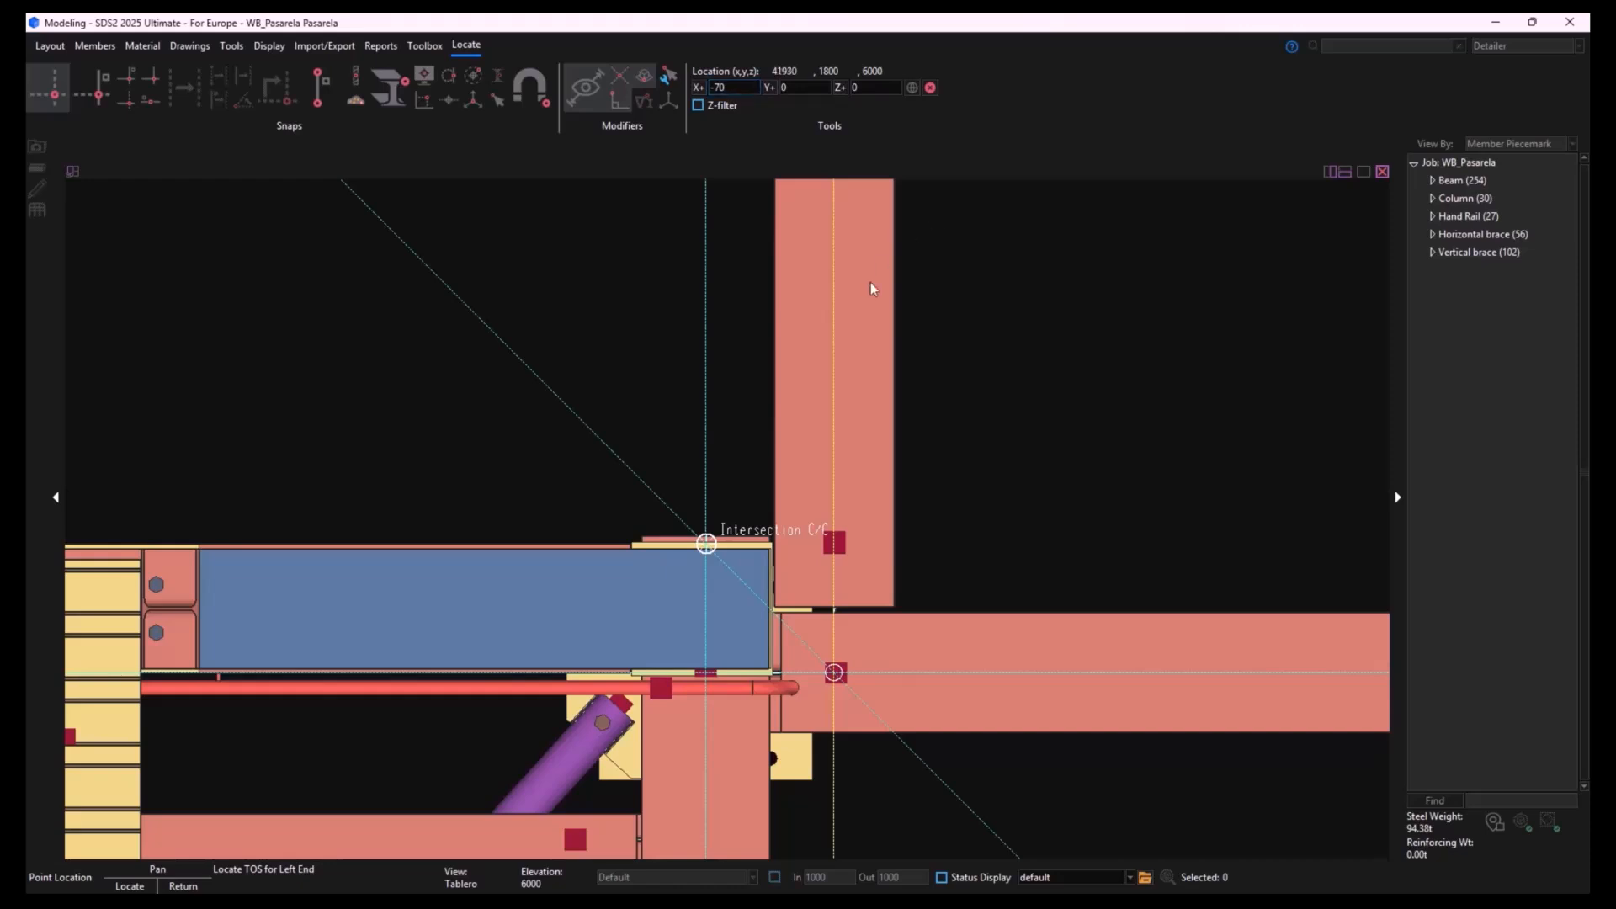
{"action": "left_click", "coordinate": [835, 673]}
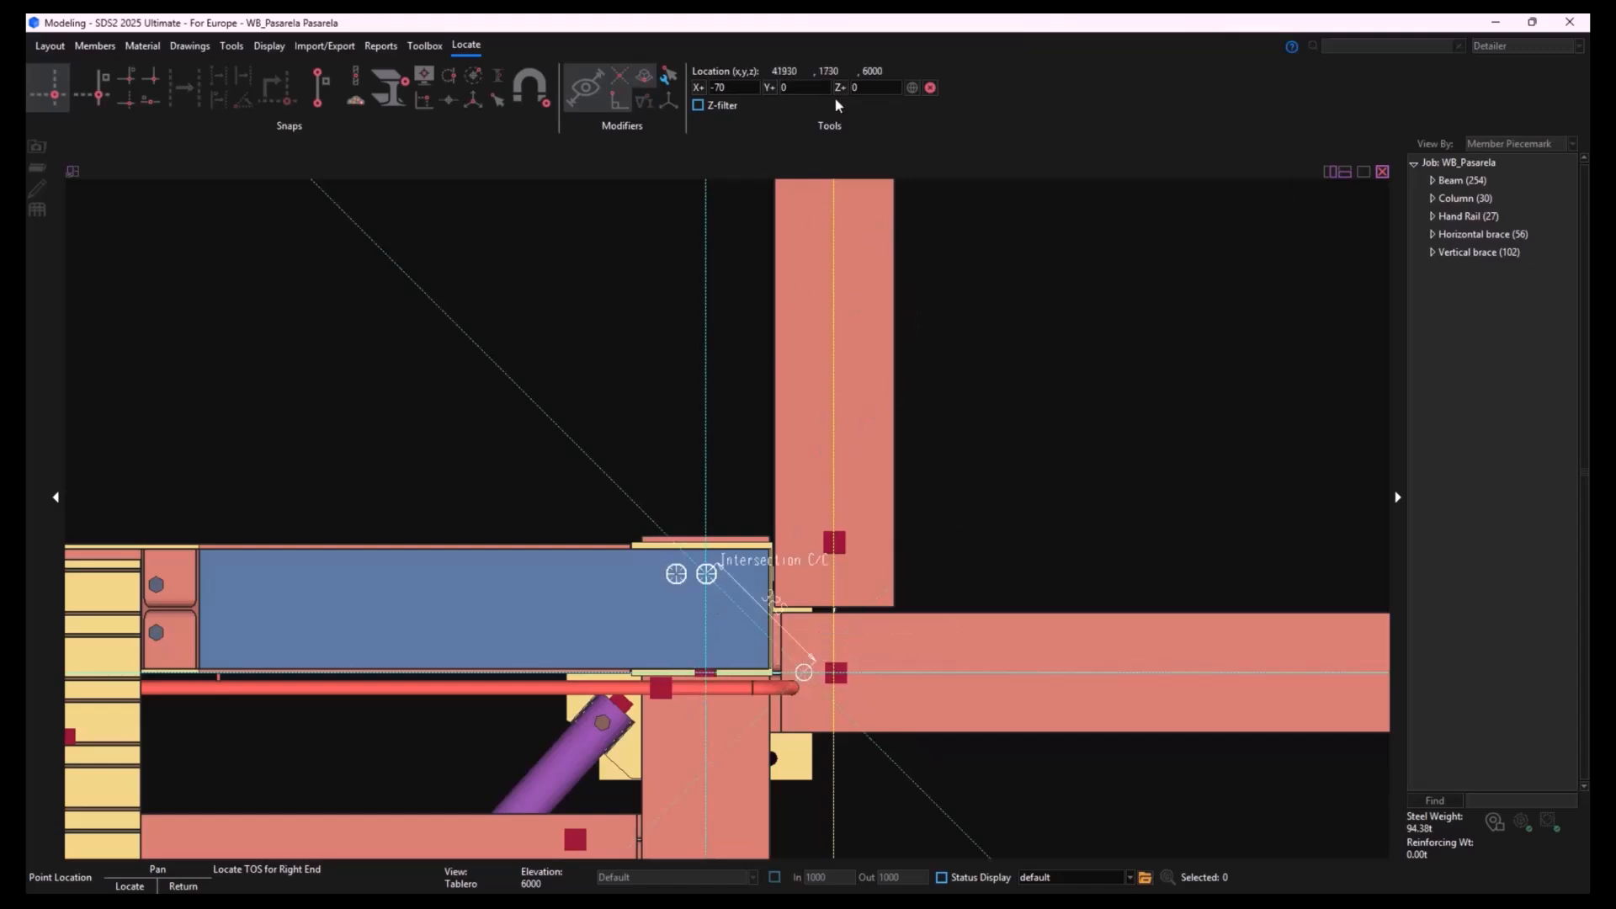
- Place the handrail's right end at the column intersection at the far end of the ramp beam, with a Z offset of -2000
{"action": "left_click", "coordinate": [876, 87]}
{"action": "type", "text": "-2000"}
{"action": "key", "text": "Return"}
{"action": "scroll", "coordinate": [860, 497], "scroll_direction": "down", "scroll_amount": 6}
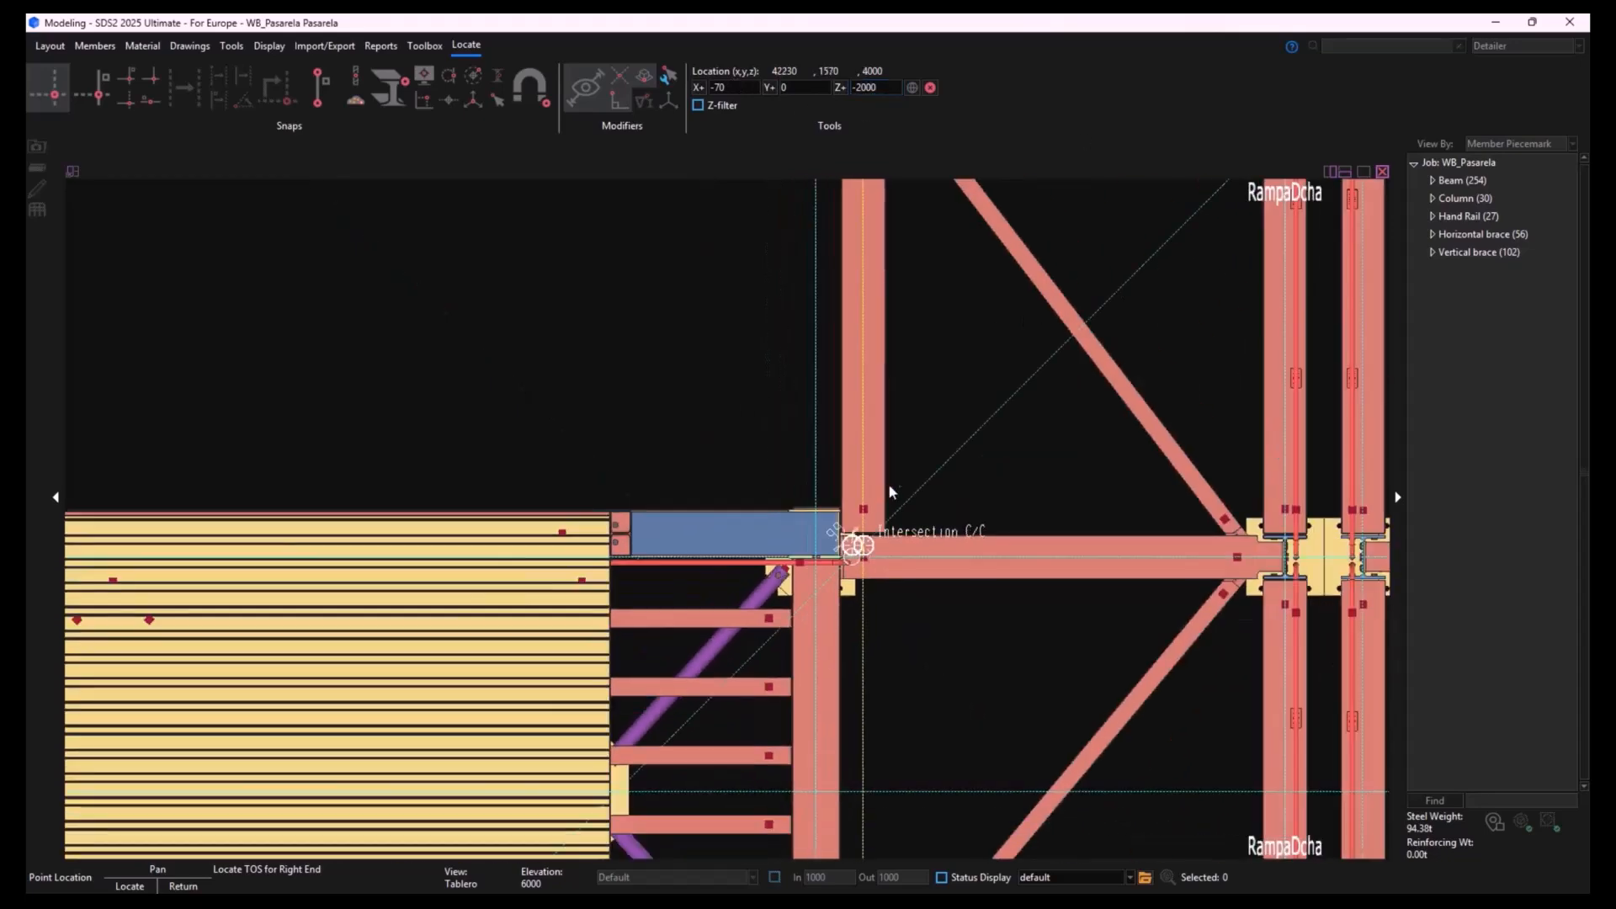
{"action": "scroll", "coordinate": [902, 376], "scroll_direction": "up", "scroll_amount": 8}
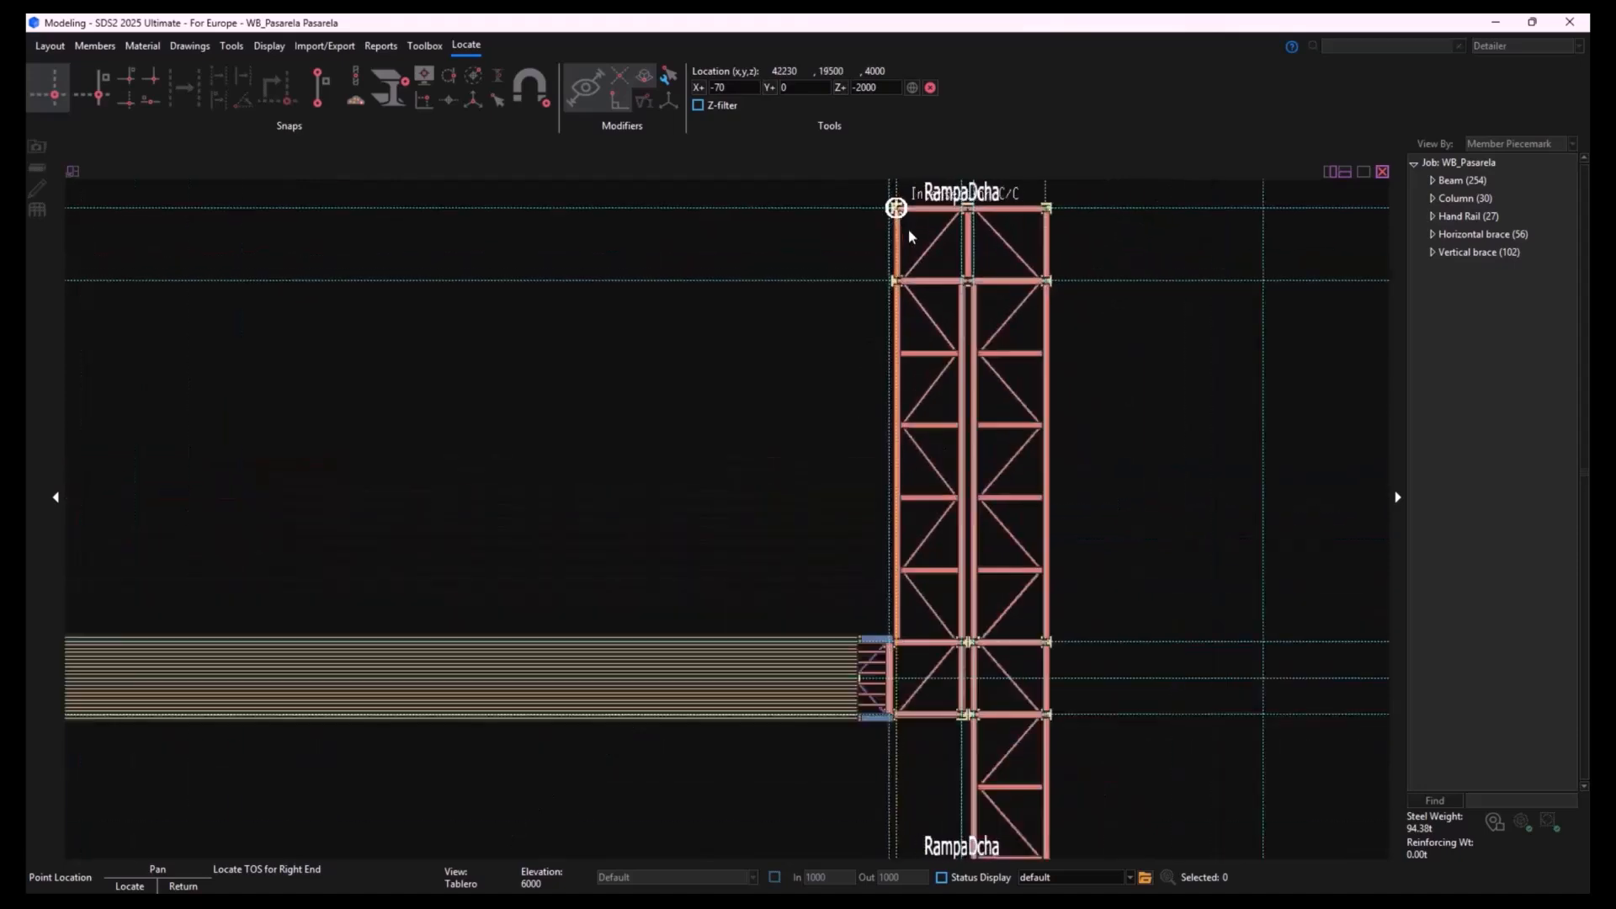
{"action": "scroll", "coordinate": [765, 383], "scroll_direction": "up", "scroll_amount": 2}
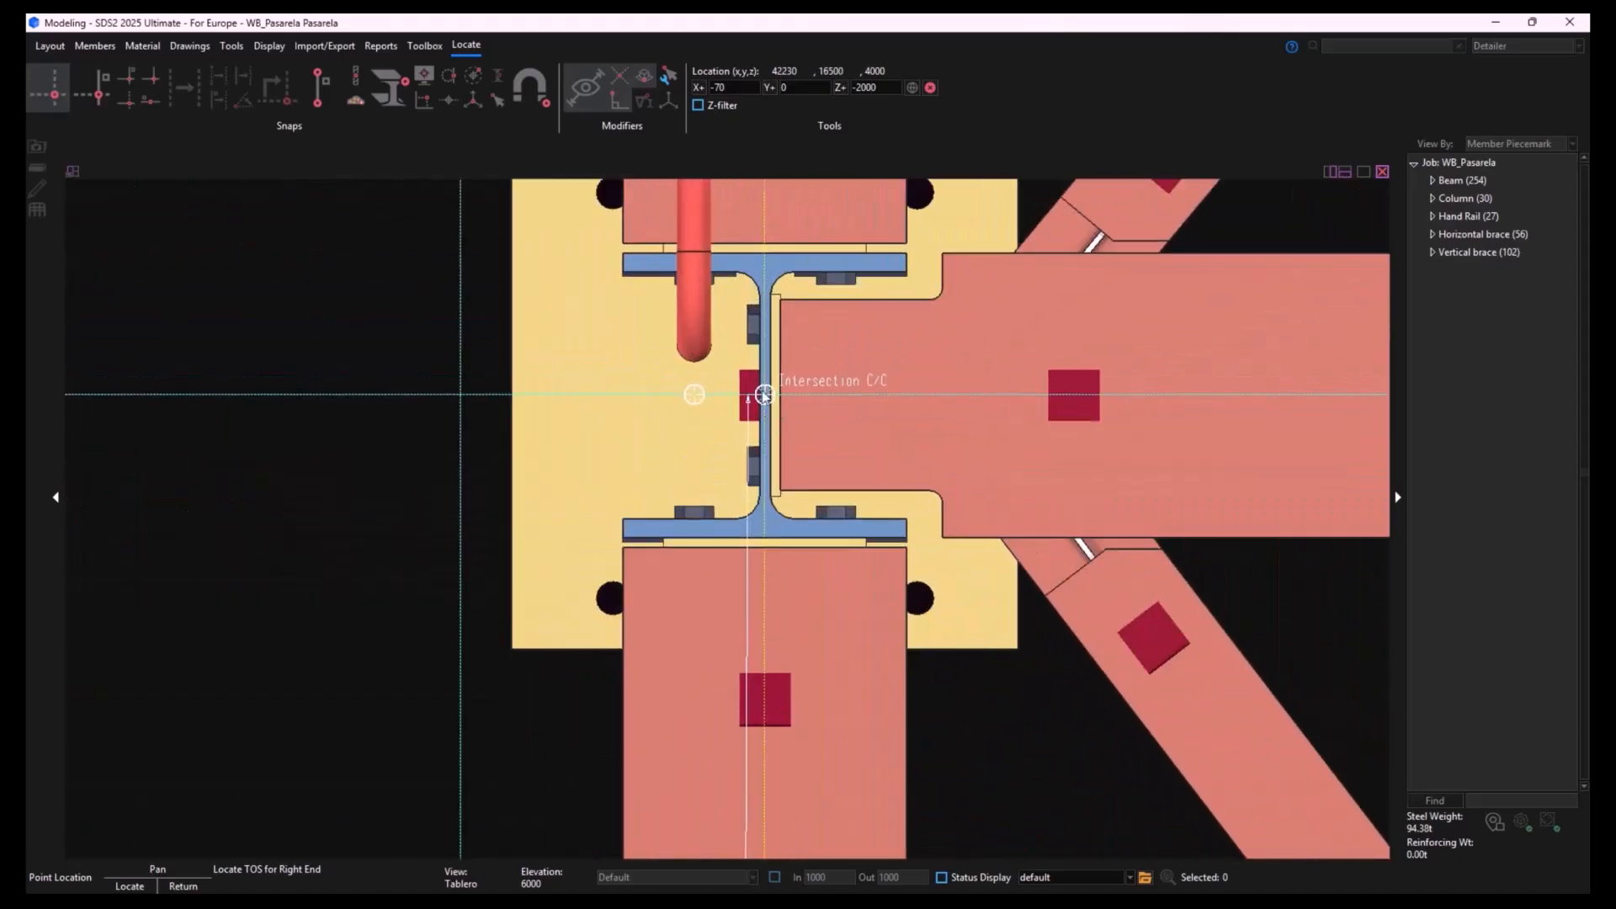
{"action": "left_click", "coordinate": [765, 395]}
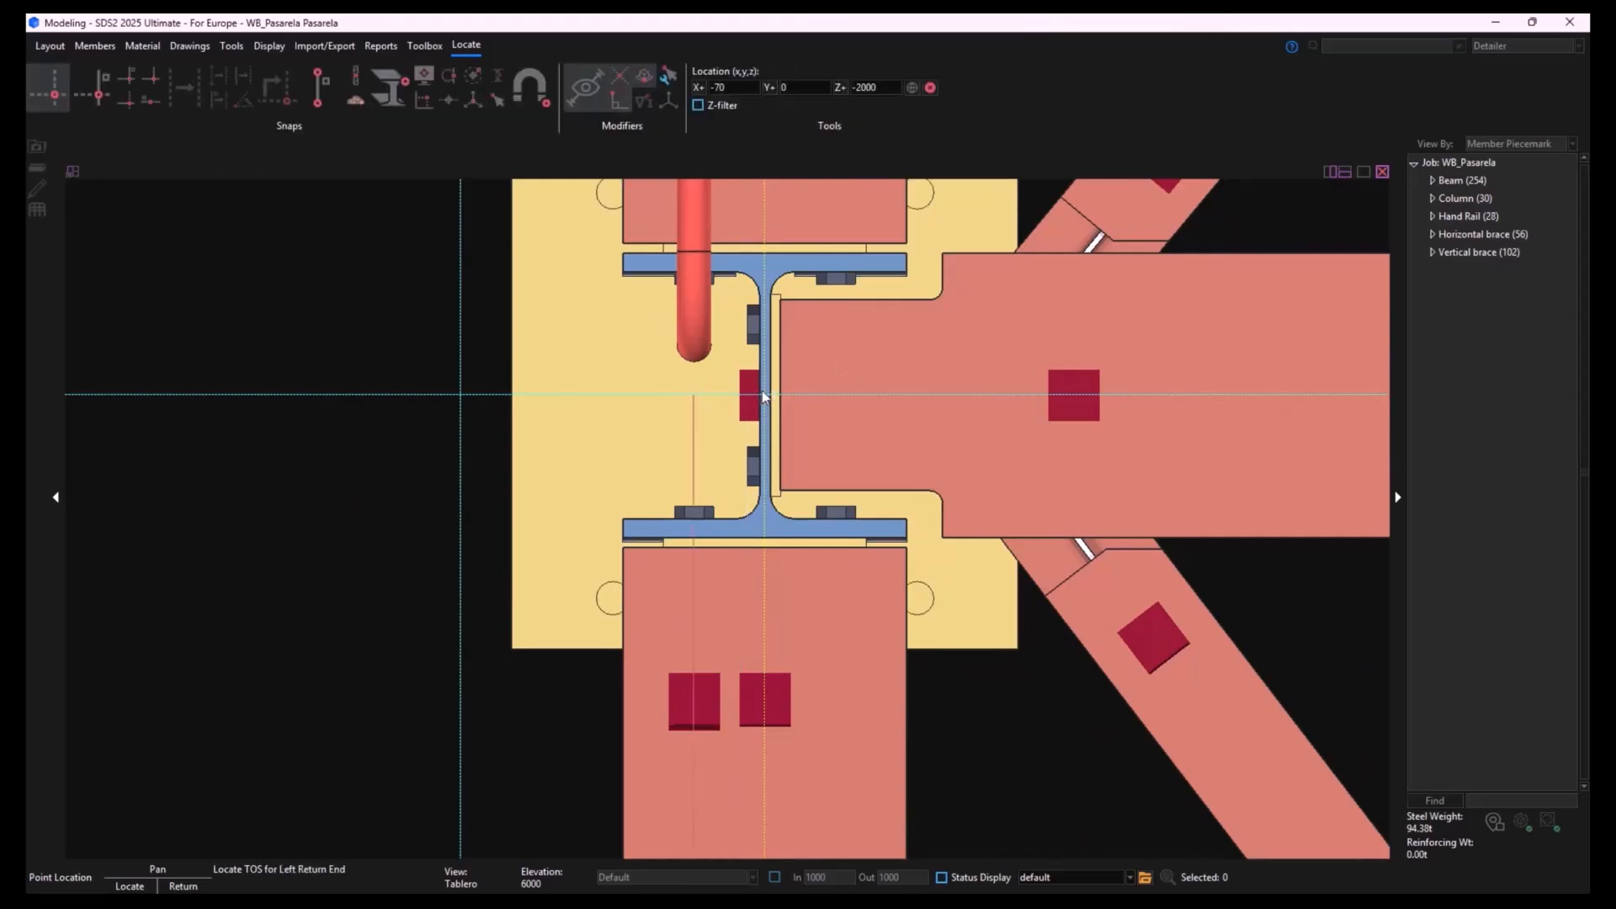
- Reset the location offsets to zero and finish the handrail placement without return ends
{"action": "left_click", "coordinate": [833, 423]}
{"action": "left_click", "coordinate": [931, 90]}
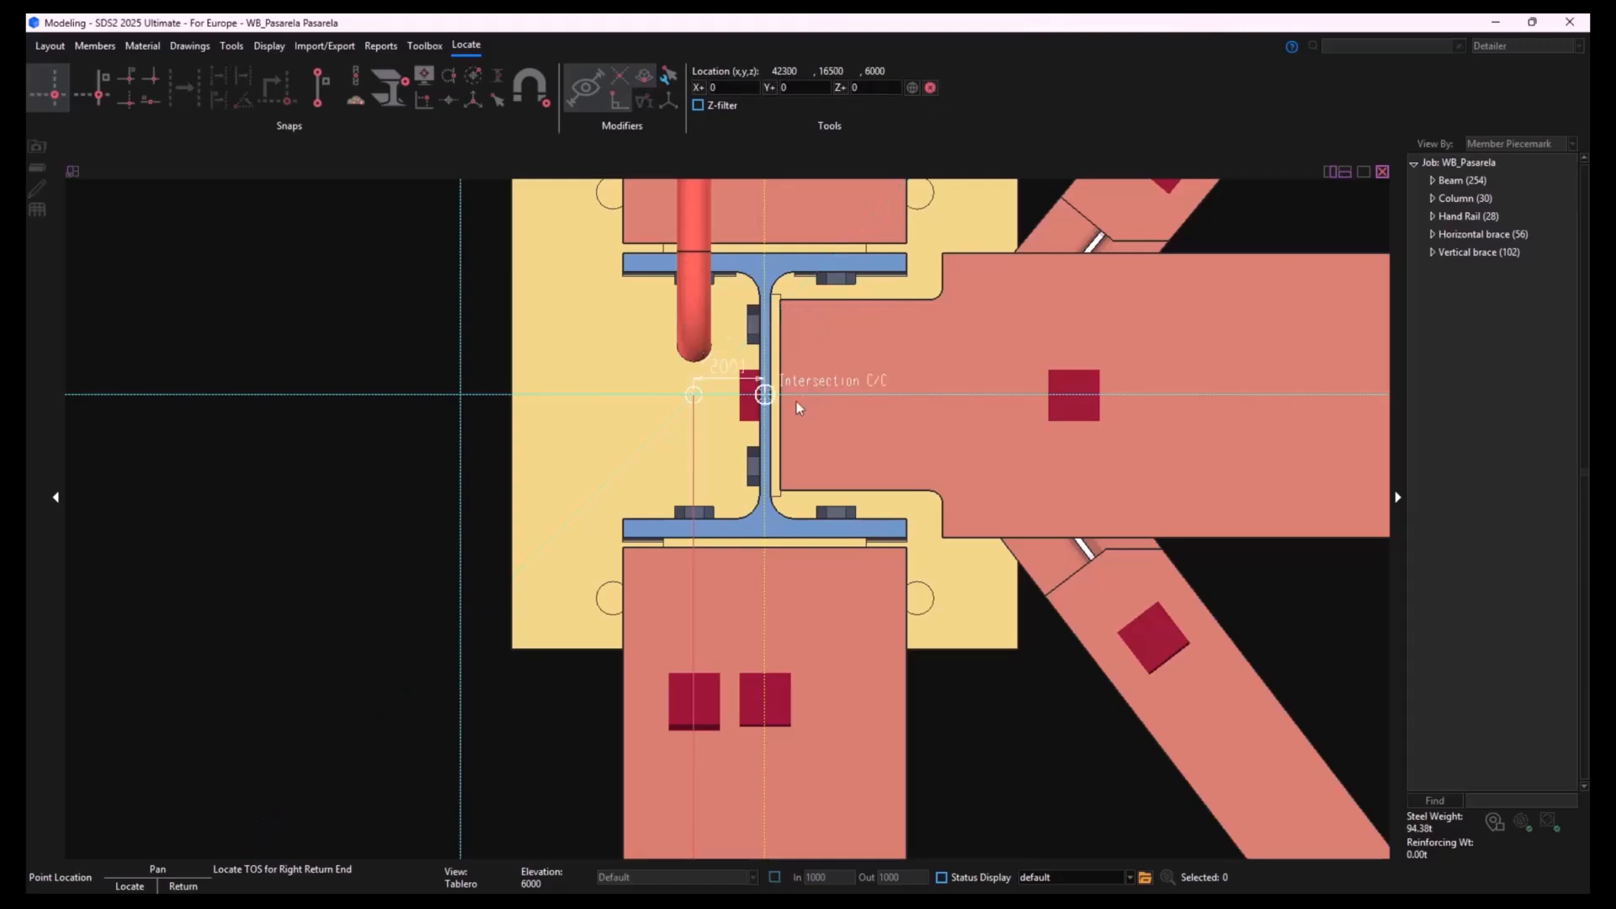
{"action": "left_click", "coordinate": [741, 408]}
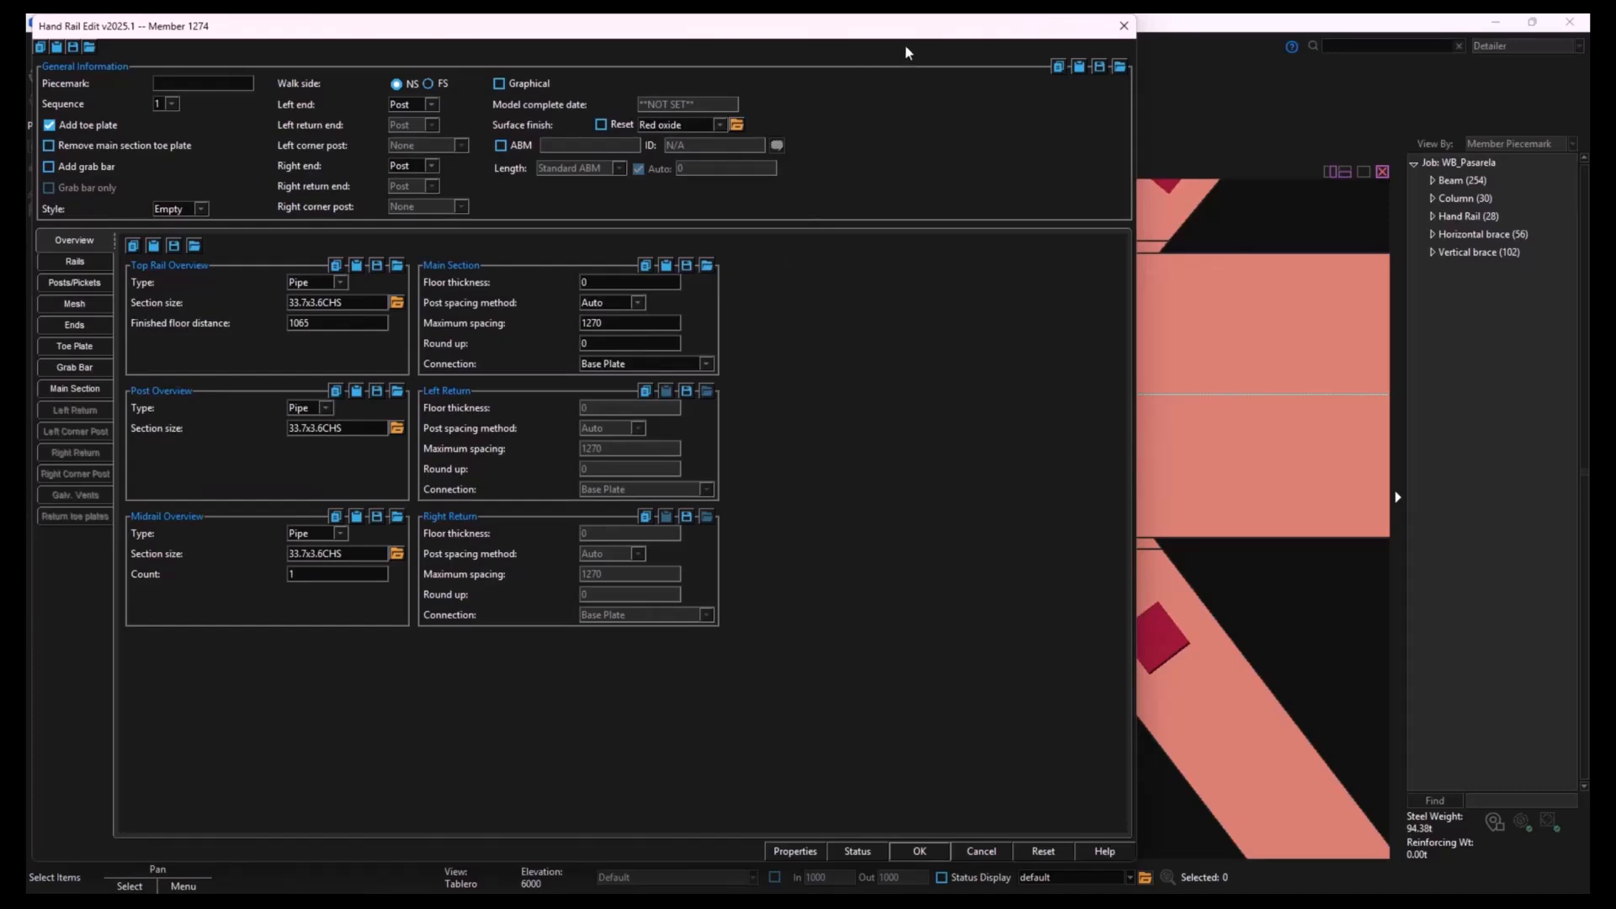
- Check the available handrail styles, keep Empty and accept the handrail with its 33.7x3.6CHS pipe rails and posts
{"action": "left_click_drag", "start_coordinate": [919, 32], "coordinate": [1013, 34]}
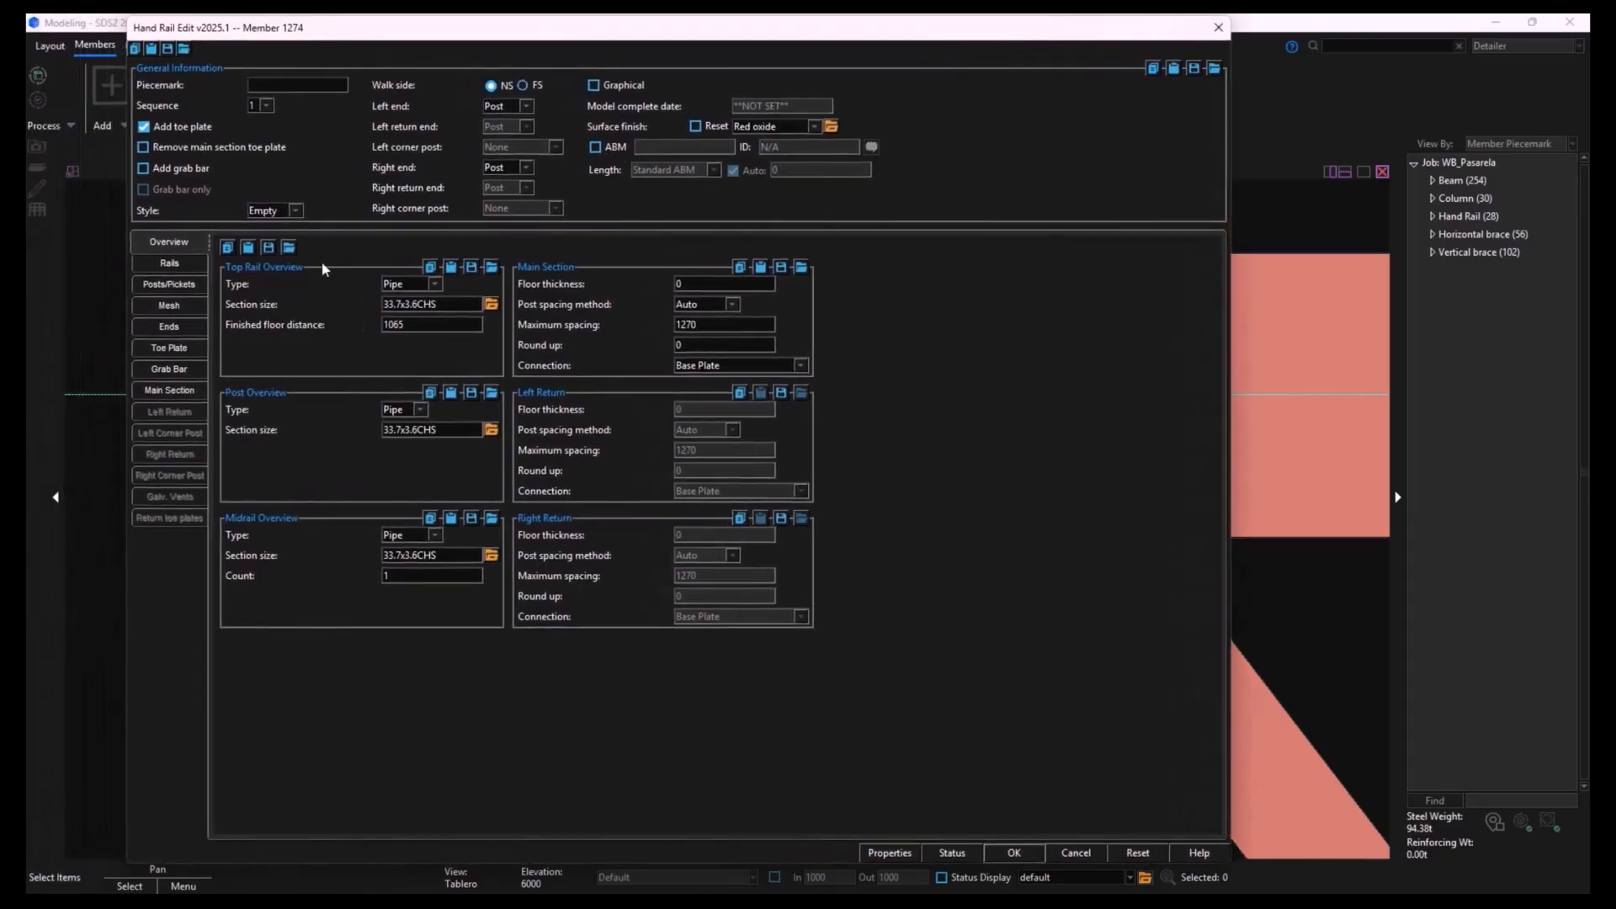
{"action": "left_click", "coordinate": [278, 211]}
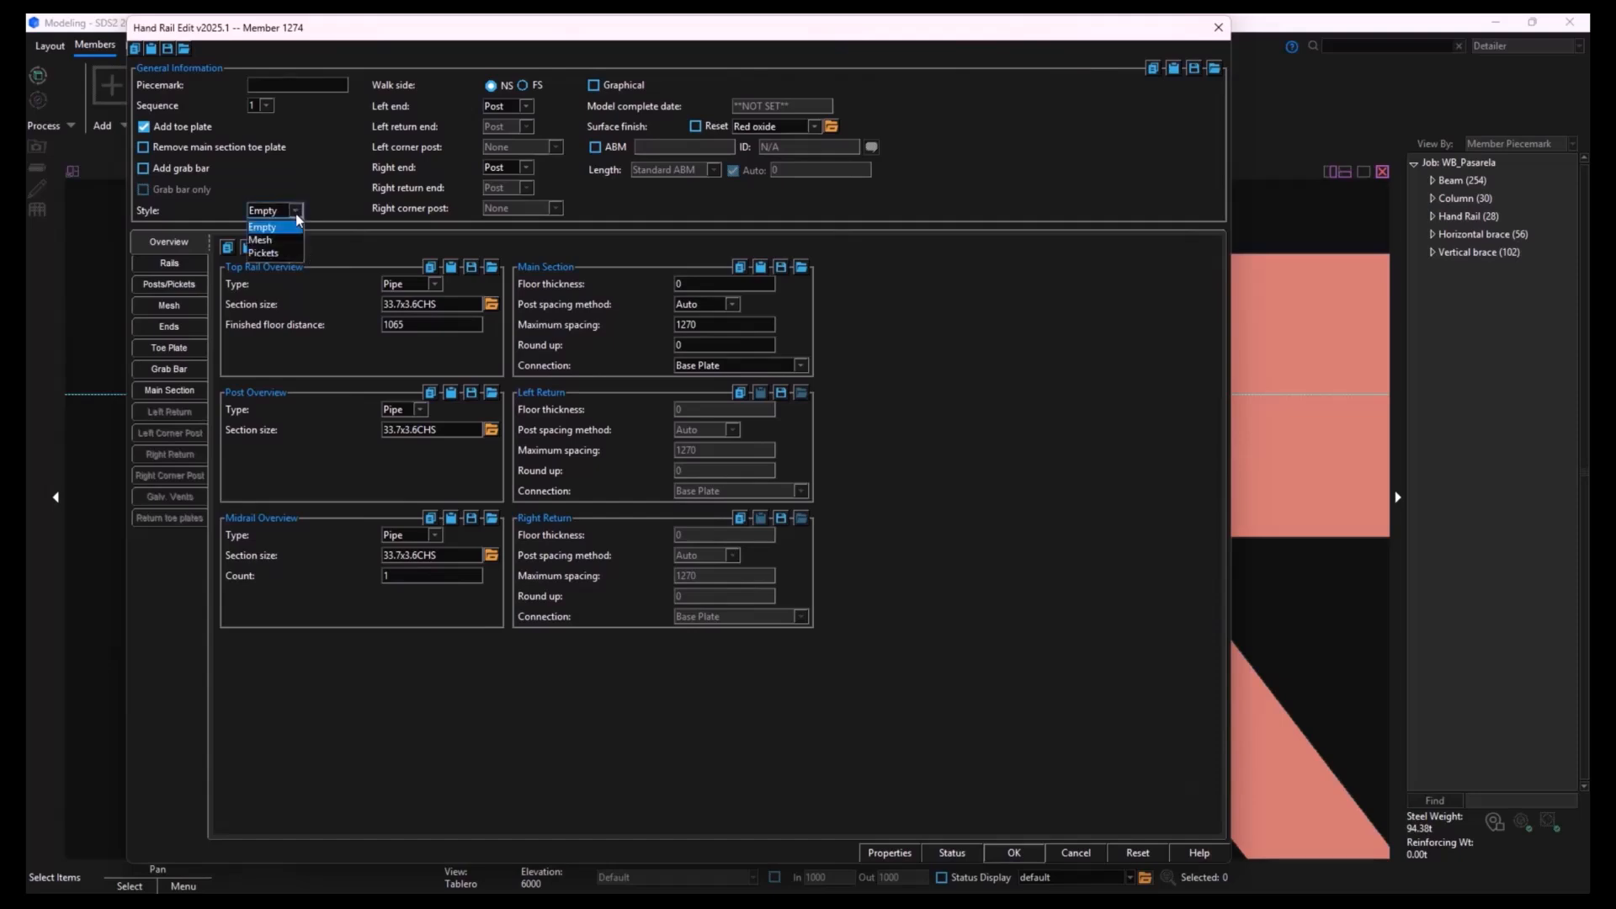
{"action": "left_click", "coordinate": [300, 211]}
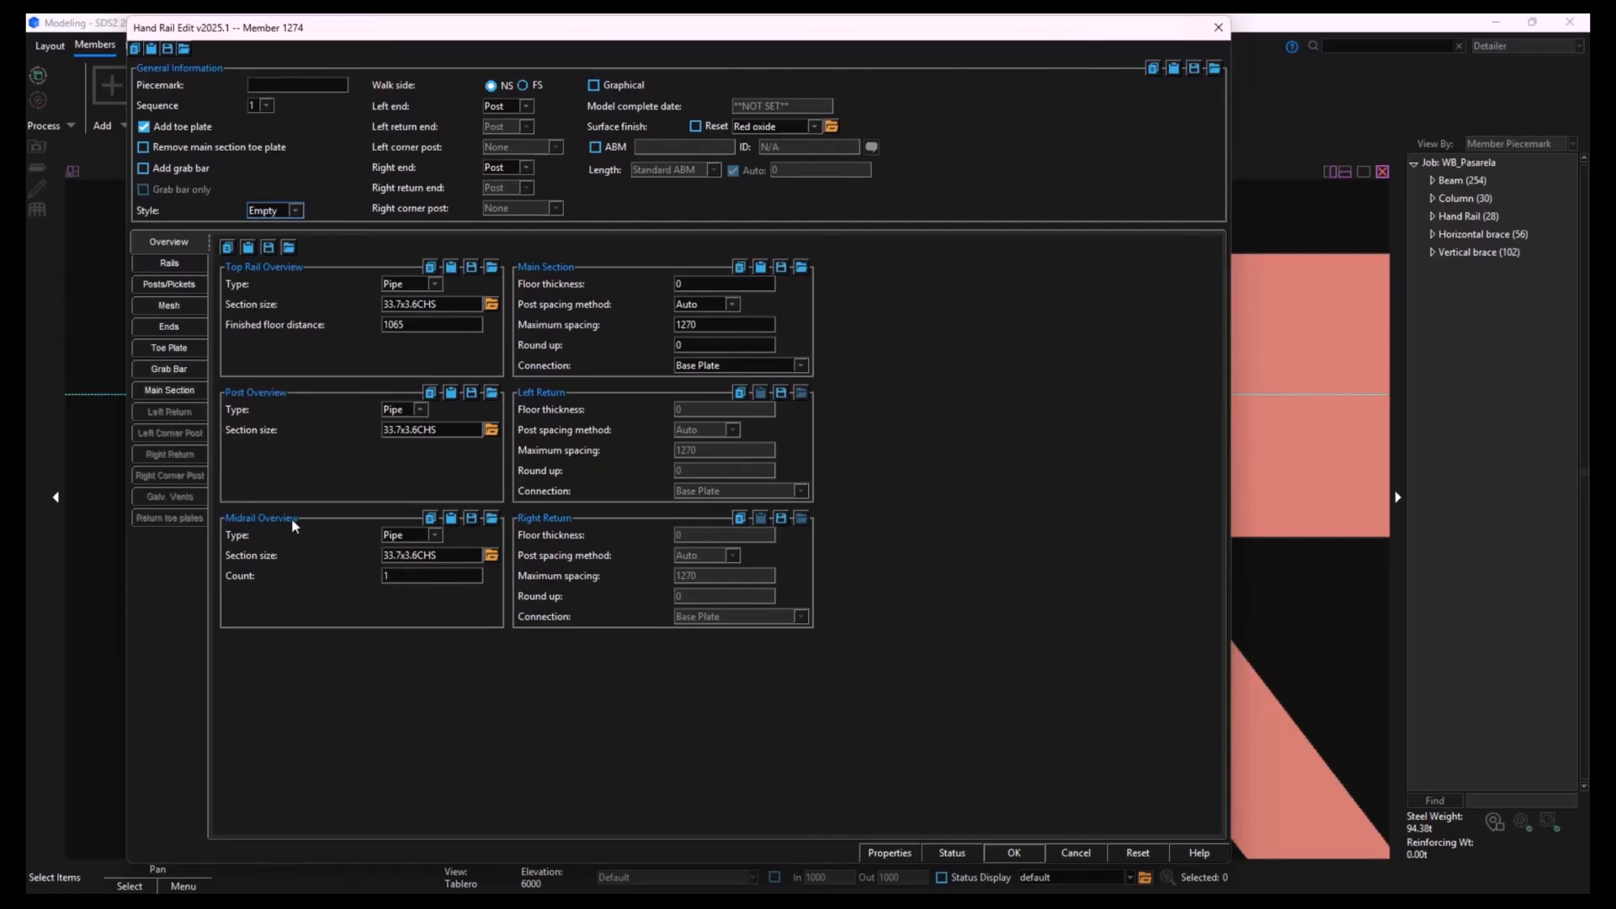
{"action": "left_click", "coordinate": [1015, 853]}
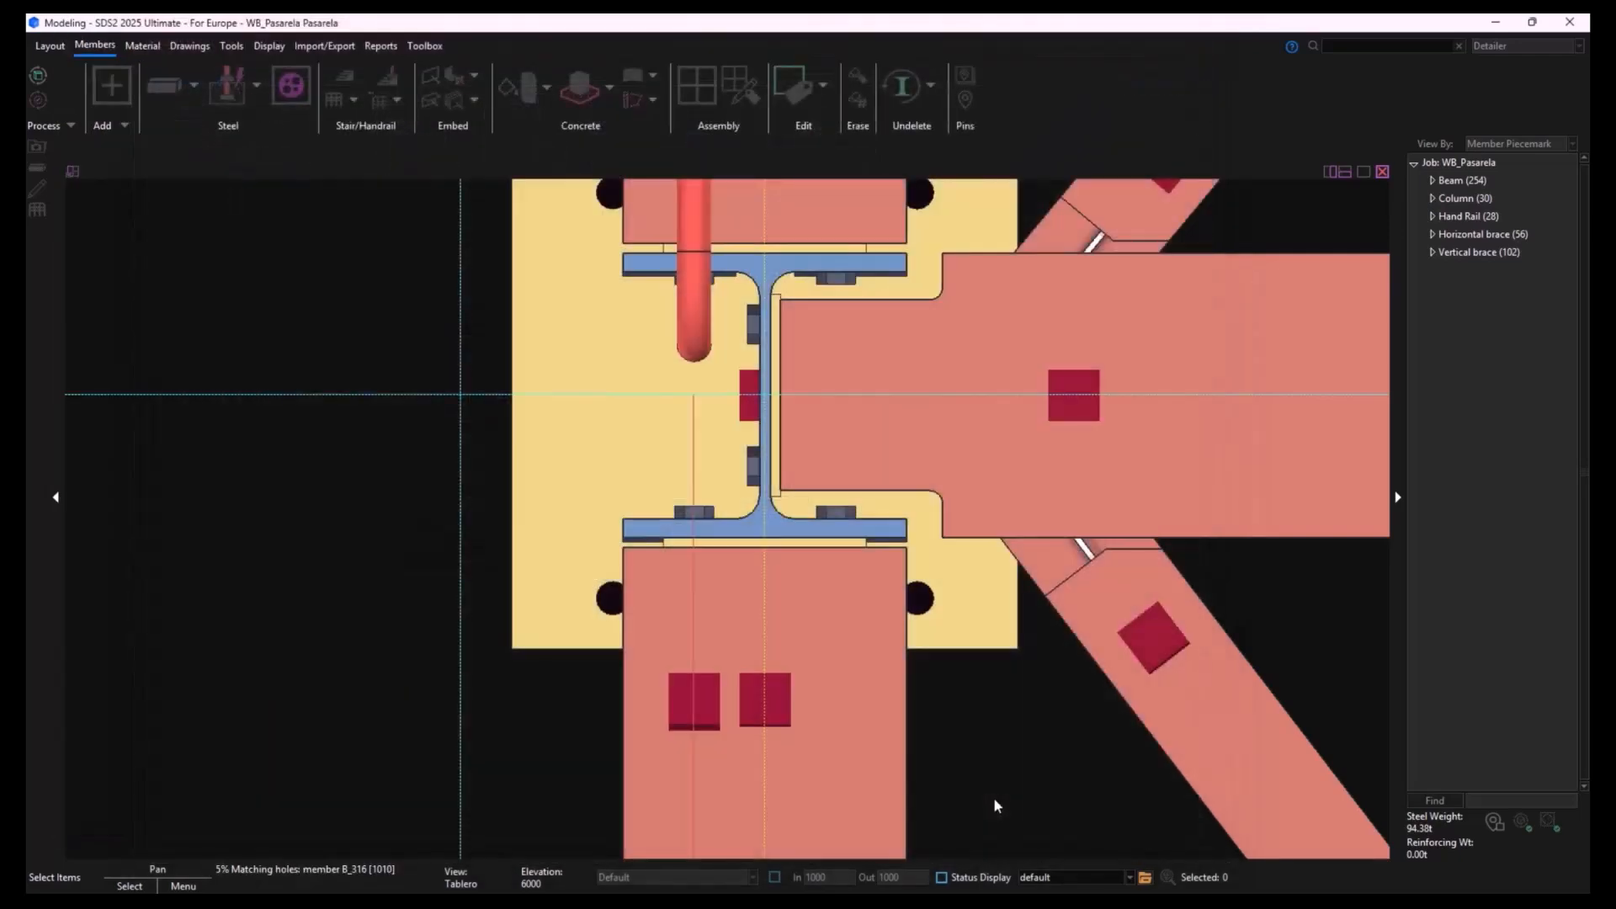
- Examine the new plain handrail along the ramp in 3D and compare it with the neighbouring mesh handrails
{"action": "right_click", "coordinate": [891, 702]}
{"action": "middle_click_drag", "start_coordinate": [870, 678], "coordinate": [891, 386], "text": "shift"}
{"action": "scroll", "coordinate": [694, 599], "scroll_direction": "down", "scroll_amount": 3}
{"action": "scroll", "coordinate": [694, 599], "scroll_direction": "down", "scroll_amount": 6}
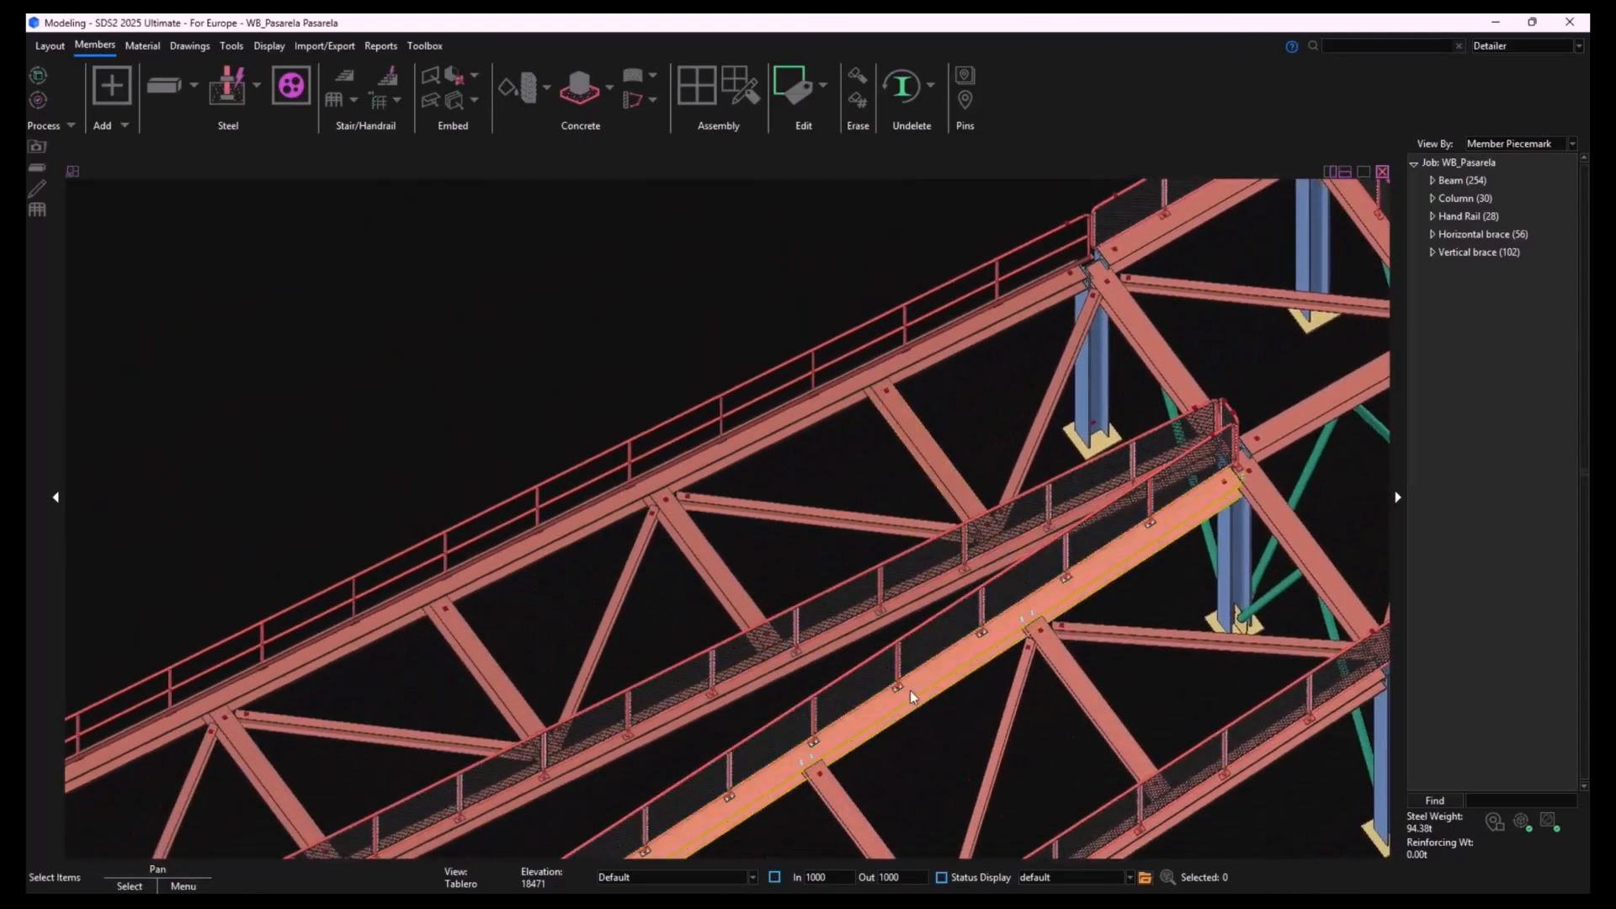
{"action": "middle_click_drag", "start_coordinate": [911, 690], "coordinate": [800, 509], "text": "shift"}
{"action": "middle_click_drag", "start_coordinate": [673, 537], "coordinate": [1009, 635]}
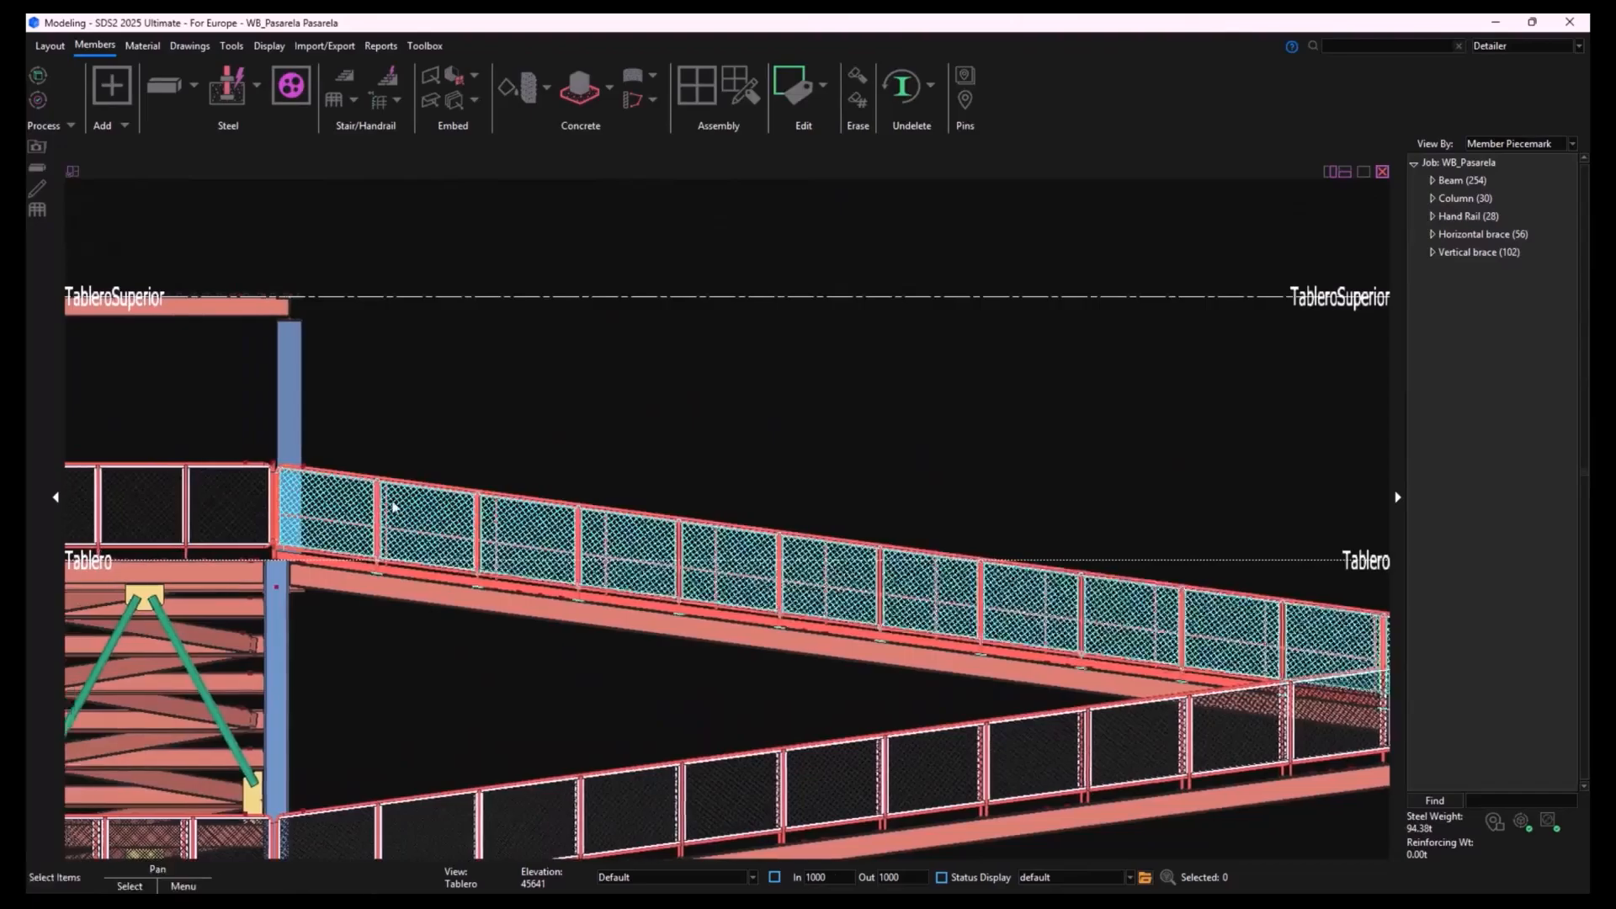
{"action": "scroll", "coordinate": [392, 508], "scroll_direction": "up", "scroll_amount": 5}
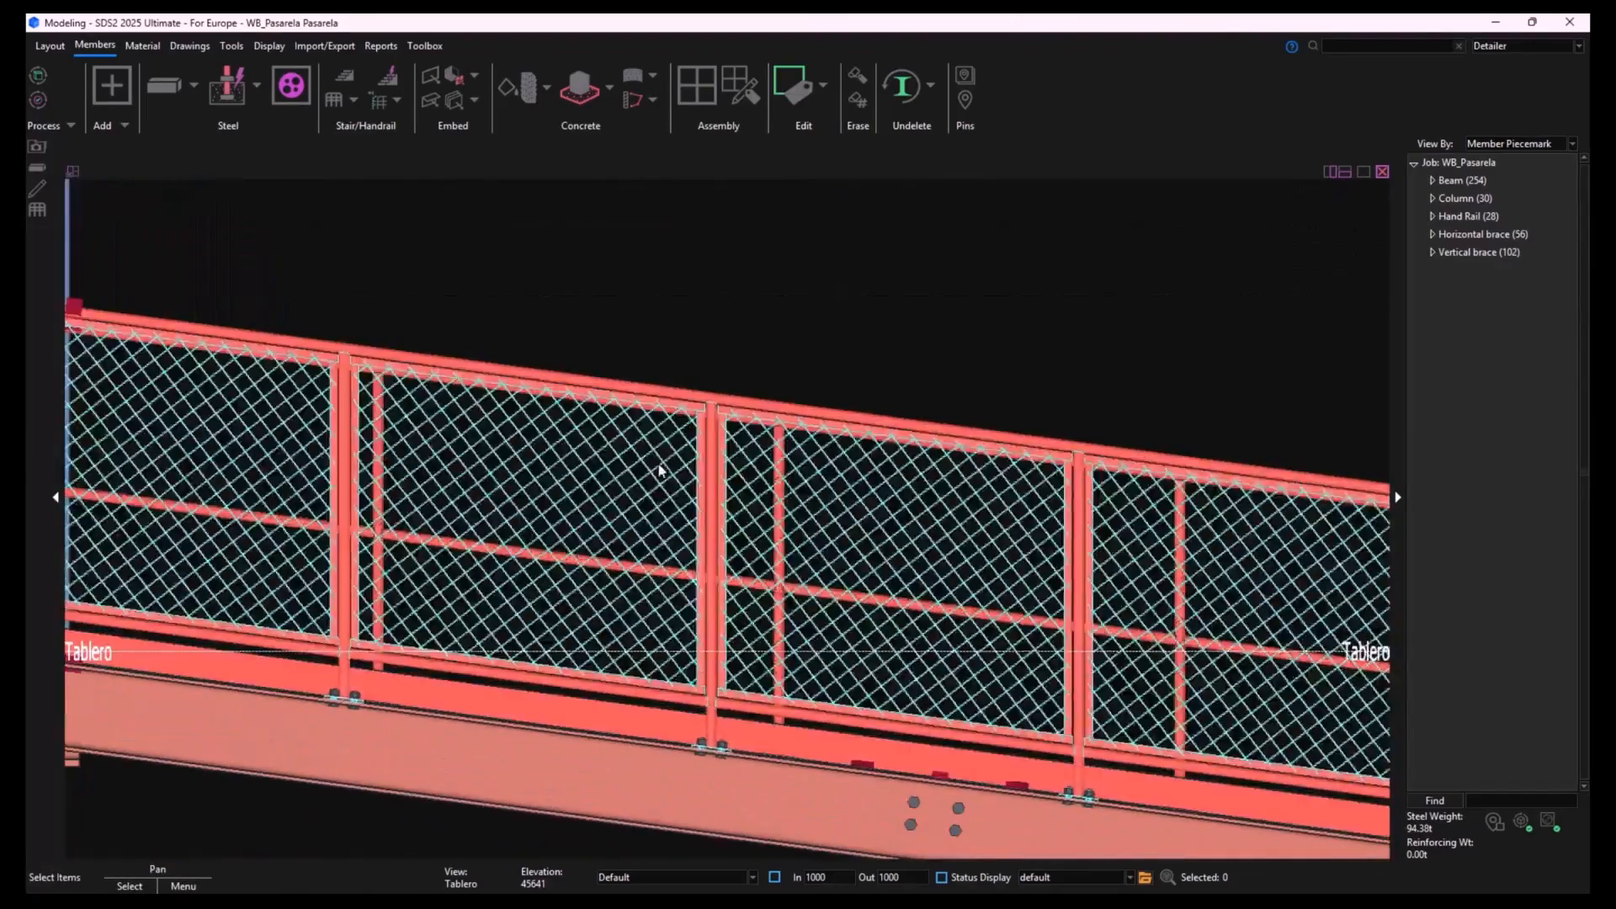
{"action": "scroll", "coordinate": [858, 605], "scroll_direction": "down", "scroll_amount": 3}
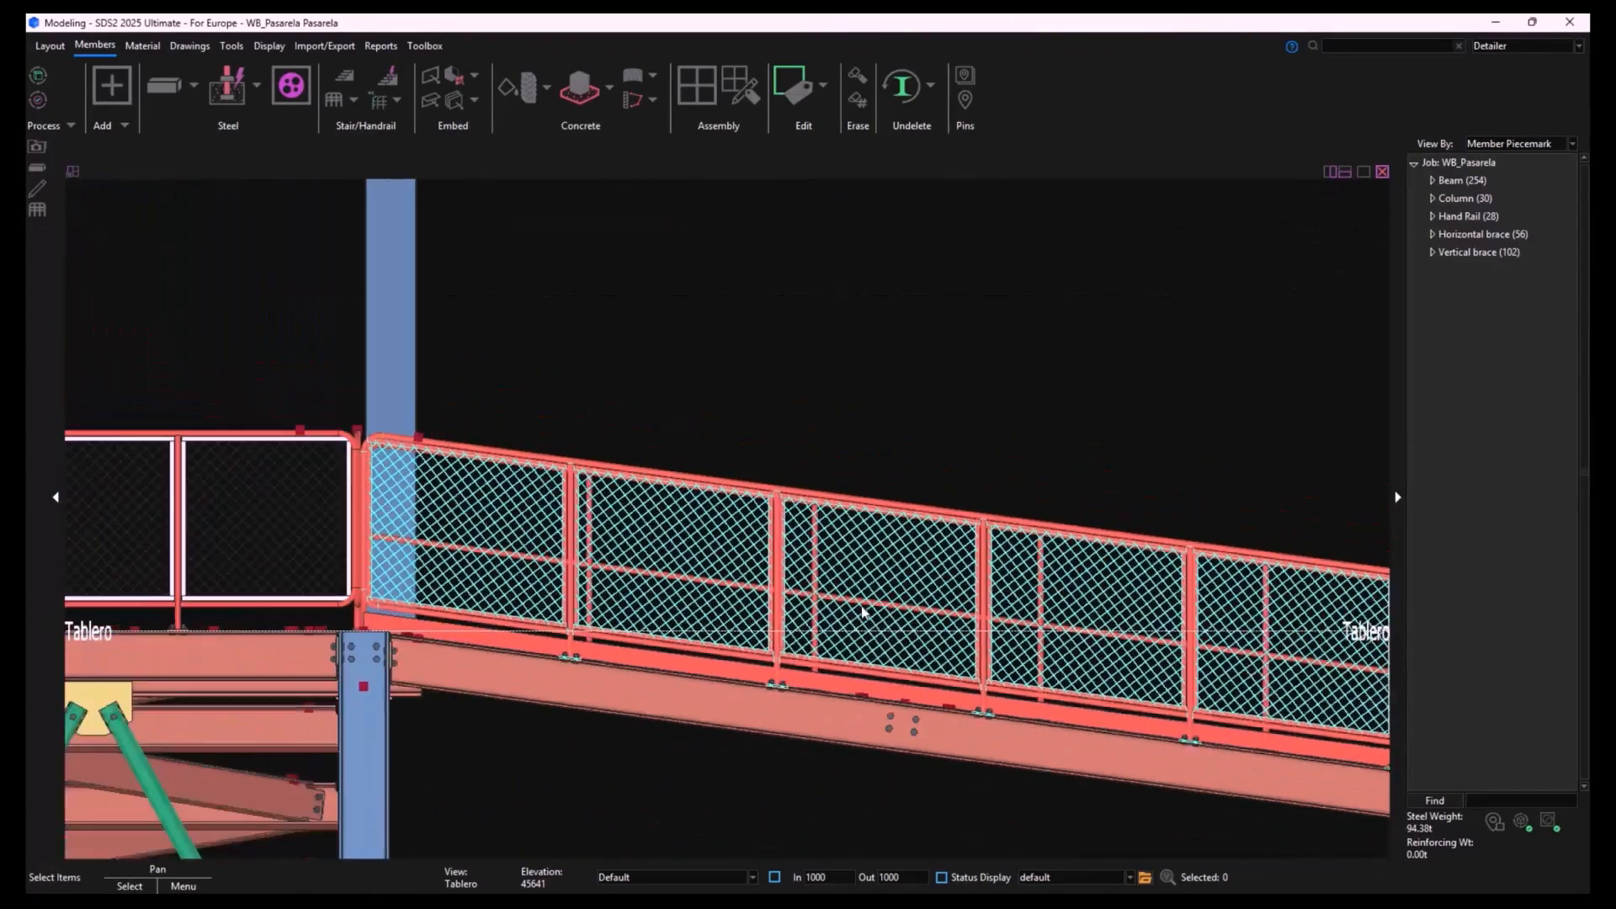
{"action": "middle_click_drag", "start_coordinate": [594, 684], "coordinate": [559, 811]}
{"action": "scroll", "coordinate": [714, 740], "scroll_direction": "down", "scroll_amount": 2}
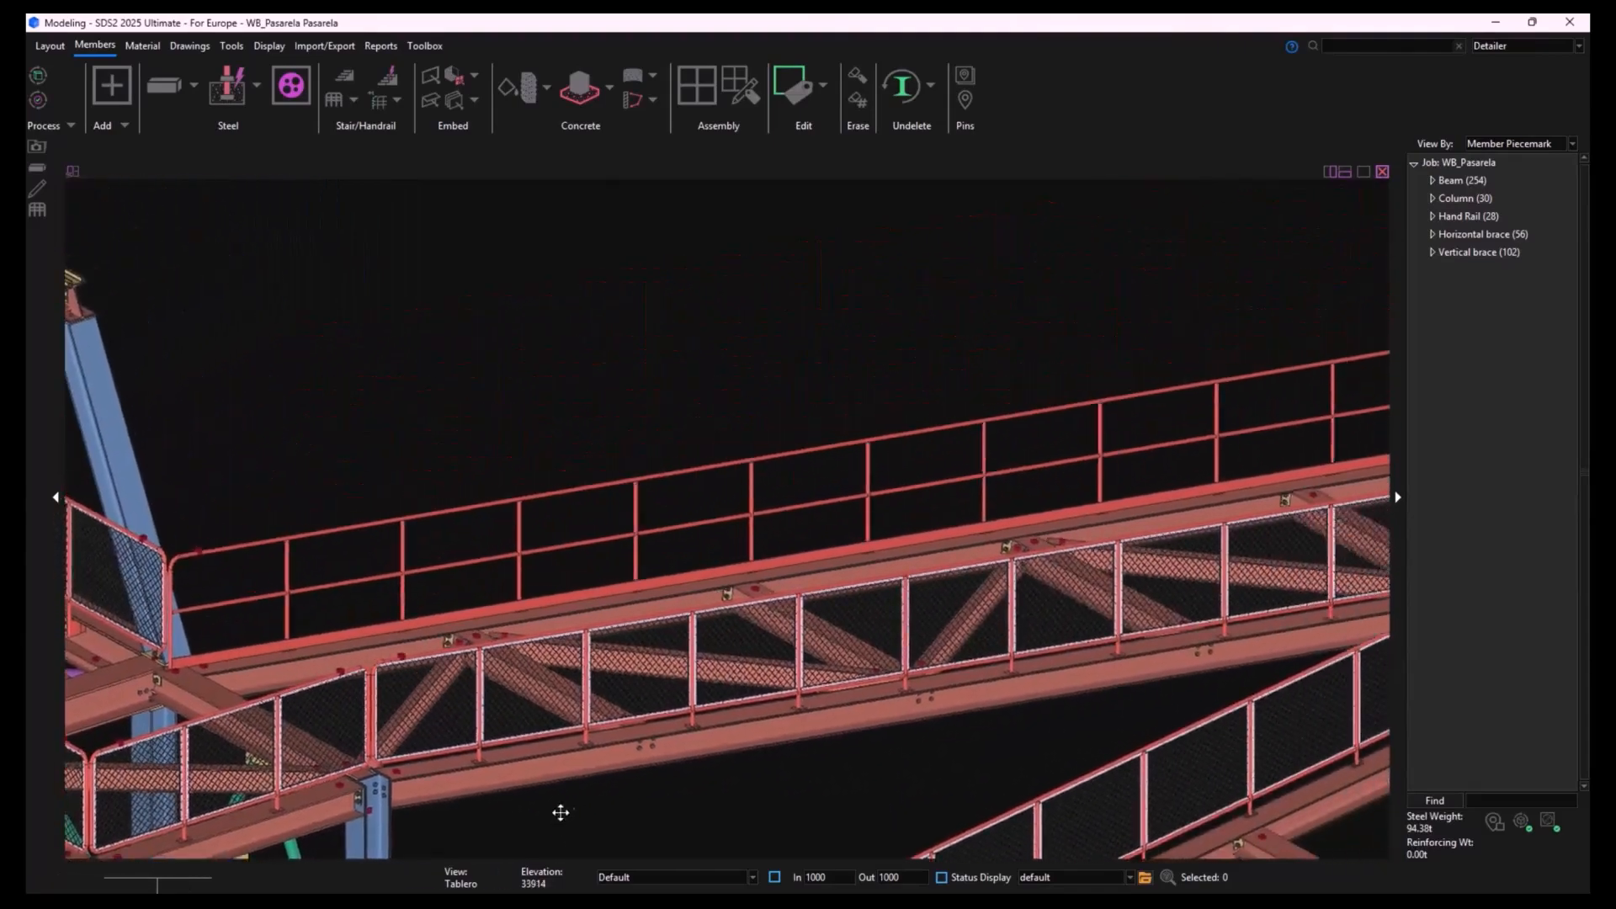
{"action": "scroll", "coordinate": [558, 812], "scroll_direction": "down", "scroll_amount": 2}
{"action": "scroll", "coordinate": [710, 810], "scroll_direction": "down", "scroll_amount": 1}
{"action": "middle_click_drag", "start_coordinate": [797, 784], "coordinate": [893, 682]}
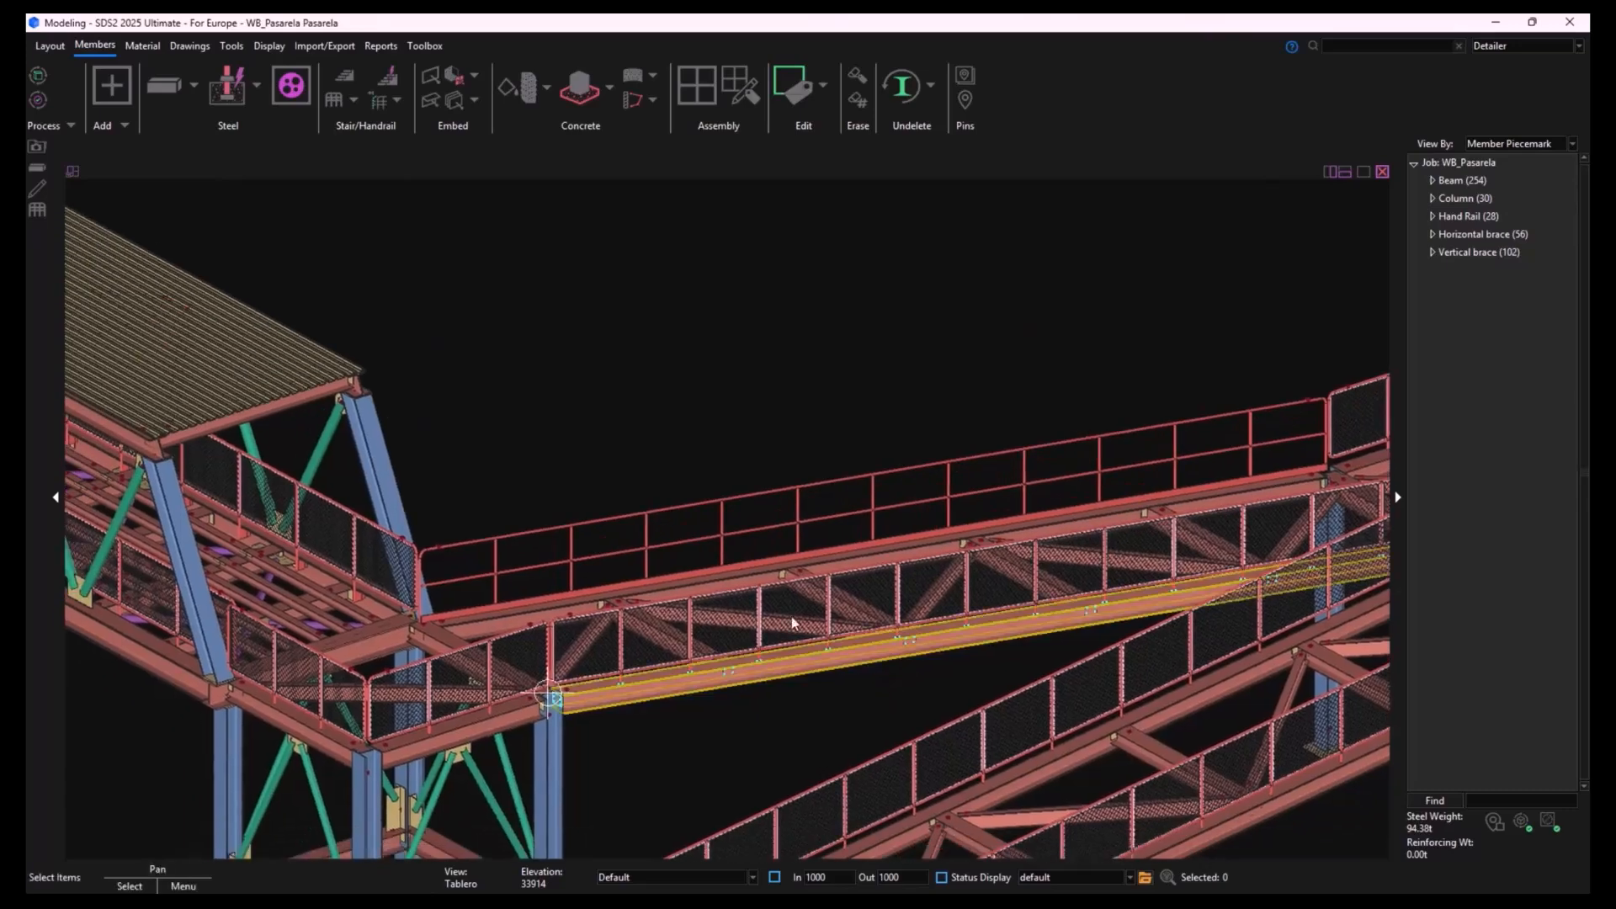
- Change the new ramp handrail's style to Mesh and remove its toe plate
{"action": "left_click", "coordinate": [730, 539]}
{"action": "double_click", "coordinate": [730, 539]}
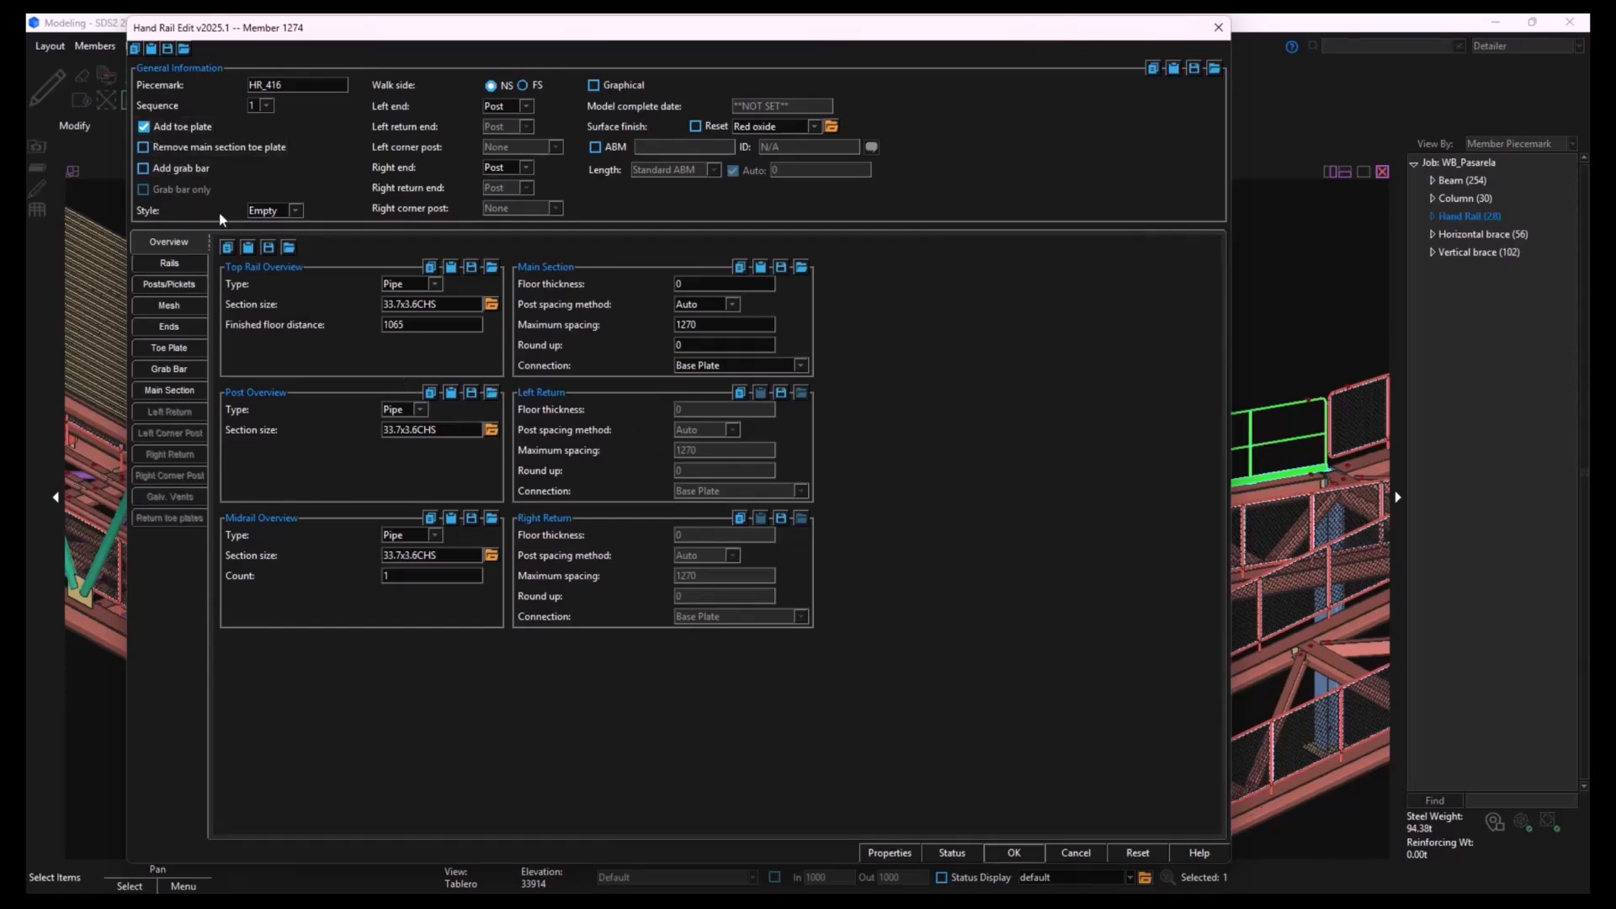
{"action": "left_click", "coordinate": [266, 212]}
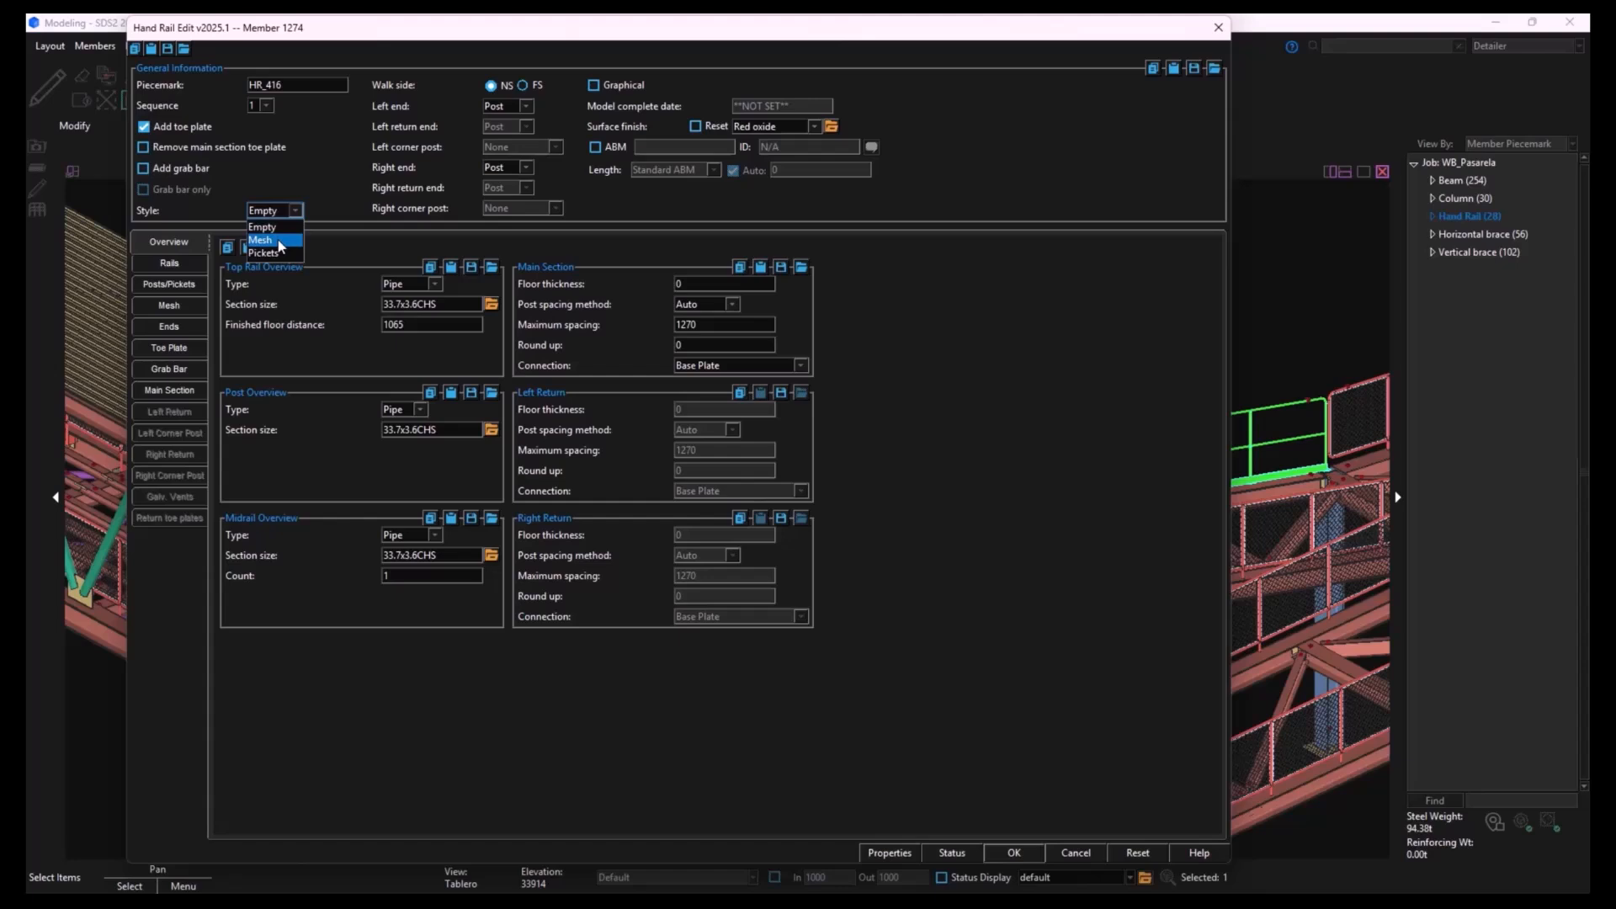
{"action": "left_click", "coordinate": [274, 241]}
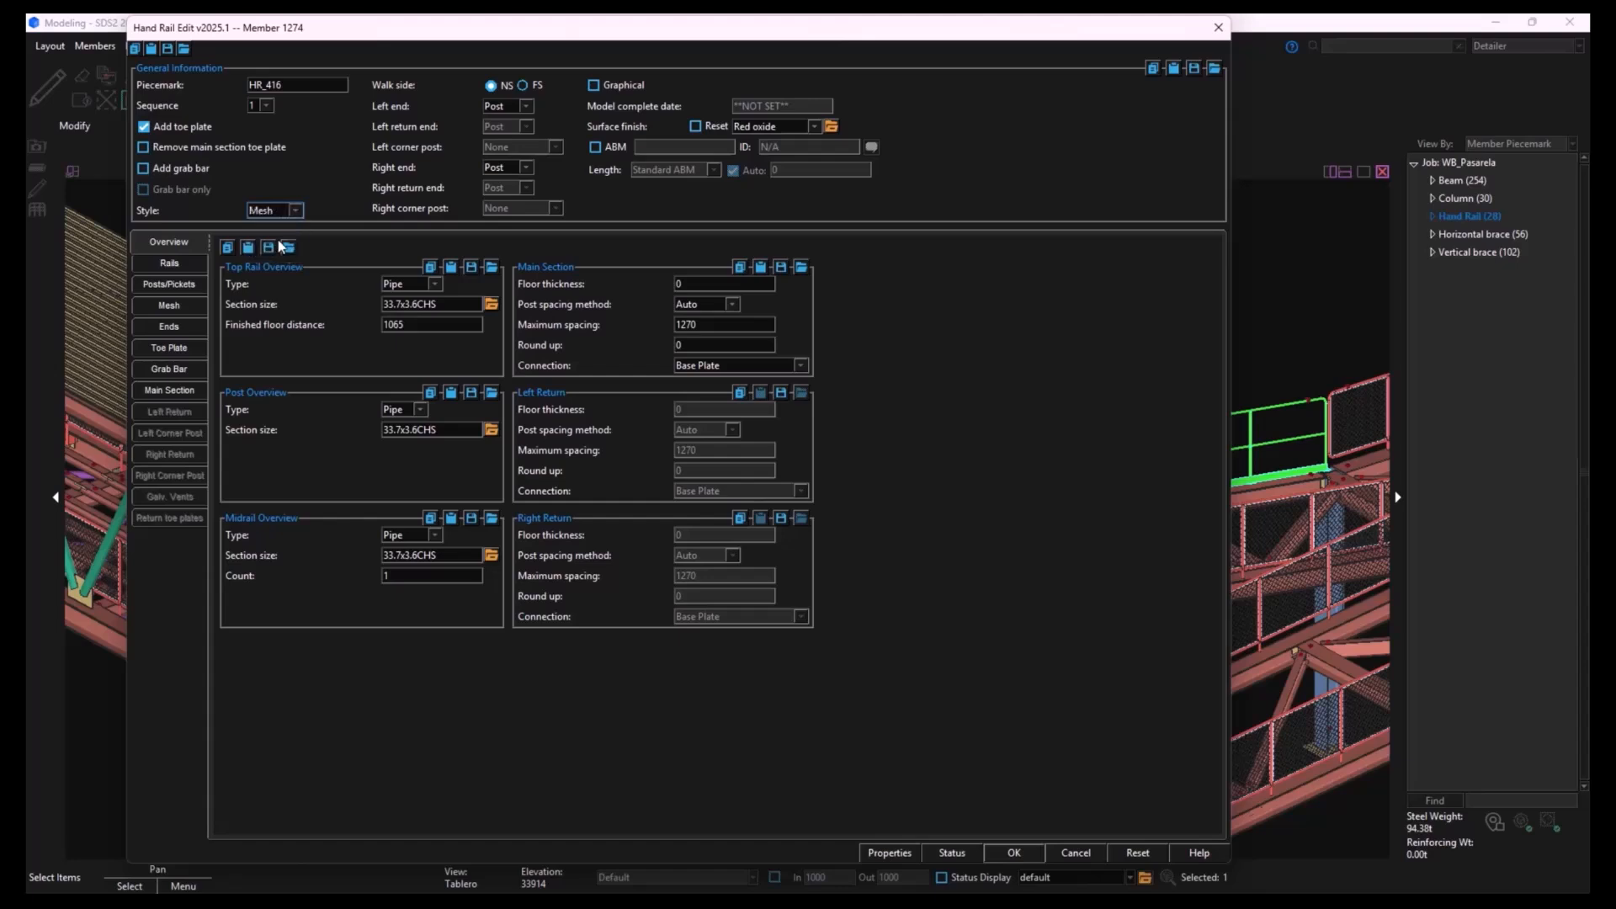
{"action": "left_click", "coordinate": [155, 128]}
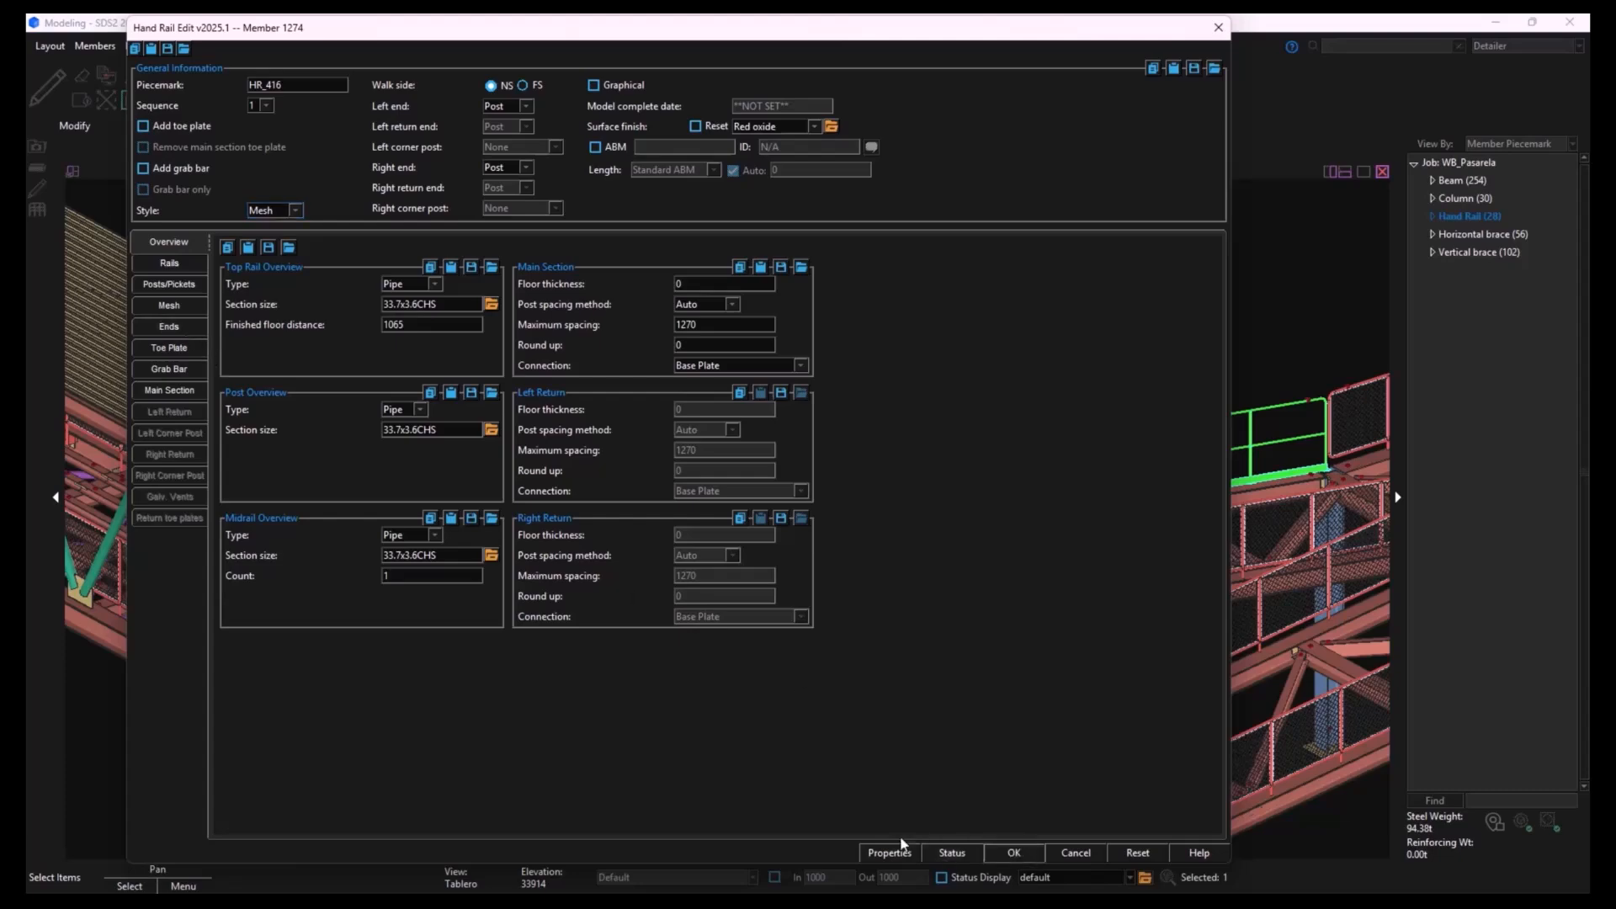
{"action": "key", "text": "Return"}
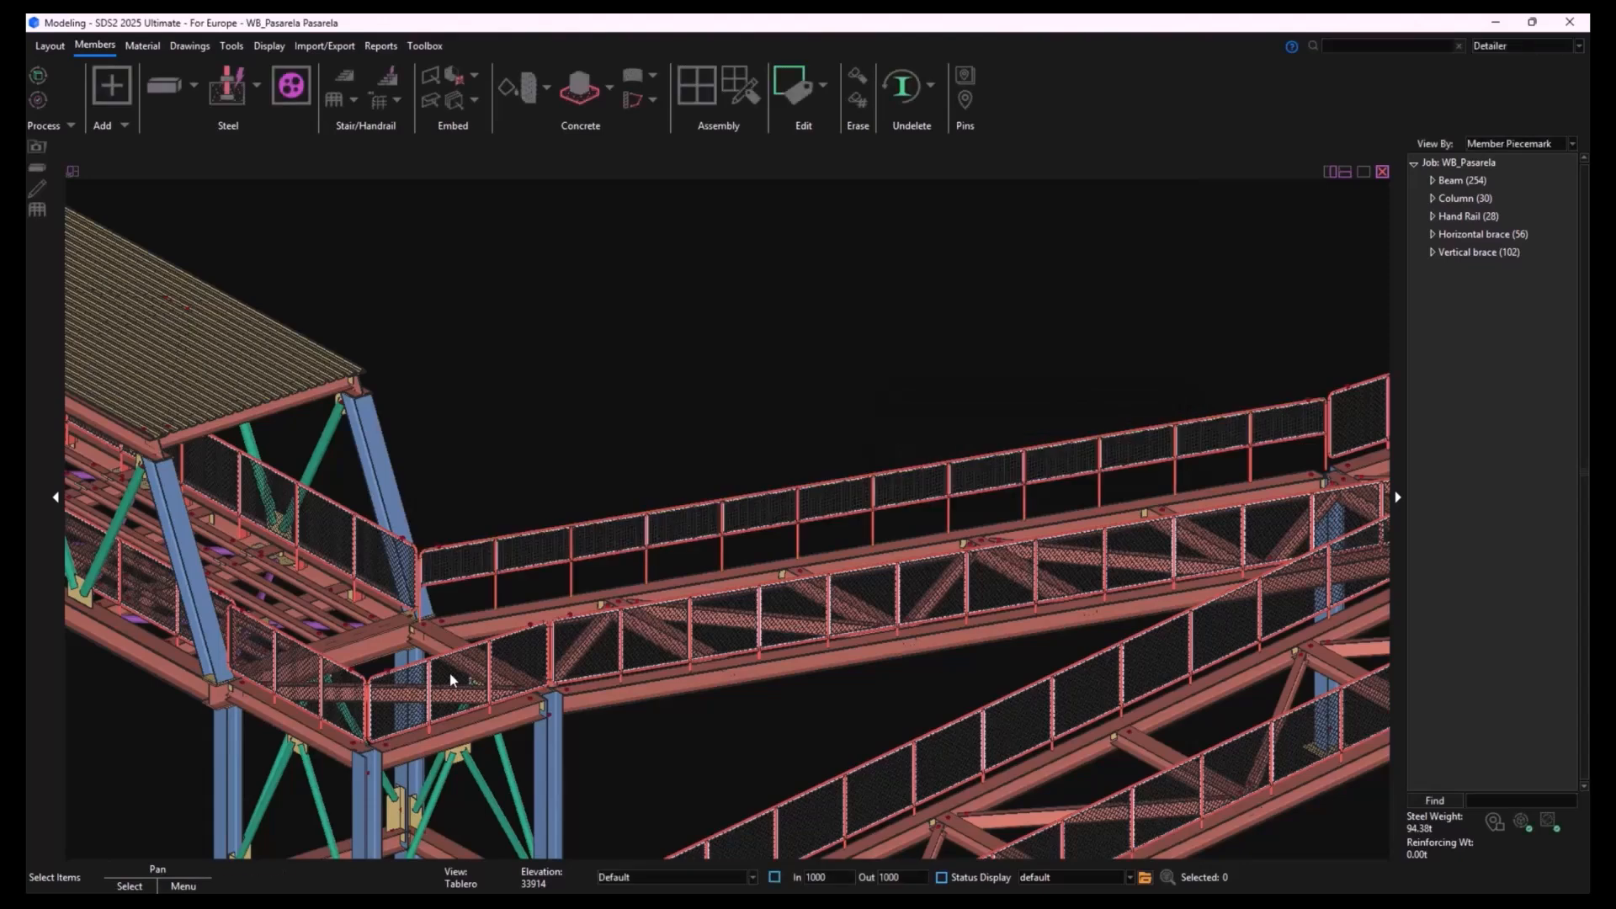
- Check the neighbouring mesh handrail's end types, midrail floor distance, base plate connection and intermediate post spacing, leaving it unedited
{"action": "scroll", "coordinate": [450, 568], "scroll_direction": "up", "scroll_amount": 5}
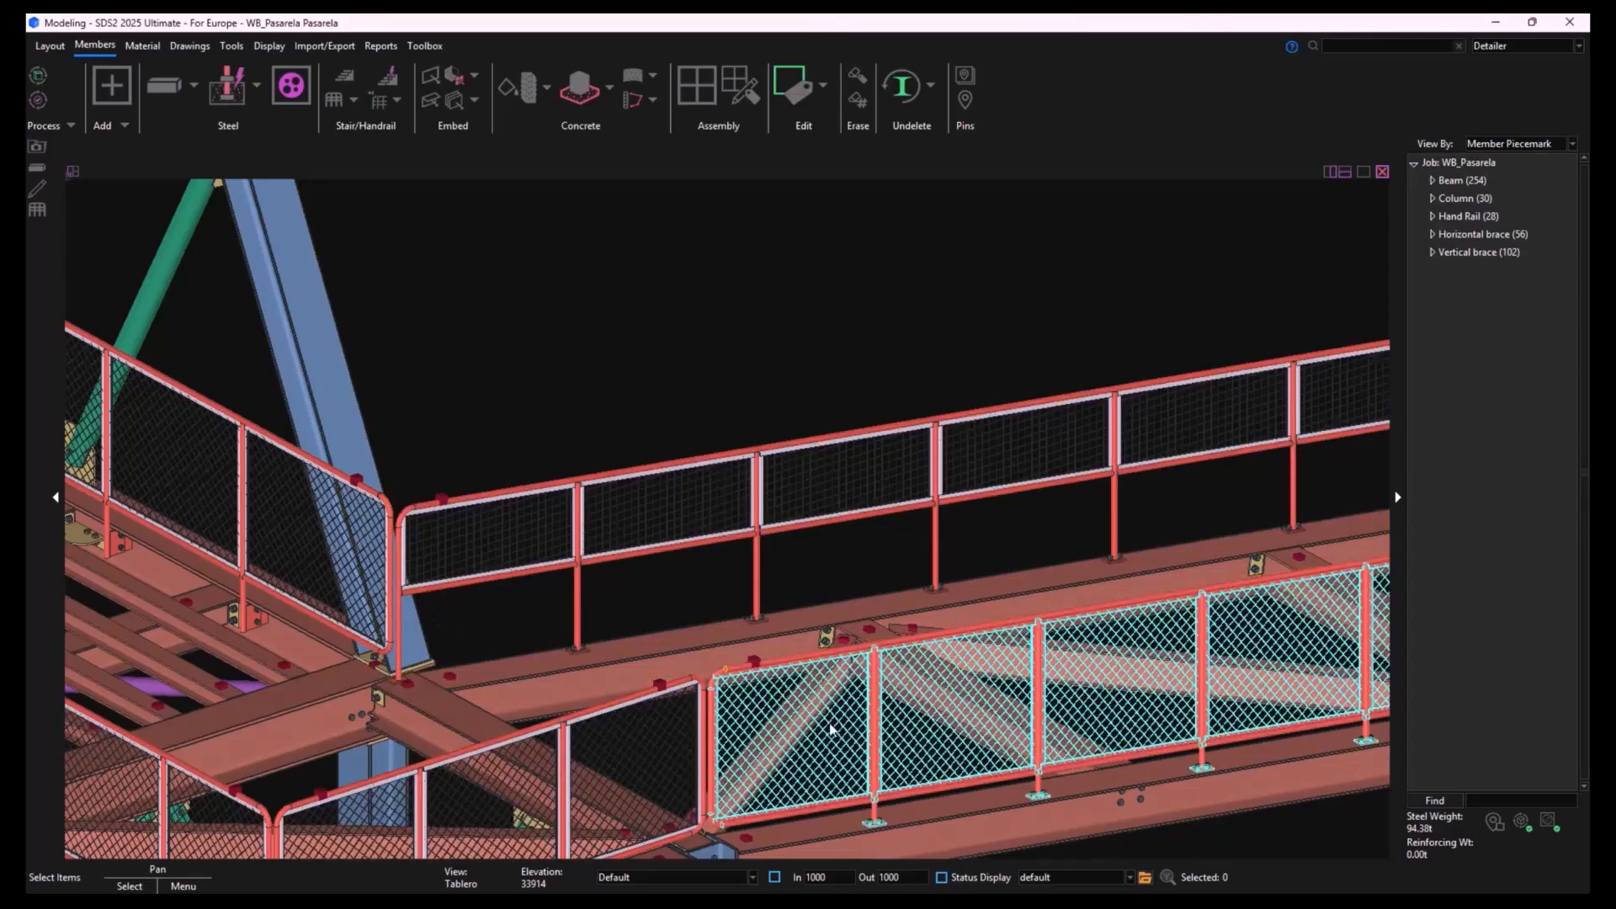
{"action": "double_click", "coordinate": [838, 804]}
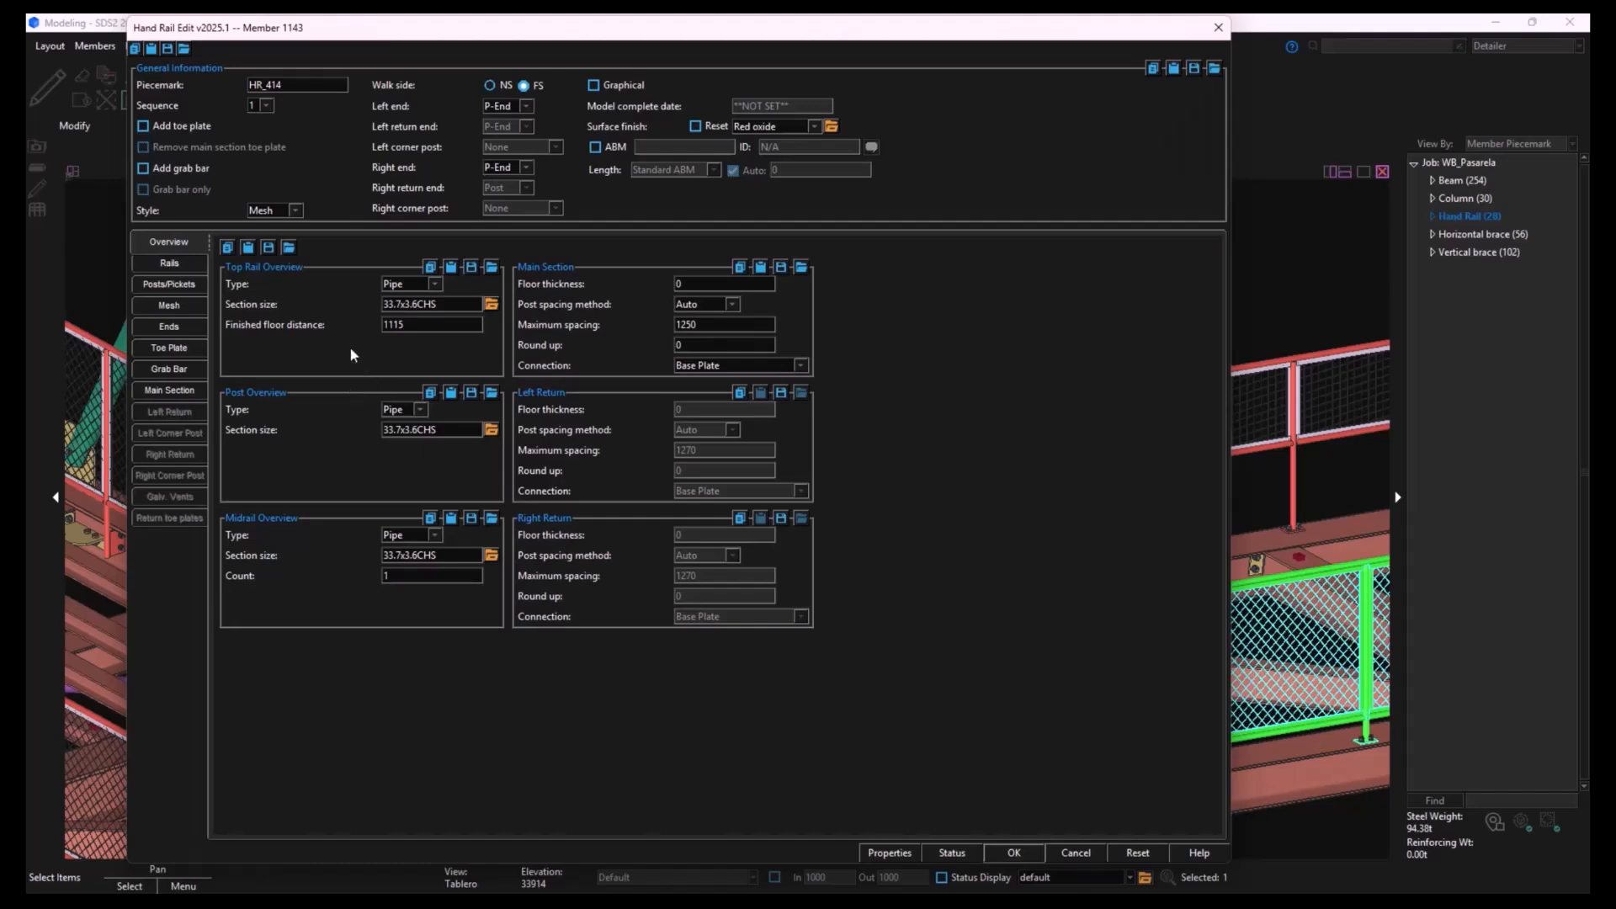
{"action": "left_click", "coordinate": [195, 393]}
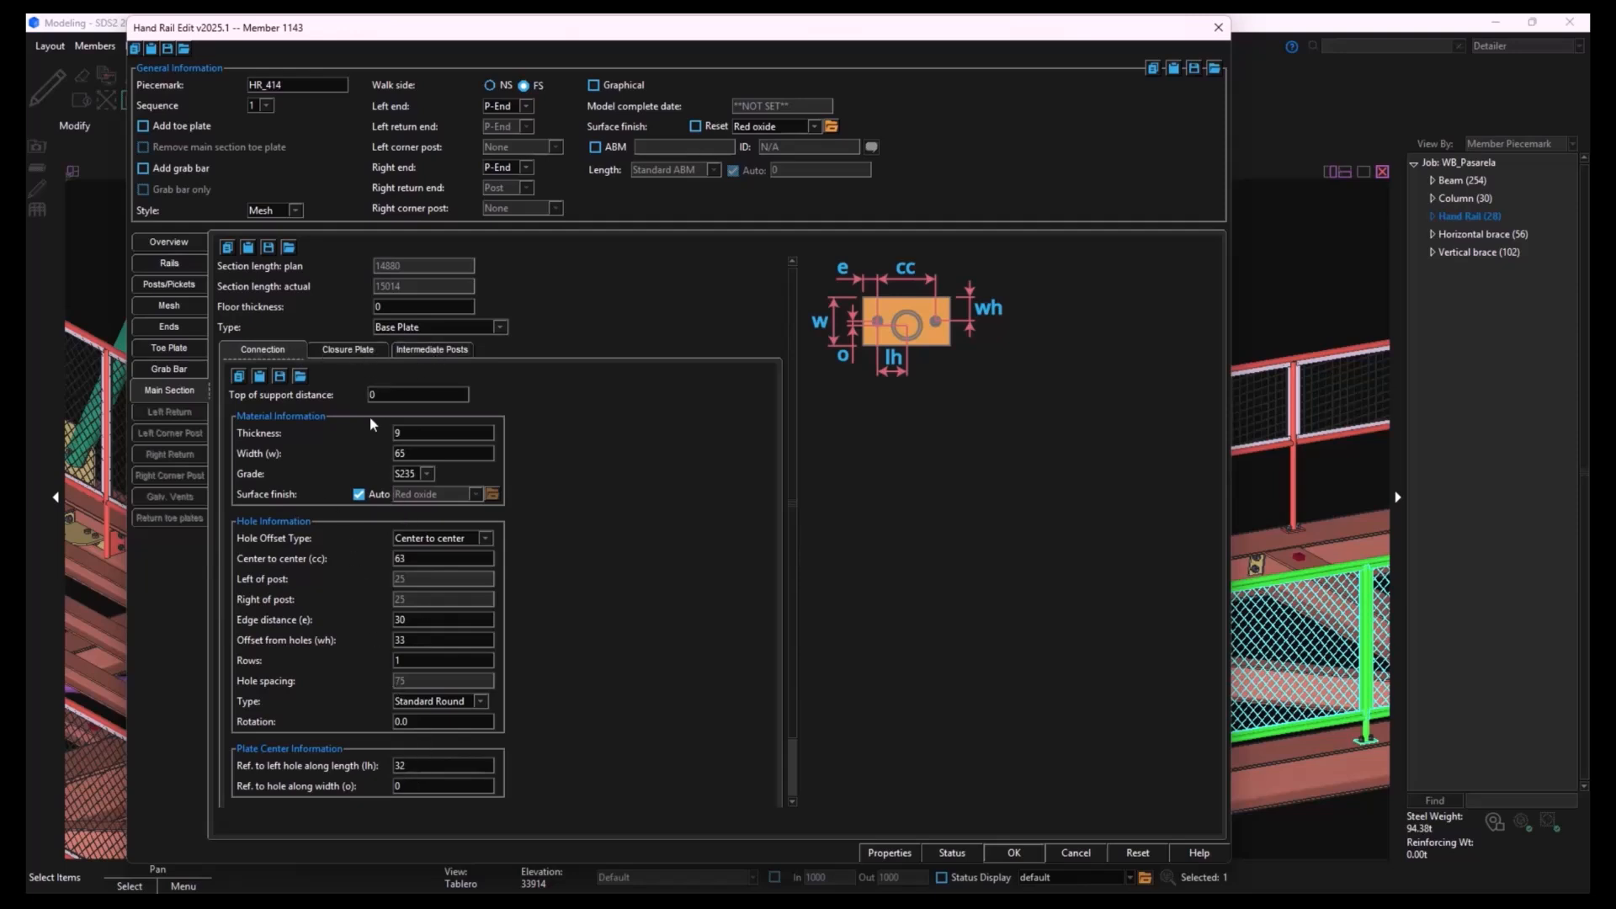
{"action": "left_click", "coordinate": [185, 259]}
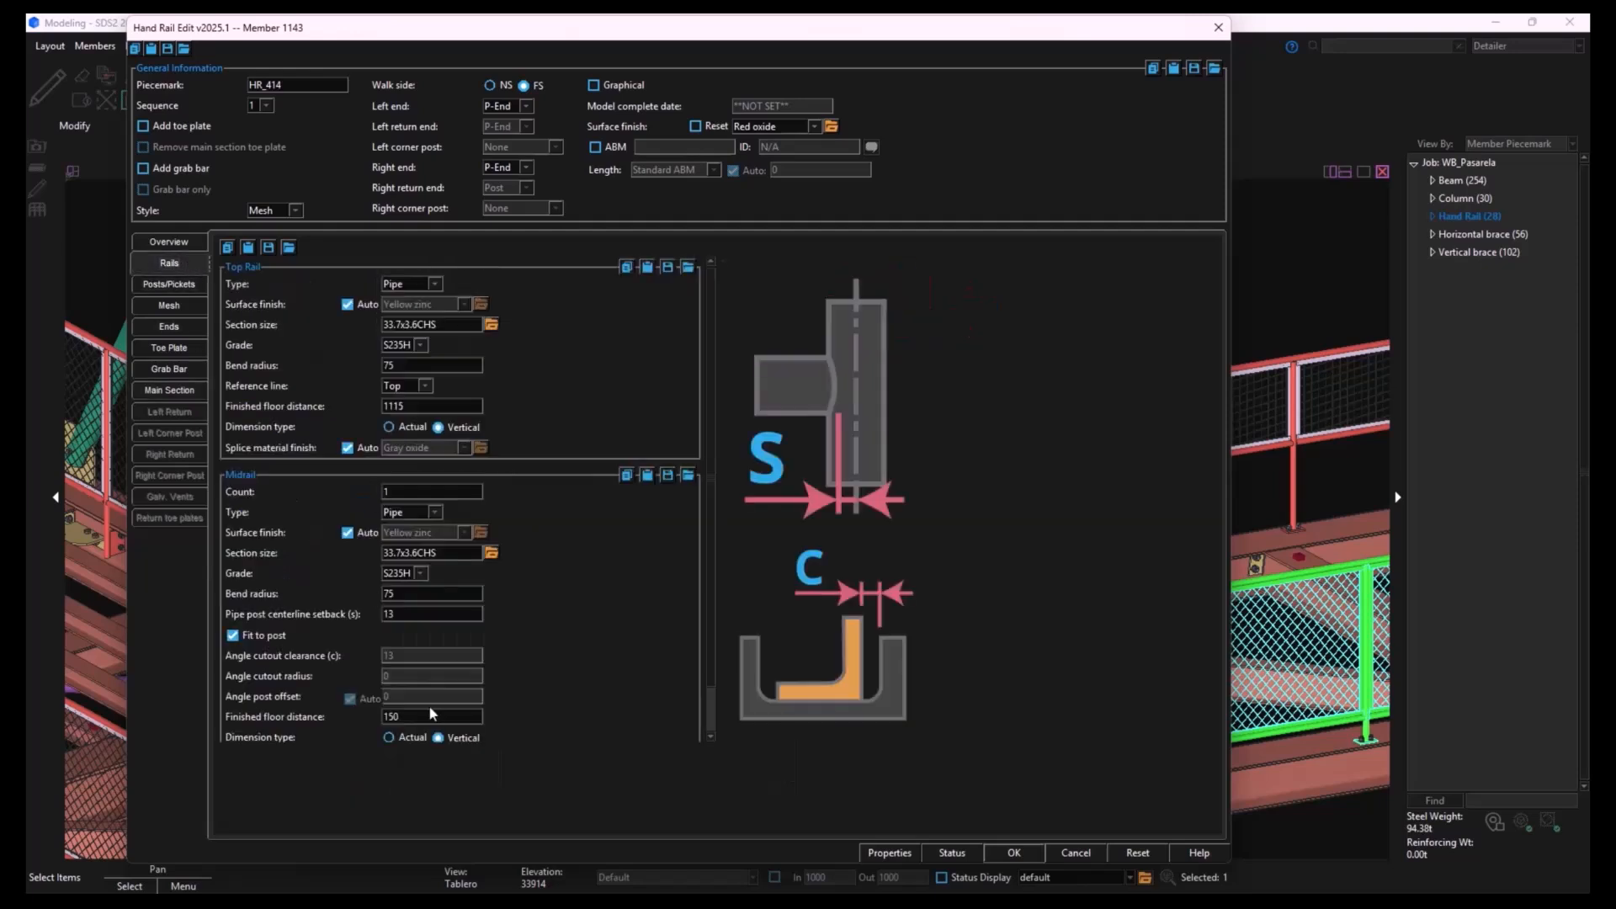
{"action": "left_click", "coordinate": [410, 717]}
{"action": "left_click", "coordinate": [178, 392]}
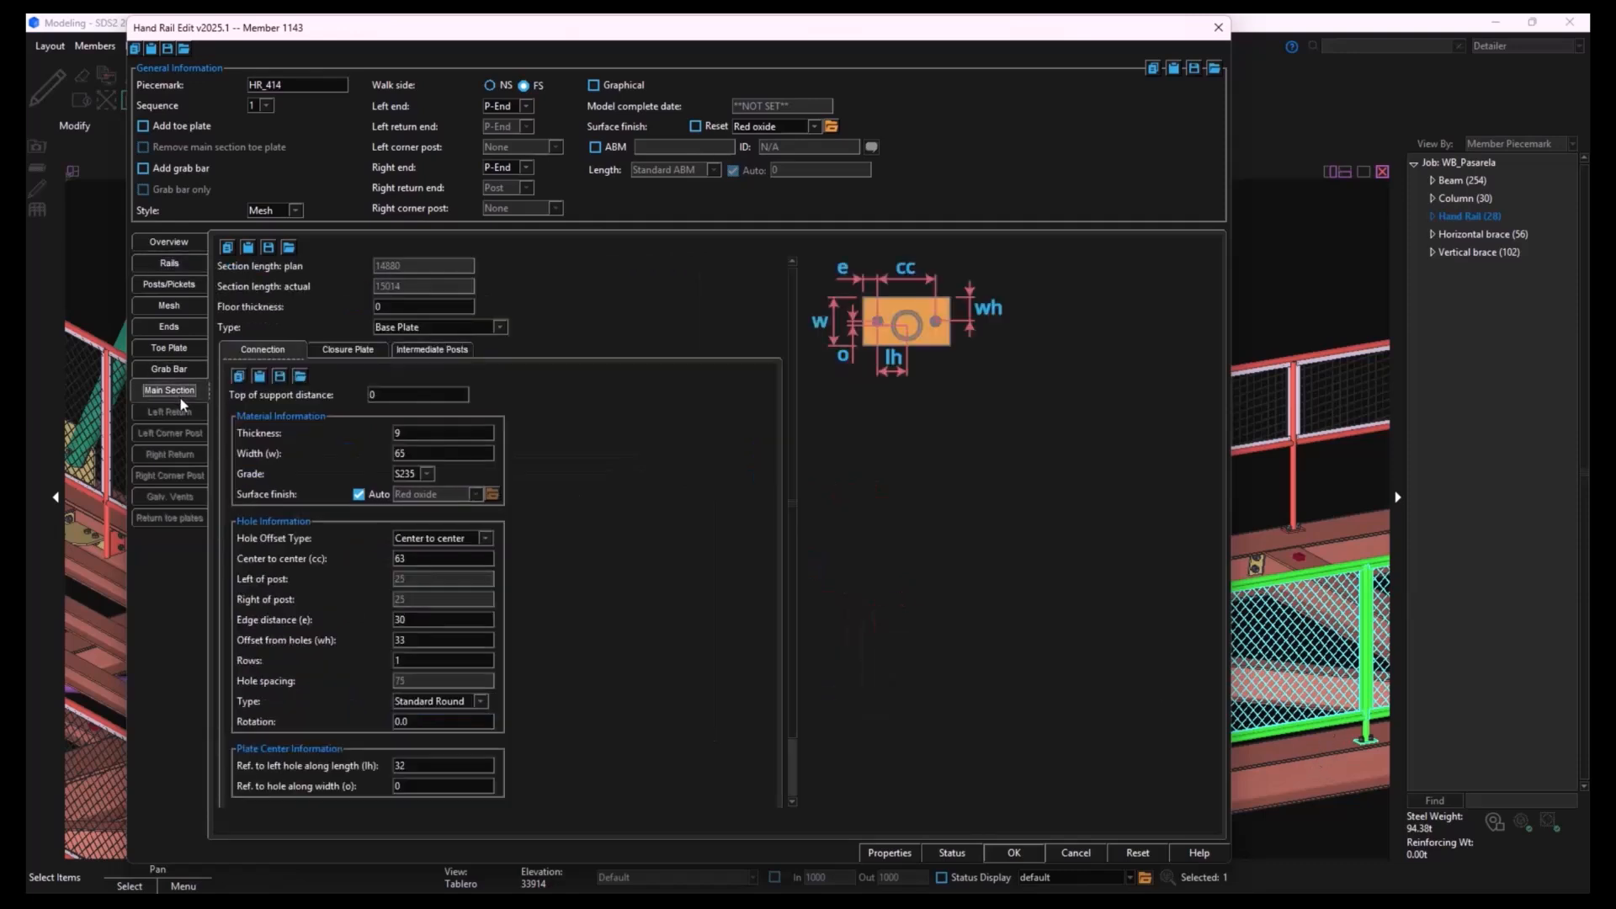
{"action": "left_click", "coordinate": [445, 352]}
{"action": "double_click", "coordinate": [415, 394]}
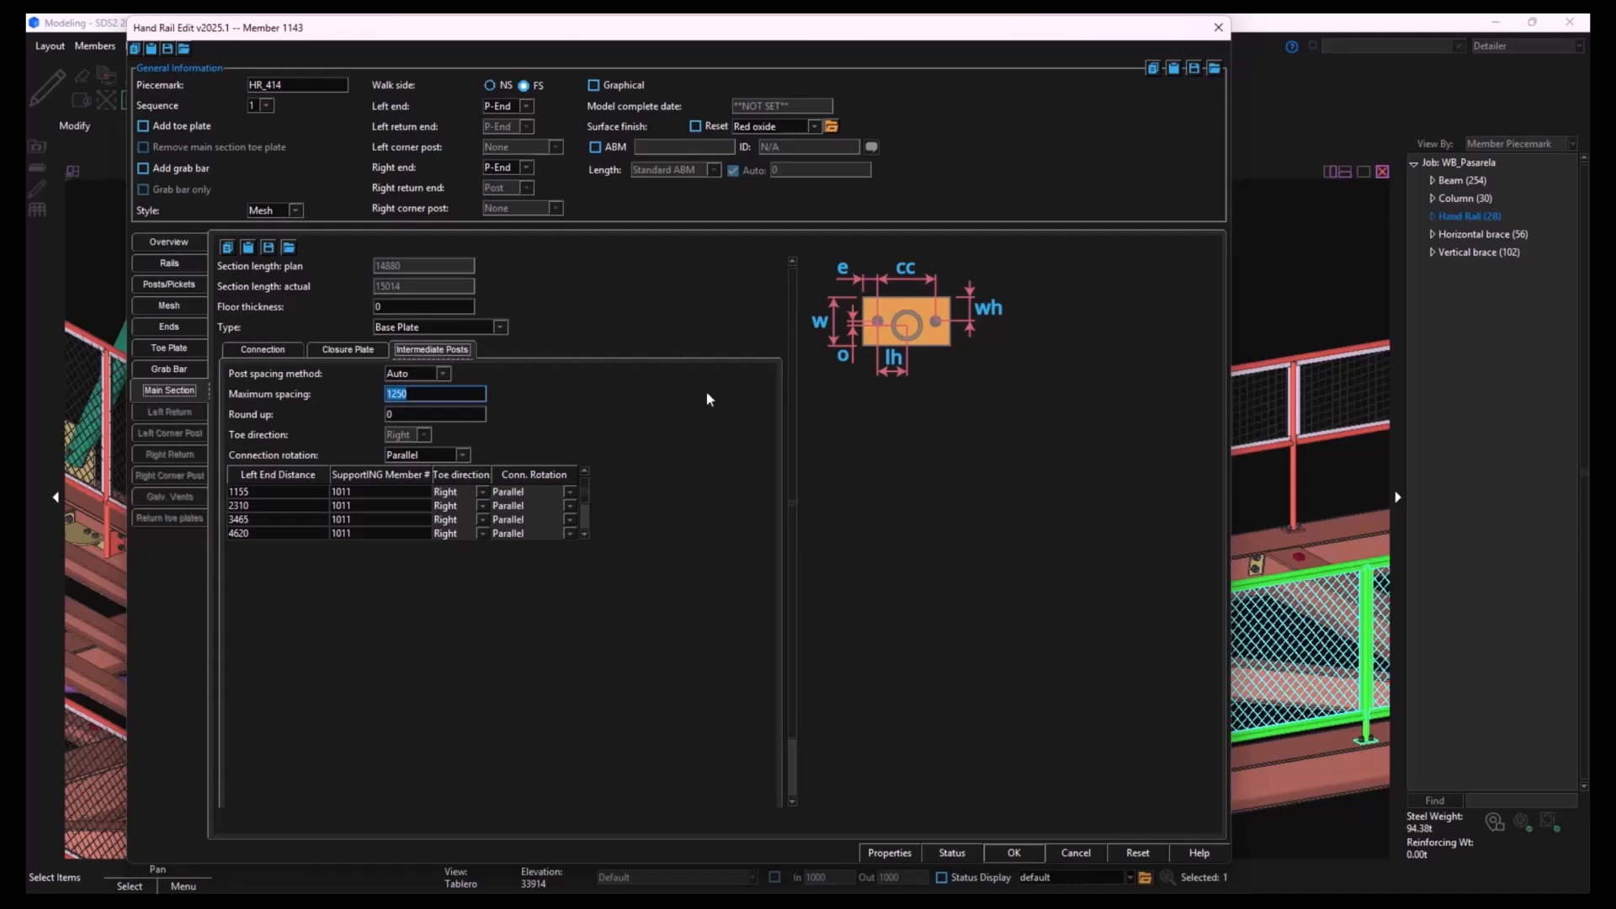
{"action": "left_click", "coordinate": [1074, 856]}
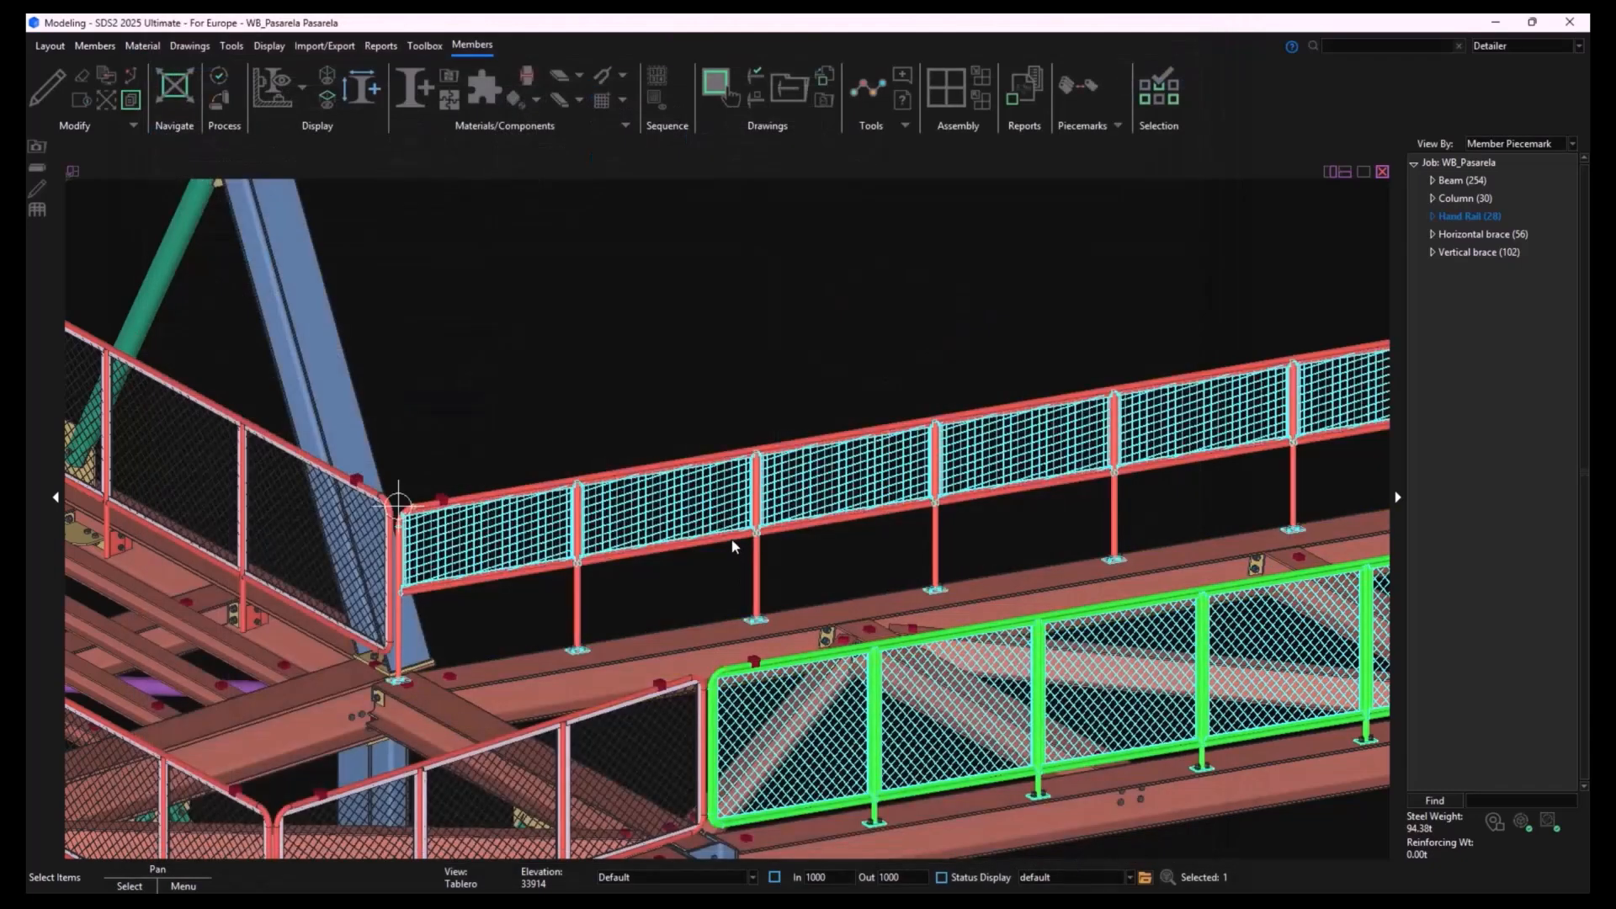
{"action": "key", "text": "Escape"}
- Set both ends of the new ramp handrail to P-End and its maximum intermediate post spacing to 1250
{"action": "double_click", "coordinate": [578, 581]}
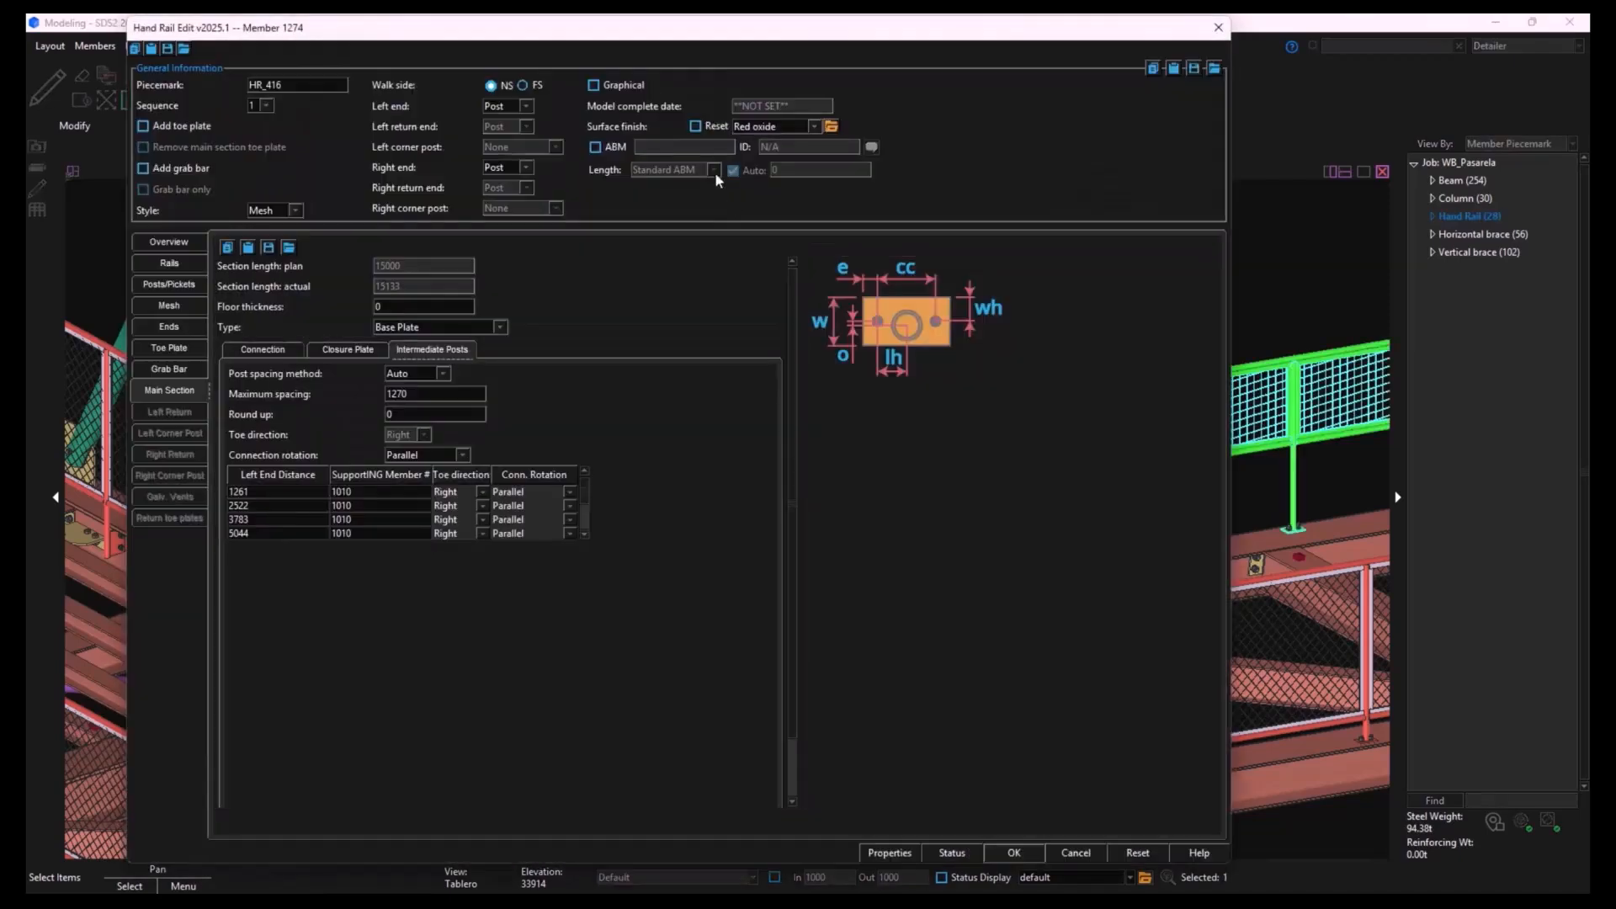
{"action": "left_click", "coordinate": [525, 107]}
{"action": "left_click", "coordinate": [515, 122]}
{"action": "left_click", "coordinate": [525, 167]}
{"action": "left_click", "coordinate": [508, 183]}
{"action": "double_click", "coordinate": [429, 394]}
{"action": "type", "text": "12"}
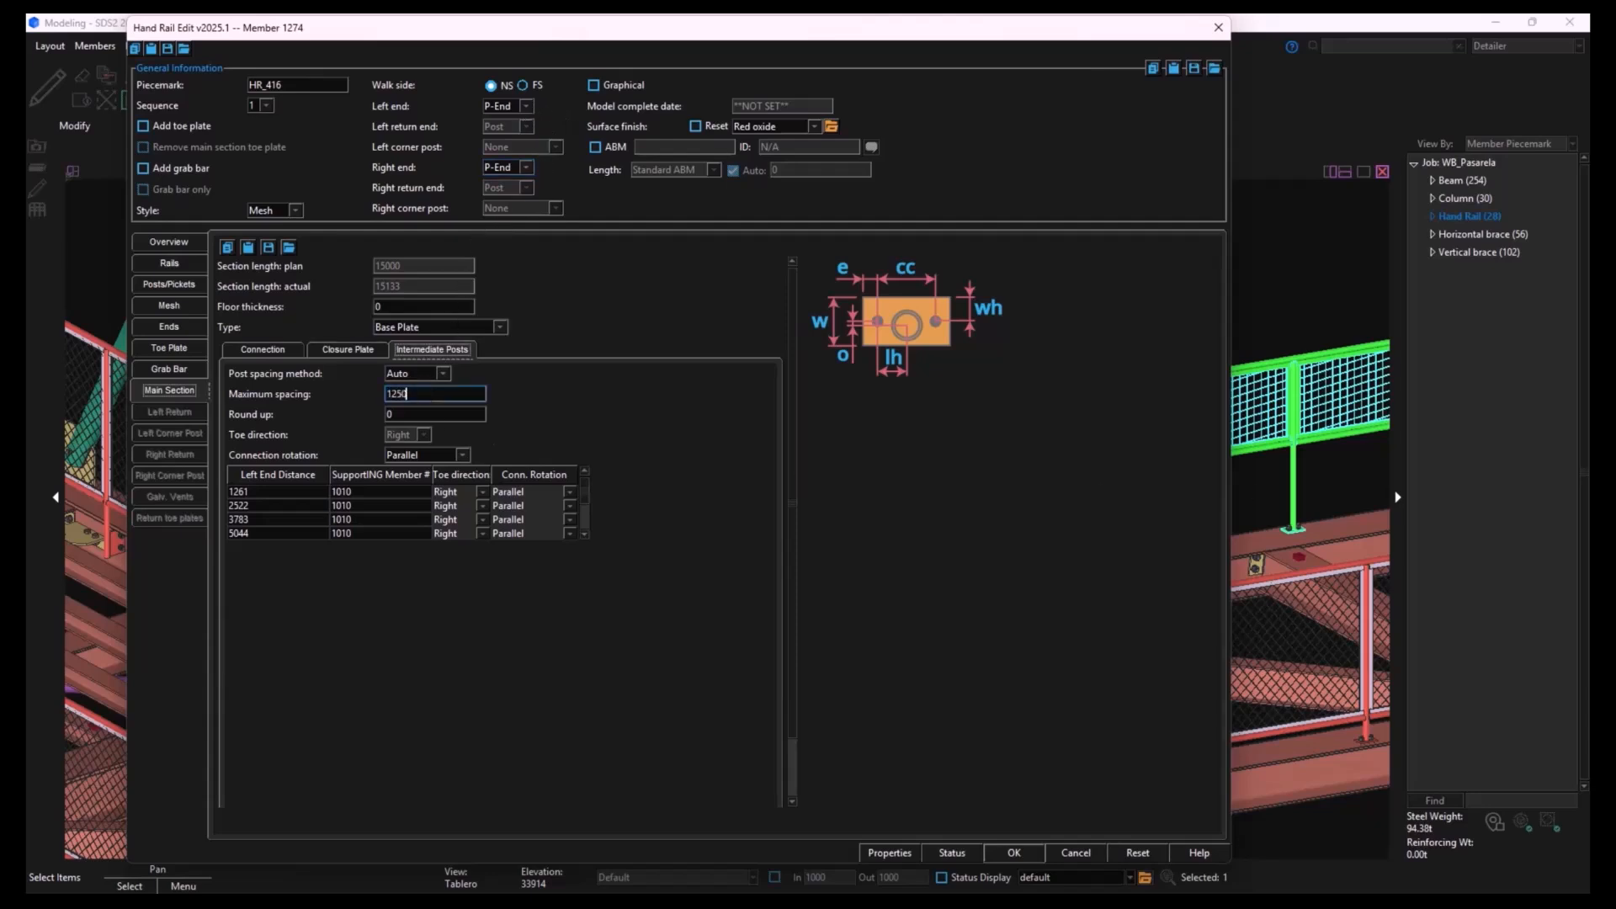
{"action": "key", "text": "Tab"}
{"action": "key", "text": "Return"}
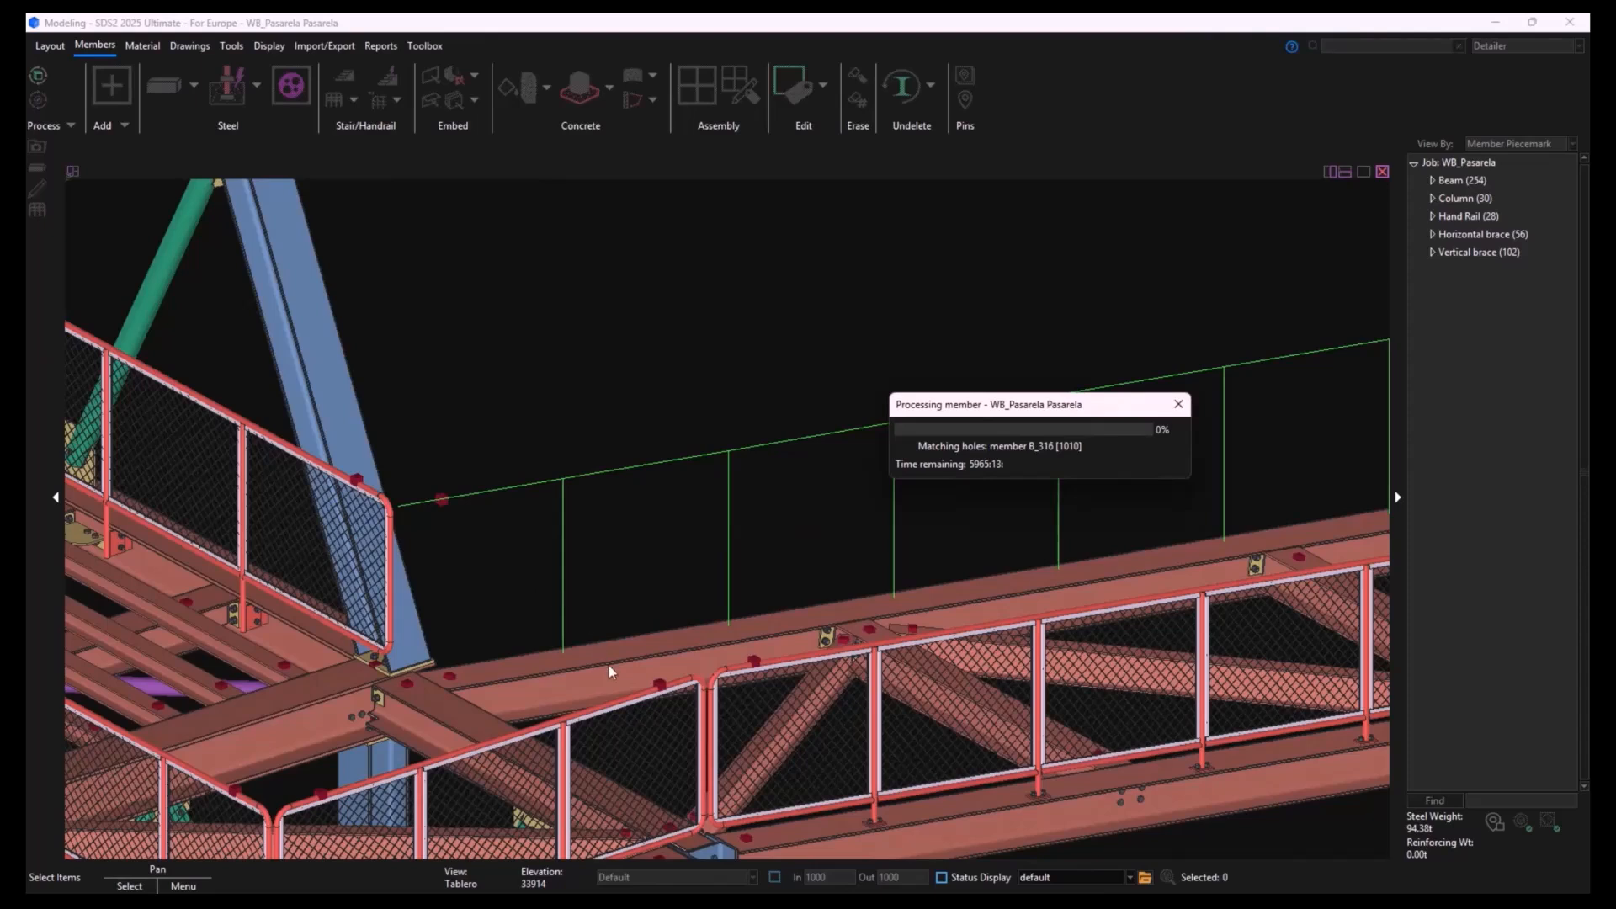
- Set the new ramp handrail's midrail finished floor distance to 150, matching the neighbouring mesh handrail
{"action": "double_click", "coordinate": [565, 574]}
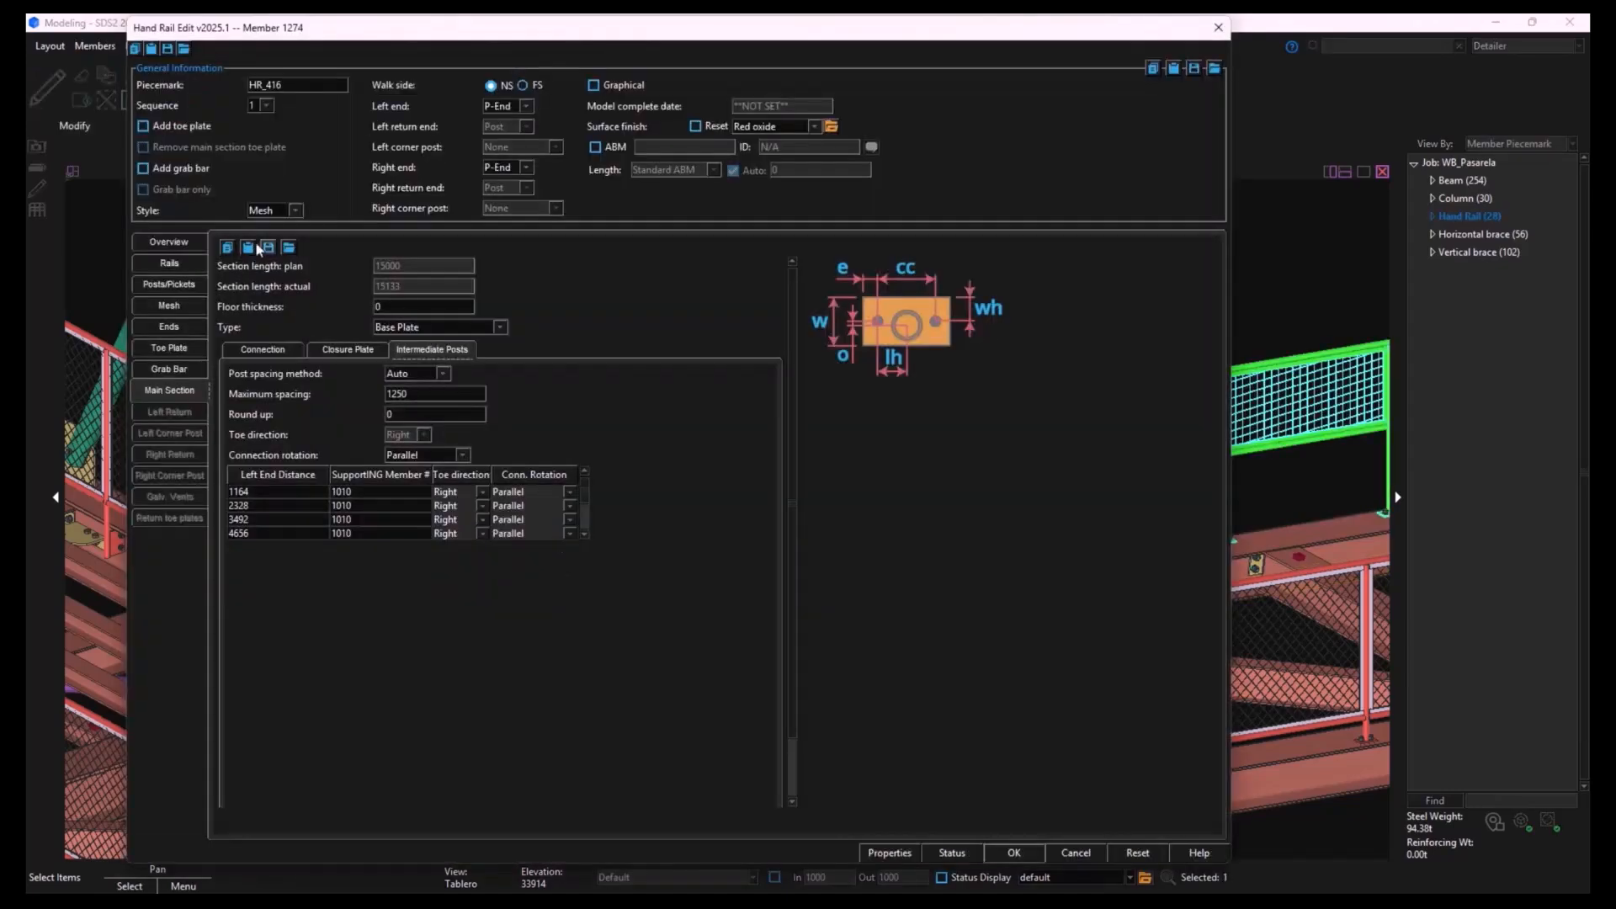
{"action": "left_click", "coordinate": [170, 265]}
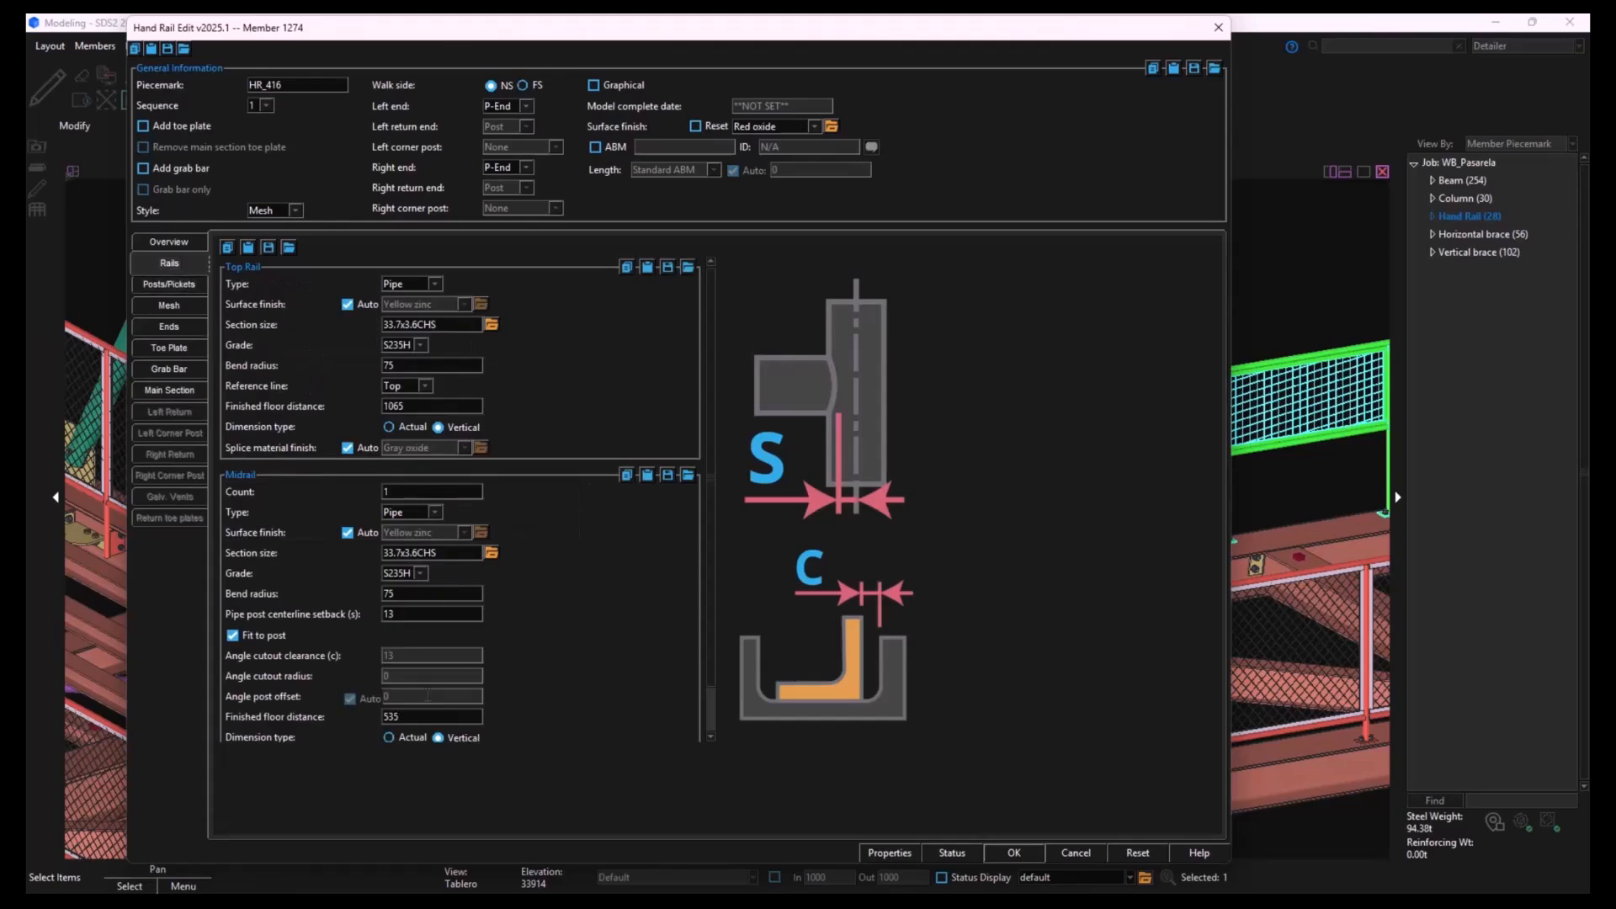
{"action": "double_click", "coordinate": [420, 717]}
{"action": "type", "text": "150"}
{"action": "left_click", "coordinate": [1016, 854]}
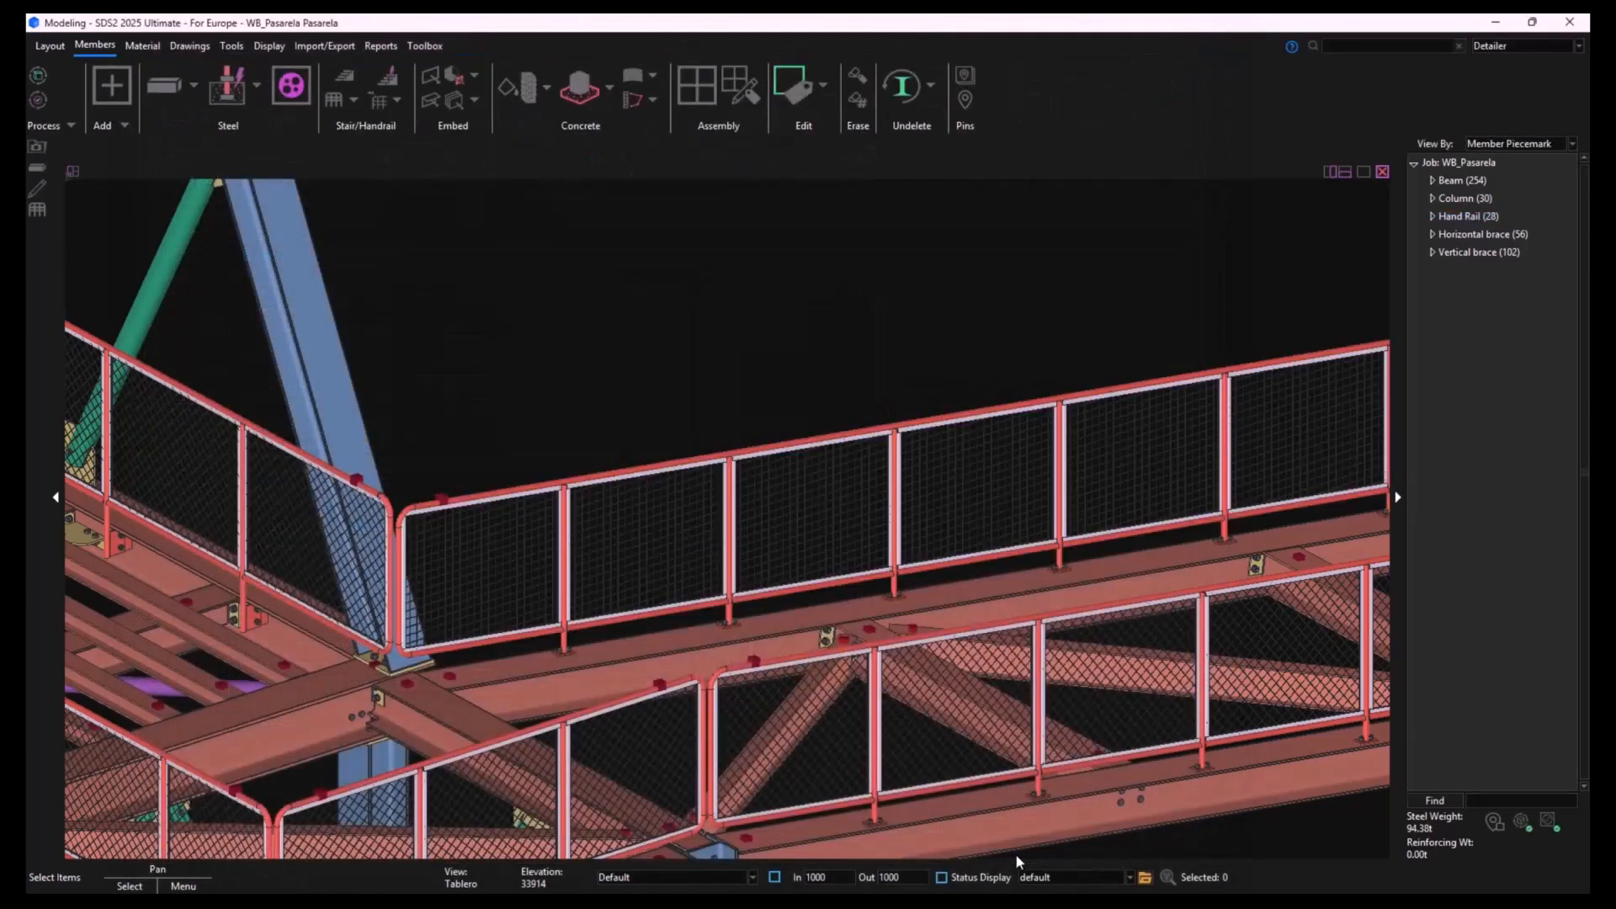
- Examine the mesh handrail along the ramp and its junction with the adjoining platform handrails from several angles
{"action": "middle_click_drag", "start_coordinate": [1013, 791], "coordinate": [894, 713]}
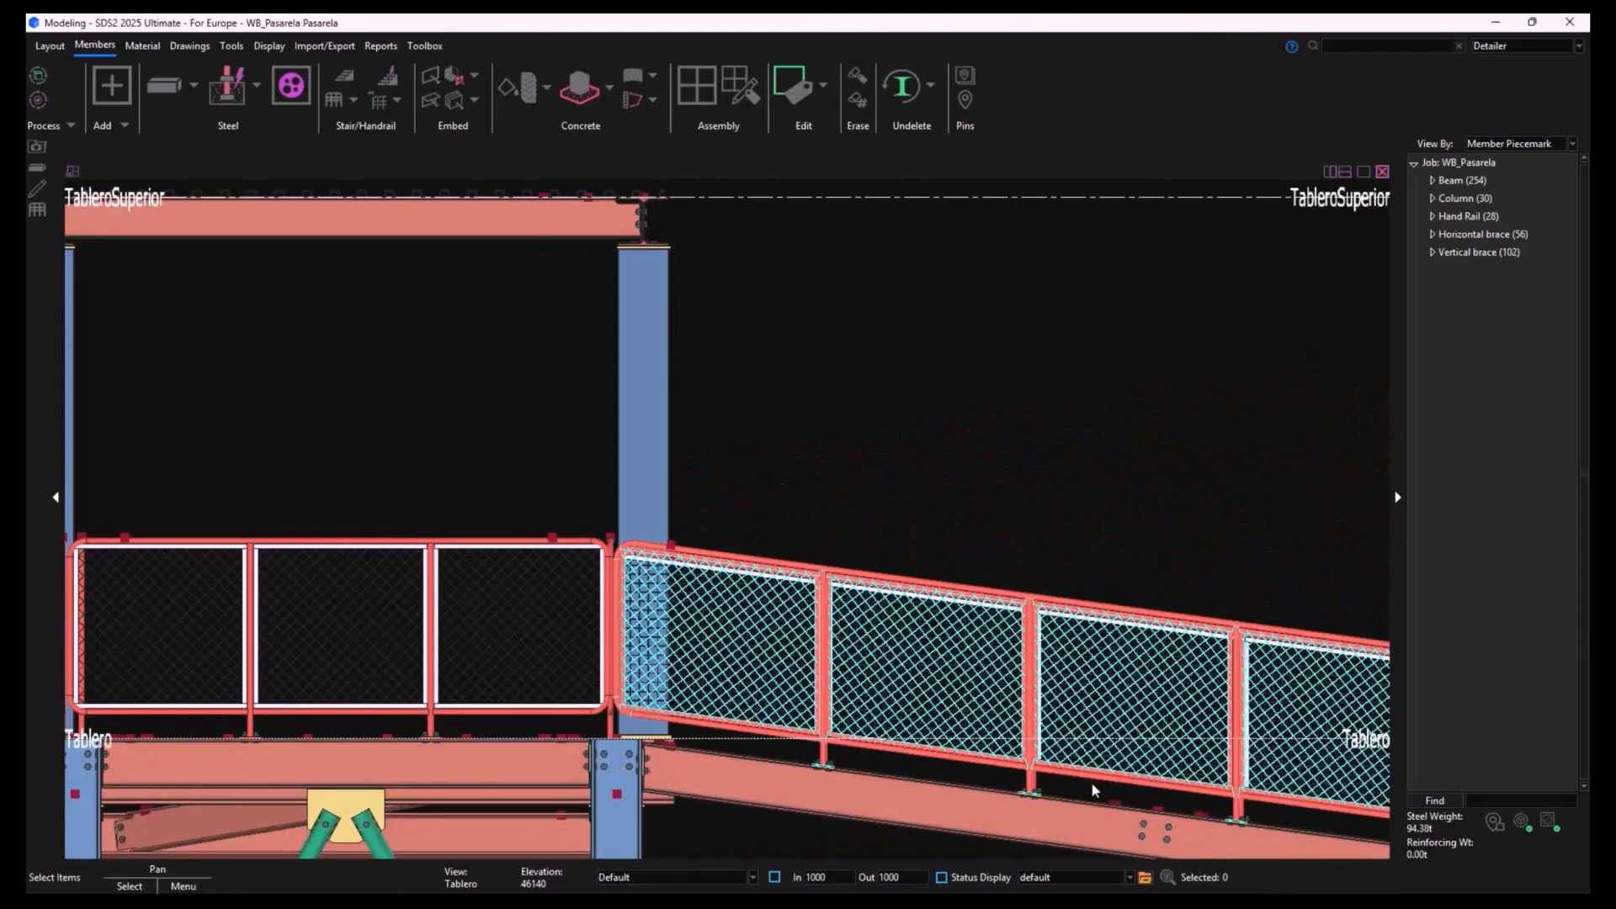
{"action": "scroll", "coordinate": [1091, 781], "scroll_direction": "down", "scroll_amount": 3}
{"action": "middle_click_drag", "start_coordinate": [1091, 781], "coordinate": [850, 754]}
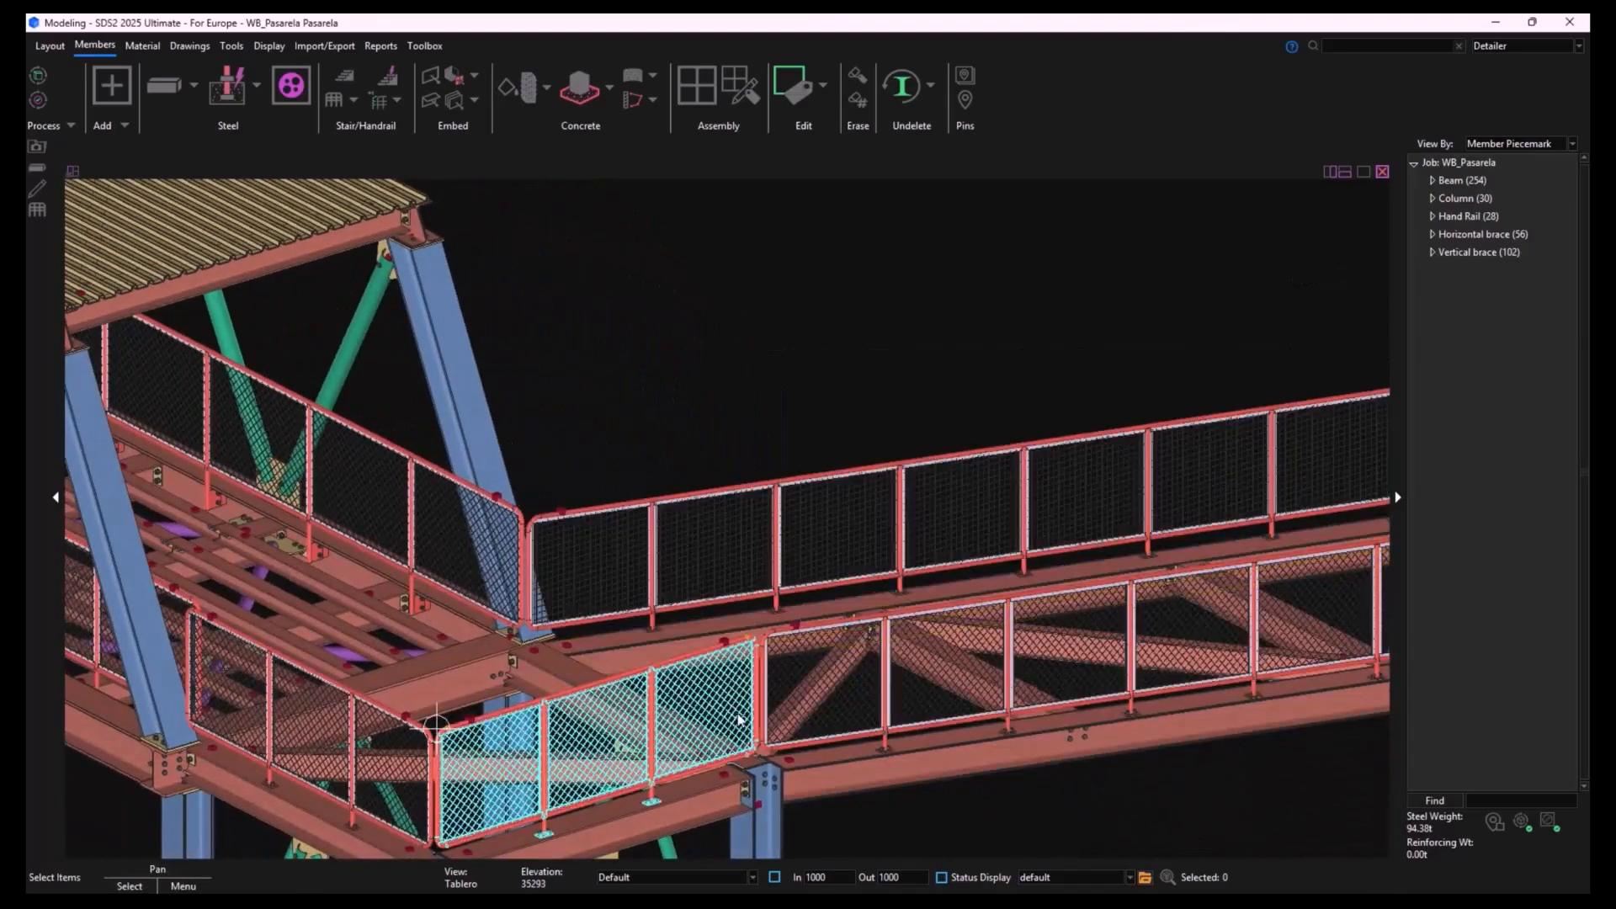
{"action": "scroll", "coordinate": [573, 555], "scroll_direction": "up", "scroll_amount": 3}
{"action": "middle_click_drag", "start_coordinate": [505, 725], "coordinate": [628, 741]}
{"action": "scroll", "coordinate": [628, 741], "scroll_direction": "down", "scroll_amount": 3}
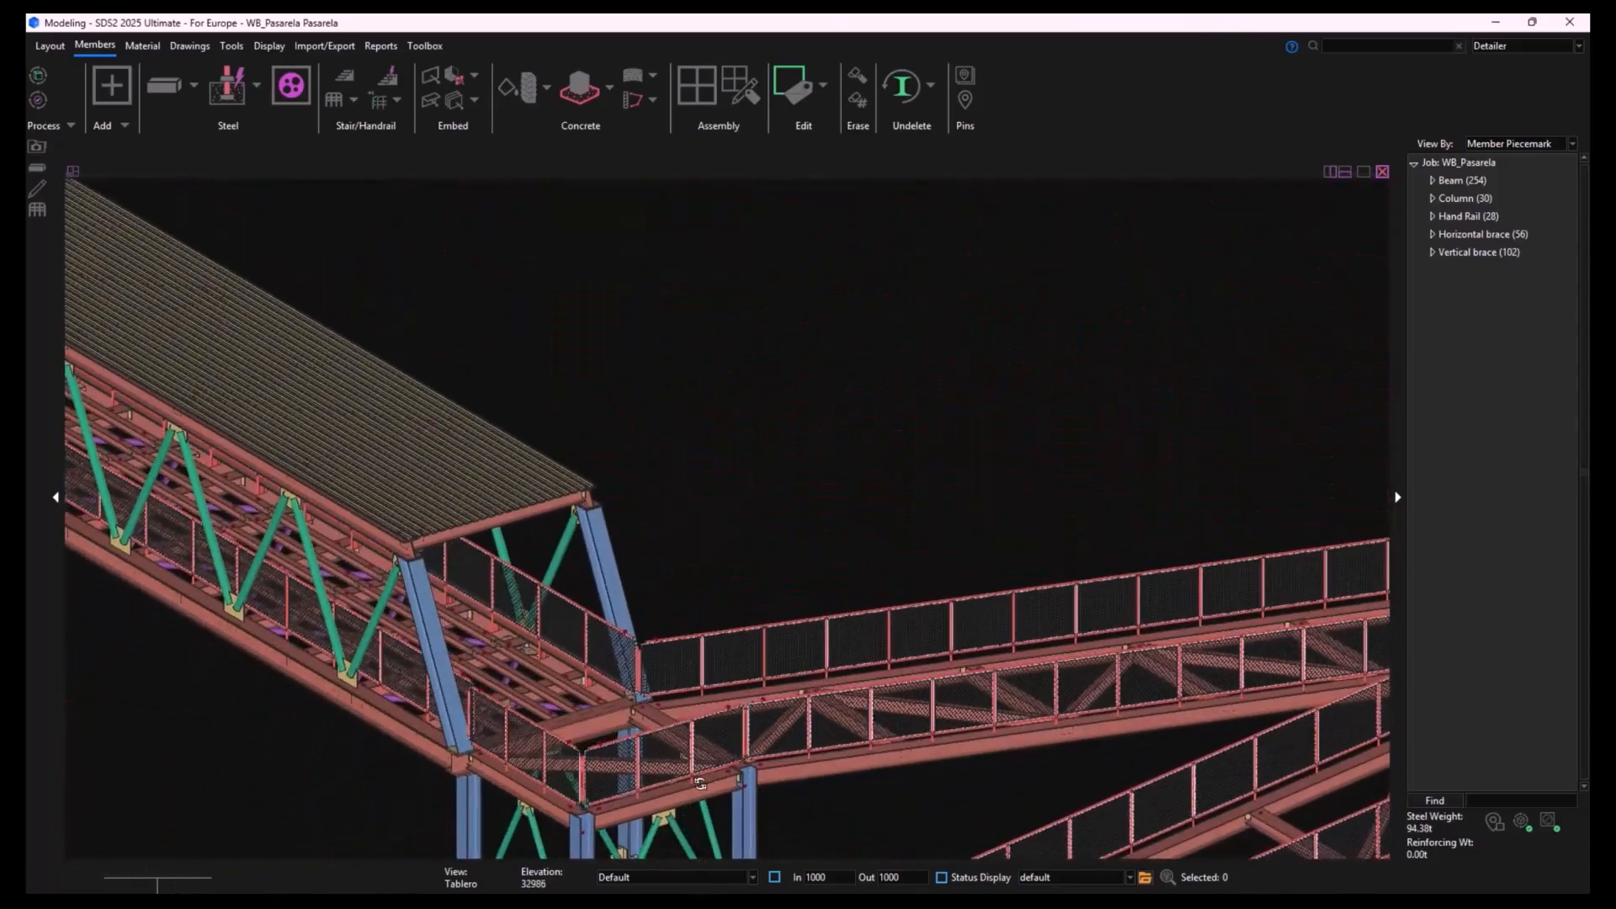
{"action": "scroll", "coordinate": [1380, 643], "scroll_direction": "up", "scroll_amount": 1}
{"action": "middle_click_drag", "start_coordinate": [1116, 642], "coordinate": [861, 577]}
- Inspect the base plates and their holes at the feet of the braced tower columns
{"action": "scroll", "coordinate": [862, 581], "scroll_direction": "up", "scroll_amount": 6}
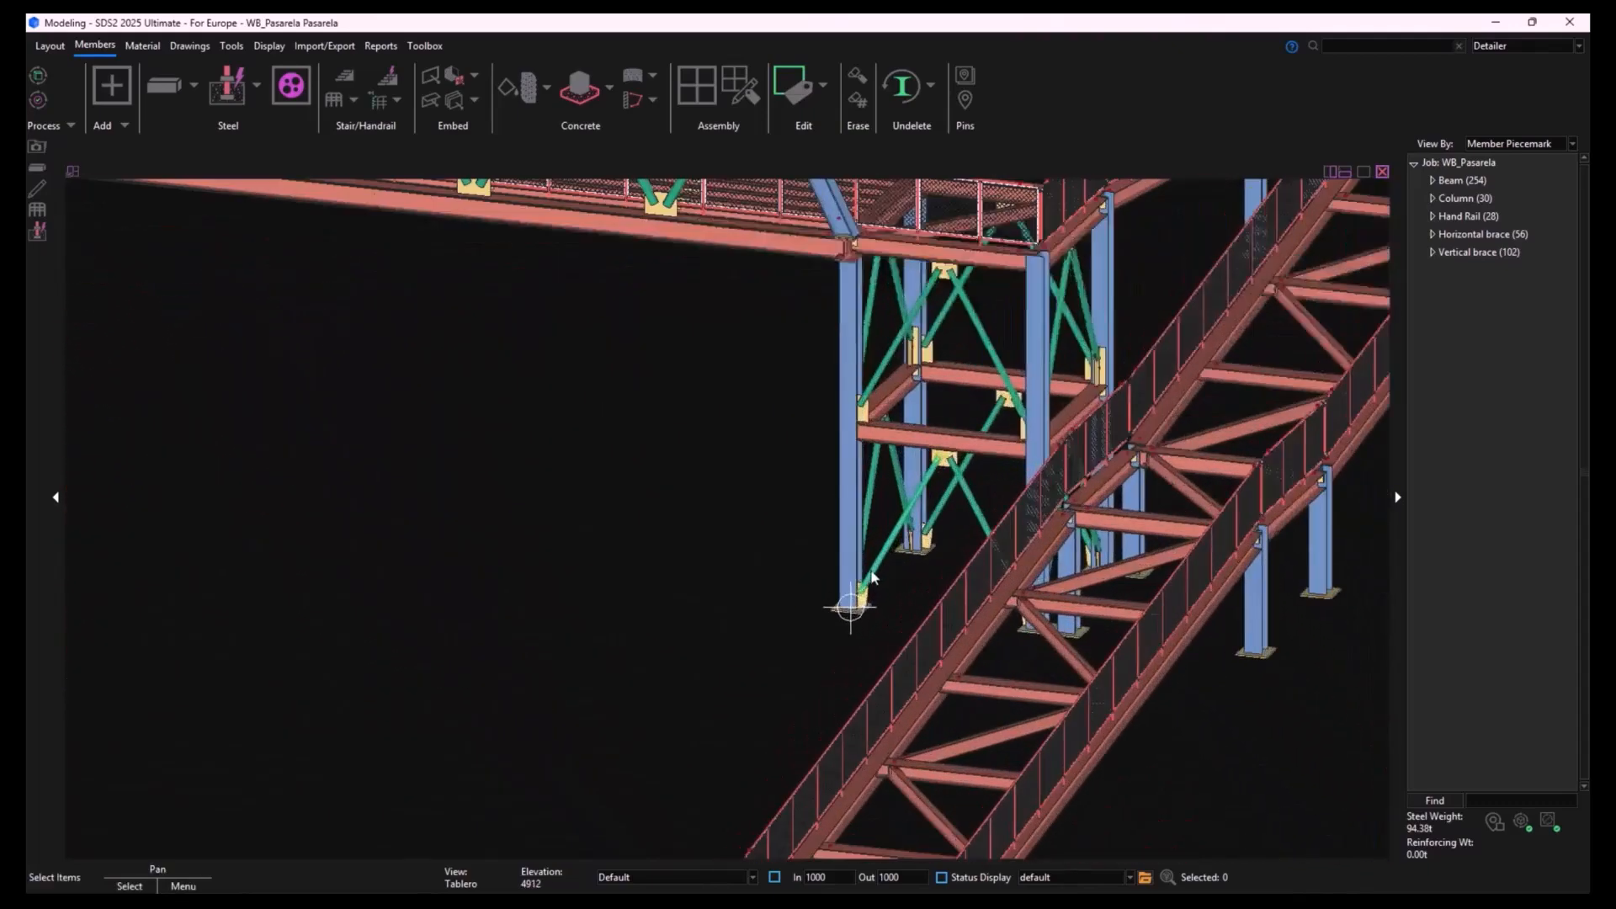
{"action": "scroll", "coordinate": [861, 605], "scroll_direction": "up", "scroll_amount": 4}
{"action": "middle_click_drag", "start_coordinate": [862, 602], "coordinate": [1040, 596]}
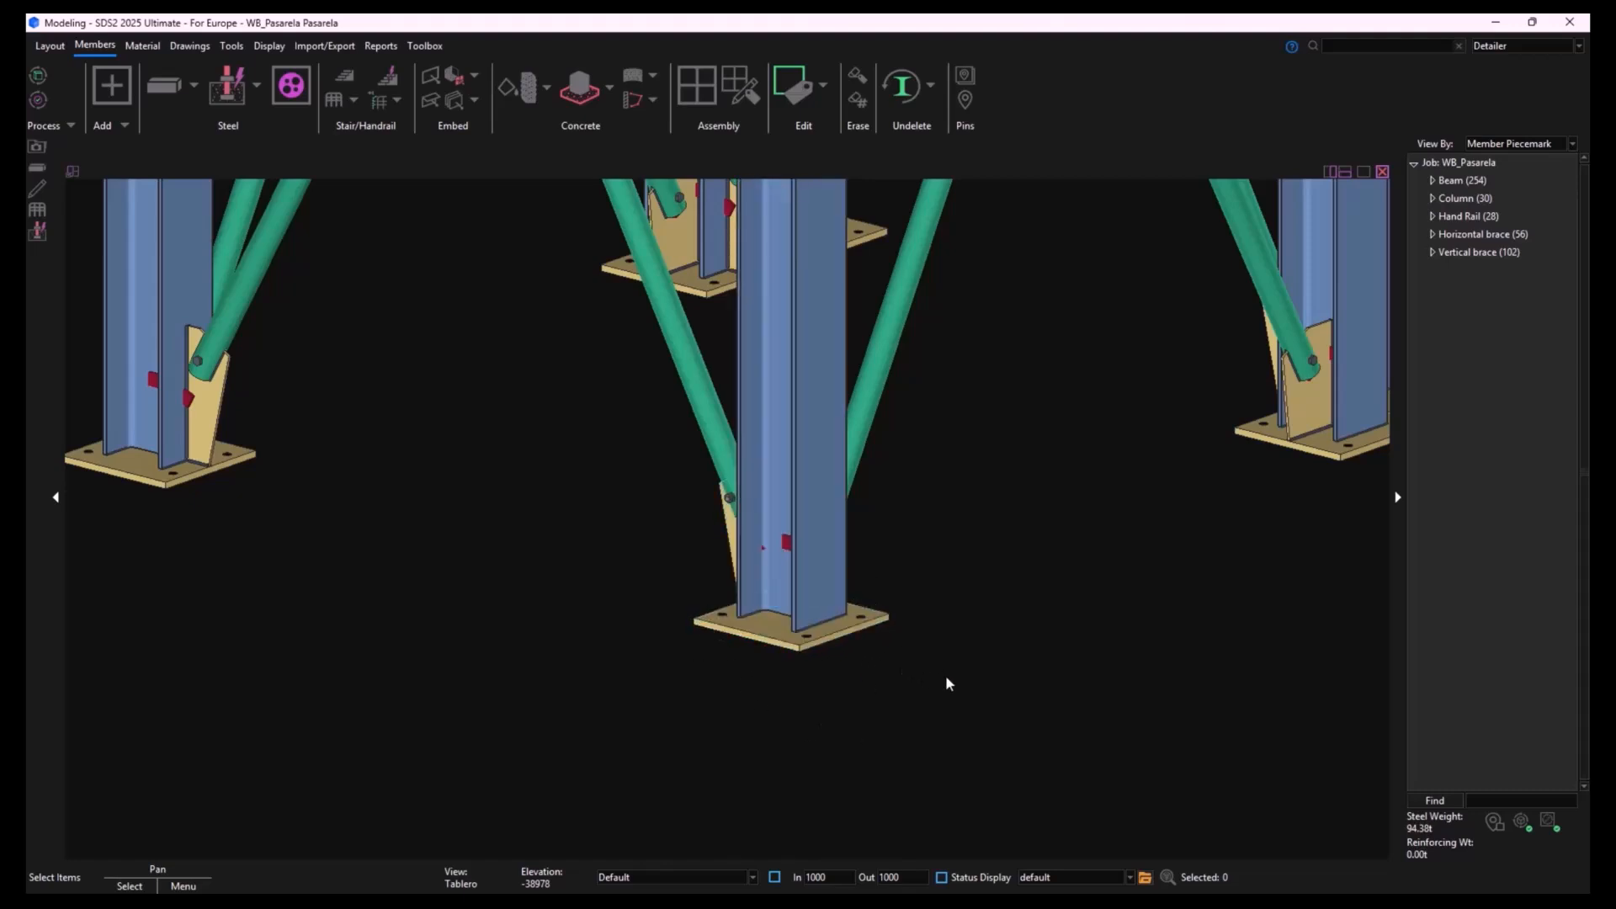
{"action": "scroll", "coordinate": [946, 677], "scroll_direction": "down", "scroll_amount": 5}
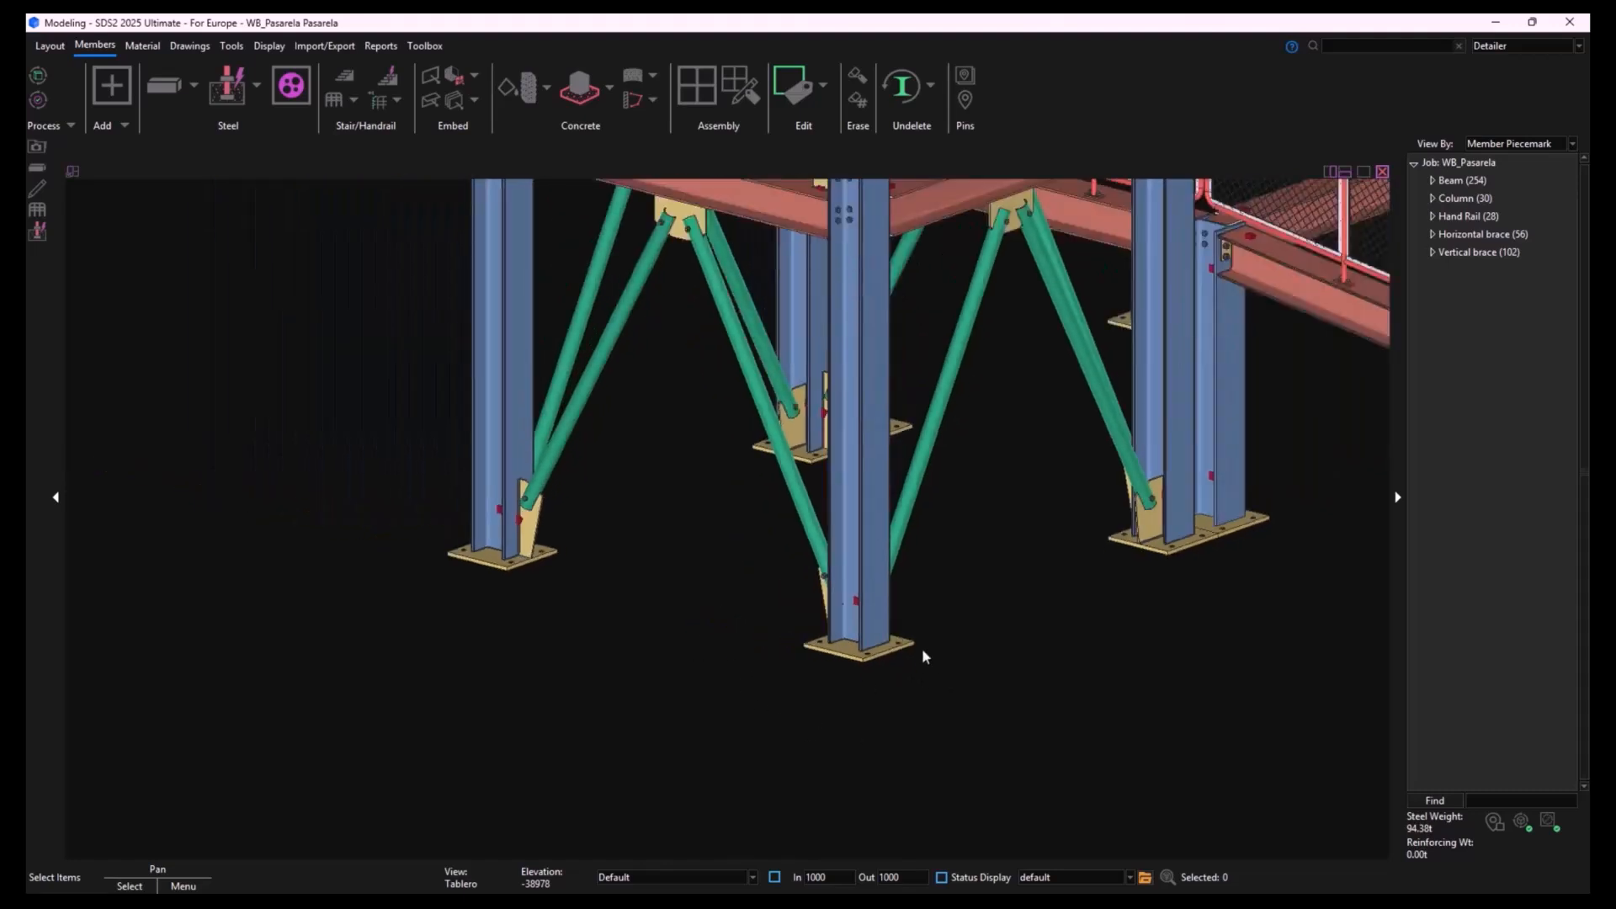
{"action": "scroll", "coordinate": [918, 644], "scroll_direction": "down", "scroll_amount": 6}
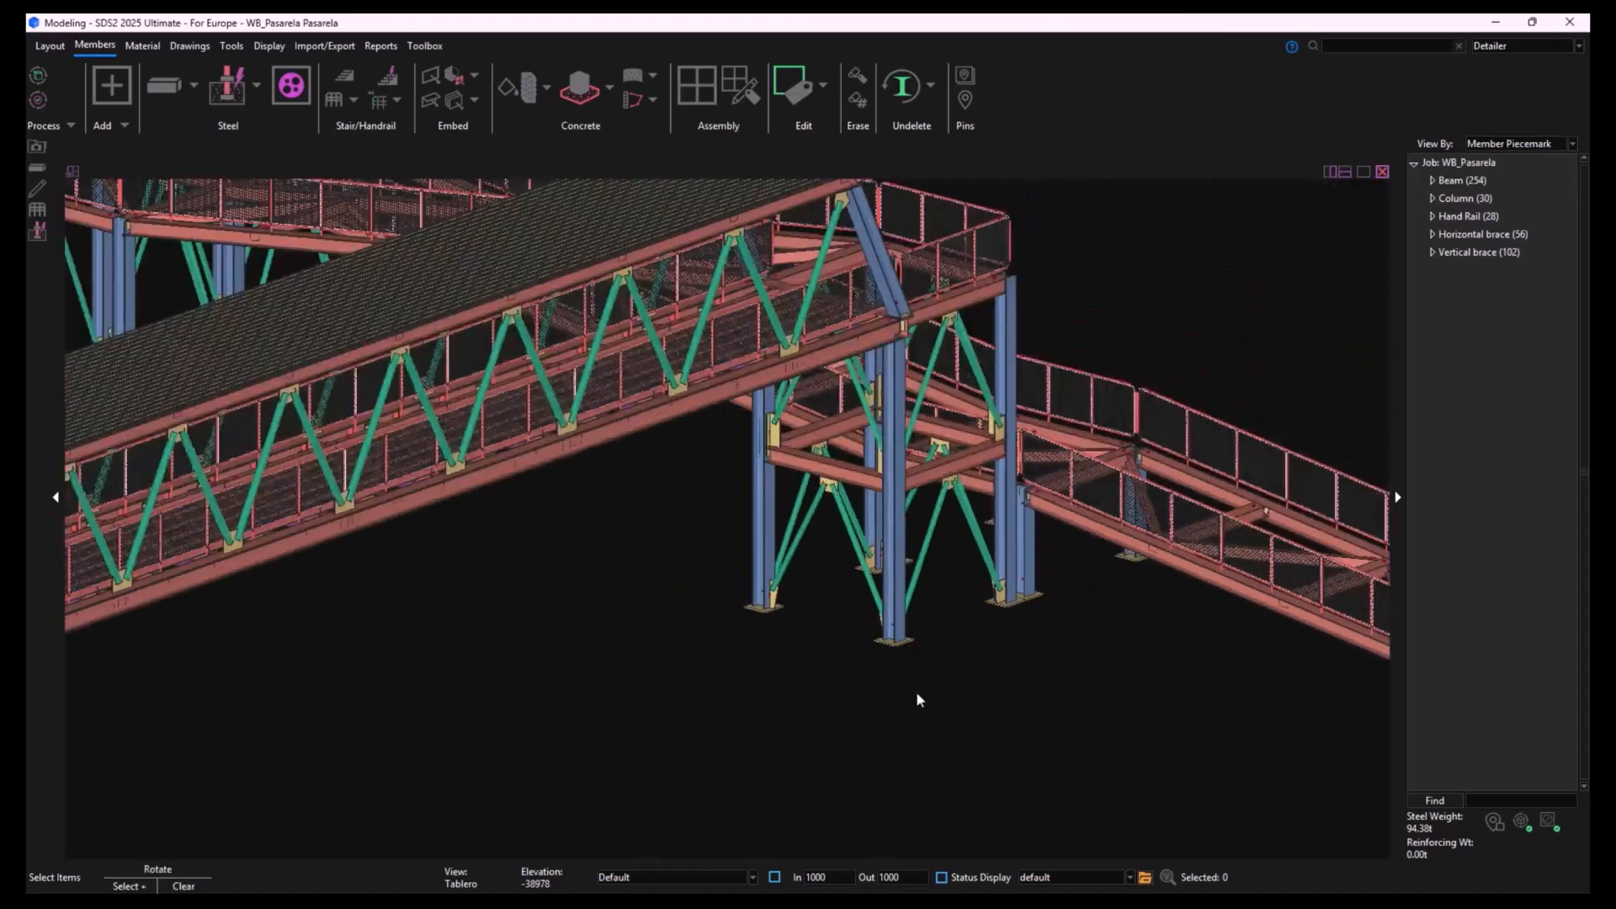
- Start the Anchor Rod Tool with the Member selection method and select the four tall columns of the braced tower
{"action": "middle_click_drag", "start_coordinate": [915, 697], "coordinate": [852, 700], "text": "shift"}
{"action": "scroll", "coordinate": [1123, 674], "scroll_direction": "down", "scroll_amount": 4}
{"action": "middle_click_drag", "start_coordinate": [1123, 674], "coordinate": [884, 702]}
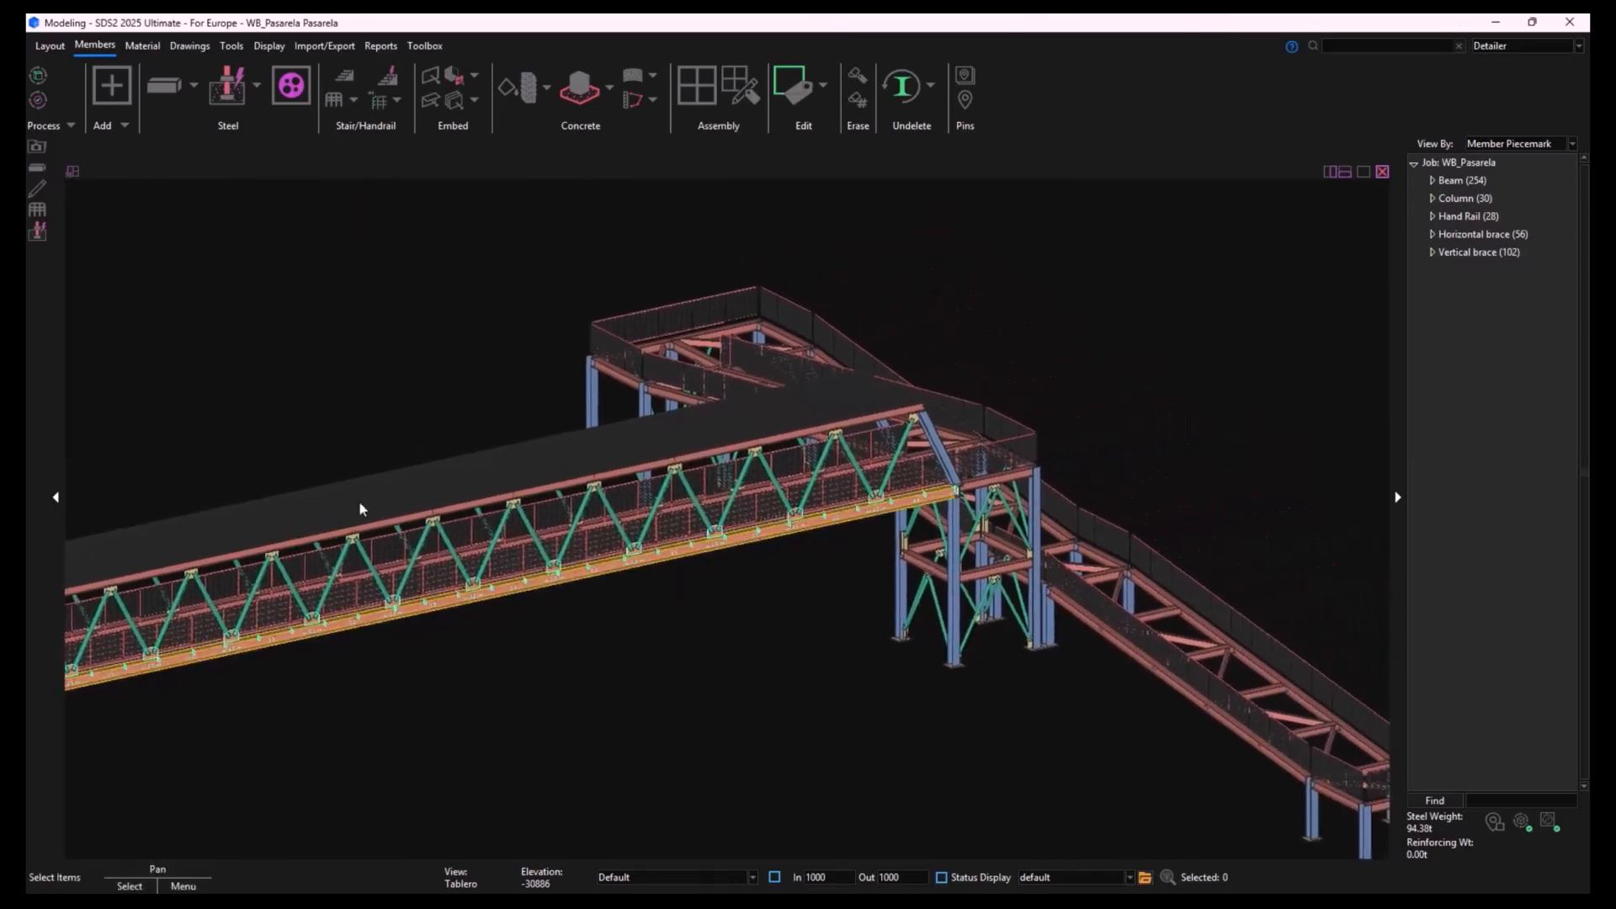
{"action": "left_click", "coordinate": [231, 84]}
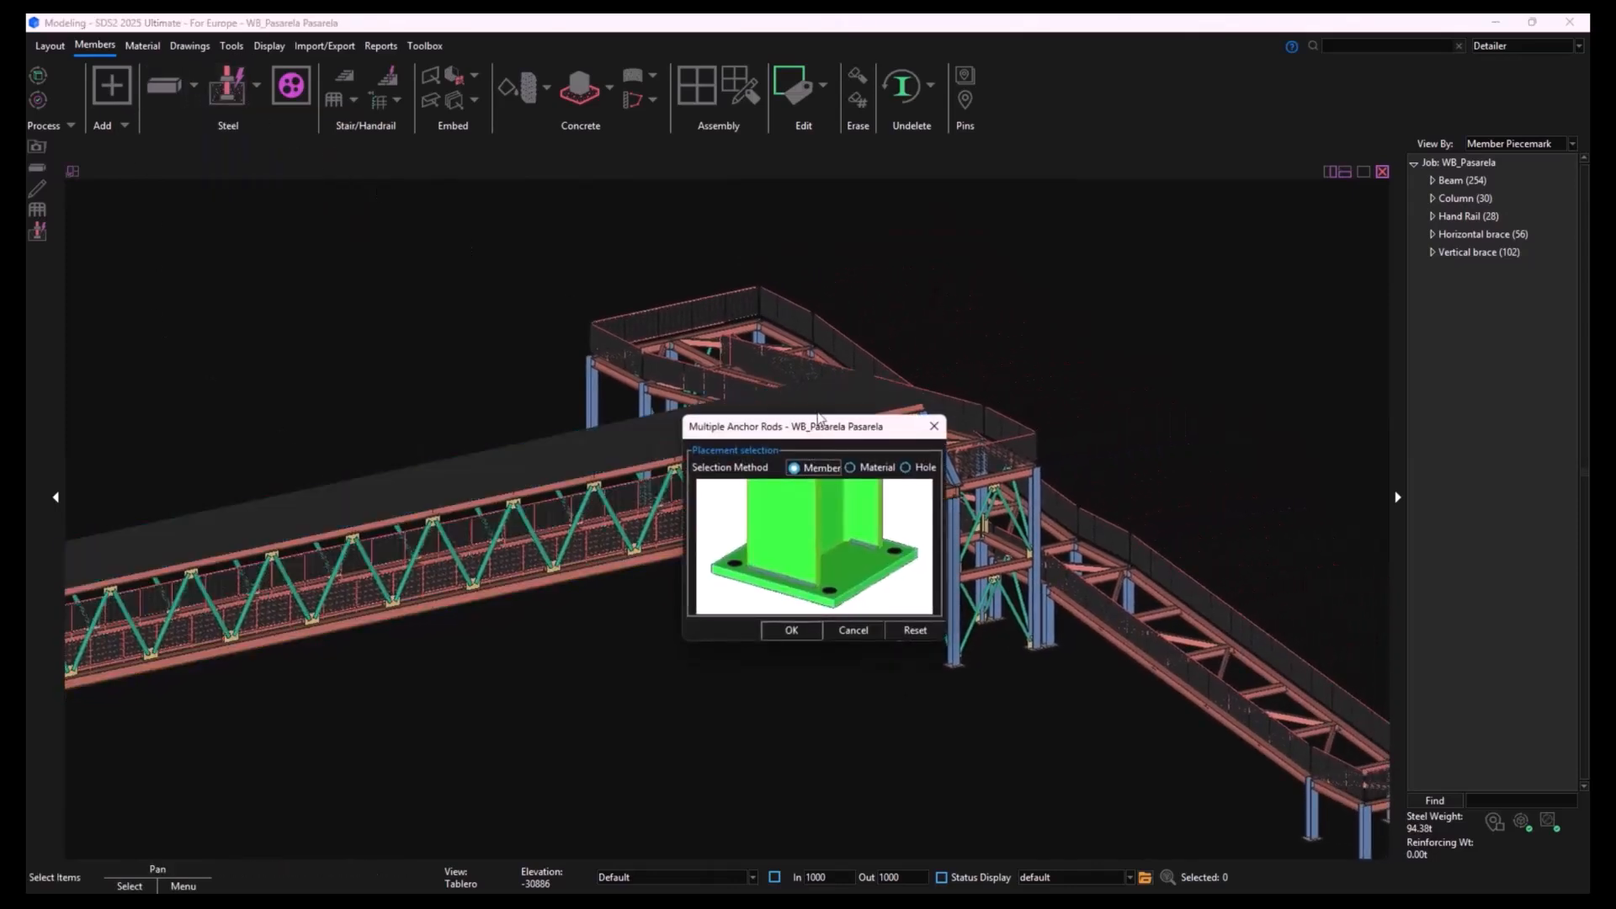
{"action": "left_click", "coordinate": [804, 633]}
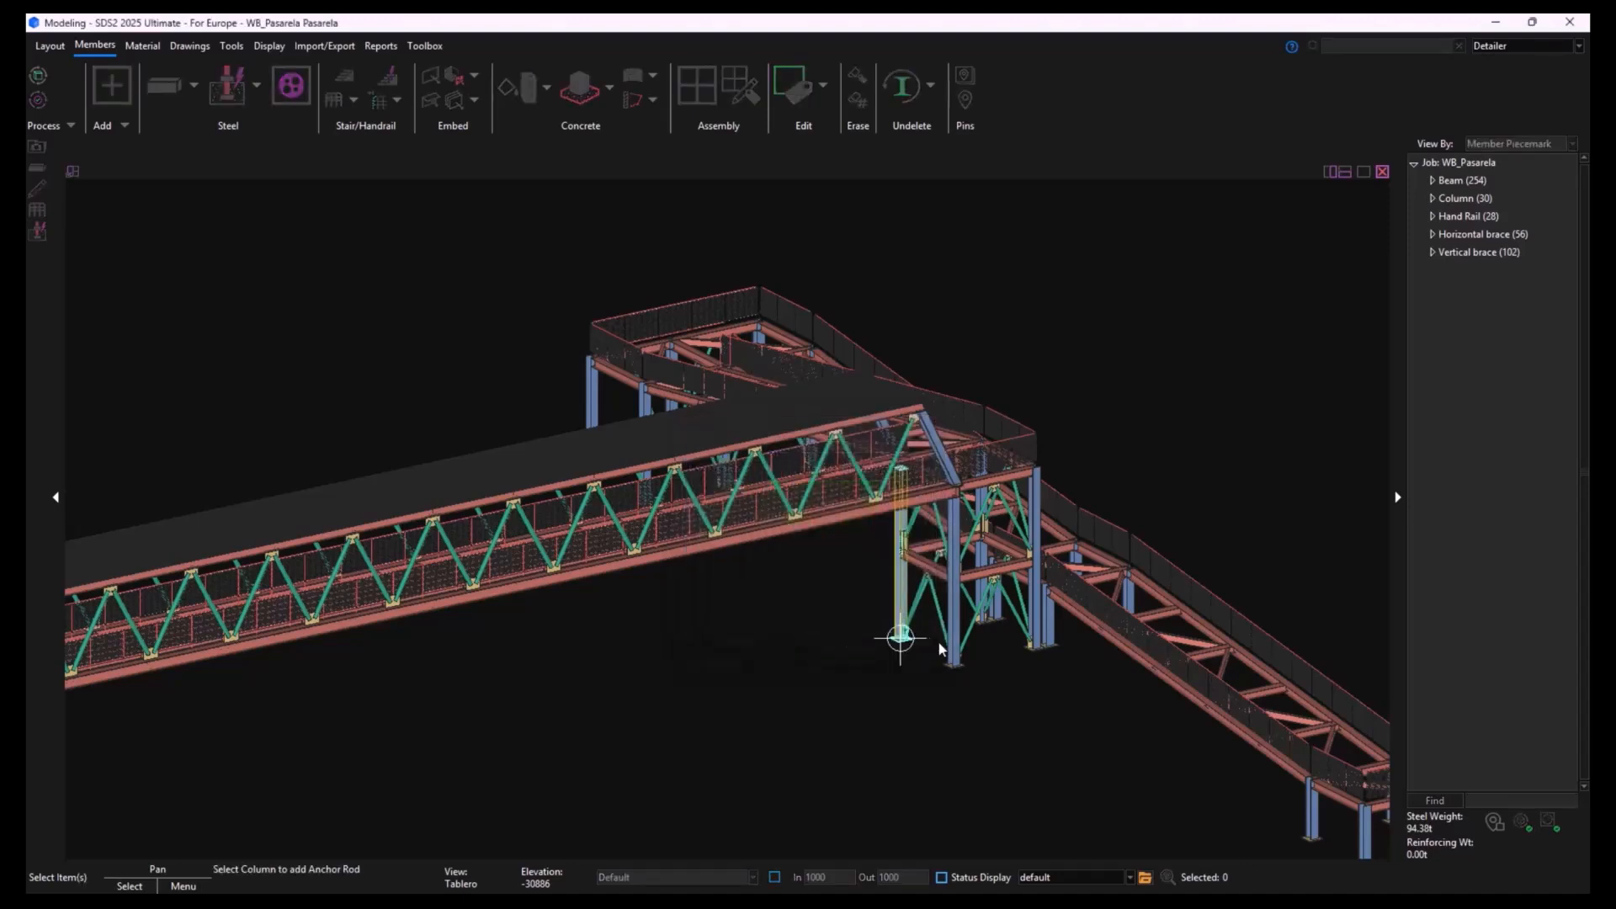
{"action": "left_click", "coordinate": [957, 537]}
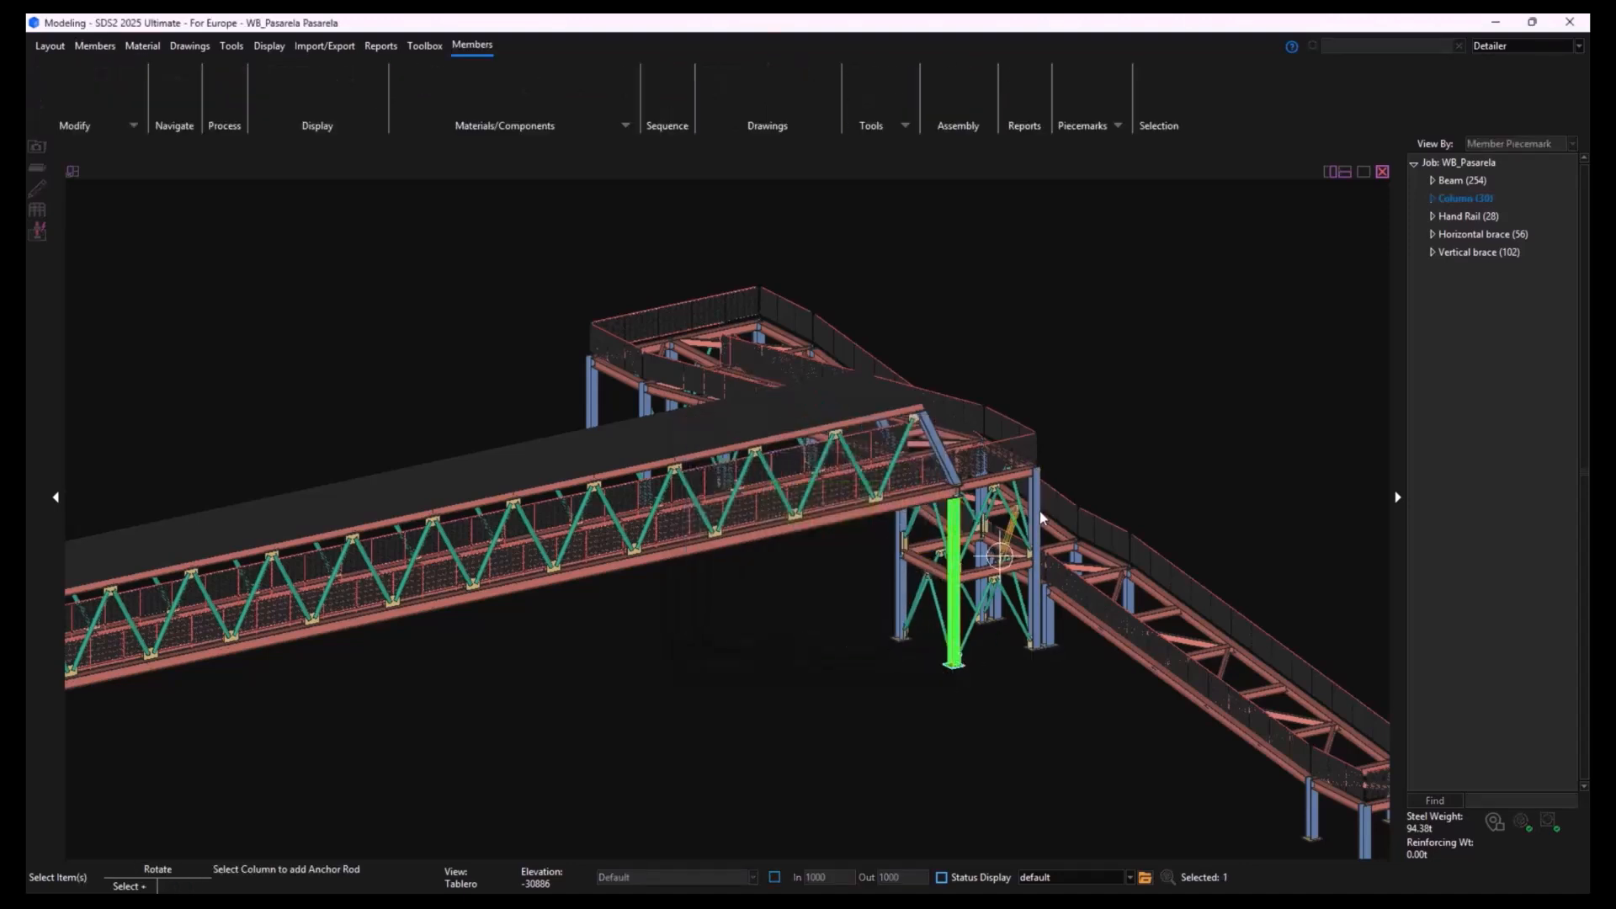
{"action": "left_click", "coordinate": [1039, 512]}
{"action": "left_click", "coordinate": [978, 497]}
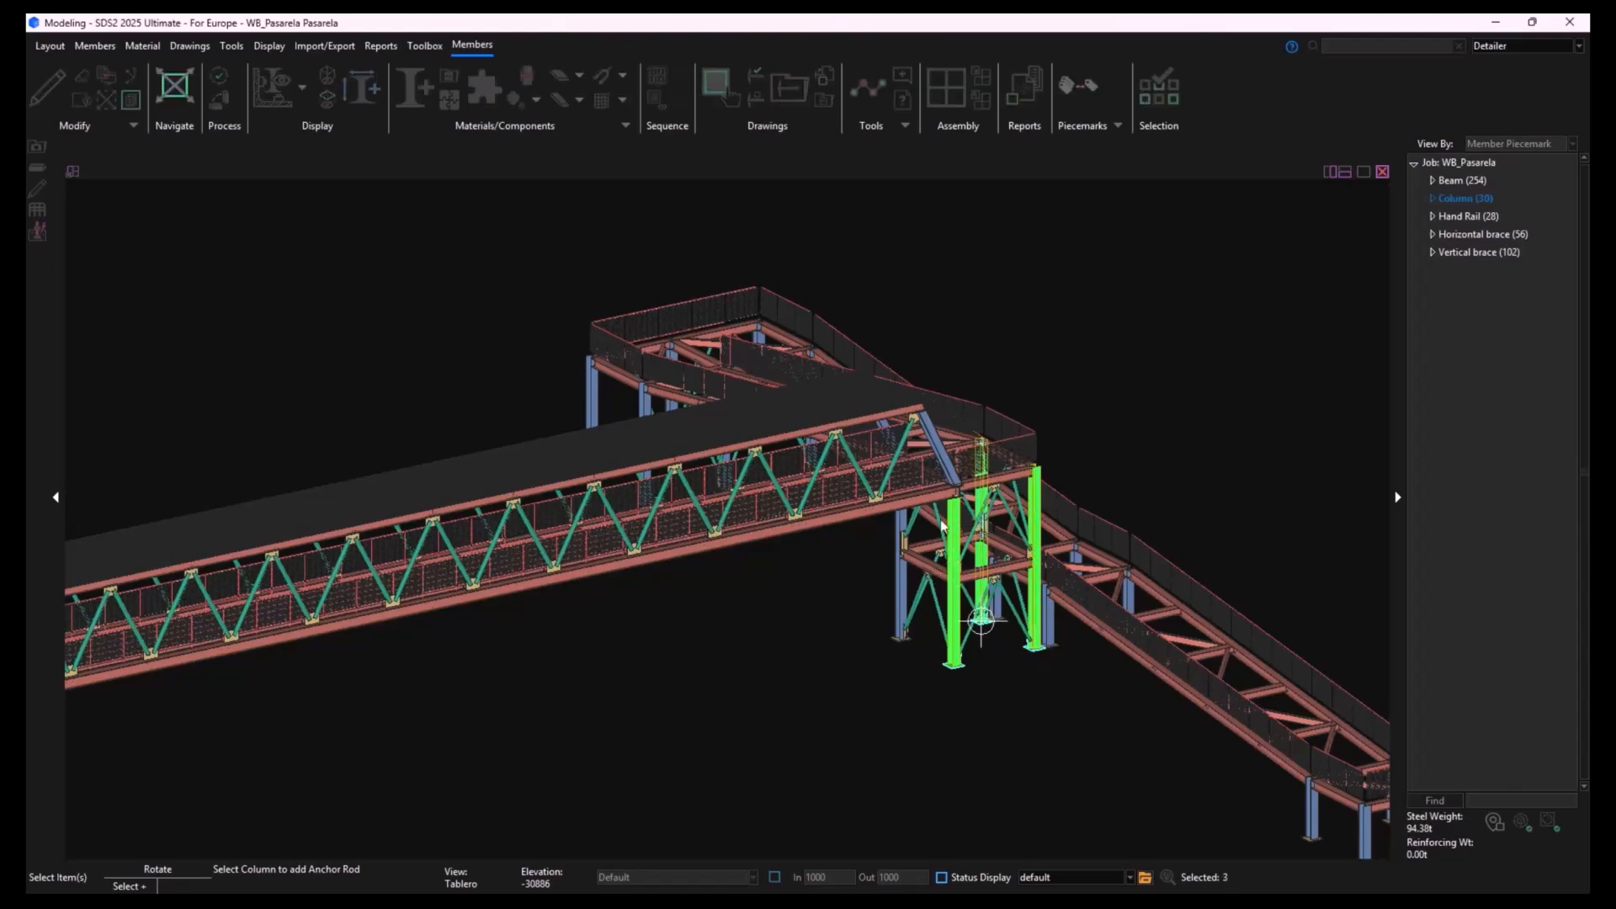
{"action": "left_click", "coordinate": [922, 580]}
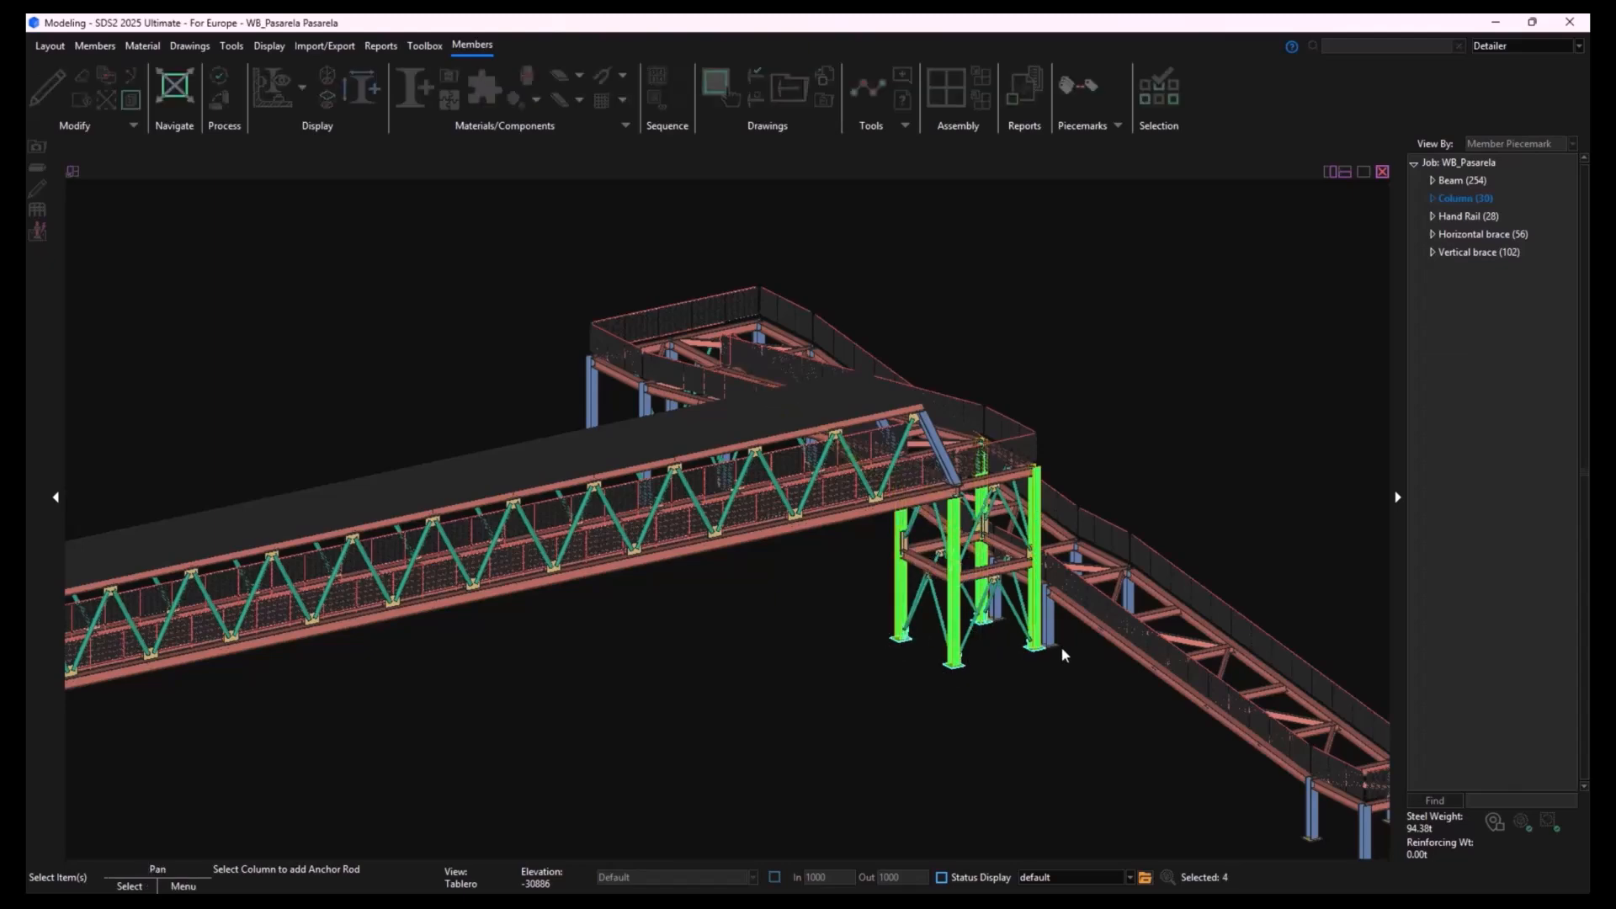
- Add the four shorter ramp support columns next to the braced tower to the anchor rod selection and confirm it
{"action": "scroll", "coordinate": [922, 581], "scroll_direction": "up", "scroll_amount": 5}
{"action": "left_click", "coordinate": [929, 573]}
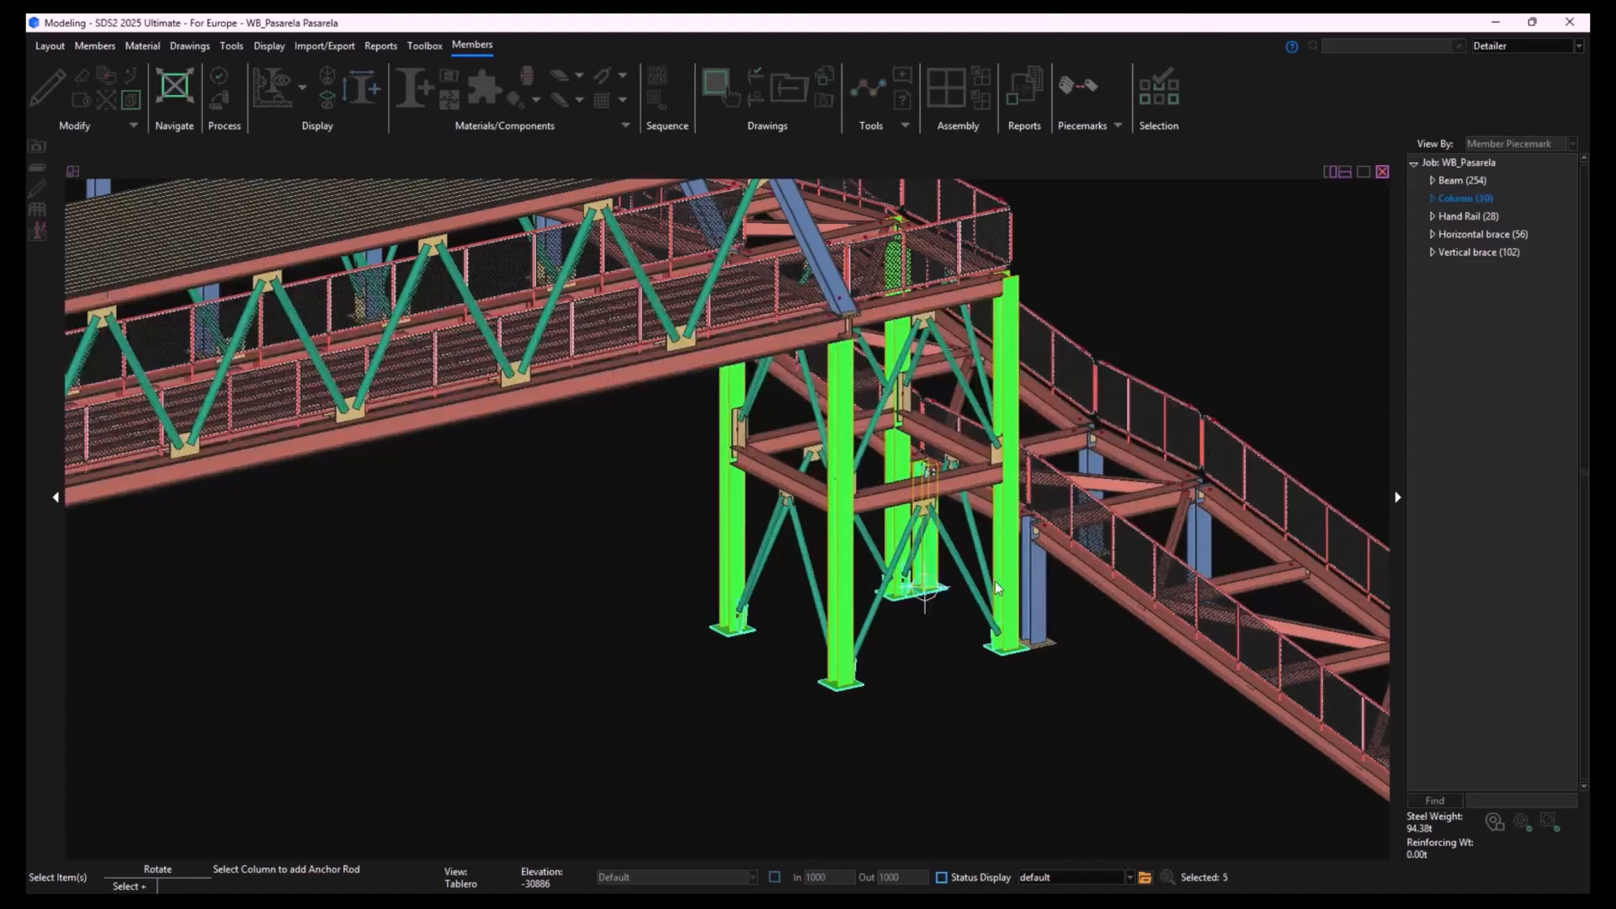
{"action": "left_click", "coordinate": [1033, 588]}
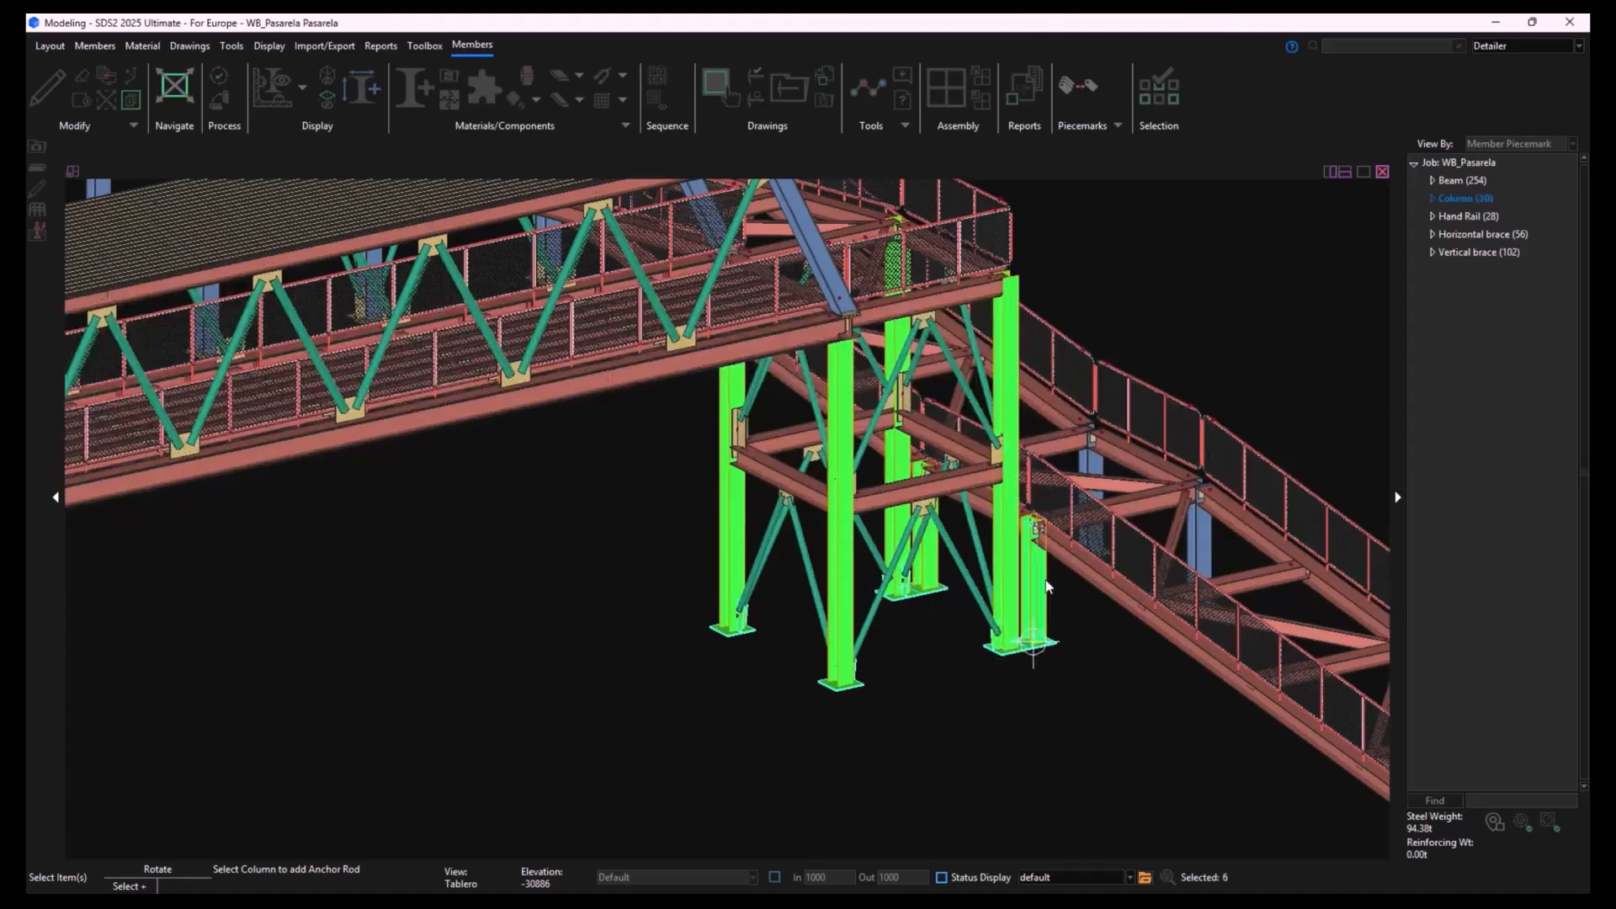
{"action": "left_click", "coordinate": [1093, 466]}
{"action": "left_click", "coordinate": [1201, 529]}
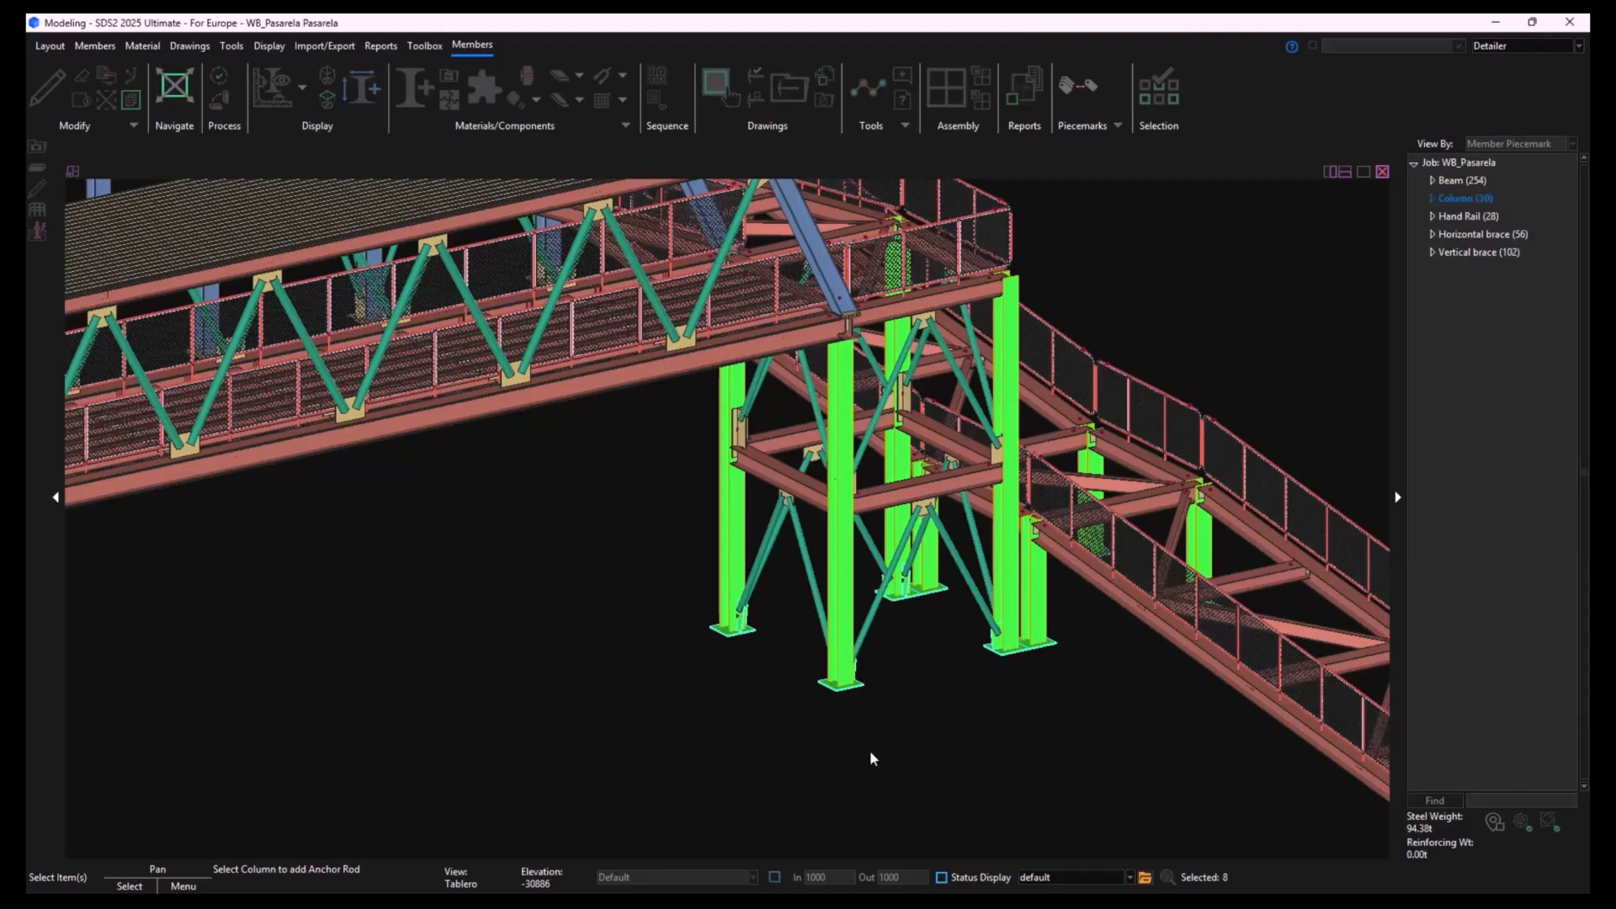
{"action": "middle_click_drag", "start_coordinate": [974, 734], "coordinate": [789, 729]}
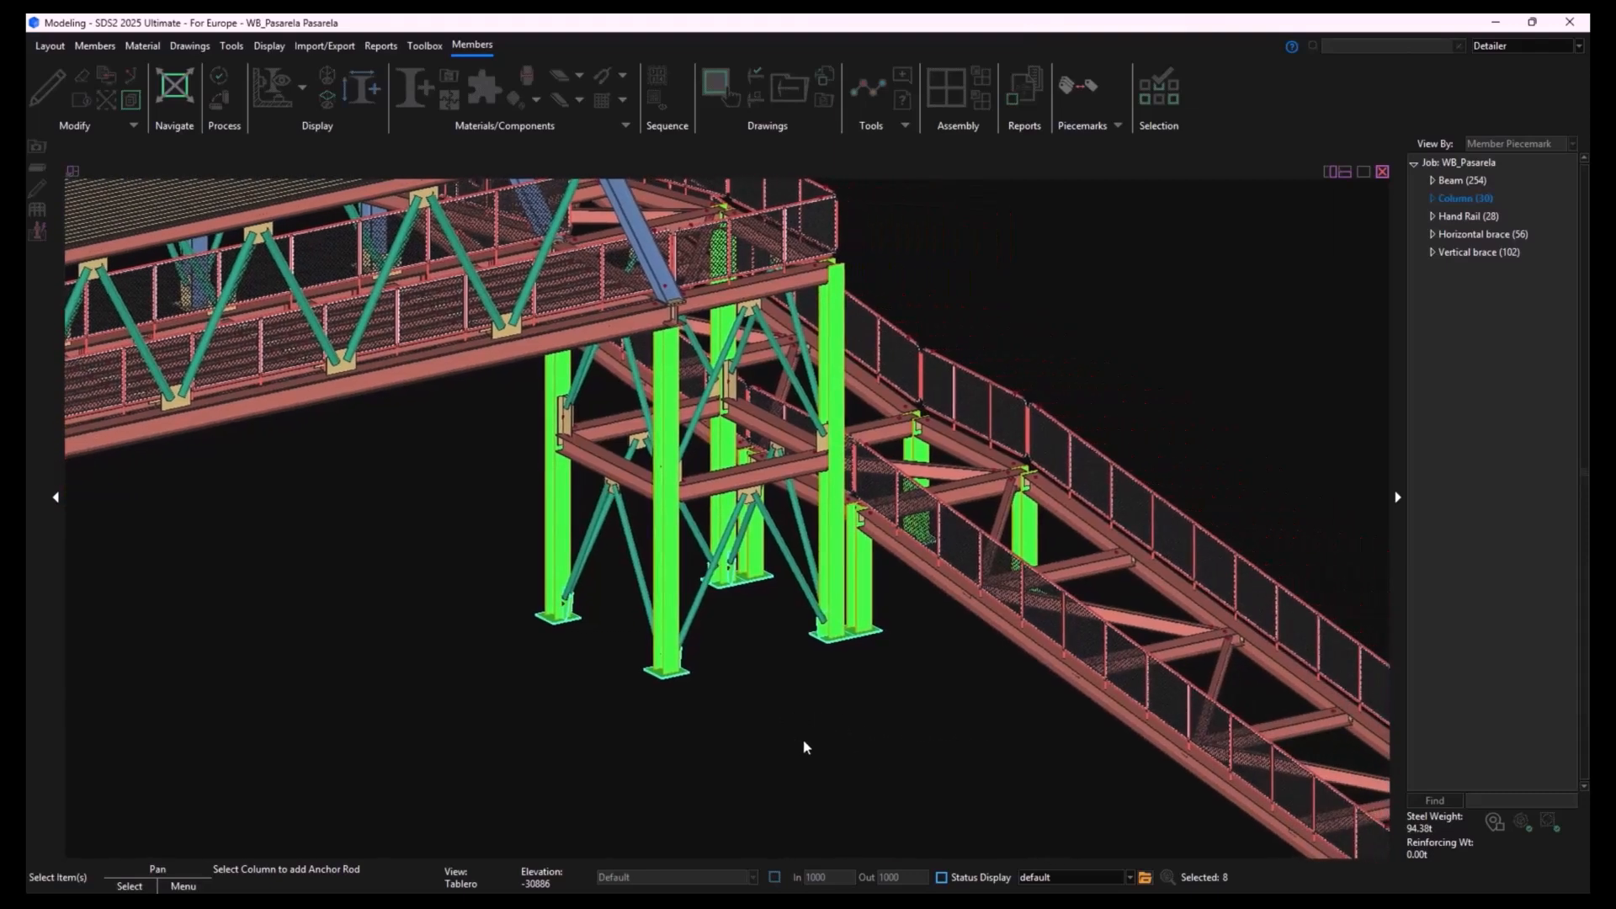
{"action": "scroll", "coordinate": [802, 739], "scroll_direction": "up", "scroll_amount": 5}
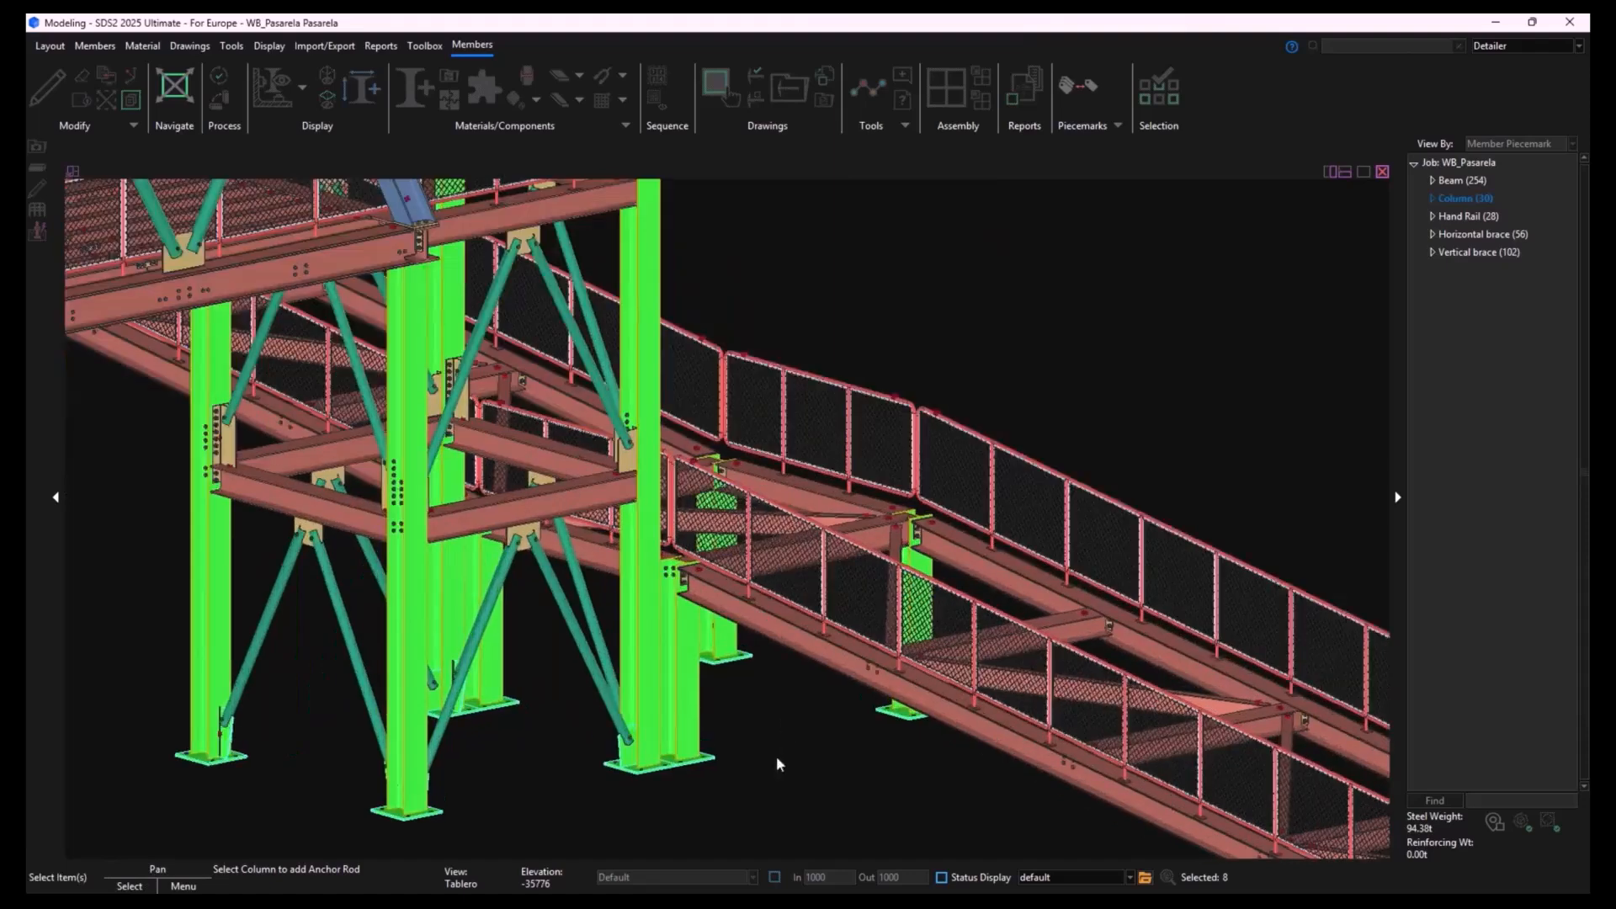
{"action": "middle_click_drag", "start_coordinate": [776, 756], "coordinate": [899, 713]}
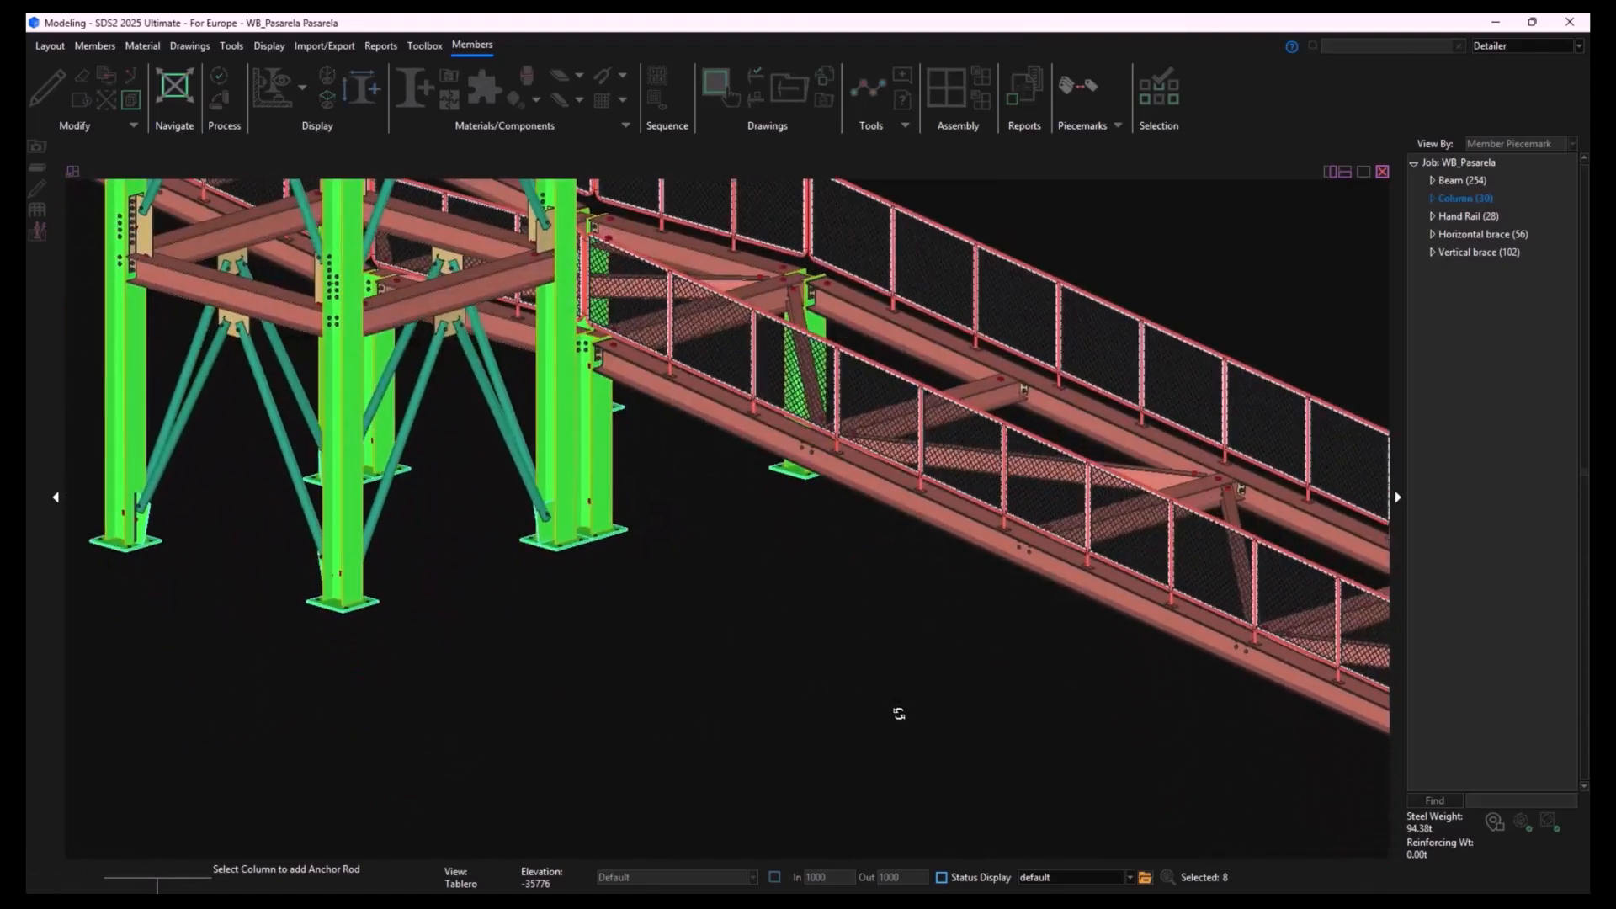
{"action": "middle_click_drag", "start_coordinate": [720, 680], "coordinate": [899, 756]}
{"action": "scroll", "coordinate": [767, 594], "scroll_direction": "up", "scroll_amount": 3}
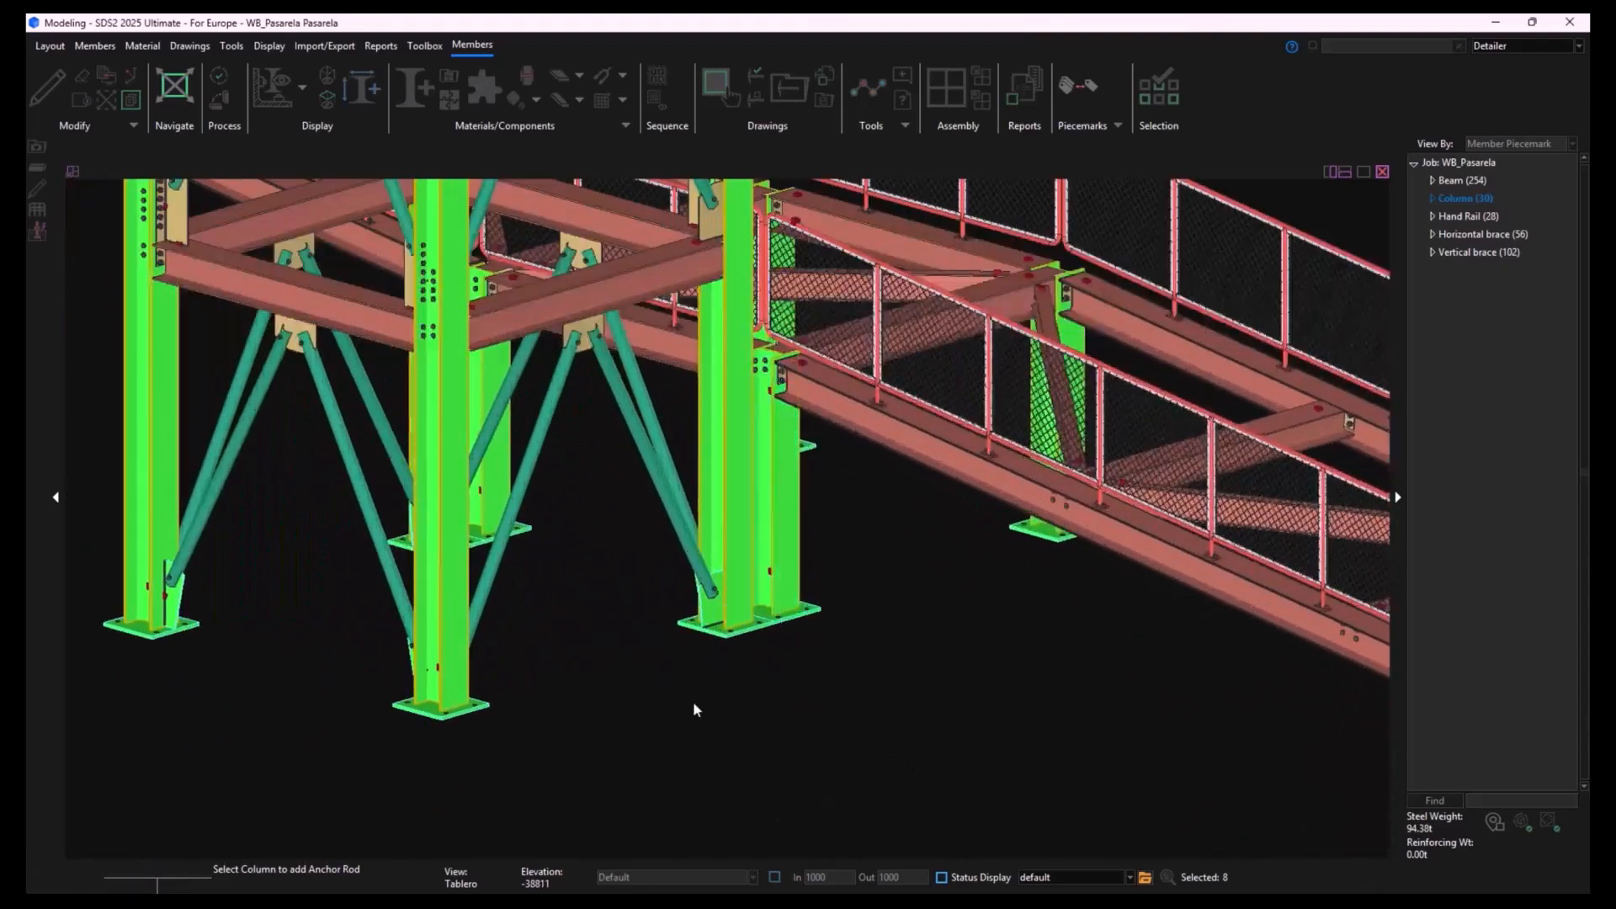
{"action": "middle_click_drag", "start_coordinate": [694, 703], "coordinate": [693, 702]}
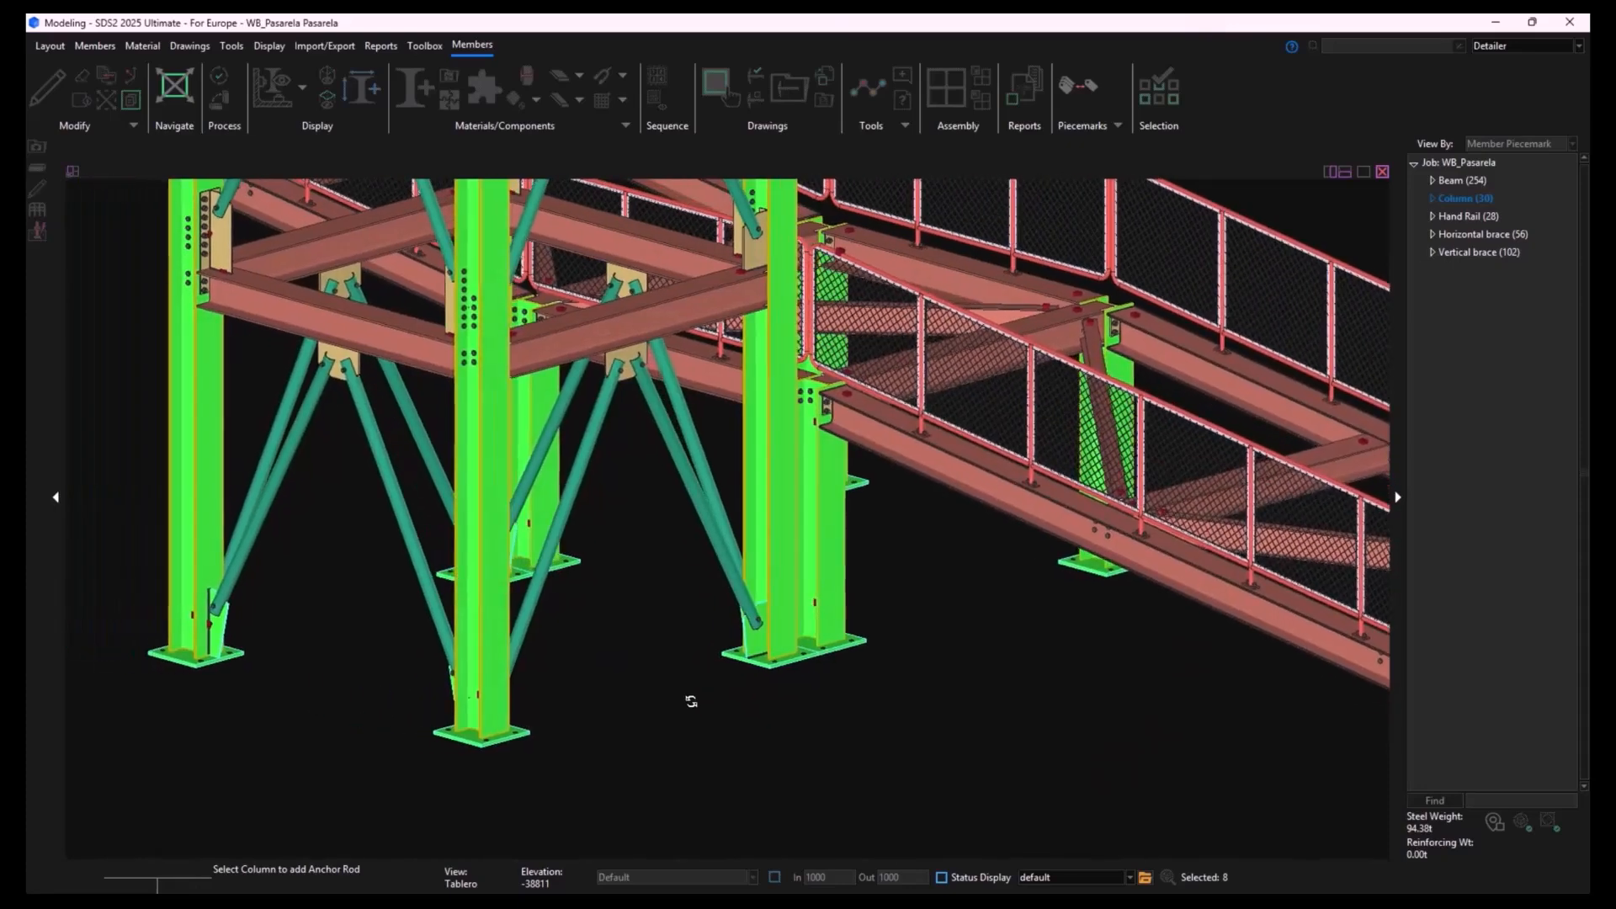
{"action": "right_click", "coordinate": [890, 726]}
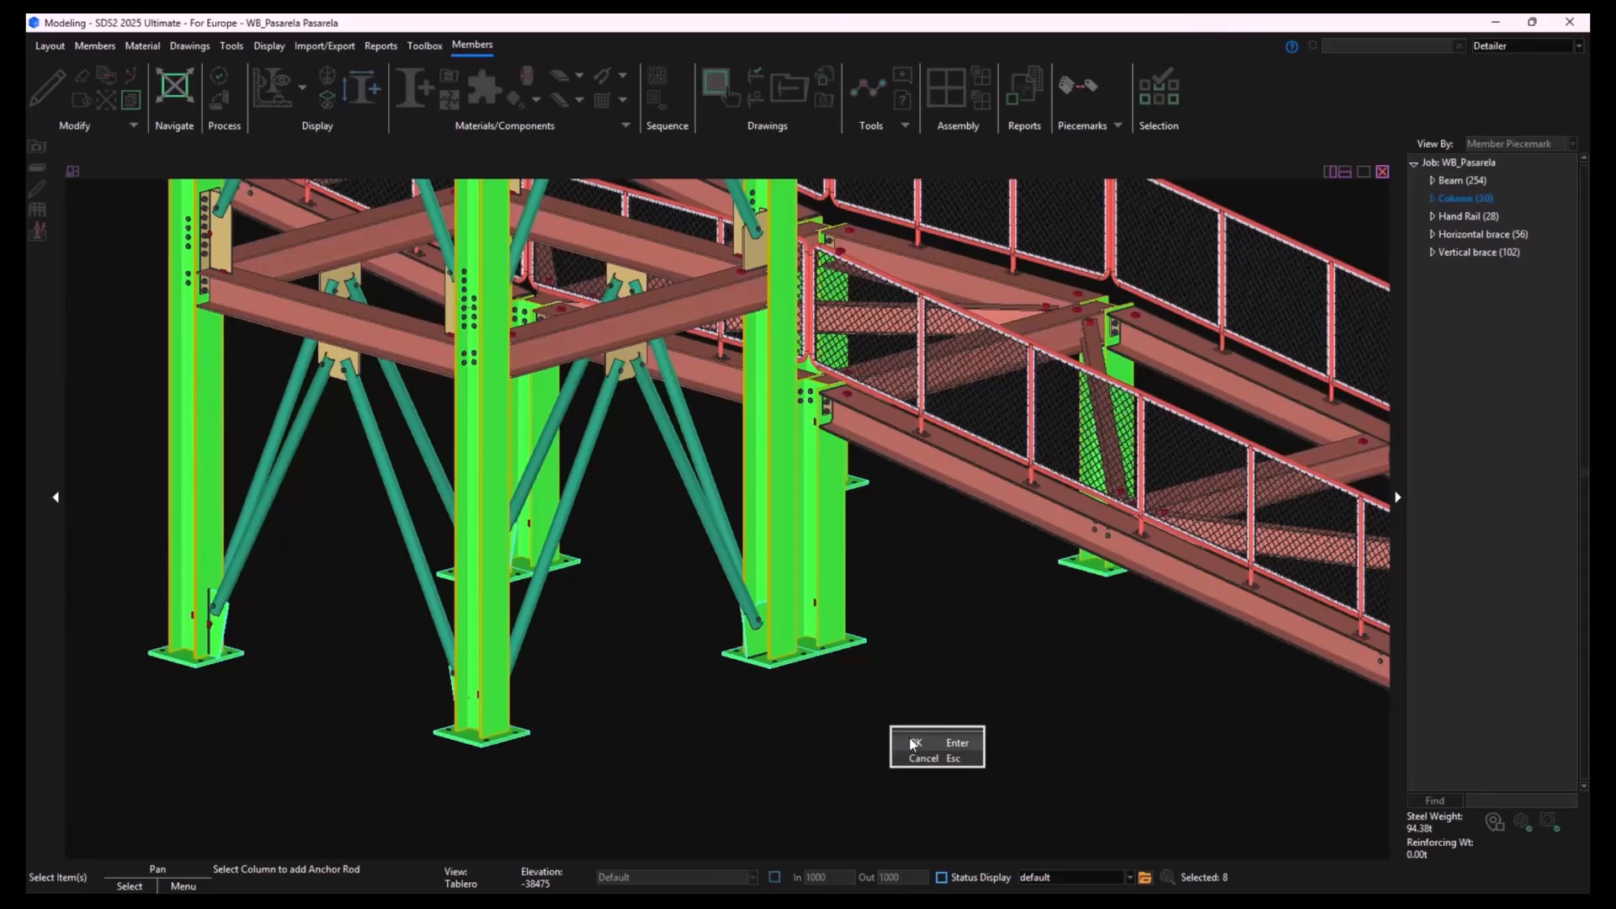
{"action": "left_click", "coordinate": [910, 741]}
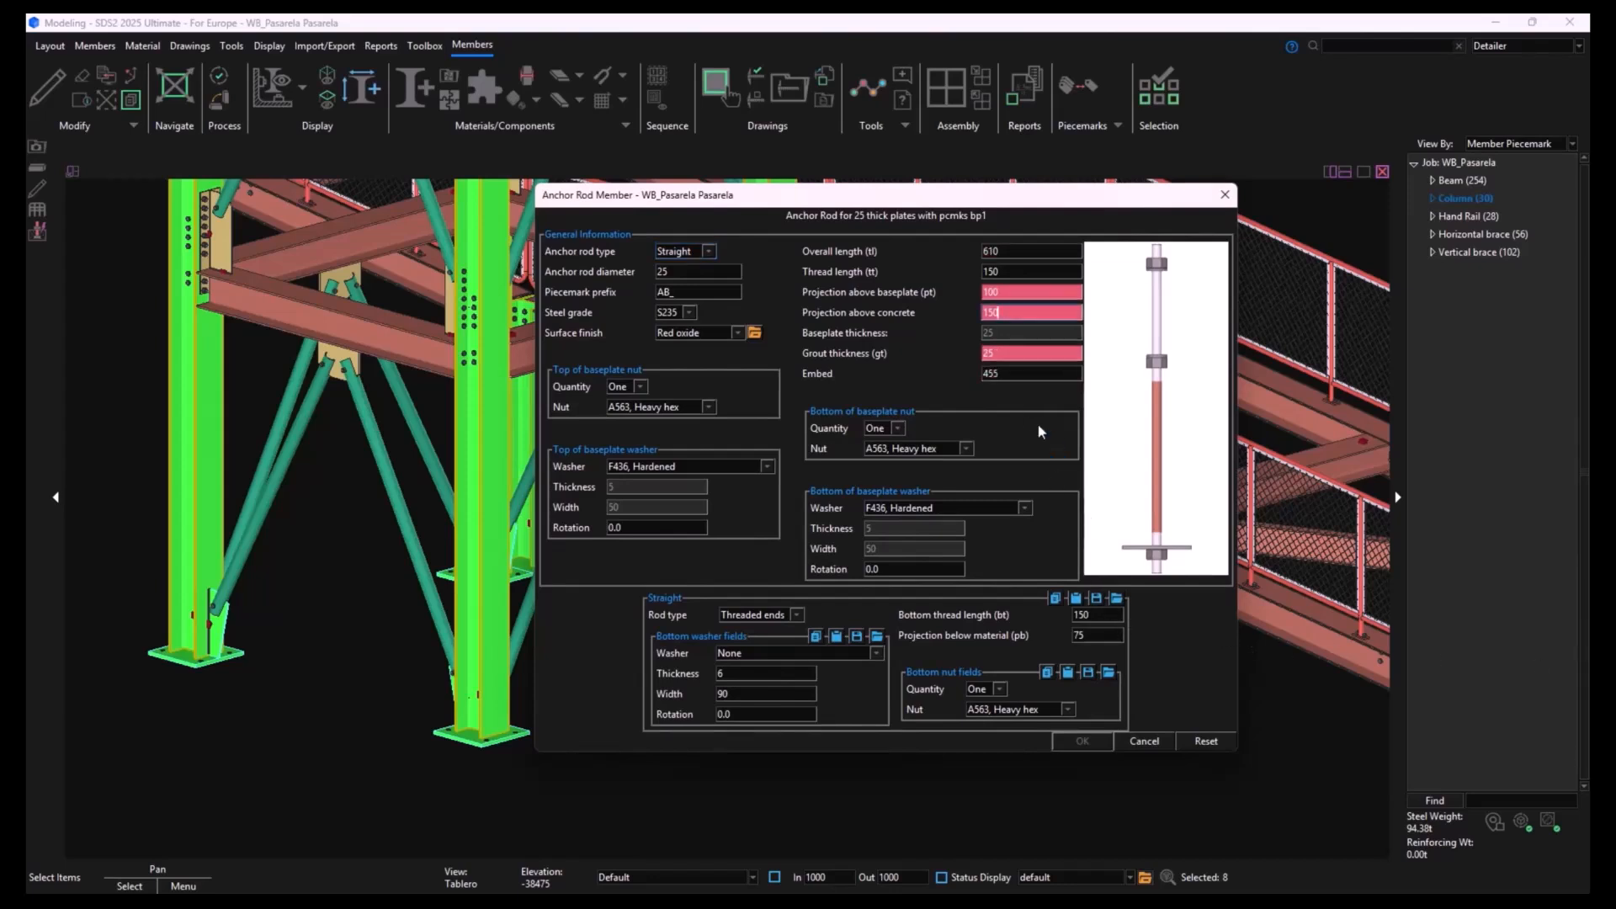
- Add the anchor rods with overall length 660, projection above baseplate 155 and projection above concrete 205, without adding another group
{"action": "left_click", "coordinate": [1017, 253]}
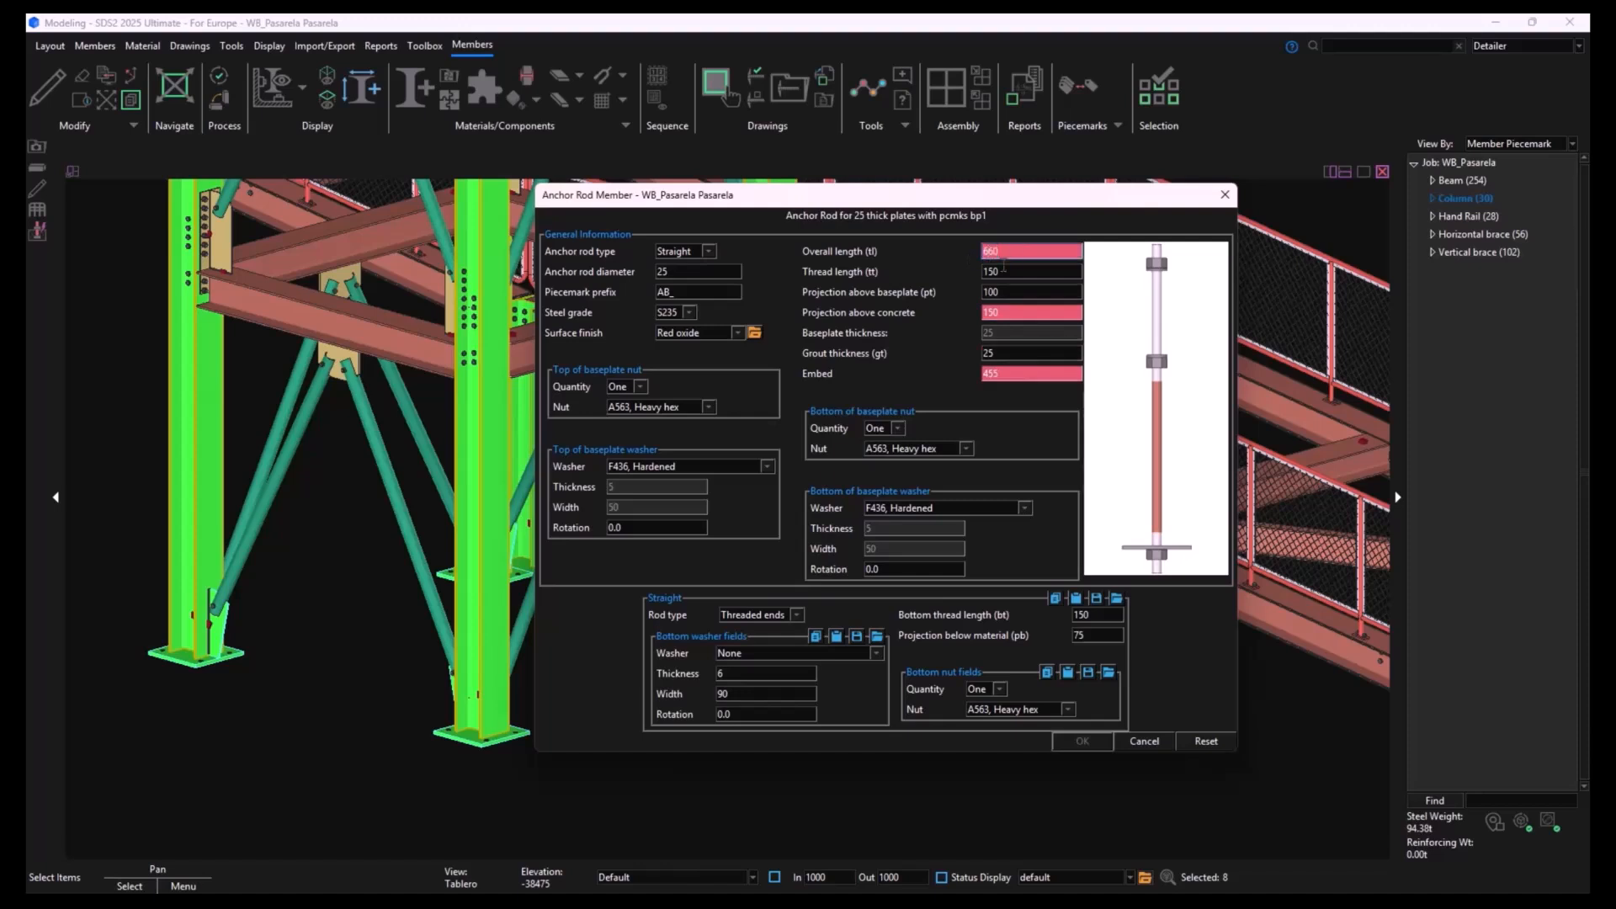
{"action": "left_click", "coordinate": [1007, 269]}
{"action": "left_click", "coordinate": [1000, 292]}
{"action": "type", "text": "155"}
{"action": "left_click", "coordinate": [1010, 312]}
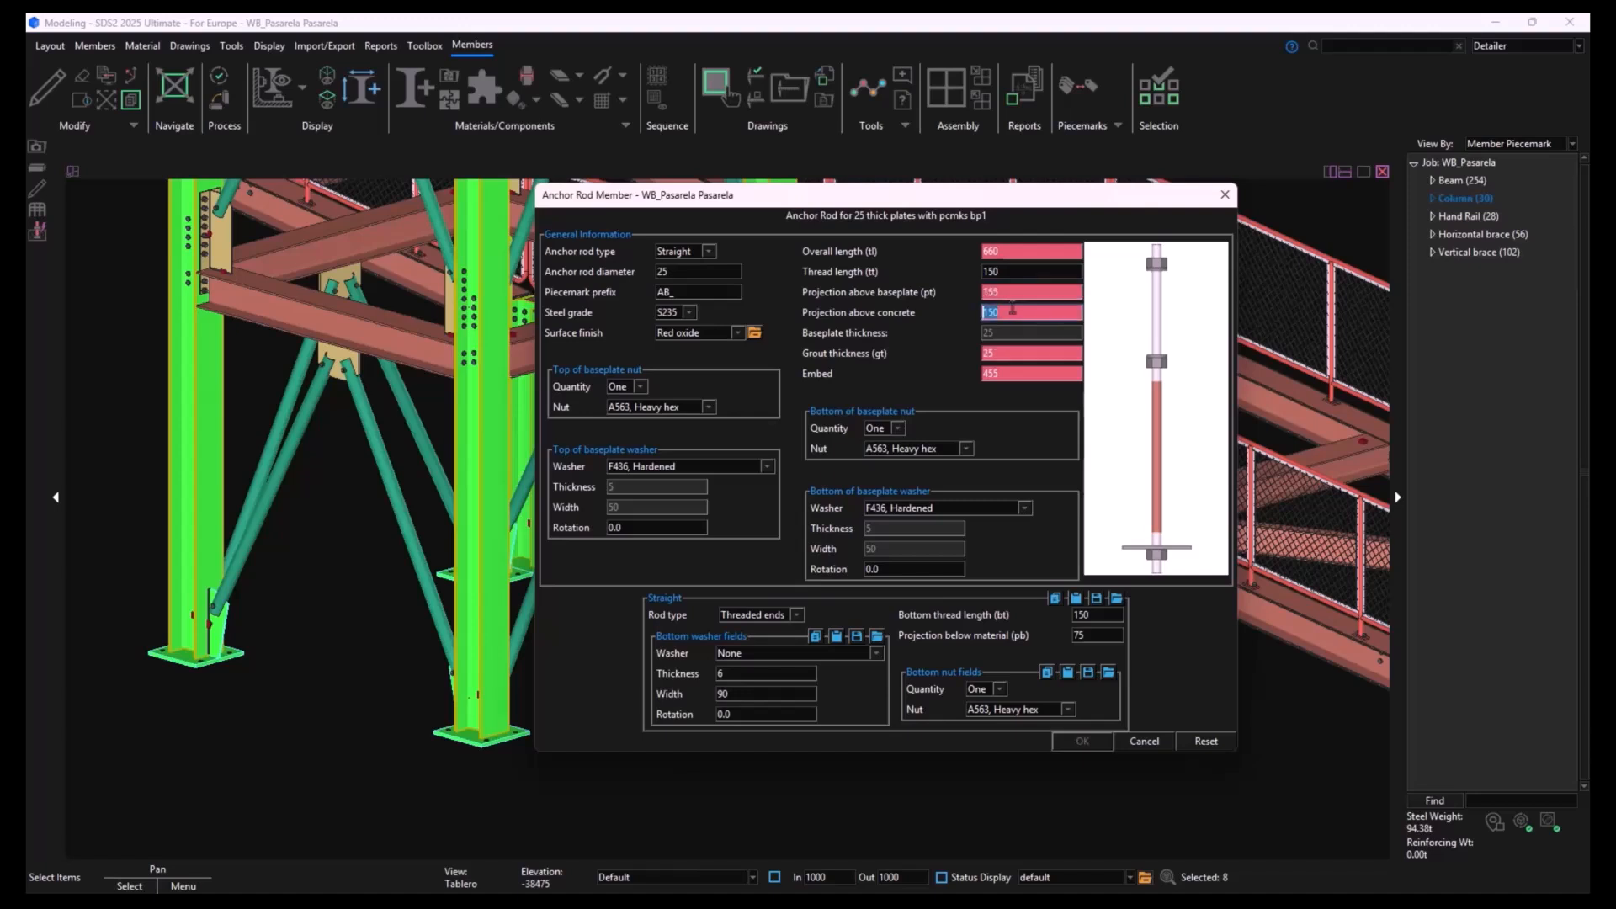
{"action": "type", "text": "205"}
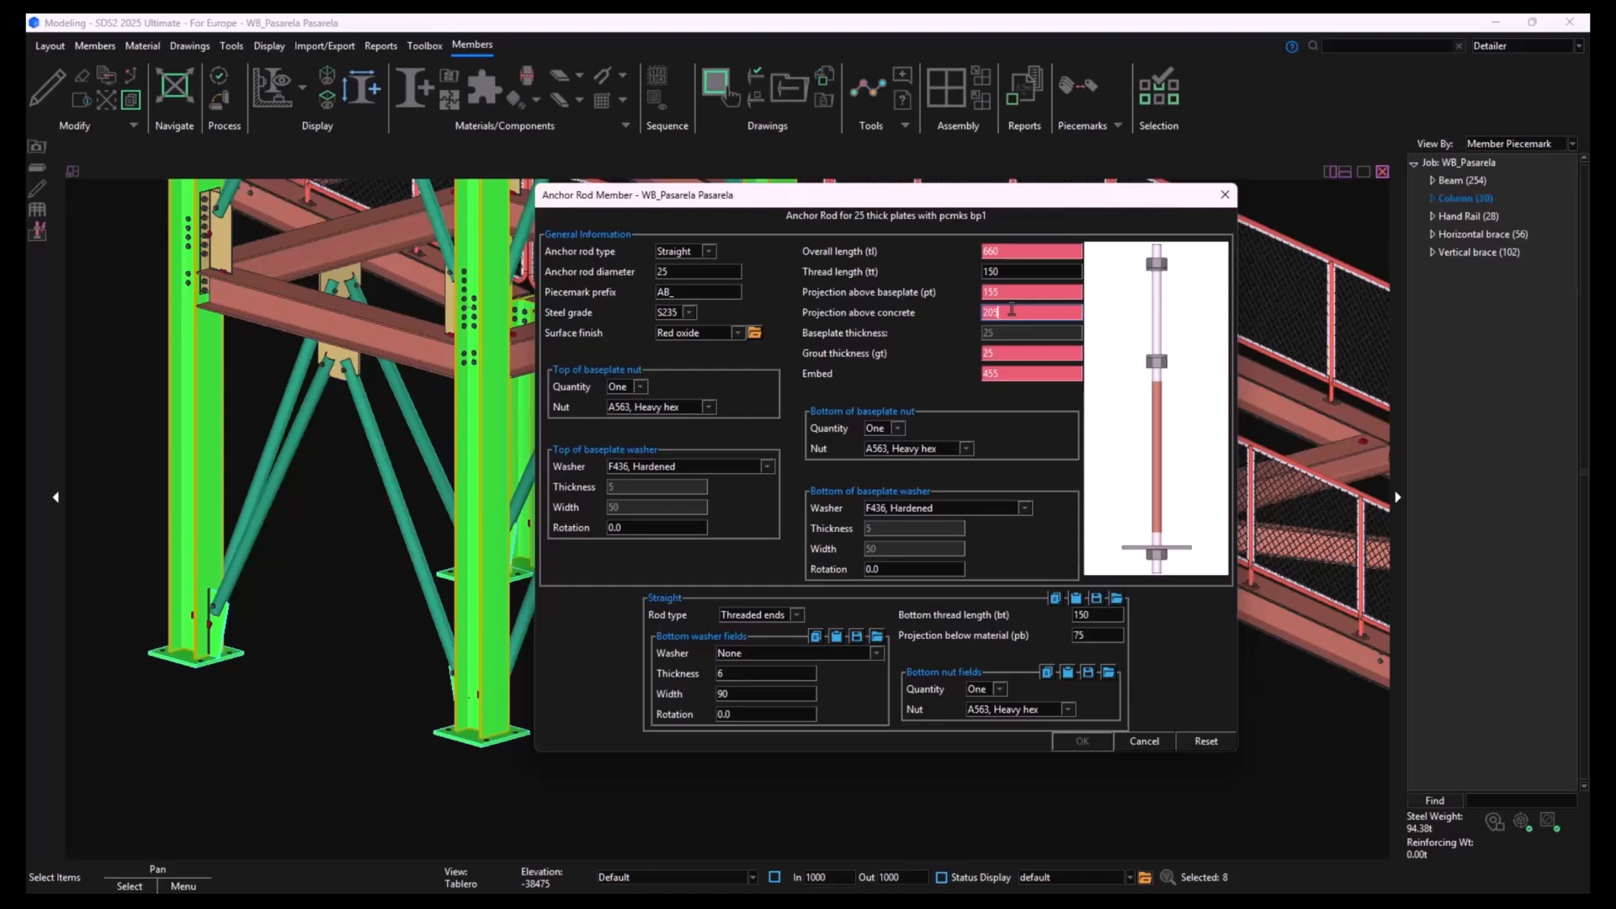
{"action": "left_click", "coordinate": [1012, 374]}
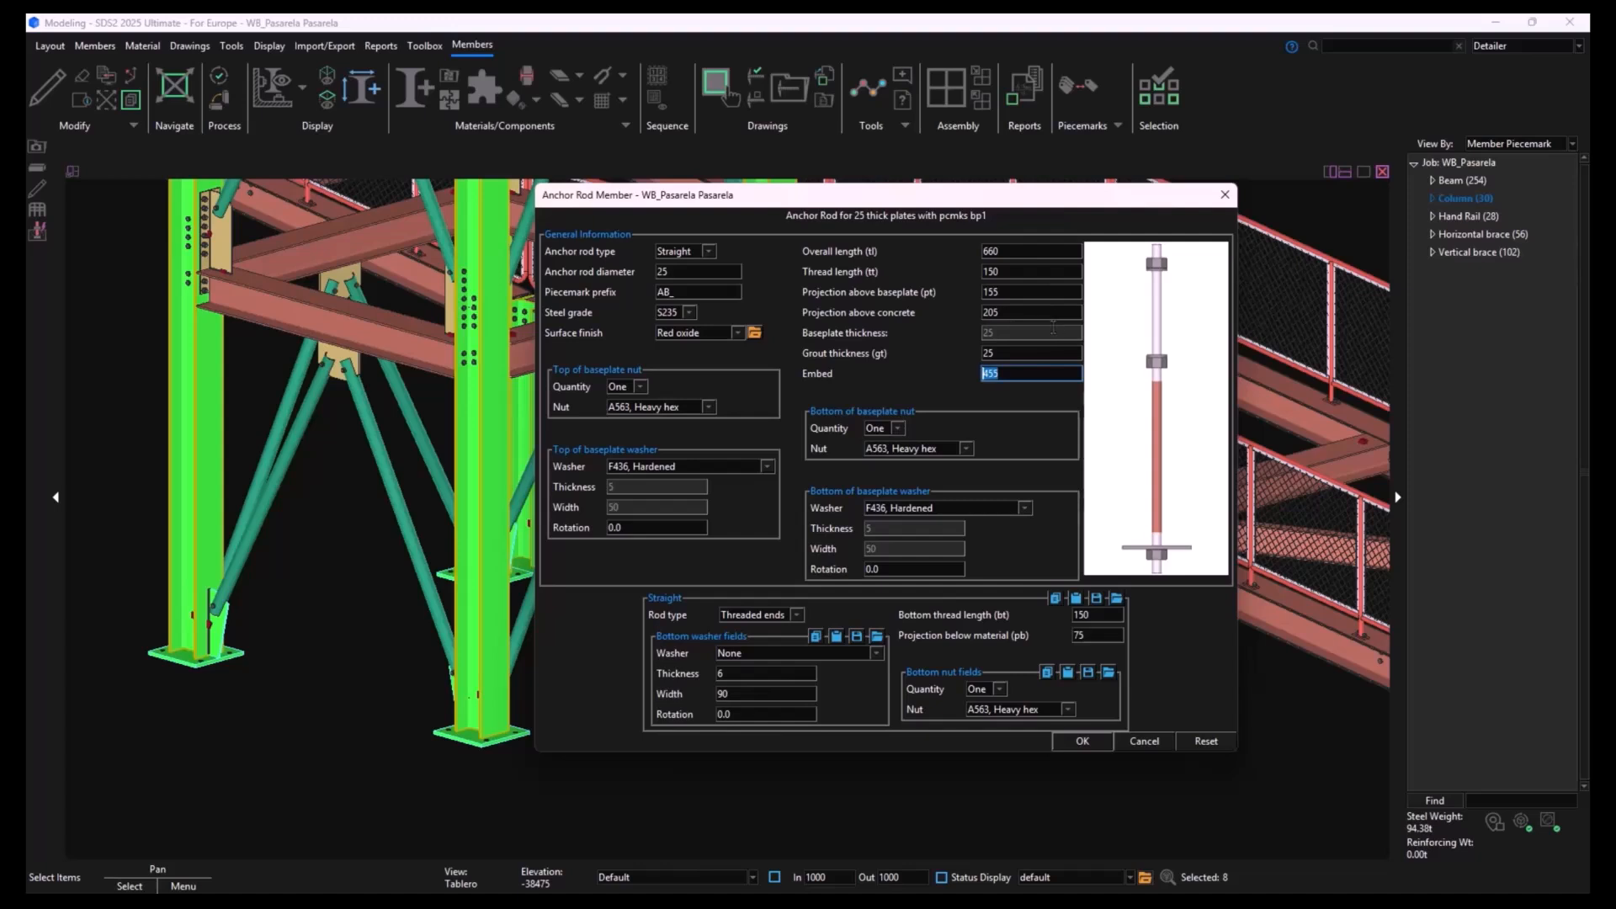
{"action": "left_click", "coordinate": [1083, 742]}
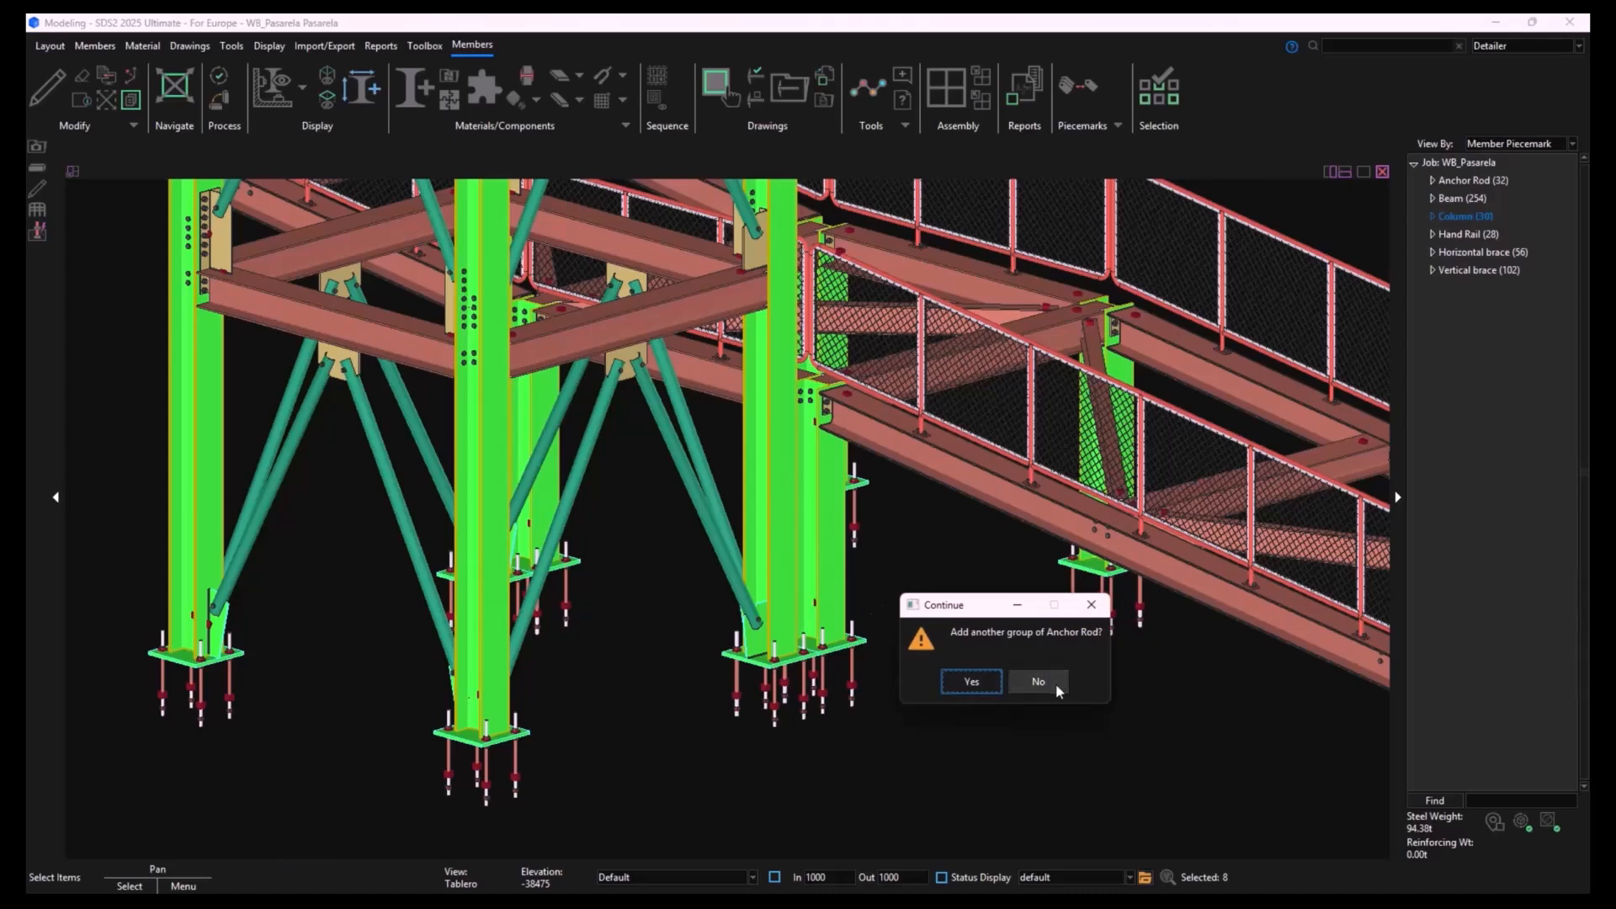
{"action": "left_click", "coordinate": [1056, 684]}
- Examine the new anchor rods under the base plates of the tower and ramp columns from several angles
{"action": "scroll", "coordinate": [866, 724], "scroll_direction": "down", "scroll_amount": 2}
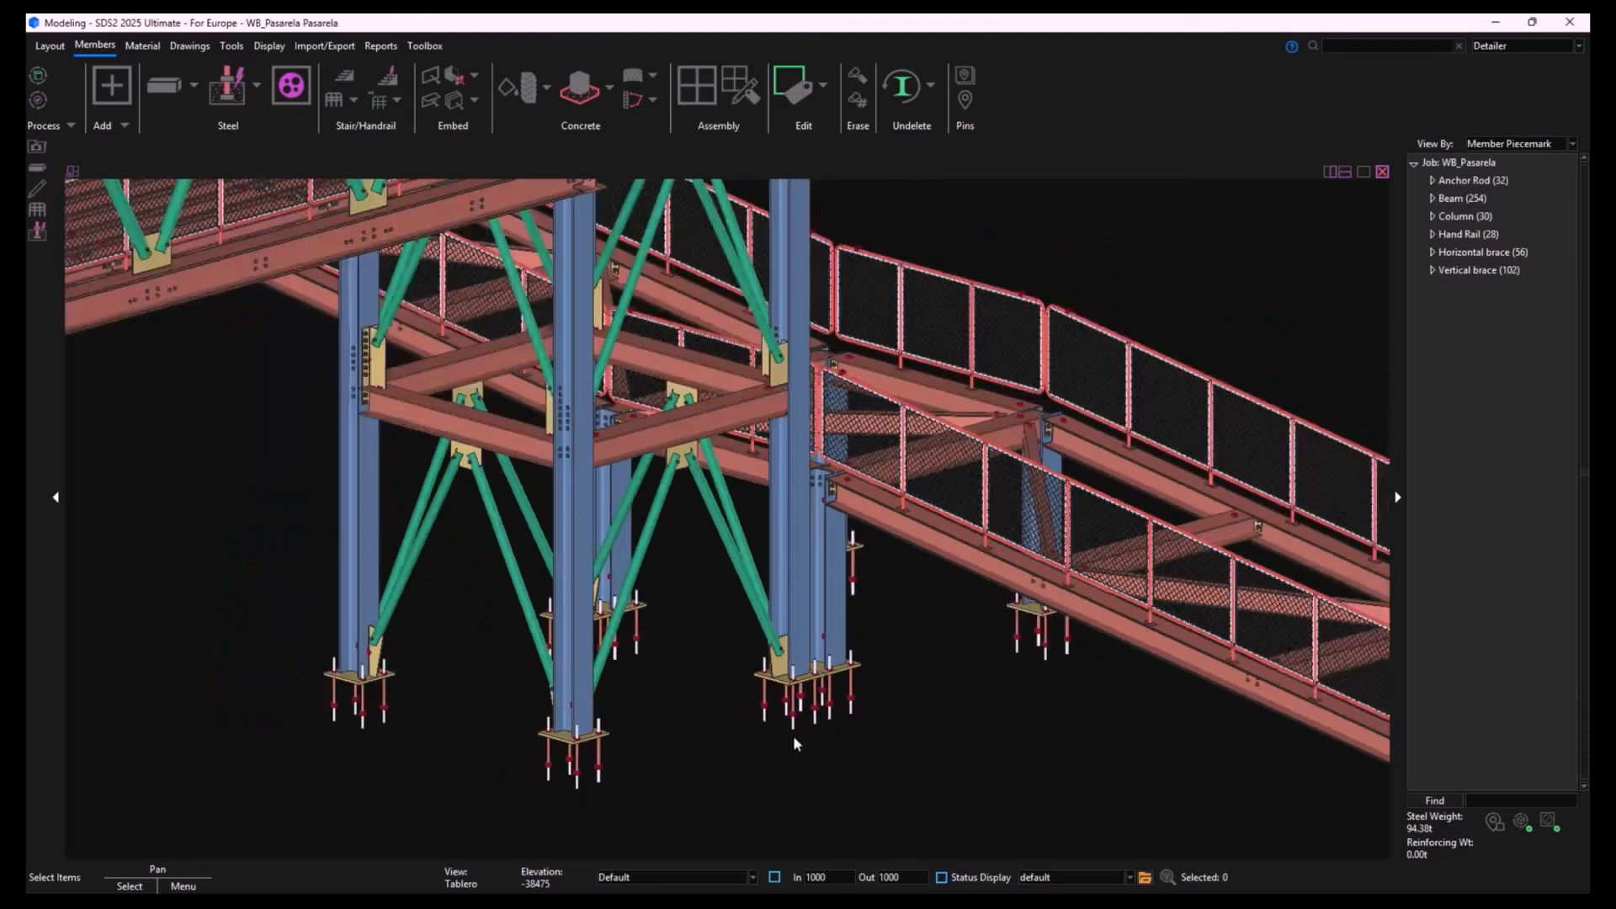
{"action": "middle_click_drag", "start_coordinate": [685, 747], "coordinate": [715, 748], "text": "shift"}
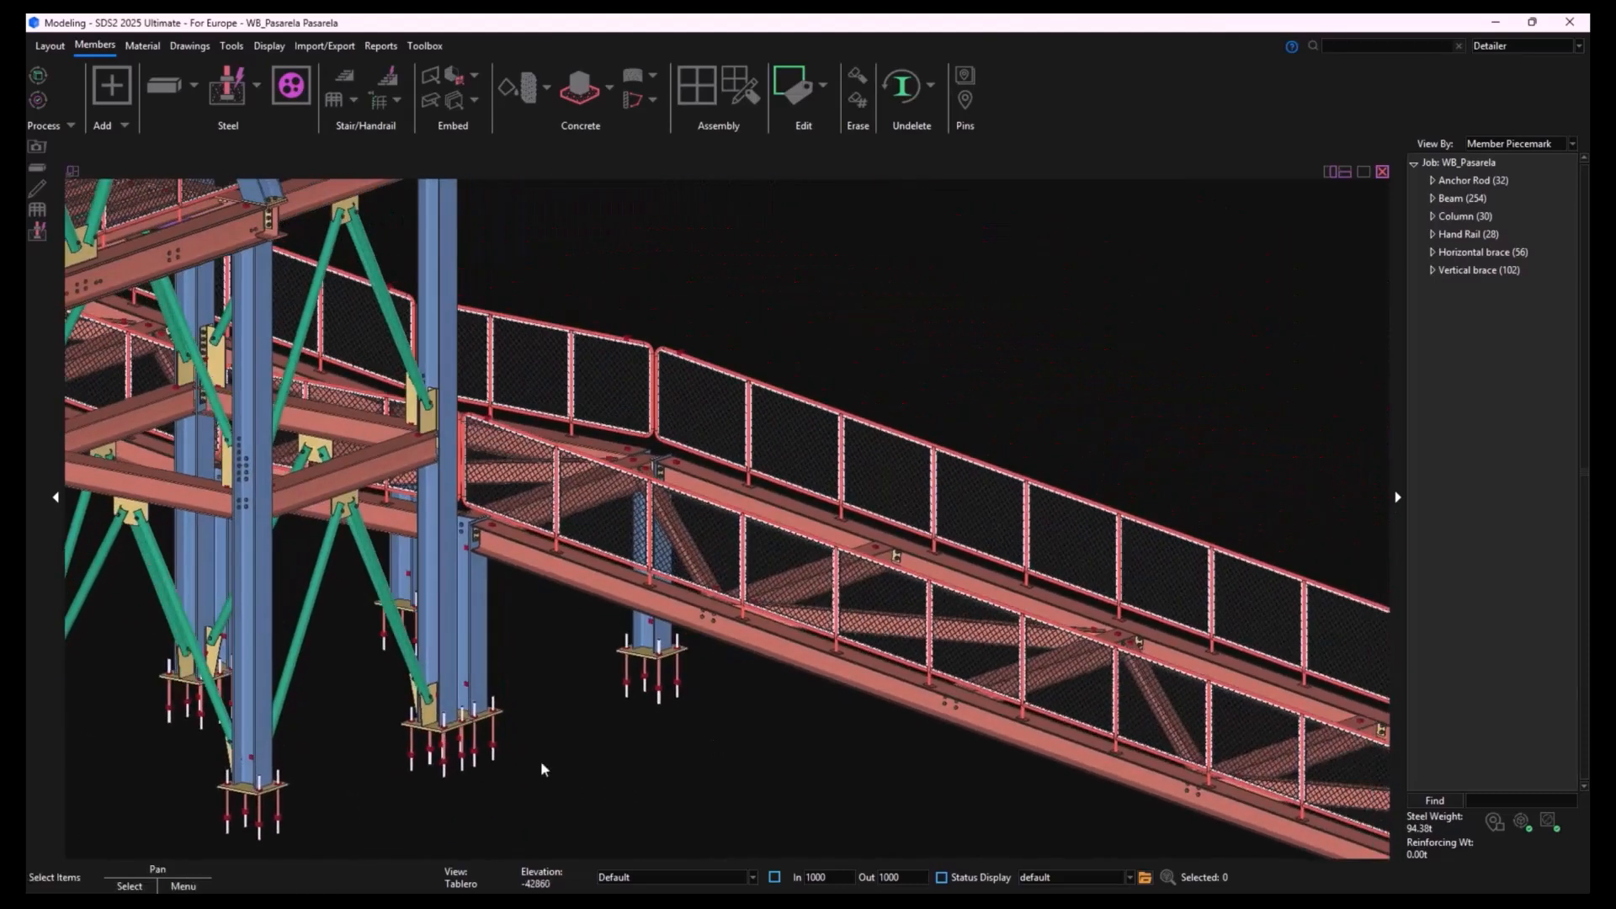
{"action": "middle_click_drag", "start_coordinate": [608, 744], "coordinate": [1067, 583]}
{"action": "scroll", "coordinate": [623, 578], "scroll_direction": "up", "scroll_amount": 3}
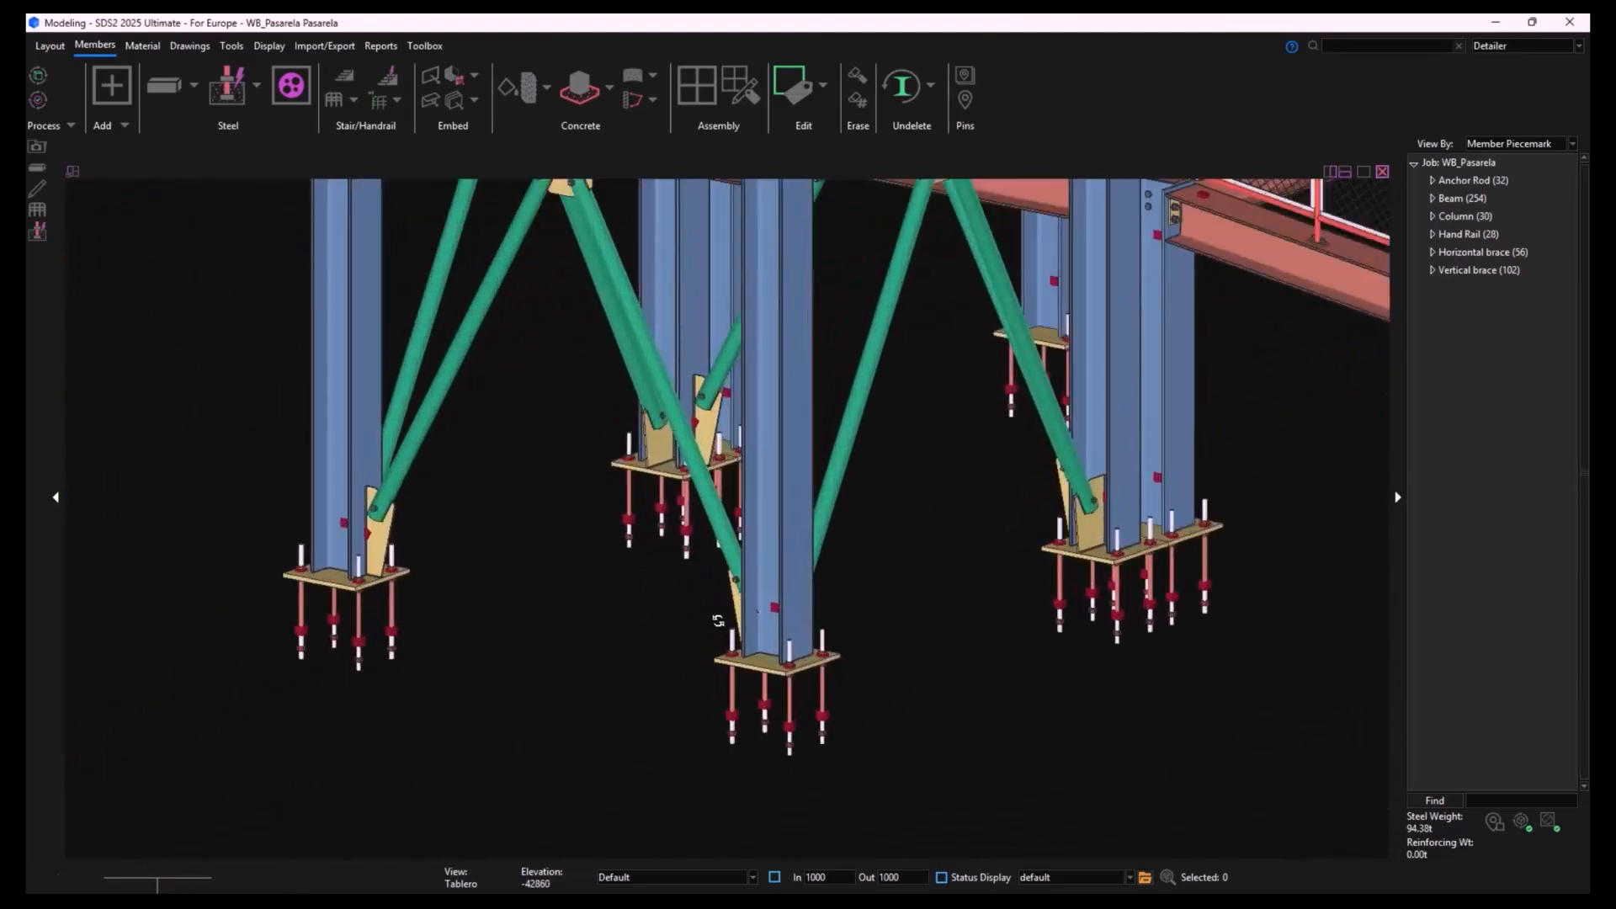
{"action": "middle_click_drag", "start_coordinate": [718, 620], "coordinate": [697, 652], "text": "shift"}
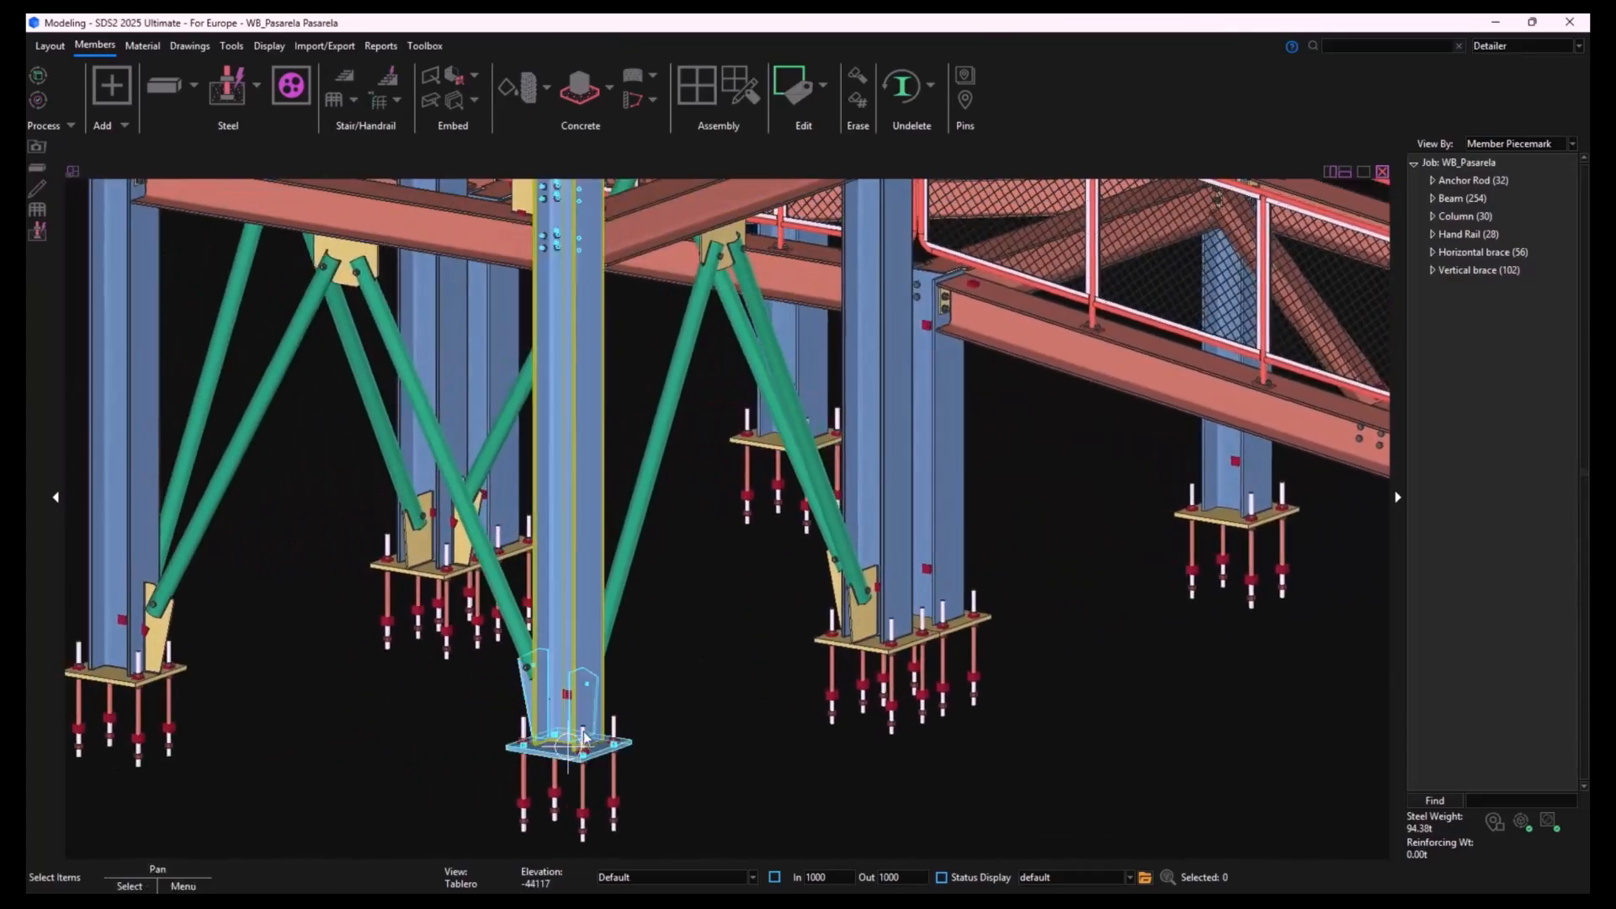
{"action": "mouse_move", "coordinate": [584, 732]}
{"action": "middle_mouse_down", "text": "shift"}
{"action": "mouse_move", "coordinate": [621, 714]}
{"action": "mouse_move", "coordinate": [578, 724]}
{"action": "middle_mouse_up", "text": "shift"}
{"action": "middle_click_drag", "start_coordinate": [551, 730], "coordinate": [517, 736]}
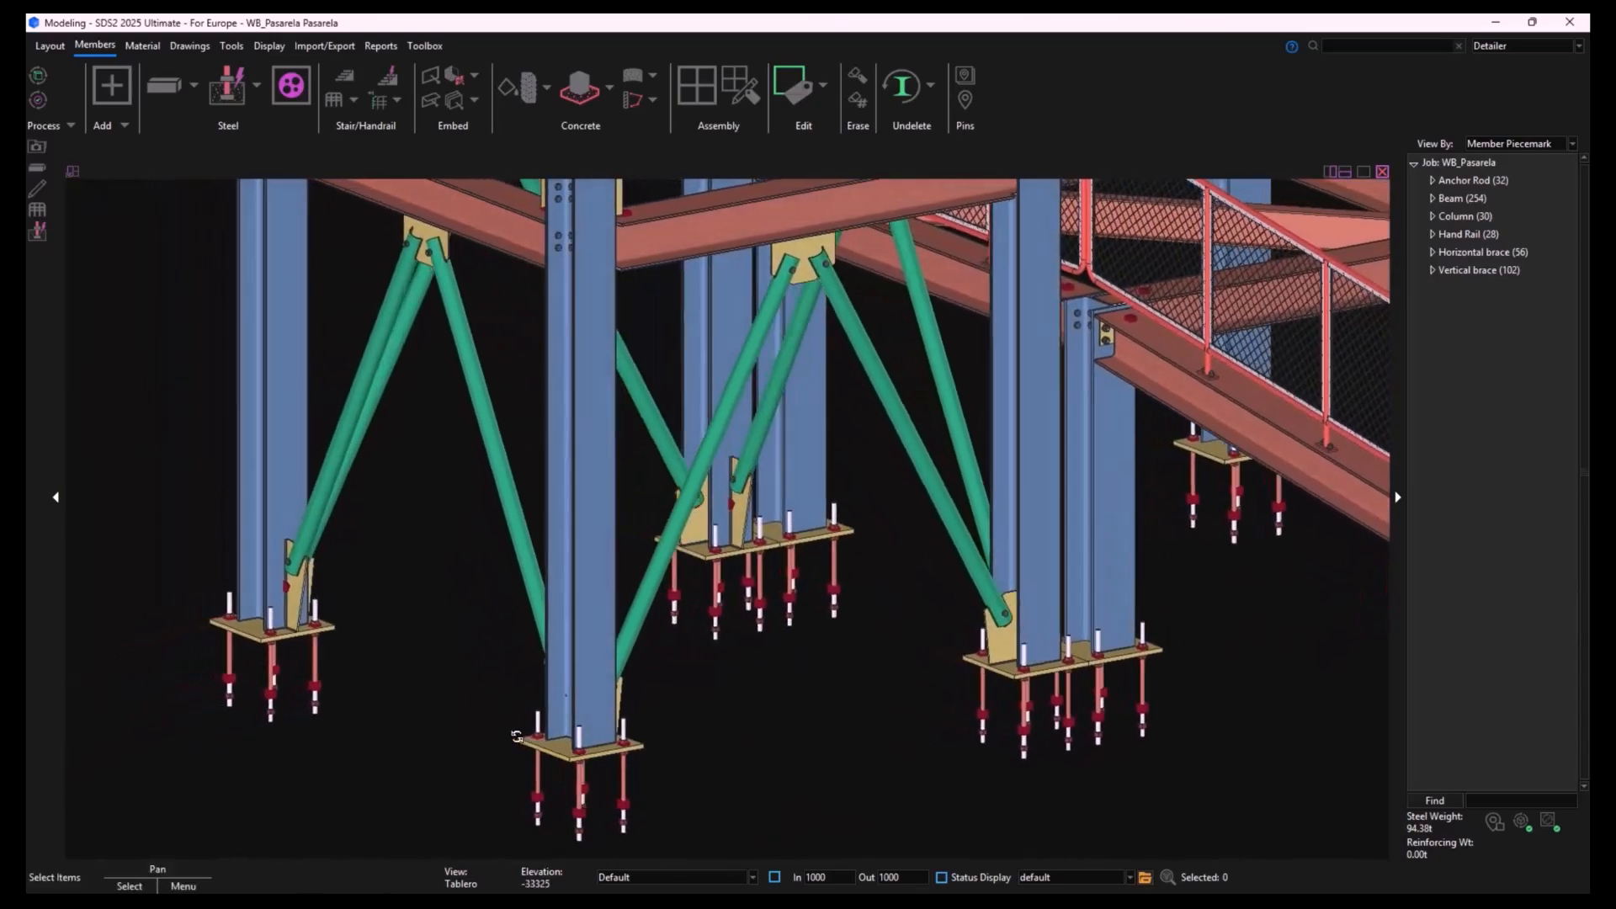
{"action": "scroll", "coordinate": [517, 737], "scroll_direction": "down", "scroll_amount": 1}
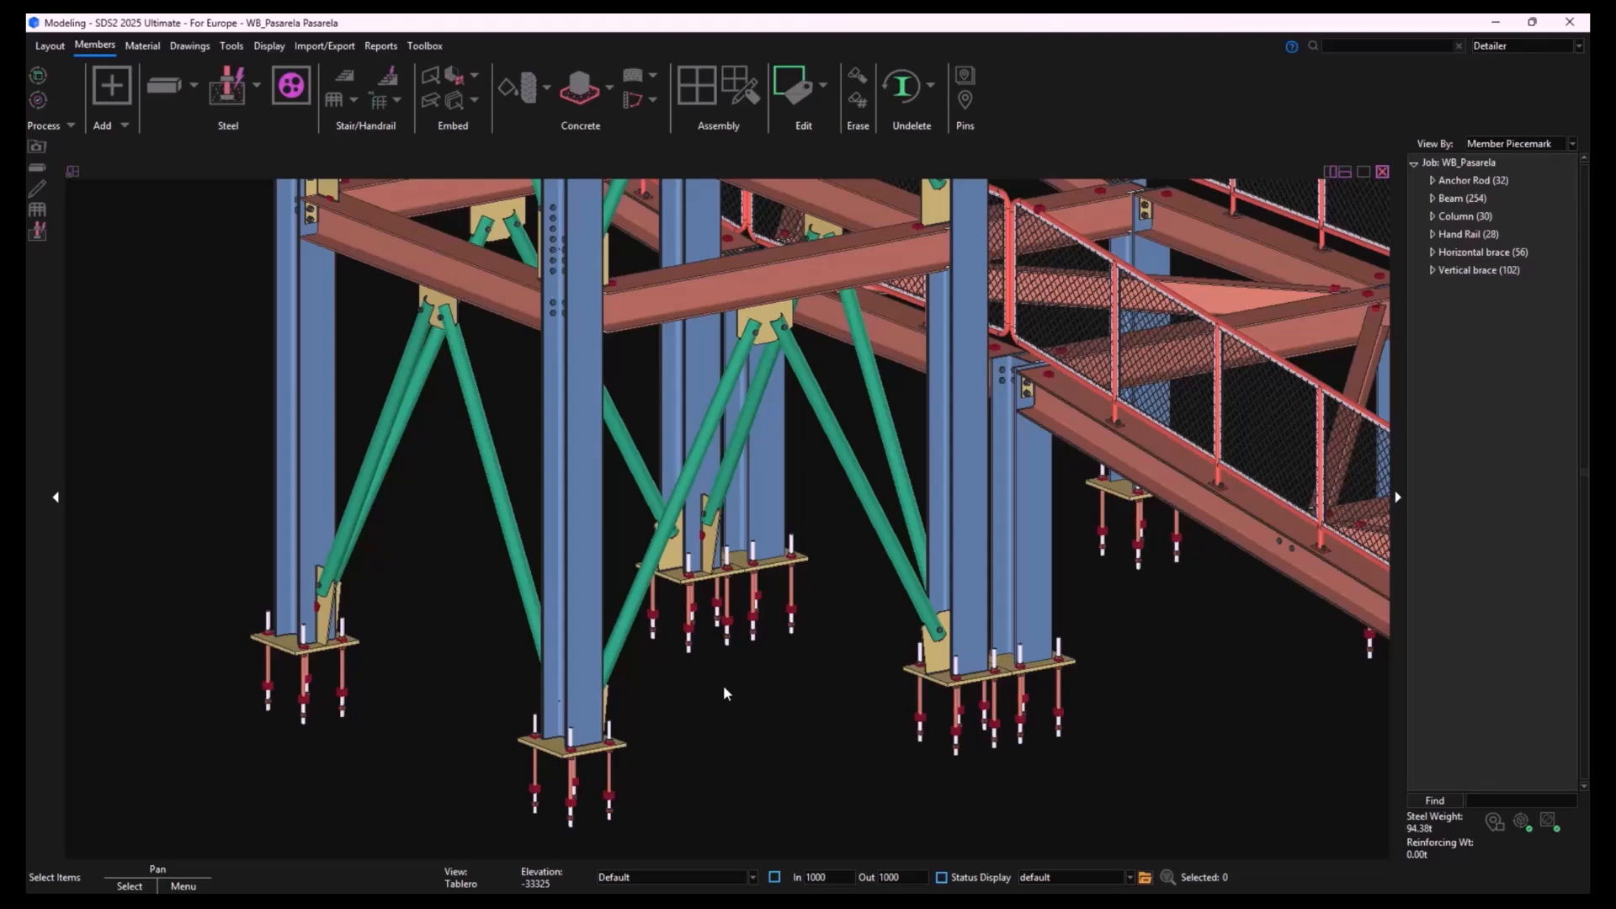
- Open the Tablero erection view
{"action": "left_click", "coordinate": [62, 51]}
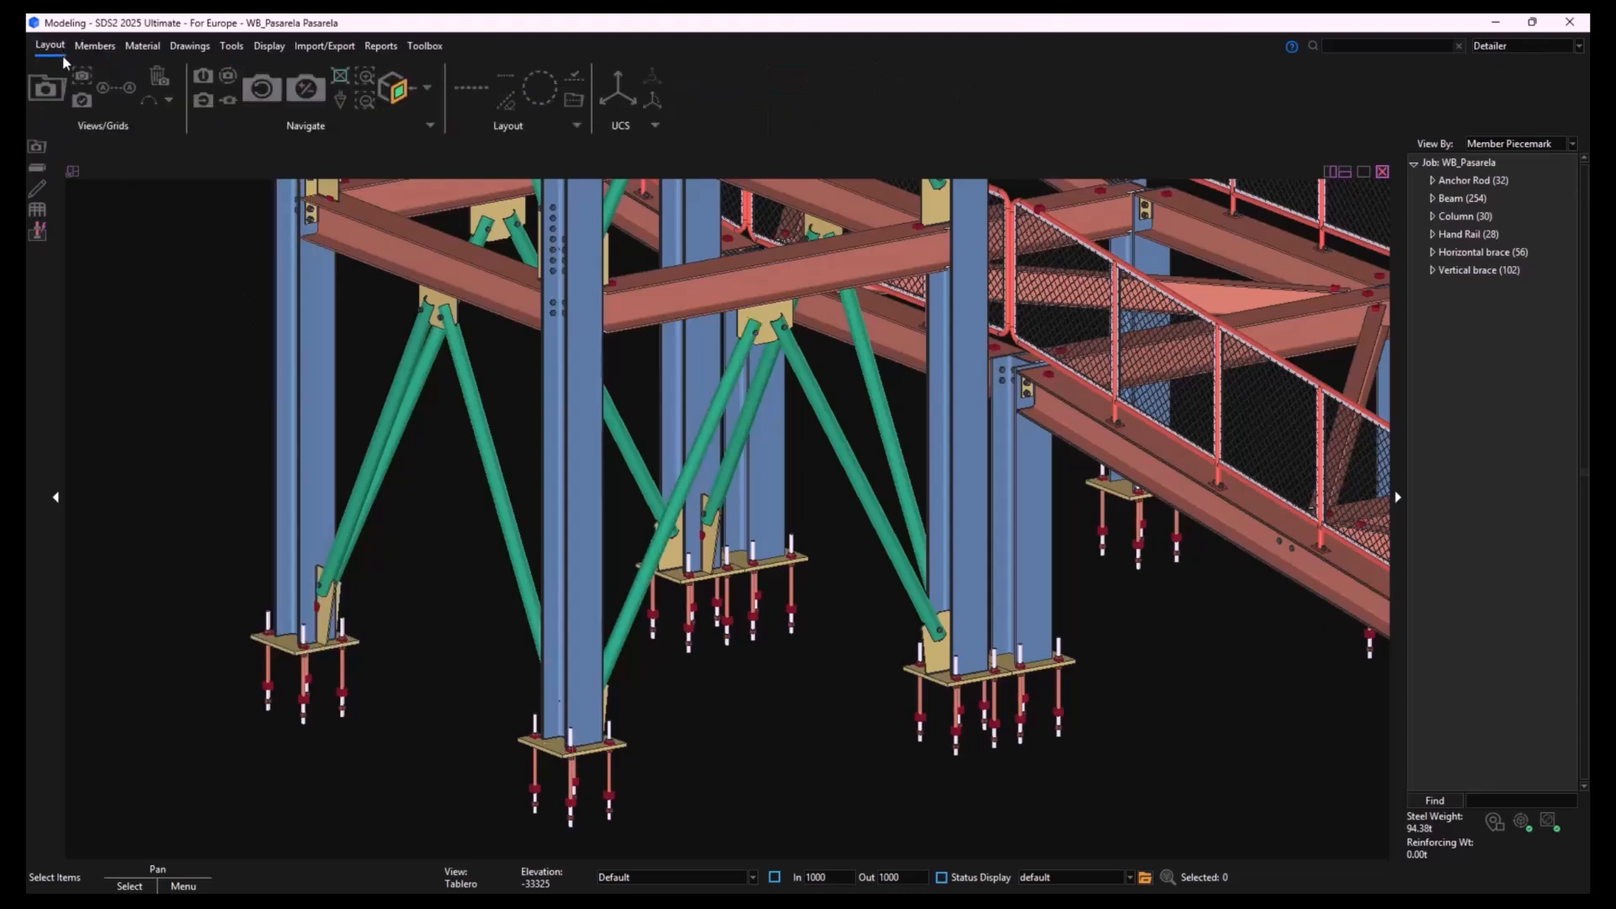
{"action": "left_click", "coordinate": [47, 89]}
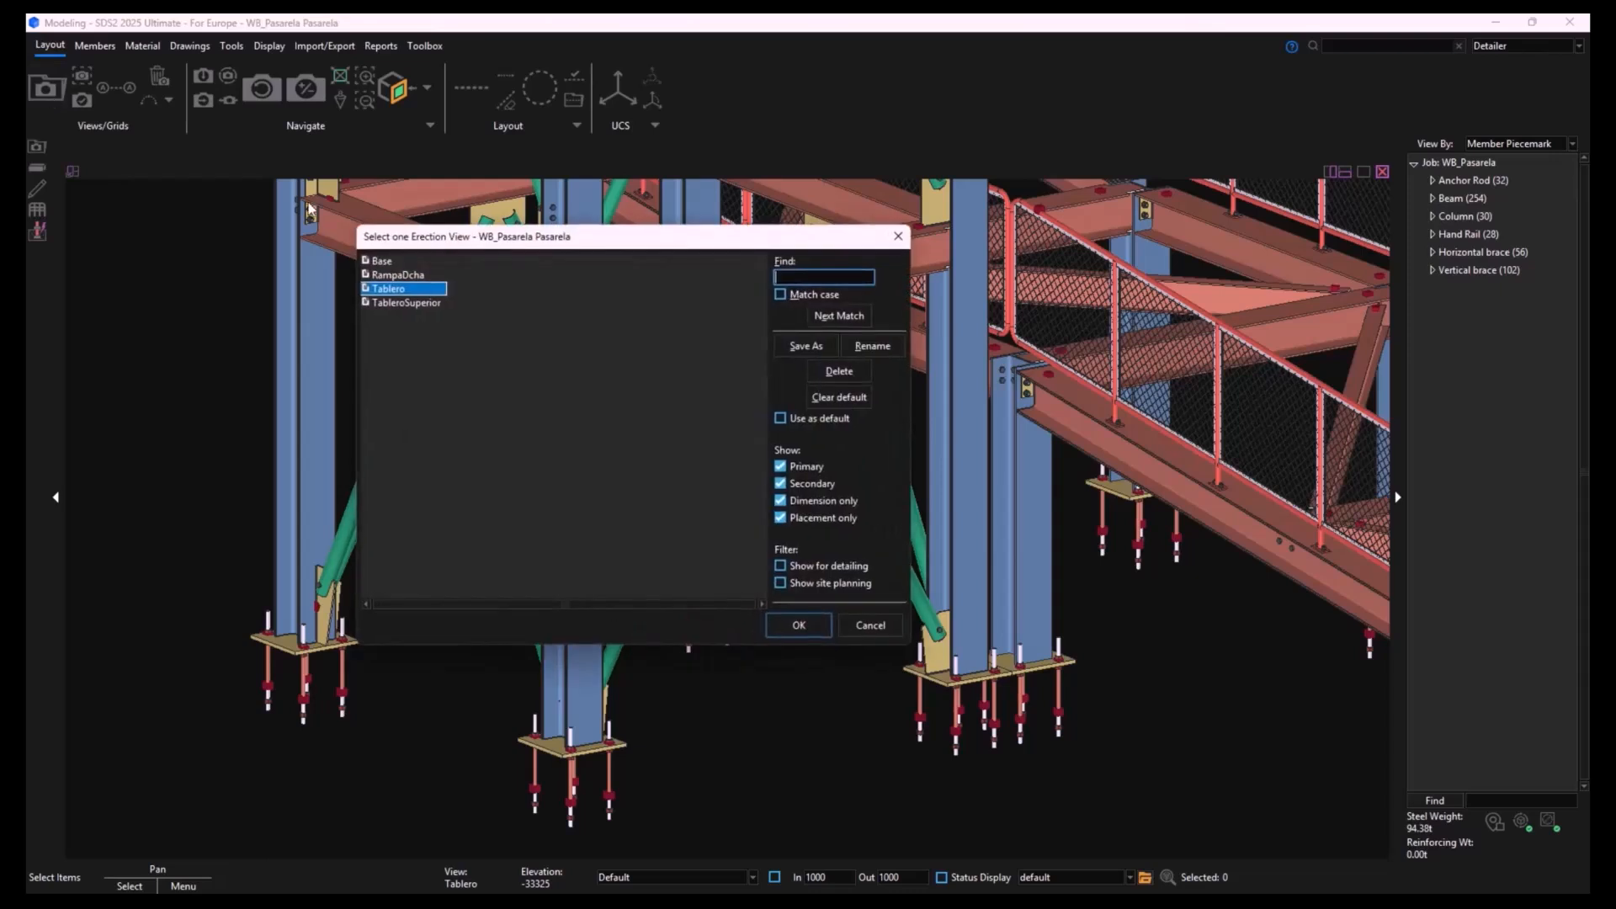
{"action": "double_click", "coordinate": [390, 289]}
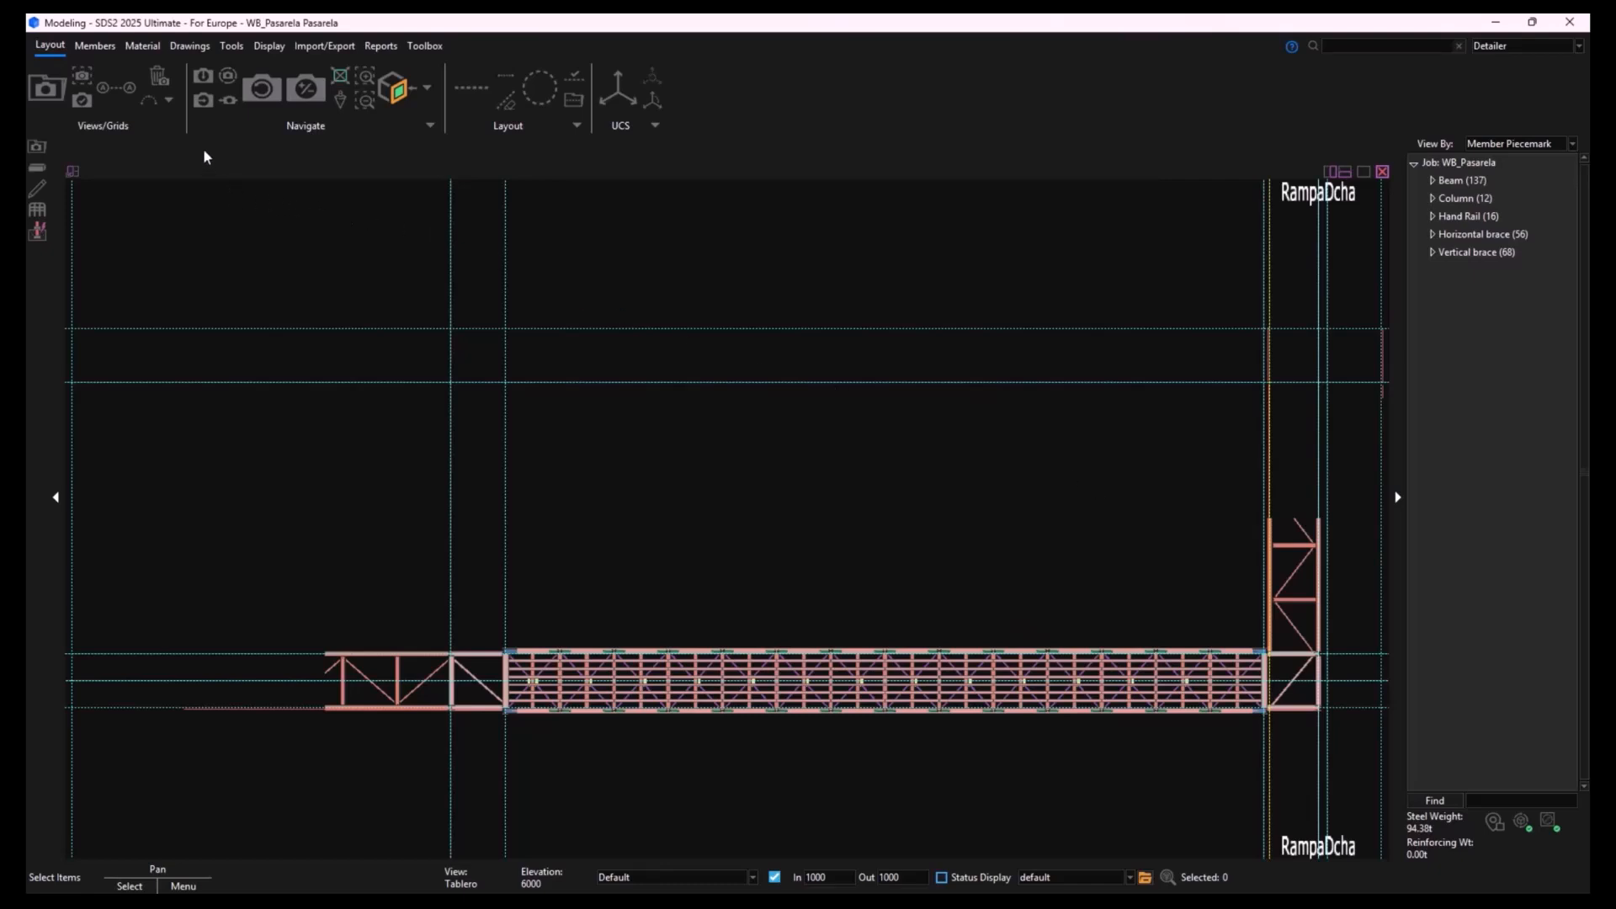
- Start detailing the erection views, selecting RampaDcha and Tablero with the stored detailing method
{"action": "left_click", "coordinate": [189, 47]}
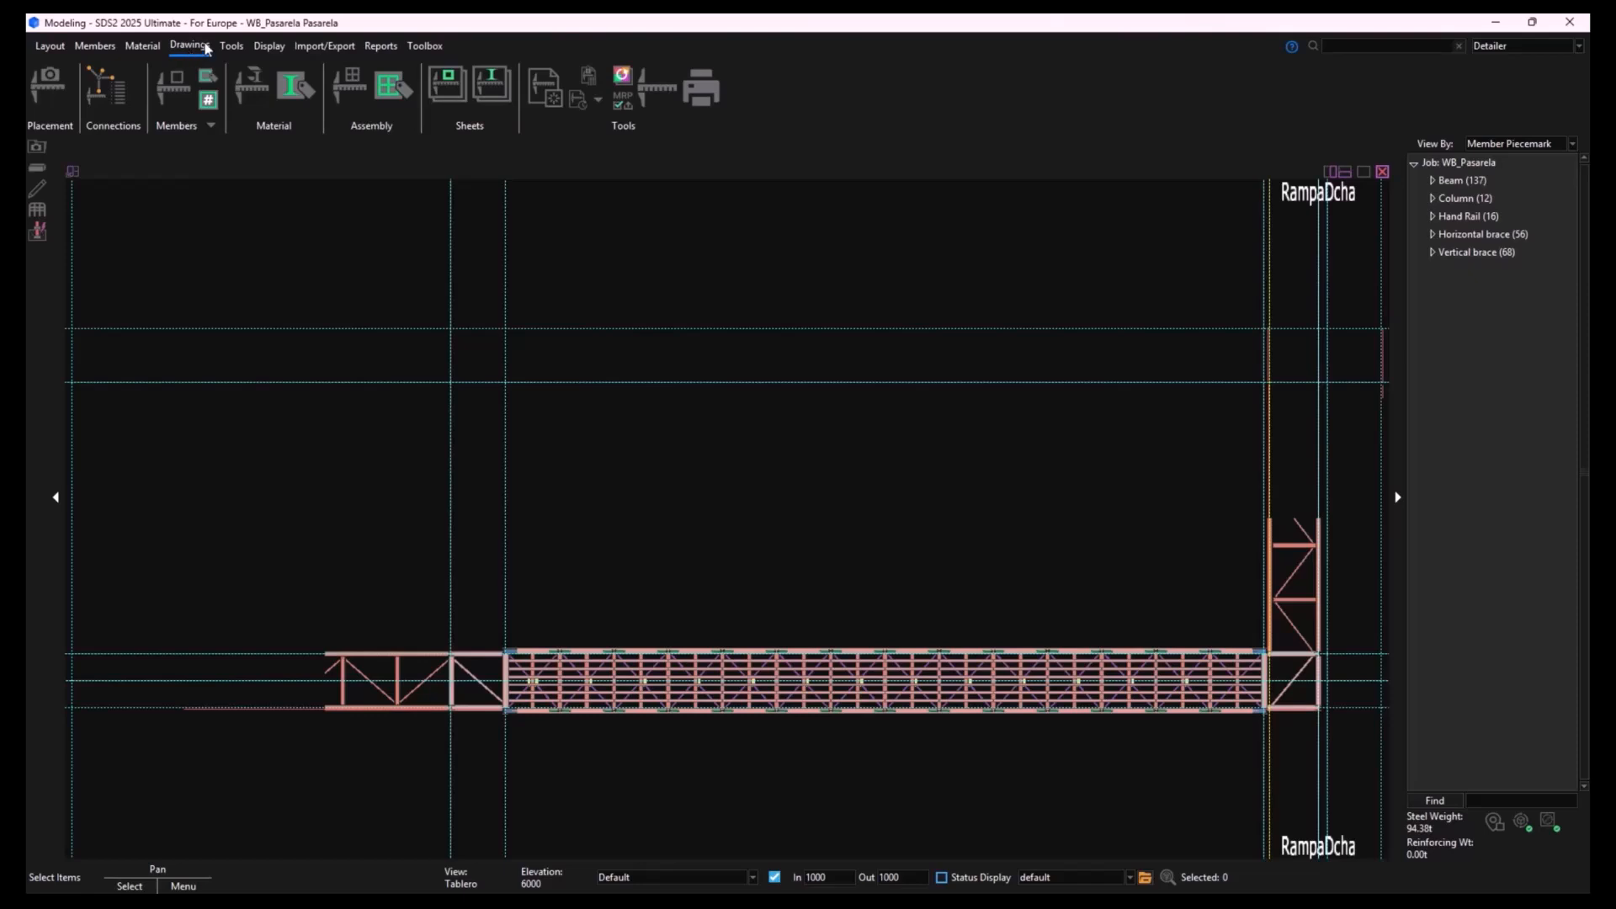
{"action": "left_click", "coordinate": [57, 90]}
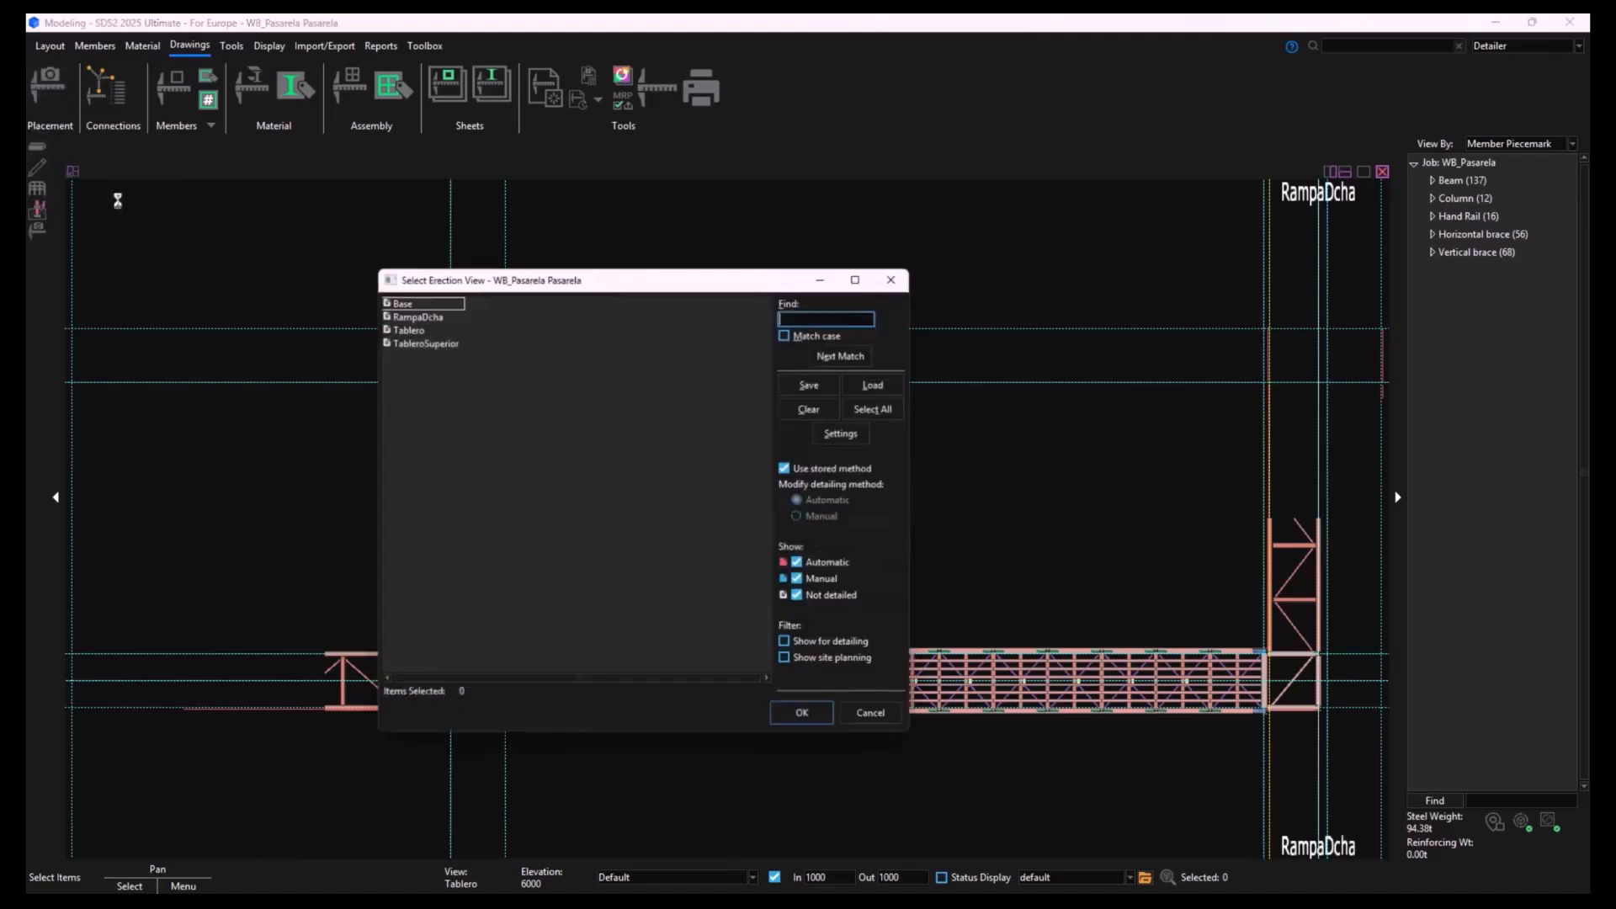
{"action": "left_click", "coordinate": [412, 328]}
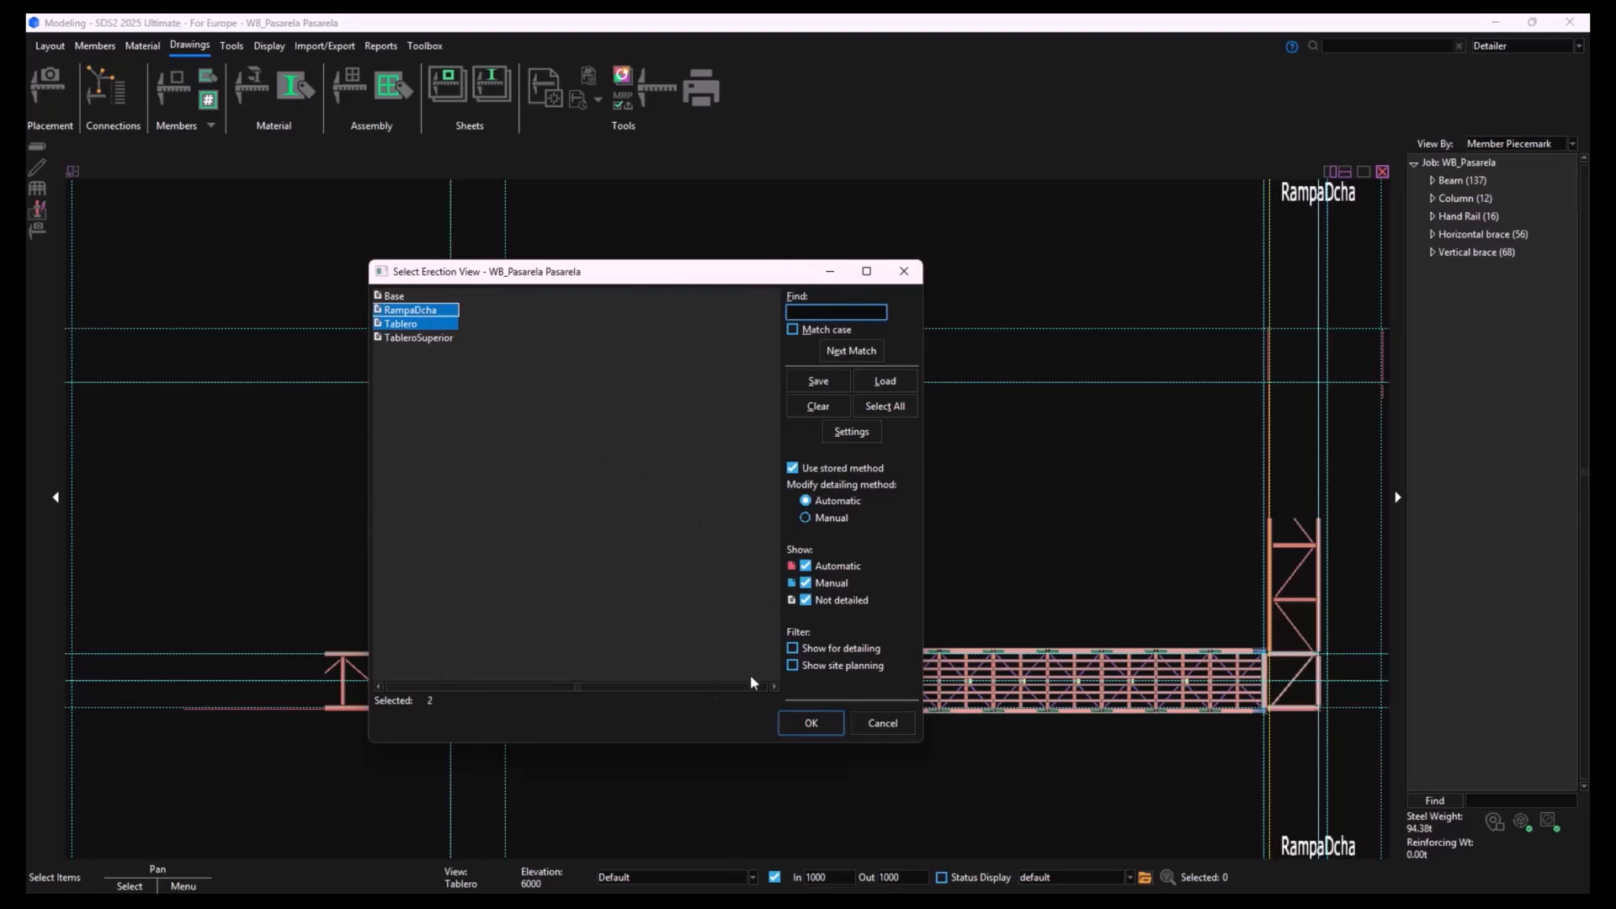
{"action": "left_click", "coordinate": [830, 727]}
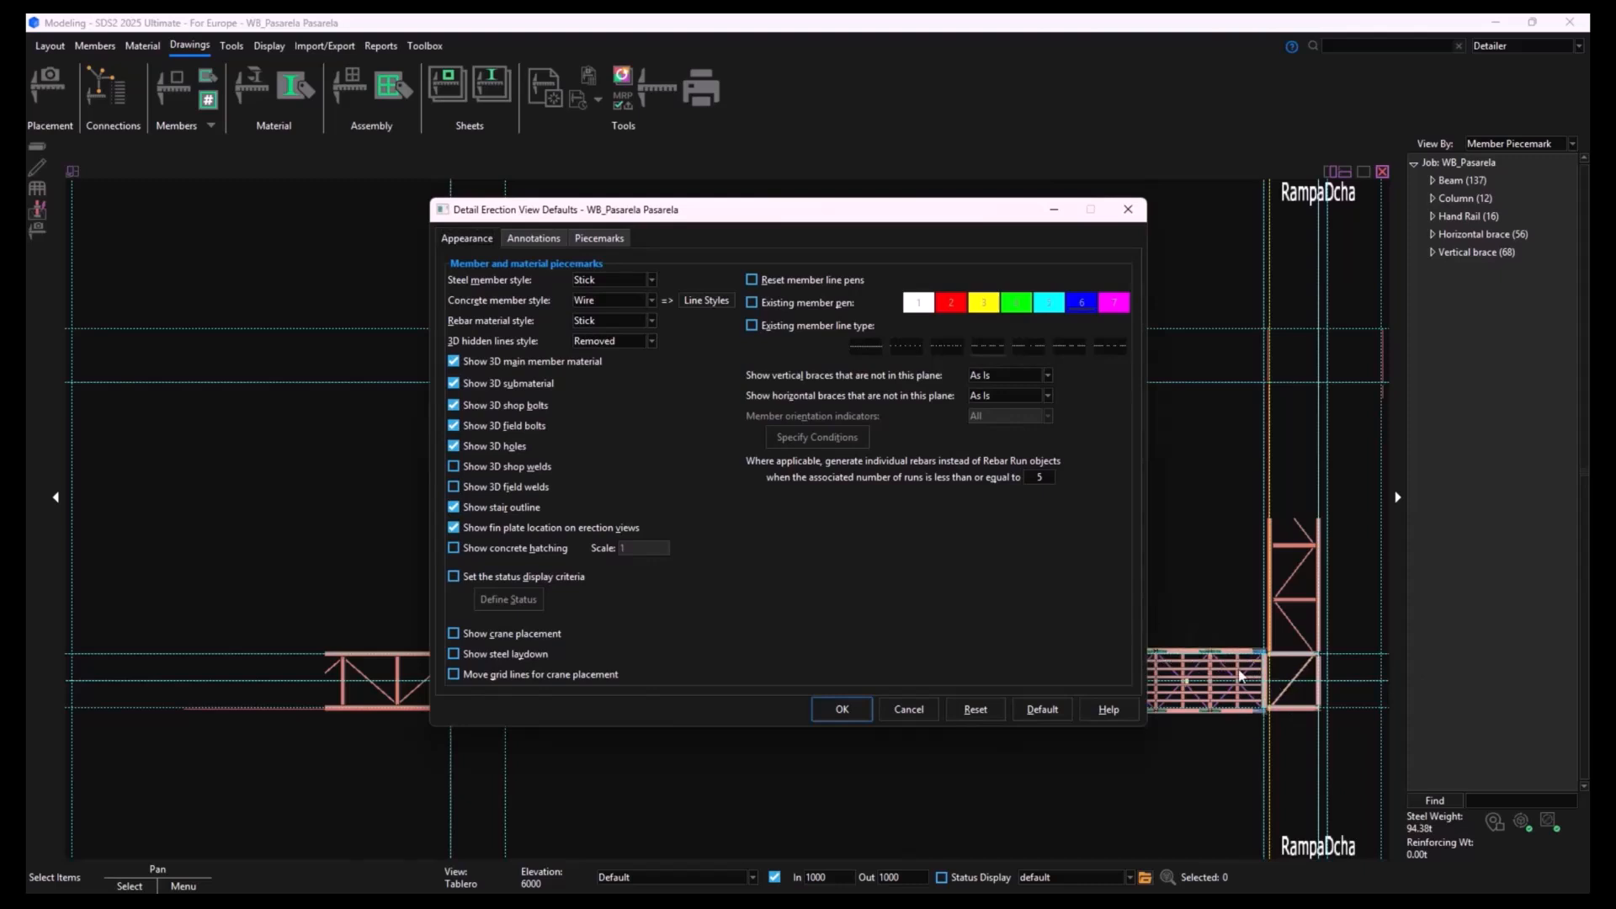
- Review the appearance, annotation and piecemark options for the erection view details, keep the steel member style Stick and accept the settings
{"action": "left_click", "coordinate": [653, 280]}
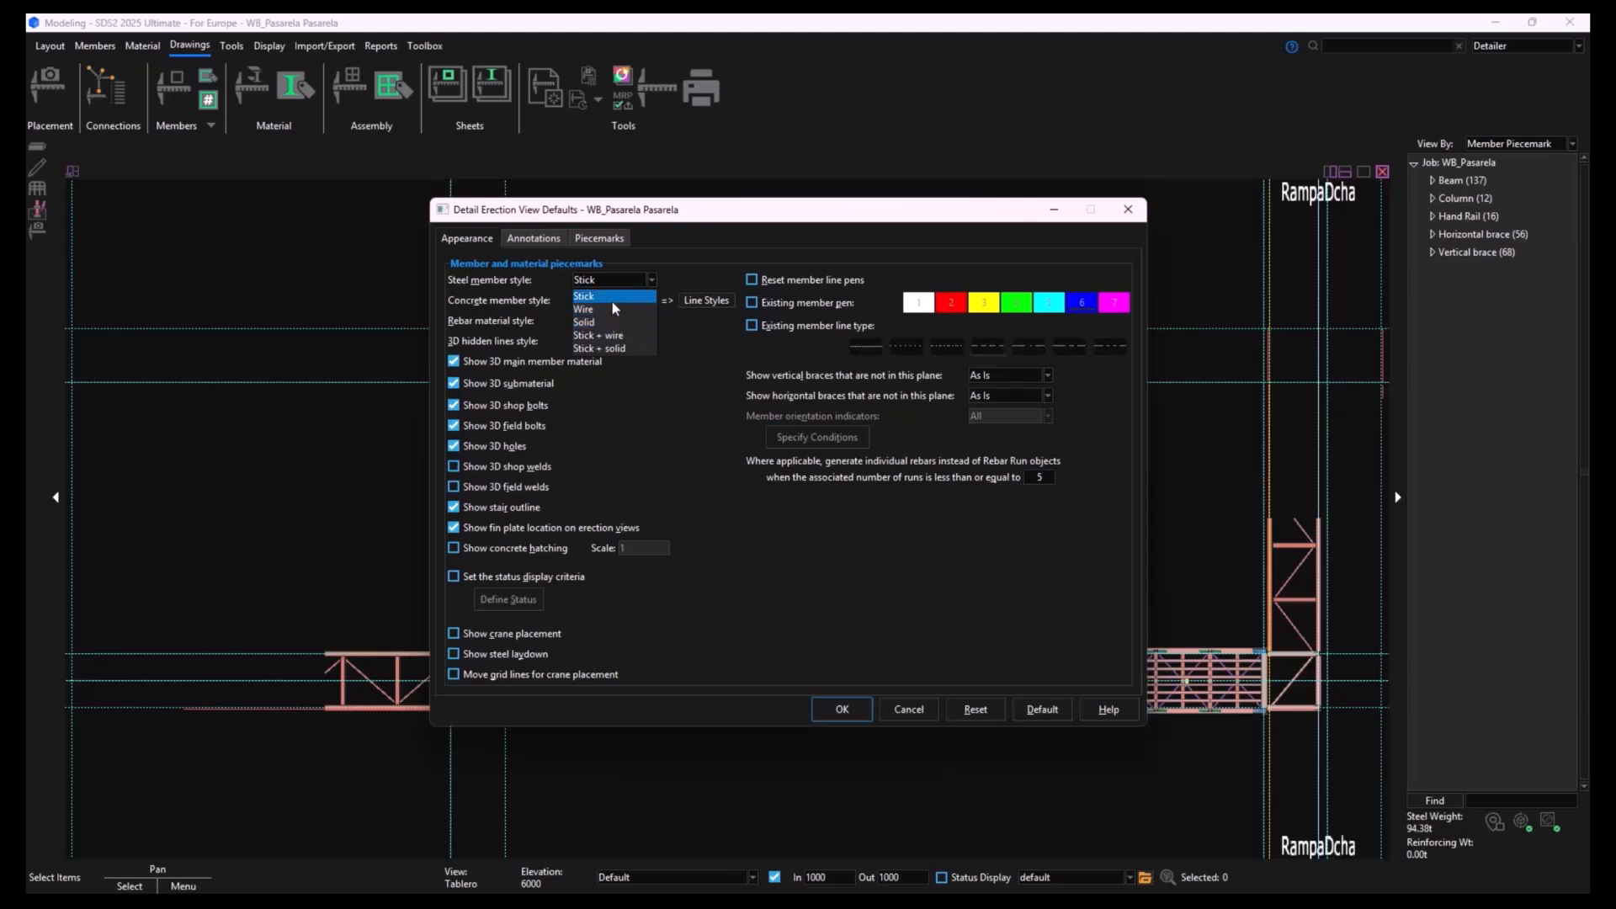
{"action": "left_click", "coordinate": [710, 368]}
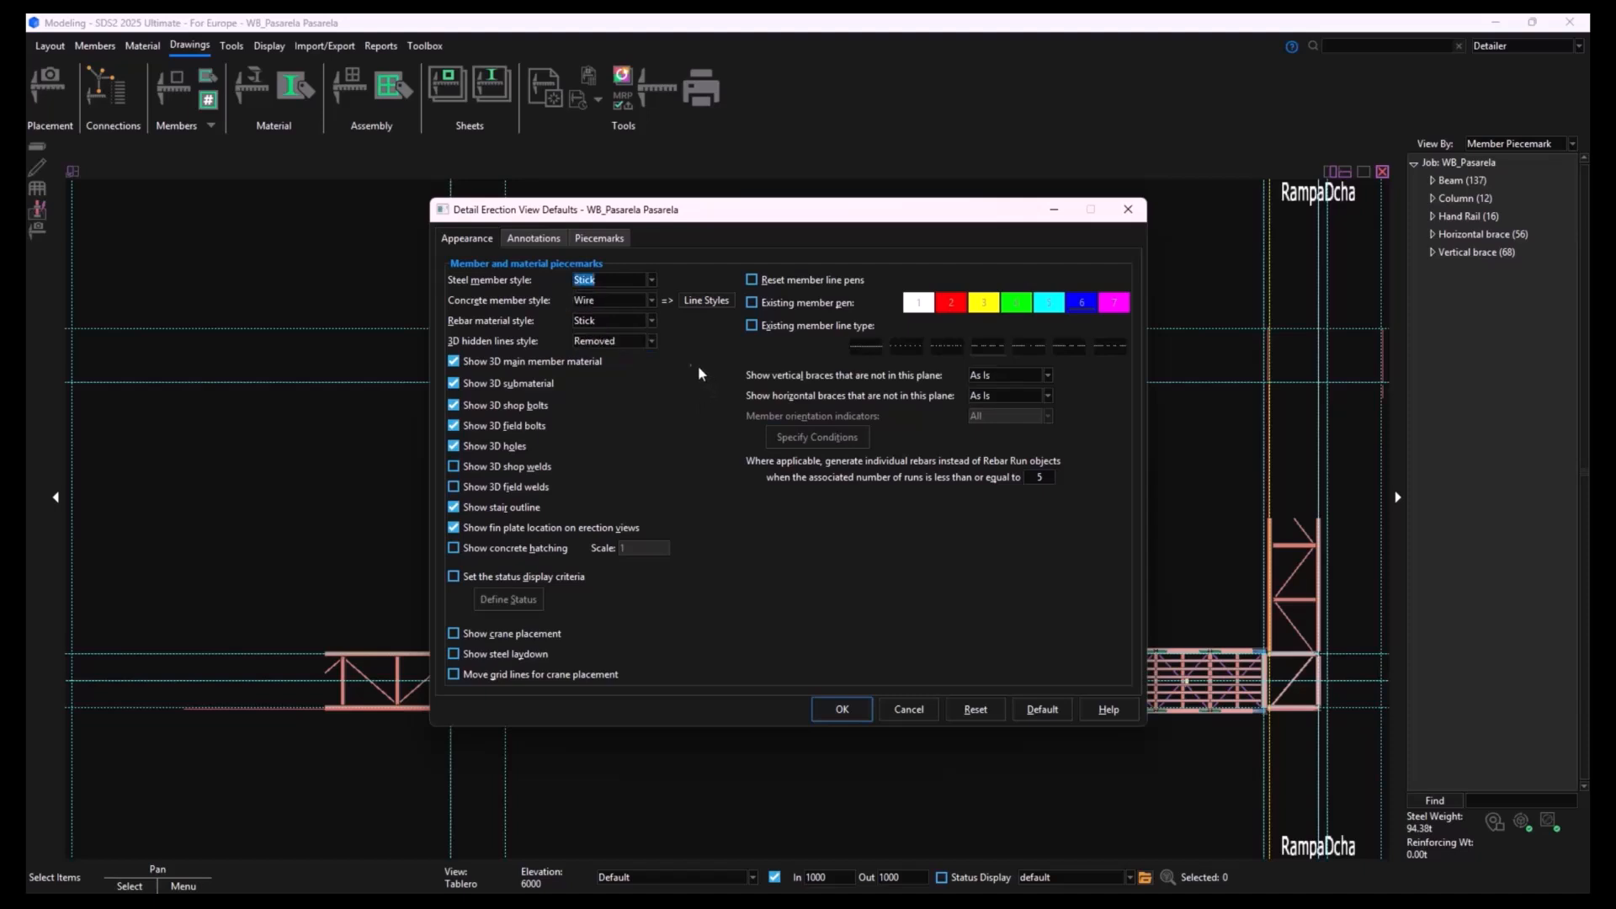
{"action": "left_click", "coordinate": [533, 239]}
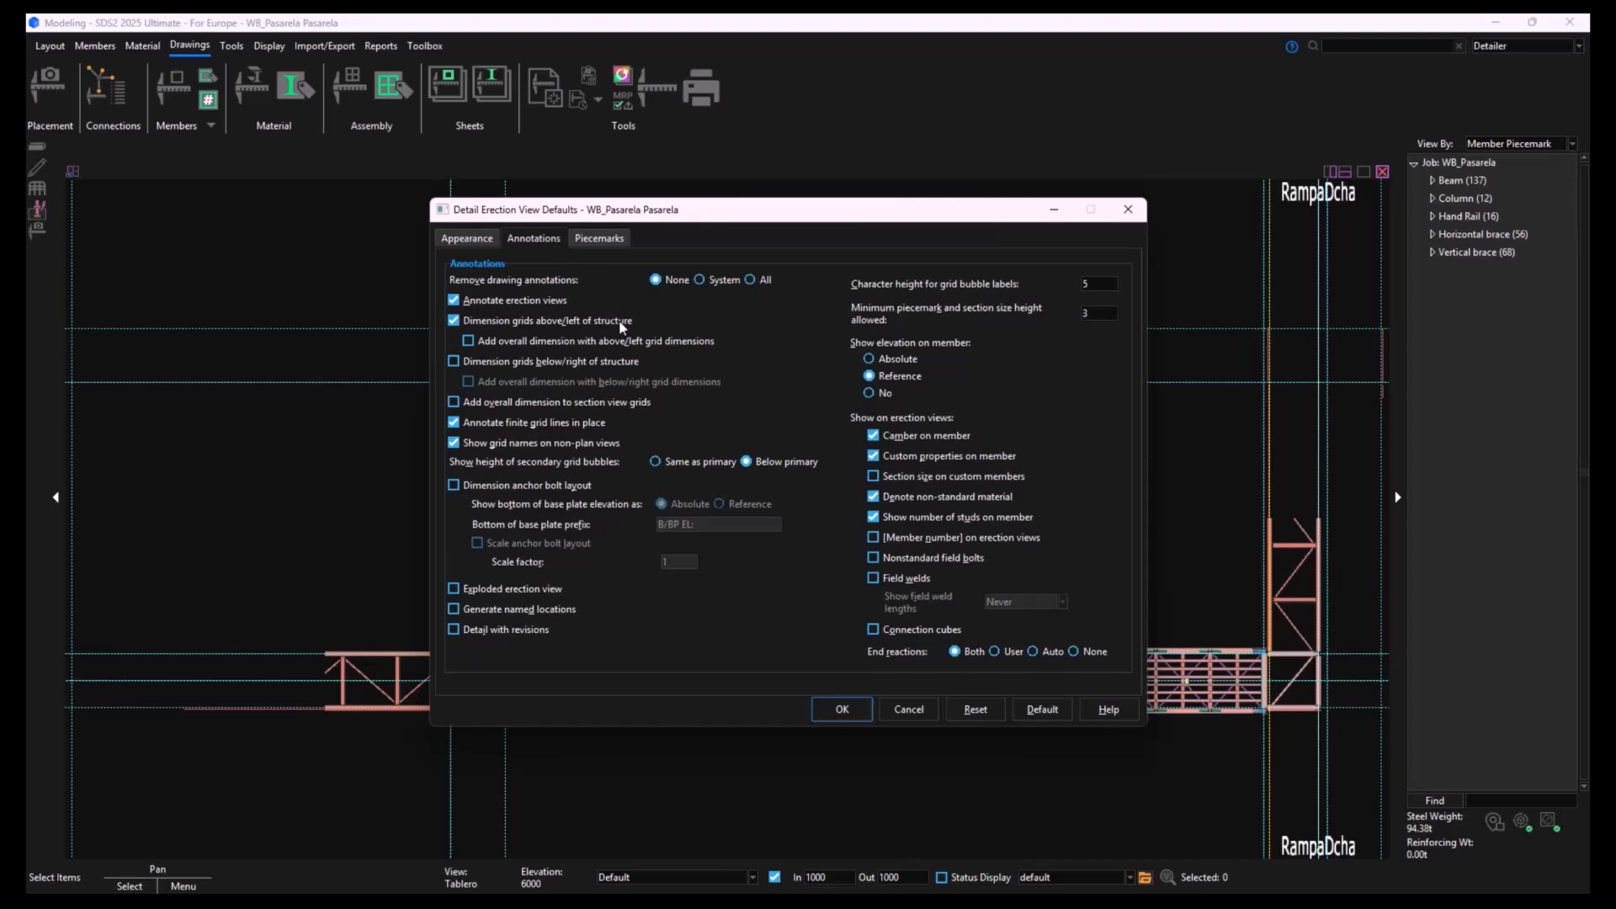
{"action": "left_click", "coordinate": [617, 239]}
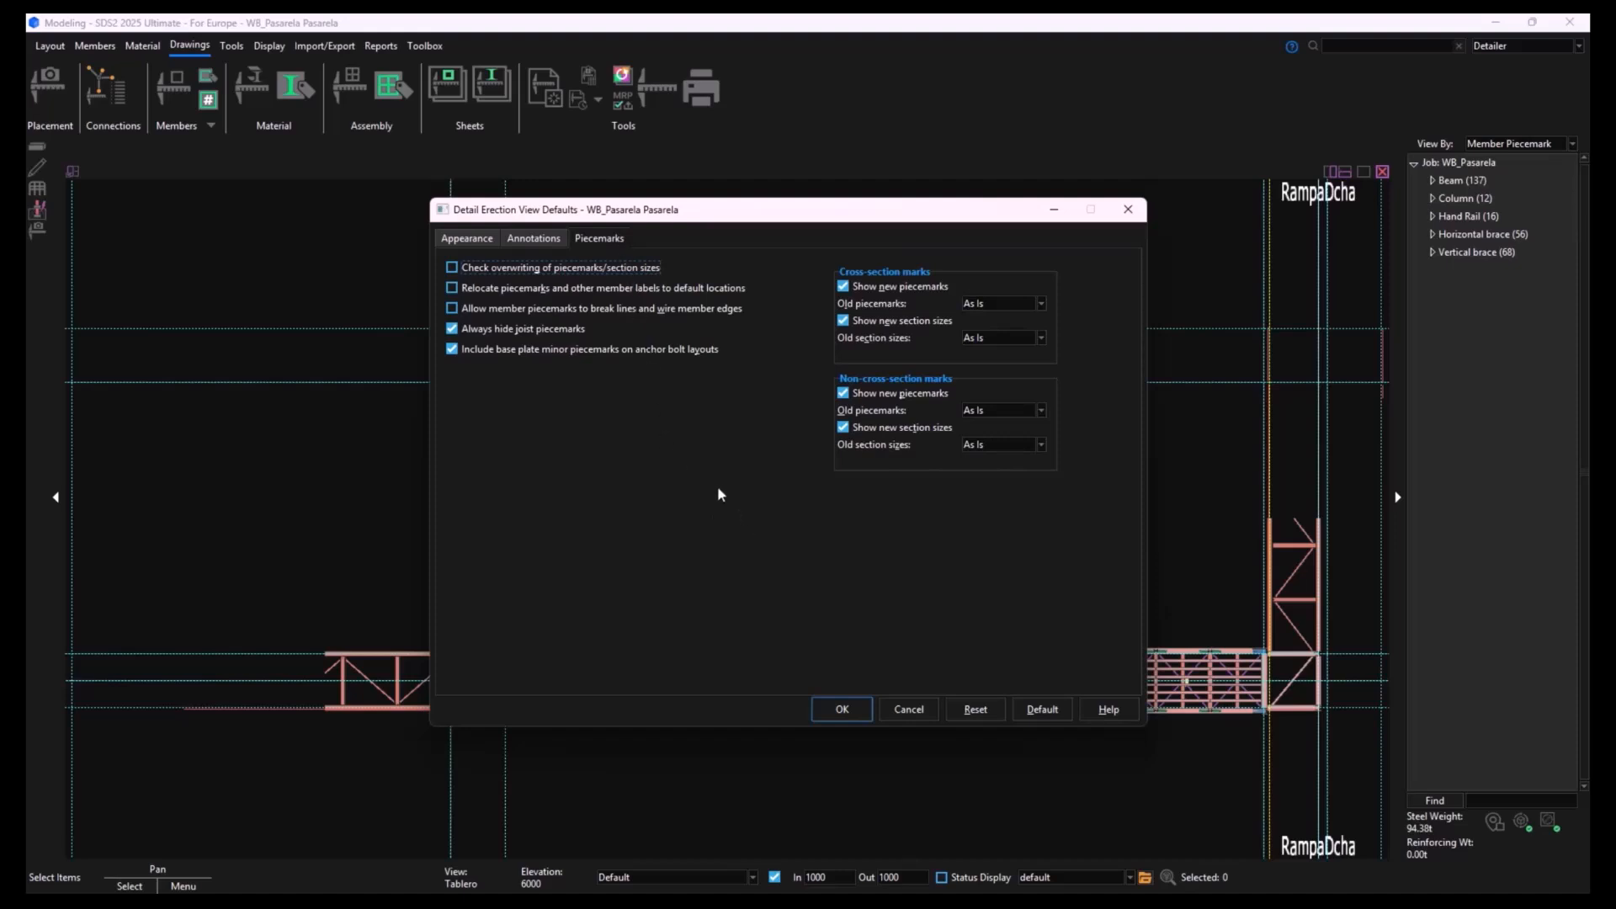
{"action": "left_click", "coordinate": [473, 240]}
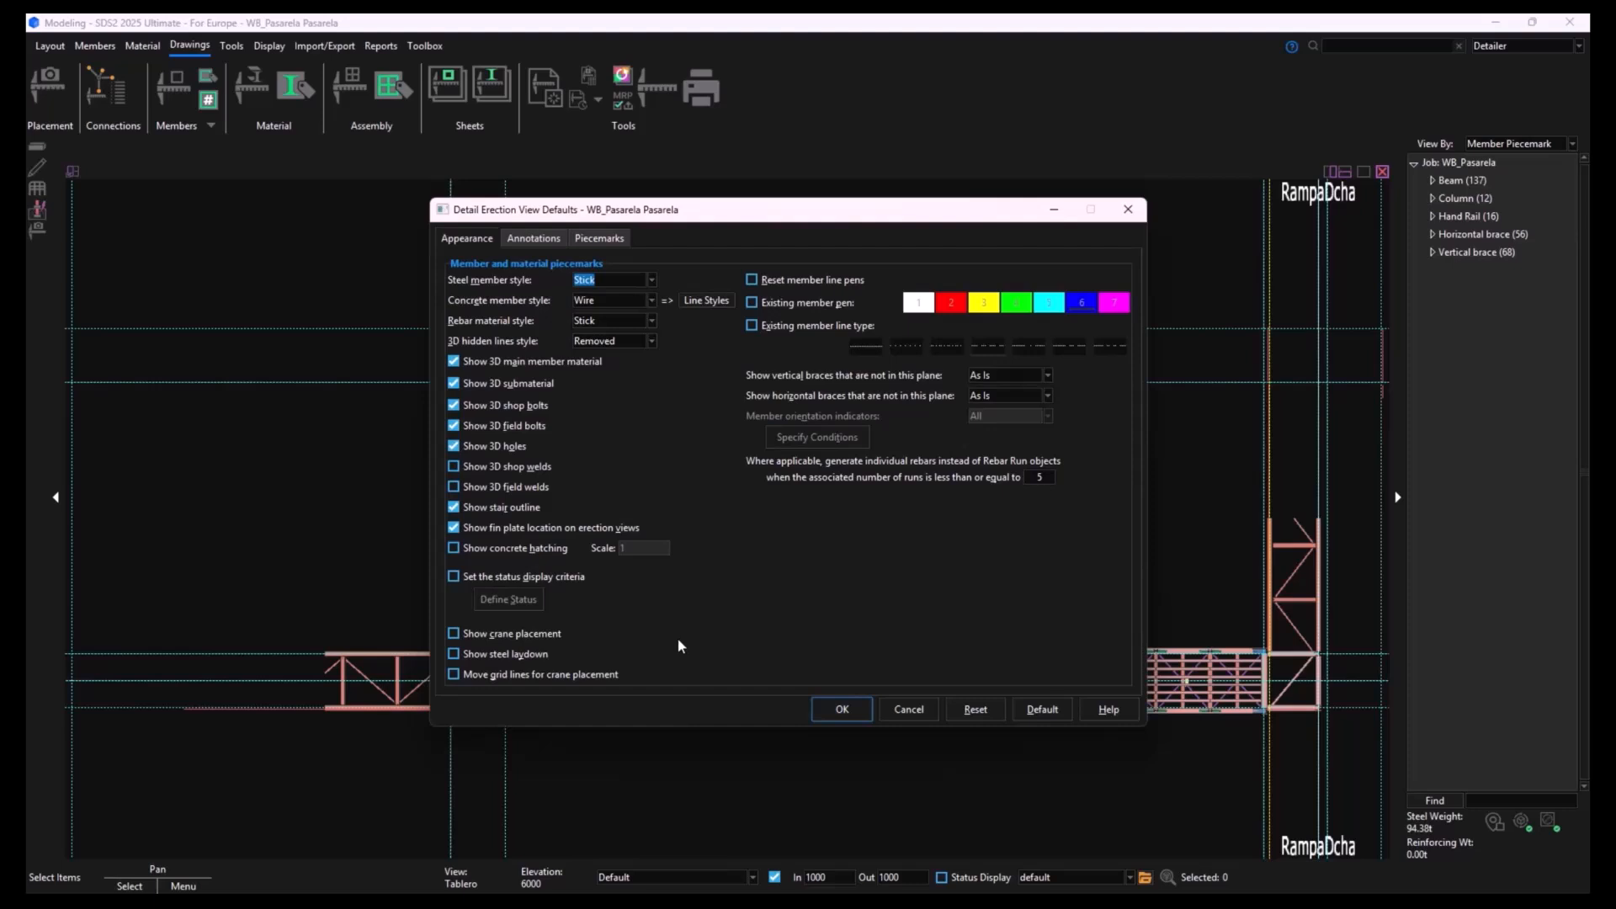
{"action": "left_click", "coordinate": [855, 710]}
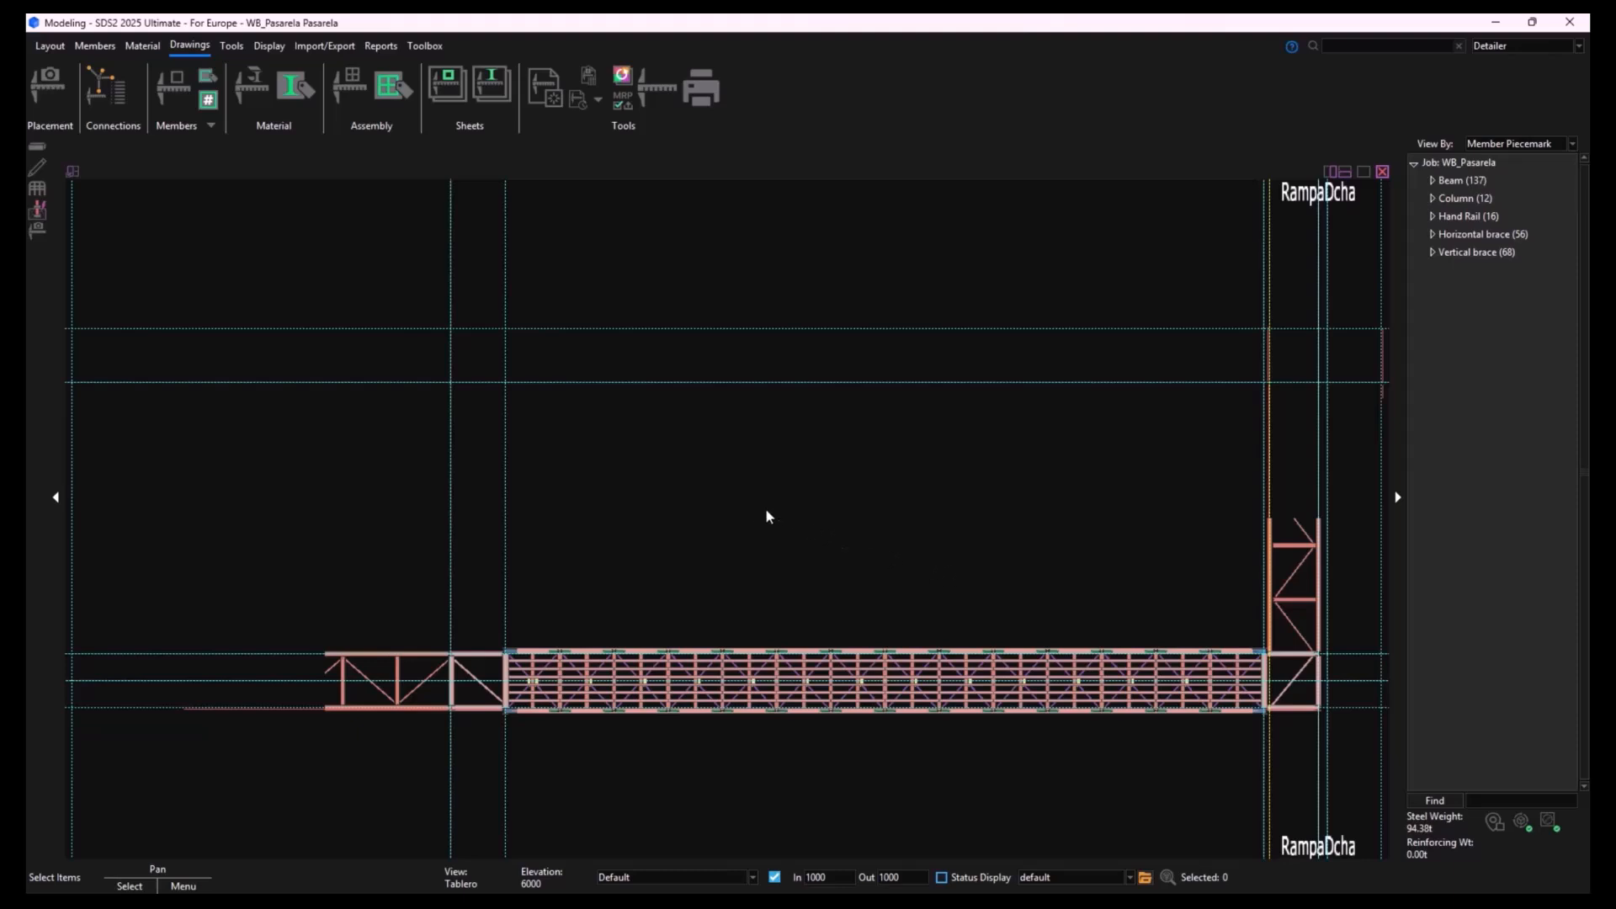
- Turn on the display of member piecemarks in the general display options and accept the settings
{"action": "left_click", "coordinate": [270, 51]}
{"action": "left_click", "coordinate": [64, 81]}
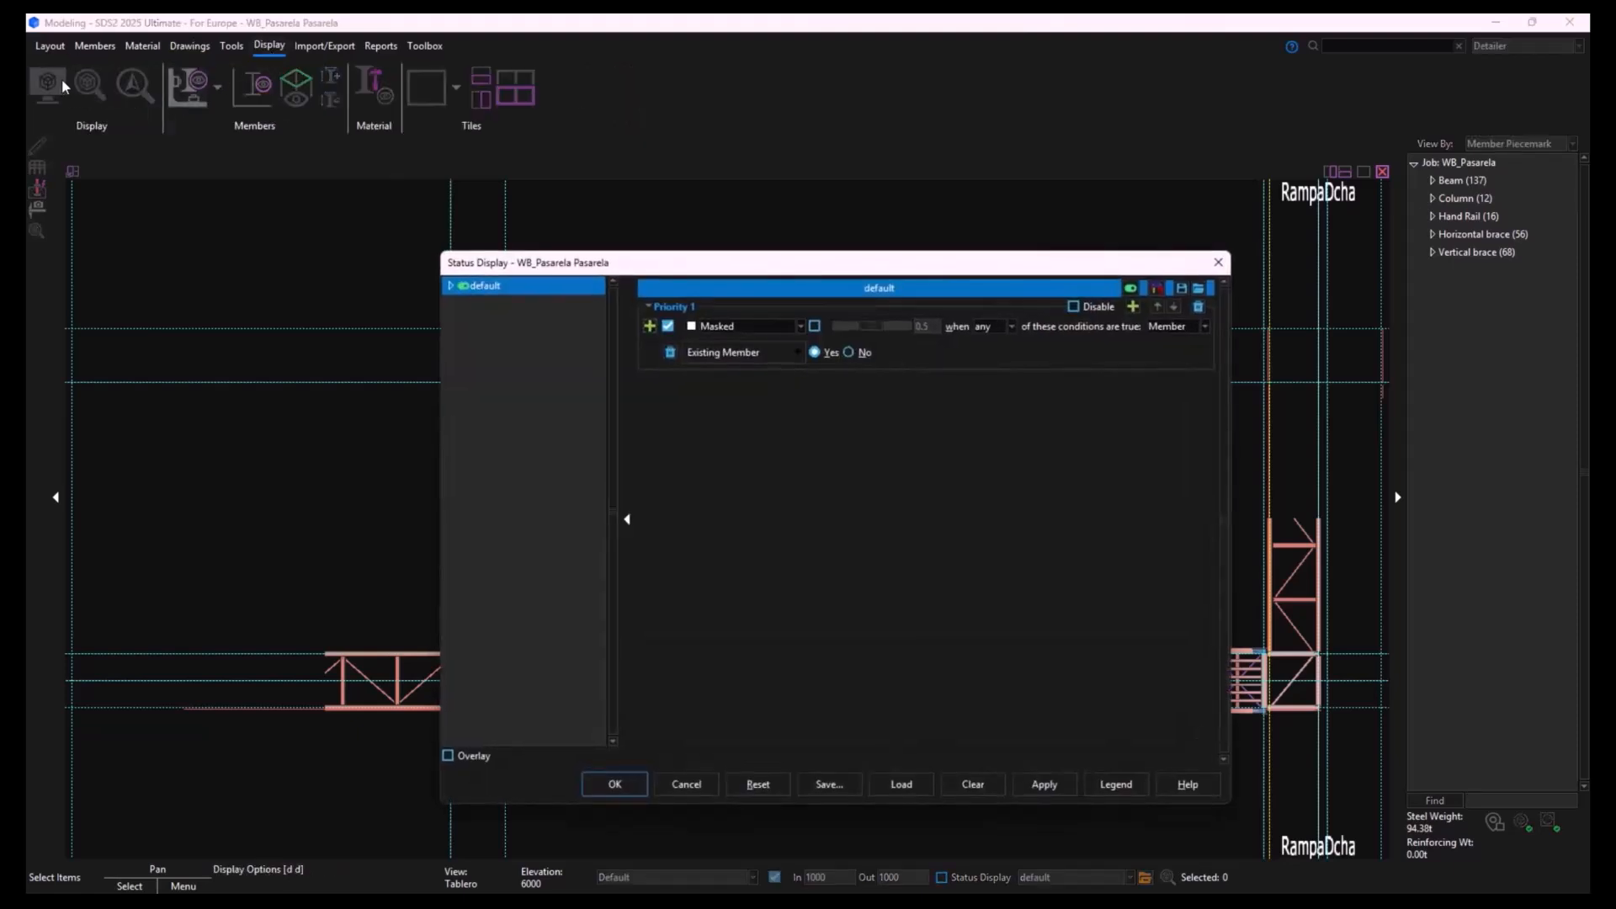
{"action": "key", "text": "Escape"}
{"action": "left_click", "coordinate": [50, 79]}
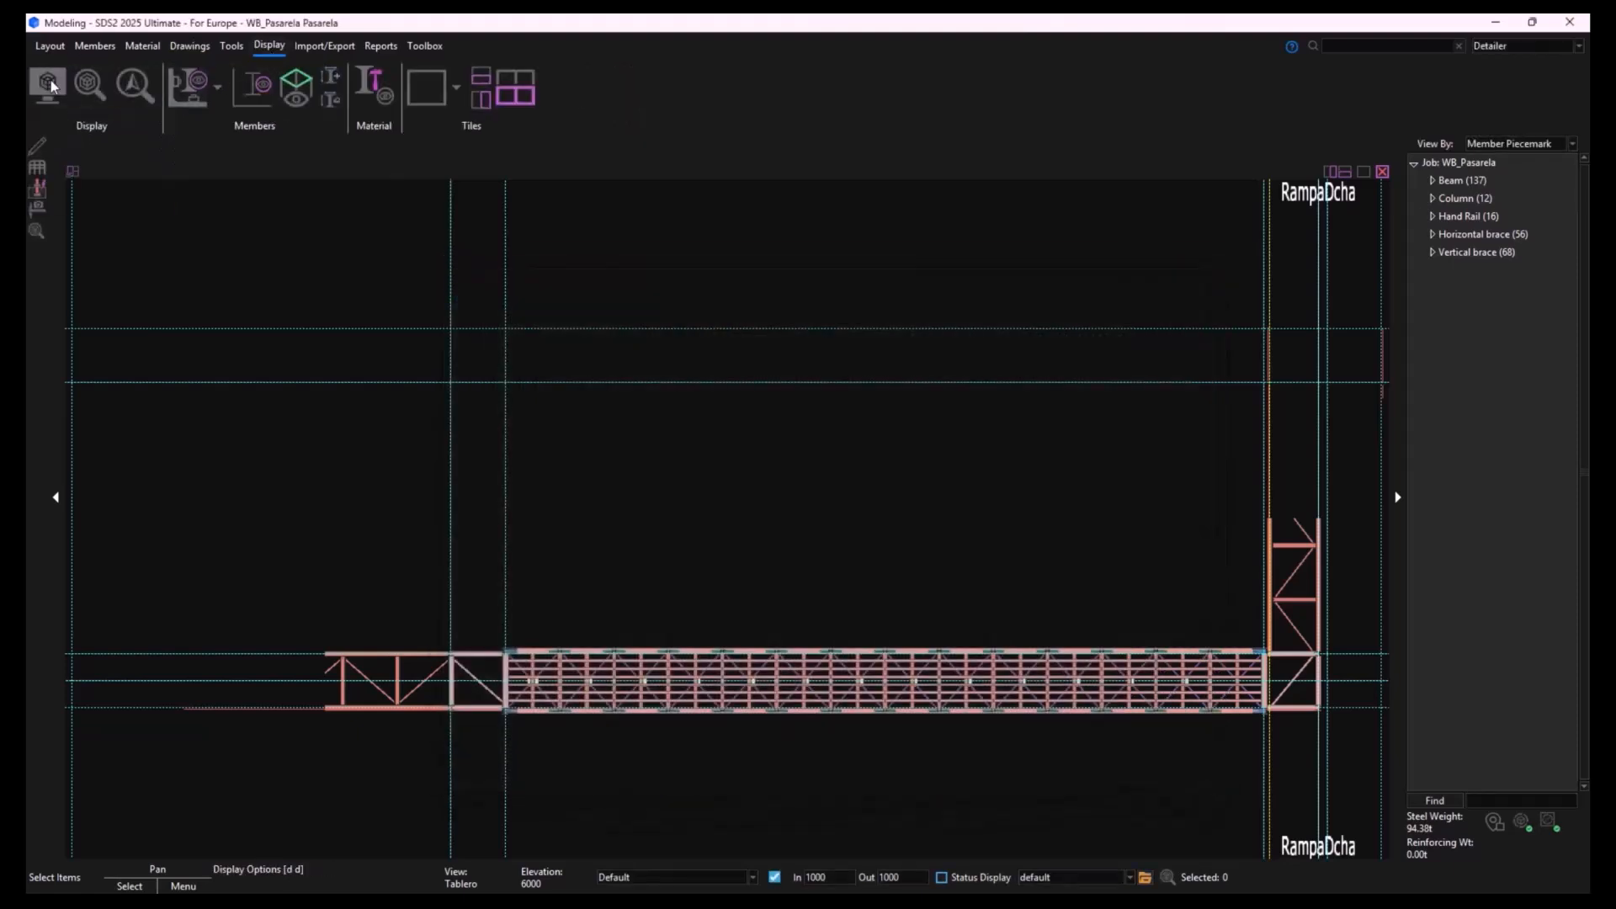
{"action": "left_click", "coordinate": [1010, 149]}
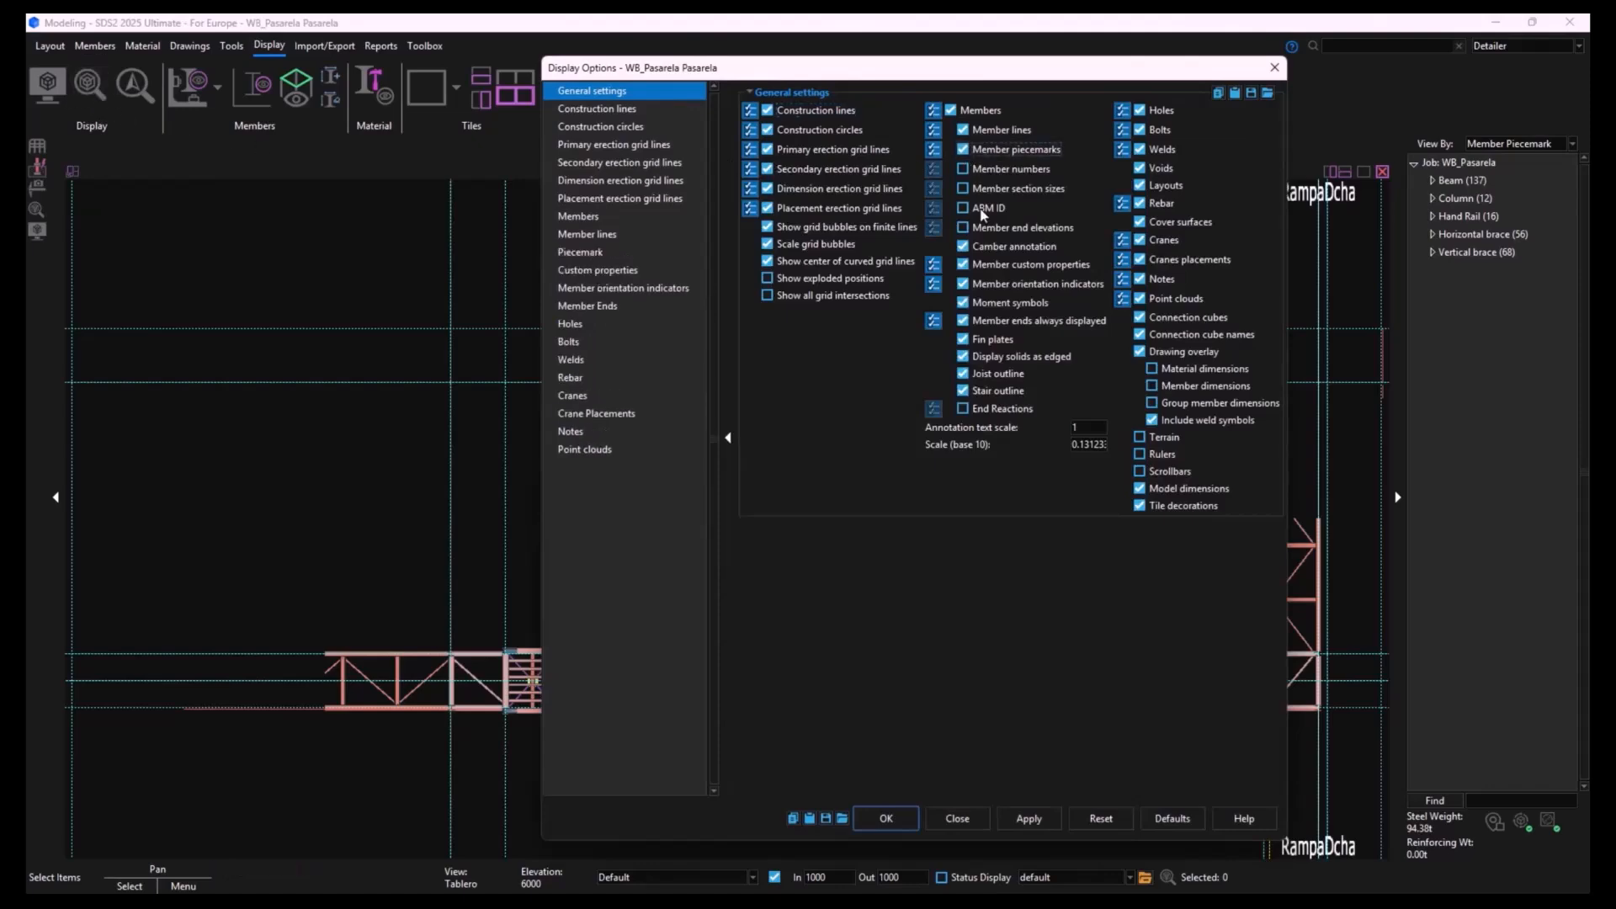
{"action": "left_click", "coordinate": [886, 818]}
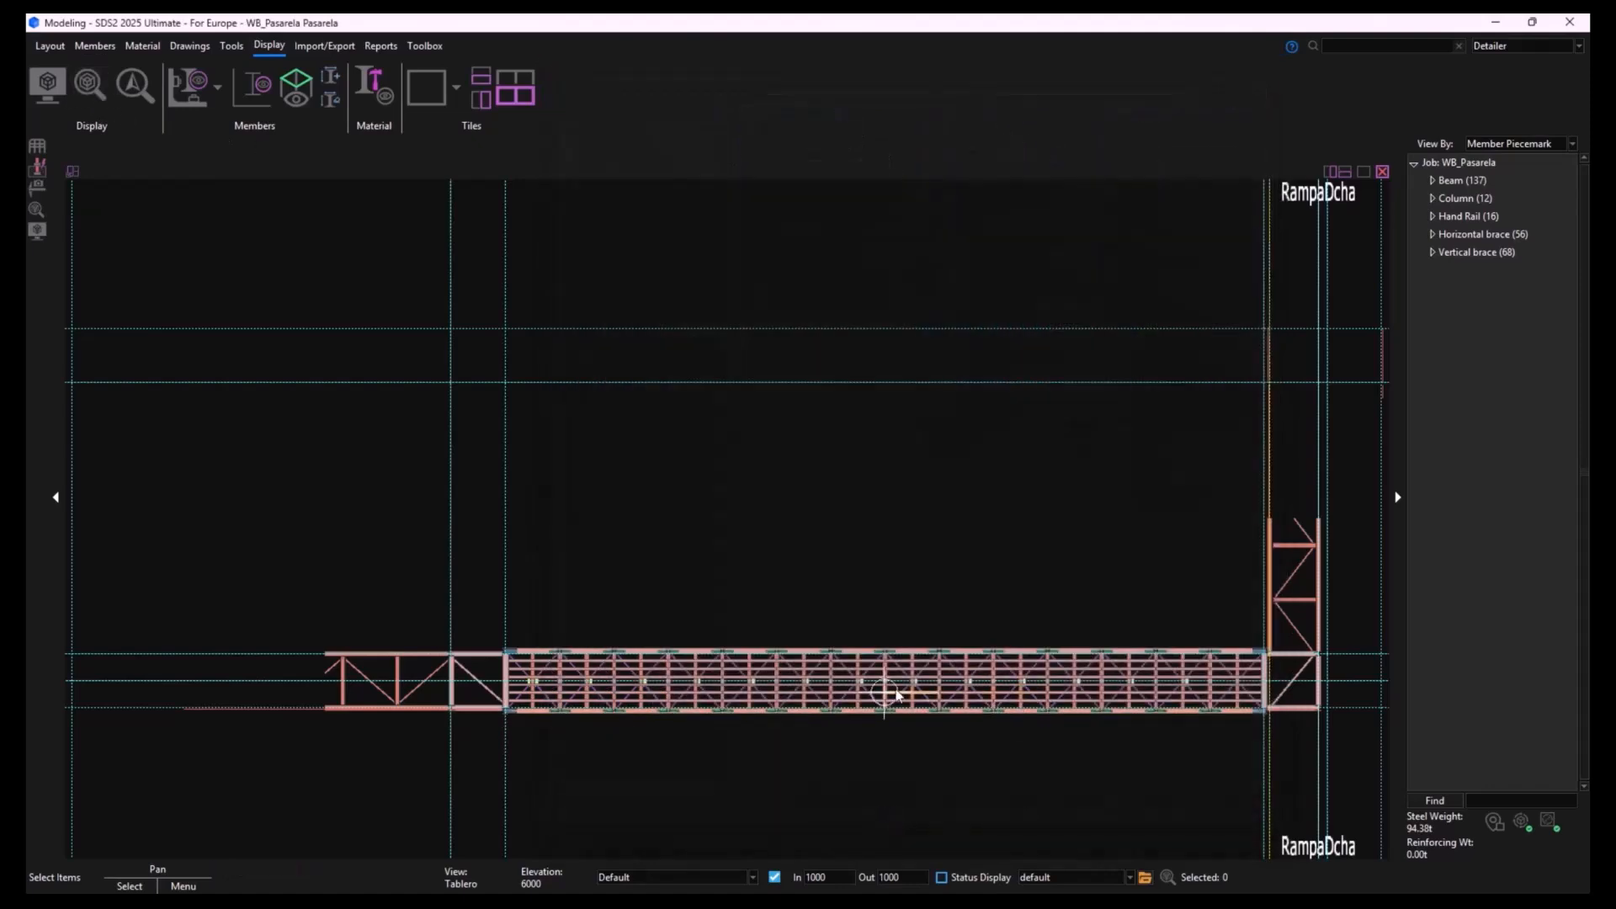
- Examine the member piecemarks in 3D around the ramp junction with the walkway deck, picking out beam B_191
{"action": "middle_click_drag", "start_coordinate": [659, 759], "coordinate": [693, 648]}
{"action": "scroll", "coordinate": [595, 603], "scroll_direction": "up", "scroll_amount": 8}
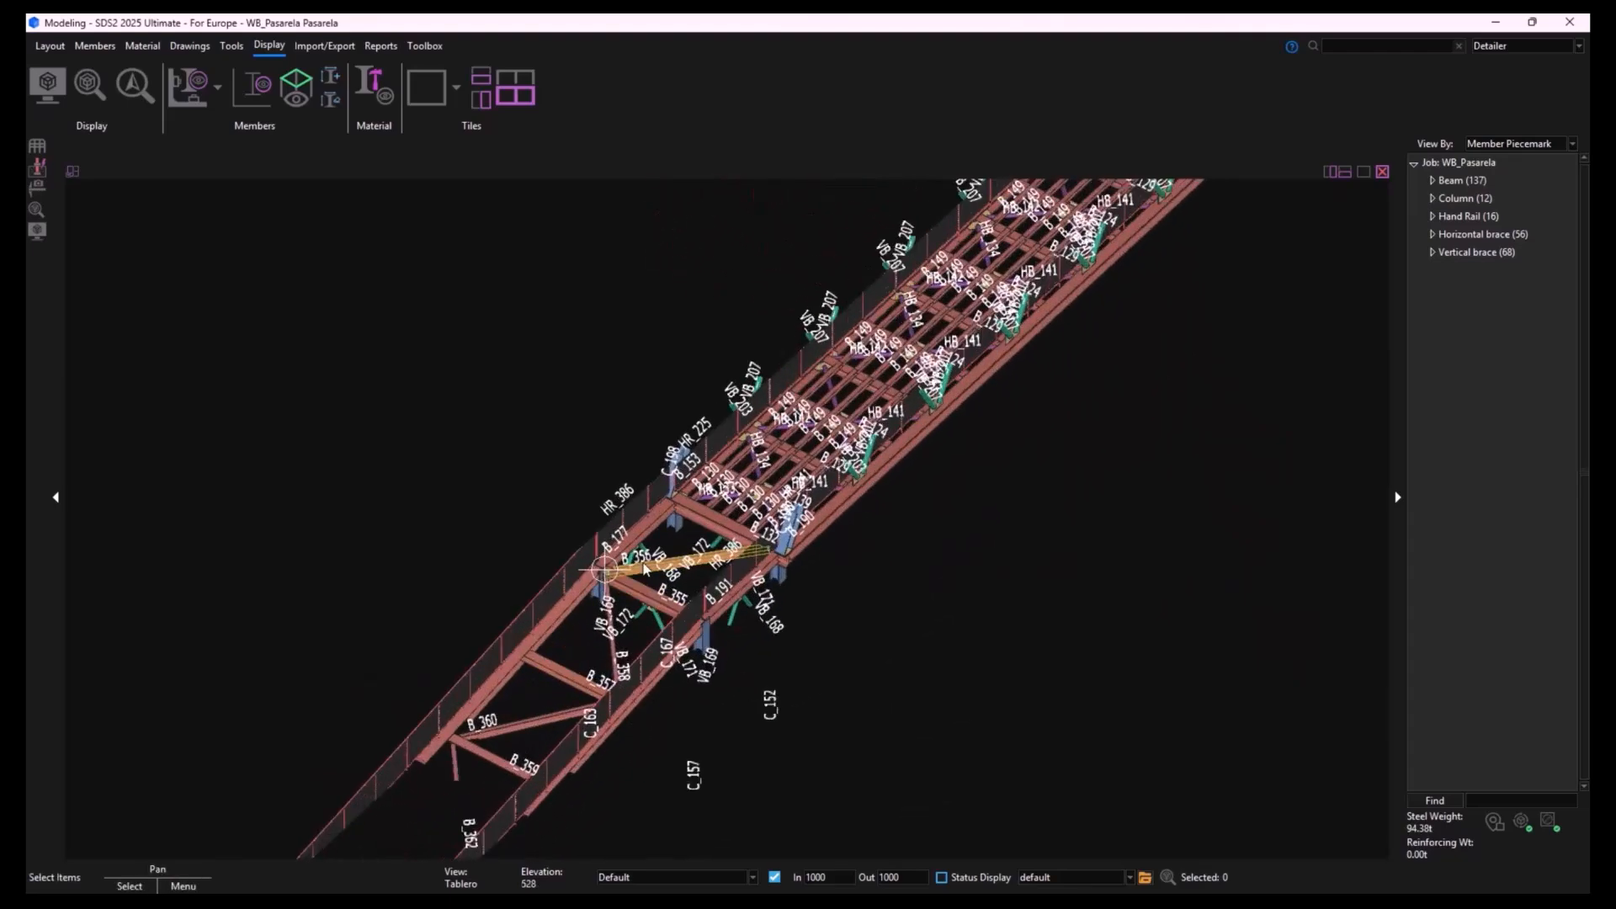
{"action": "scroll", "coordinate": [642, 572], "scroll_direction": "up", "scroll_amount": 6}
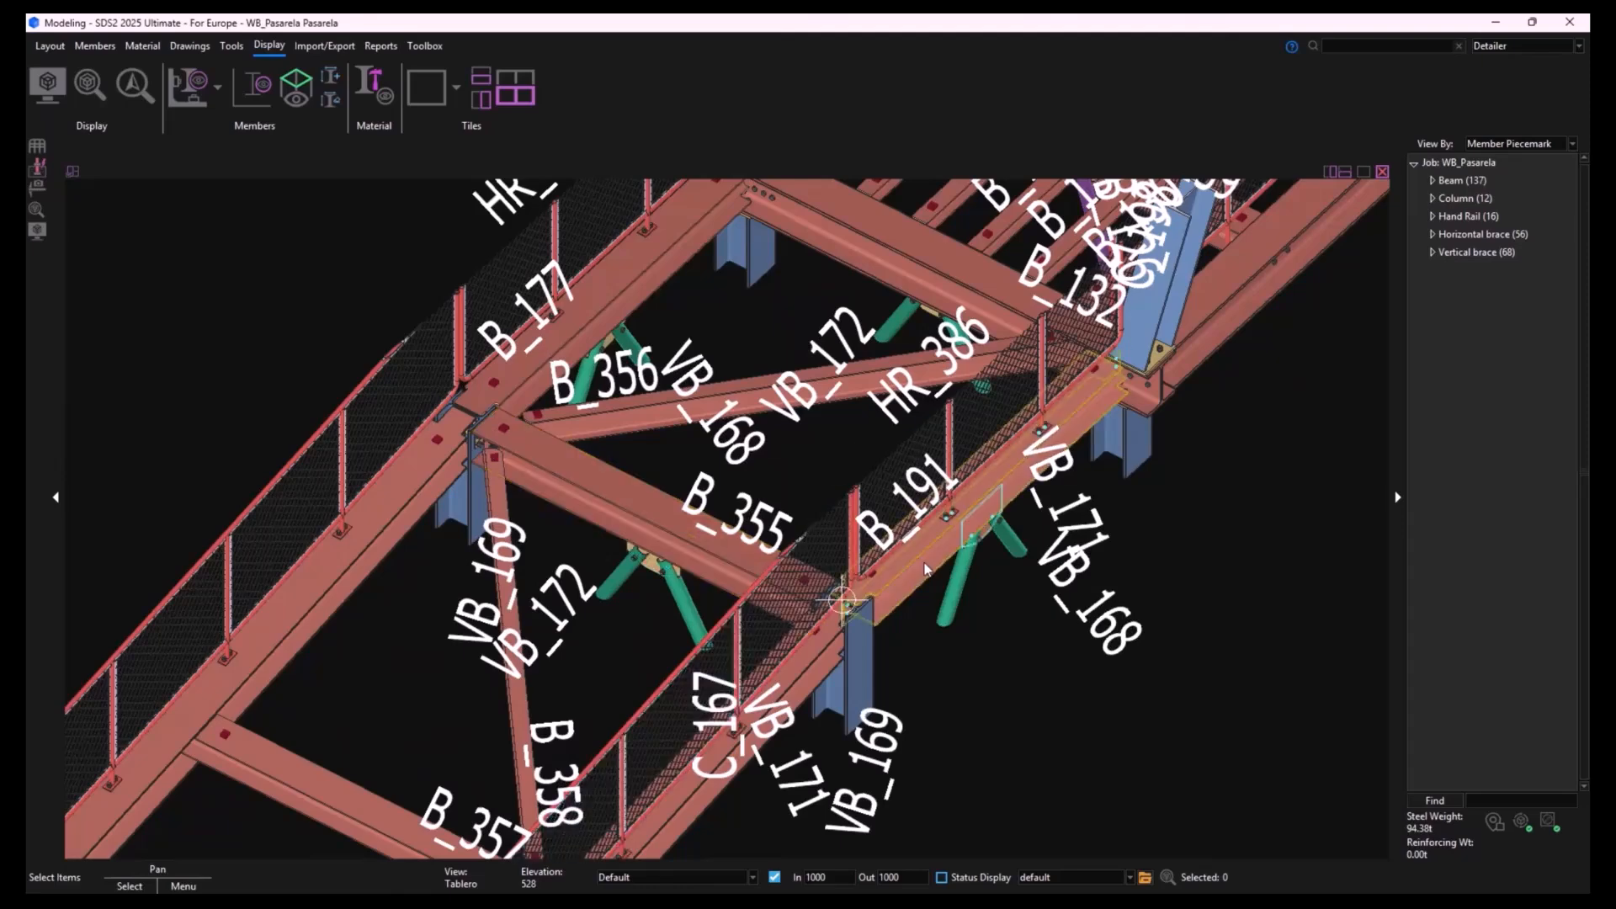
{"action": "left_click", "coordinate": [926, 569]}
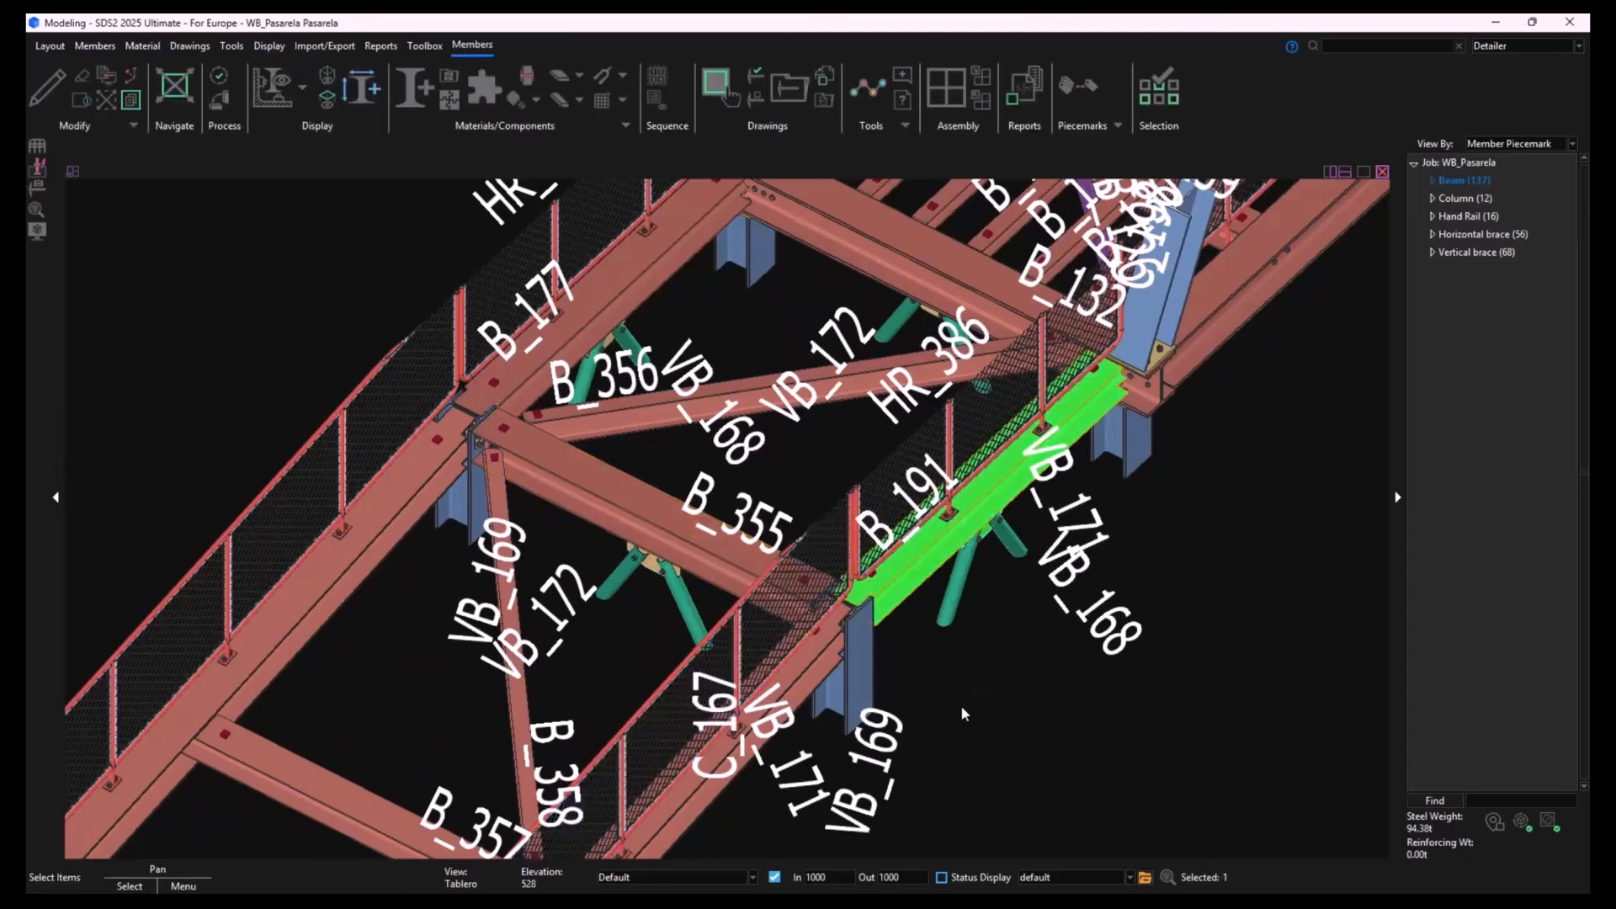
{"action": "scroll", "coordinate": [943, 705], "scroll_direction": "up", "scroll_amount": 4}
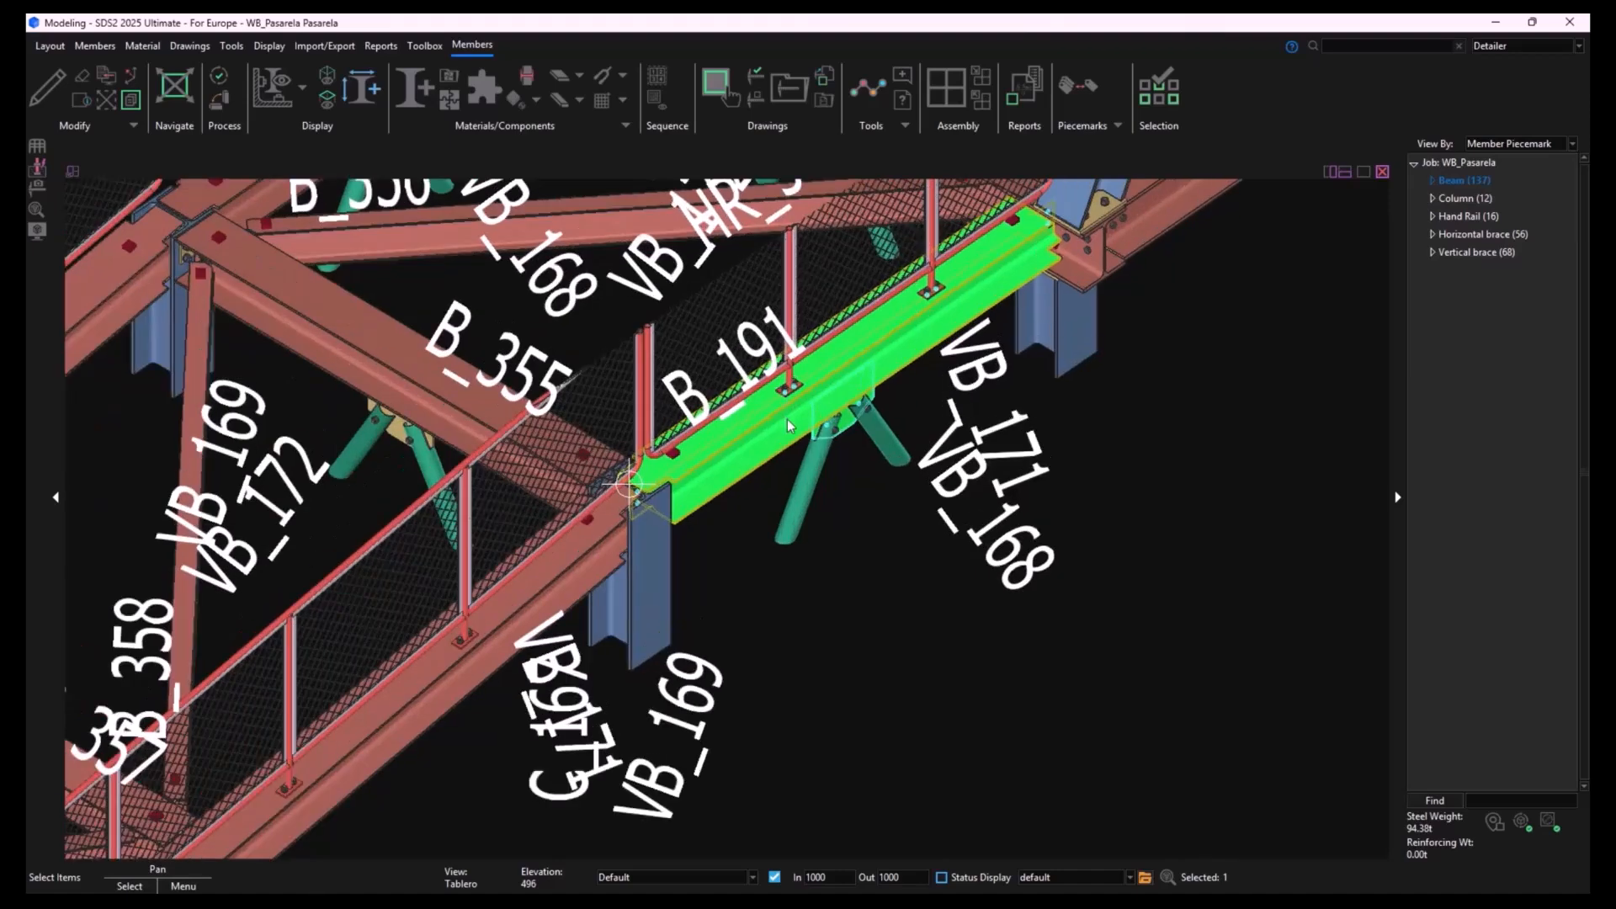
{"action": "scroll", "coordinate": [789, 427], "scroll_direction": "up", "scroll_amount": 1}
{"action": "scroll", "coordinate": [730, 488], "scroll_direction": "down", "scroll_amount": 1}
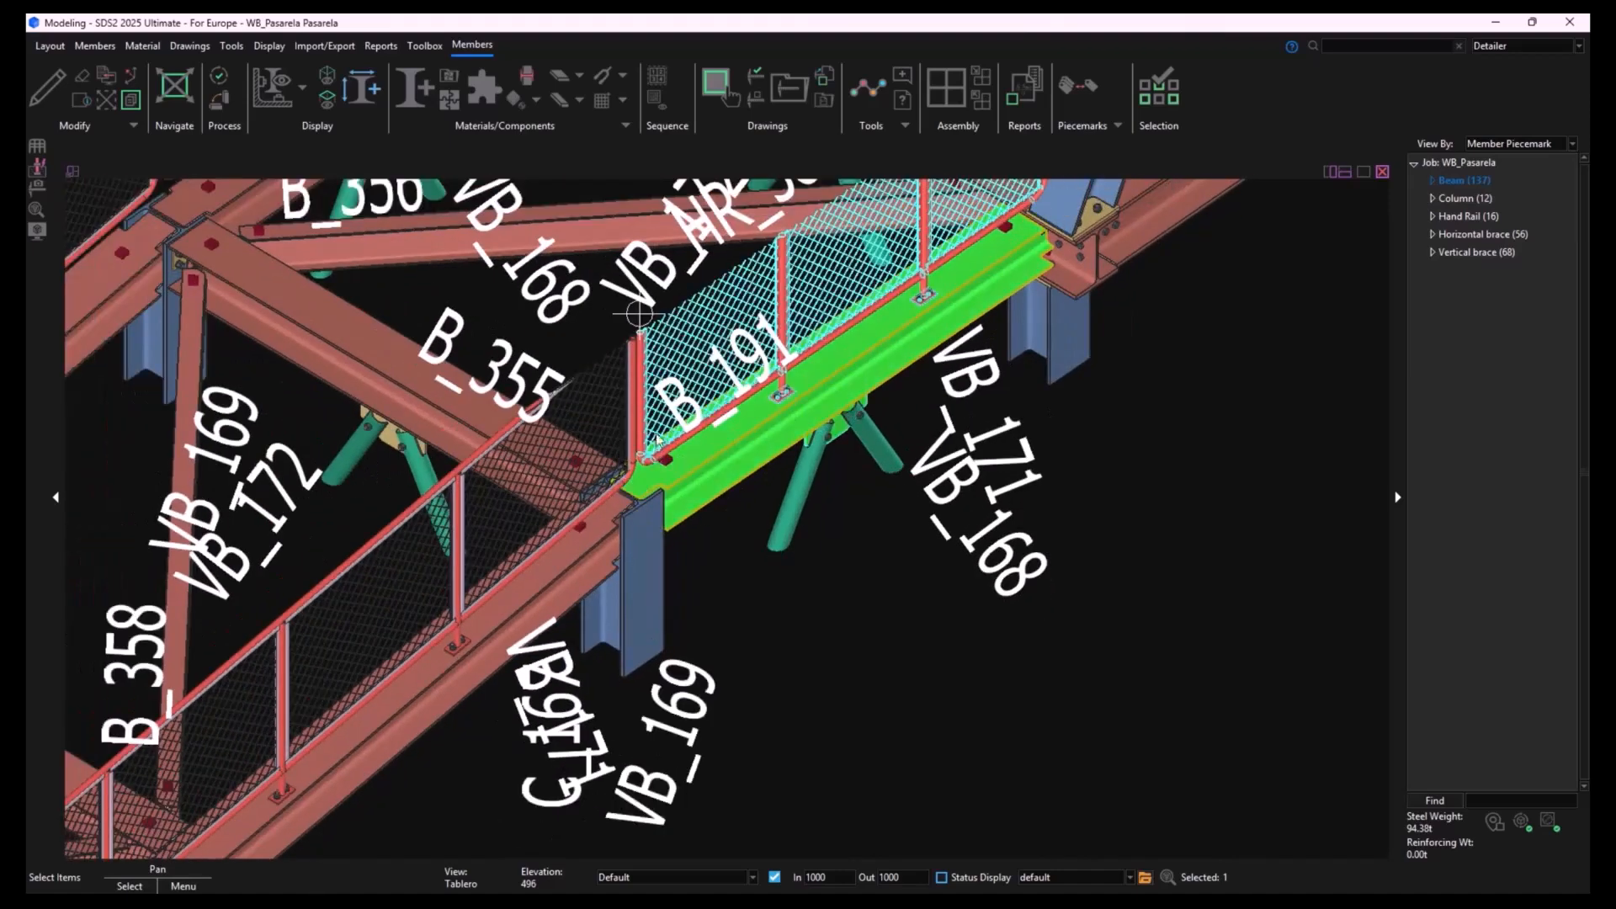
{"action": "scroll", "coordinate": [741, 522], "scroll_direction": "down", "scroll_amount": 1}
{"action": "middle_click_drag", "start_coordinate": [734, 547], "coordinate": [808, 674]}
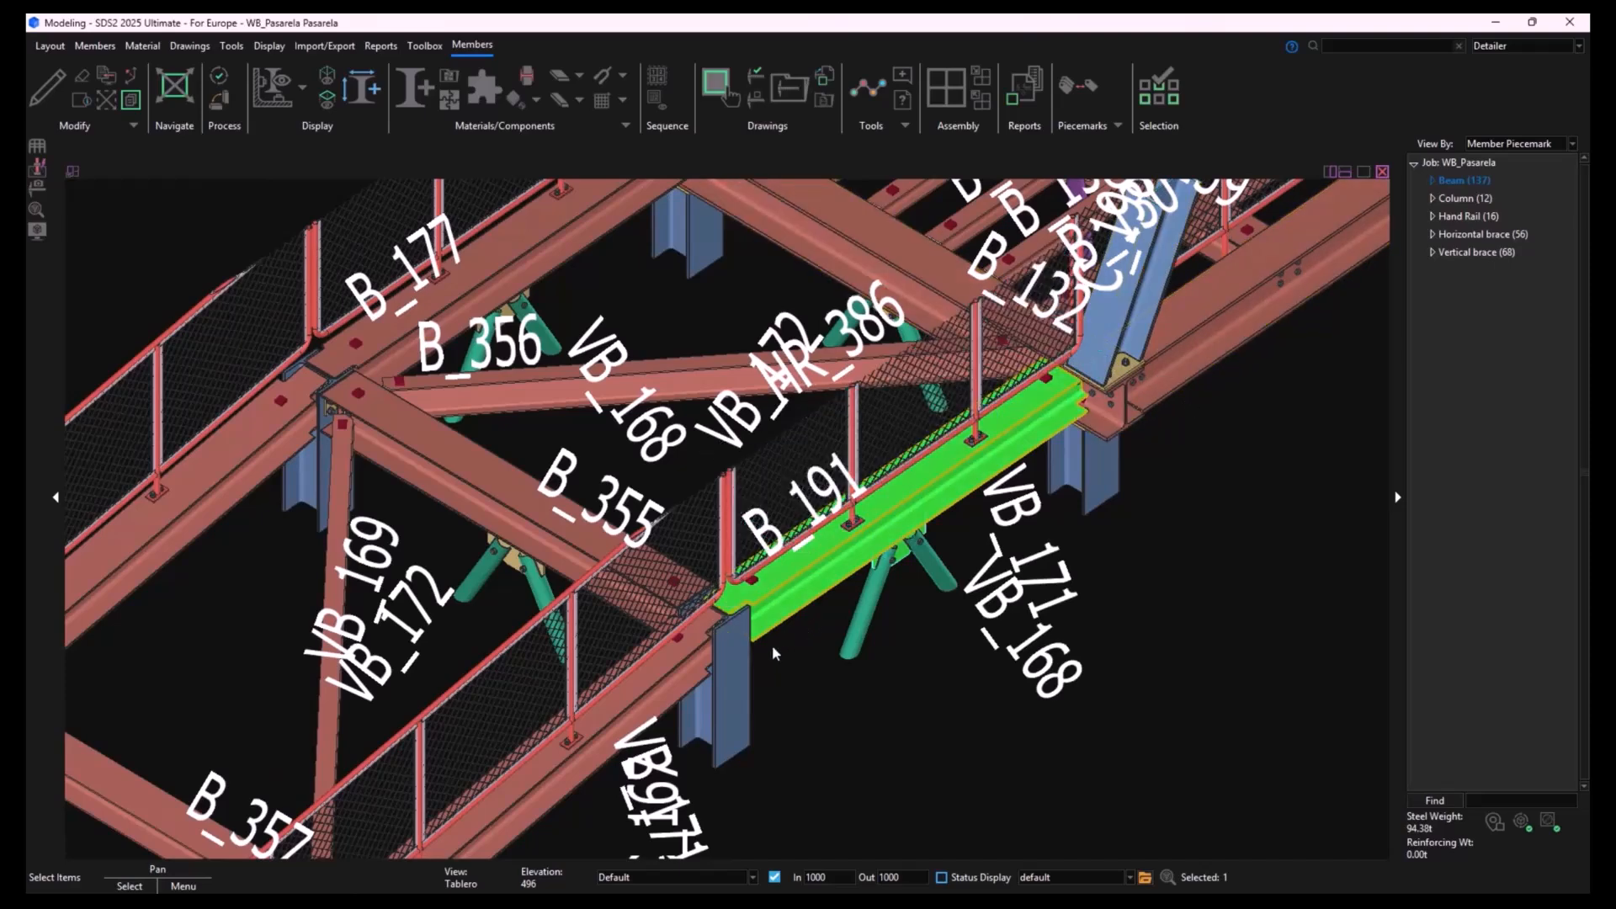
{"action": "scroll", "coordinate": [771, 649], "scroll_direction": "down", "scroll_amount": 3}
{"action": "middle_click_drag", "start_coordinate": [771, 649], "coordinate": [1038, 444]}
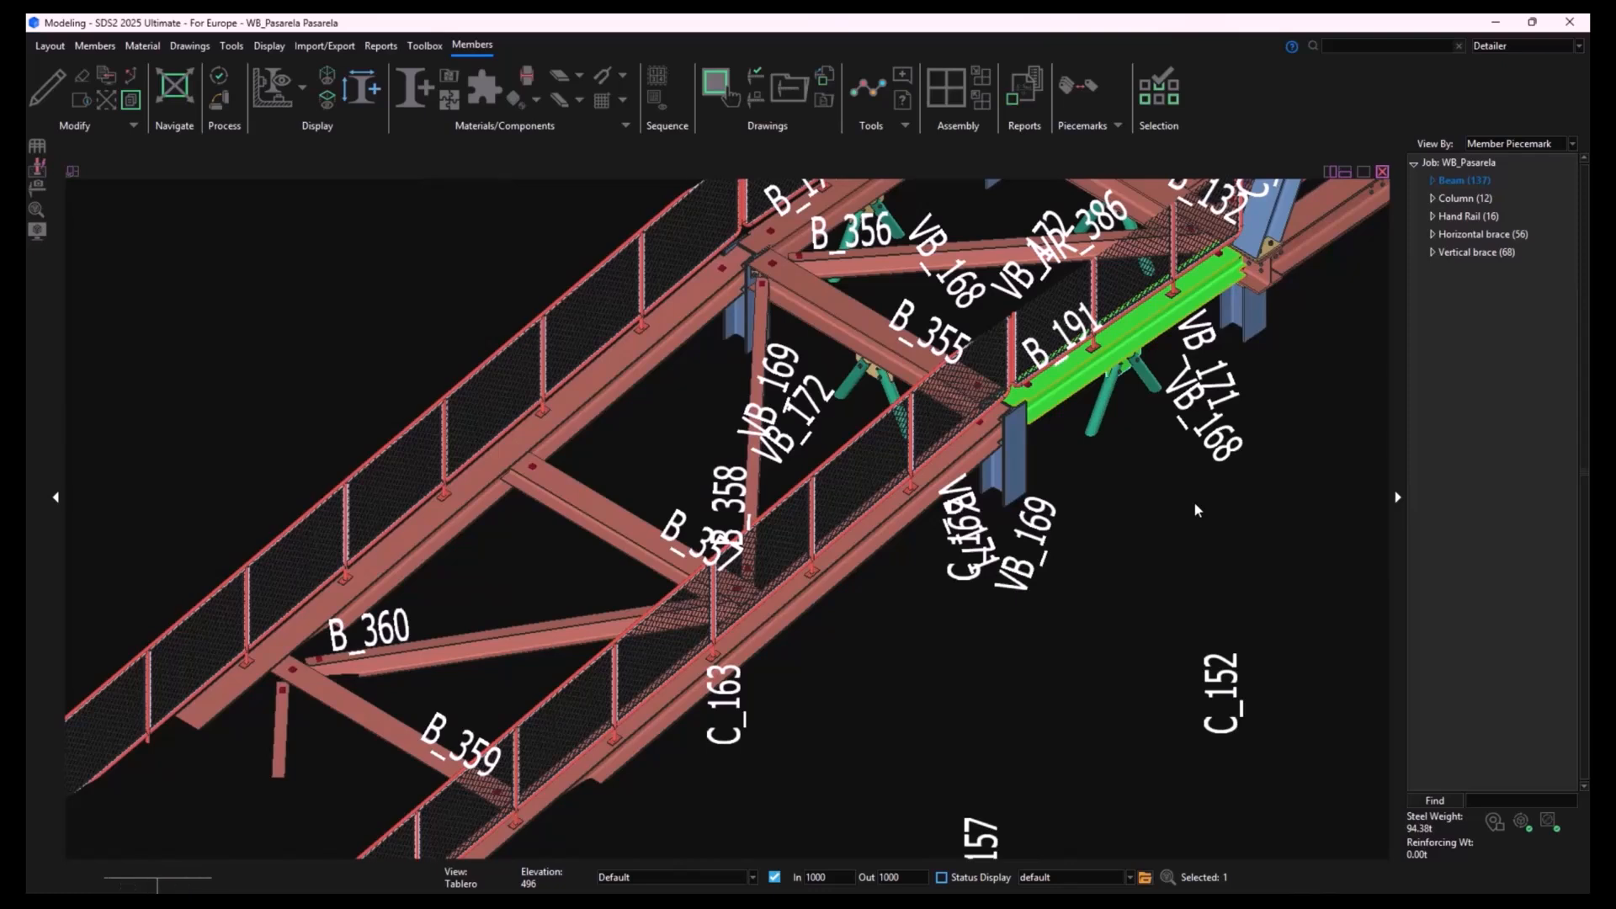
{"action": "middle_click_drag", "start_coordinate": [1195, 504], "coordinate": [1028, 661]}
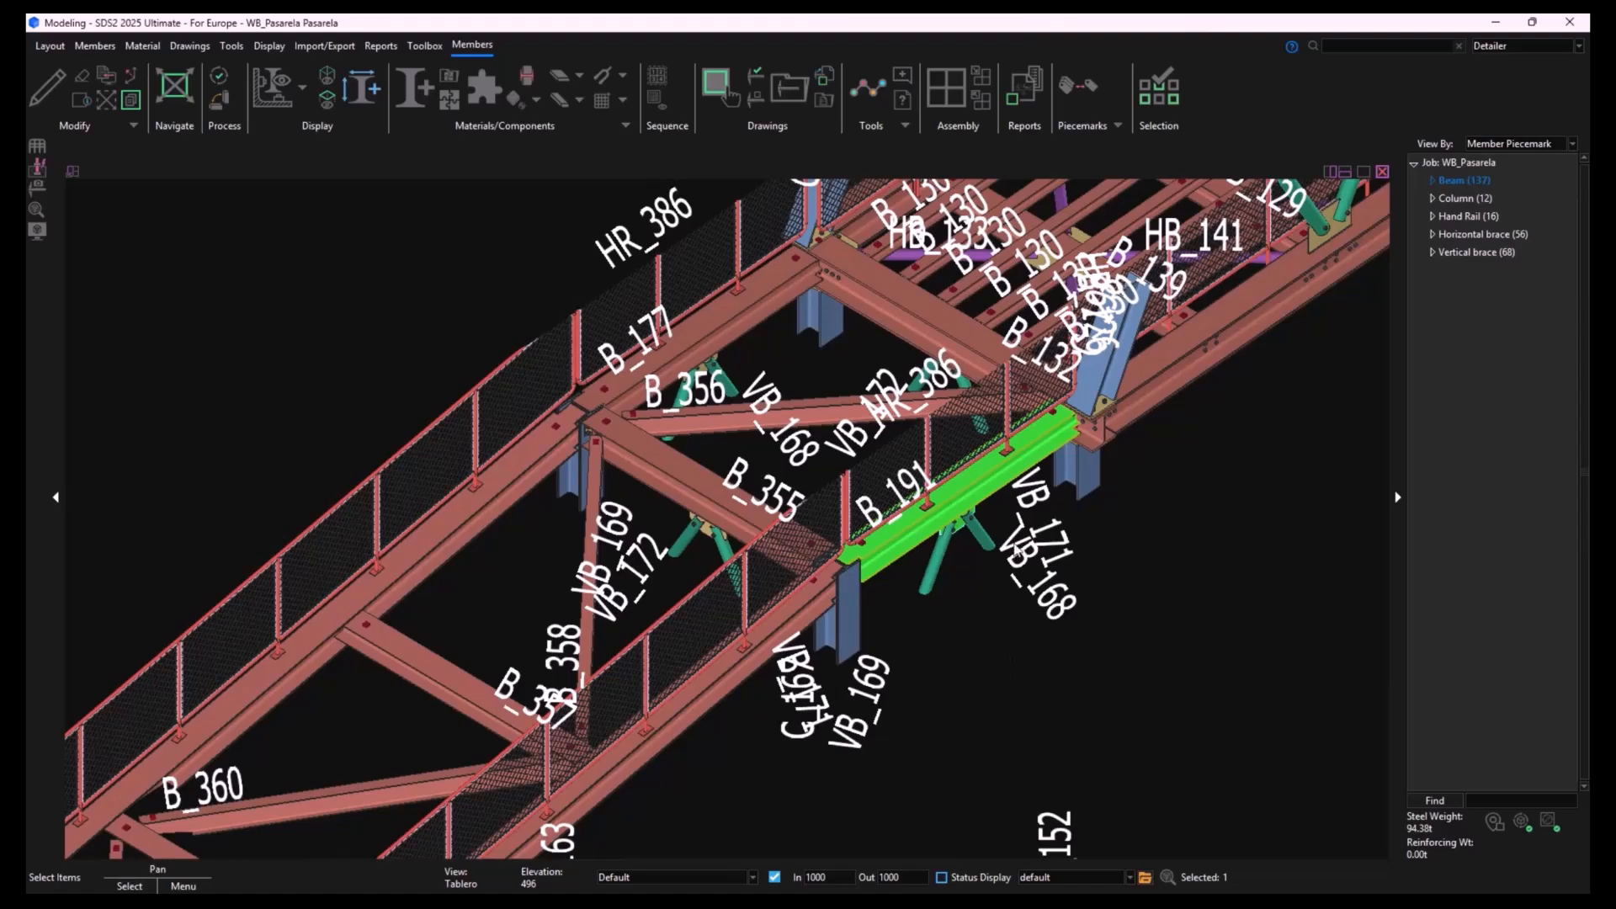
{"action": "scroll", "coordinate": [934, 489], "scroll_direction": "up", "scroll_amount": 2}
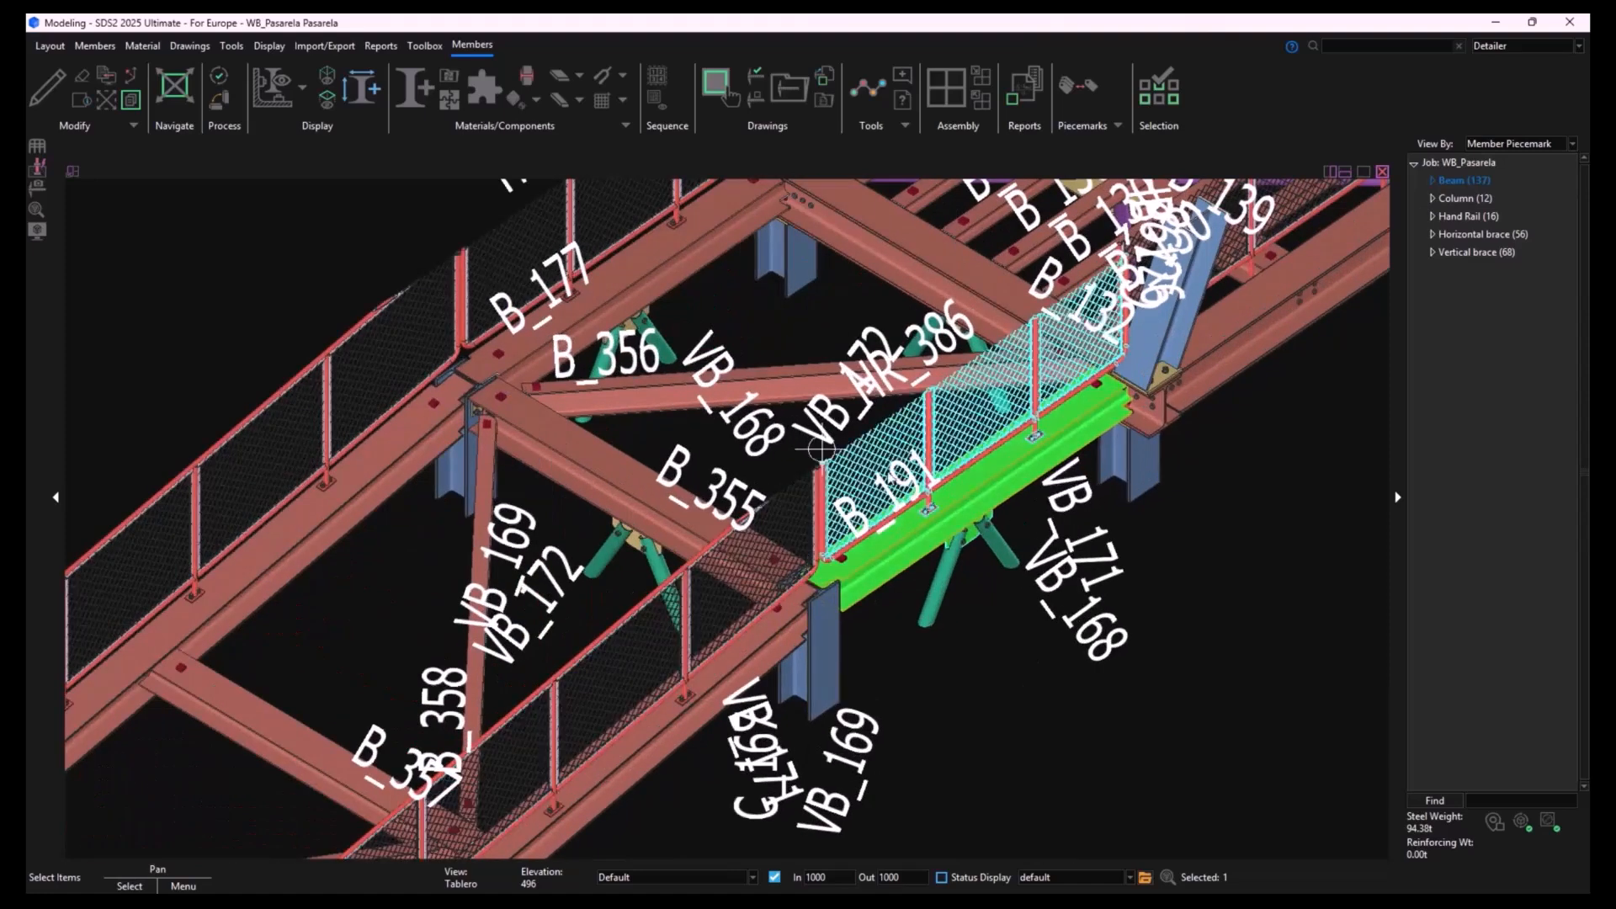
{"action": "left_click", "coordinate": [1043, 709]}
{"action": "scroll", "coordinate": [1044, 709], "scroll_direction": "up", "scroll_amount": 1}
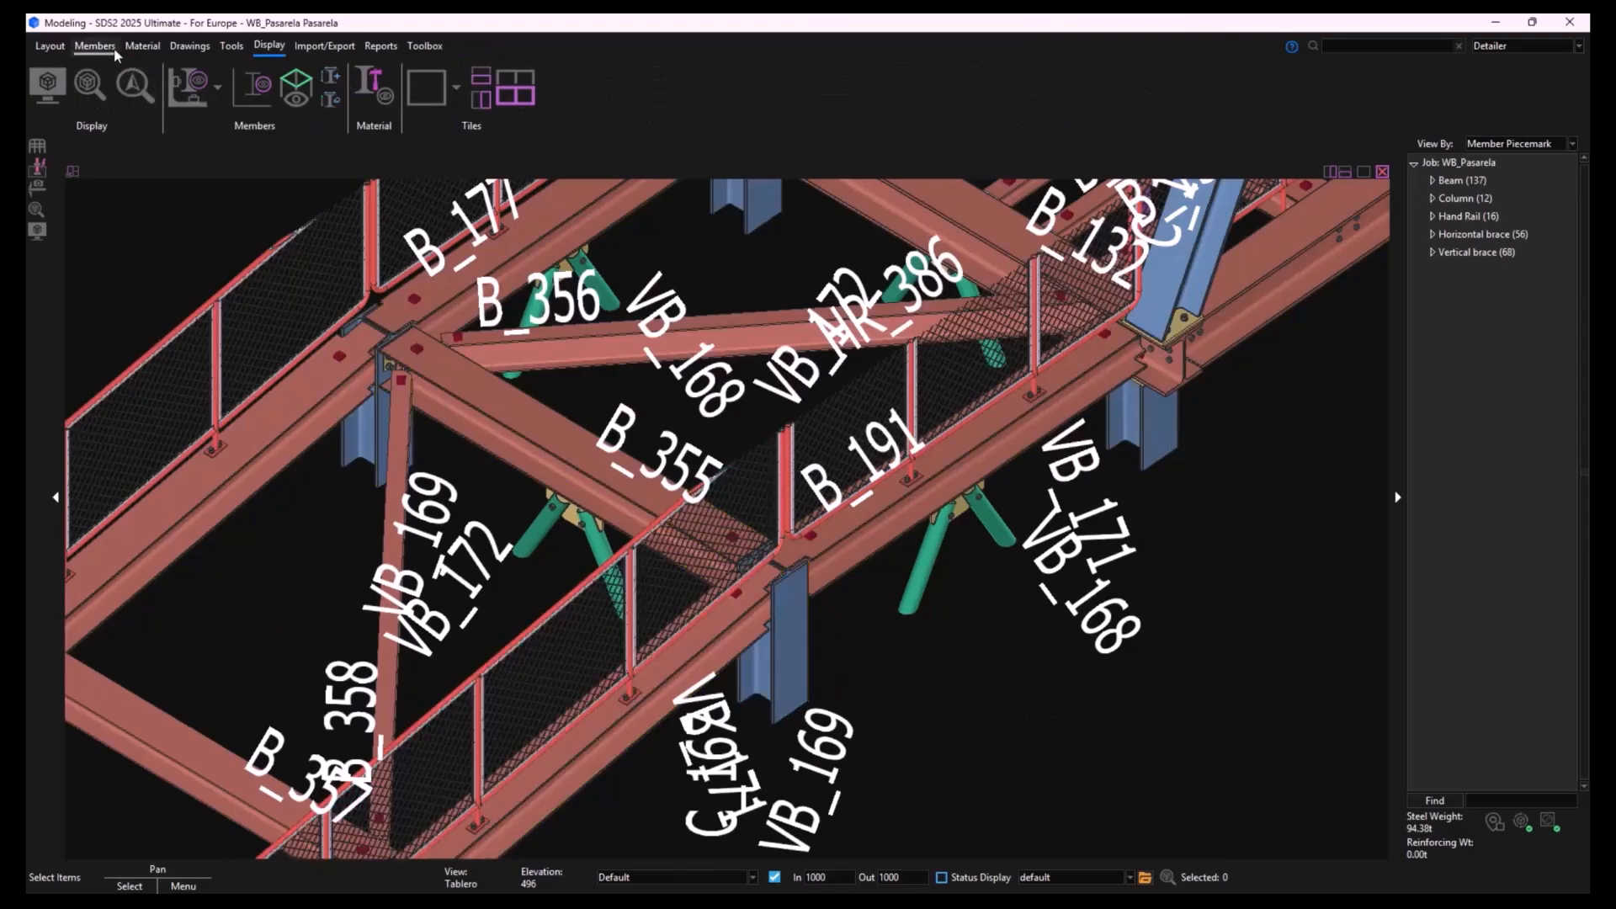
- Detail only member B_191, preserving no existing drawing annotations and keeping the other annotation and dimensioning settings
{"action": "left_click", "coordinate": [202, 52]}
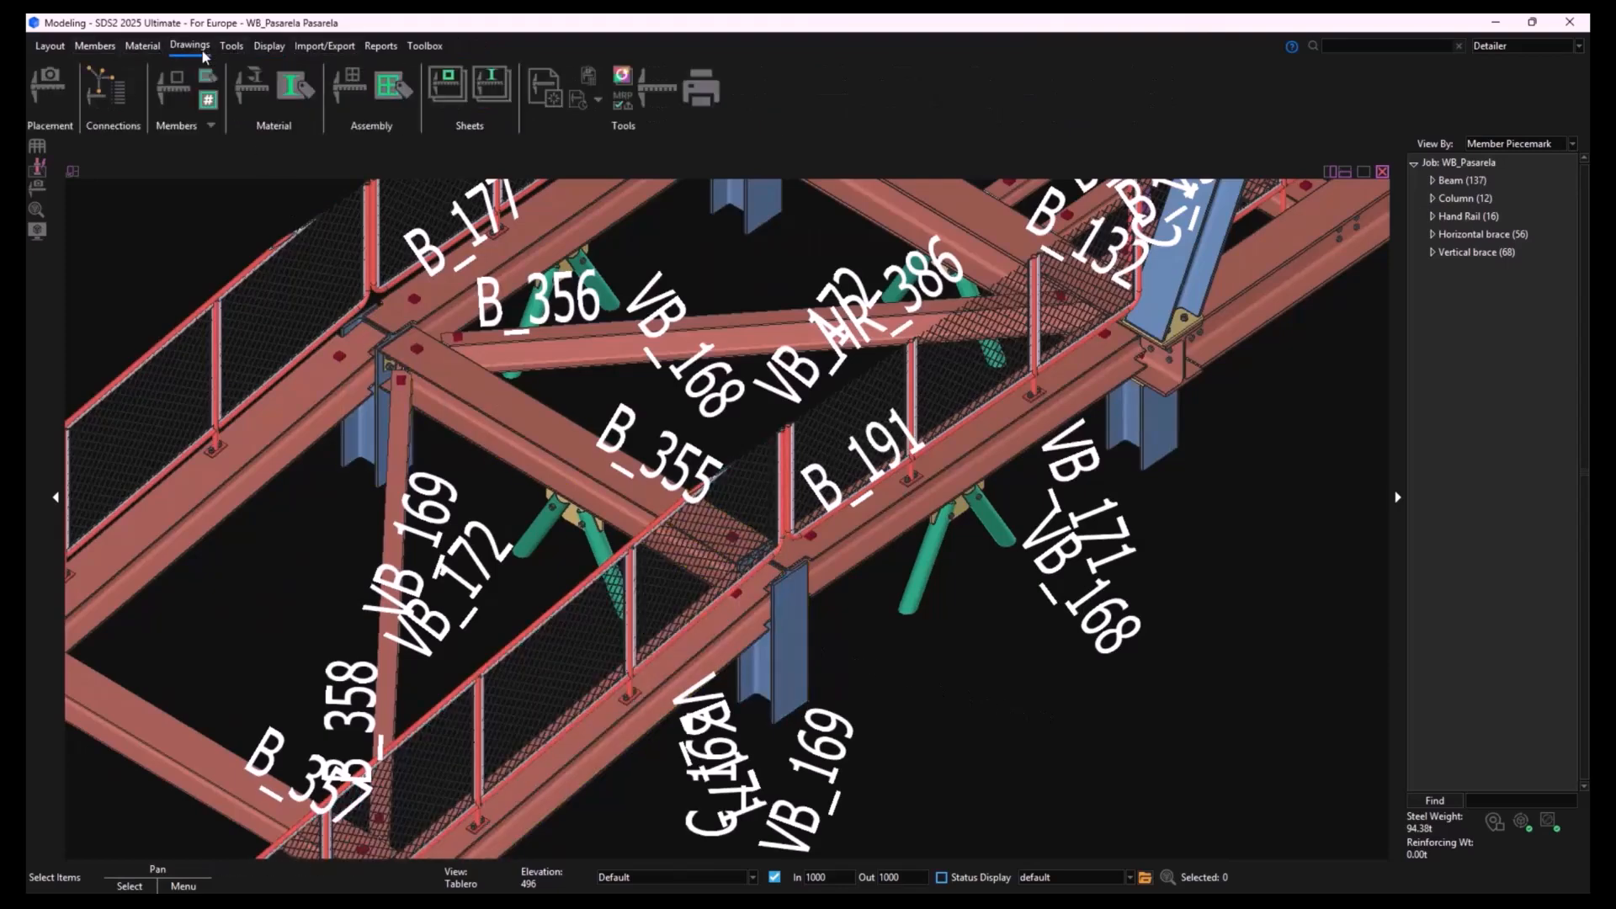
{"action": "left_click", "coordinate": [169, 89]}
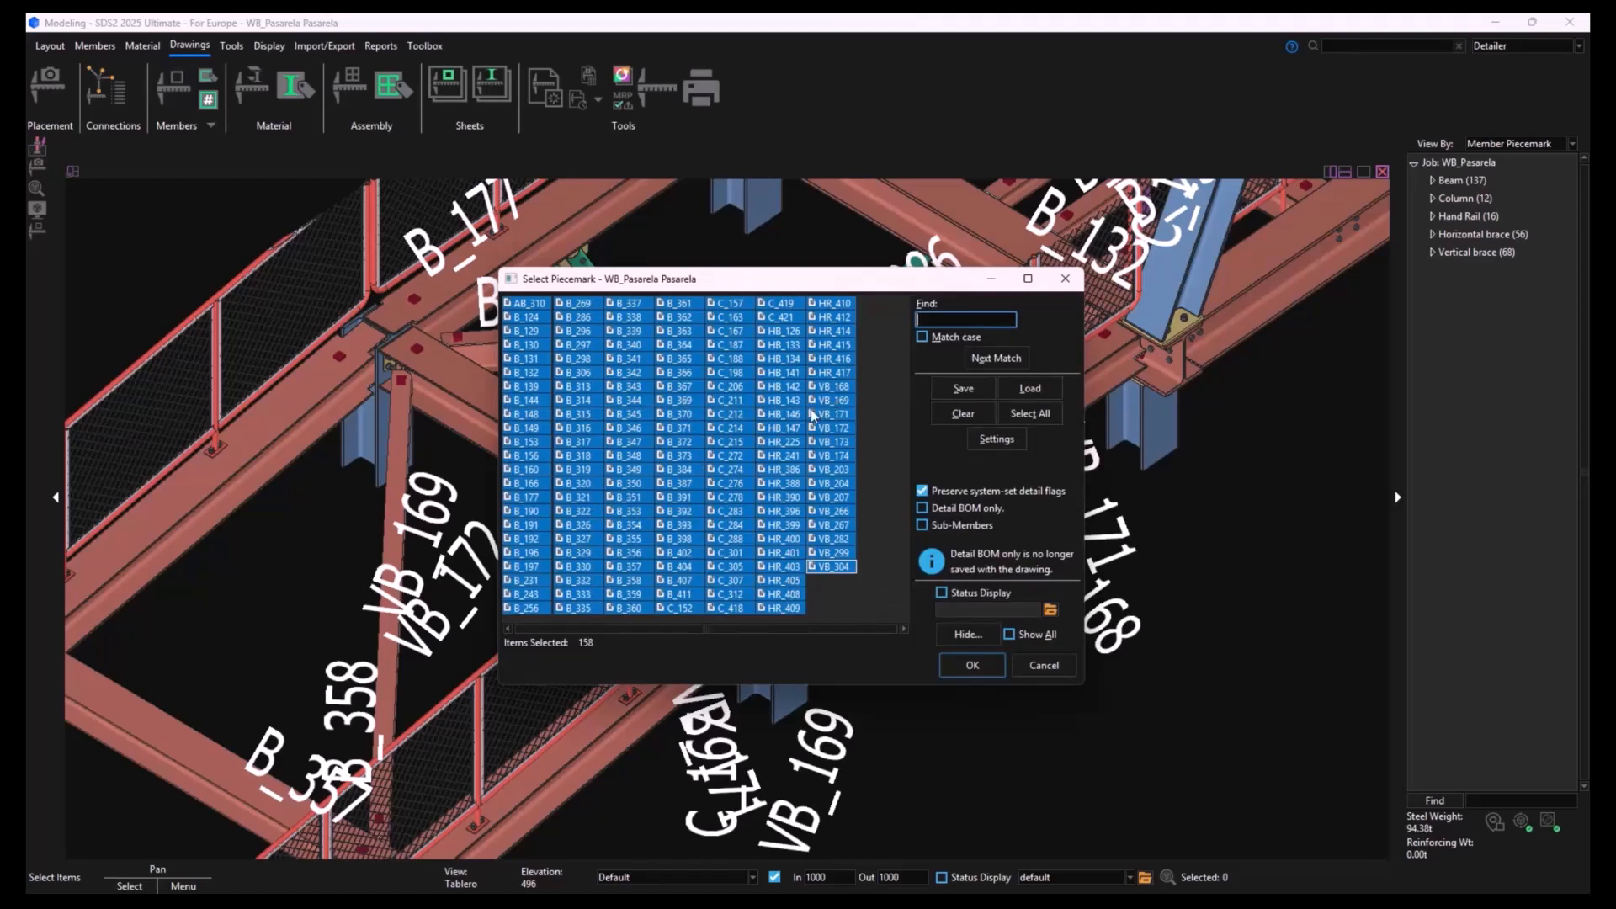
{"action": "left_click", "coordinate": [527, 527]}
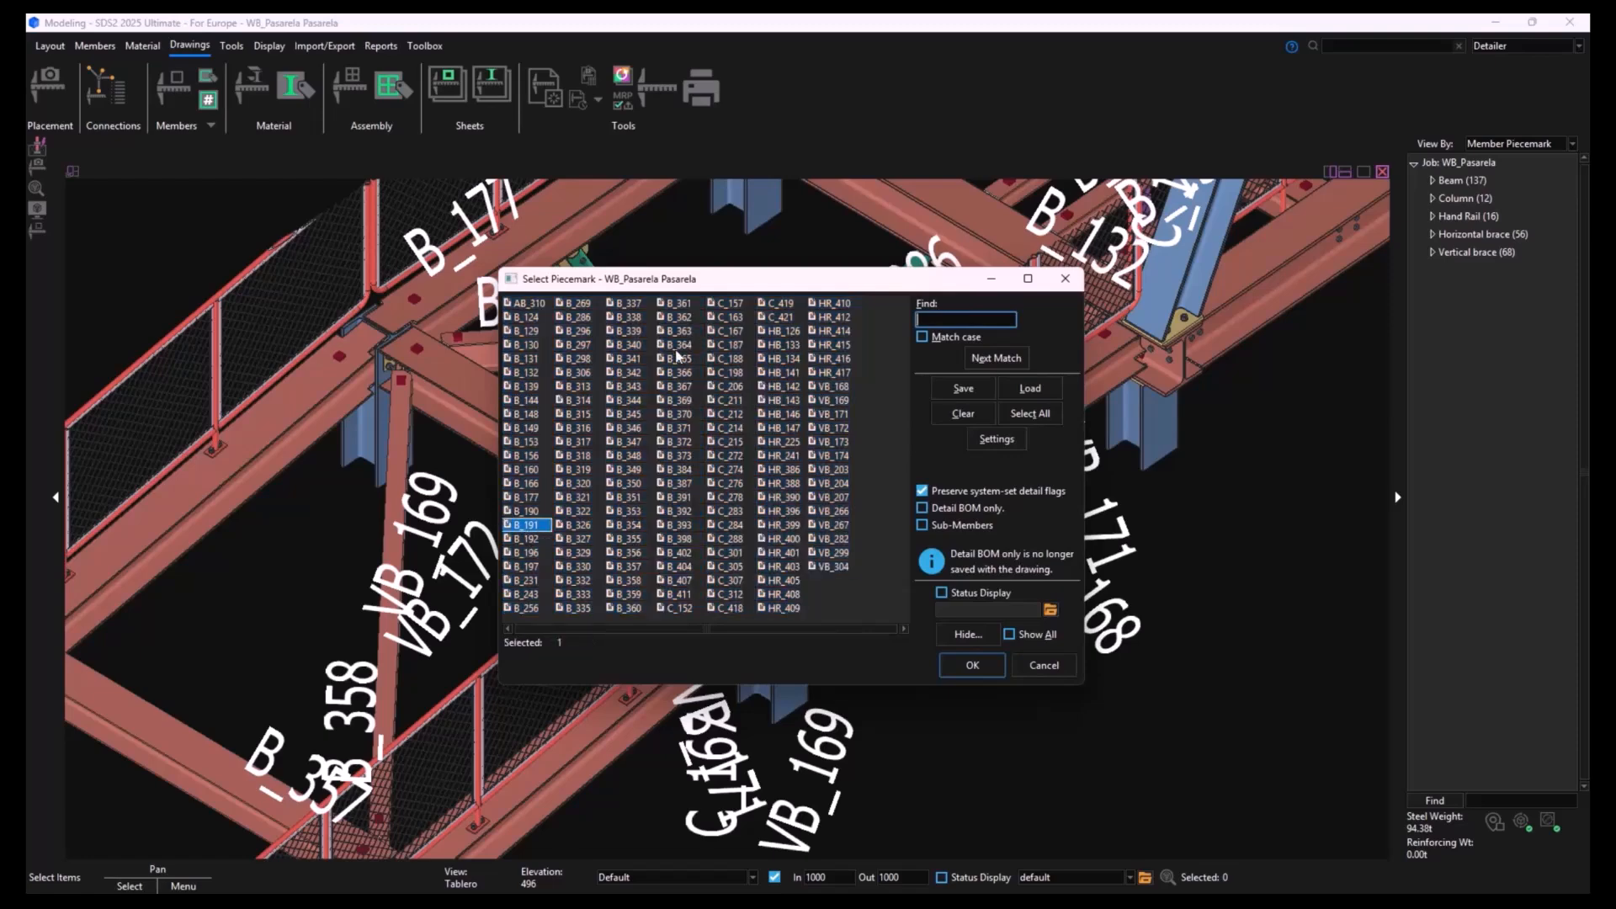
{"action": "left_click_drag", "start_coordinate": [765, 290], "coordinate": [451, 217]}
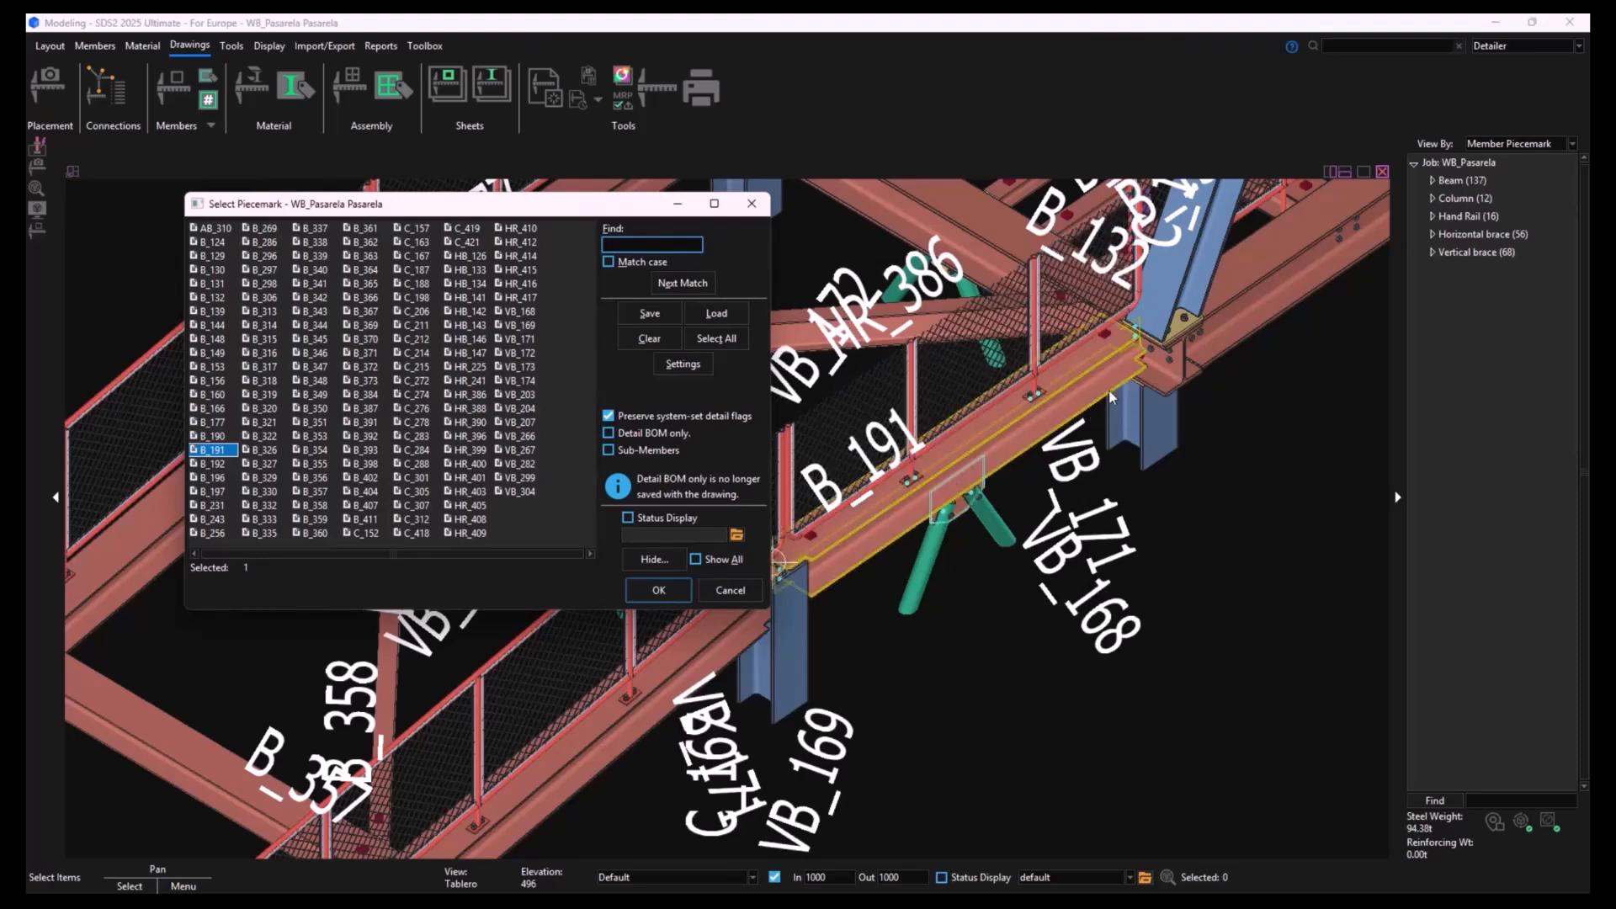
{"action": "left_click", "coordinate": [672, 596]}
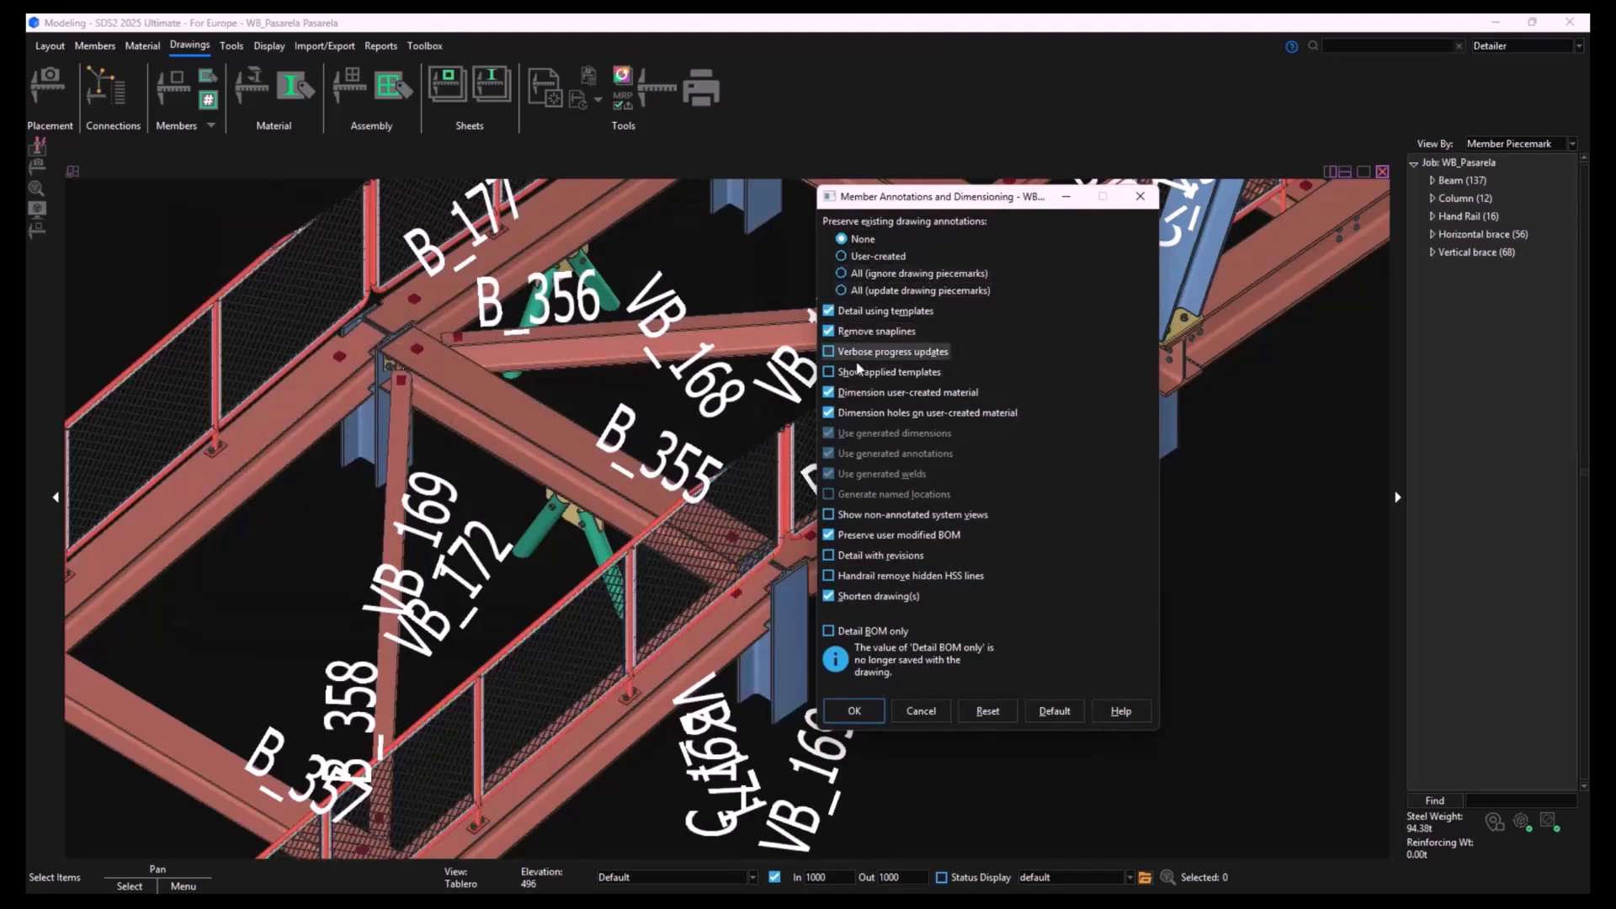
{"action": "left_click", "coordinate": [854, 711]}
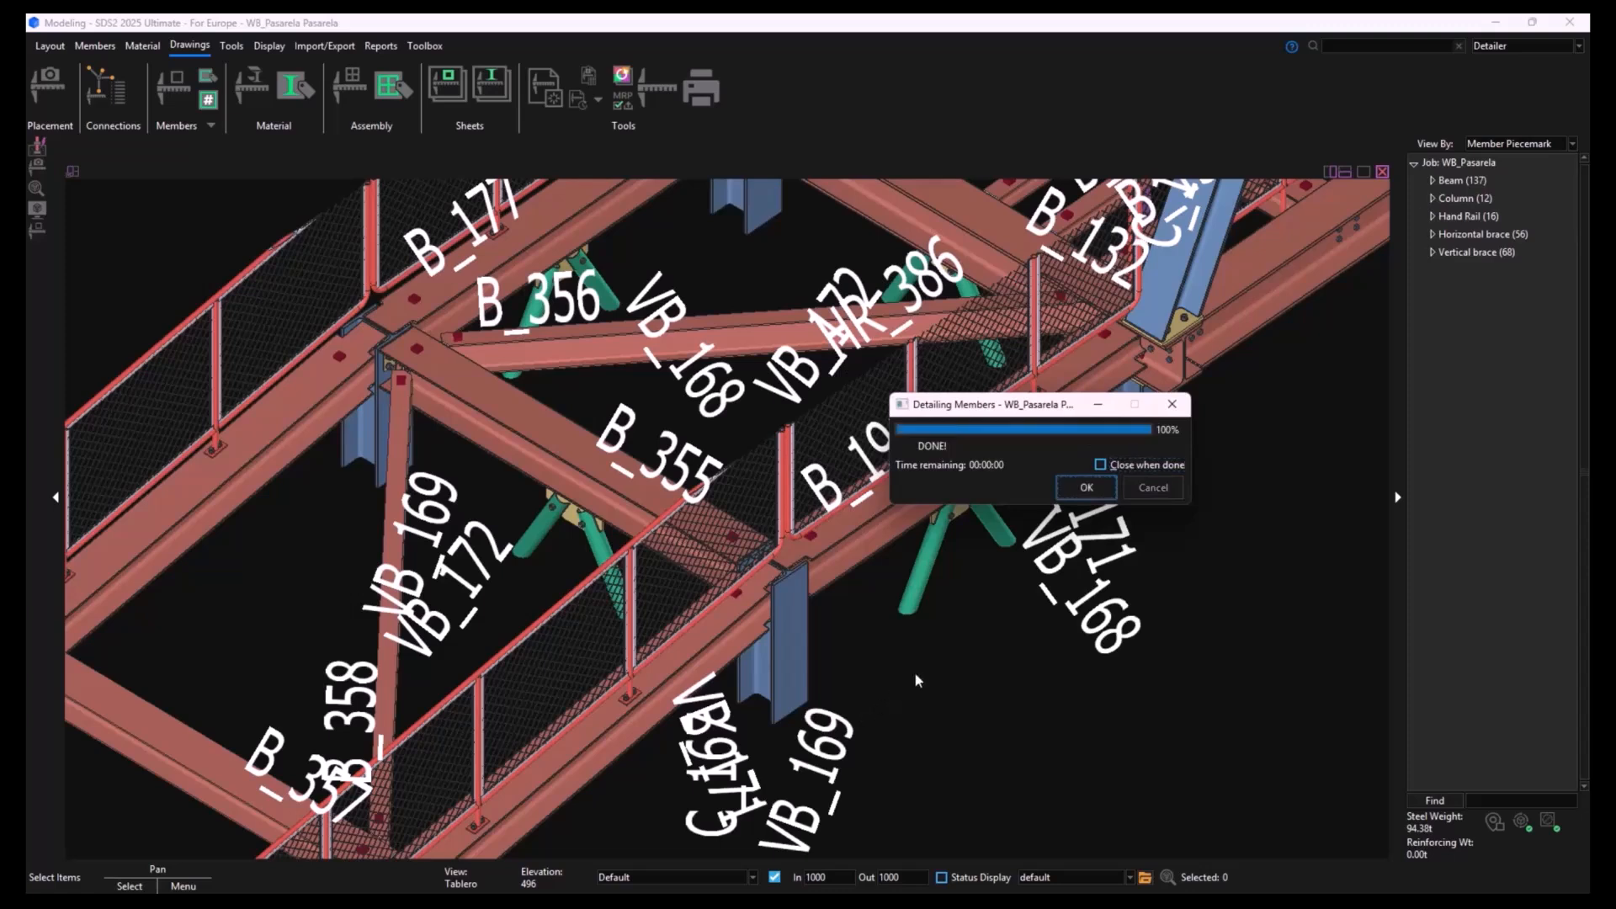
{"action": "left_click", "coordinate": [1097, 497]}
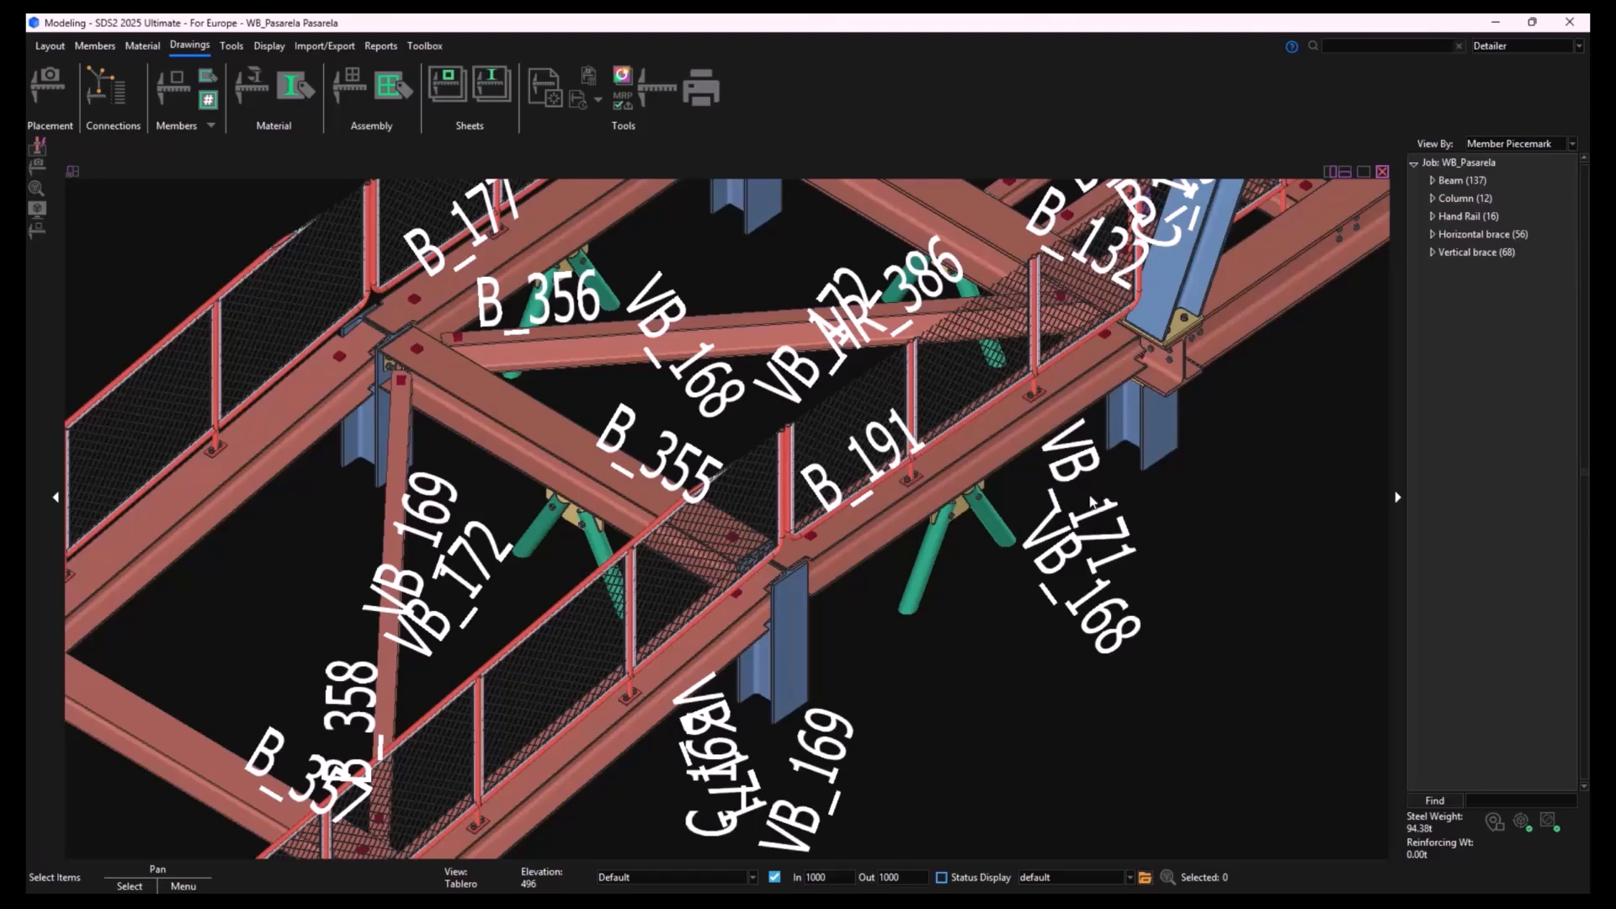
- Detail member B_357 with the same annotation and dimensioning settings
{"action": "left_click", "coordinate": [179, 95]}
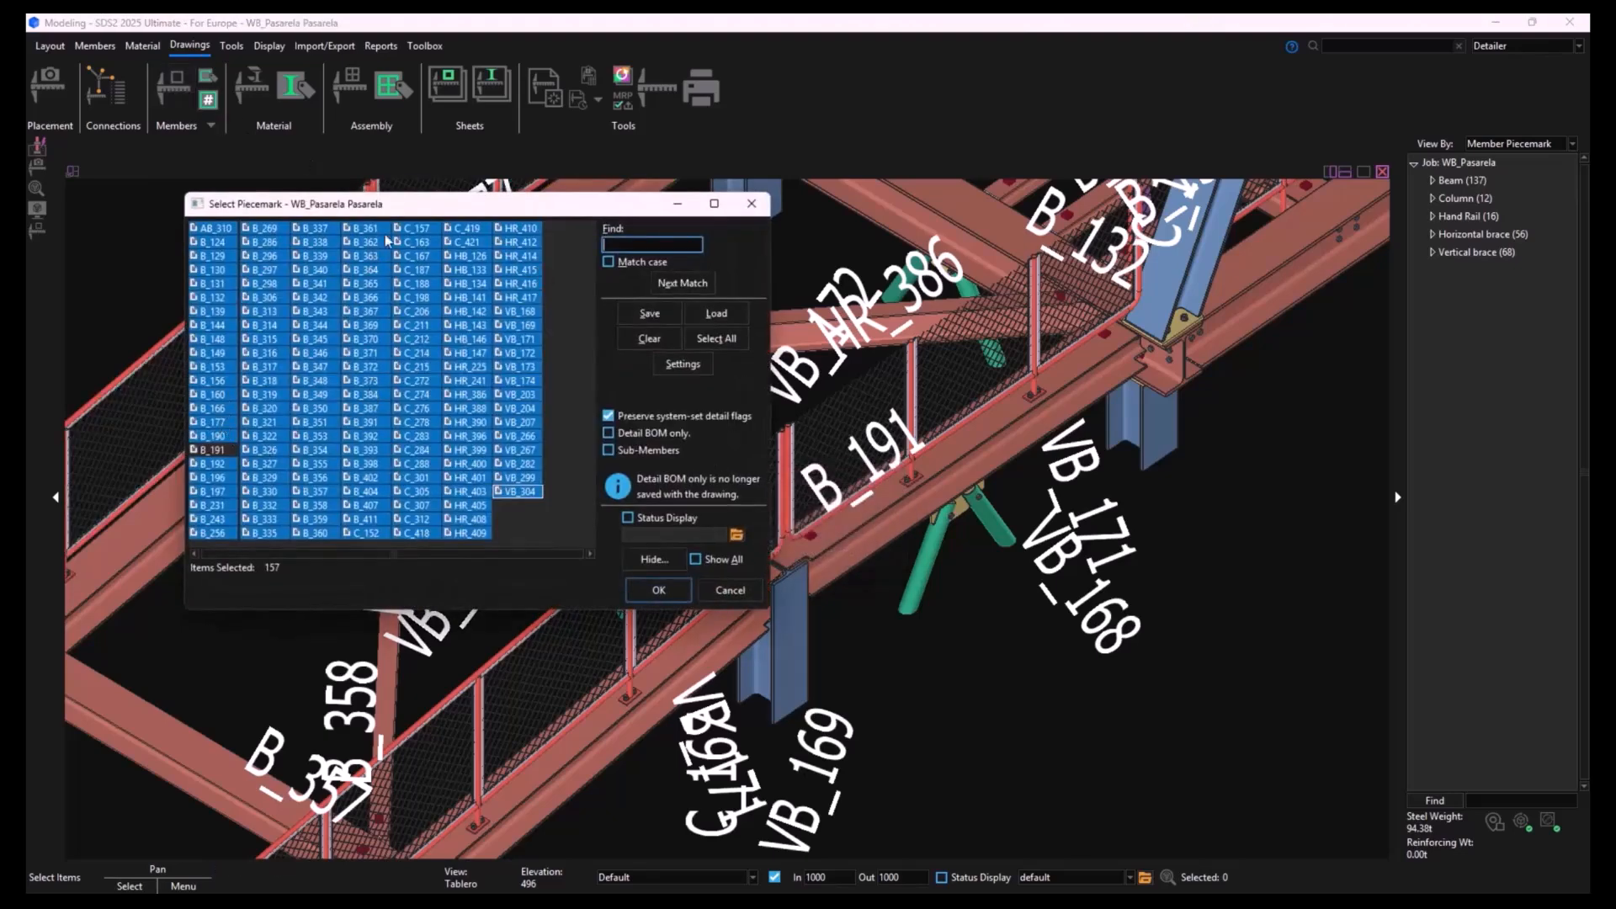
{"action": "left_click_drag", "start_coordinate": [459, 210], "coordinate": [688, 251]}
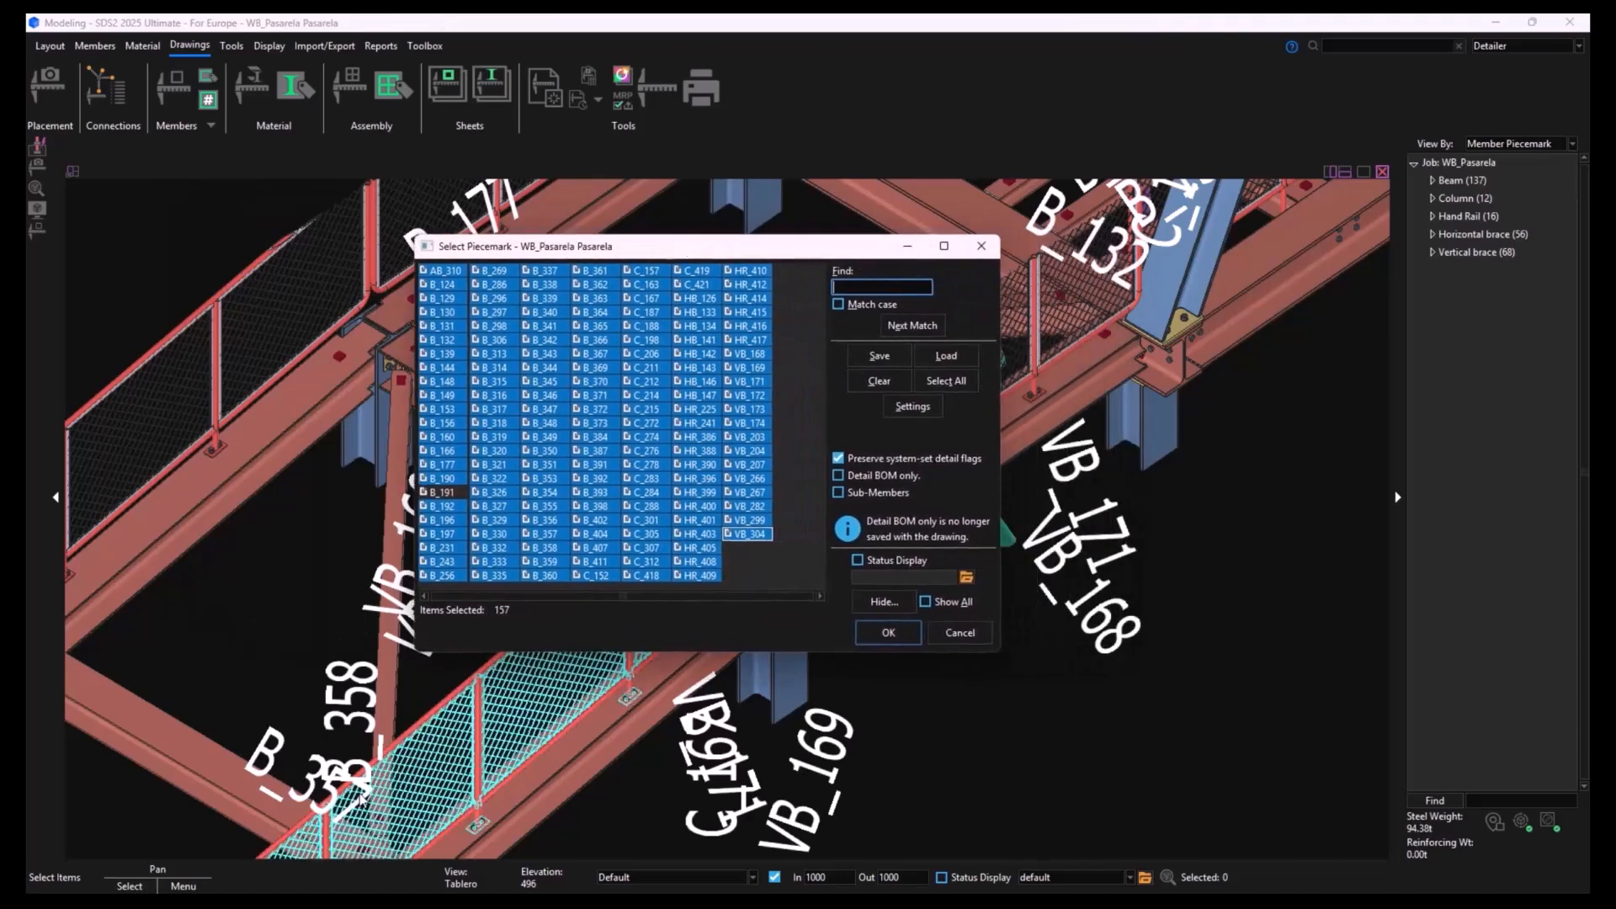
{"action": "left_click", "coordinate": [545, 537]}
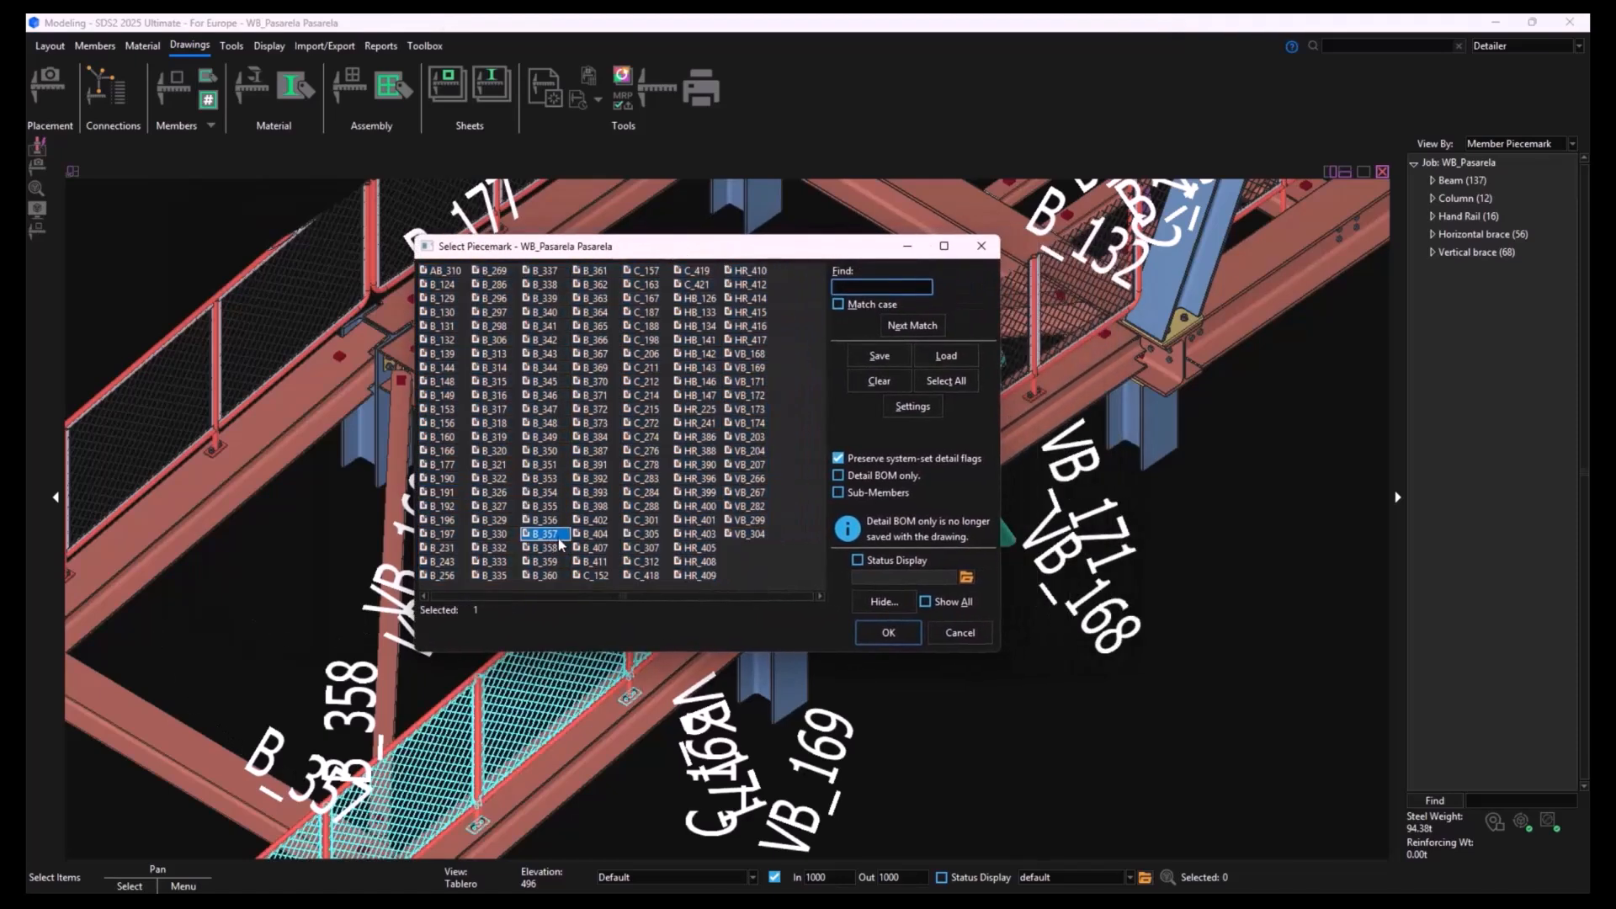
{"action": "left_click", "coordinate": [890, 633]}
{"action": "left_click", "coordinate": [867, 714]}
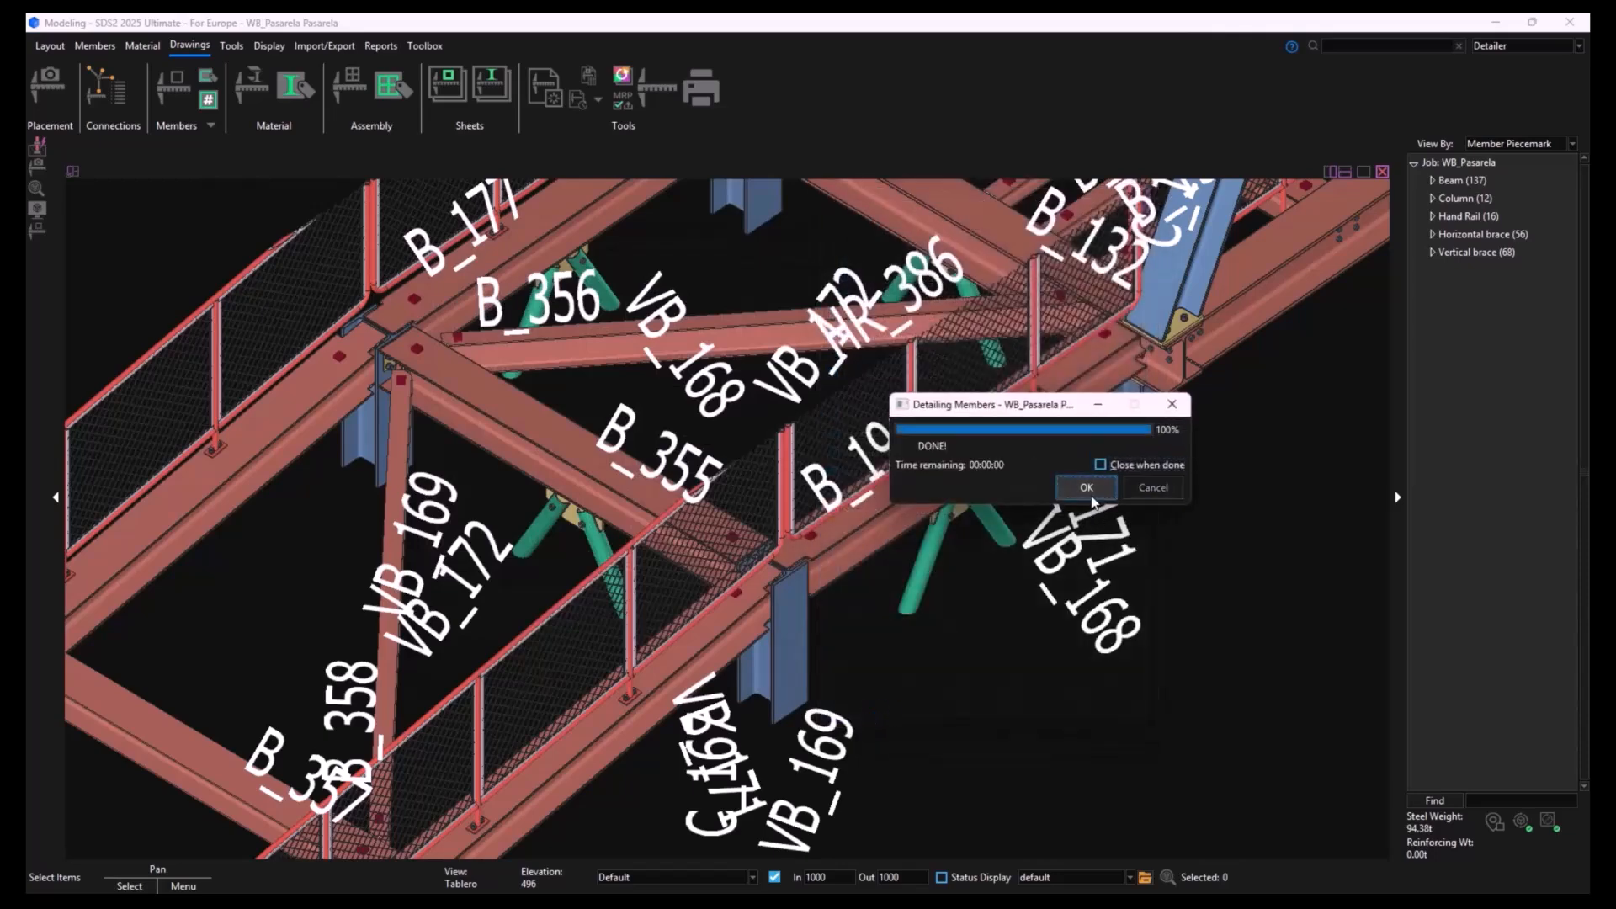
{"action": "left_click", "coordinate": [1086, 488]}
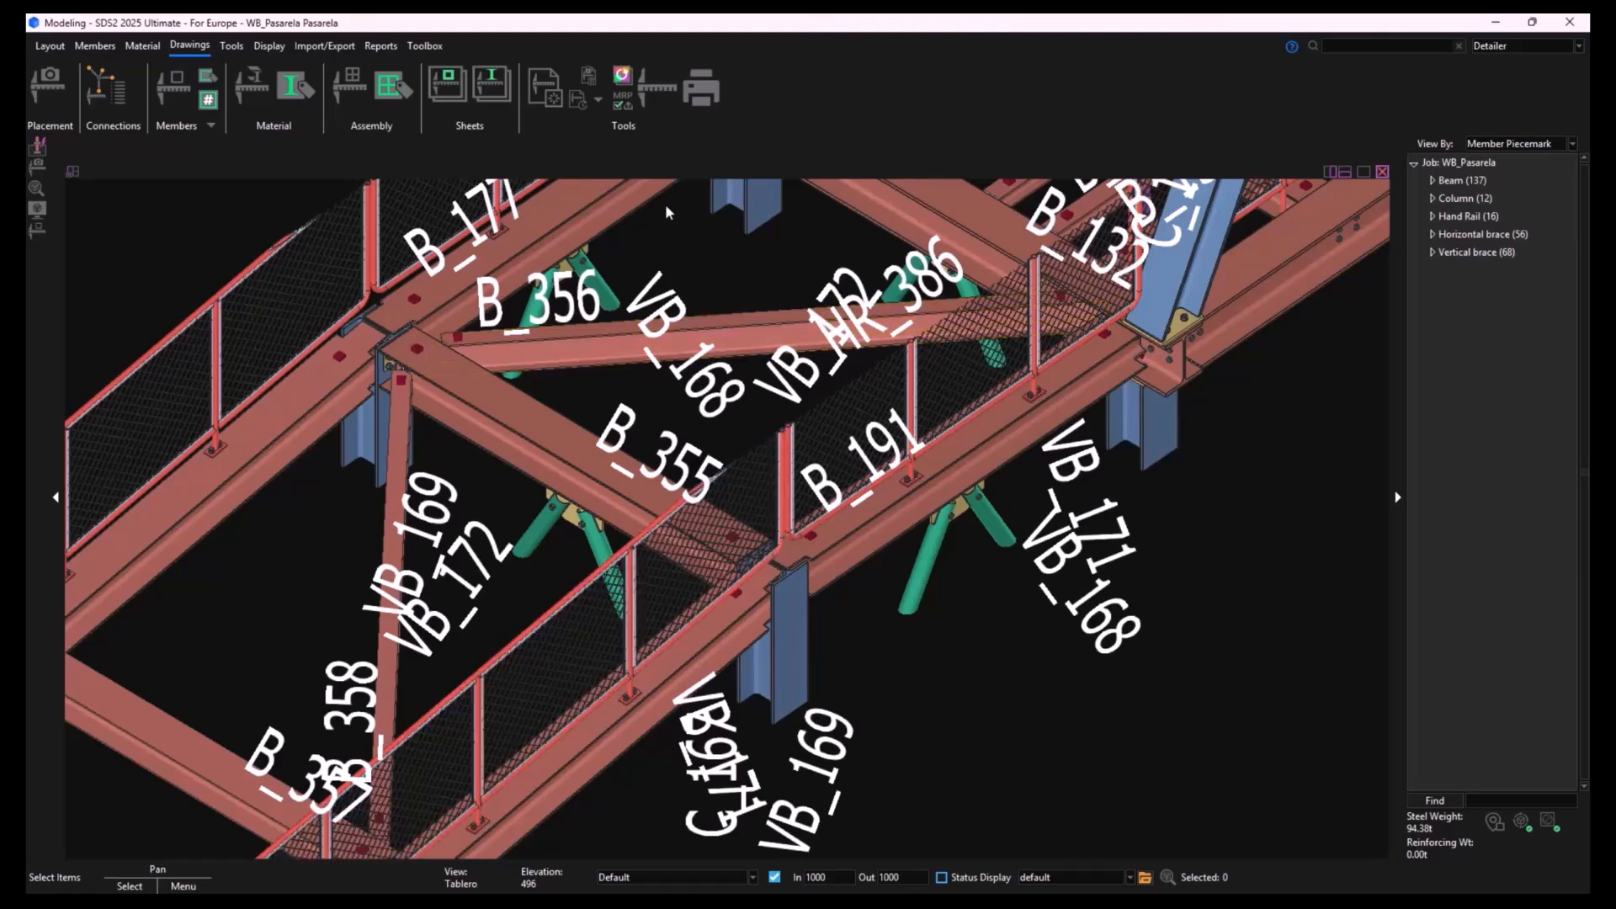
- Switch to the Drawing Editor and open the detail of beam B_191
{"action": "left_click", "coordinate": [665, 103]}
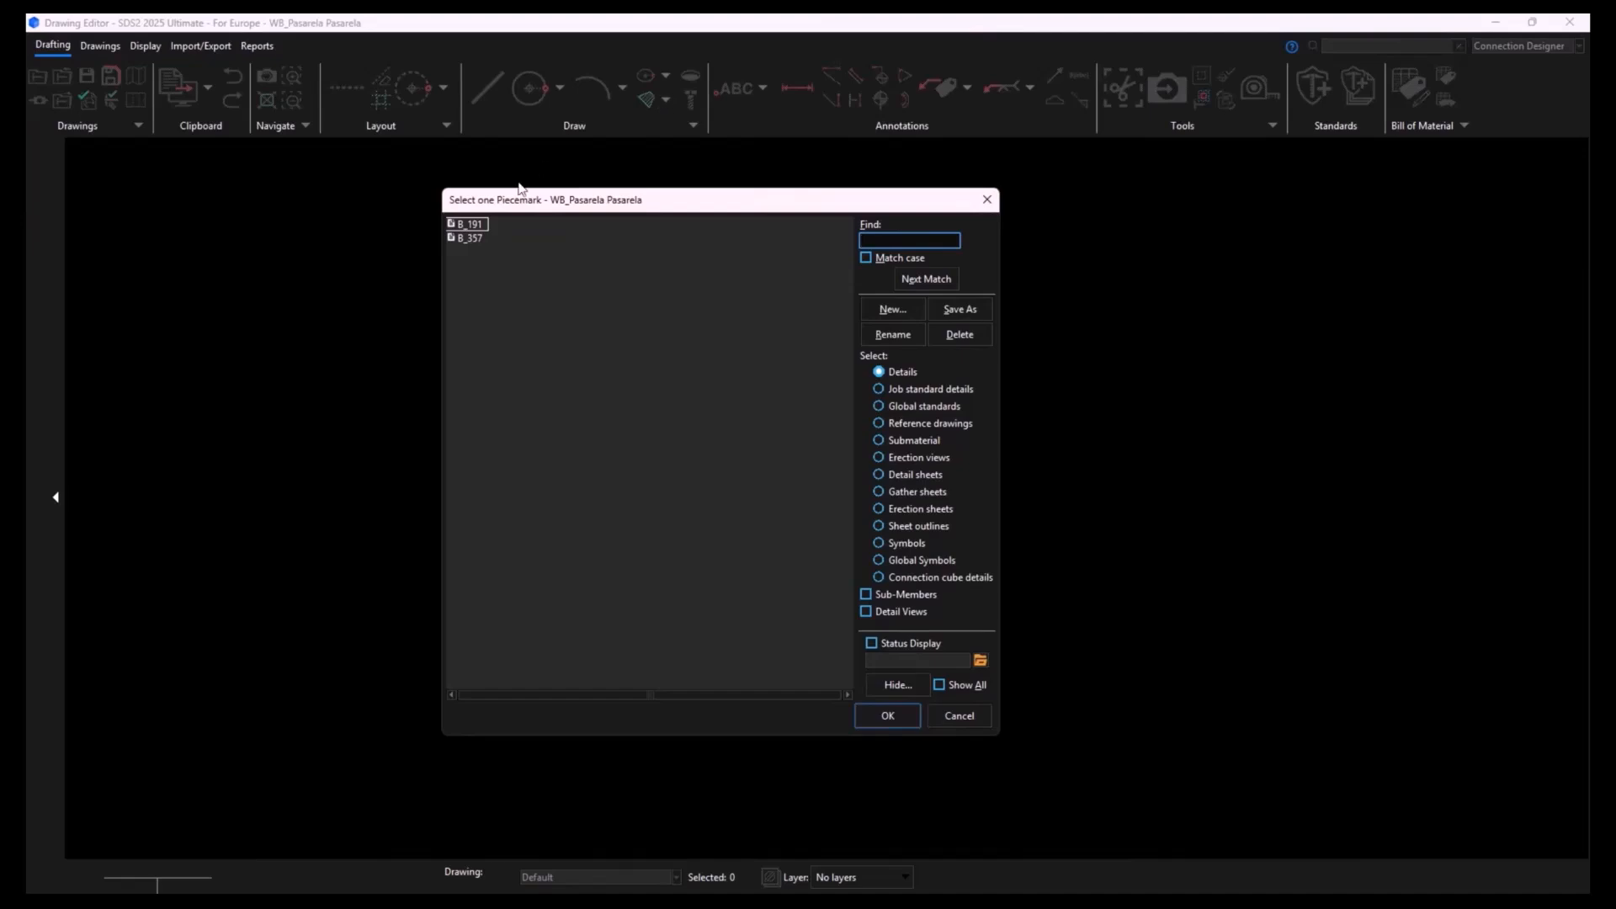
{"action": "double_click", "coordinate": [472, 225]}
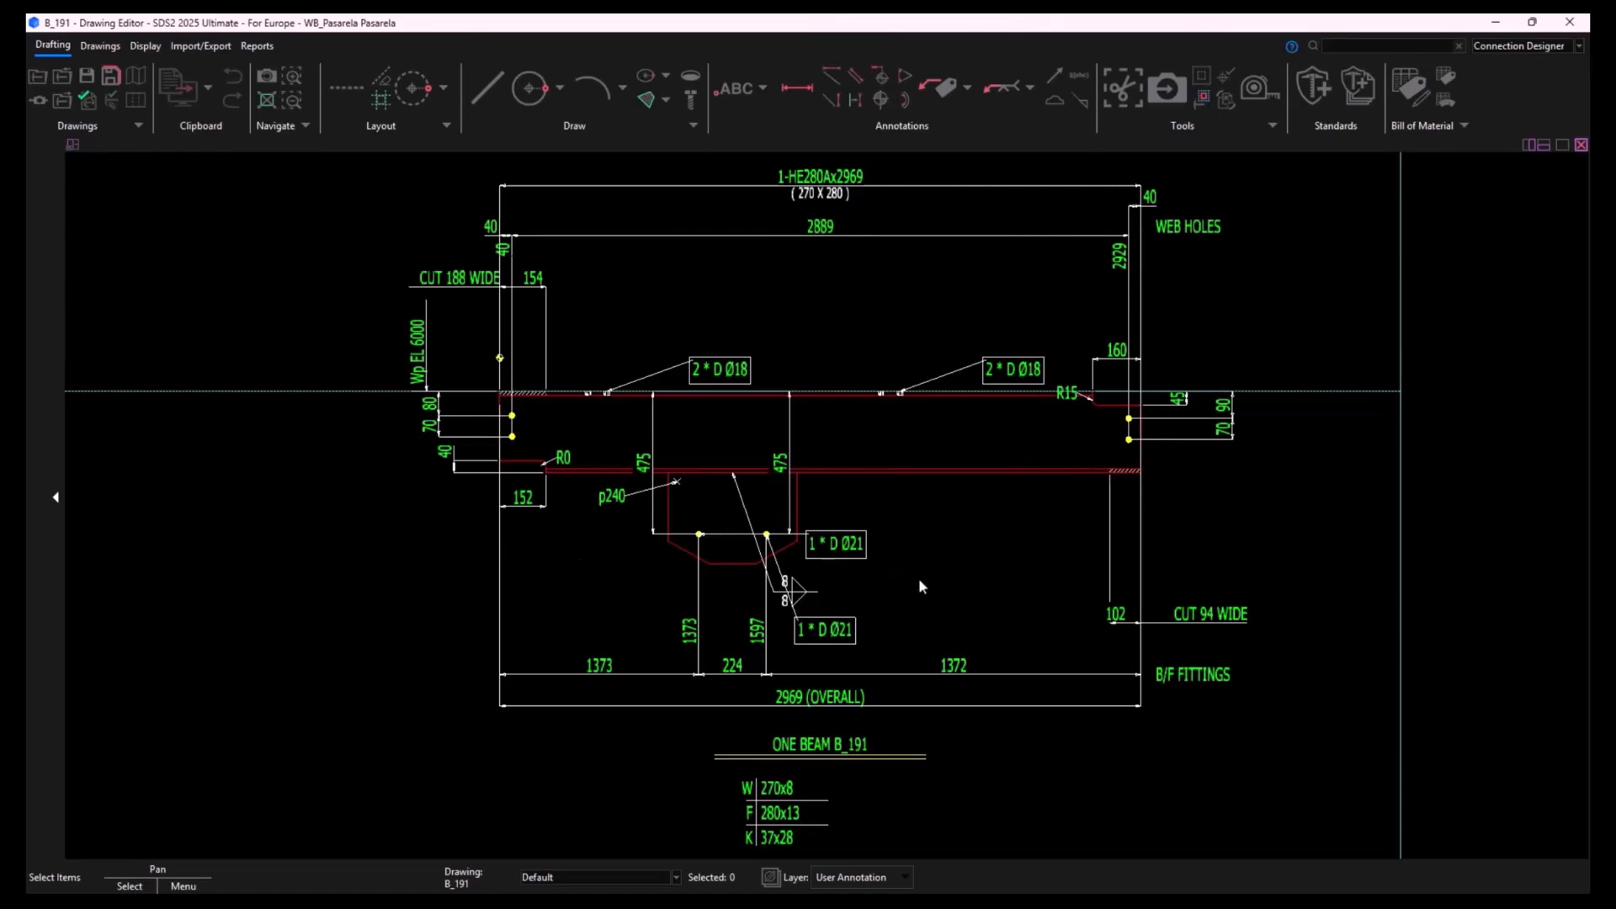
- Reposition the left 2 * D Ø18 label, and move the 2889 web-hole dimension with its neighbouring 40 dimension and hole point beyond the beam's right end
{"action": "mouse_move", "coordinate": [739, 379]}
{"action": "left_mouse_down"}
{"action": "mouse_move", "coordinate": [684, 297]}
{"action": "mouse_move", "coordinate": [721, 373]}
{"action": "left_mouse_up"}
{"action": "left_click", "coordinate": [822, 234]}
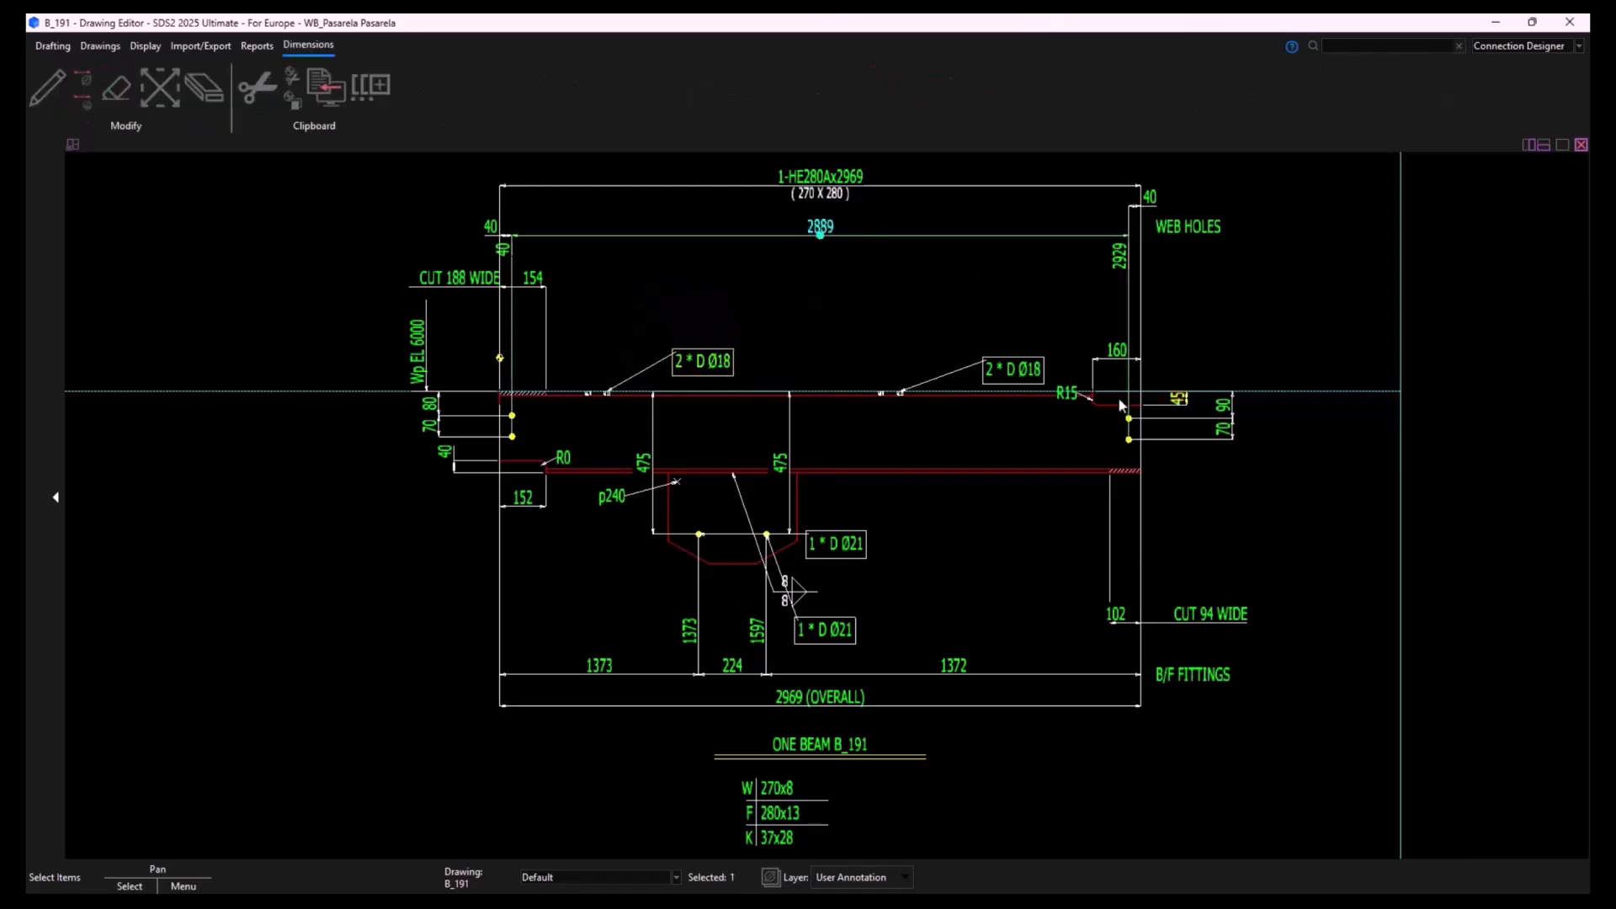
{"action": "left_click_drag", "start_coordinate": [1133, 422], "coordinate": [1092, 414]}
{"action": "left_click_drag", "start_coordinate": [1105, 260], "coordinate": [923, 348]}
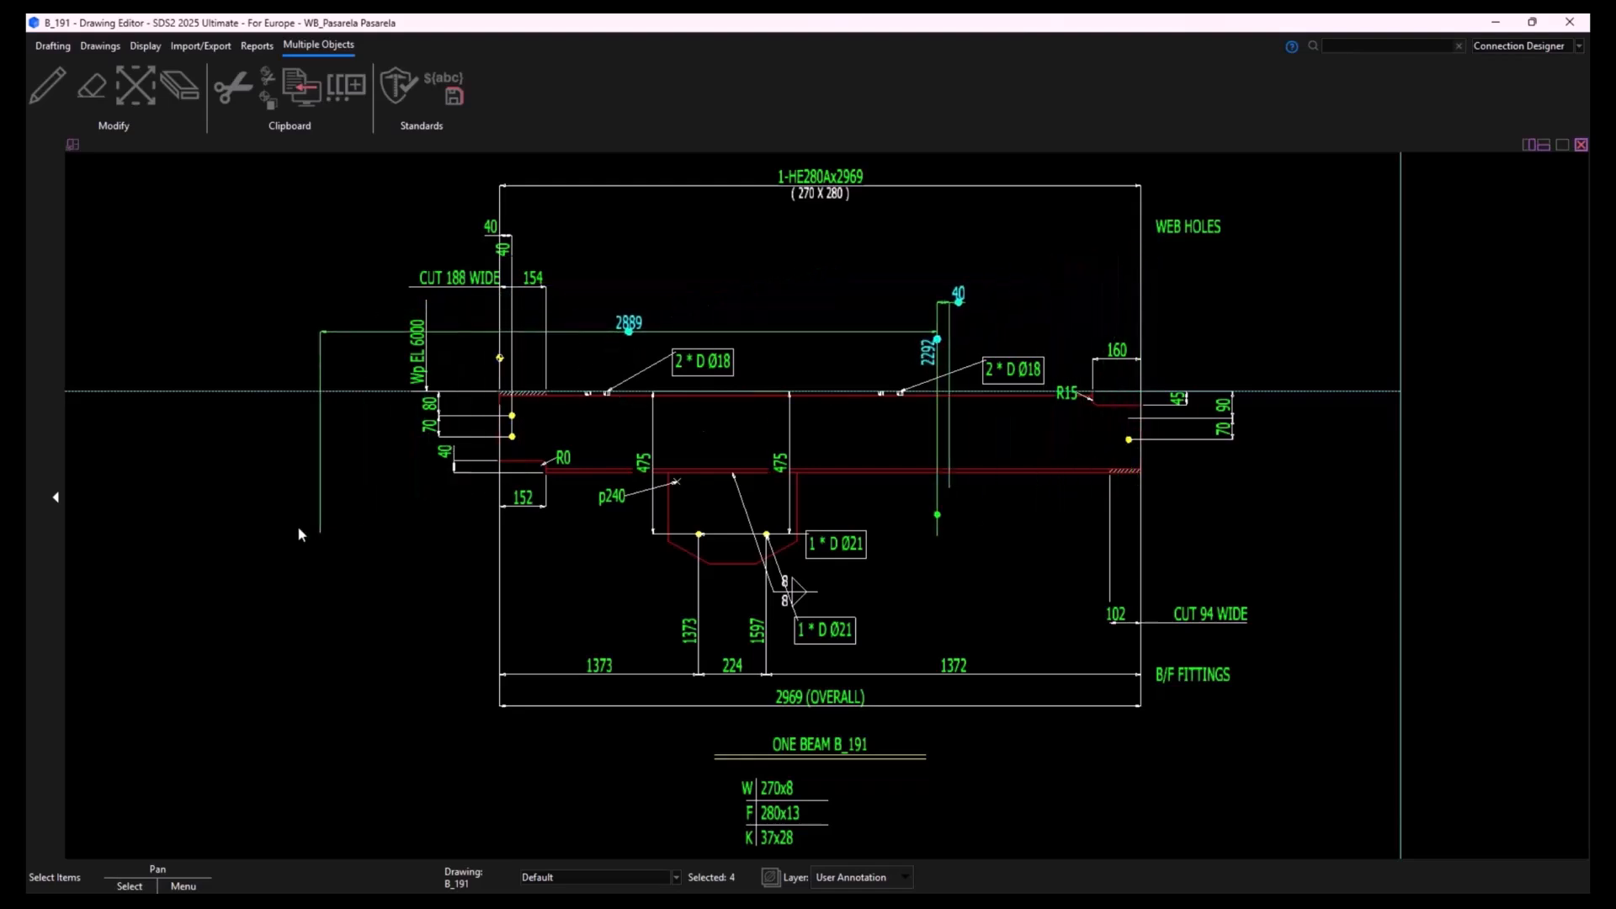
{"action": "left_click_drag", "start_coordinate": [318, 535], "coordinate": [533, 424]}
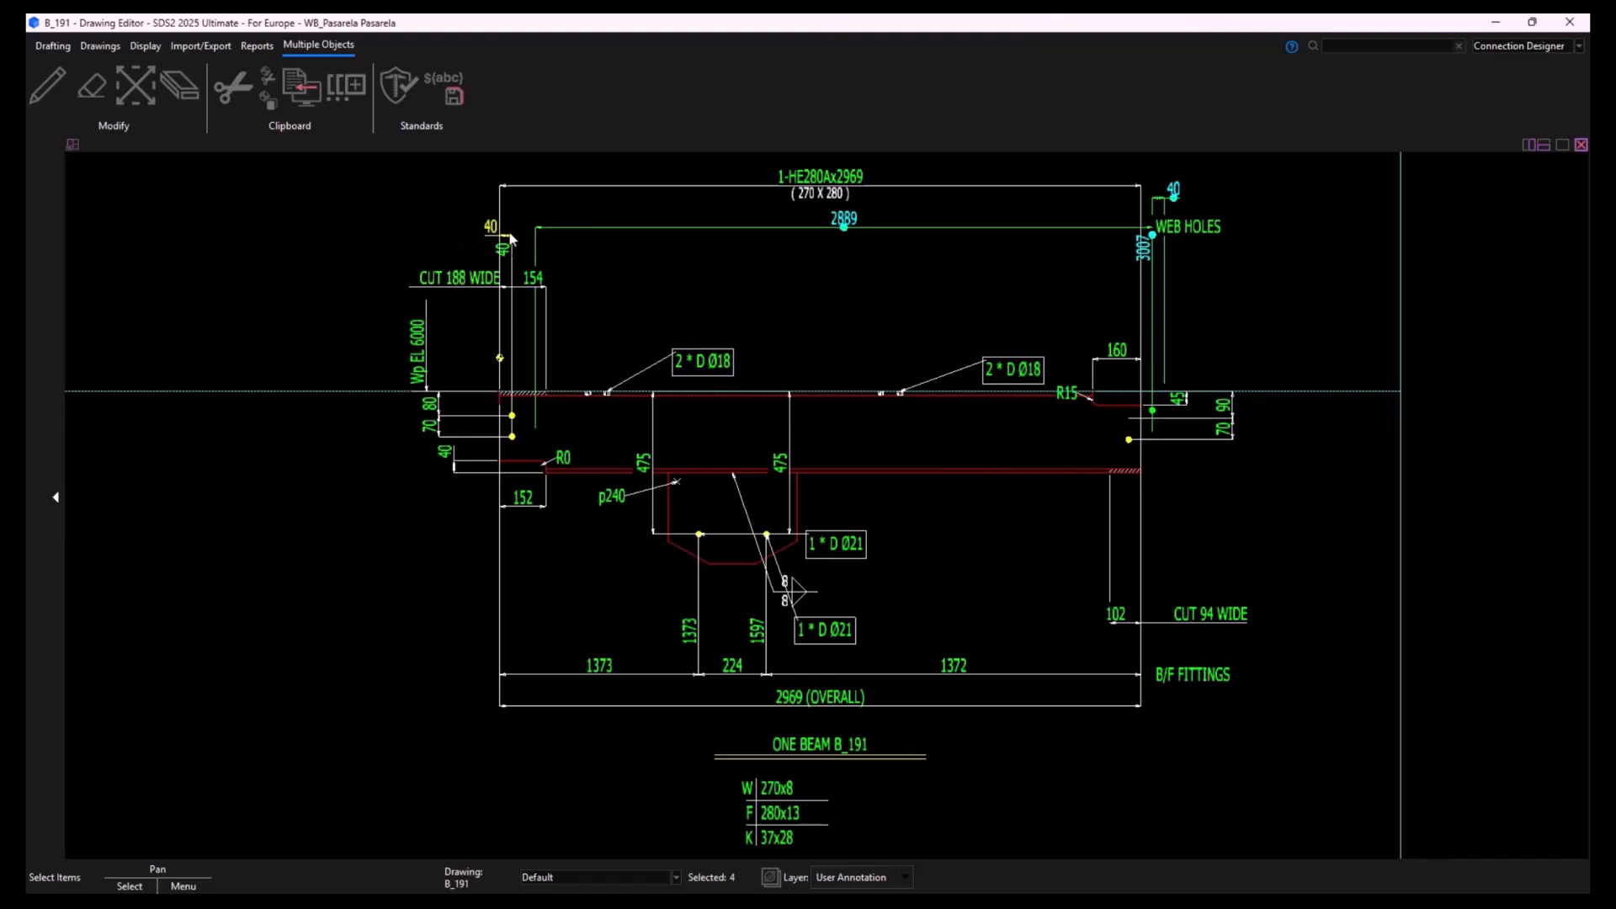
{"action": "key", "text": "Escape"}
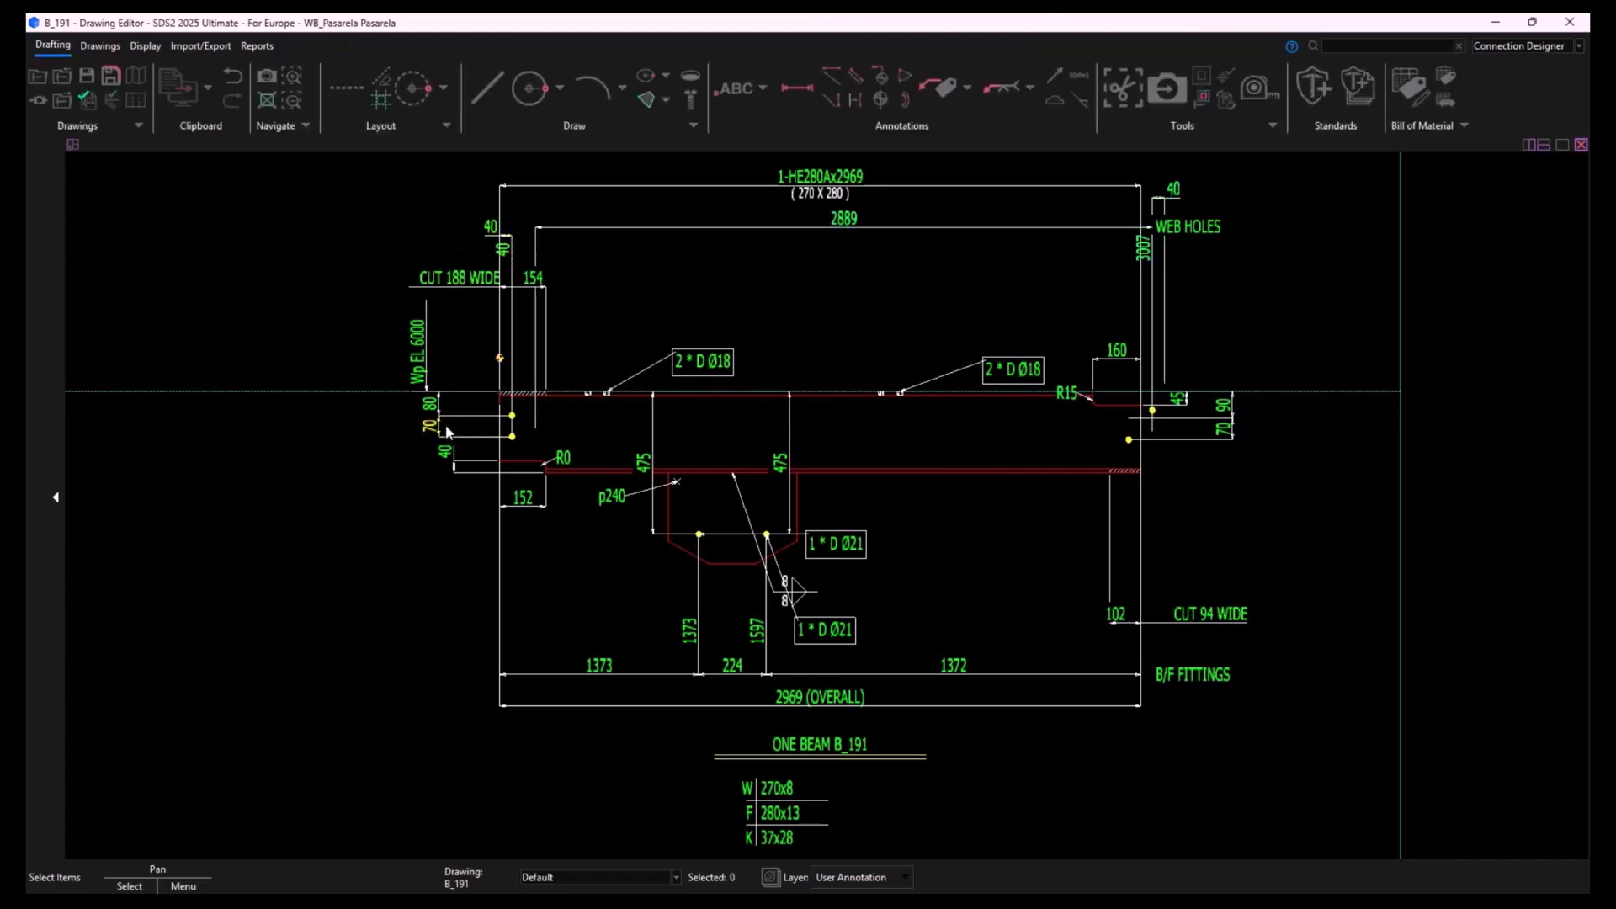
- Try adjusting the hole-spacing dimensions at the beam's left end, and select the B/F FITTINGS label
{"action": "left_click", "coordinate": [432, 426]}
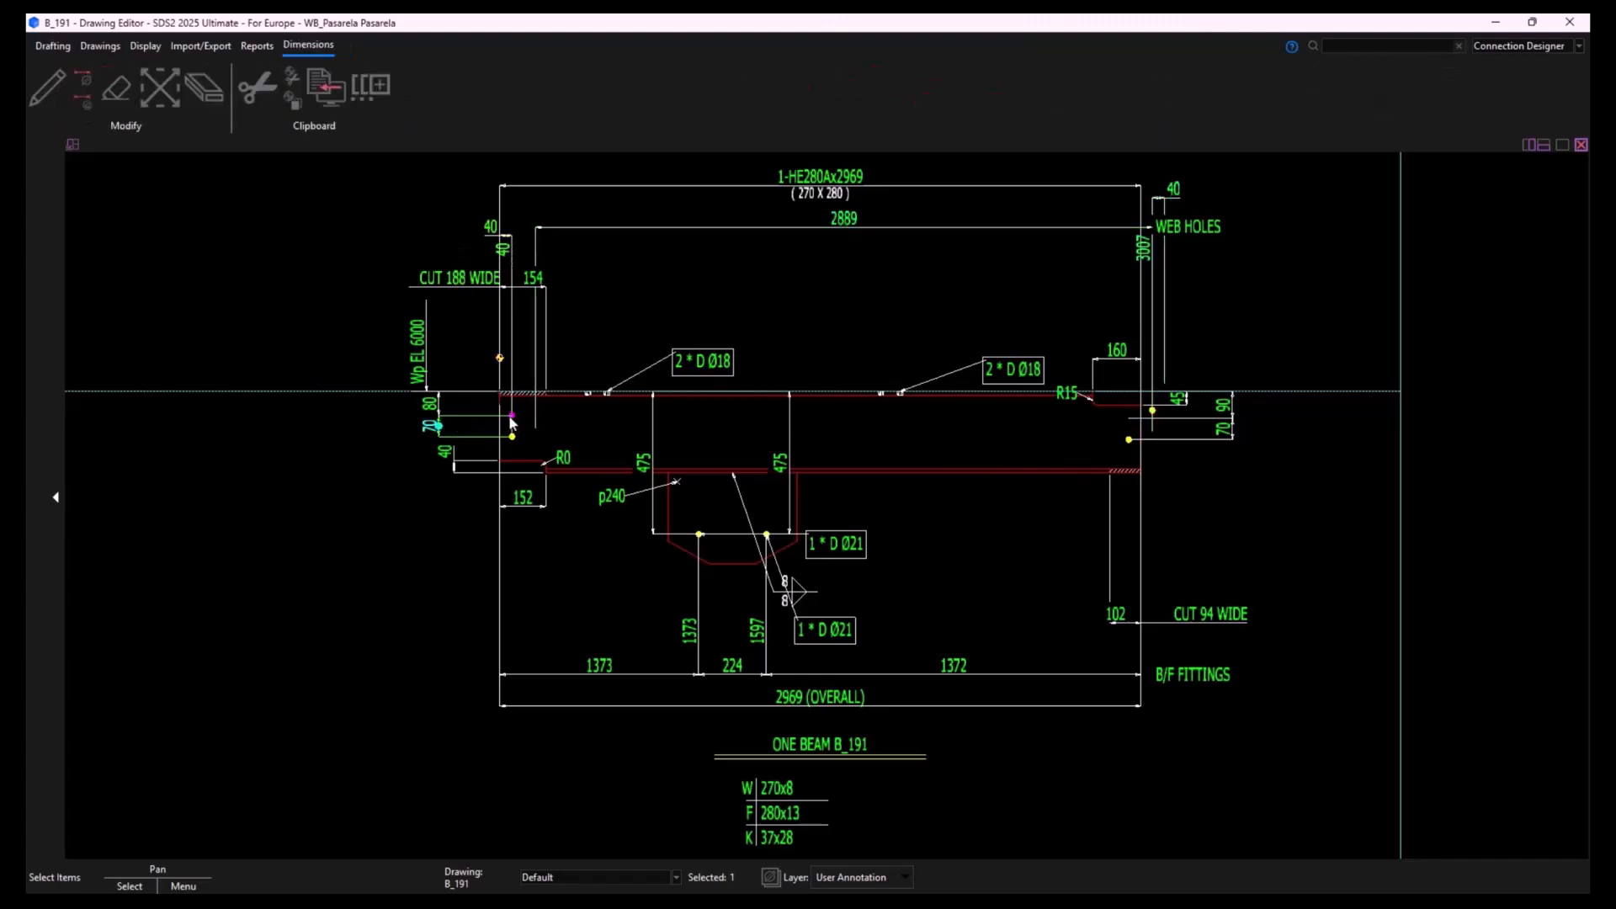
{"action": "key", "text": "Delete"}
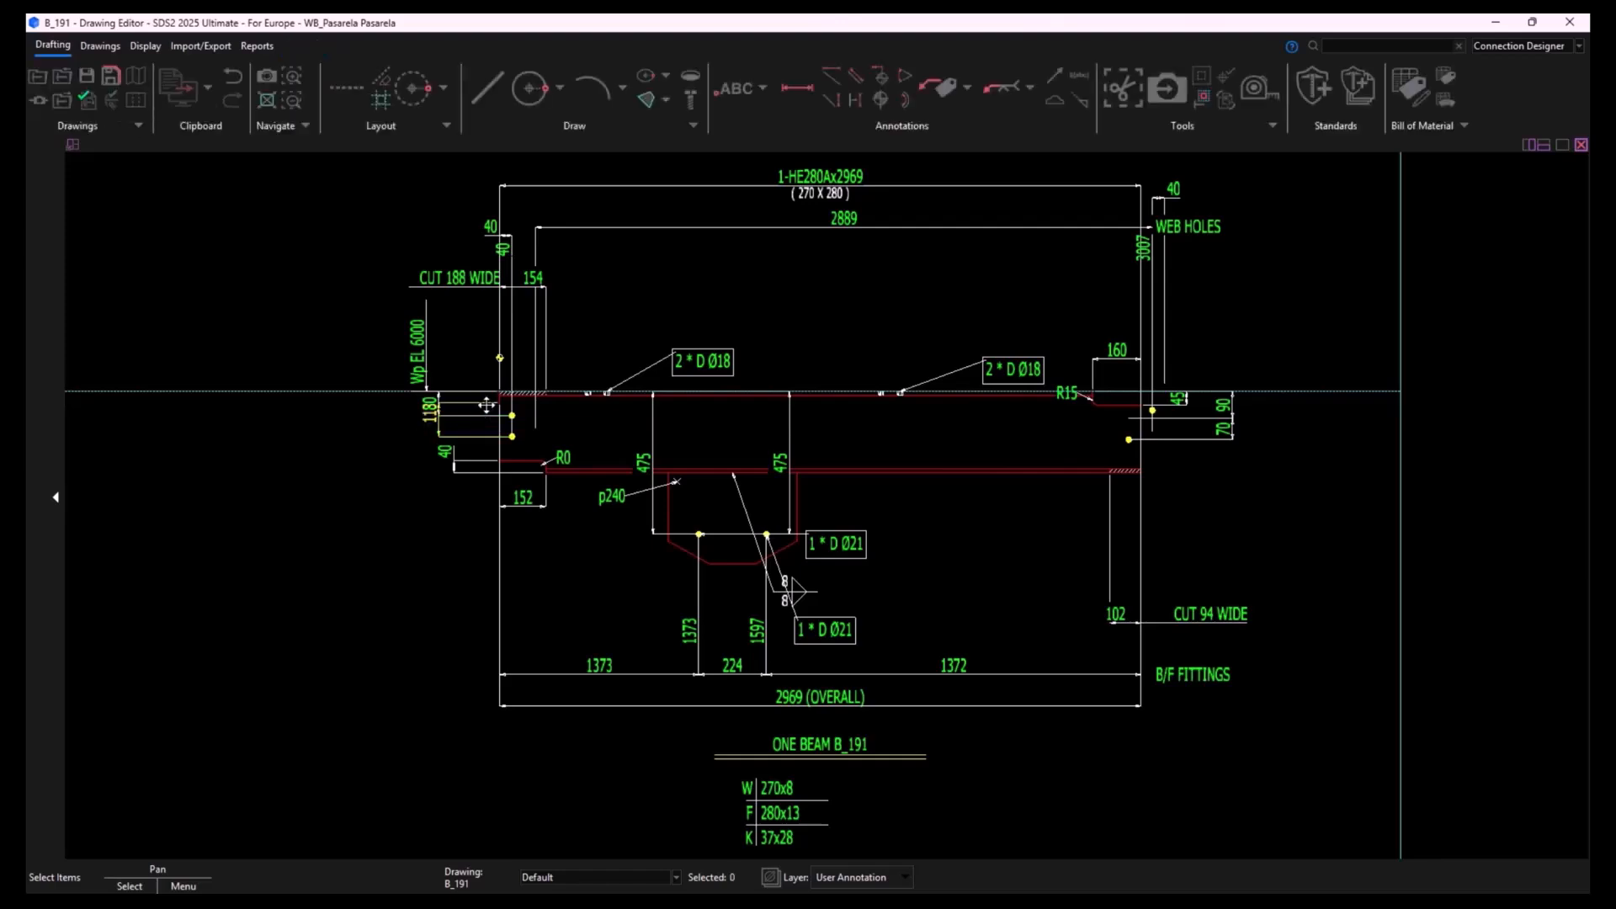
{"action": "left_click_drag", "start_coordinate": [464, 468], "coordinate": [510, 437]}
{"action": "left_click", "coordinate": [1198, 680]}
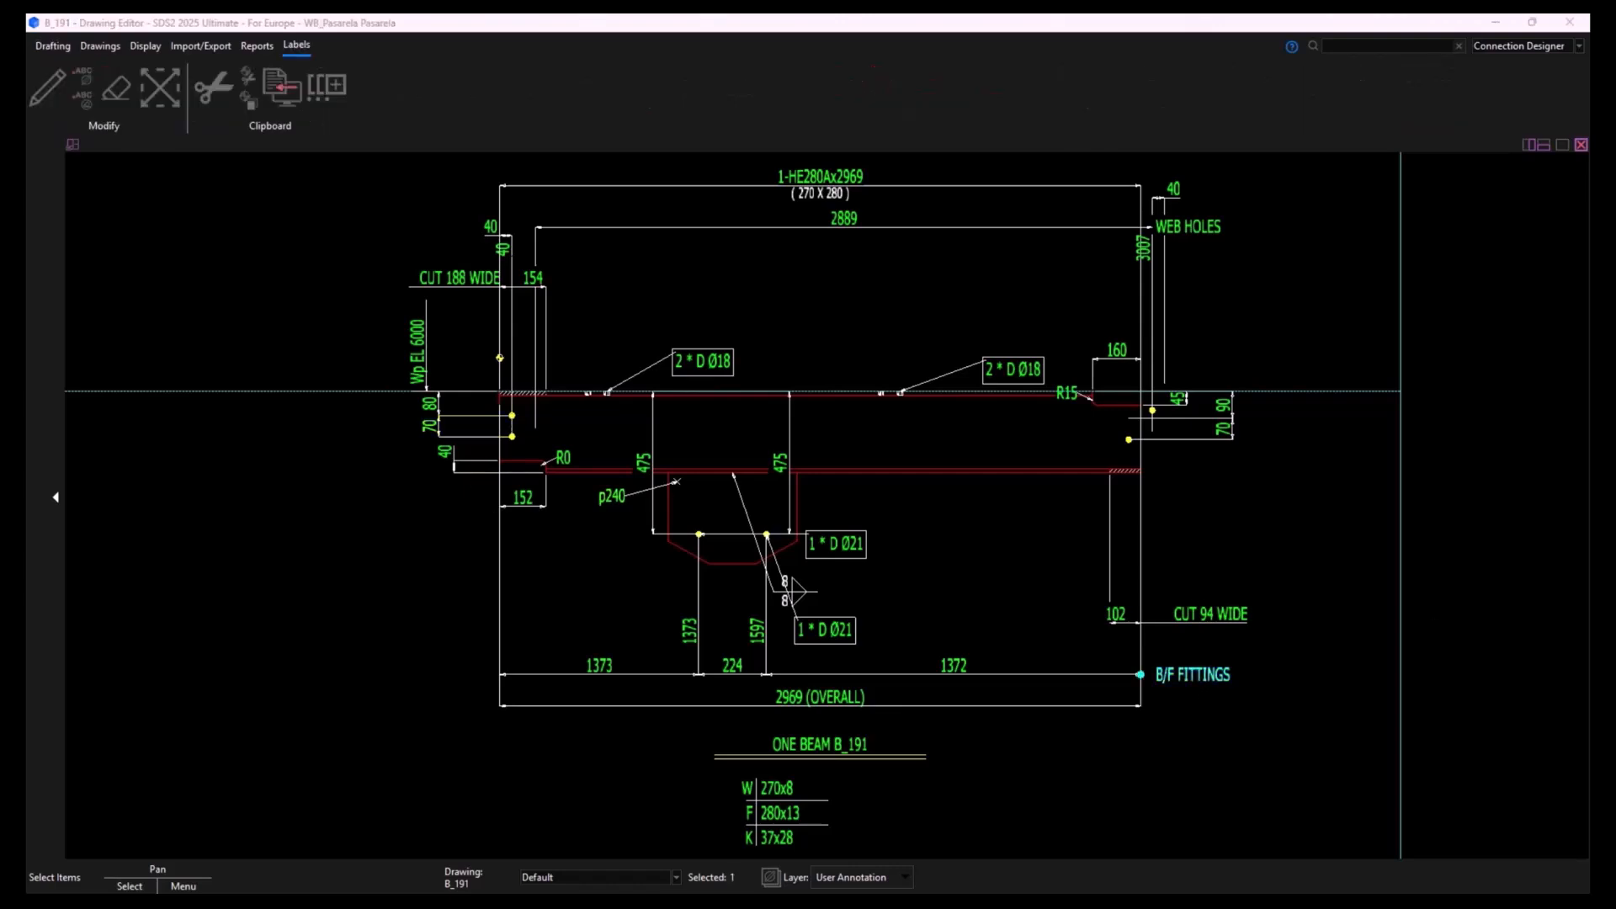
- Change the drawing title label ONE BEAM B_191 to read VIGA B_191
{"action": "left_click_drag", "start_coordinate": [1244, 350], "coordinate": [718, 269]}
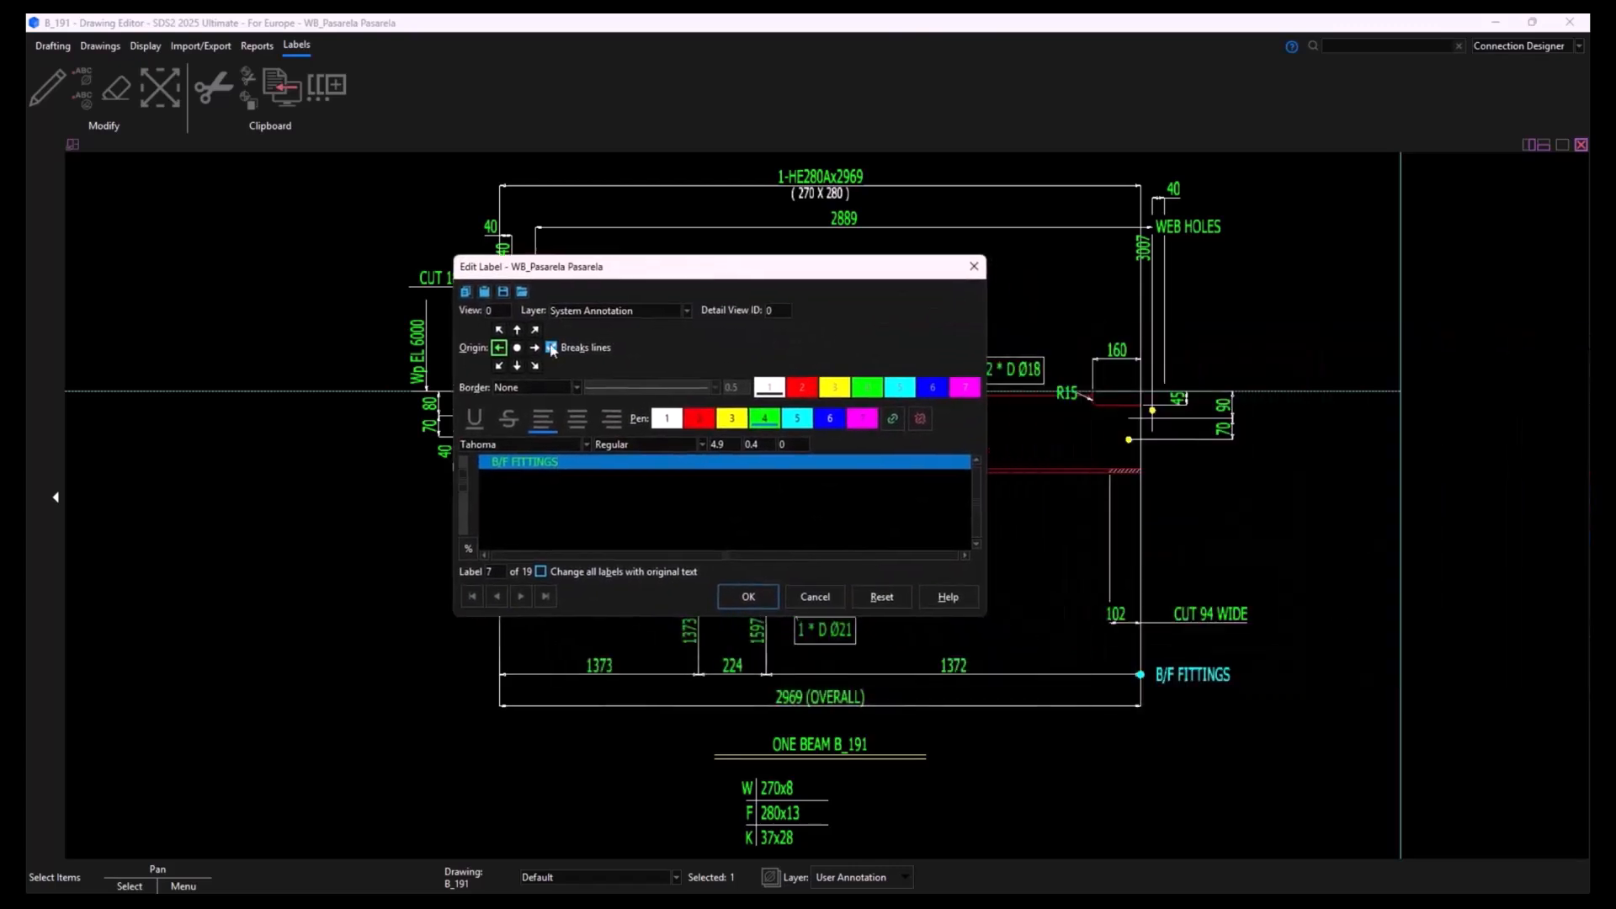
{"action": "left_click", "coordinate": [815, 597]}
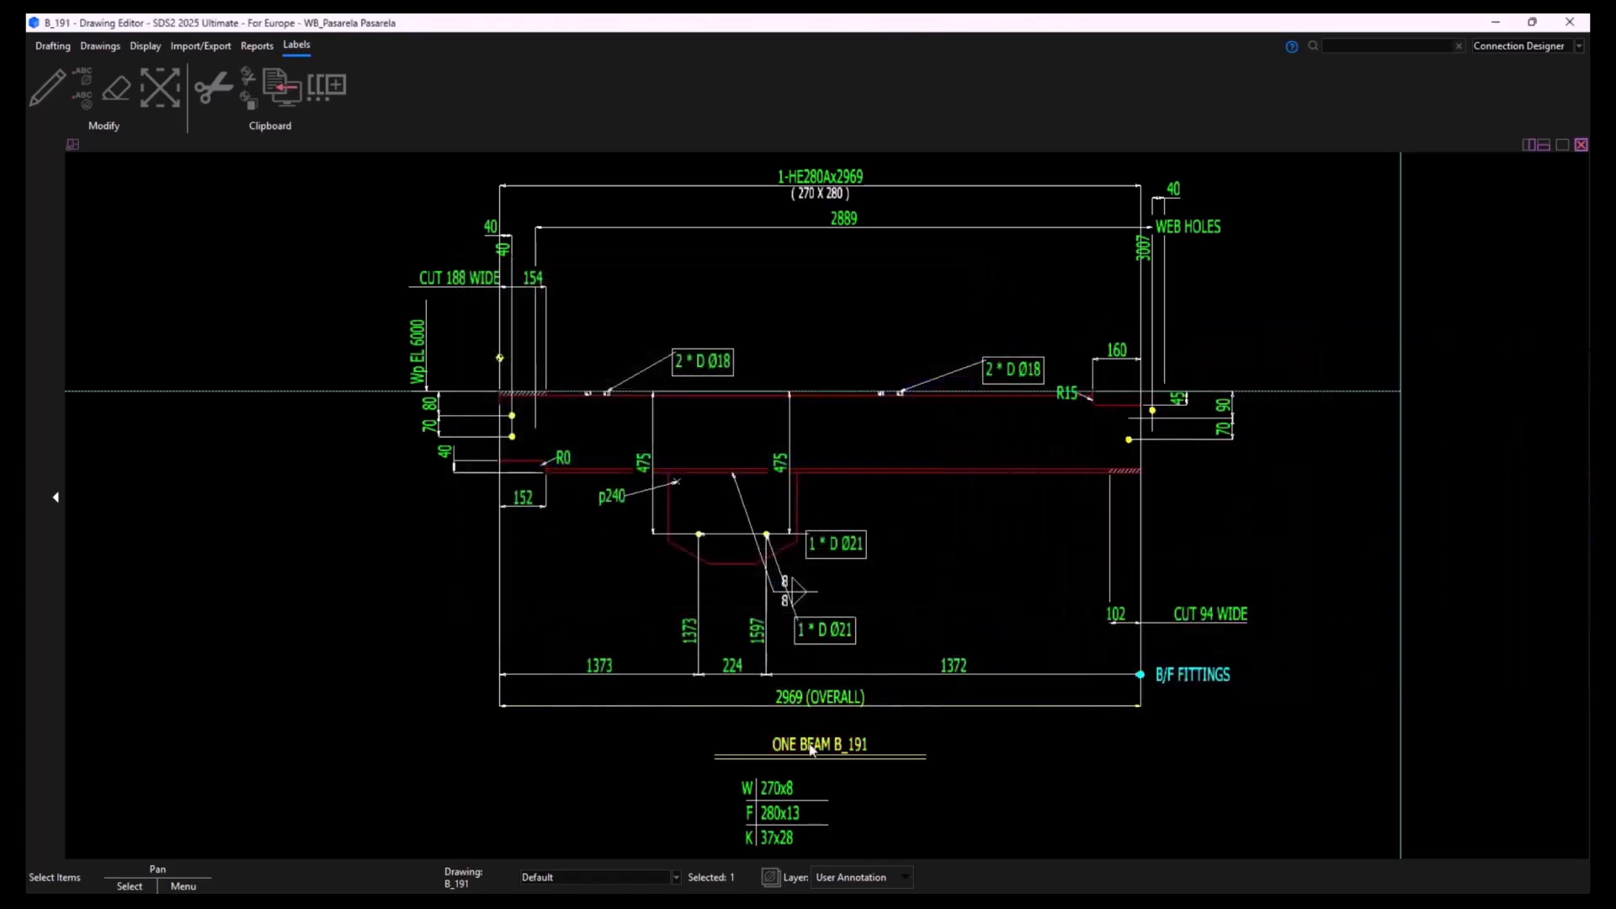
{"action": "double_click", "coordinate": [801, 745]}
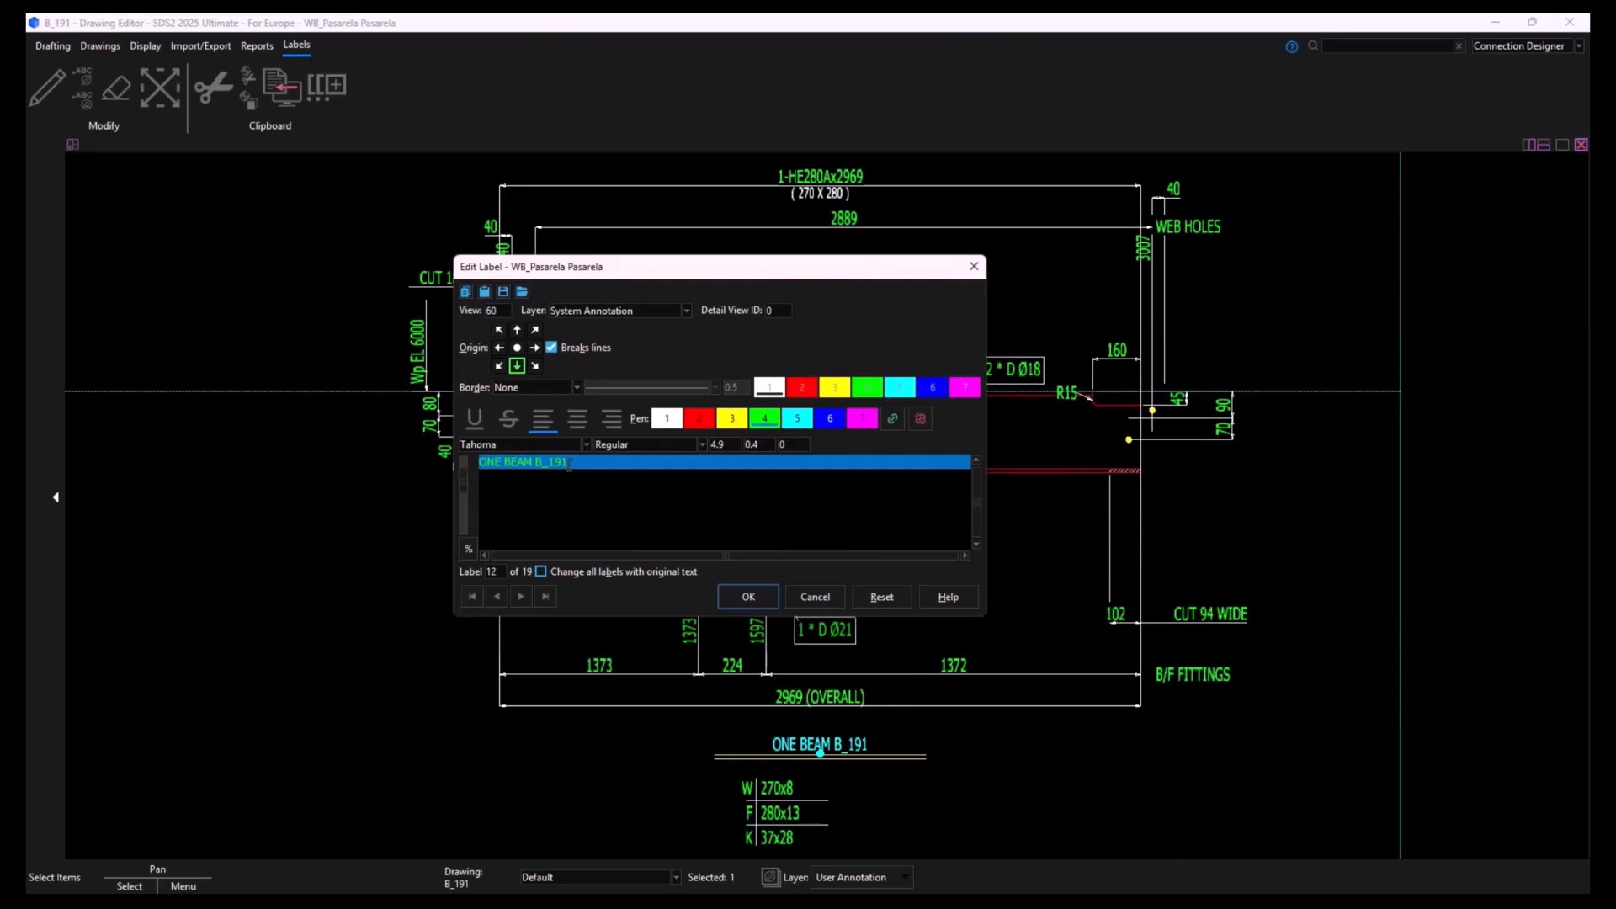
{"action": "left_click_drag", "start_coordinate": [573, 464], "coordinate": [468, 465]}
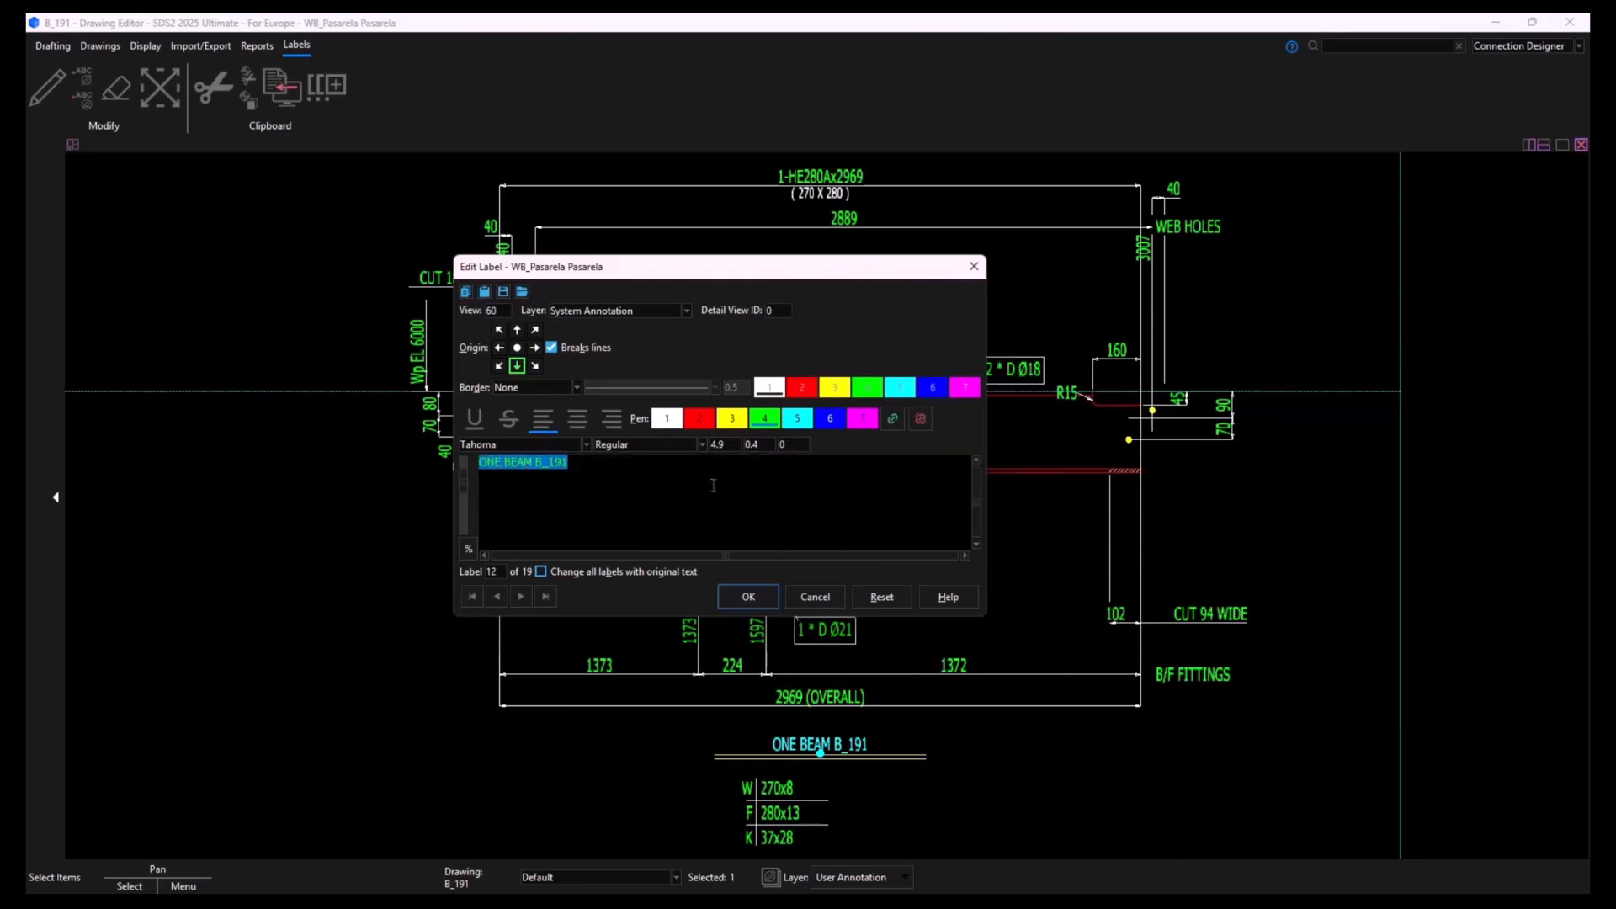
{"action": "type", "text": "VIGA 191B_"}
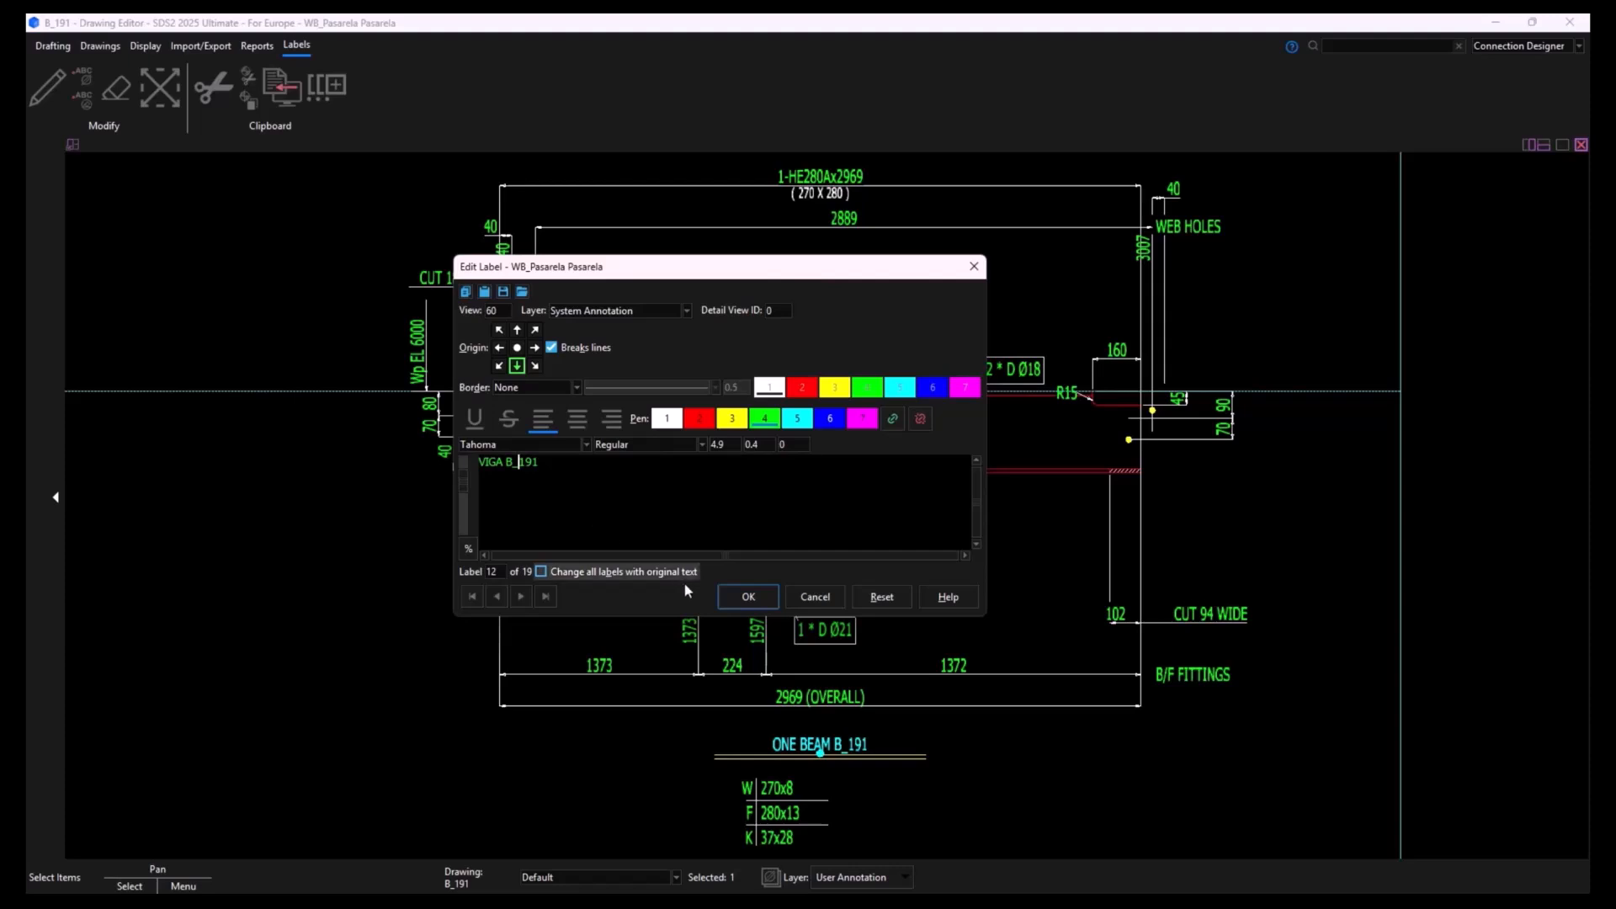
{"action": "left_click", "coordinate": [732, 600]}
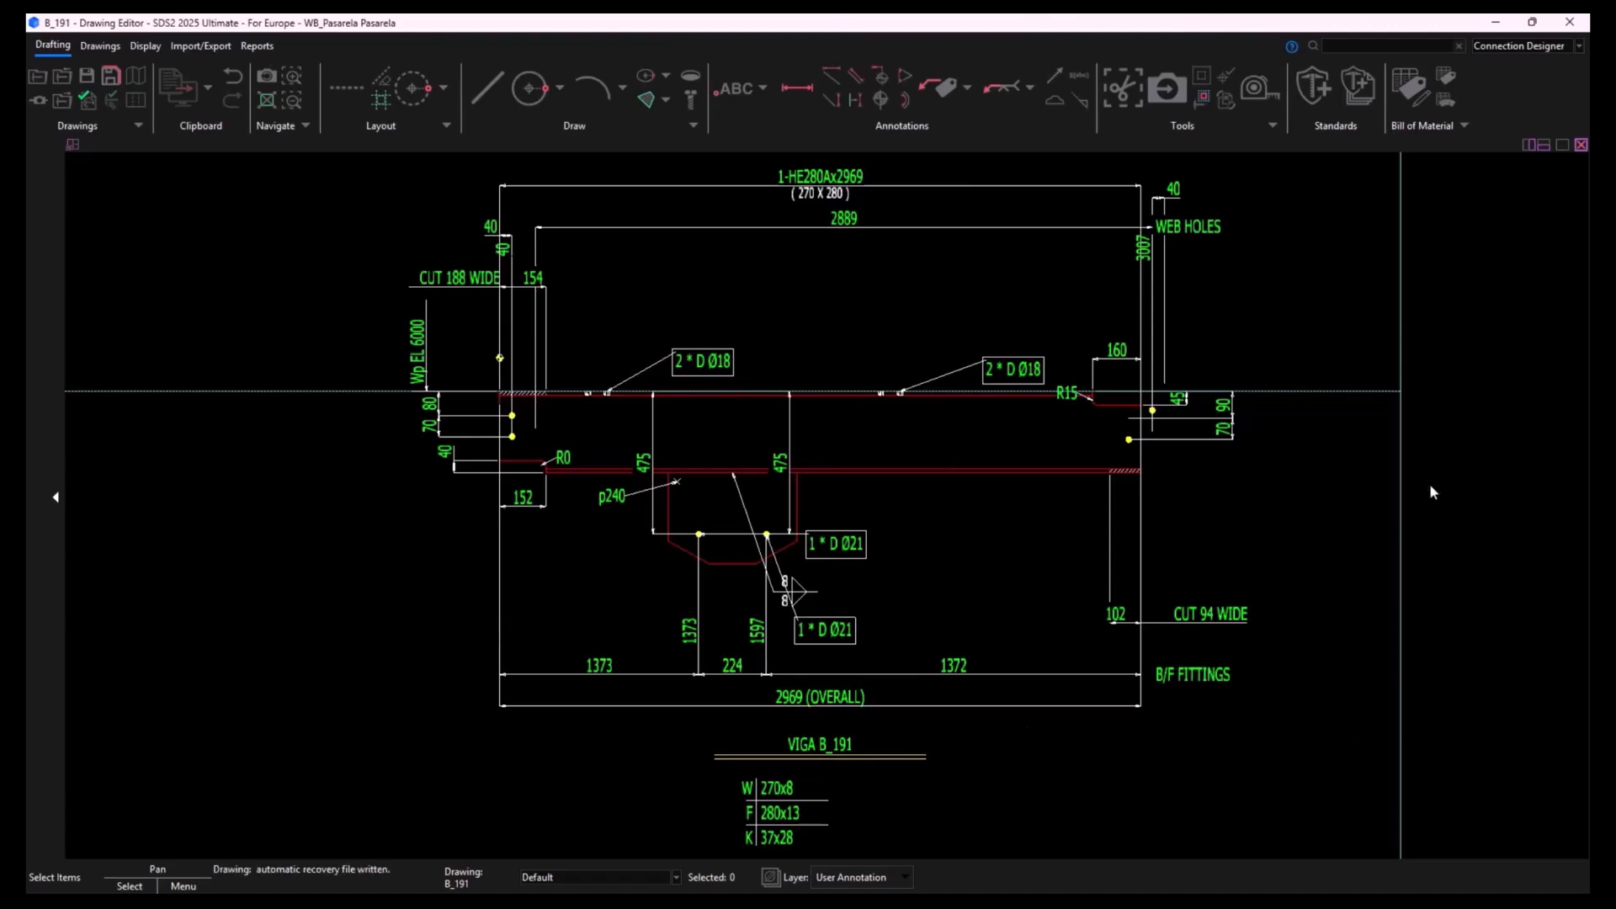
- Review the beam's bill of material and leave drawing B_191 without saving its changes
{"action": "left_click", "coordinate": [1406, 94]}
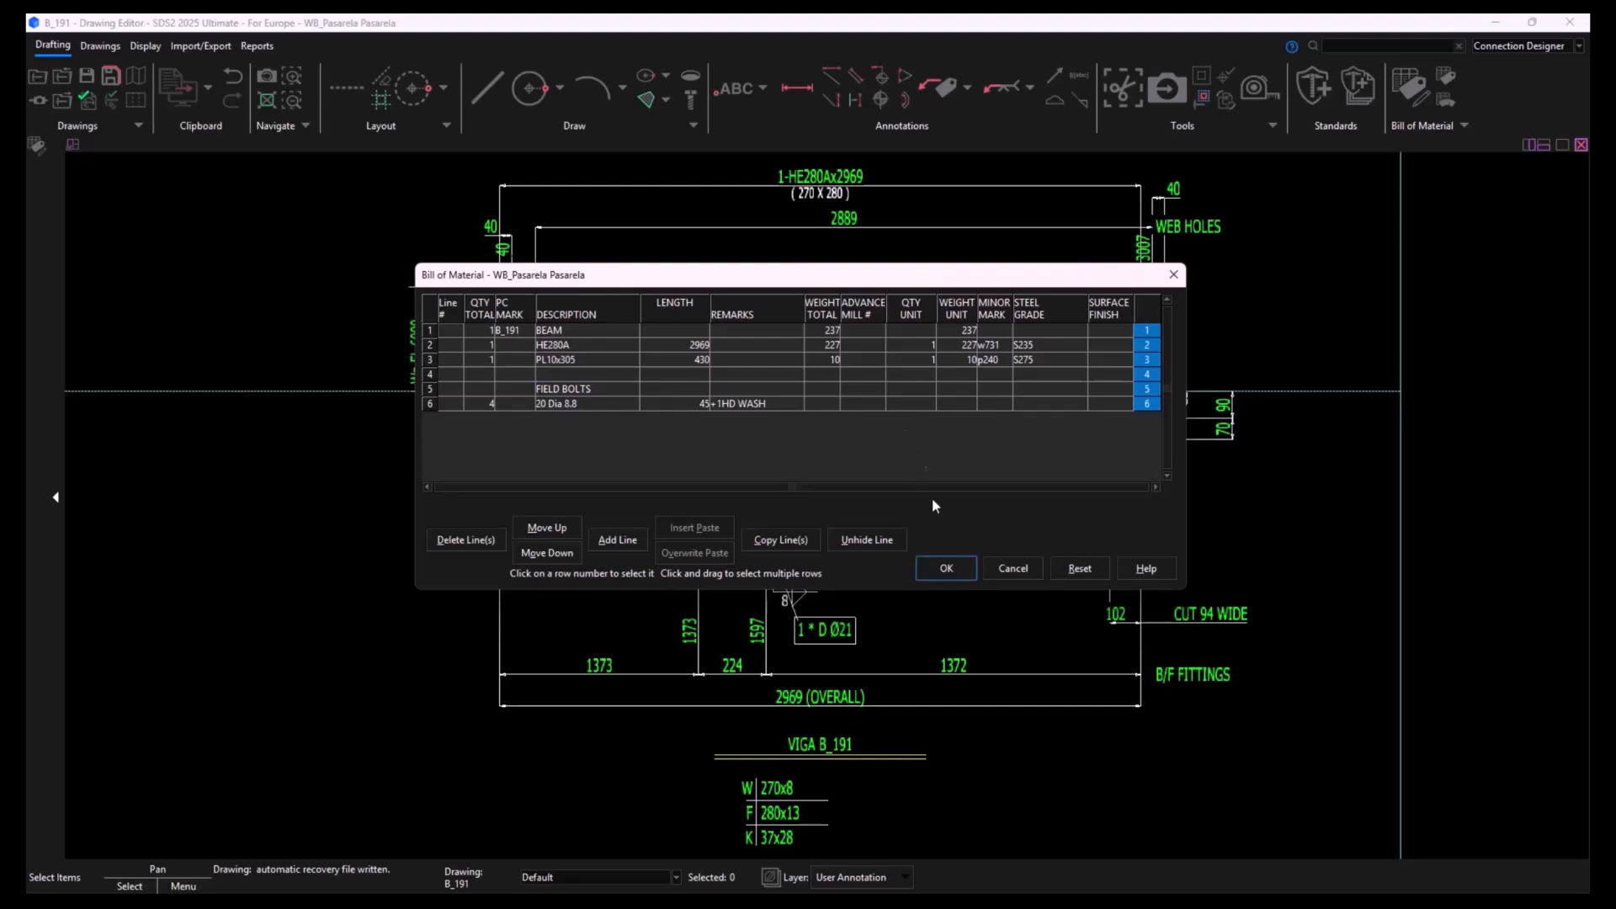
{"action": "left_click", "coordinate": [946, 569]}
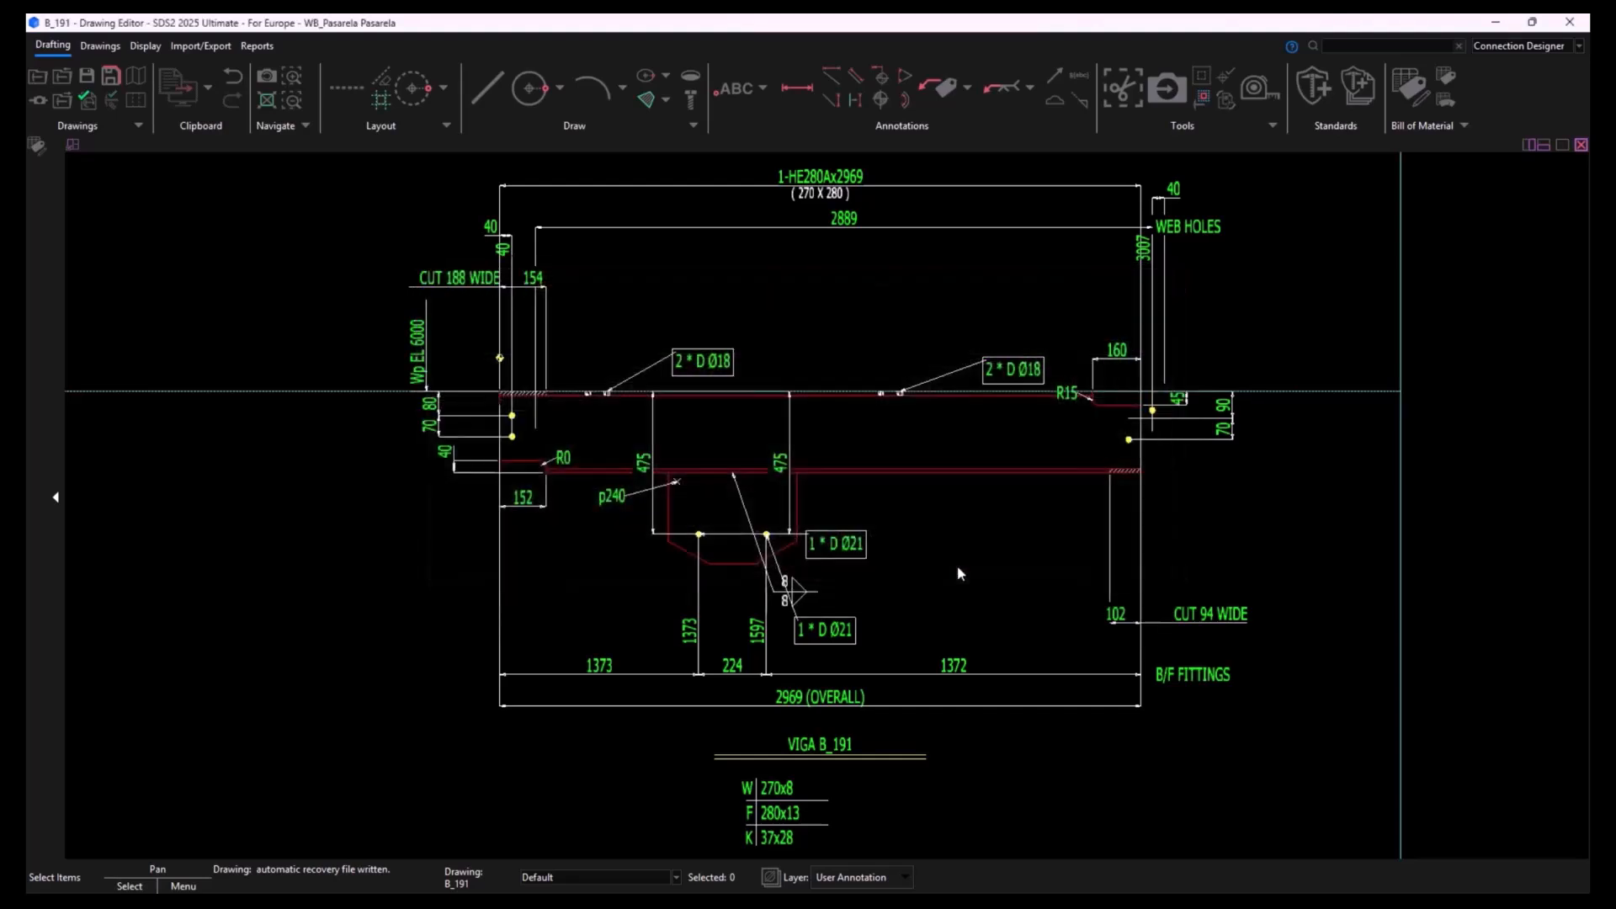
{"action": "left_click", "coordinate": [85, 101]}
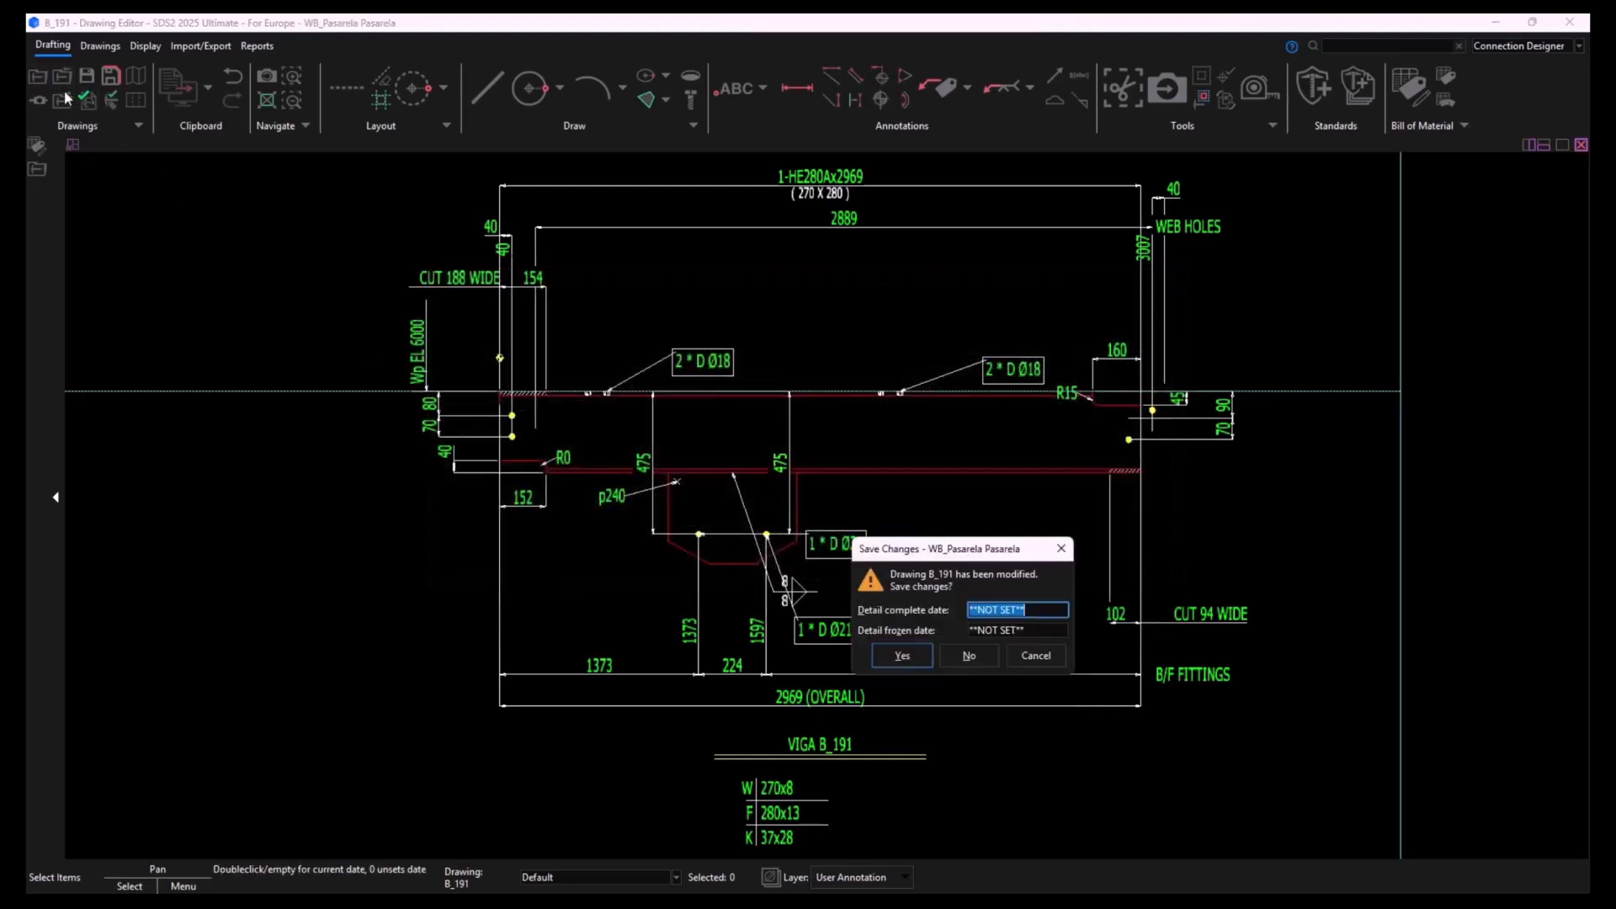
{"action": "left_click", "coordinate": [969, 655]}
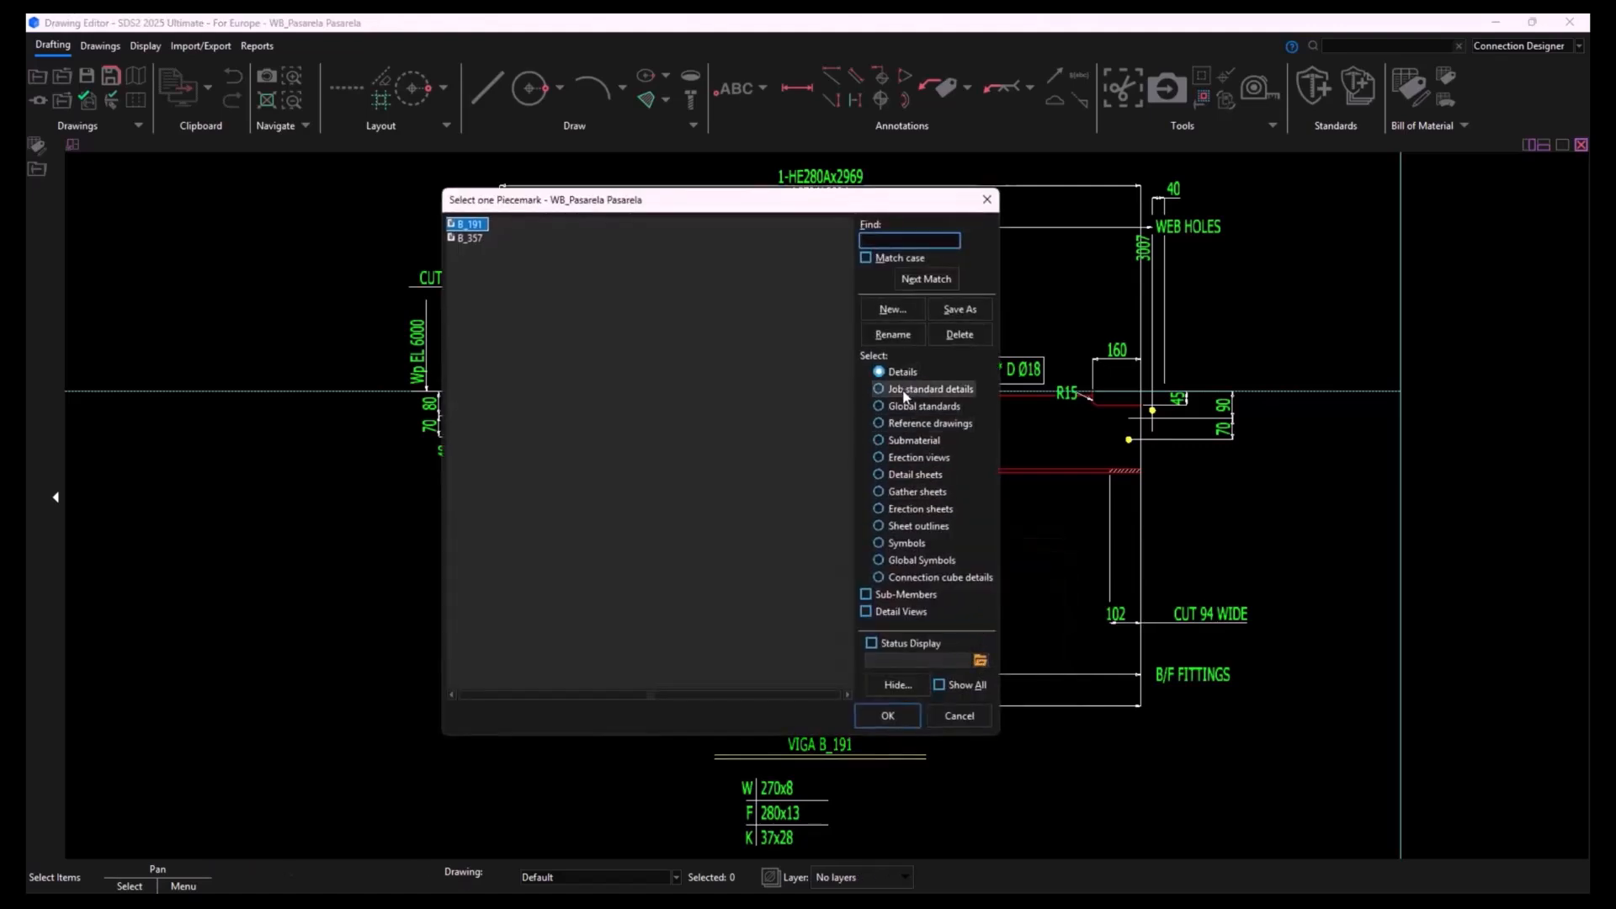
- Open the Tablero erection view and inspect its layout and member annotations
{"action": "left_click", "coordinate": [914, 457]}
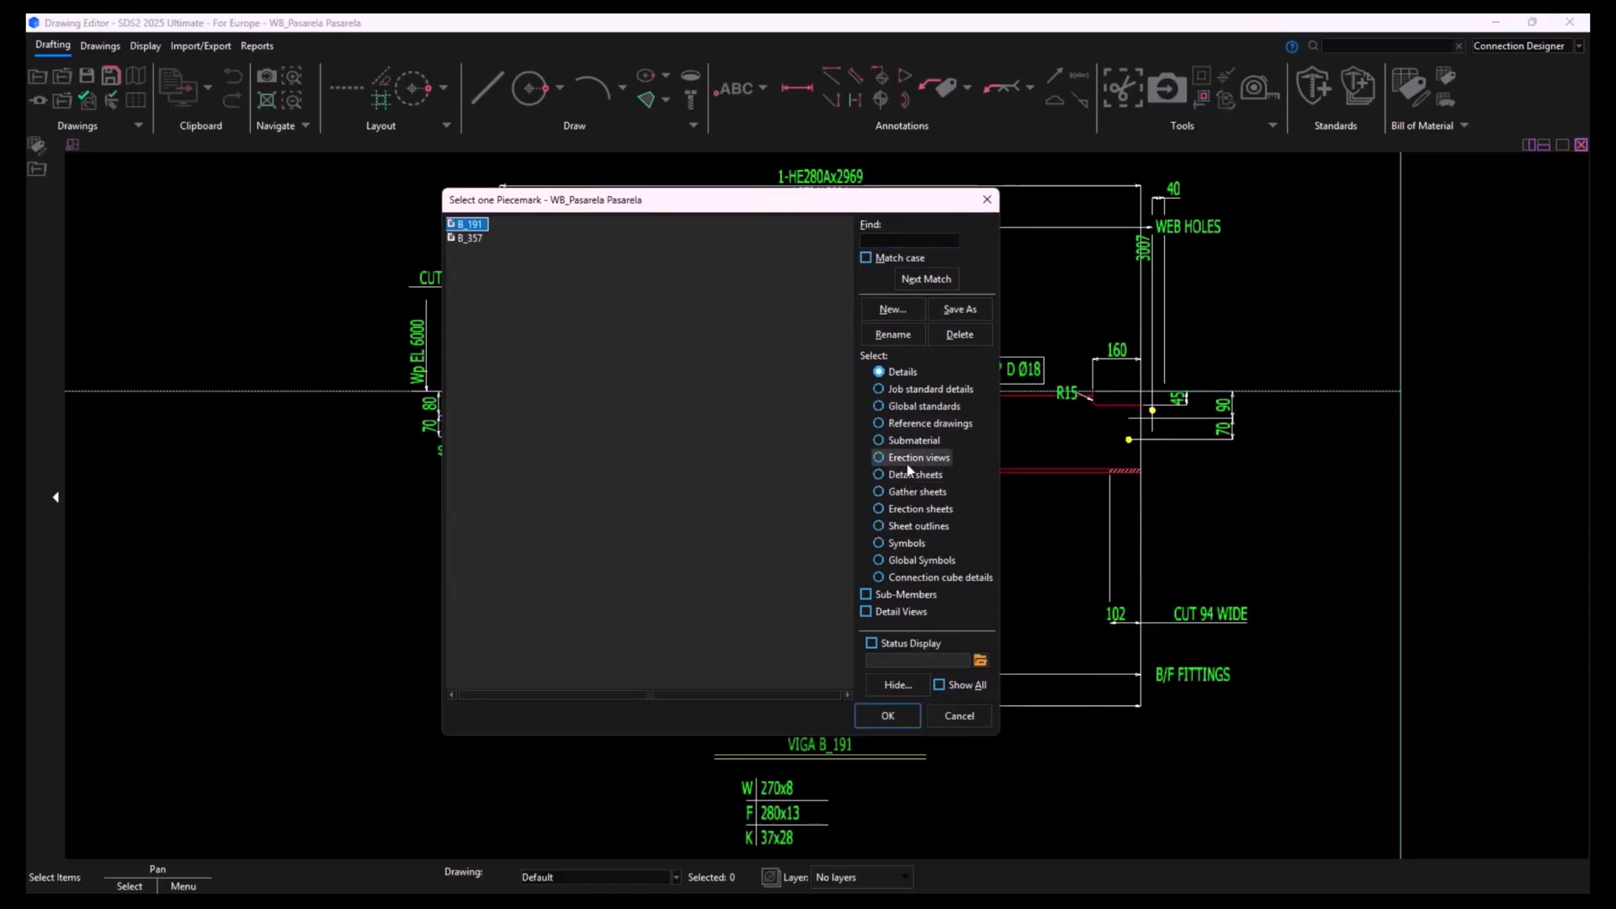
{"action": "double_click", "coordinate": [473, 238]}
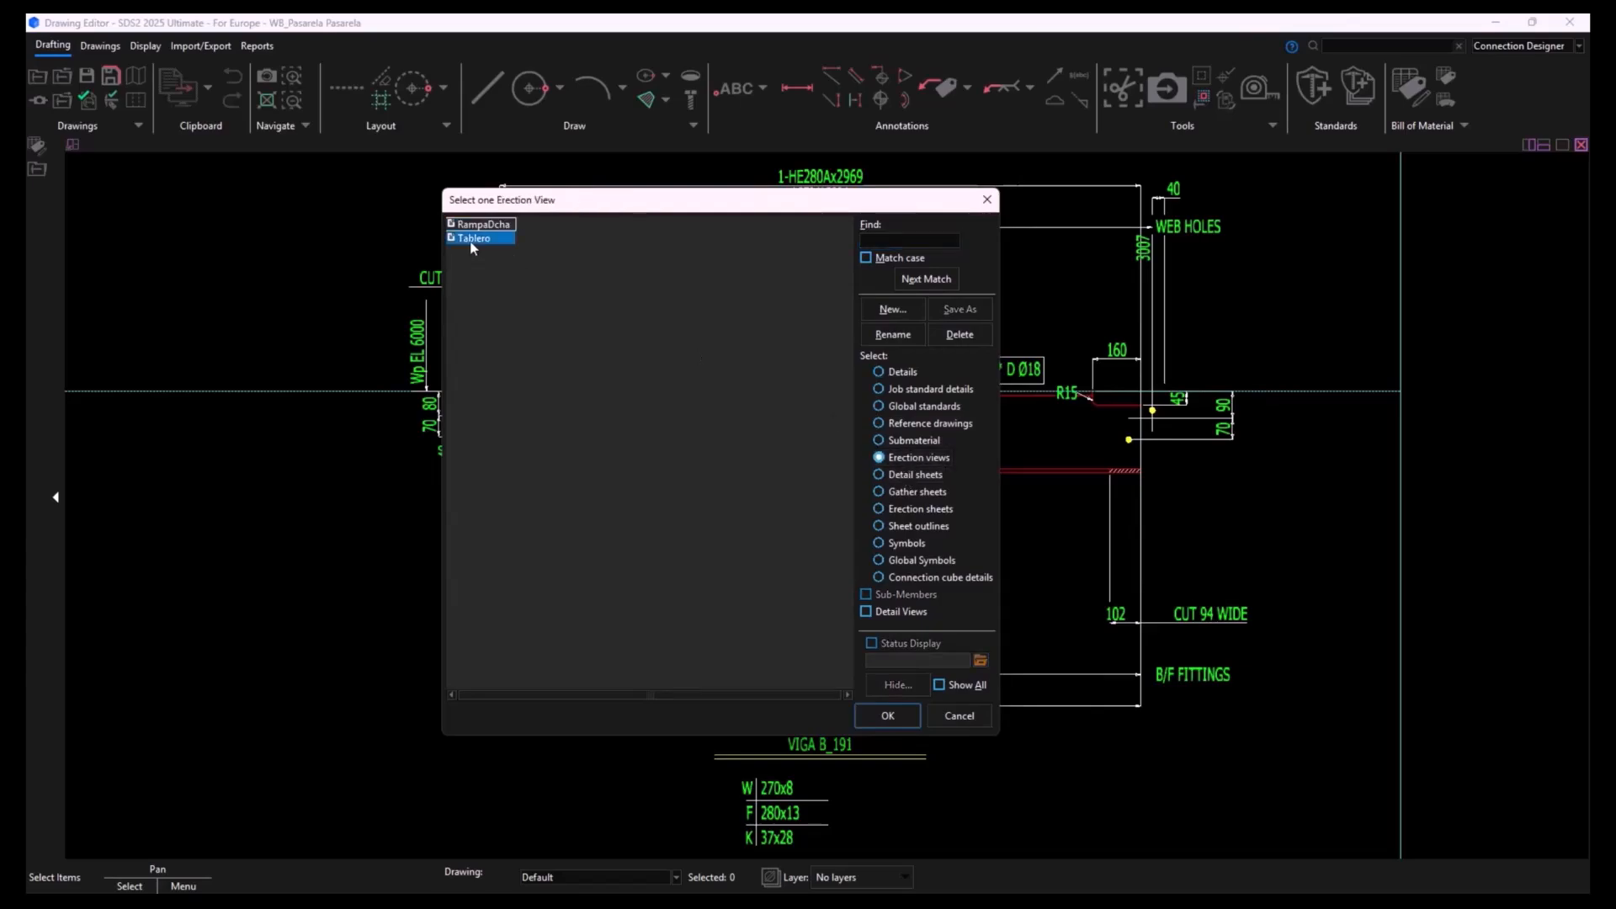
{"action": "scroll", "coordinate": [1014, 586], "scroll_direction": "up", "scroll_amount": 6}
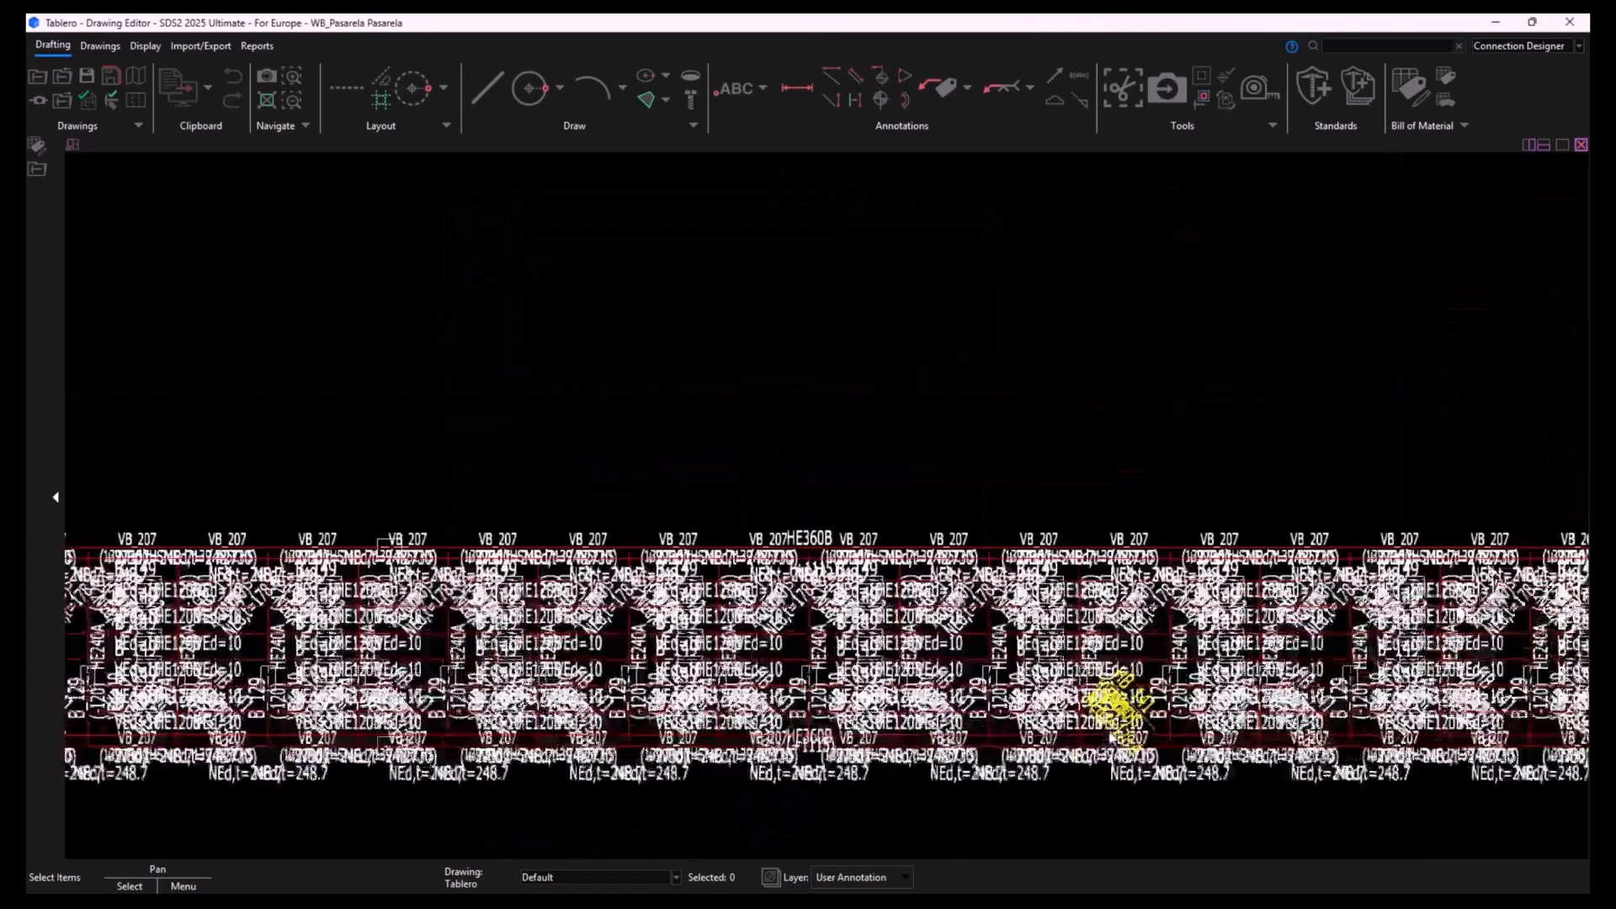
{"action": "scroll", "coordinate": [968, 665], "scroll_direction": "down", "scroll_amount": 8}
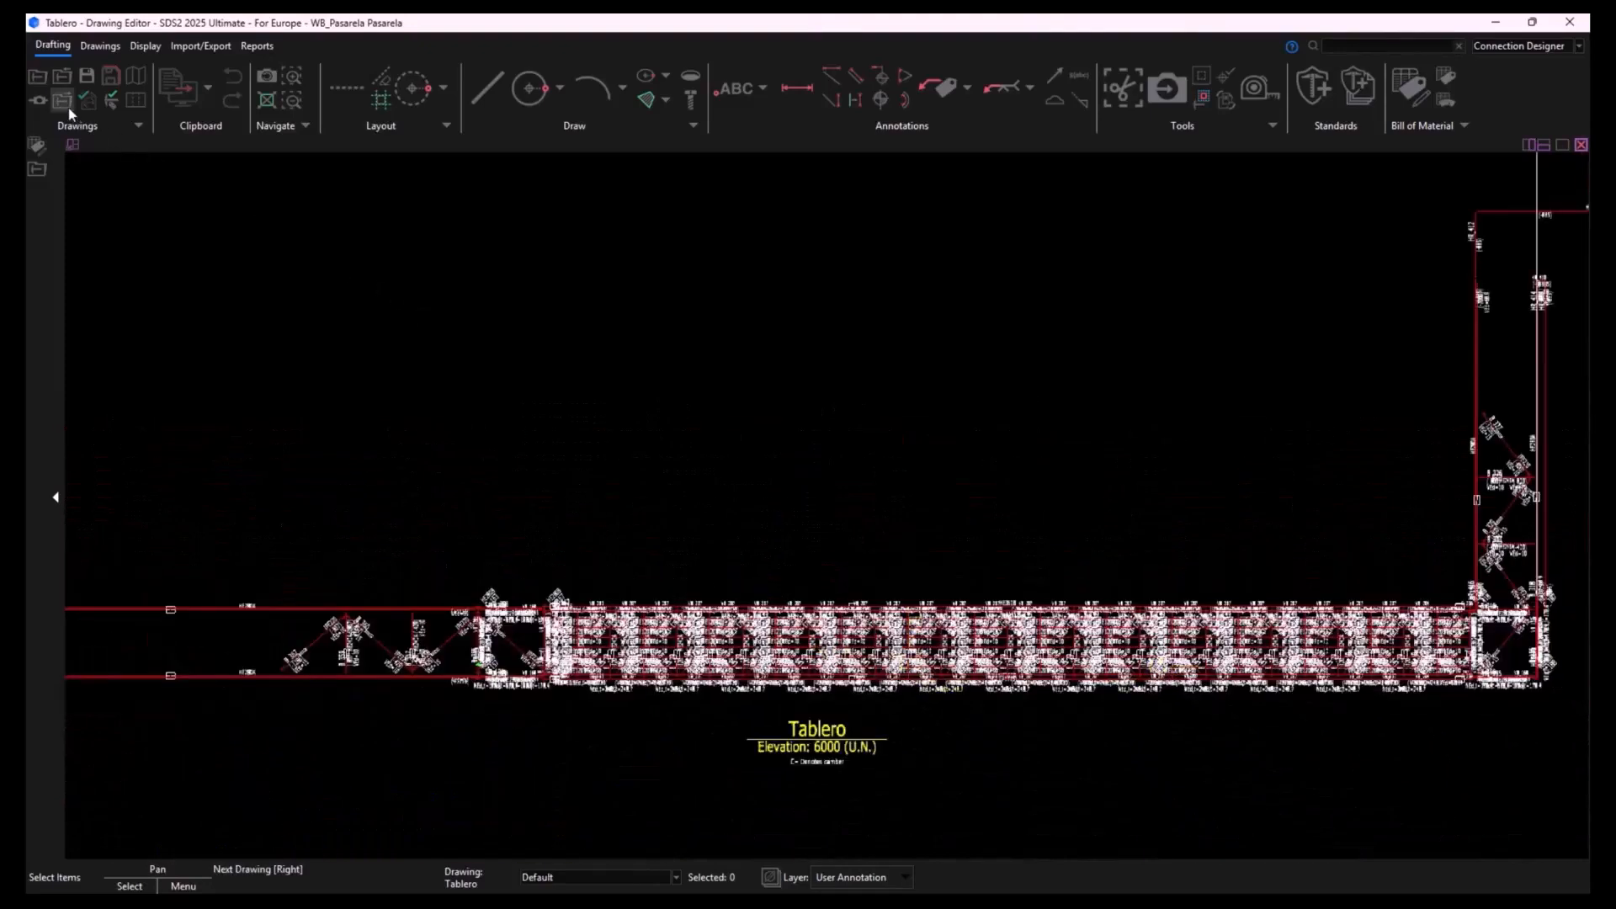
- Open the RampaDcha erection view and examine the ramp elevation with its level markers
{"action": "left_click", "coordinate": [40, 76]}
{"action": "double_click", "coordinate": [398, 261]}
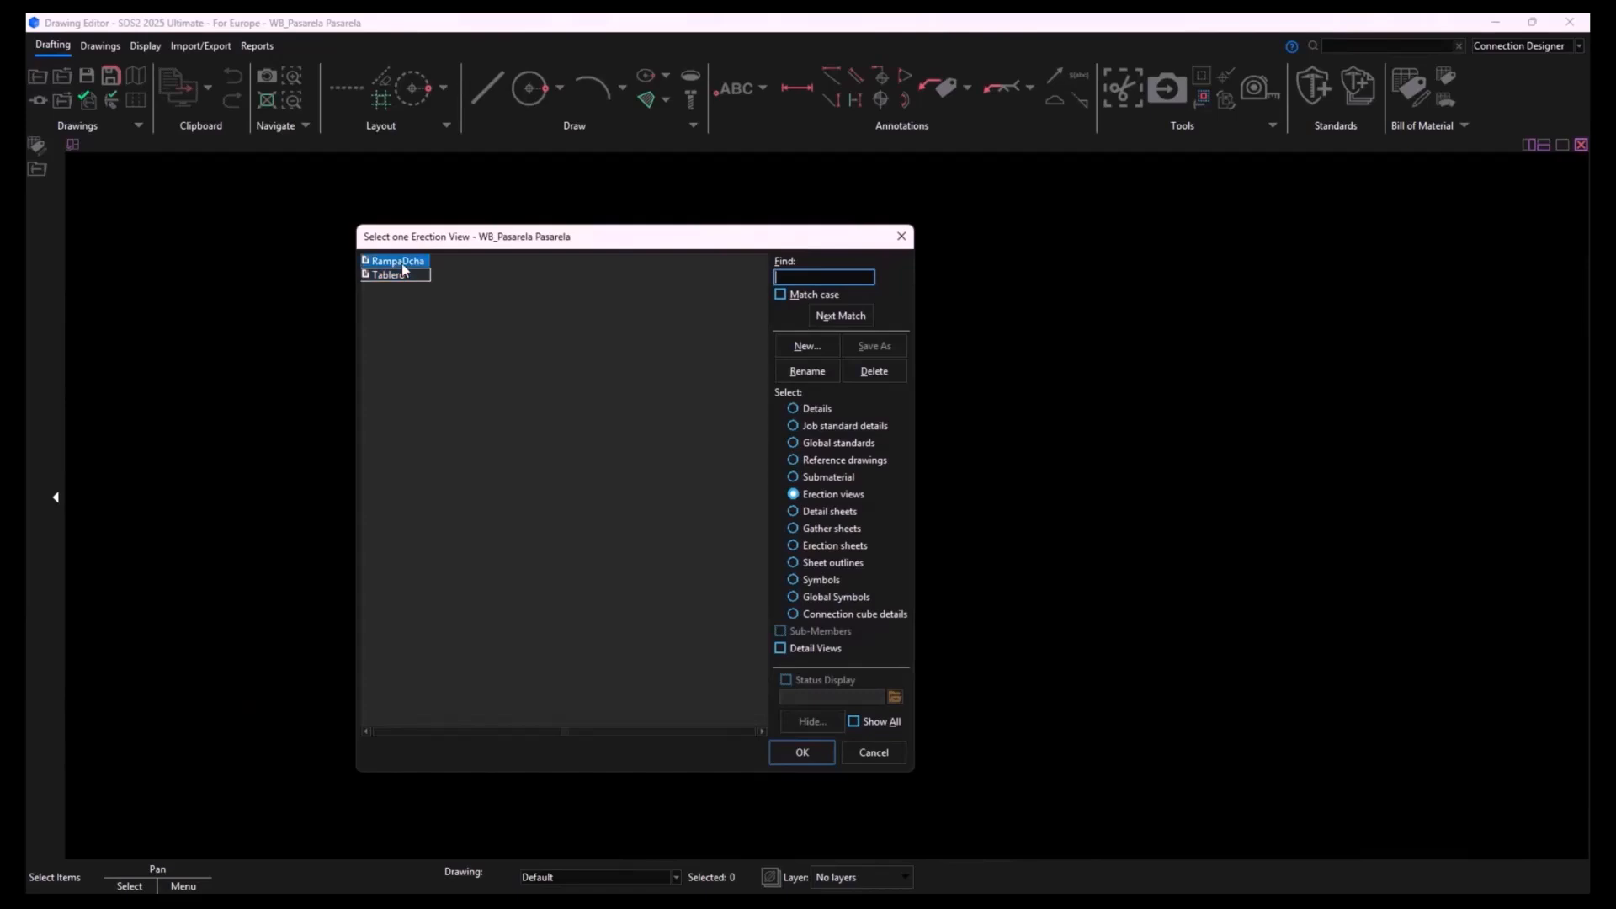
{"action": "middle_click_drag", "start_coordinate": [939, 681], "coordinate": [1061, 693]}
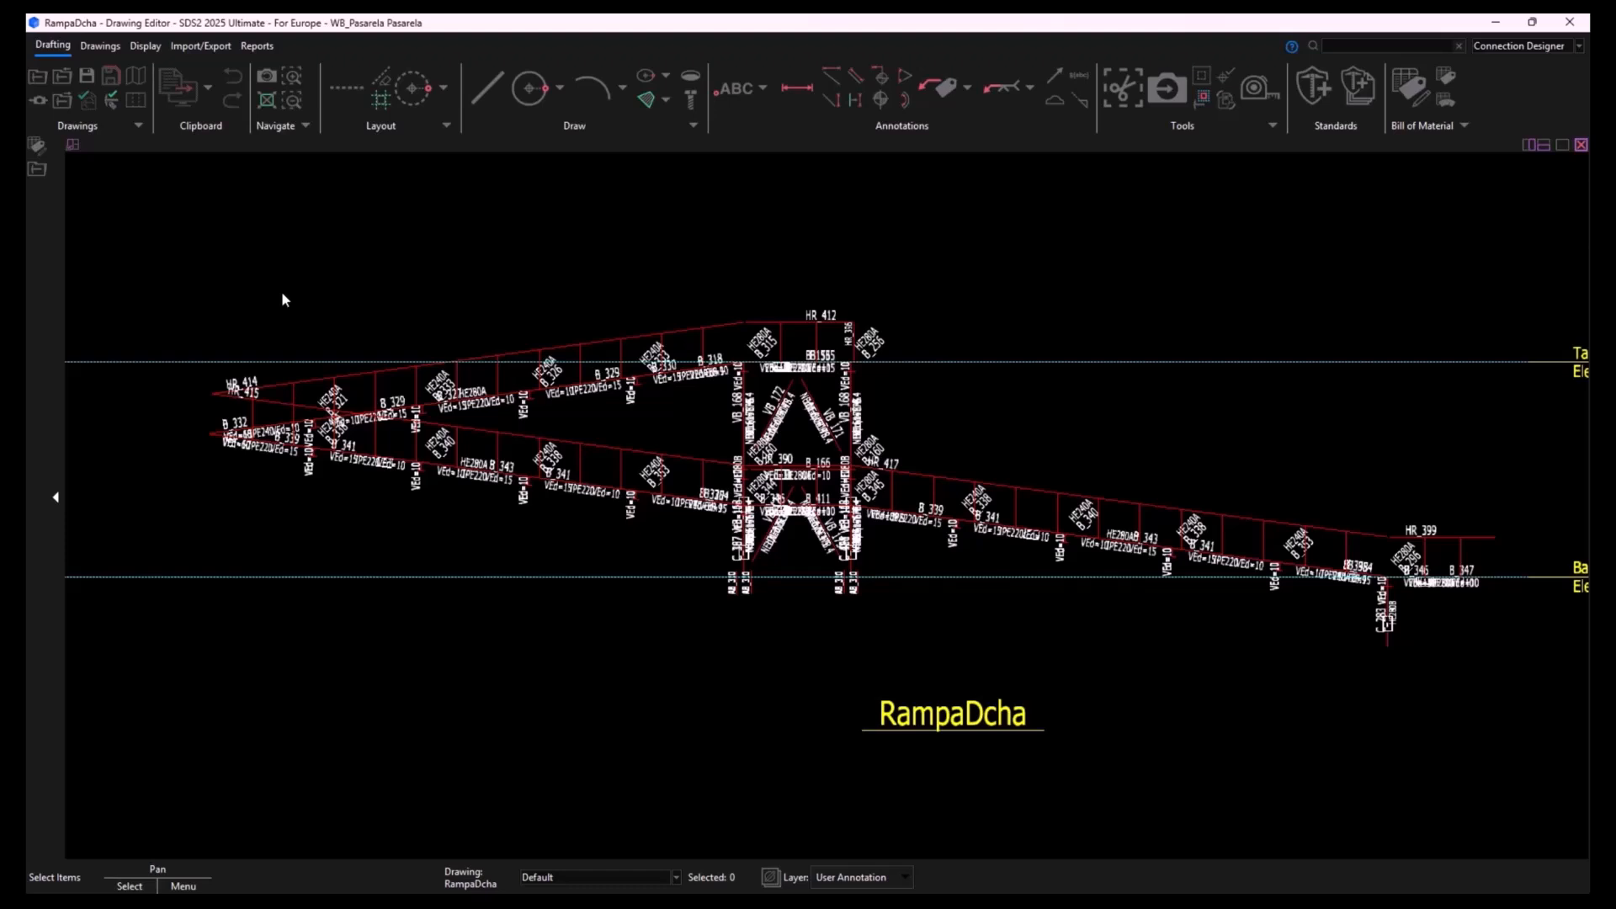
{"action": "scroll", "coordinate": [951, 614], "scroll_direction": "down", "scroll_amount": 2}
{"action": "middle_click_drag", "start_coordinate": [1019, 629], "coordinate": [939, 625]}
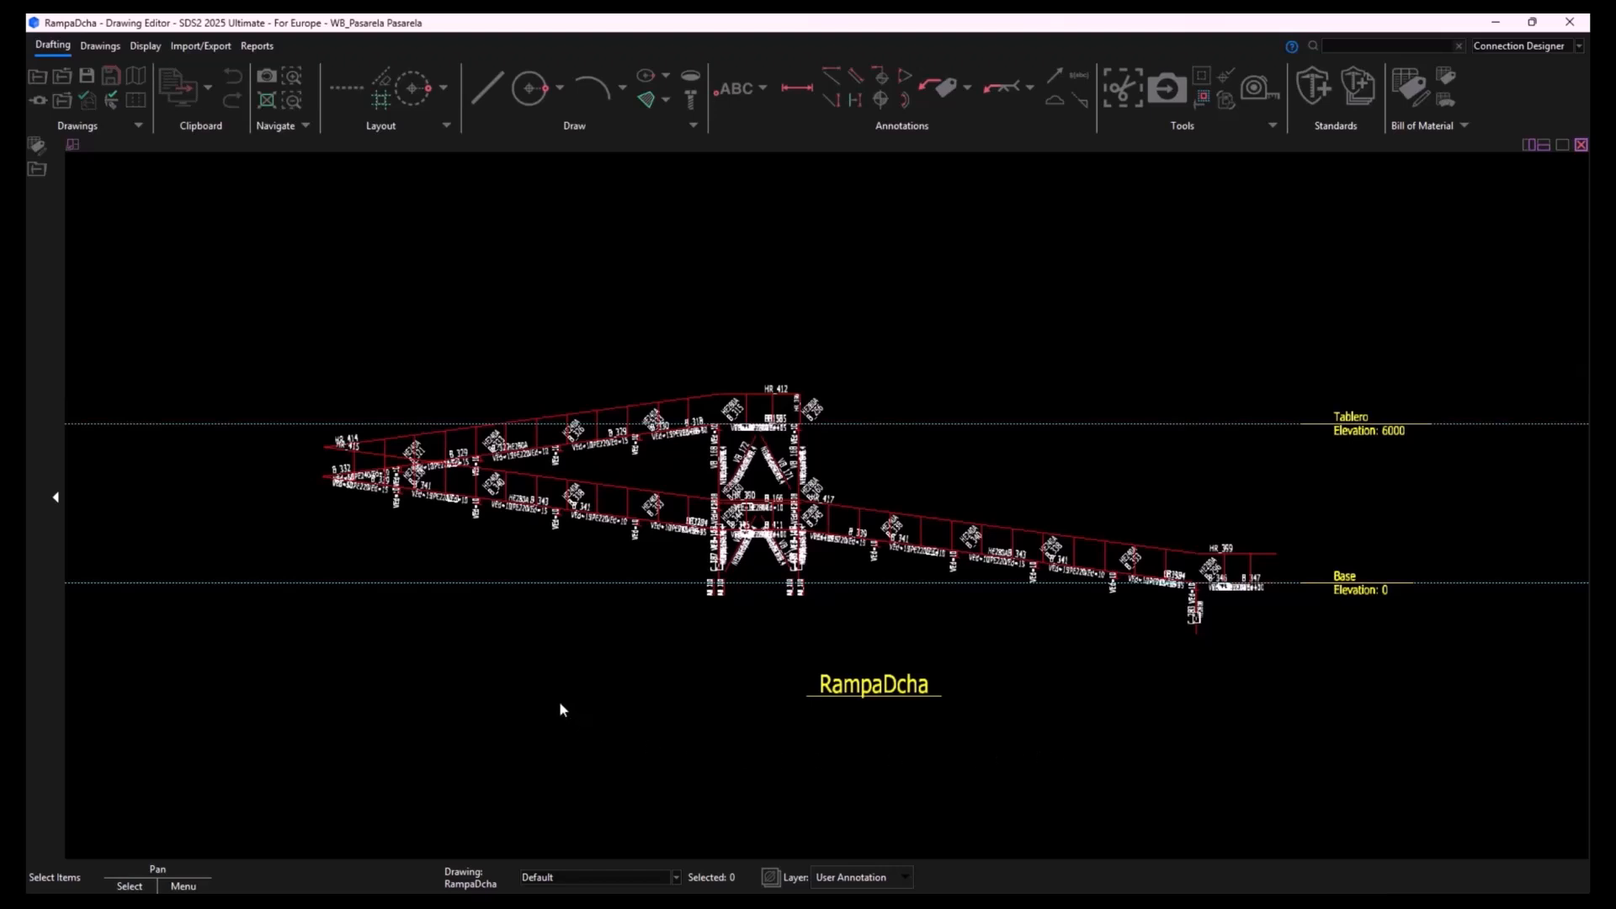
- Open the D-ISO 297x420 sheet outline to examine its title block and bill of material tables
{"action": "left_click", "coordinate": [44, 77]}
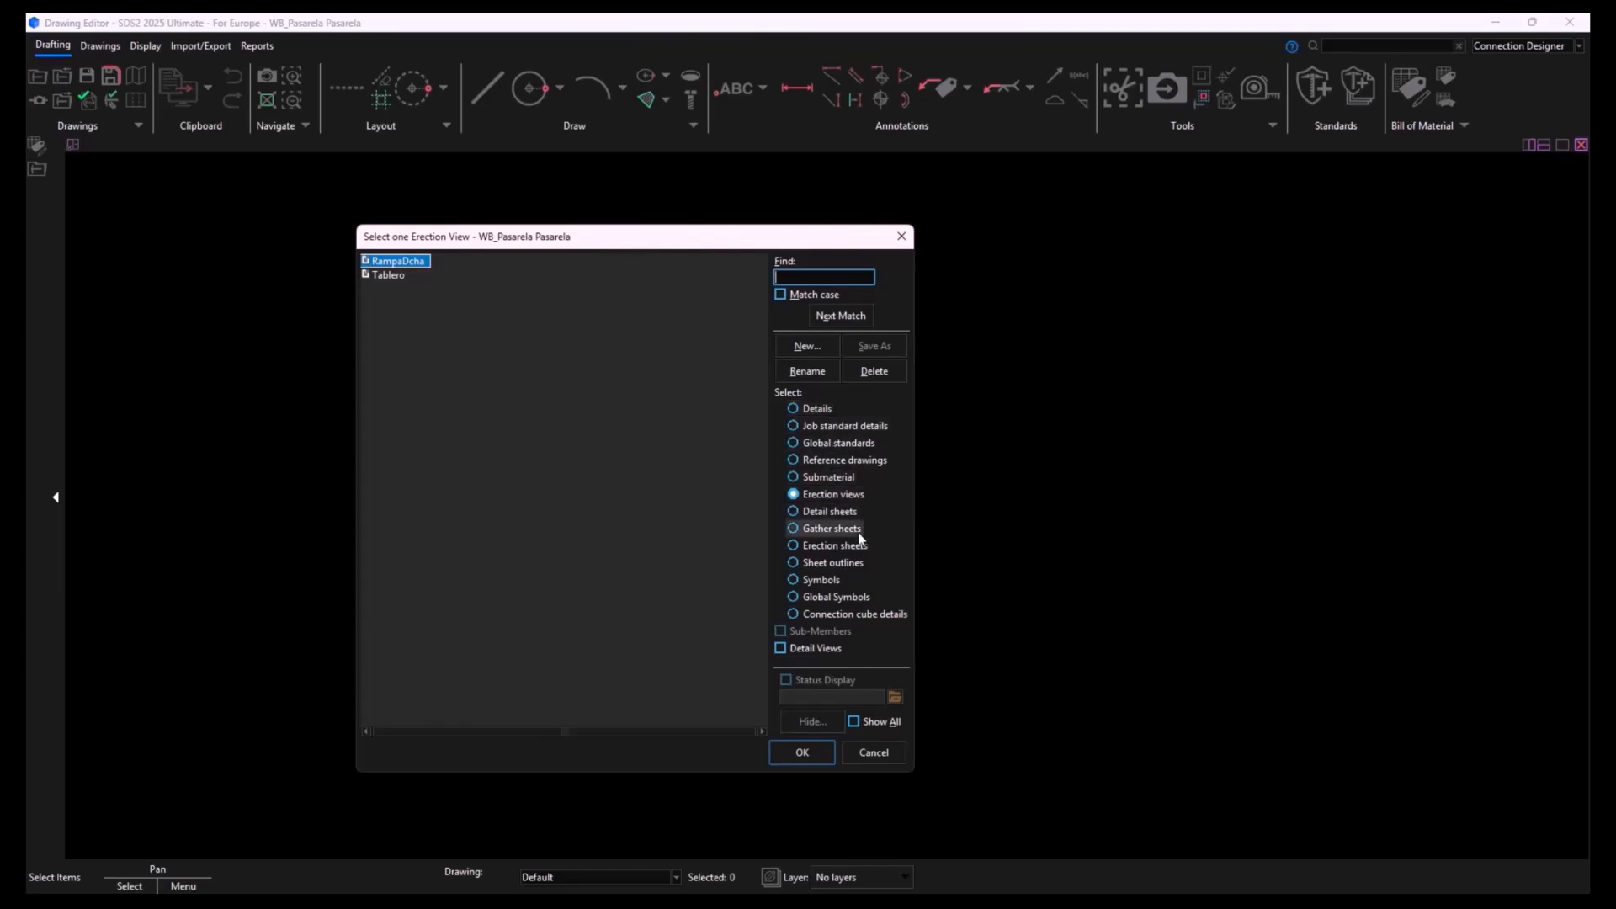
{"action": "left_click", "coordinate": [842, 566]}
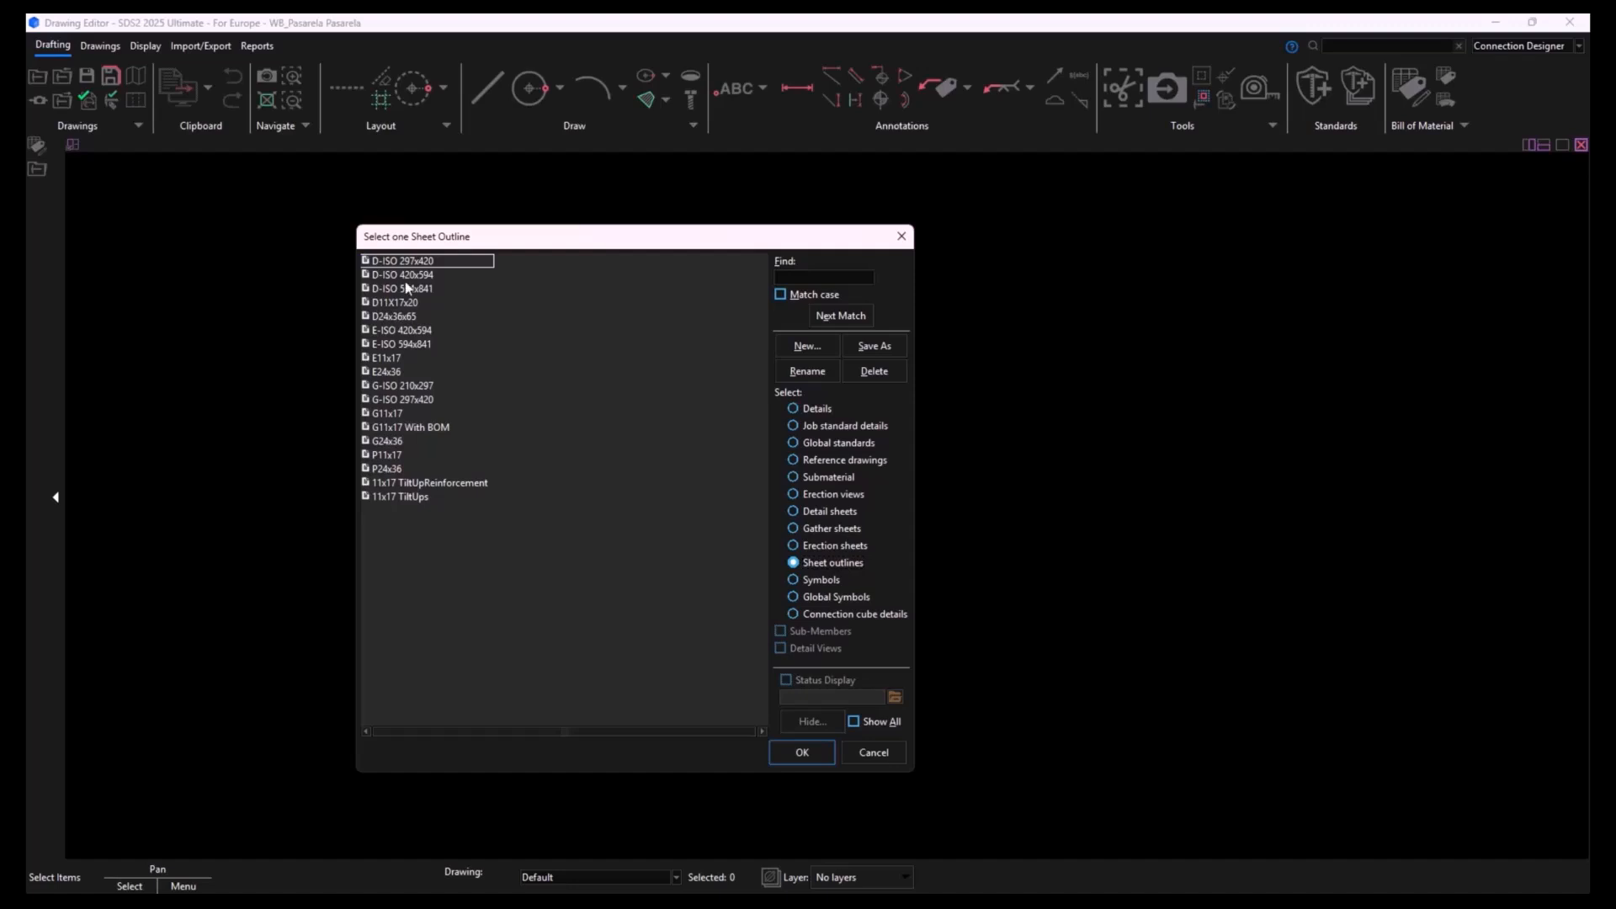
{"action": "double_click", "coordinate": [418, 262]}
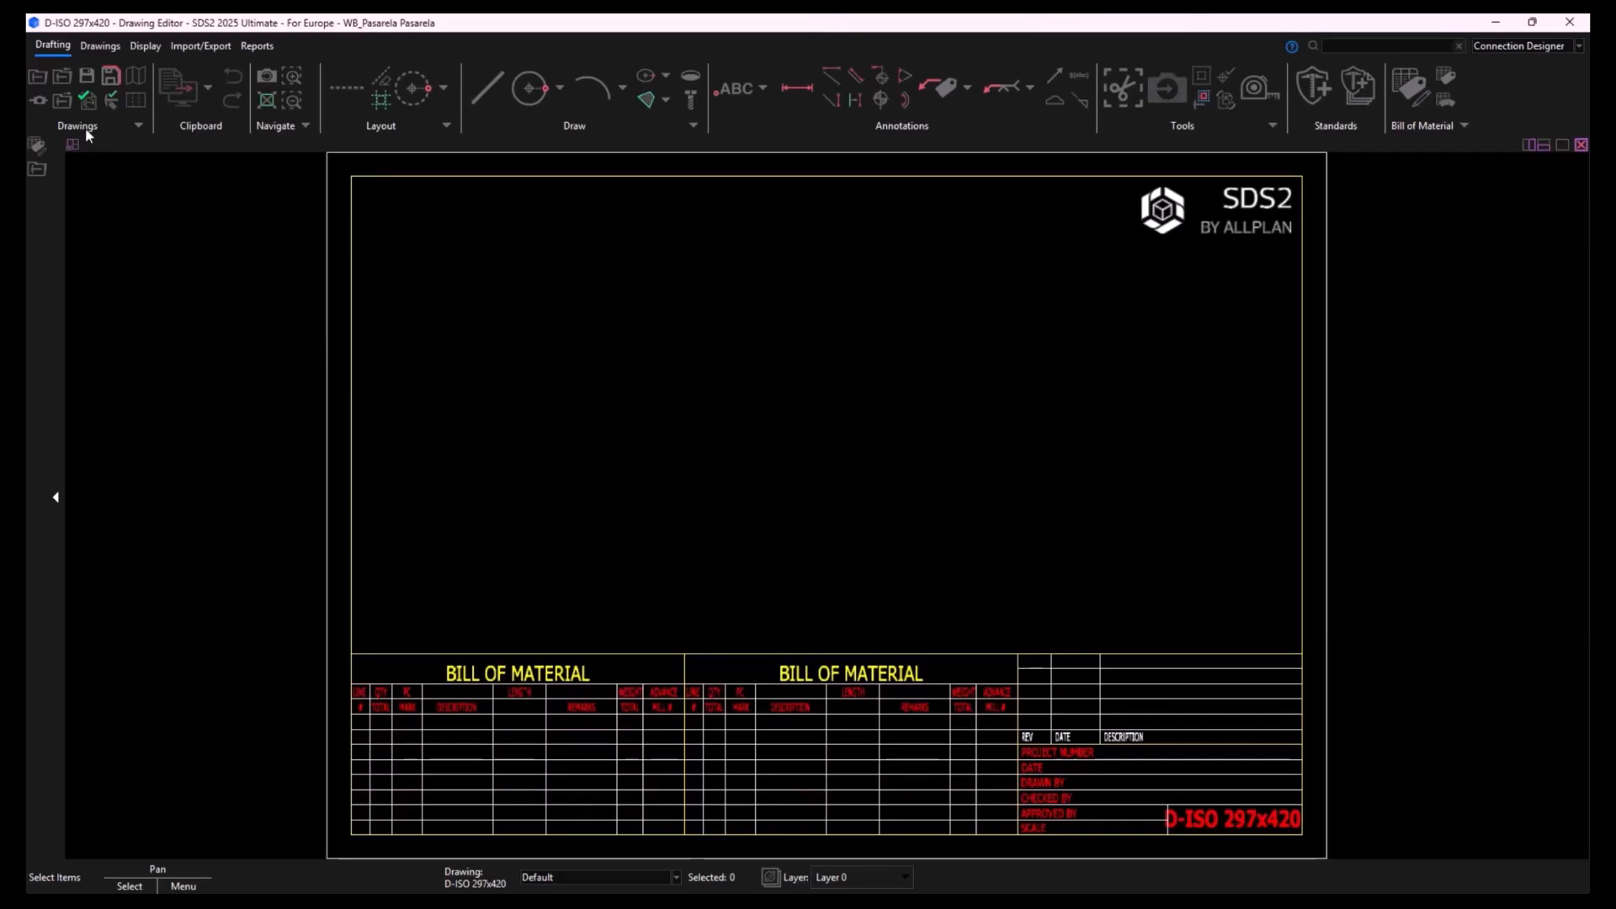
- Open the E-ISO 594x841 sheet outline to examine its frame and title block
{"action": "left_click", "coordinate": [42, 78]}
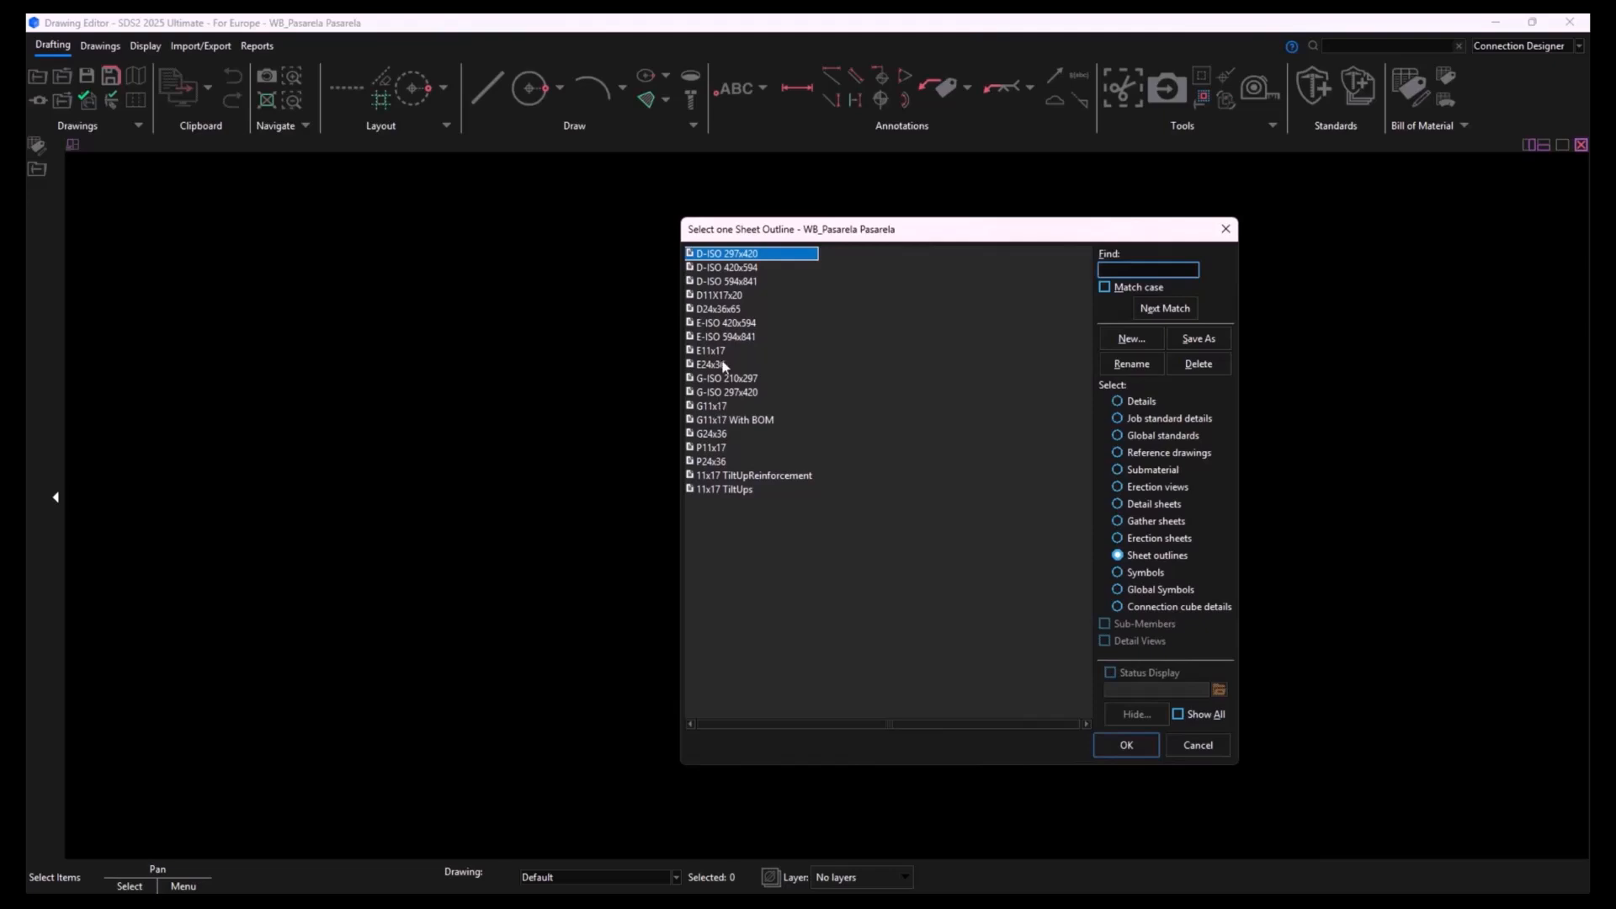
{"action": "left_click", "coordinate": [739, 335]}
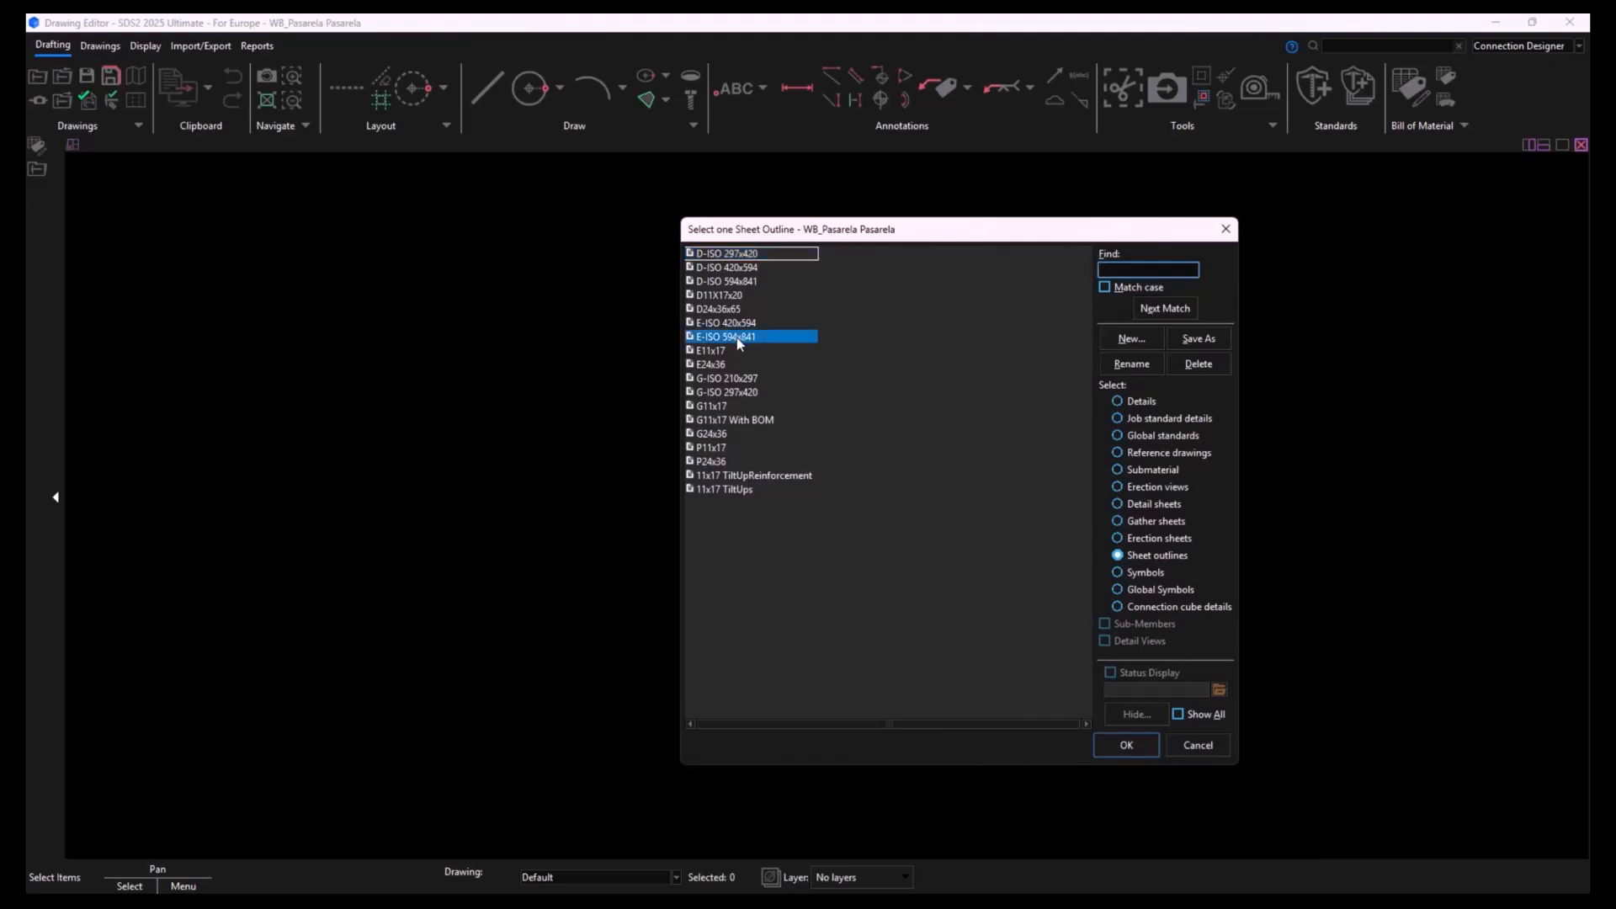
{"action": "double_click", "coordinate": [736, 337]}
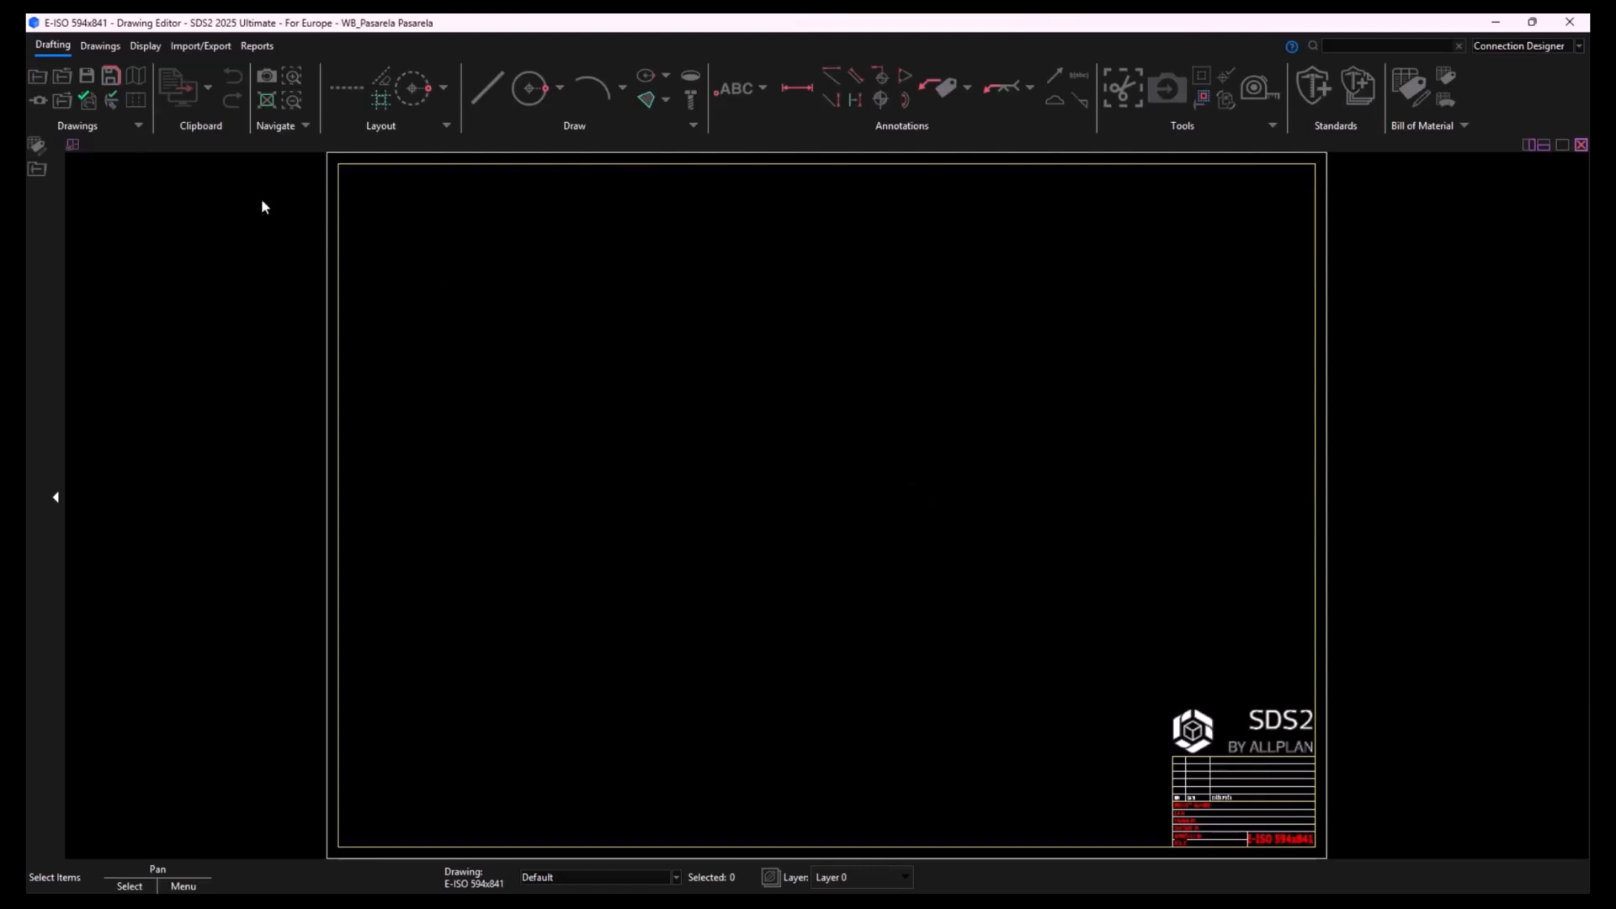
- Create a new erection sheet named Alzado using the E-ISO 594x841 sheet outline
{"action": "left_click", "coordinate": [40, 81]}
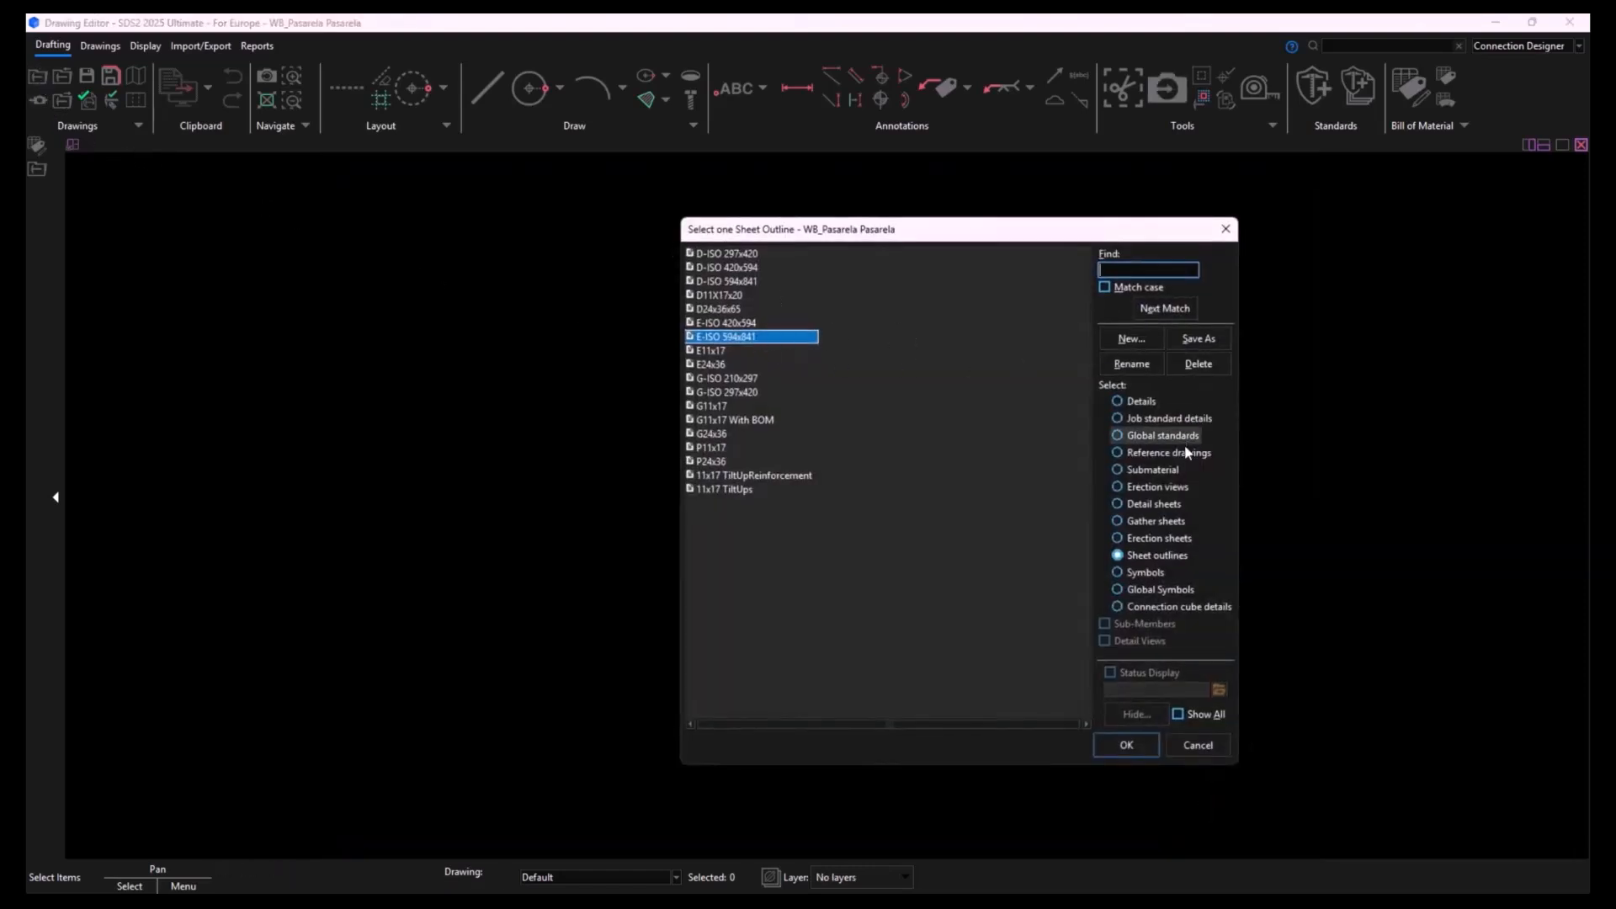
{"action": "left_click", "coordinate": [1174, 538]}
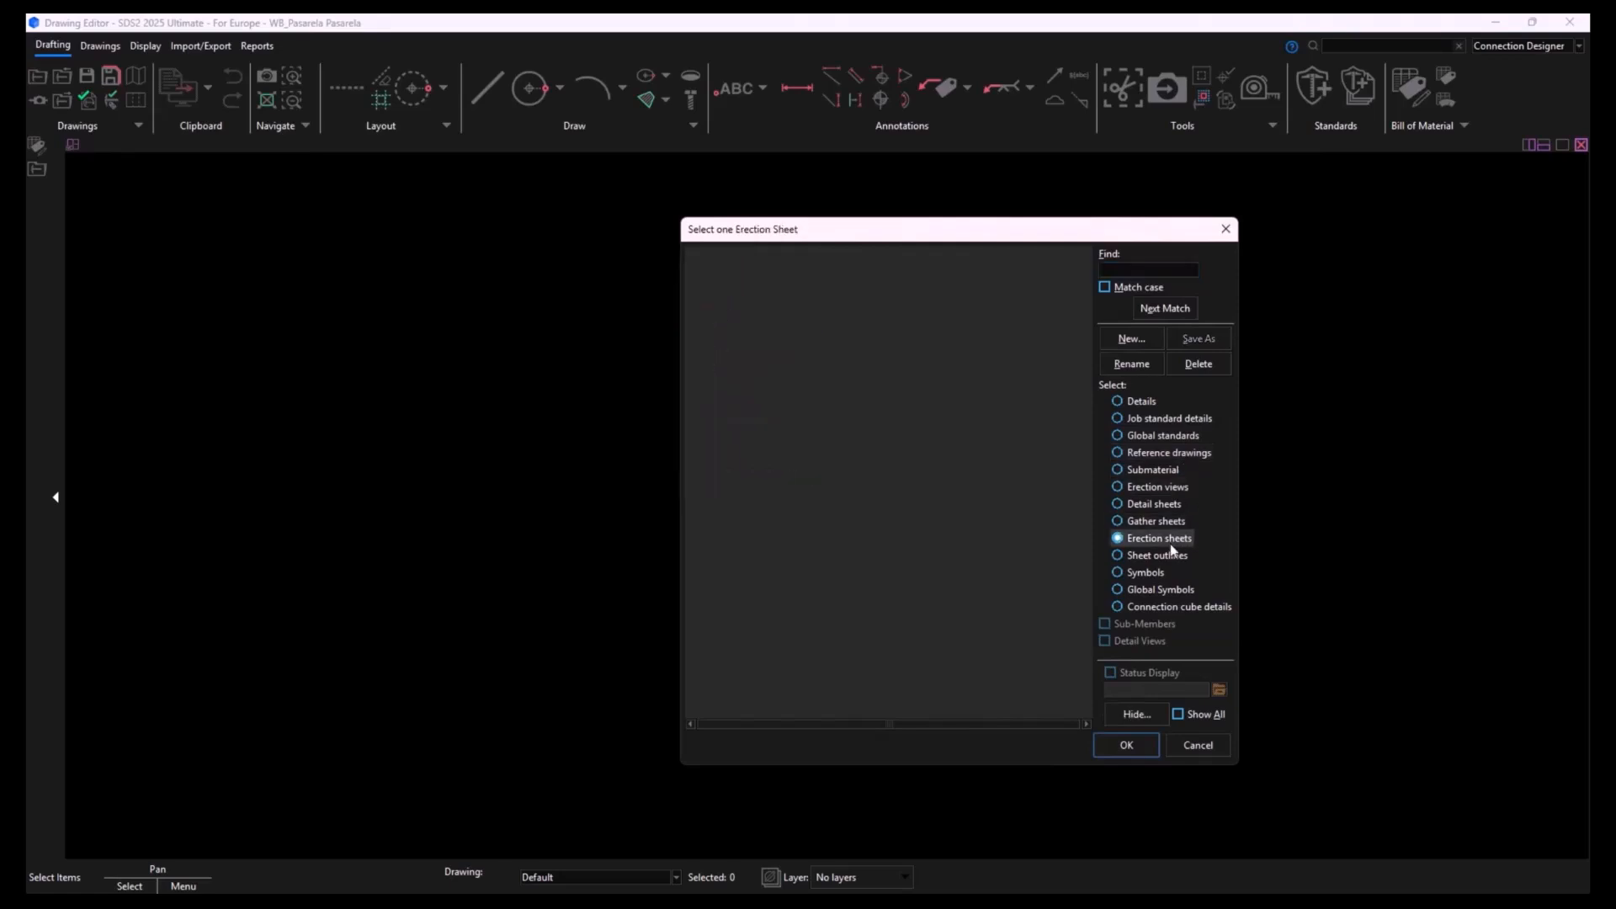
{"action": "left_click", "coordinate": [1130, 338]}
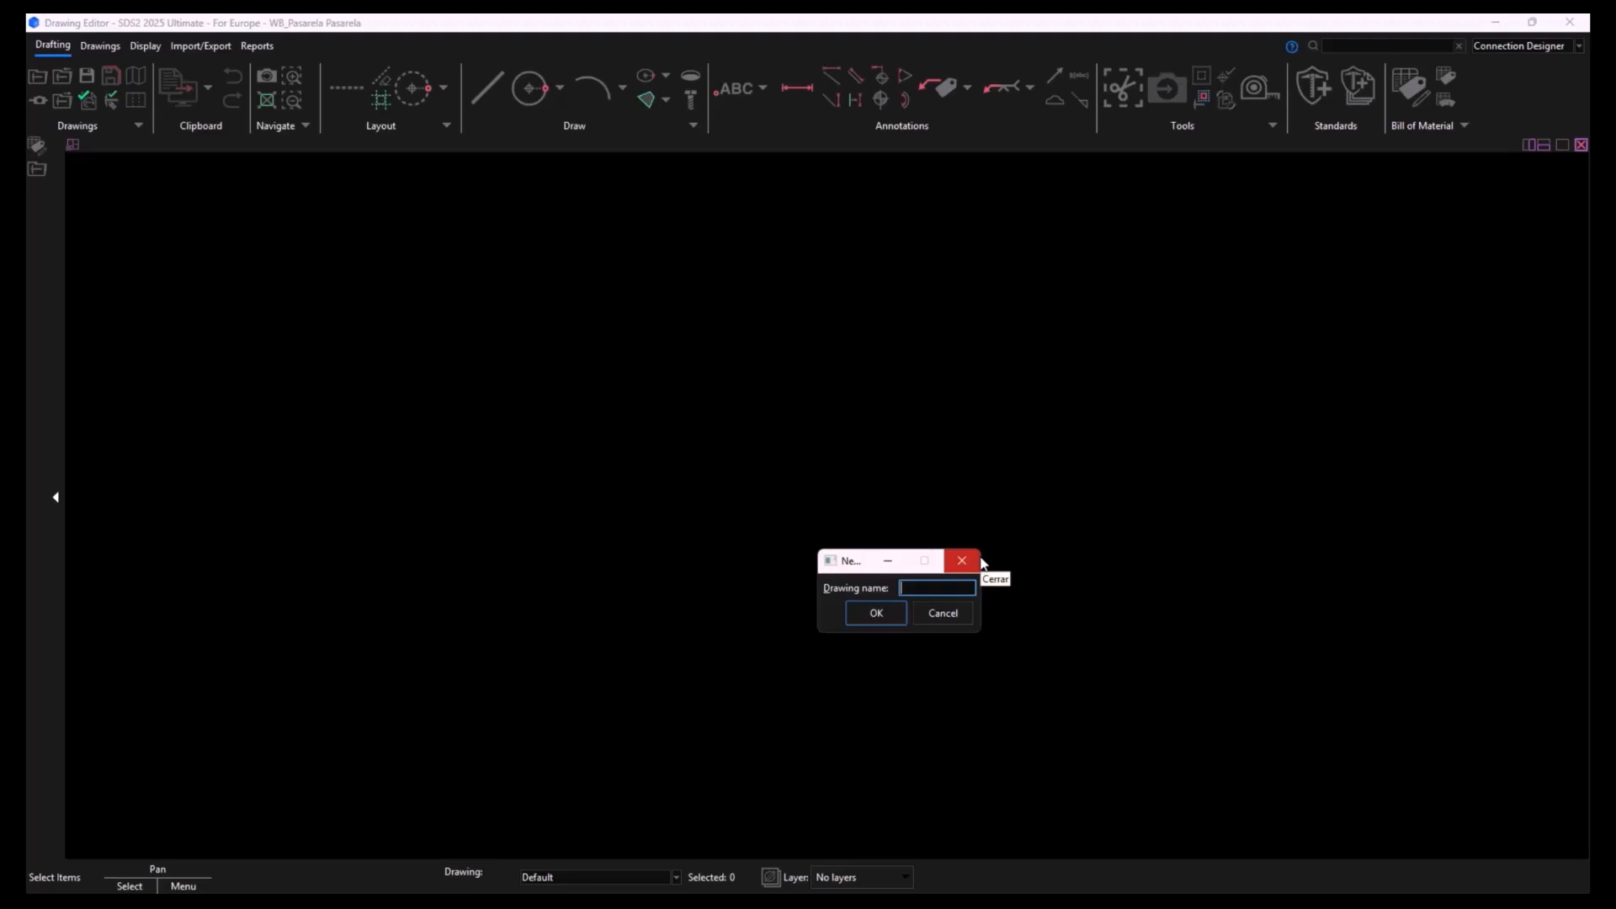
{"action": "type", "text": "plan"}
{"action": "key", "text": "BackSpace"}
{"action": "key", "text": "BackSpace"}
{"action": "key", "text": "BackSpace"}
{"action": "key", "text": "BackSpace"}
{"action": "type", "text": "Alzado"}
{"action": "left_click", "coordinate": [871, 612]}
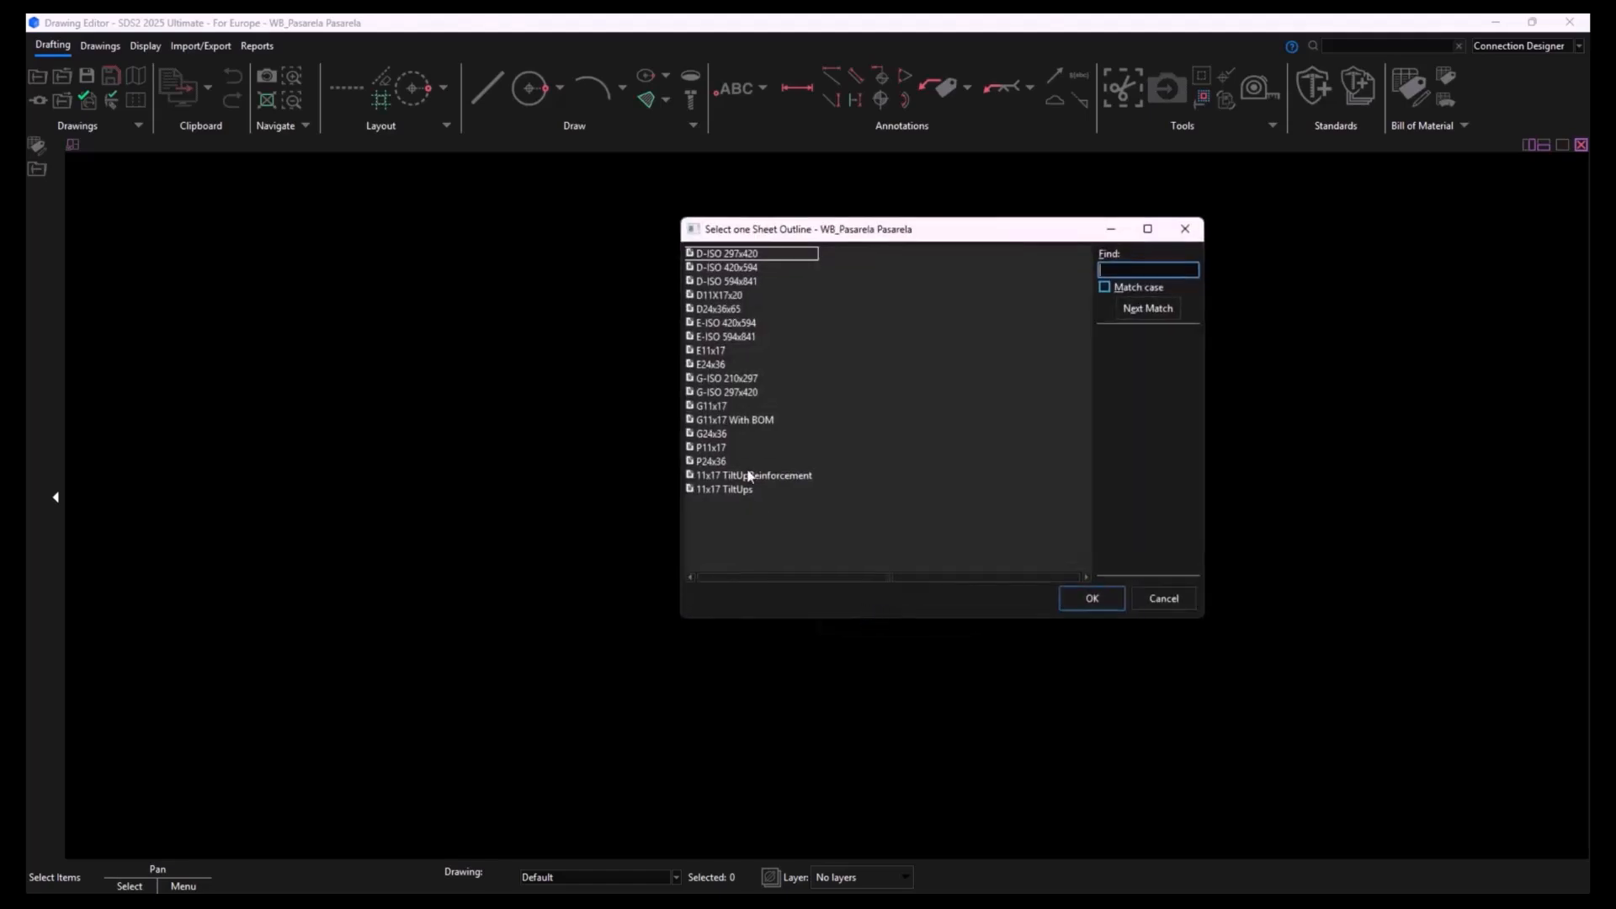
{"action": "double_click", "coordinate": [737, 338]}
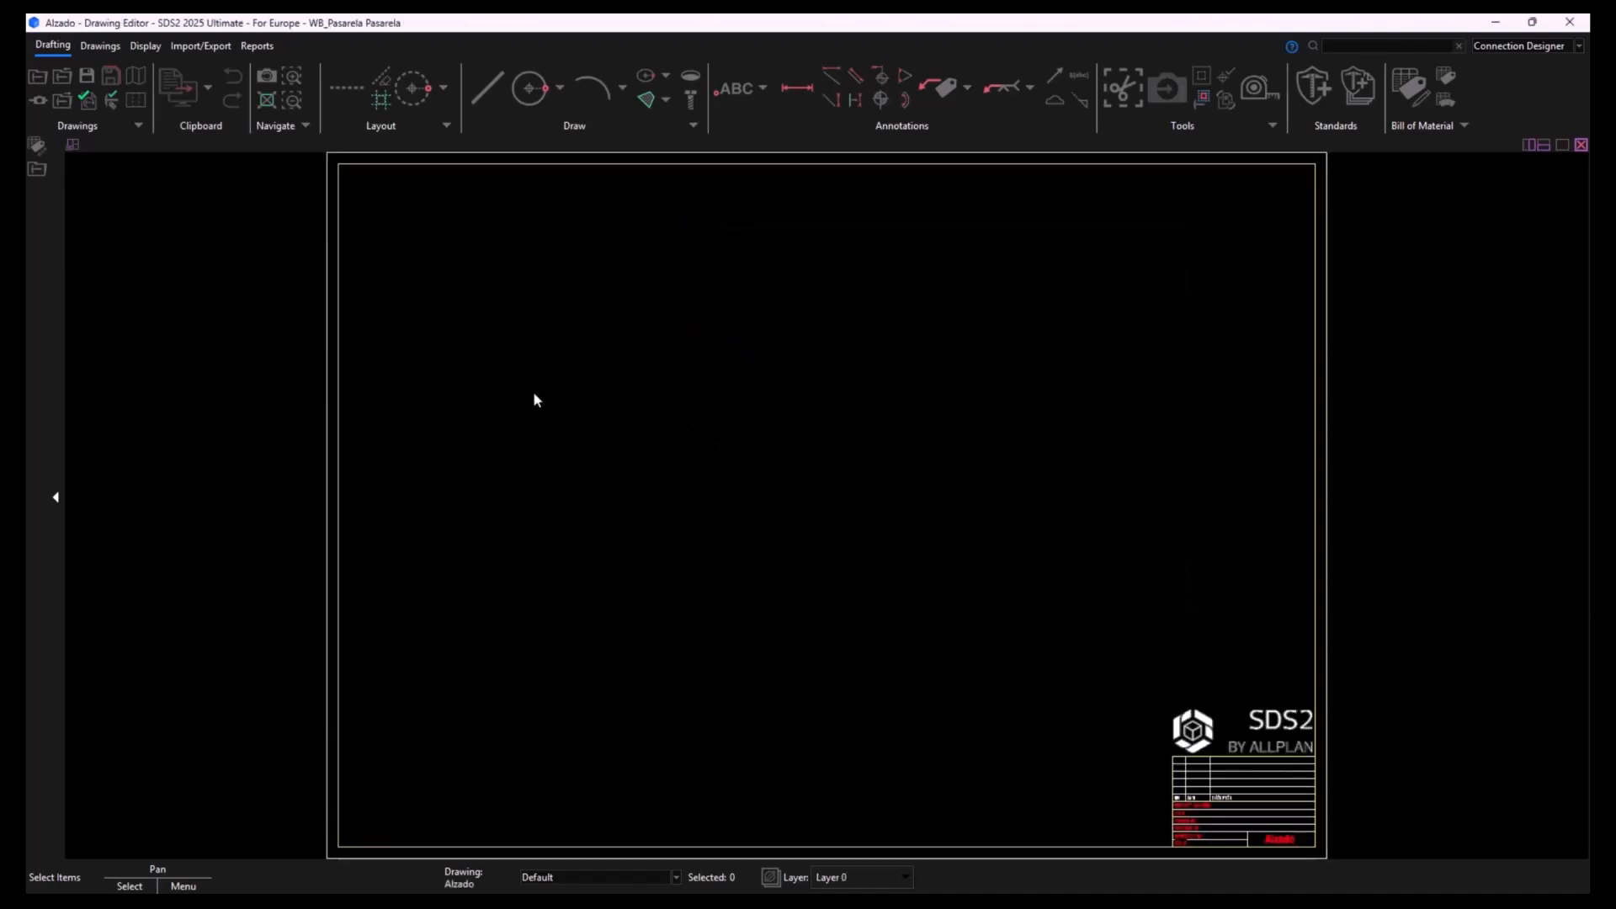
- Add the RampaDcha erection view to the Alzado sheet, placing it in the sheet's lower-left area
{"action": "left_click", "coordinate": [115, 51]}
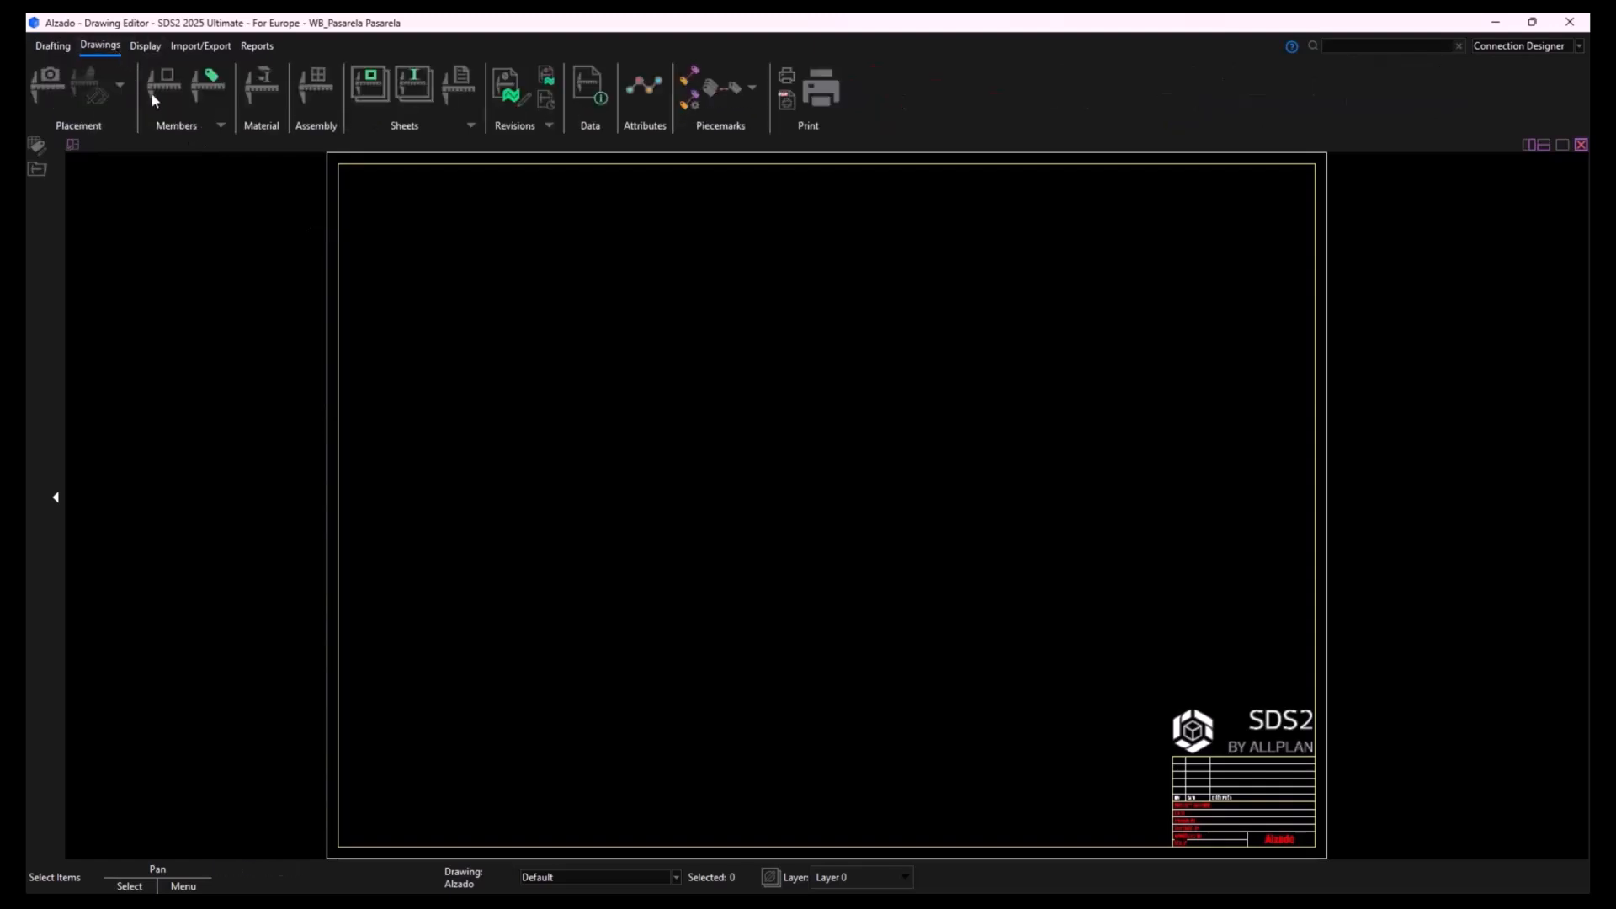
{"action": "left_click", "coordinate": [462, 84]}
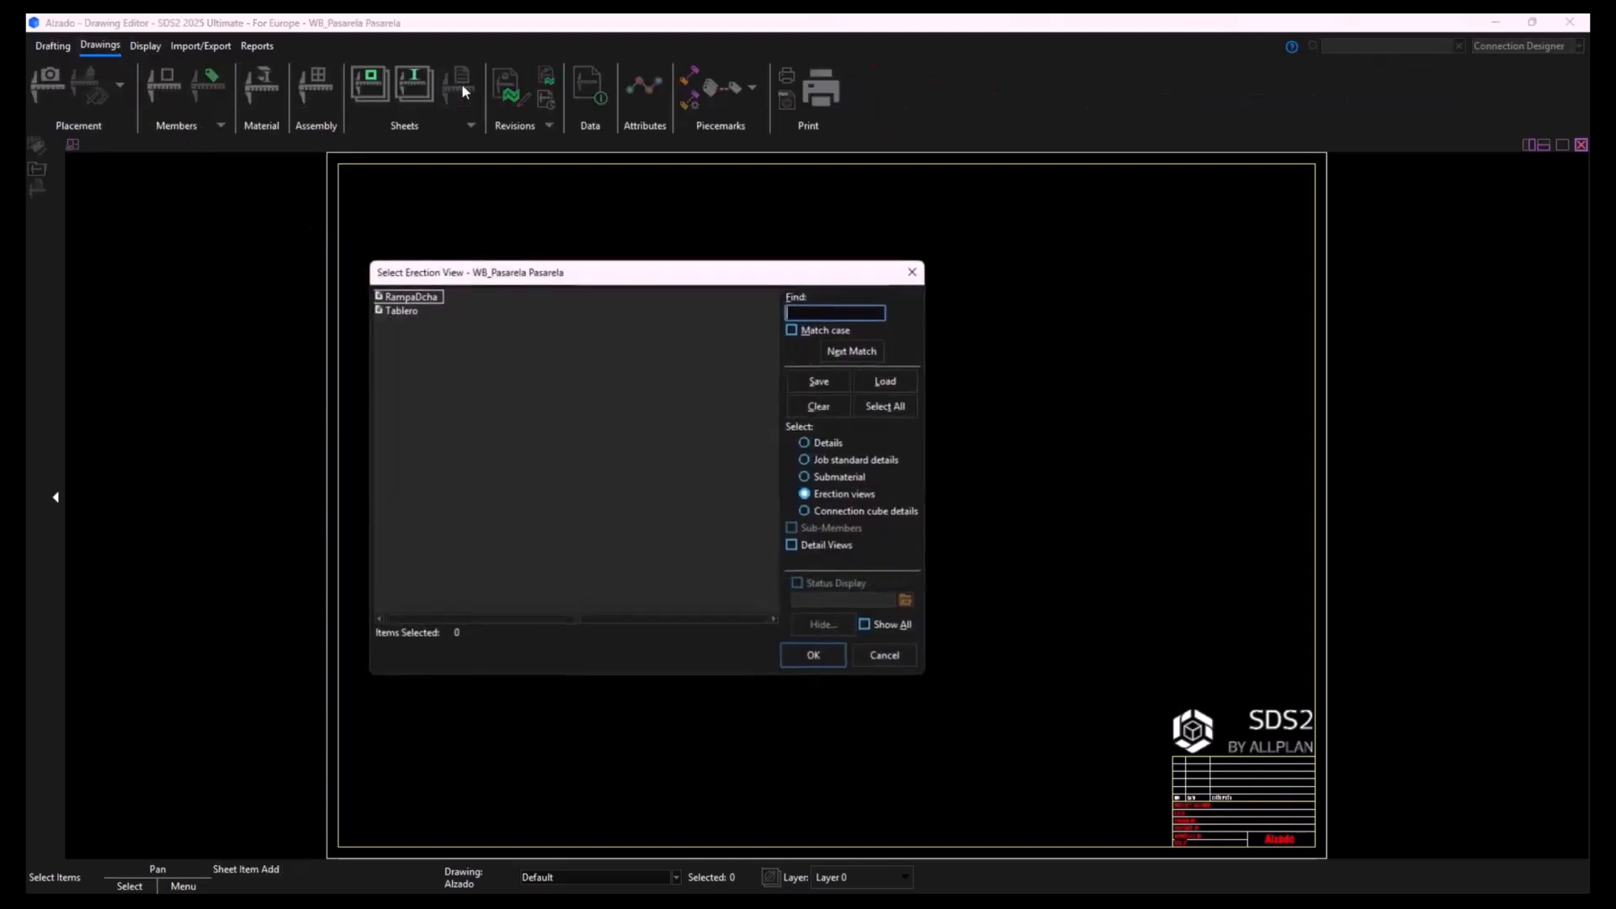
{"action": "double_click", "coordinate": [411, 297]}
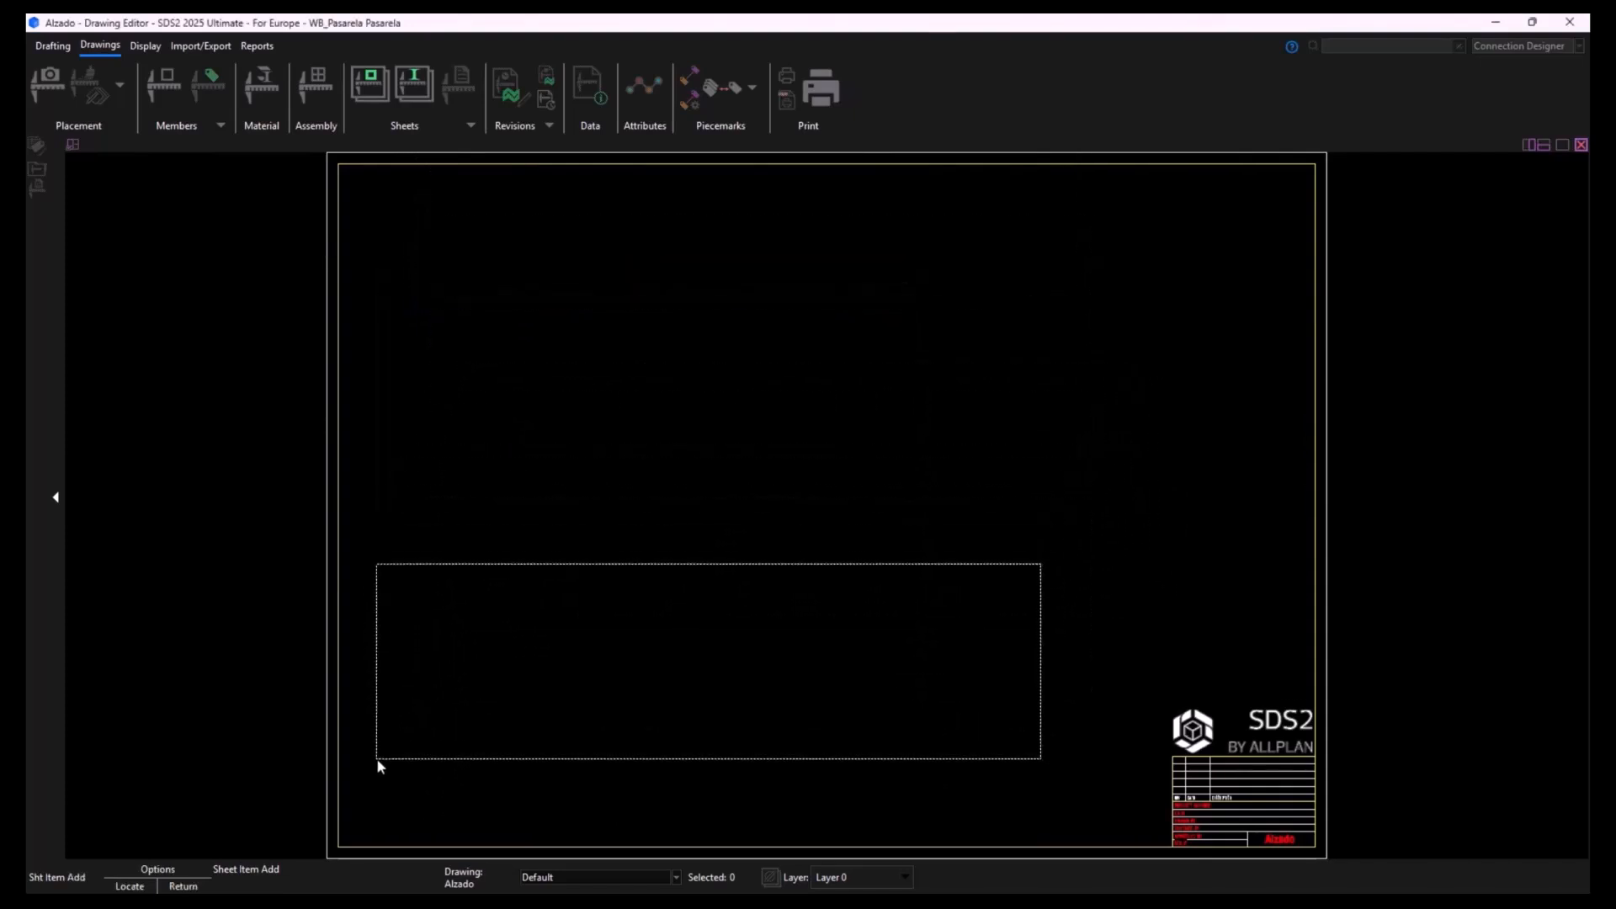
{"action": "left_click", "coordinate": [366, 801]}
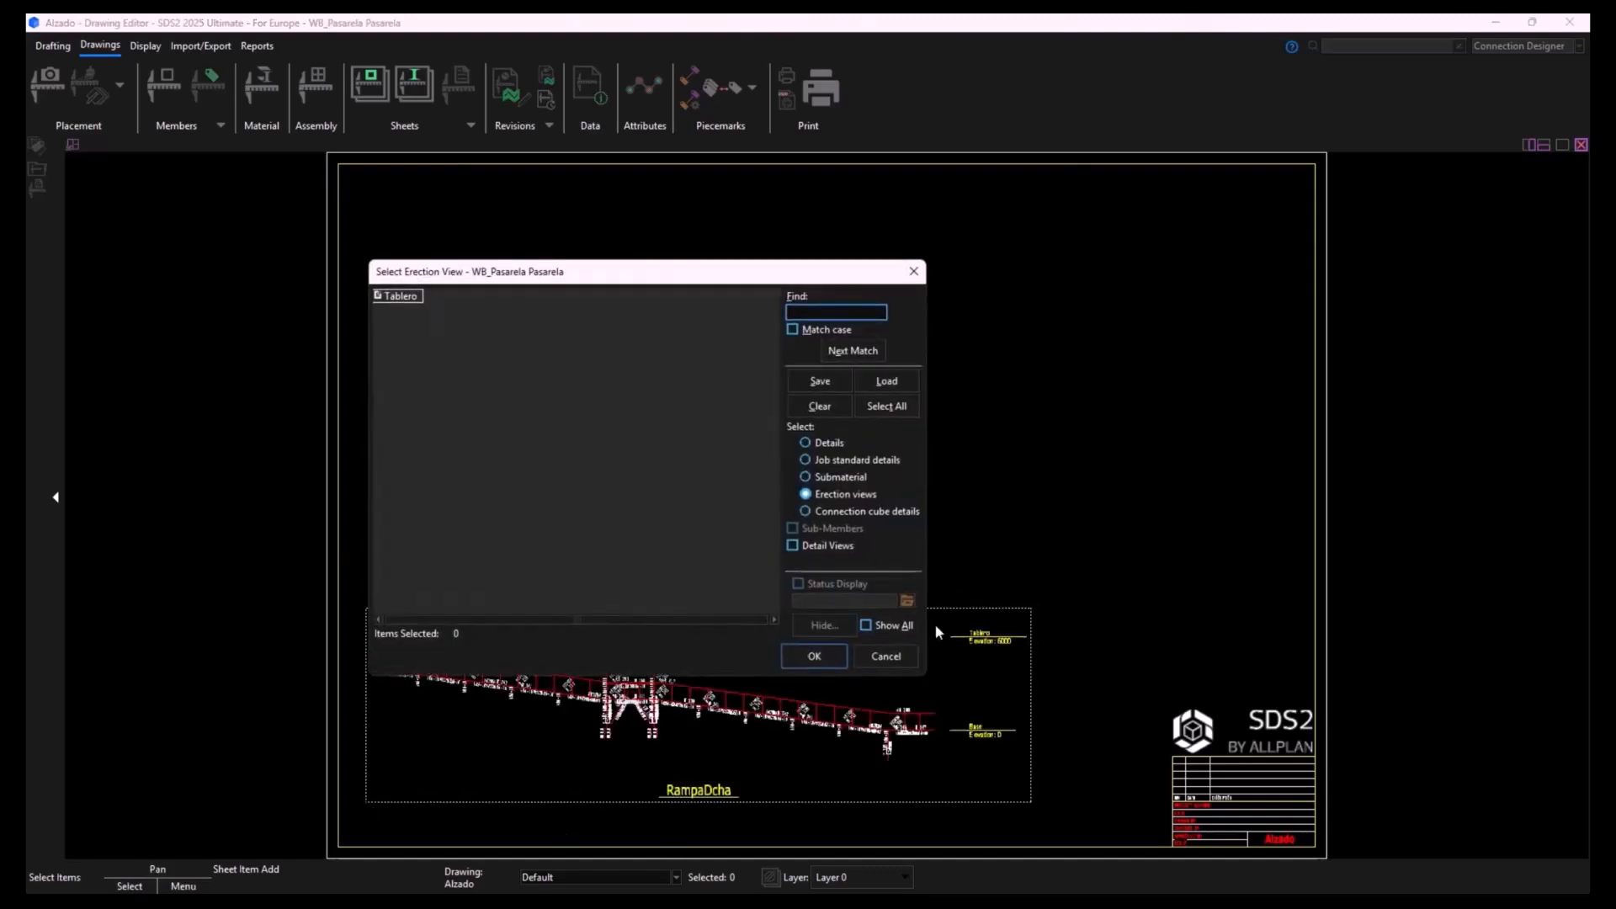
{"action": "left_click", "coordinate": [885, 656]}
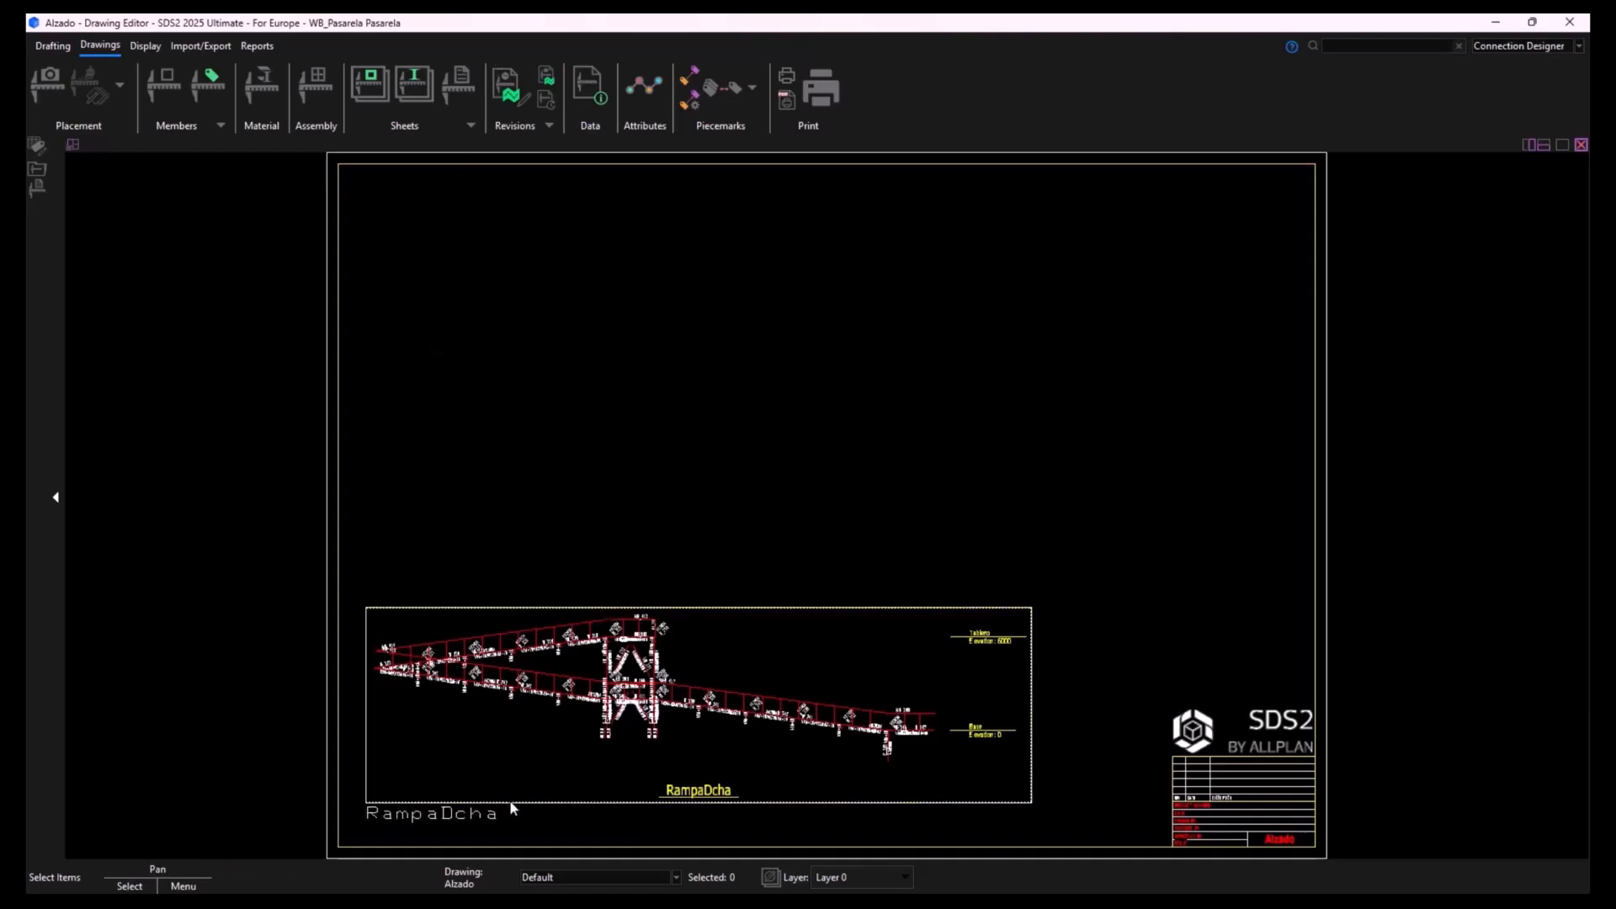
- Set the RampaDcha view's scale to 0.15 on the Alzado sheet, with its labels following the base 10 scale
{"action": "left_click_drag", "start_coordinate": [1109, 524], "coordinate": [351, 810]}
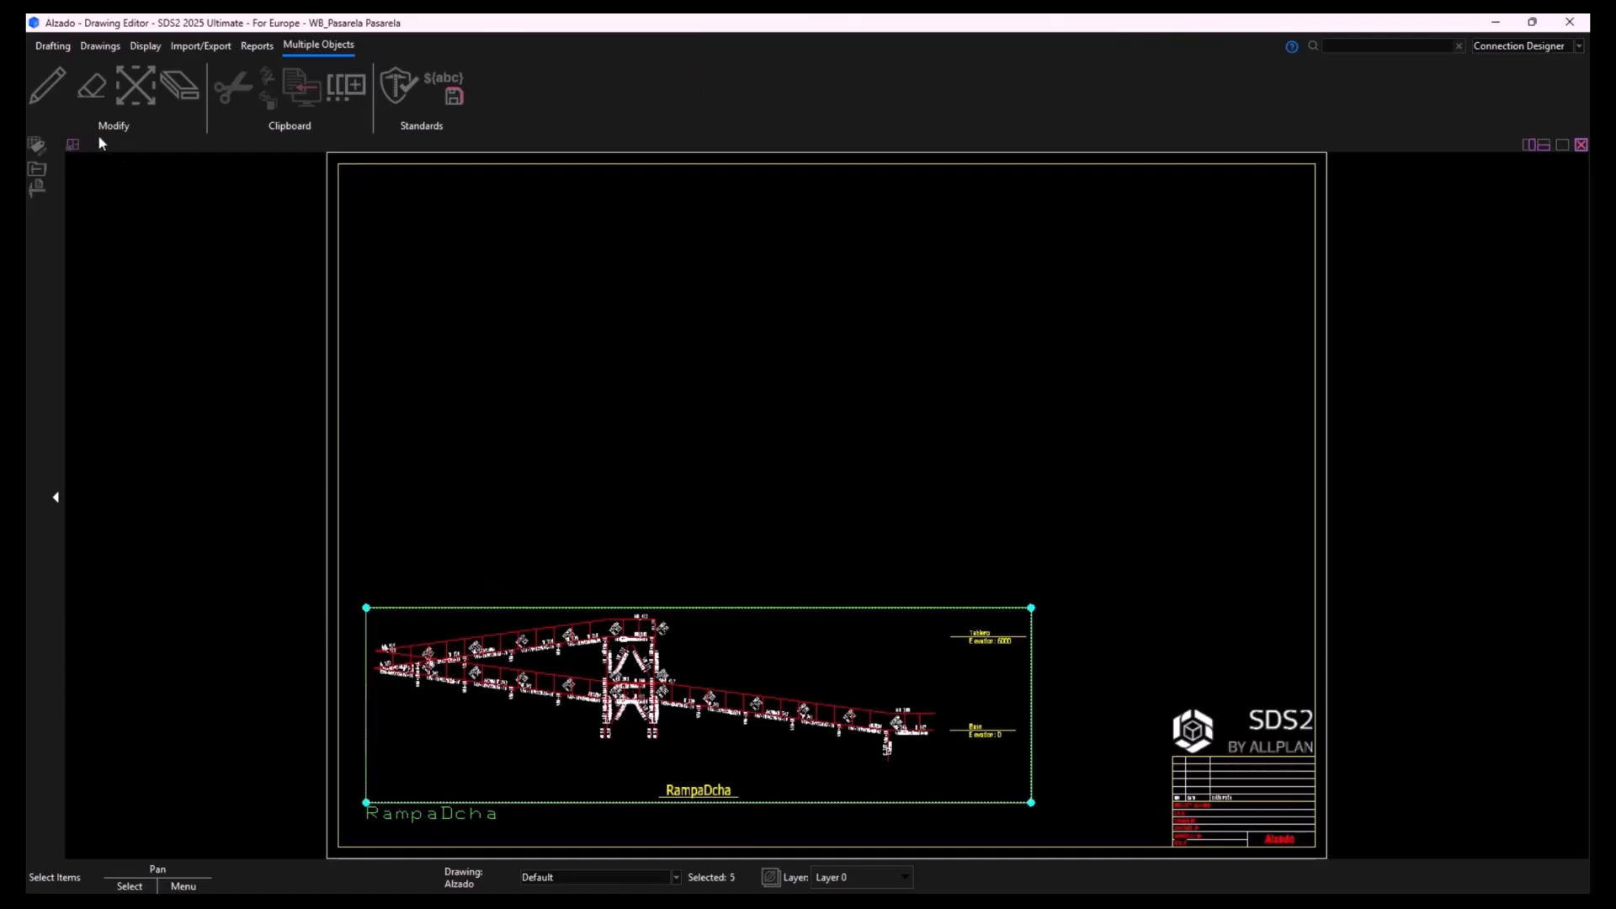
{"action": "left_click", "coordinate": [45, 83]}
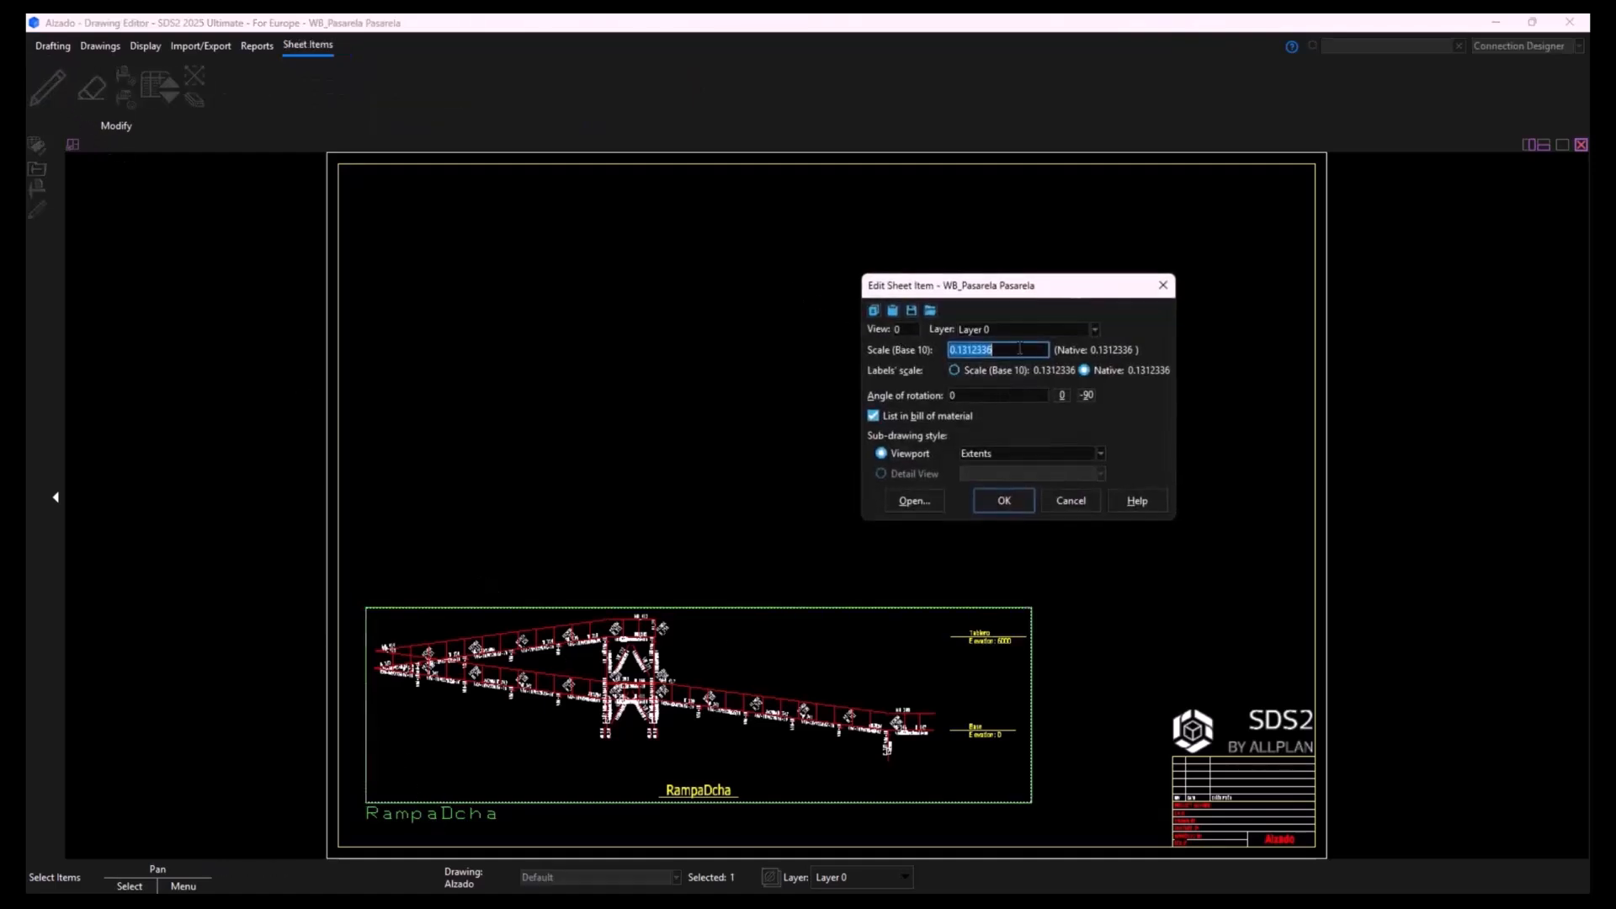
{"action": "left_click", "coordinate": [954, 370]}
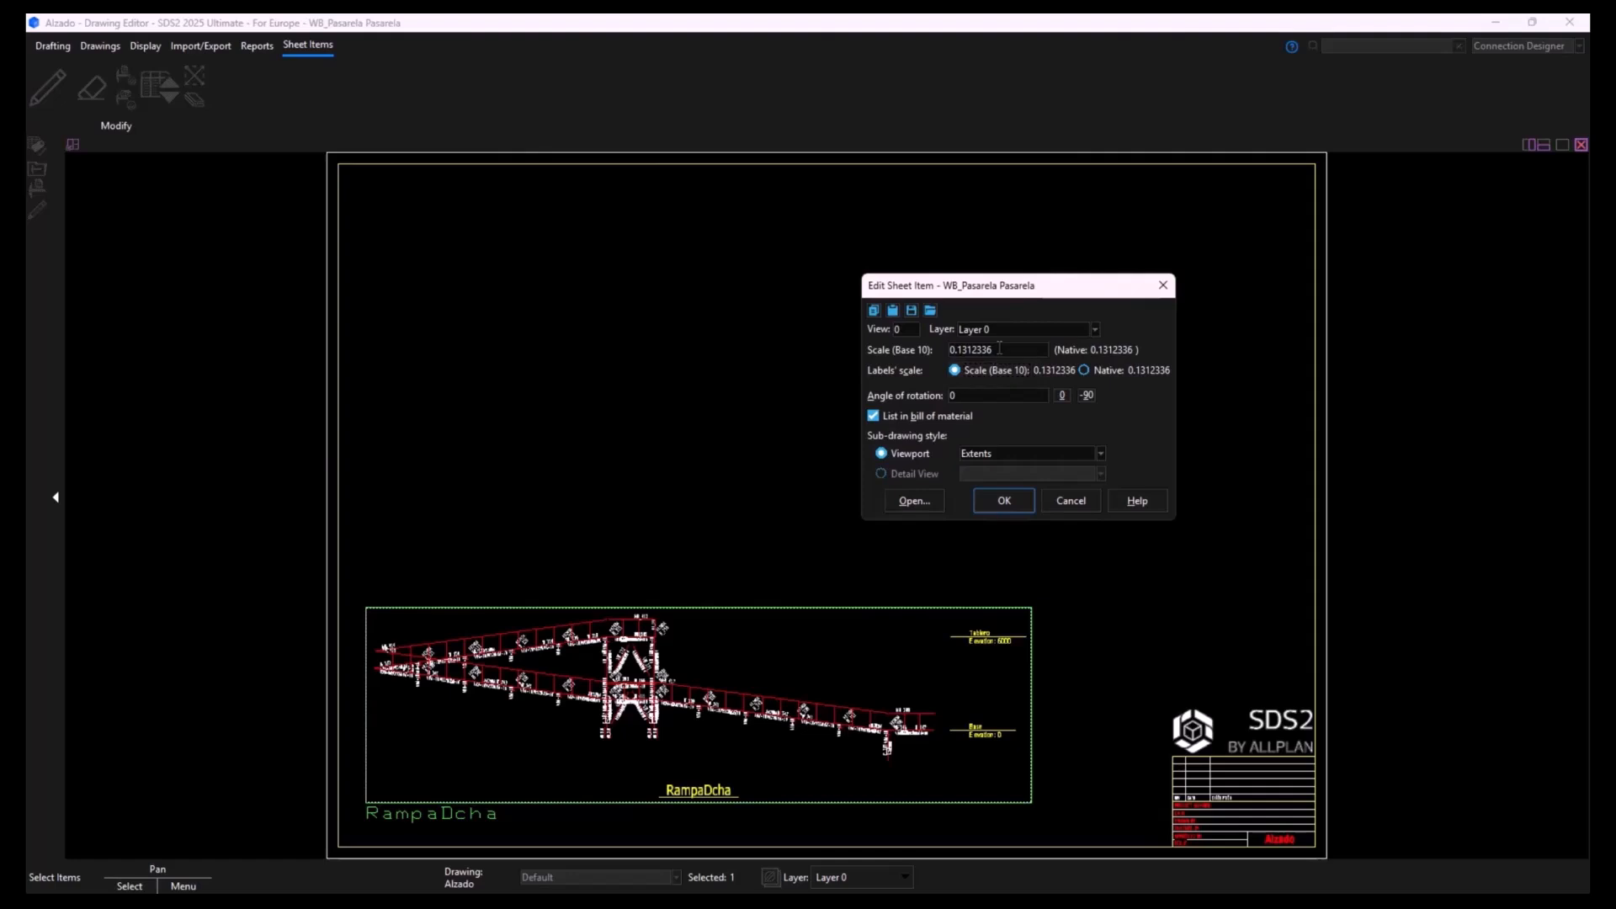
{"action": "left_click_drag", "start_coordinate": [1000, 348], "coordinate": [957, 349]}
{"action": "type", "text": "15"}
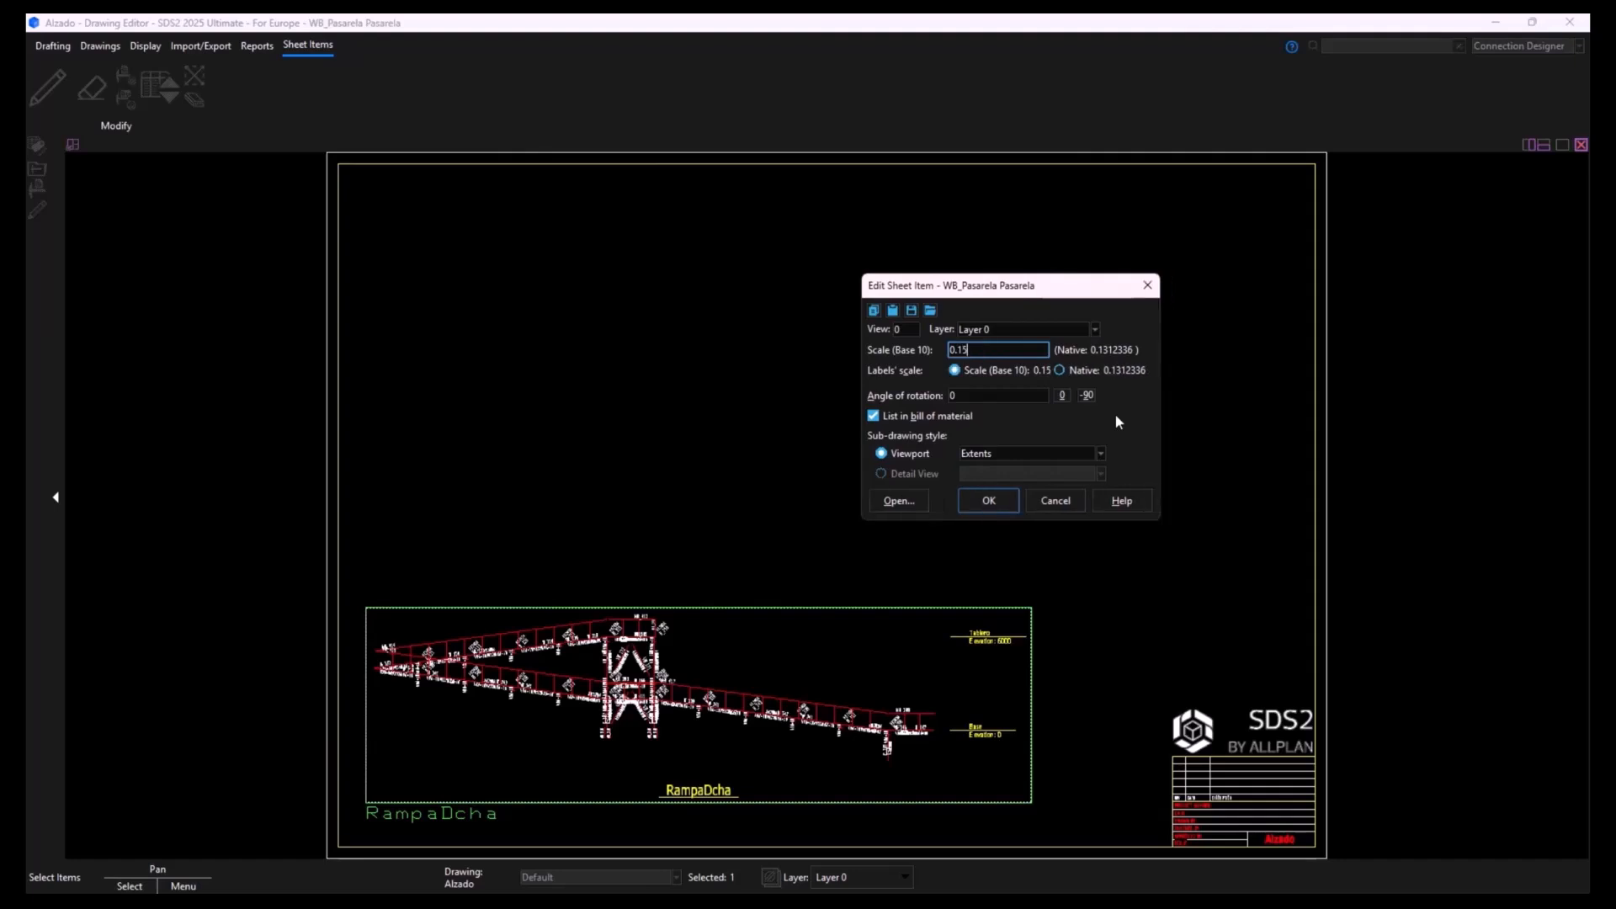
{"action": "left_click", "coordinate": [1006, 502]}
{"action": "left_click", "coordinate": [1103, 533]}
{"action": "left_click", "coordinate": [872, 675]}
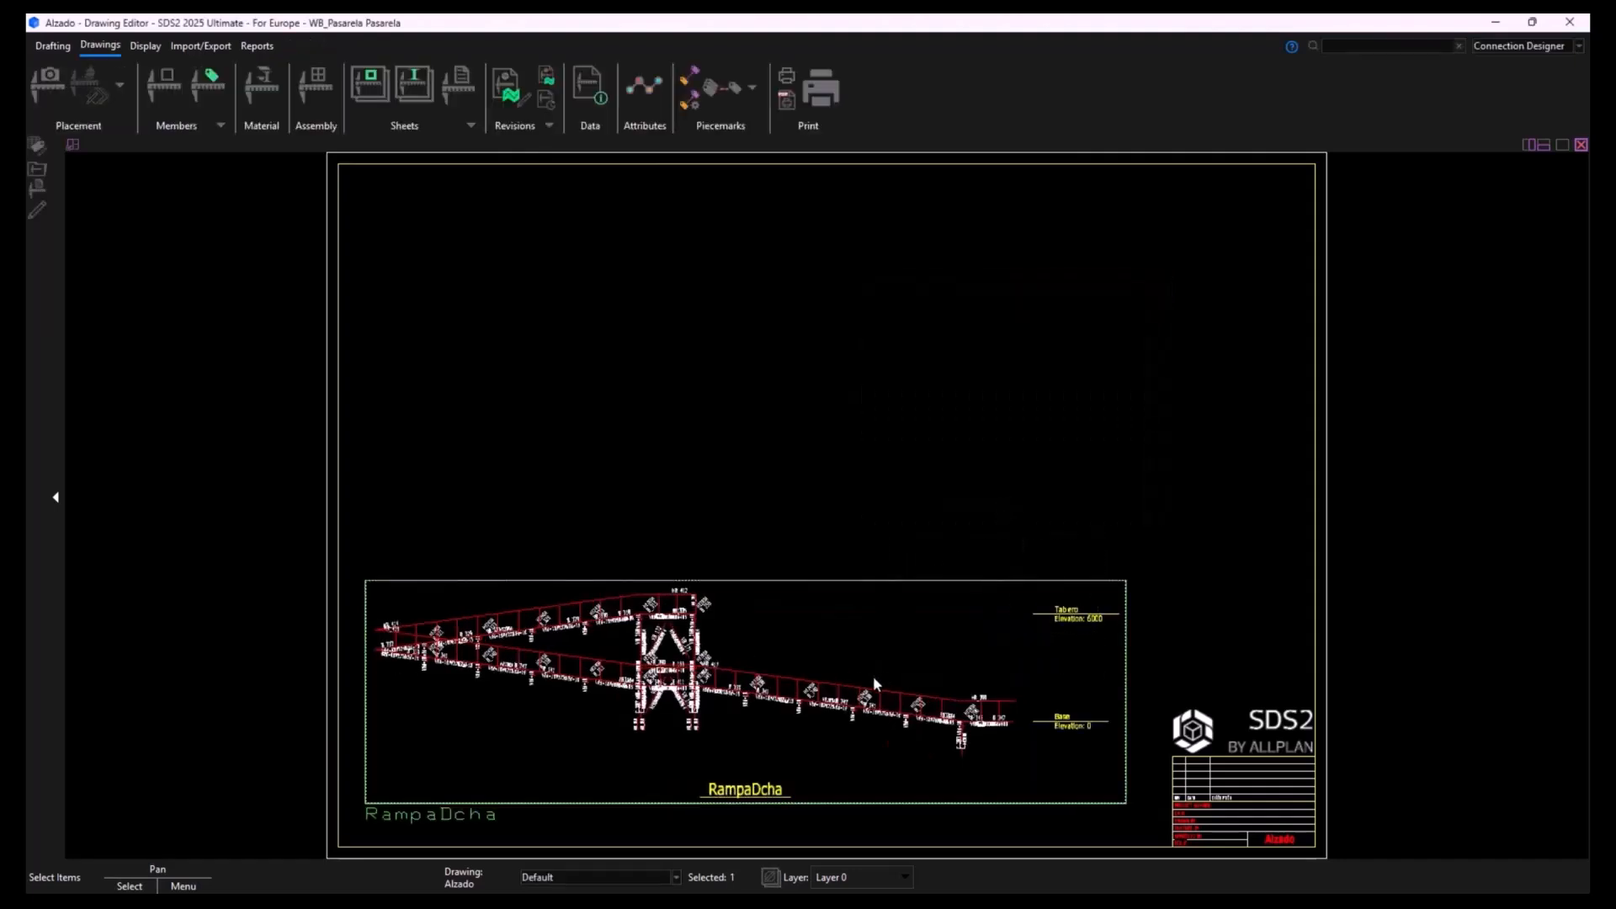
- Enlarge the RampaDcha view's scale further so the view spans nearly the full width of the sheet
{"action": "left_click", "coordinate": [63, 112]}
{"action": "left_click", "coordinate": [962, 350]}
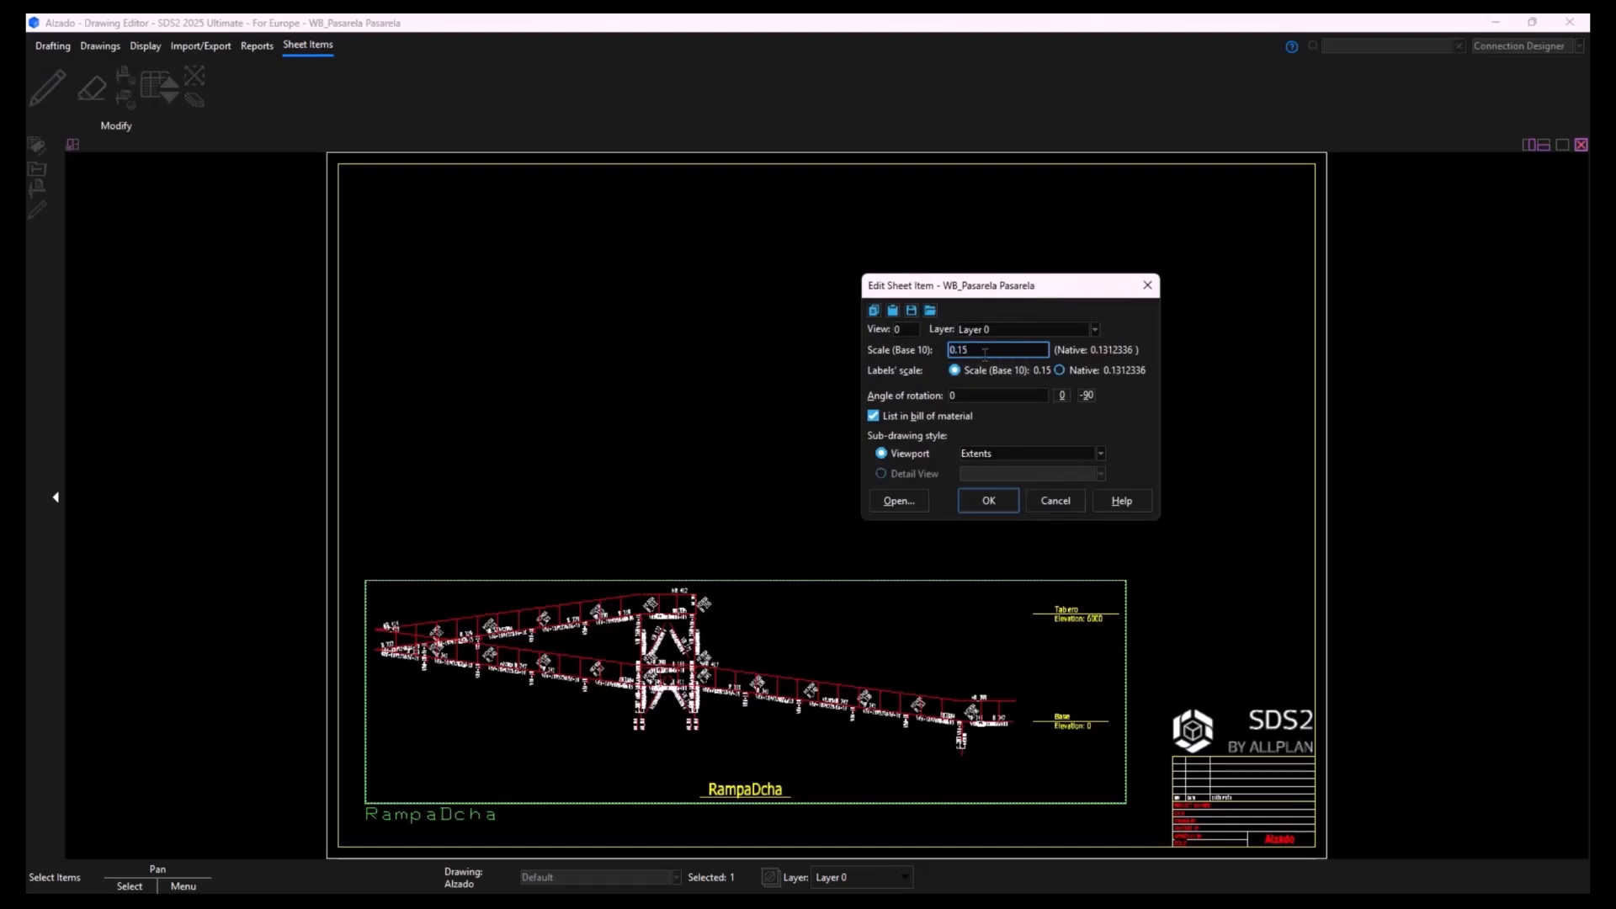
{"action": "key", "text": "Return"}
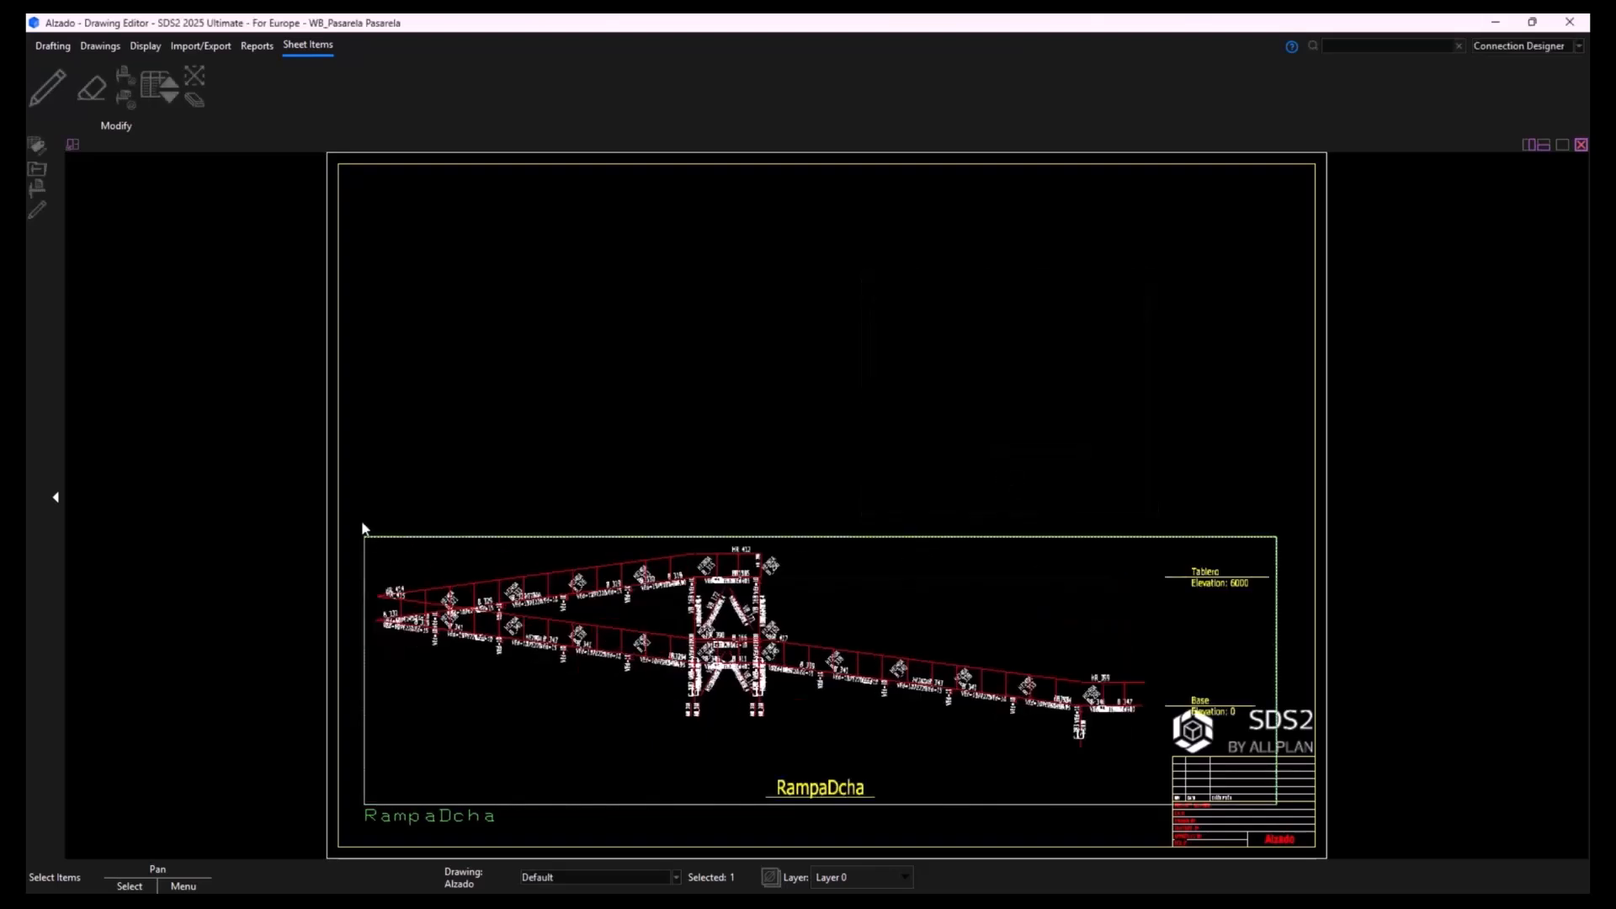
- Move the RampaDcha view straight up the sheet, clear of the title block
{"action": "left_click_drag", "start_coordinate": [360, 521], "coordinate": [950, 825]}
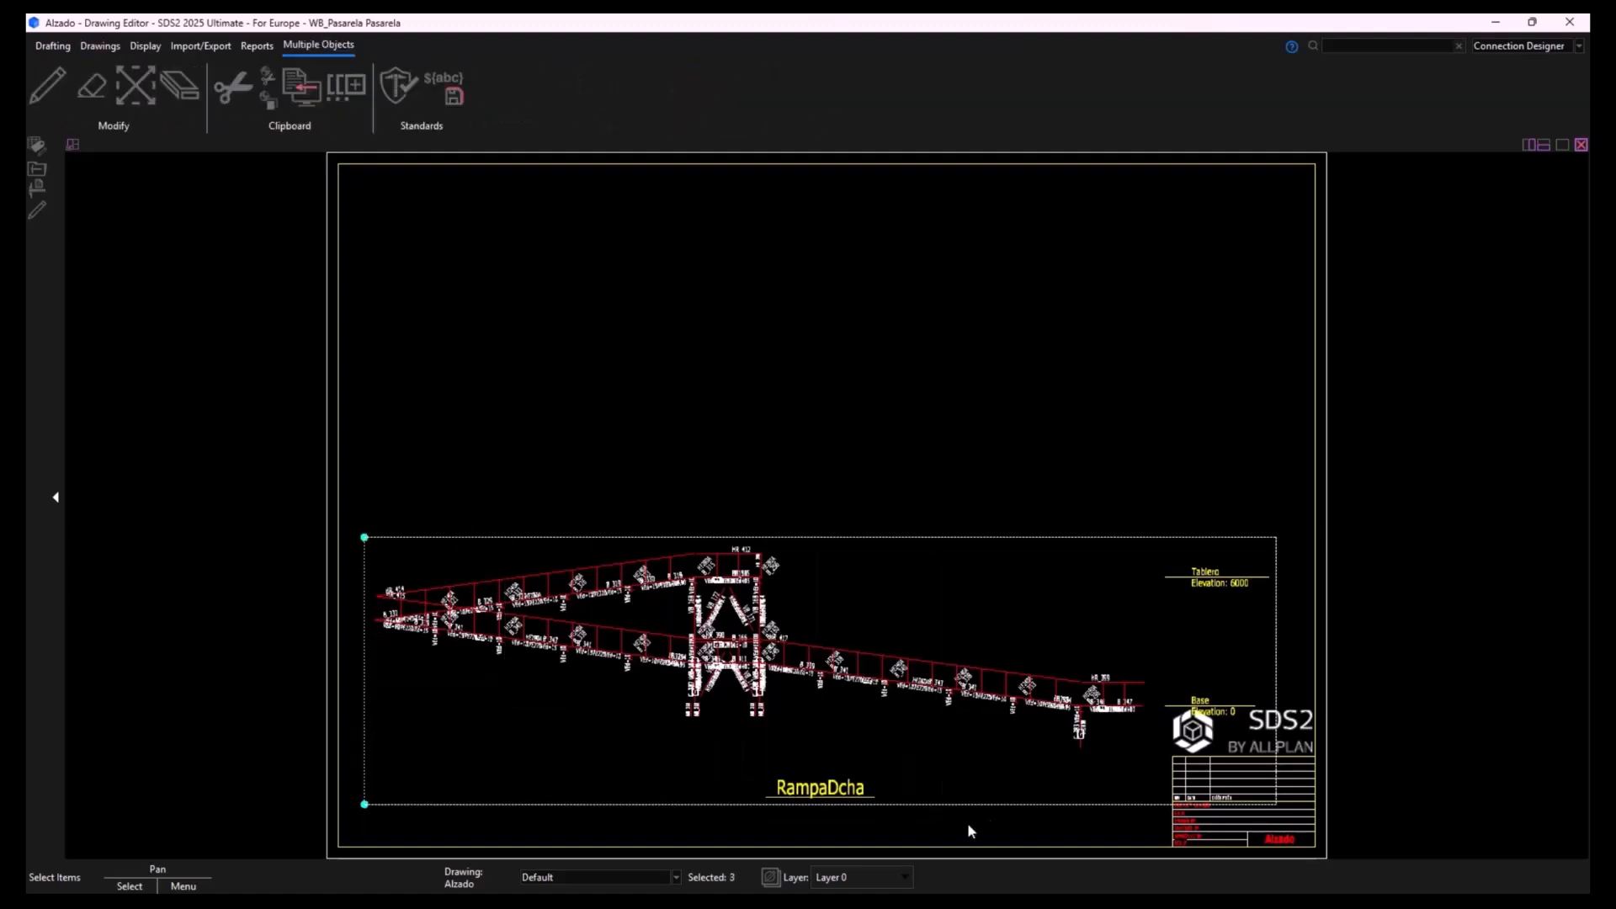
{"action": "left_click", "coordinate": [967, 822]}
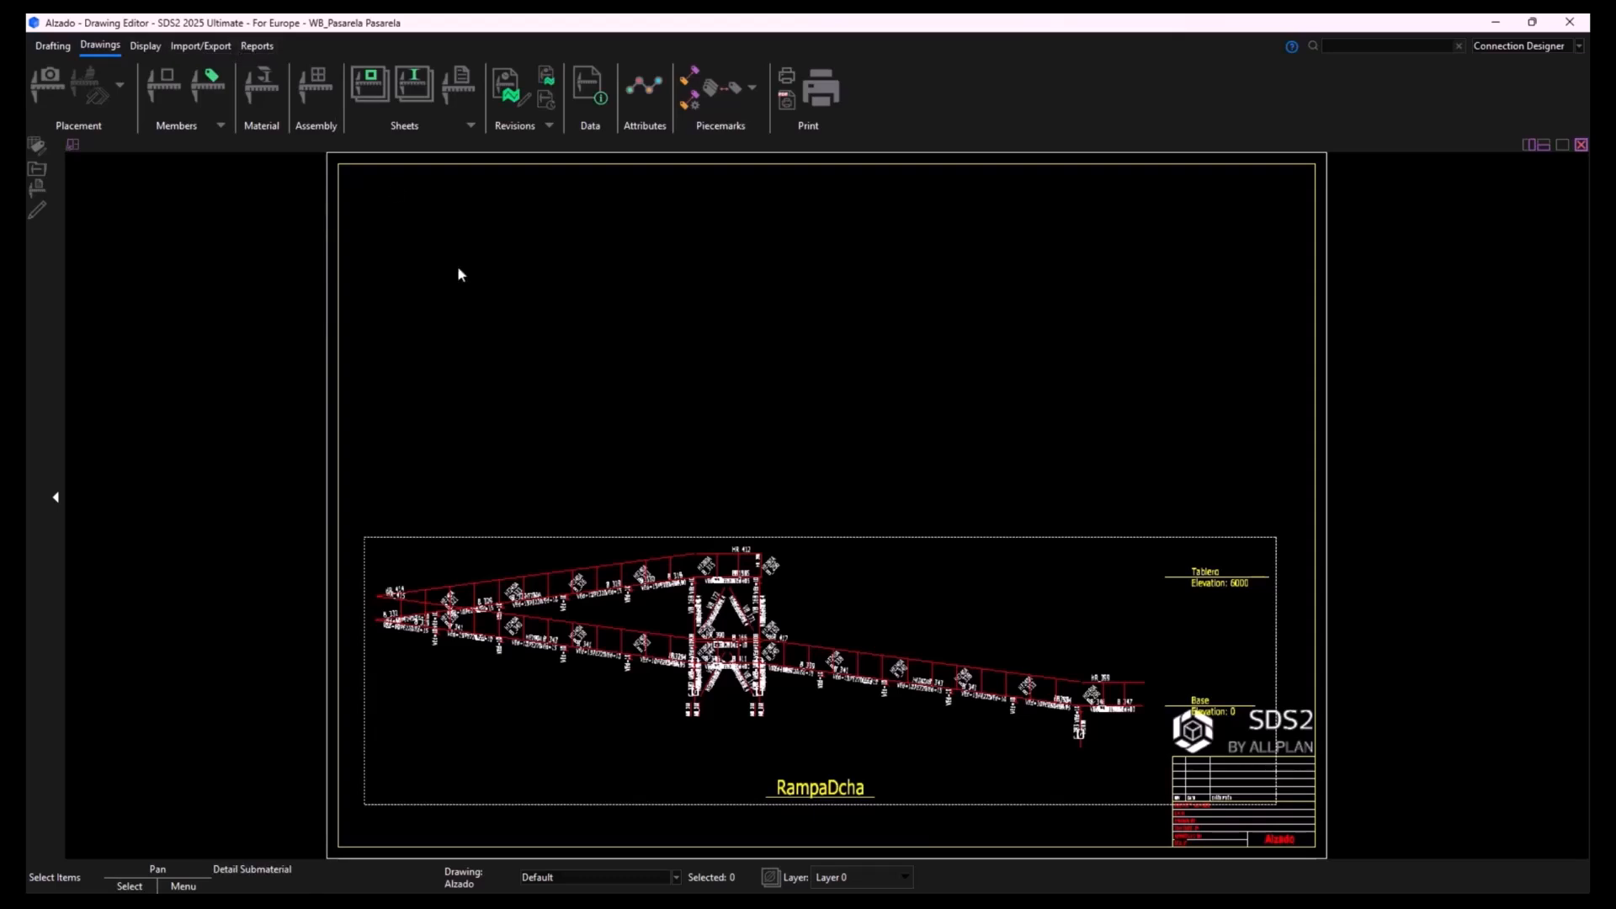
{"action": "left_click_drag", "start_coordinate": [1108, 502], "coordinate": [722, 806]}
{"action": "left_click", "coordinate": [713, 806]}
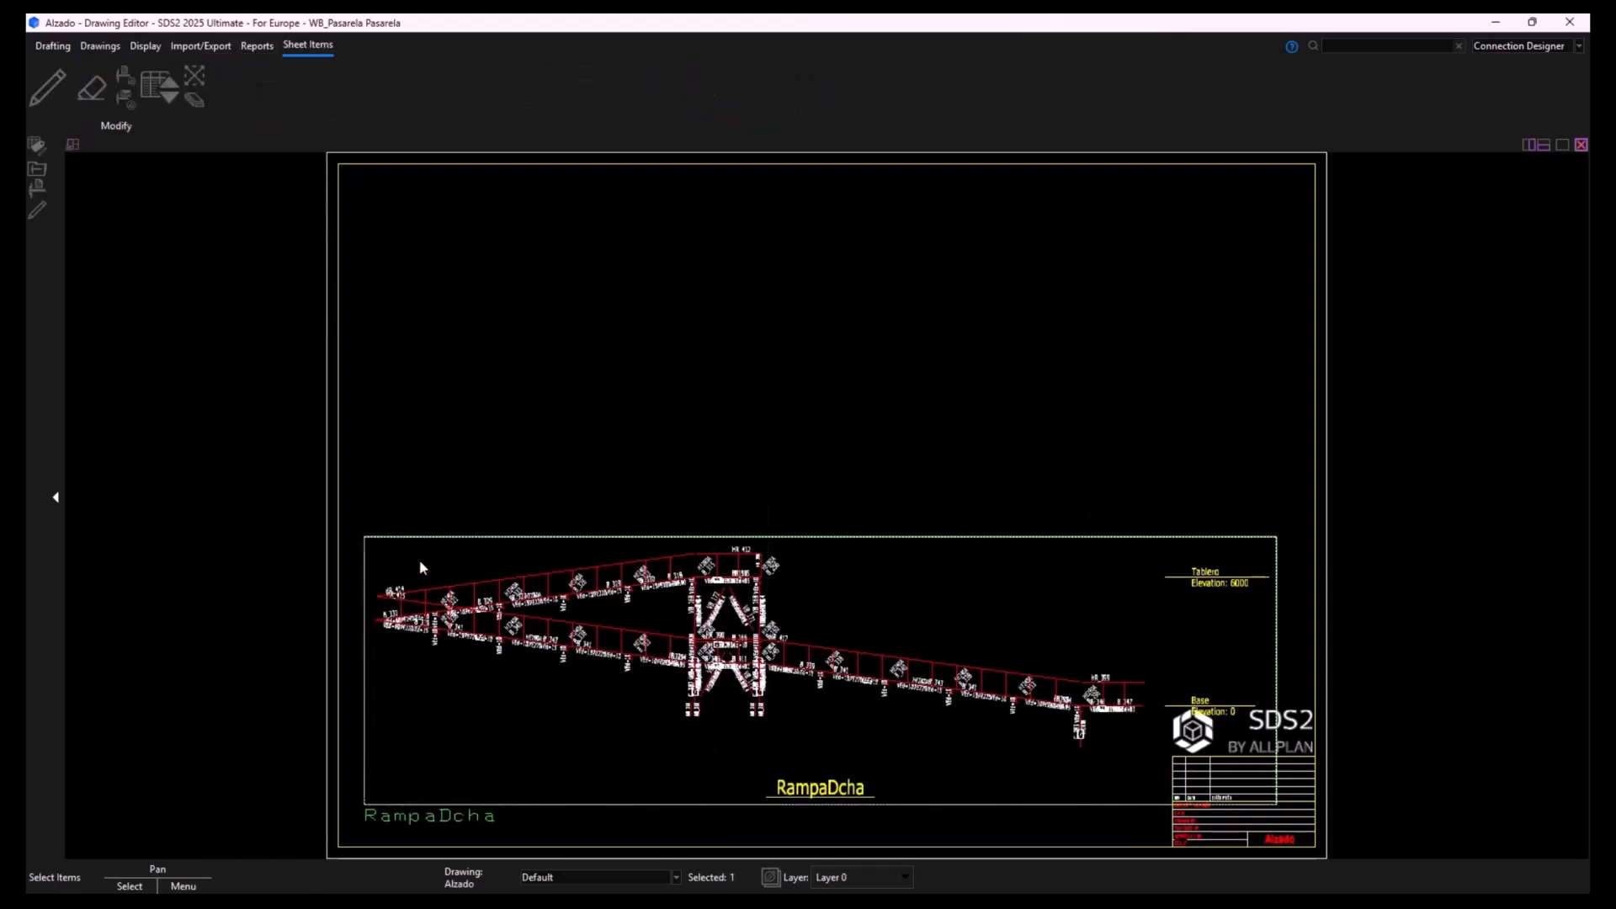
{"action": "left_click", "coordinate": [197, 76]}
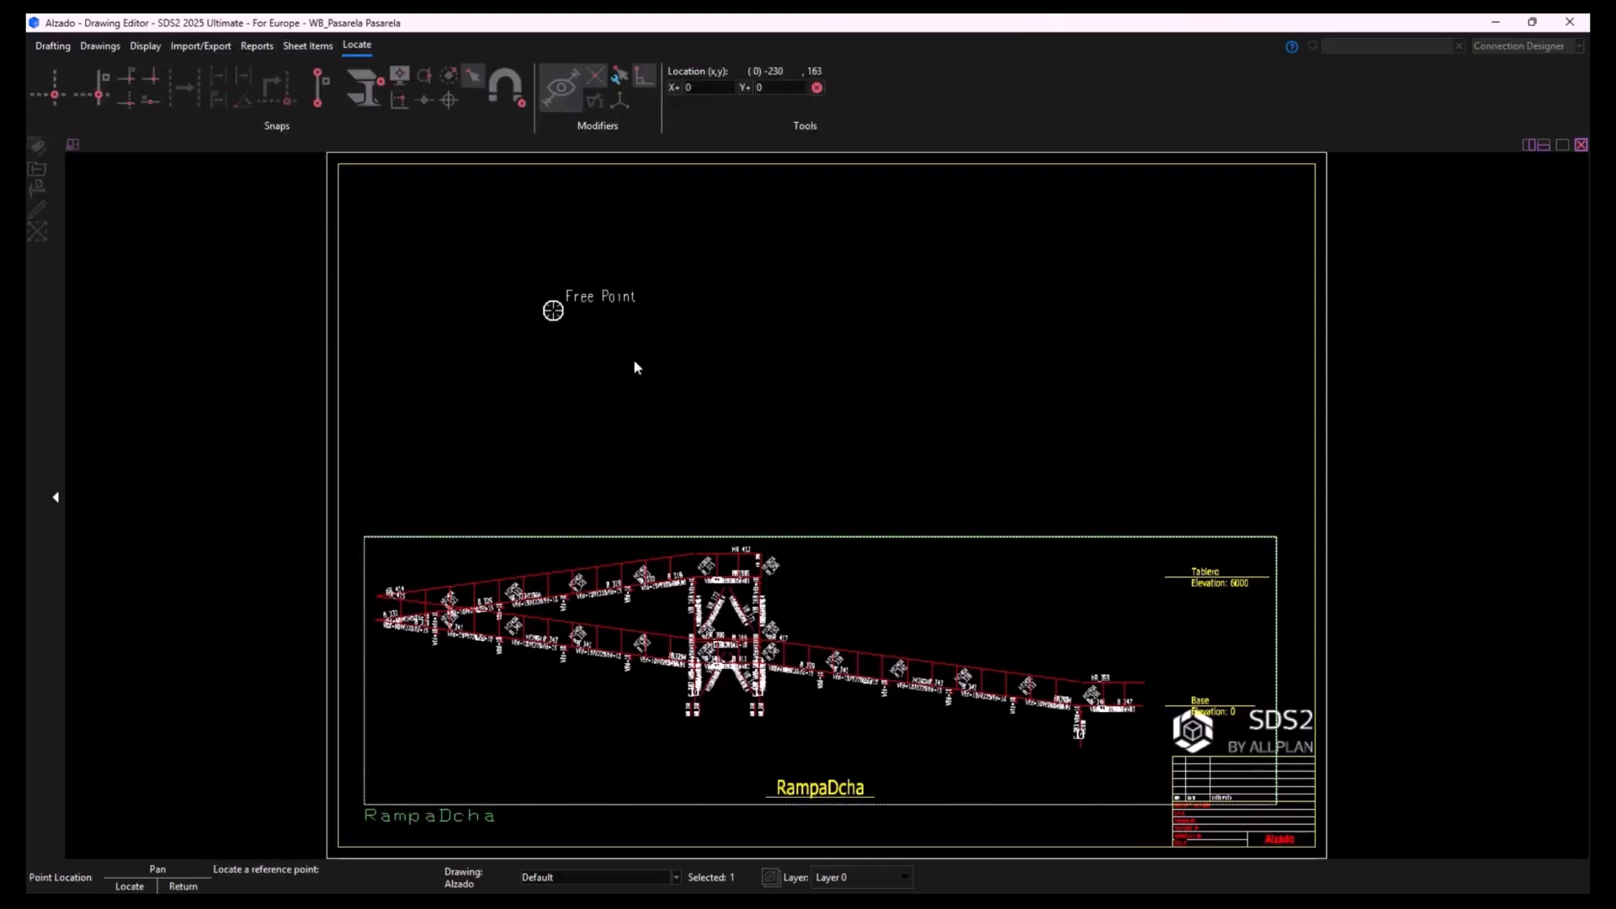
{"action": "left_click", "coordinate": [870, 734]}
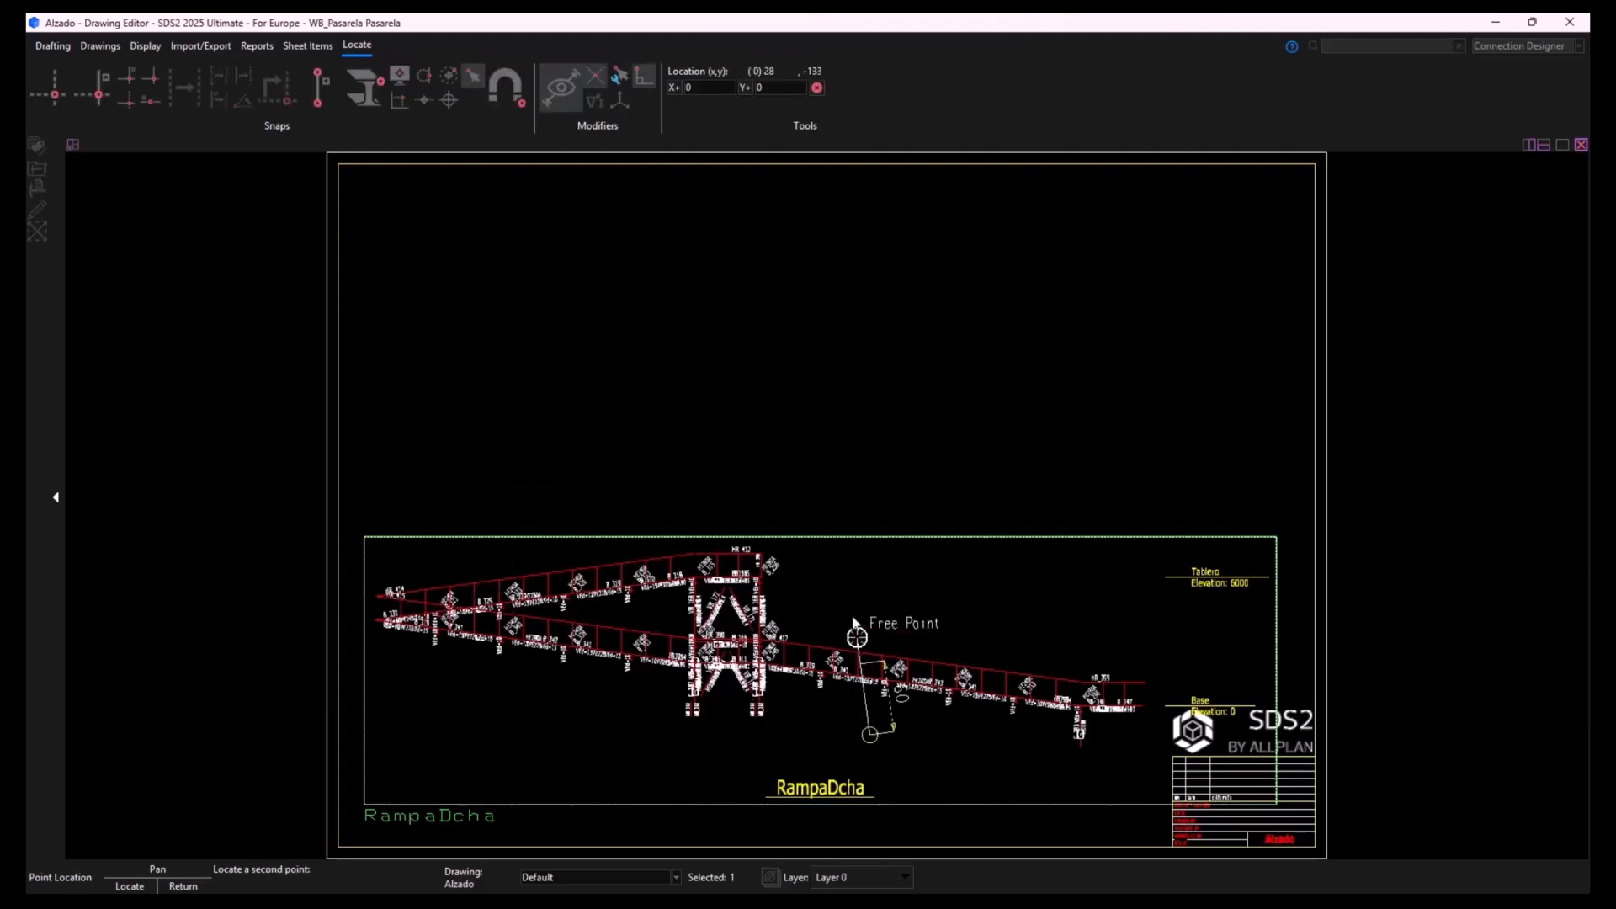
{"action": "left_click", "coordinate": [869, 486]}
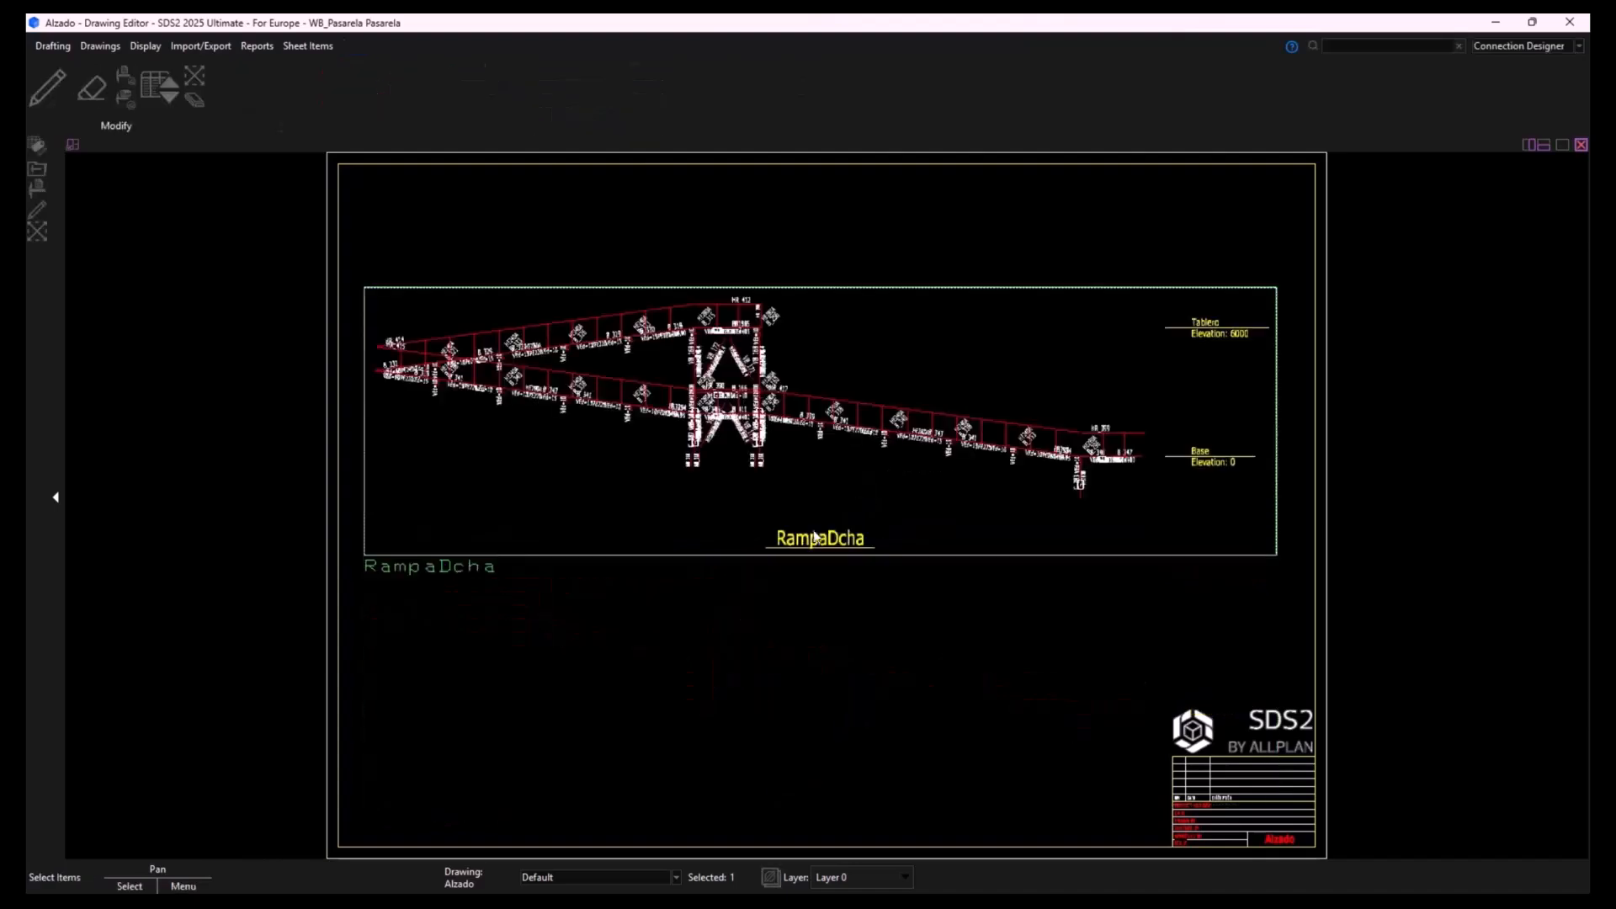
{"action": "left_click", "coordinate": [901, 716]}
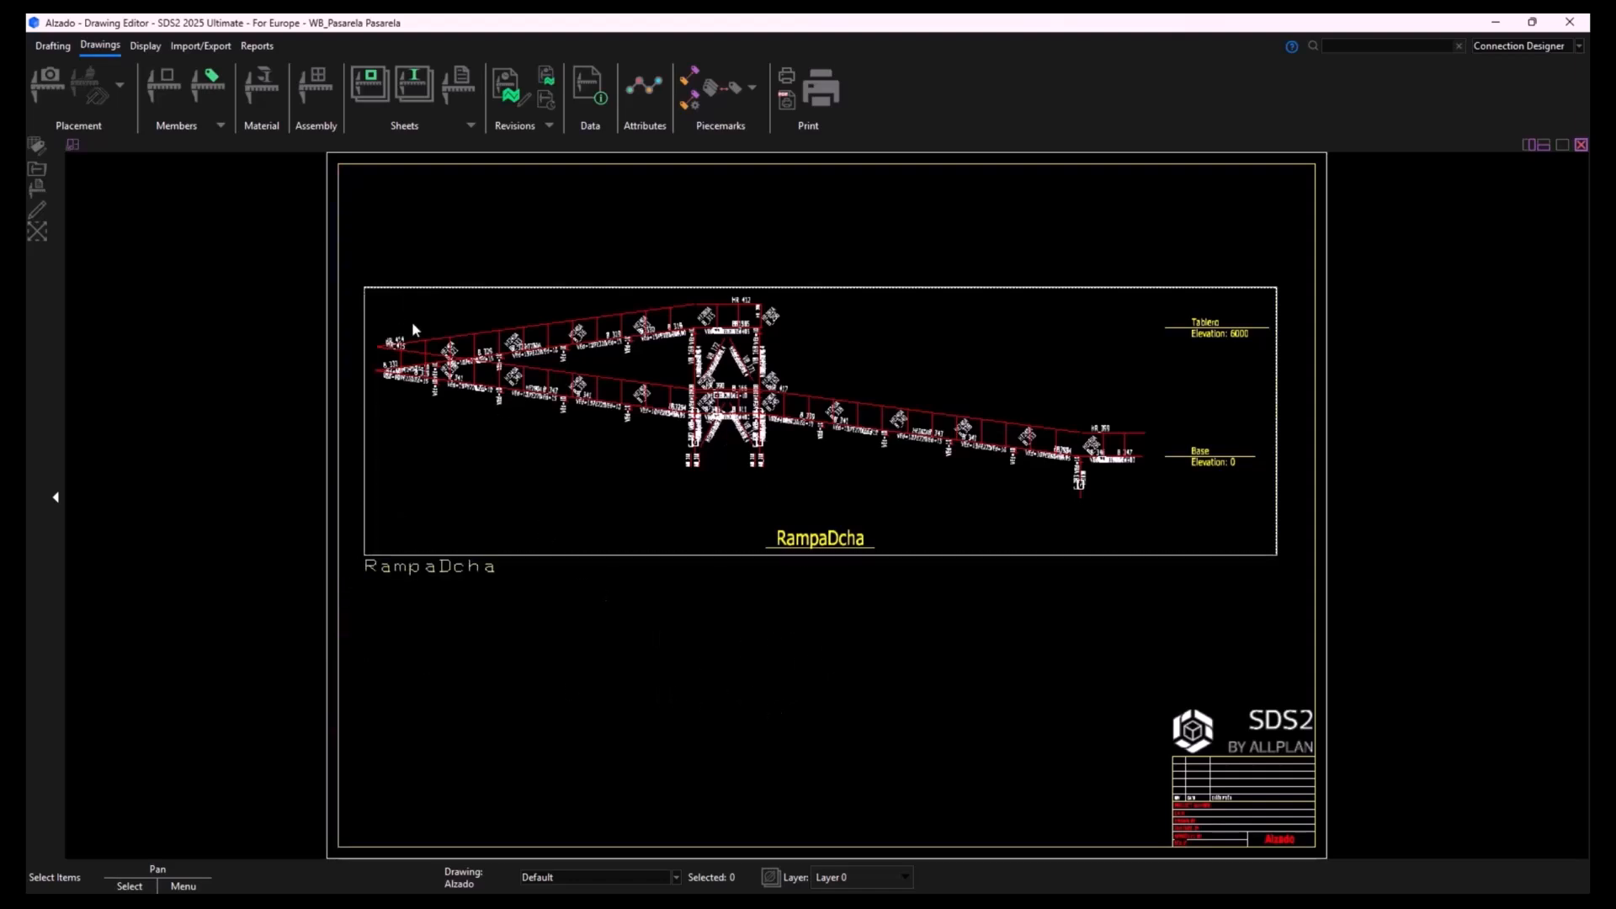
- Autoload members B_191 and B_357 onto detail sheets with the D-ISO 420x594 outline, starting at sheet number 1
{"action": "left_click", "coordinate": [371, 90]}
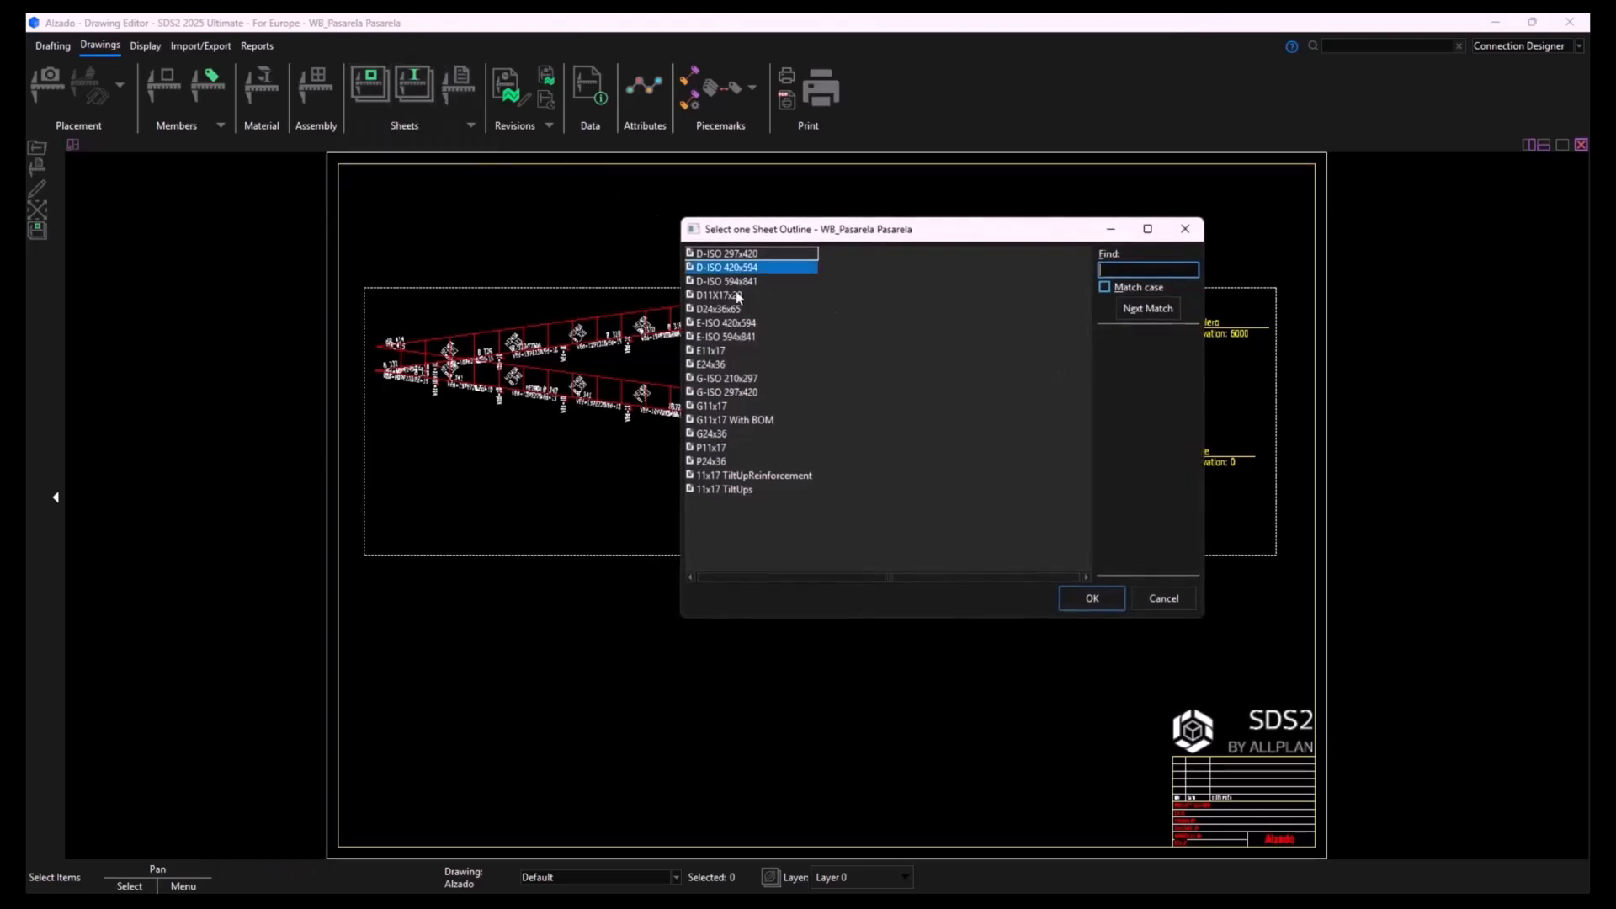
{"action": "left_click", "coordinate": [1103, 606]}
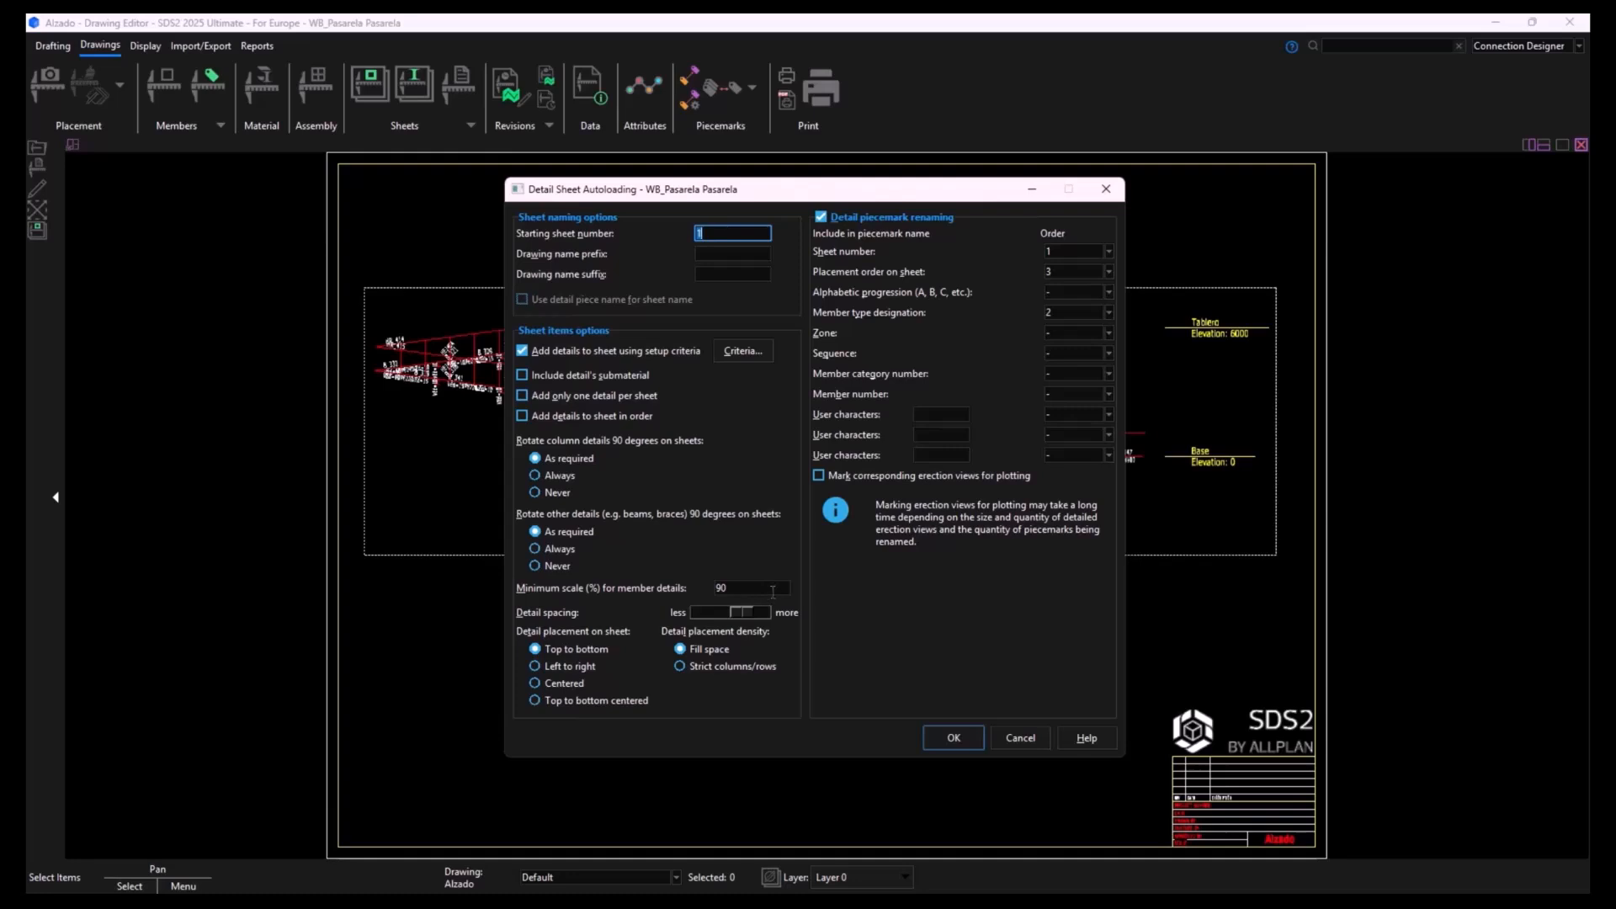
{"action": "left_click", "coordinate": [955, 739]}
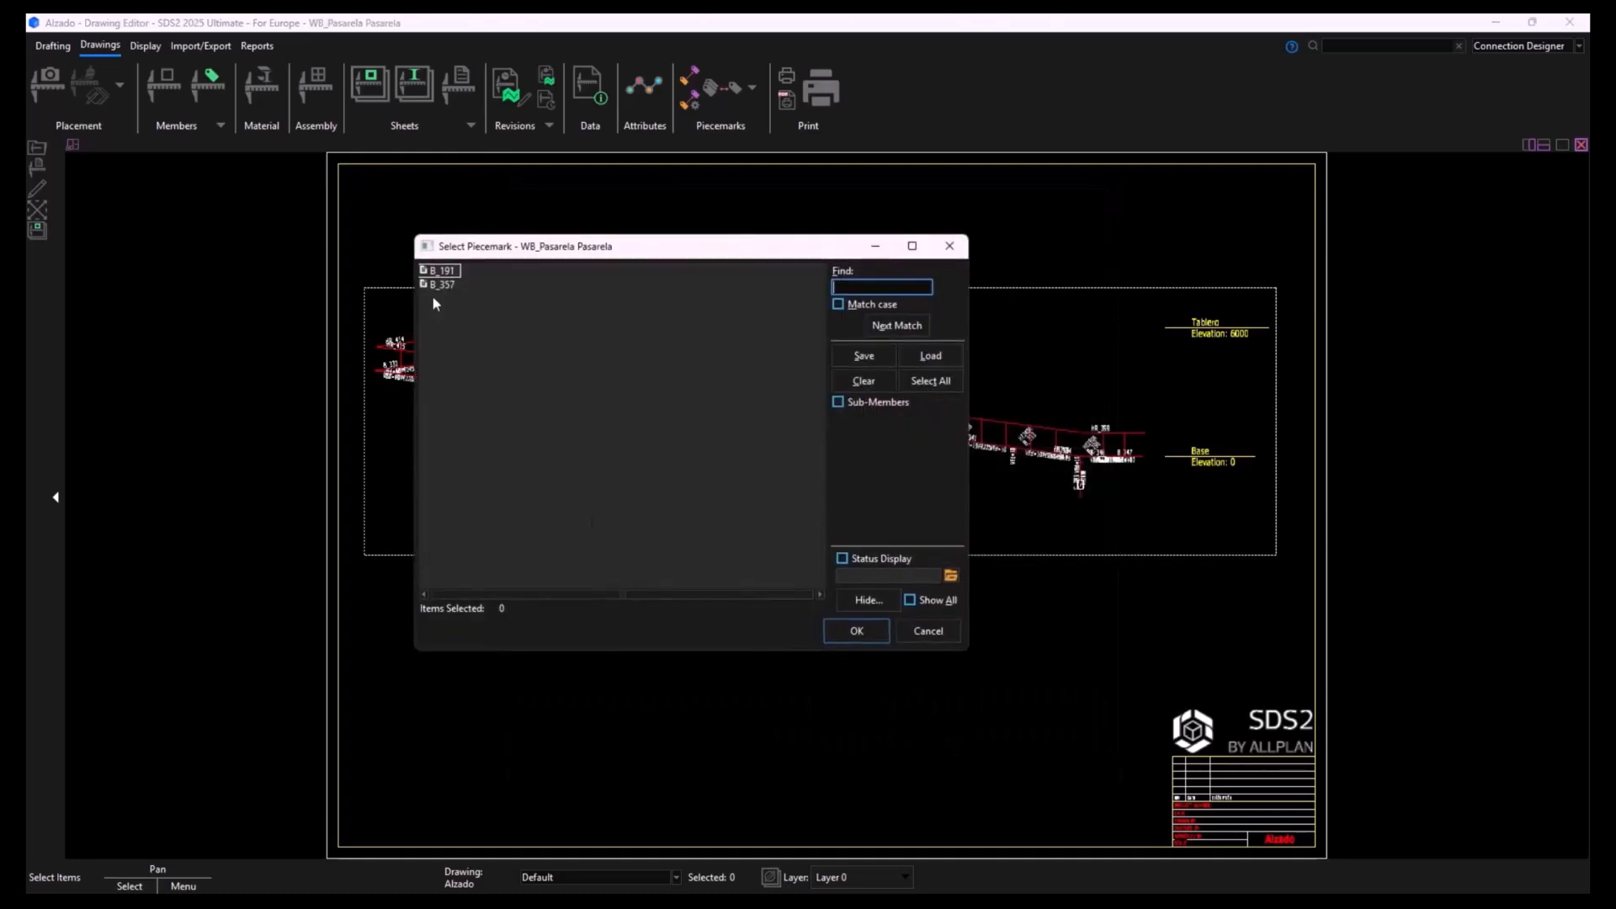
{"action": "left_click_drag", "start_coordinate": [444, 272], "coordinate": [443, 284]}
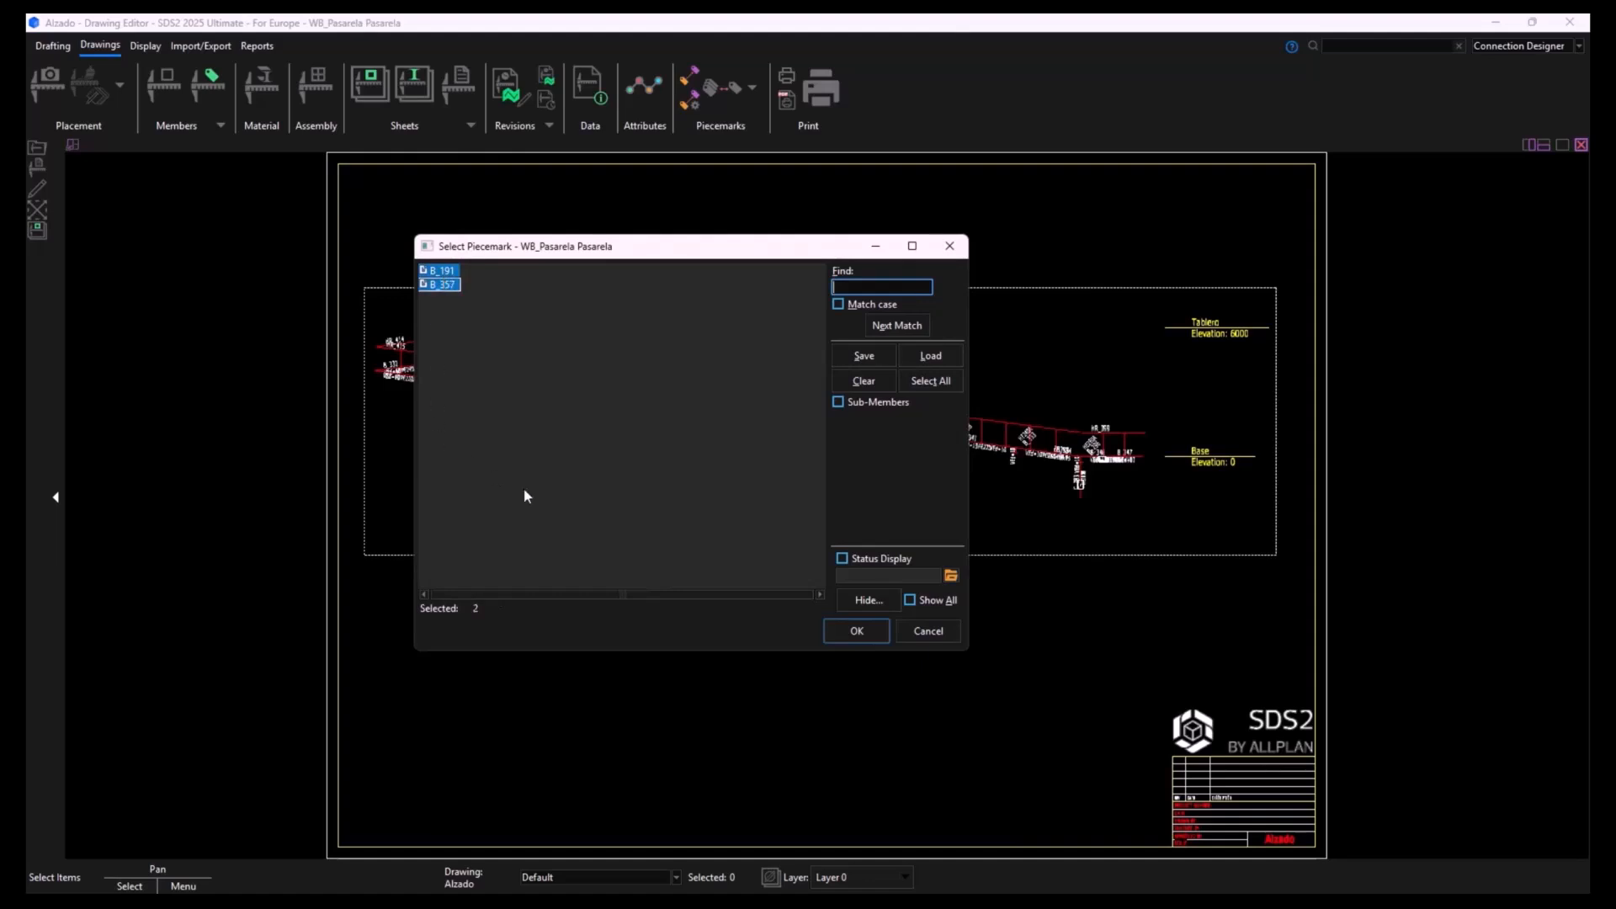
{"action": "left_click", "coordinate": [873, 638]}
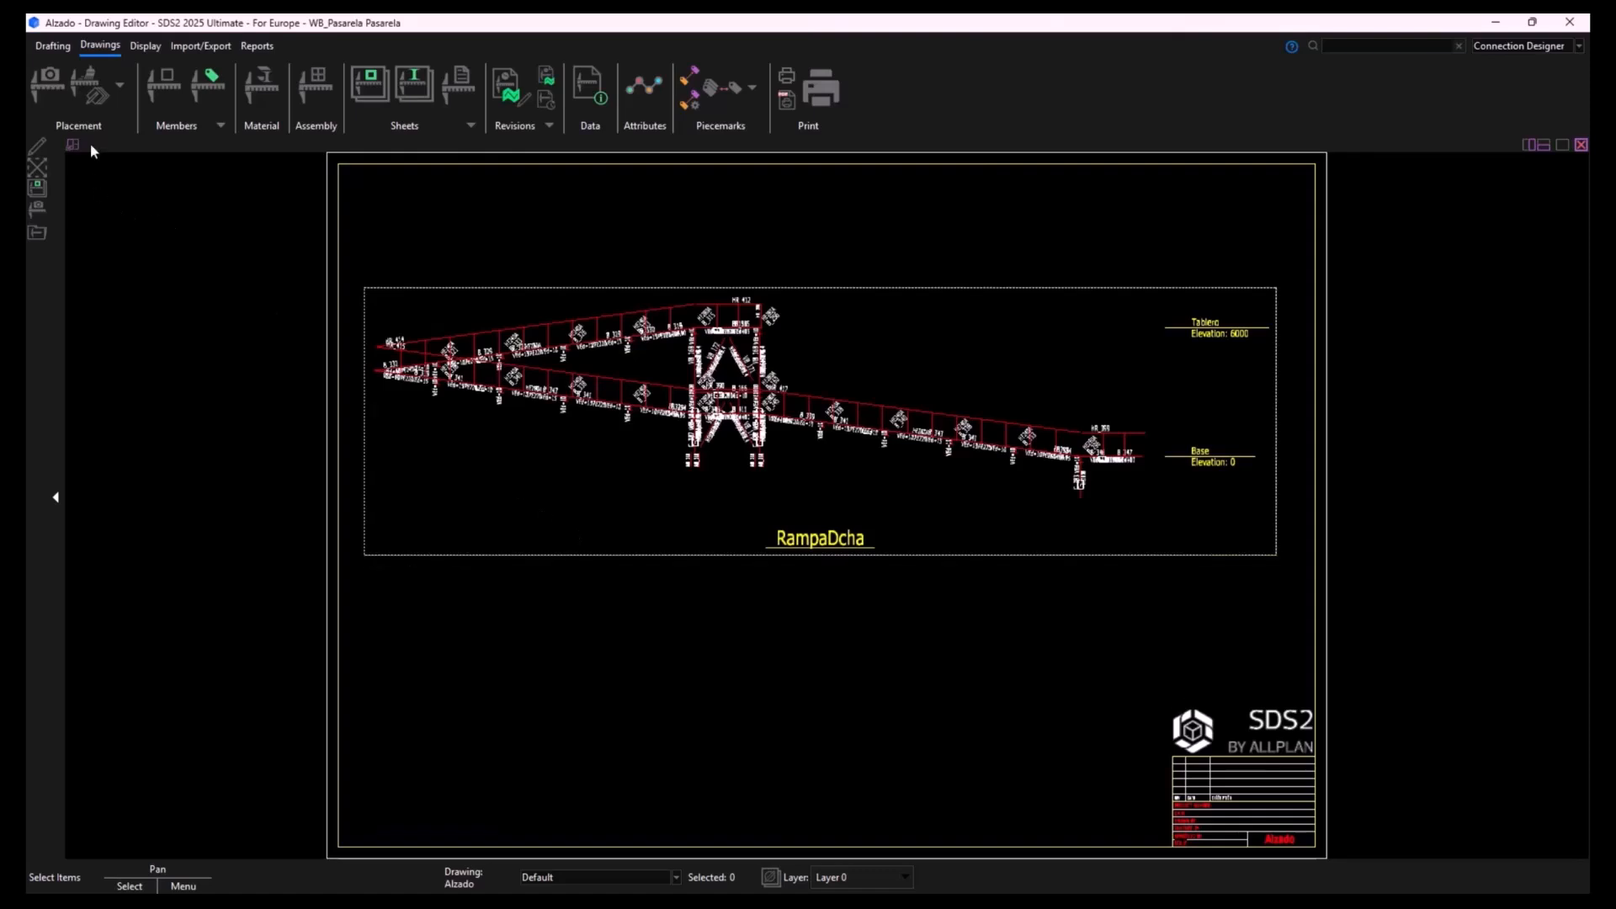
- Save the changes to the Alzado sheet and open detail sheet 1 to examine its beam detail
{"action": "left_click", "coordinate": [52, 45]}
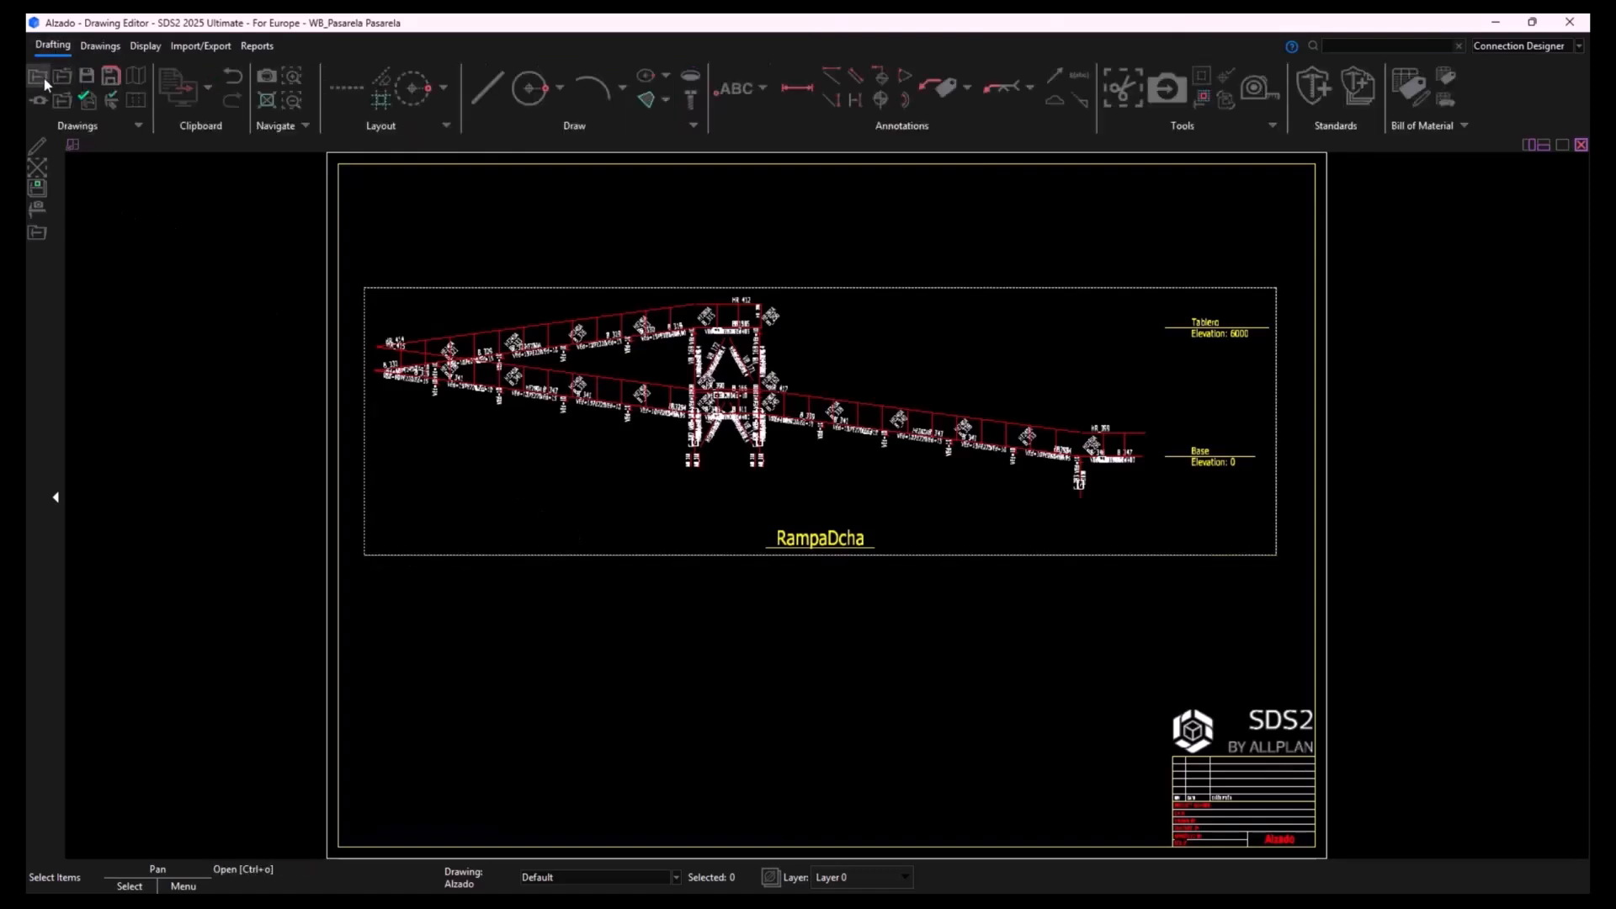
{"action": "left_click", "coordinate": [44, 79]}
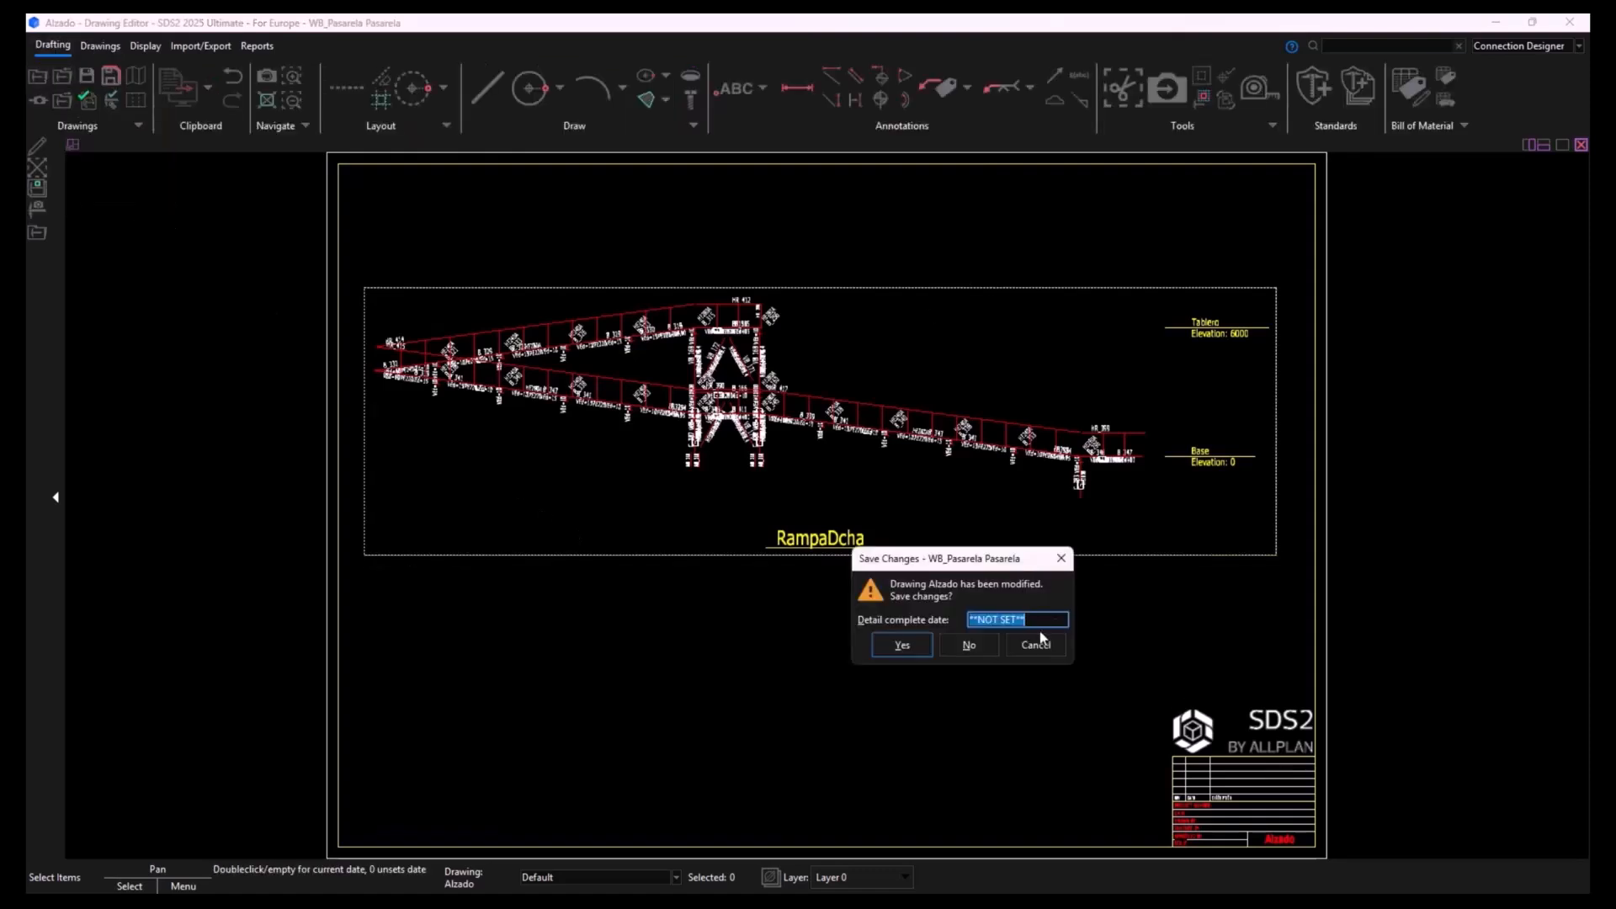
{"action": "left_click", "coordinate": [902, 646]}
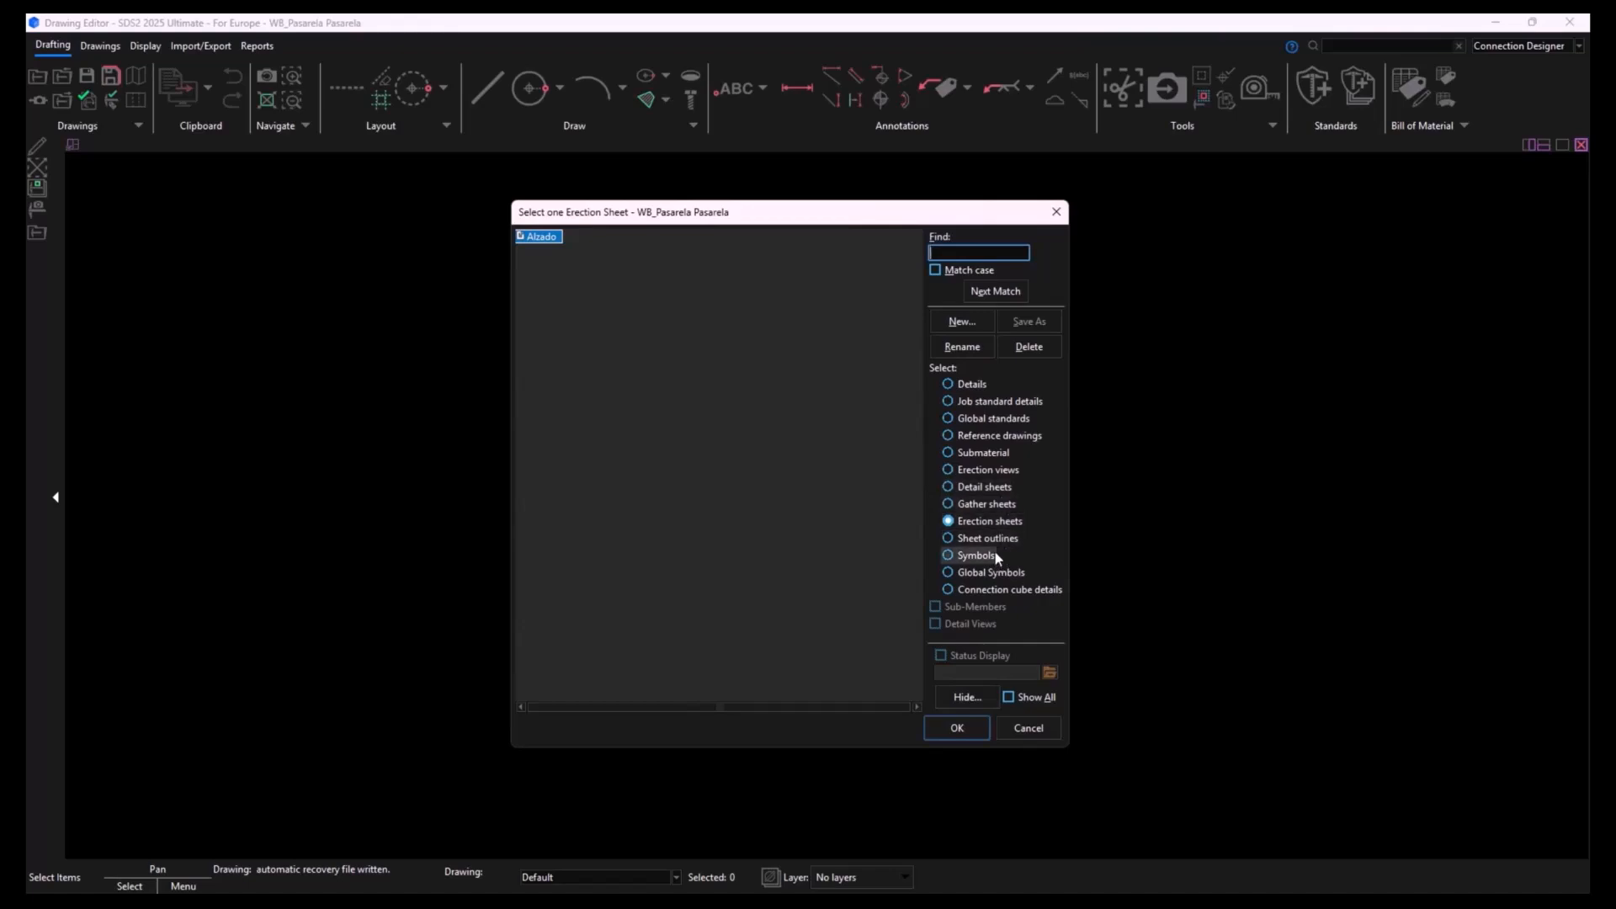
{"action": "left_click", "coordinate": [993, 488]}
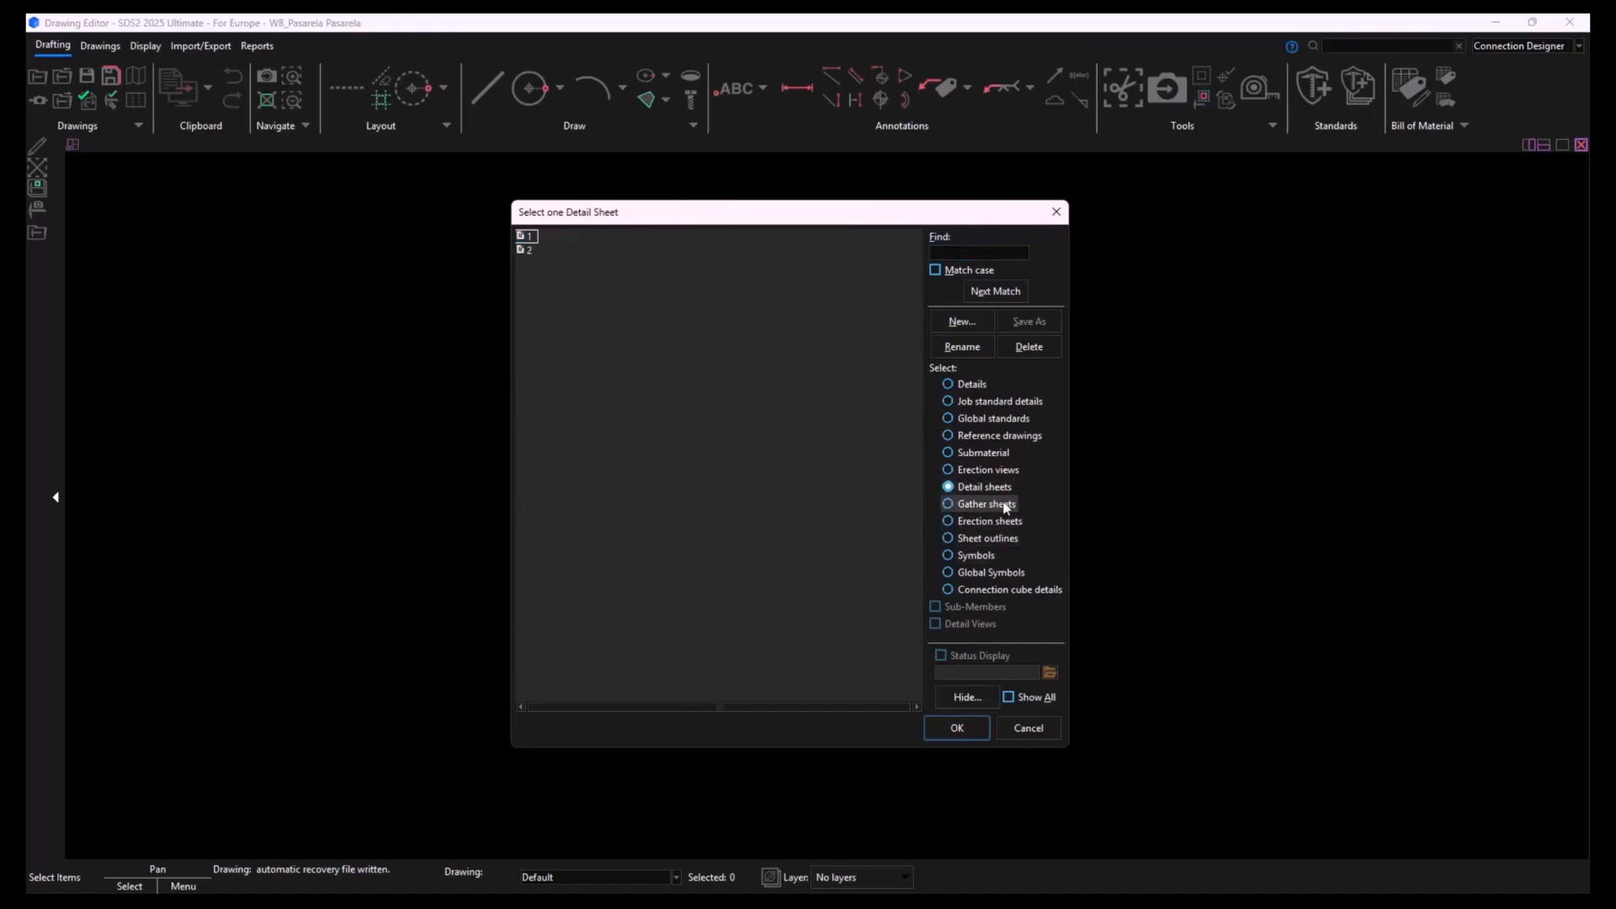
{"action": "double_click", "coordinate": [527, 237]}
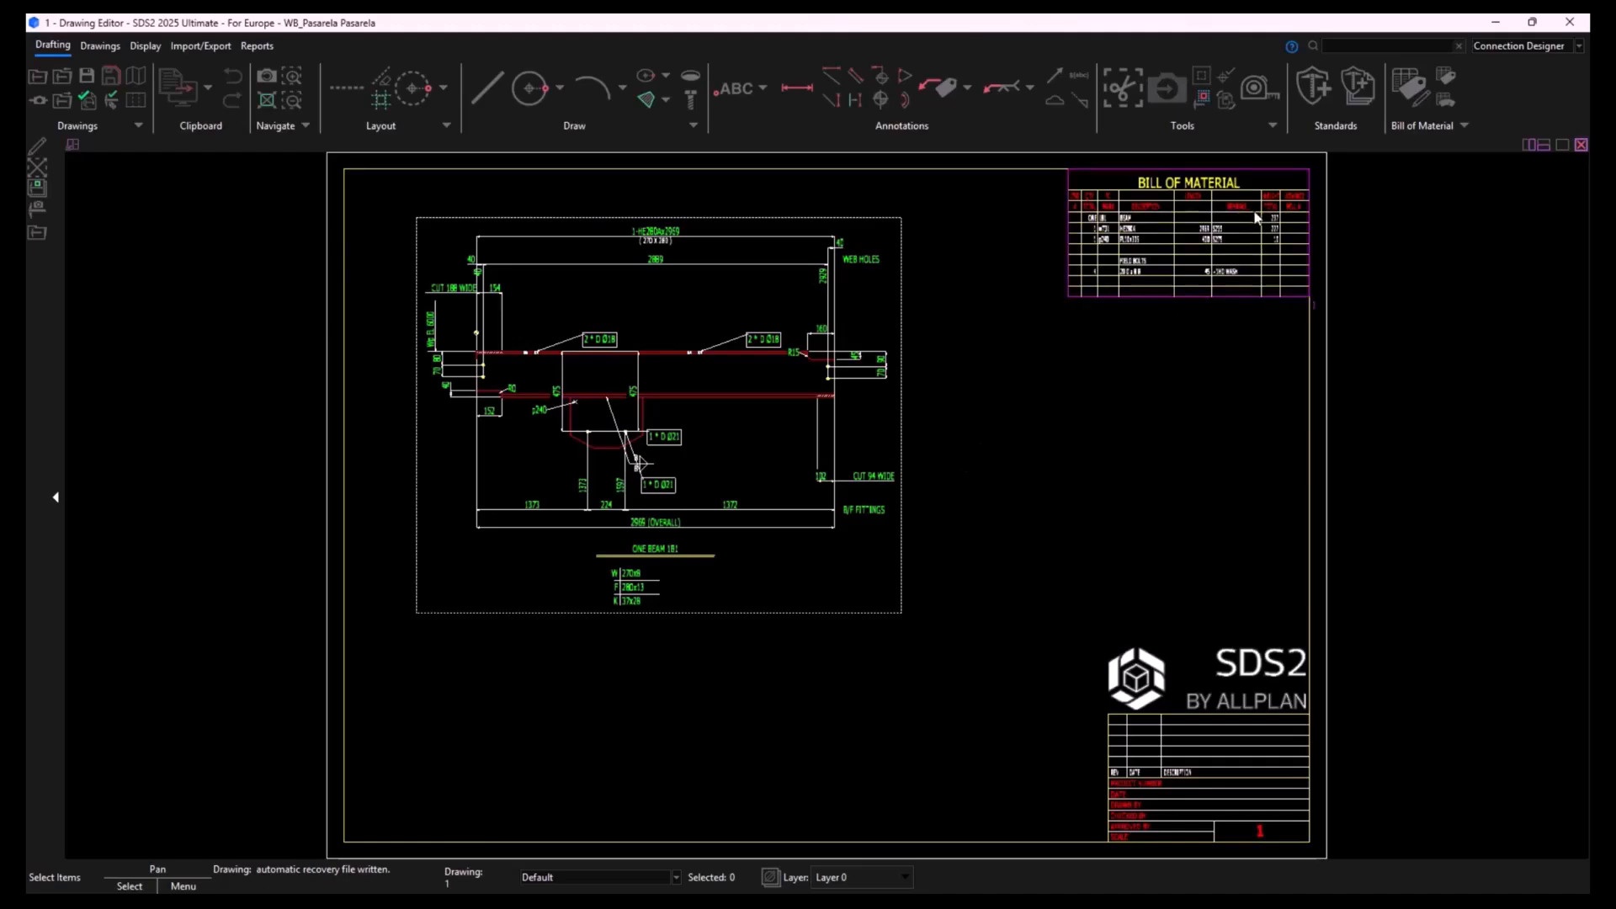
{"action": "scroll", "coordinate": [1250, 220], "scroll_direction": "up", "scroll_amount": 2}
{"action": "scroll", "coordinate": [1083, 406], "scroll_direction": "down", "scroll_amount": 2}
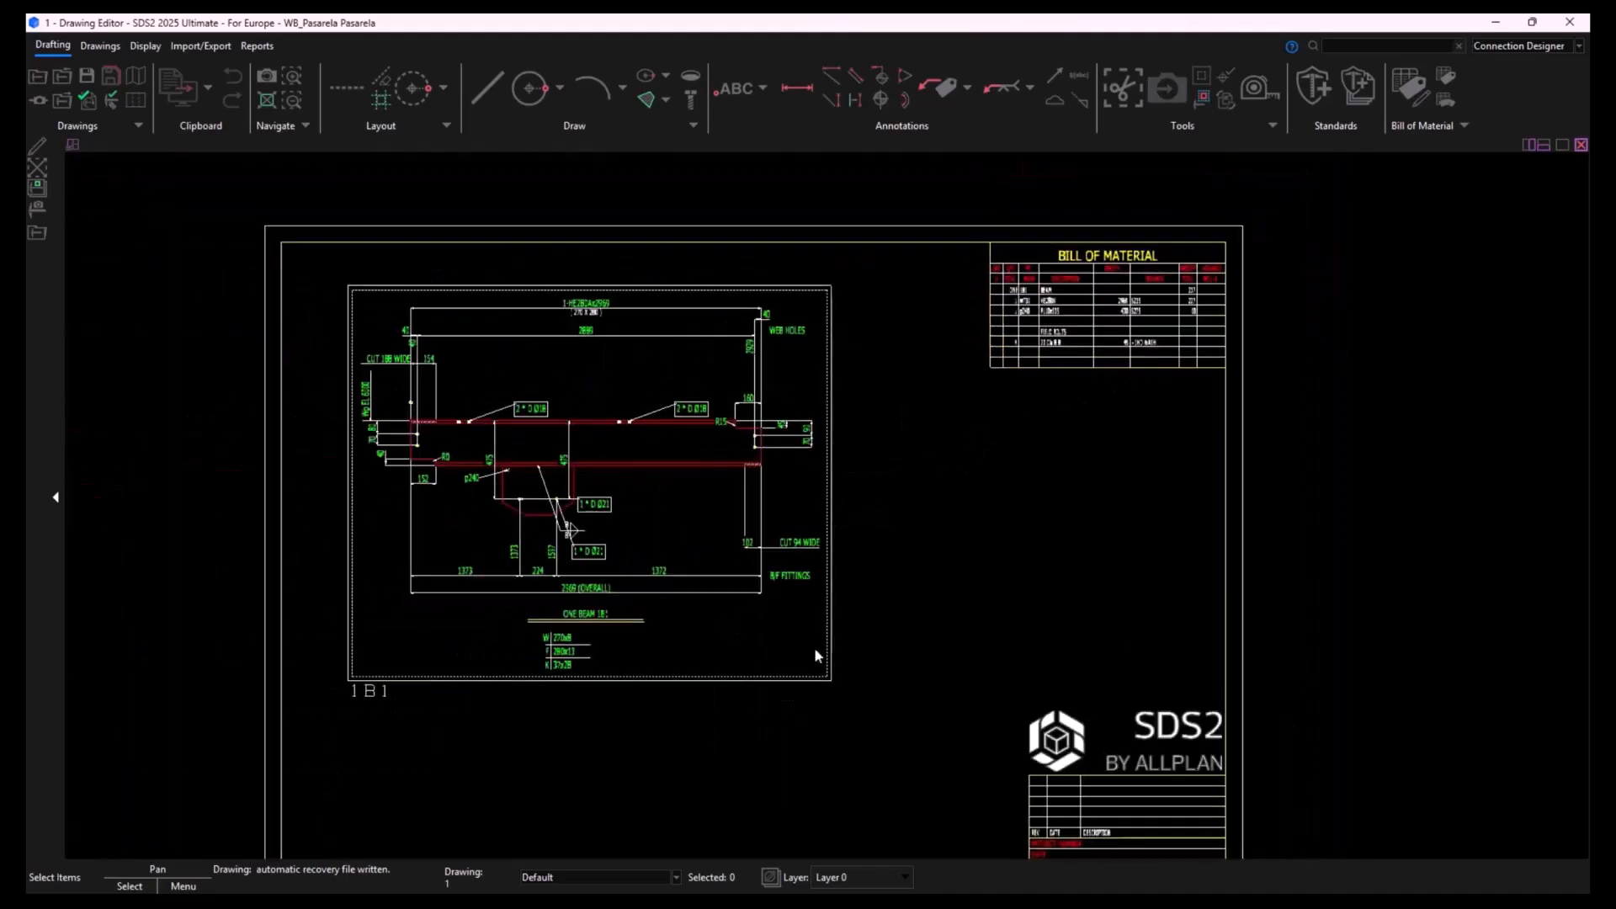
- Open detail sheet 2 and examine its beam detail, section A-A and bill of material
{"action": "left_click", "coordinate": [63, 101]}
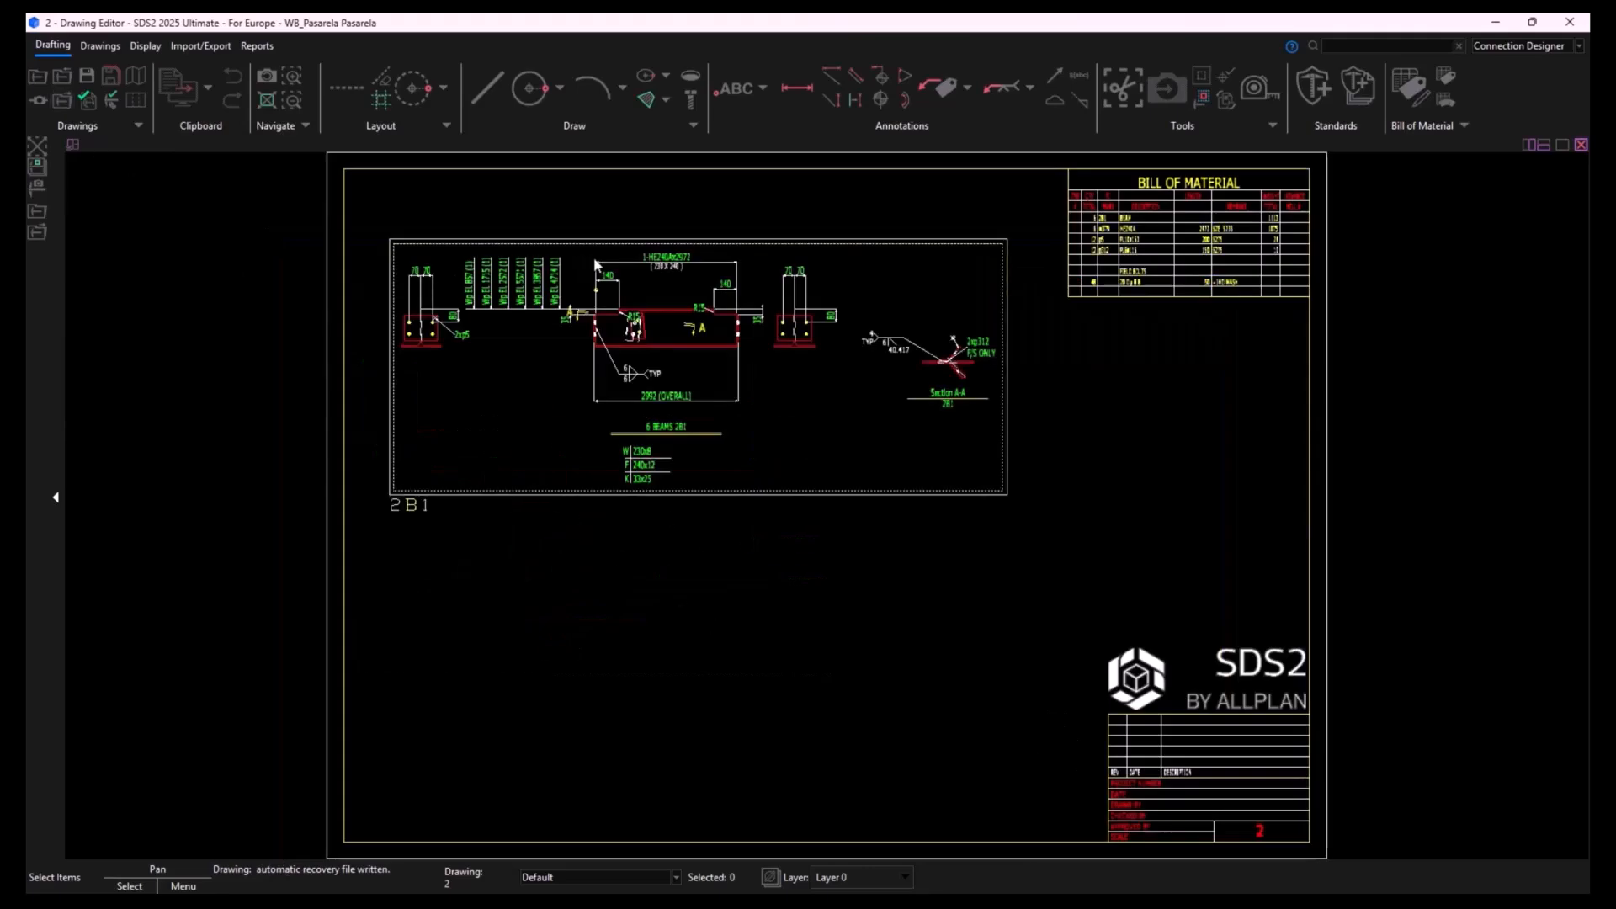
{"action": "scroll", "coordinate": [541, 282], "scroll_direction": "up", "scroll_amount": 5}
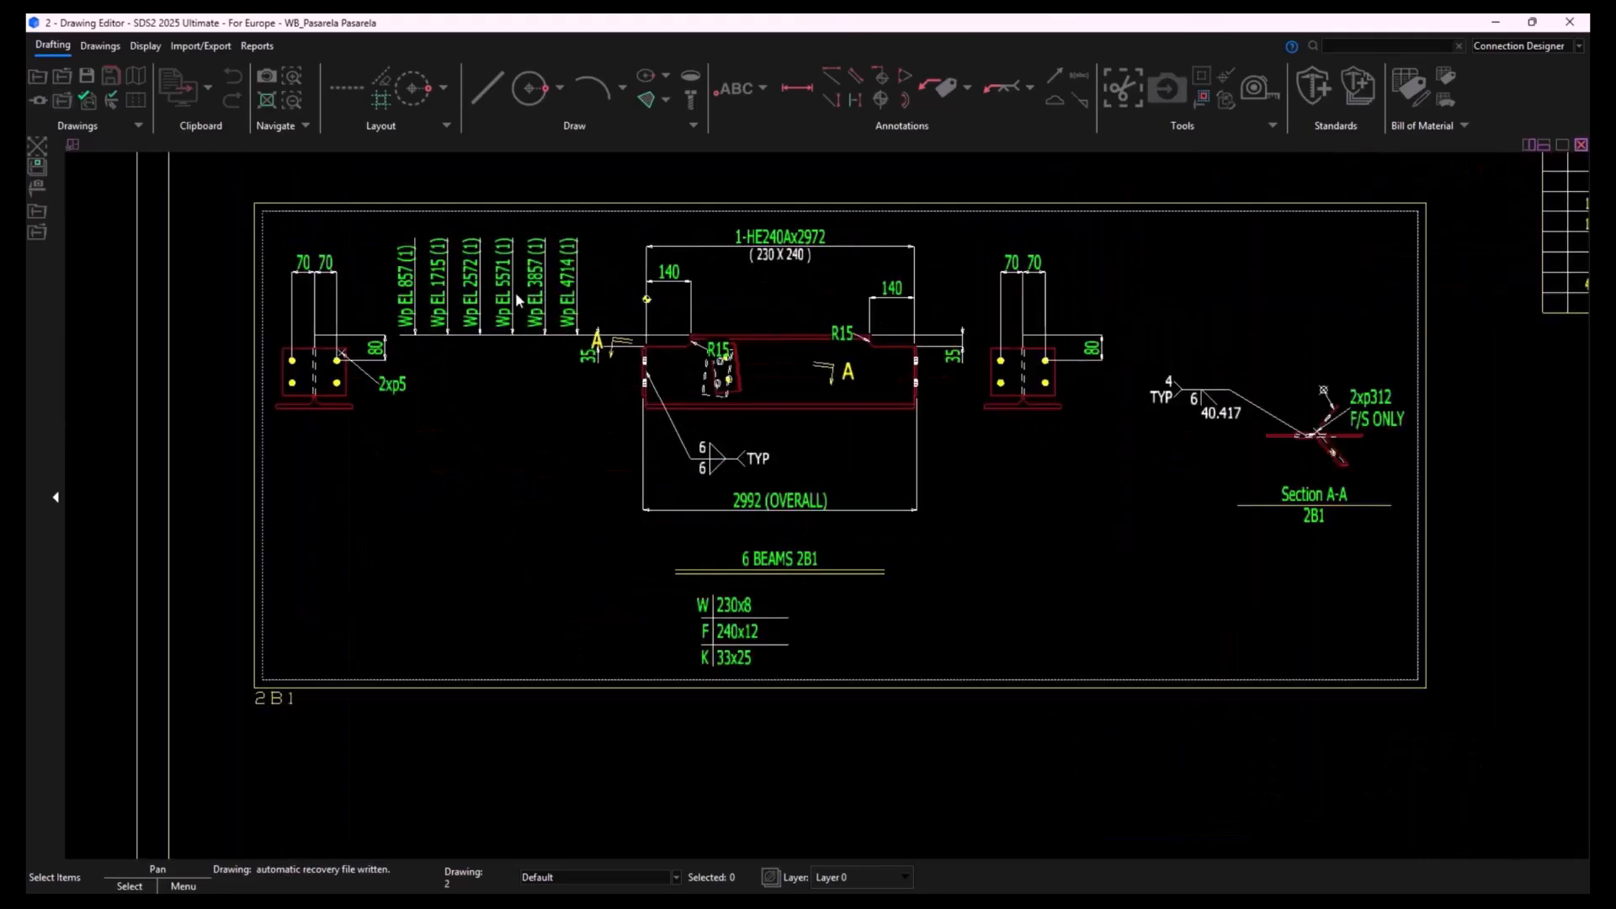
{"action": "scroll", "coordinate": [1062, 376], "scroll_direction": "down", "scroll_amount": 3}
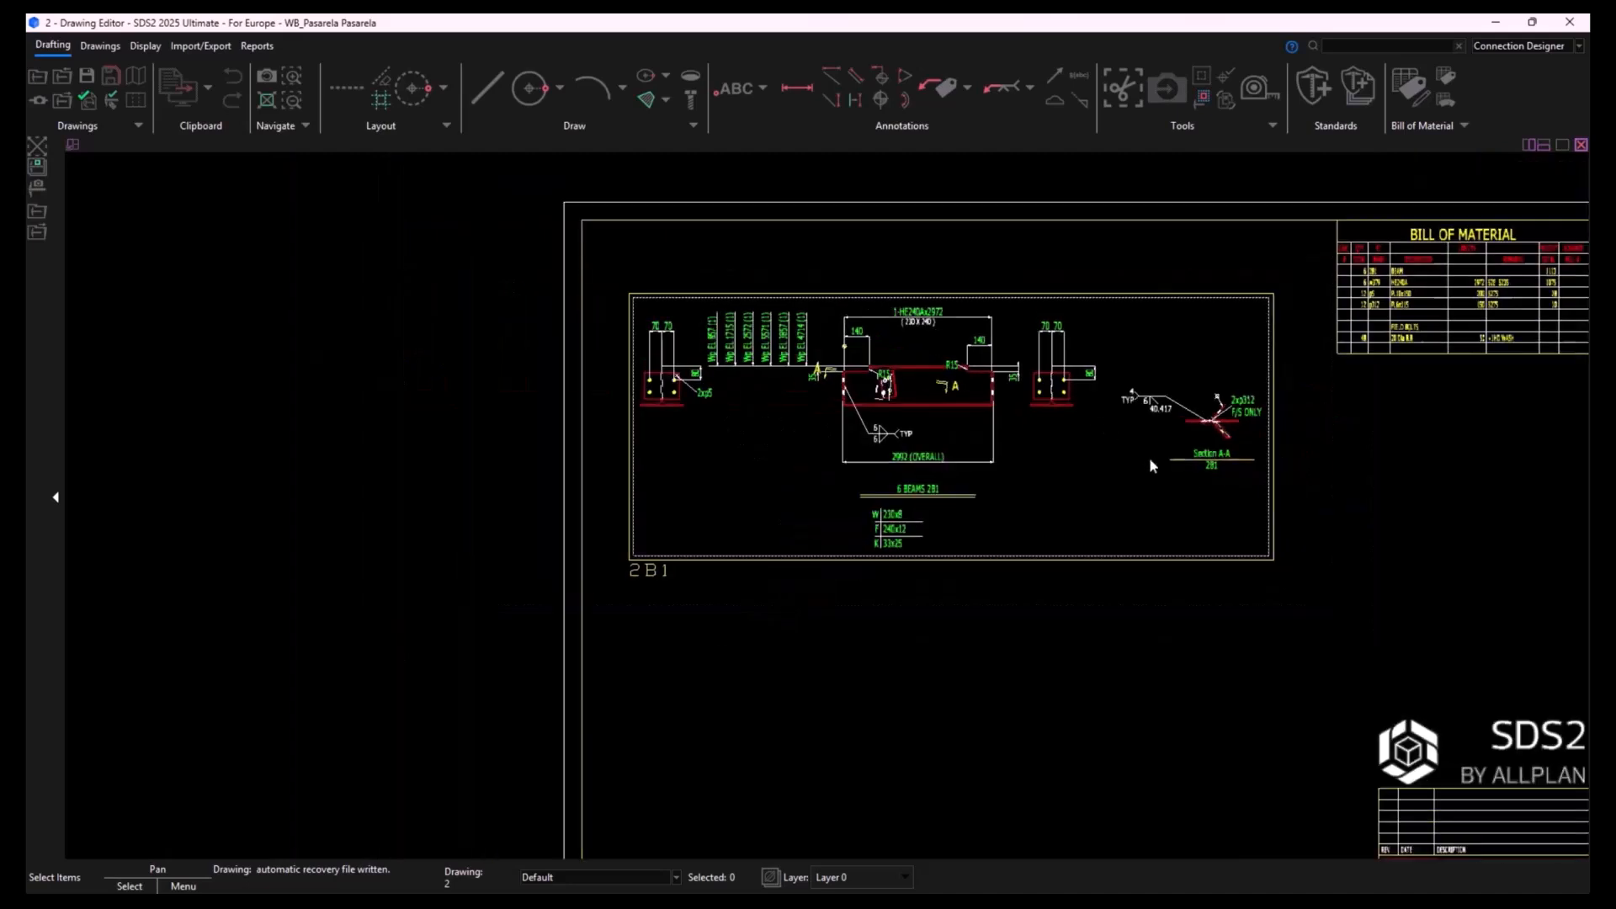
{"action": "middle_click_drag", "start_coordinate": [1150, 469], "coordinate": [967, 517]}
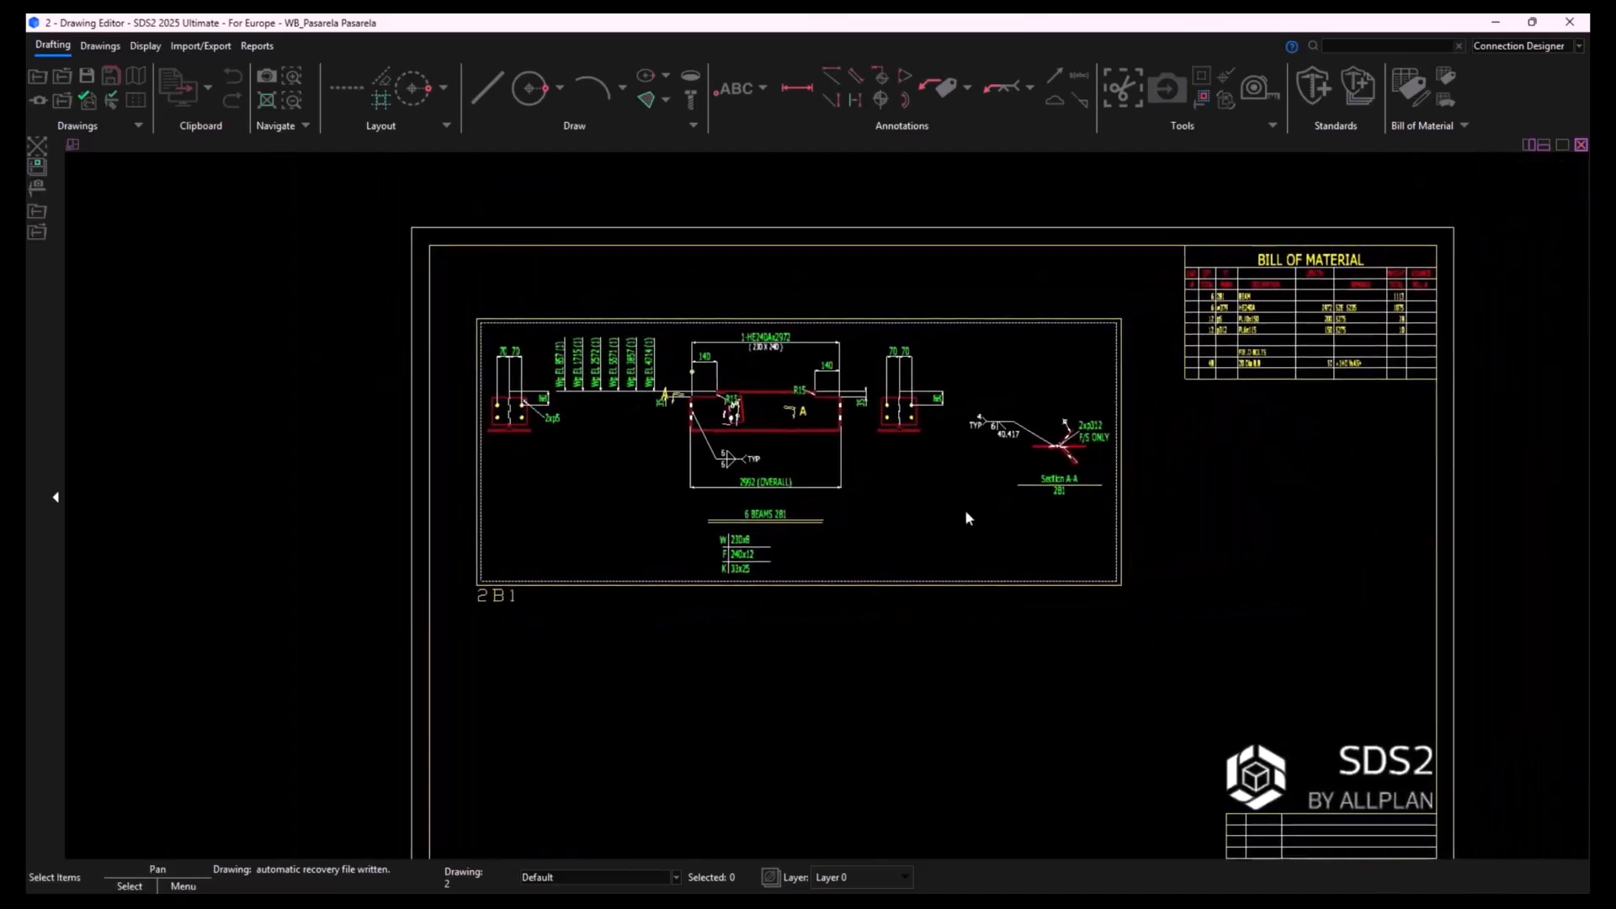
{"action": "scroll", "coordinate": [966, 516], "scroll_direction": "down", "scroll_amount": 3}
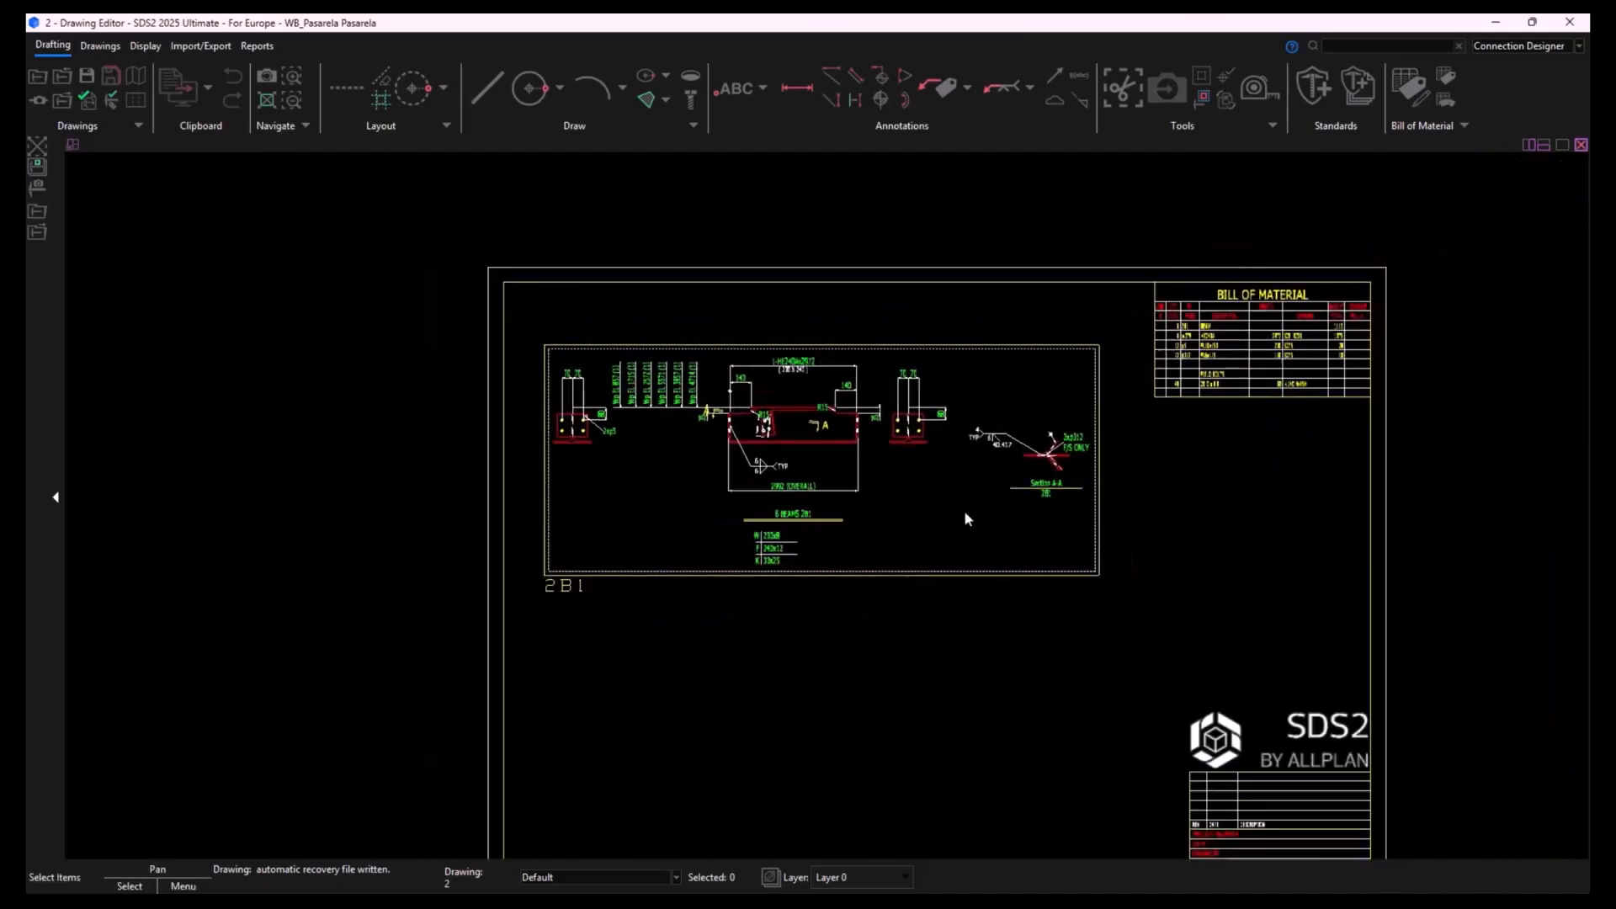
{"action": "middle_click_drag", "start_coordinate": [1010, 578], "coordinate": [991, 533]}
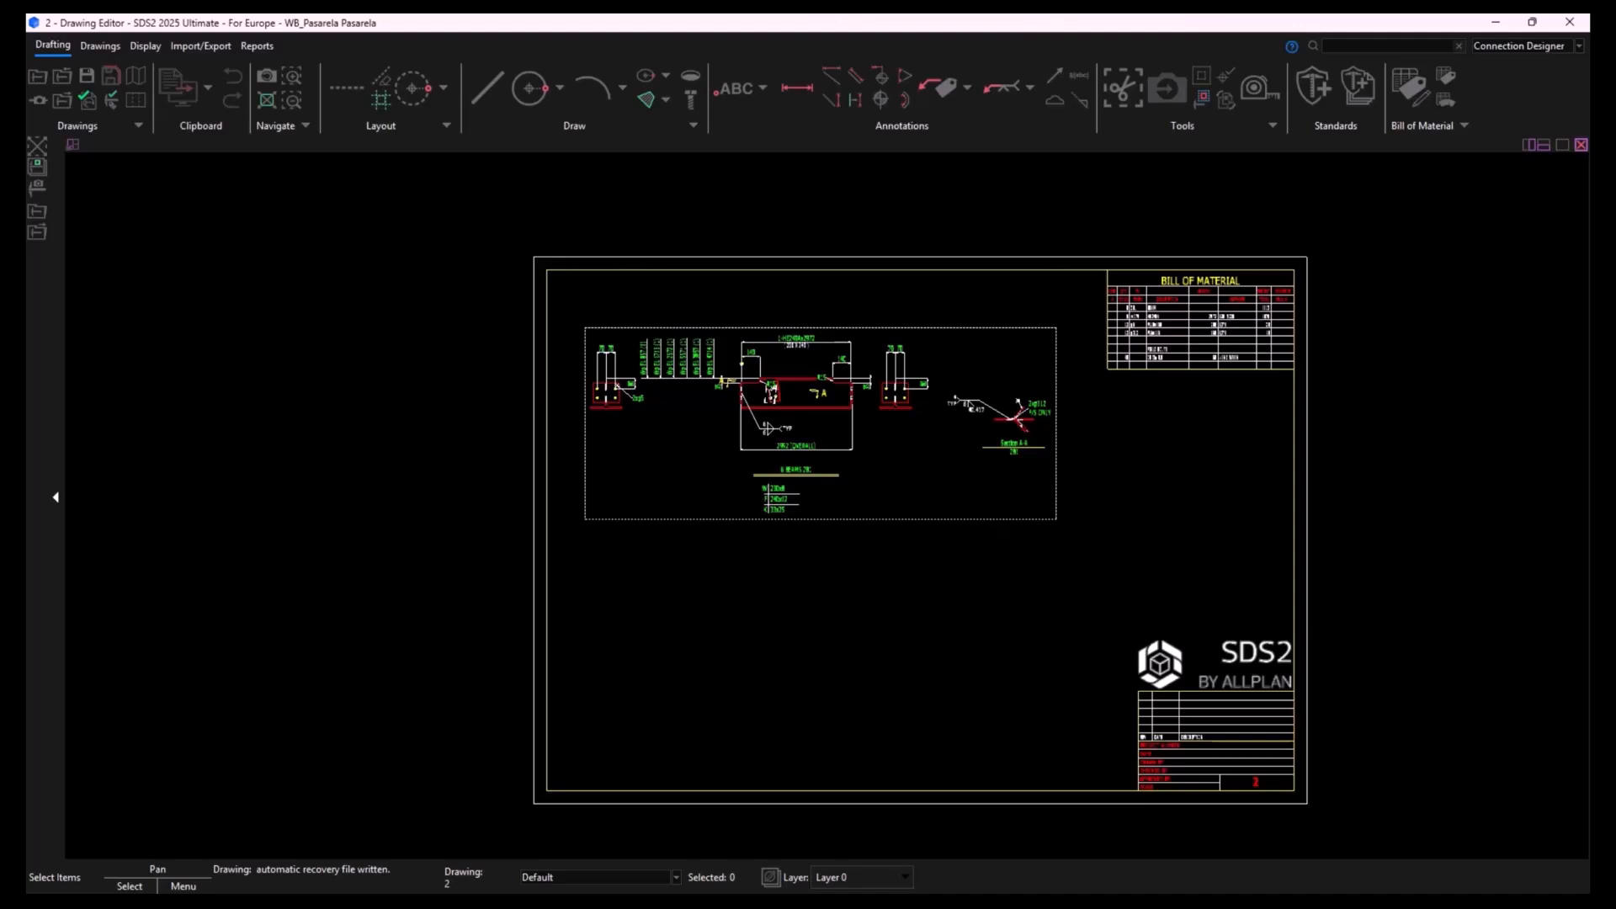
- Close the Drawing Editor and show the project's export options
{"action": "left_click", "coordinate": [1569, 22]}
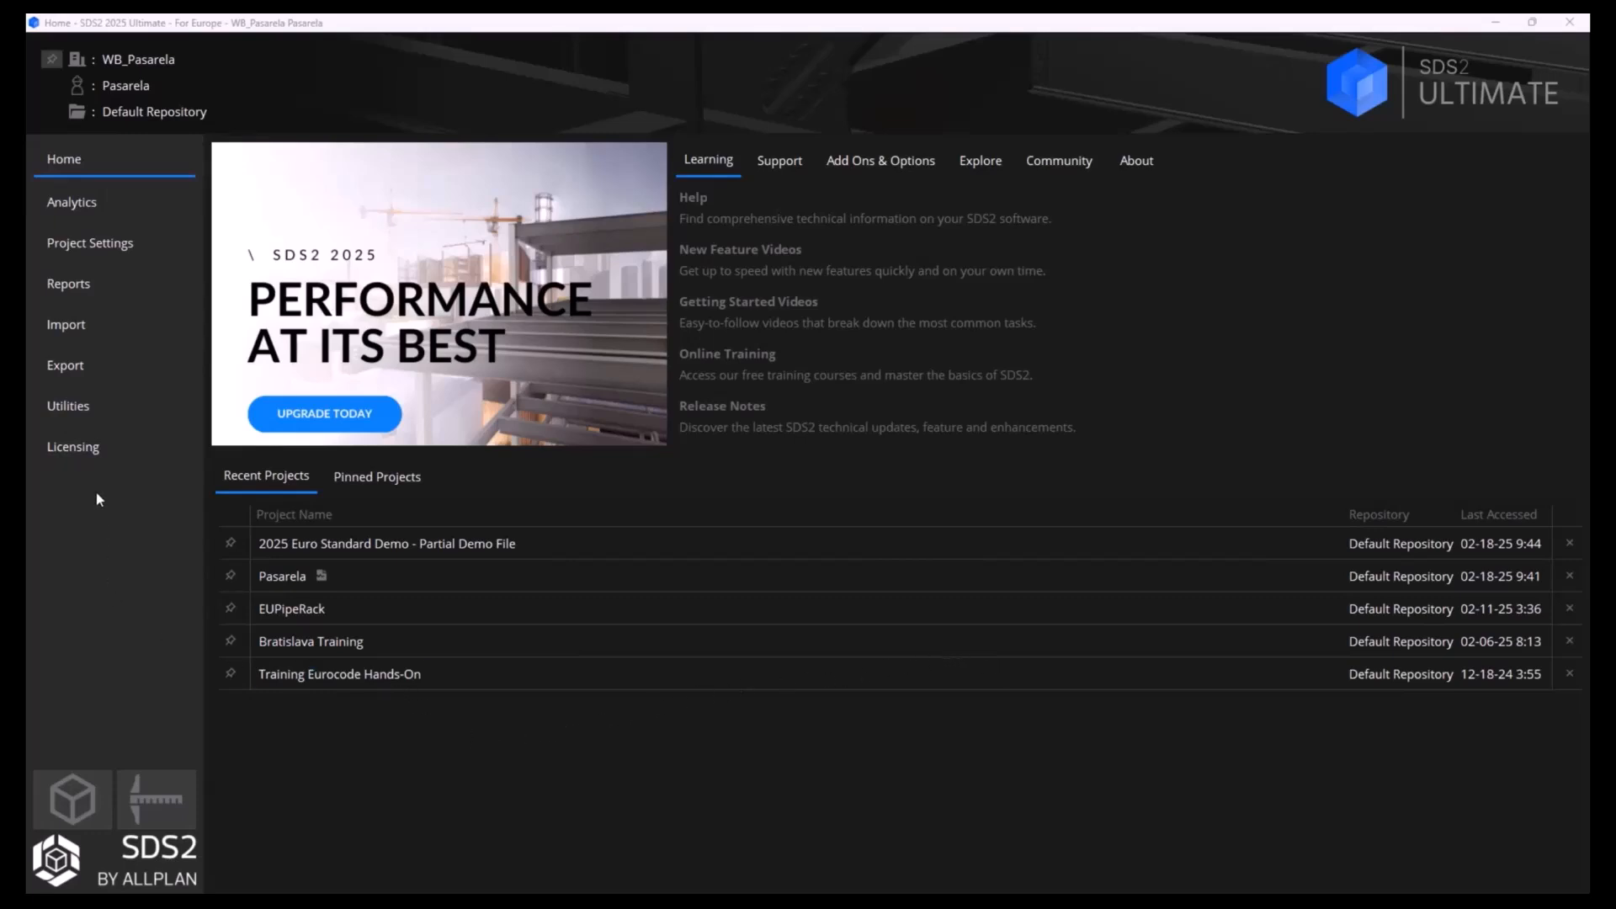
{"action": "left_click", "coordinate": [109, 370]}
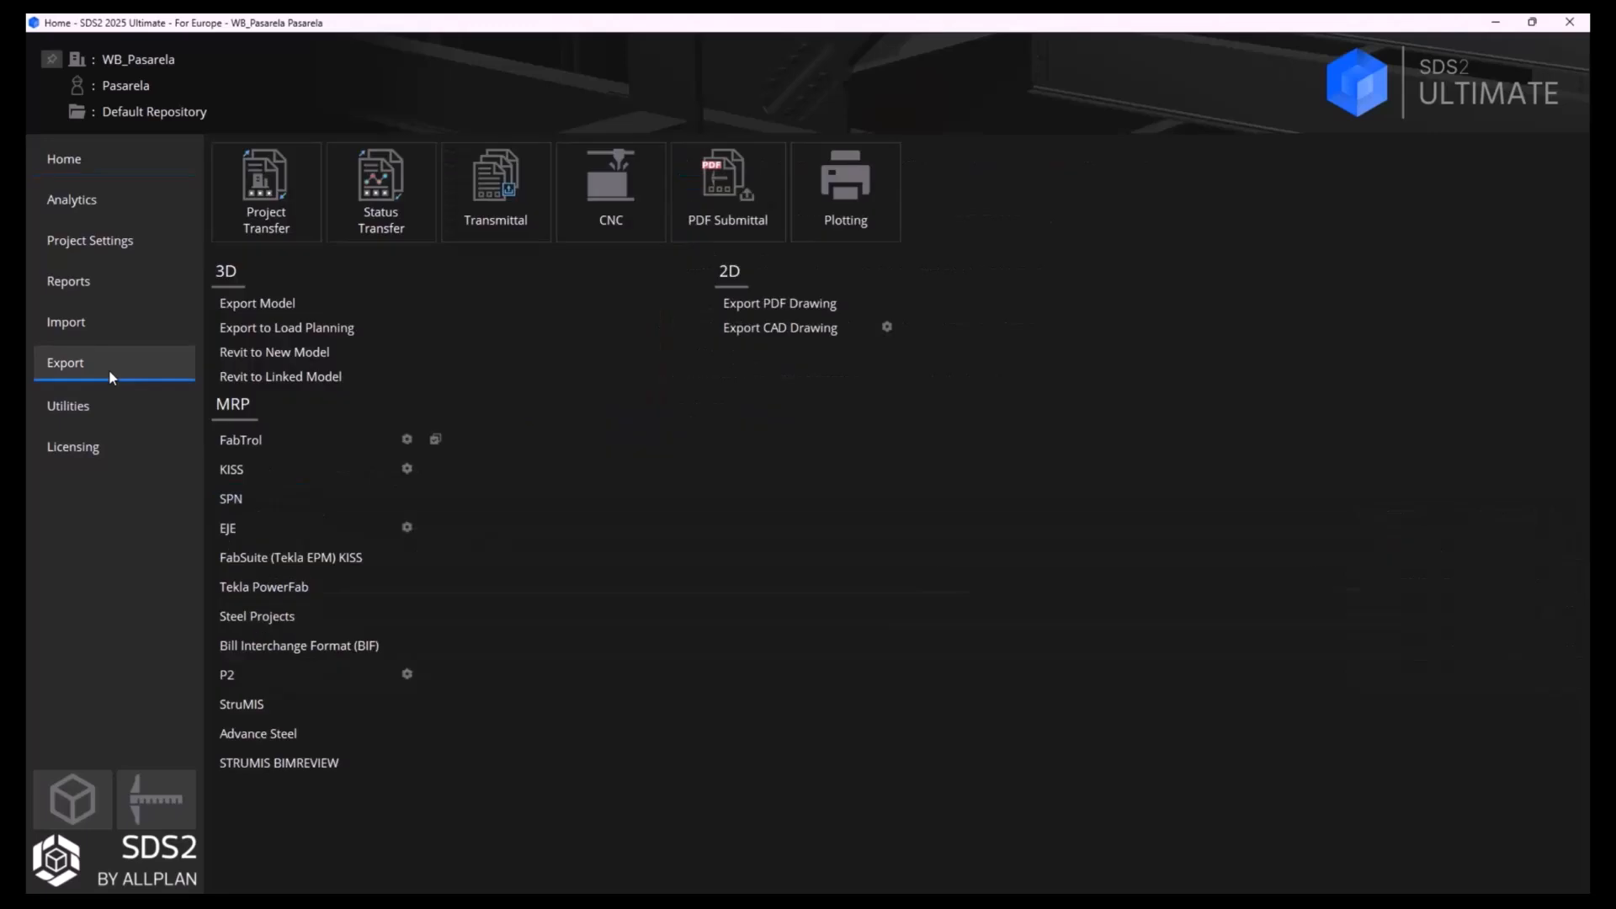
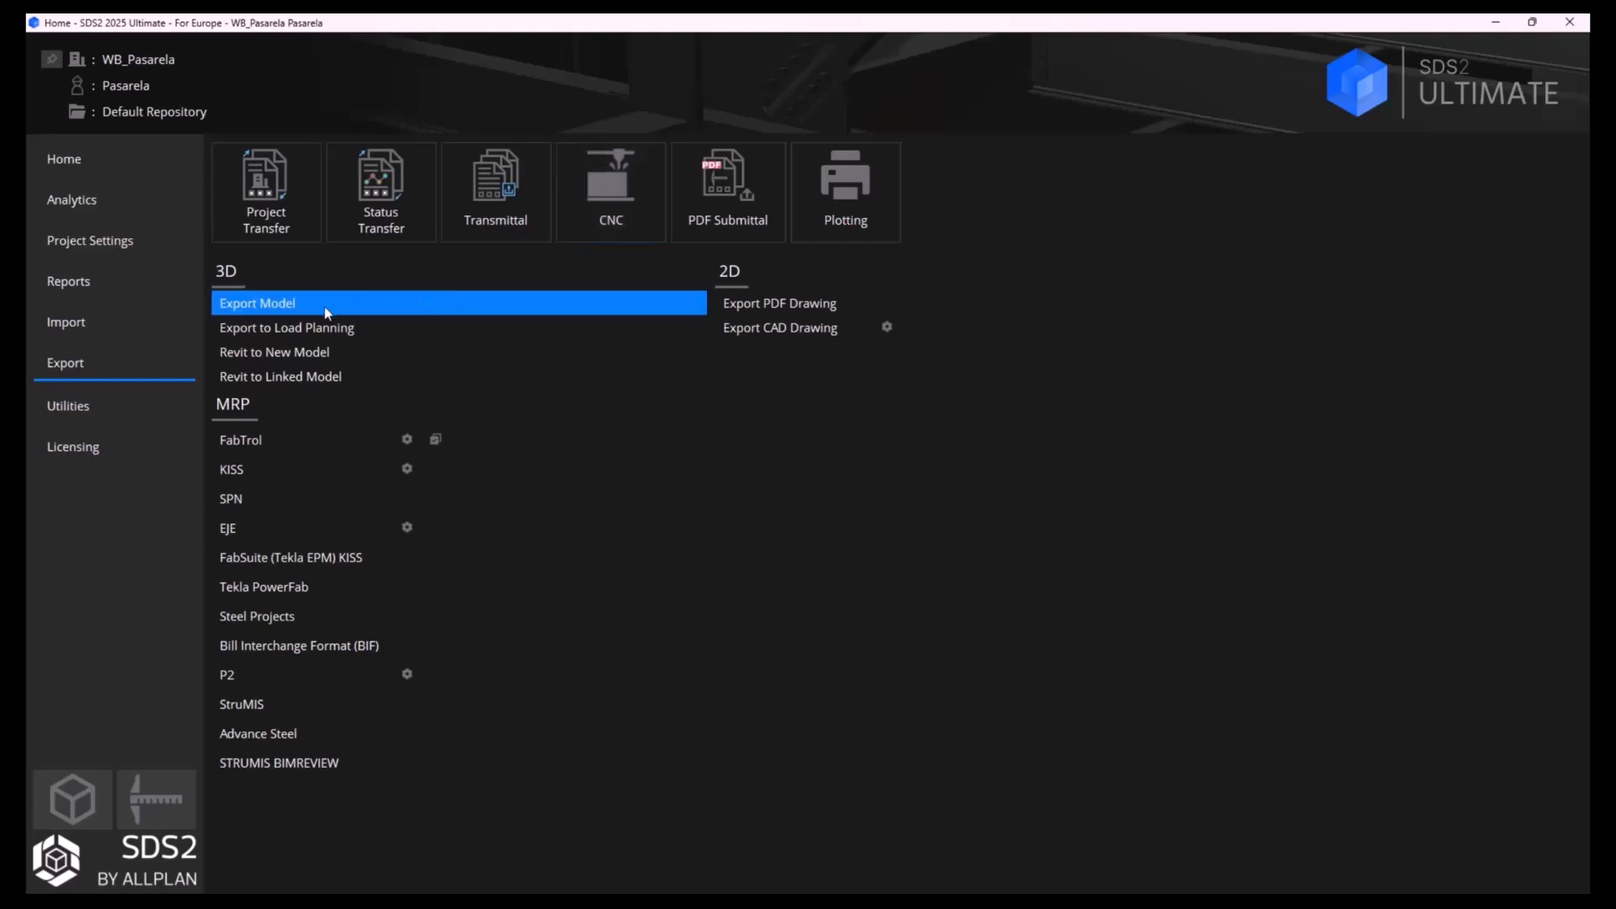
{"action": "left_click", "coordinate": [251, 304]}
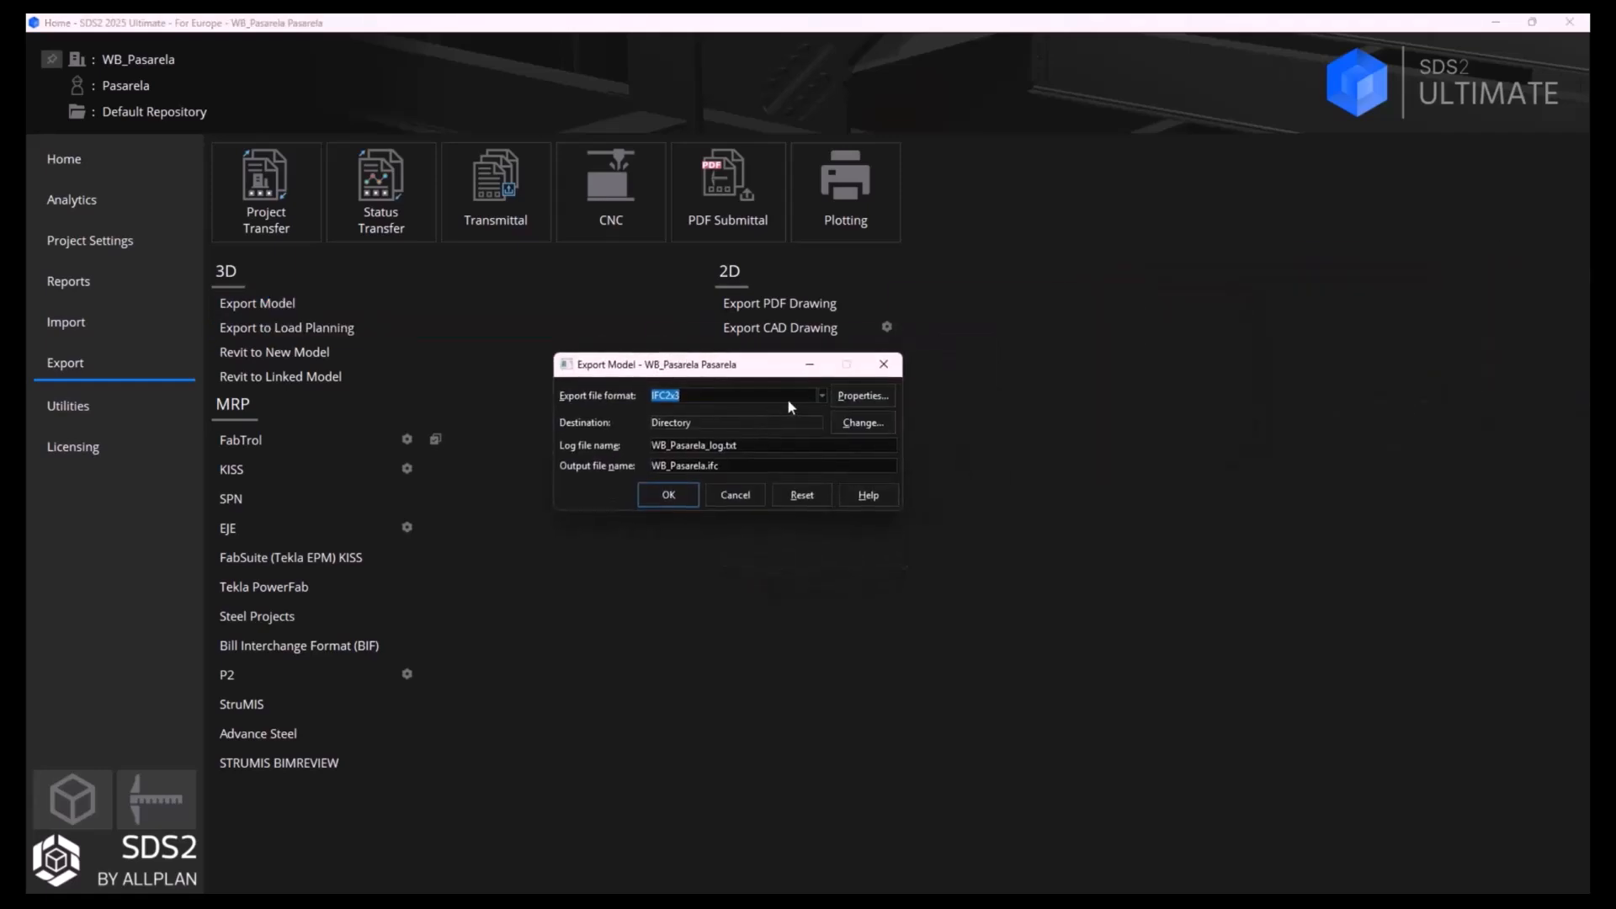
{"action": "left_click", "coordinate": [820, 396]}
{"action": "left_click", "coordinate": [715, 433]}
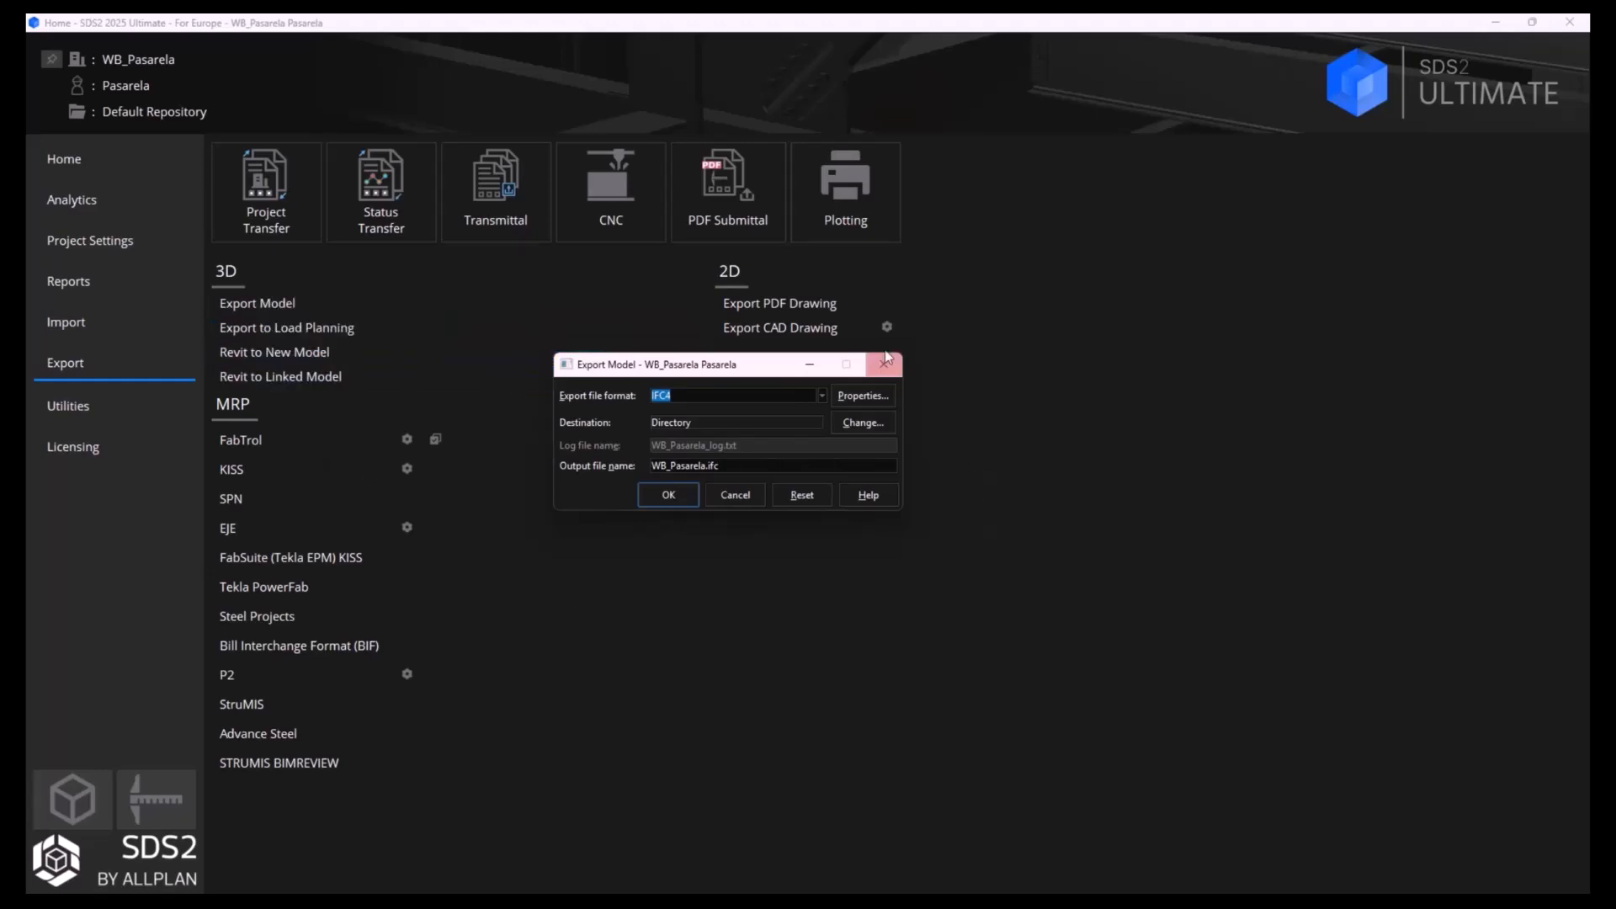
{"action": "left_click", "coordinate": [749, 498]}
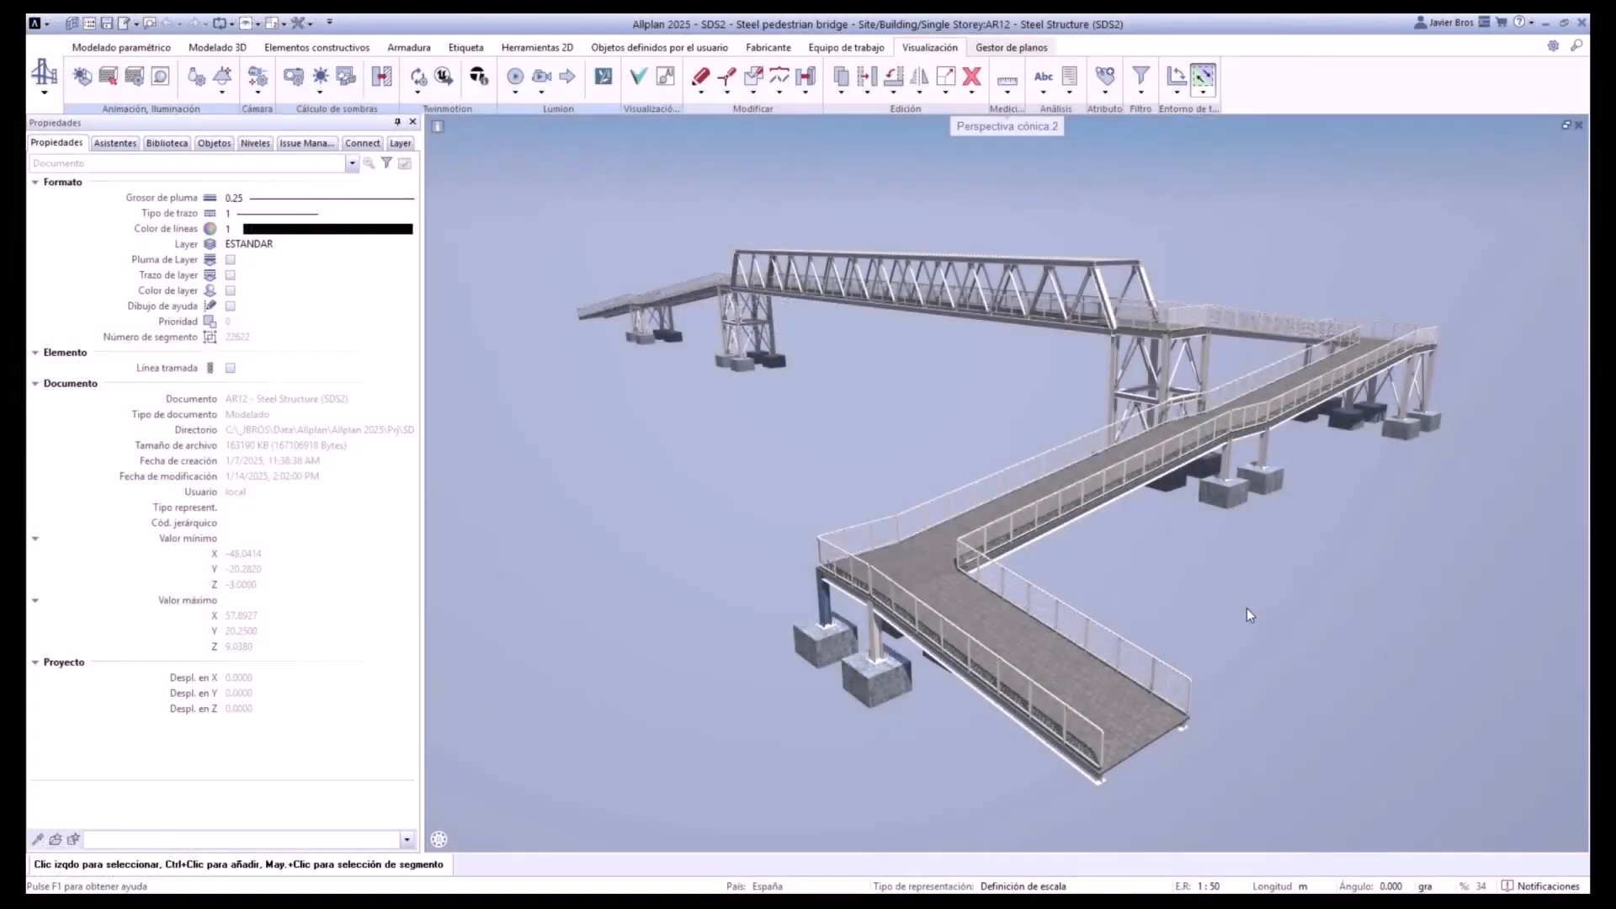
- Examine the steel pedestrian bridge and its concrete footings in the Allplan perspective view
{"action": "middle_click_drag", "start_coordinate": [1245, 608], "coordinate": [1322, 651]}
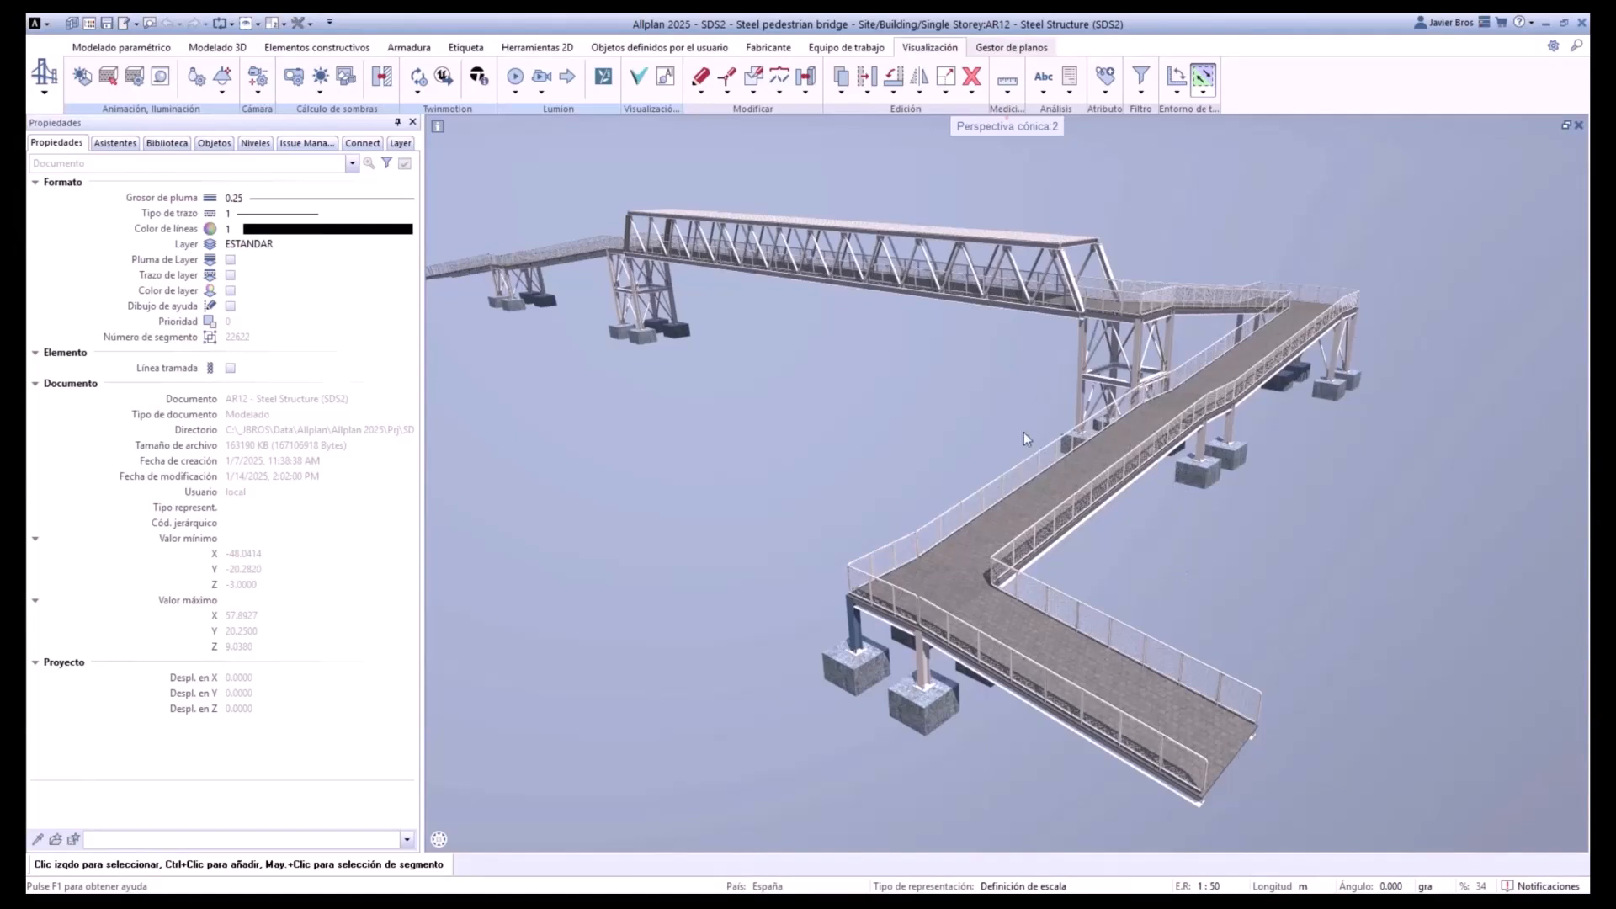
{"action": "scroll", "coordinate": [905, 709], "scroll_direction": "up", "scroll_amount": 3}
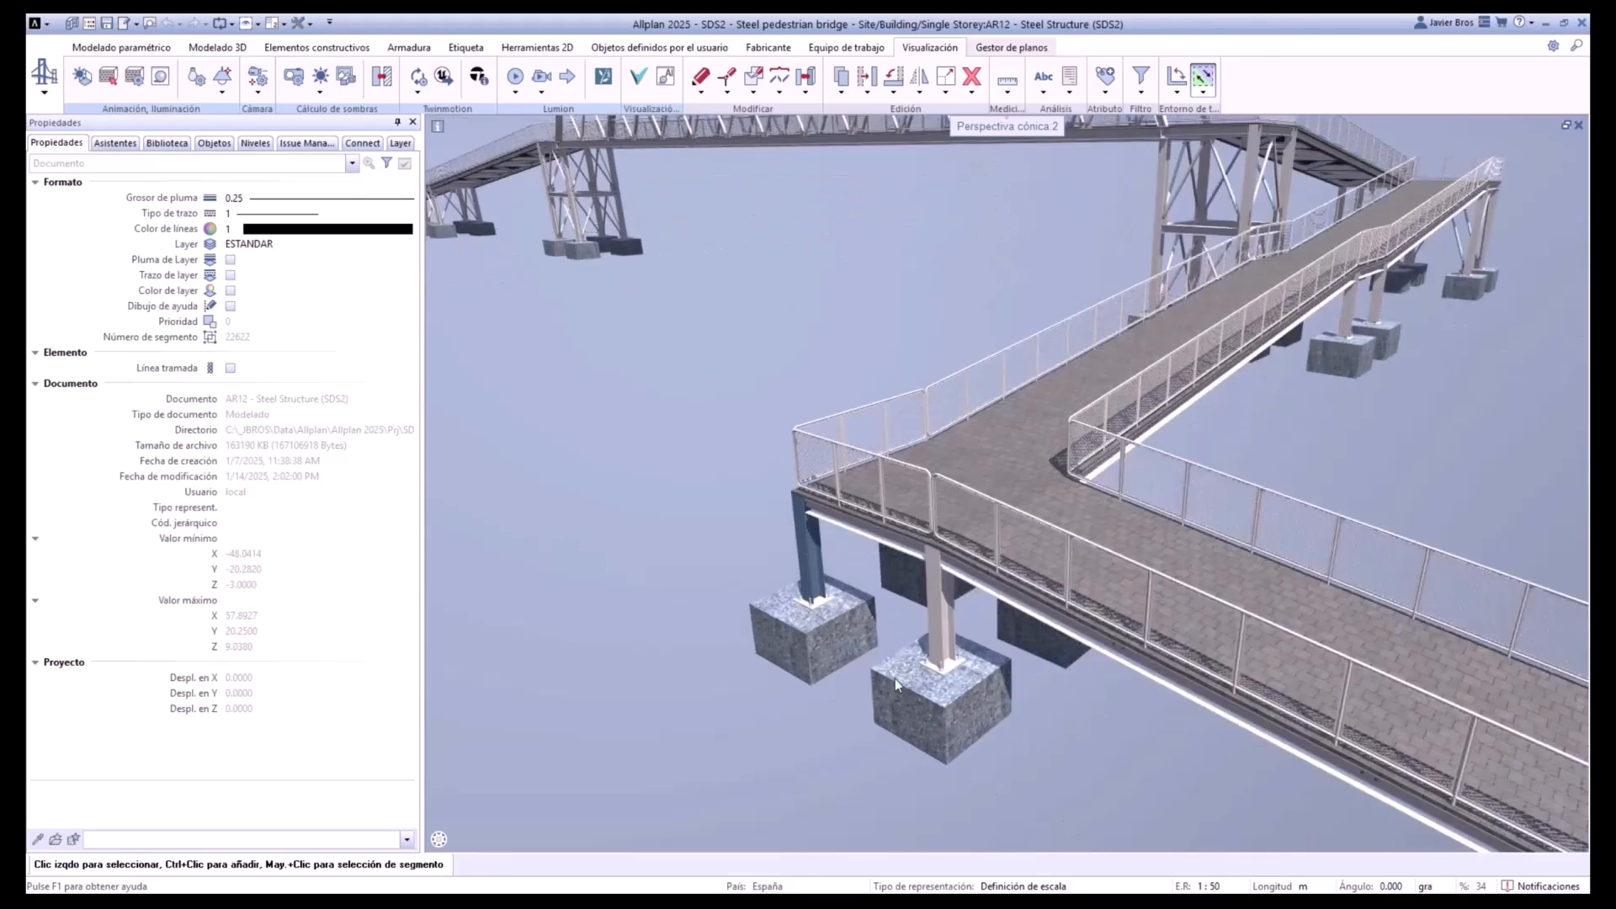
{"action": "scroll", "coordinate": [976, 677], "scroll_direction": "down", "scroll_amount": 5}
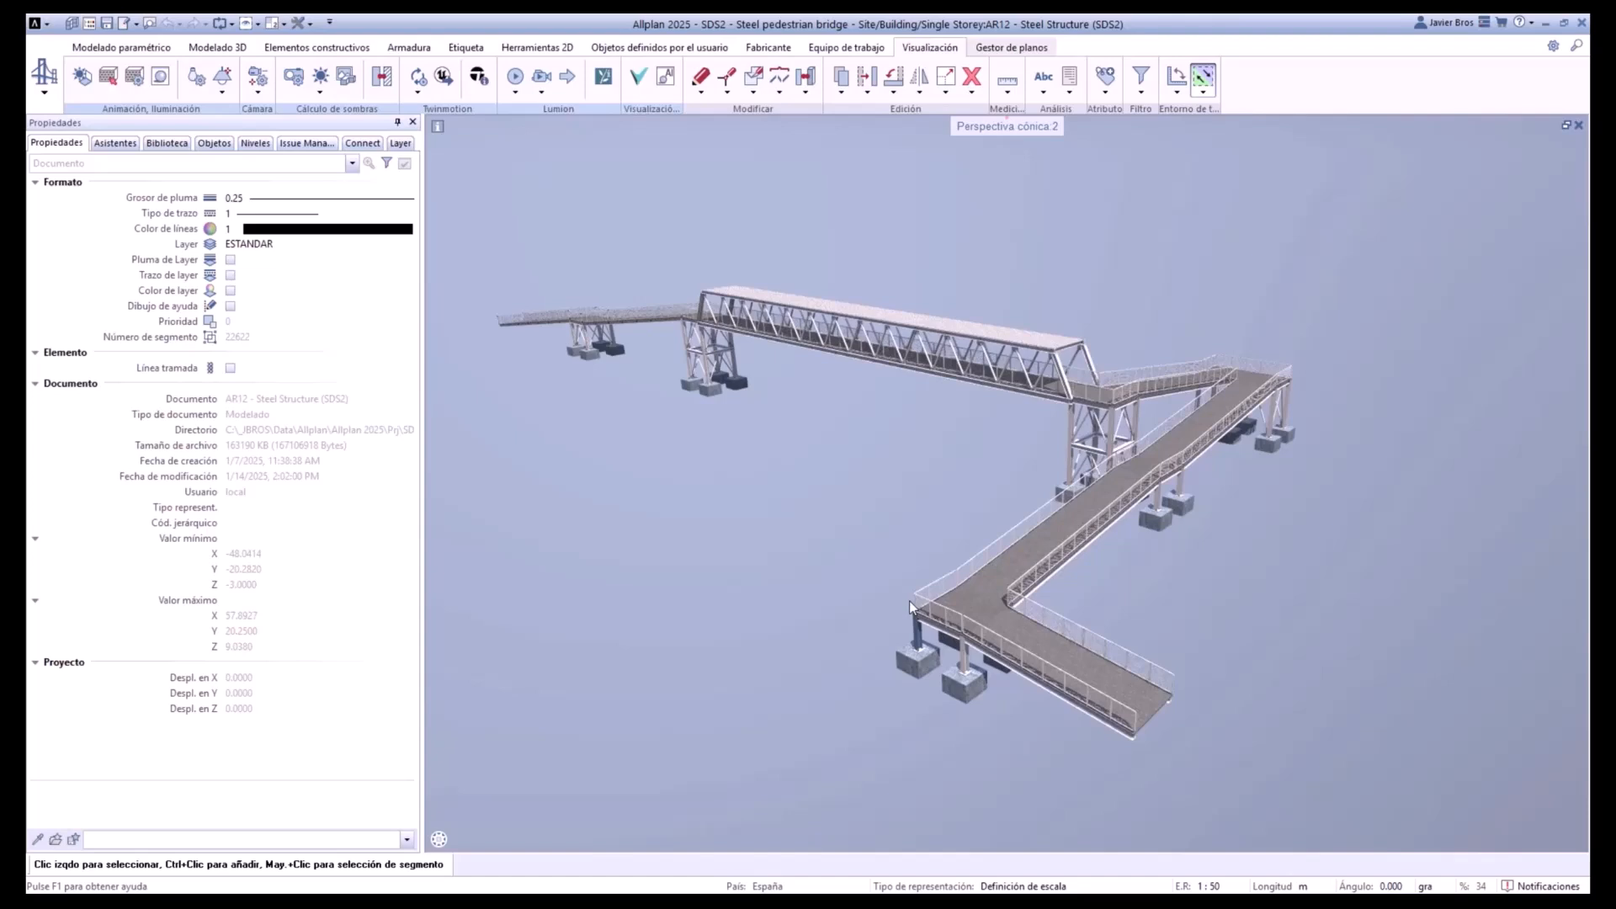
{"action": "middle_click_drag", "start_coordinate": [921, 560], "coordinate": [1011, 545]}
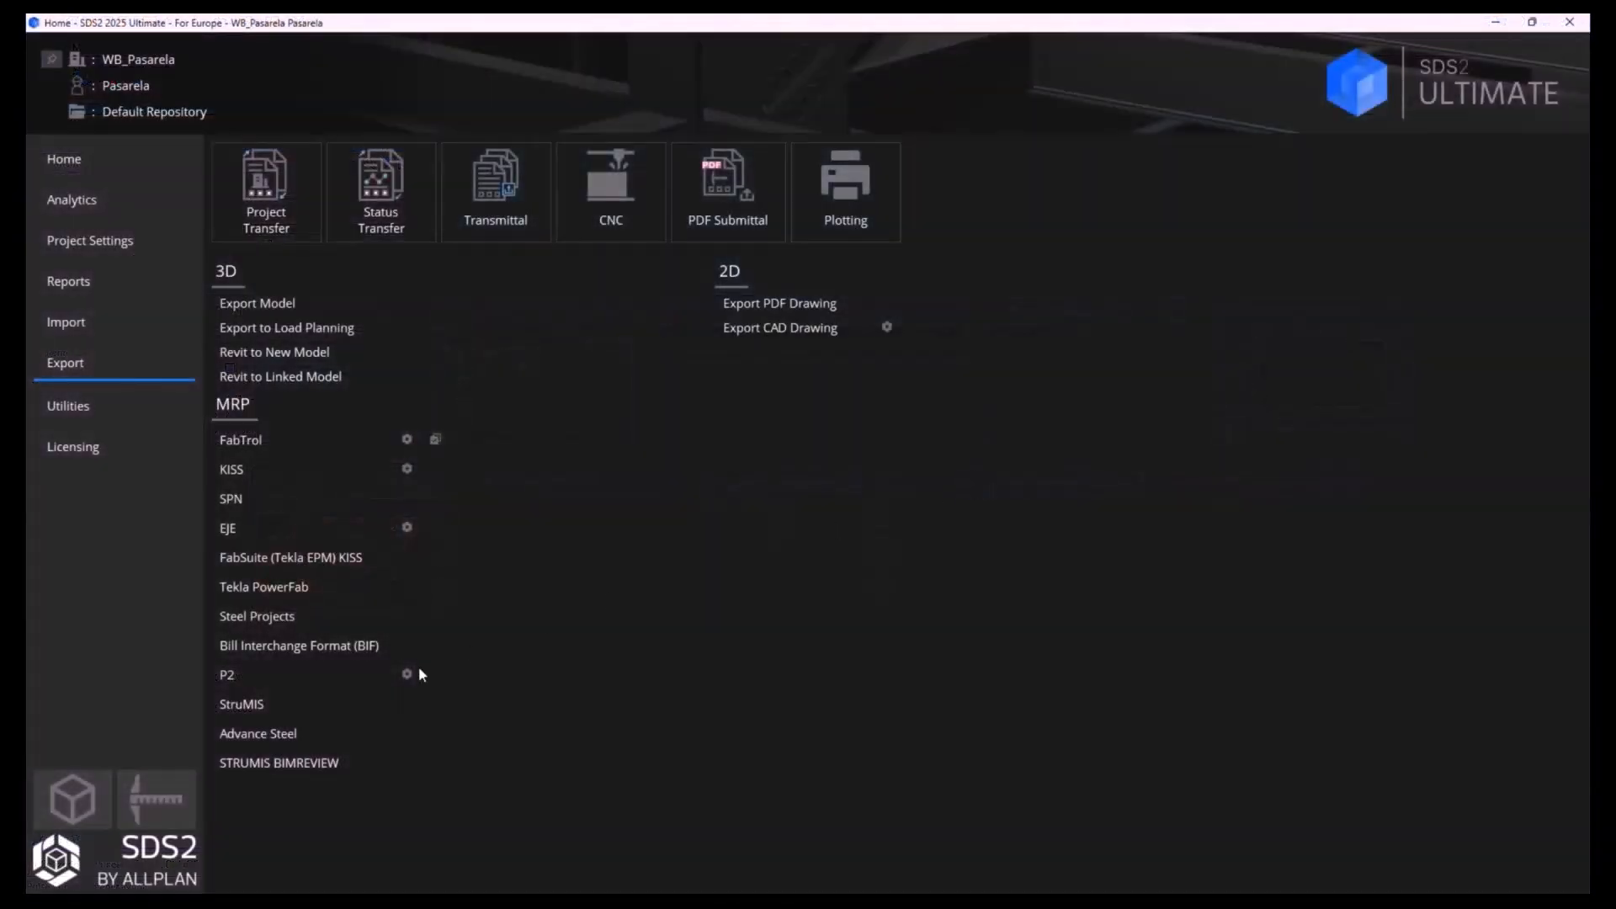
- Open the SDS2 model in the Tablero erection view and turn off the In/Out depth limits to show the whole walkway
{"action": "left_click", "coordinate": [94, 798]}
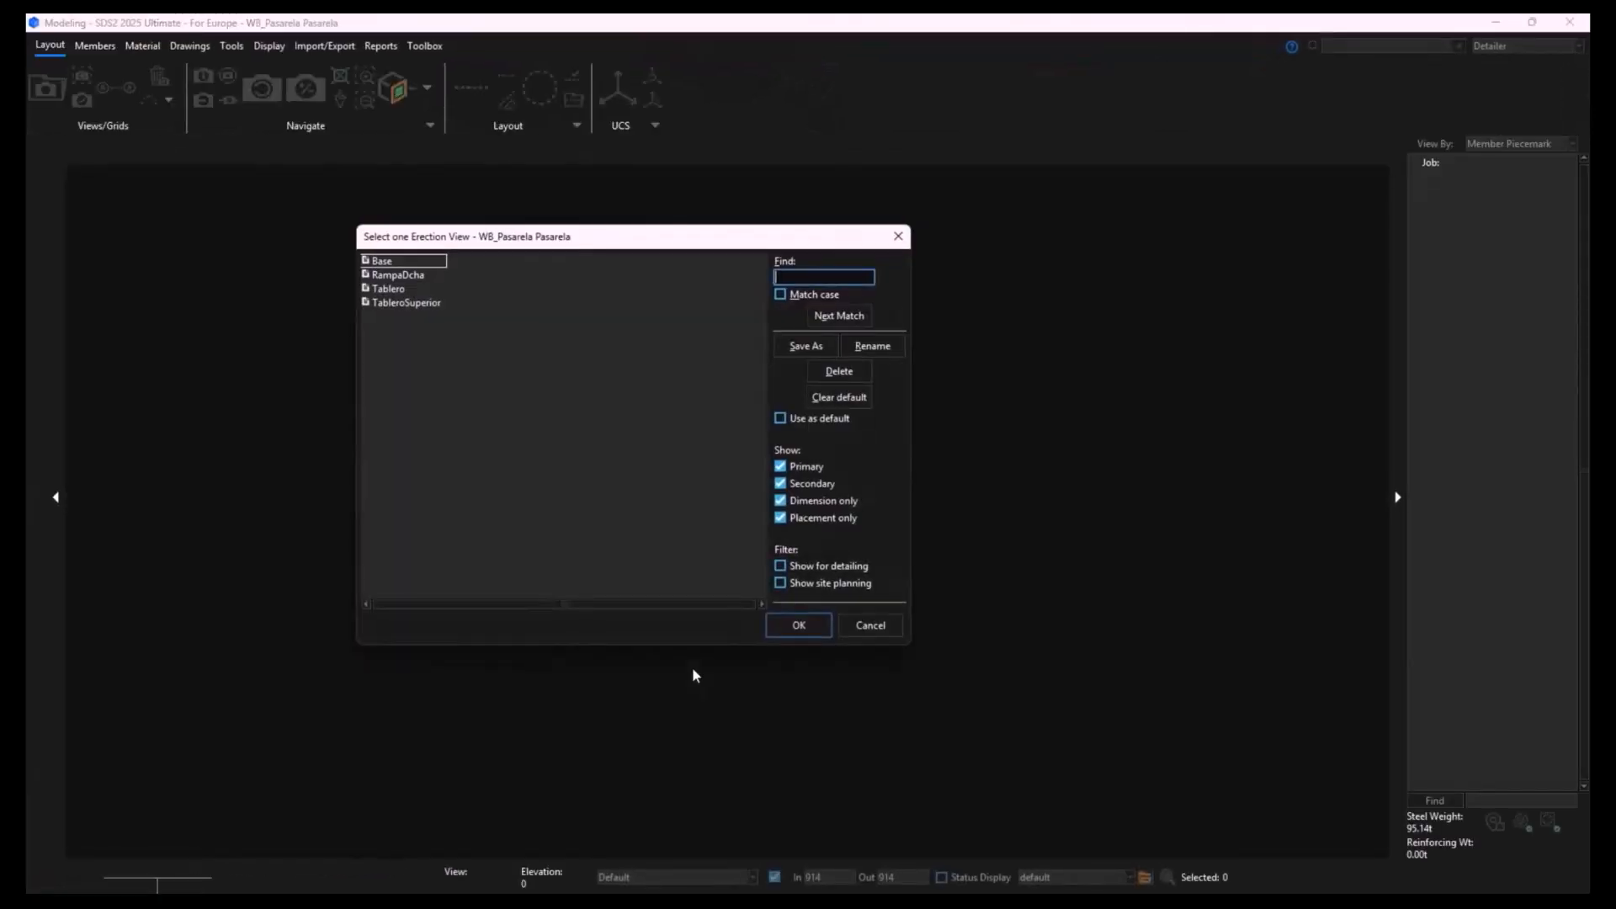
{"action": "double_click", "coordinate": [389, 291]}
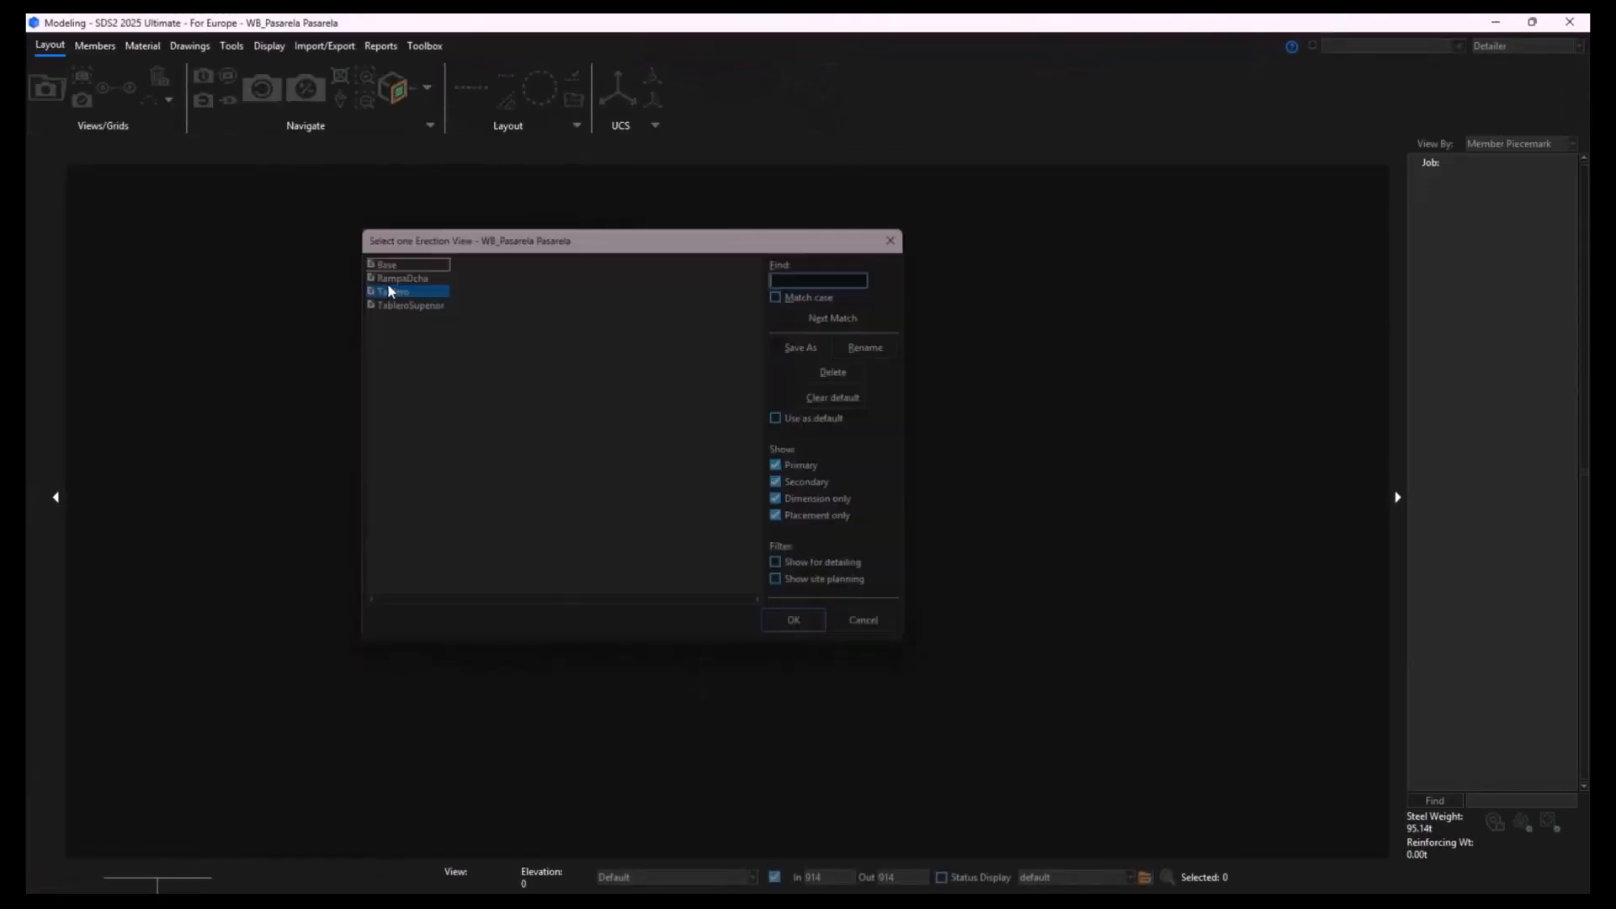
{"action": "middle_click_drag", "start_coordinate": [707, 539], "coordinate": [899, 416]}
{"action": "left_click", "coordinate": [774, 877]}
{"action": "scroll", "coordinate": [942, 527], "scroll_direction": "down", "scroll_amount": 3}
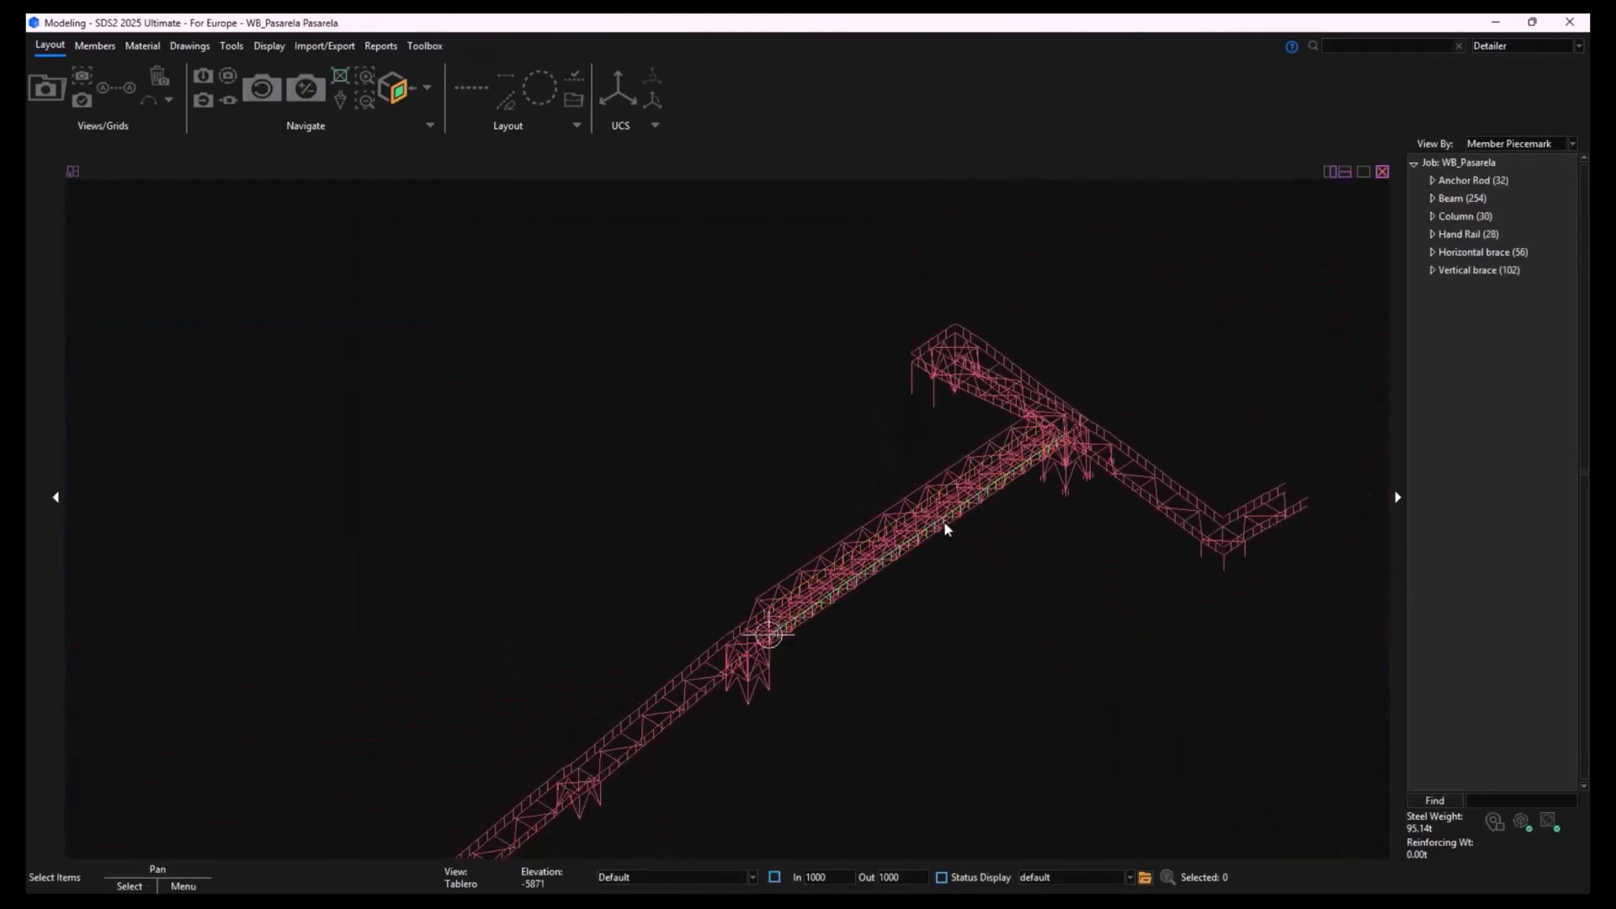
{"action": "middle_click_drag", "start_coordinate": [1014, 548], "coordinate": [895, 458]}
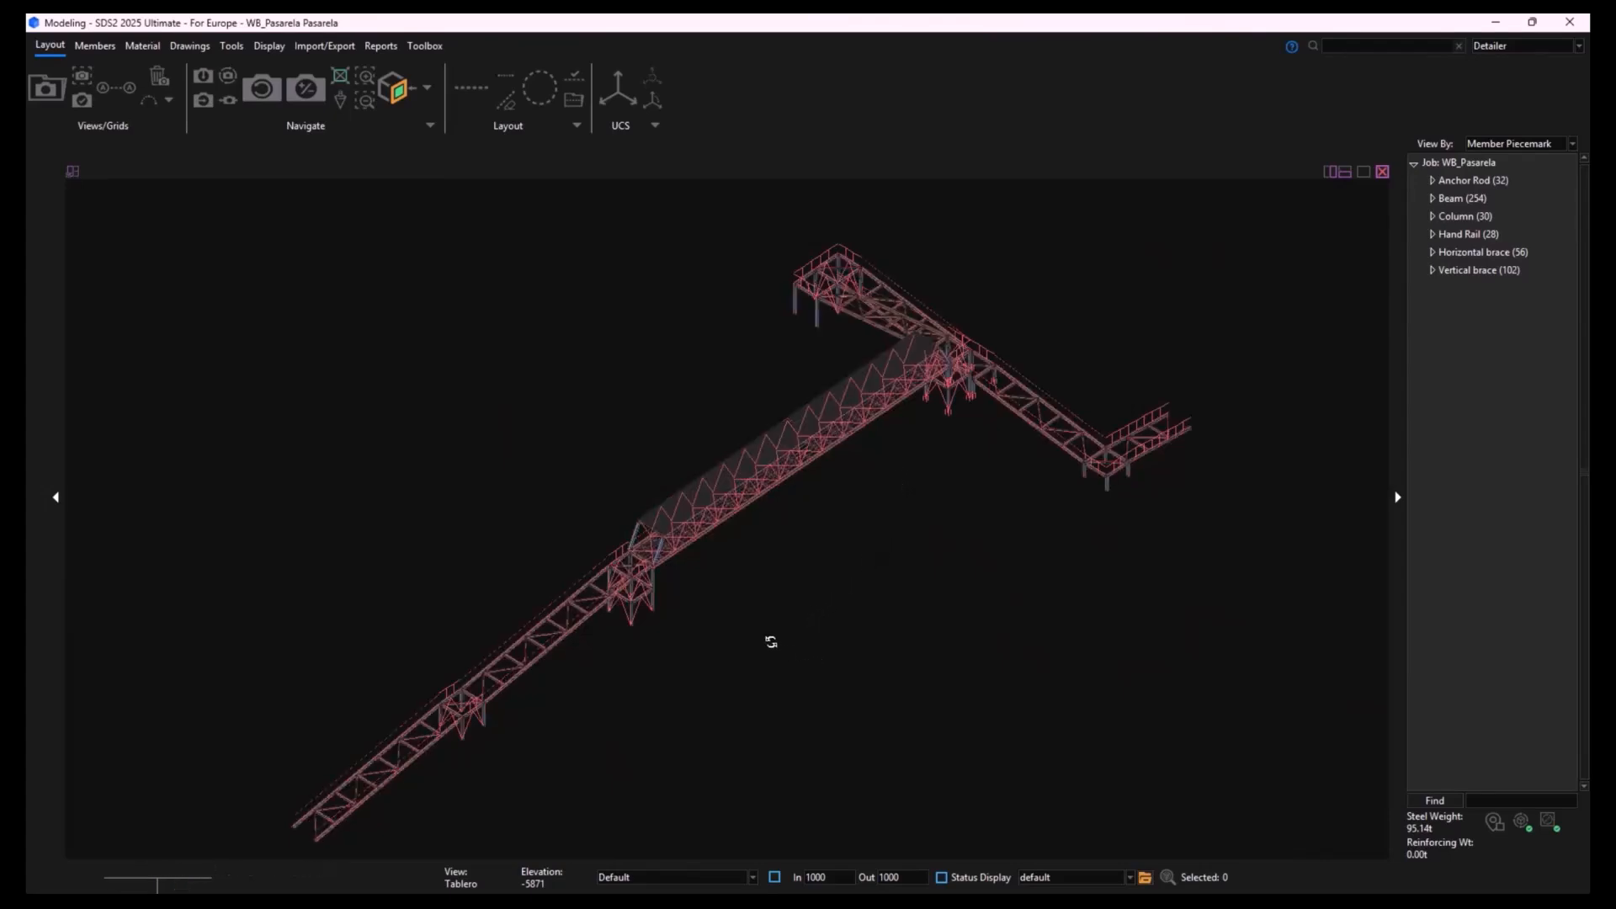
{"action": "middle_click_drag", "start_coordinate": [771, 642], "coordinate": [765, 639], "text": "shift"}
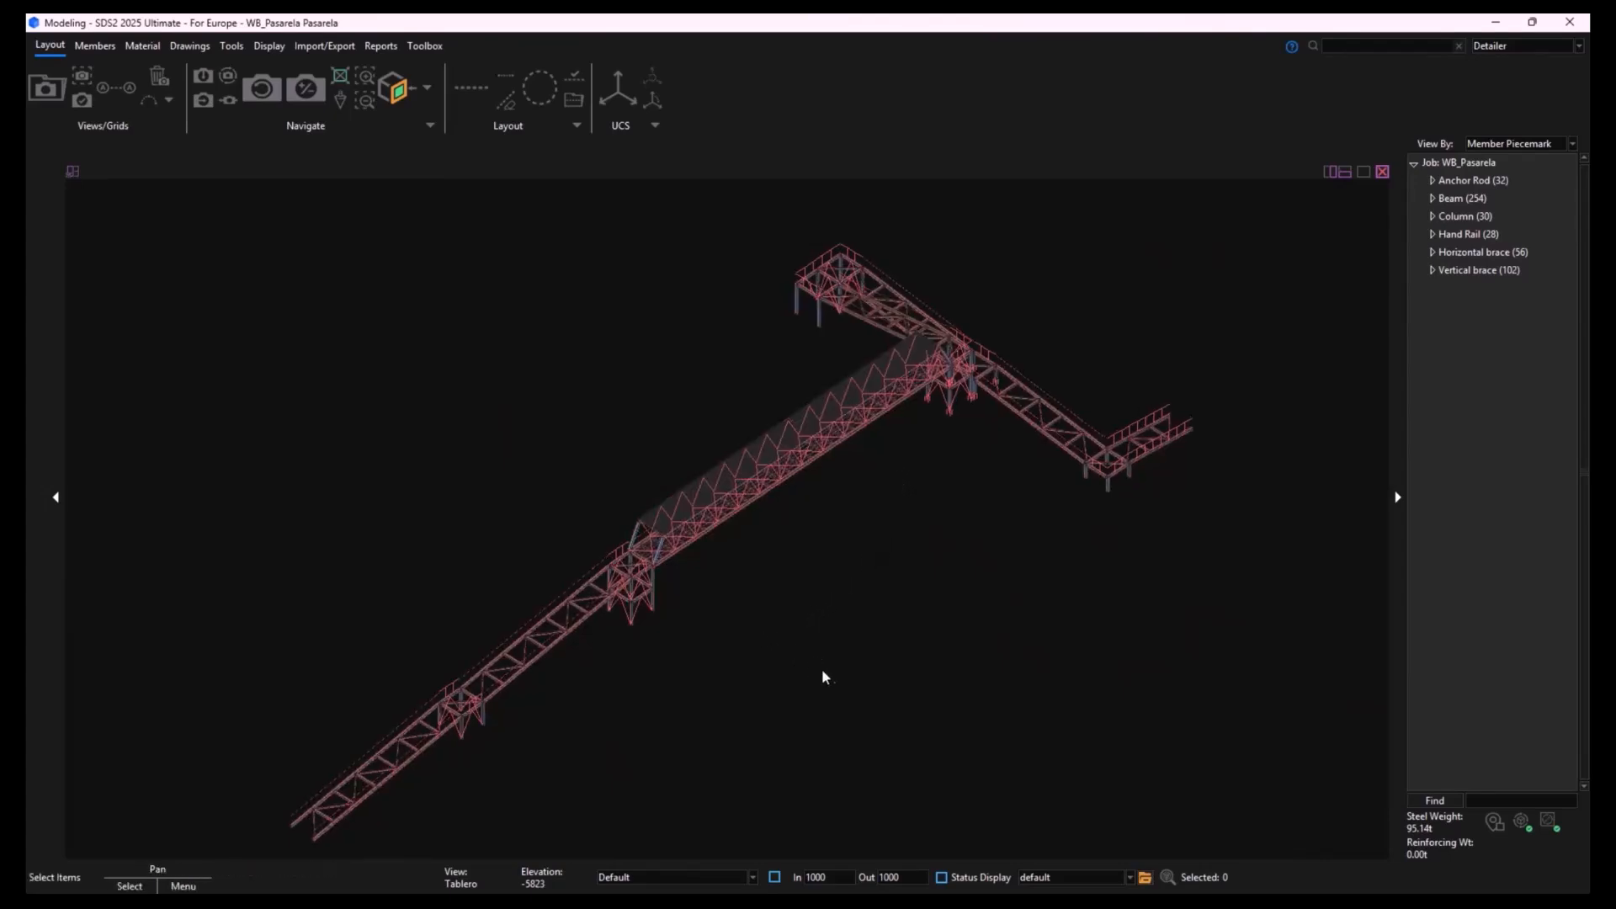
{"action": "middle_click_drag", "start_coordinate": [815, 696], "coordinate": [700, 649], "text": "shift"}
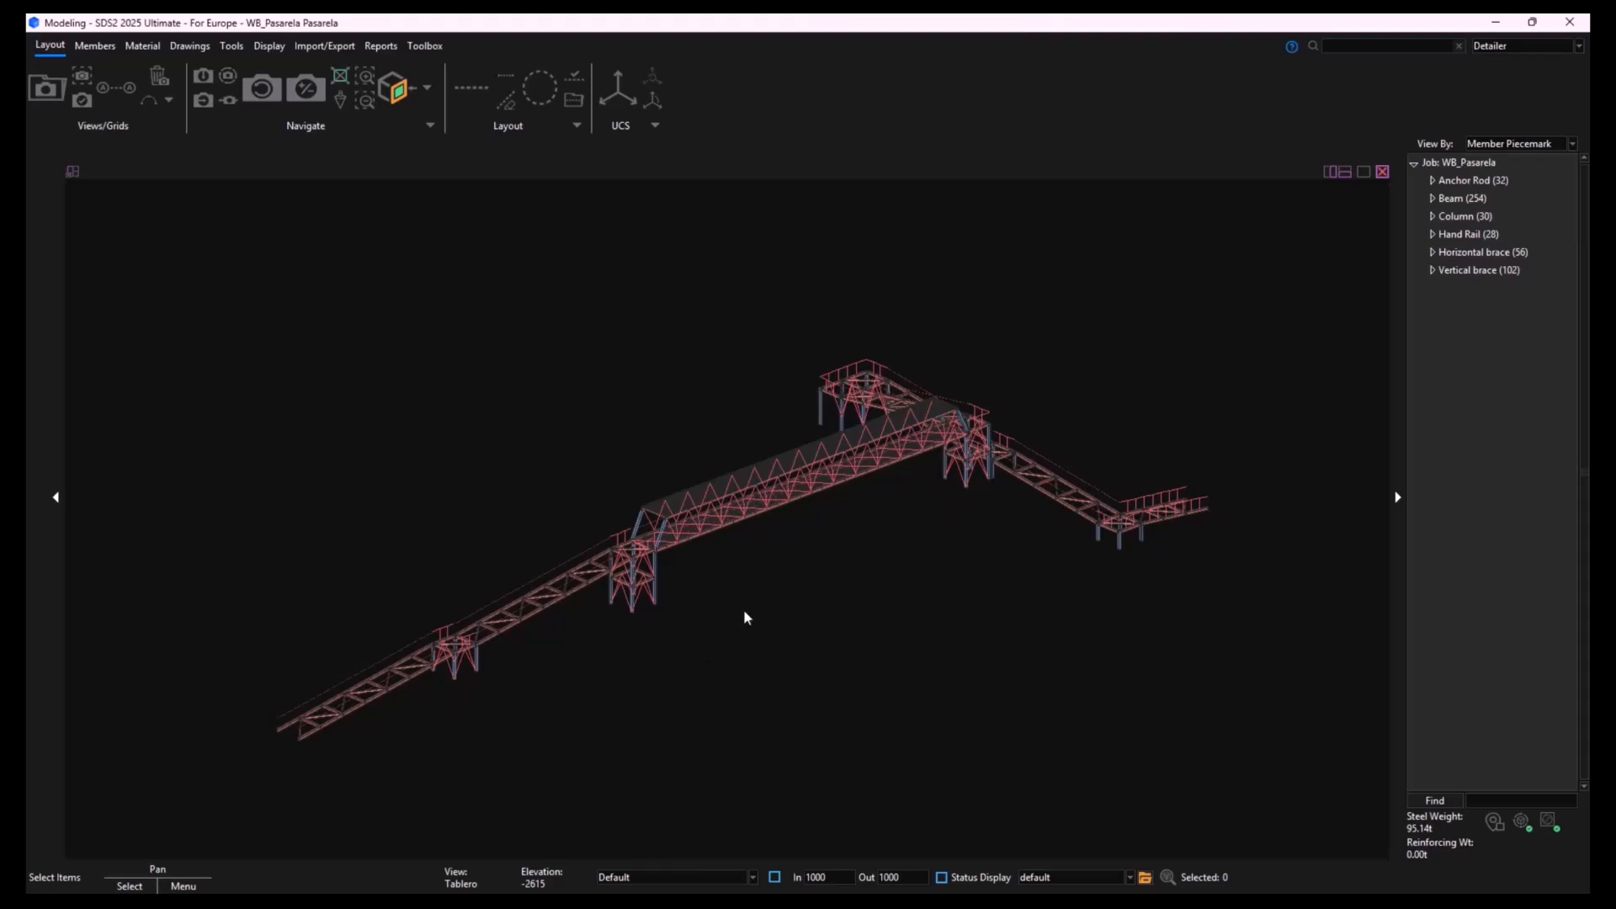
{"action": "scroll", "coordinate": [821, 576], "scroll_direction": "up", "scroll_amount": 1}
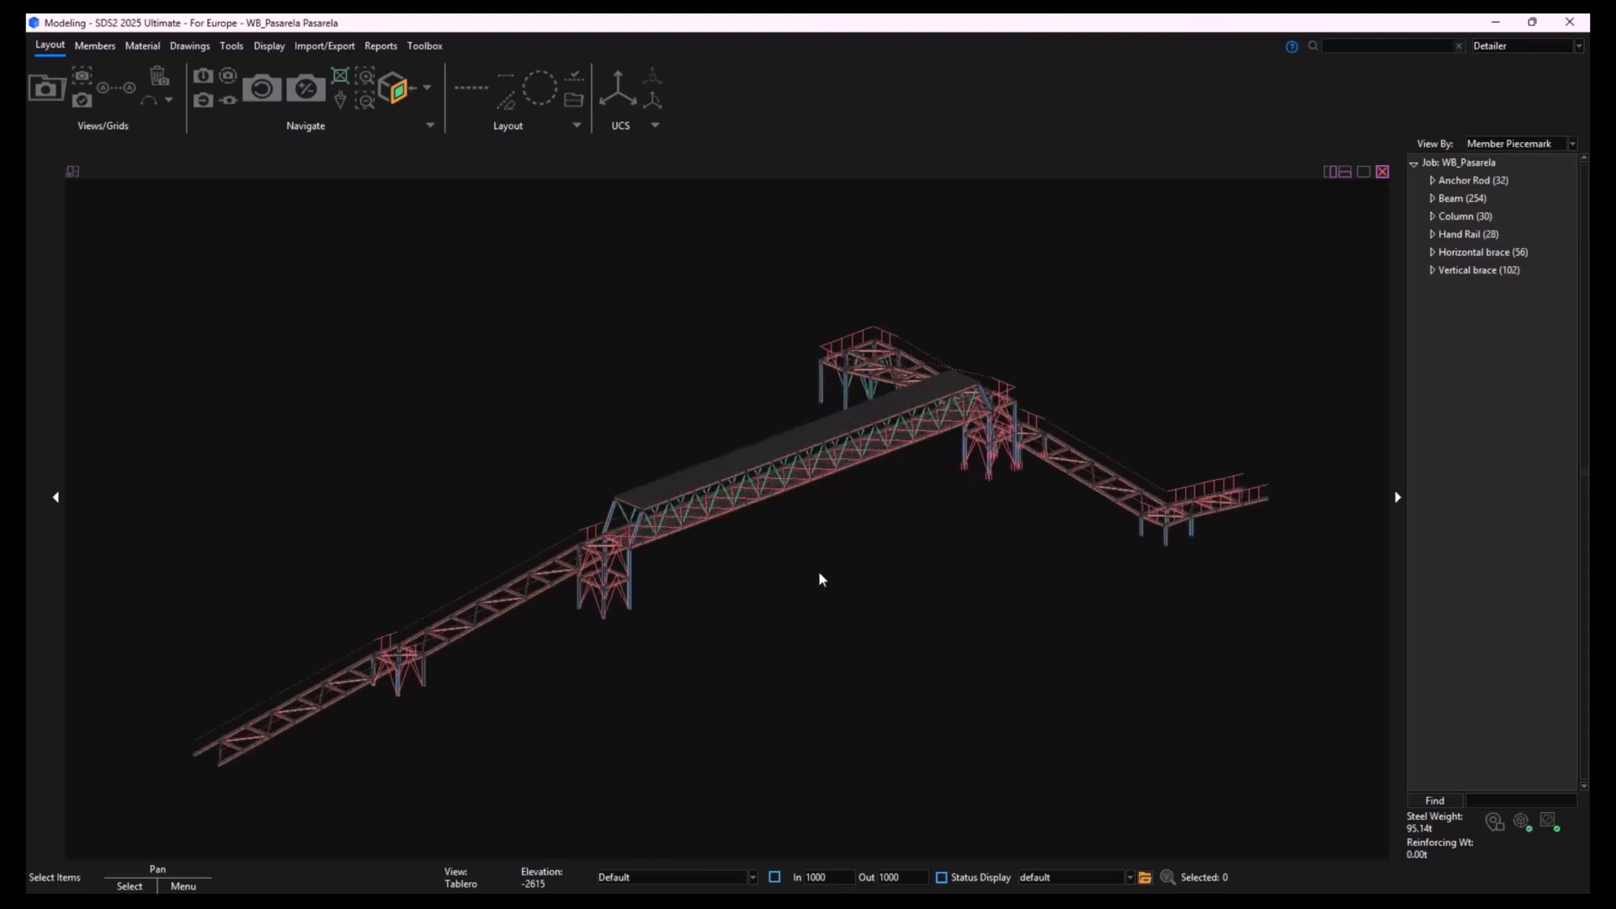
- Start the Bimplus upload for all members of the walkway
{"action": "left_click", "coordinate": [435, 49]}
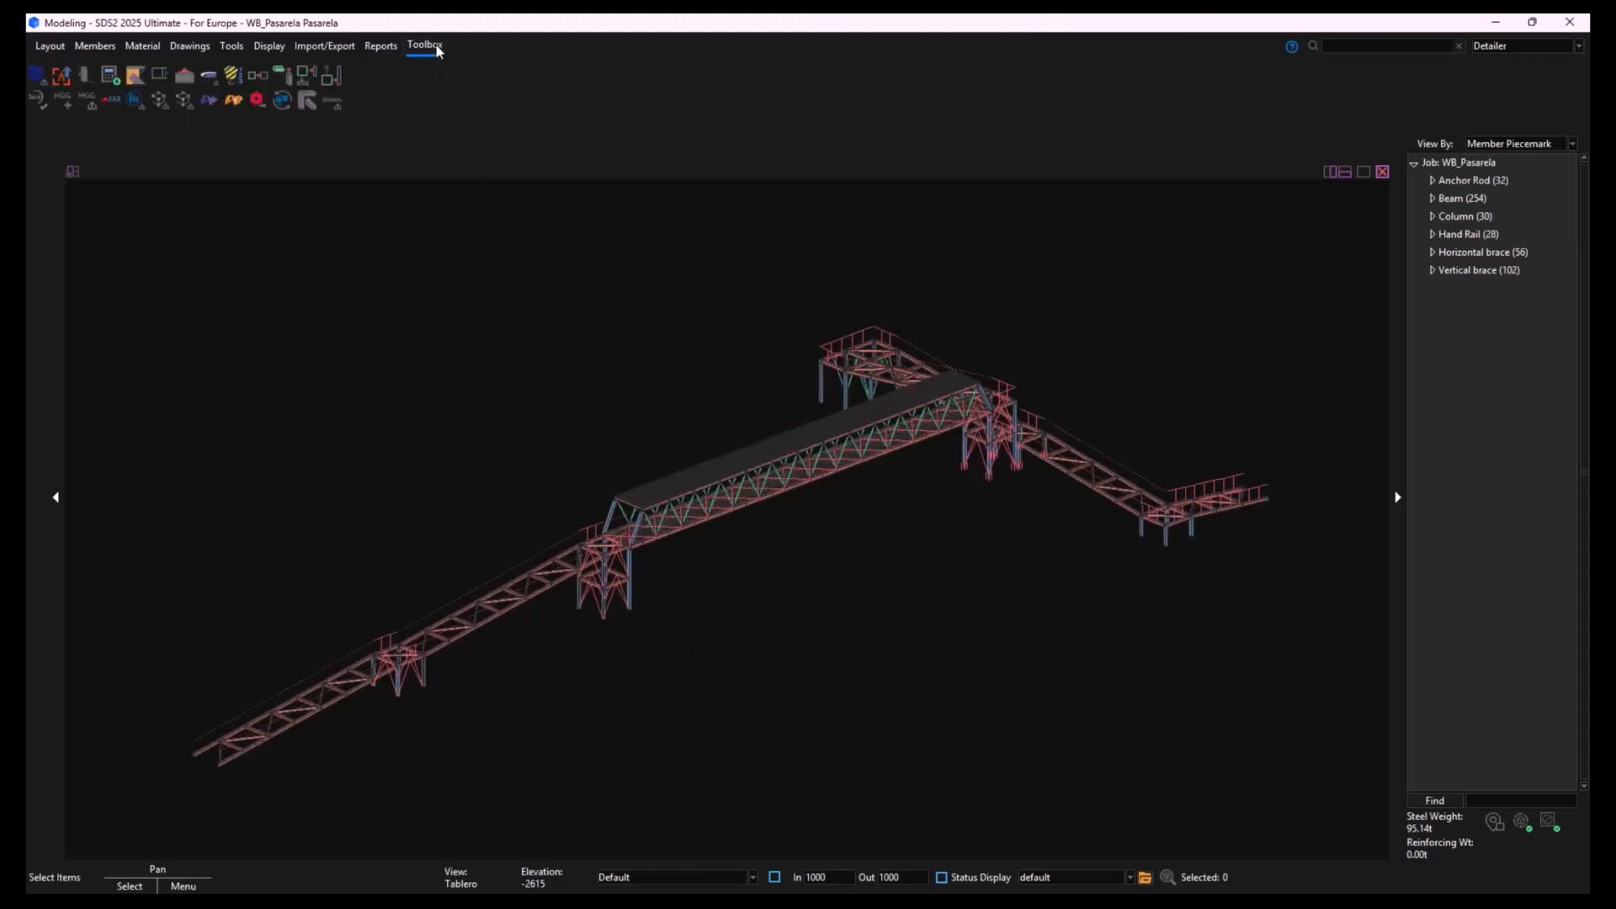
{"action": "left_click", "coordinate": [67, 85]}
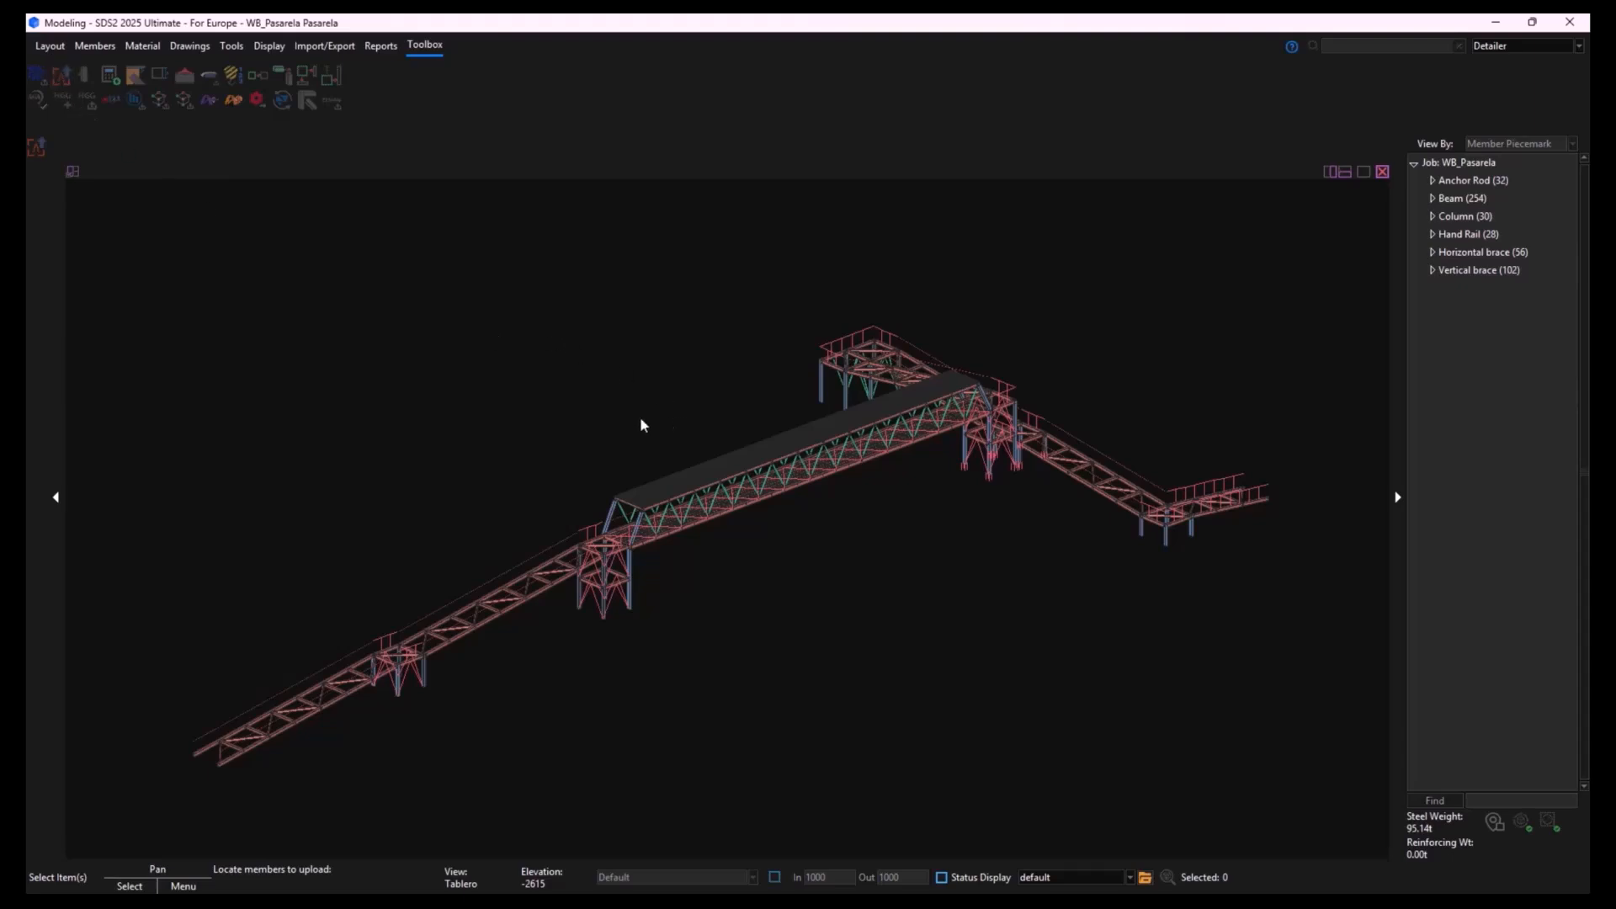
{"action": "left_click_drag", "start_coordinate": [136, 235], "coordinate": [1315, 815]}
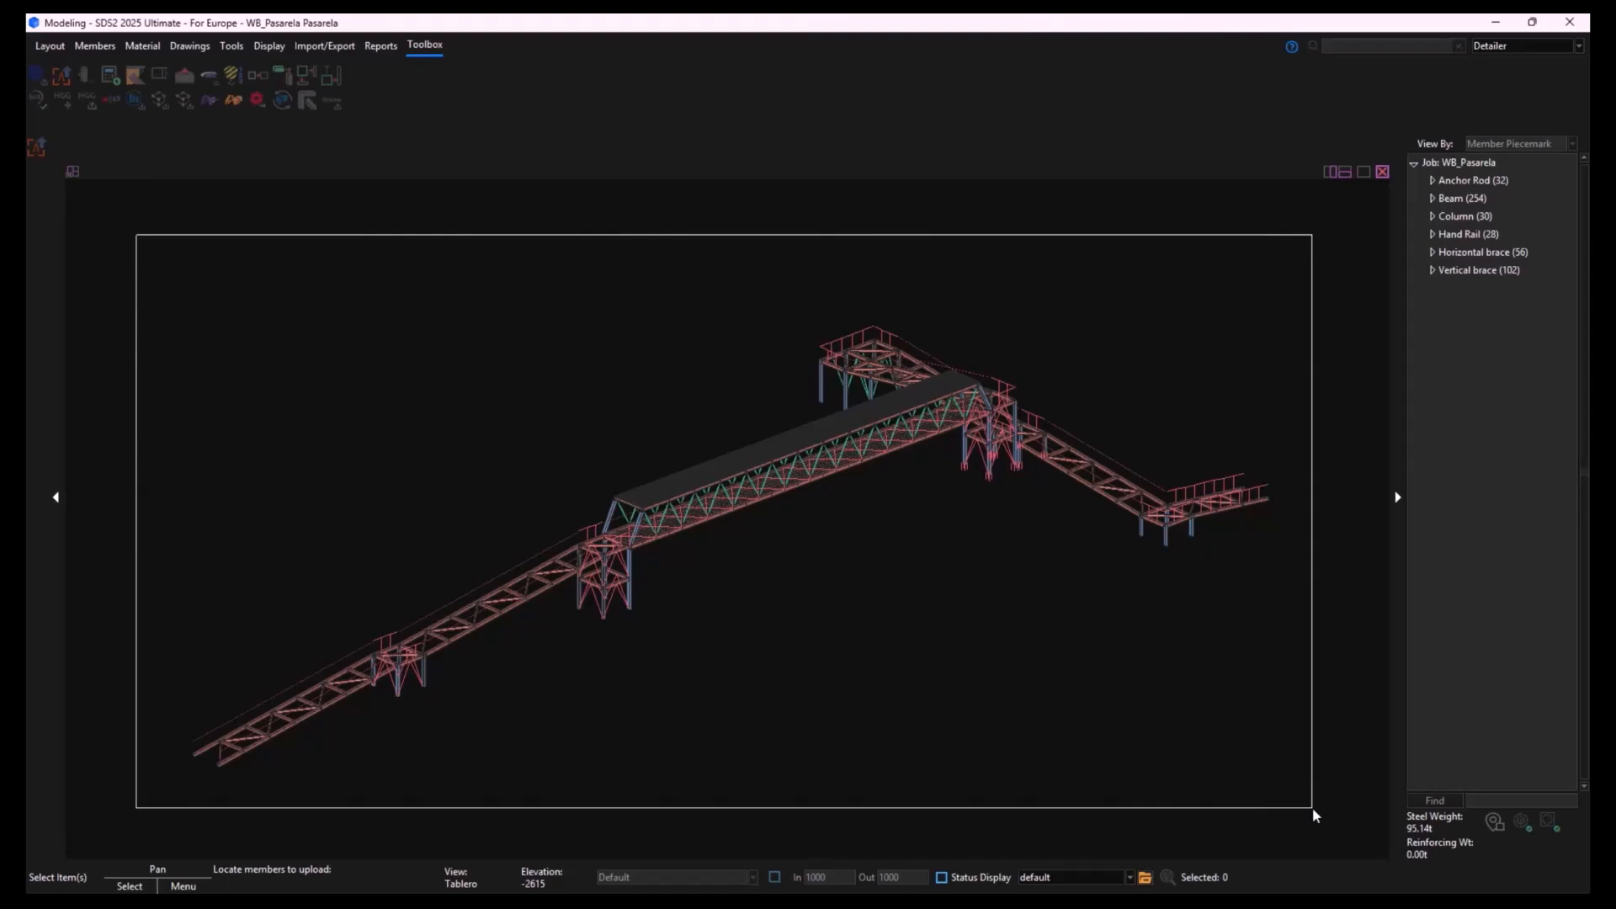
{"action": "left_click_drag", "start_coordinate": [1317, 816], "coordinate": [1313, 815]}
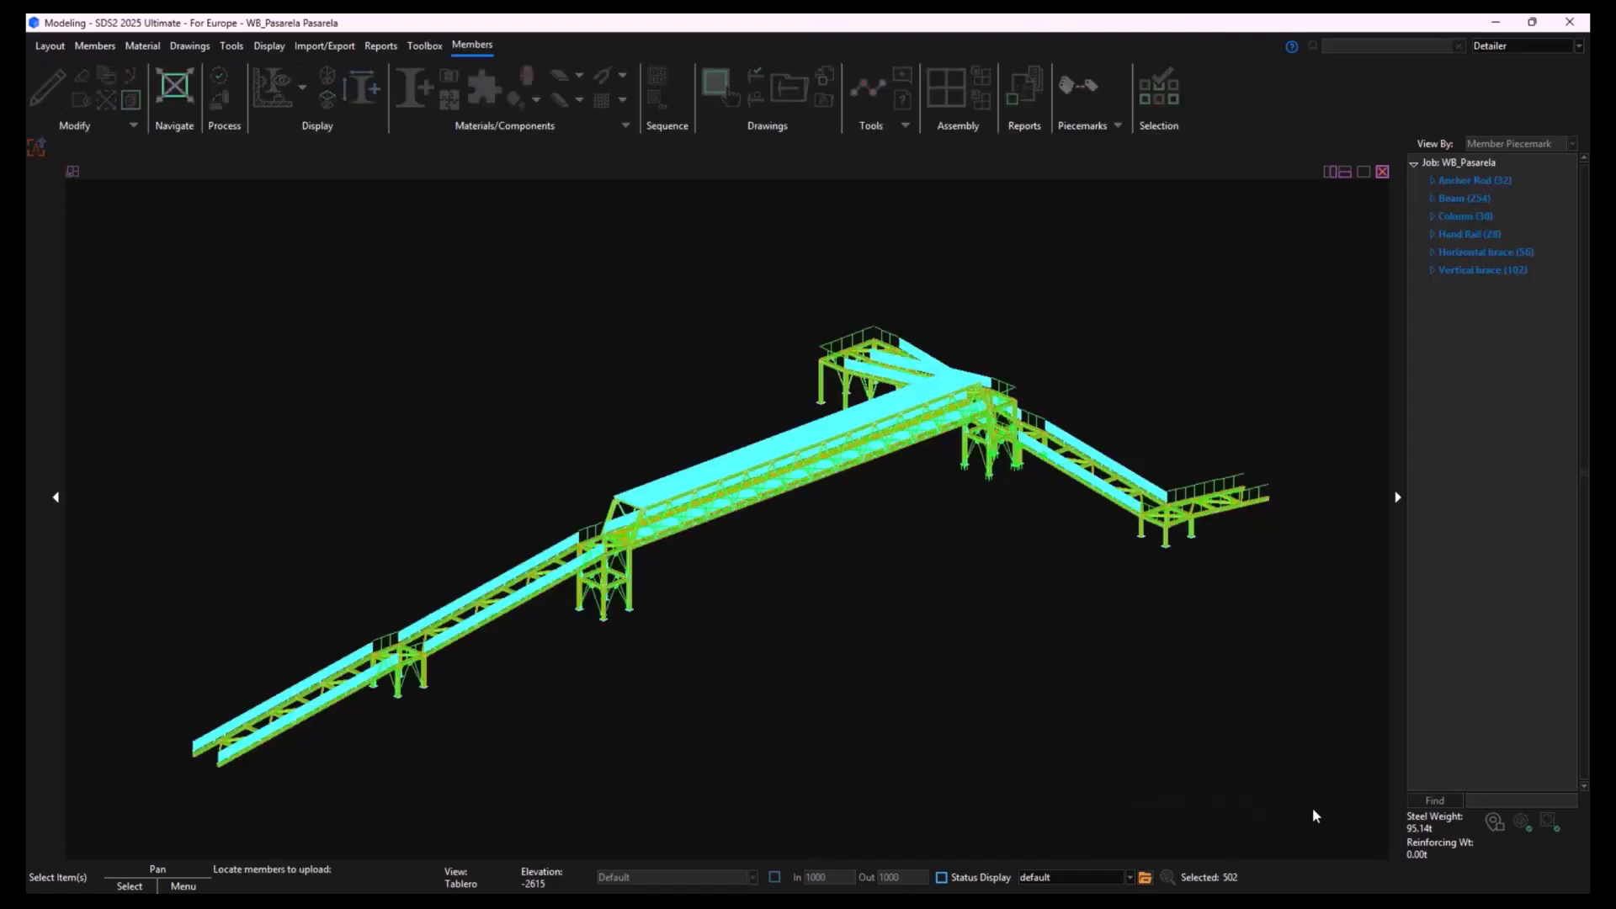
{"action": "right_click", "coordinate": [1262, 752]}
{"action": "left_click", "coordinate": [1281, 765]}
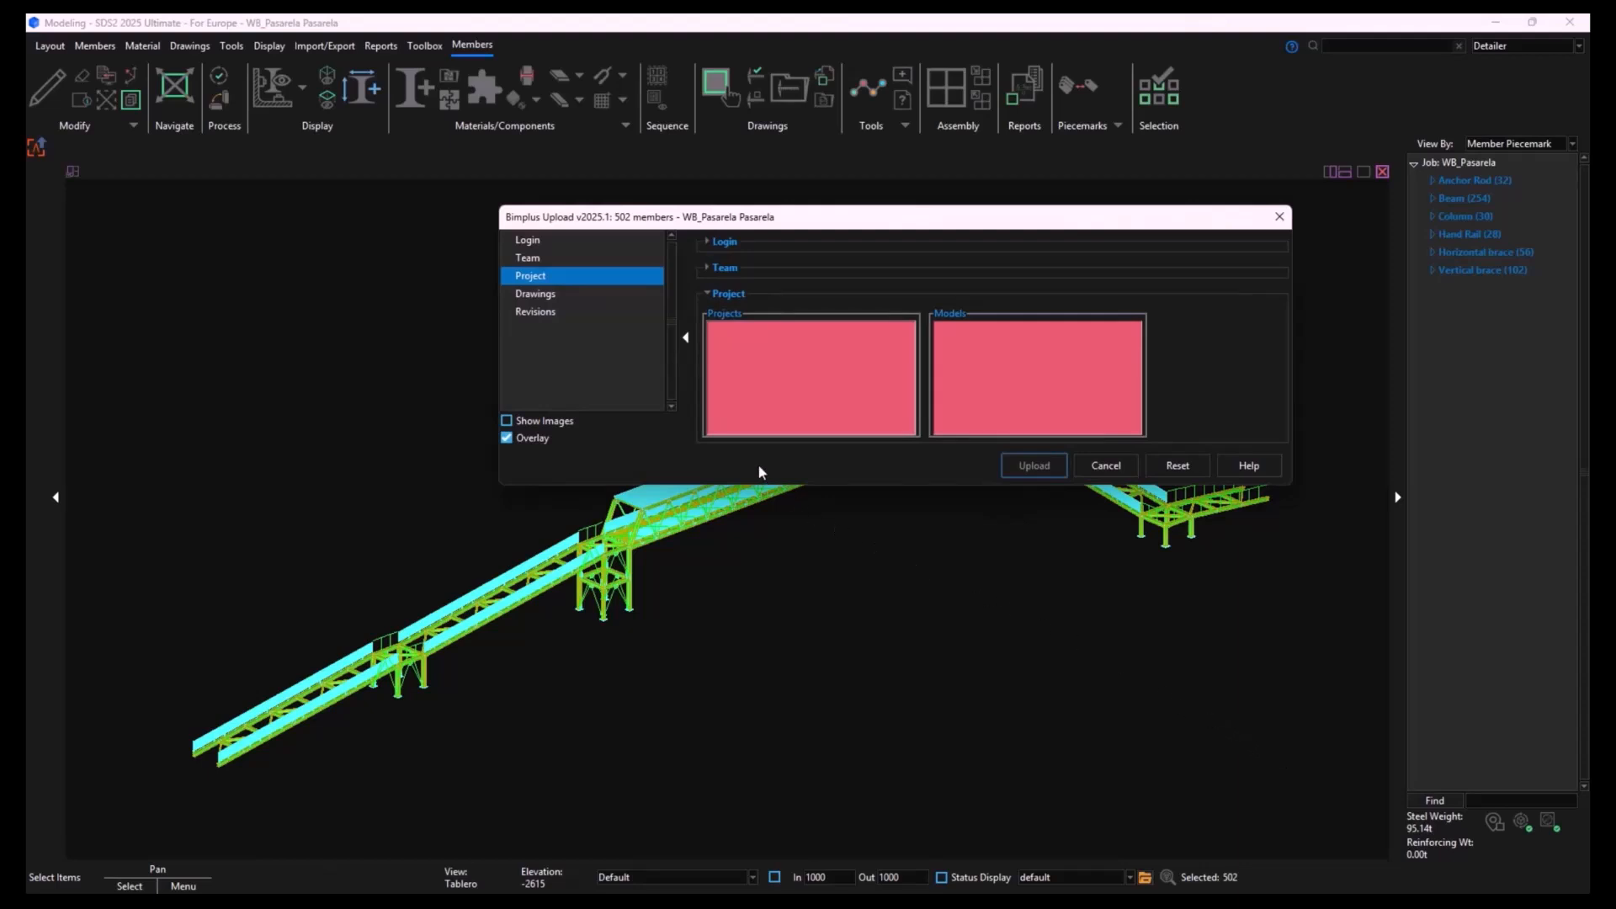
- Log in to Bimplus from the upload settings and close the browser's authentication page
{"action": "left_click", "coordinate": [714, 244]}
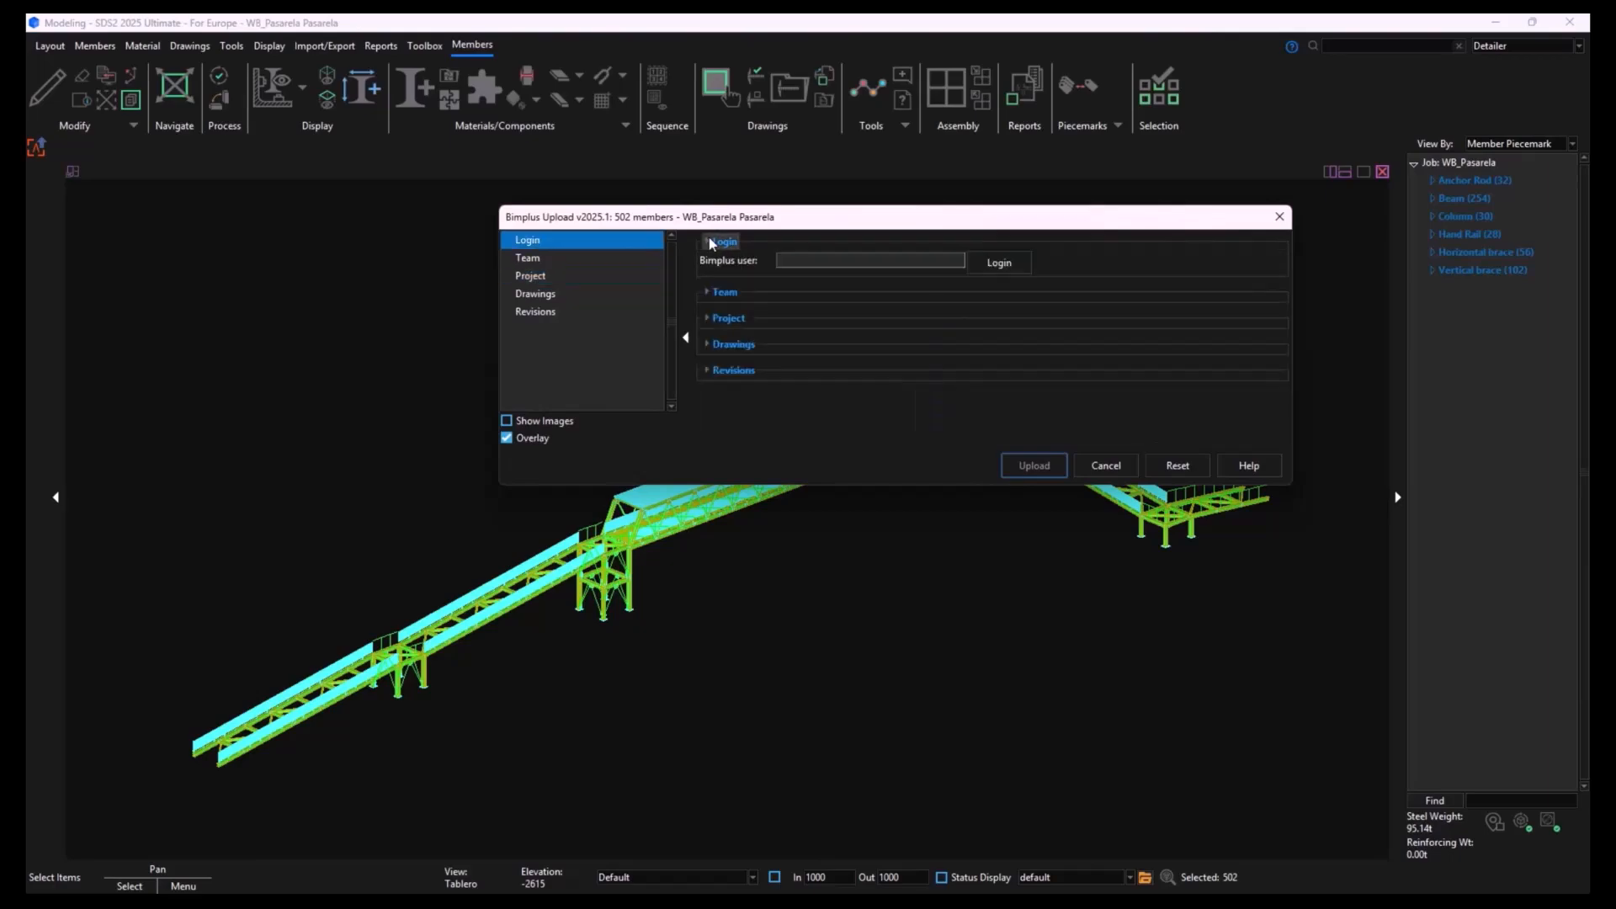
{"action": "left_click", "coordinate": [999, 263]}
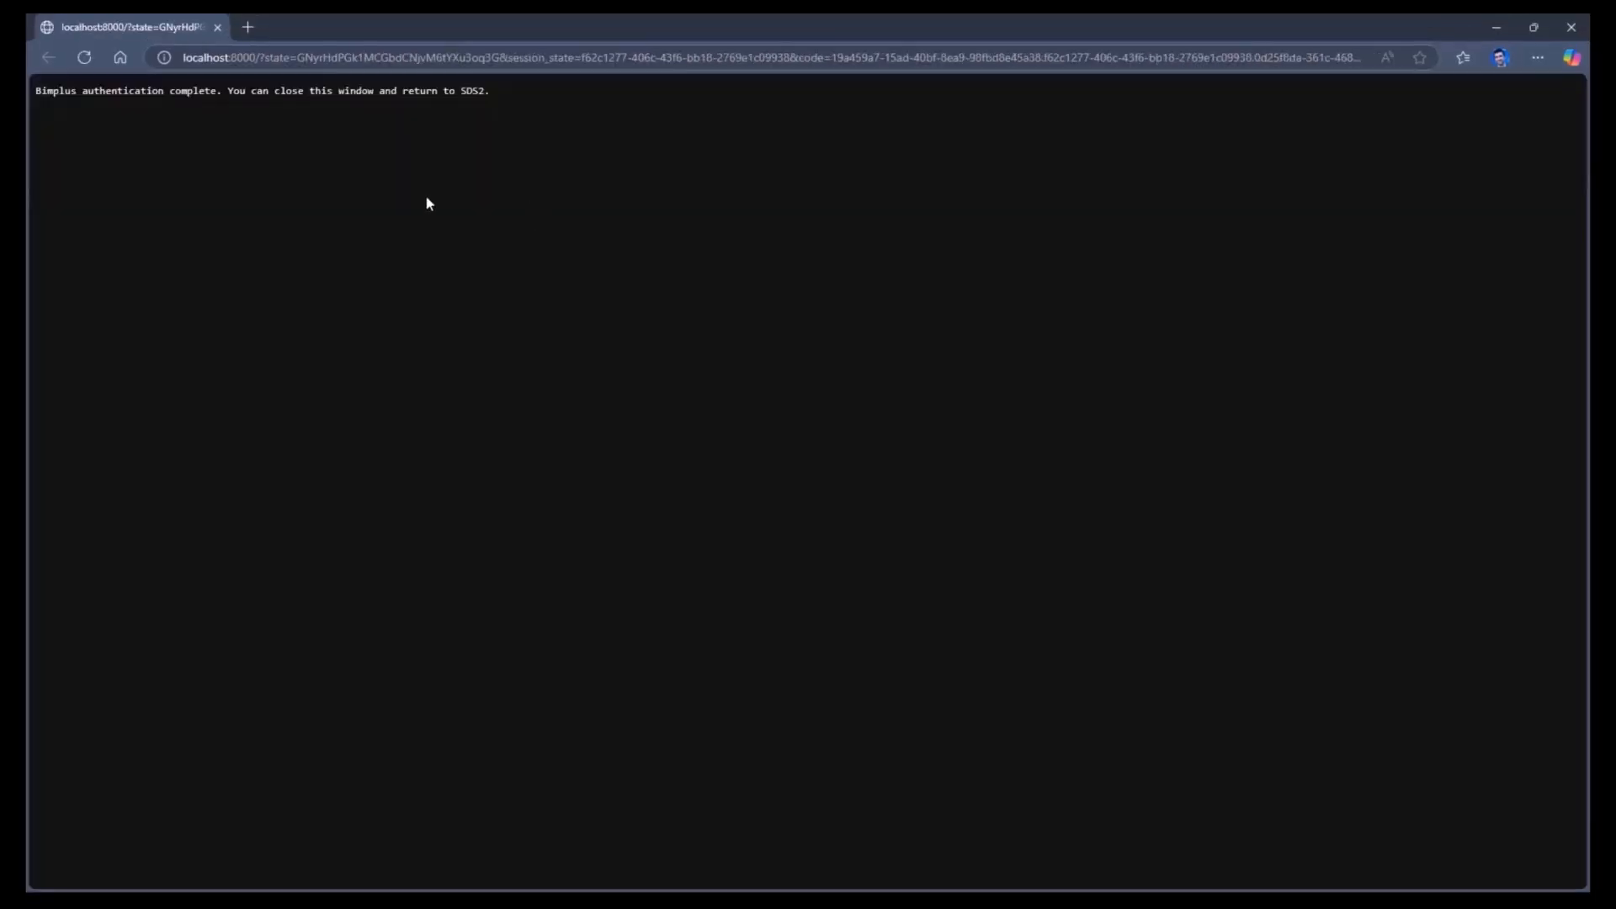
{"action": "left_click", "coordinate": [216, 28]}
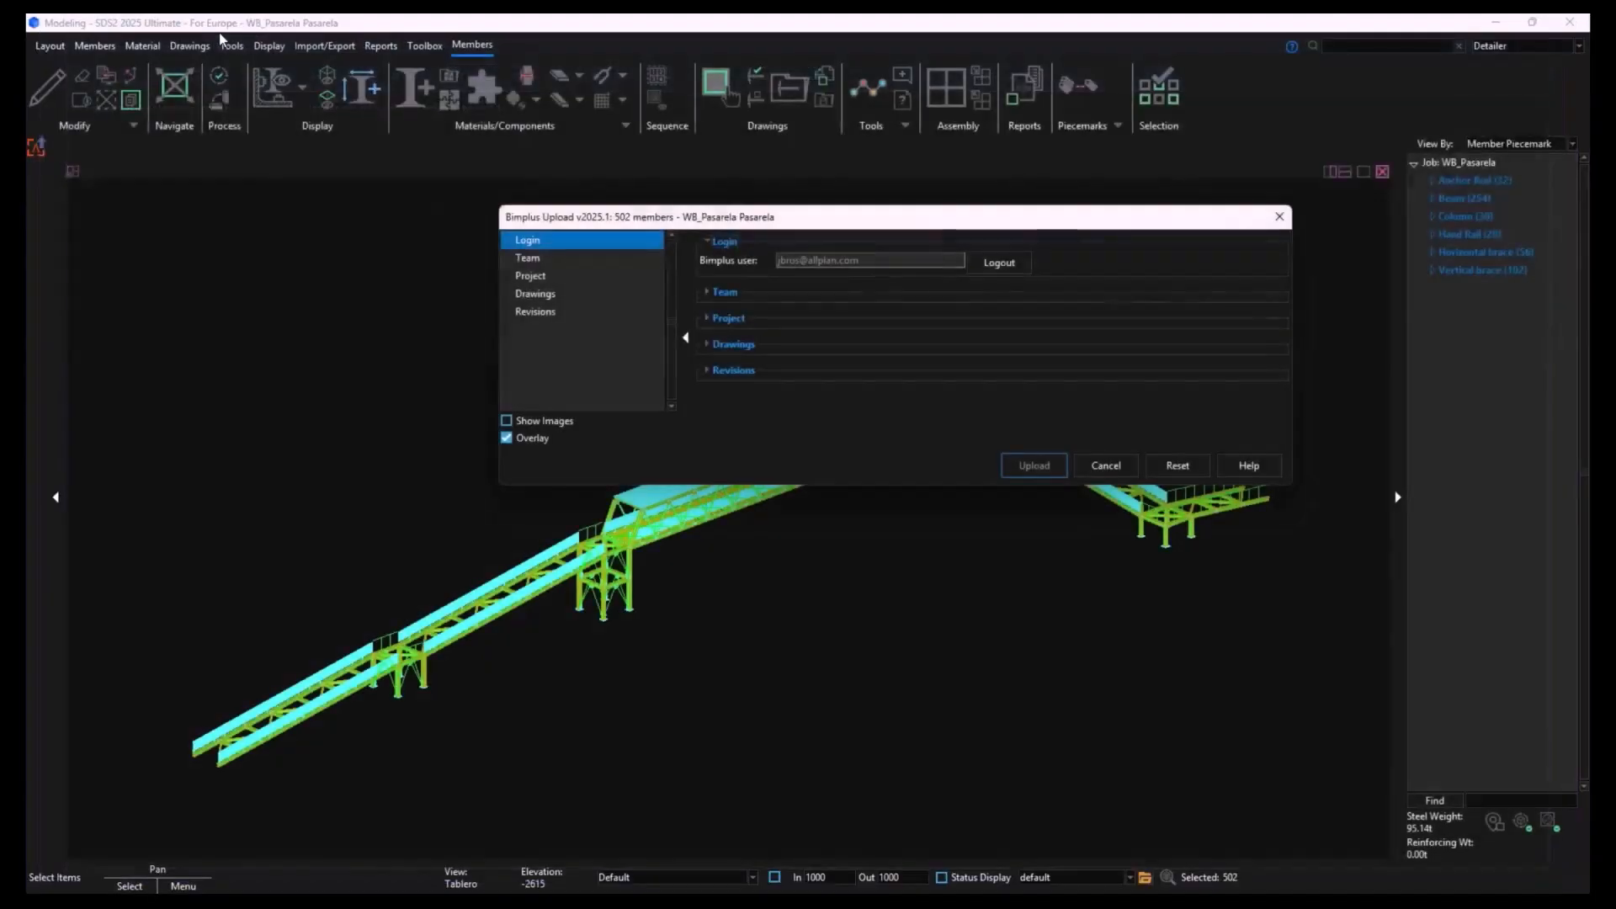
- Choose Pasarela metálica SDS2+SCIA as the Bimplus project for the upload
{"action": "left_click", "coordinate": [719, 293]}
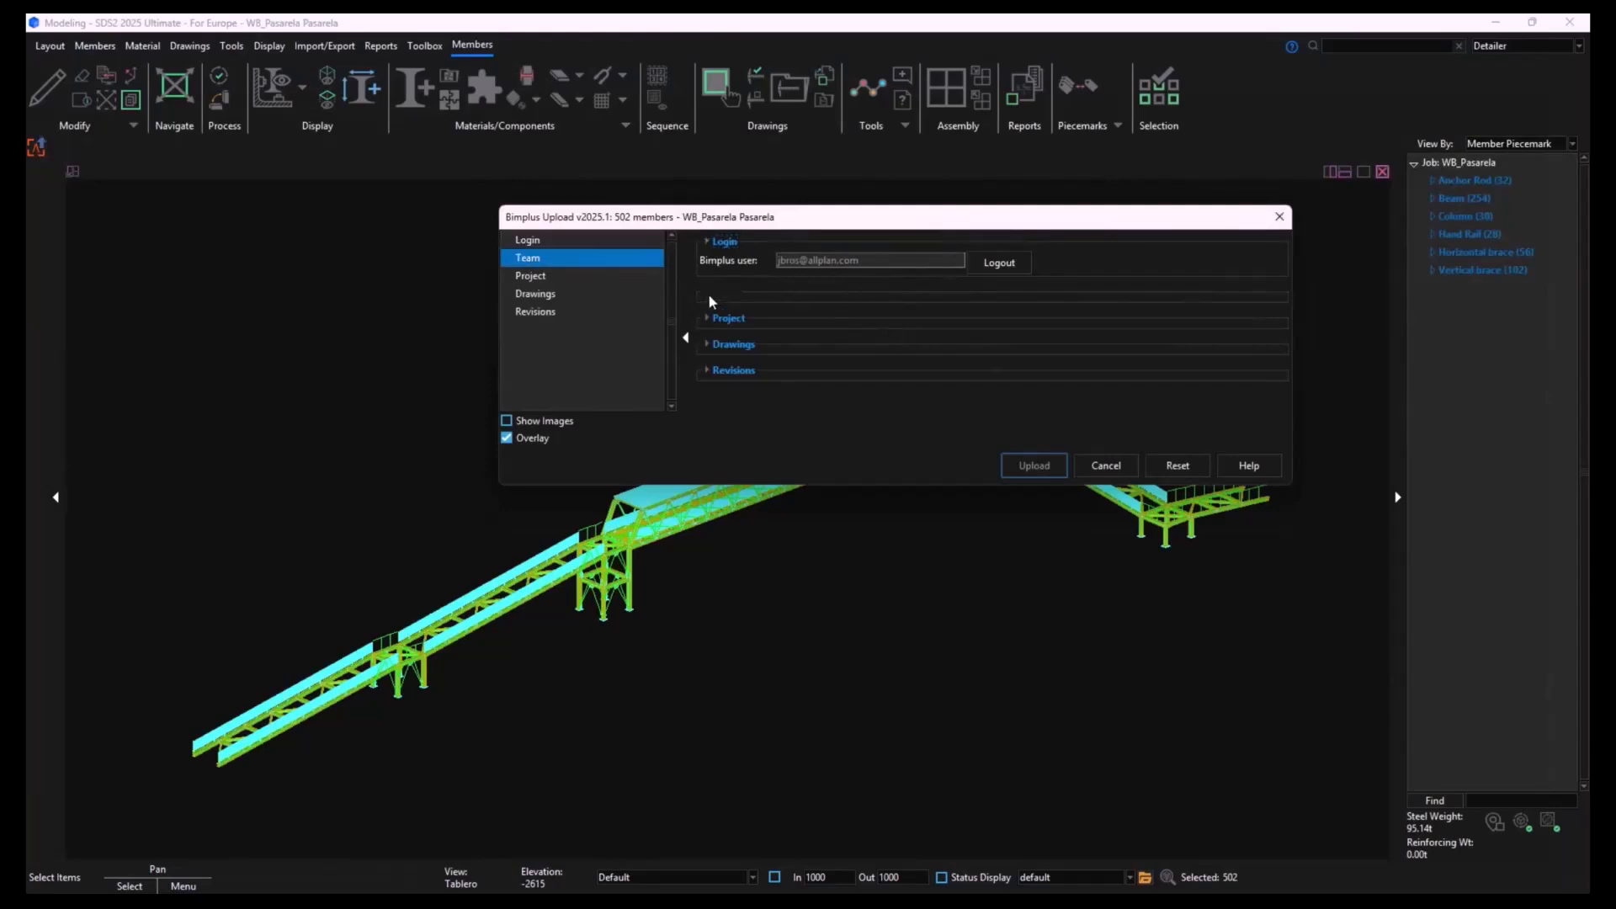
{"action": "left_click", "coordinate": [710, 270]}
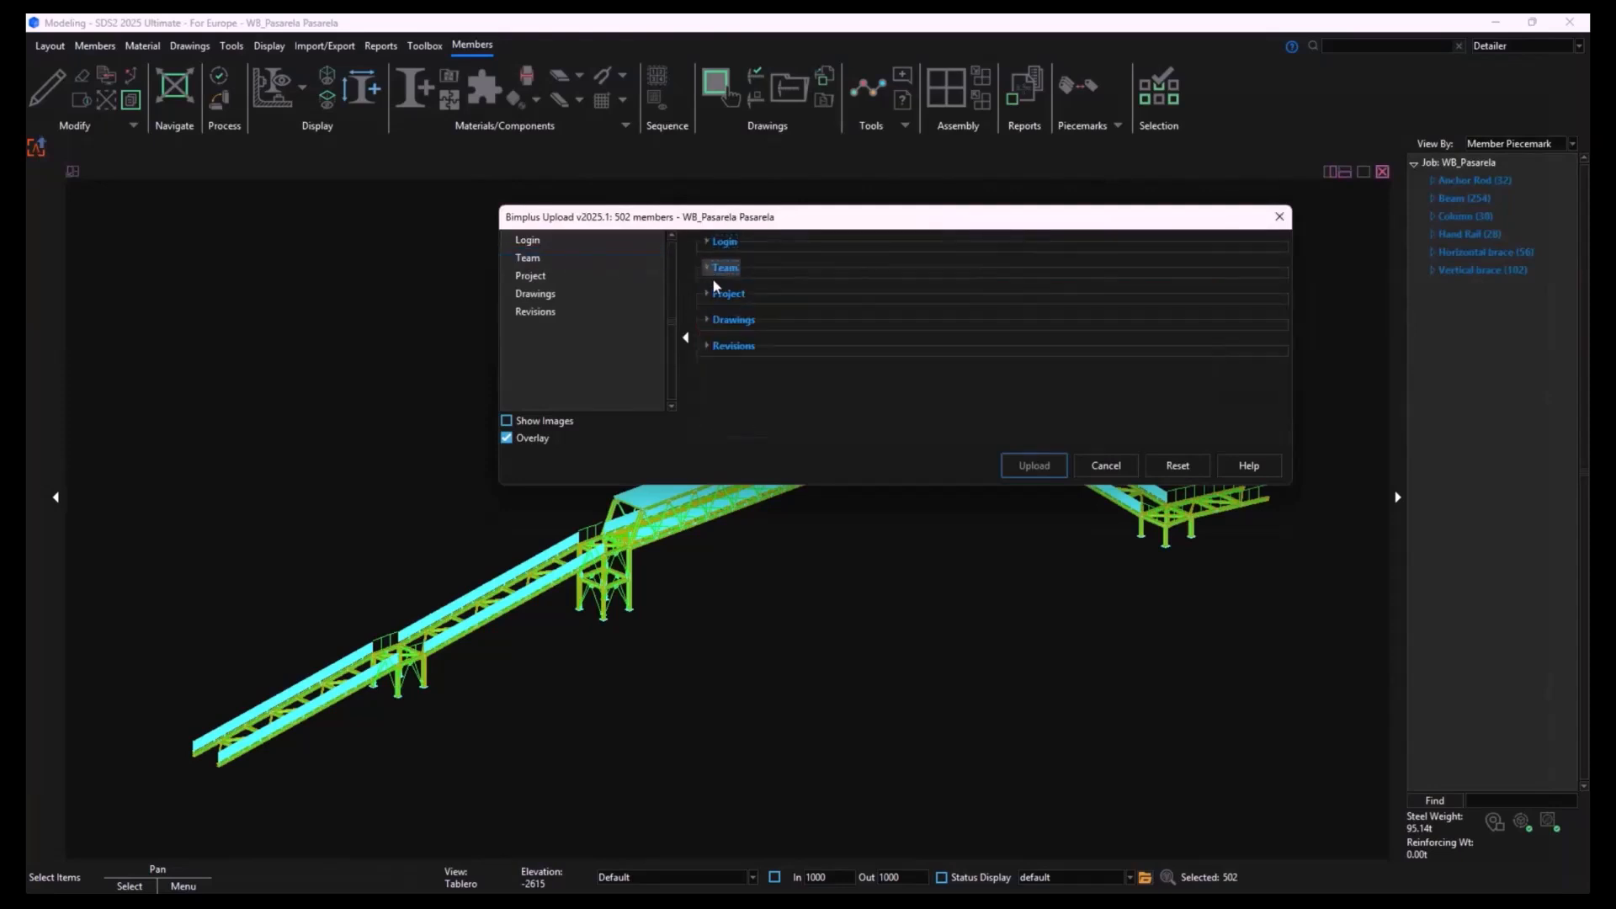
{"action": "left_click", "coordinate": [719, 293]}
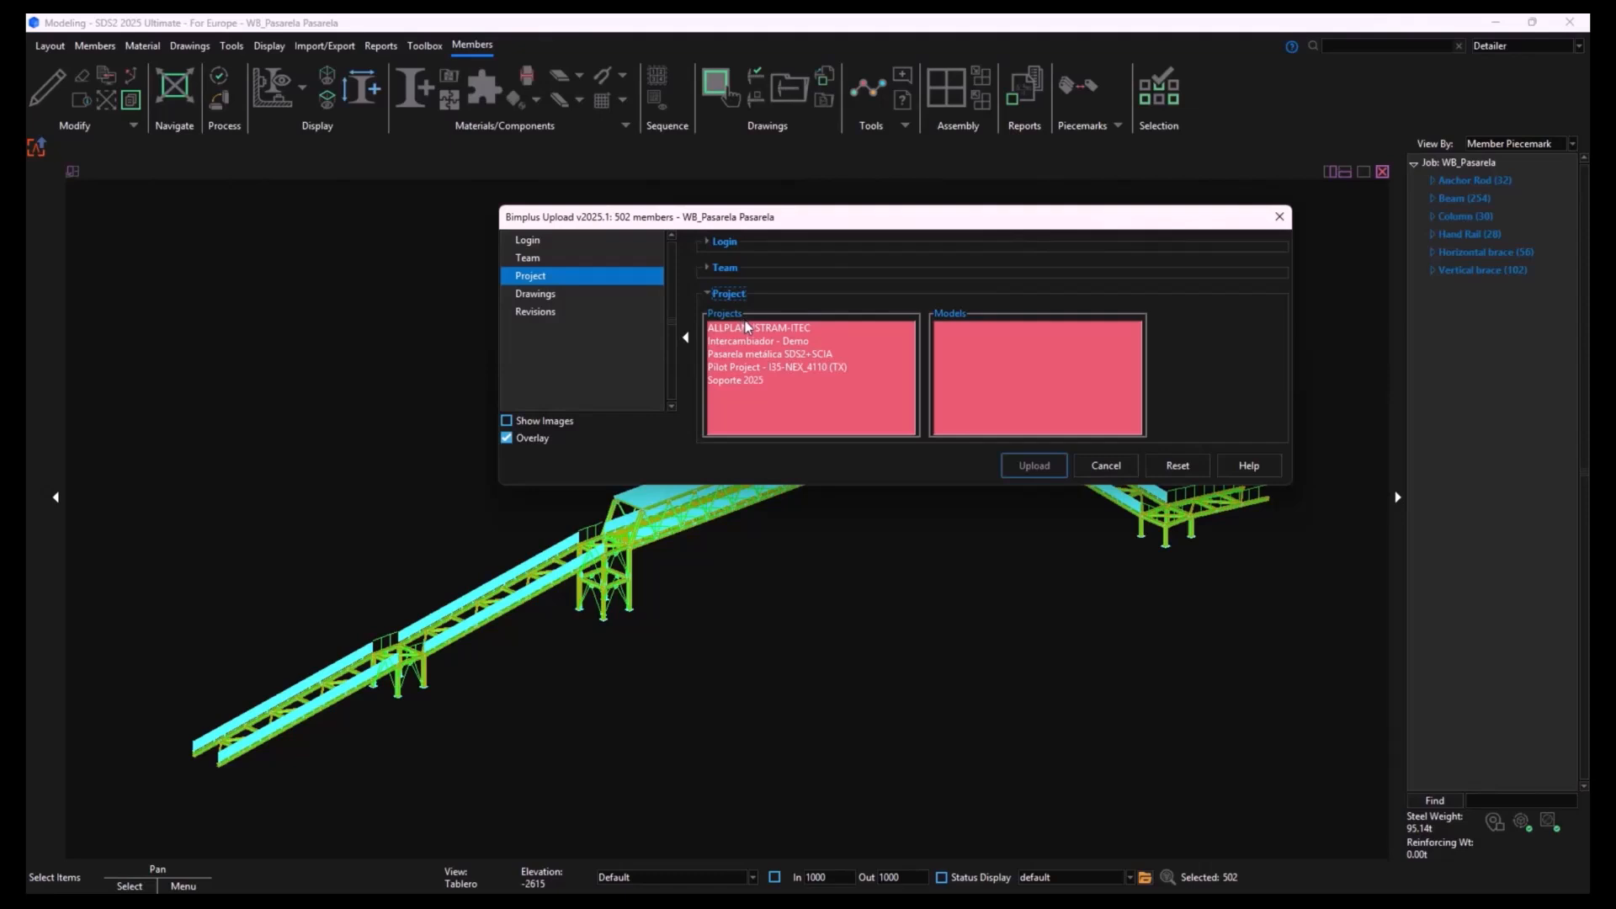
{"action": "left_click", "coordinate": [769, 355]}
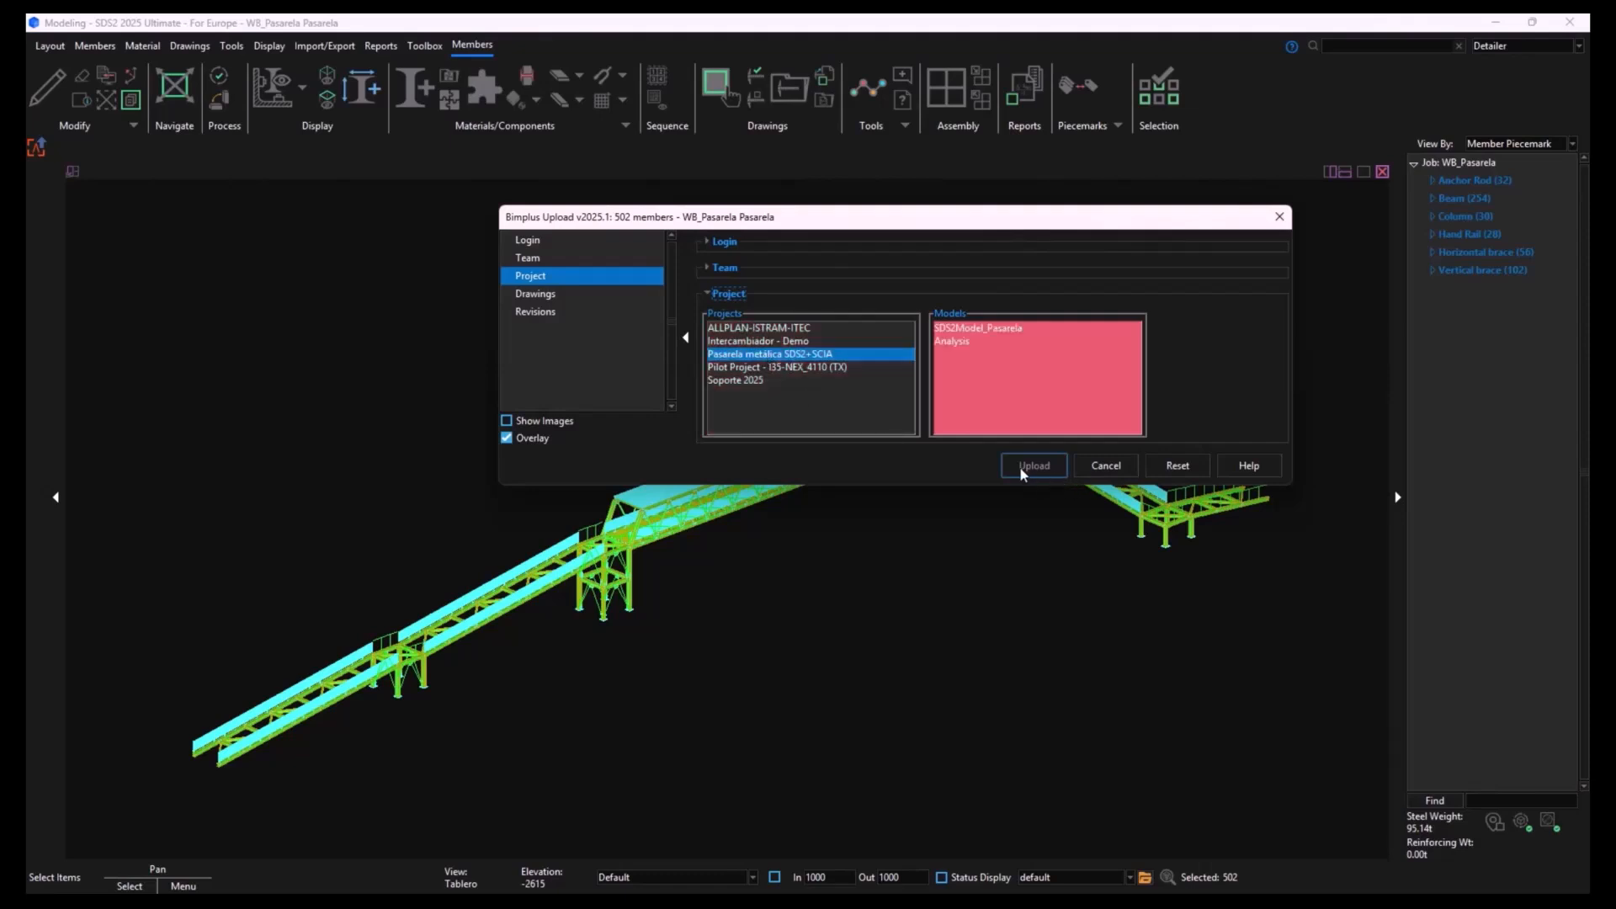
- Review the Drawings and Revisions settings of the Bimplus upload
{"action": "left_click", "coordinate": [715, 294]}
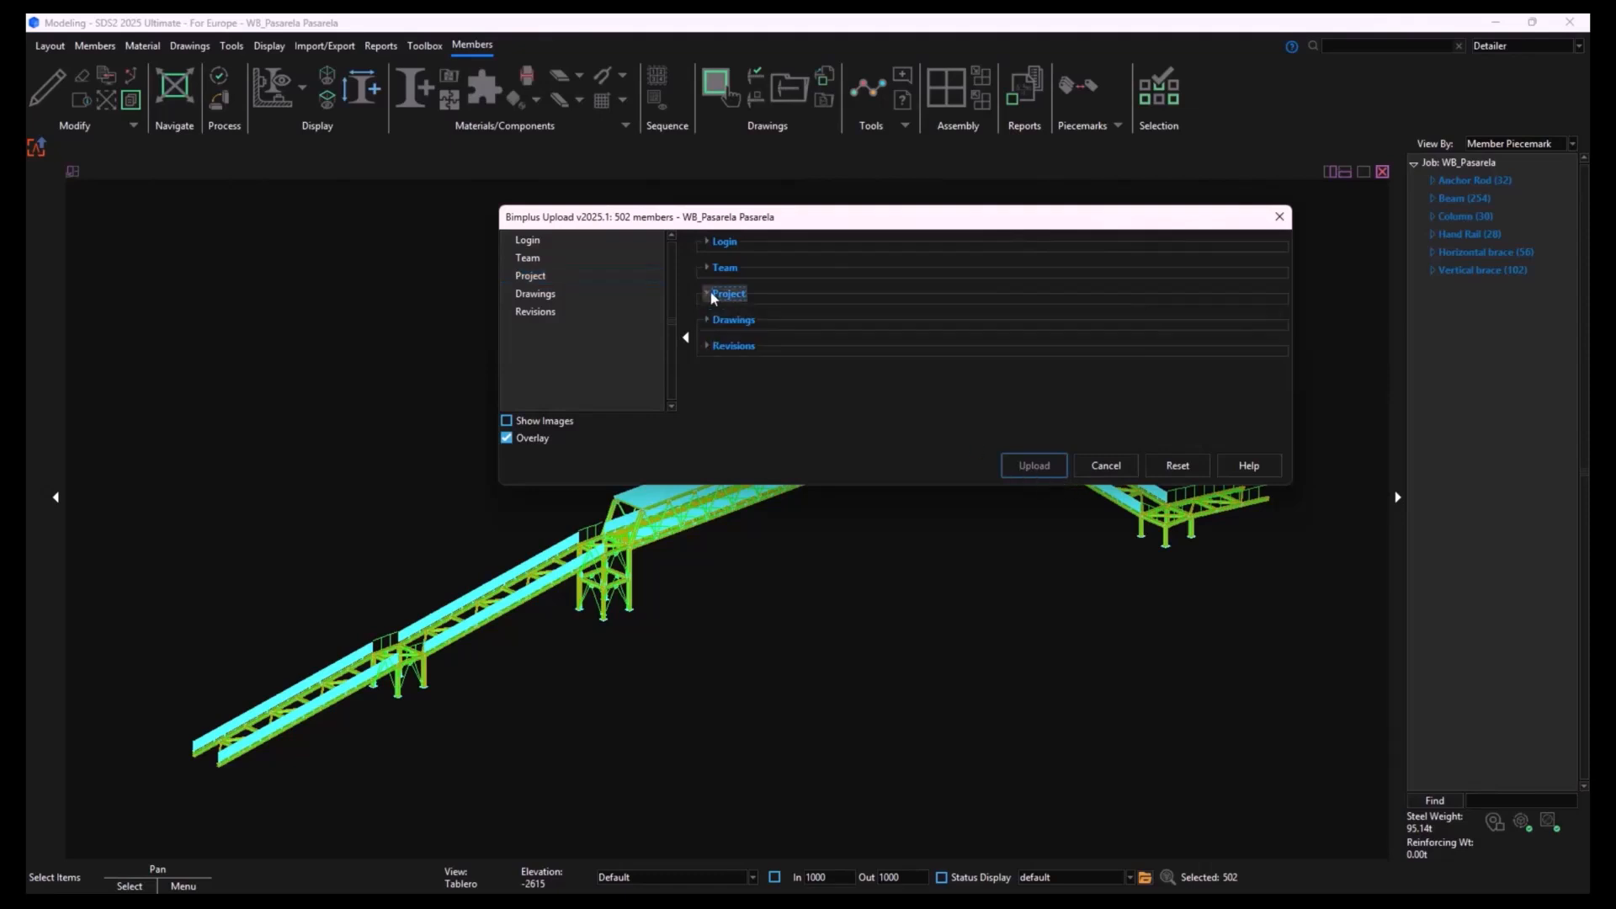
{"action": "left_click", "coordinate": [713, 320]}
{"action": "left_click", "coordinate": [711, 325]}
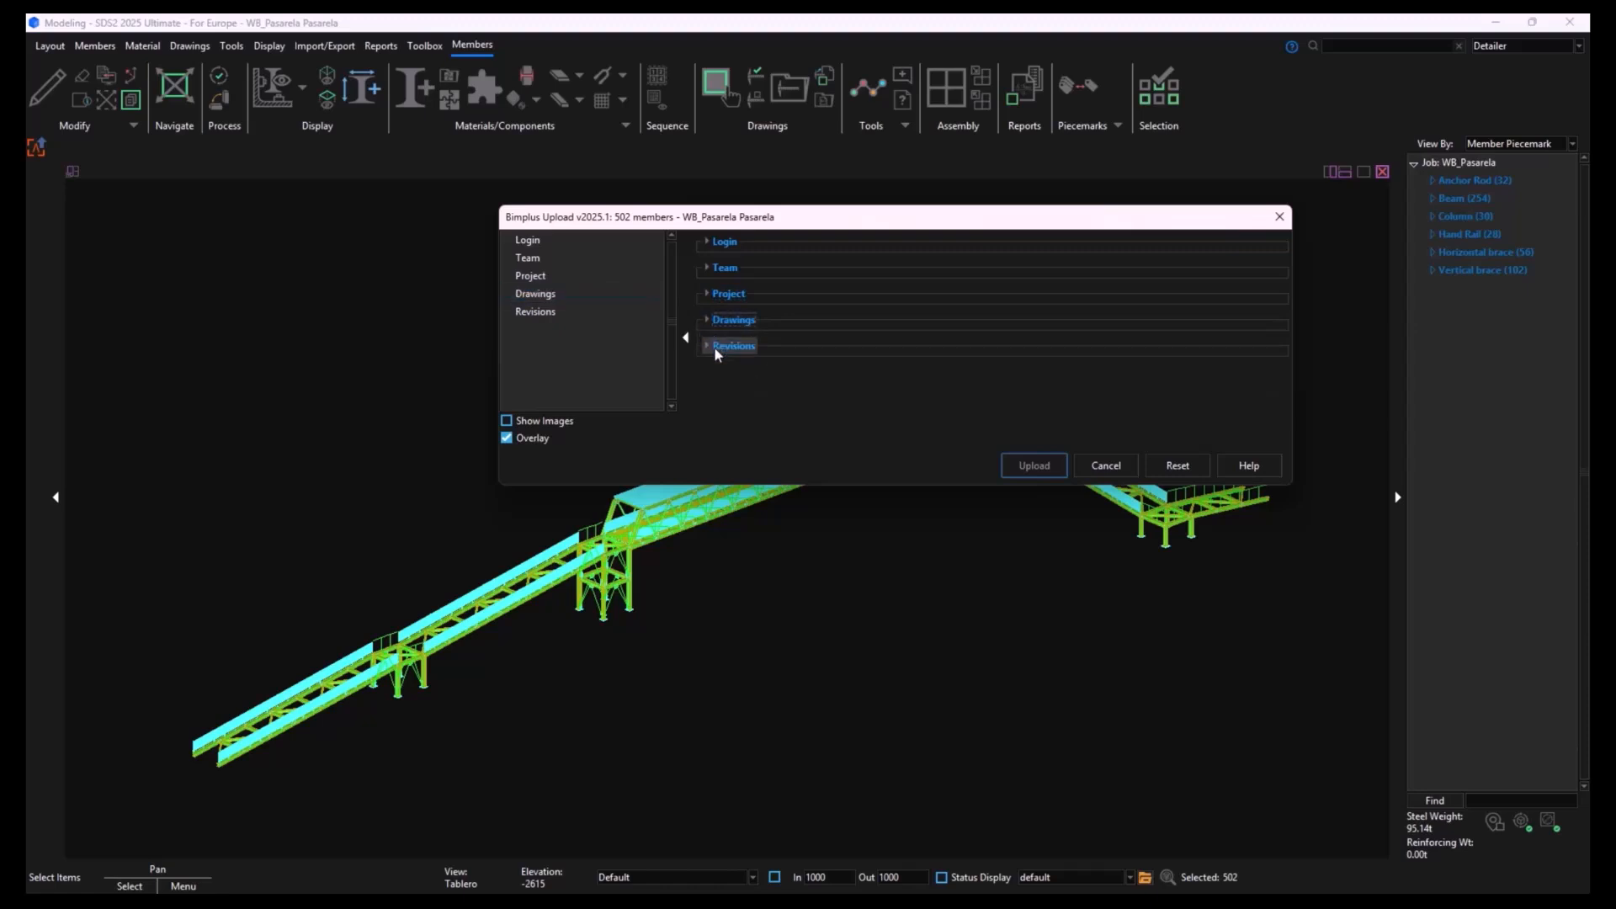
{"action": "left_click", "coordinate": [717, 347]}
{"action": "left_click", "coordinate": [729, 349]}
{"action": "left_click", "coordinate": [729, 347]}
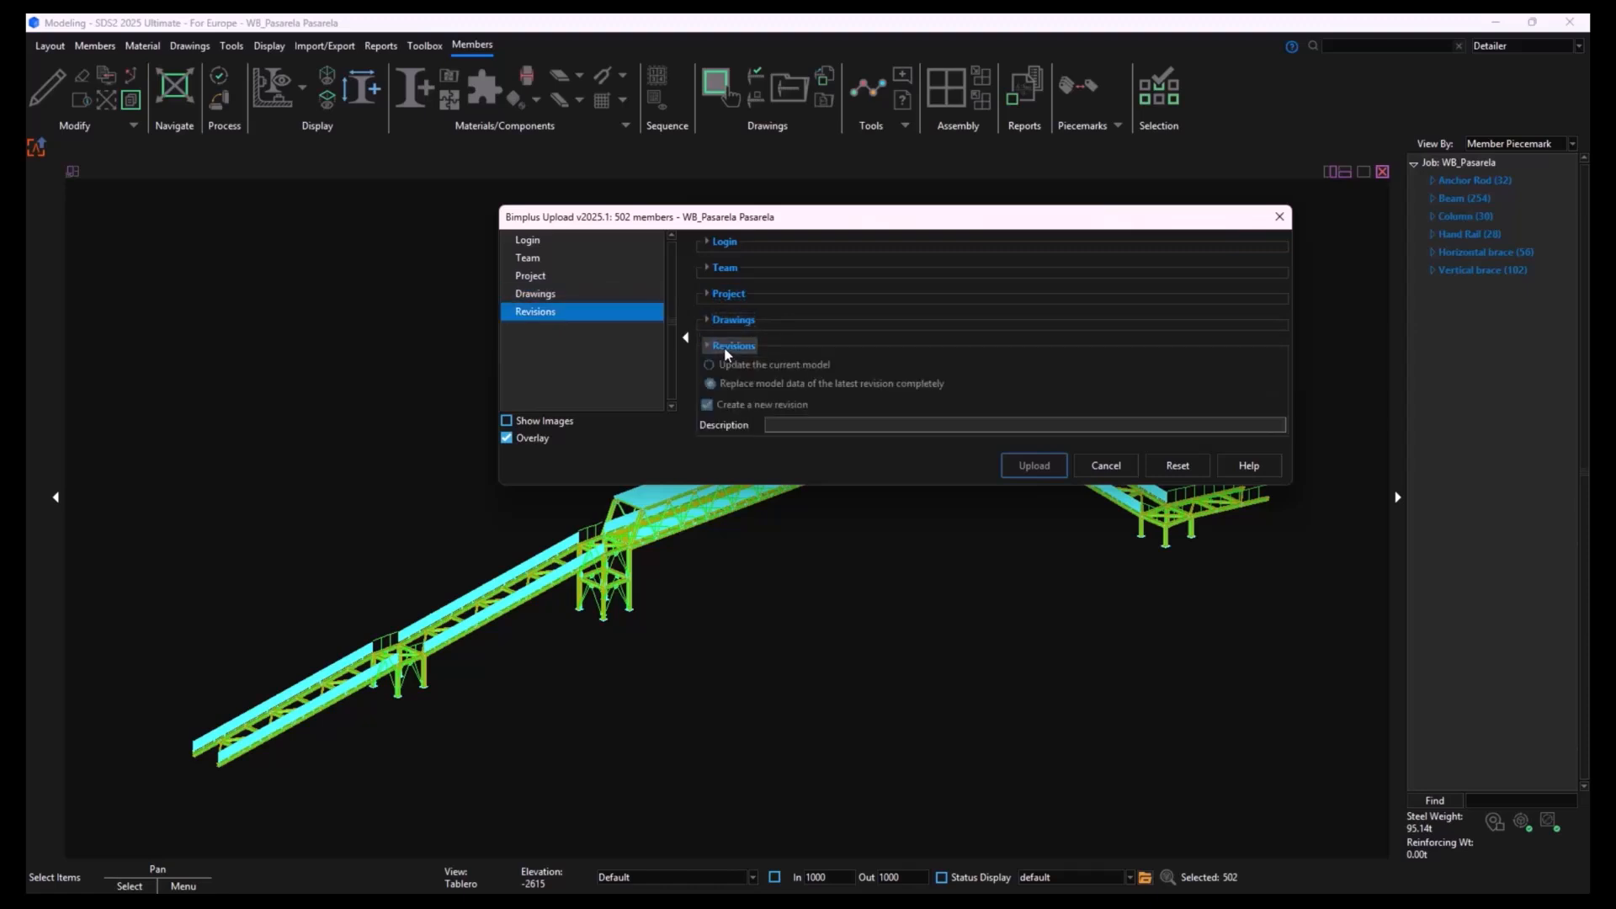
{"action": "left_click", "coordinate": [728, 350]}
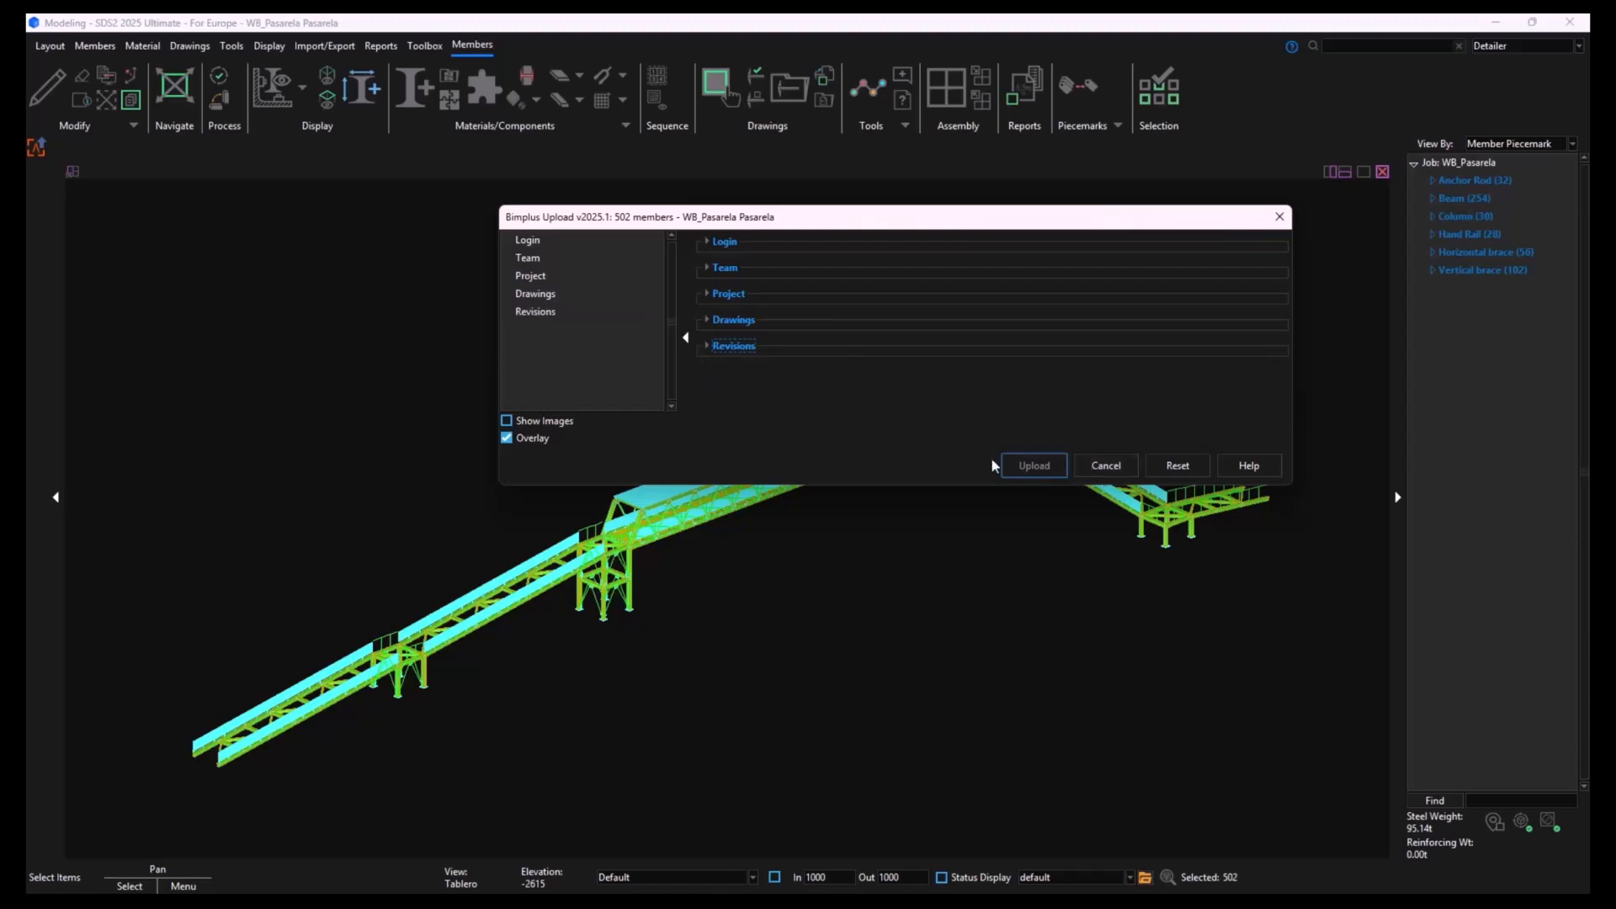
{"action": "left_click", "coordinate": [708, 345]}
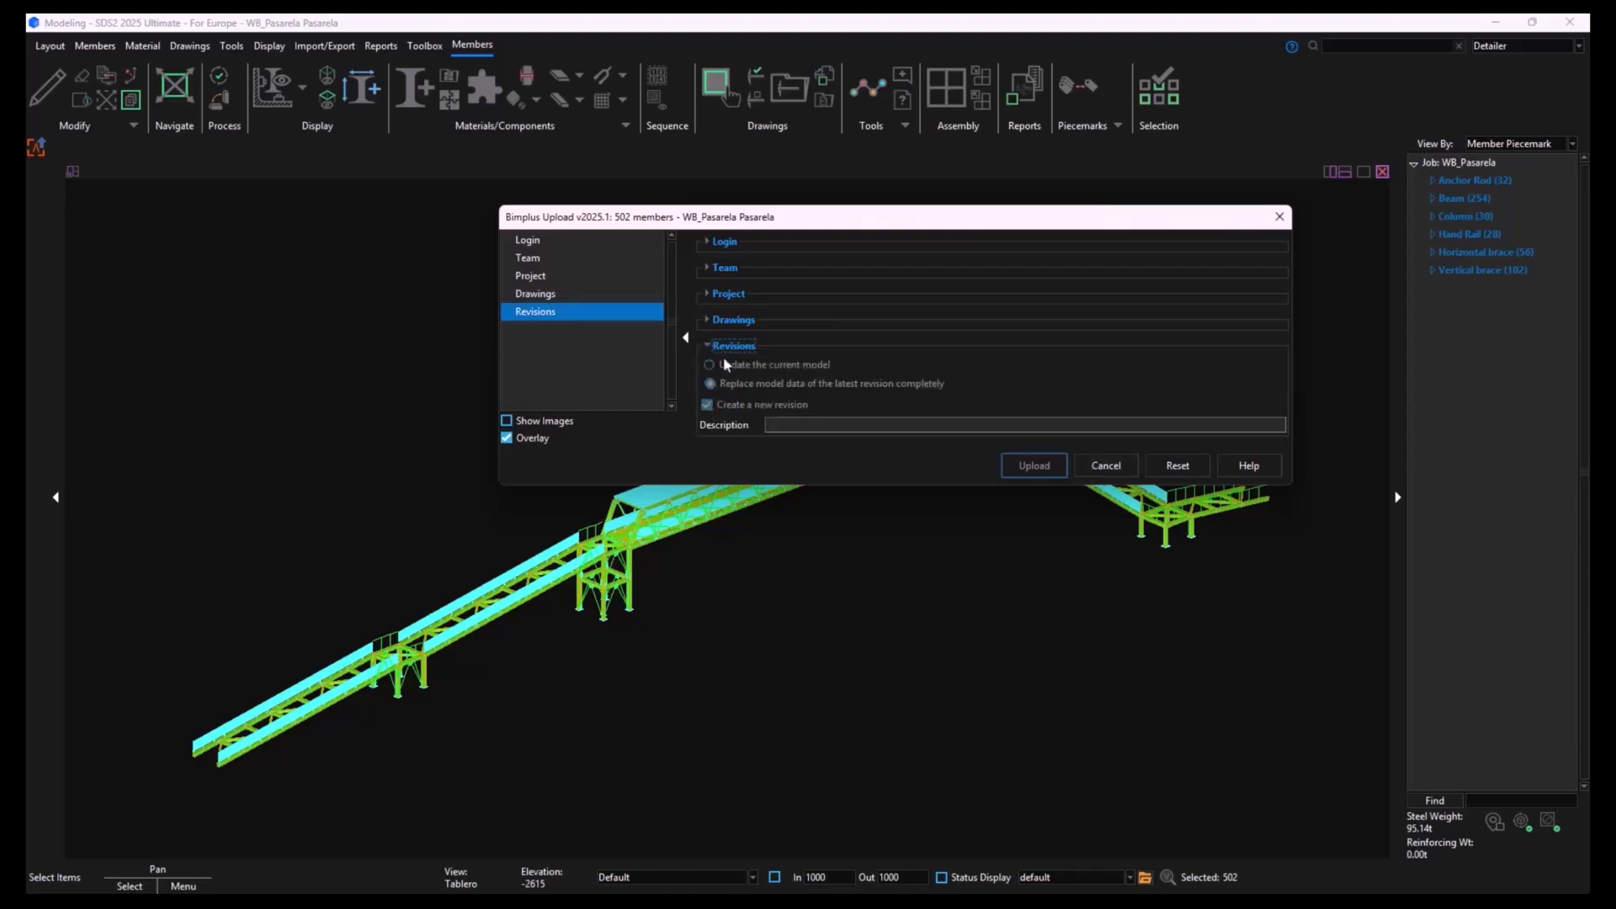
{"action": "left_click", "coordinate": [728, 322]}
- Select SDS2Model_Pasarela as the target model in the project and upload the members to it
{"action": "left_click", "coordinate": [717, 295]}
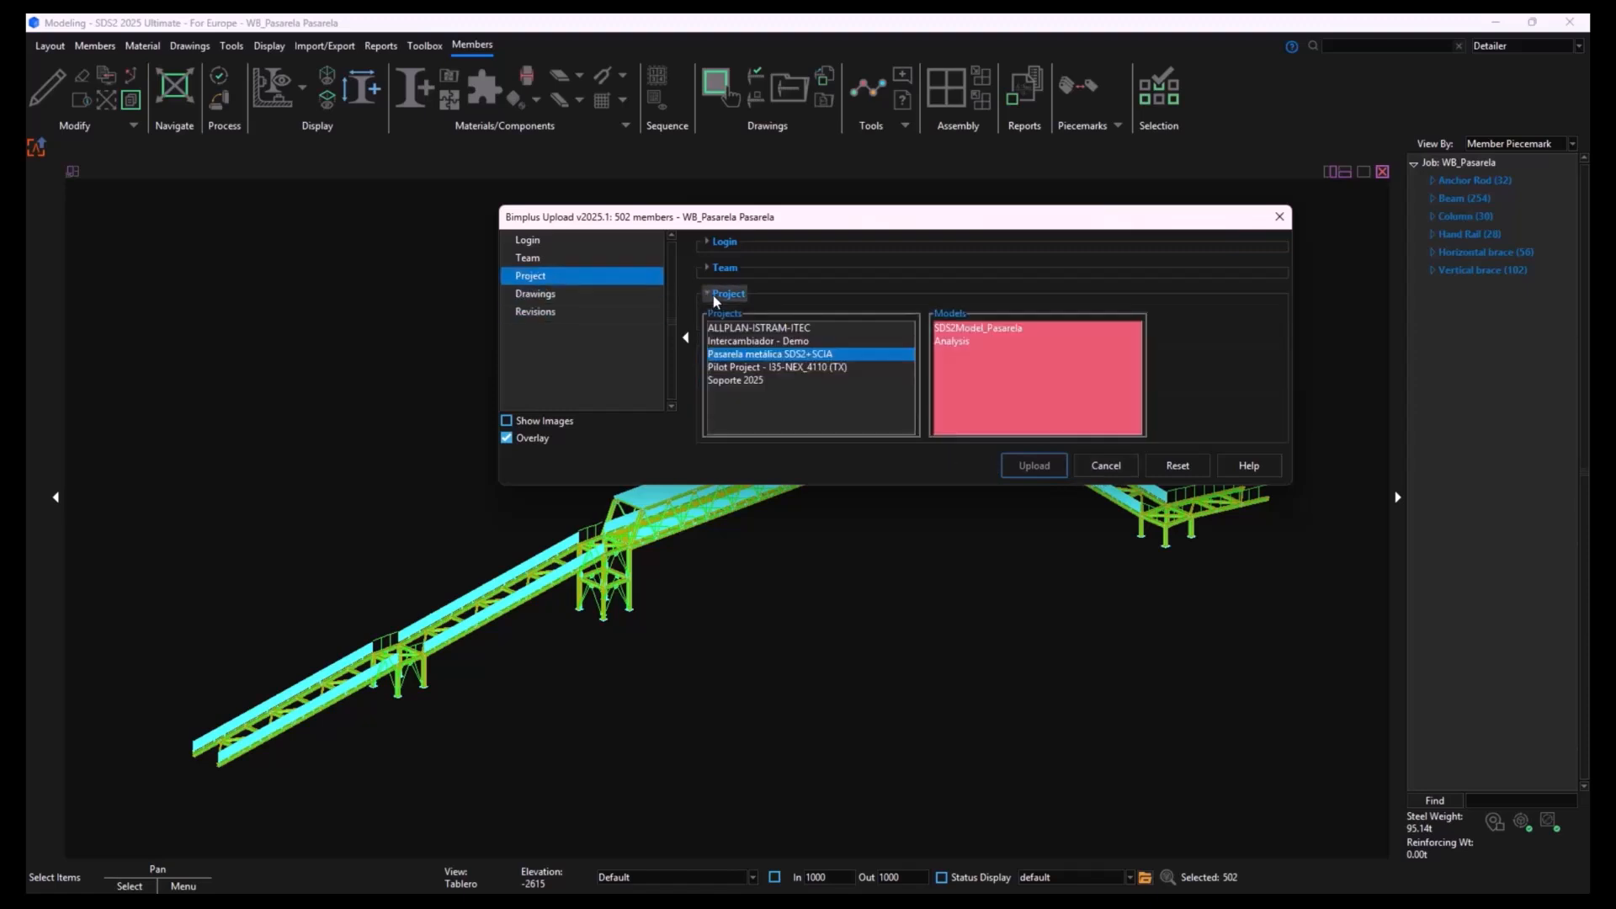
{"action": "left_click", "coordinate": [985, 329]}
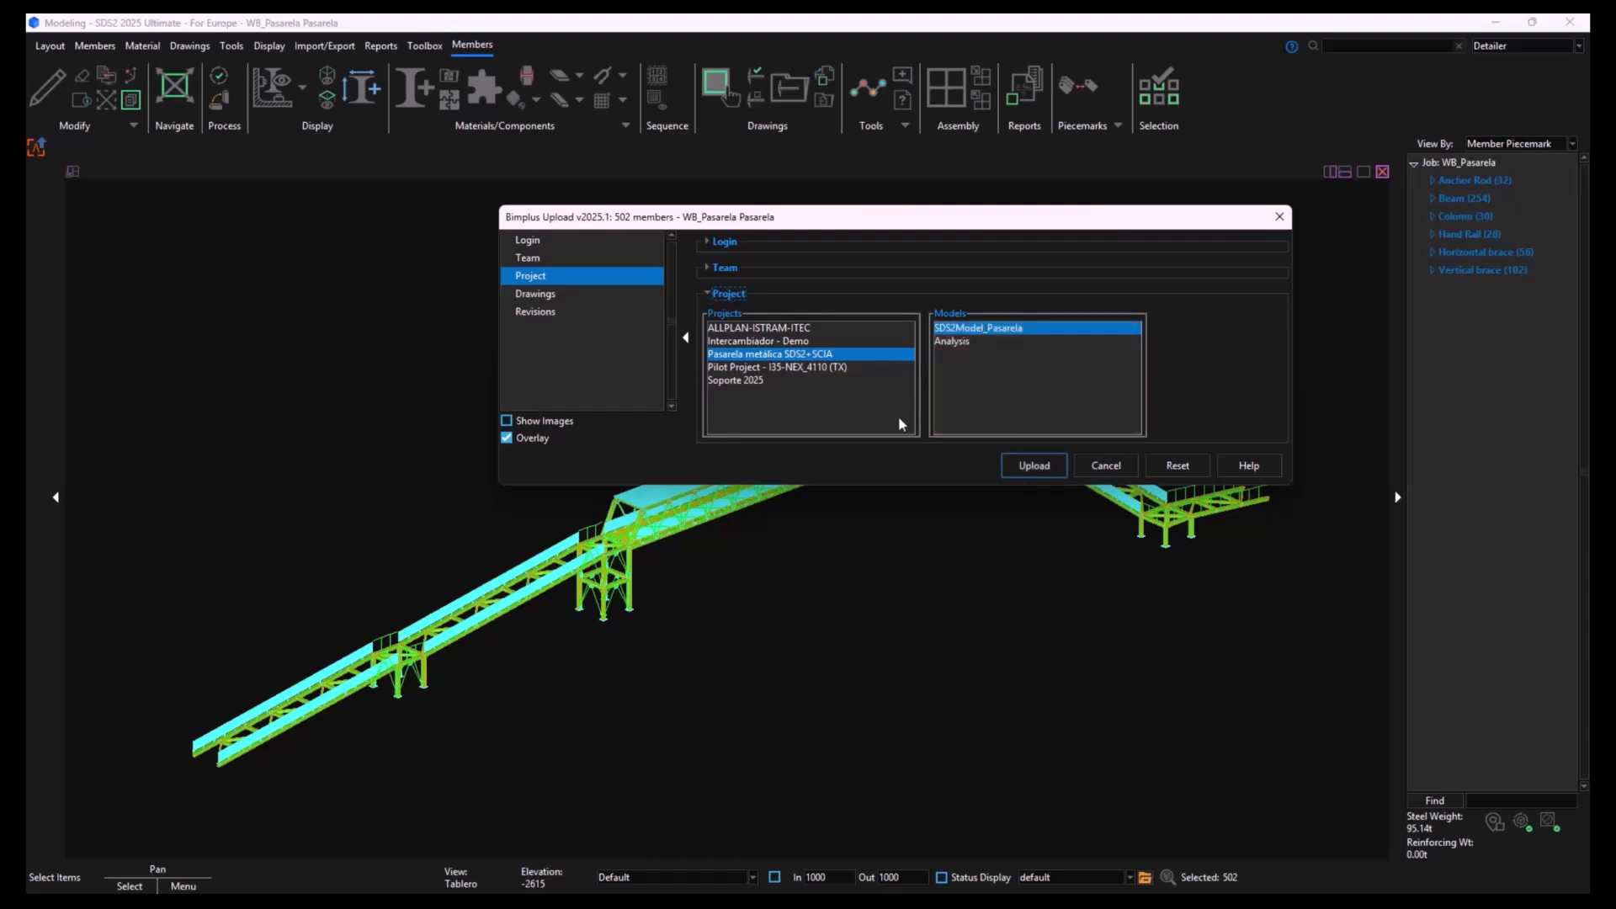
{"action": "left_click", "coordinate": [1033, 466]}
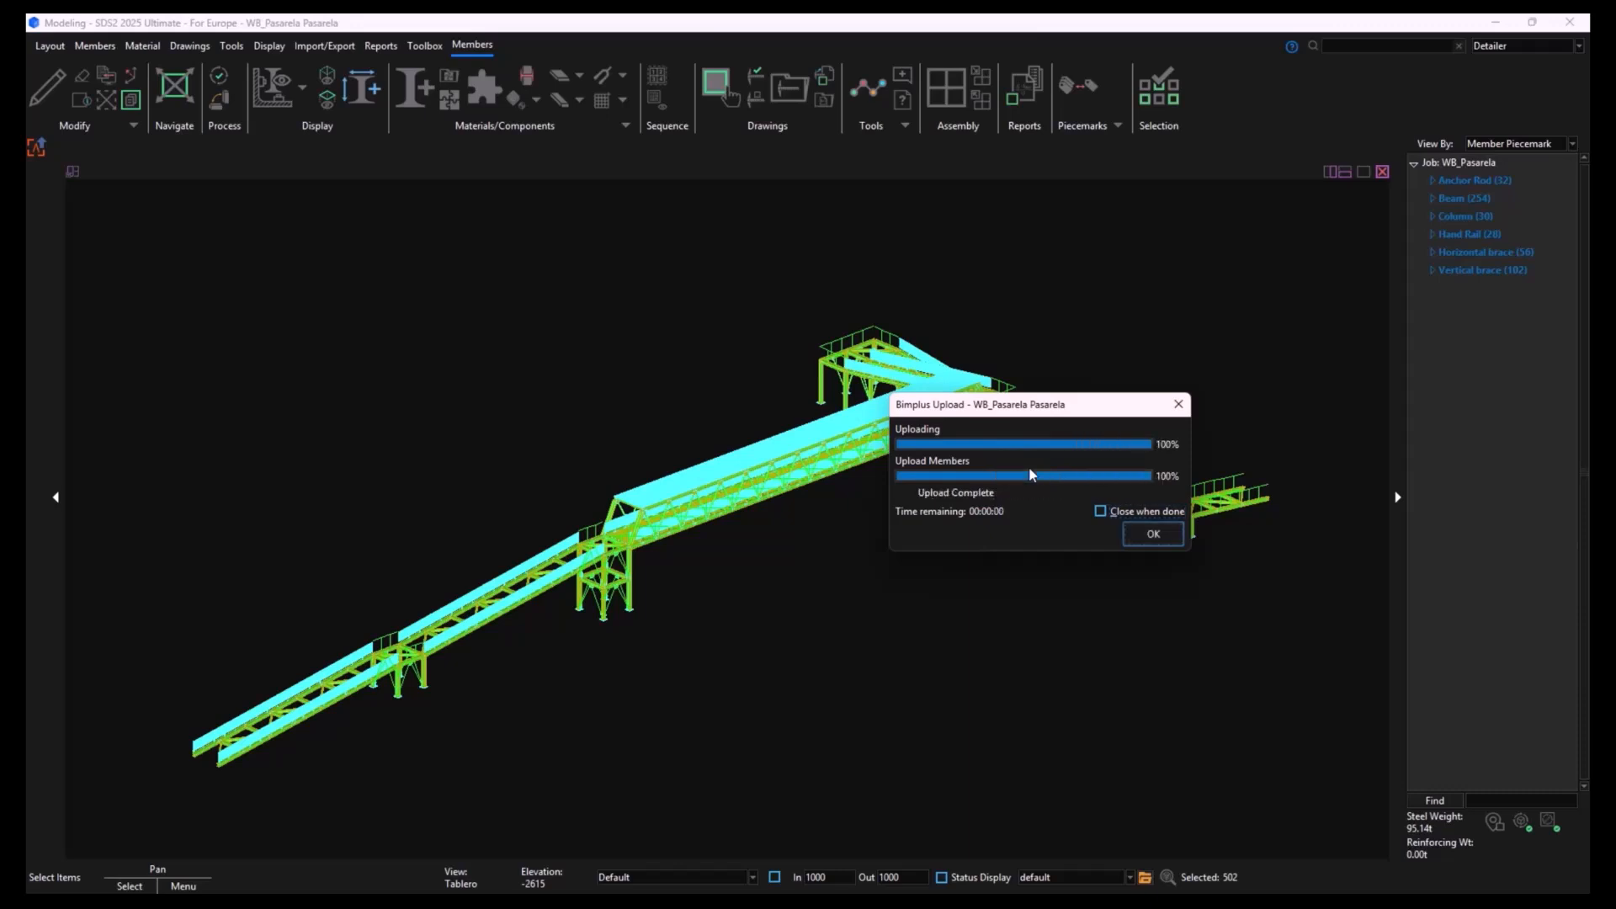
{"action": "left_click", "coordinate": [1153, 535]}
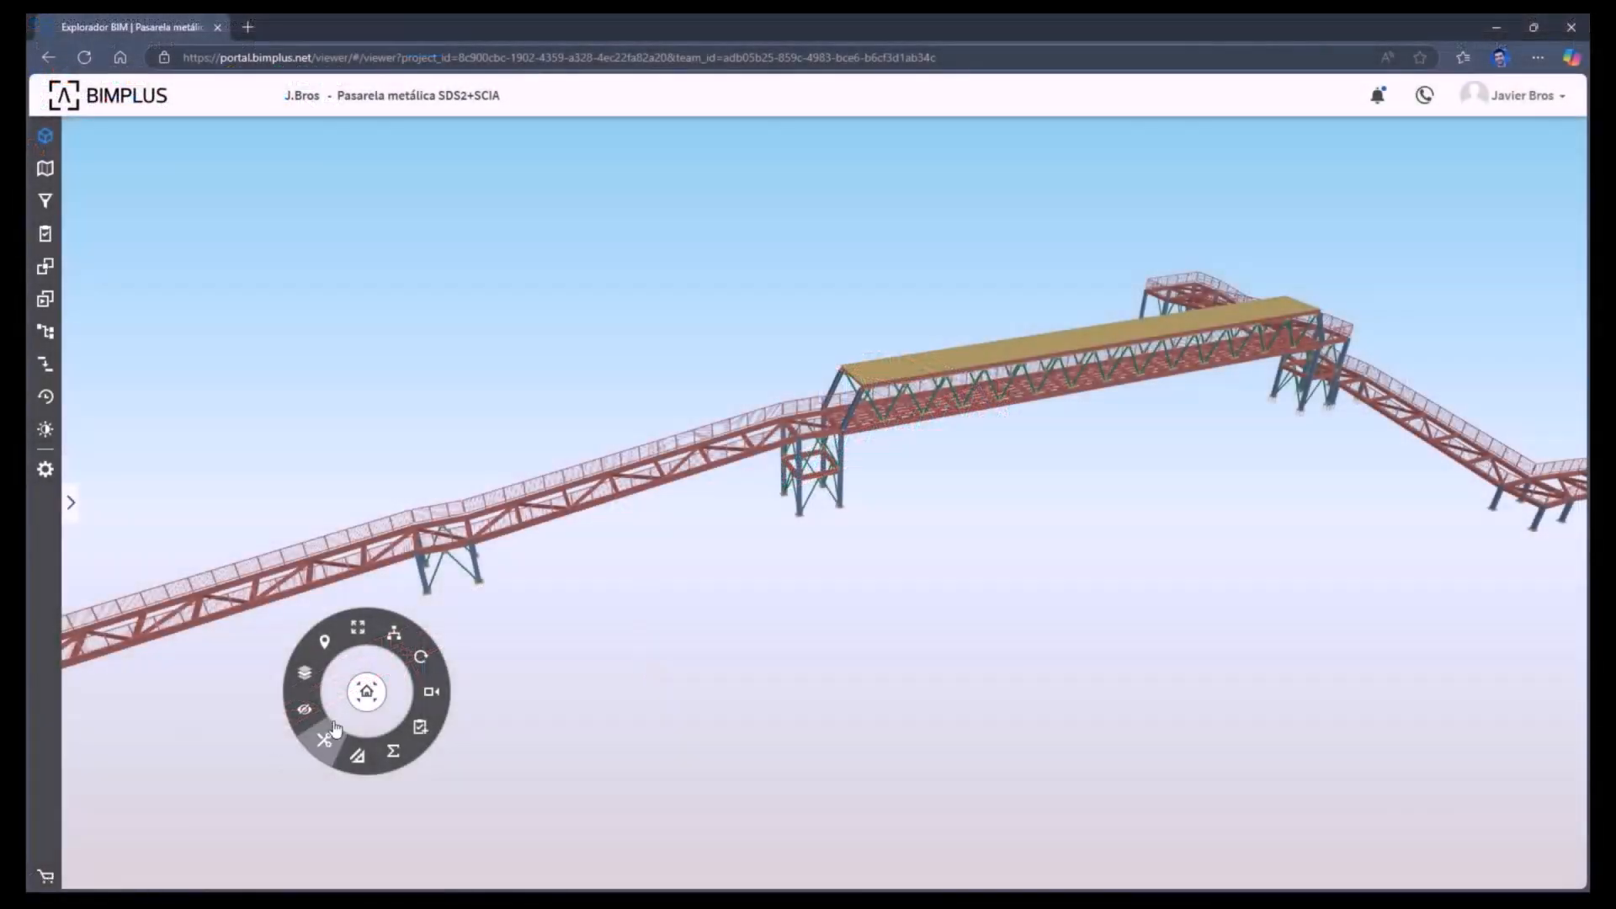
- Examine the uploaded walkway in the Bimplus viewer, from its railing panels and trusses to the overall structure
{"action": "left_click_drag", "start_coordinate": [366, 692], "coordinate": [181, 202]}
{"action": "left_click_drag", "start_coordinate": [575, 763], "coordinate": [913, 645]}
{"action": "scroll", "coordinate": [572, 675], "scroll_direction": "up", "scroll_amount": 5}
{"action": "scroll", "coordinate": [571, 674], "scroll_direction": "down", "scroll_amount": 4}
{"action": "scroll", "coordinate": [571, 673], "scroll_direction": "up", "scroll_amount": 5}
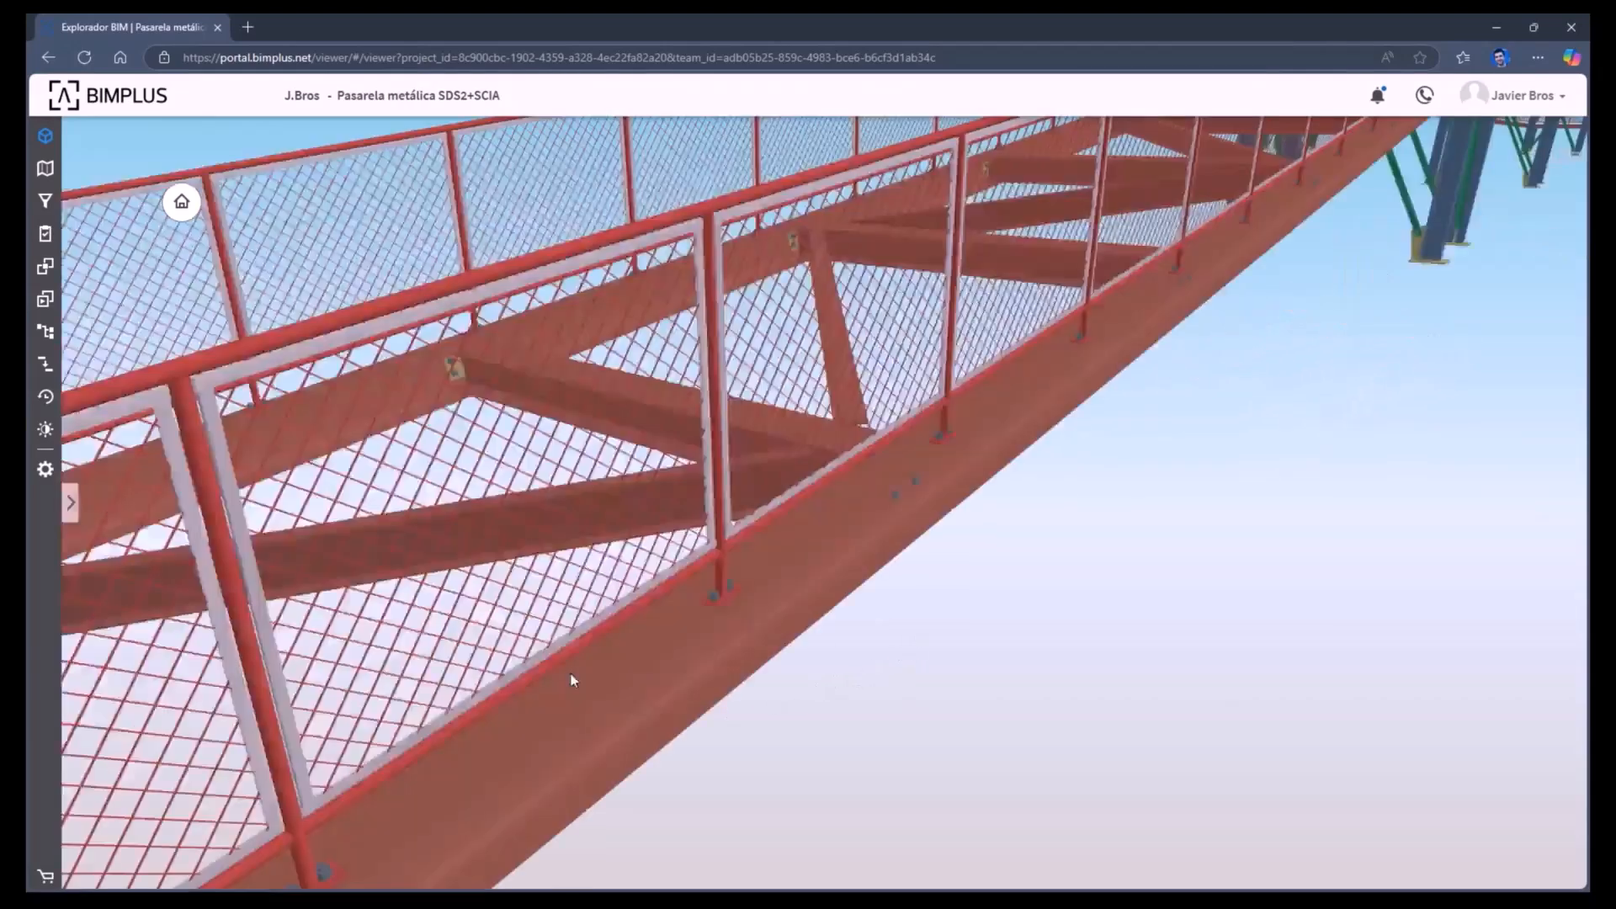
{"action": "scroll", "coordinate": [571, 673], "scroll_direction": "down", "scroll_amount": 4}
{"action": "middle_click_drag", "start_coordinate": [968, 568], "coordinate": [751, 686]}
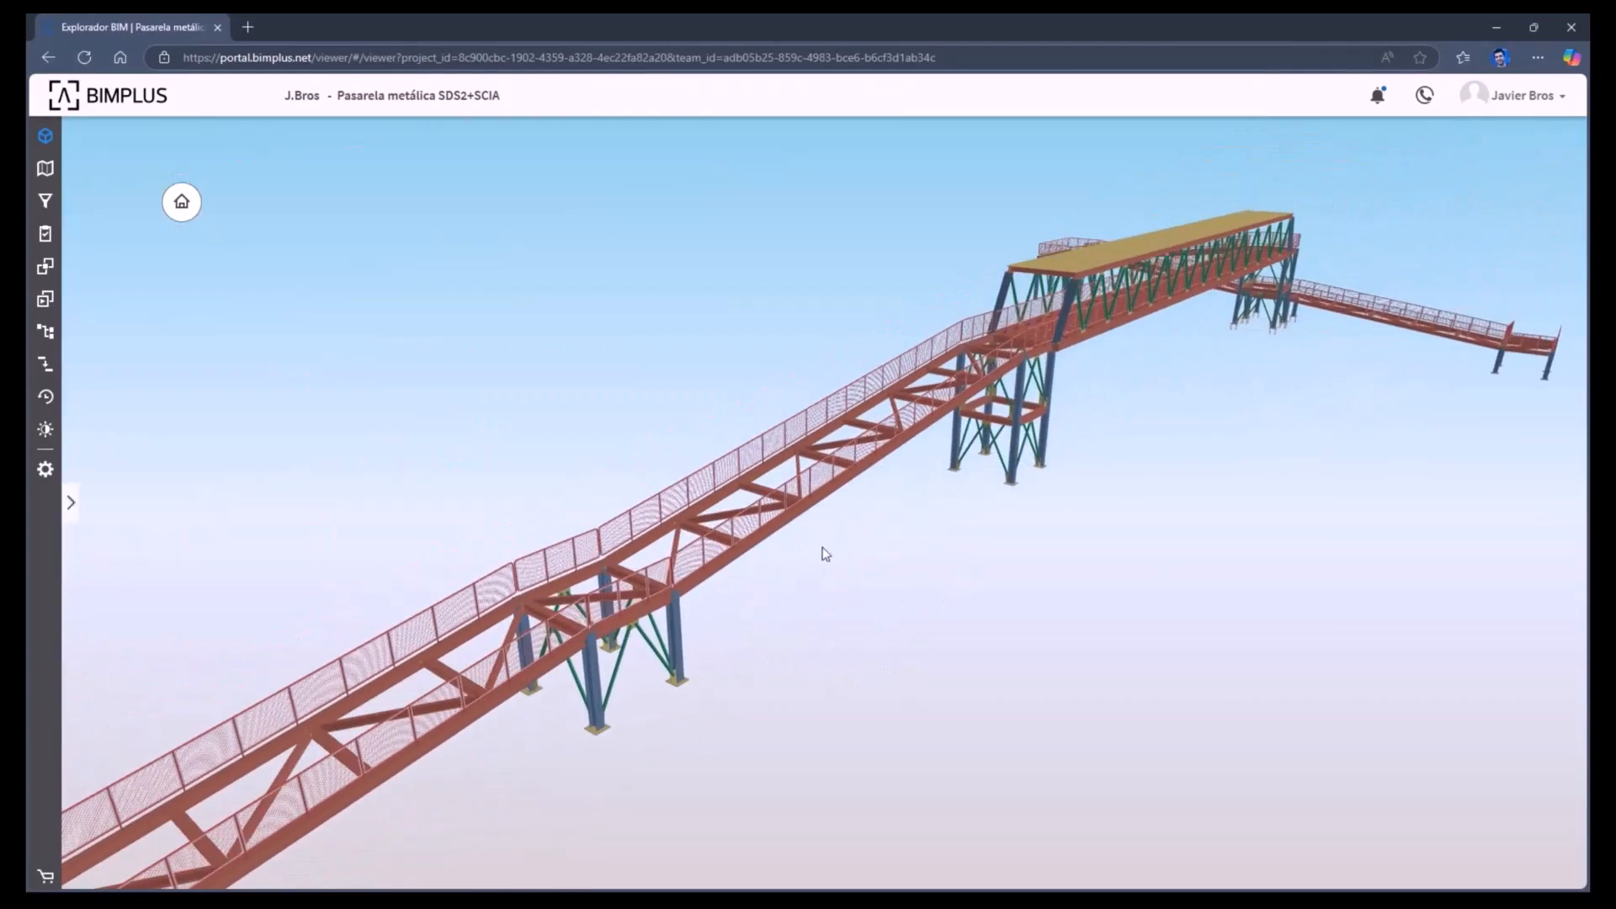
- Inspect the properties of the railing assembly on the access ramp, clear the selection and review the whole walkway
{"action": "left_click", "coordinate": [804, 477]}
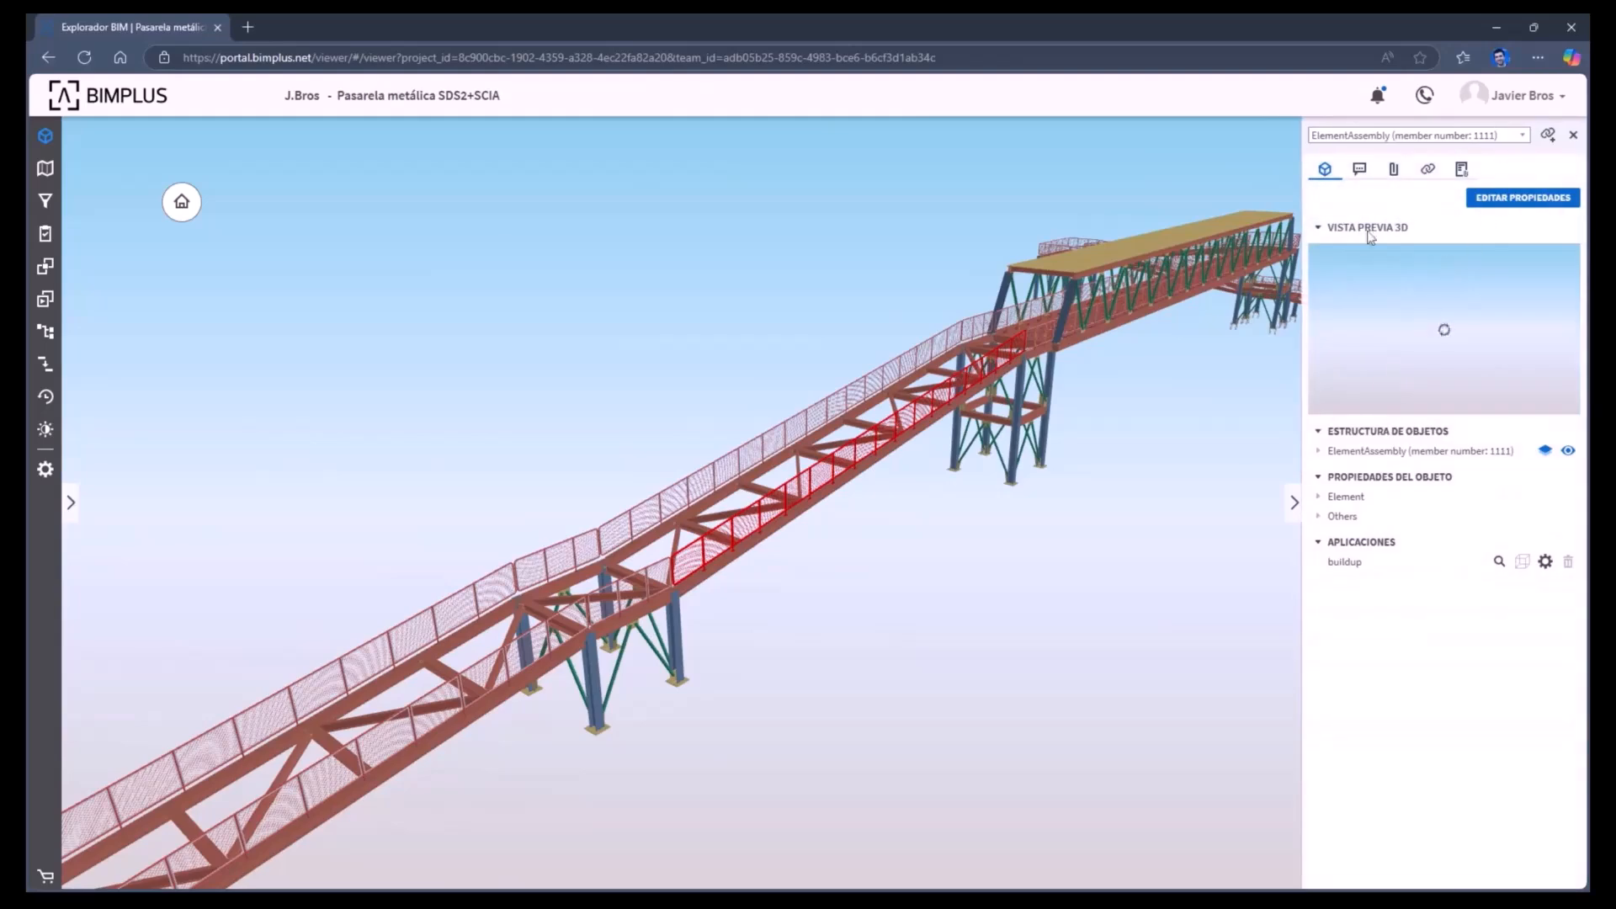
{"action": "left_click", "coordinate": [1064, 615]}
{"action": "middle_click_drag", "start_coordinate": [1149, 603], "coordinate": [1034, 651]}
{"action": "left_click_drag", "start_coordinate": [1128, 619], "coordinate": [1098, 622]}
{"action": "scroll", "coordinate": [1099, 628], "scroll_direction": "down", "scroll_amount": 10}
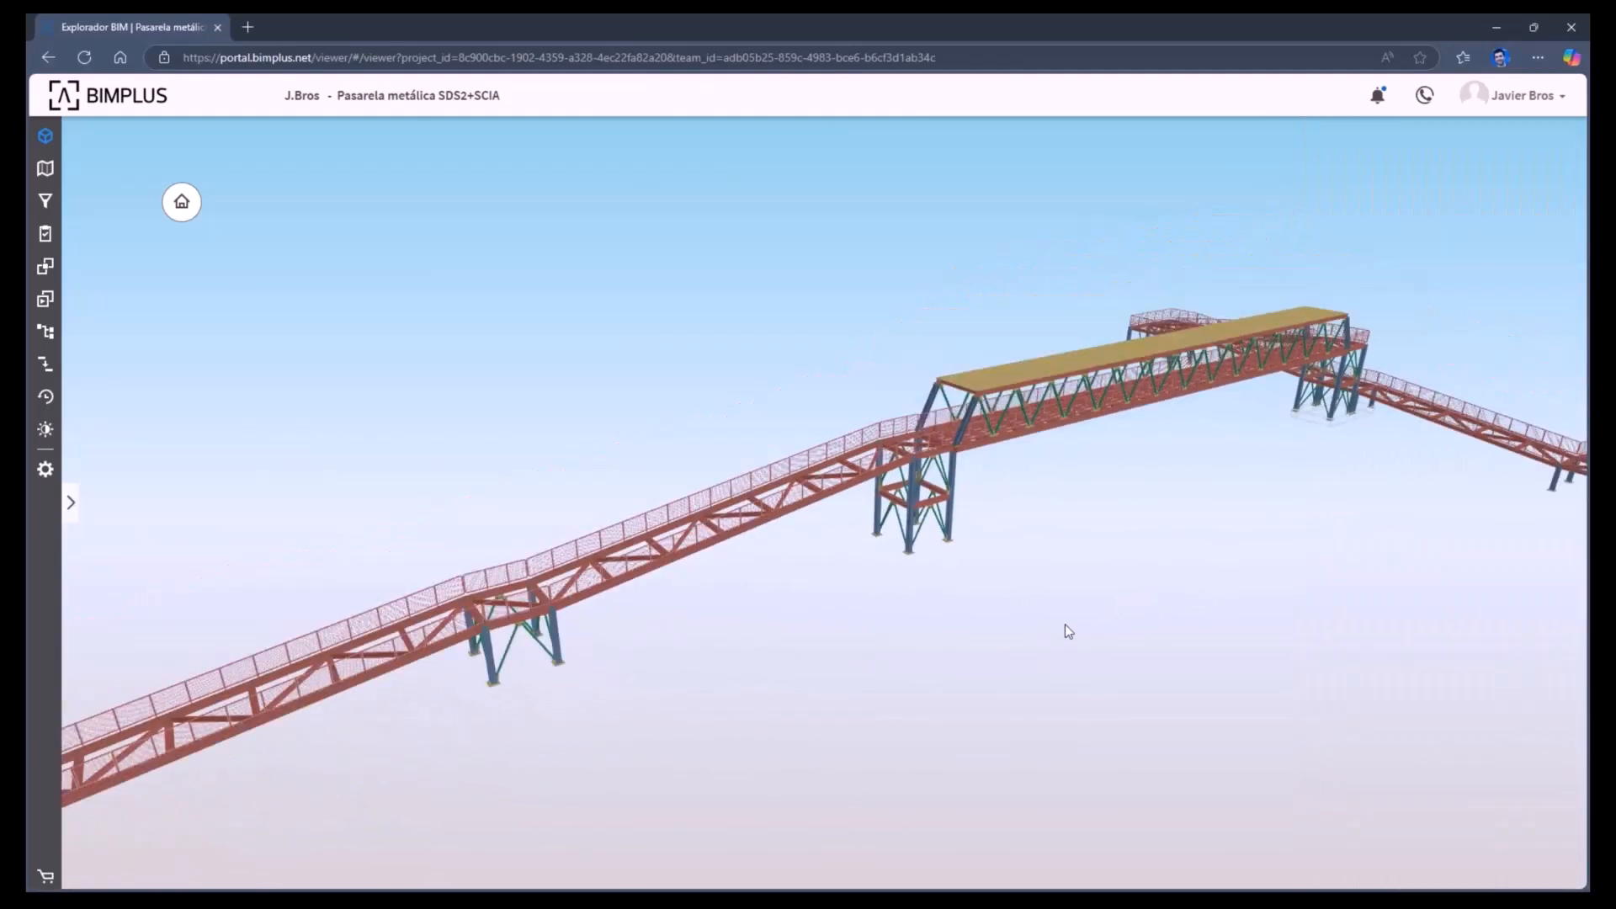
{"action": "middle_click_drag", "start_coordinate": [1115, 641], "coordinate": [1071, 619]}
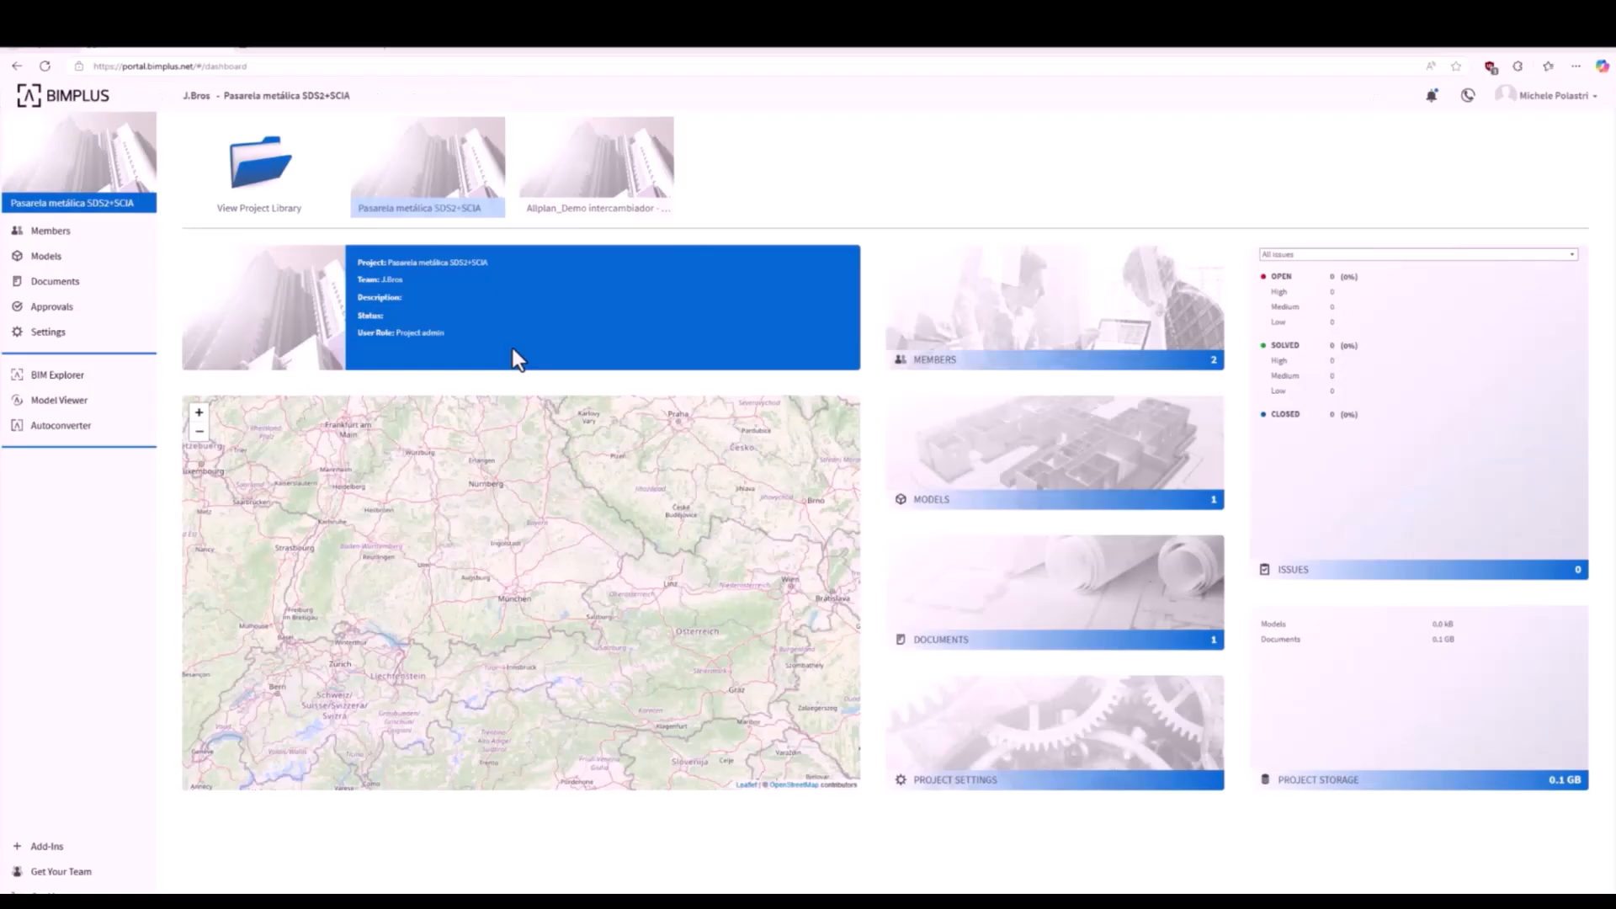
- Open SDS2Model_Pasarela from the project's models to check it in 3D, and return to the project dashboard
{"action": "left_click", "coordinate": [93, 257]}
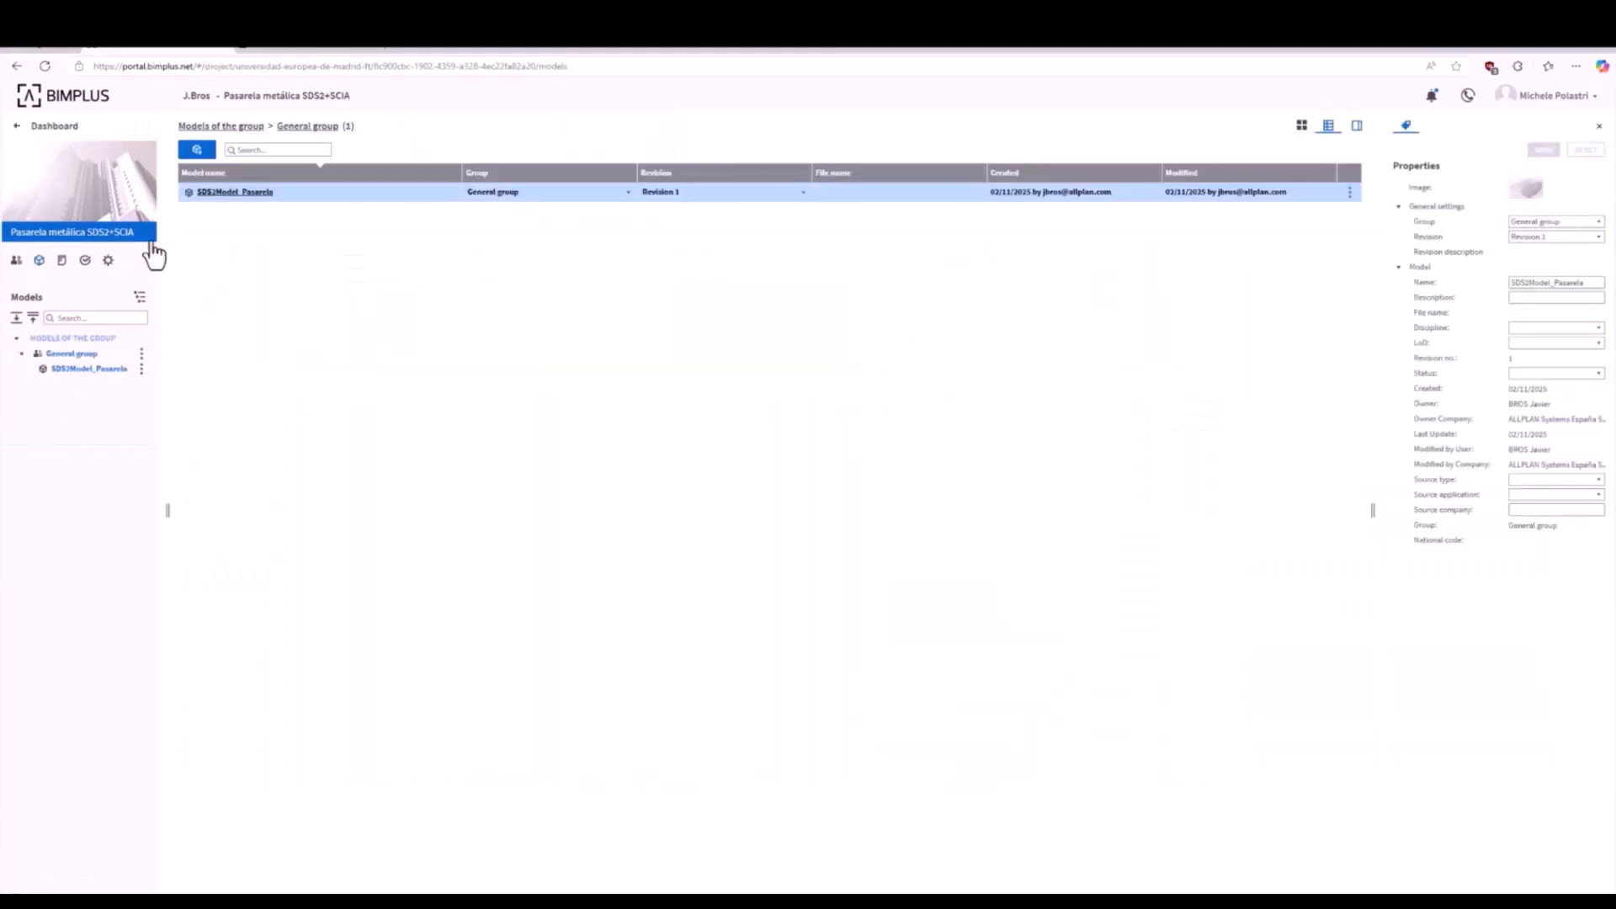
{"action": "double_click", "coordinate": [256, 193]}
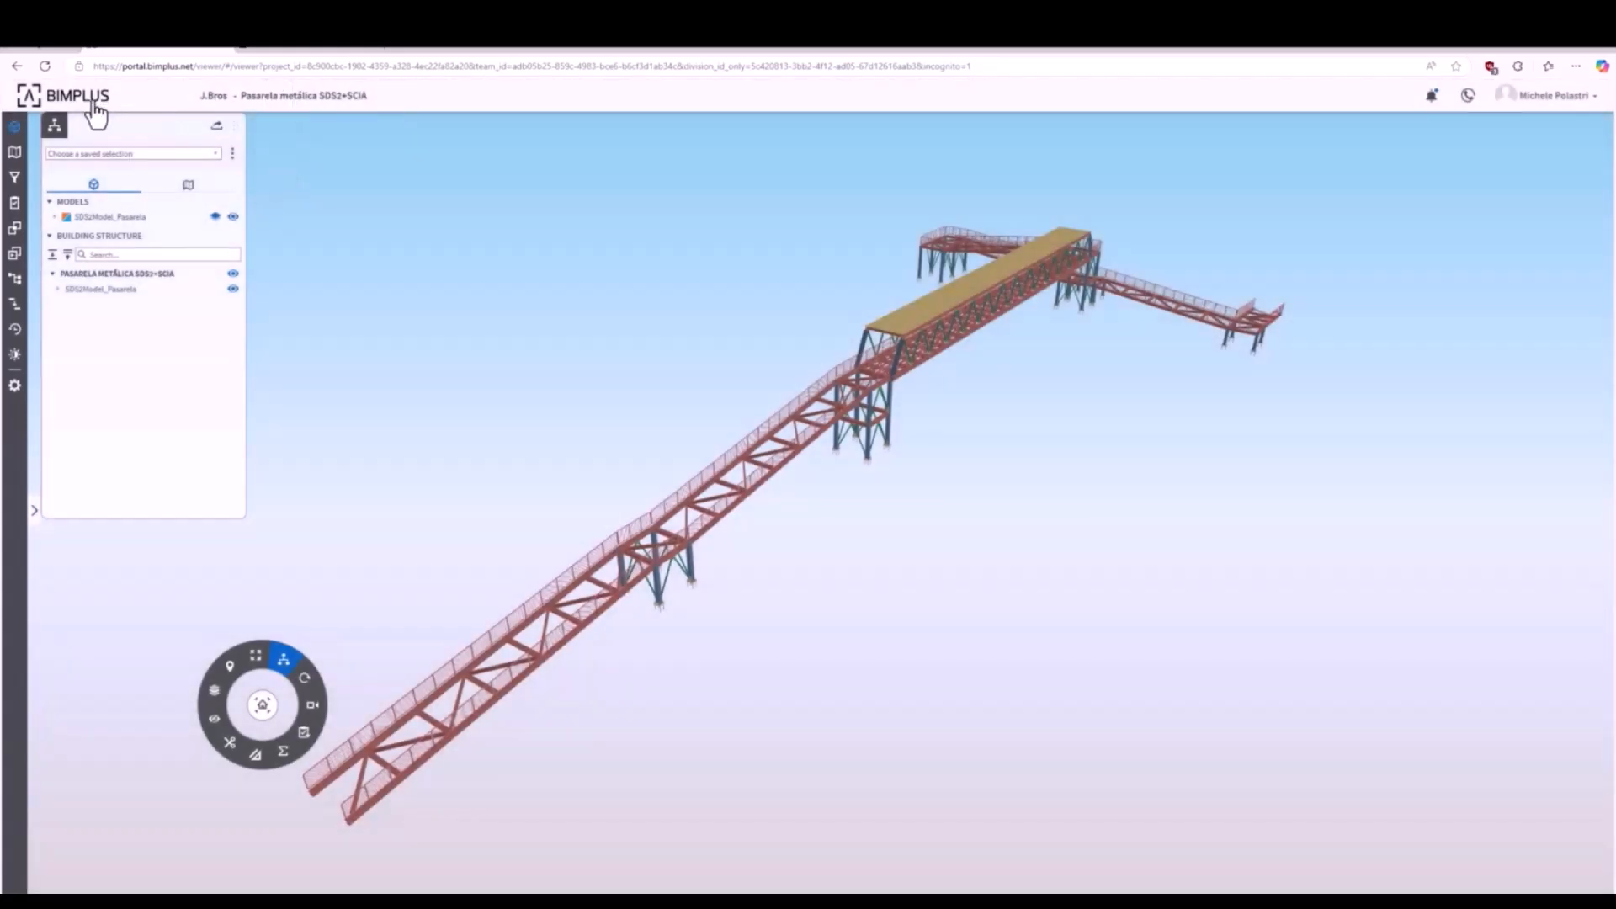
{"action": "left_click", "coordinate": [94, 102]}
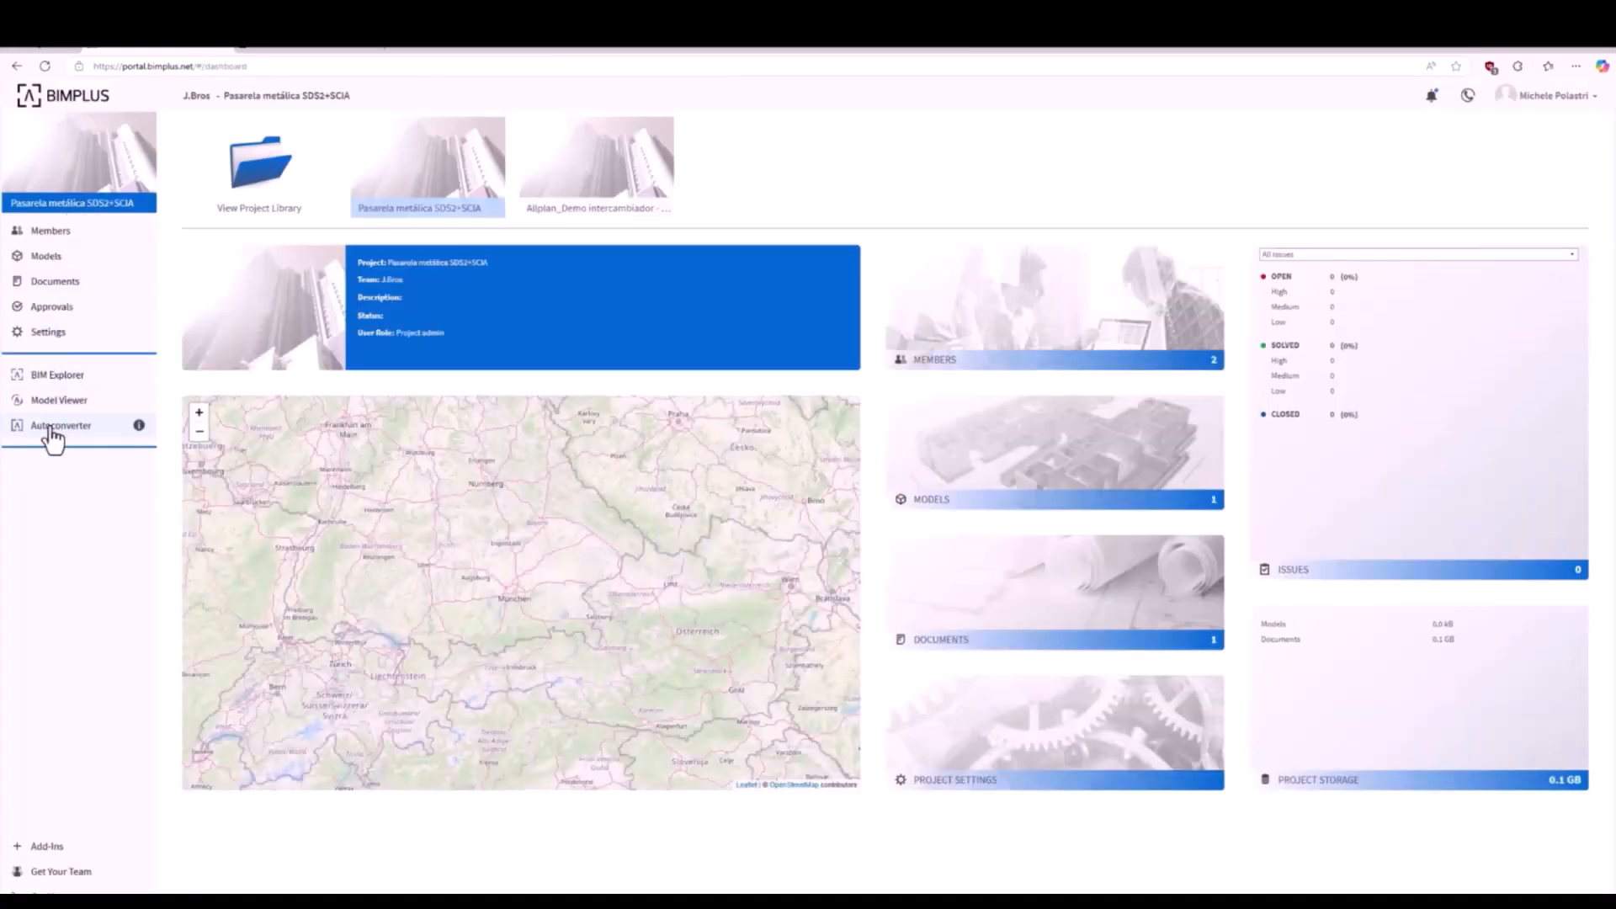
- Launch Autoconverter for the project and display SDS2Model_Pasarela with its Reinforcement layer hidden
{"action": "left_click", "coordinate": [52, 428]}
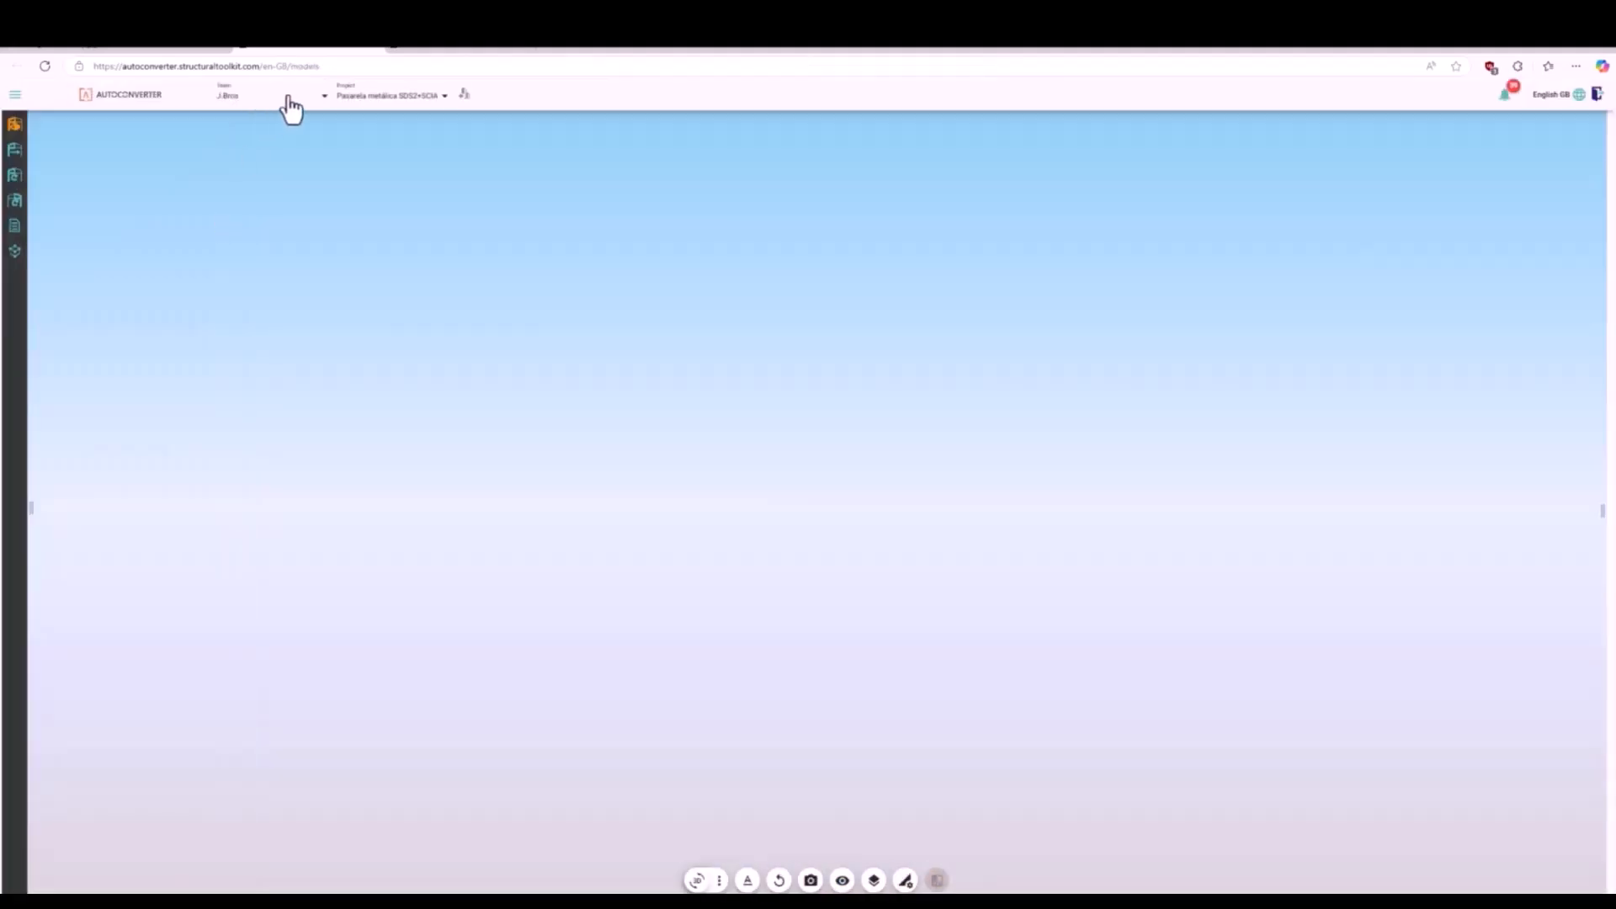
{"action": "left_click", "coordinate": [15, 126]}
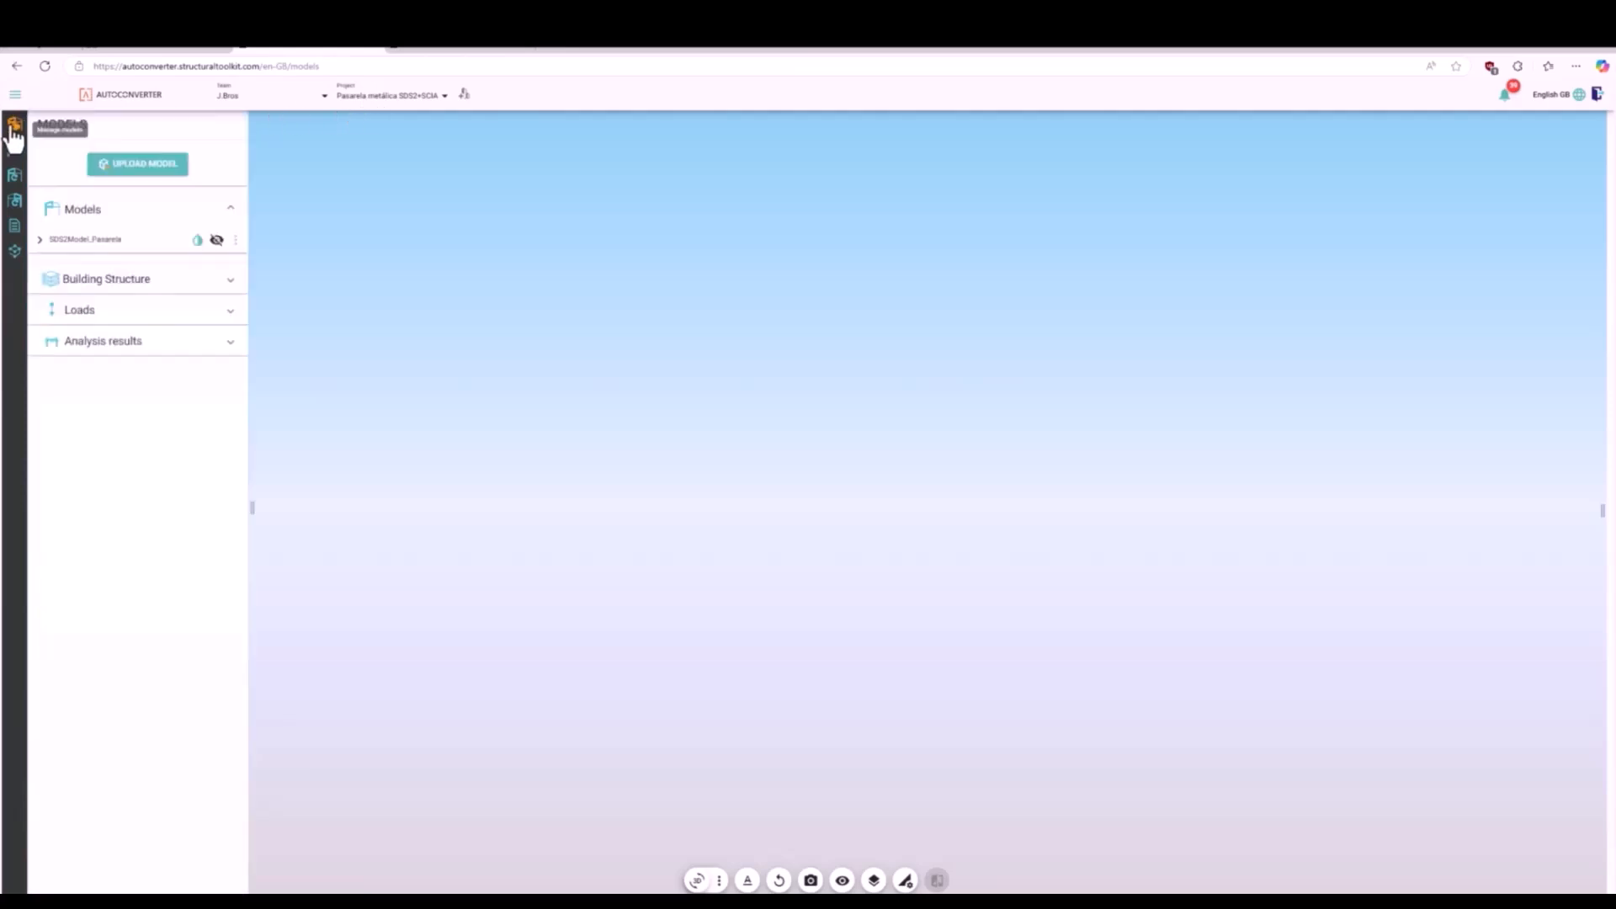
{"action": "left_click", "coordinate": [216, 240]}
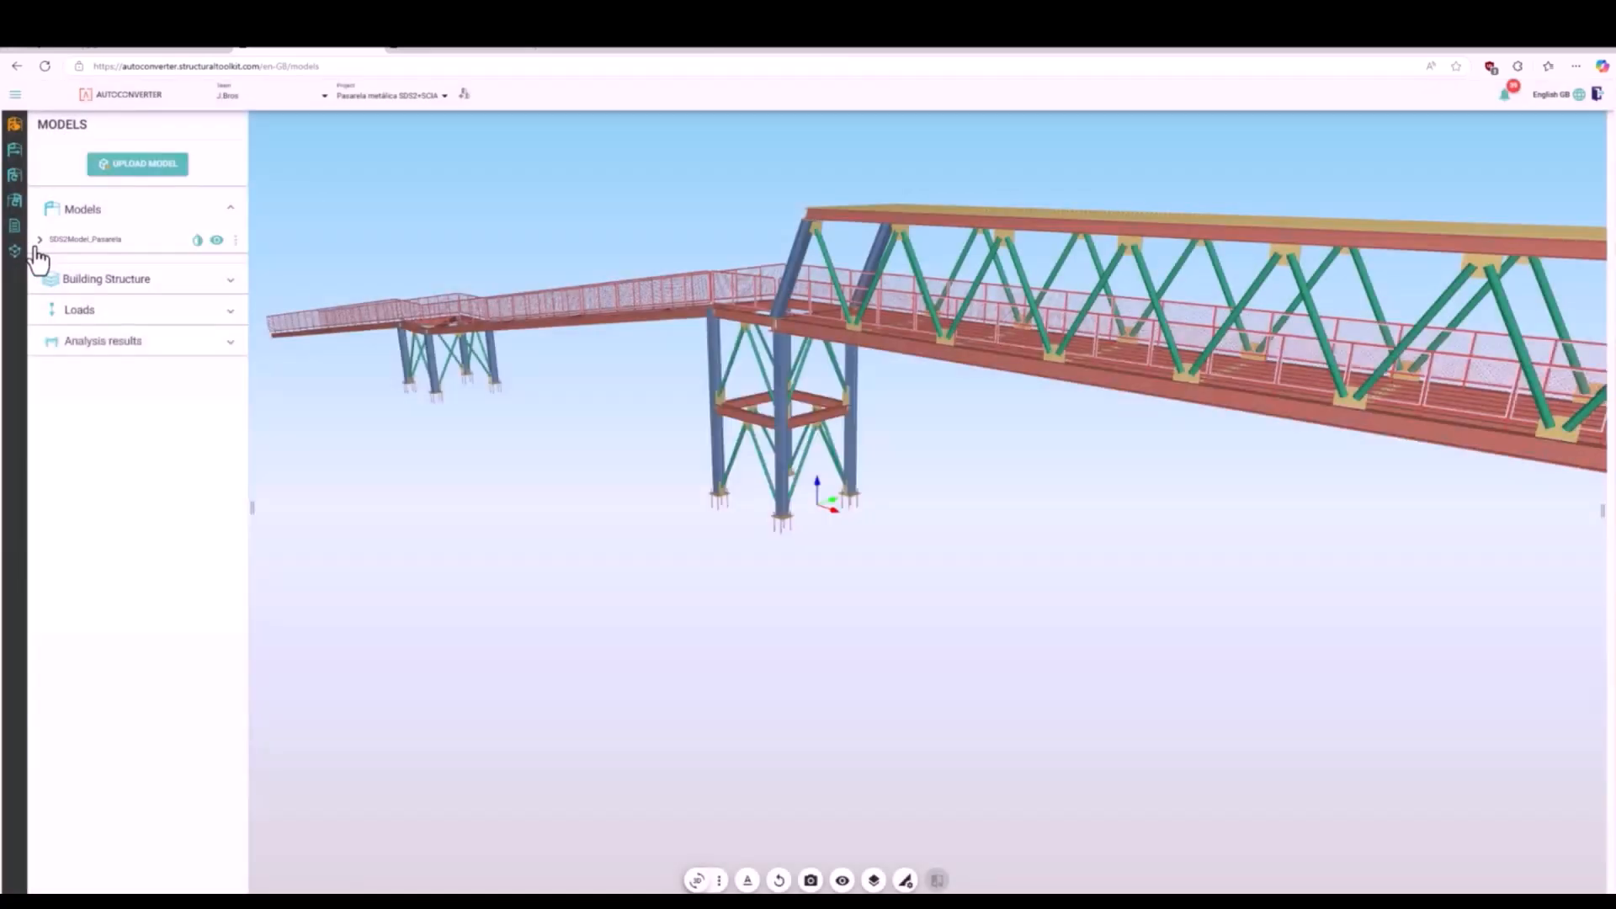
{"action": "left_click", "coordinate": [39, 240]}
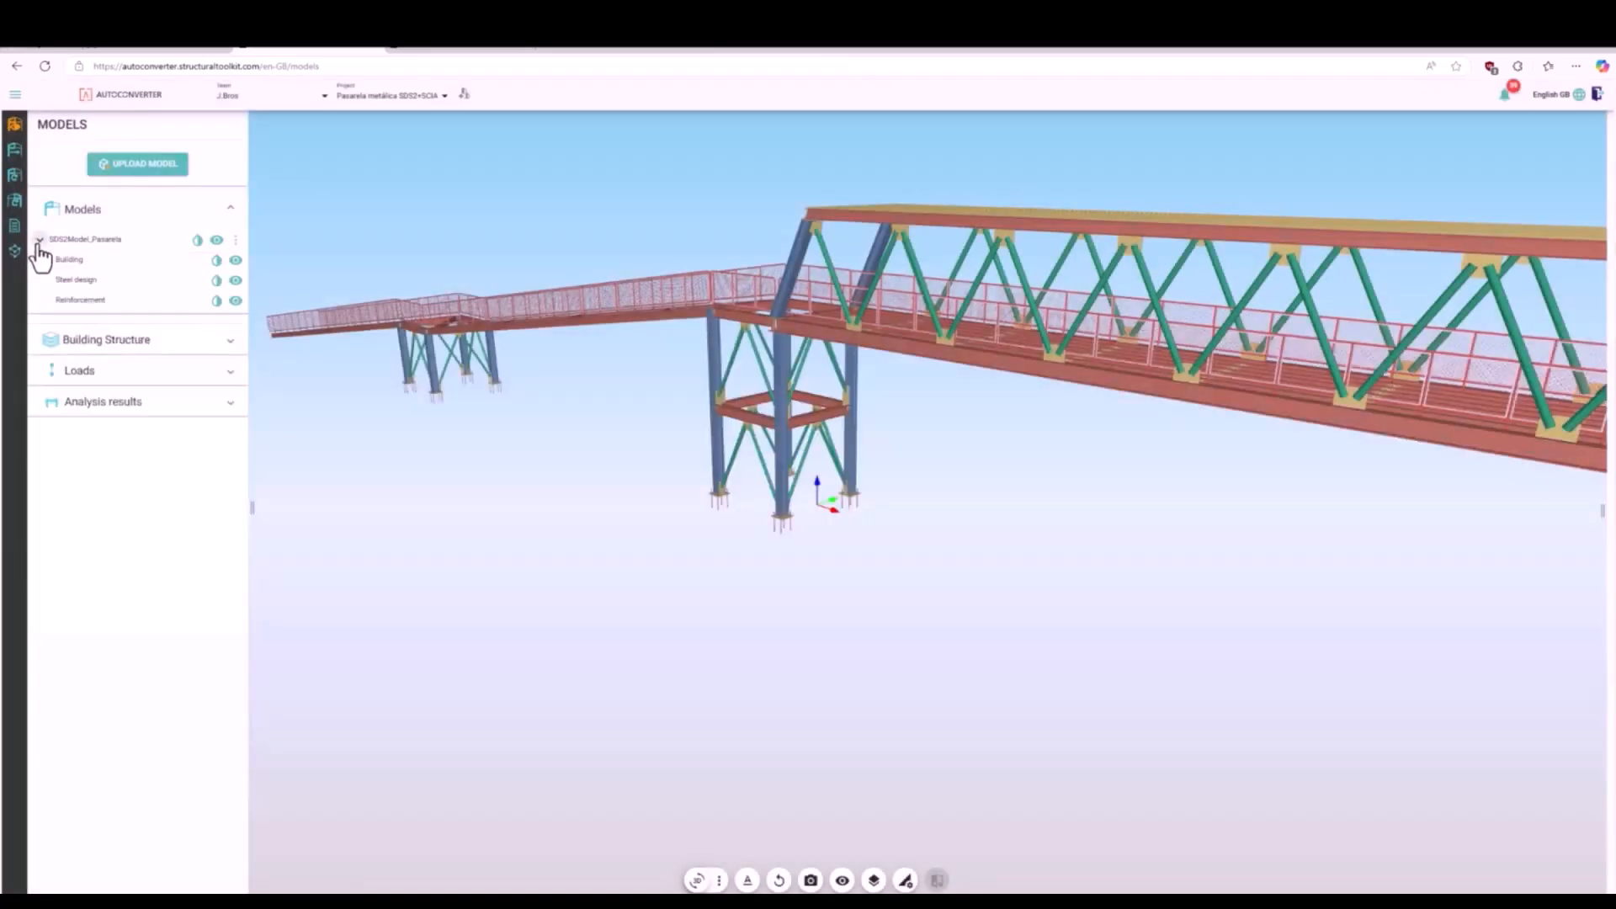
{"action": "left_click", "coordinate": [236, 301]}
- Start a model conversion with SDS2Model_Pasarela and proceed to the Clean Model stage
{"action": "left_click", "coordinate": [16, 152]}
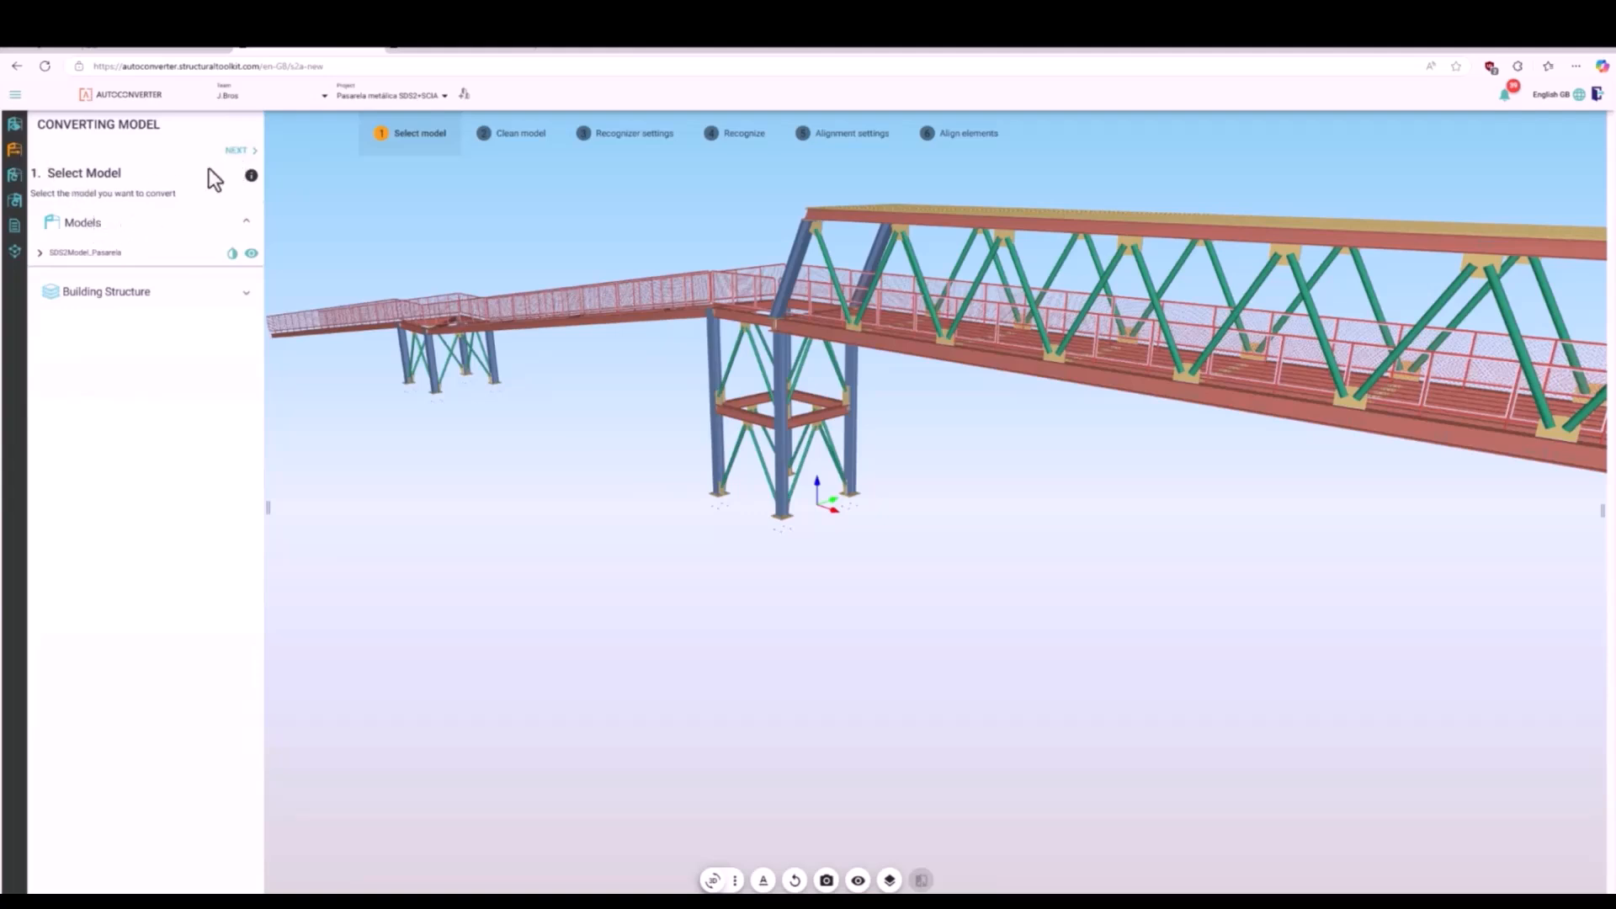
{"action": "left_click", "coordinate": [42, 253]}
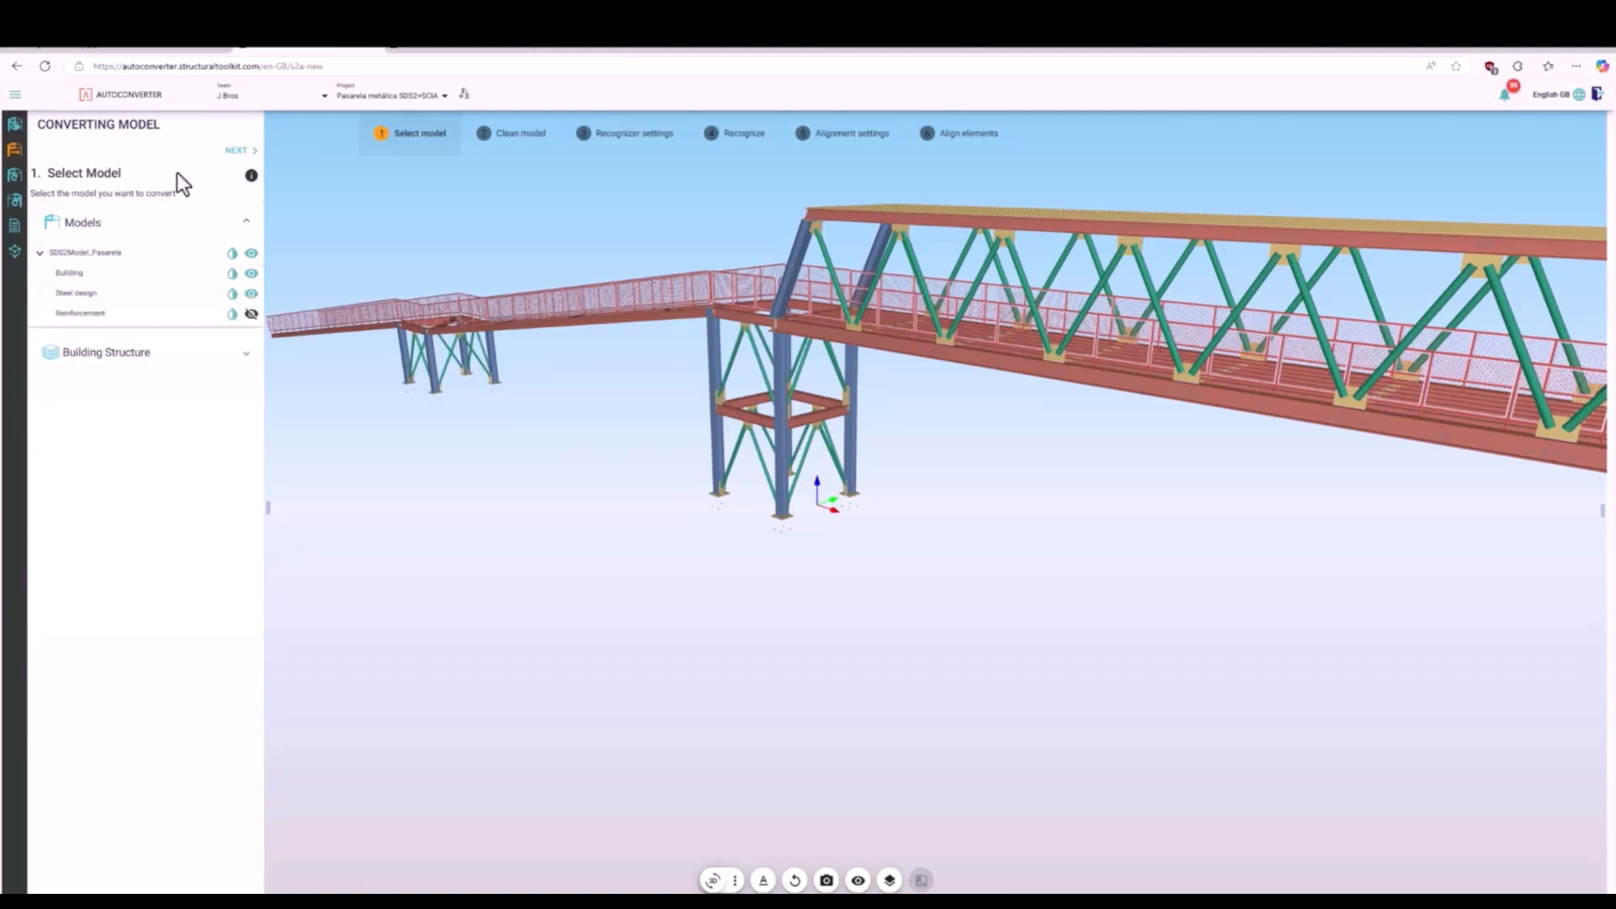
{"action": "left_click", "coordinate": [230, 155]}
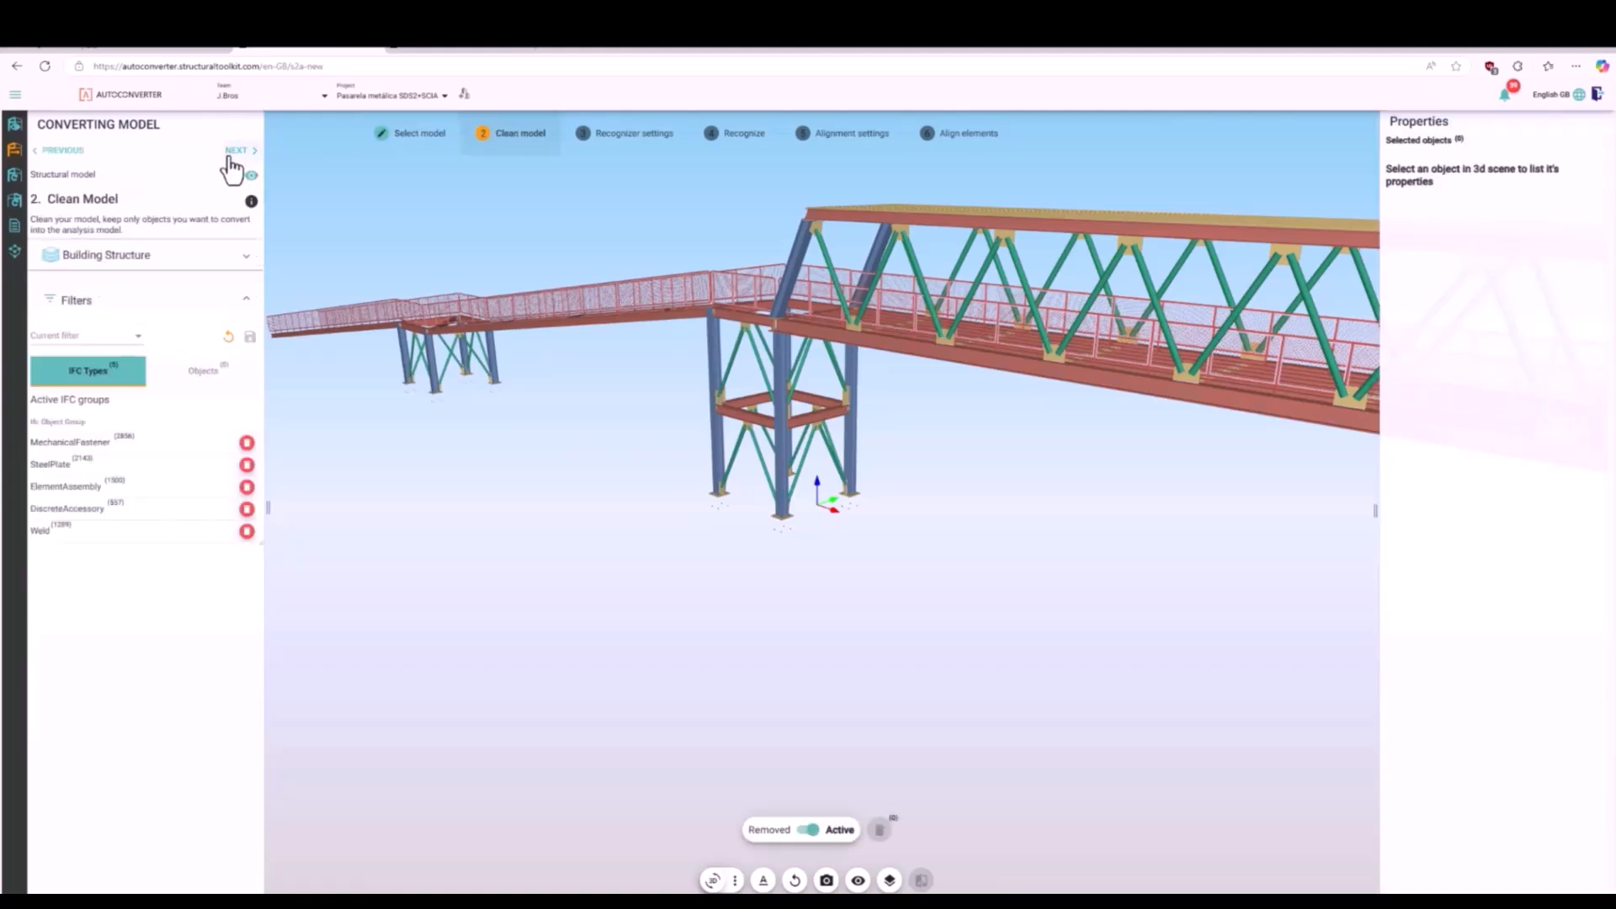
- Remove the MechanicalFastener, SteelPlate and Weld object groups from the structural model
{"action": "left_click", "coordinate": [118, 451]}
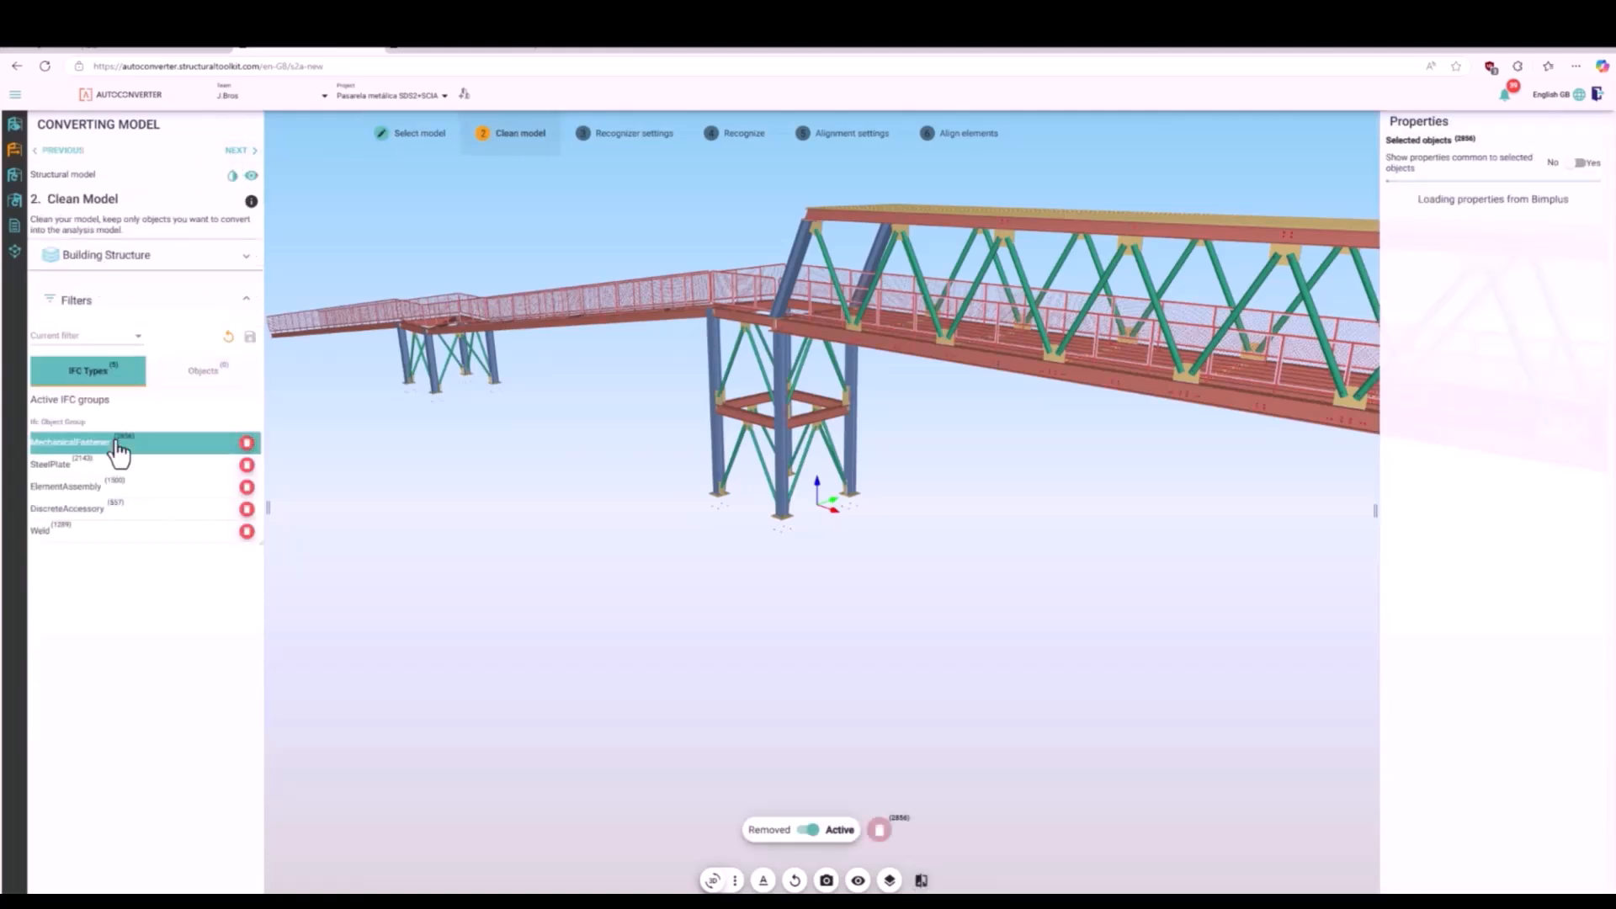
{"action": "left_click", "coordinate": [245, 445]}
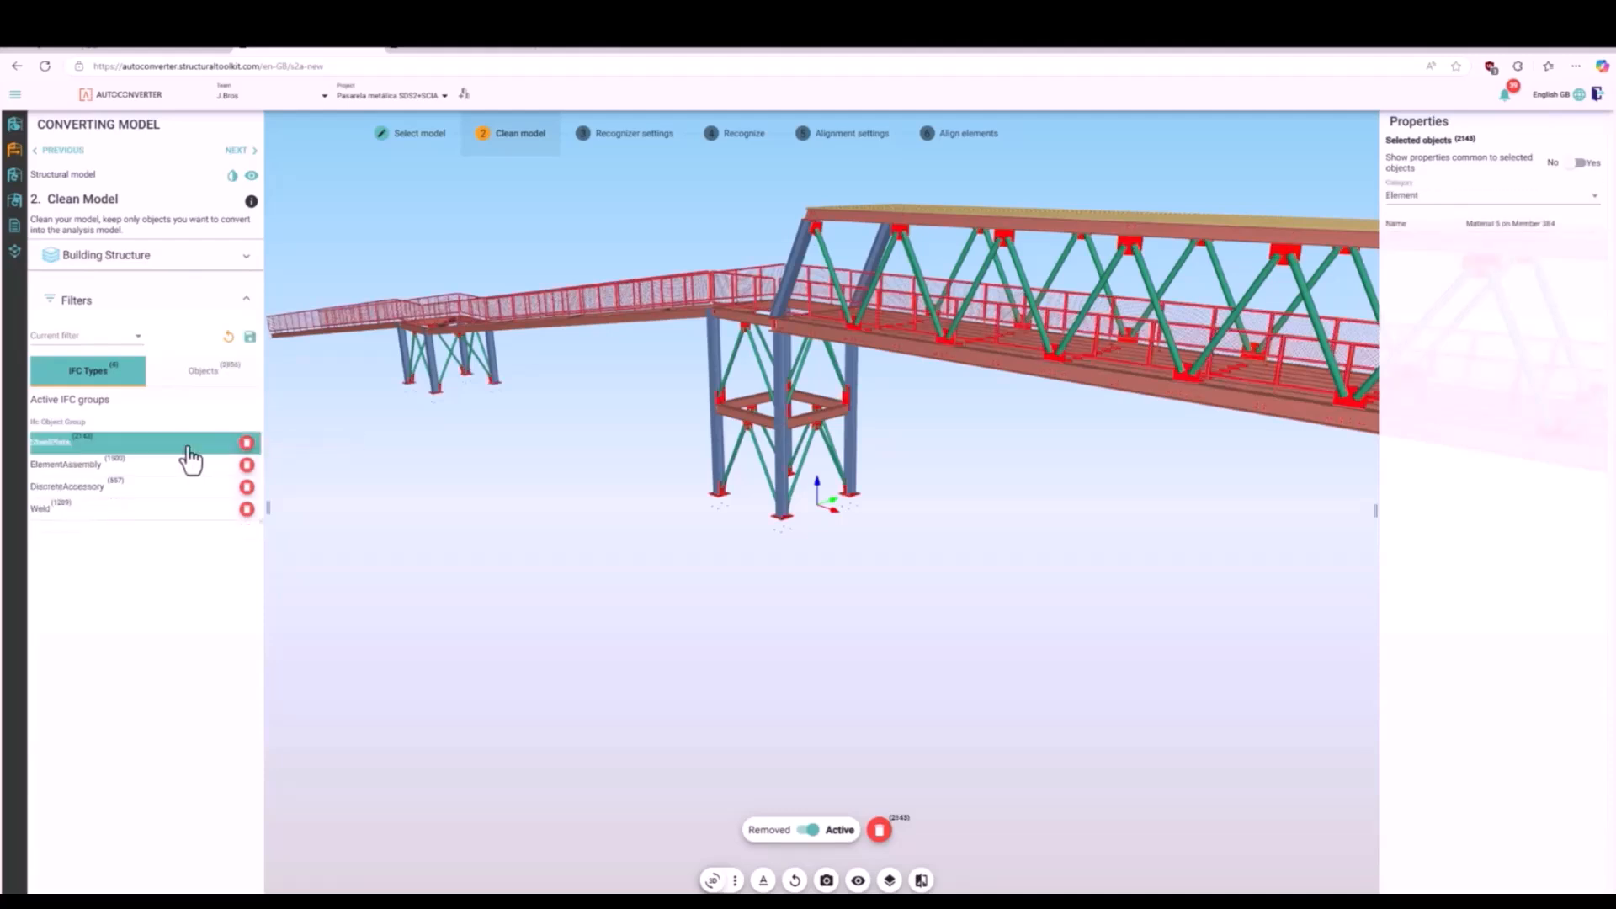
{"action": "left_click", "coordinate": [246, 444]}
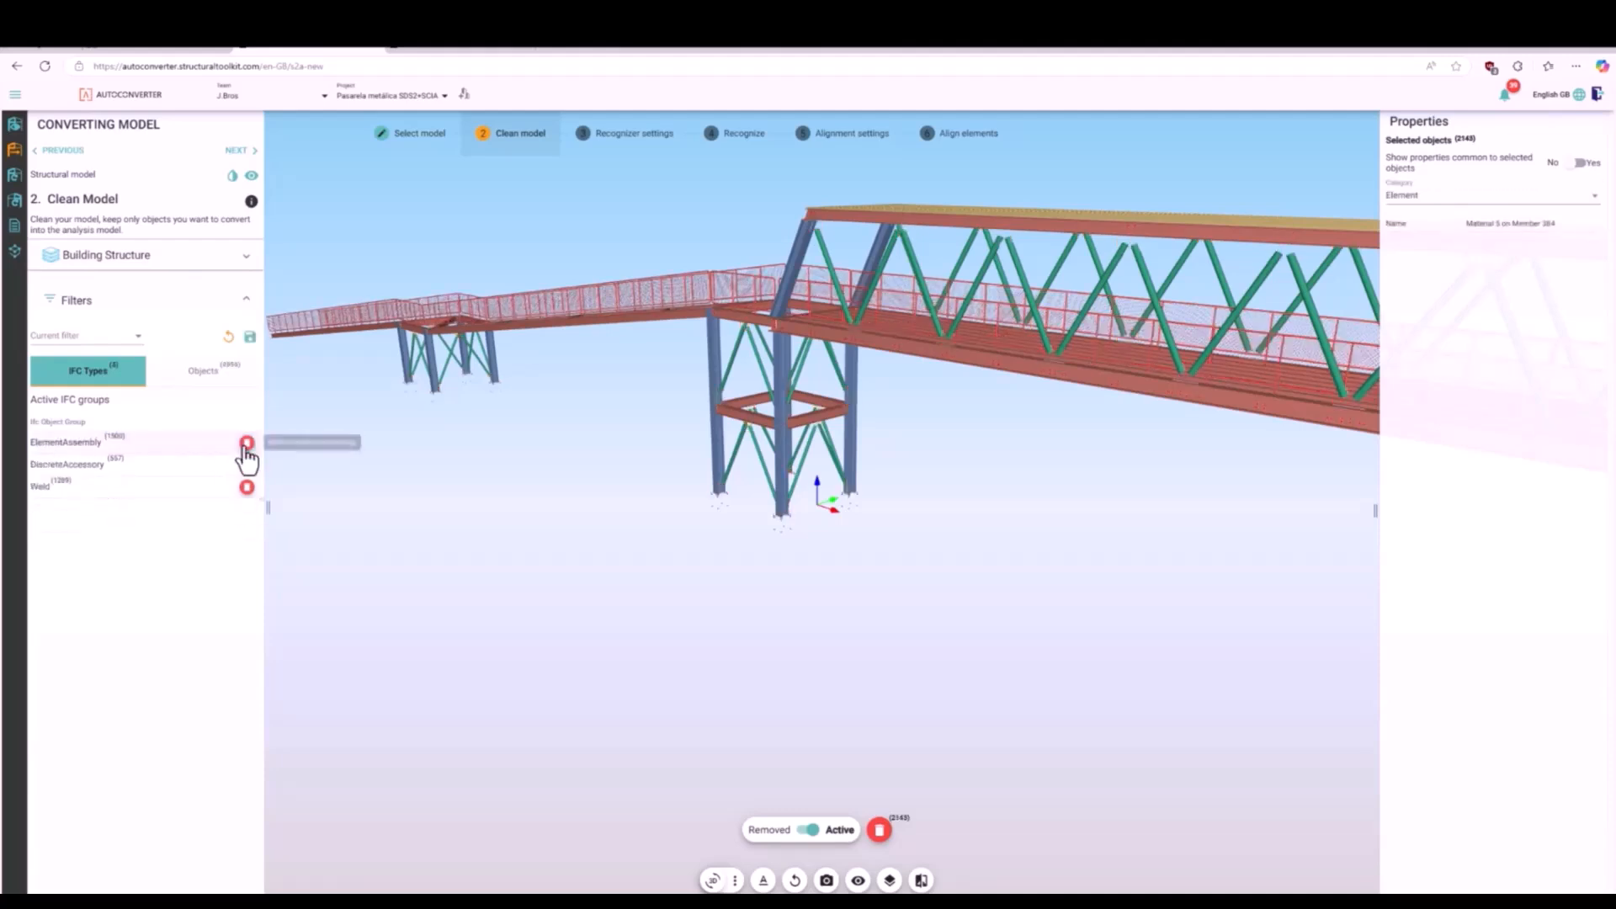
{"action": "left_click", "coordinate": [159, 471]}
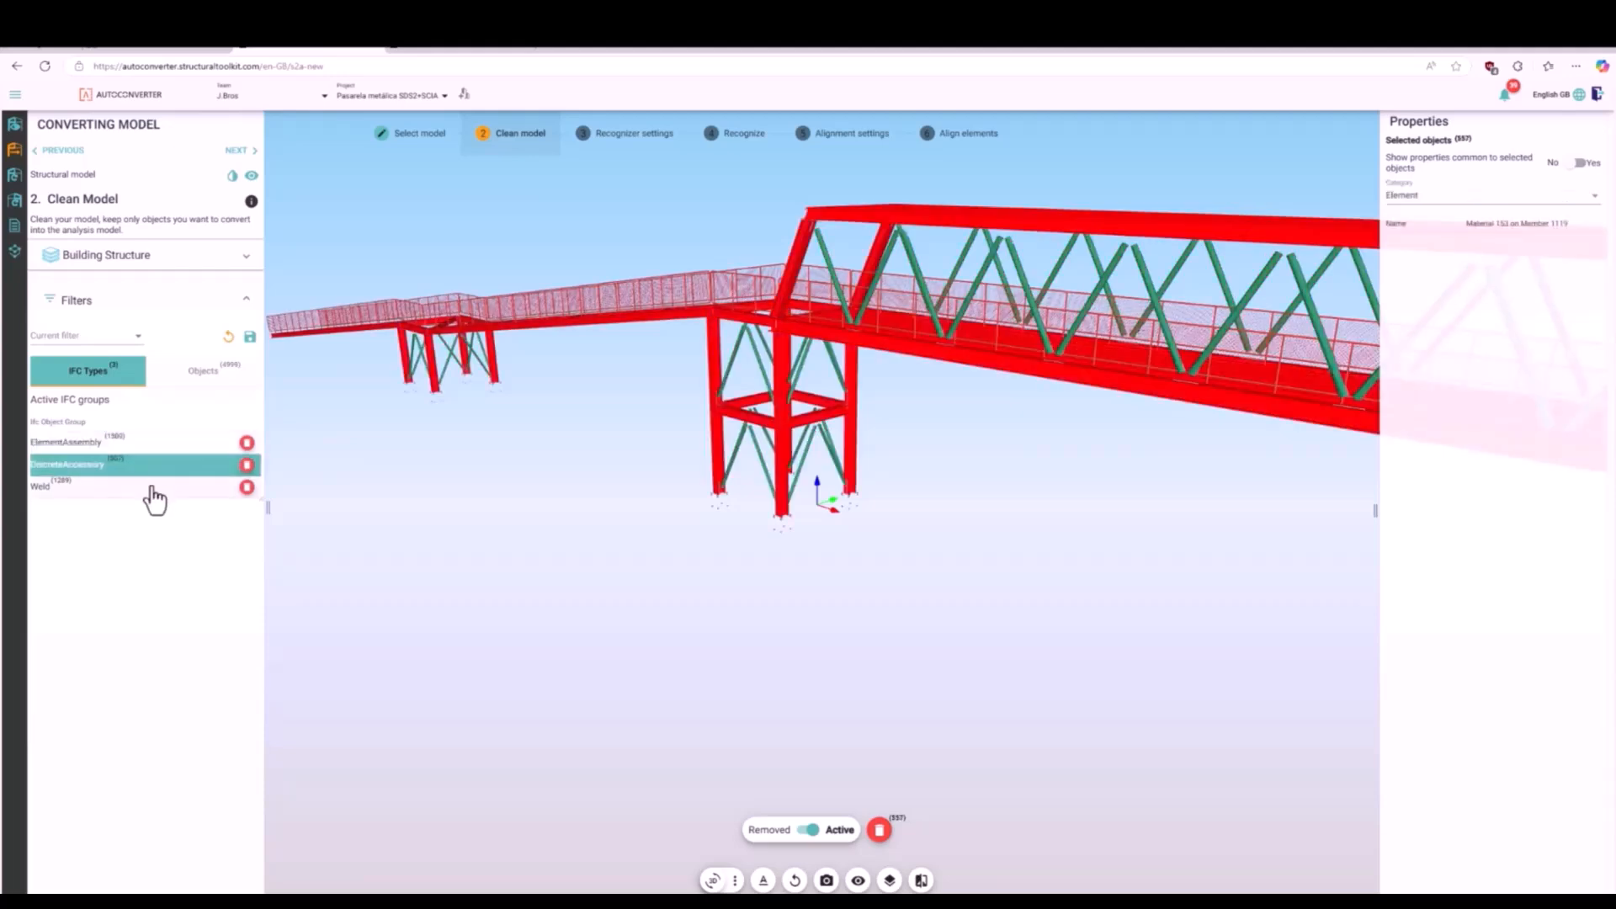
{"action": "left_click", "coordinate": [195, 489]}
{"action": "left_click", "coordinate": [245, 489]}
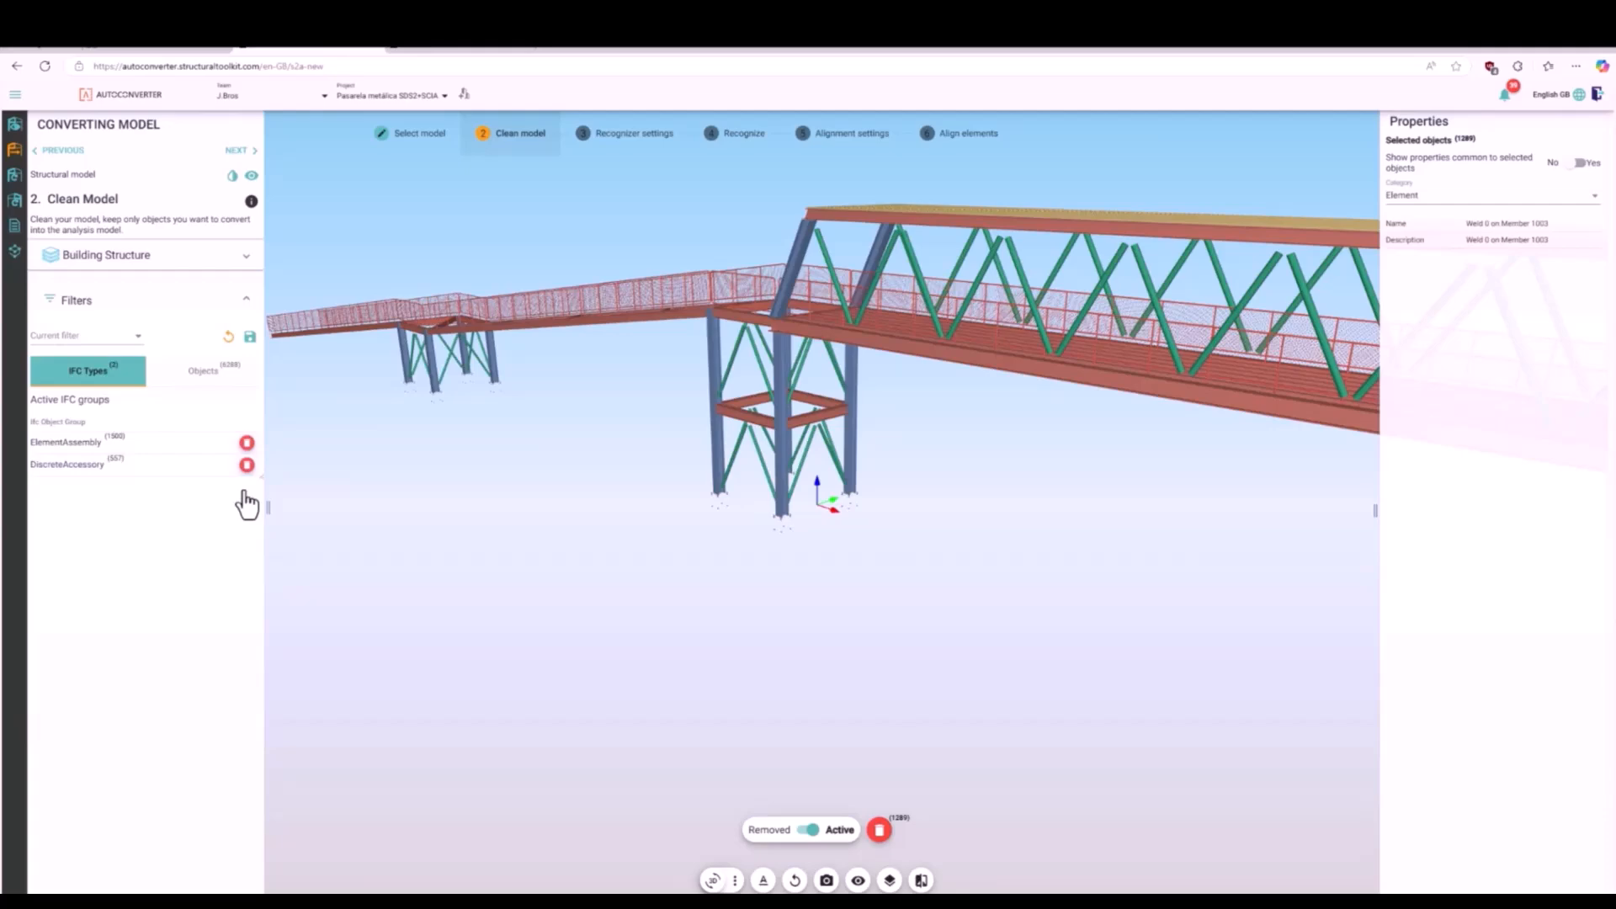
- Select every railing pipe sharing the top rail's material description 33.7x3.6CHS and remove them all
{"action": "left_click", "coordinate": [155, 448]}
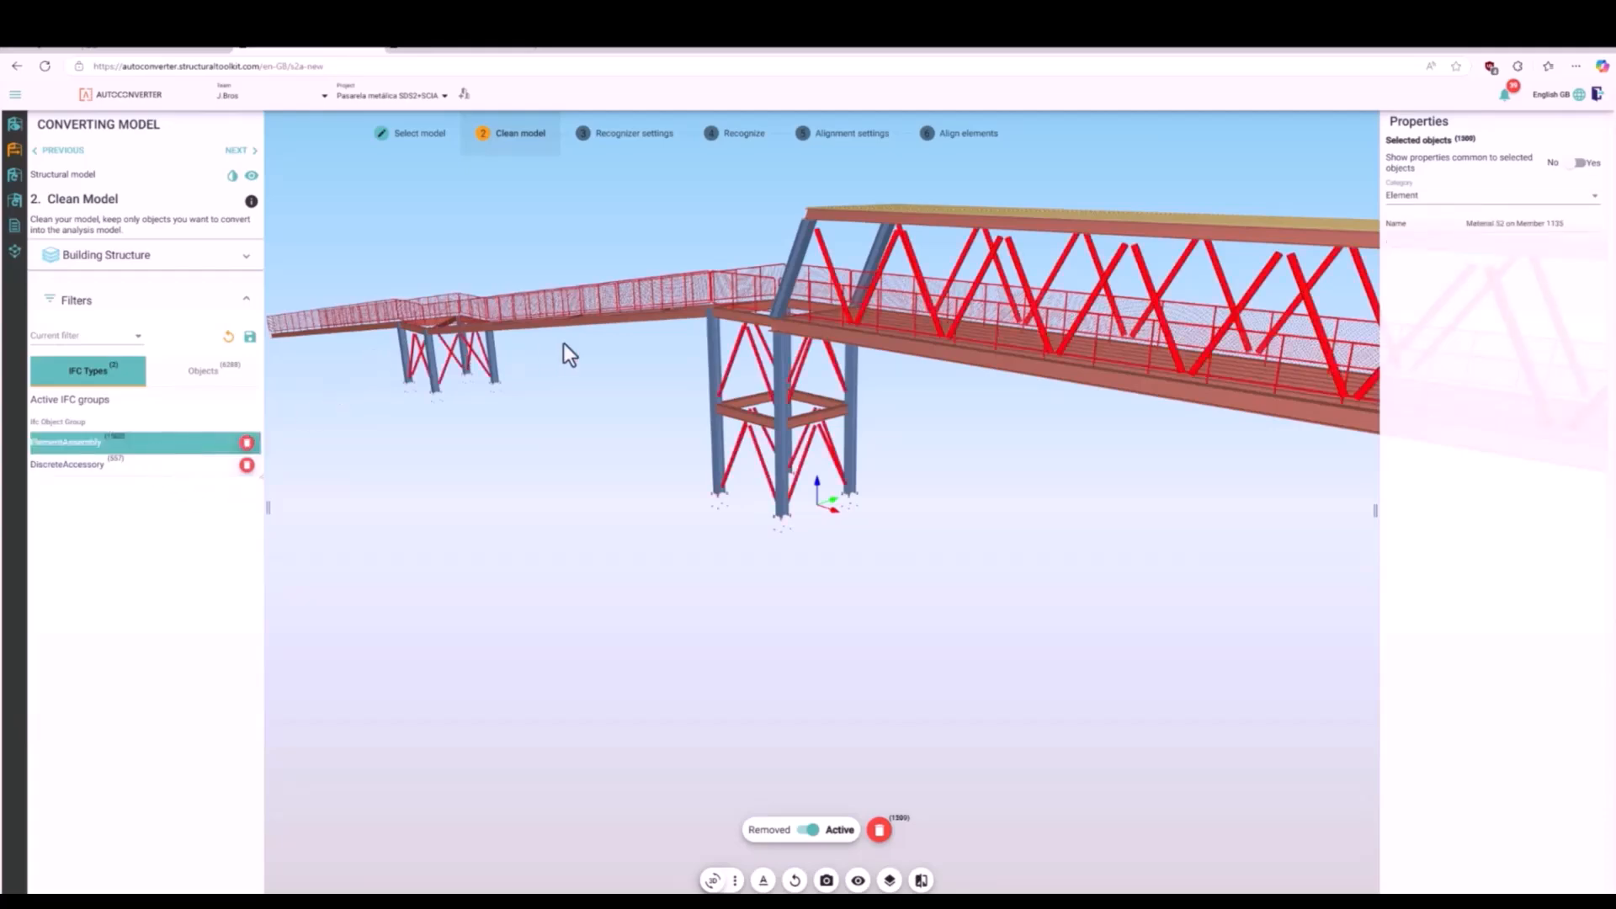
{"action": "left_click", "coordinate": [655, 432]}
{"action": "scroll", "coordinate": [654, 288], "scroll_direction": "up", "scroll_amount": 5}
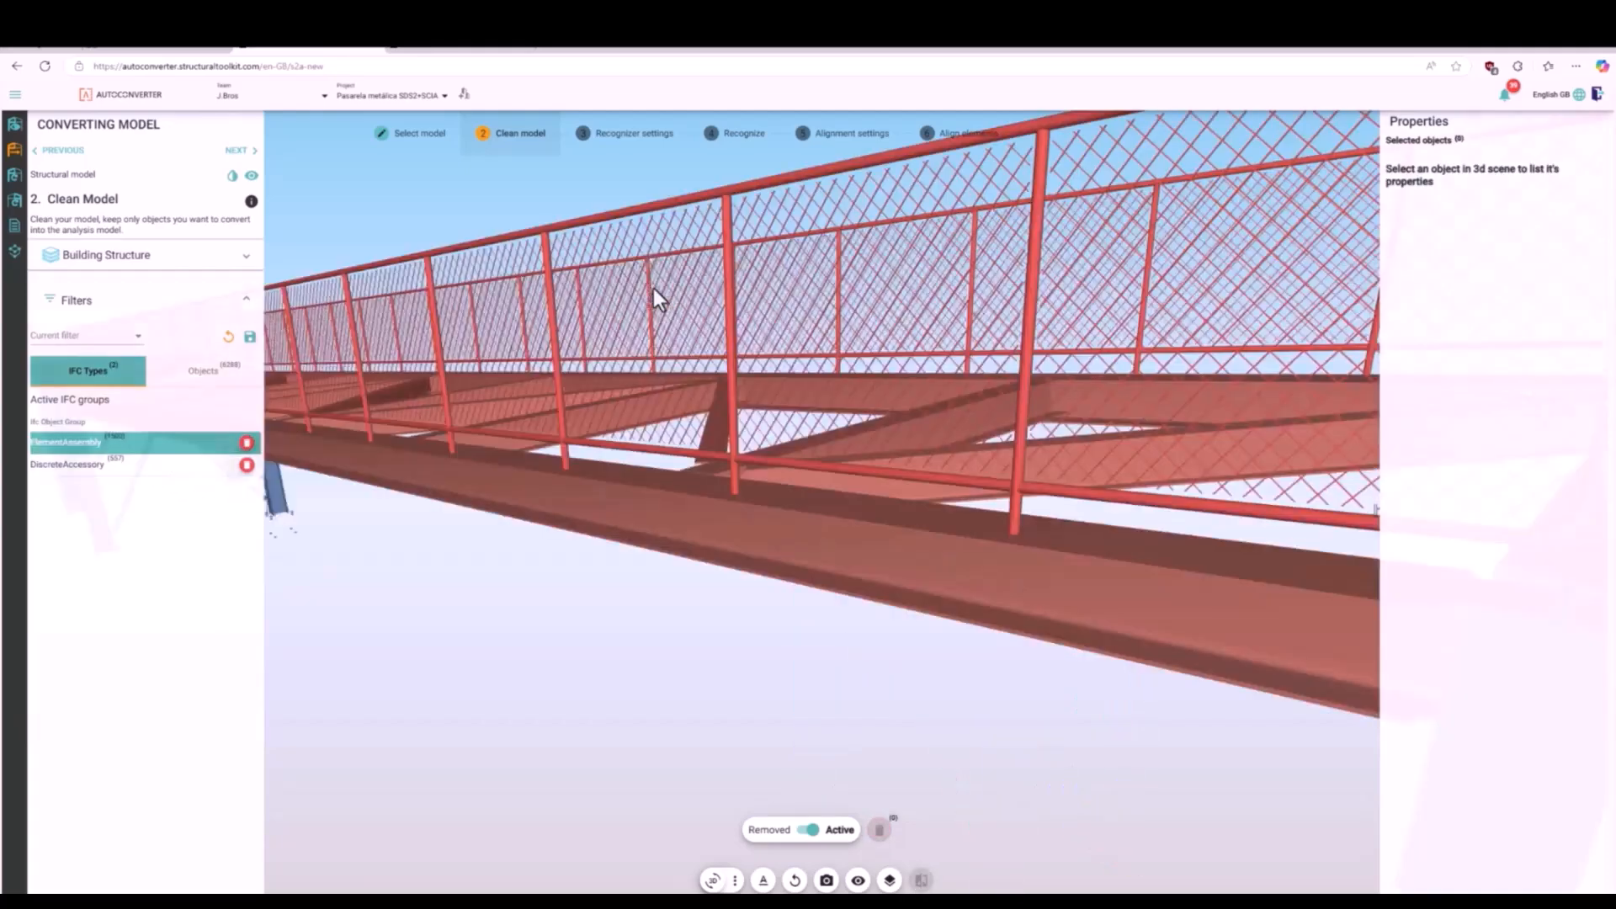
{"action": "left_click", "coordinate": [613, 221]}
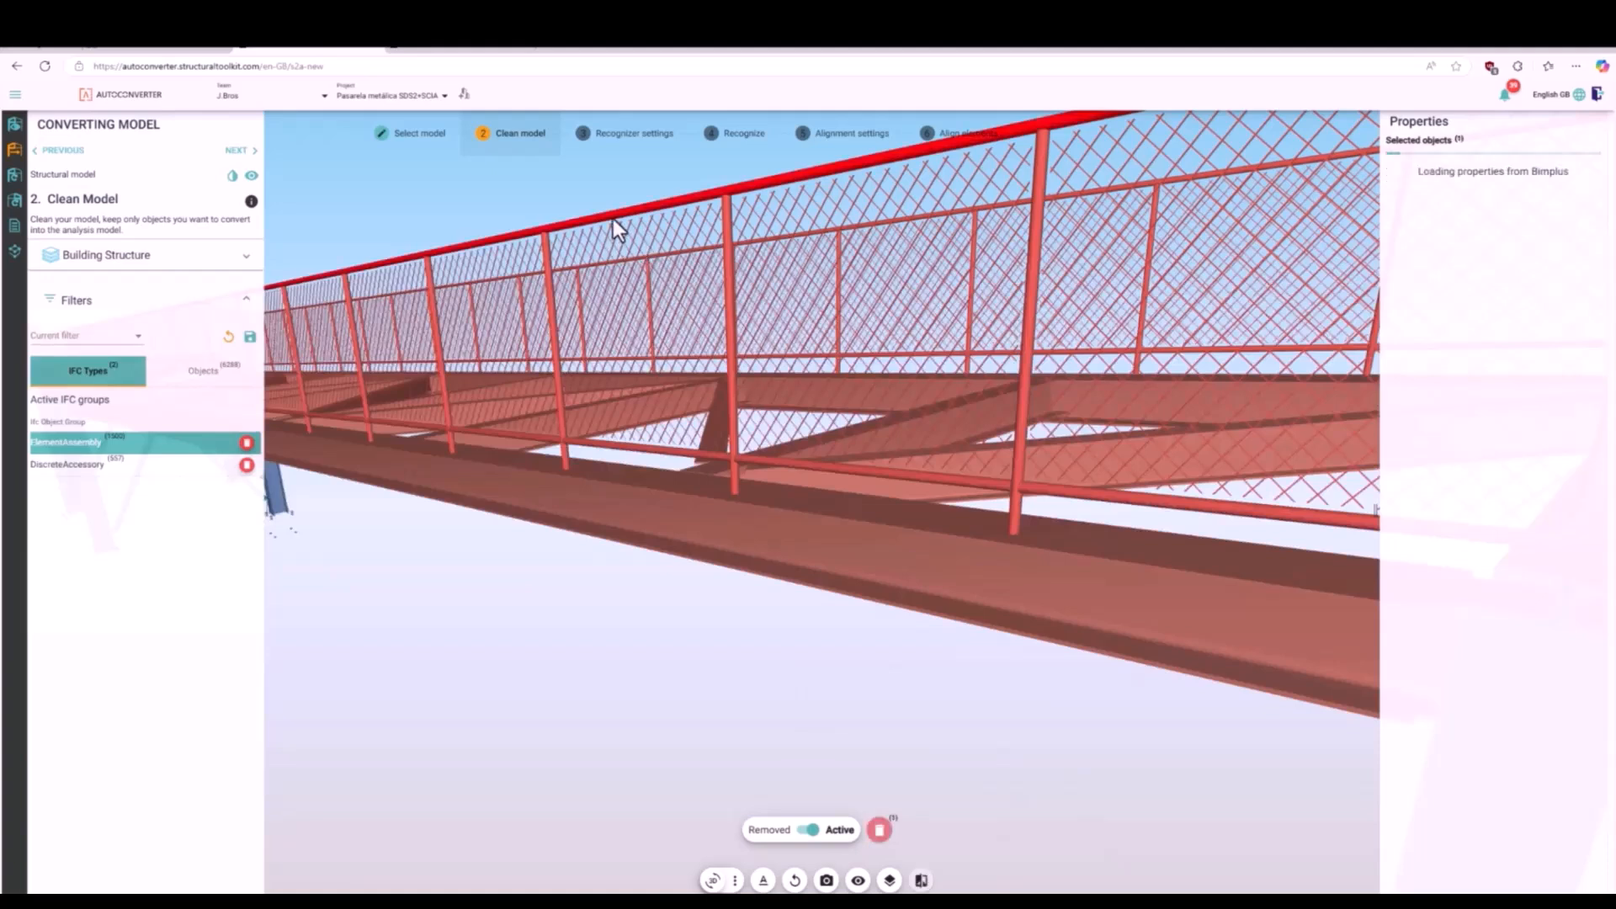
{"action": "left_click", "coordinate": [1450, 171]}
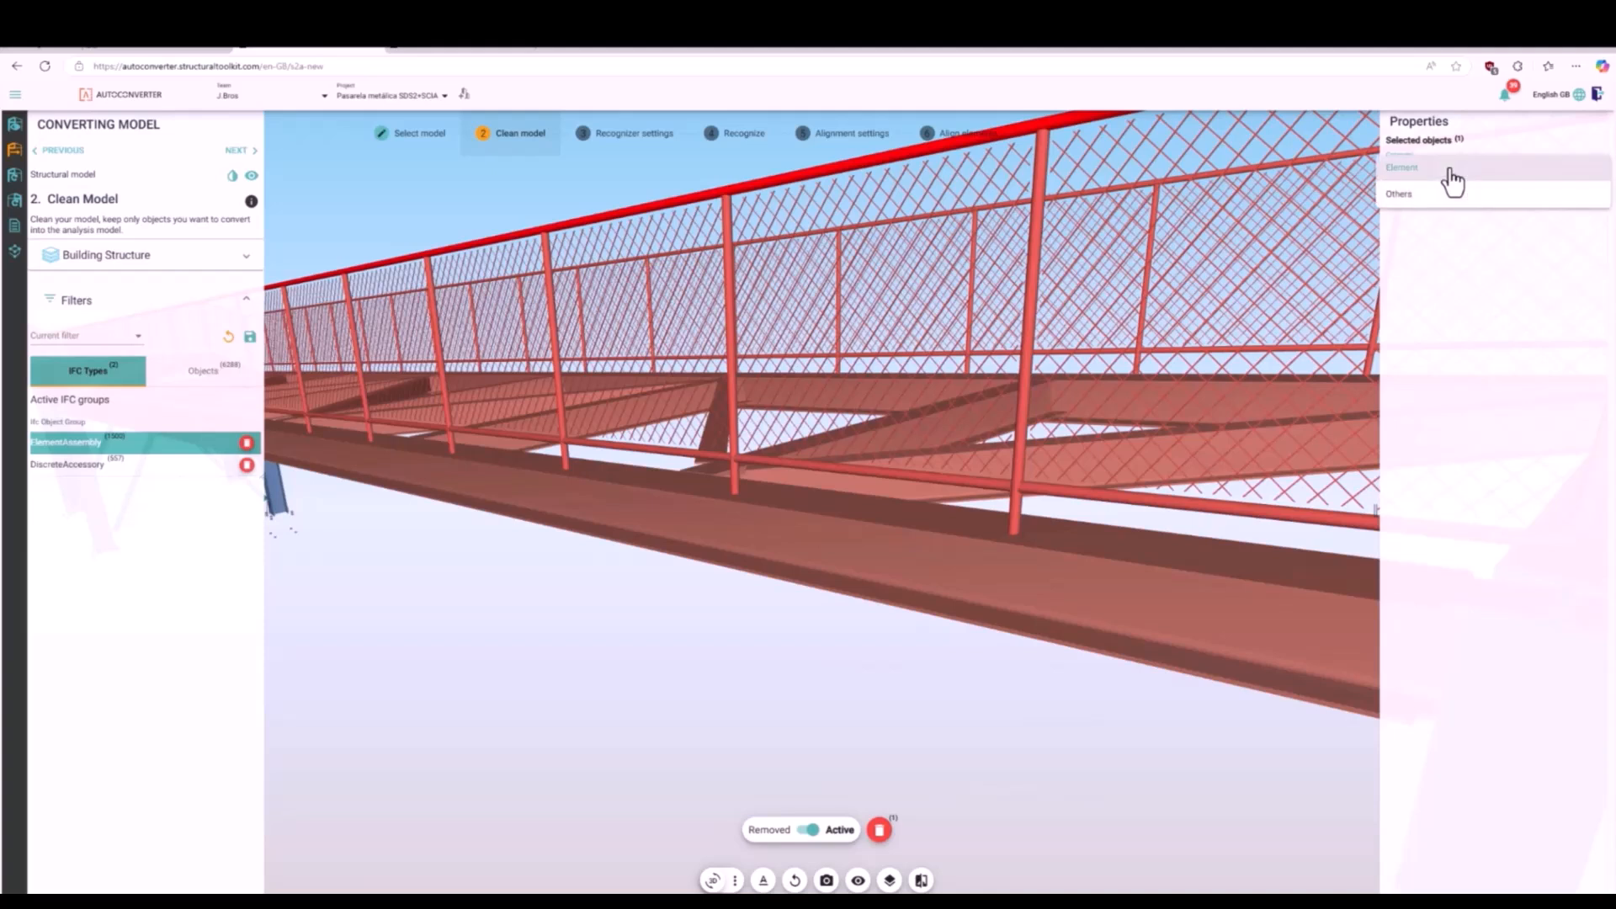
{"action": "left_click", "coordinate": [1441, 198]}
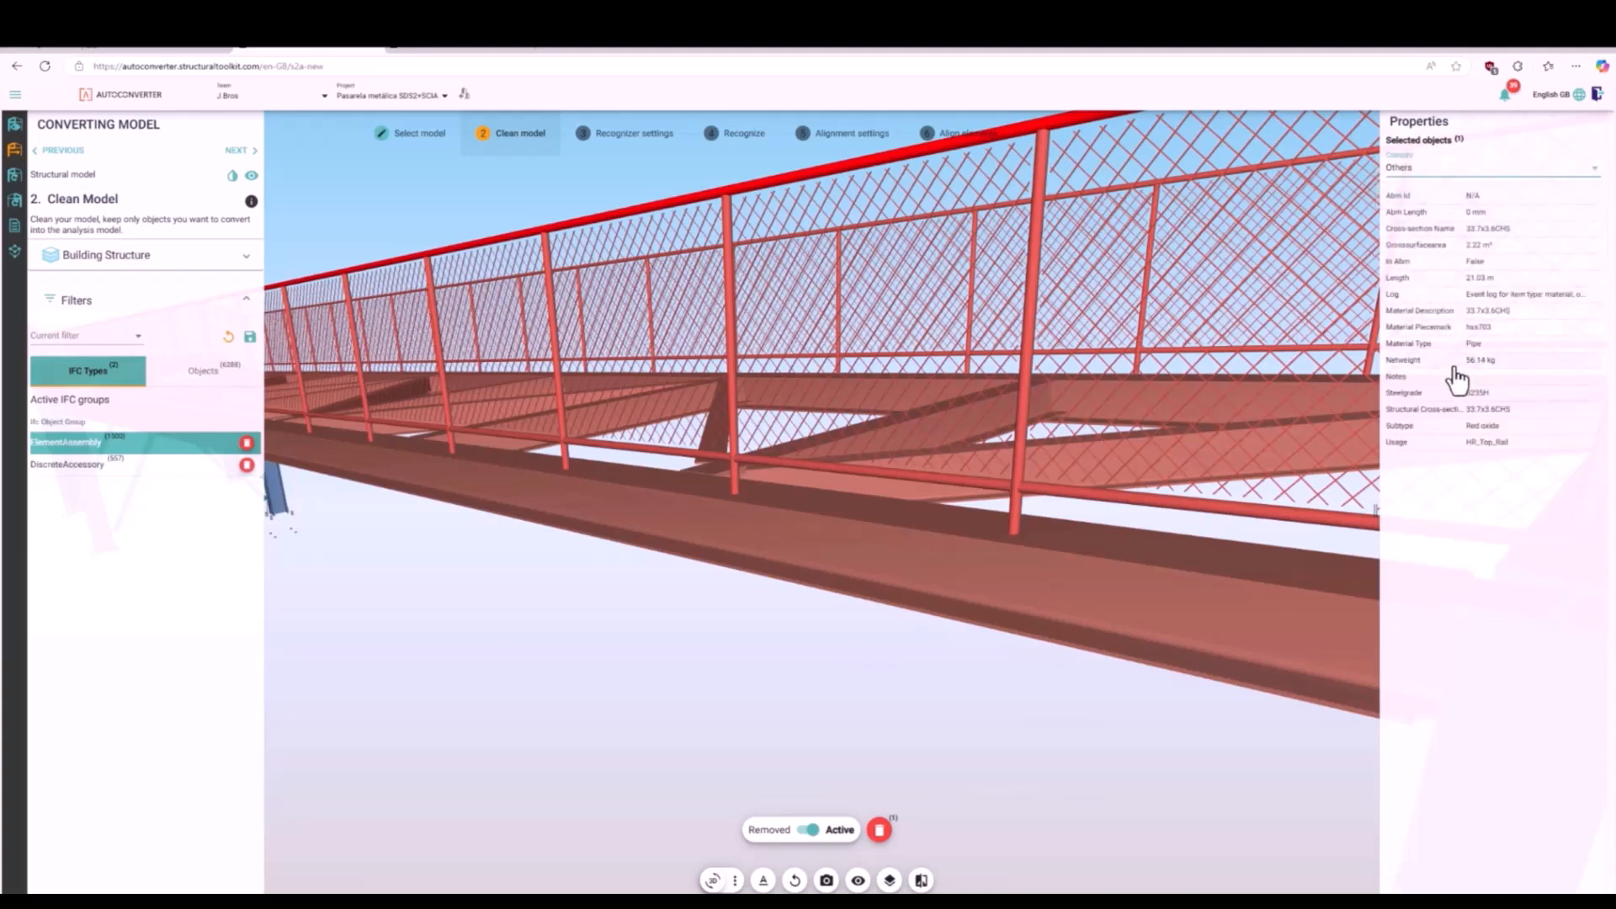
{"action": "left_click", "coordinate": [1486, 315]}
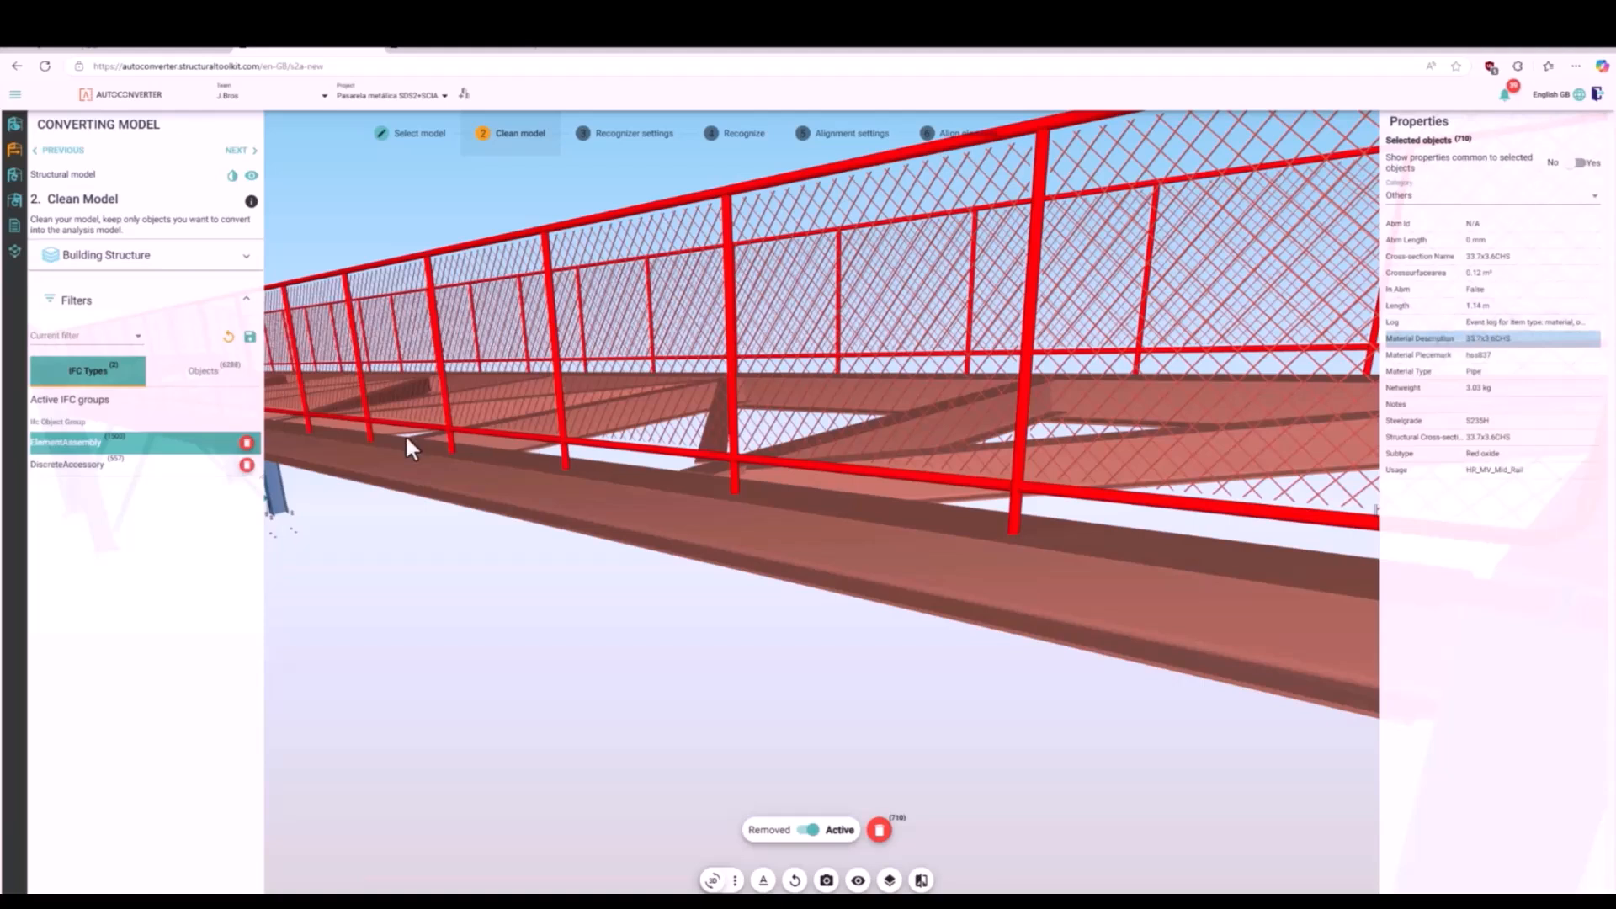
{"action": "left_click", "coordinate": [879, 831]}
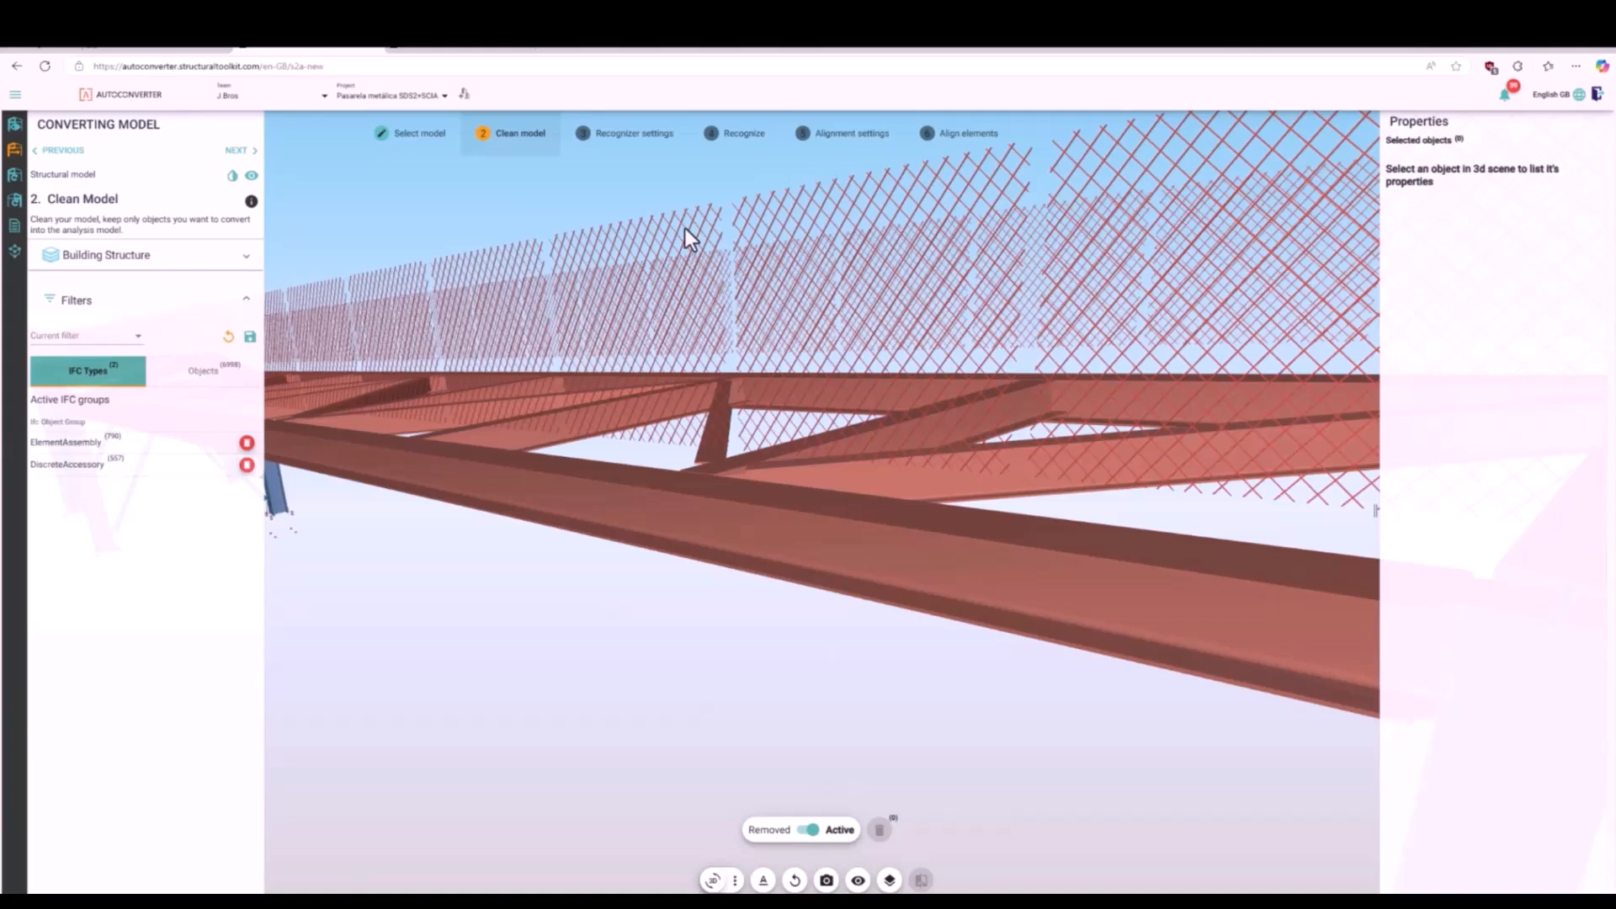
- Select all railing mesh panels with the same material description as a picked panel and remove them
{"action": "left_click", "coordinate": [683, 259]}
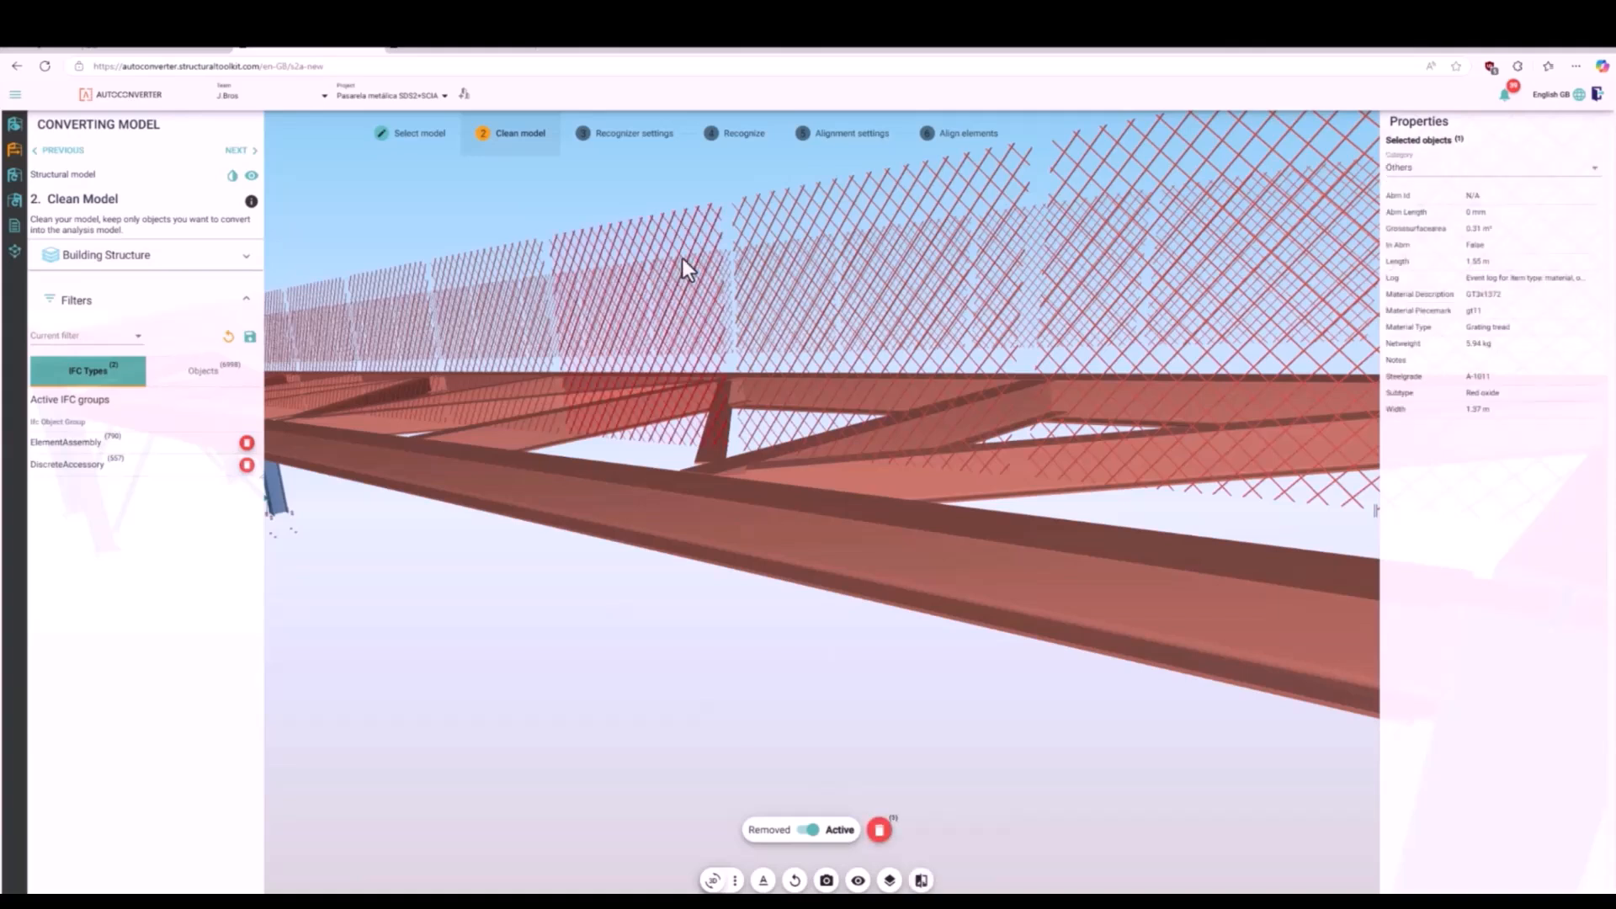
{"action": "left_click", "coordinate": [1501, 303]}
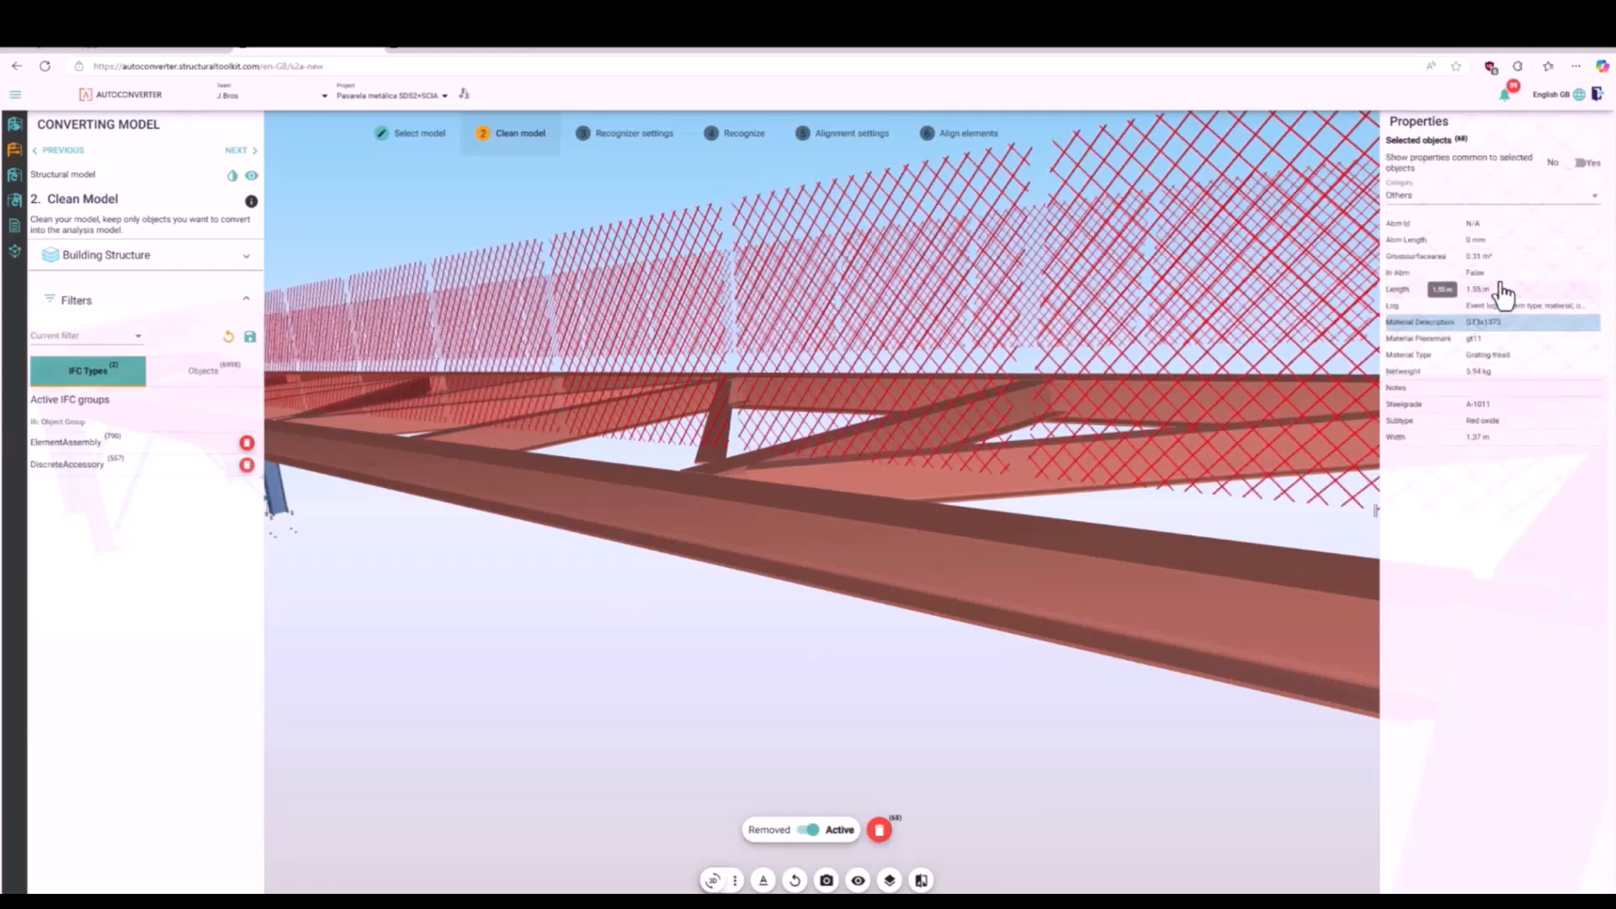
{"action": "left_click", "coordinate": [879, 831]}
- Remove the leftover railing mesh panels by selecting all objects that share their steel grade A-1011
{"action": "scroll", "coordinate": [603, 481], "scroll_direction": "down", "scroll_amount": 6}
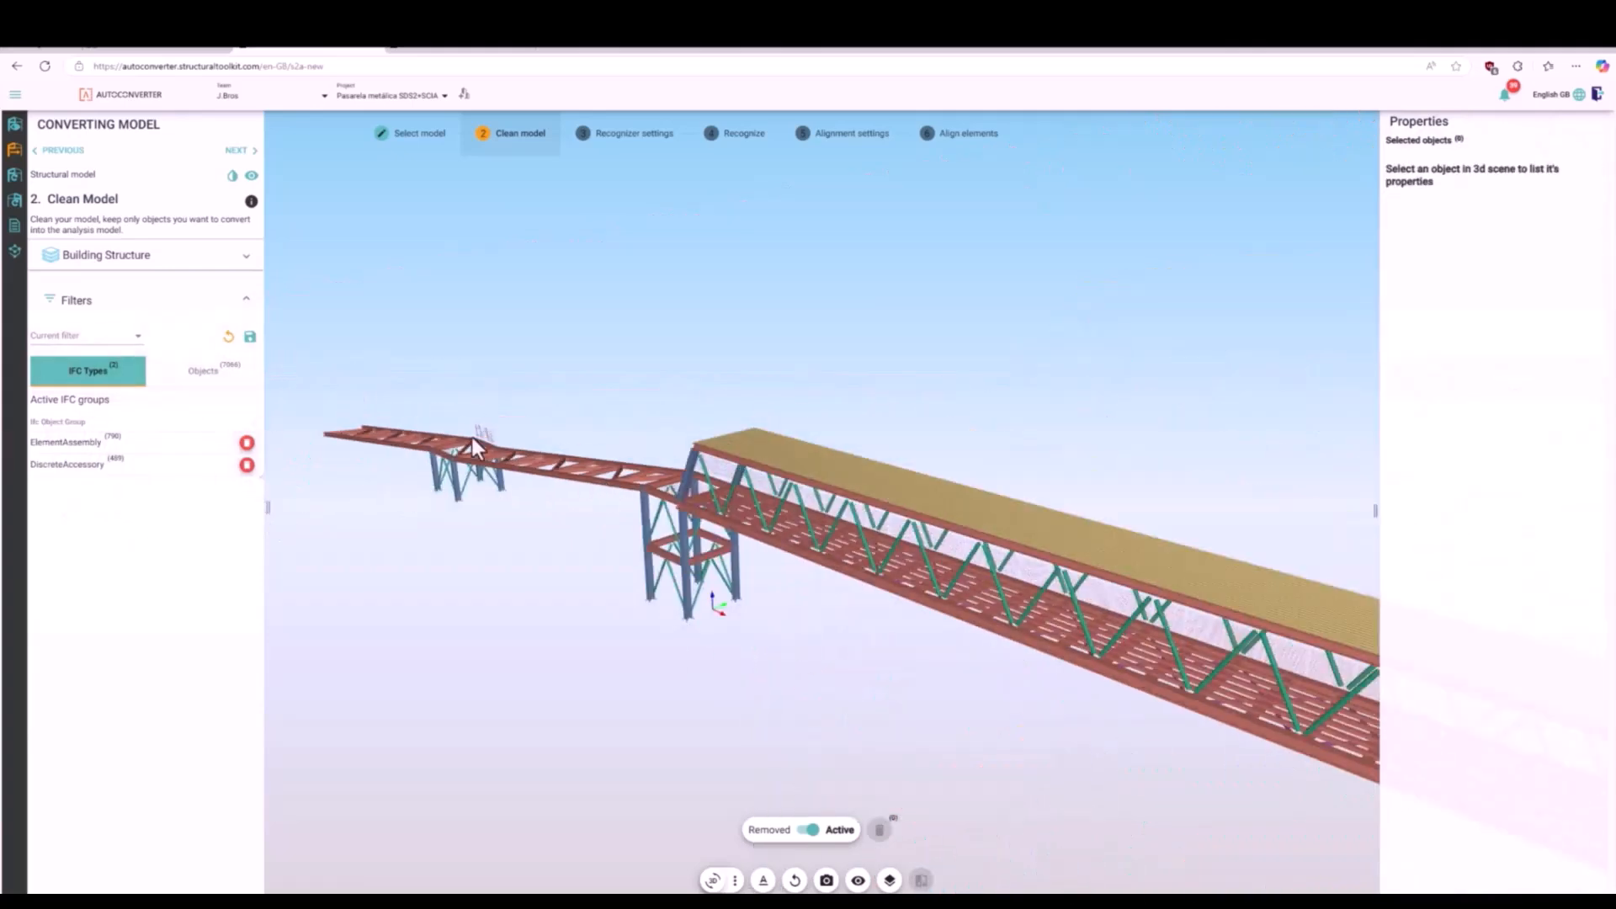
{"action": "scroll", "coordinate": [472, 438], "scroll_direction": "up", "scroll_amount": 5}
{"action": "left_click", "coordinate": [538, 427]}
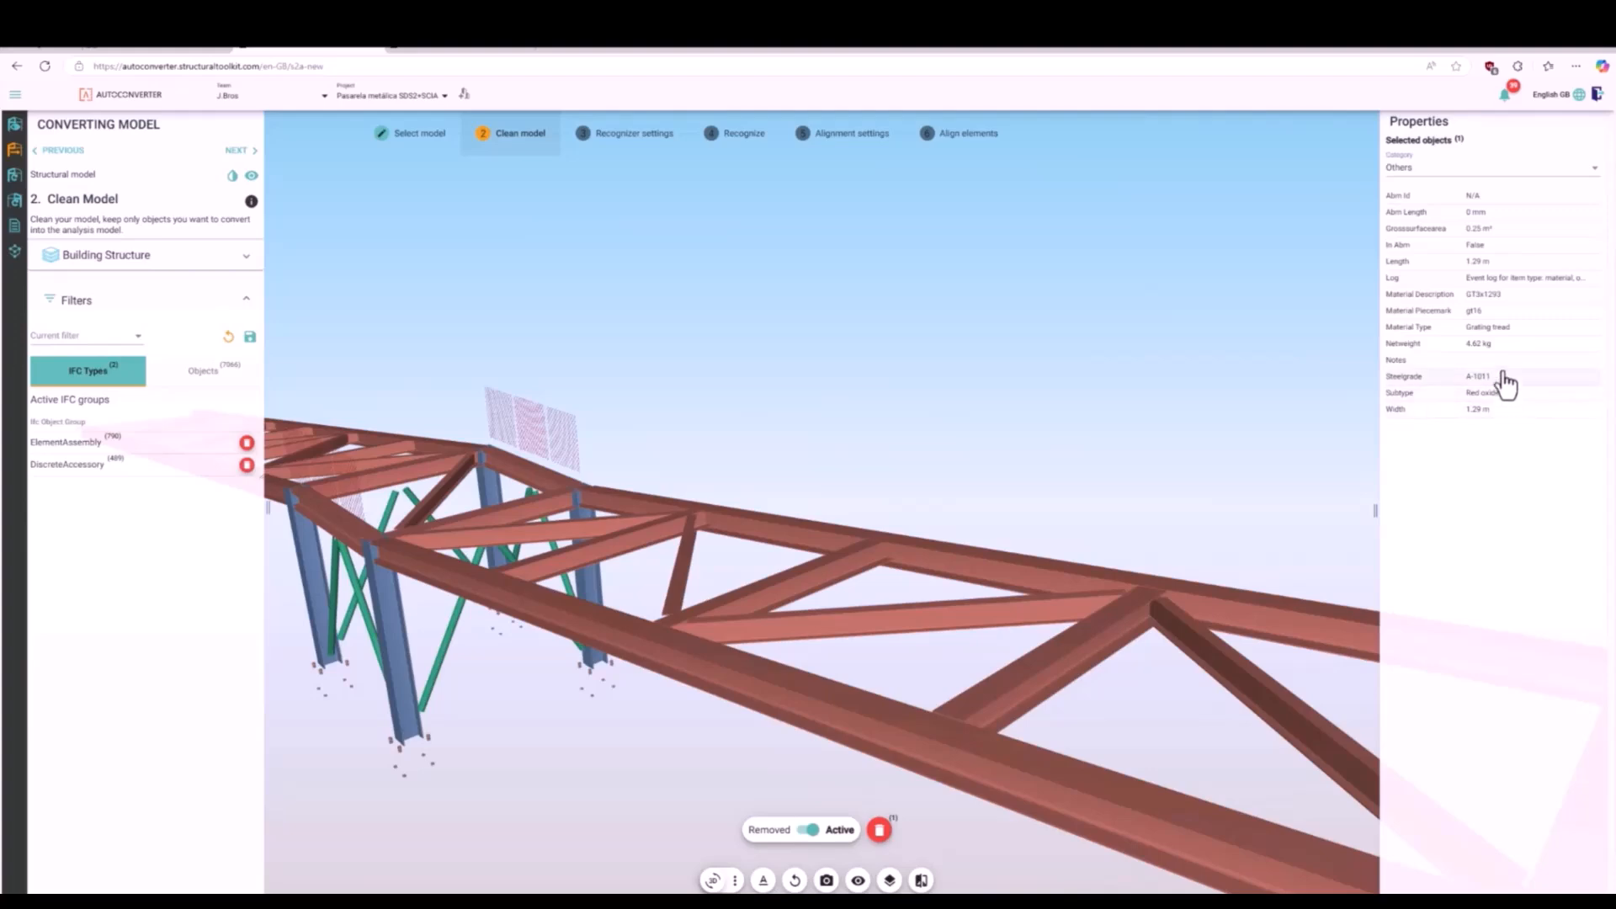
{"action": "left_click", "coordinate": [1501, 386]}
{"action": "left_click", "coordinate": [880, 831]}
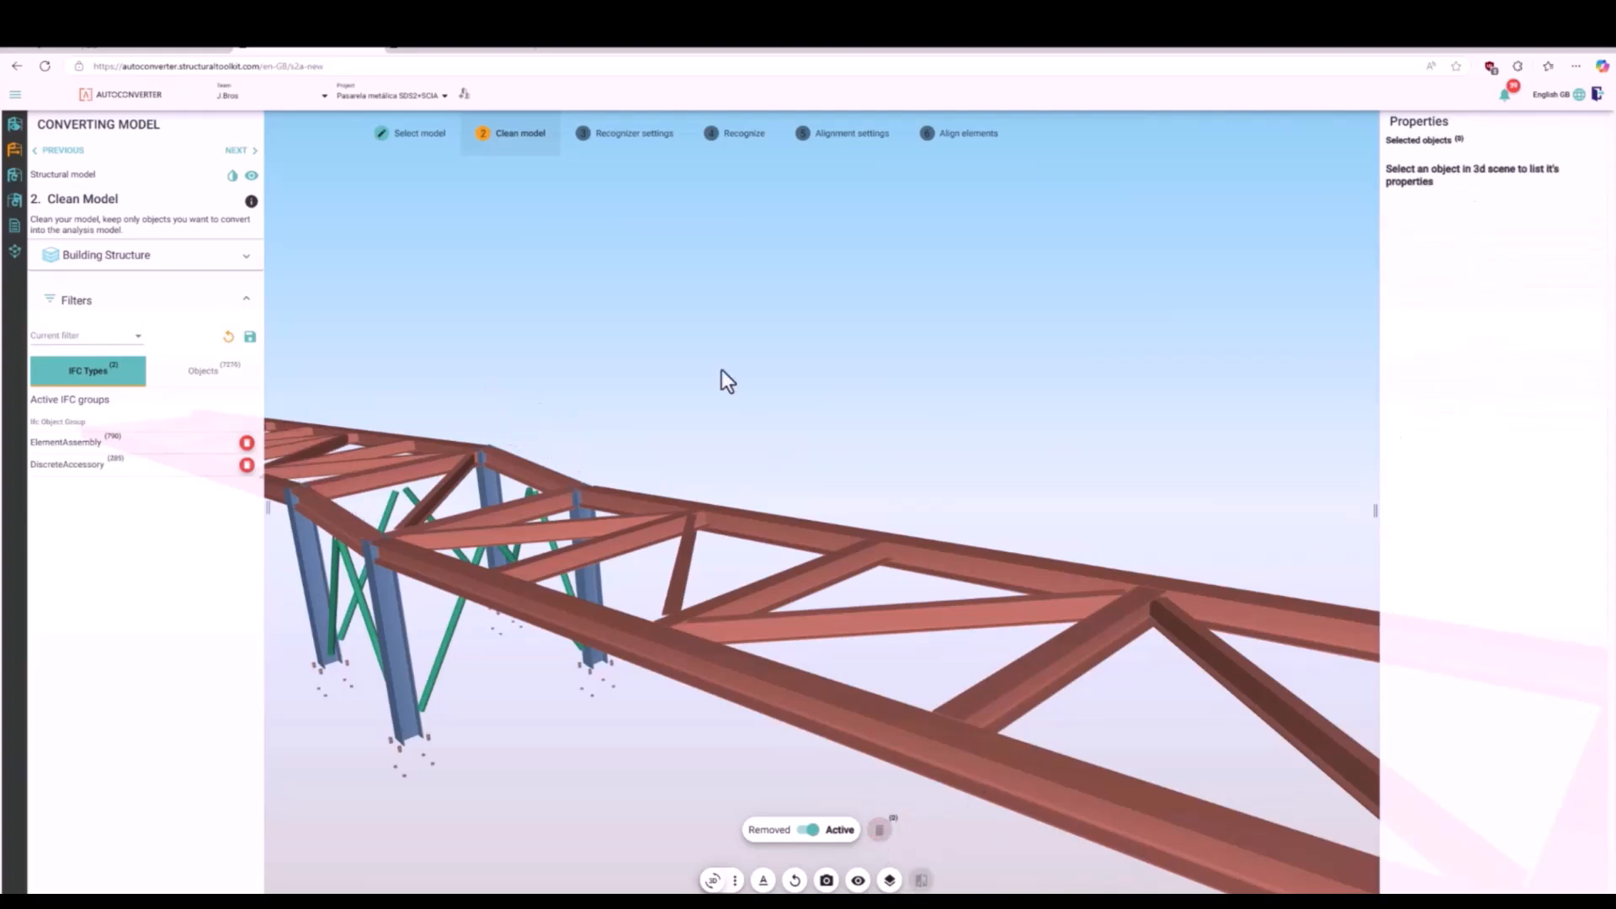
- Make the structural model transparent and take a close view of the deck profiles beneath the truss diagonals
{"action": "scroll", "coordinate": [715, 366], "scroll_direction": "down", "scroll_amount": 8}
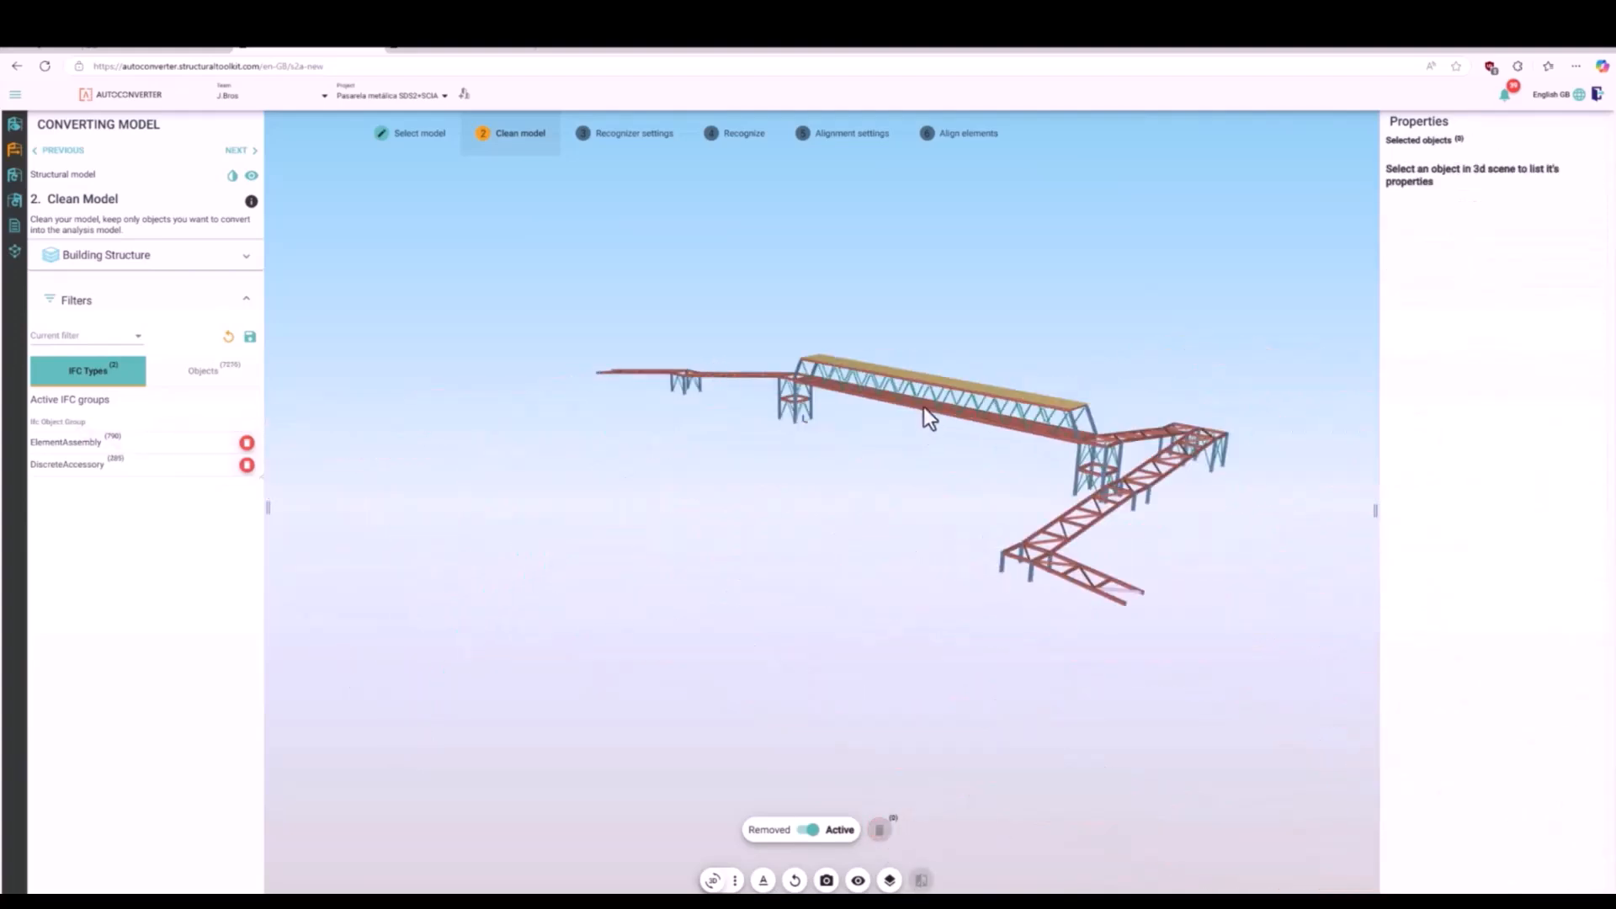
{"action": "scroll", "coordinate": [902, 396], "scroll_direction": "up", "scroll_amount": 8}
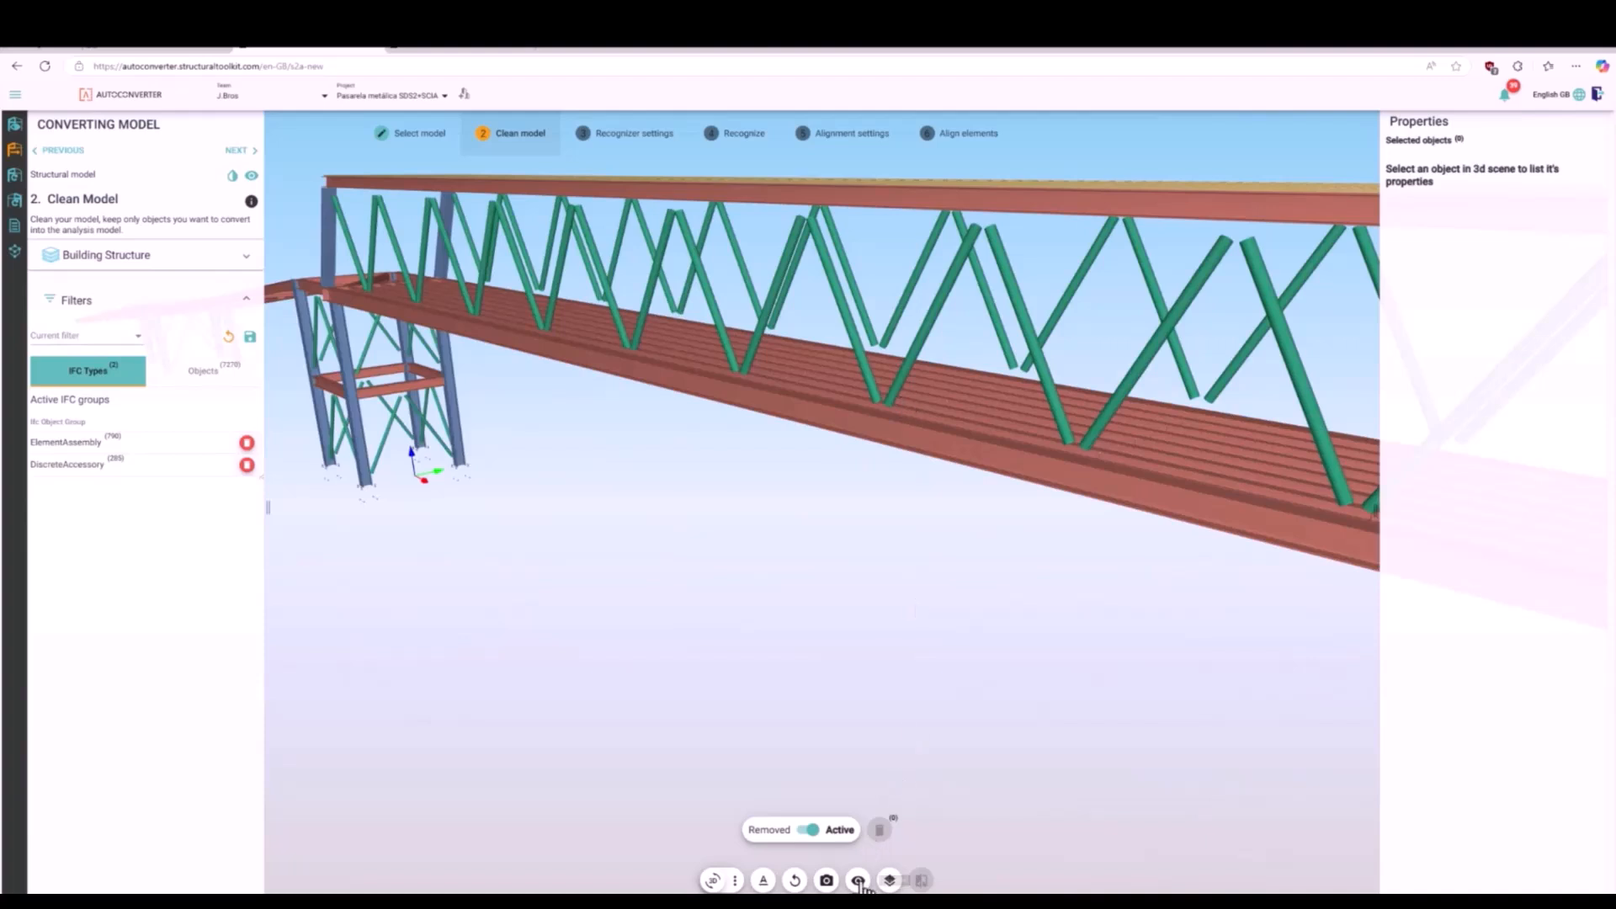
{"action": "left_click", "coordinate": [733, 881]}
{"action": "left_click", "coordinate": [765, 851]}
{"action": "left_click", "coordinate": [232, 176]}
{"action": "scroll", "coordinate": [926, 385], "scroll_direction": "up", "scroll_amount": 8}
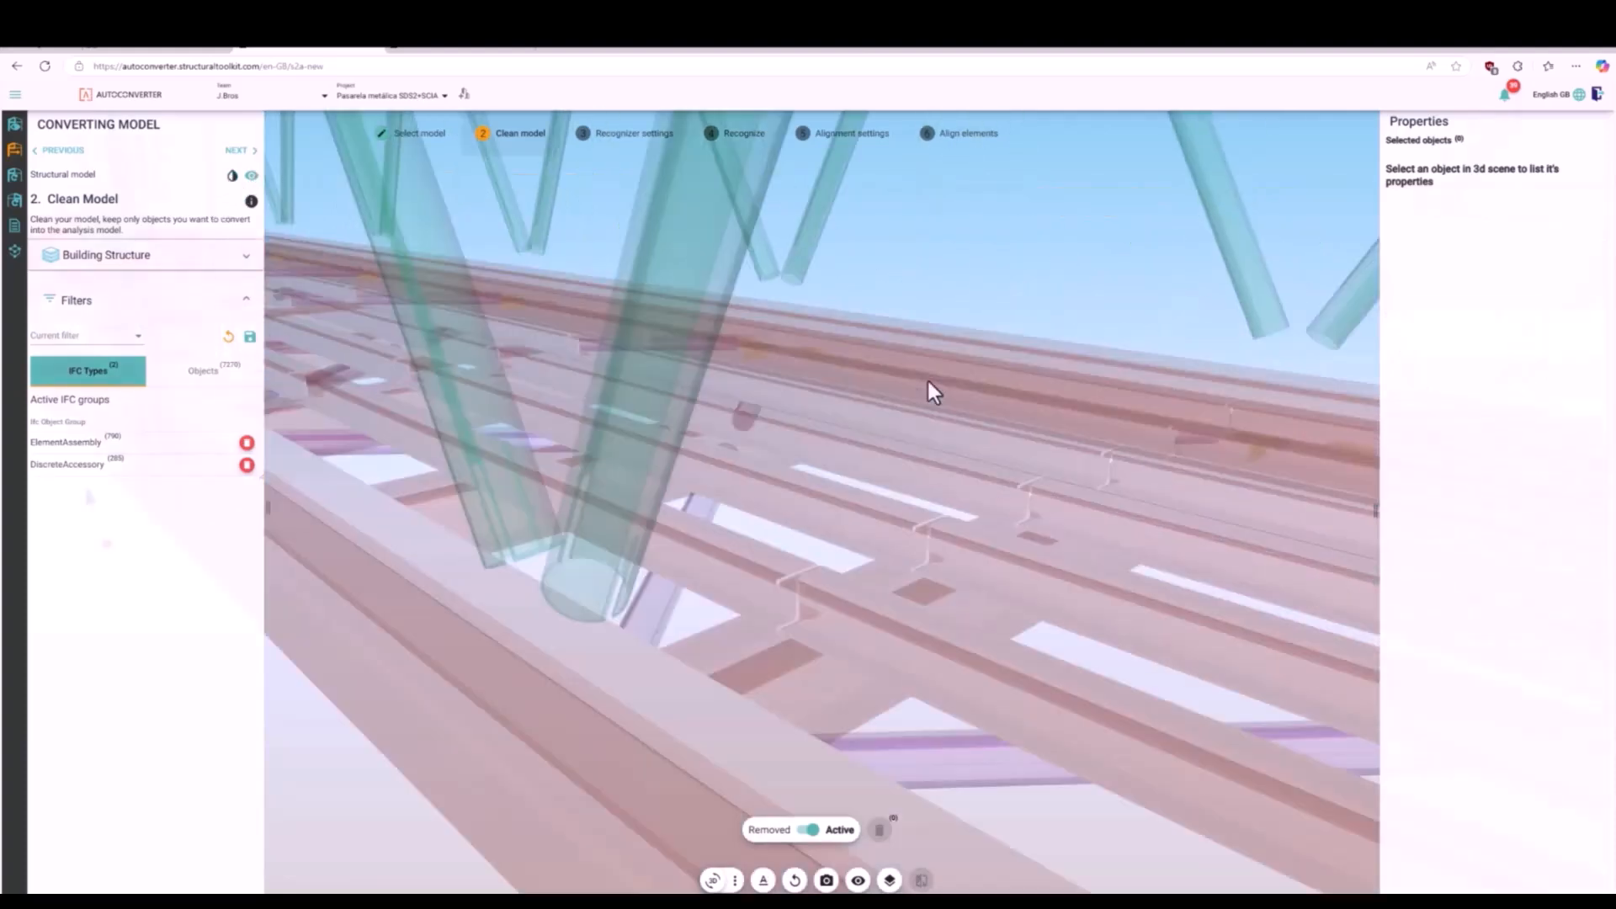
- Turn off the model's transparency, then select all deck angle cleats sharing the material description 100x75x8RSA and remove them
{"action": "scroll", "coordinate": [928, 380], "scroll_direction": "down", "scroll_amount": 2}
{"action": "scroll", "coordinate": [760, 389], "scroll_direction": "up", "scroll_amount": 5}
{"action": "scroll", "coordinate": [786, 418], "scroll_direction": "down", "scroll_amount": 6}
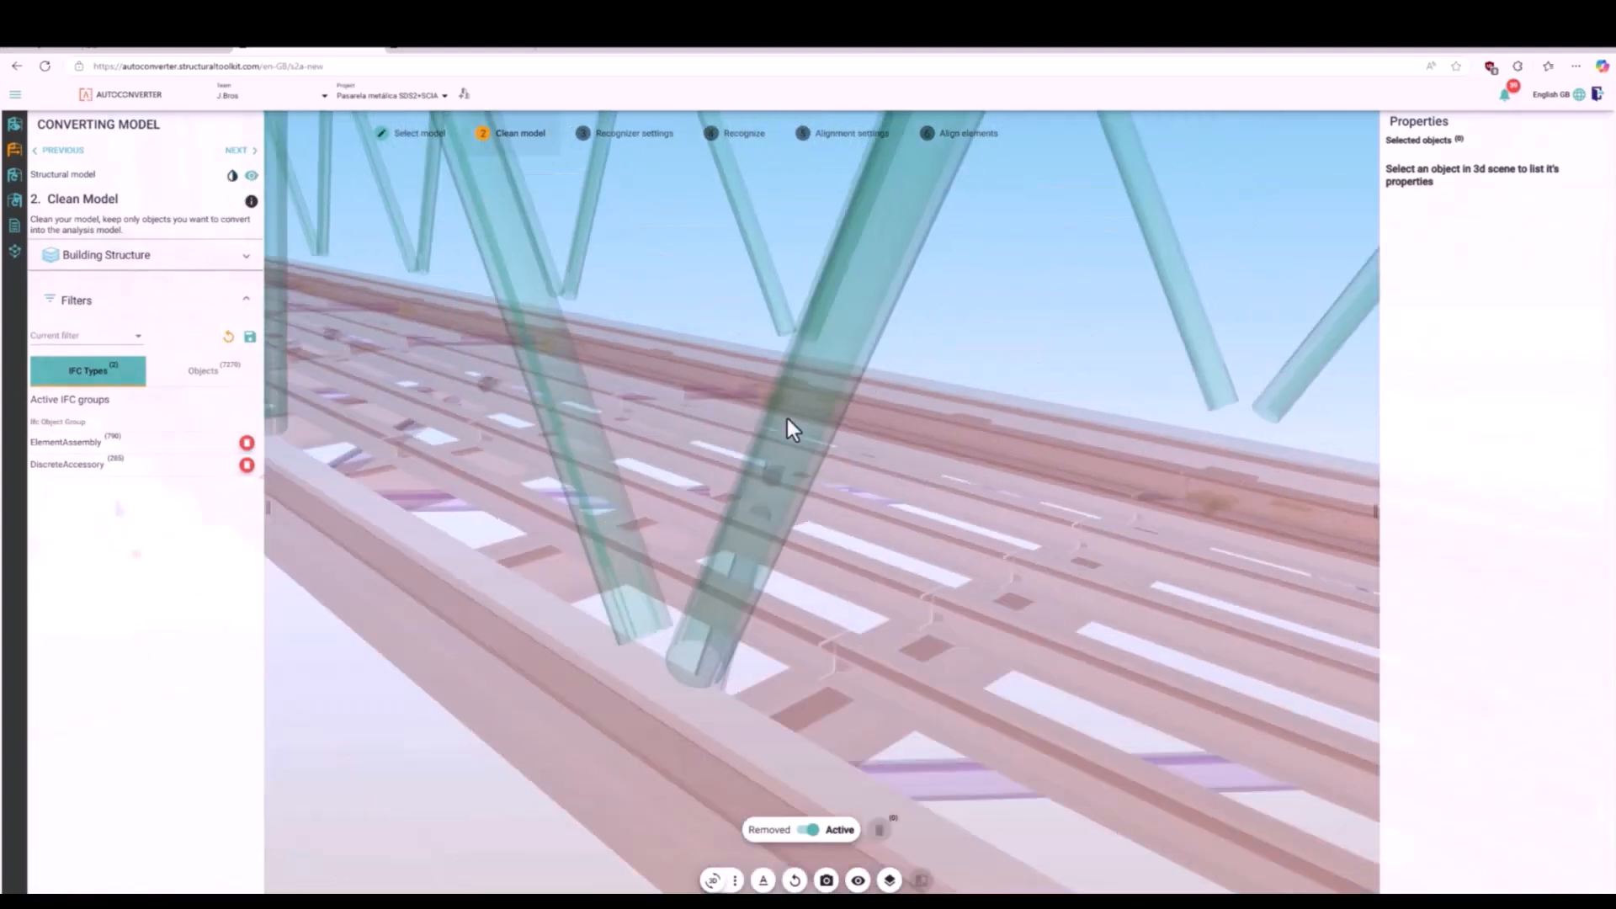
{"action": "left_click", "coordinate": [233, 176]}
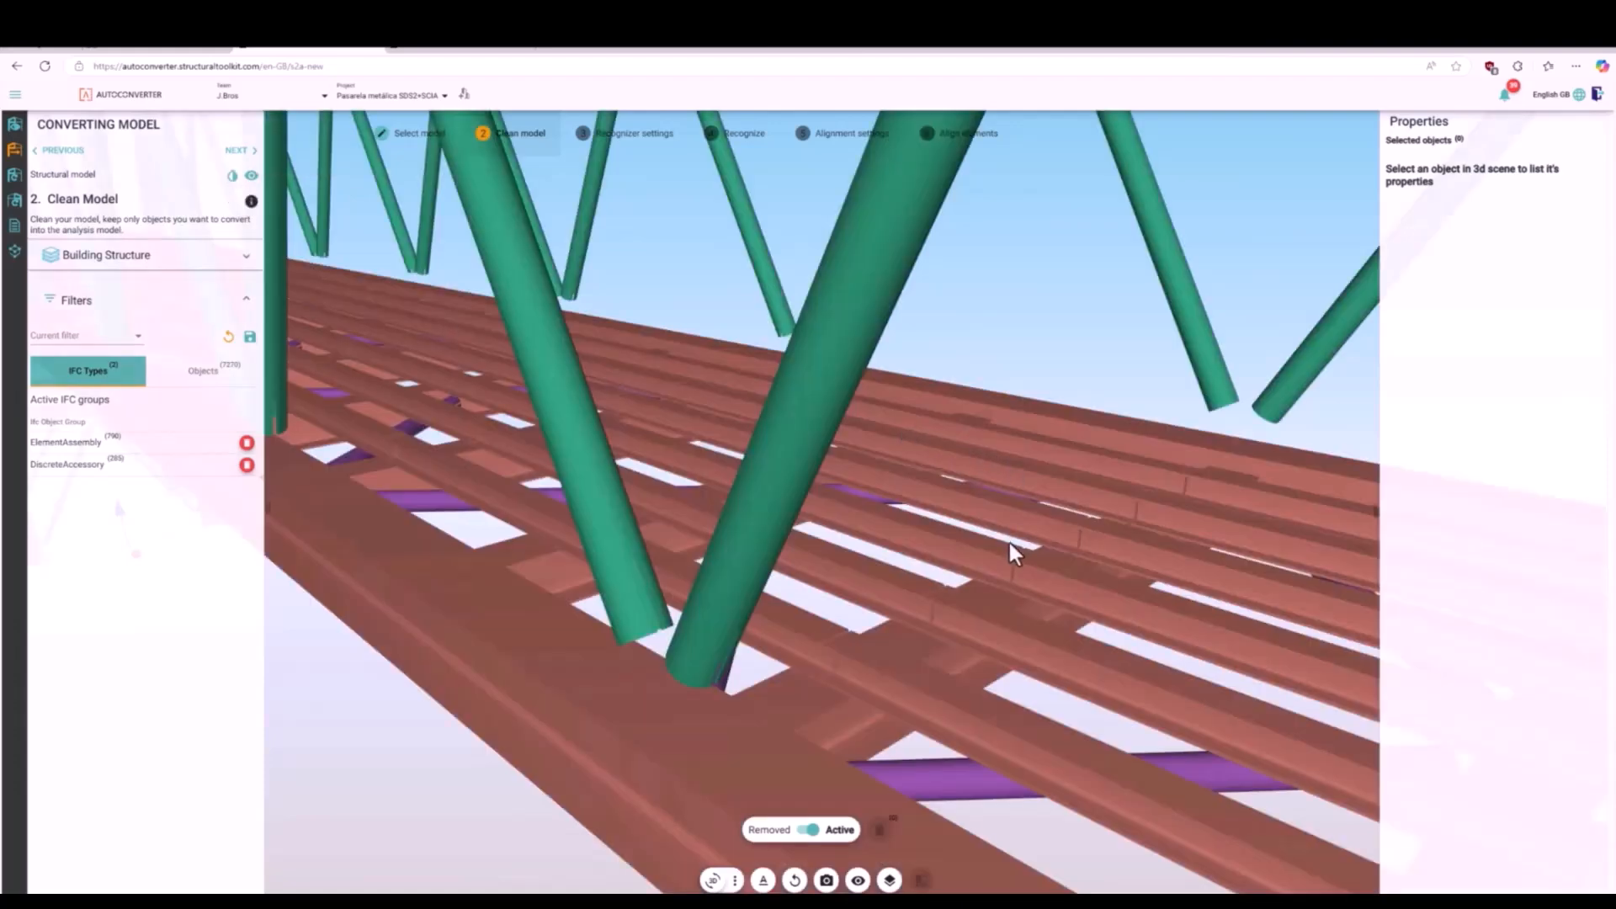
{"action": "scroll", "coordinate": [1002, 551], "scroll_direction": "up", "scroll_amount": 2}
{"action": "left_click_drag", "start_coordinate": [986, 557], "coordinate": [945, 412]}
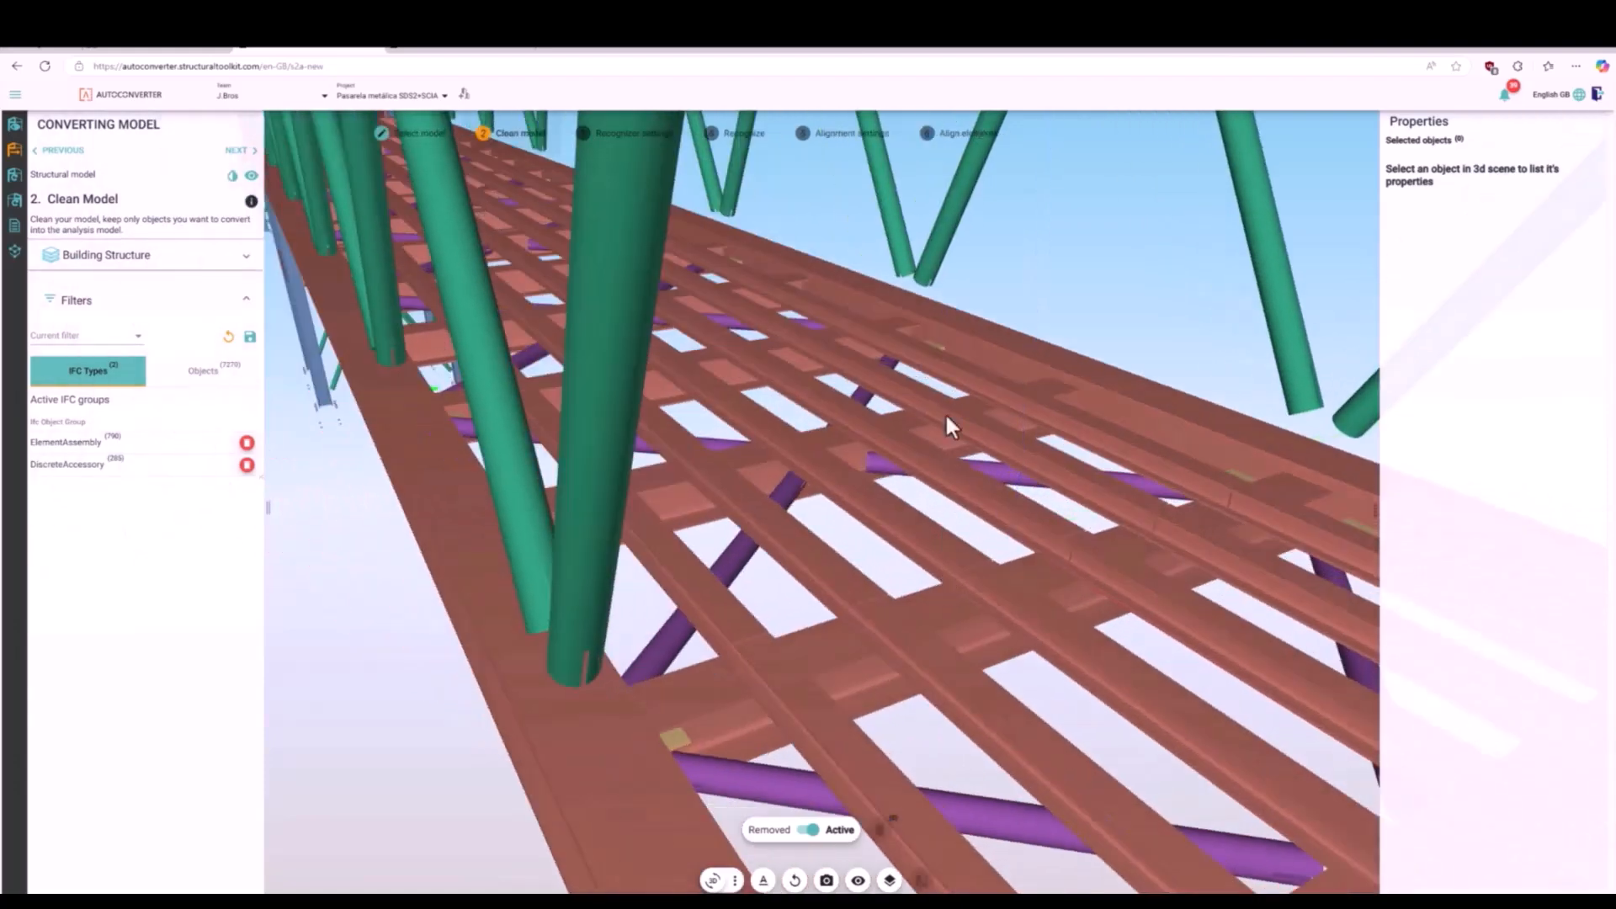
{"action": "left_click", "coordinate": [937, 348]}
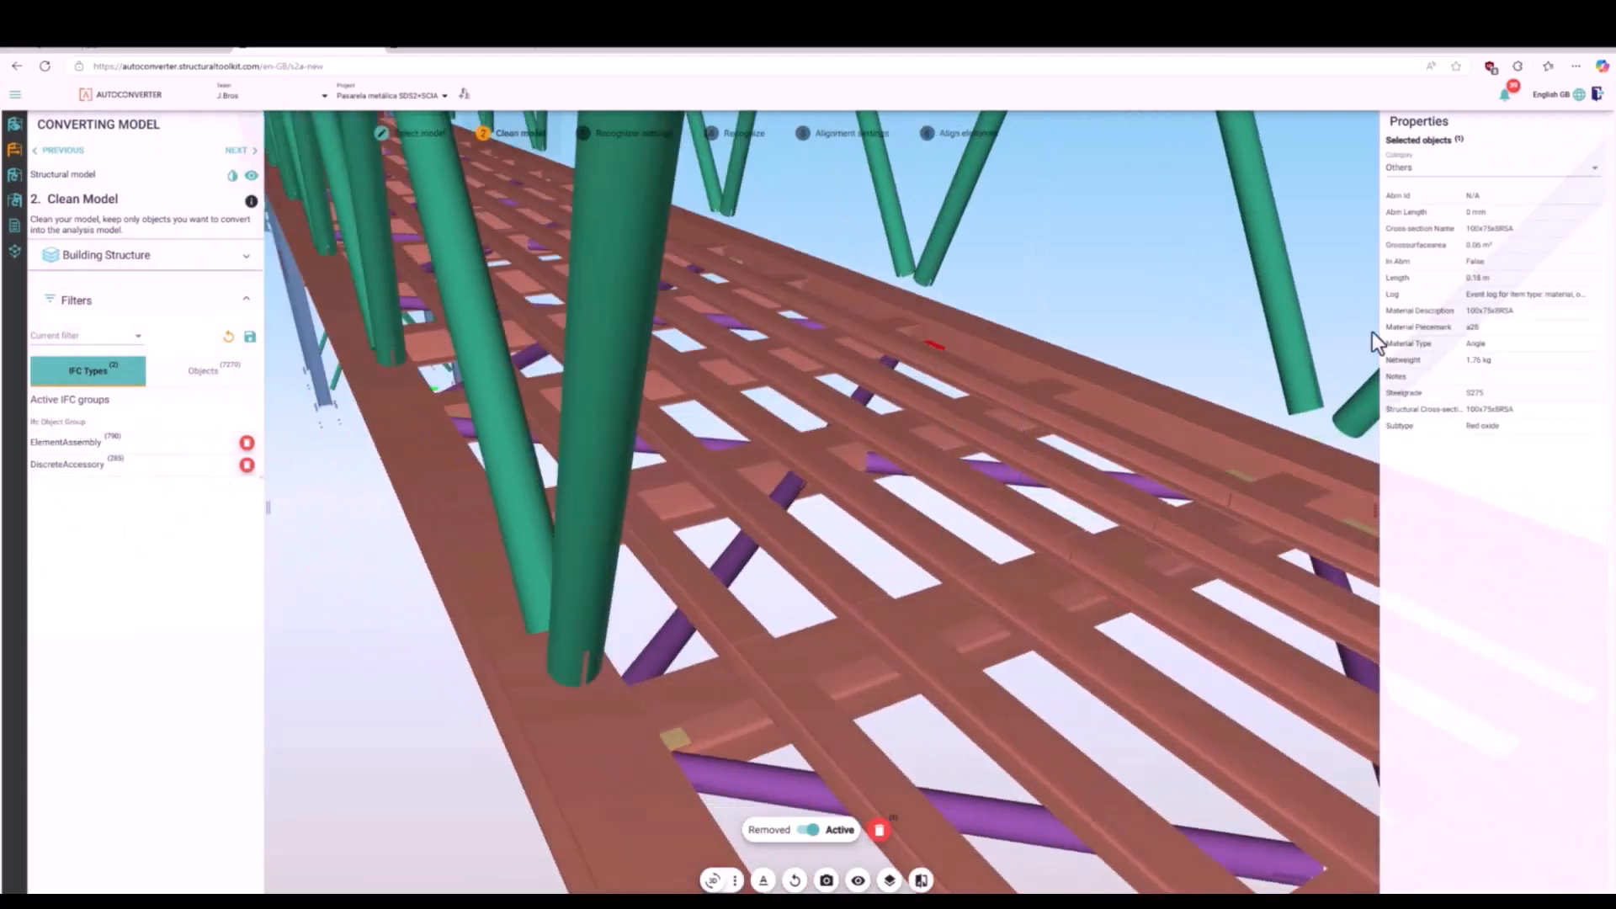
{"action": "left_click", "coordinate": [879, 830]}
- Select every object with material type Bolt, based on an anchor bolt below a column base, and remove them all
{"action": "scroll", "coordinate": [795, 508], "scroll_direction": "down", "scroll_amount": 10}
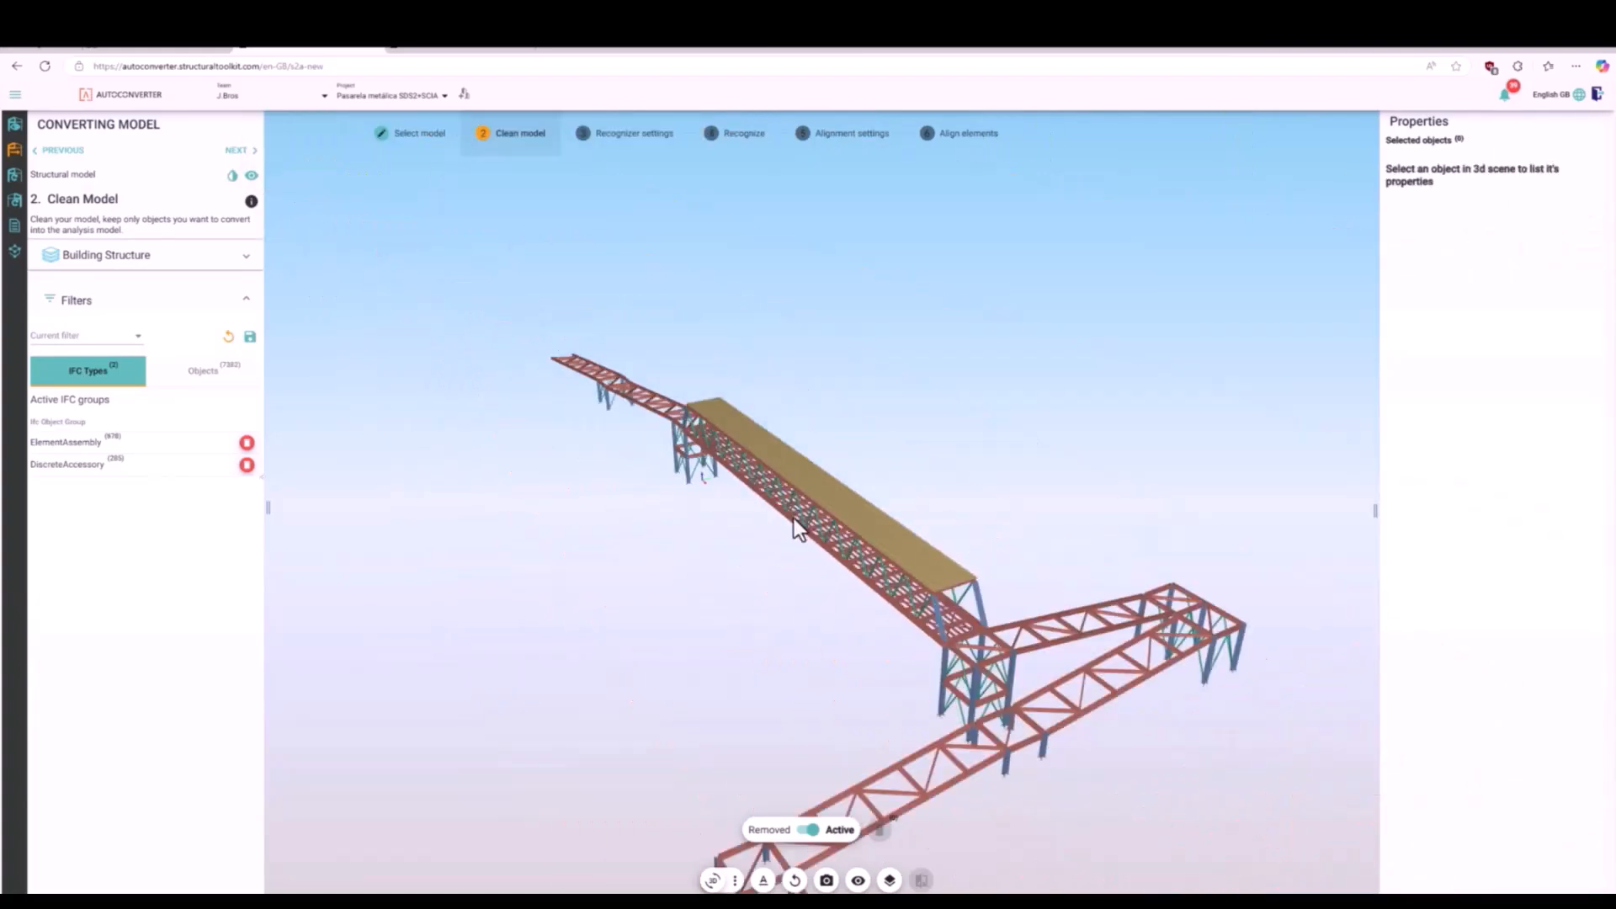
{"action": "scroll", "coordinate": [795, 520], "scroll_direction": "down", "scroll_amount": 2}
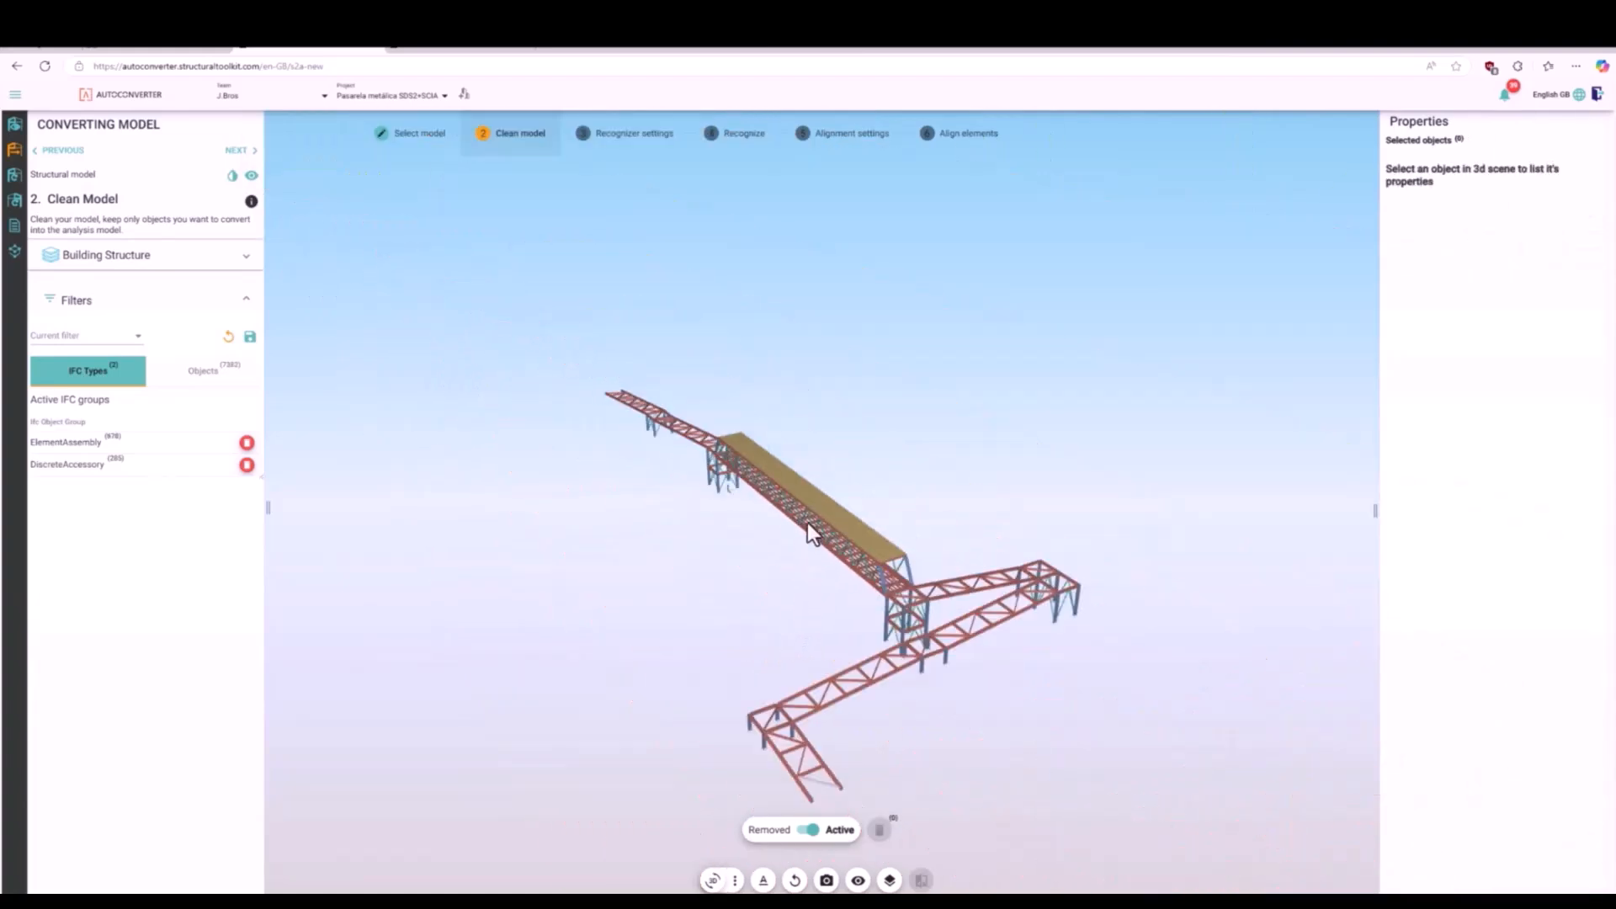
{"action": "scroll", "coordinate": [775, 771], "scroll_direction": "up", "scroll_amount": 3}
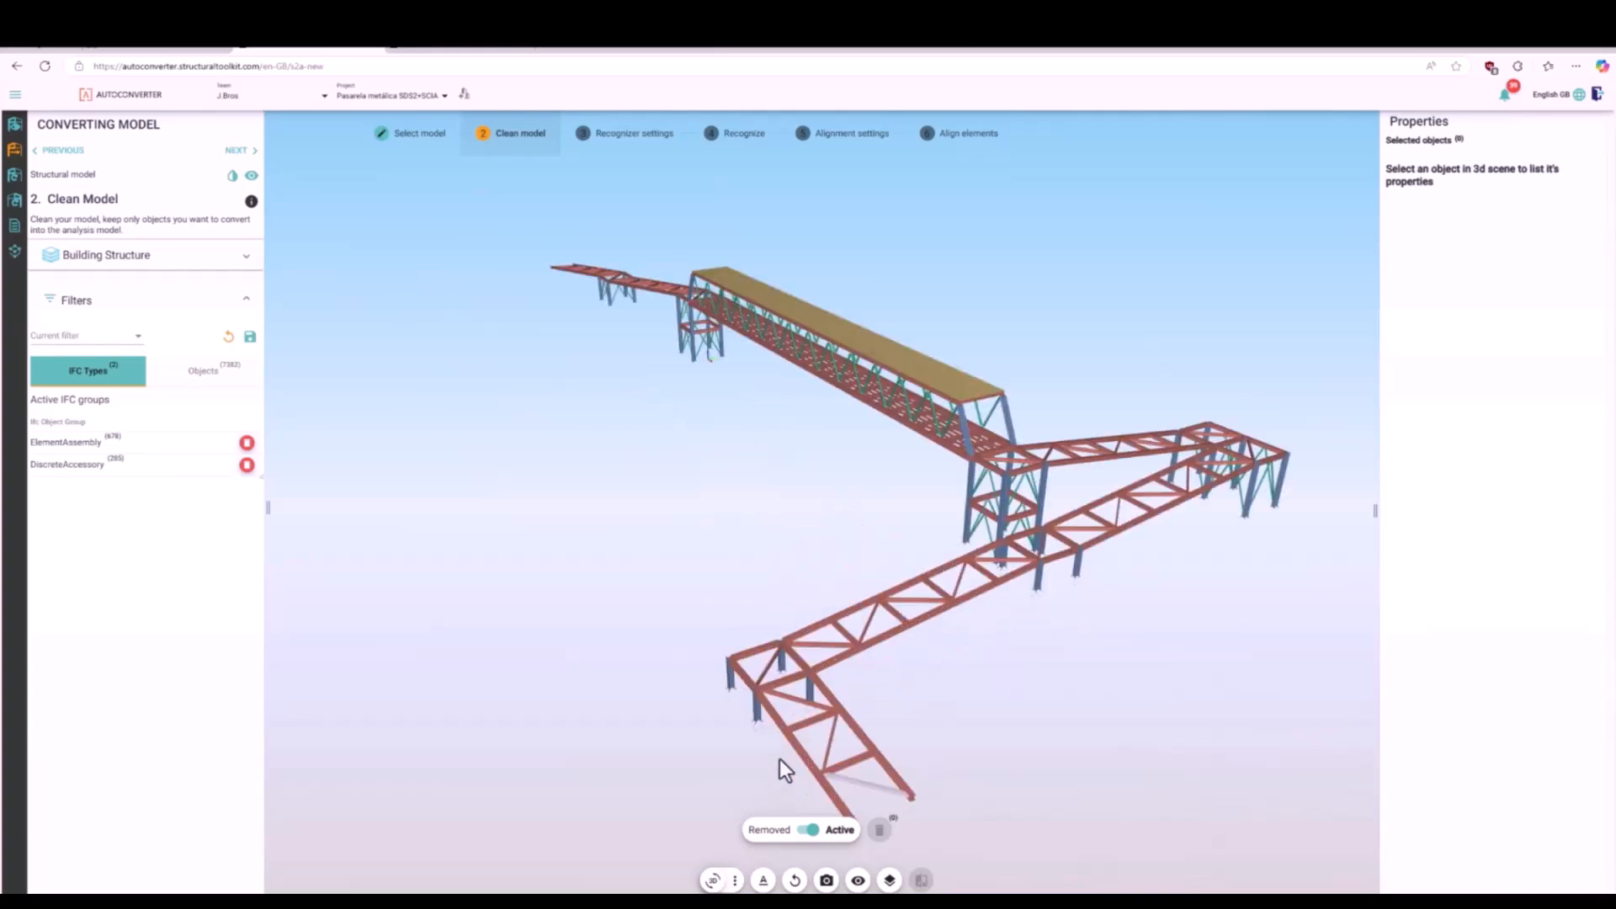
{"action": "scroll", "coordinate": [758, 737], "scroll_direction": "up", "scroll_amount": 10}
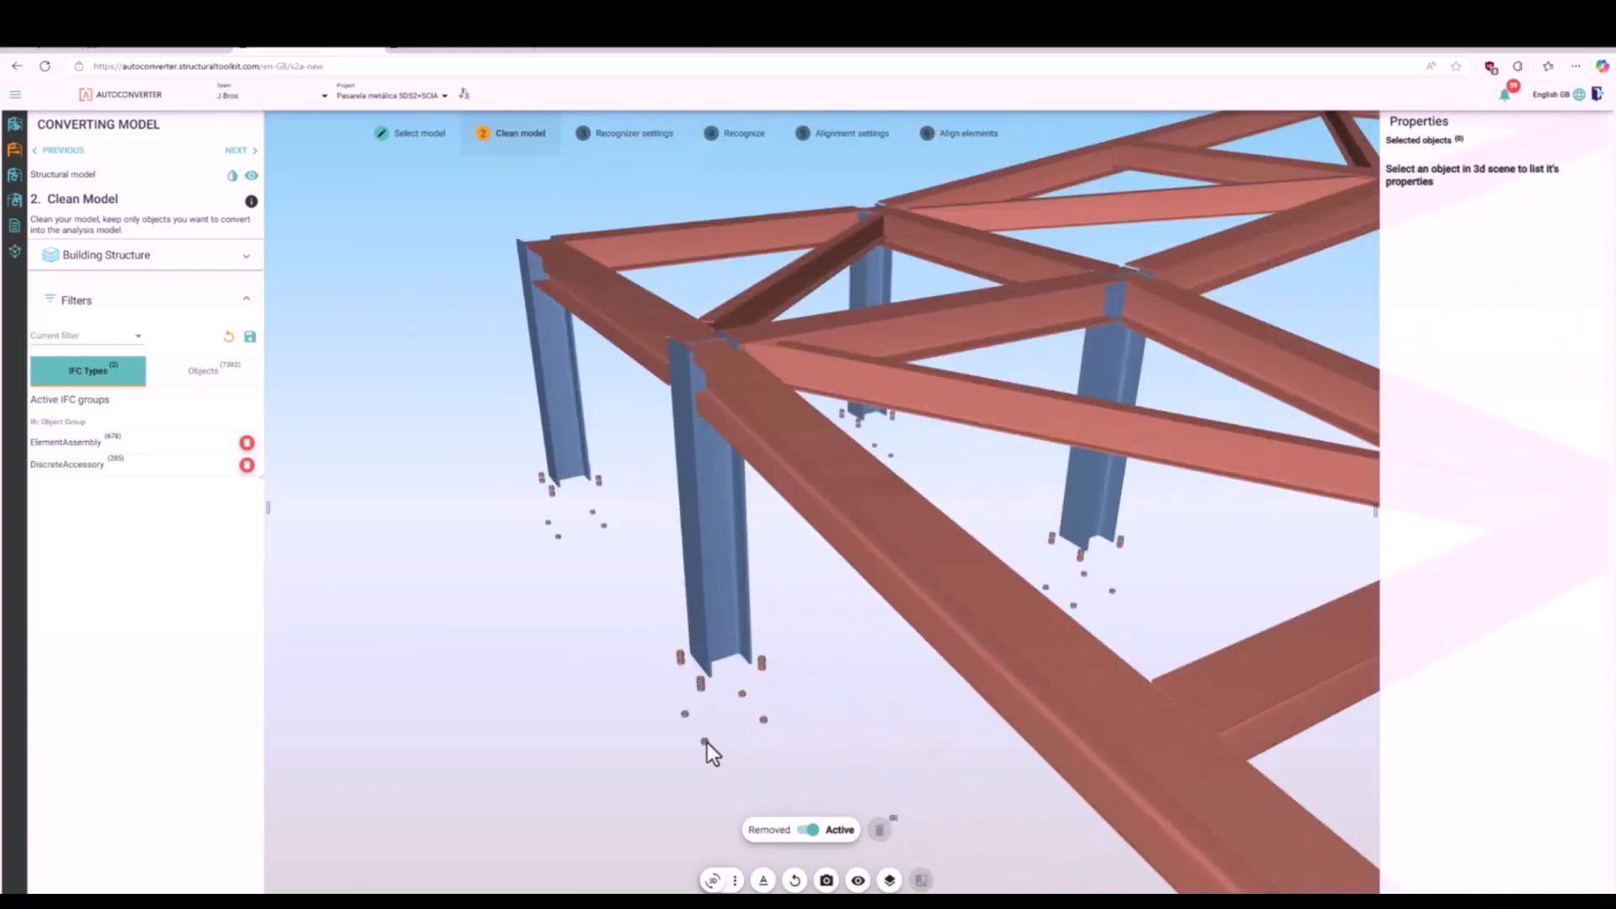
{"action": "left_click", "coordinate": [707, 742]}
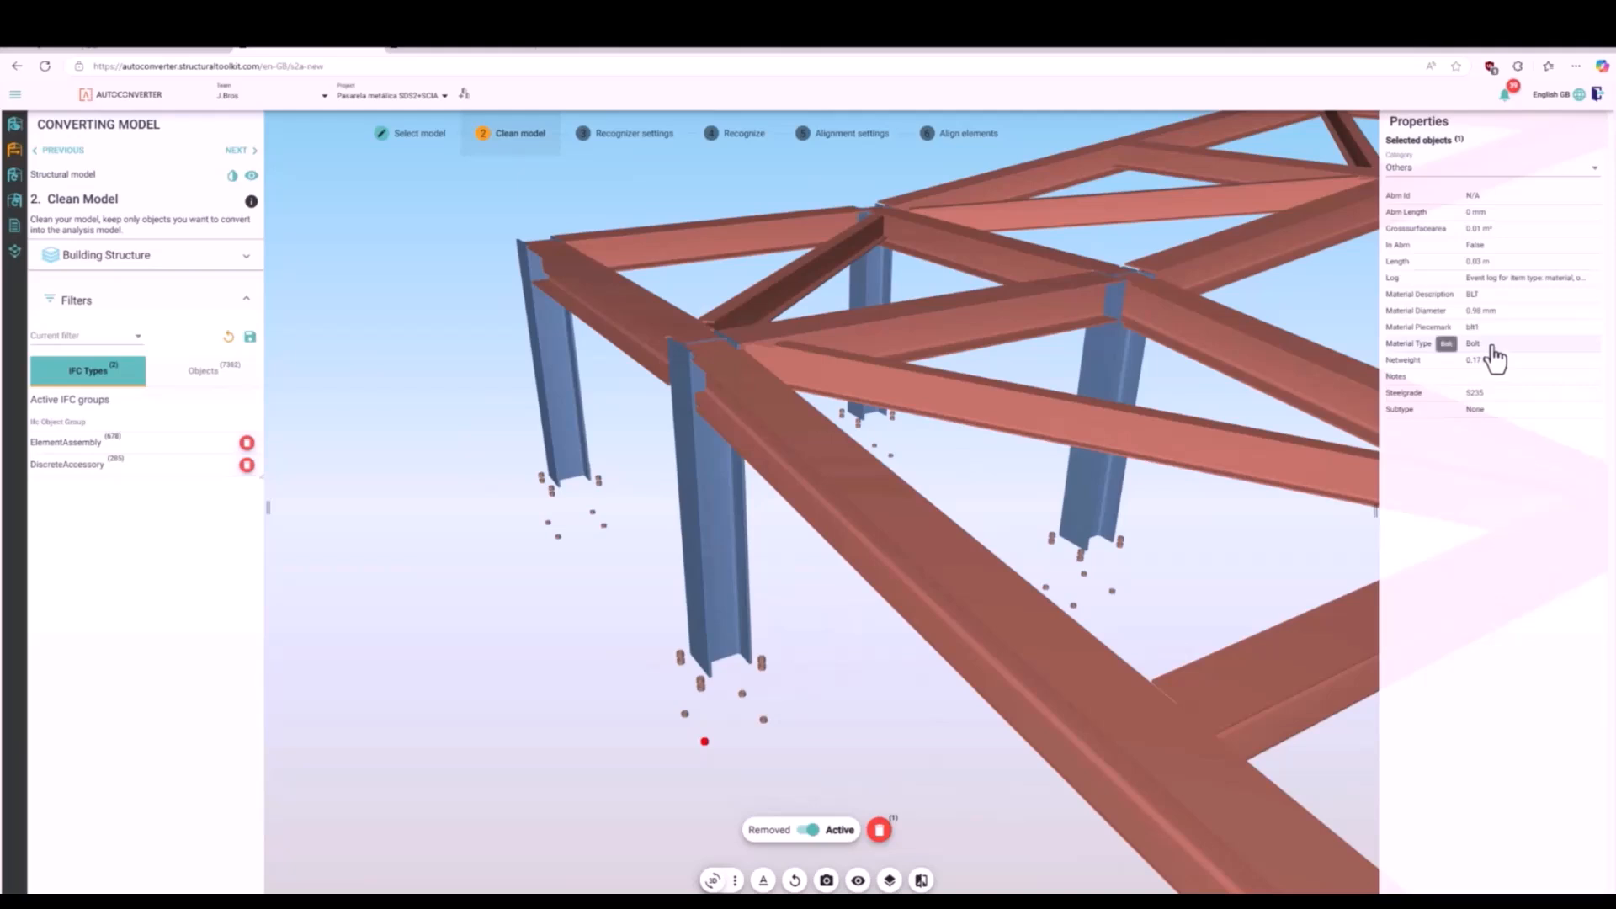
{"action": "left_click", "coordinate": [879, 830]}
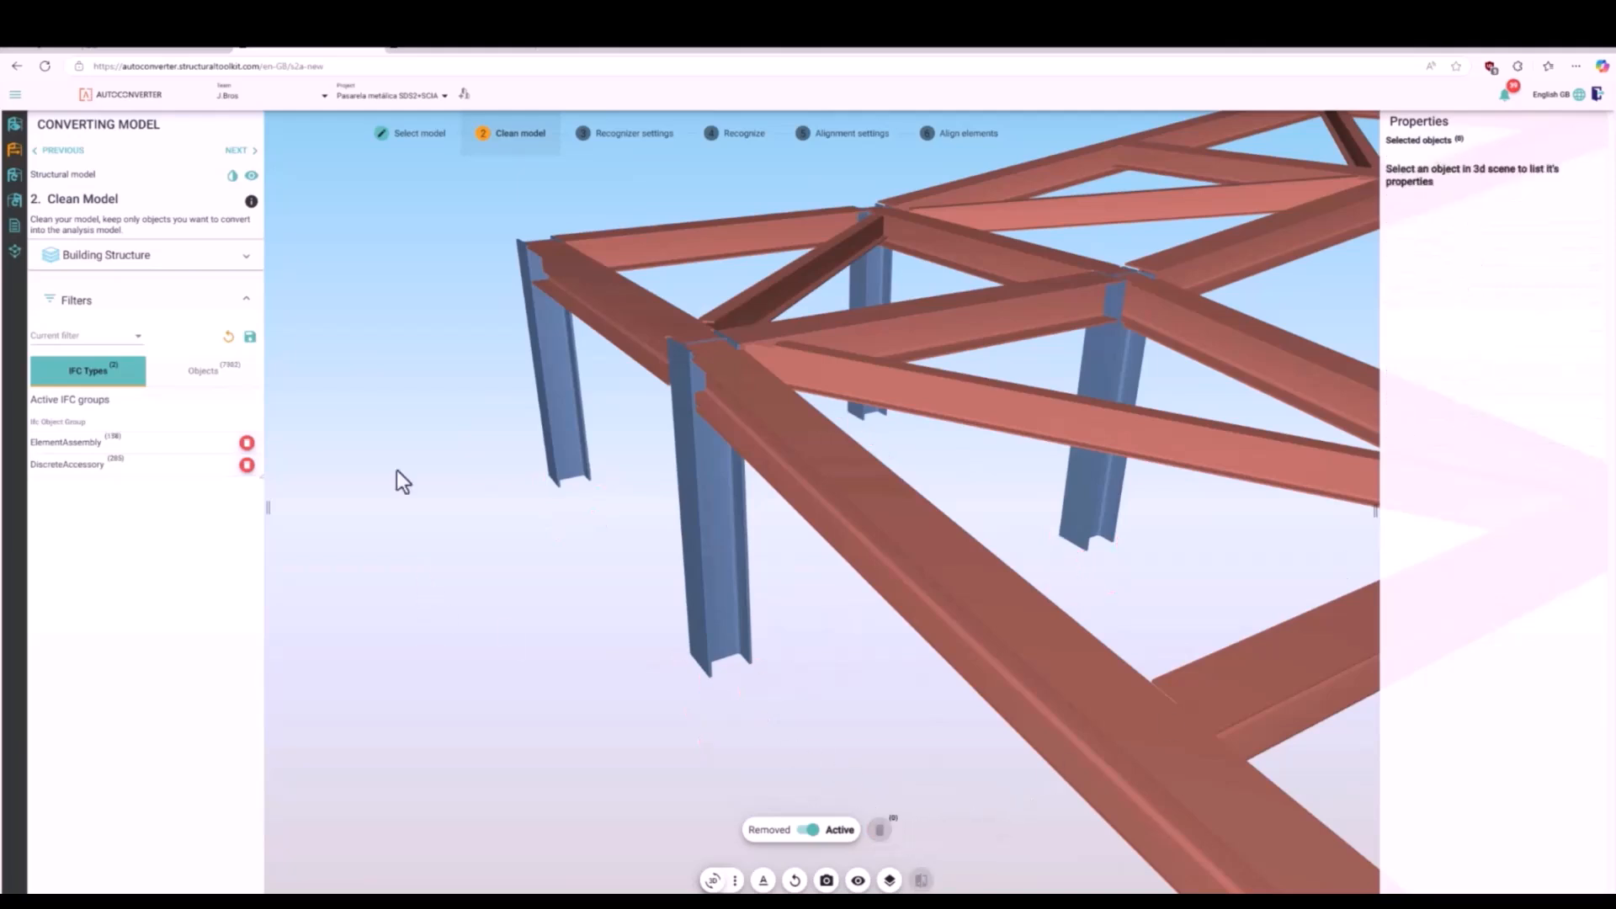
- Save the current cleaning filters under the name Analysis
{"action": "left_click", "coordinate": [250, 338]}
{"action": "left_click", "coordinate": [679, 513]}
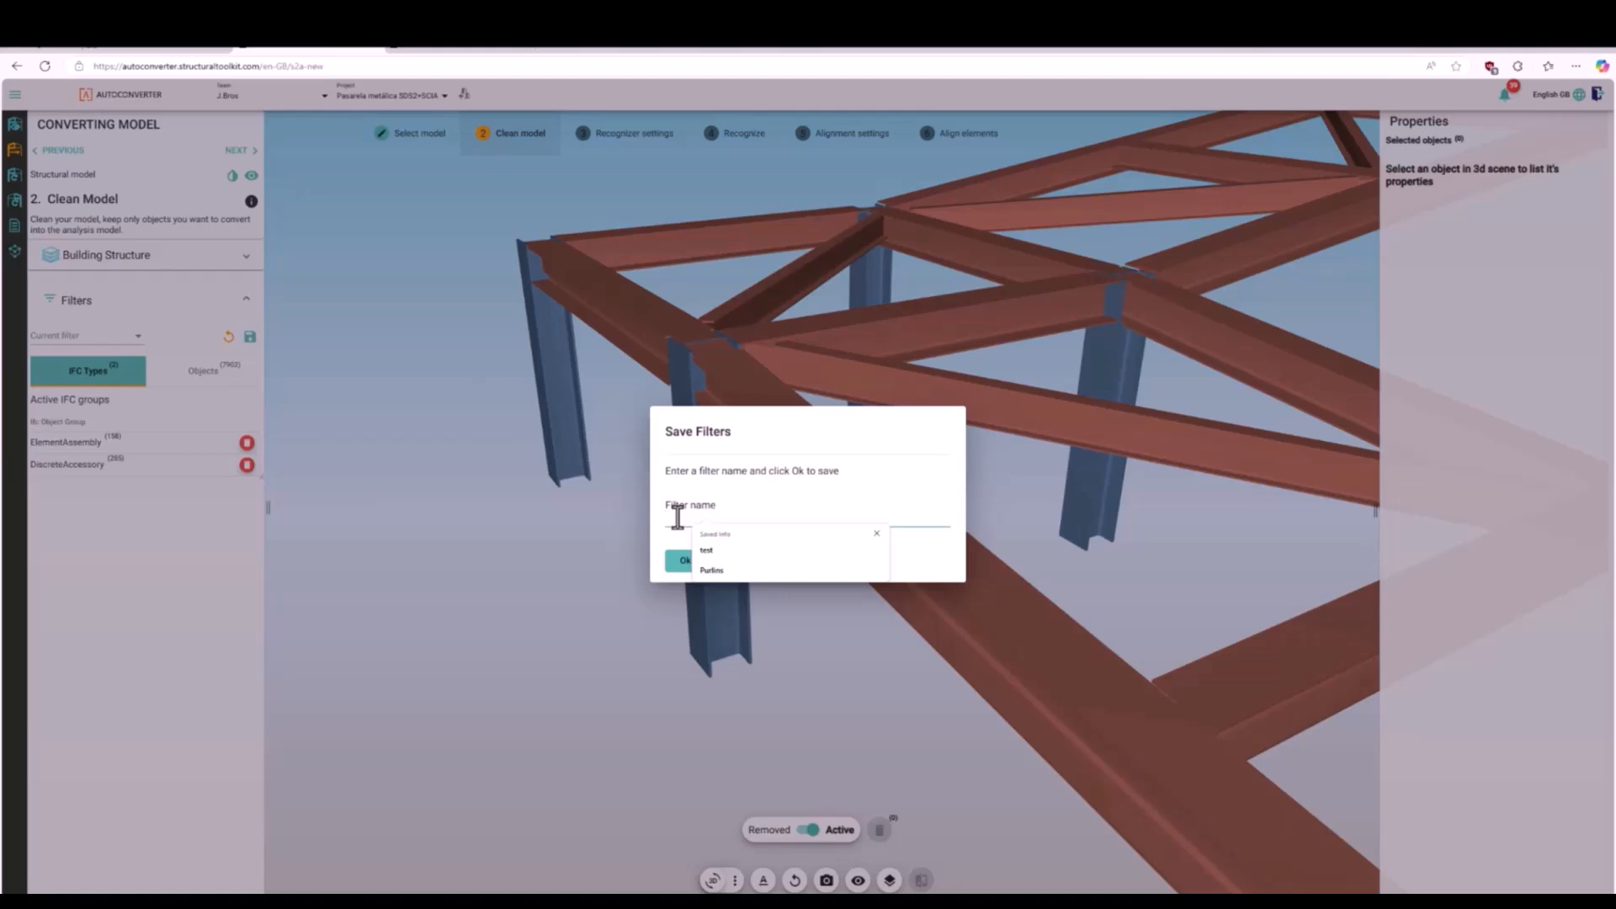
{"action": "type", "text": "Analysis"}
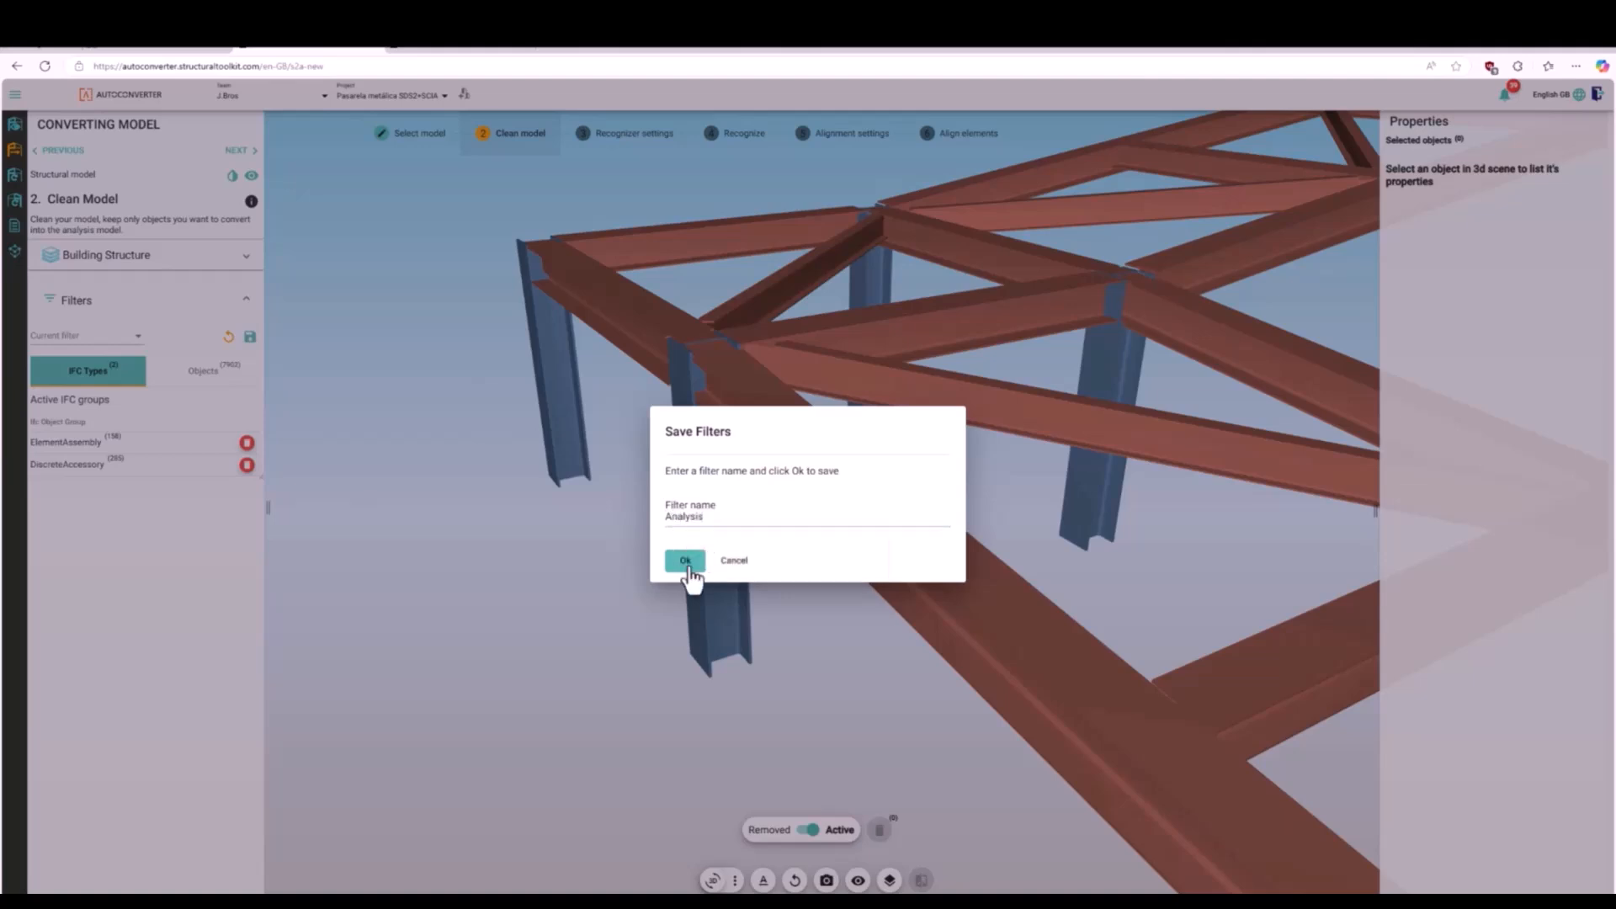
{"action": "left_click", "coordinate": [684, 559]}
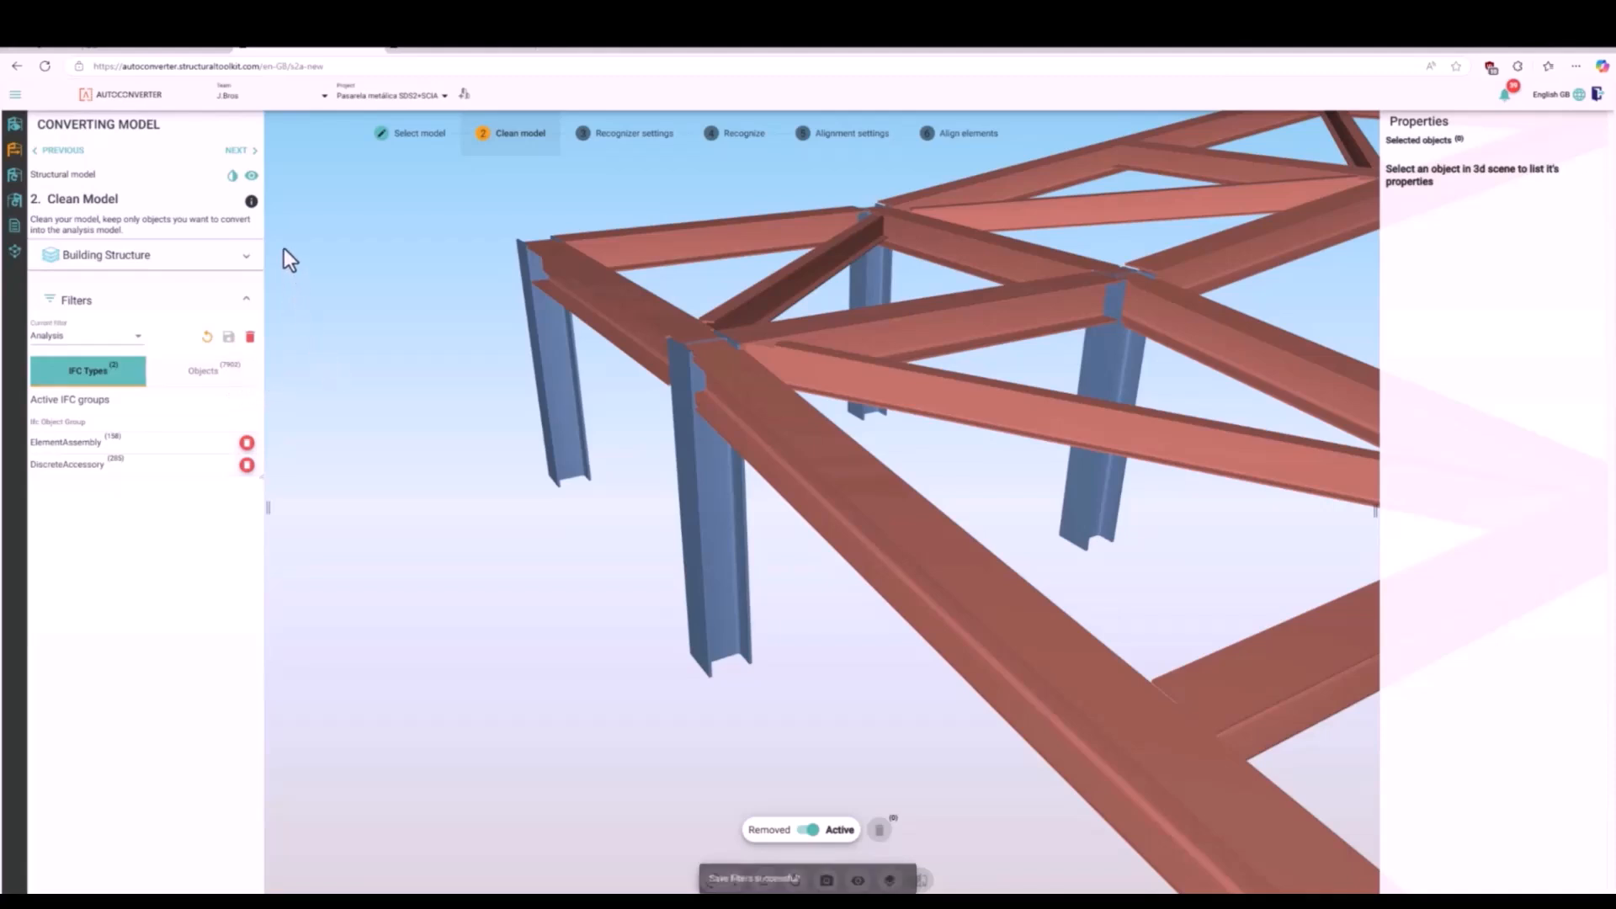
- Proceed to the recognizer settings, check the ElementAssembly and DiscreteAccessory members, and replace the empty plate group with a blank unassigned one
{"action": "left_click", "coordinate": [247, 153]}
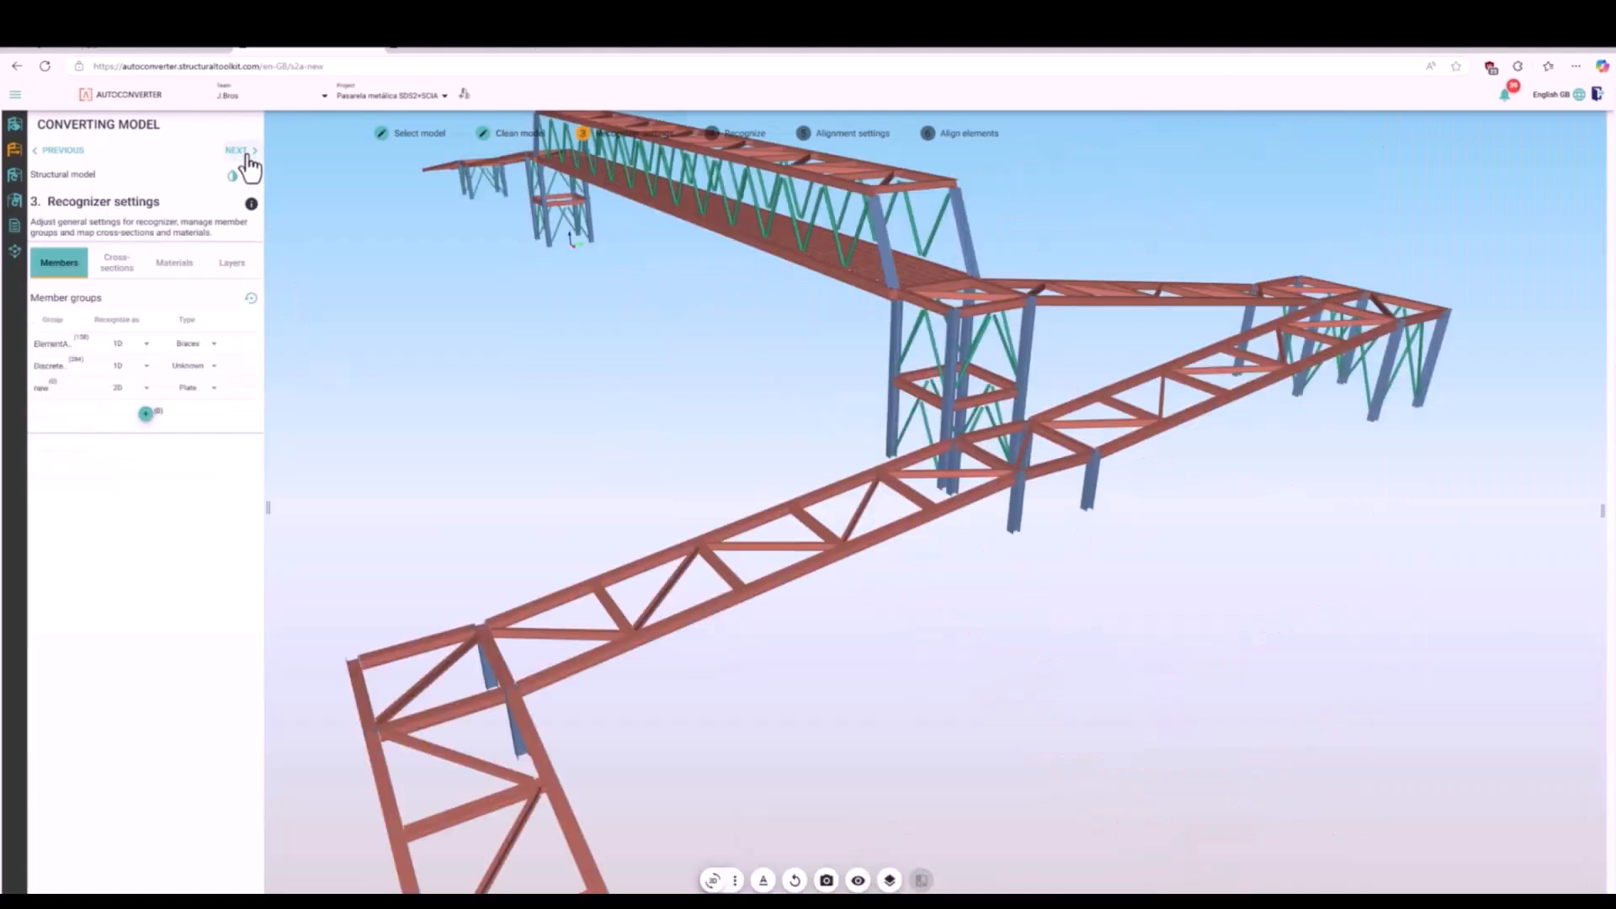
{"action": "left_click", "coordinate": [64, 352]}
{"action": "left_click", "coordinate": [142, 345]}
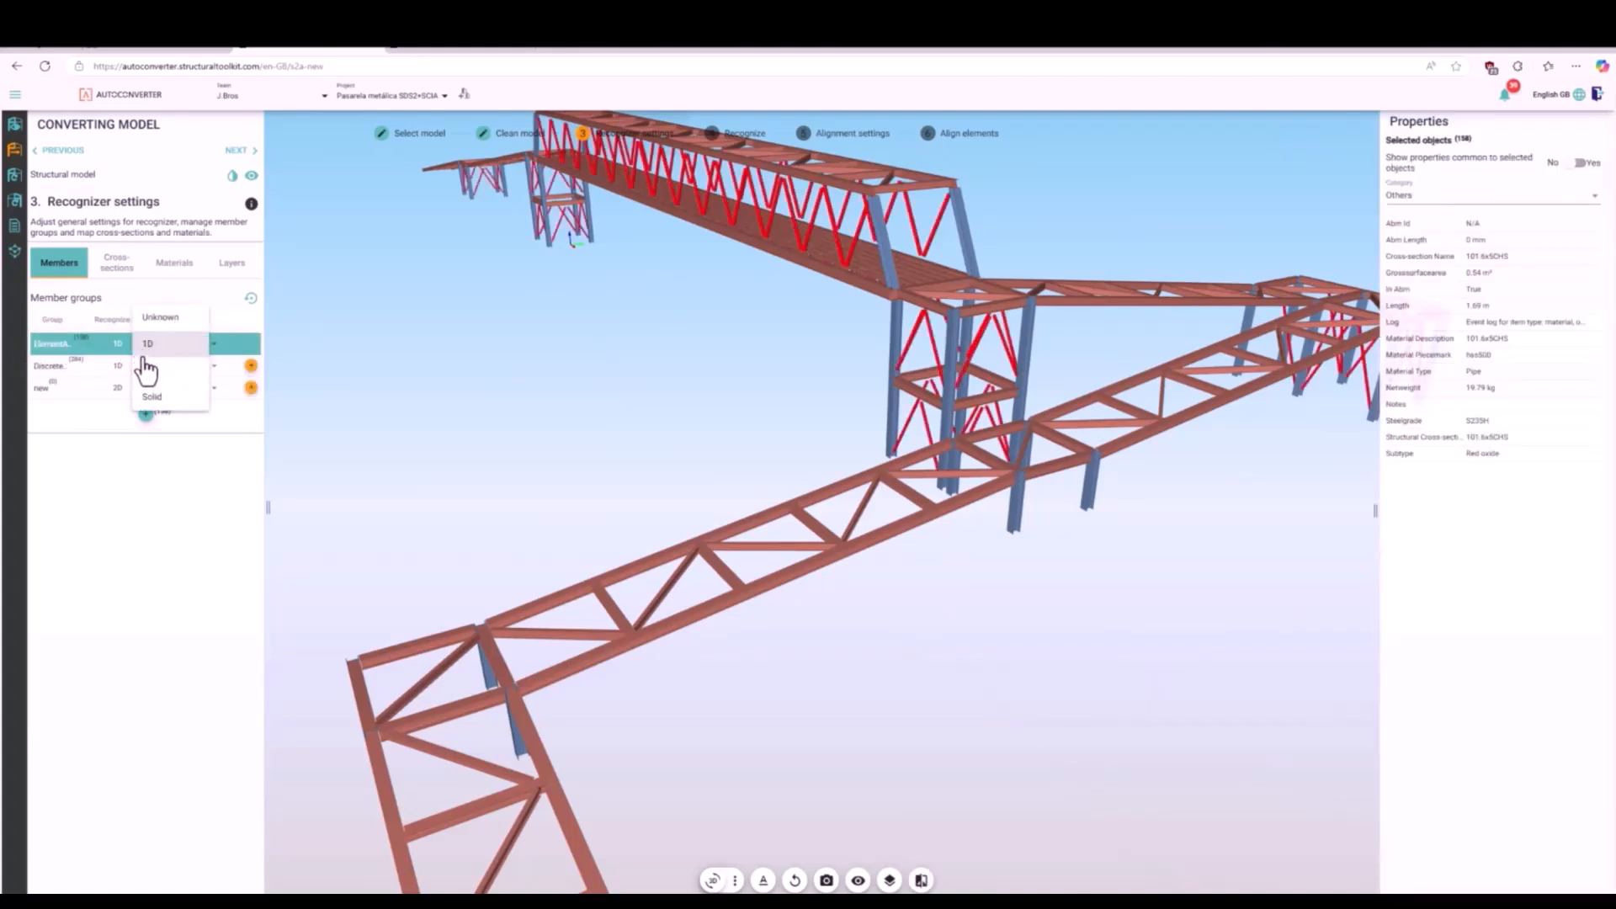
{"action": "left_click", "coordinate": [125, 343]}
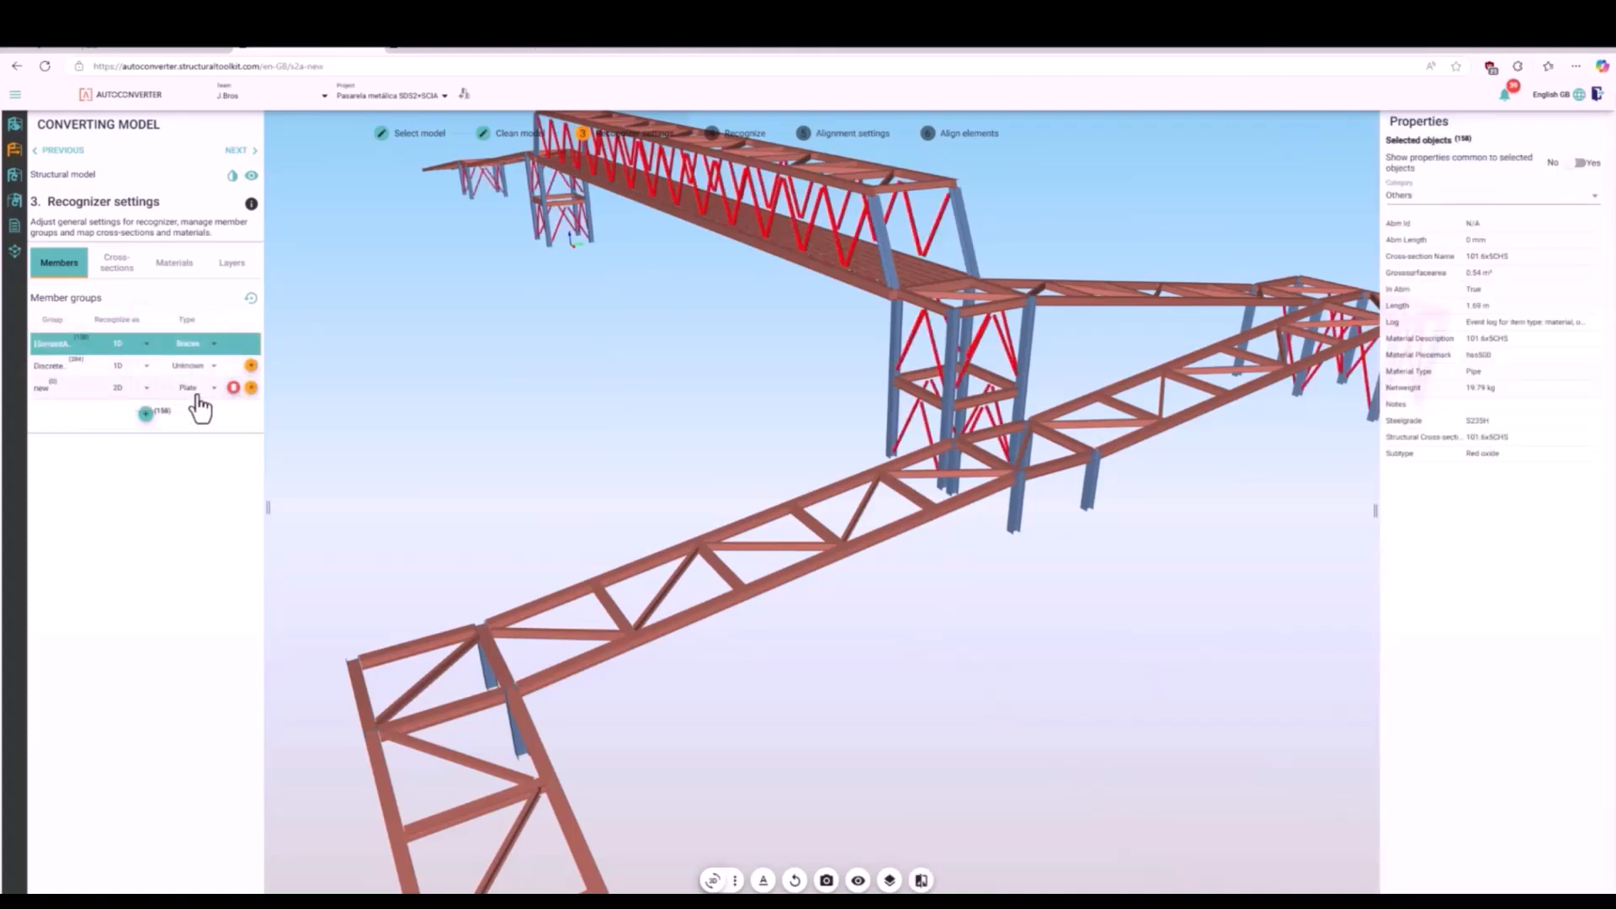
{"action": "left_click", "coordinate": [233, 387]}
{"action": "left_click", "coordinate": [76, 370]}
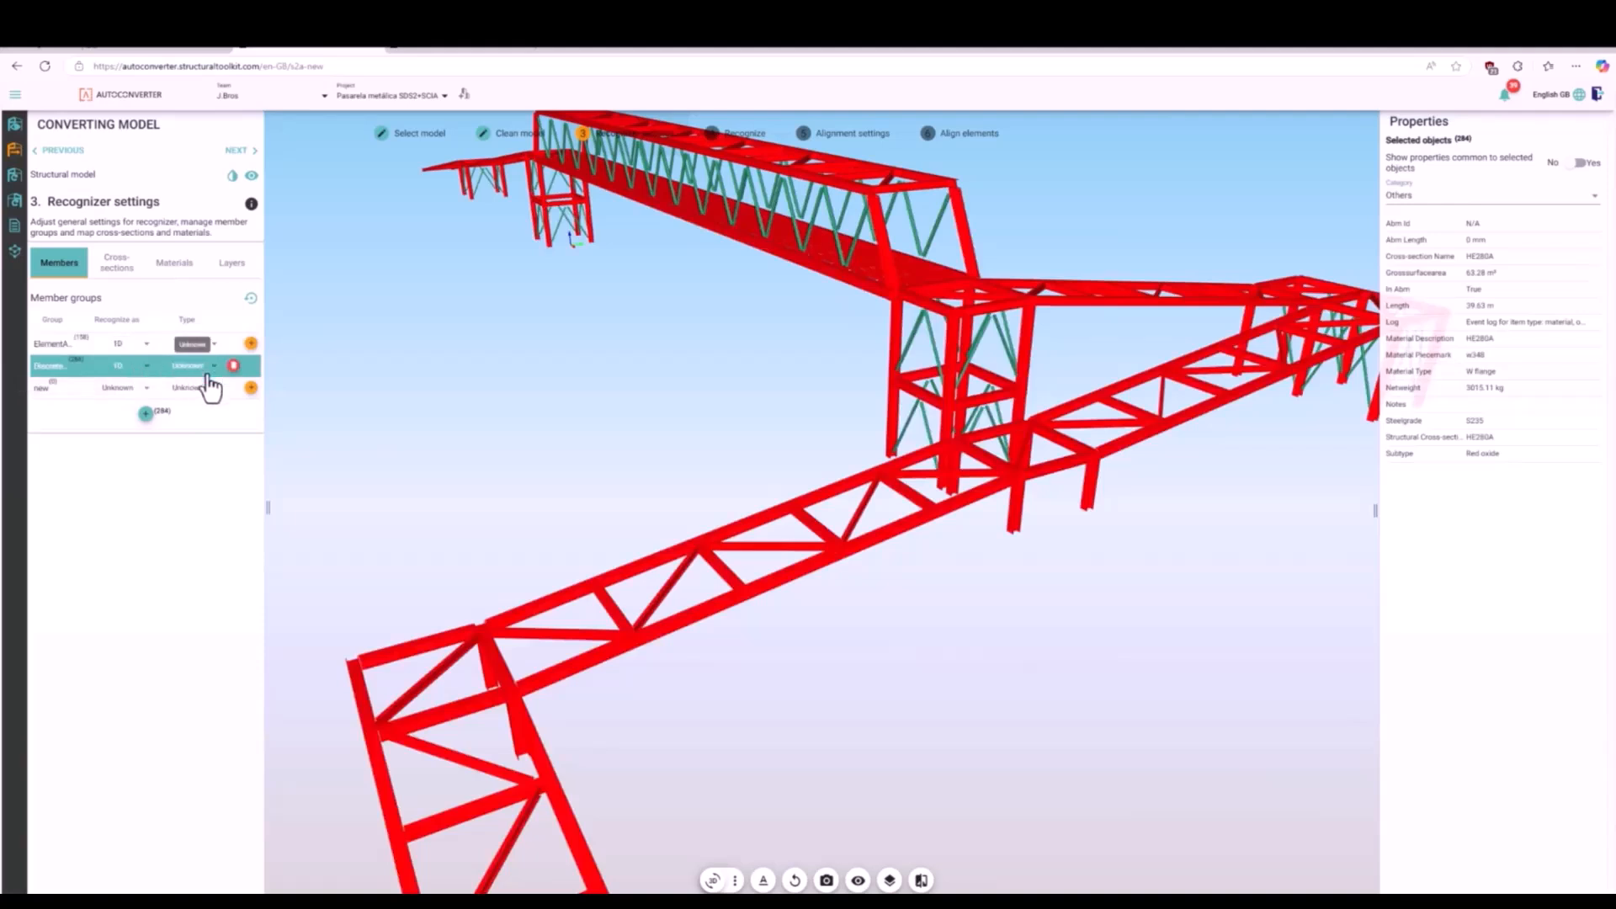
- Map the 101.6x5CHS cross-section to the circular hollow section CHSCF101.6/5.0 and 139.7x5CHS to CHSCF139.7/5.0
{"action": "left_click", "coordinate": [118, 268]}
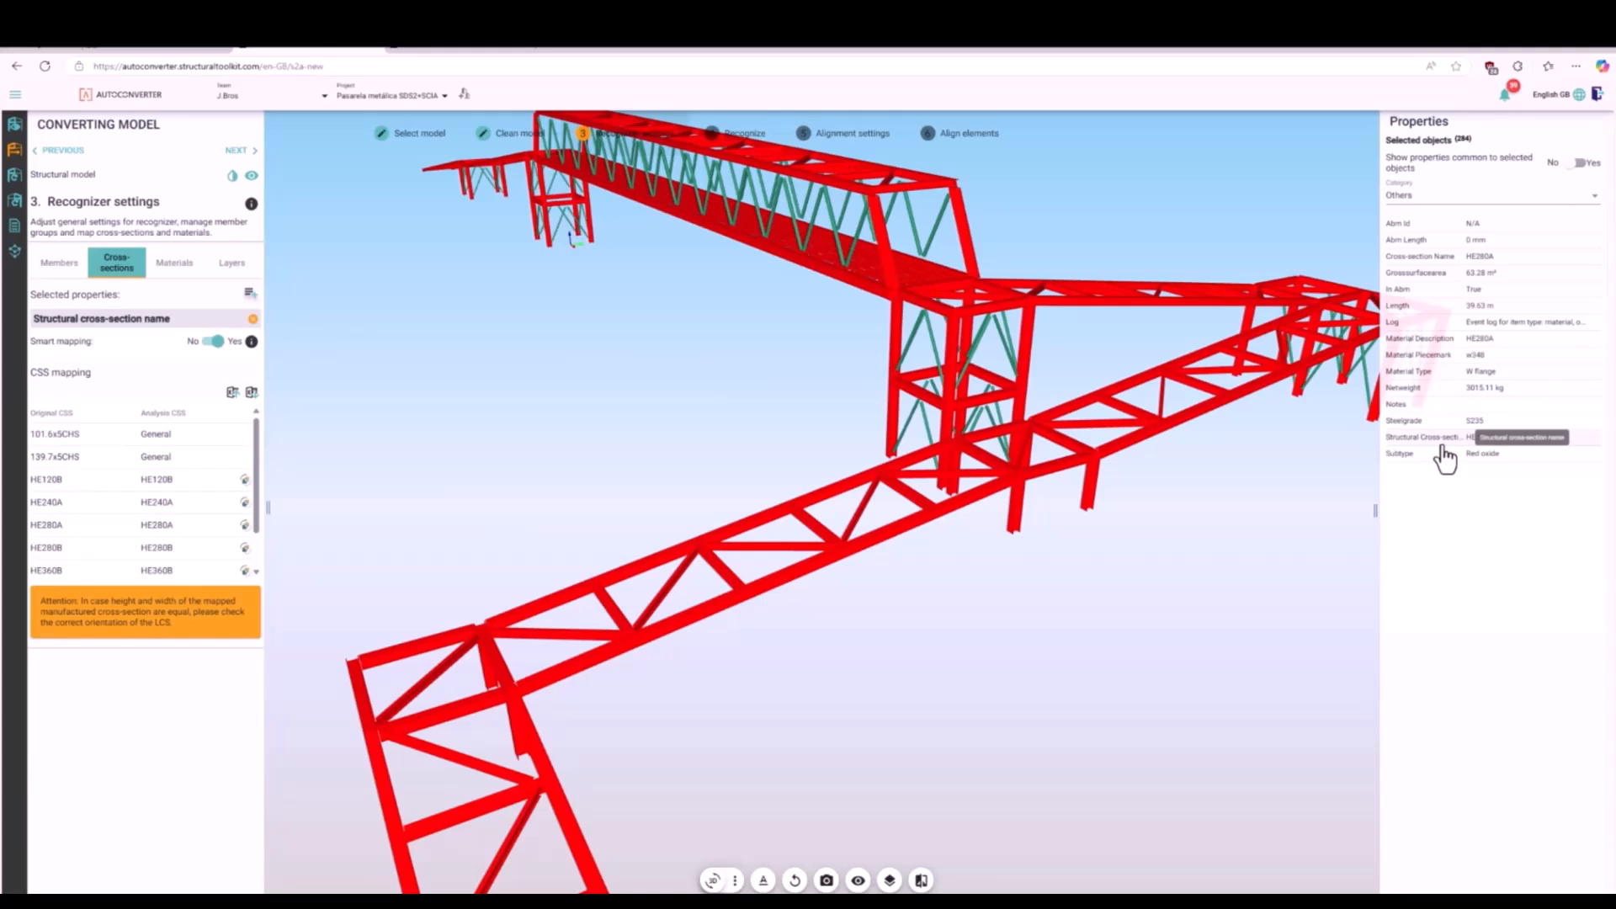
{"action": "left_click", "coordinate": [237, 437]}
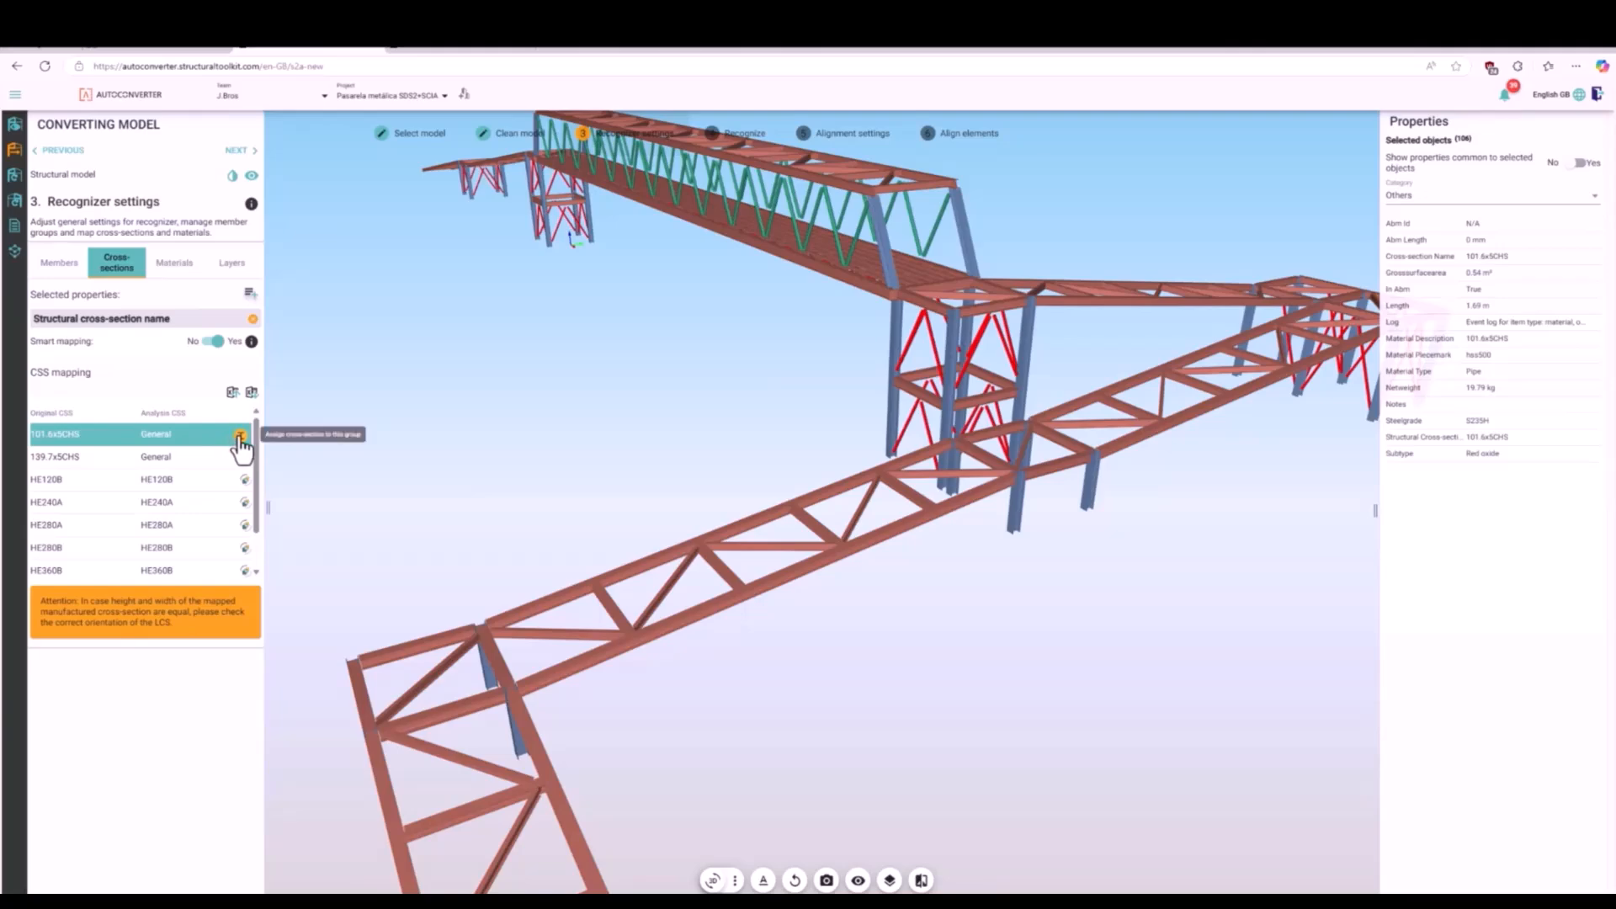
{"action": "left_click", "coordinate": [239, 436]}
{"action": "left_click", "coordinate": [1062, 678]}
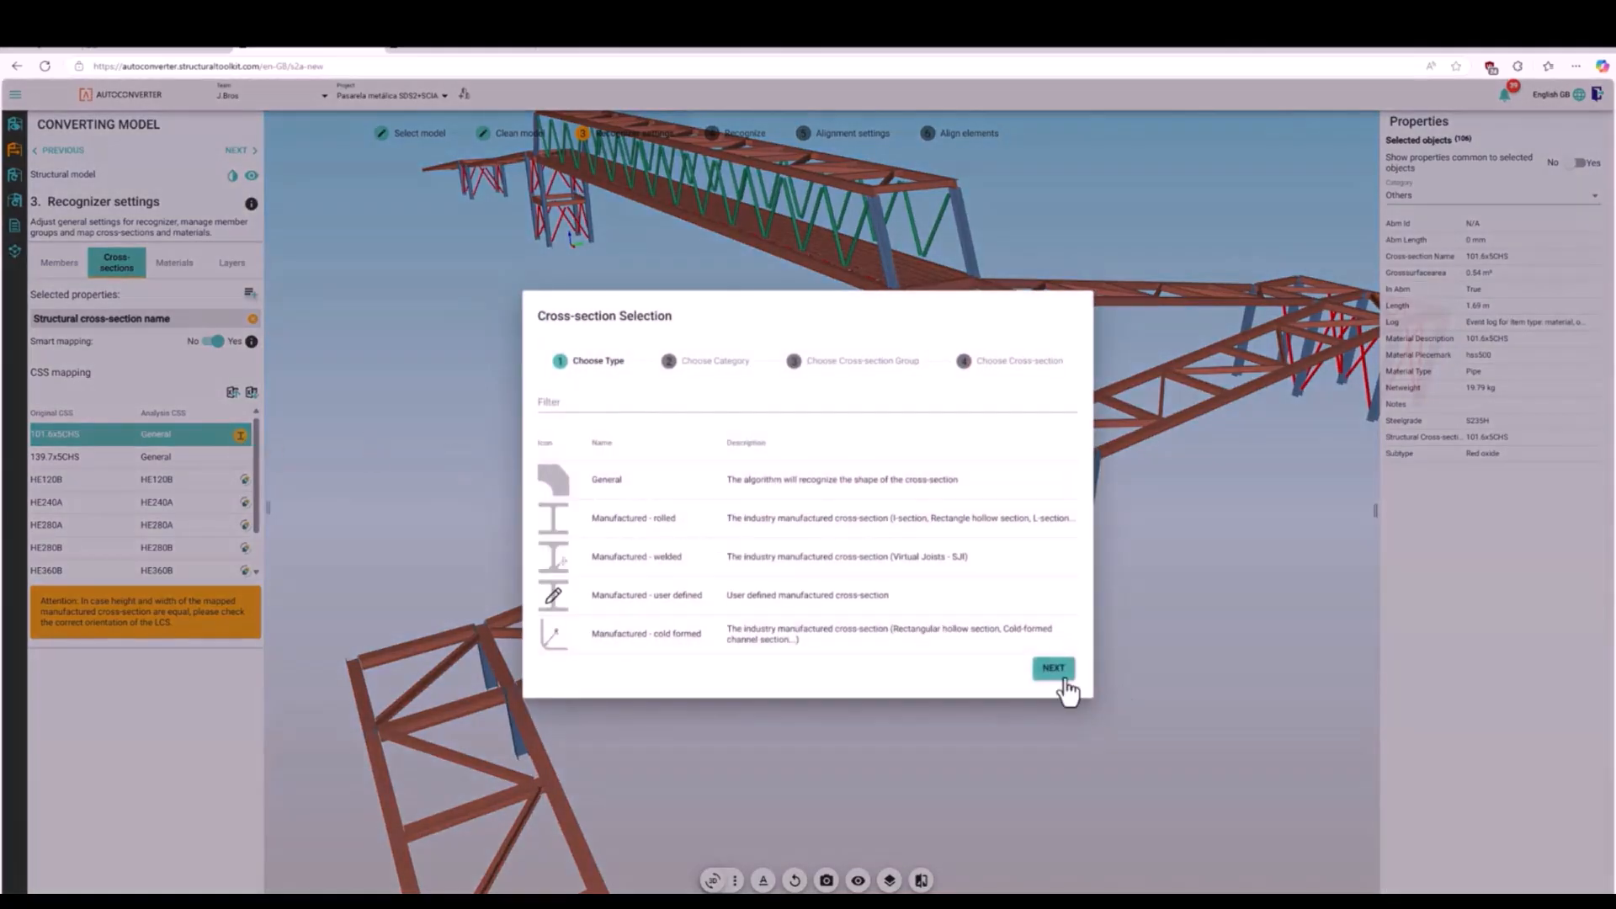
{"action": "left_click", "coordinate": [691, 537]}
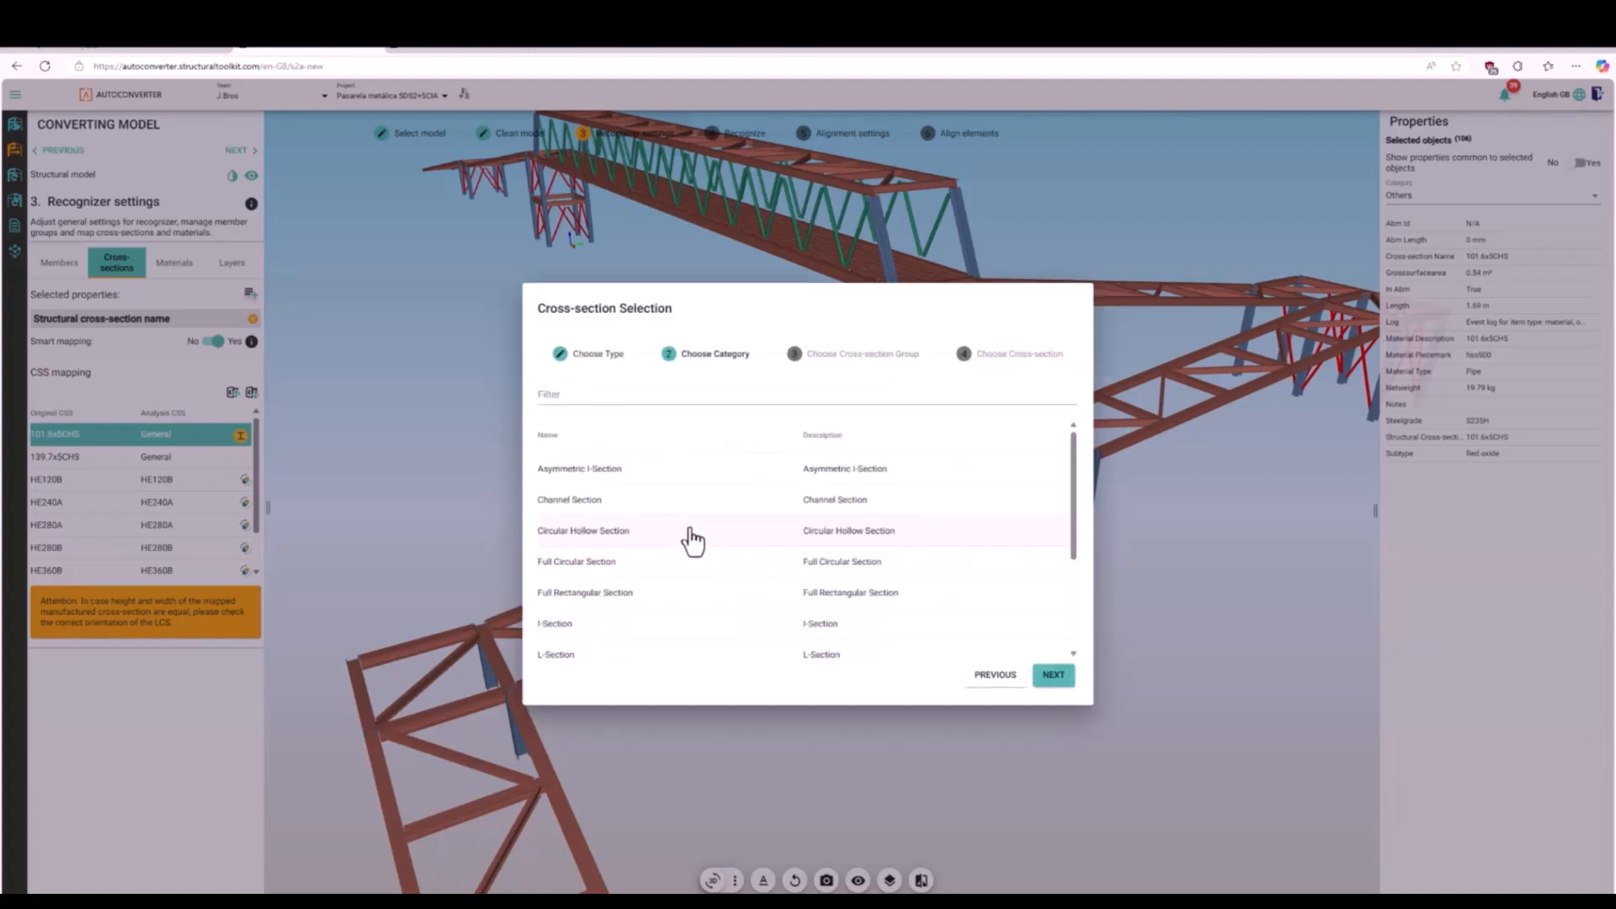
{"action": "scroll", "coordinate": [692, 539], "scroll_direction": "down", "scroll_amount": 2}
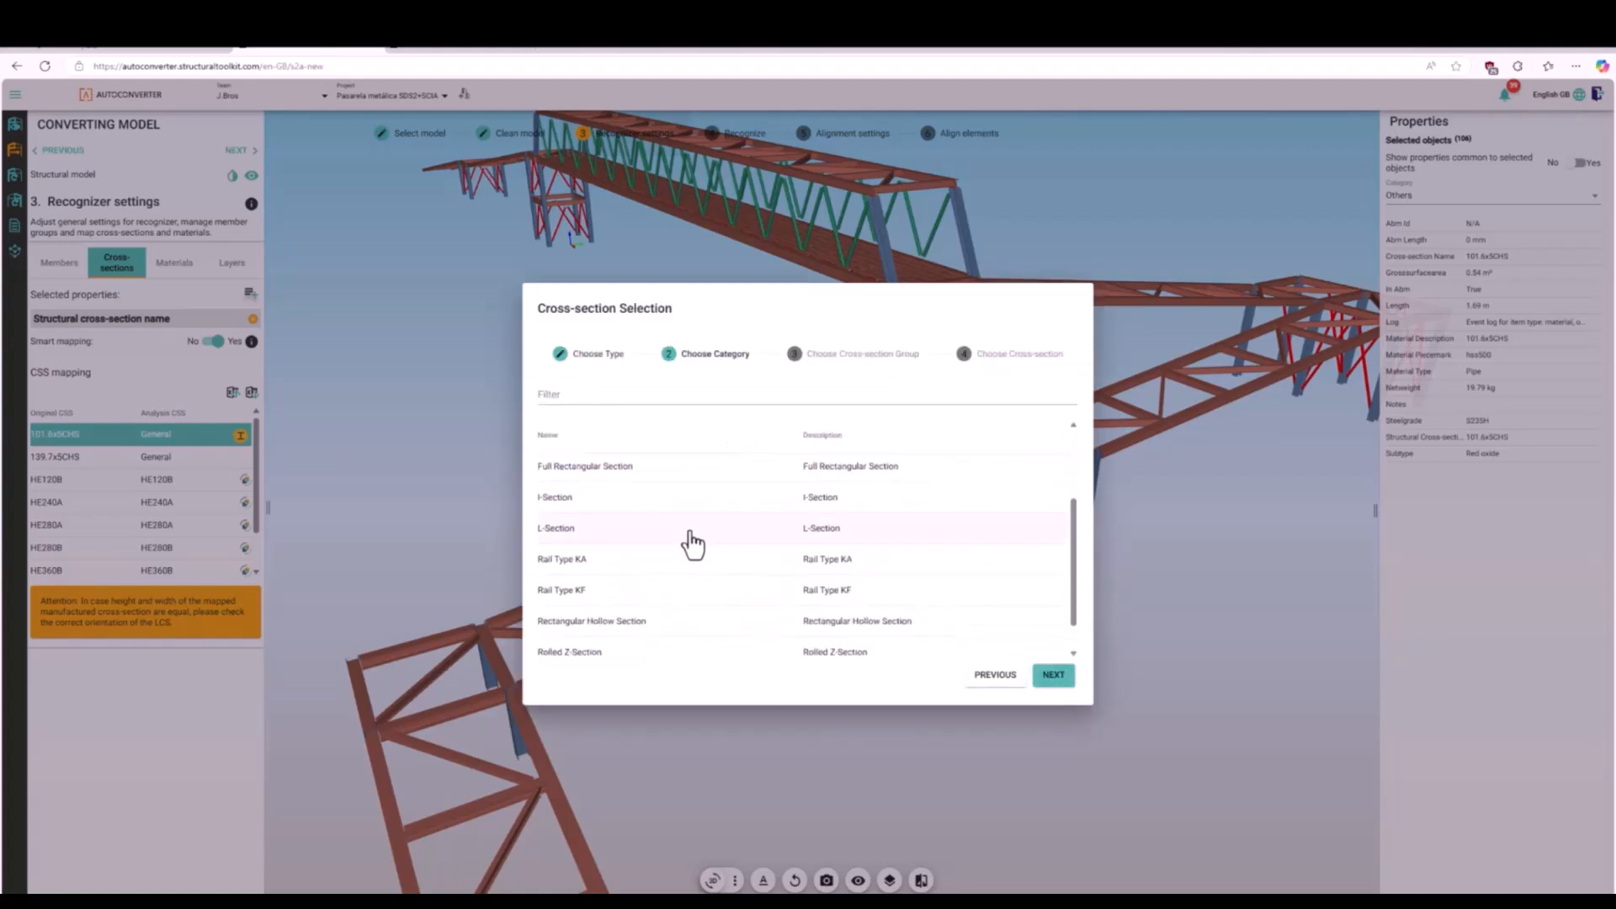
{"action": "scroll", "coordinate": [692, 543], "scroll_direction": "up", "scroll_amount": 2}
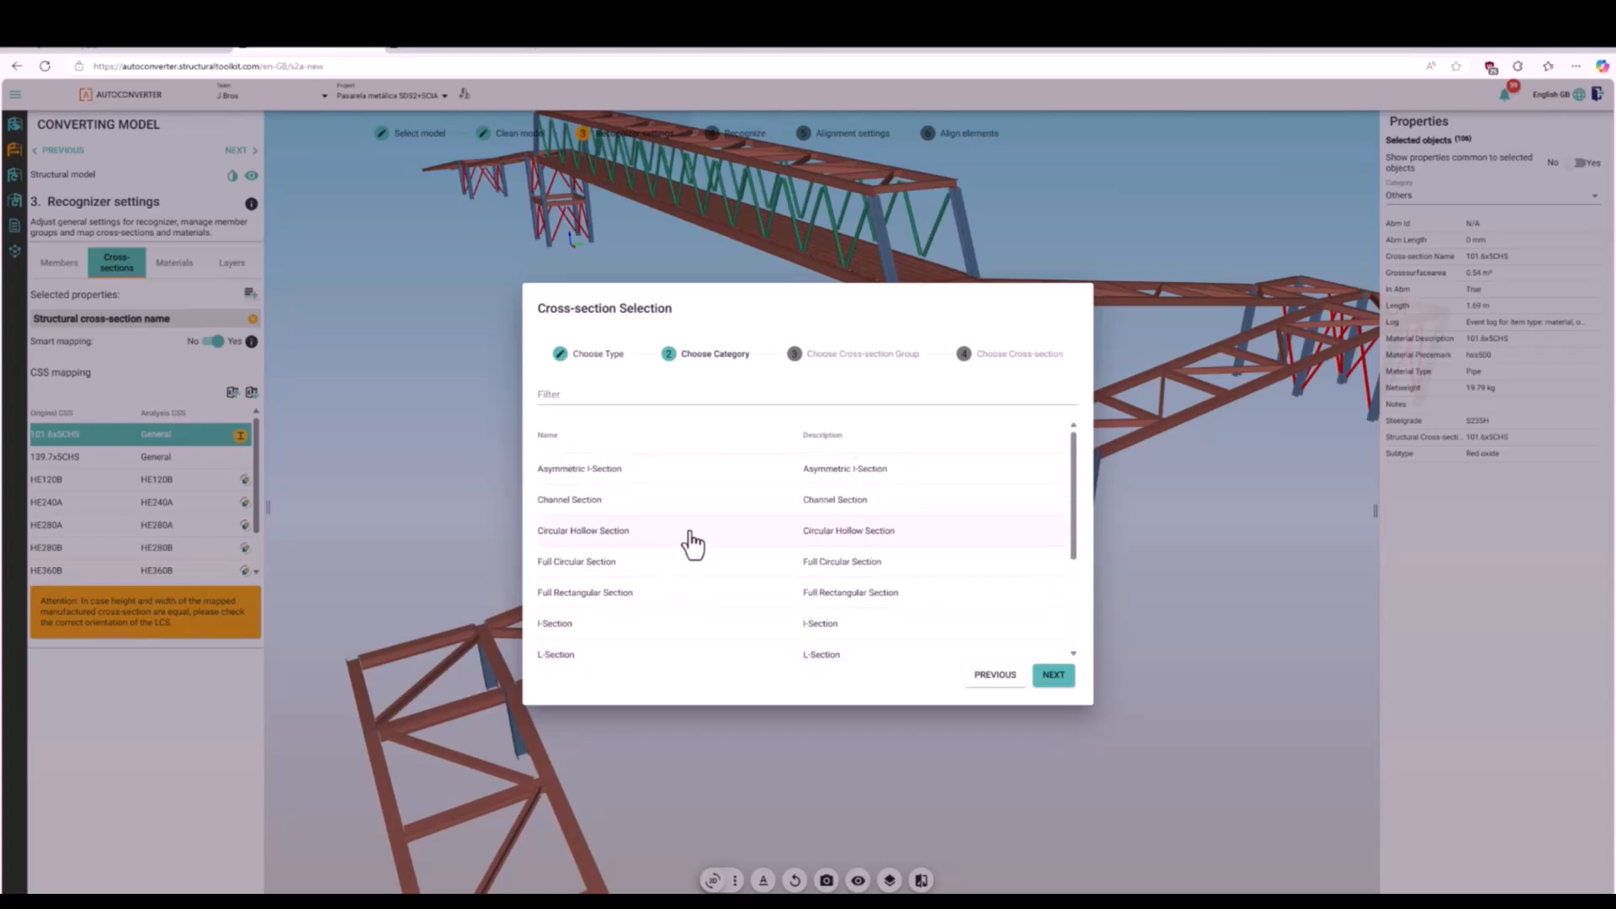
{"action": "left_click", "coordinate": [692, 543]}
{"action": "left_click", "coordinate": [625, 509]}
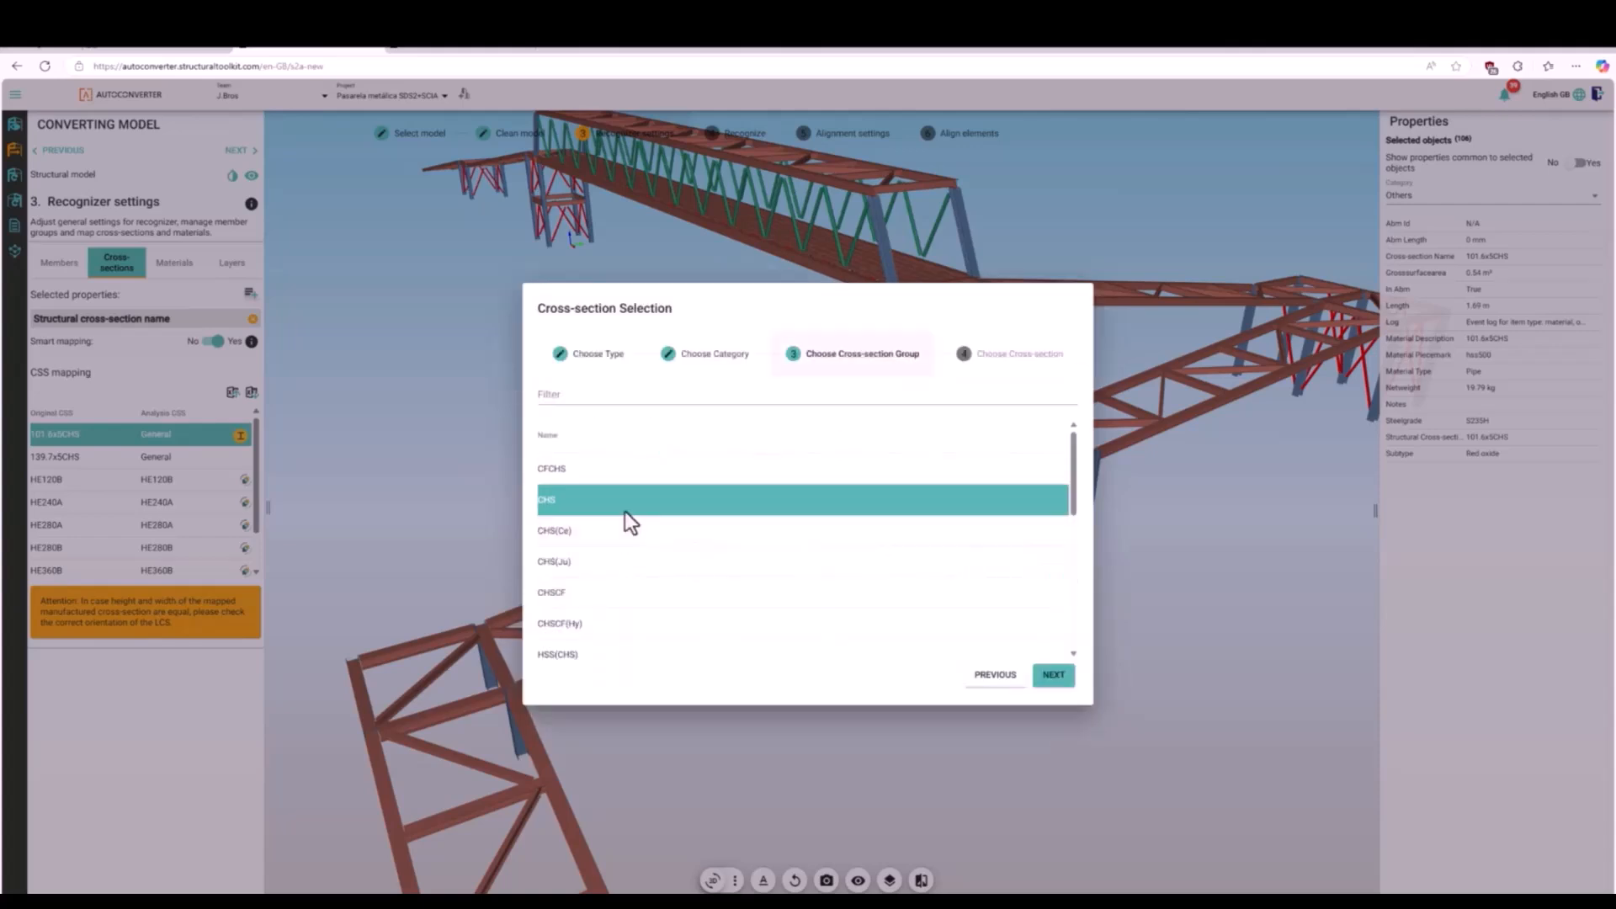
{"action": "left_click", "coordinate": [642, 594]}
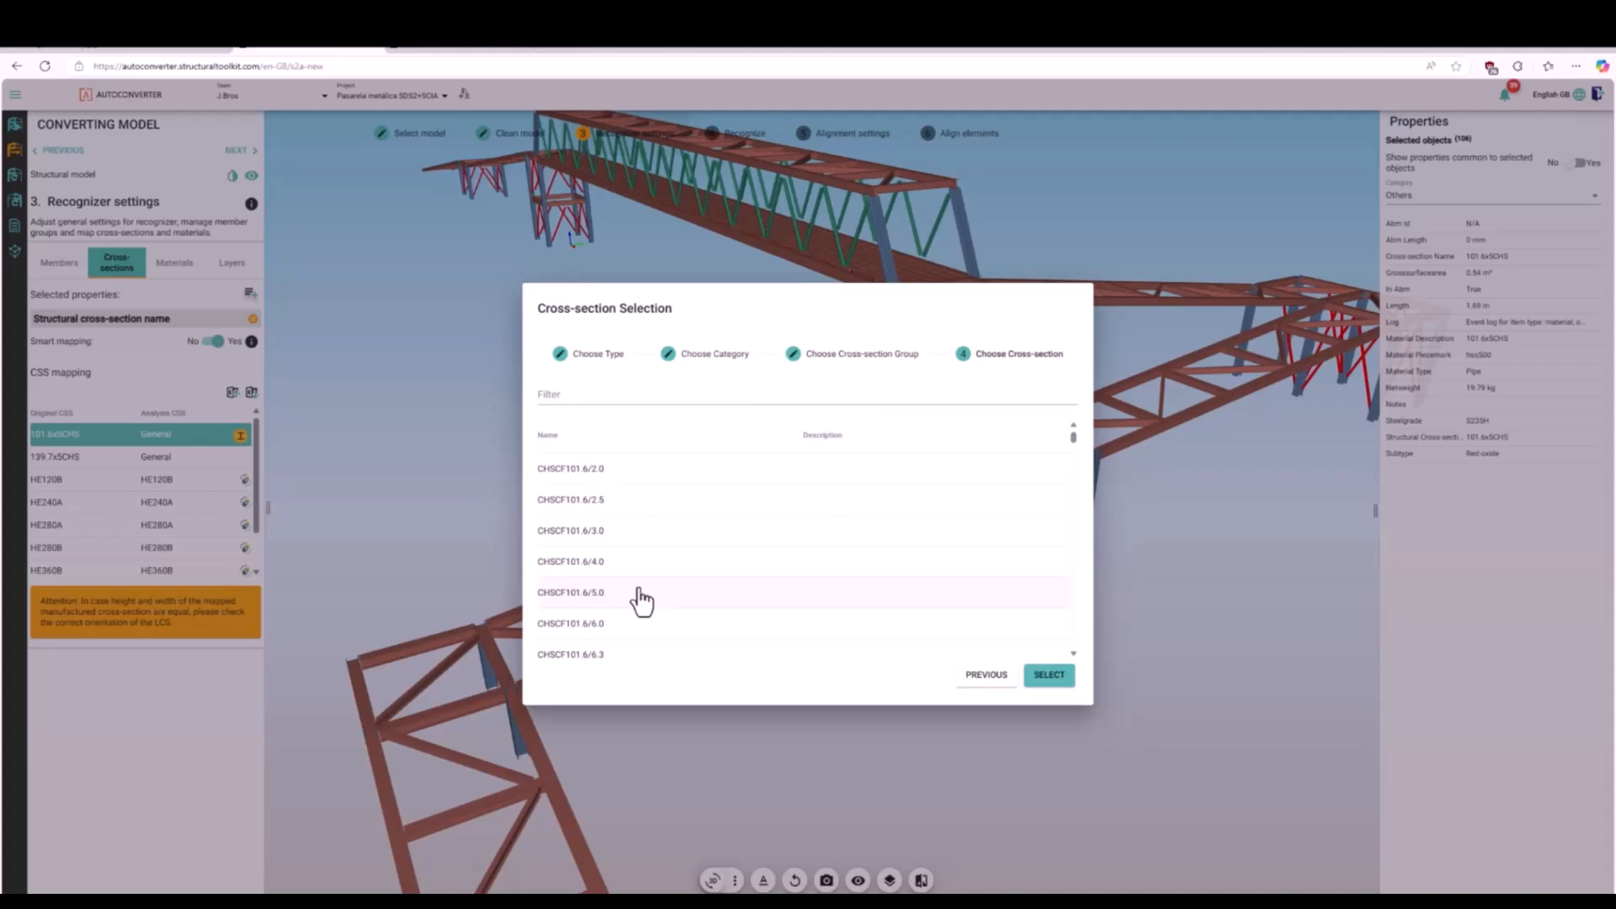
{"action": "double_click", "coordinate": [641, 593]}
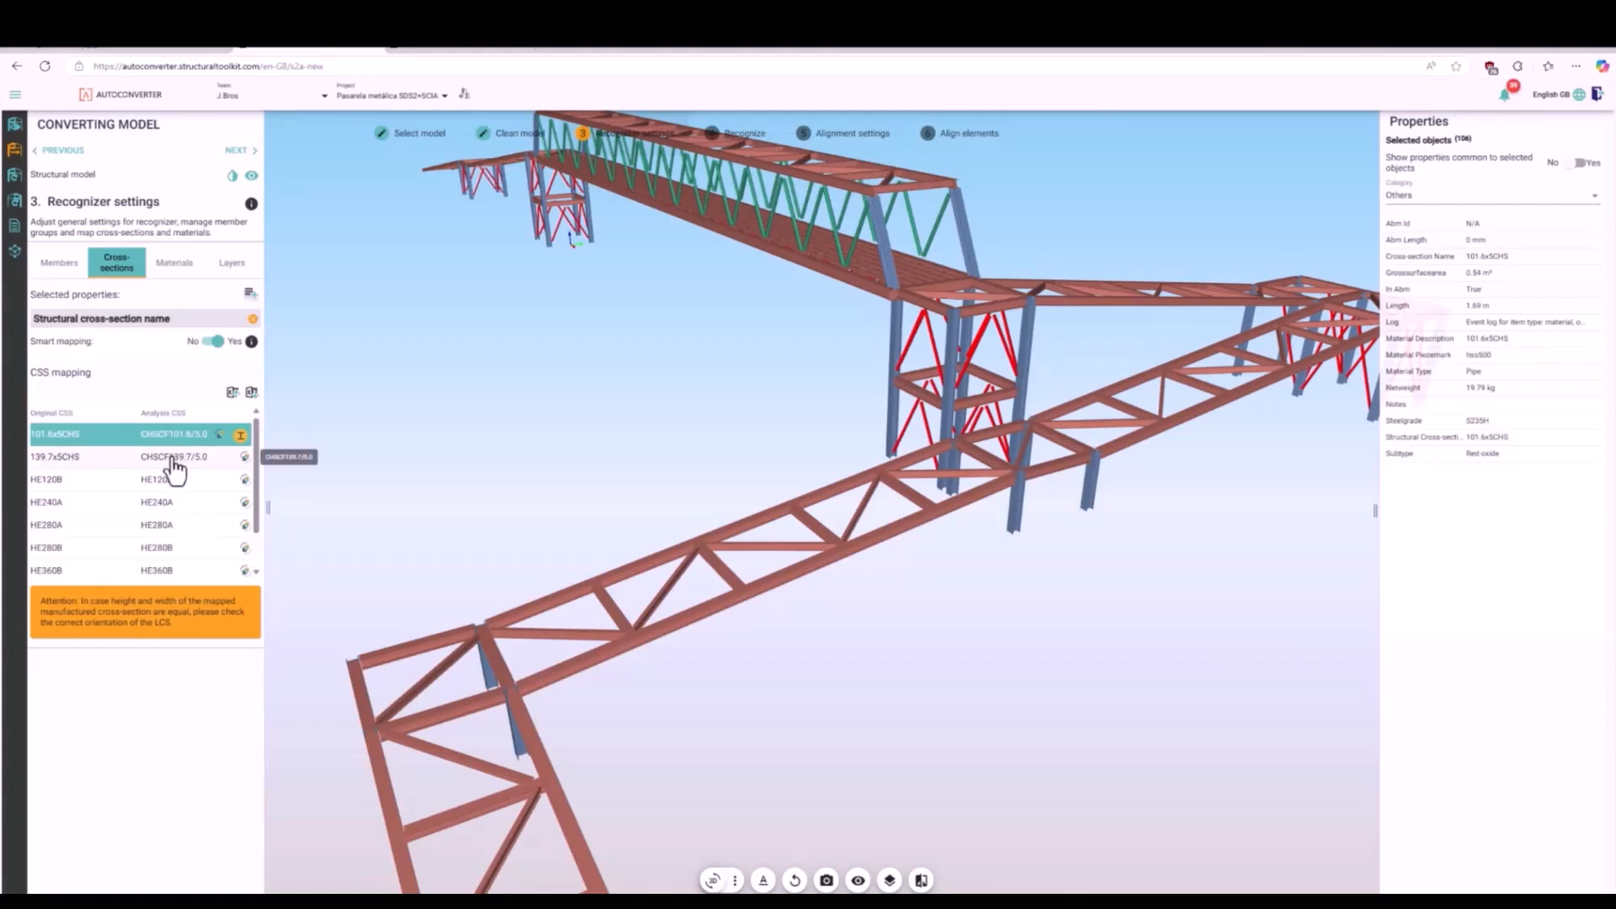
{"action": "left_click", "coordinate": [454, 486]}
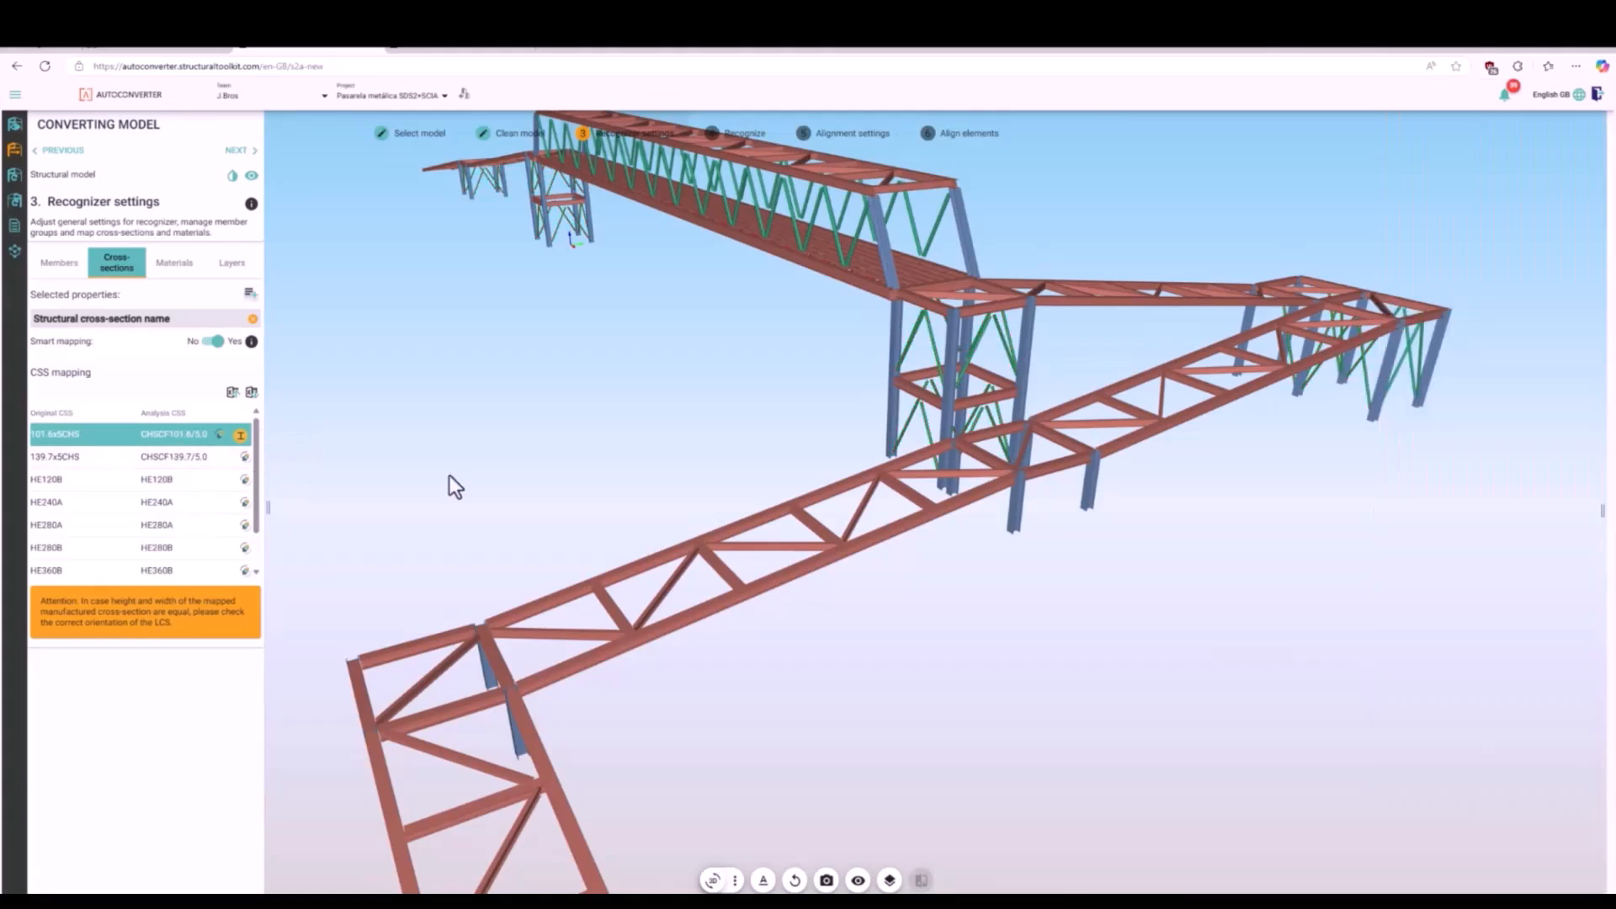
- Select all HE120B members through the cross-section mapping, assign them to the blank member group and name it Purlins
{"action": "scroll", "coordinate": [236, 503], "scroll_direction": "down", "scroll_amount": 1}
{"action": "scroll", "coordinate": [236, 503], "scroll_direction": "up", "scroll_amount": 1}
{"action": "left_click", "coordinate": [101, 480]}
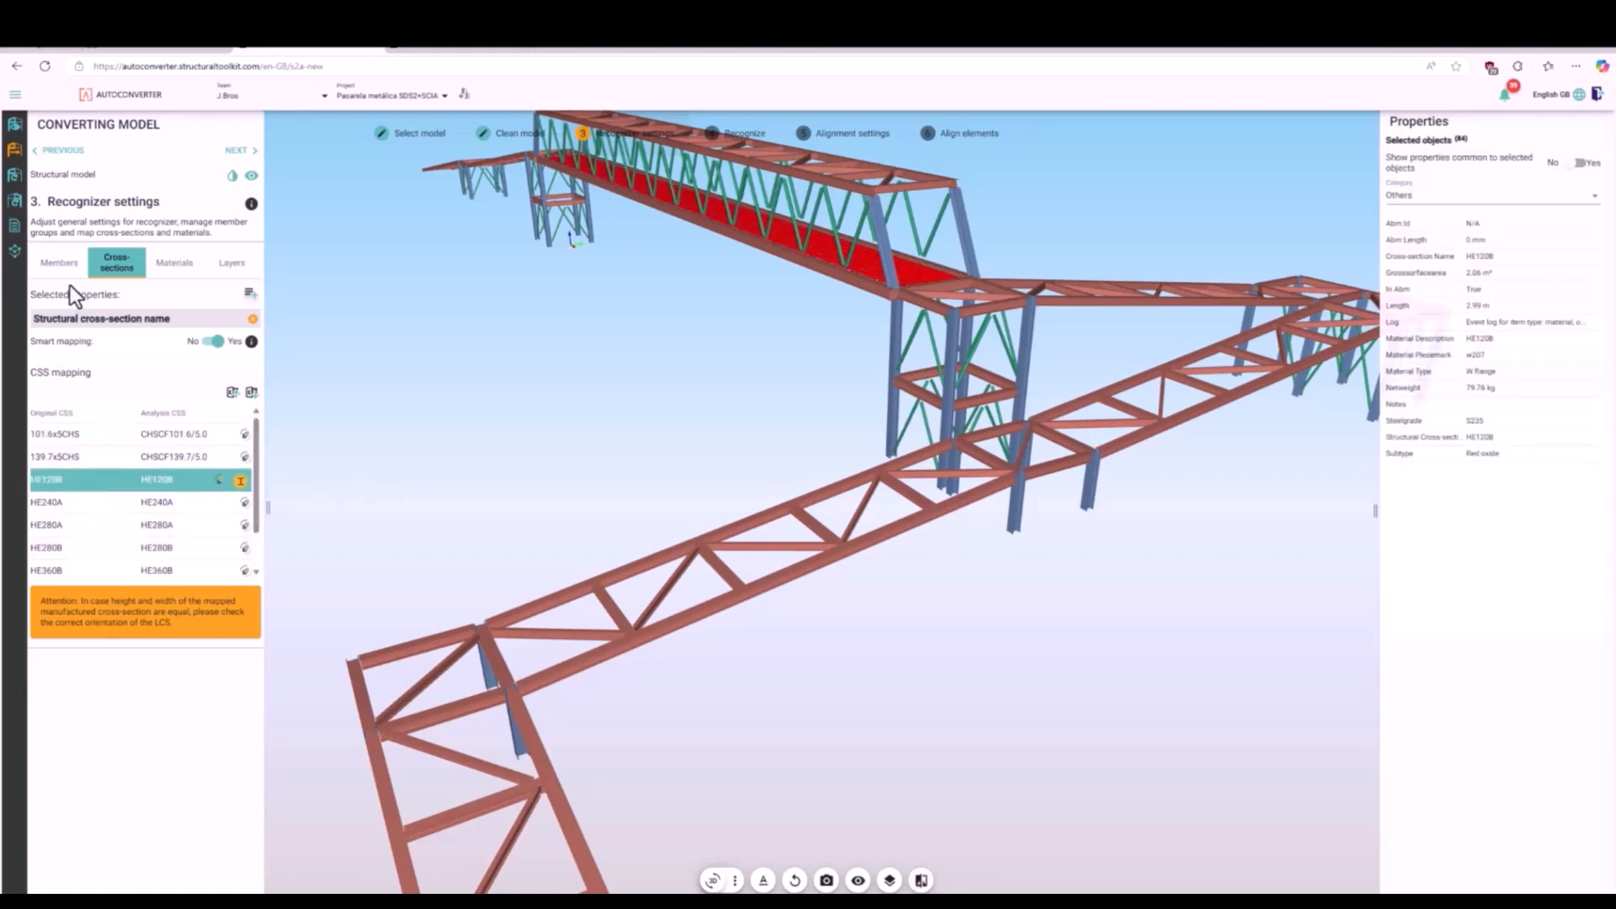
{"action": "left_click", "coordinate": [60, 264]}
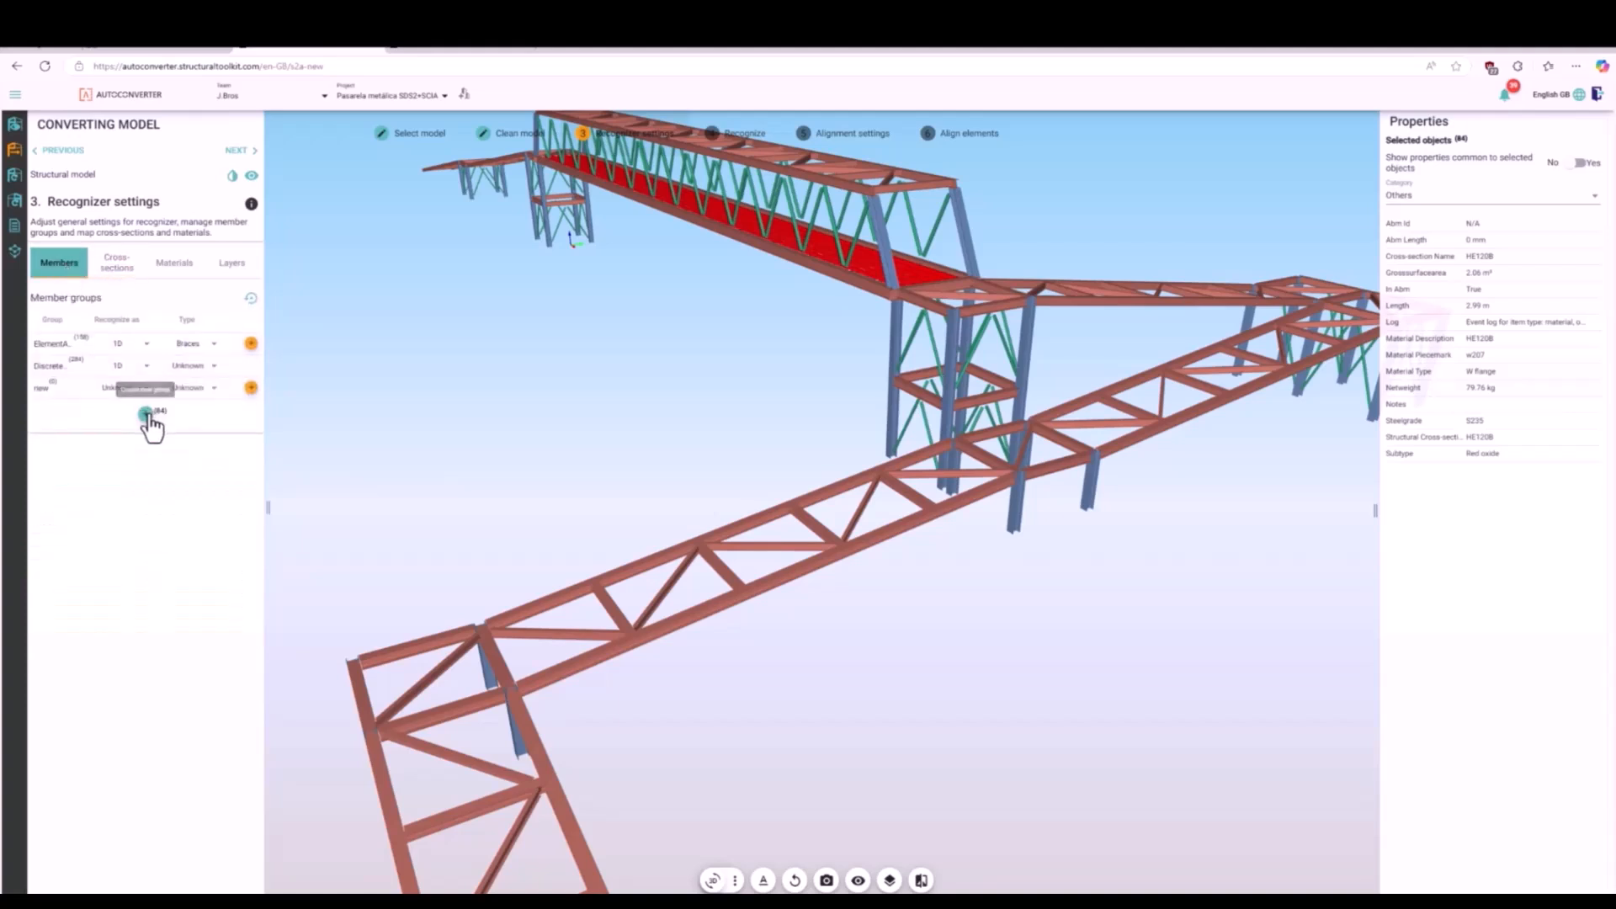
{"action": "left_click", "coordinate": [47, 401]}
{"action": "double_click", "coordinate": [48, 400]}
{"action": "key", "text": "Return"}
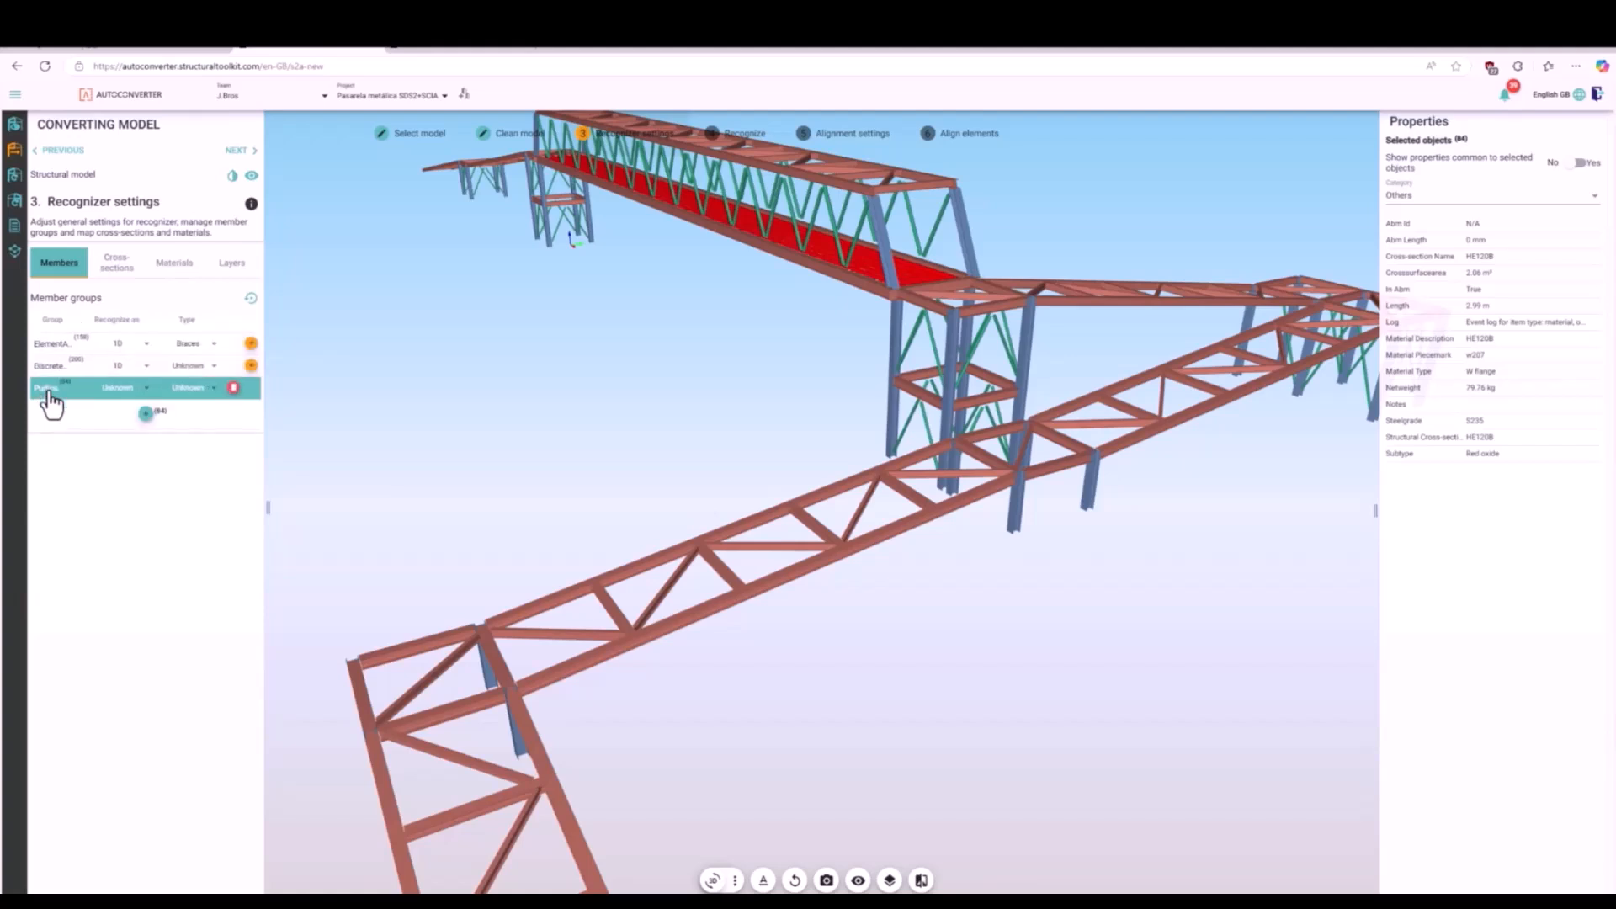
- Set the Purlins group to be recognized as 1D with the type Purlin, and clear the selection
{"action": "left_click", "coordinate": [145, 388]}
{"action": "left_click", "coordinate": [148, 414]}
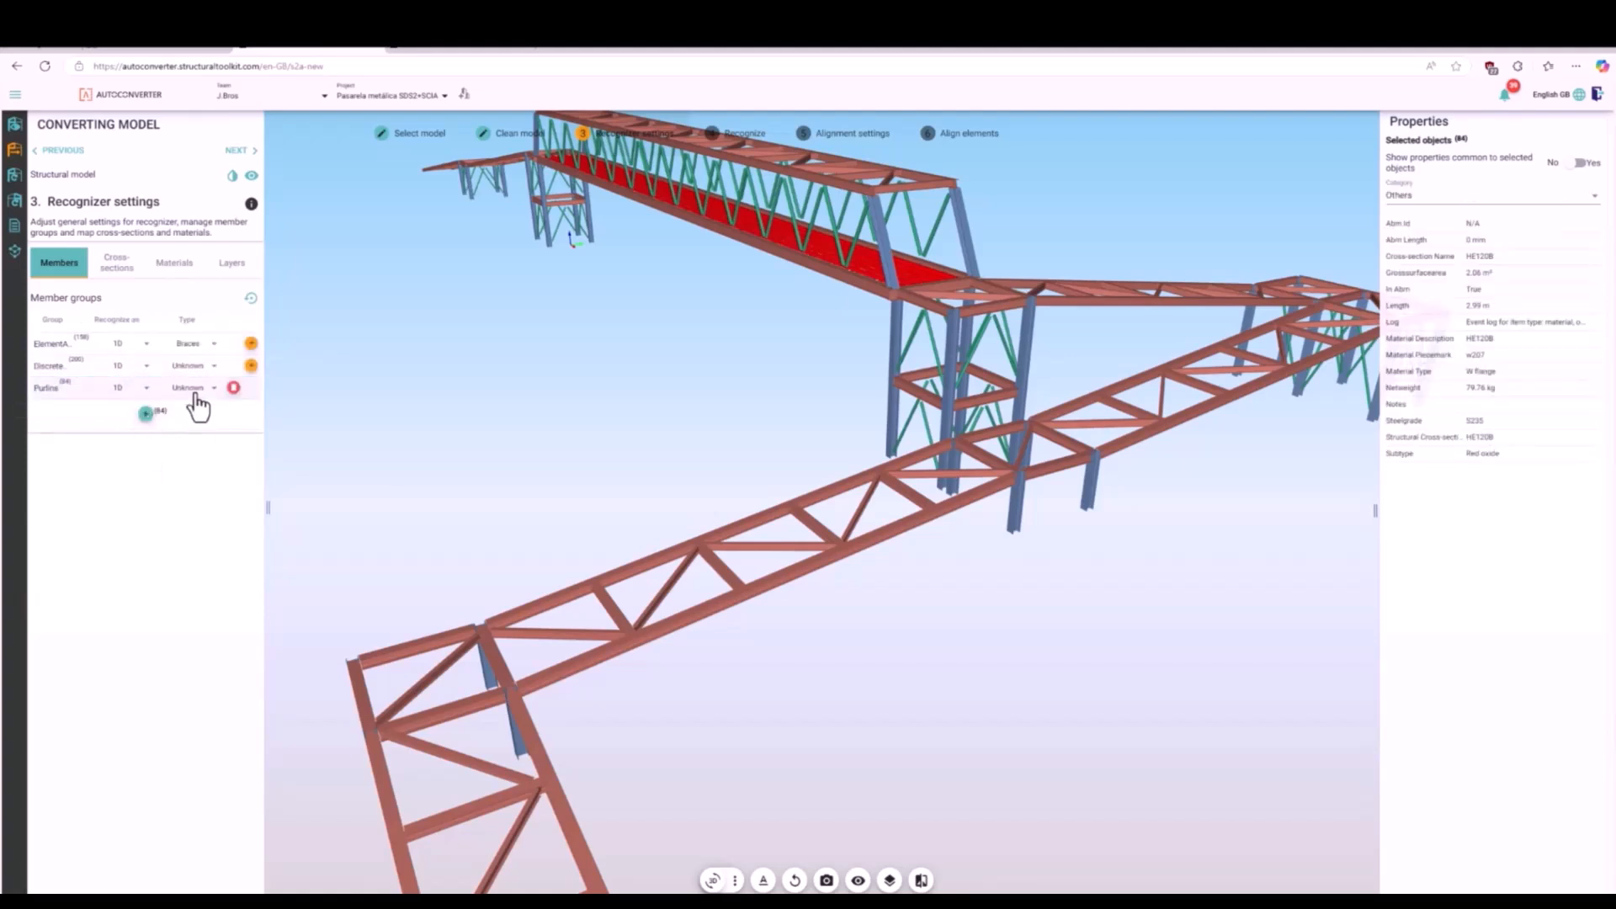
{"action": "left_click", "coordinate": [192, 389]}
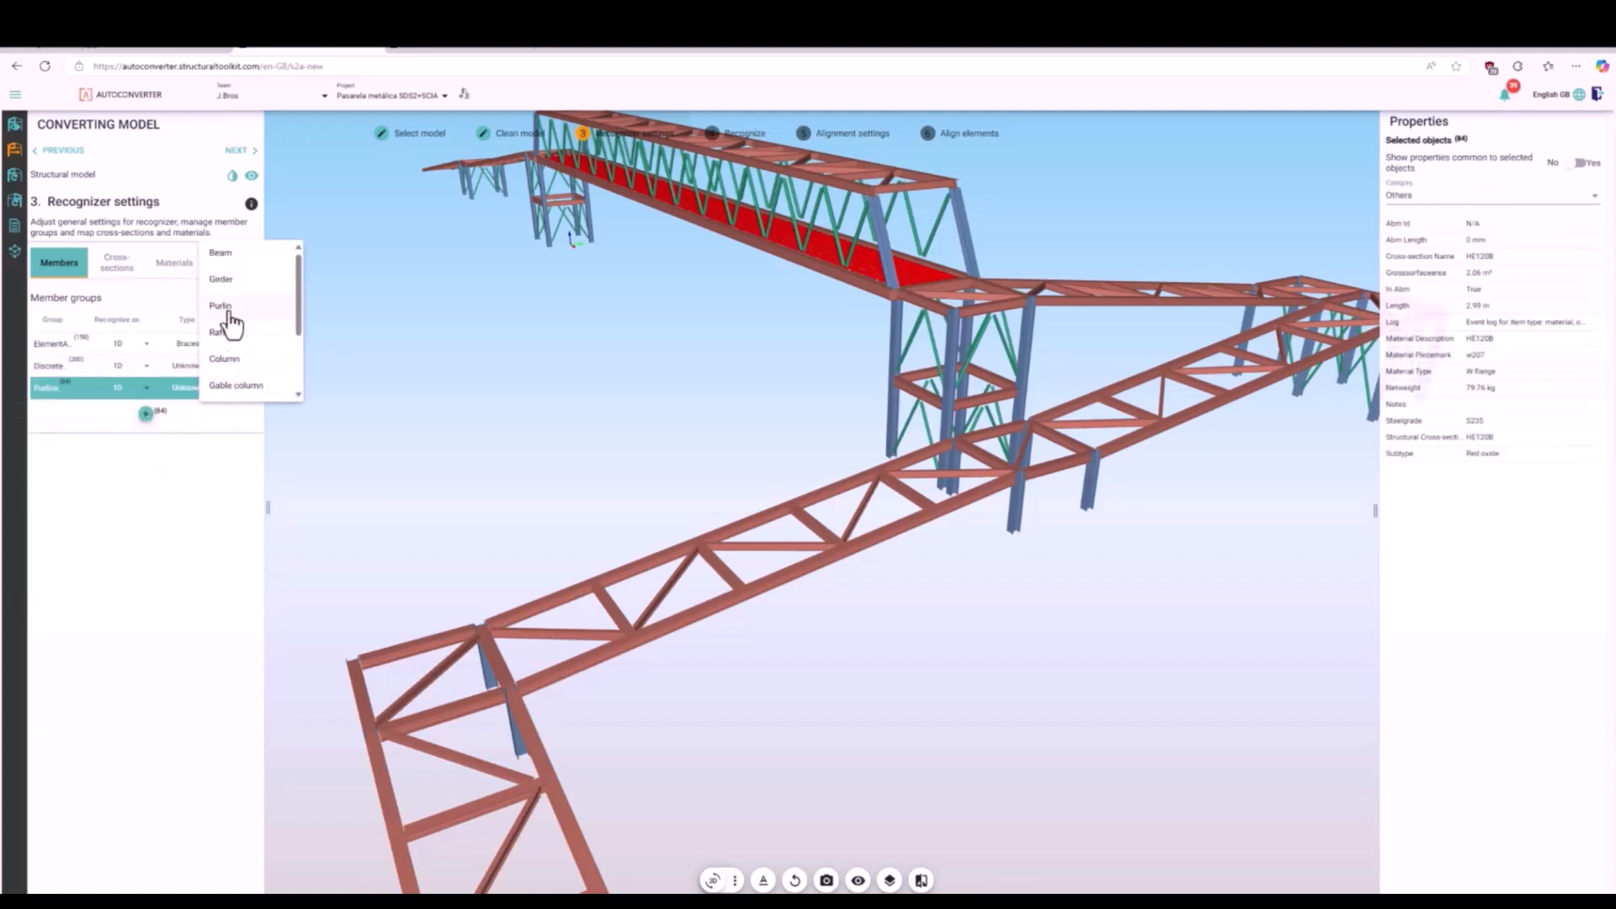
{"action": "left_click", "coordinate": [230, 318]}
{"action": "left_click", "coordinate": [375, 502]}
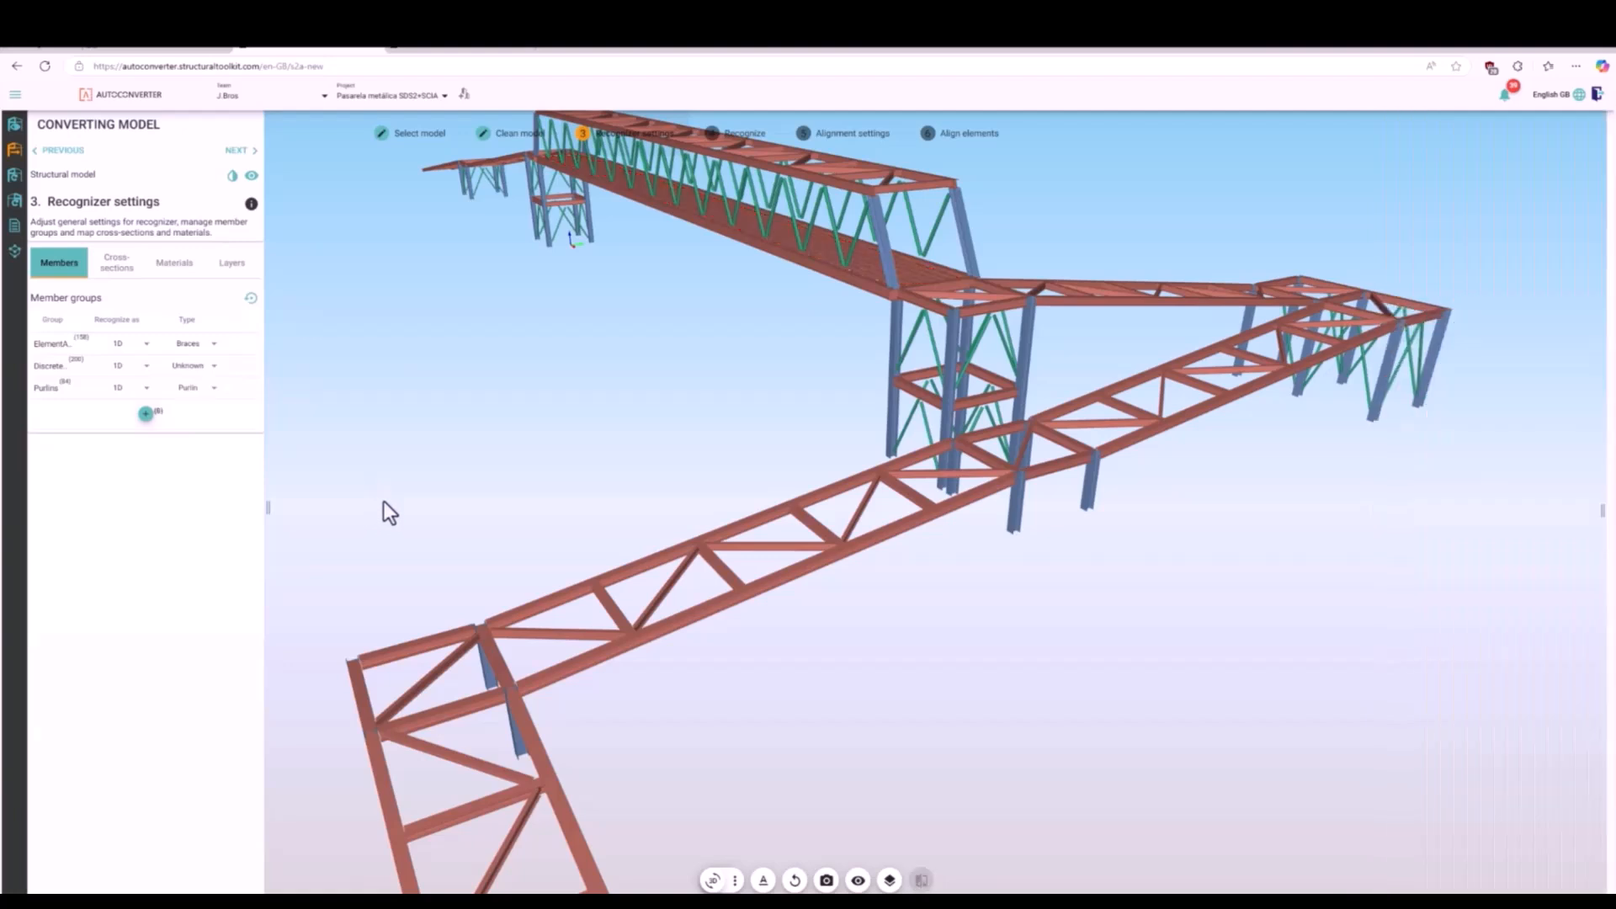
- Select all HE240A members through the cross-section mapping, assign them to a new member group and name it Beam
{"action": "left_click", "coordinate": [122, 268]}
{"action": "left_click", "coordinate": [137, 502]}
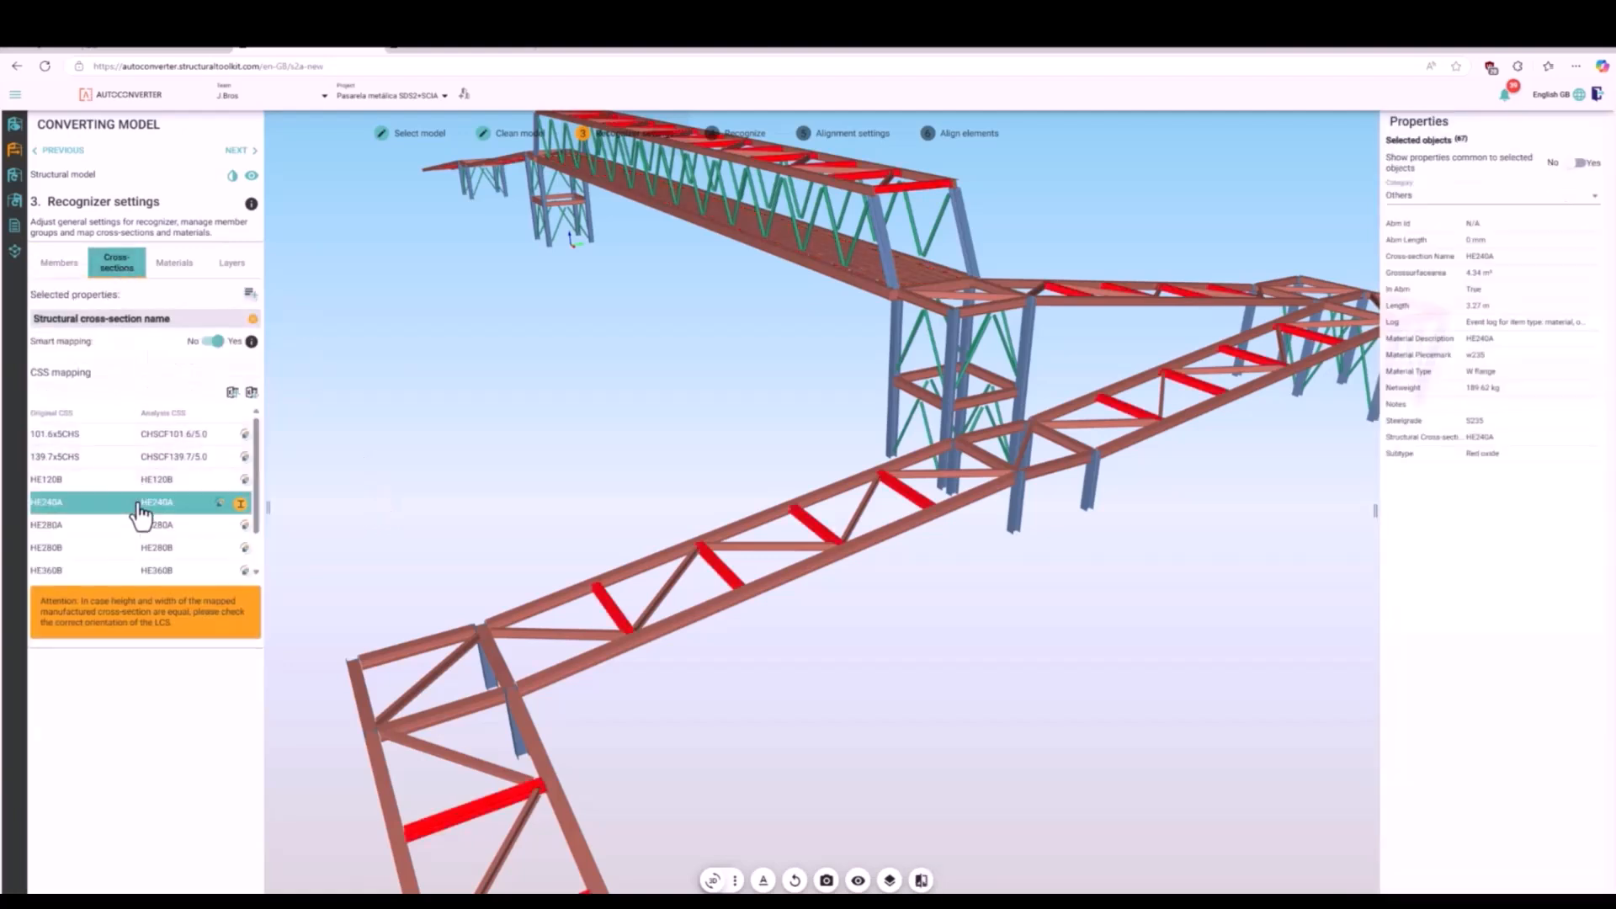
{"action": "left_click", "coordinate": [61, 264]}
{"action": "left_click", "coordinate": [48, 418]}
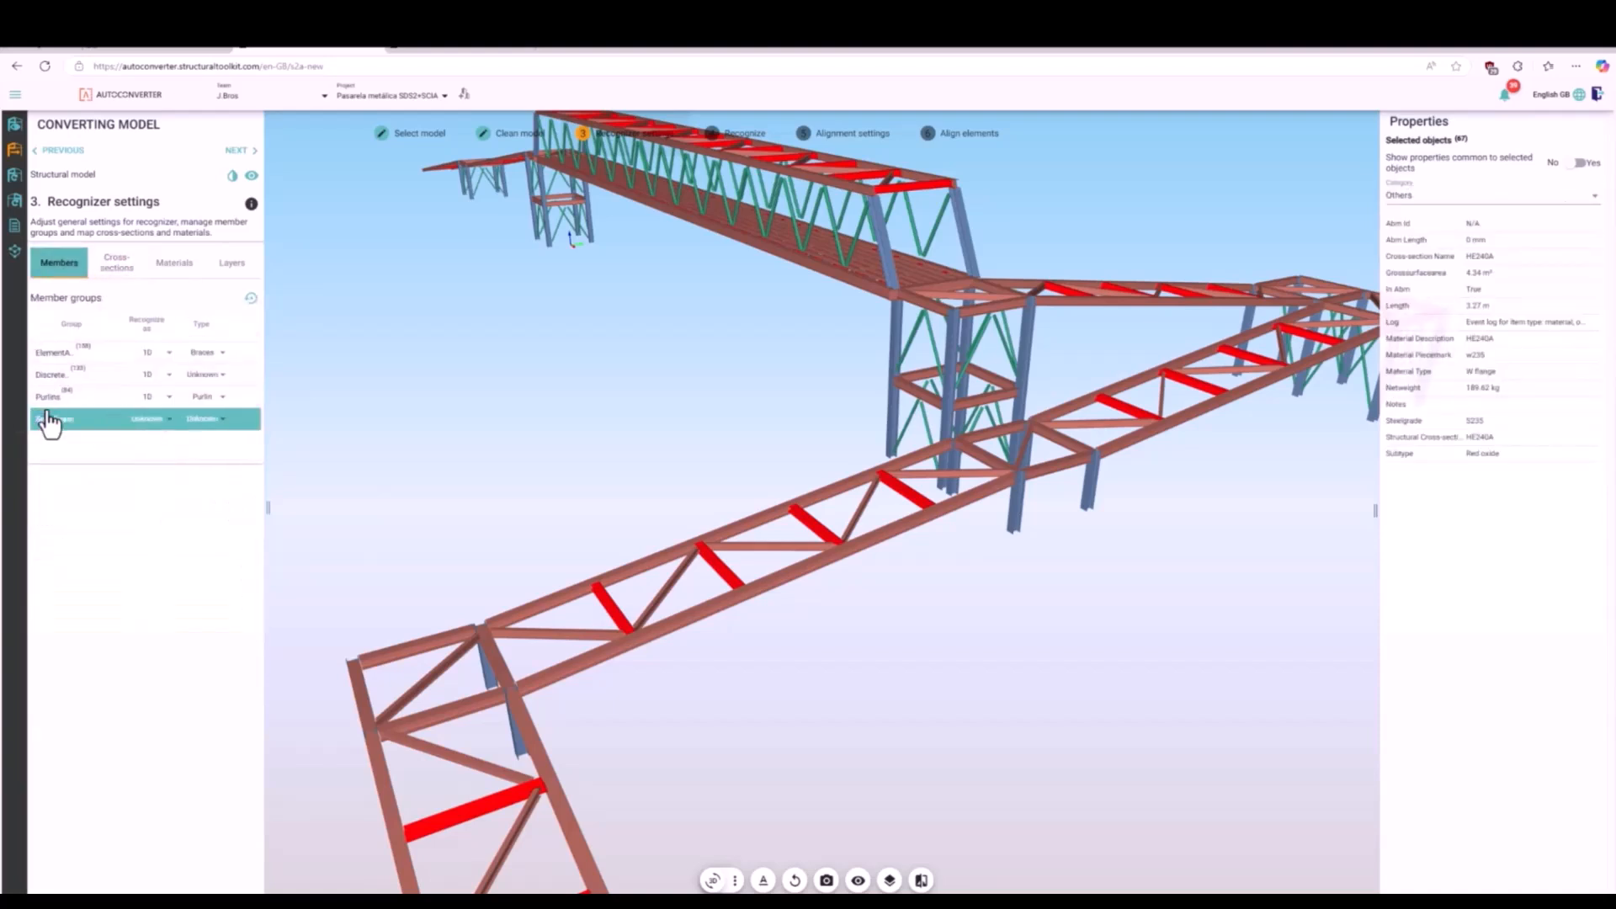
{"action": "left_click_drag", "start_coordinate": [79, 420], "coordinate": [33, 423]}
{"action": "type", "text": "S"}
{"action": "left_click", "coordinate": [381, 426]}
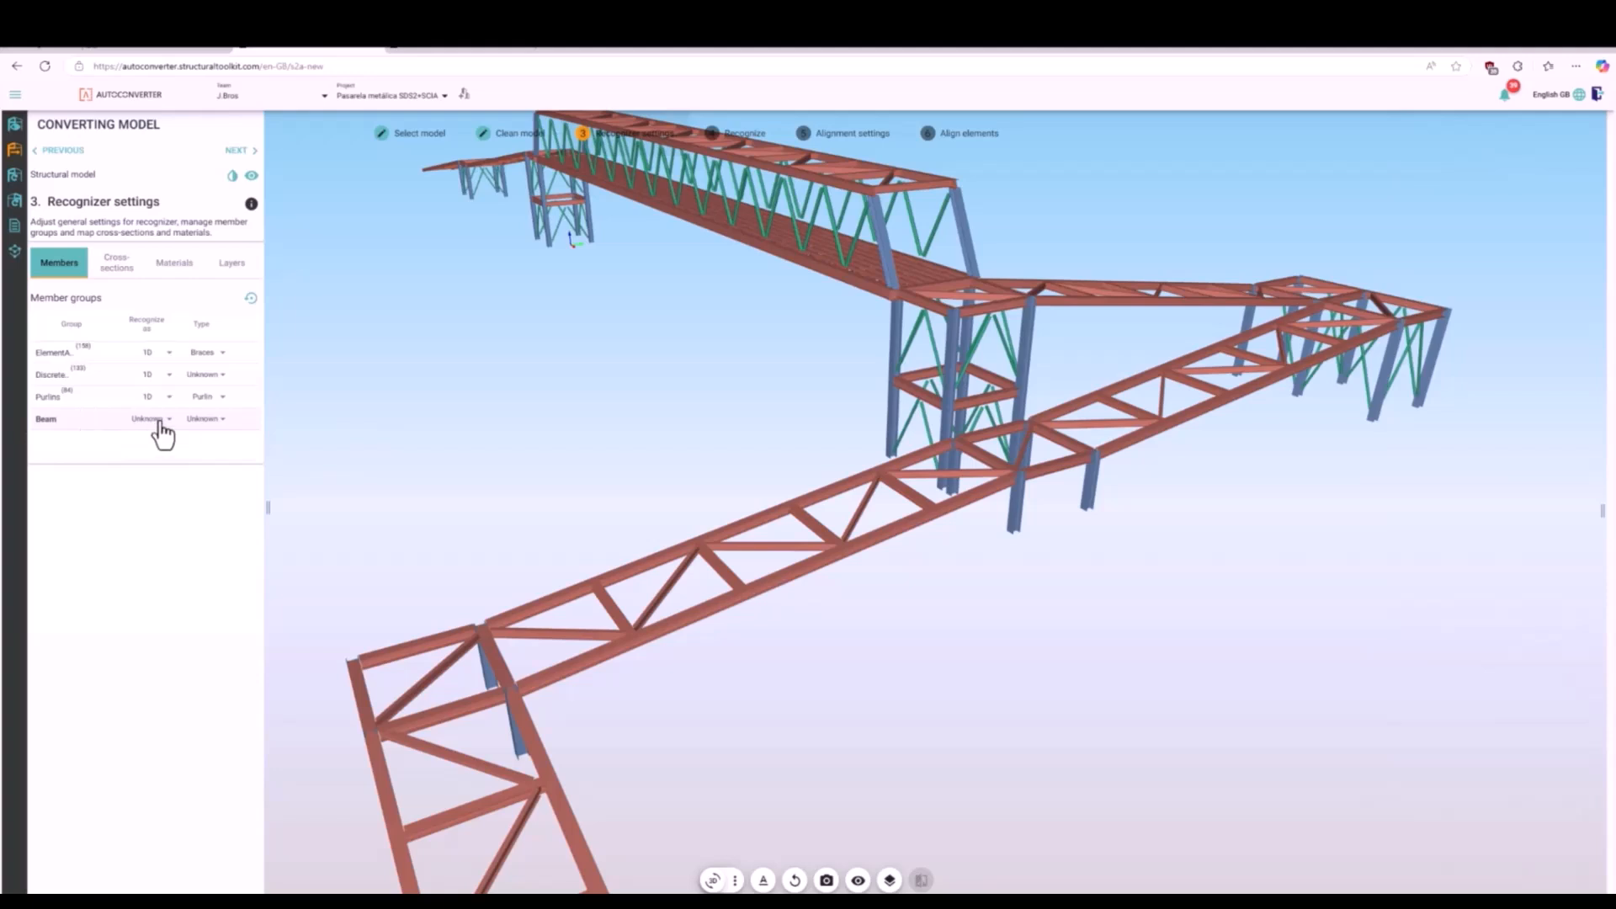
- Set the HE240A member group to be recognized as 1D with the type Beam, and clear the selection
{"action": "left_click", "coordinate": [114, 268]}
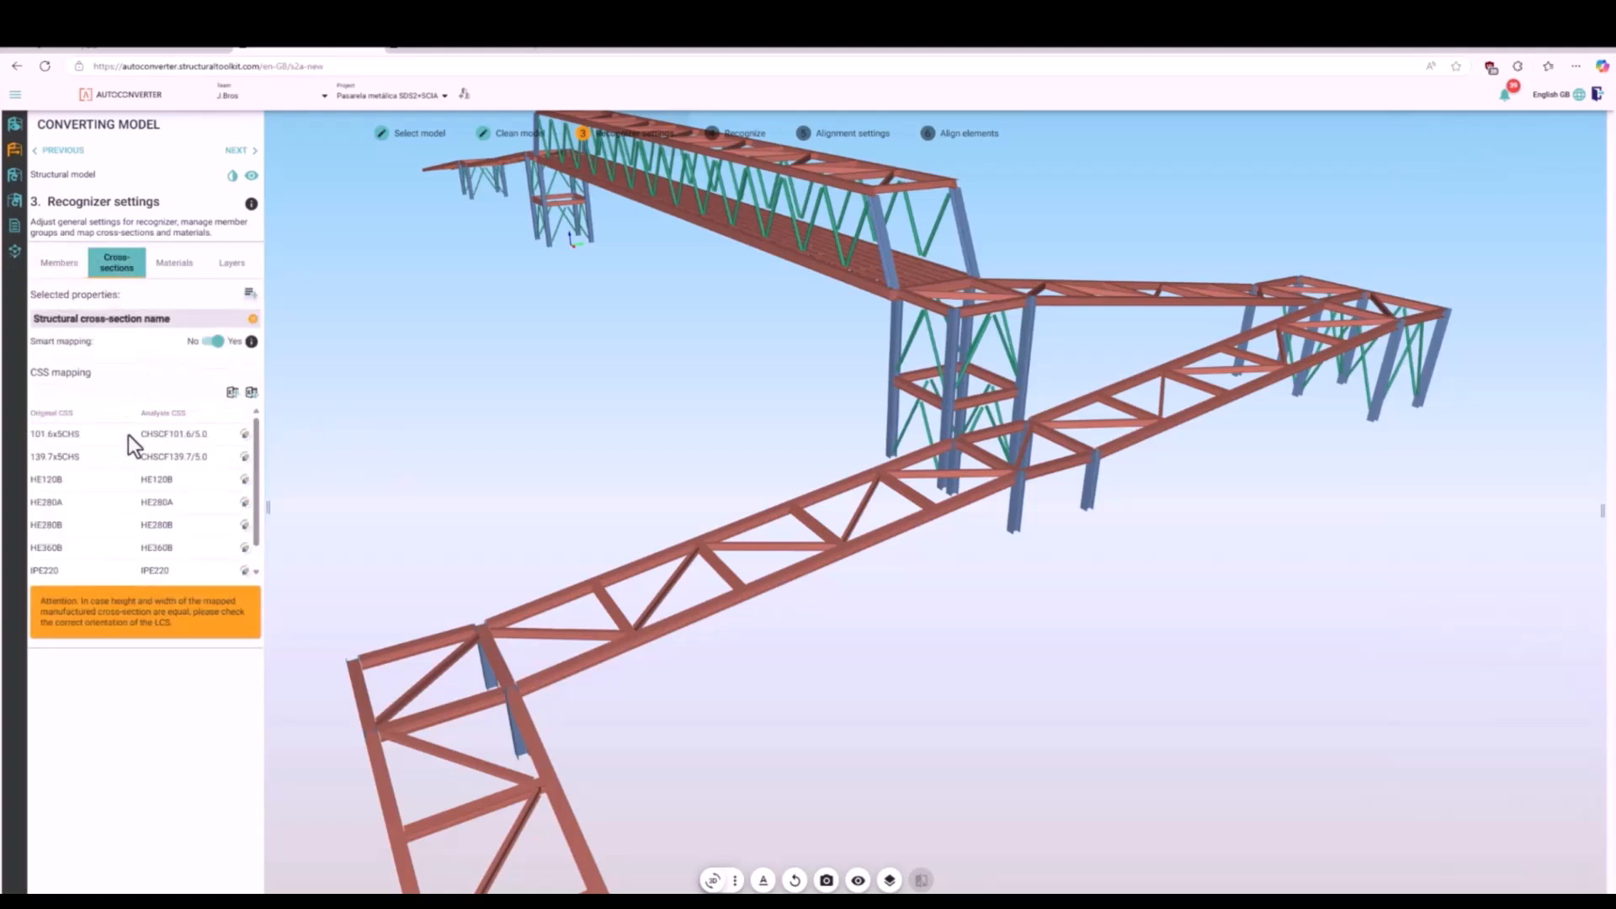
{"action": "left_click", "coordinate": [145, 500]}
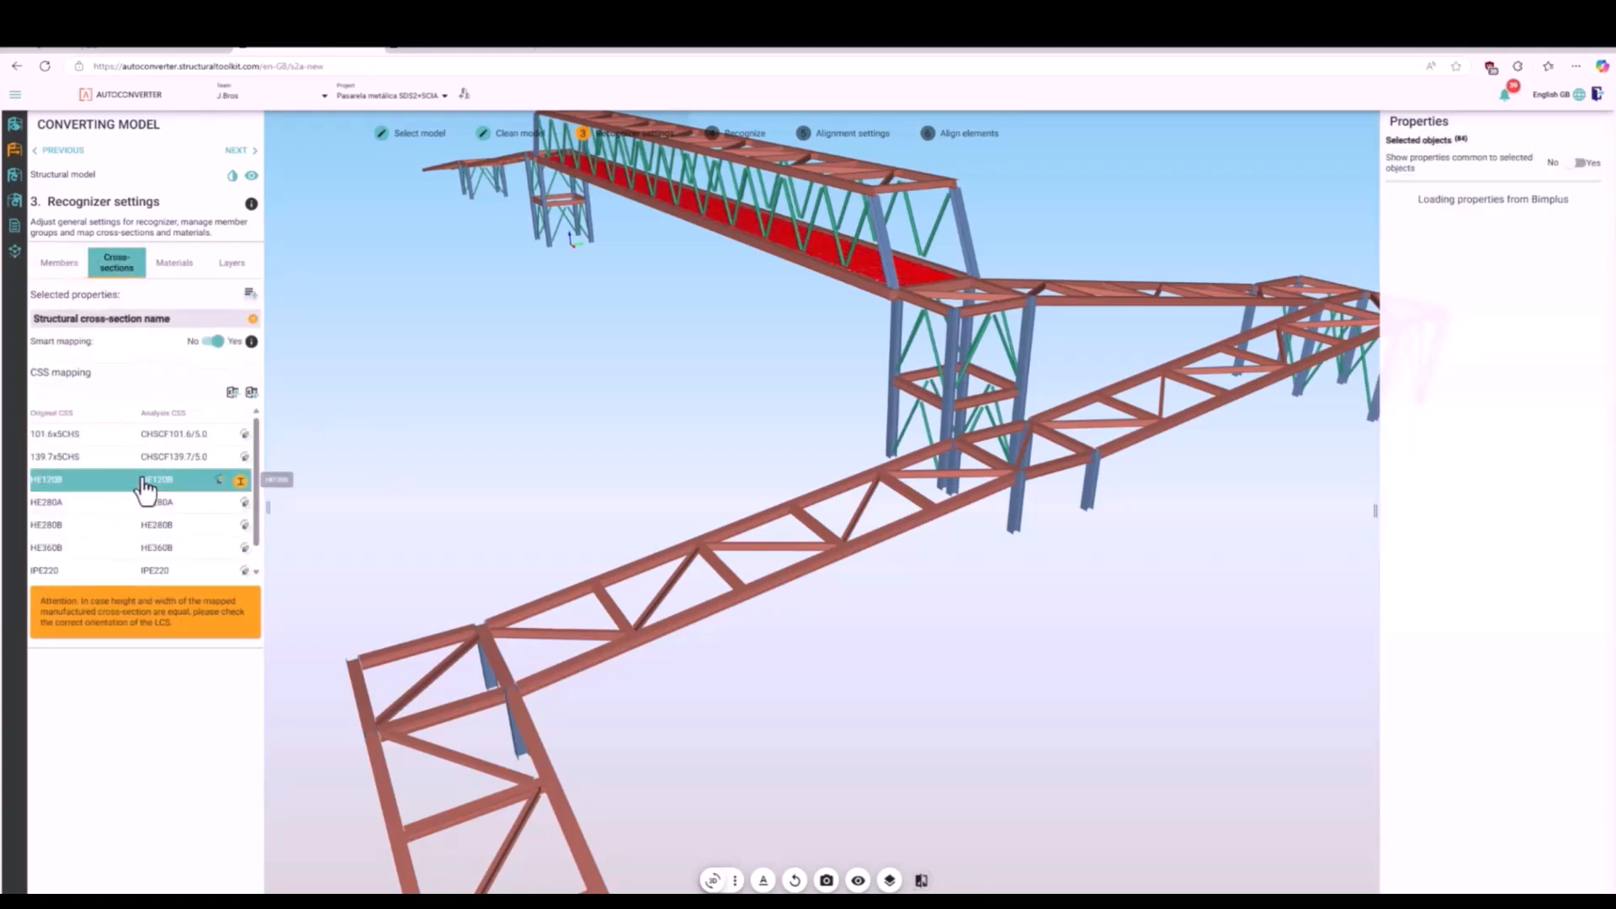
{"action": "left_click", "coordinate": [61, 269]}
{"action": "left_click", "coordinate": [146, 411]}
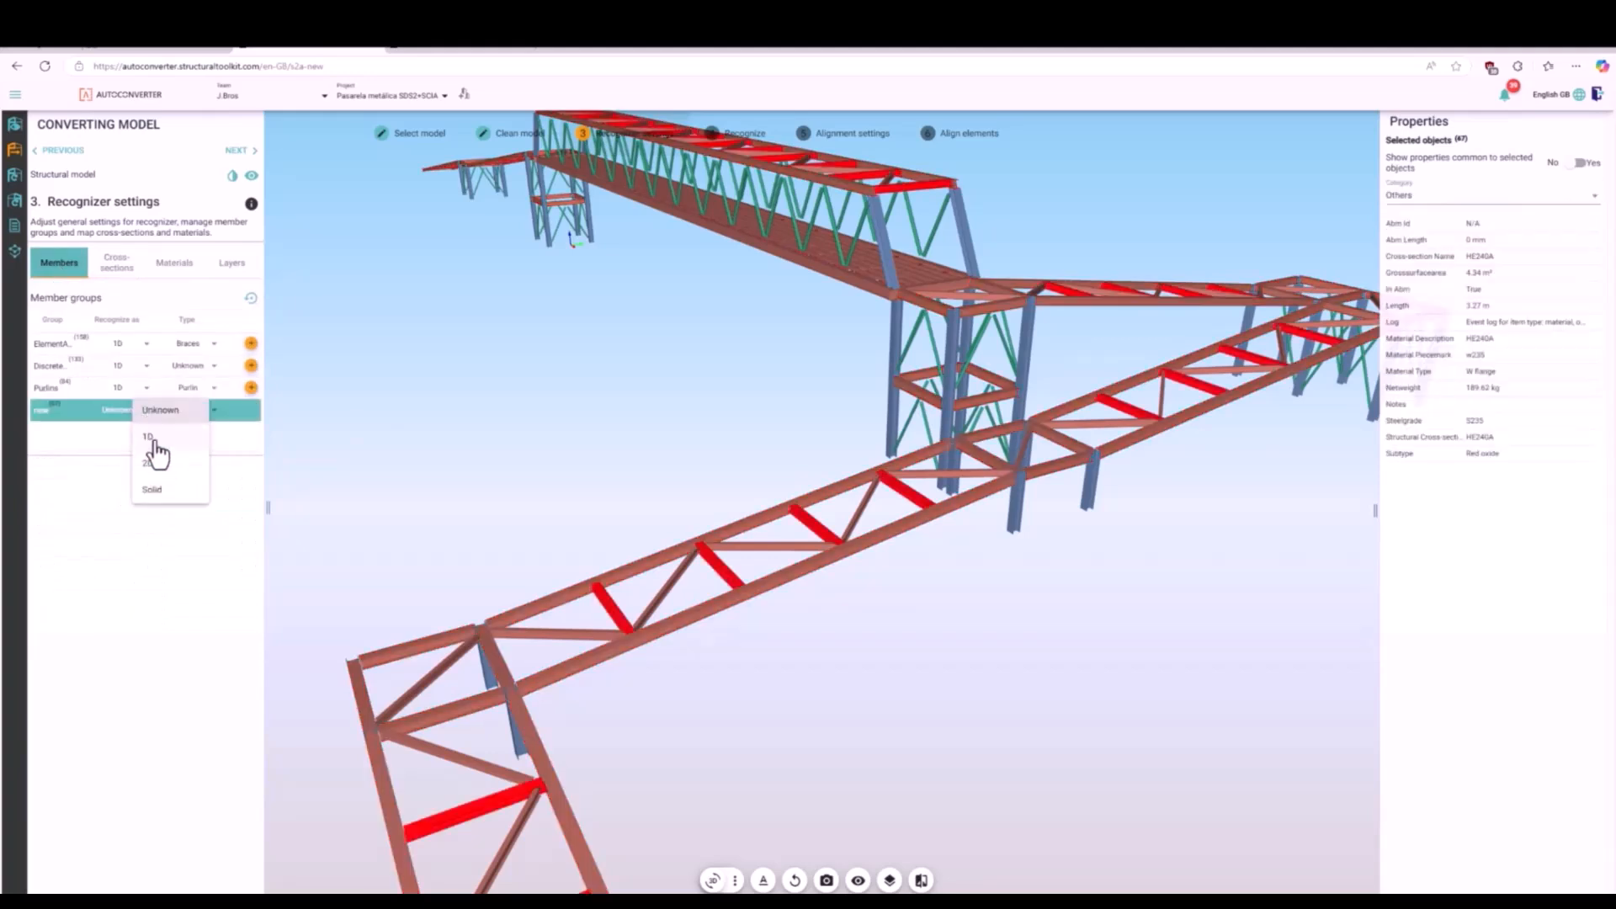
{"action": "left_click", "coordinate": [202, 413]}
{"action": "scroll", "coordinate": [245, 329], "scroll_direction": "up", "scroll_amount": 3}
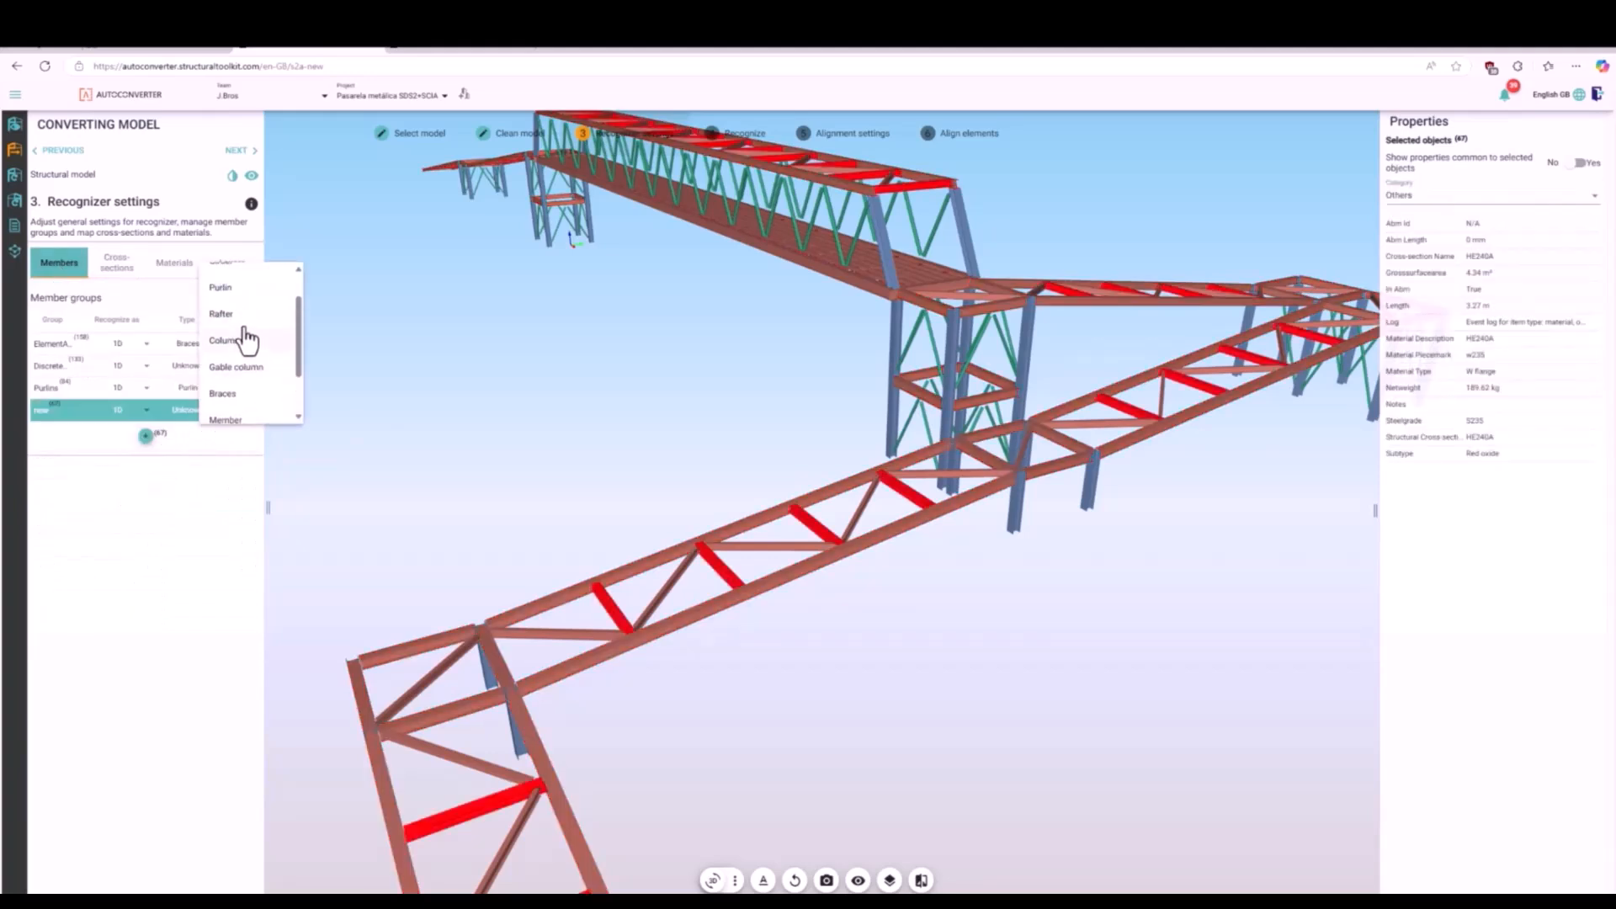
{"action": "left_click", "coordinate": [244, 300]}
{"action": "left_click", "coordinate": [371, 437]}
- Select all HE280B members through the cross-section mapping, assign them to a new member group and name it Columns
{"action": "left_click", "coordinate": [117, 263]}
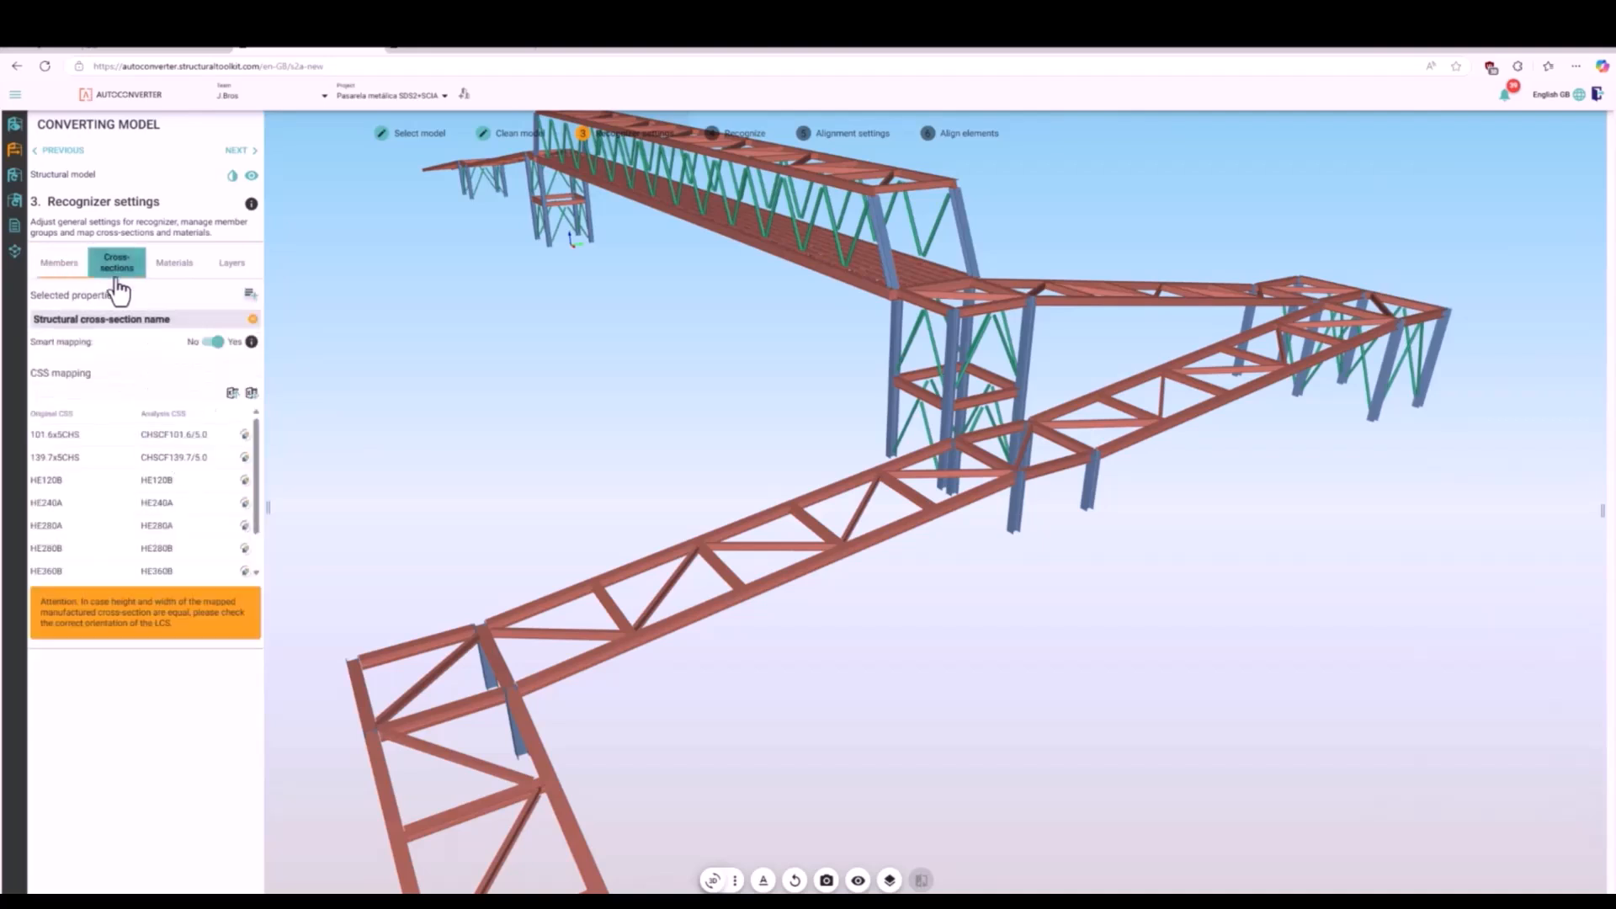
{"action": "left_click", "coordinate": [160, 548]}
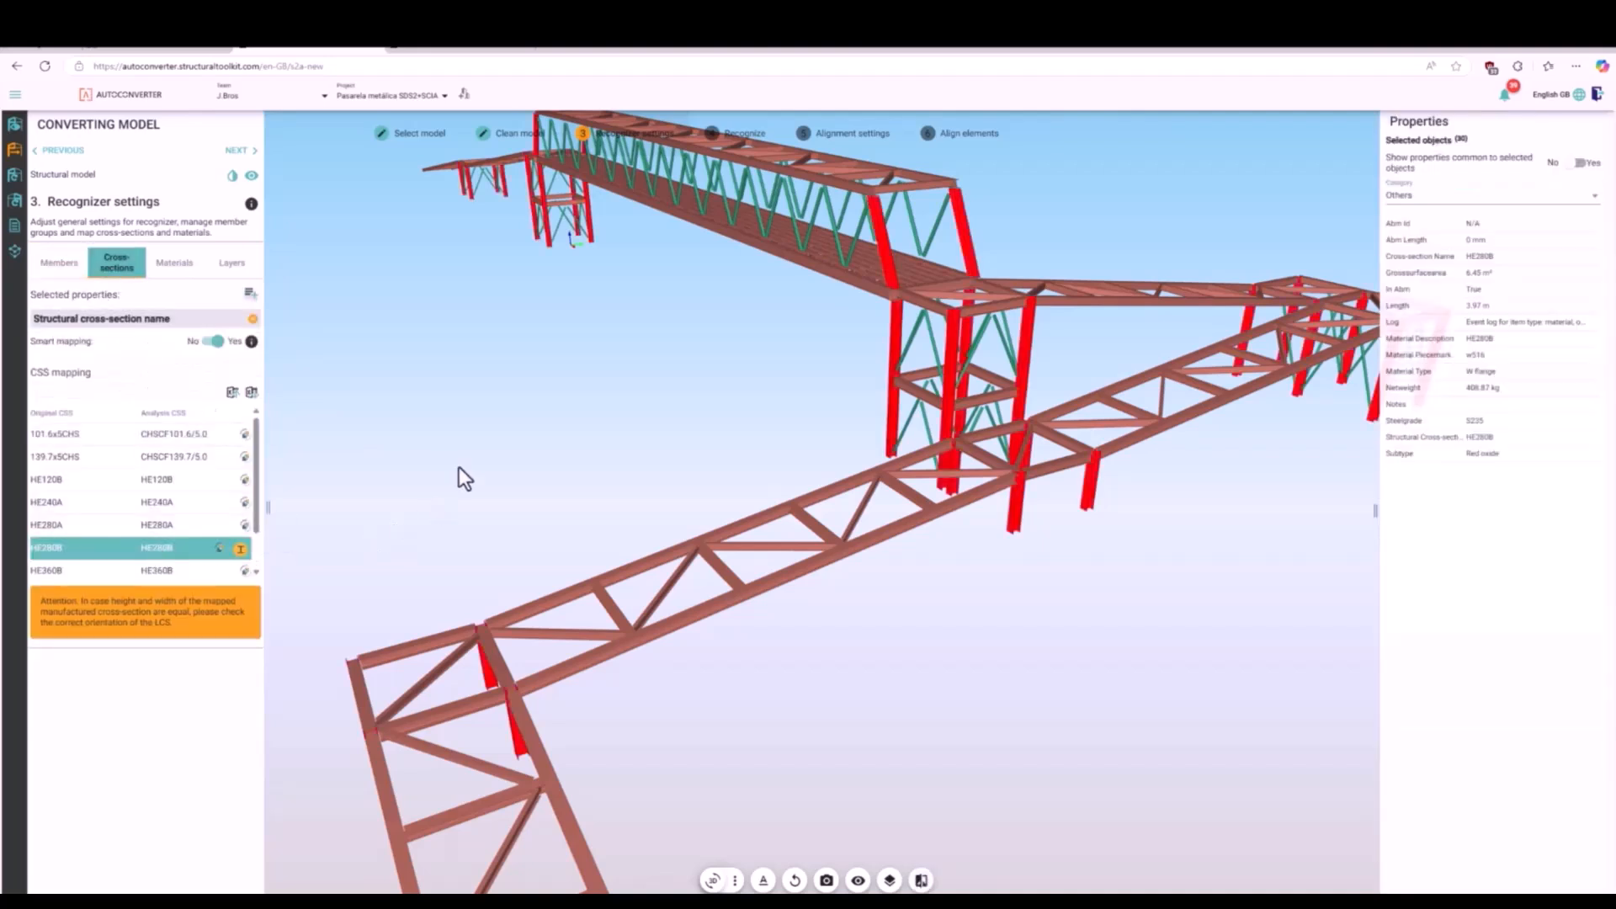
{"action": "scroll", "coordinate": [459, 464], "scroll_direction": "down", "scroll_amount": 3}
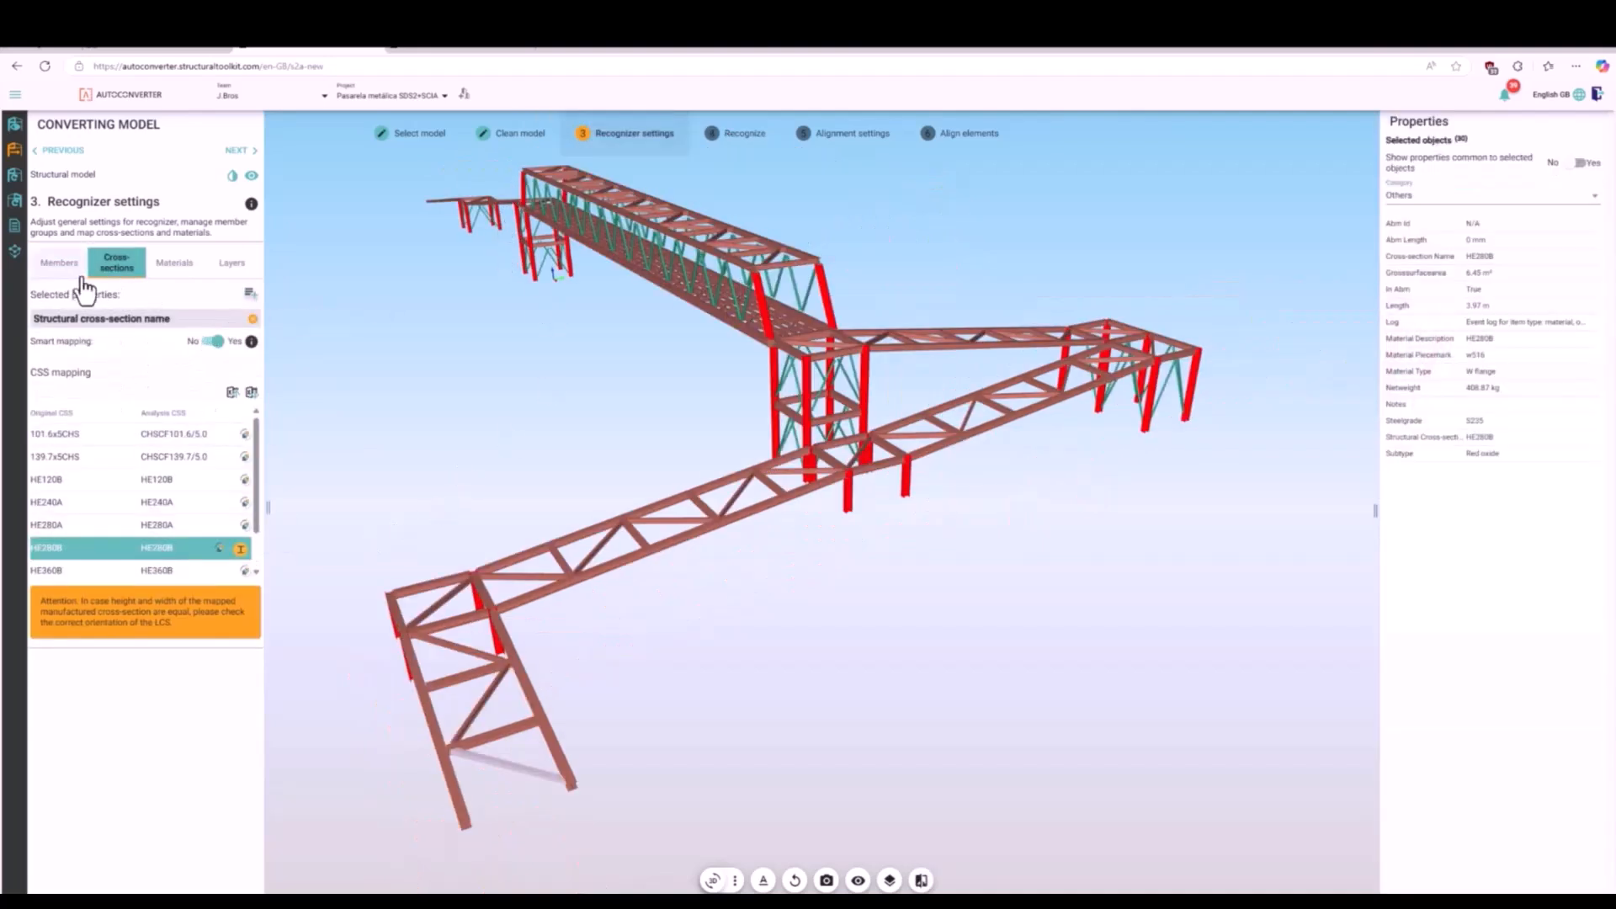
{"action": "left_click", "coordinate": [59, 262]}
{"action": "left_click", "coordinate": [145, 457]}
{"action": "left_click", "coordinate": [42, 436]}
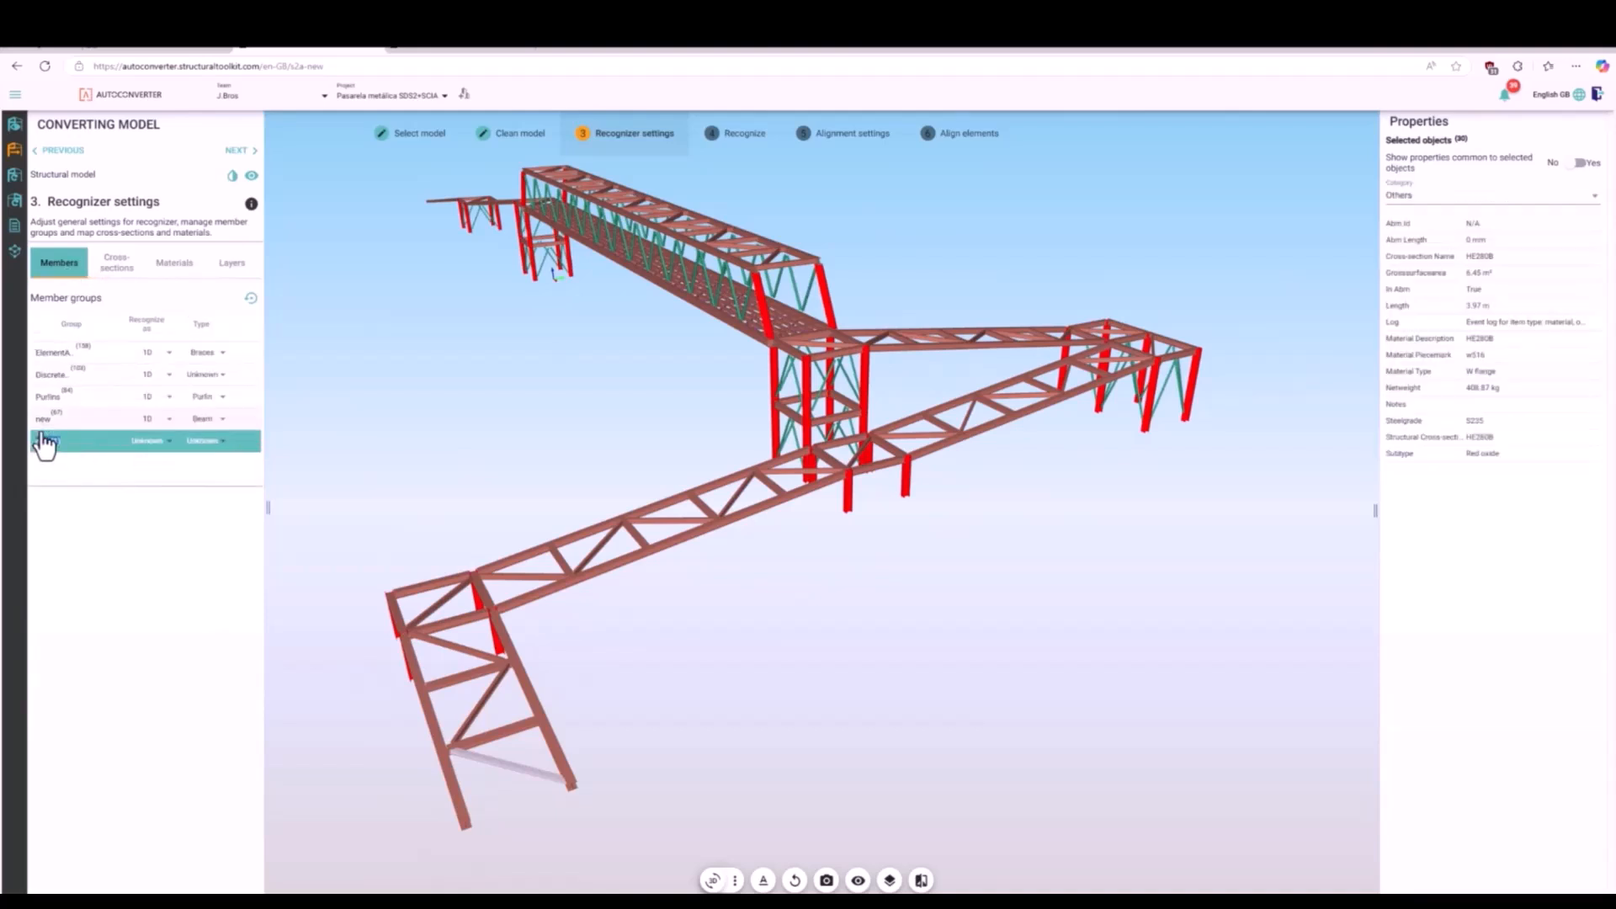
{"action": "key", "text": "Return"}
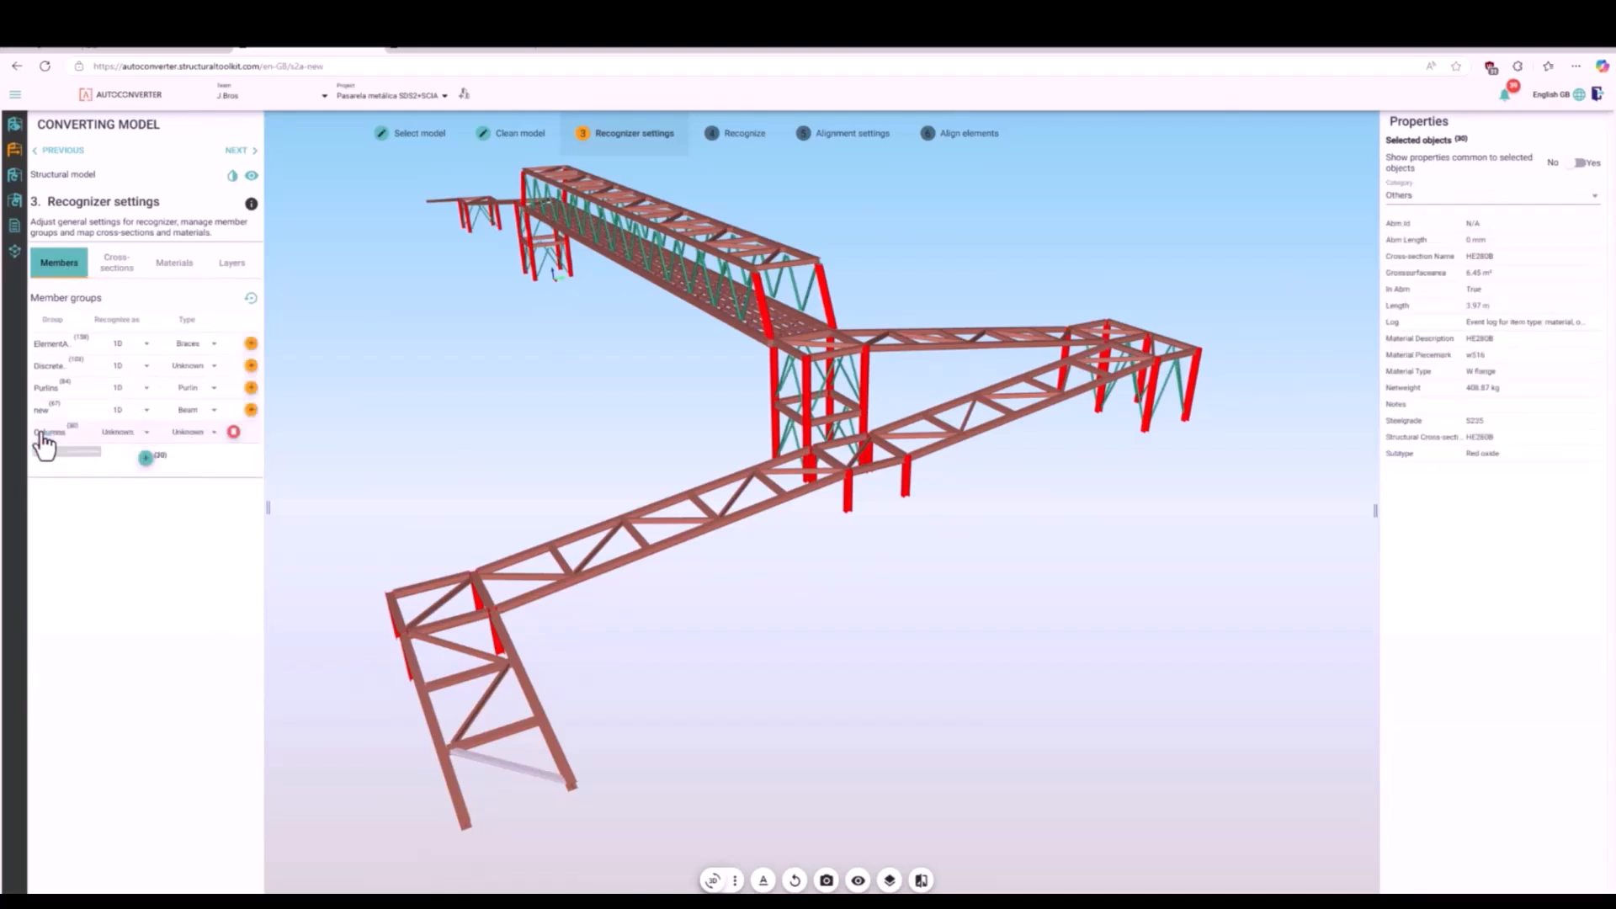
- Set the Columns group to be recognized as 1D with the type Column
{"action": "left_click", "coordinate": [145, 433]}
{"action": "left_click", "coordinate": [143, 461]}
{"action": "left_click", "coordinate": [212, 432]}
{"action": "left_click", "coordinate": [228, 324]}
- Select the four HE280B end posts of the long truss span, move them to the ElementAssembly group and rename it Bracing
{"action": "left_click", "coordinate": [784, 305]}
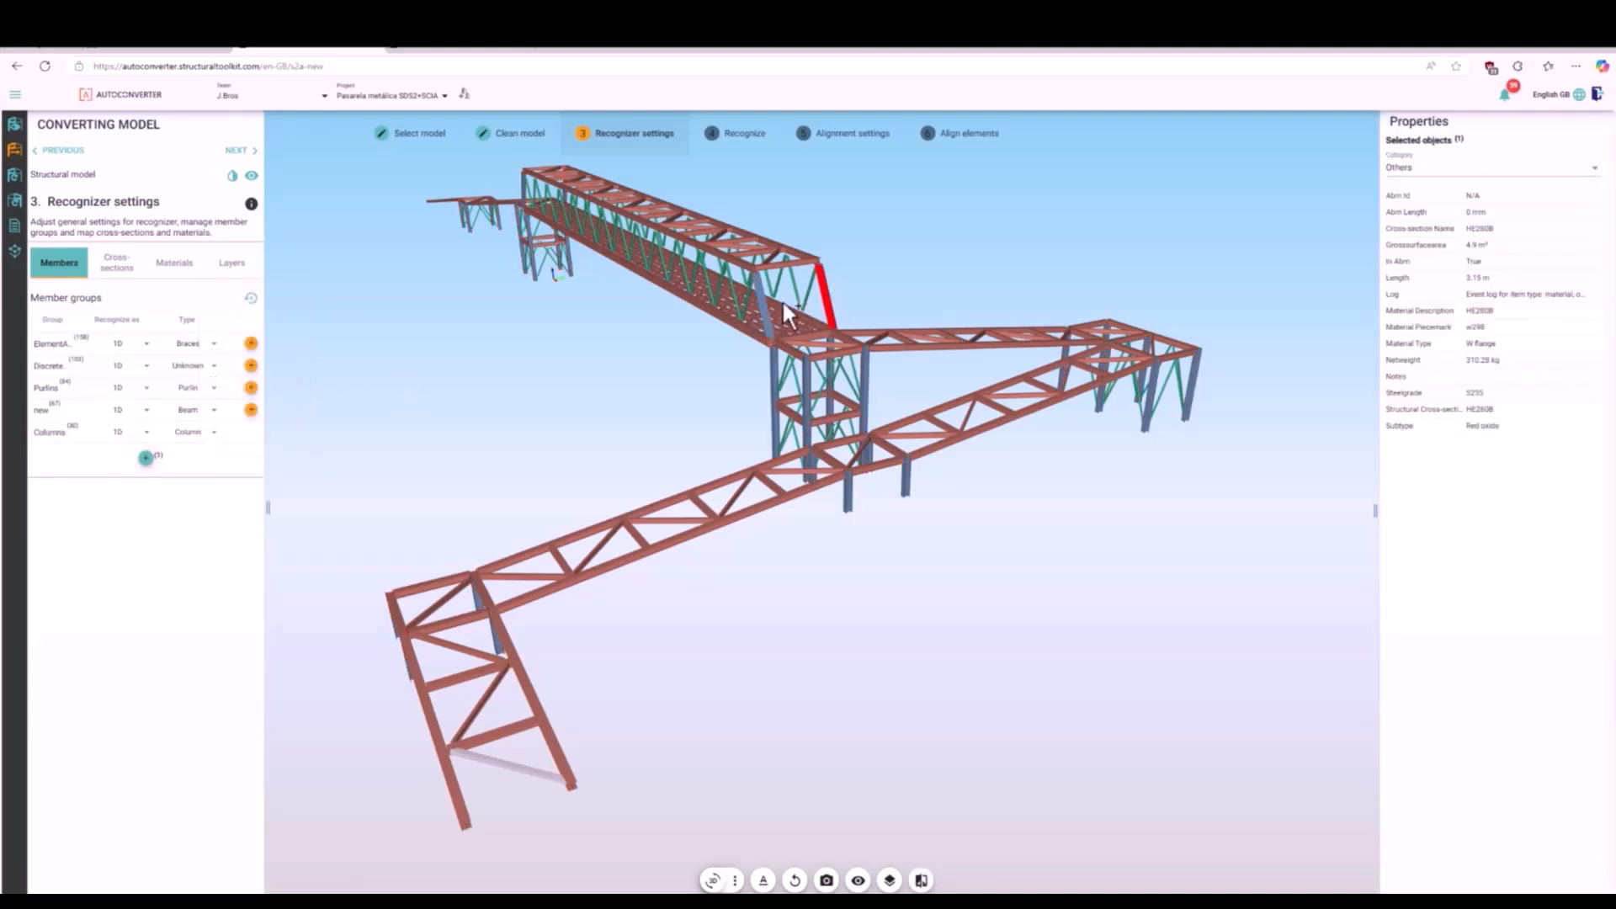
{"action": "left_click", "coordinate": [767, 307], "text": "ctrl"}
{"action": "left_click", "coordinate": [523, 186], "text": "ctrl"}
{"action": "scroll", "coordinate": [555, 181], "scroll_direction": "up", "scroll_amount": 8}
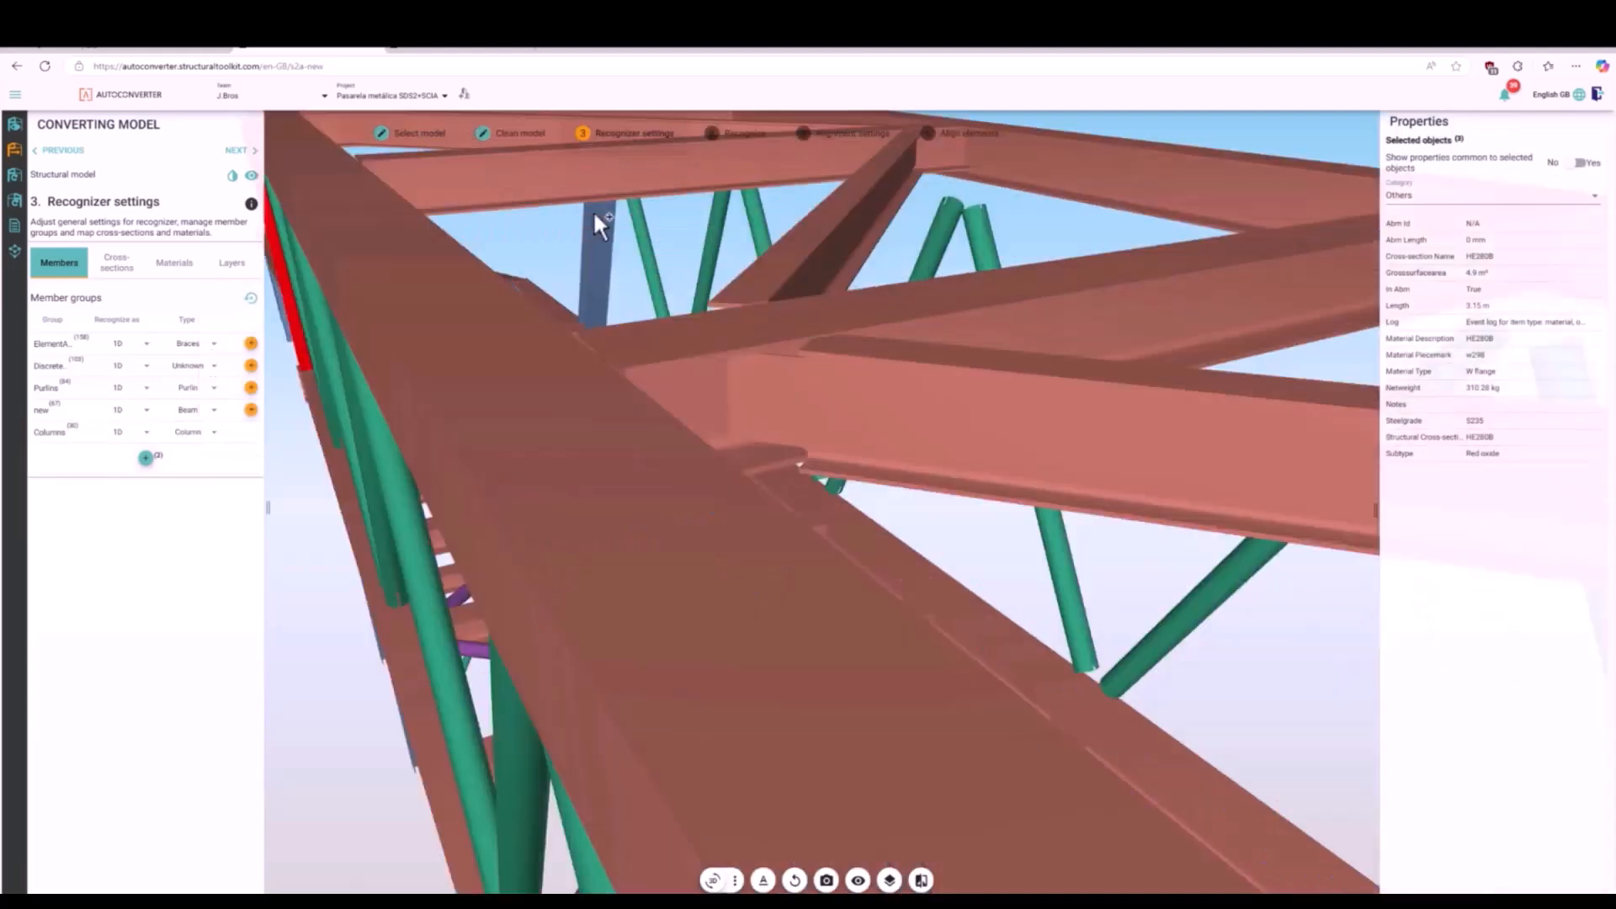
{"action": "left_click", "coordinate": [594, 212], "text": "ctrl"}
{"action": "scroll", "coordinate": [626, 223], "scroll_direction": "down", "scroll_amount": 10}
{"action": "scroll", "coordinate": [628, 222], "scroll_direction": "up", "scroll_amount": 5}
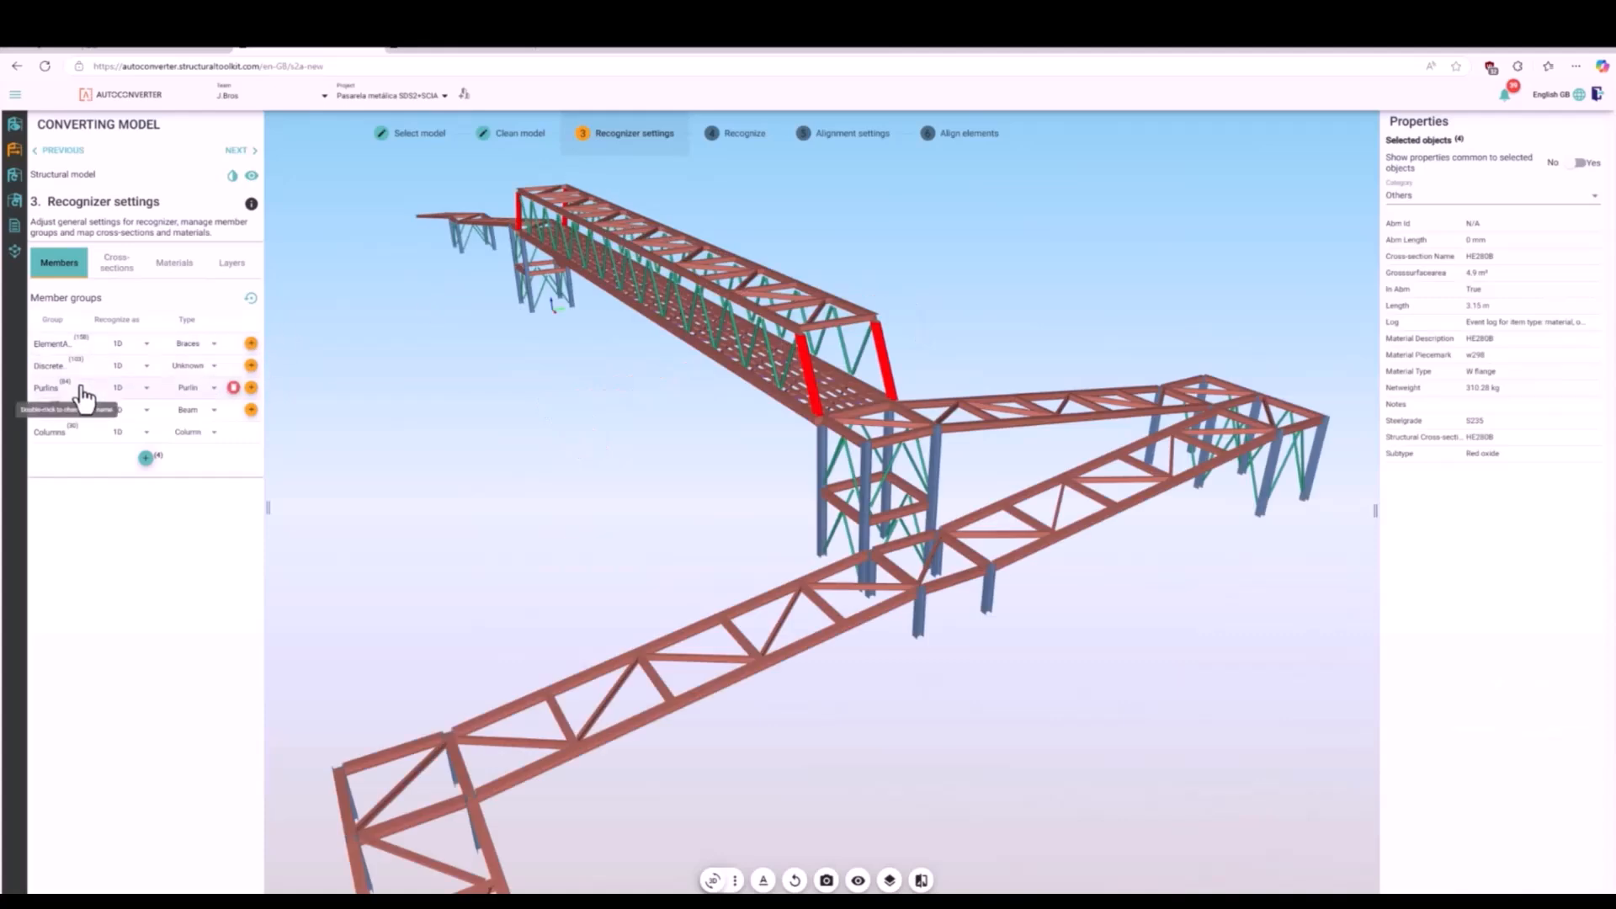
{"action": "left_click", "coordinate": [63, 351]}
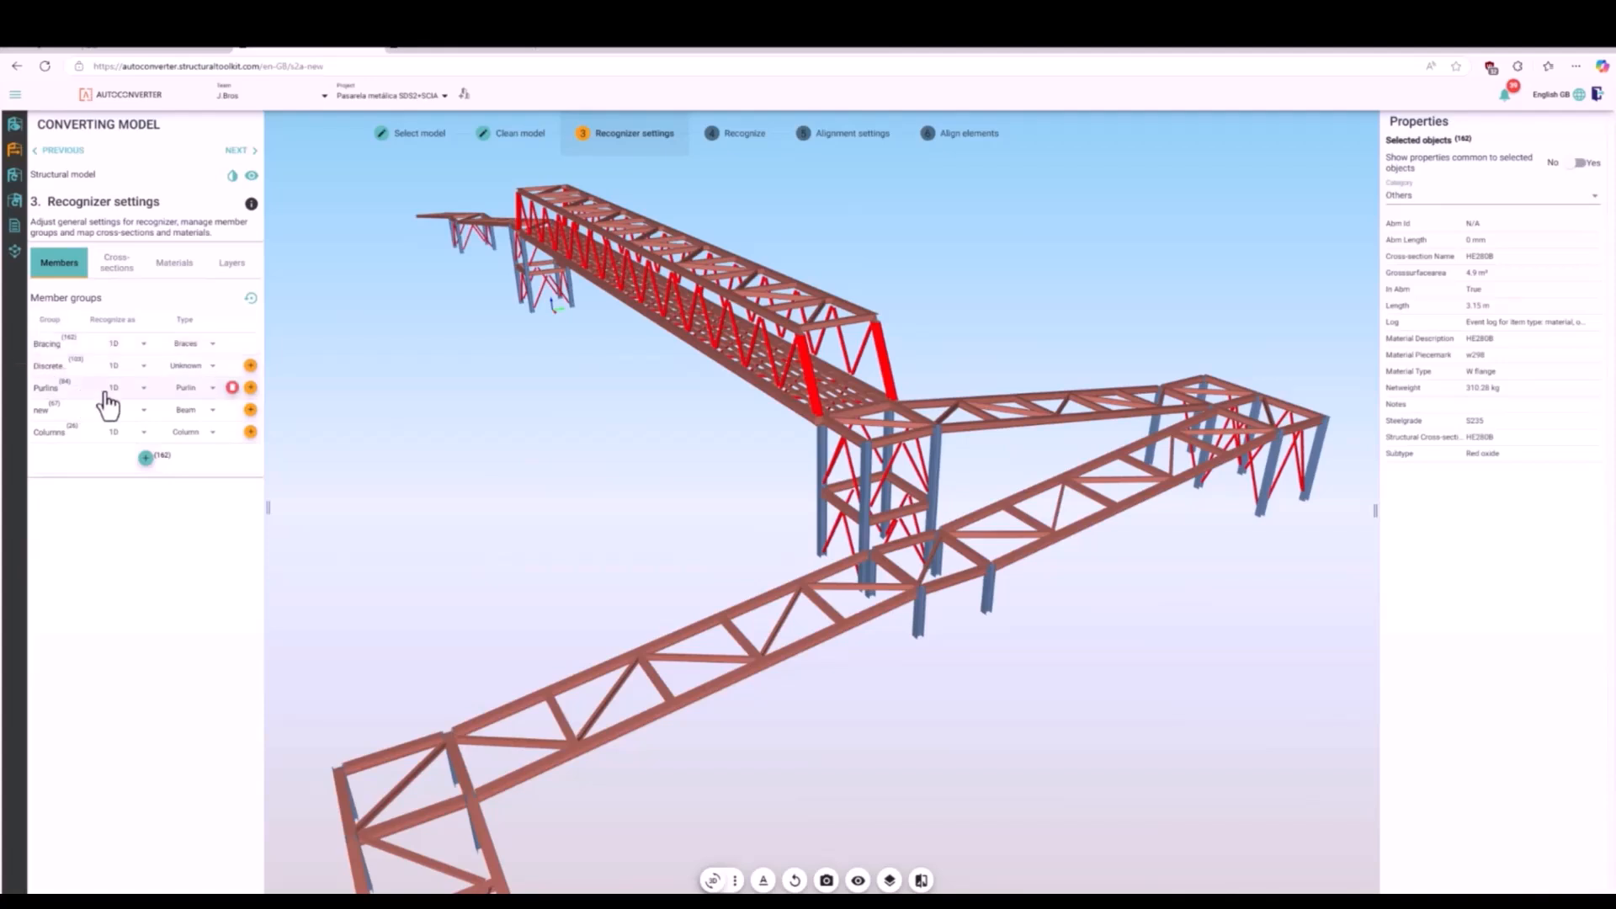
- Select the IPE220 and IPE240 members through the cross-section mapping and add them to the Bracing group
{"action": "left_click", "coordinate": [122, 280]}
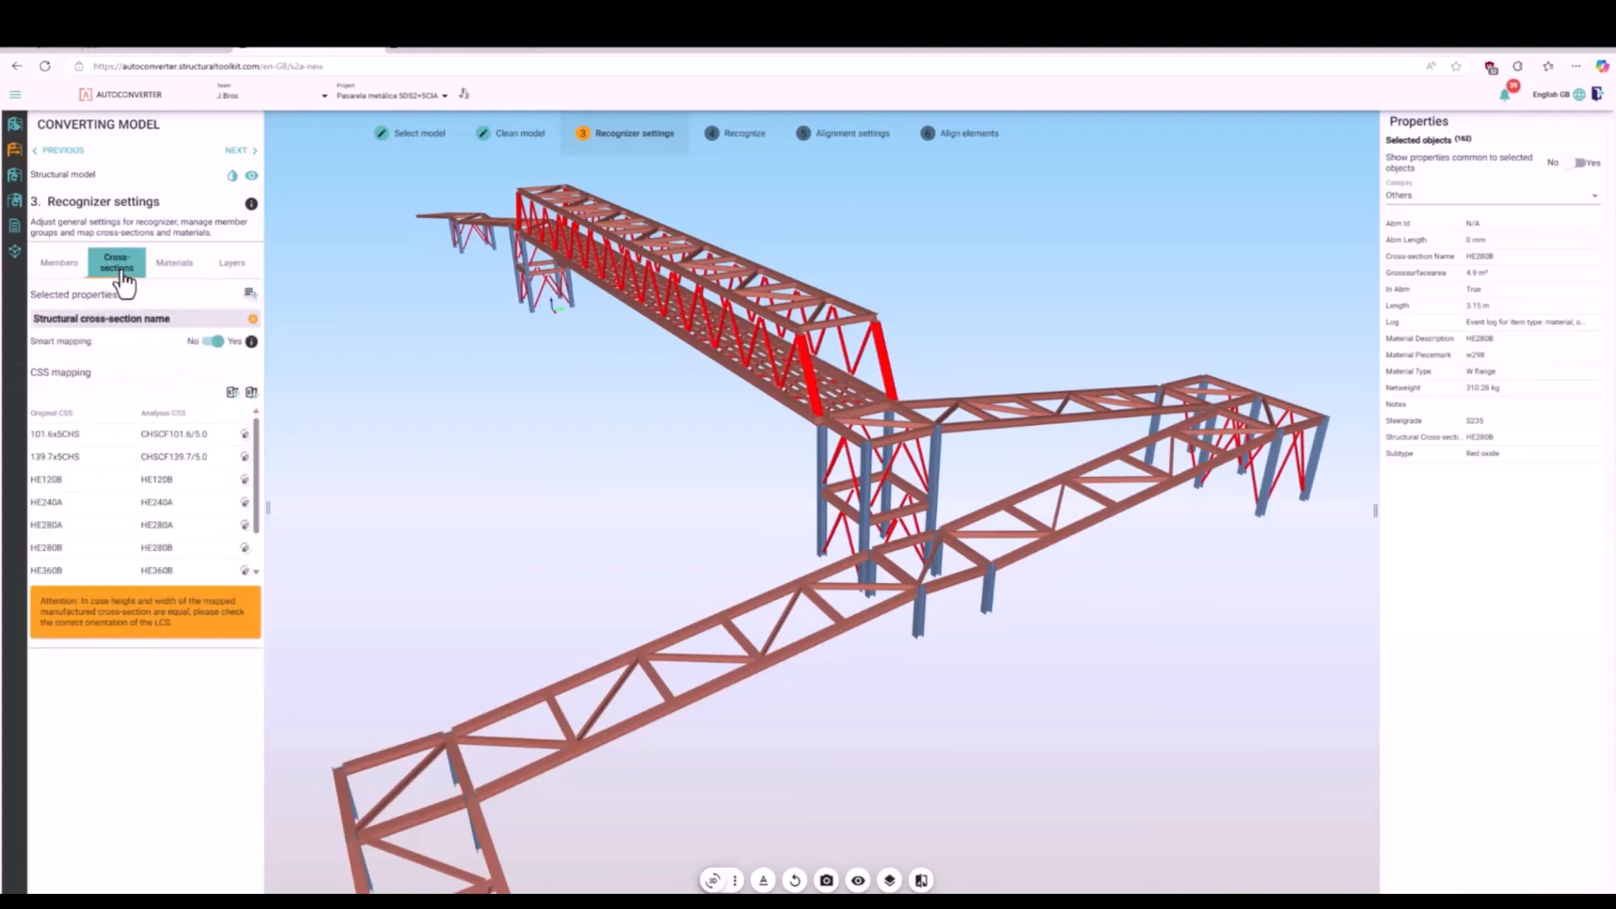
{"action": "left_click", "coordinate": [160, 545]}
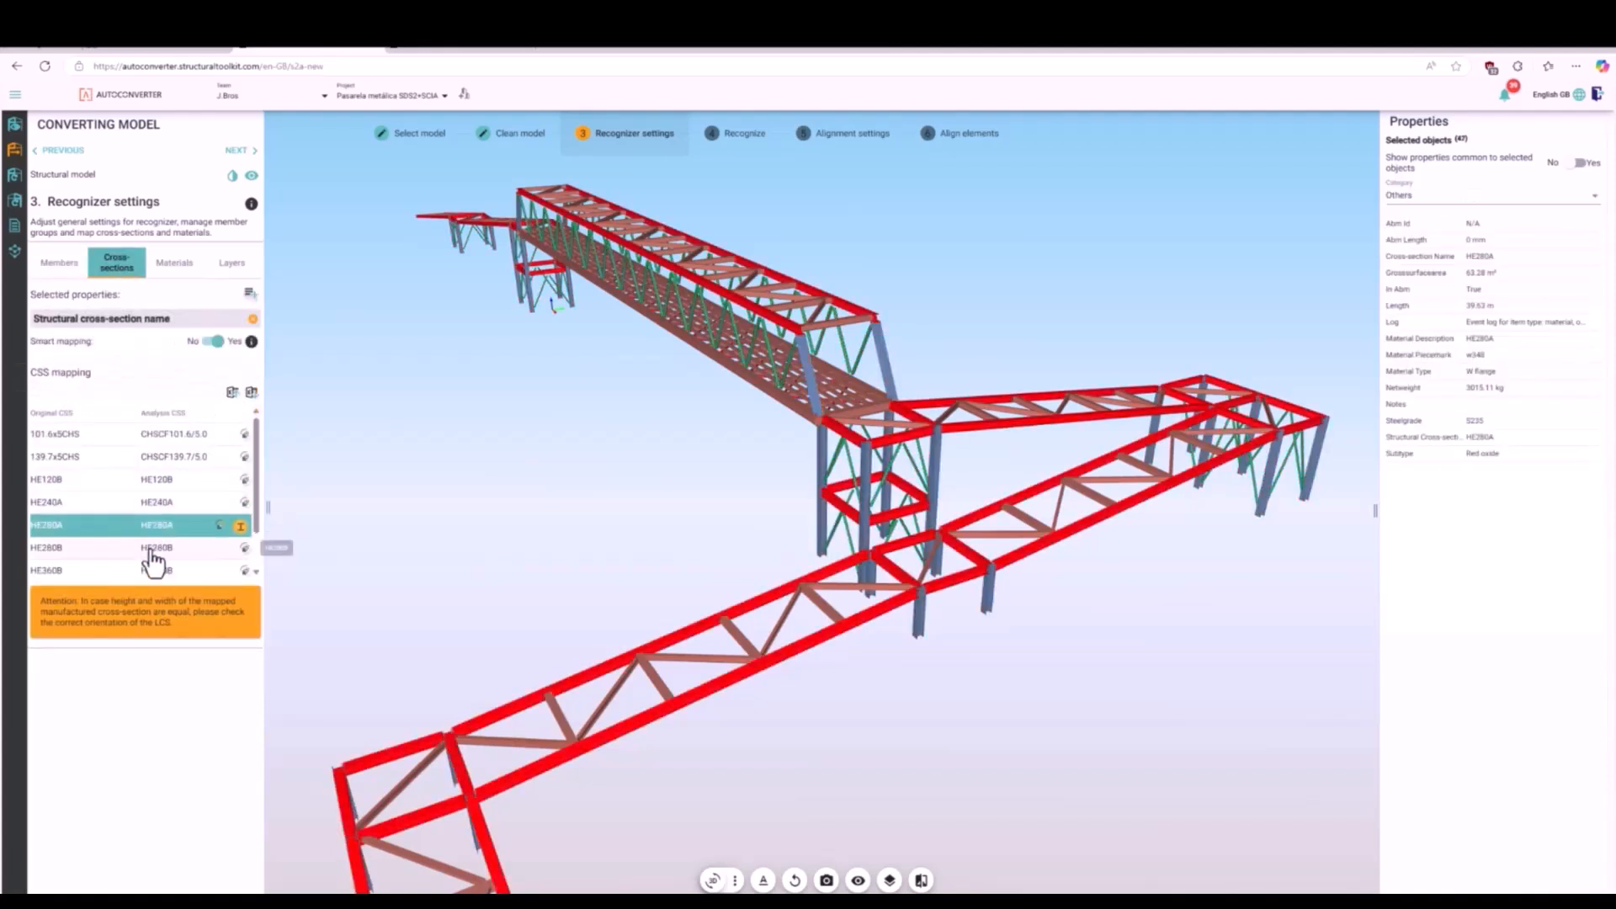
{"action": "left_click", "coordinate": [157, 570]}
{"action": "scroll", "coordinate": [252, 505], "scroll_direction": "down", "scroll_amount": 2}
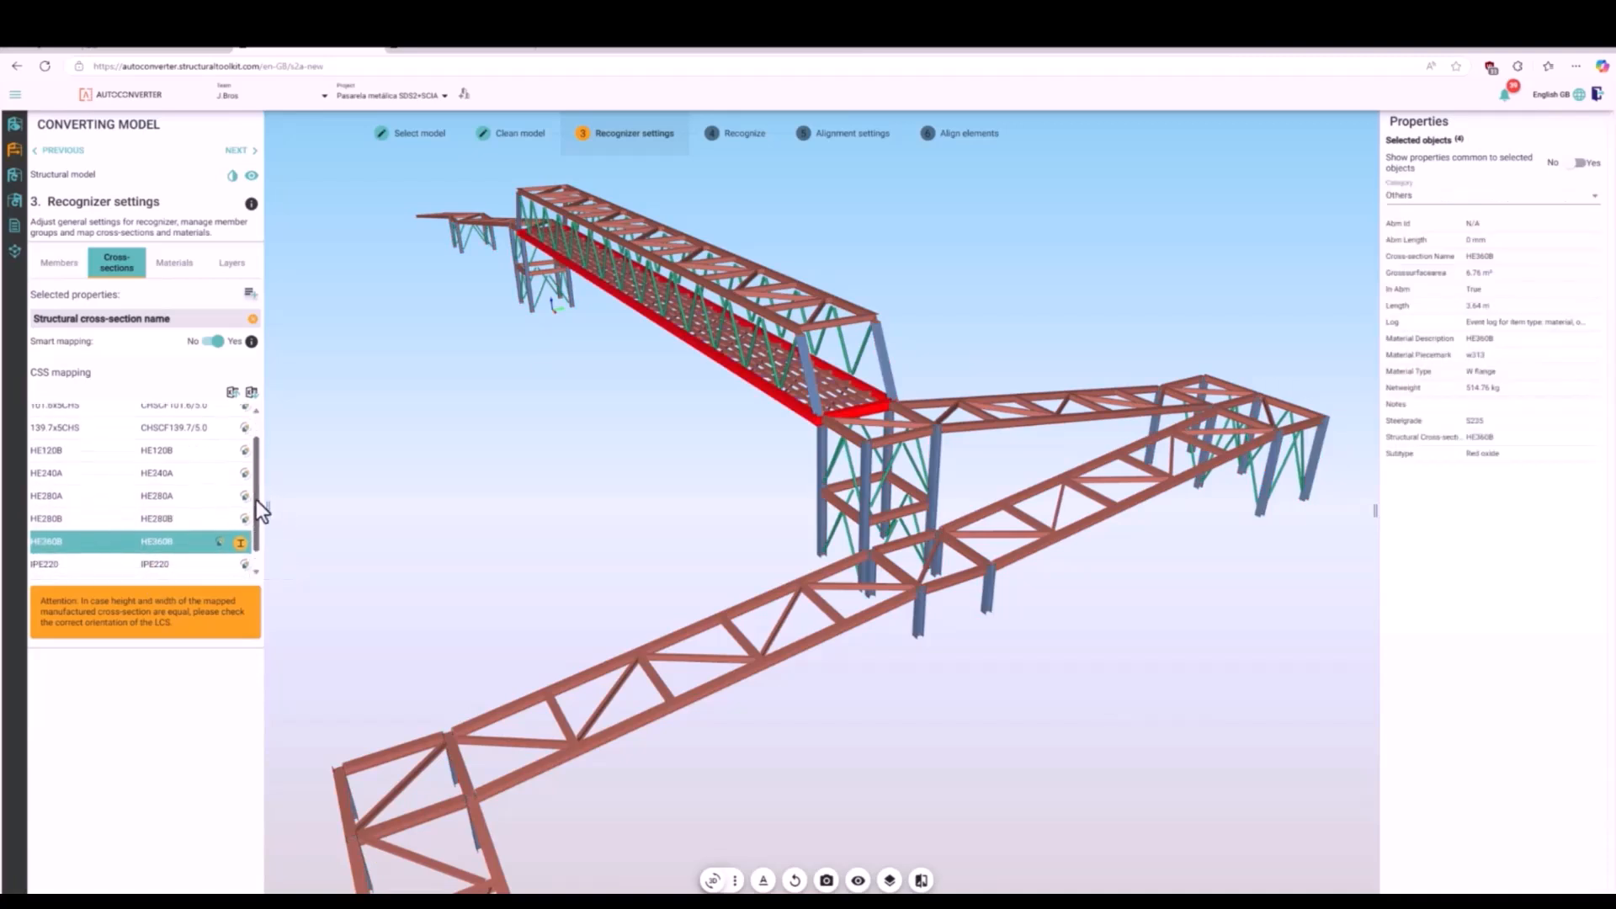
{"action": "left_click", "coordinate": [152, 549]}
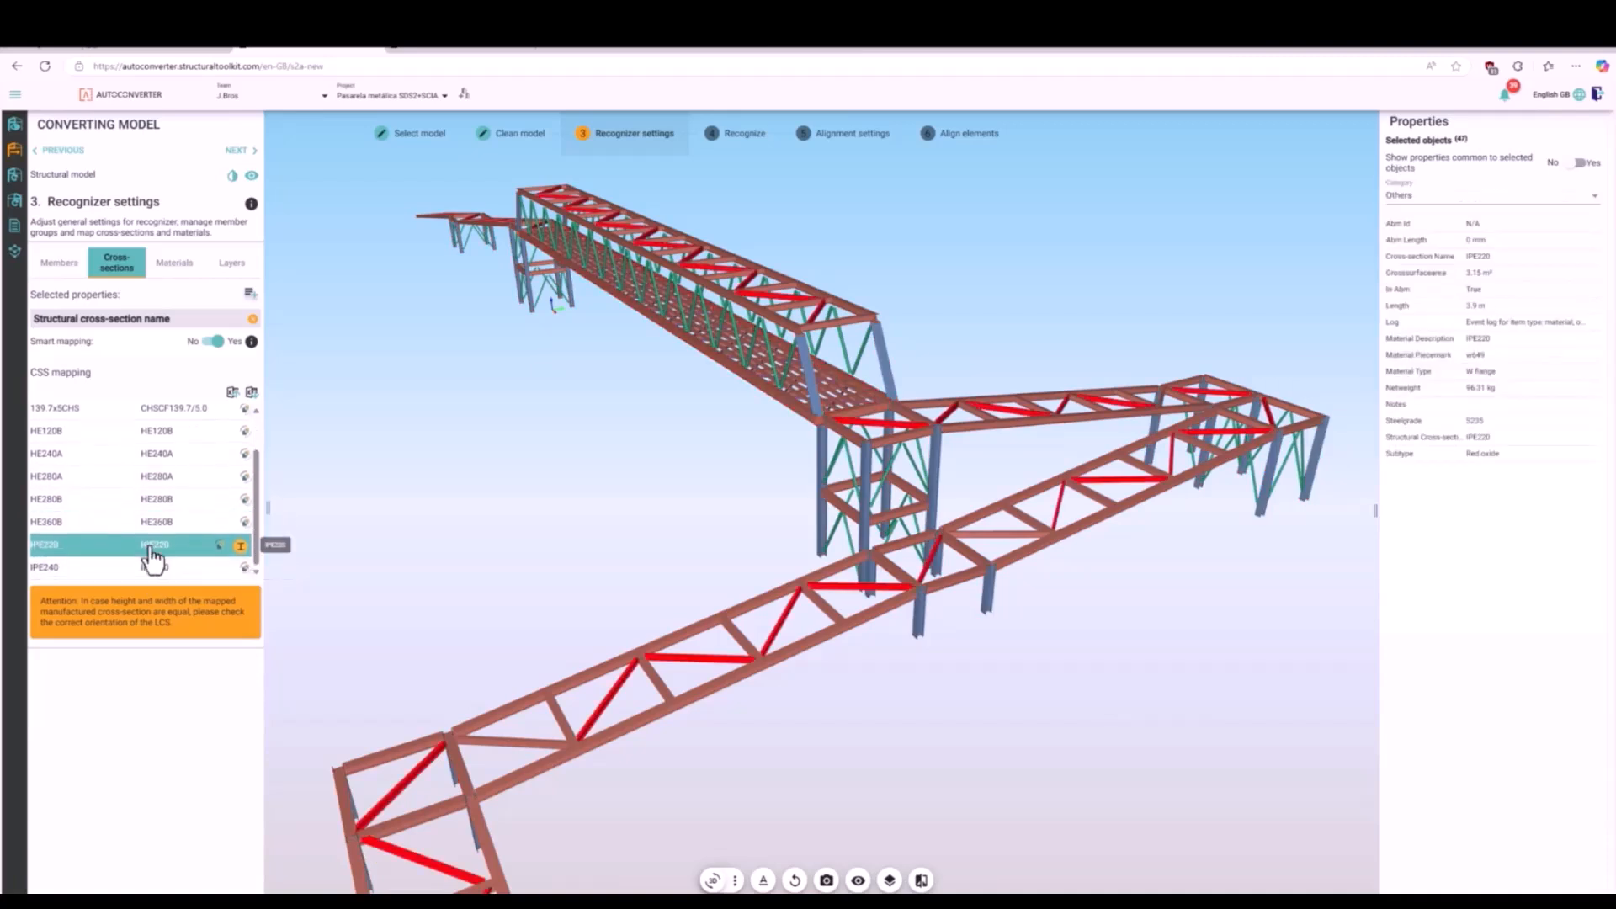
{"action": "left_click", "coordinate": [58, 262]}
{"action": "left_click", "coordinate": [118, 265]}
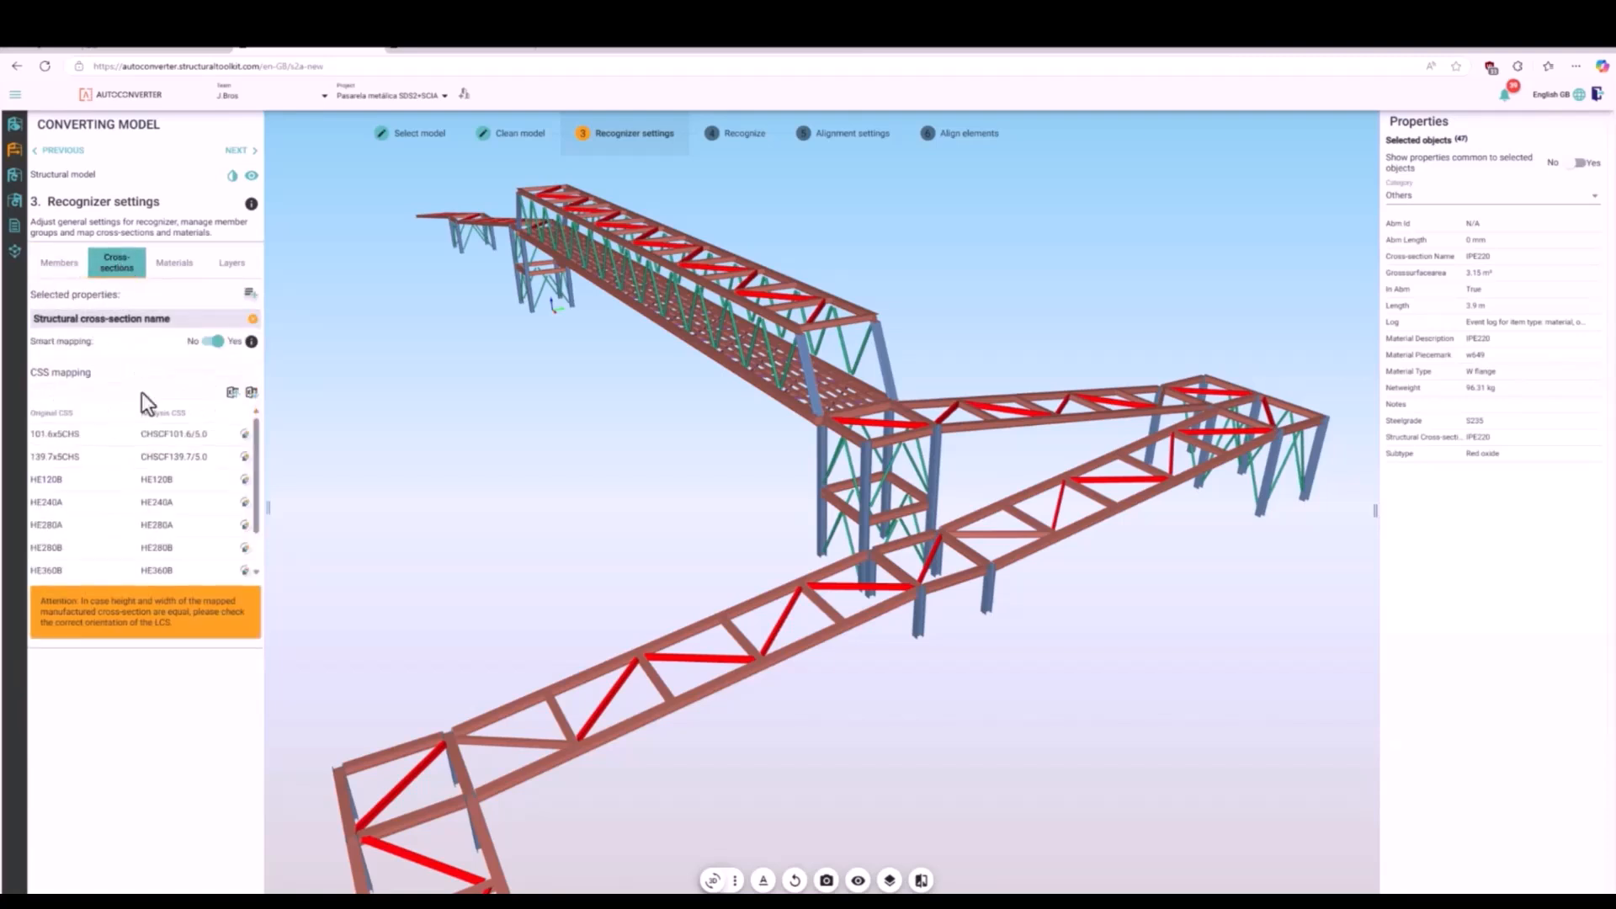
{"action": "left_click", "coordinate": [132, 569]}
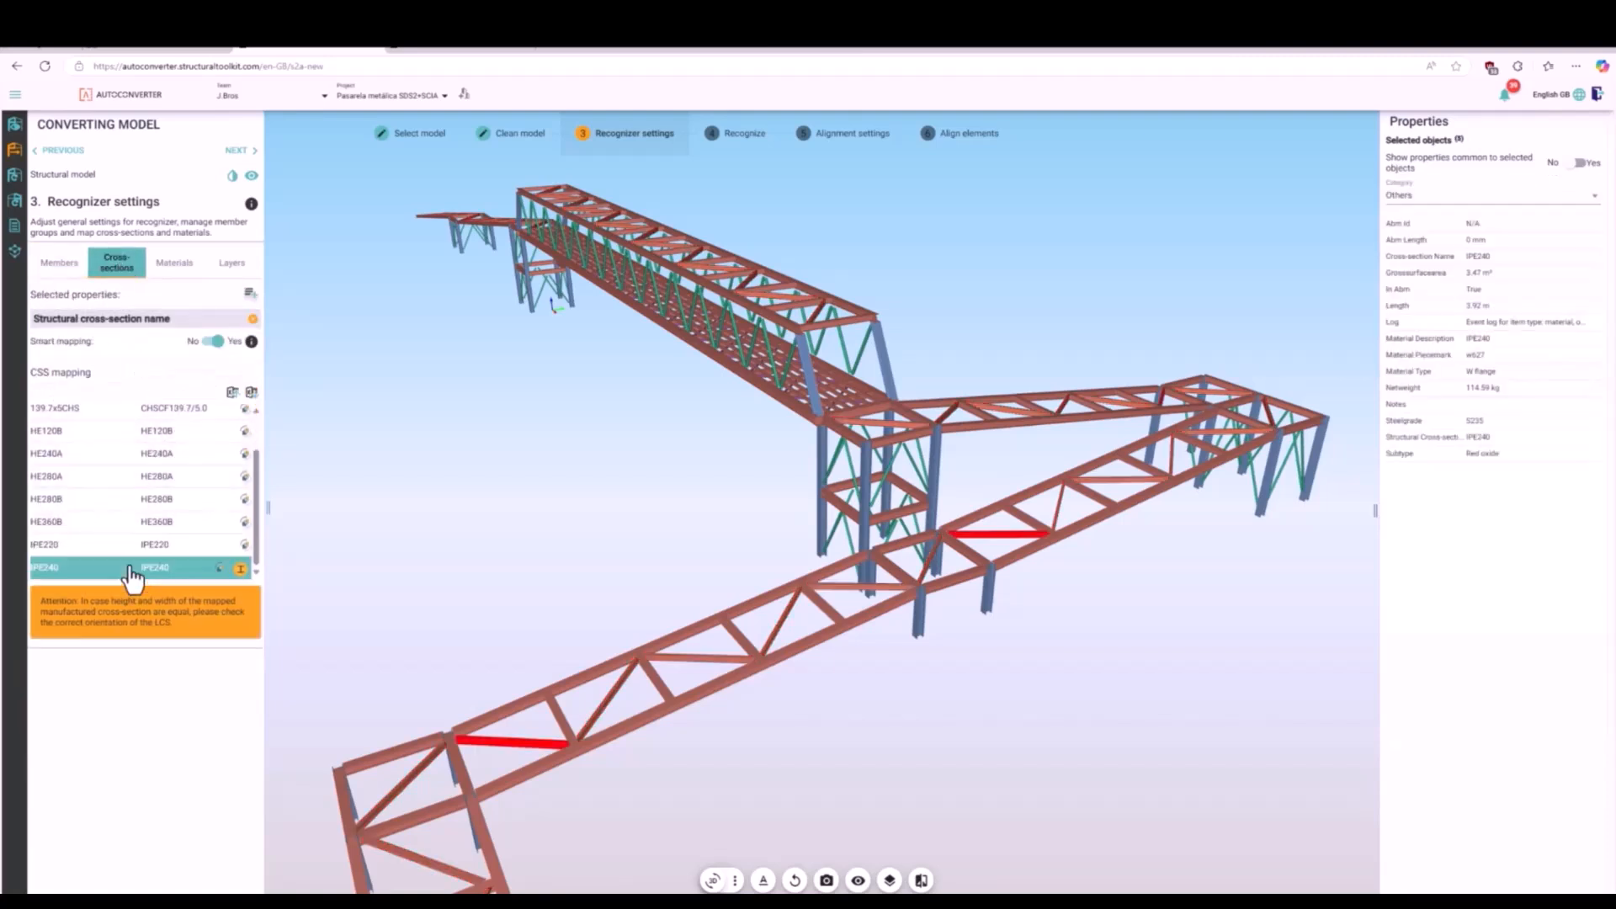
{"action": "left_click", "coordinate": [59, 263]}
- Select the HE280A and HE360B members through the cross-section mapping and check which member group holds them
{"action": "left_click", "coordinate": [117, 263]}
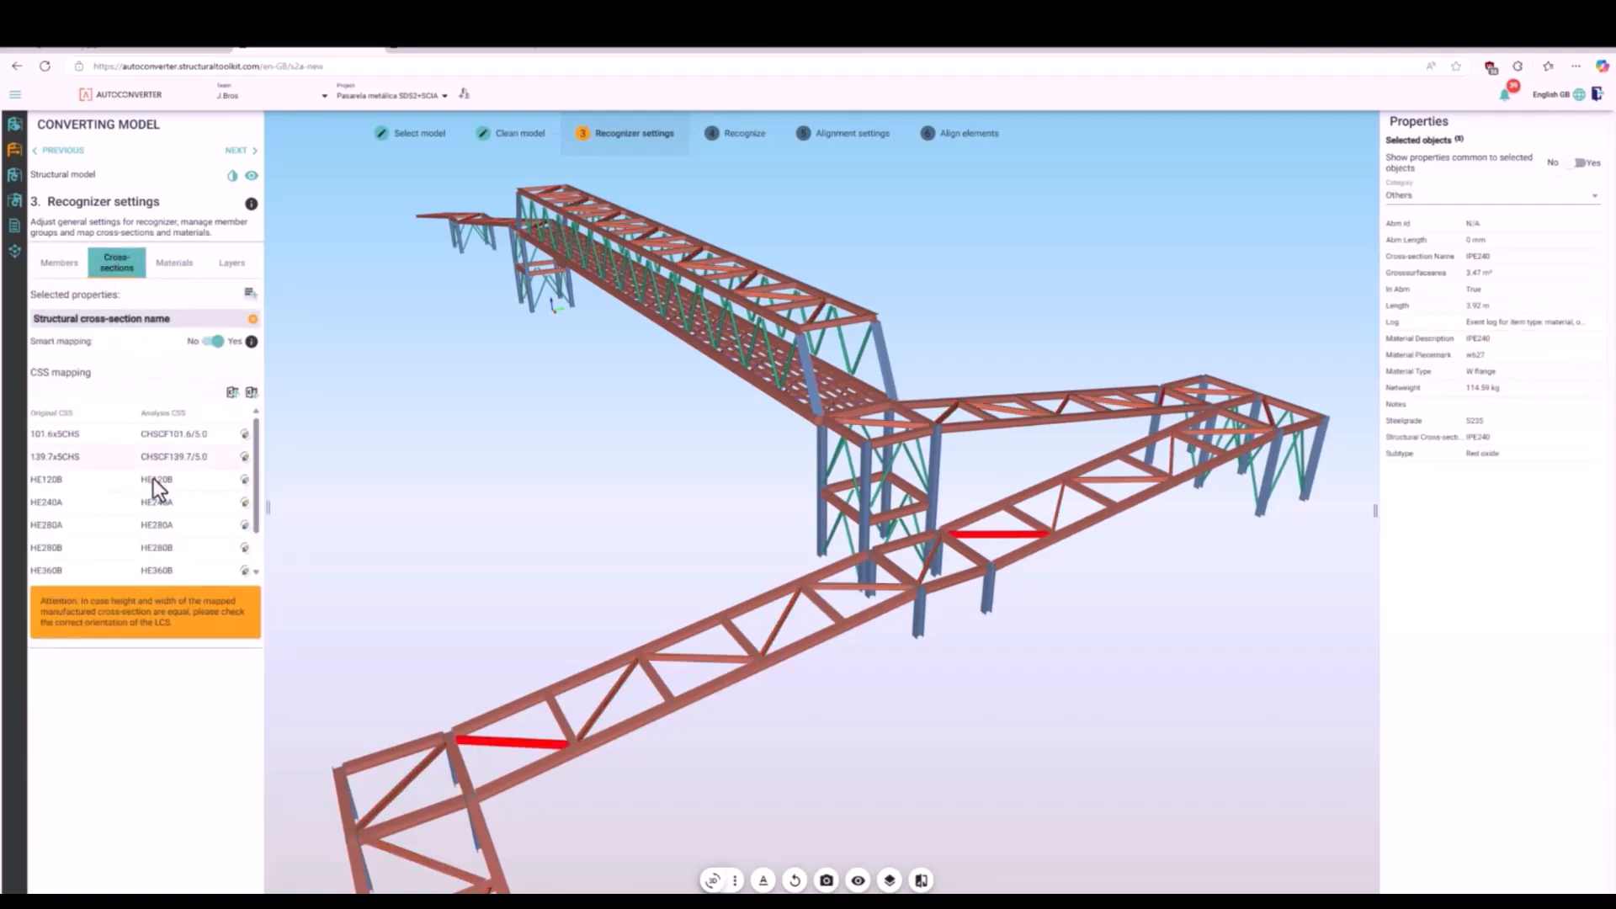
{"action": "left_click", "coordinate": [157, 522]}
{"action": "left_click", "coordinate": [156, 500]}
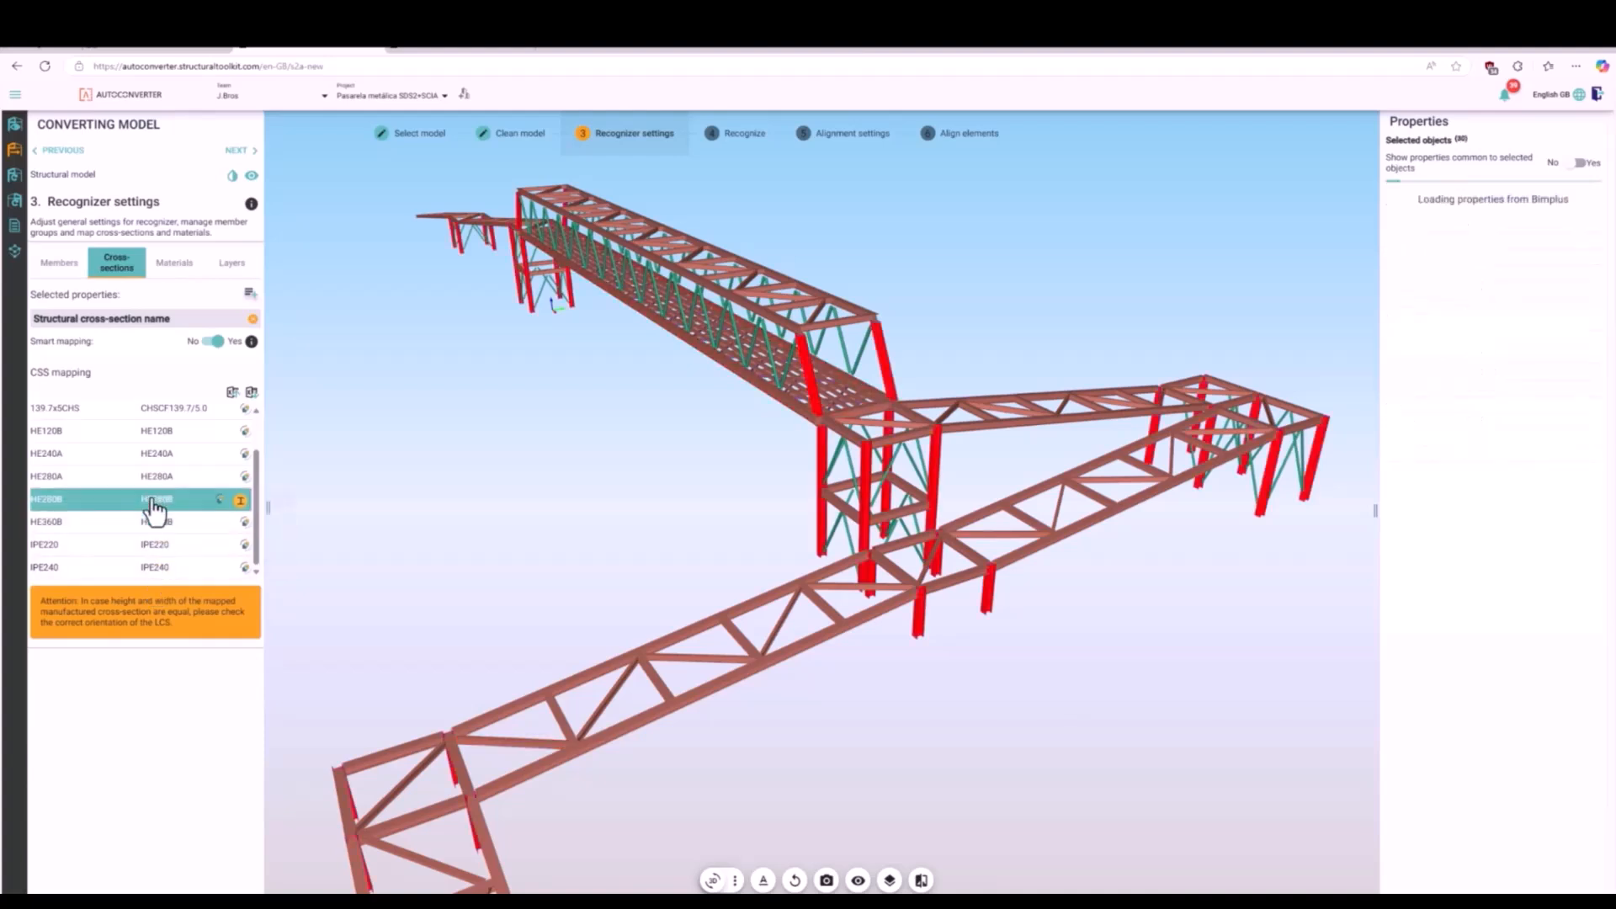
{"action": "left_click", "coordinate": [152, 478]}
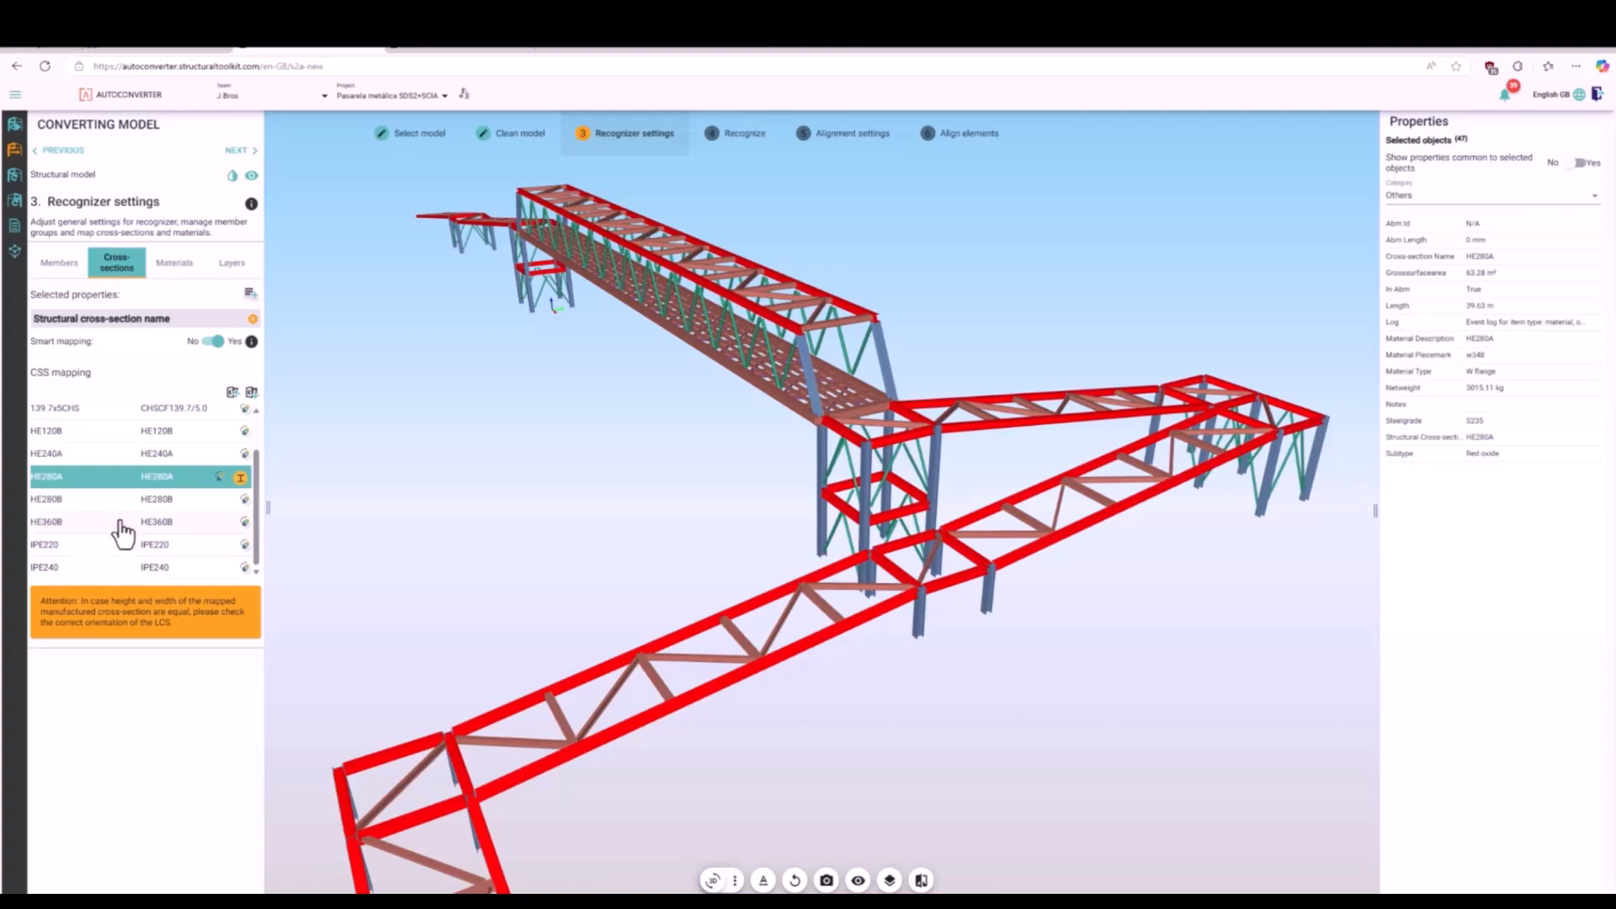
{"action": "left_click", "coordinate": [122, 523], "text": "ctrl"}
{"action": "left_click", "coordinate": [79, 271]}
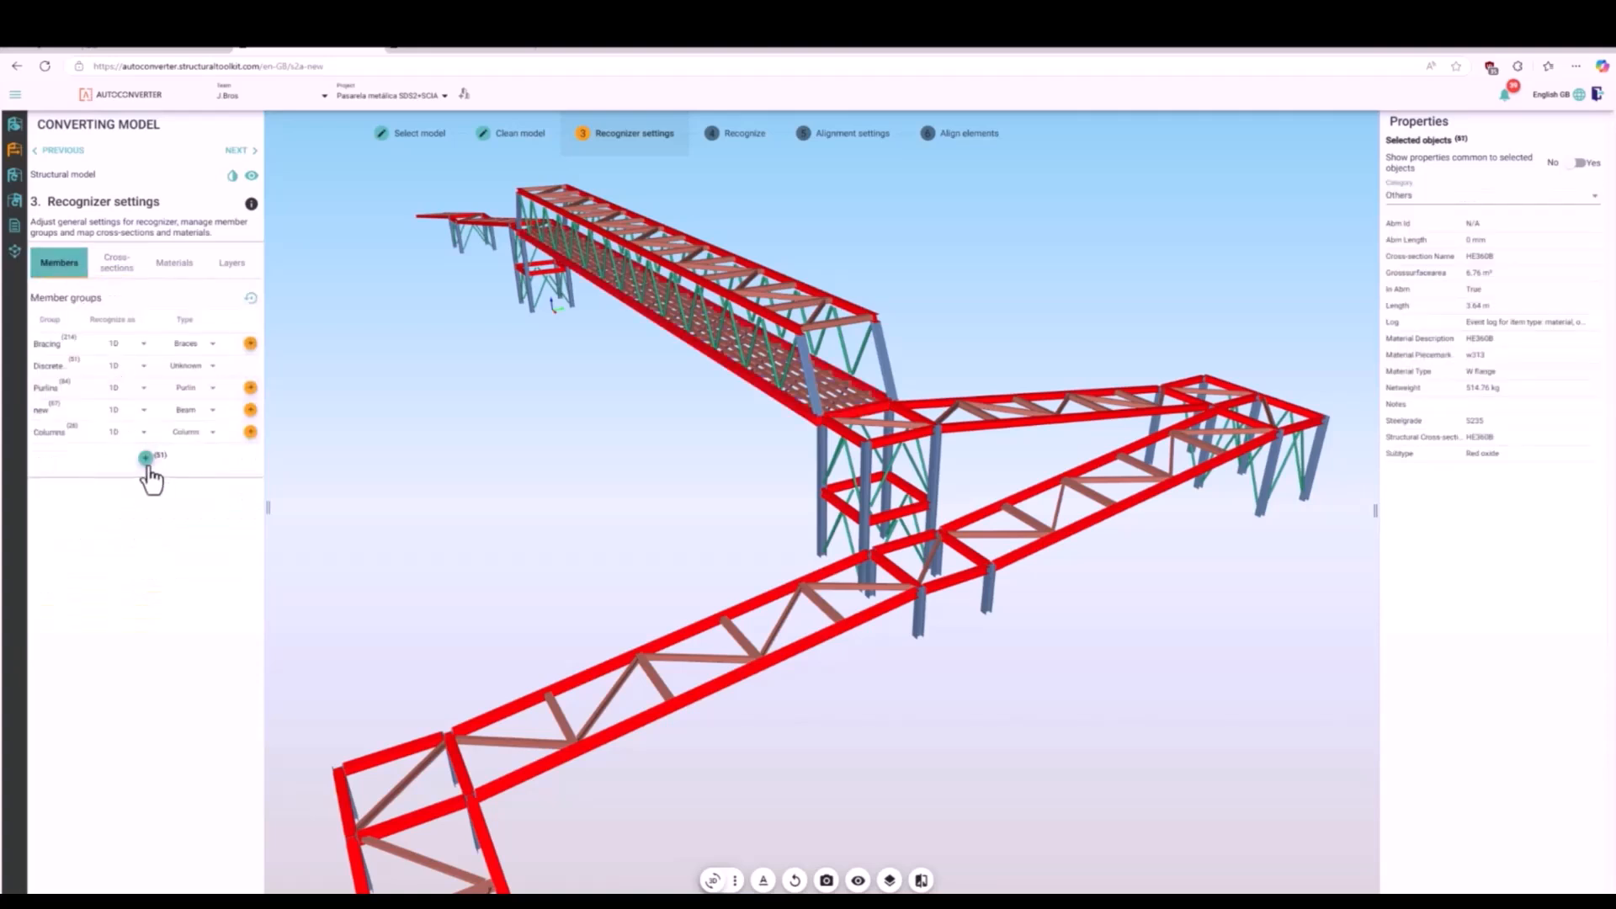
- Rename the DiscreteAccessory group as Rafters and clear the selection
{"action": "double_click", "coordinate": [52, 367]}
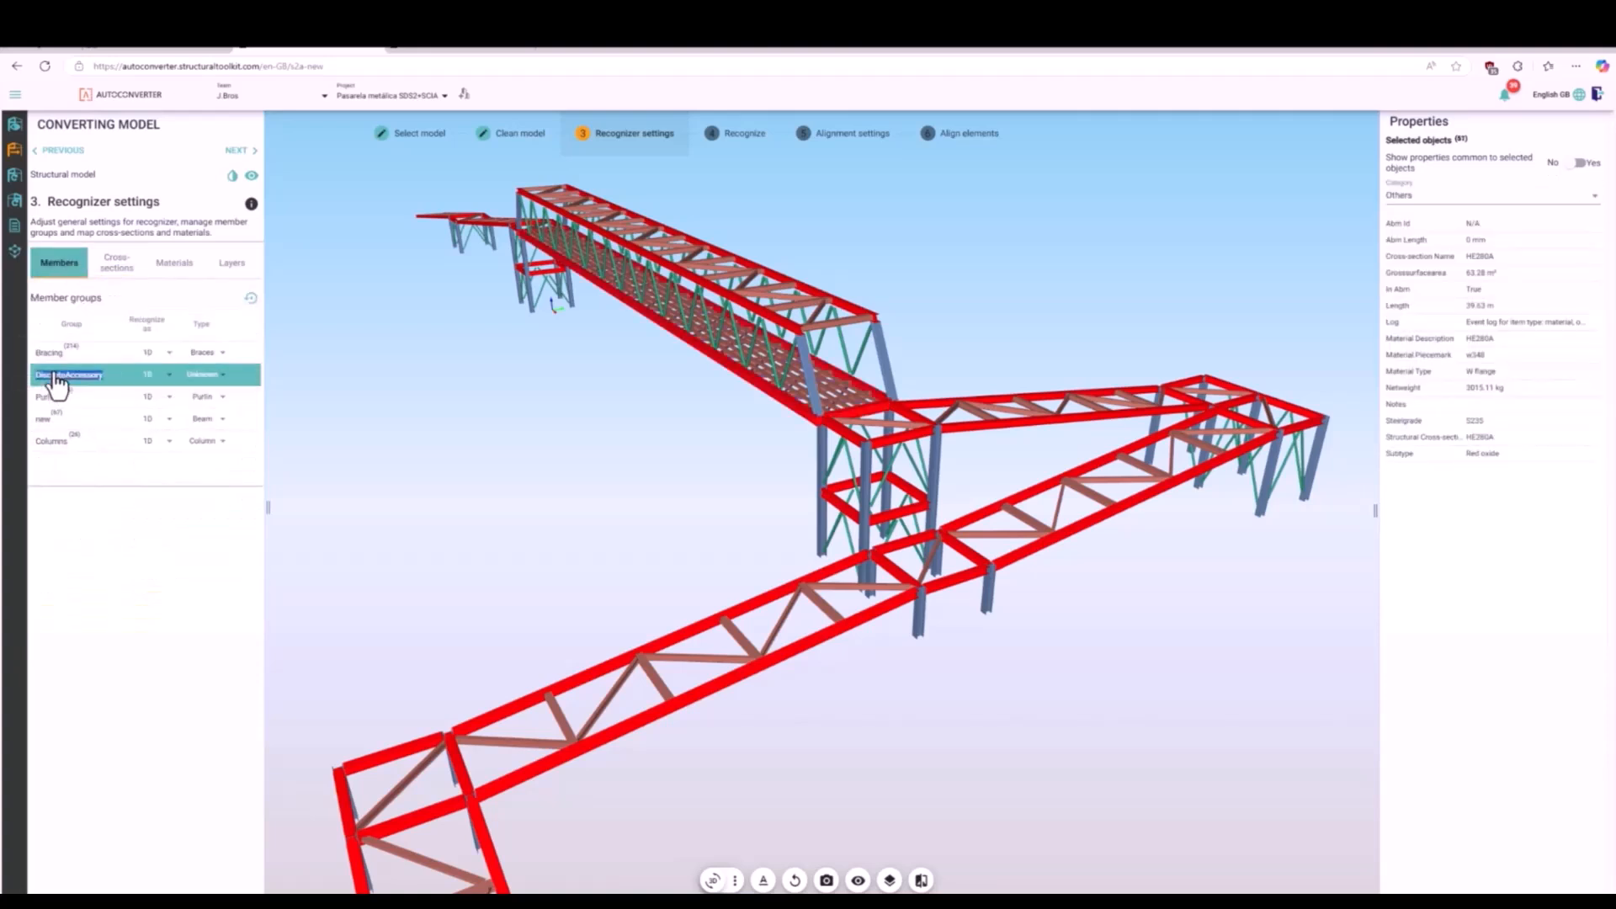
{"action": "type", "text": "Rail"}
{"action": "key", "text": "Return"}
{"action": "left_click", "coordinate": [431, 413]}
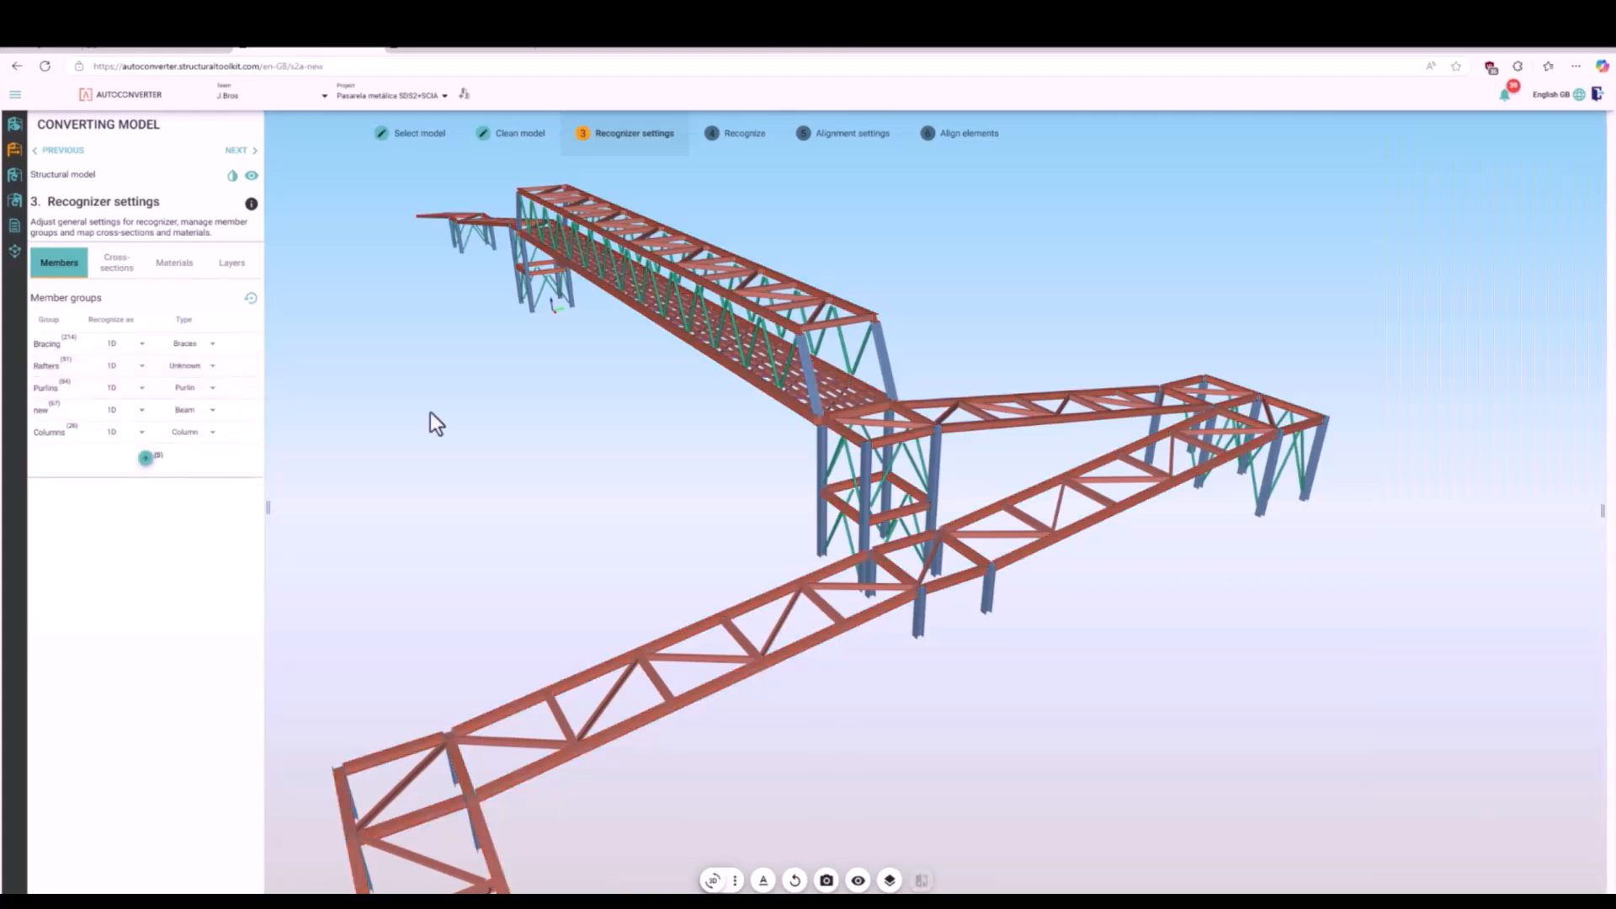
- Move the two HE360B cross members at the ends of the walkway deck to the HE240A group and rename it Beam
{"action": "left_click", "coordinate": [840, 412]}
{"action": "scroll", "coordinate": [543, 327], "scroll_direction": "up", "scroll_amount": 10}
{"action": "left_click", "coordinate": [530, 315]}
{"action": "scroll", "coordinate": [528, 313], "scroll_direction": "down", "scroll_amount": 10}
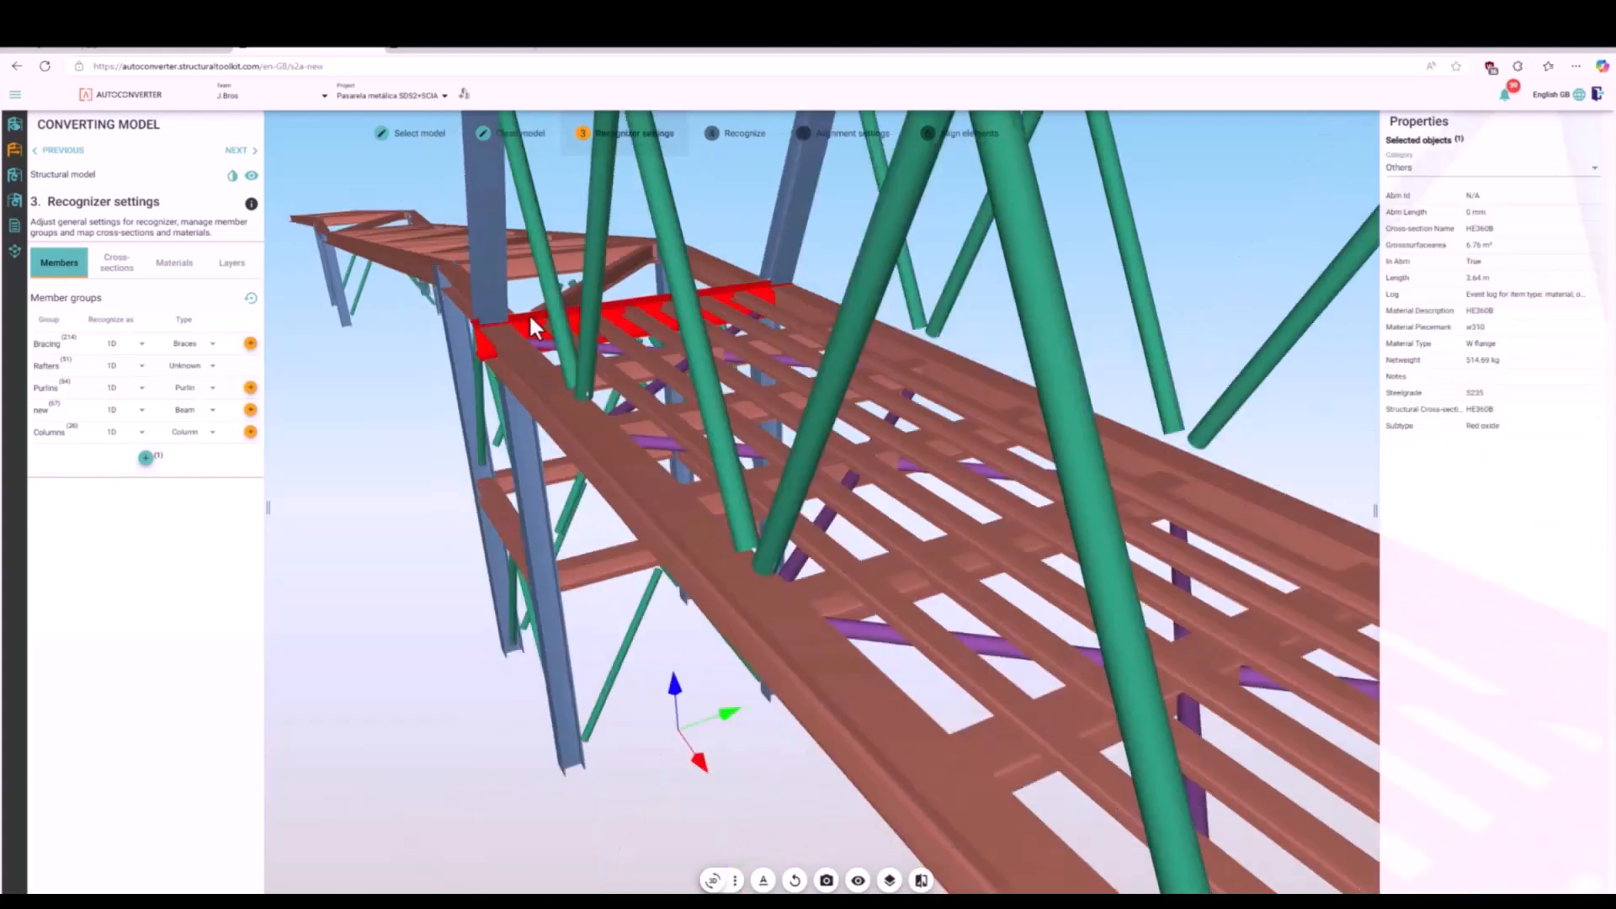
{"action": "scroll", "coordinate": [822, 548], "scroll_direction": "up", "scroll_amount": 10}
{"action": "left_click", "coordinate": [722, 478], "text": "ctrl"}
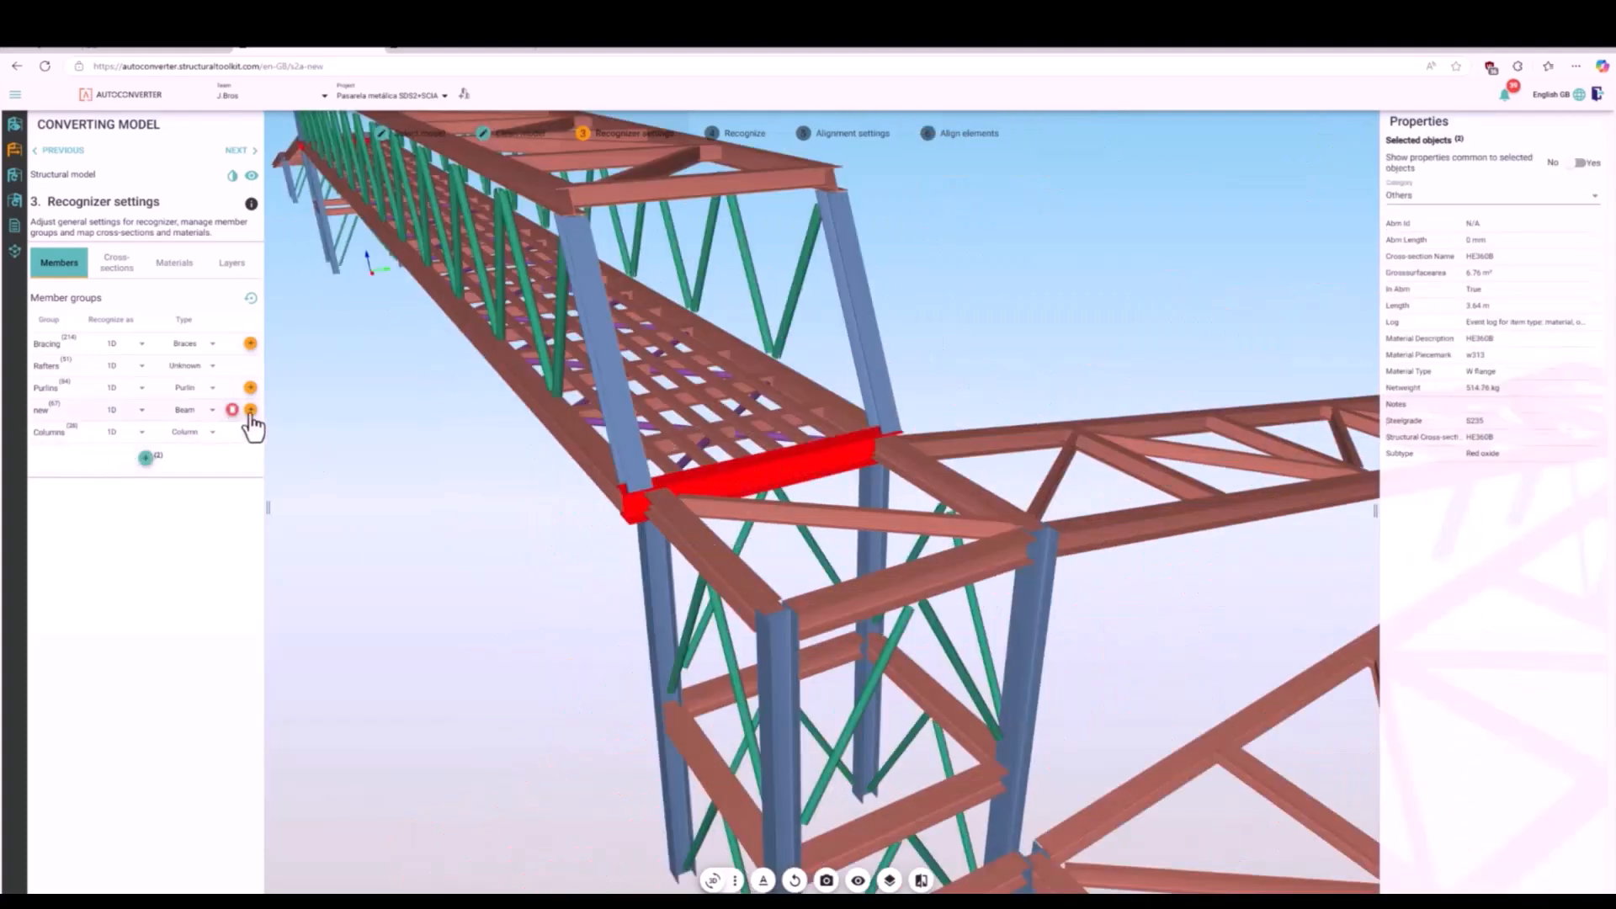
{"action": "left_click", "coordinate": [250, 410]}
{"action": "left_click", "coordinate": [51, 415]}
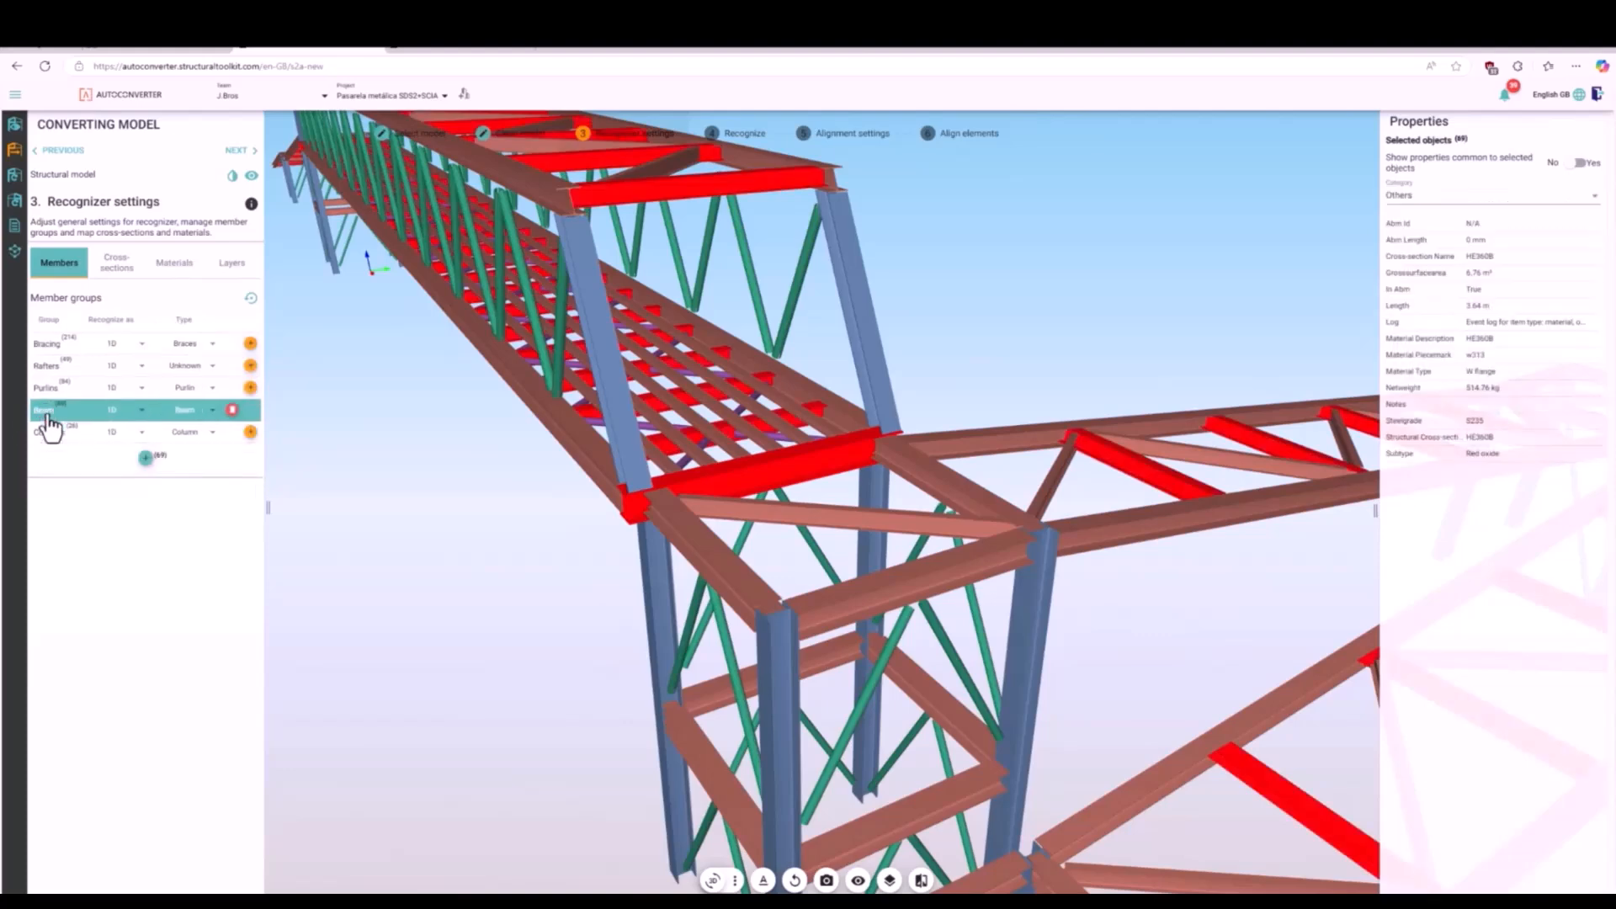
{"action": "left_click", "coordinate": [414, 512]}
{"action": "scroll", "coordinate": [547, 514], "scroll_direction": "down", "scroll_amount": 8}
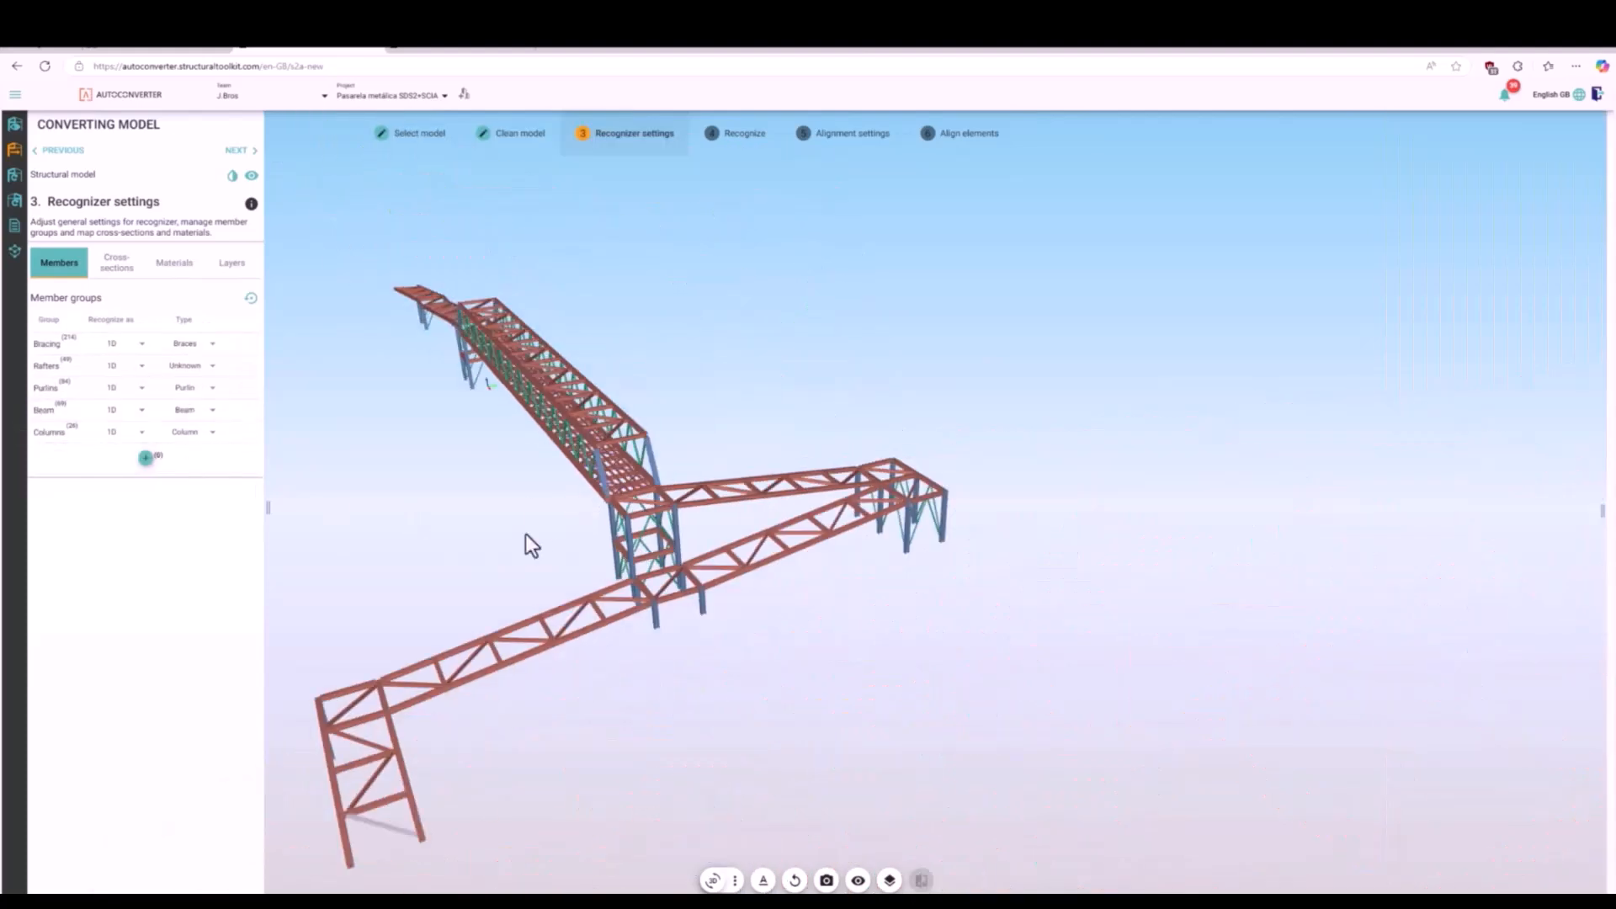
- Set the Rafters group's type to Rafter and proceed to the recognition of structural elements
{"action": "left_click", "coordinate": [187, 365]}
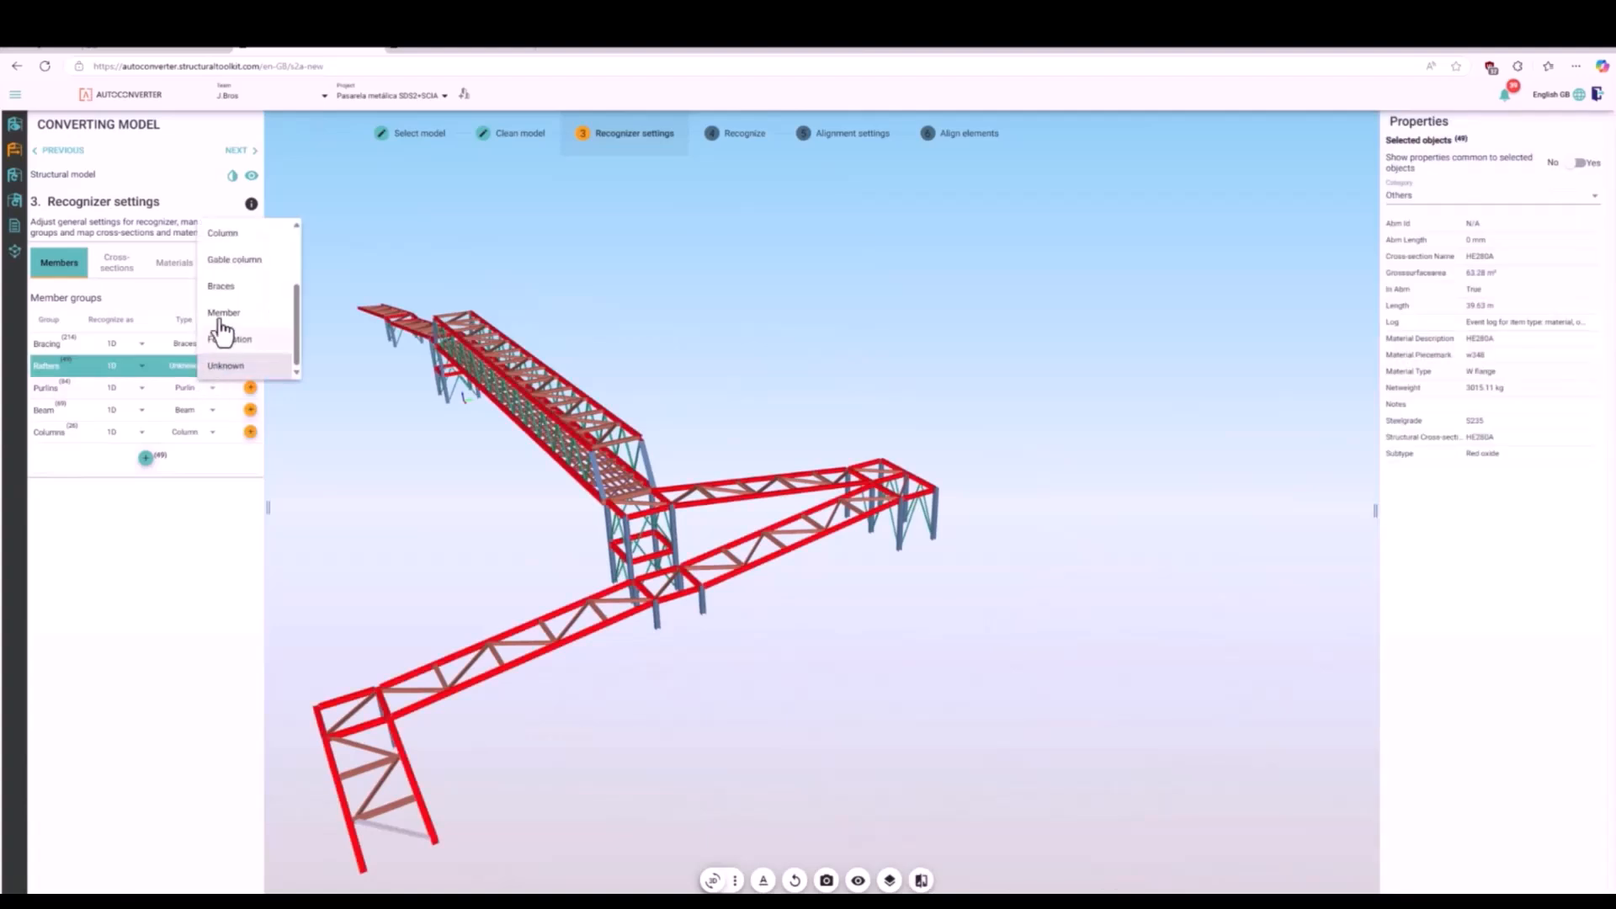
{"action": "left_click", "coordinate": [219, 310]}
{"action": "left_click", "coordinate": [351, 454]}
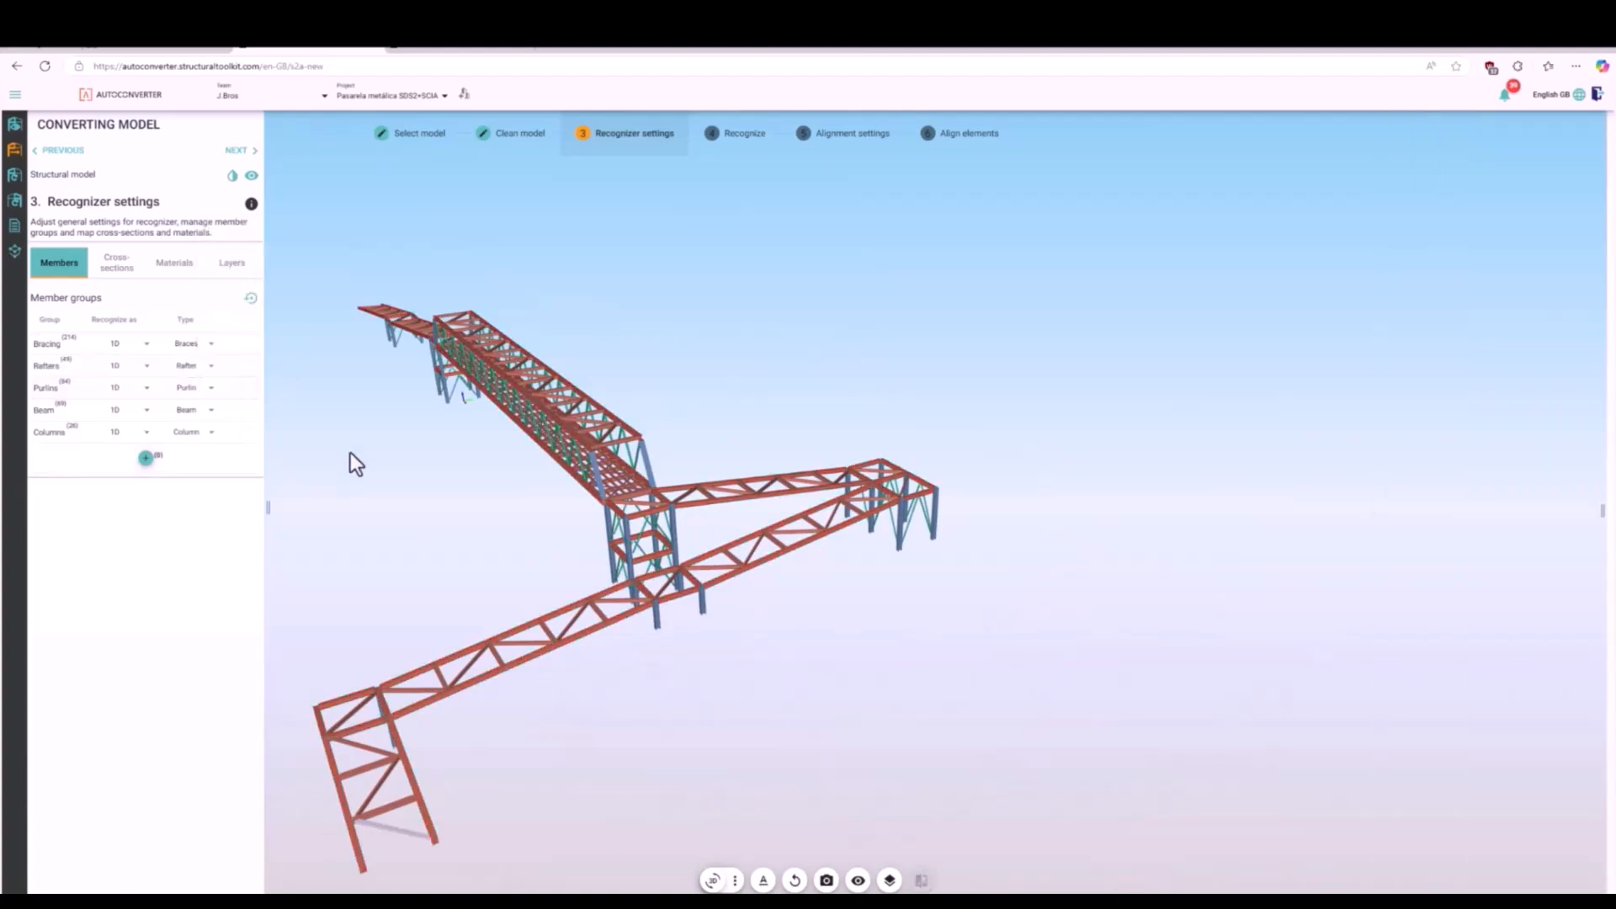
{"action": "left_click", "coordinate": [241, 151]}
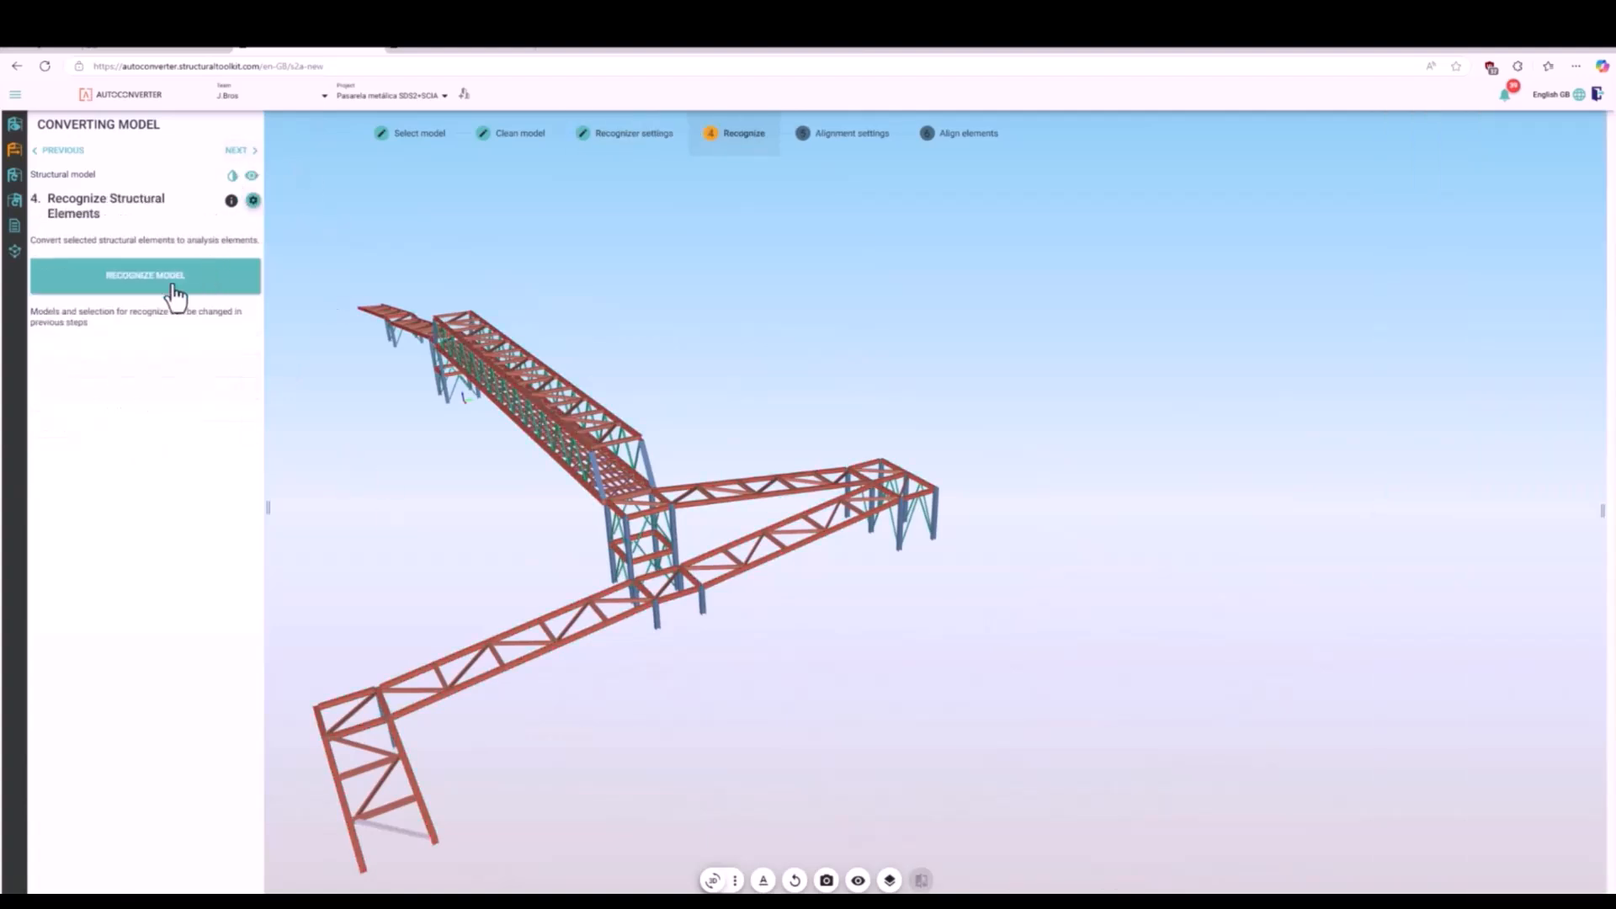
- Run the recognition of the structural model, inspect the analysis members along the walkway and proceed to the alignment settings
{"action": "left_click", "coordinate": [169, 281]}
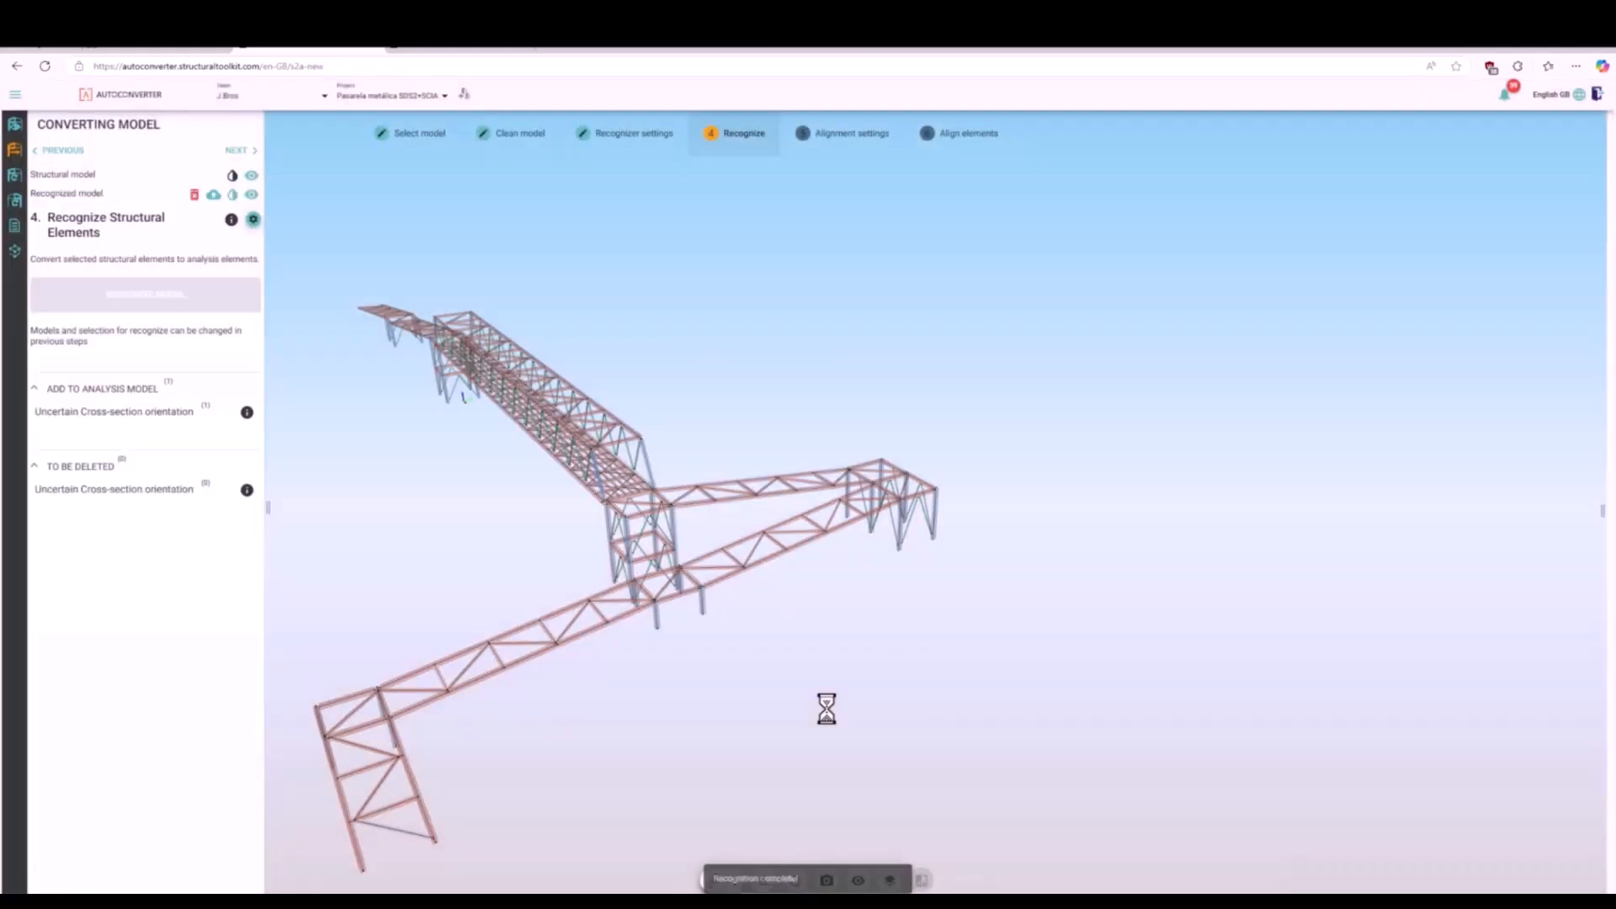
{"action": "scroll", "coordinate": [353, 727], "scroll_direction": "up", "scroll_amount": 8}
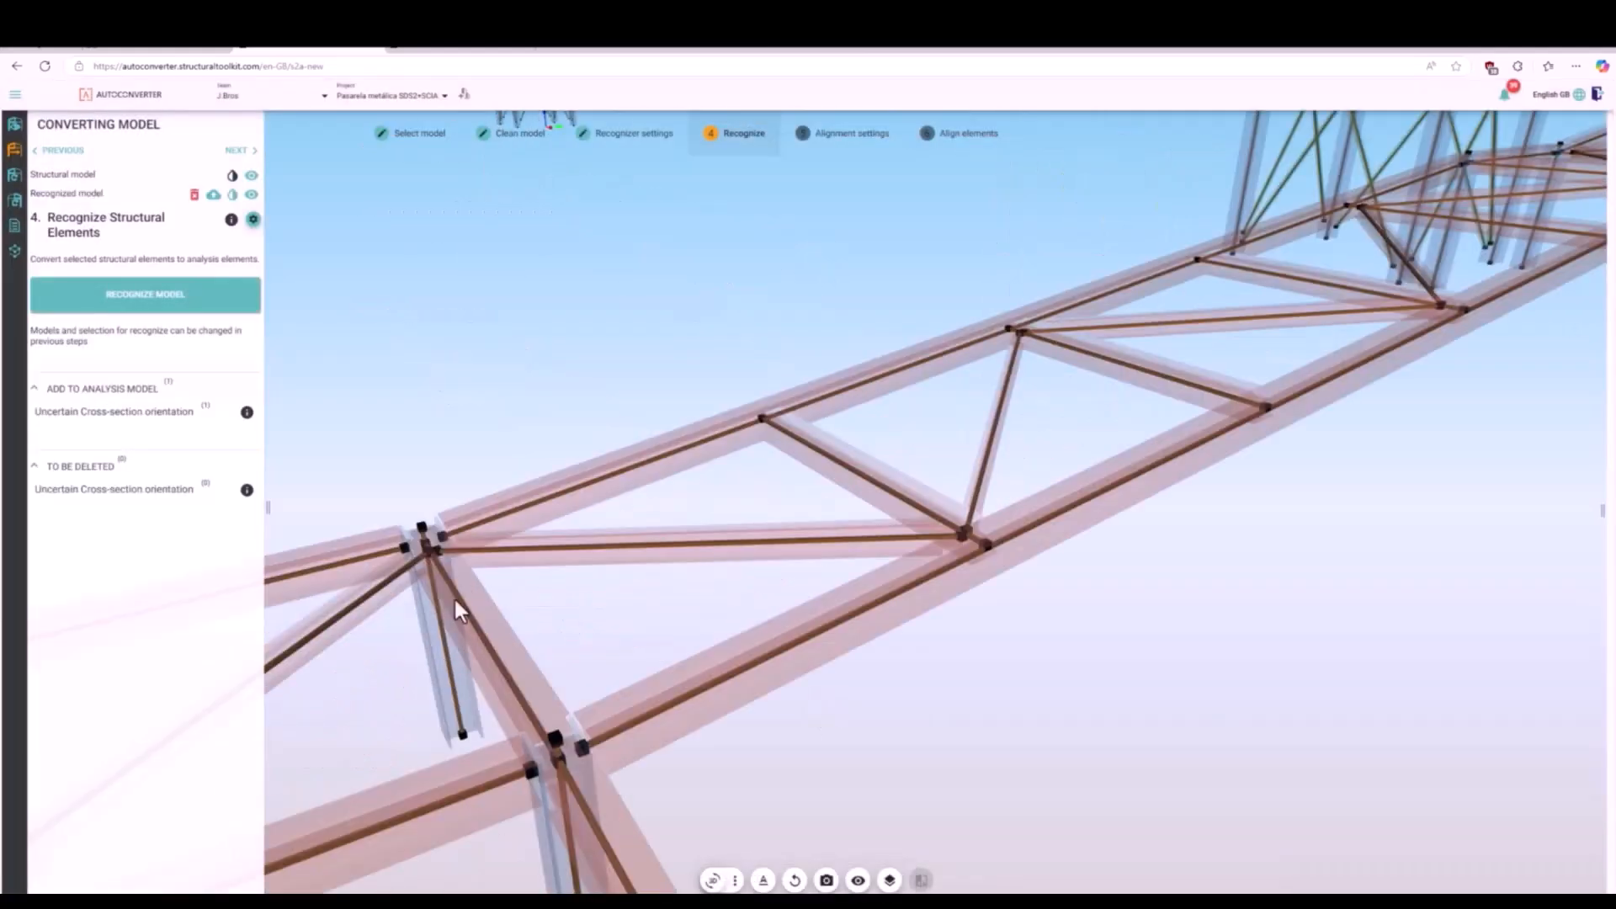
{"action": "scroll", "coordinate": [616, 658], "scroll_direction": "down", "scroll_amount": 10}
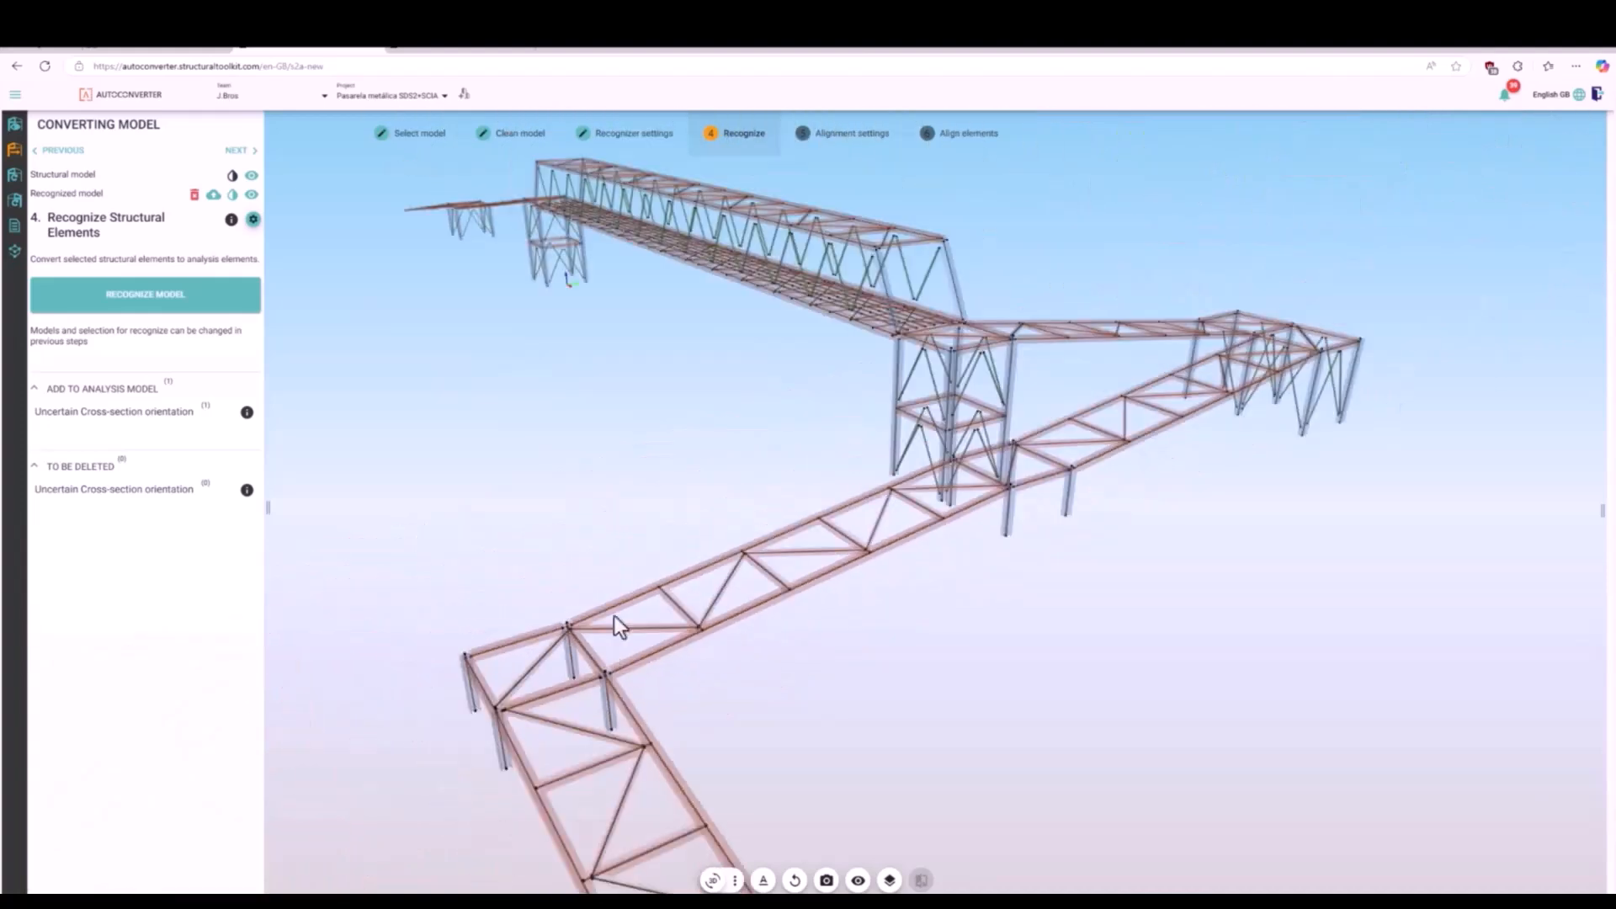
{"action": "scroll", "coordinate": [801, 210], "scroll_direction": "up", "scroll_amount": 5}
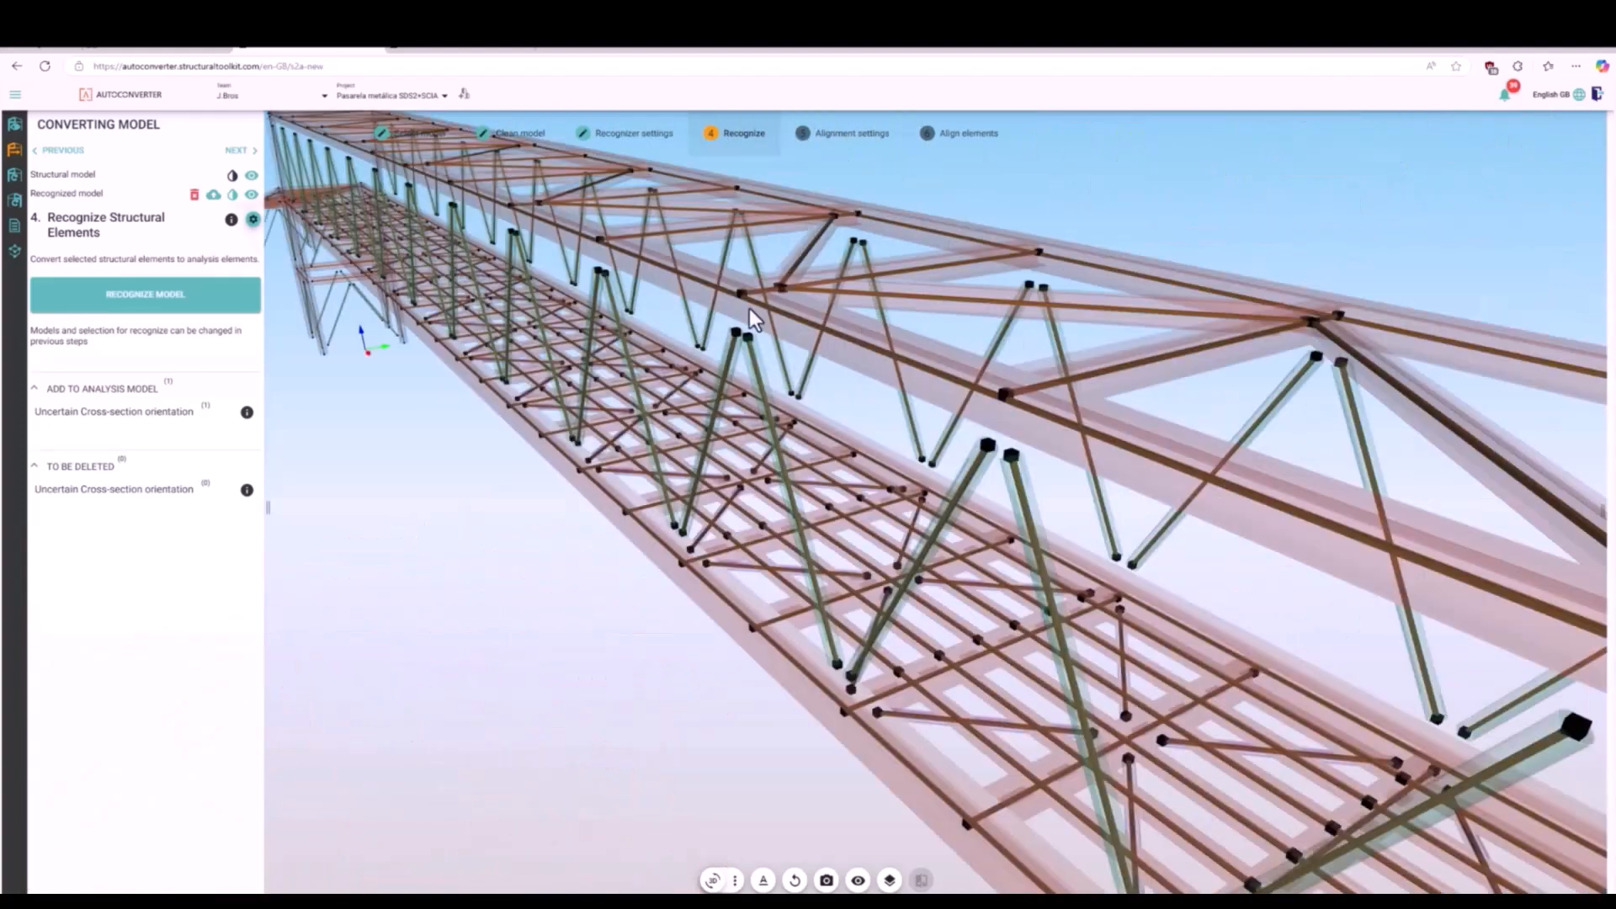
{"action": "scroll", "coordinate": [749, 308], "scroll_direction": "down", "scroll_amount": 8}
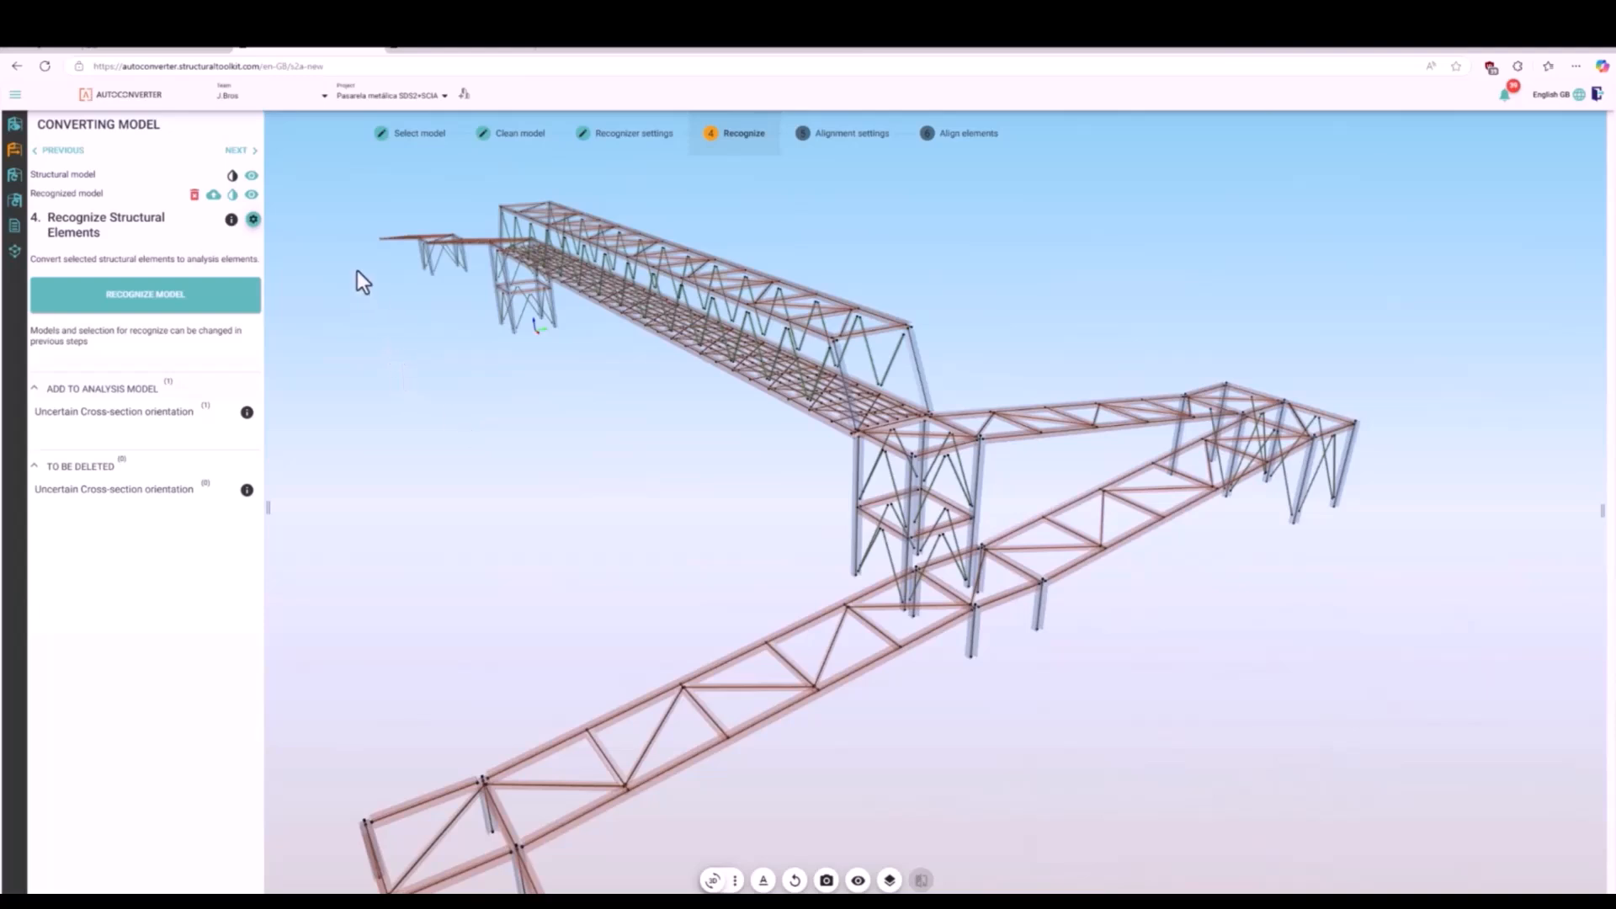
{"action": "left_click", "coordinate": [249, 151]}
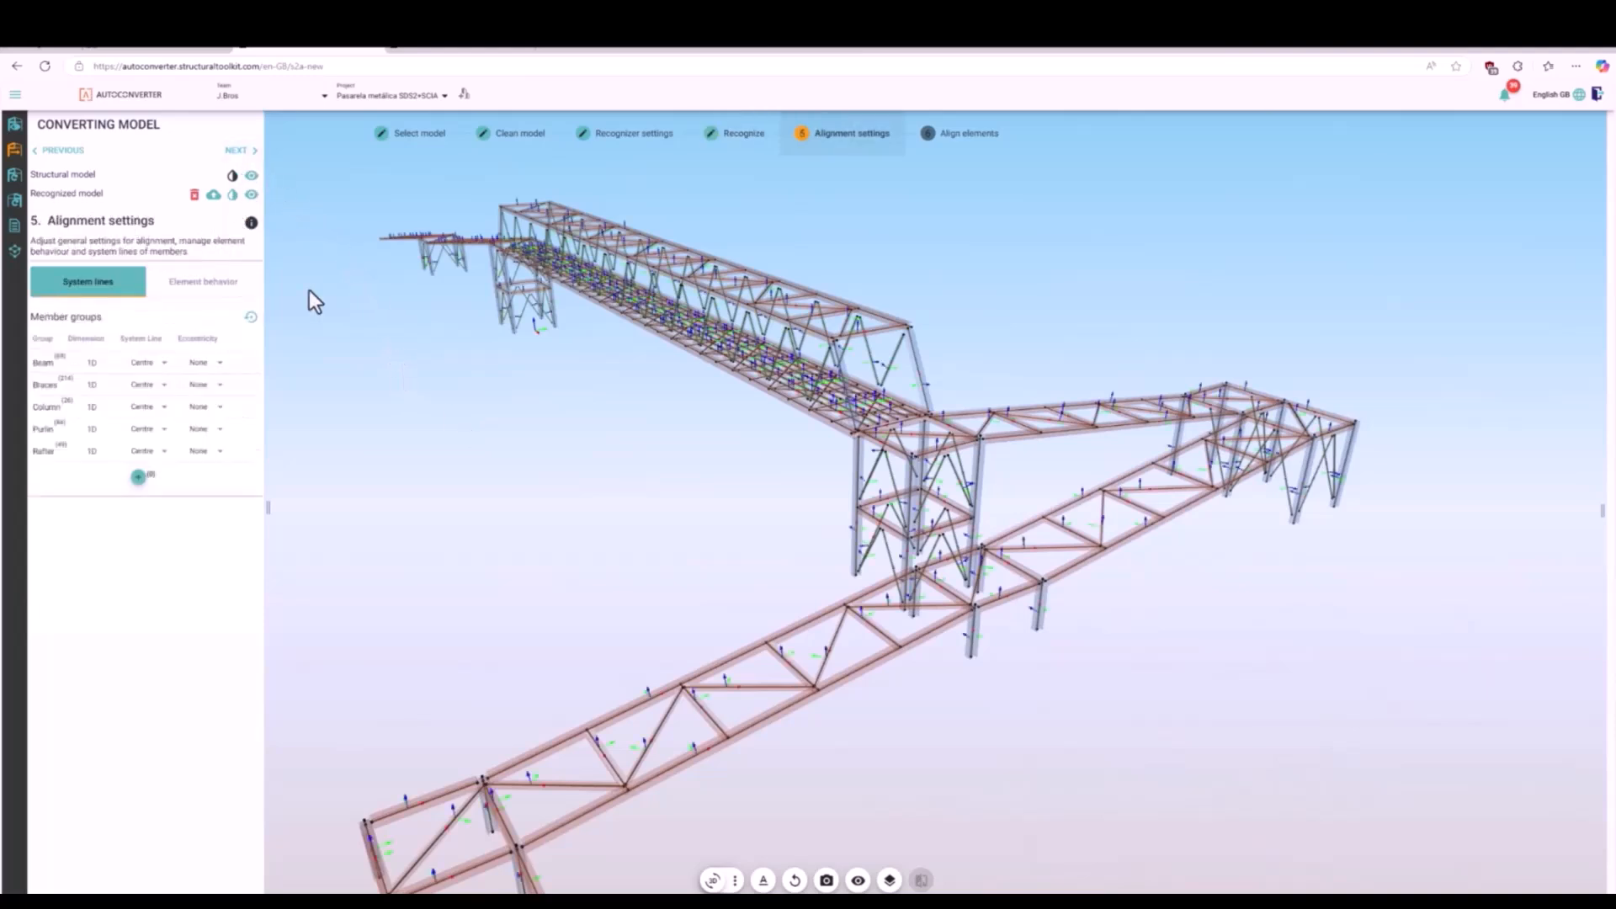
- Create an element behavior group from the Rafter members and set its freeze direction to Y
{"action": "left_click", "coordinate": [186, 292]}
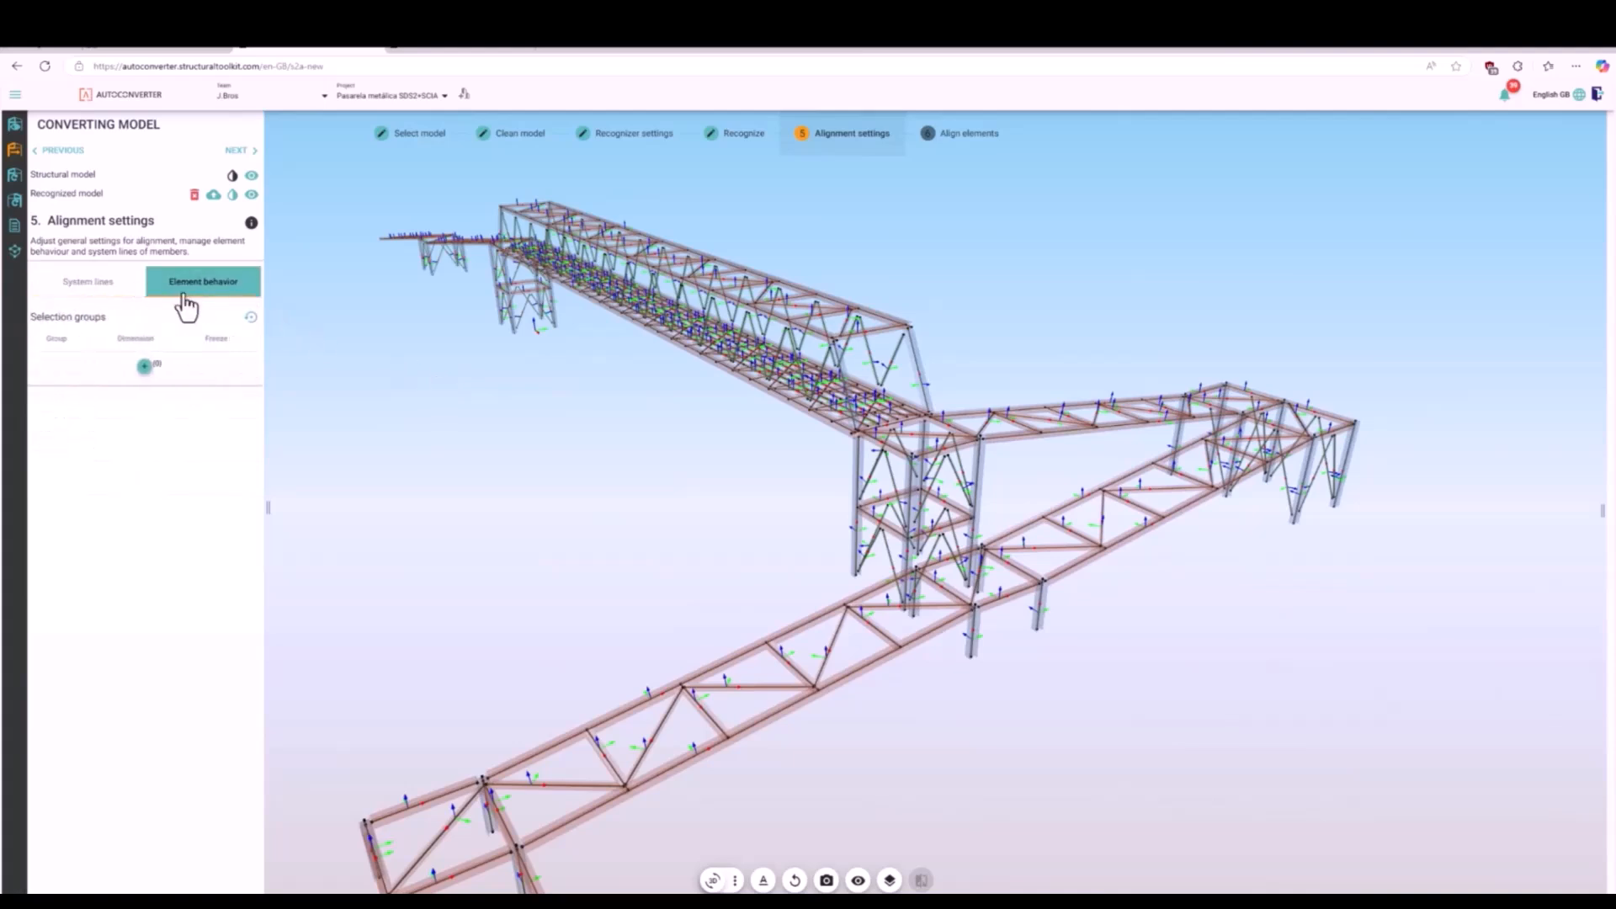
{"action": "left_click", "coordinate": [115, 288]}
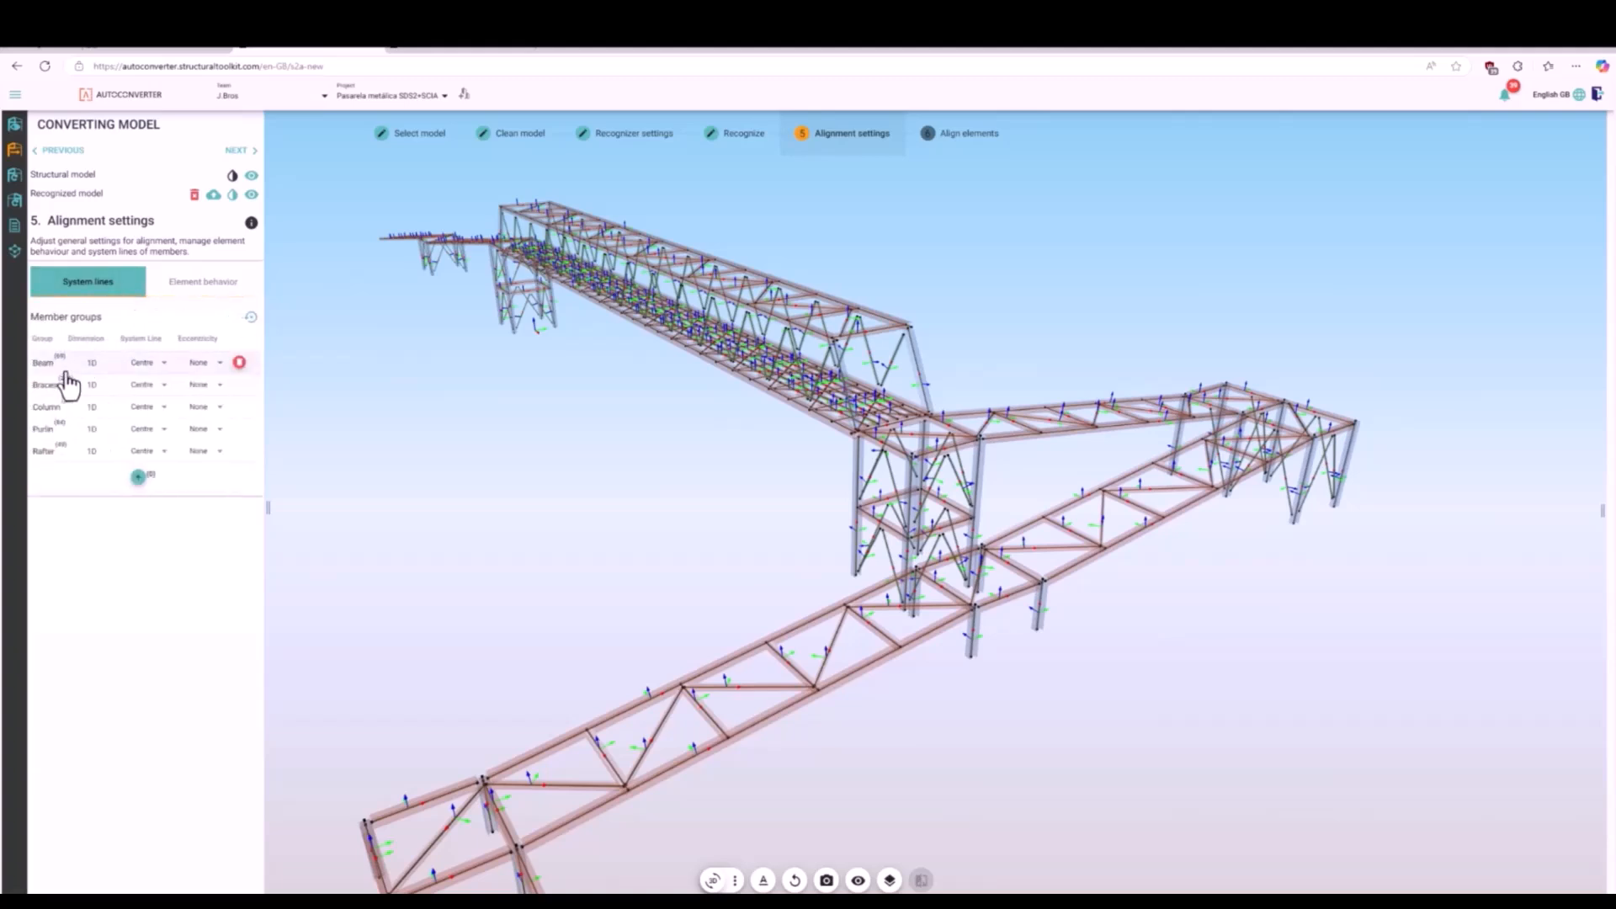
{"action": "left_click", "coordinate": [62, 460]}
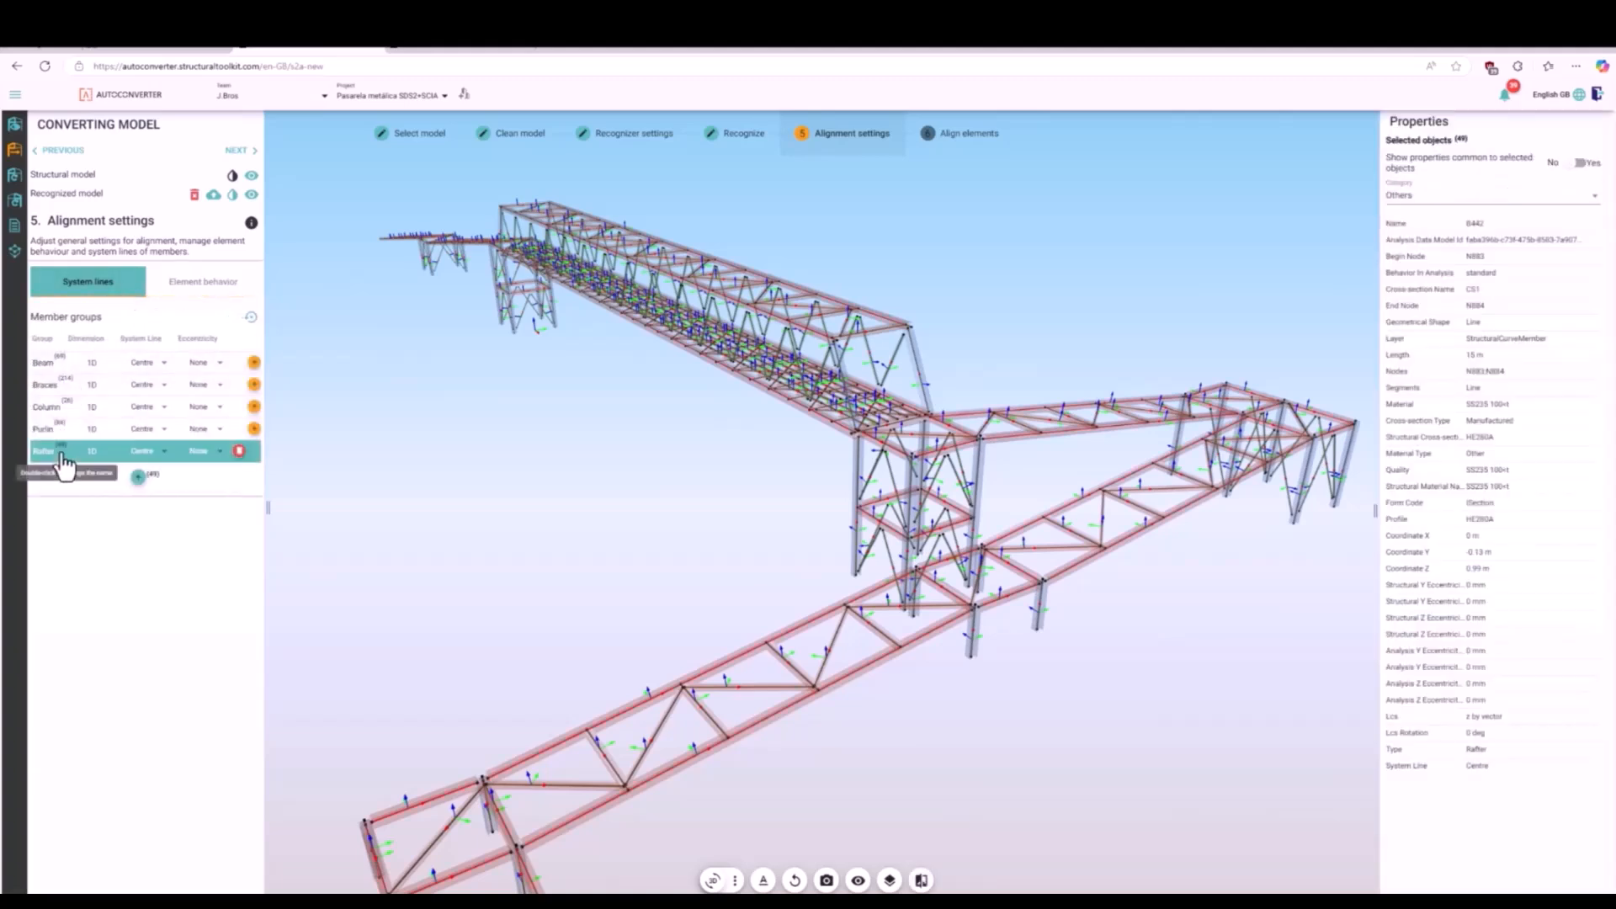
{"action": "left_click", "coordinate": [205, 289]}
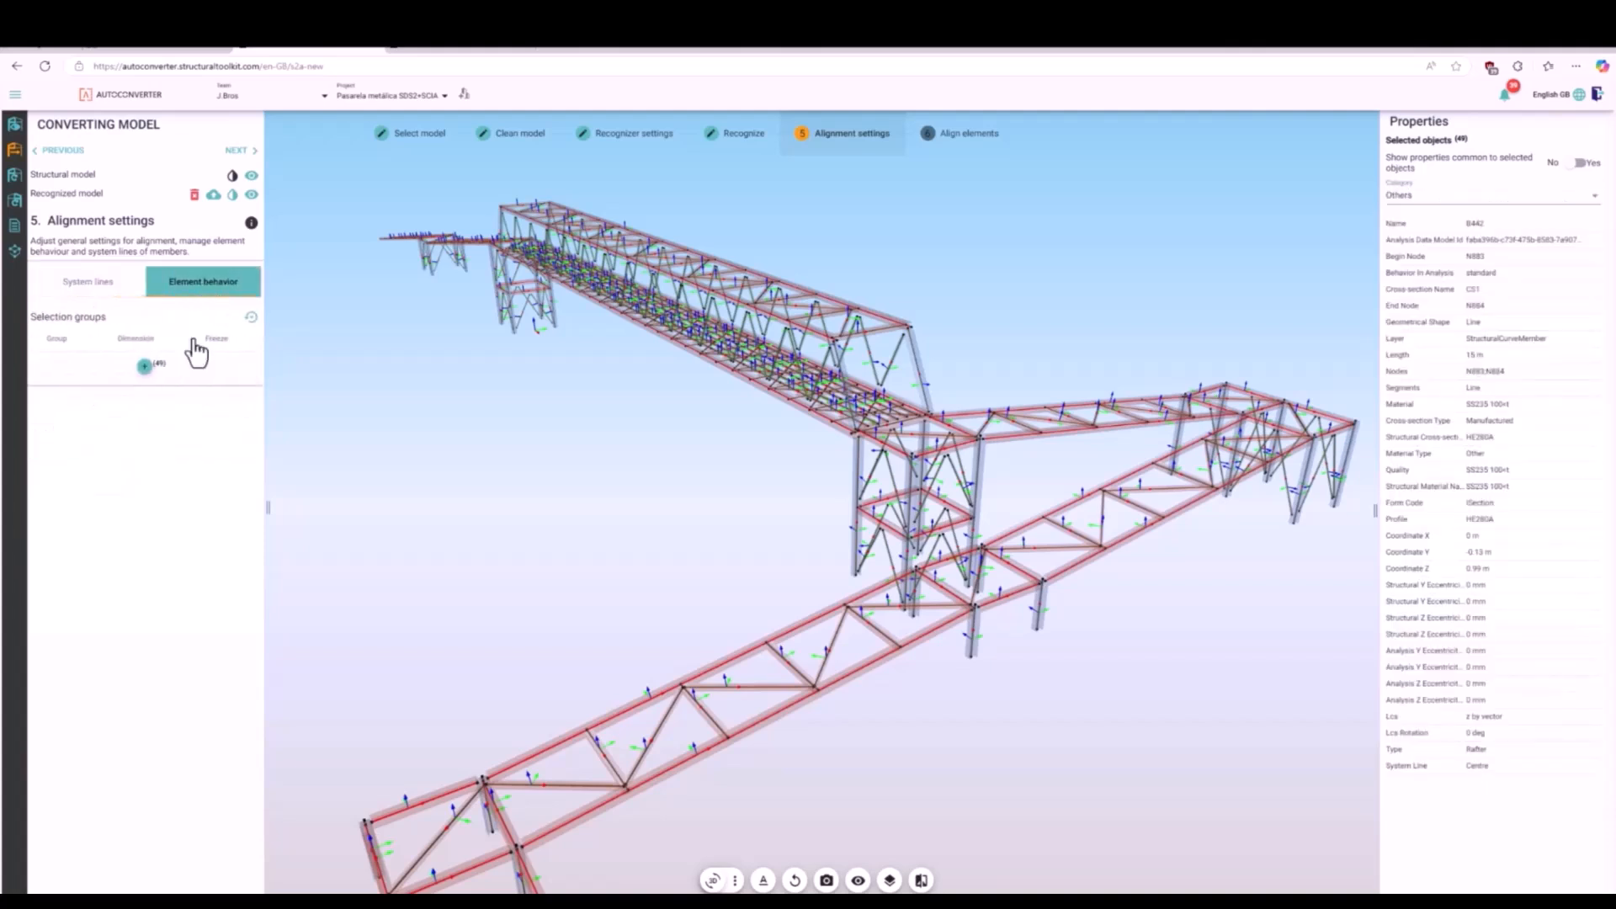
{"action": "left_click", "coordinate": [144, 368]}
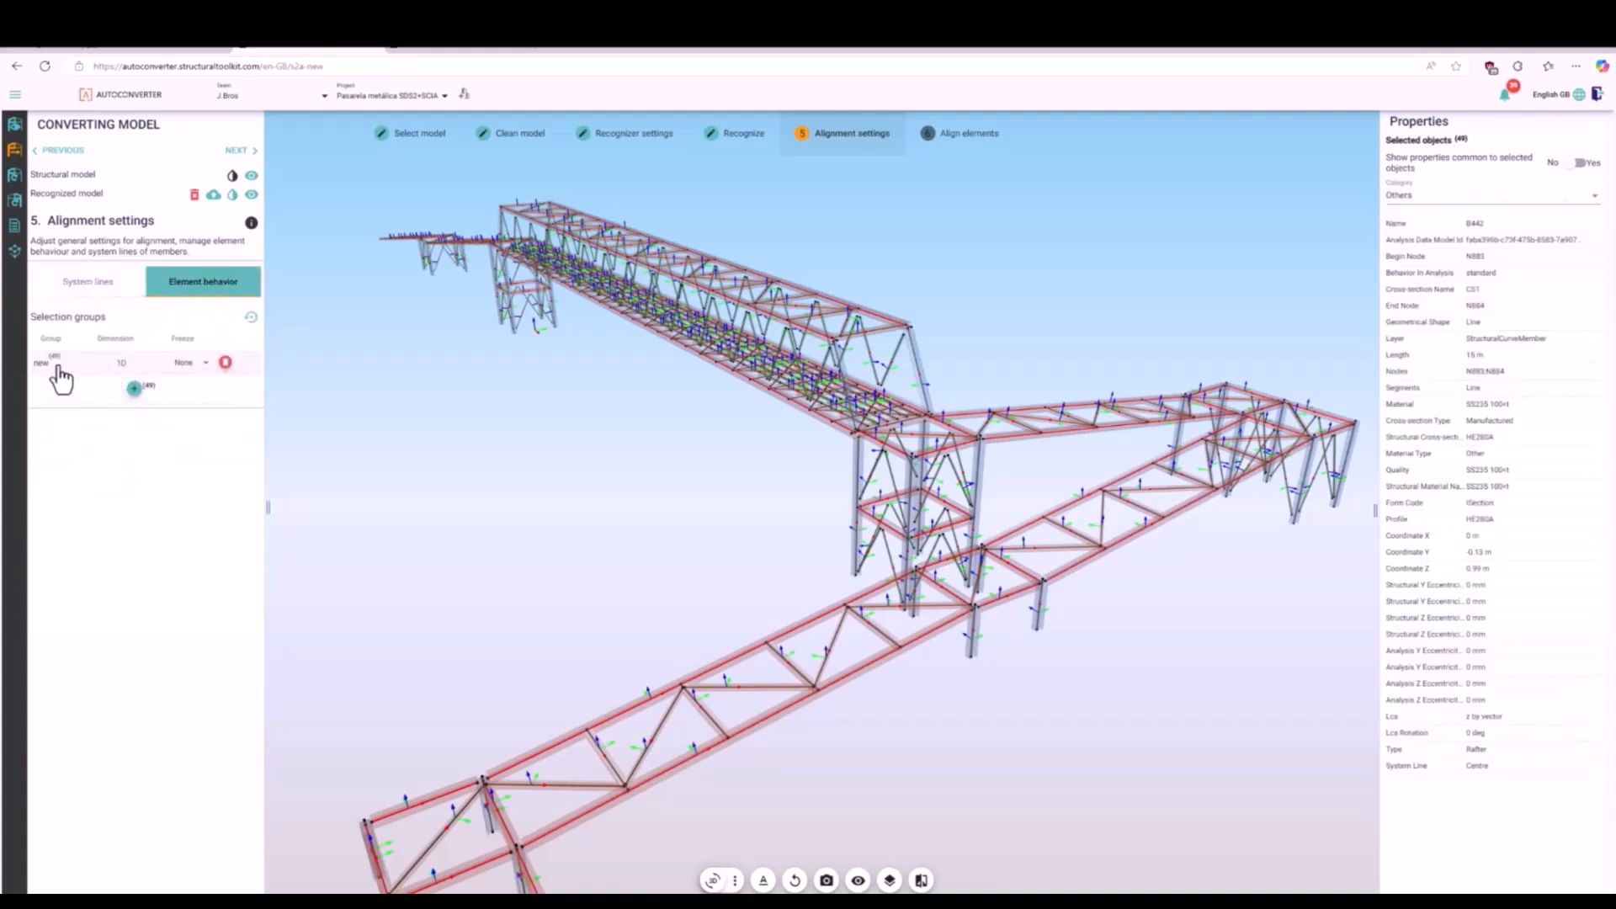
{"action": "left_click", "coordinate": [201, 362]}
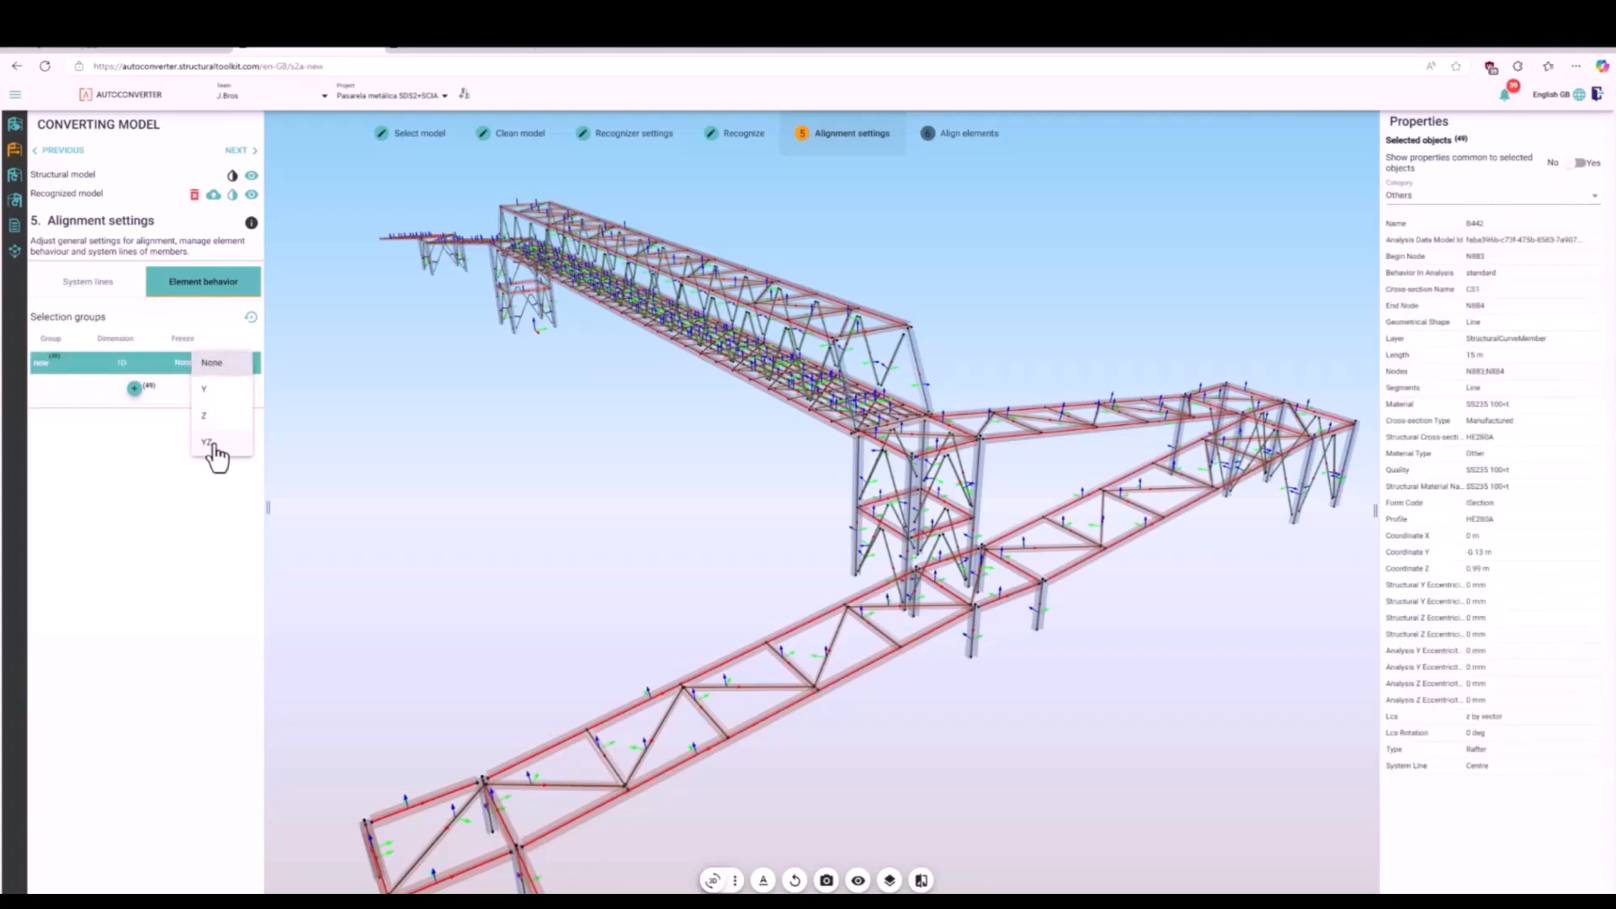
{"action": "left_click", "coordinate": [216, 392]}
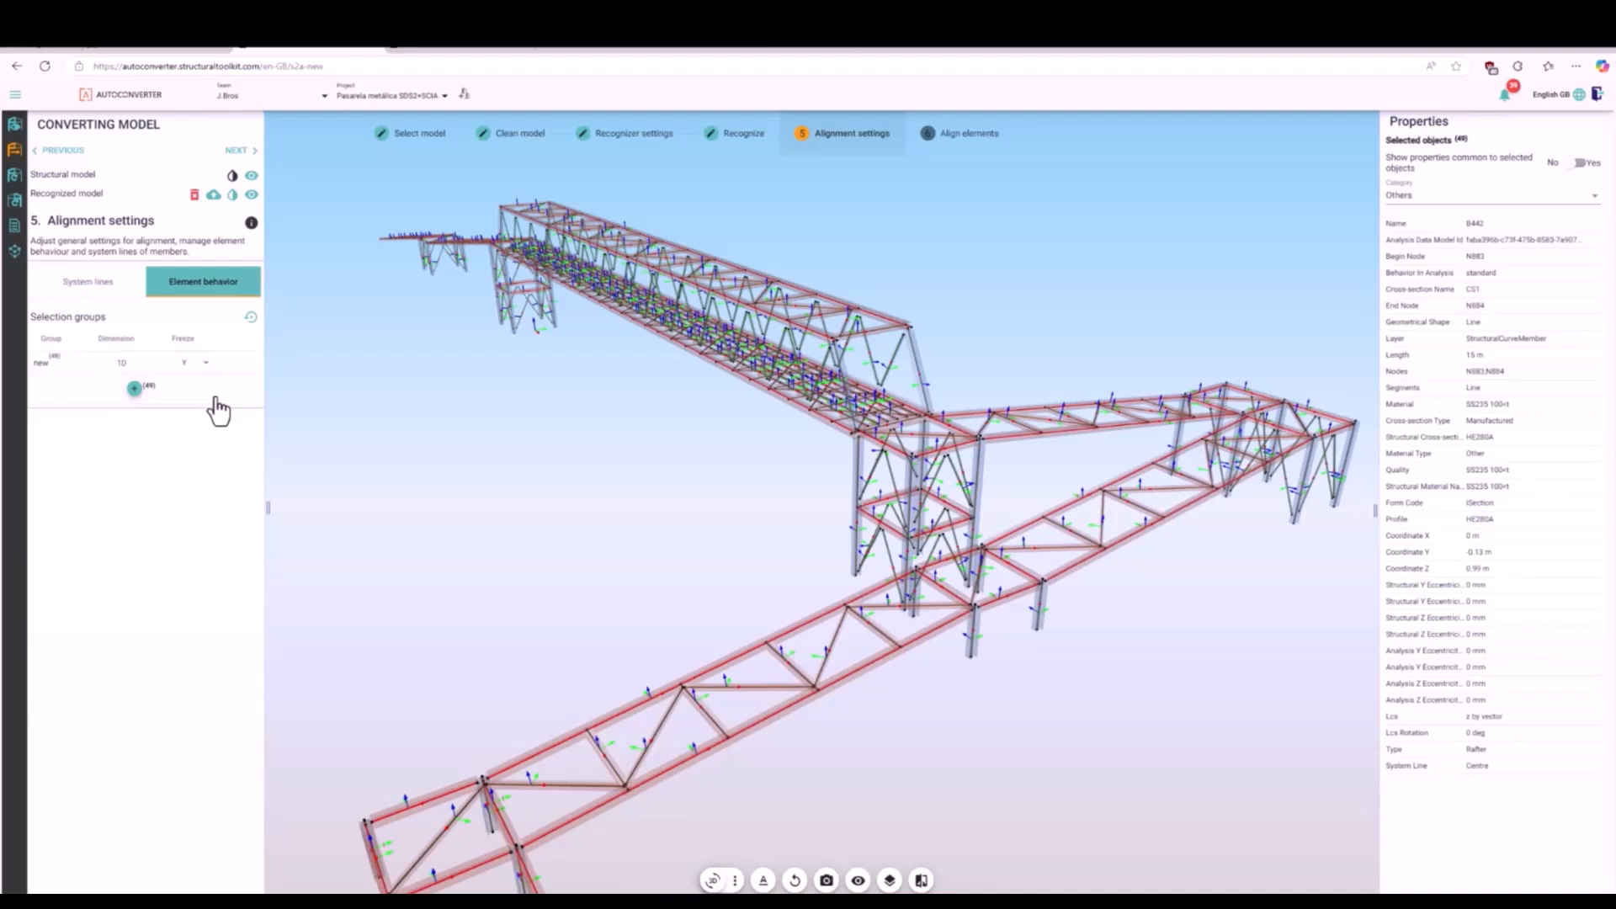
- Create an element behavior group from the Column members, set its freeze direction to YZ and clear the selection
{"action": "left_click", "coordinate": [103, 286]}
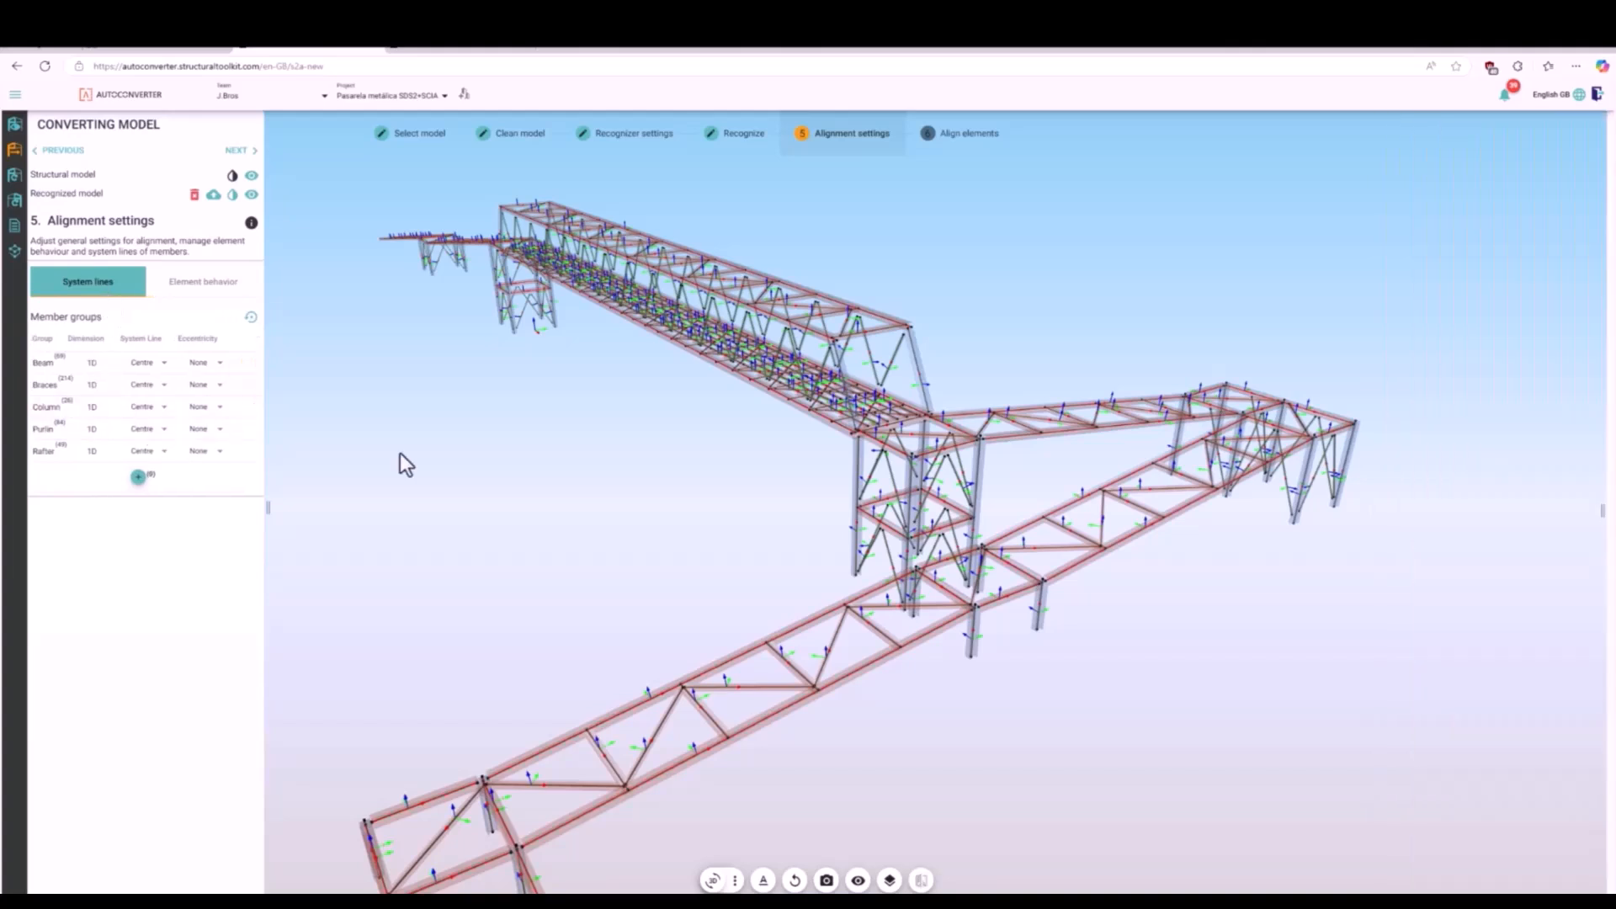
{"action": "left_click", "coordinate": [86, 421]}
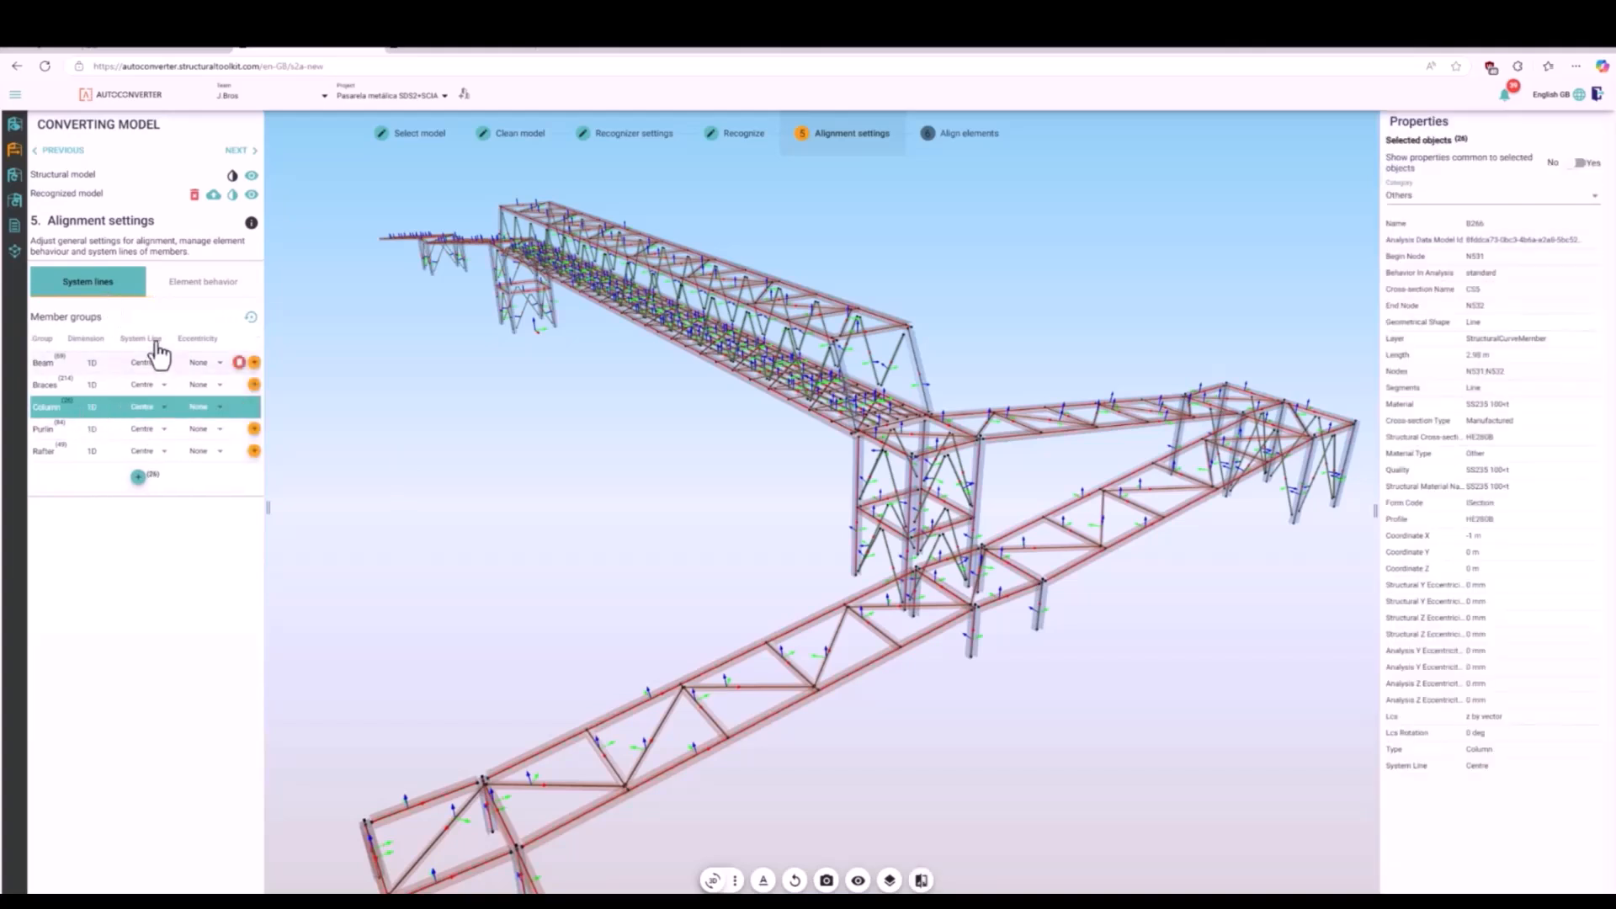
{"action": "left_click", "coordinate": [204, 291]}
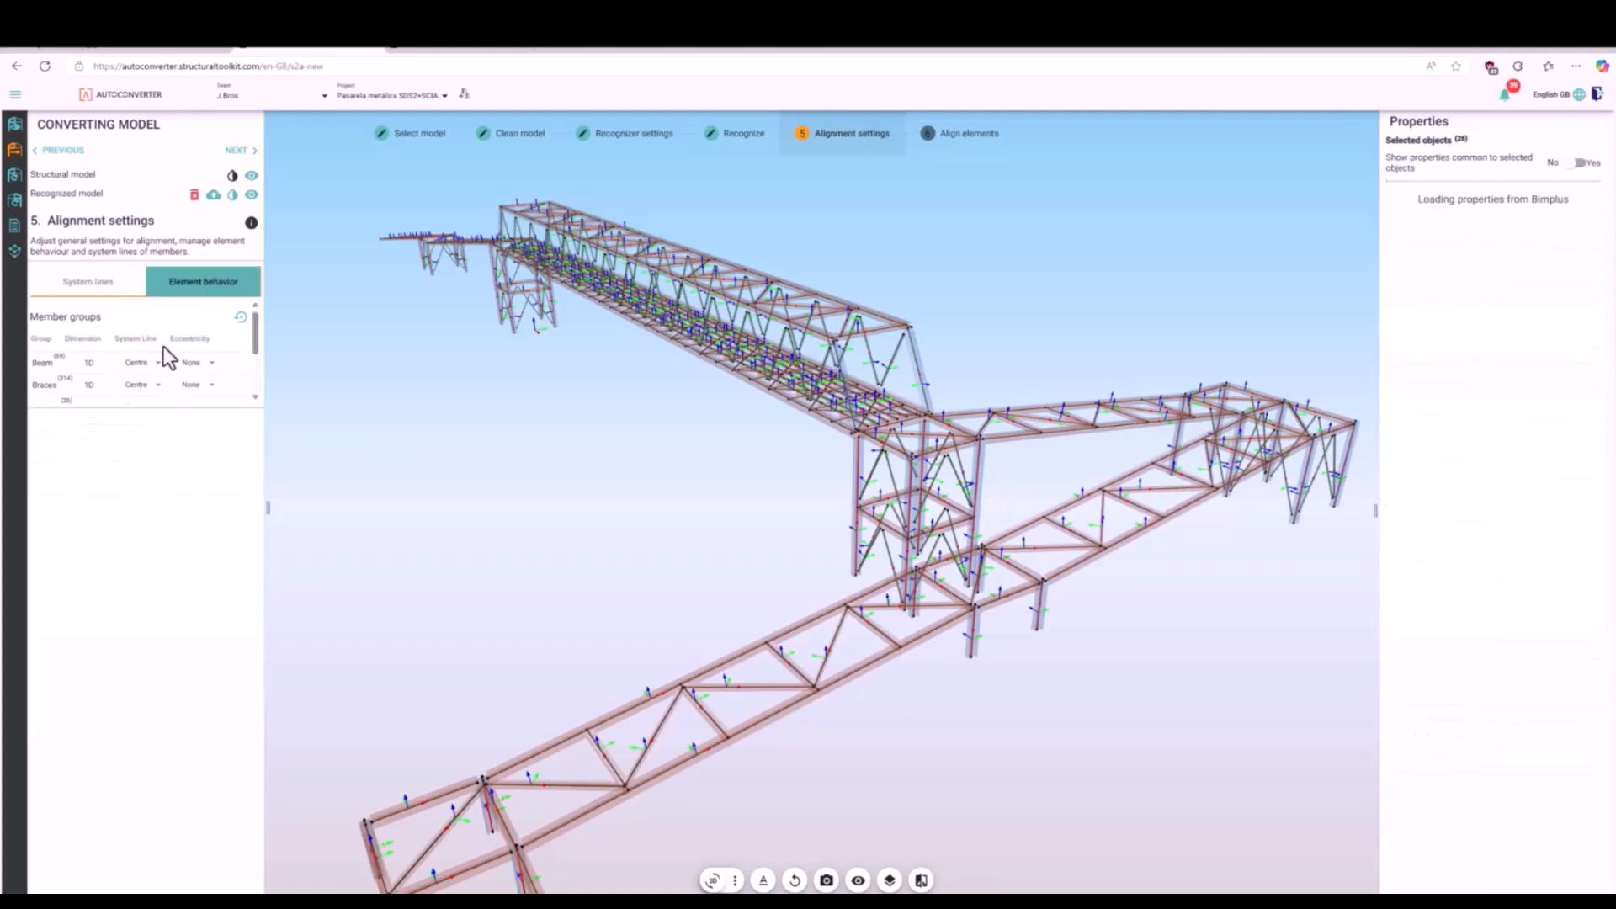
{"action": "left_click", "coordinate": [134, 388]}
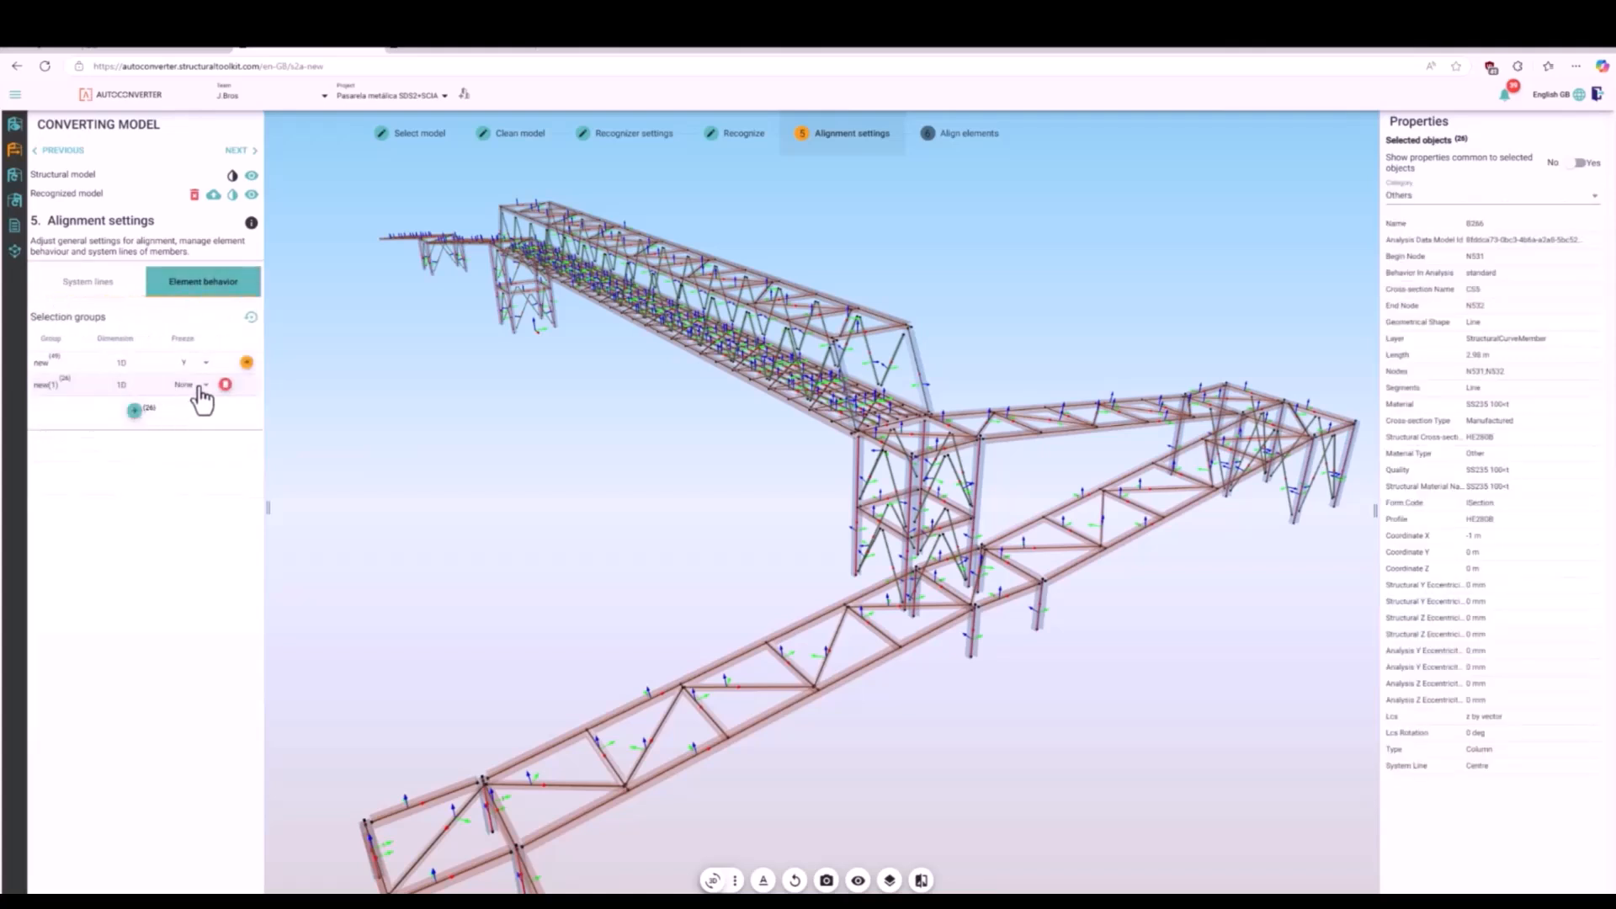
{"action": "left_click", "coordinate": [199, 386]}
{"action": "left_click", "coordinate": [210, 465]}
{"action": "left_click", "coordinate": [347, 453]}
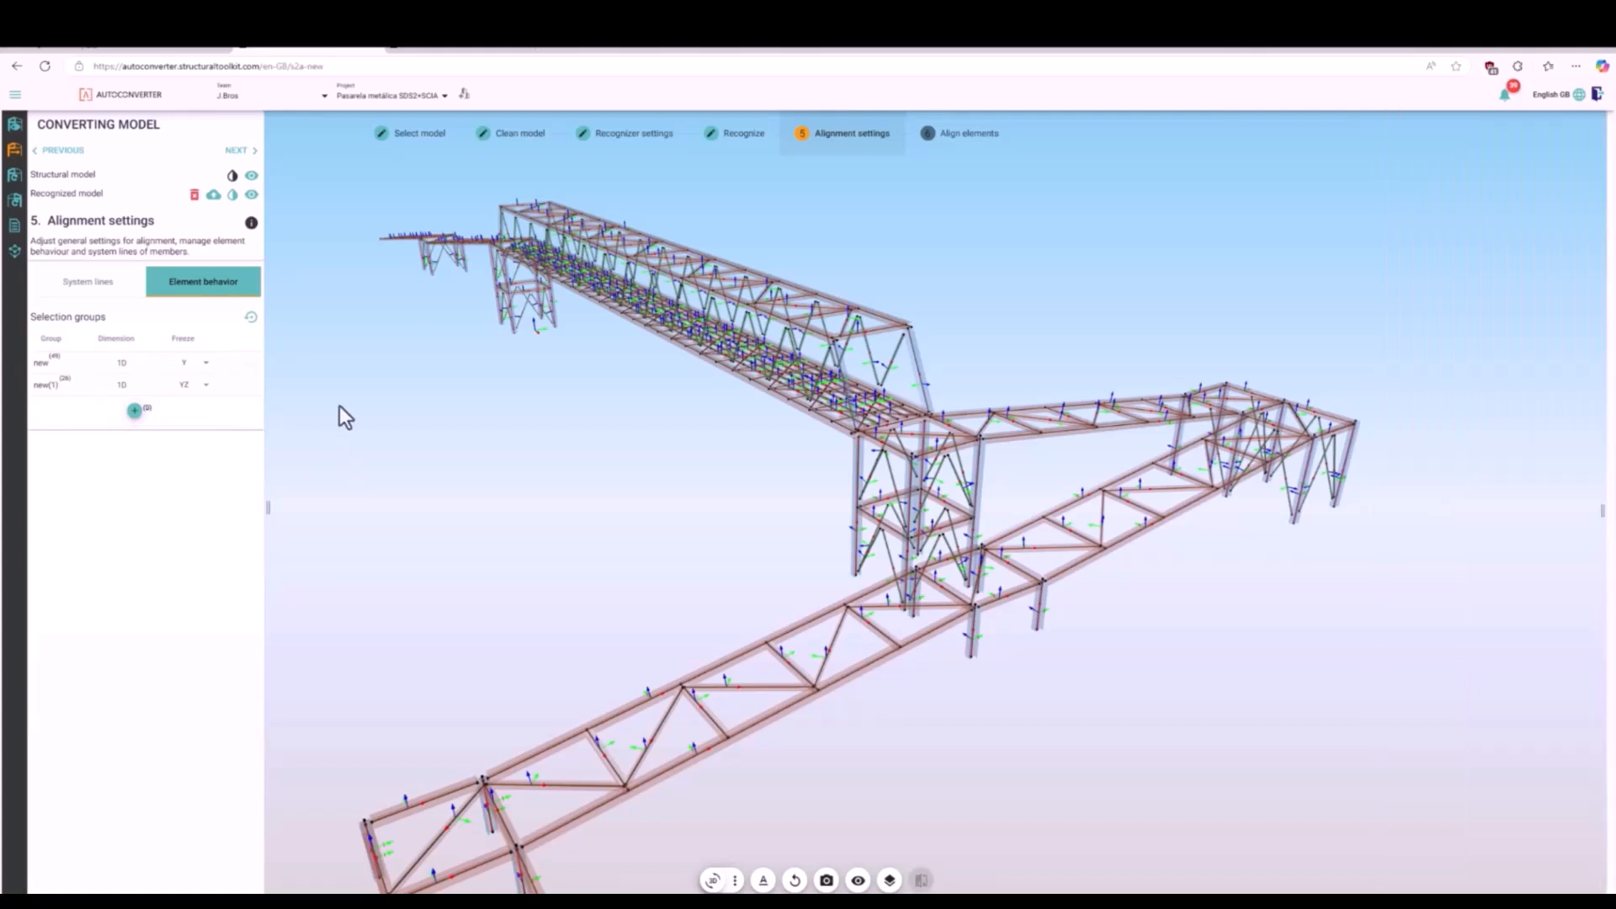
- Create one element behavior group from the Purlin and Beam members, freeze it in Y and clear the selection
{"action": "left_click", "coordinate": [101, 288]}
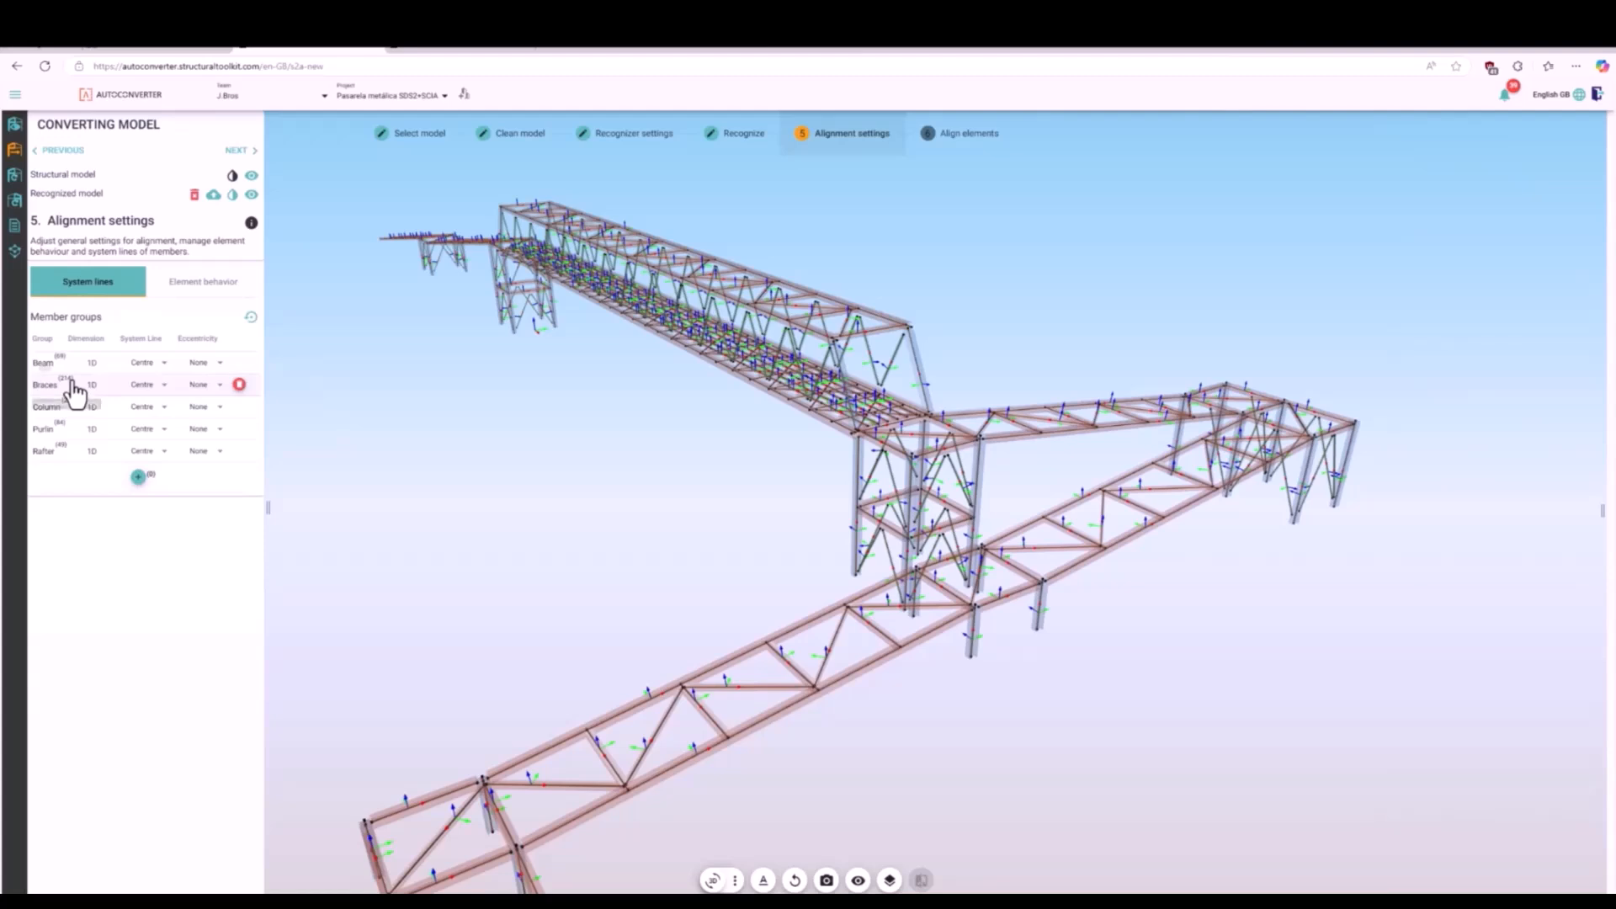
{"action": "left_click", "coordinate": [67, 431]}
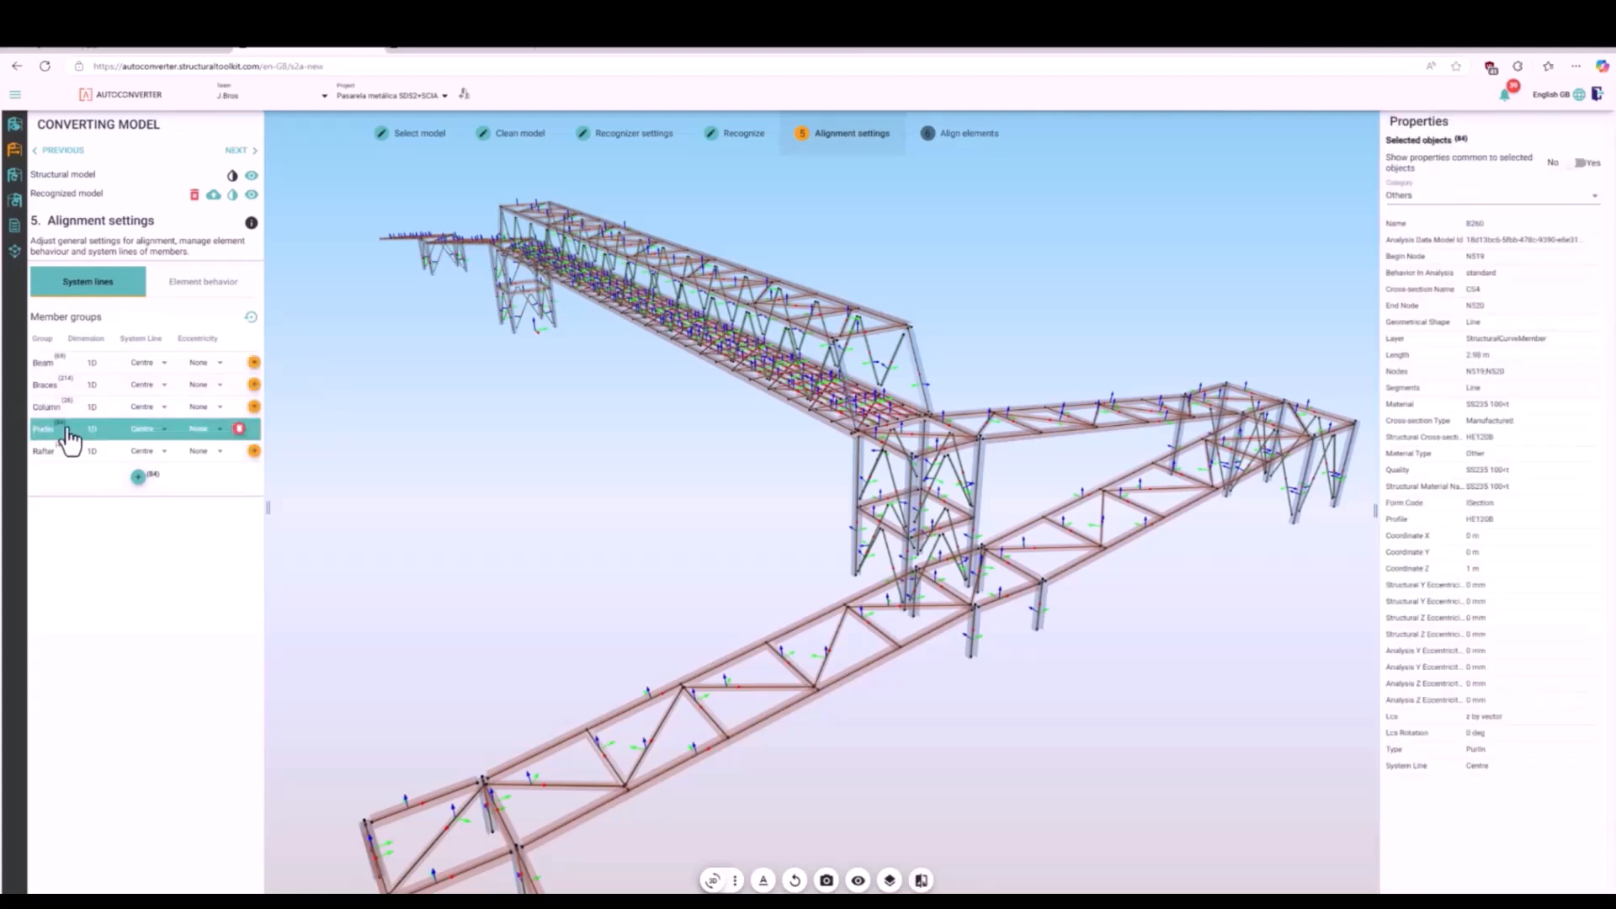
{"action": "left_click", "coordinate": [66, 370]}
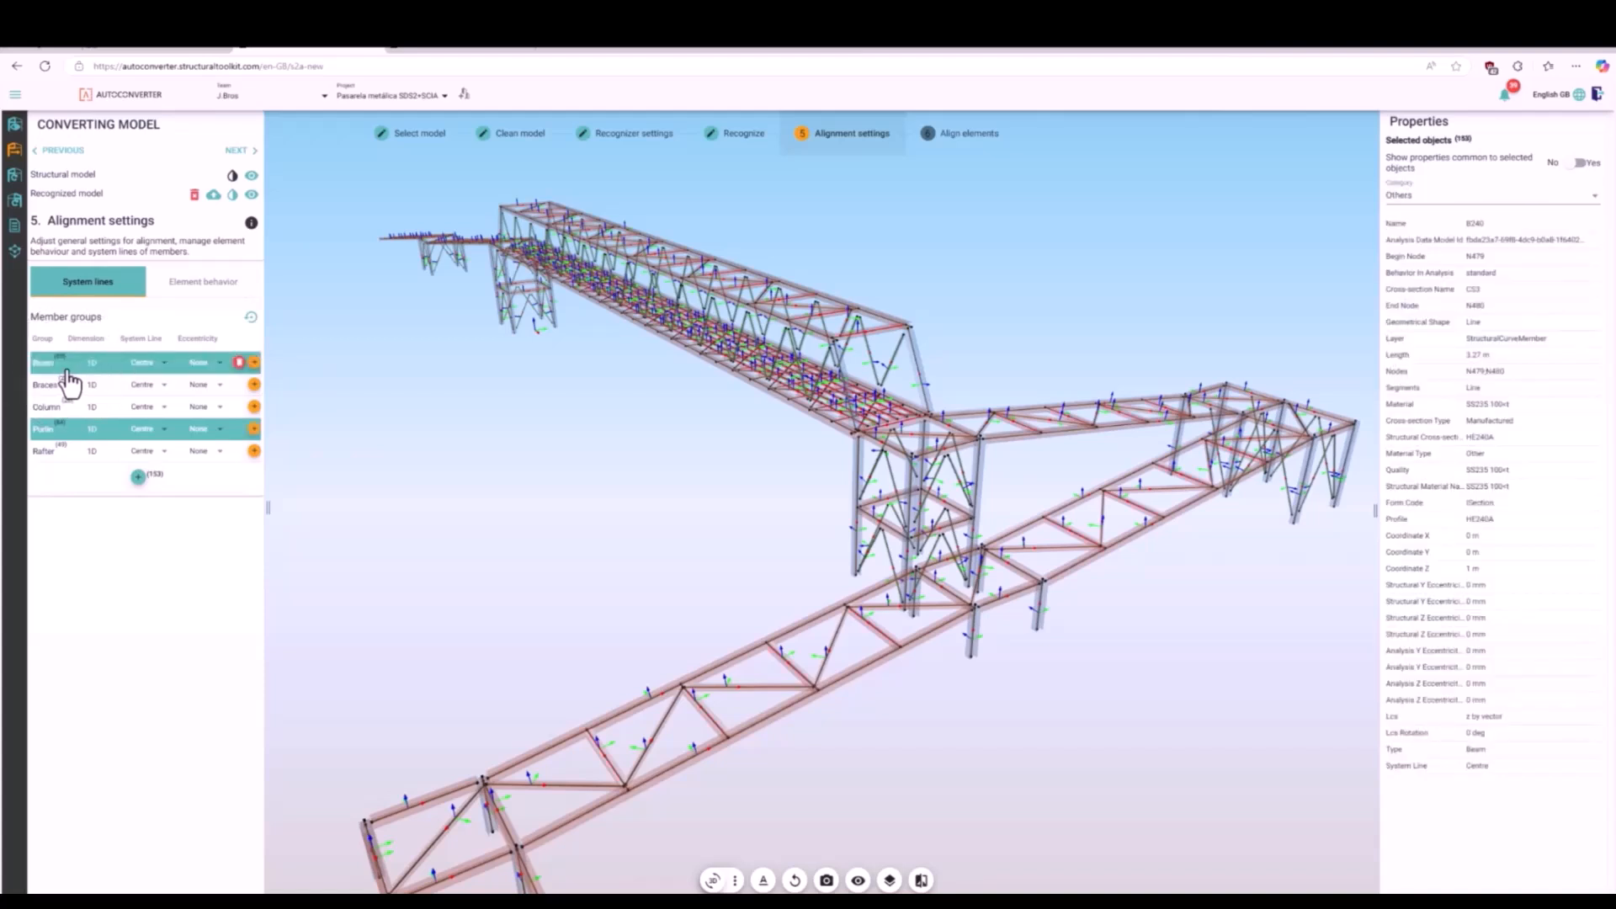
{"action": "left_click", "coordinate": [192, 294]}
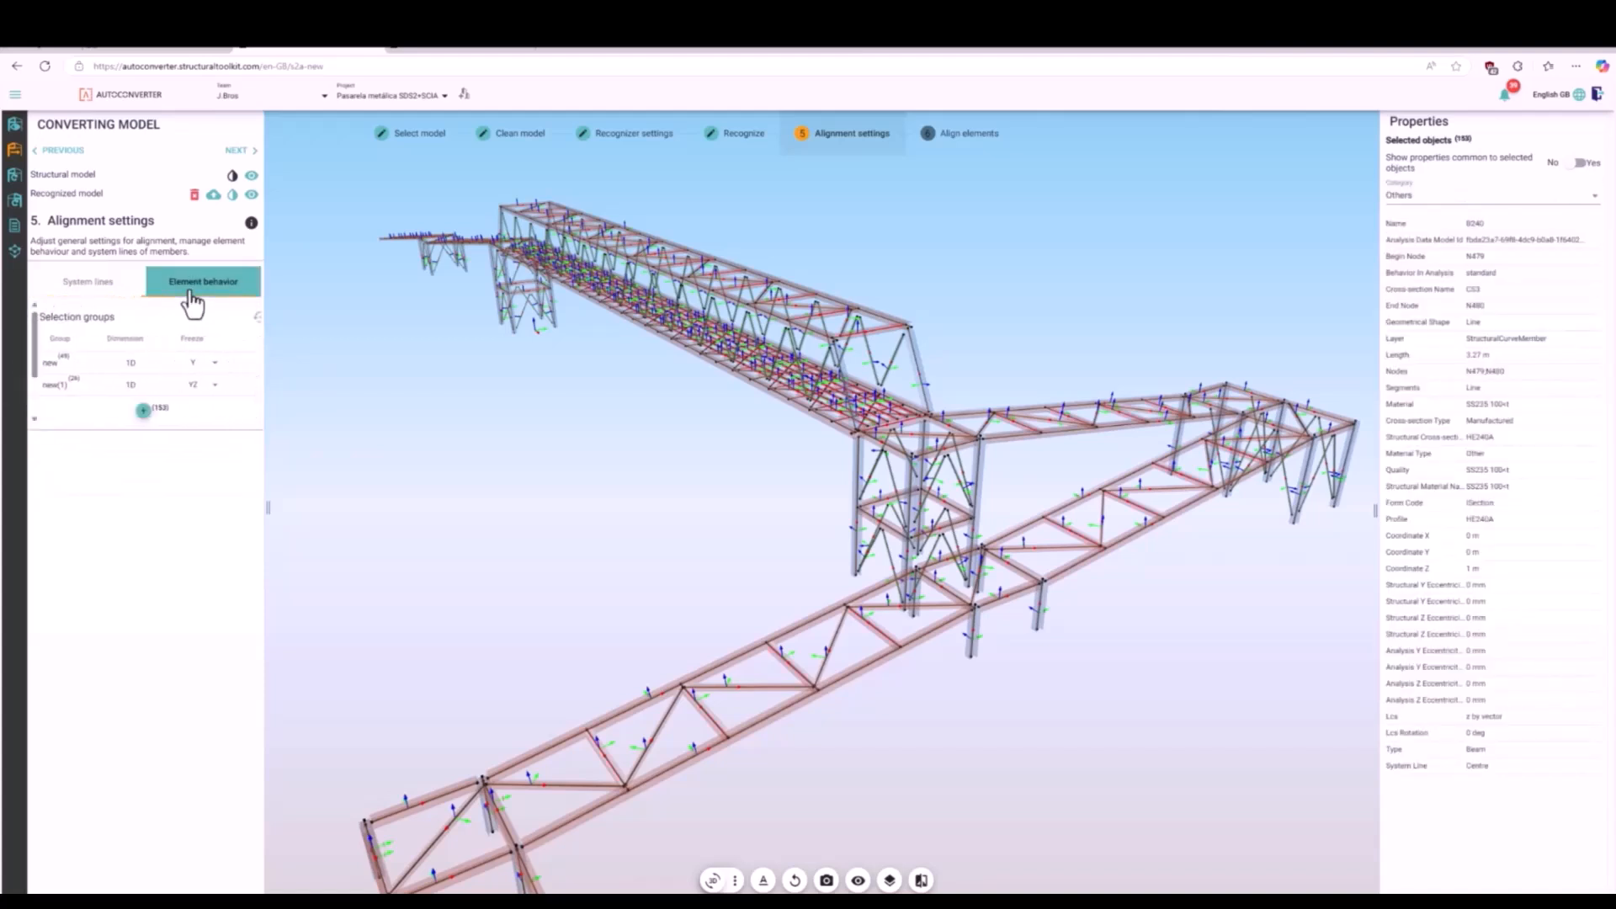
{"action": "left_click", "coordinate": [134, 412]}
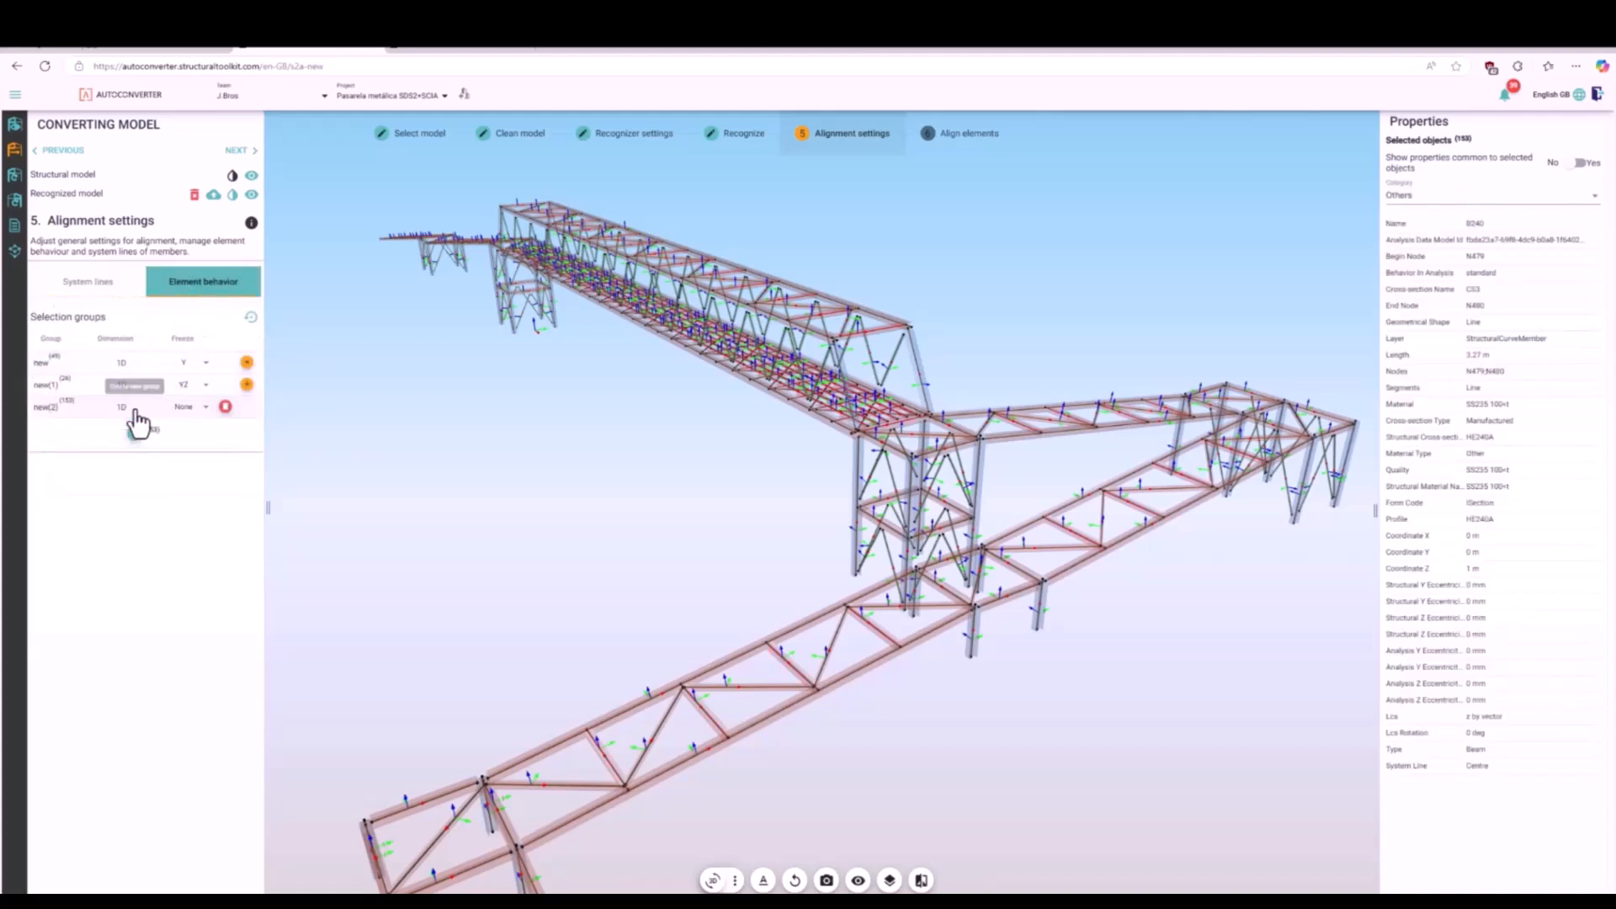
{"action": "left_click", "coordinate": [192, 408]}
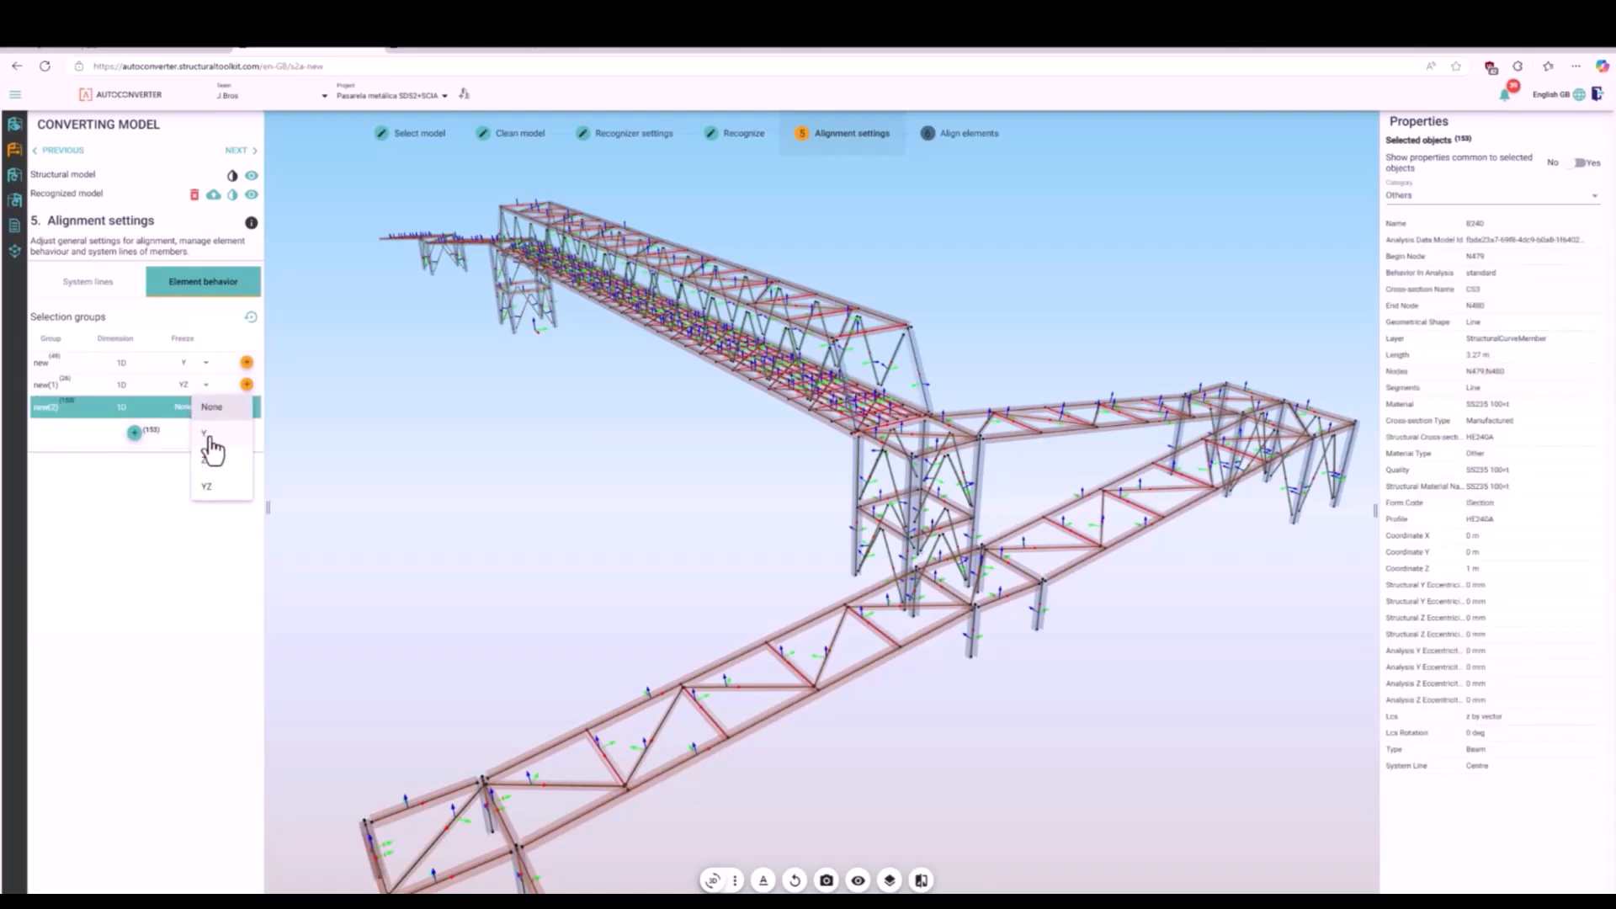
{"action": "left_click", "coordinate": [211, 440]}
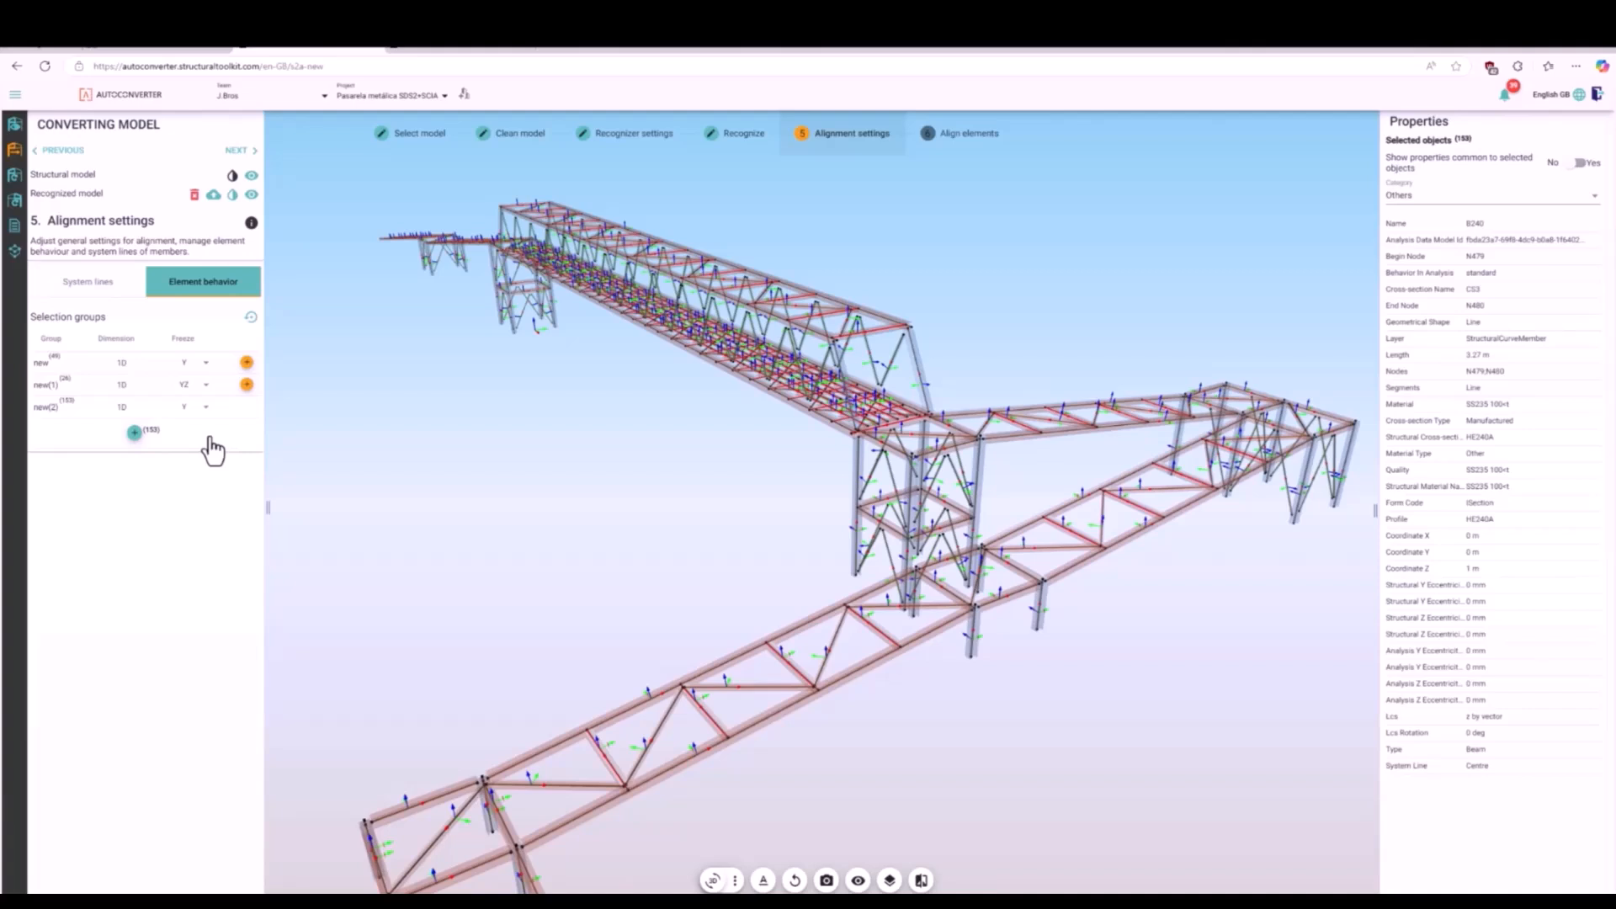
{"action": "left_click", "coordinate": [344, 501]}
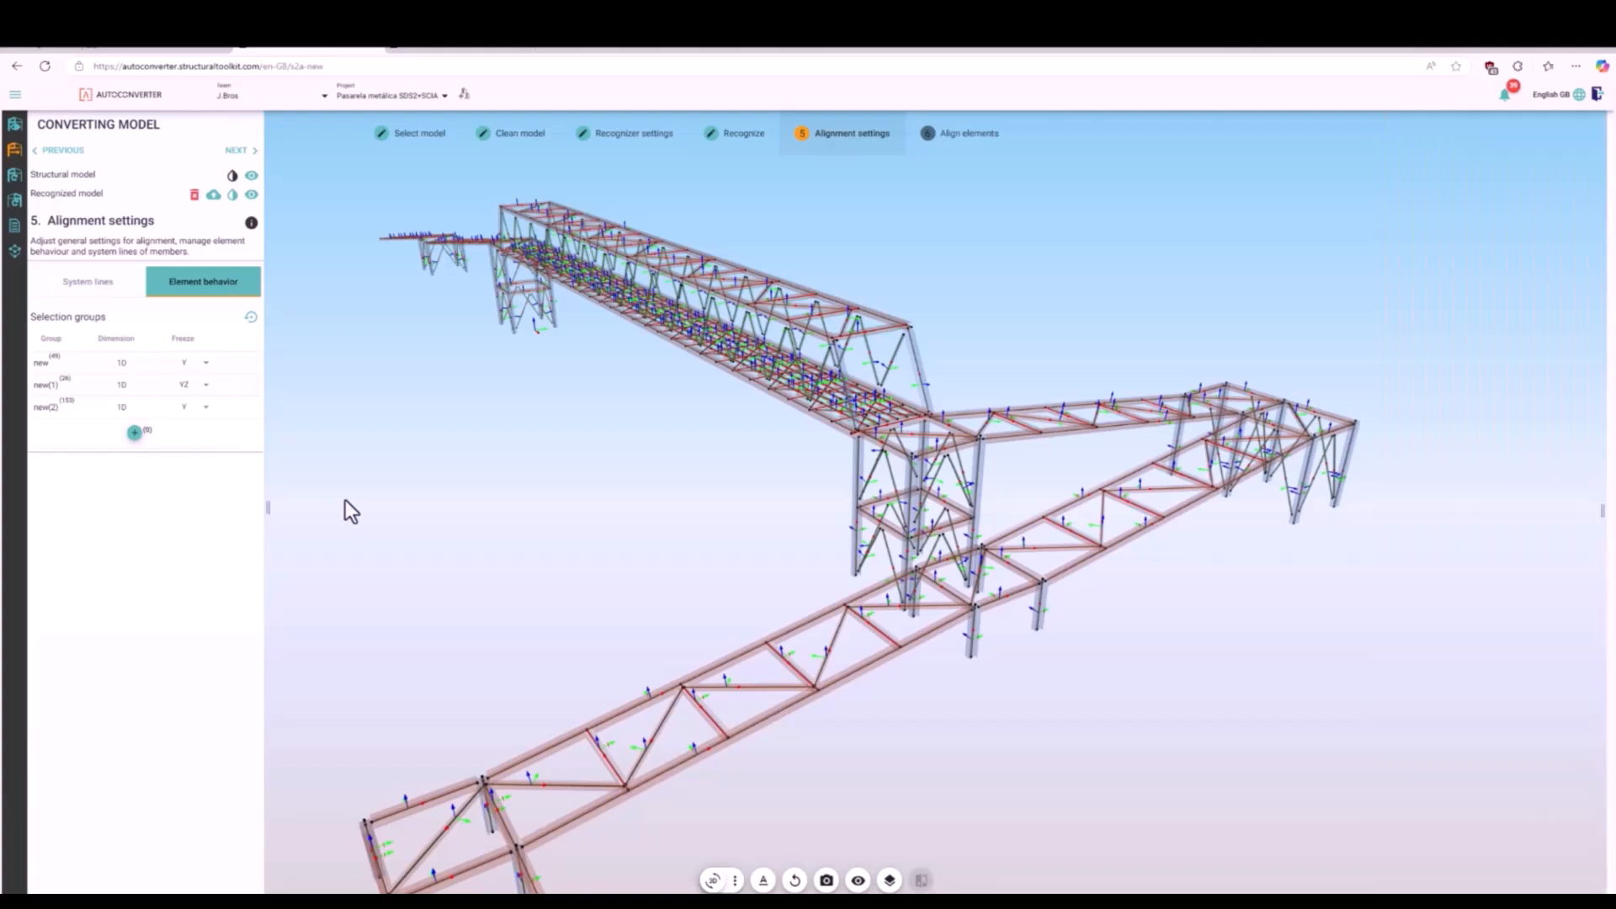
- Review the system line and element behavior settings, then proceed to element alignment and enable alignment per groups
{"action": "left_click", "coordinate": [96, 290]}
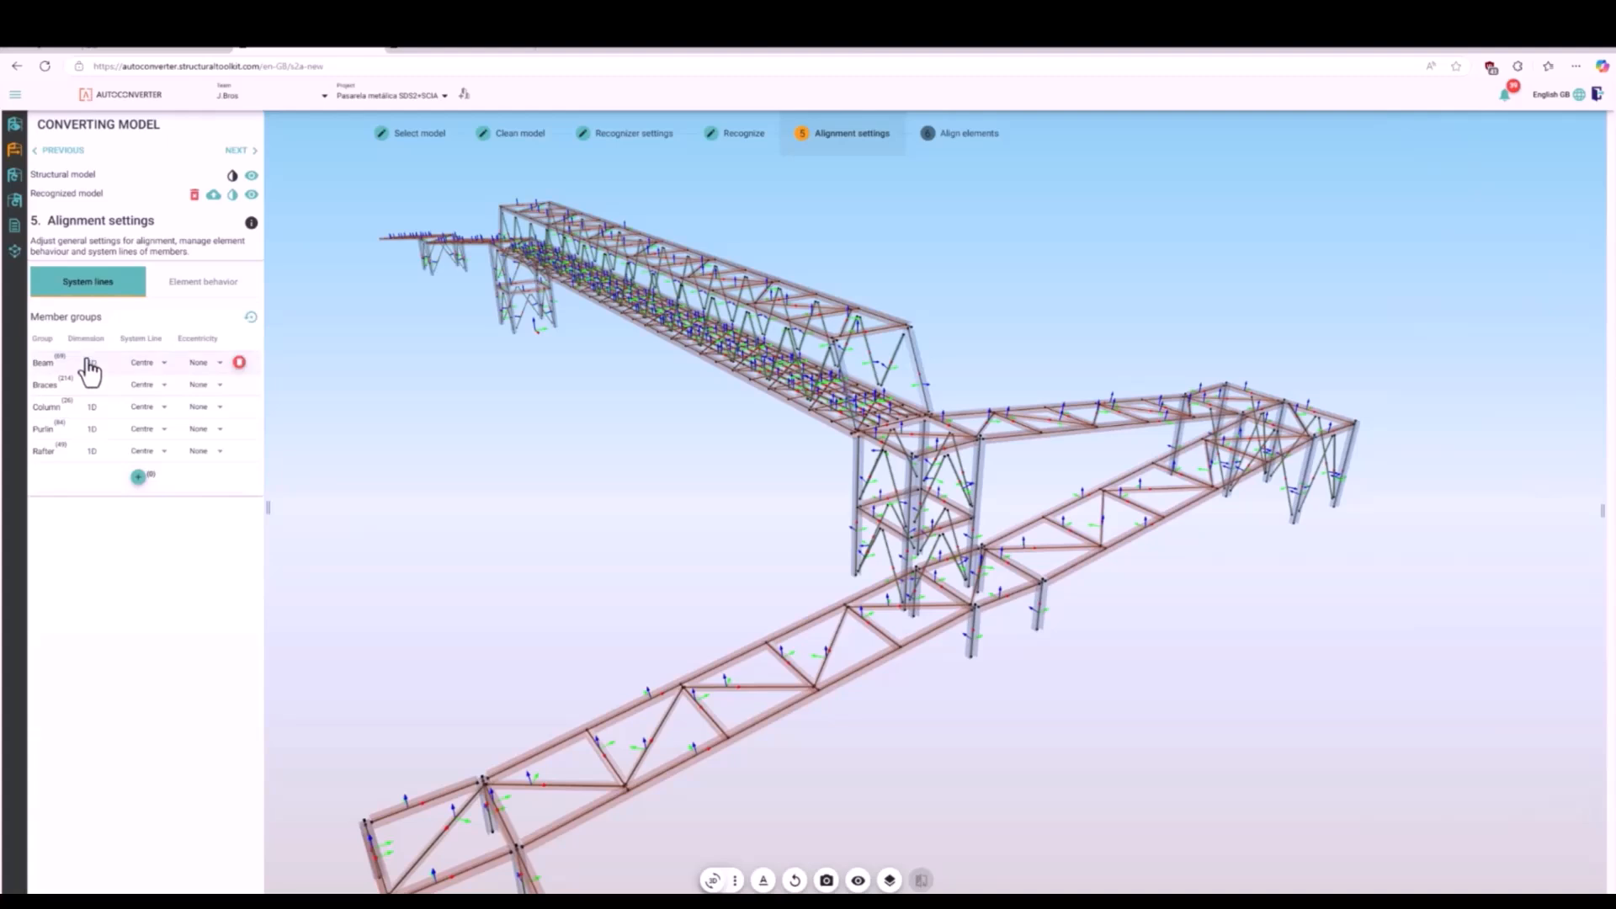
{"action": "left_click", "coordinate": [180, 288]}
{"action": "left_click", "coordinate": [75, 287]}
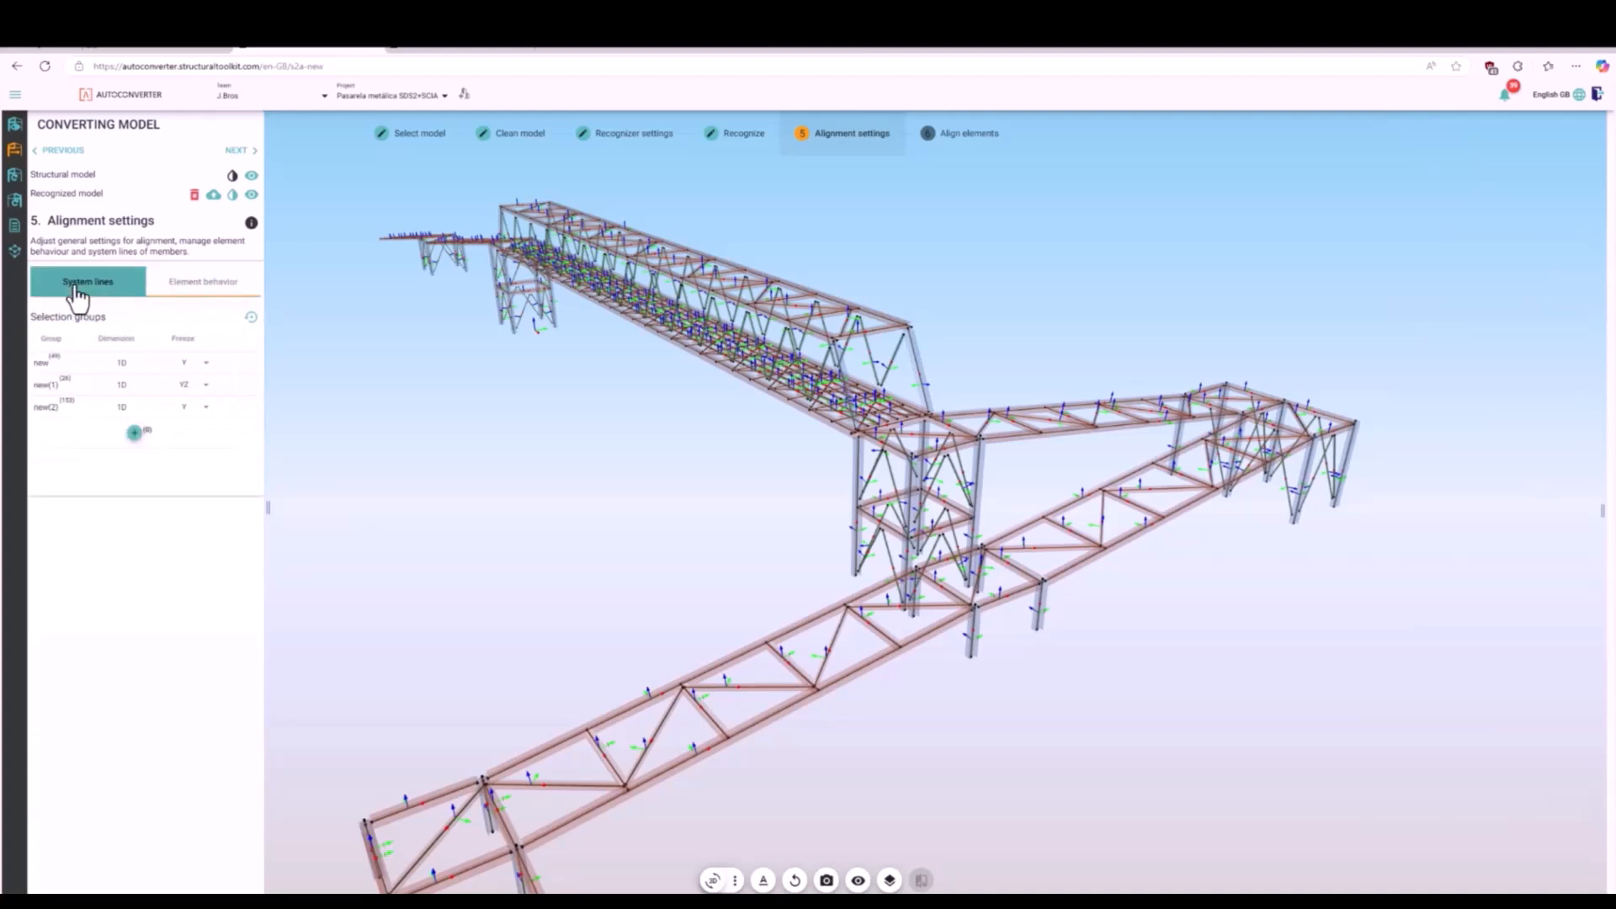
{"action": "left_click", "coordinate": [254, 153]}
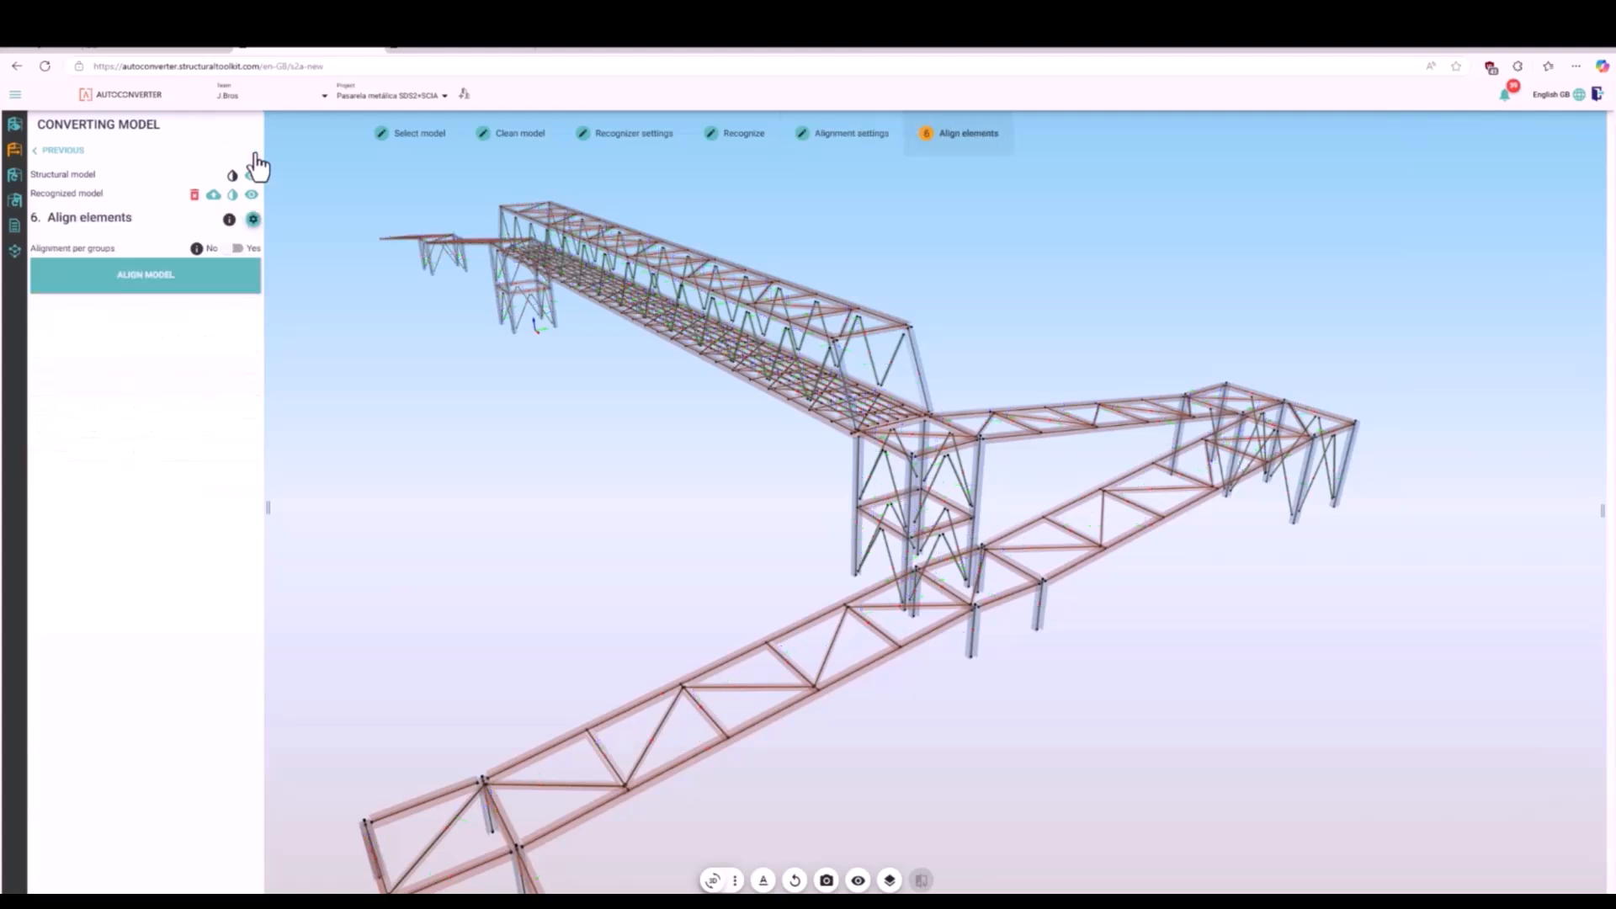
{"action": "left_click", "coordinate": [237, 250]}
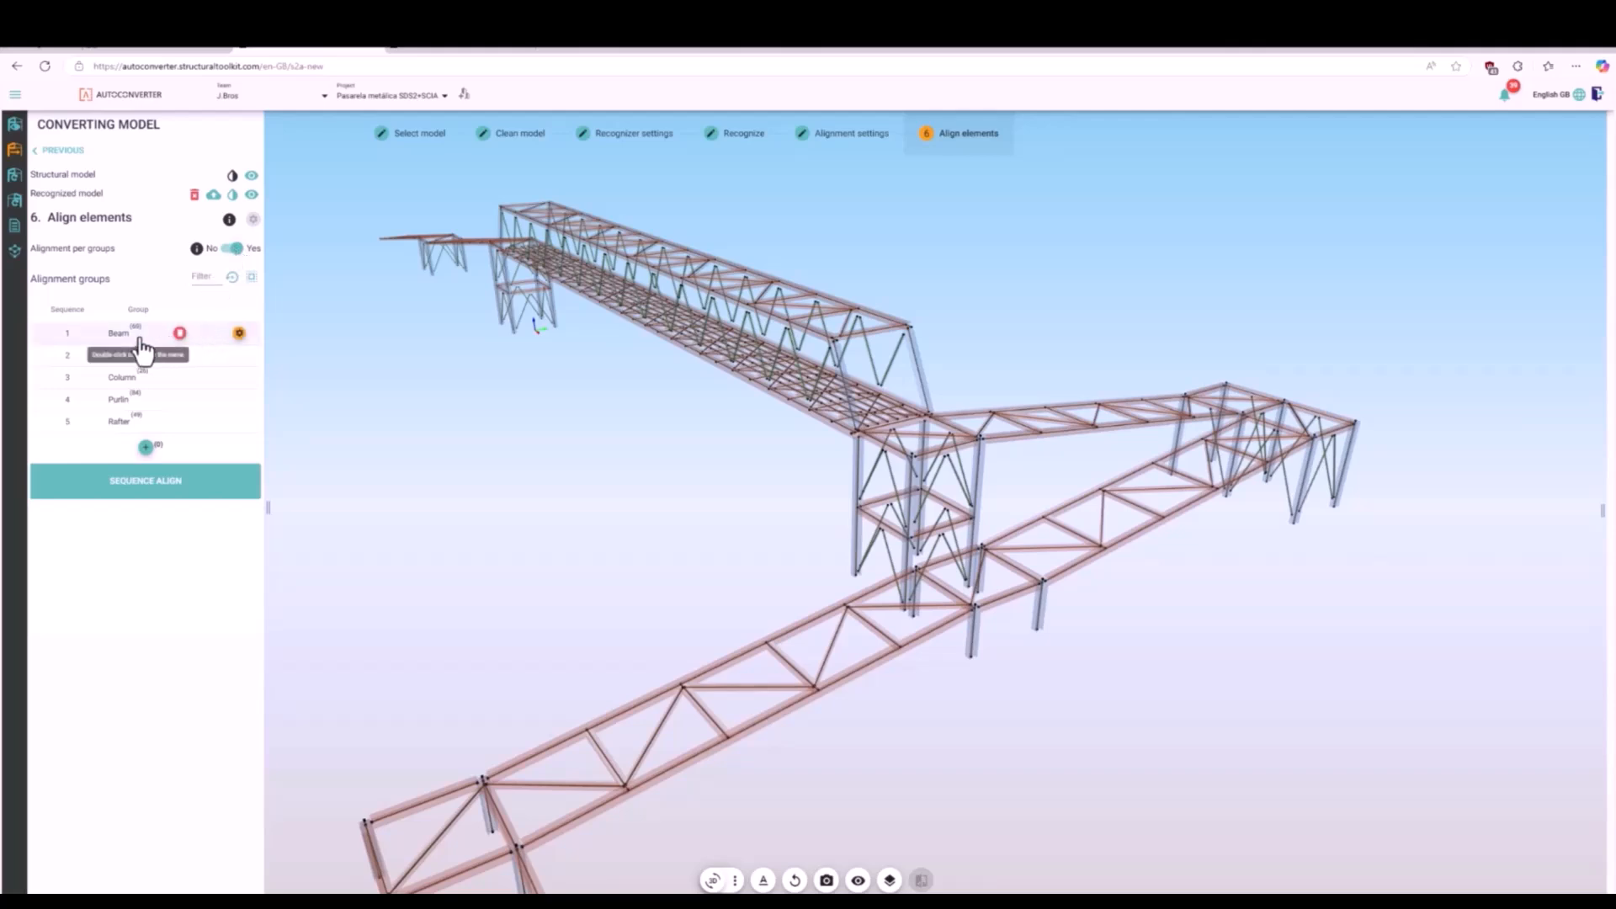
- Run the sequence alignment with the Column and Rafter groups selected and check the Braces members in the model
{"action": "left_click", "coordinate": [132, 379]}
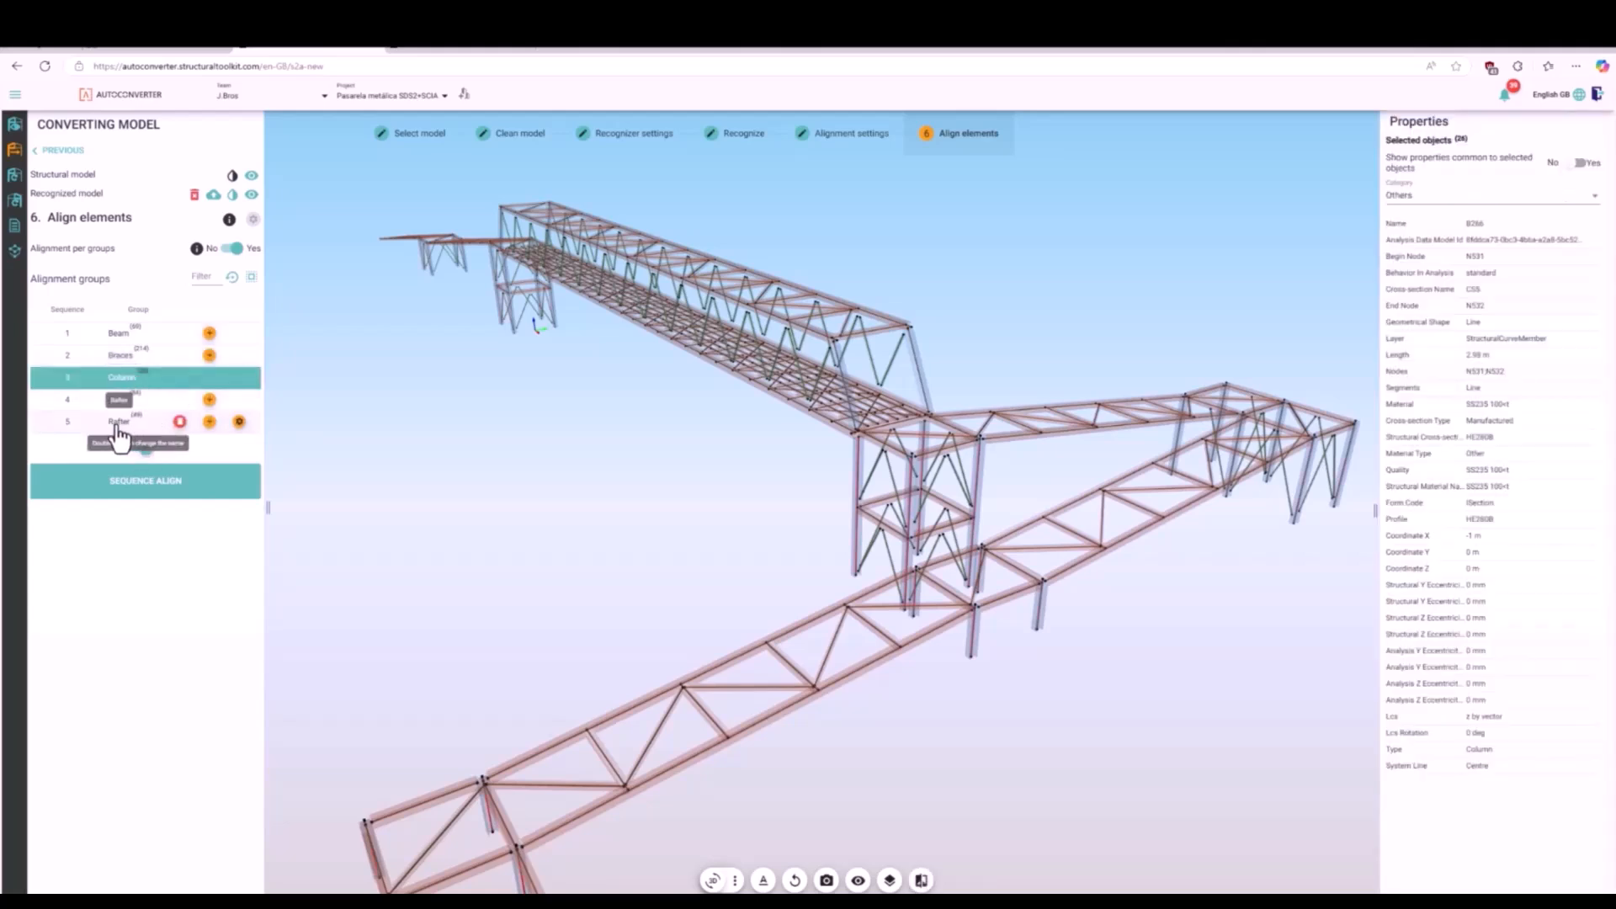
{"action": "left_click", "coordinate": [117, 427]}
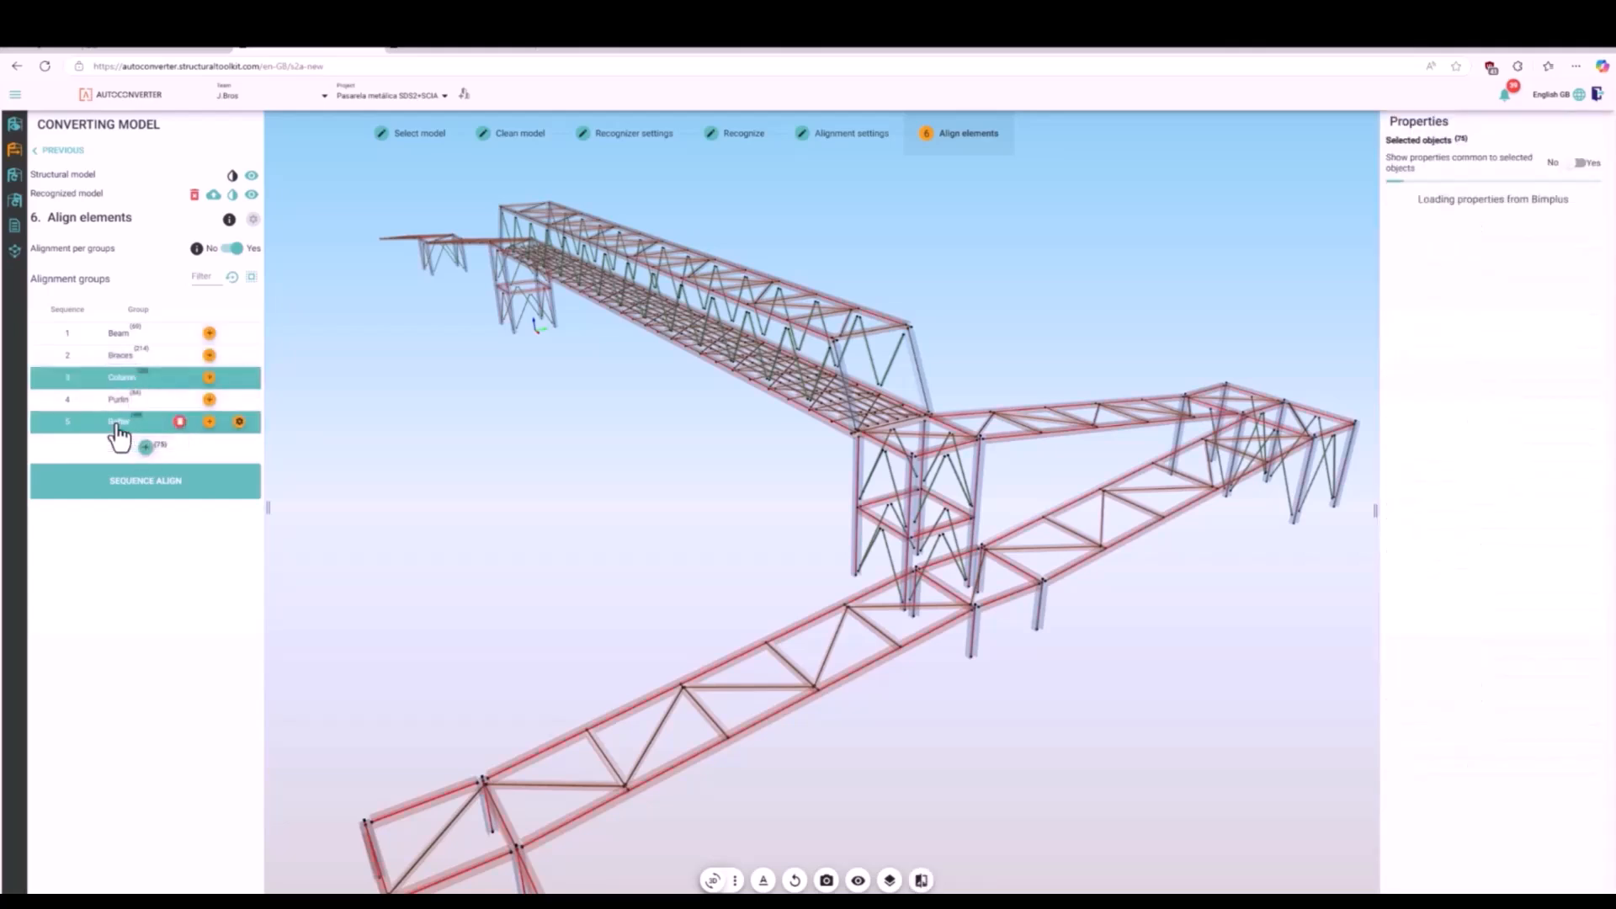
{"action": "left_click", "coordinate": [183, 486]}
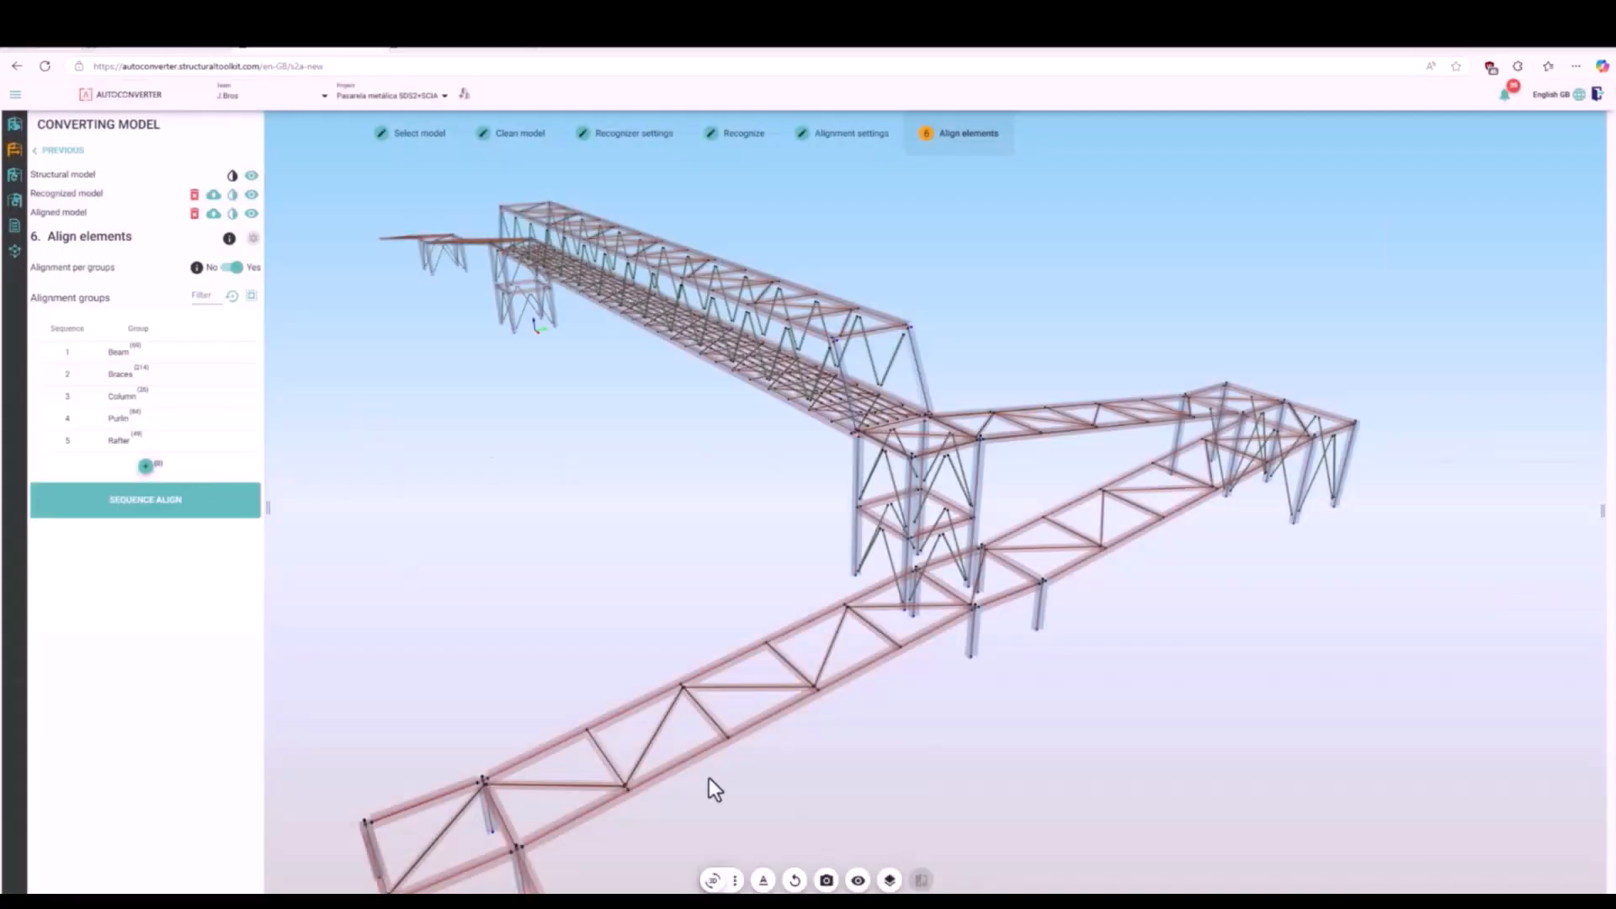
{"action": "left_click", "coordinate": [112, 377]}
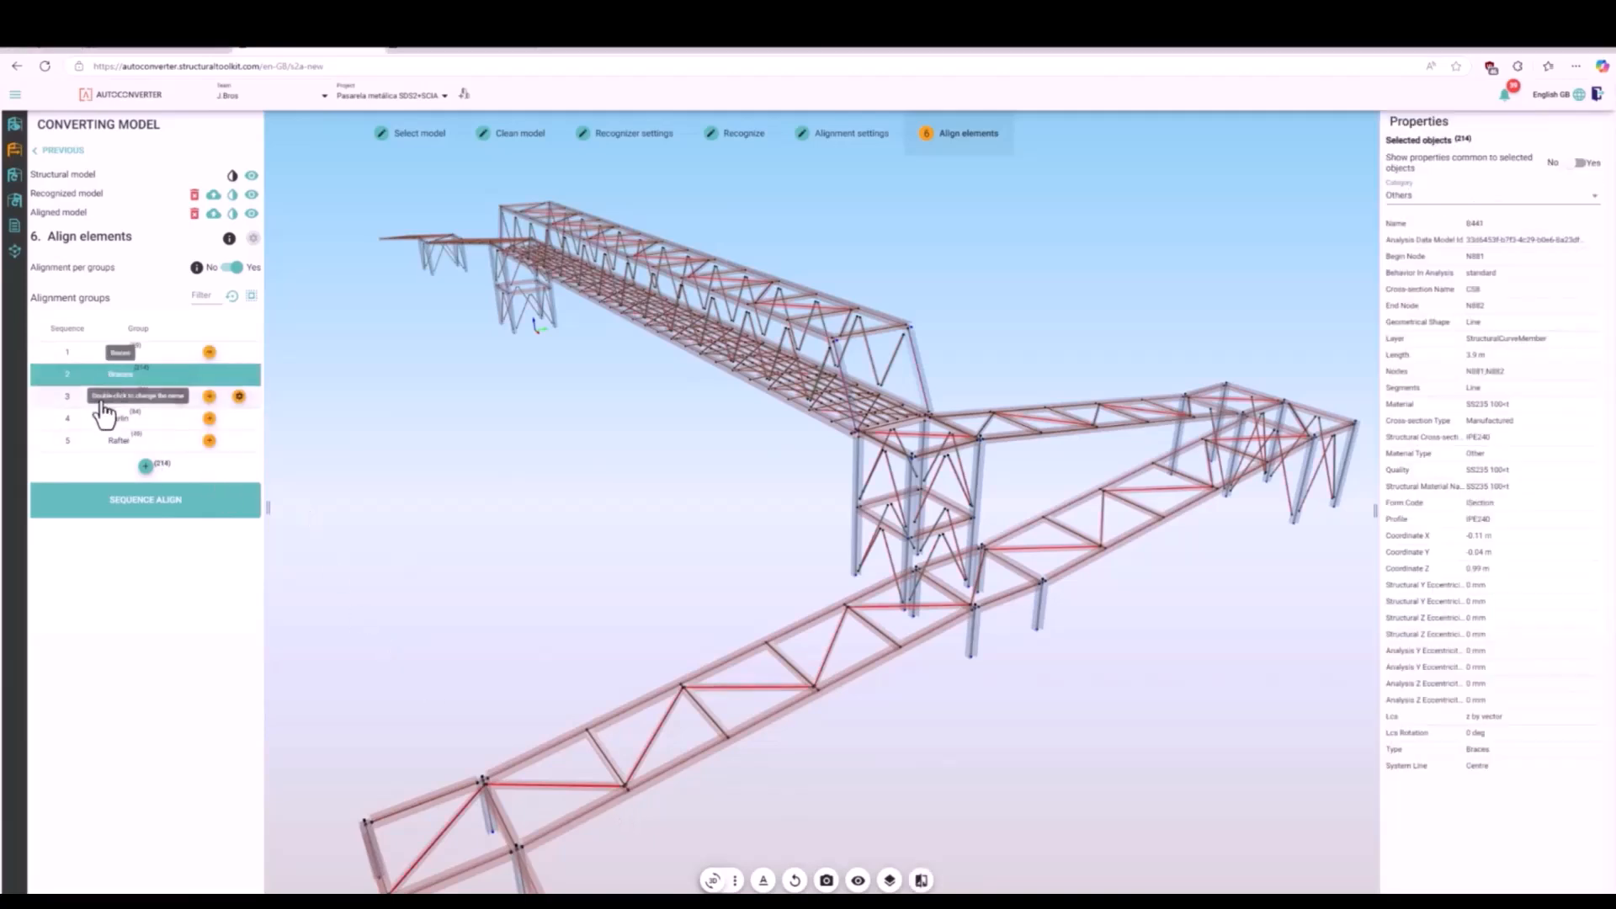
{"action": "left_click", "coordinate": [437, 455]}
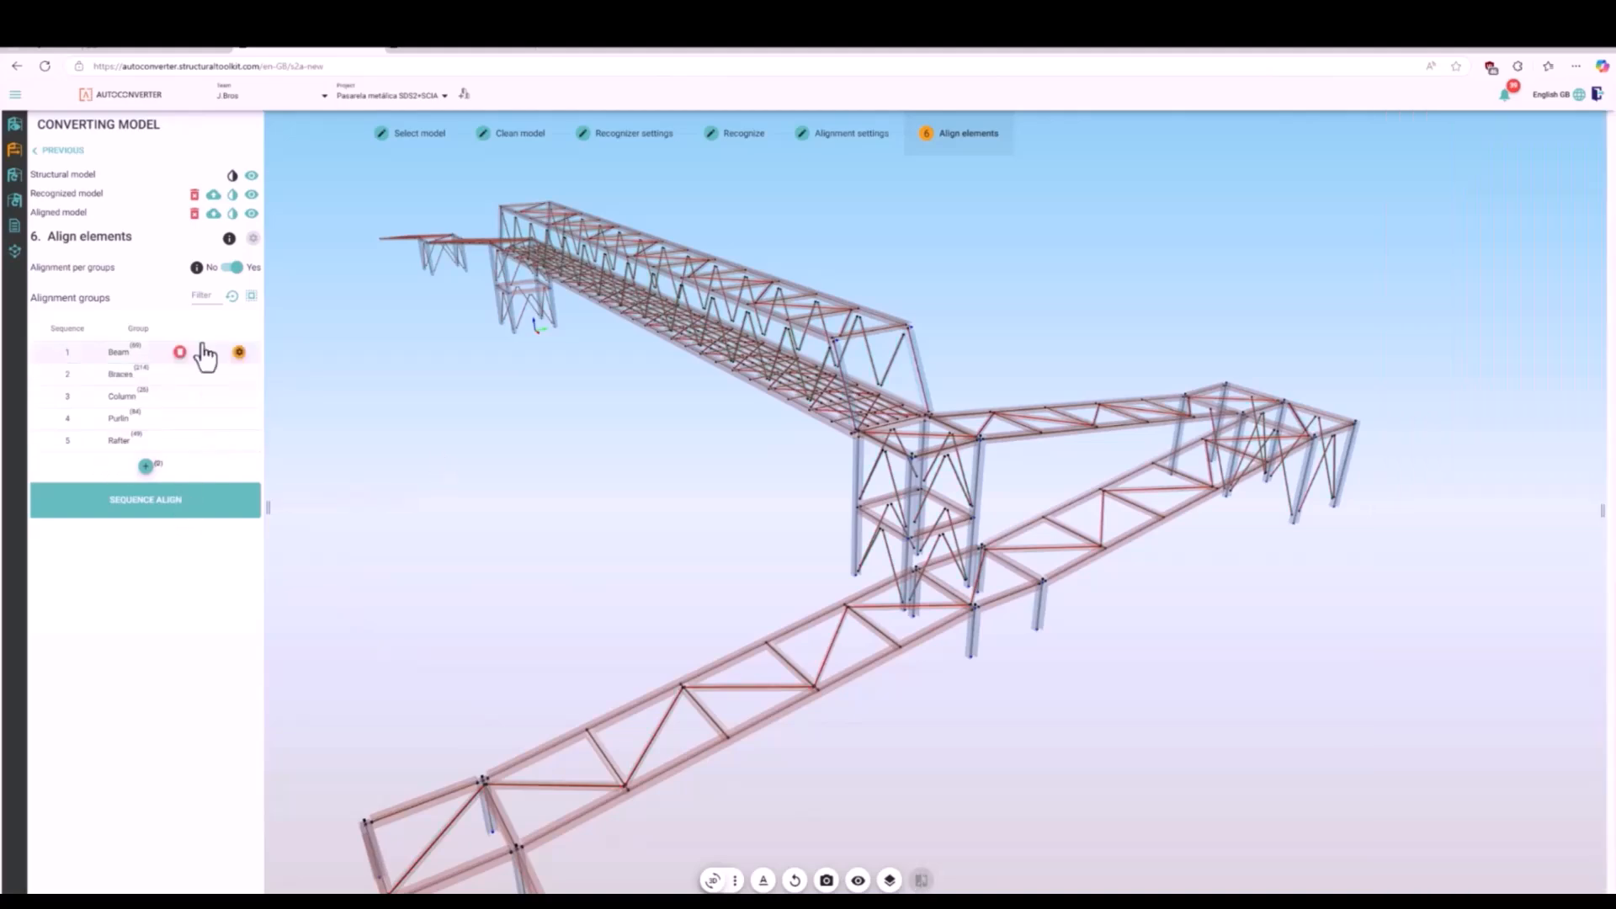
- Disable alignment per groups, check the member nodes at the ramp corner and align the whole model at once
{"action": "left_click", "coordinate": [231, 267]}
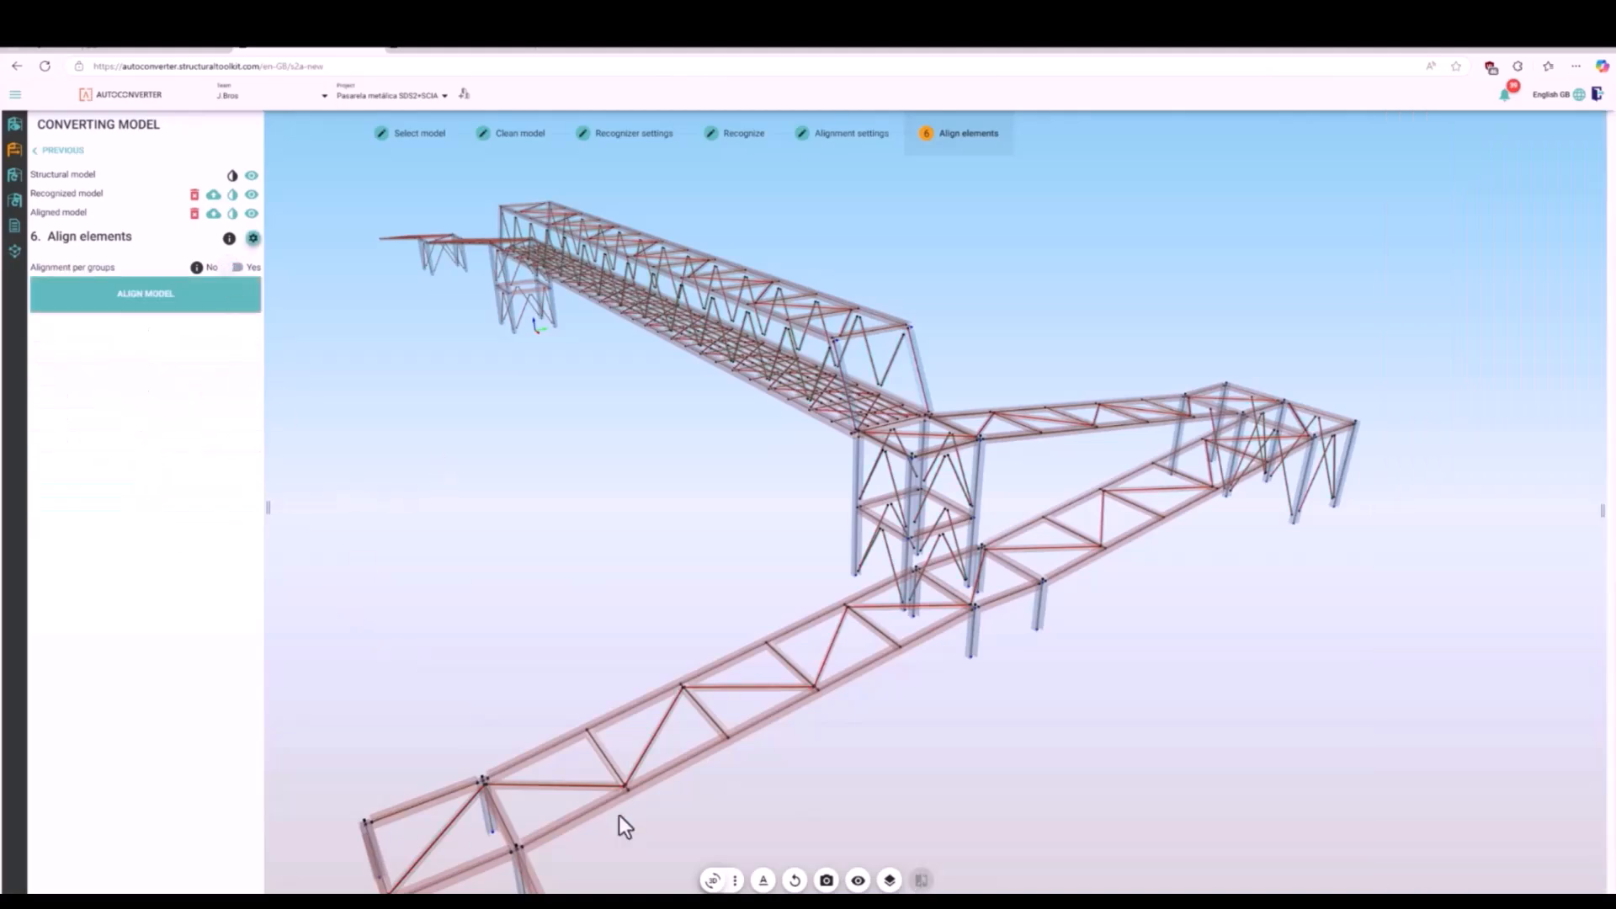
{"action": "scroll", "coordinate": [618, 815], "scroll_direction": "up", "scroll_amount": 10}
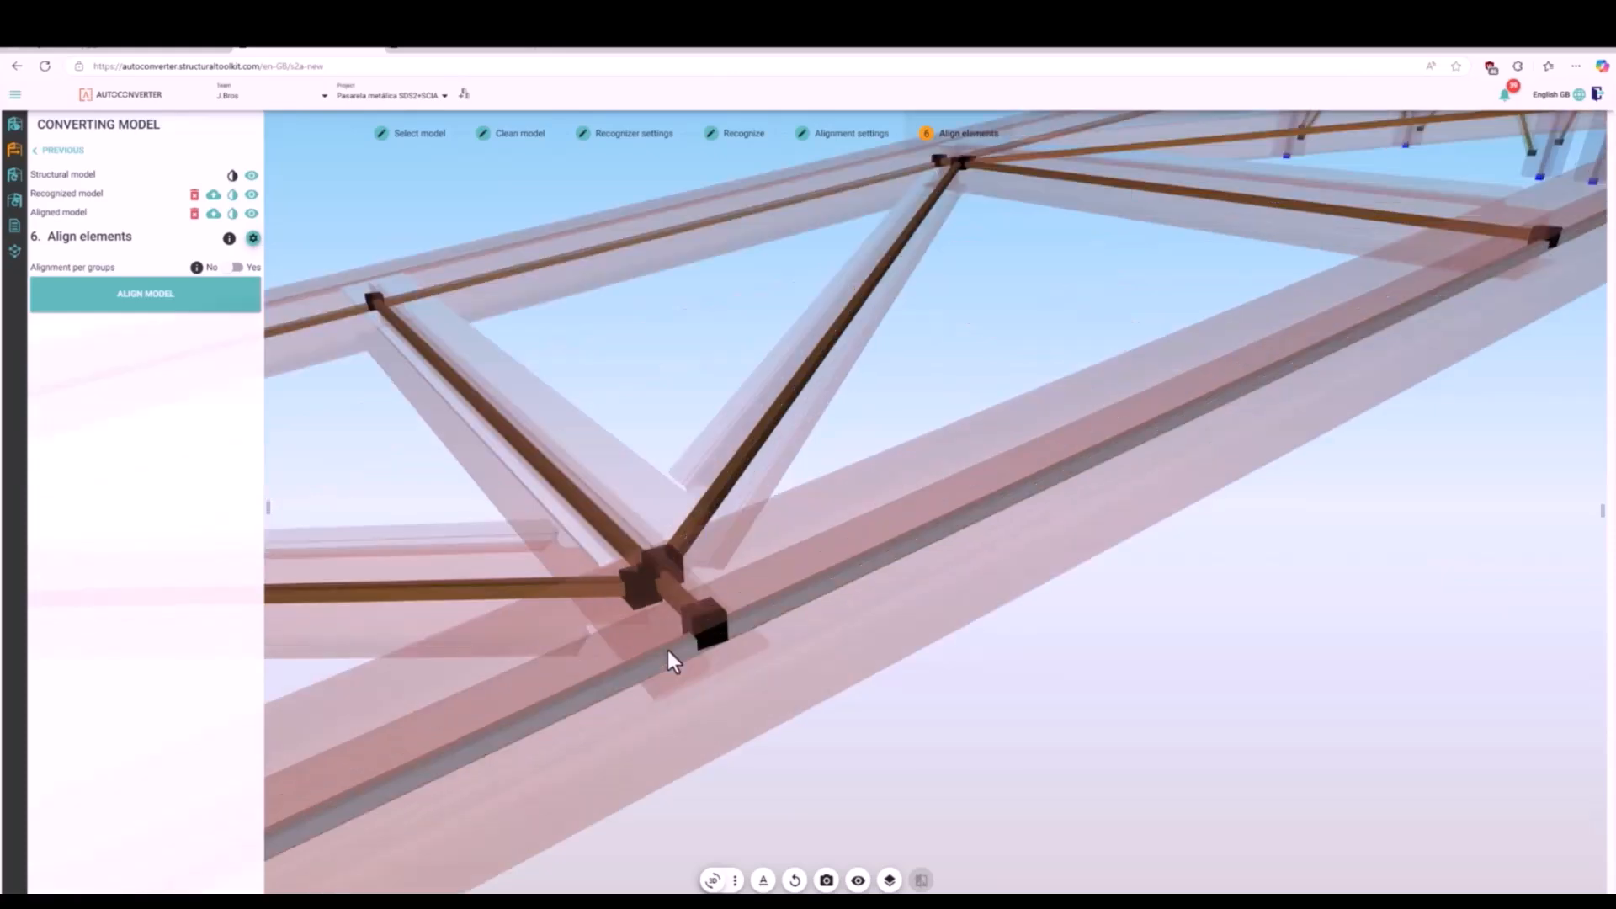
{"action": "scroll", "coordinate": [668, 650], "scroll_direction": "down", "scroll_amount": 10}
{"action": "scroll", "coordinate": [530, 690], "scroll_direction": "up", "scroll_amount": 10}
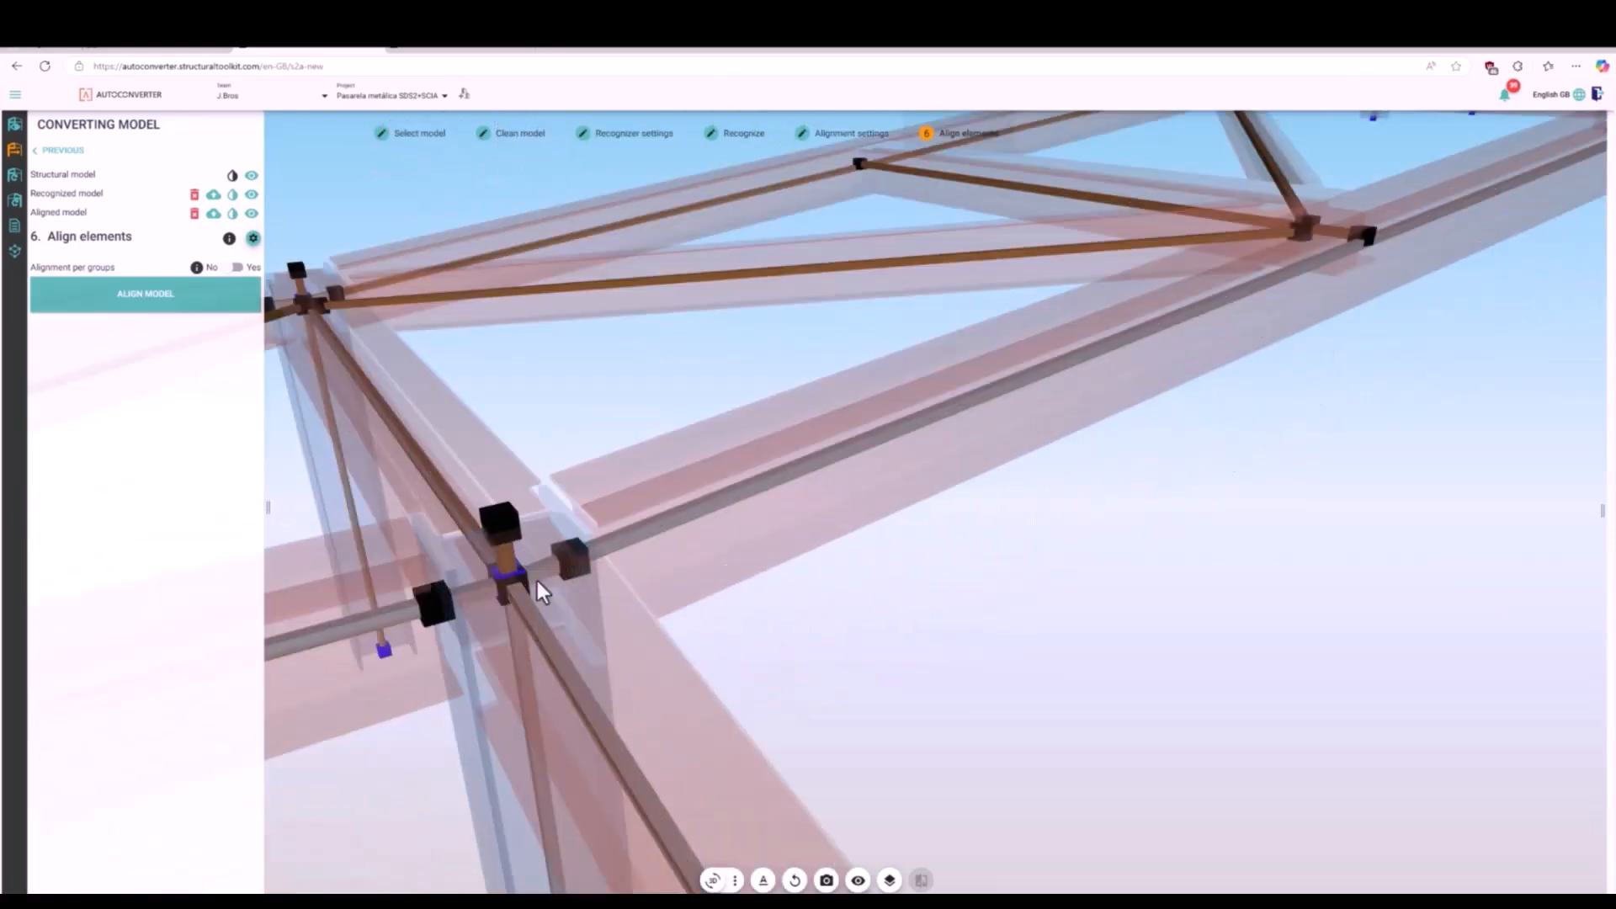
{"action": "left_click", "coordinate": [233, 195]}
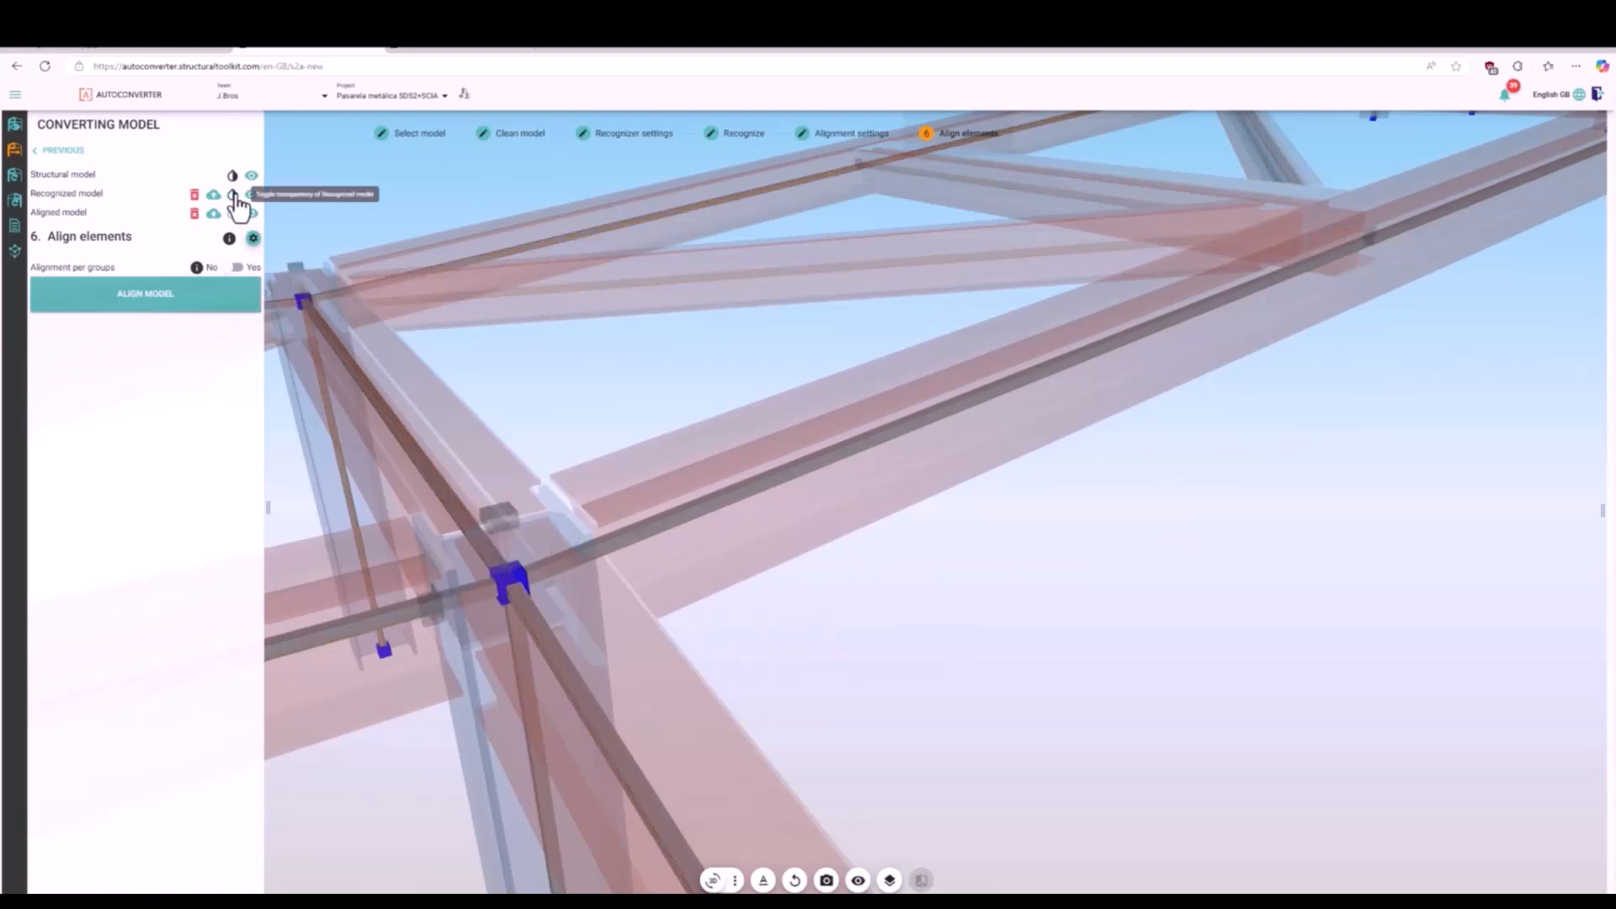
{"action": "scroll", "coordinate": [649, 583], "scroll_direction": "down", "scroll_amount": 10}
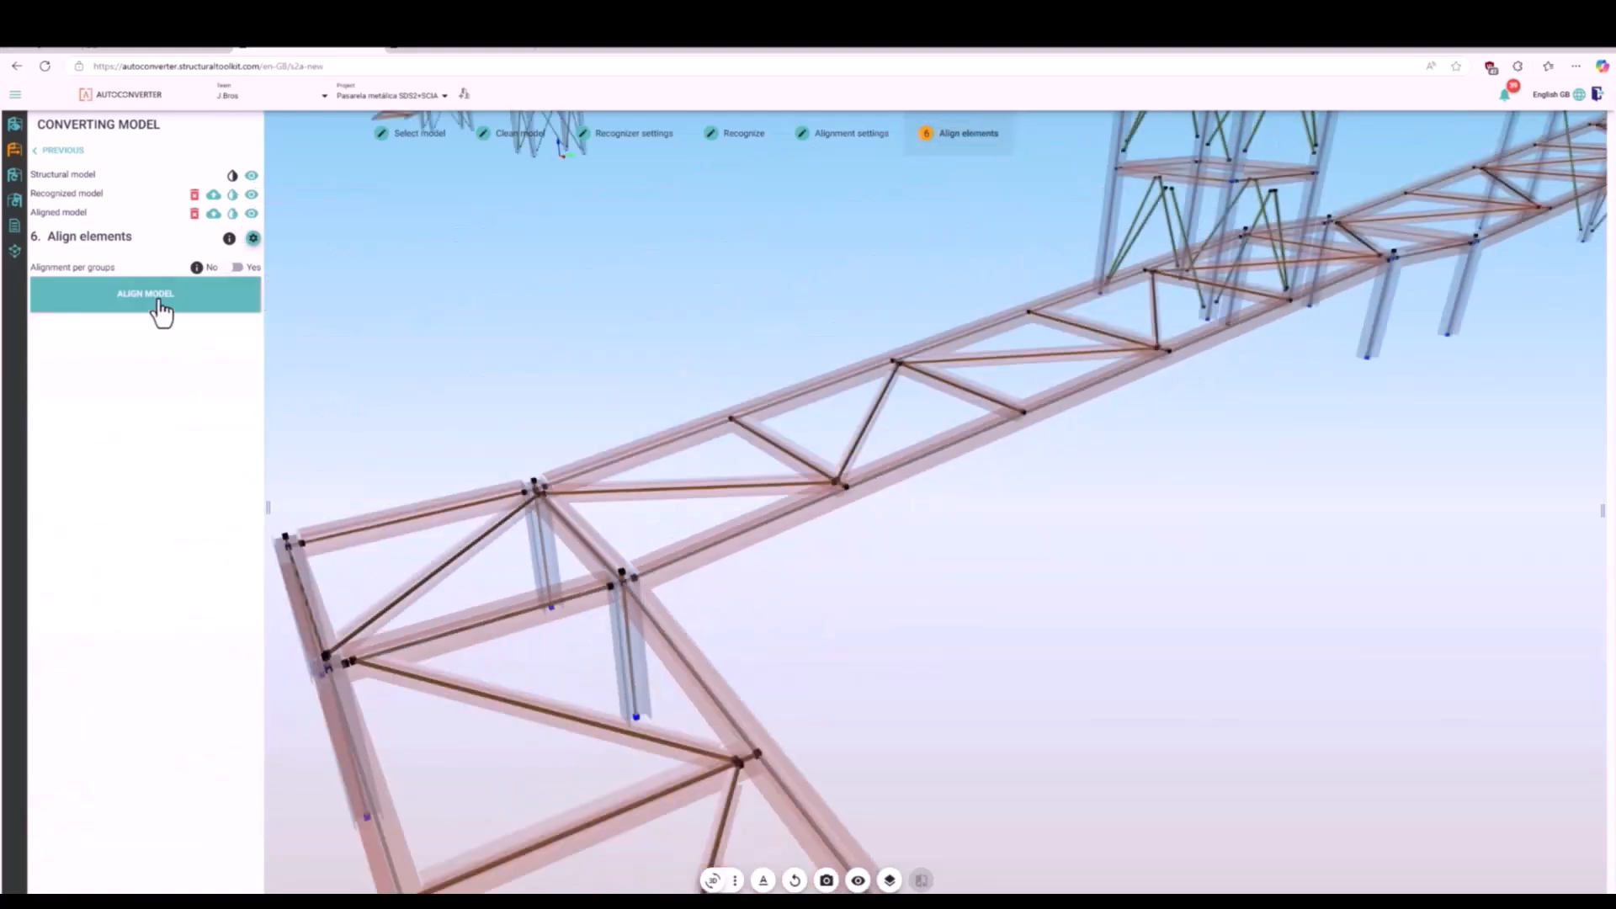
{"action": "left_click", "coordinate": [160, 310]}
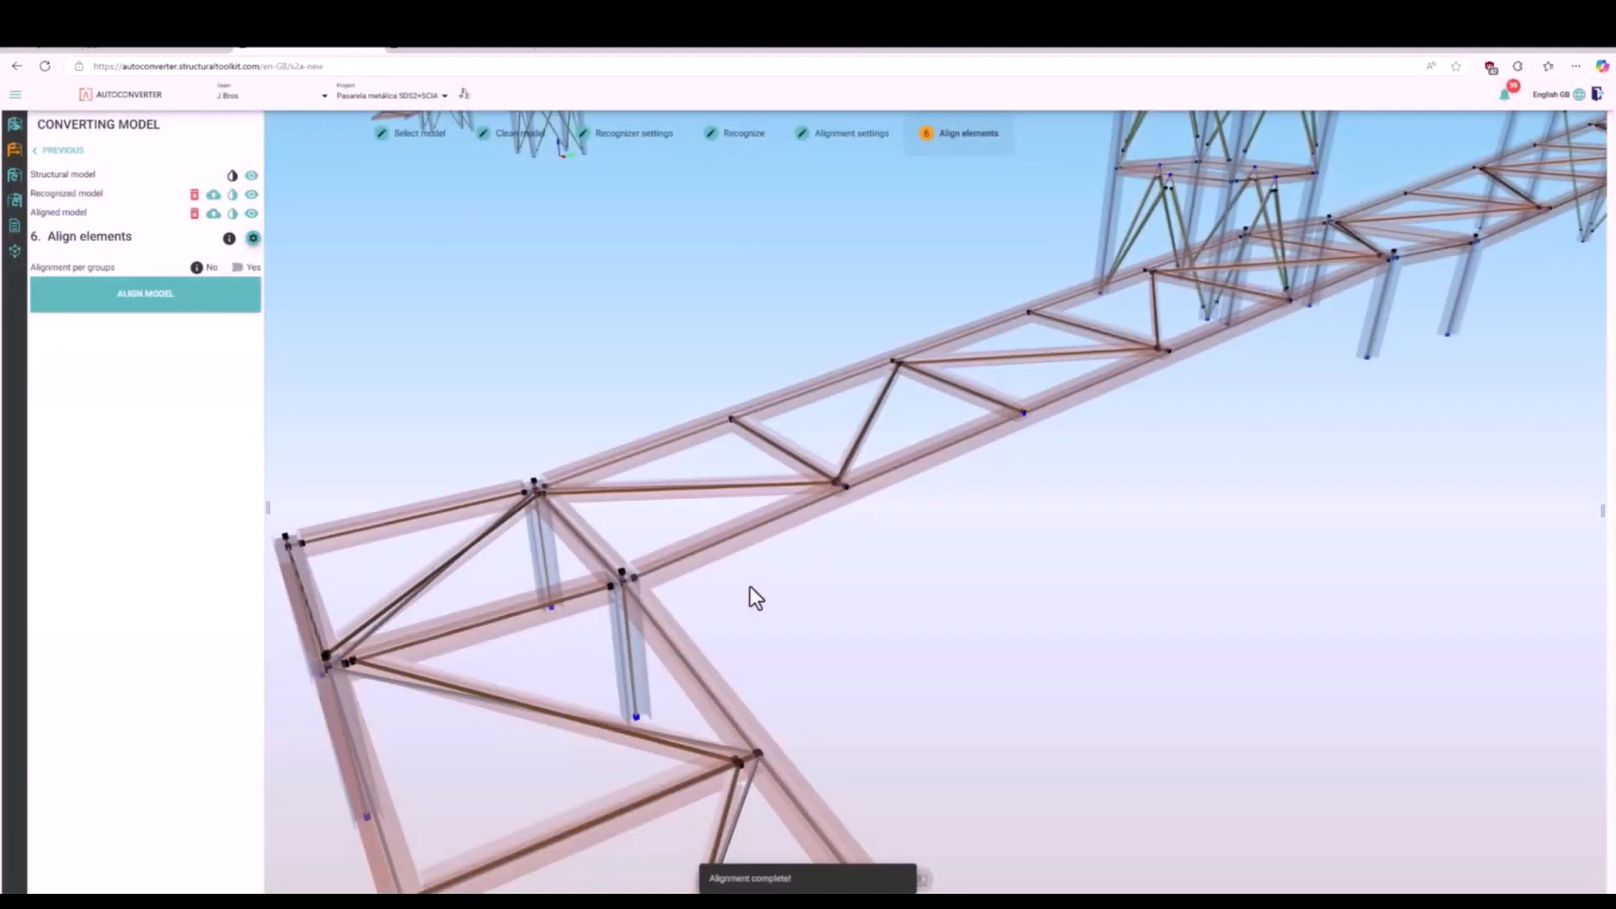
- Compare the recognized and aligned models at the ramp and truss nodes by toggling the recognized model's transparency
{"action": "scroll", "coordinate": [740, 814], "scroll_direction": "down", "scroll_amount": 5}
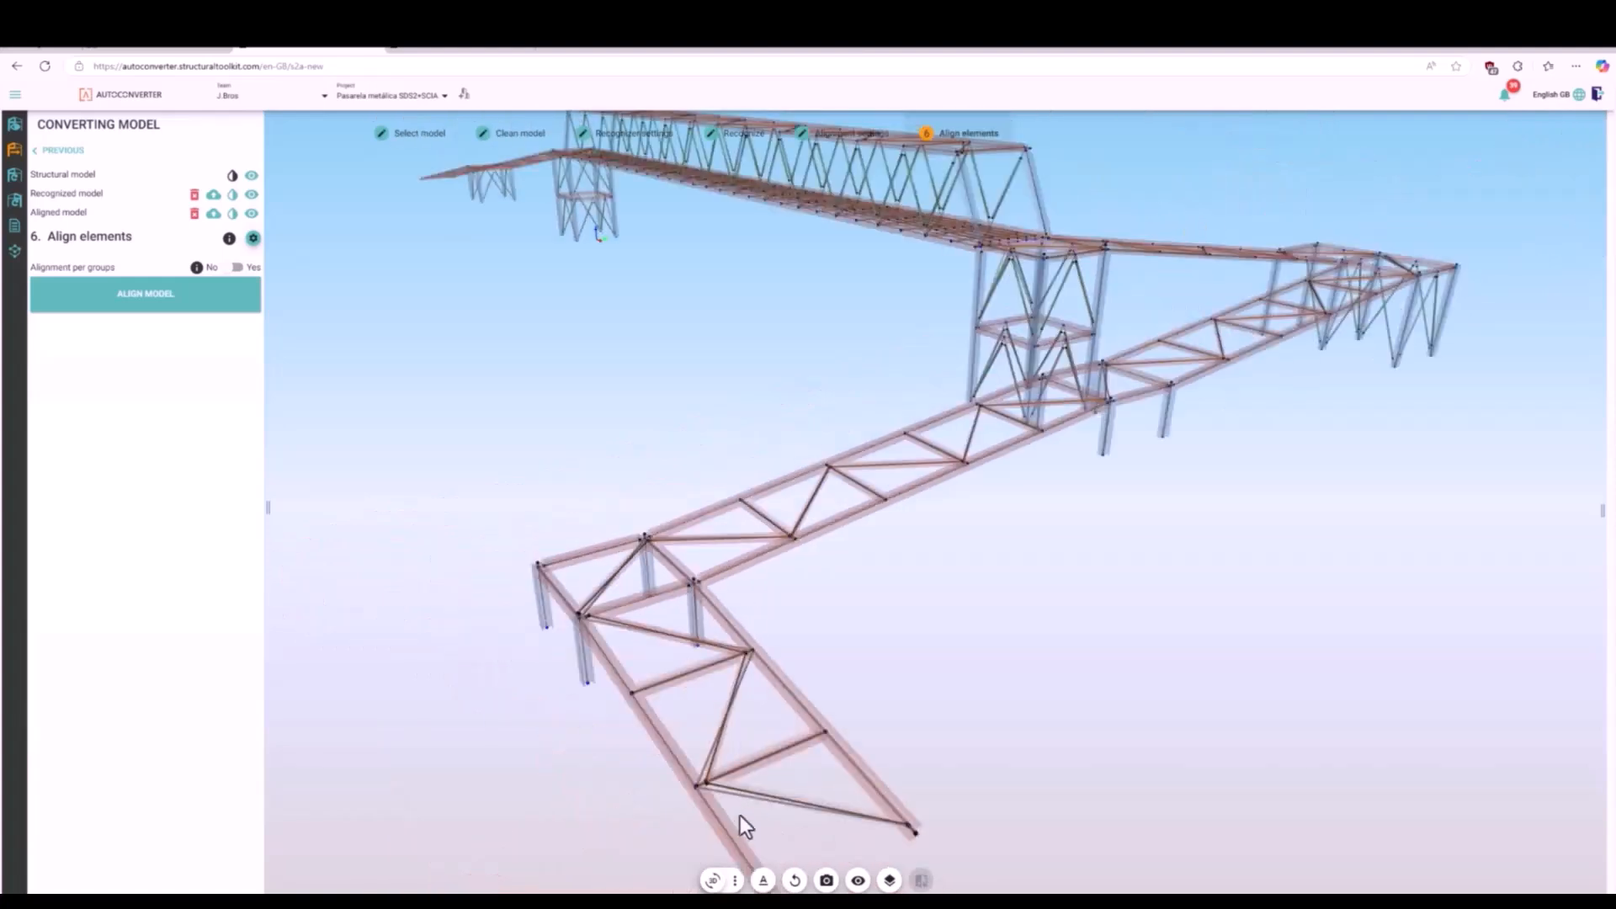
{"action": "scroll", "coordinate": [741, 821], "scroll_direction": "up", "scroll_amount": 4}
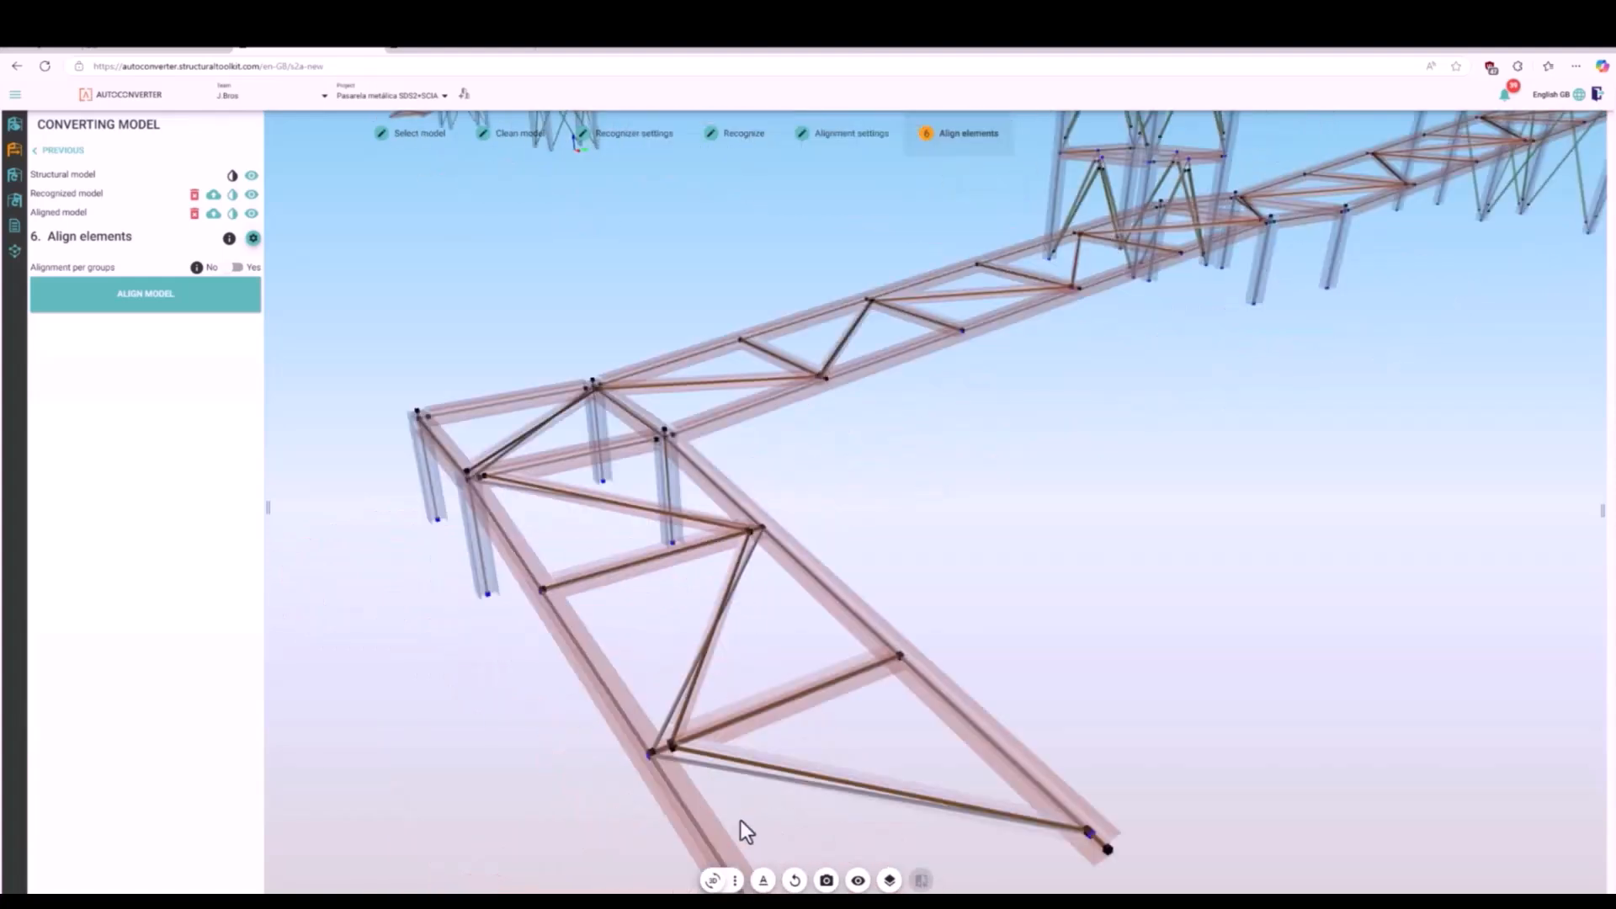
{"action": "left_click", "coordinate": [233, 197]}
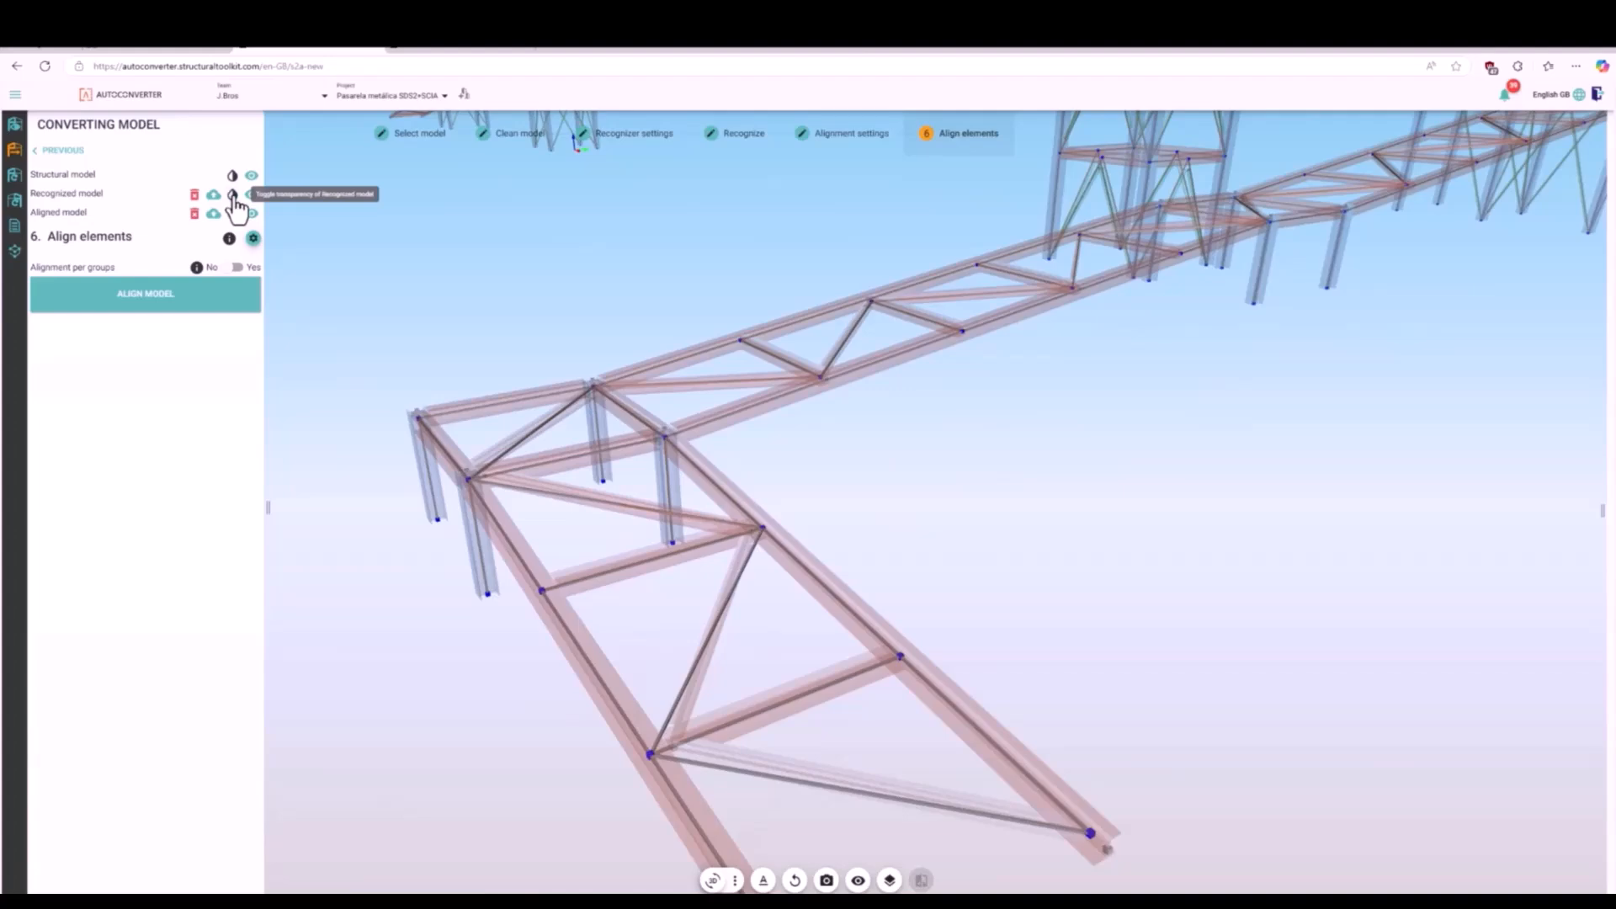
{"action": "left_click", "coordinate": [233, 196]}
{"action": "scroll", "coordinate": [748, 736], "scroll_direction": "down", "scroll_amount": 3}
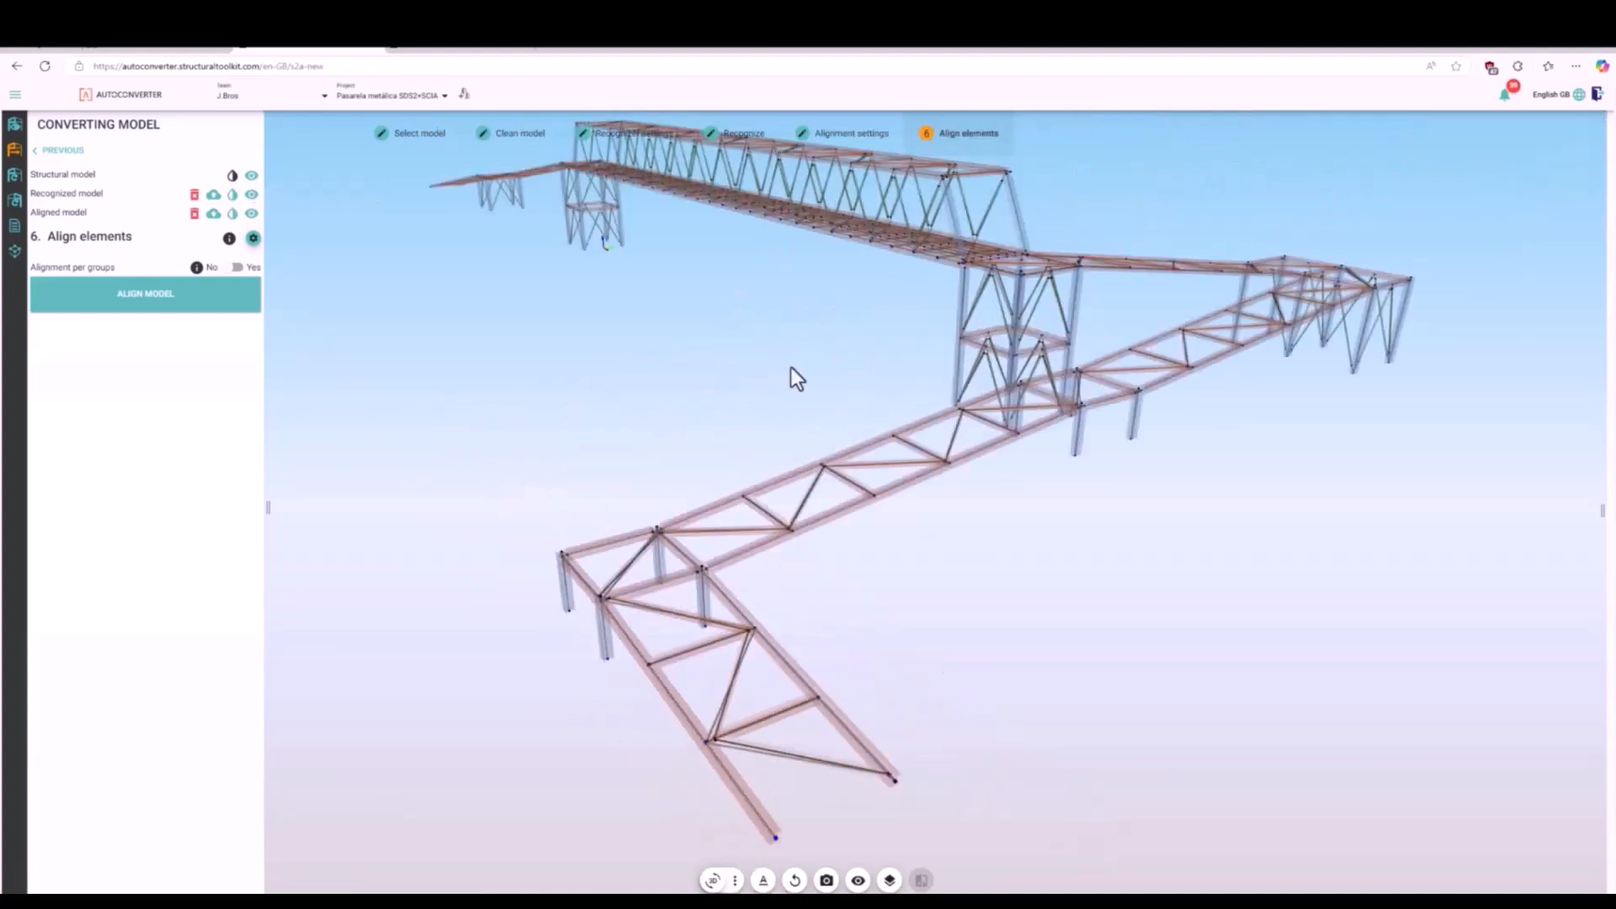
{"action": "scroll", "coordinate": [806, 202], "scroll_direction": "up", "scroll_amount": 5}
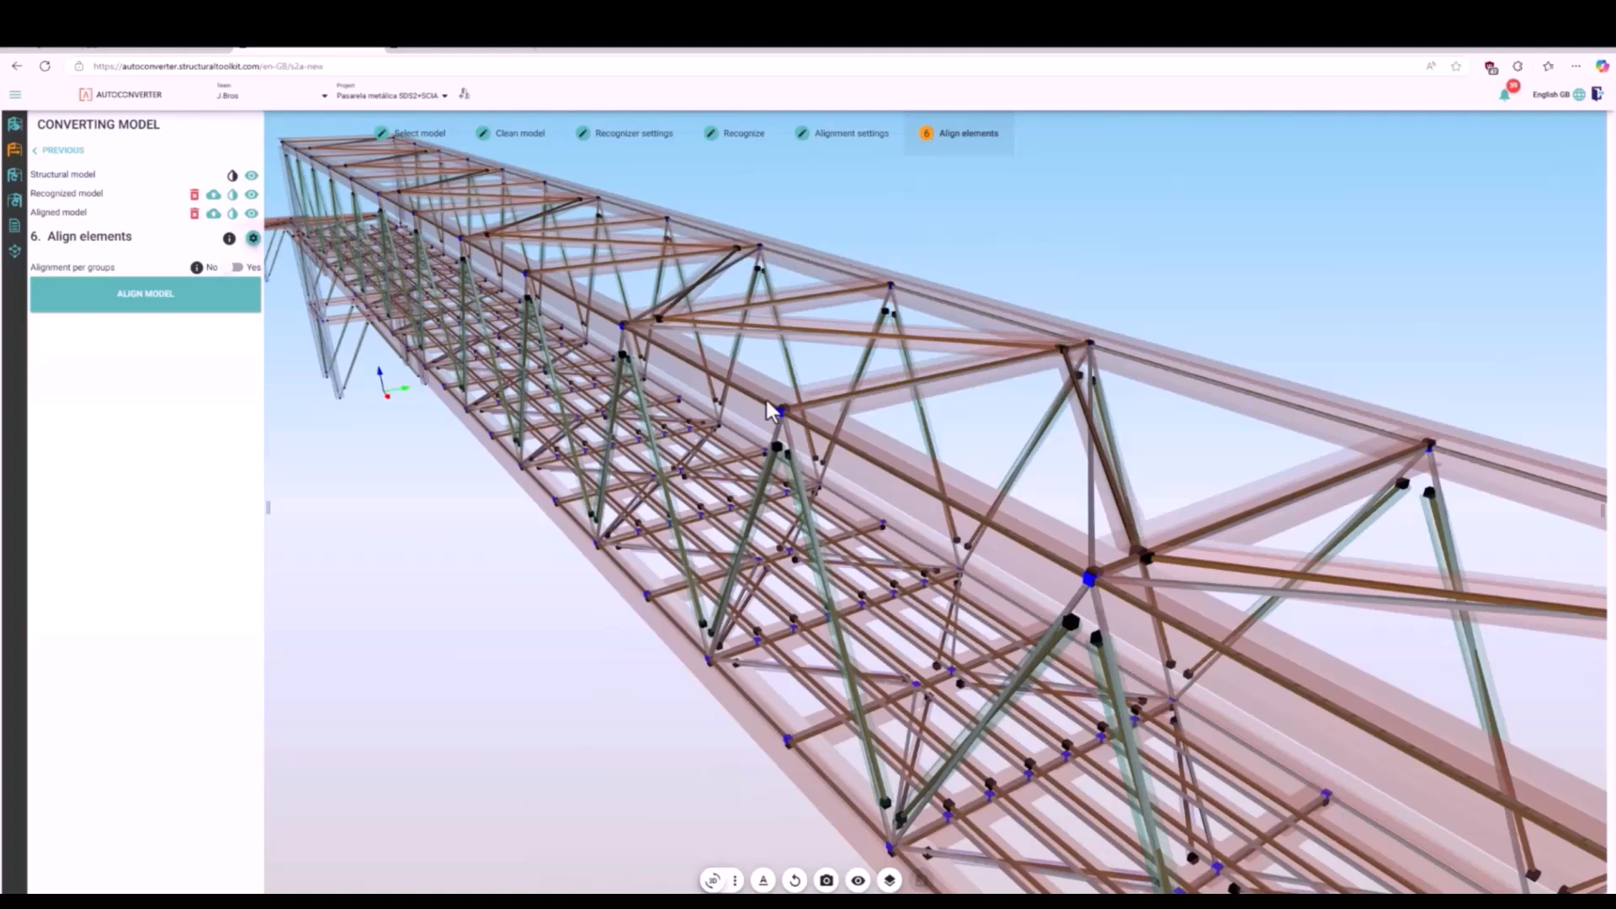
{"action": "left_click", "coordinate": [233, 197]}
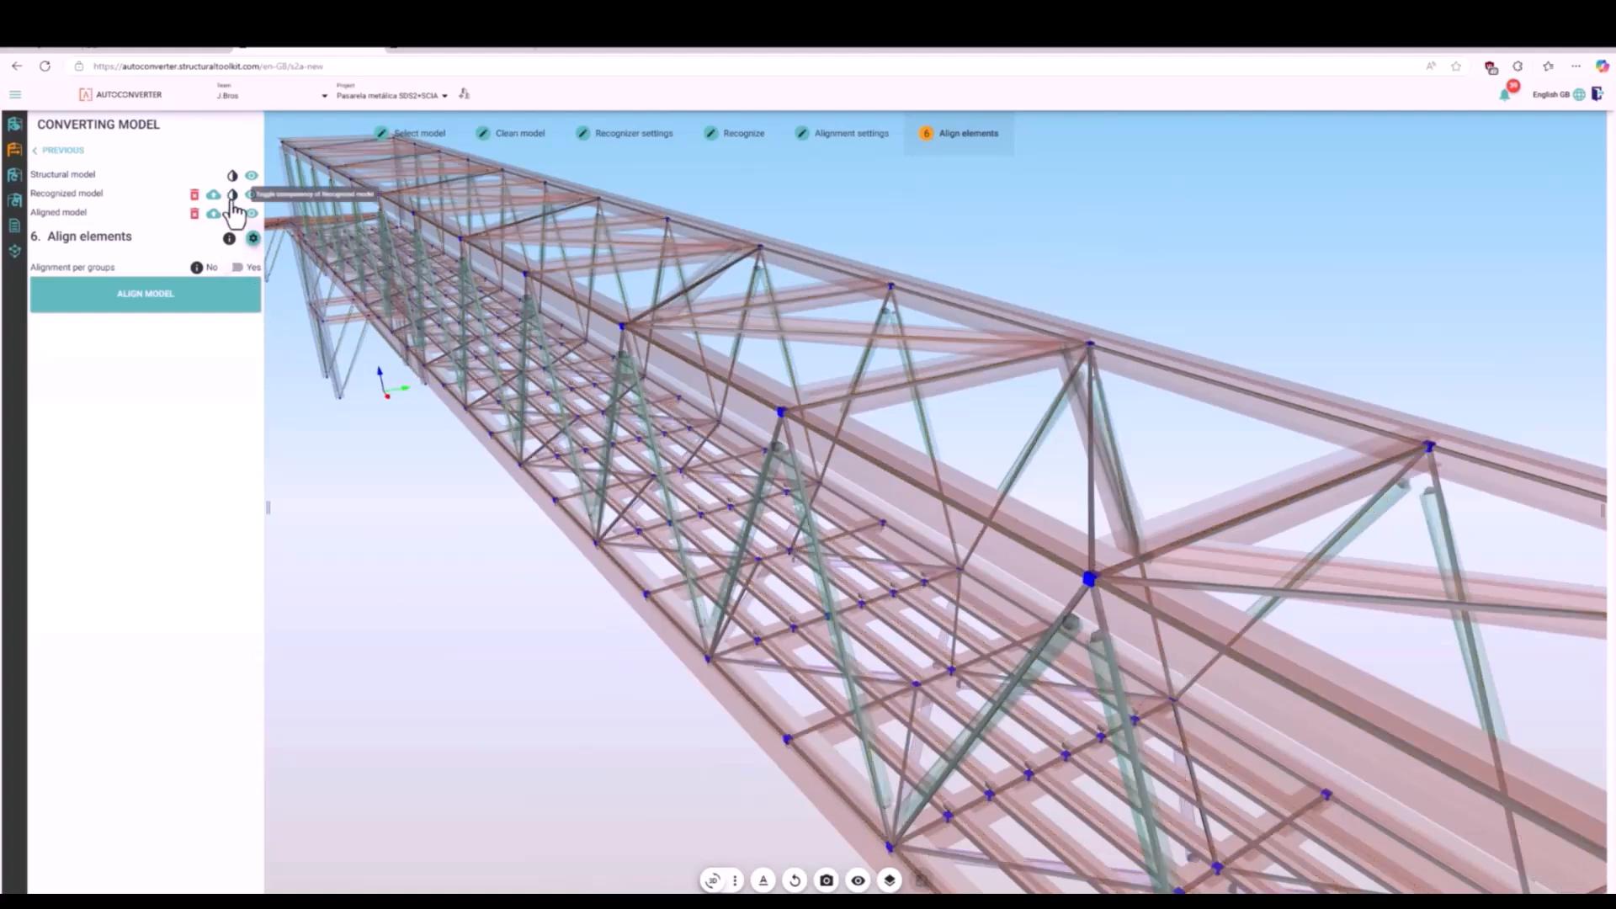
{"action": "left_click", "coordinate": [232, 195]}
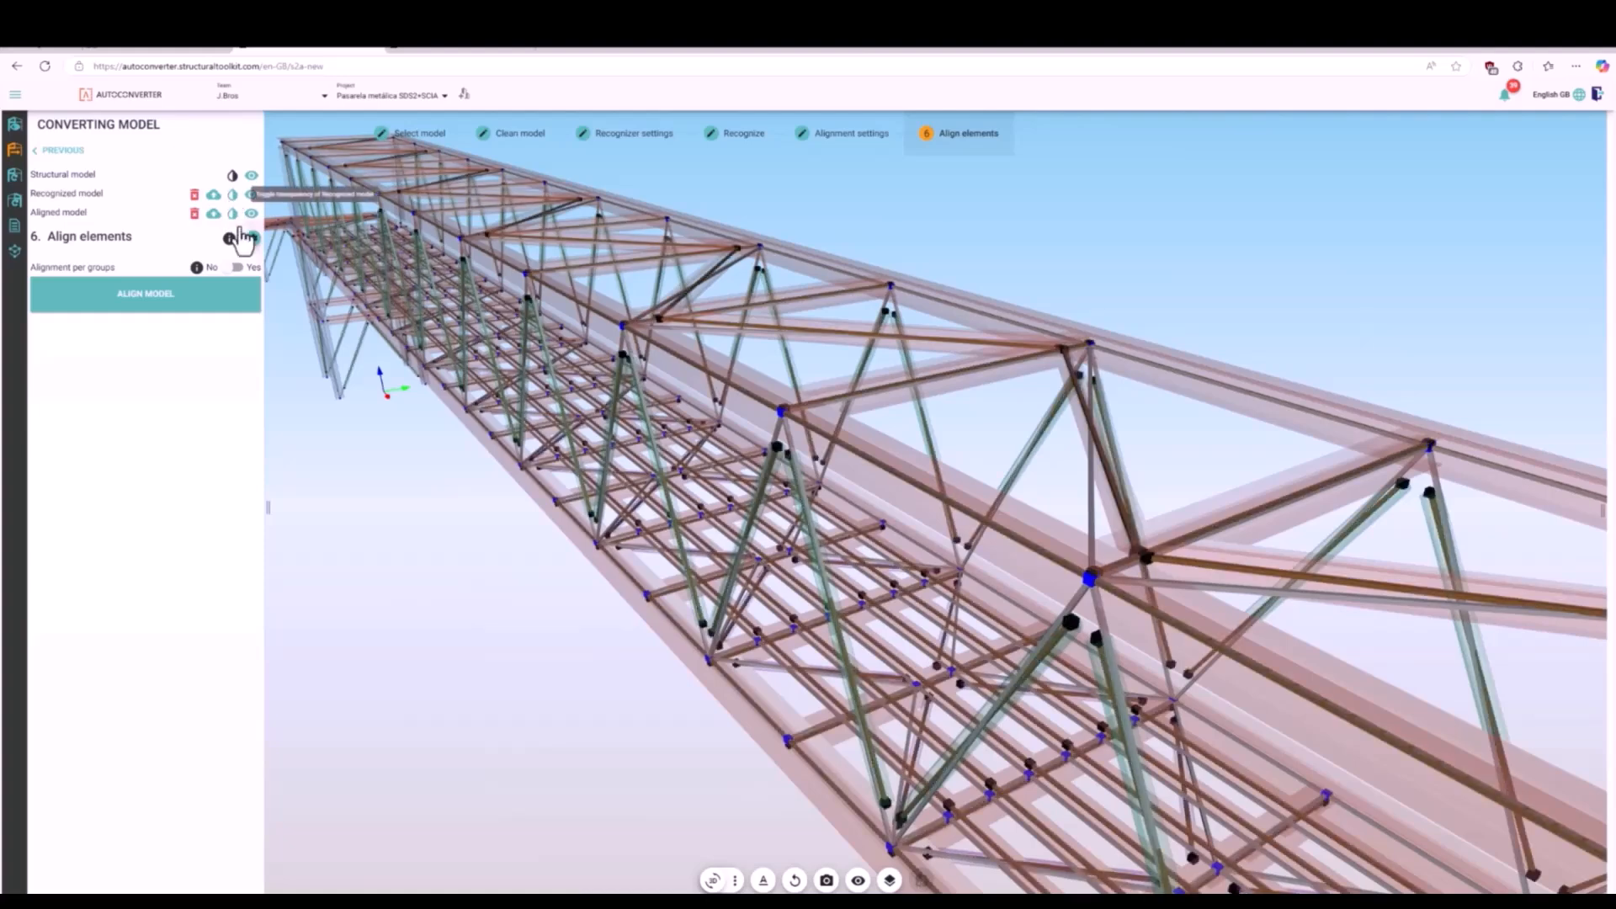
{"action": "scroll", "coordinate": [443, 391], "scroll_direction": "down", "scroll_amount": 10}
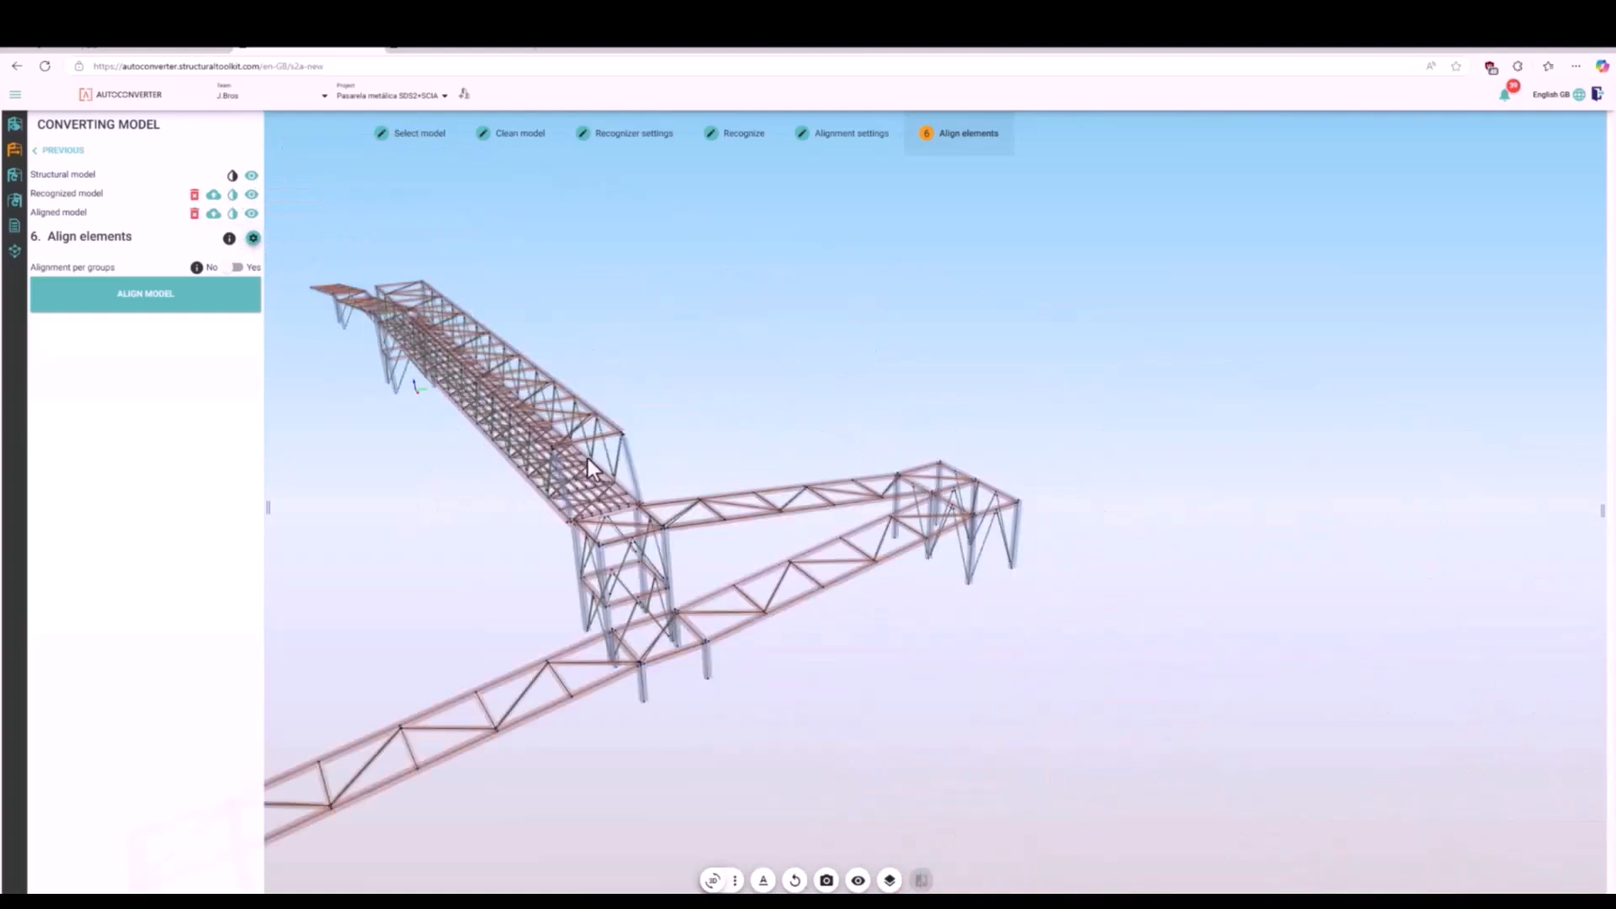
- Save the aligned model to the current Bimplus project as a new model named Analysis, using the EC-Standard-EN national code
{"action": "left_click", "coordinate": [214, 214]}
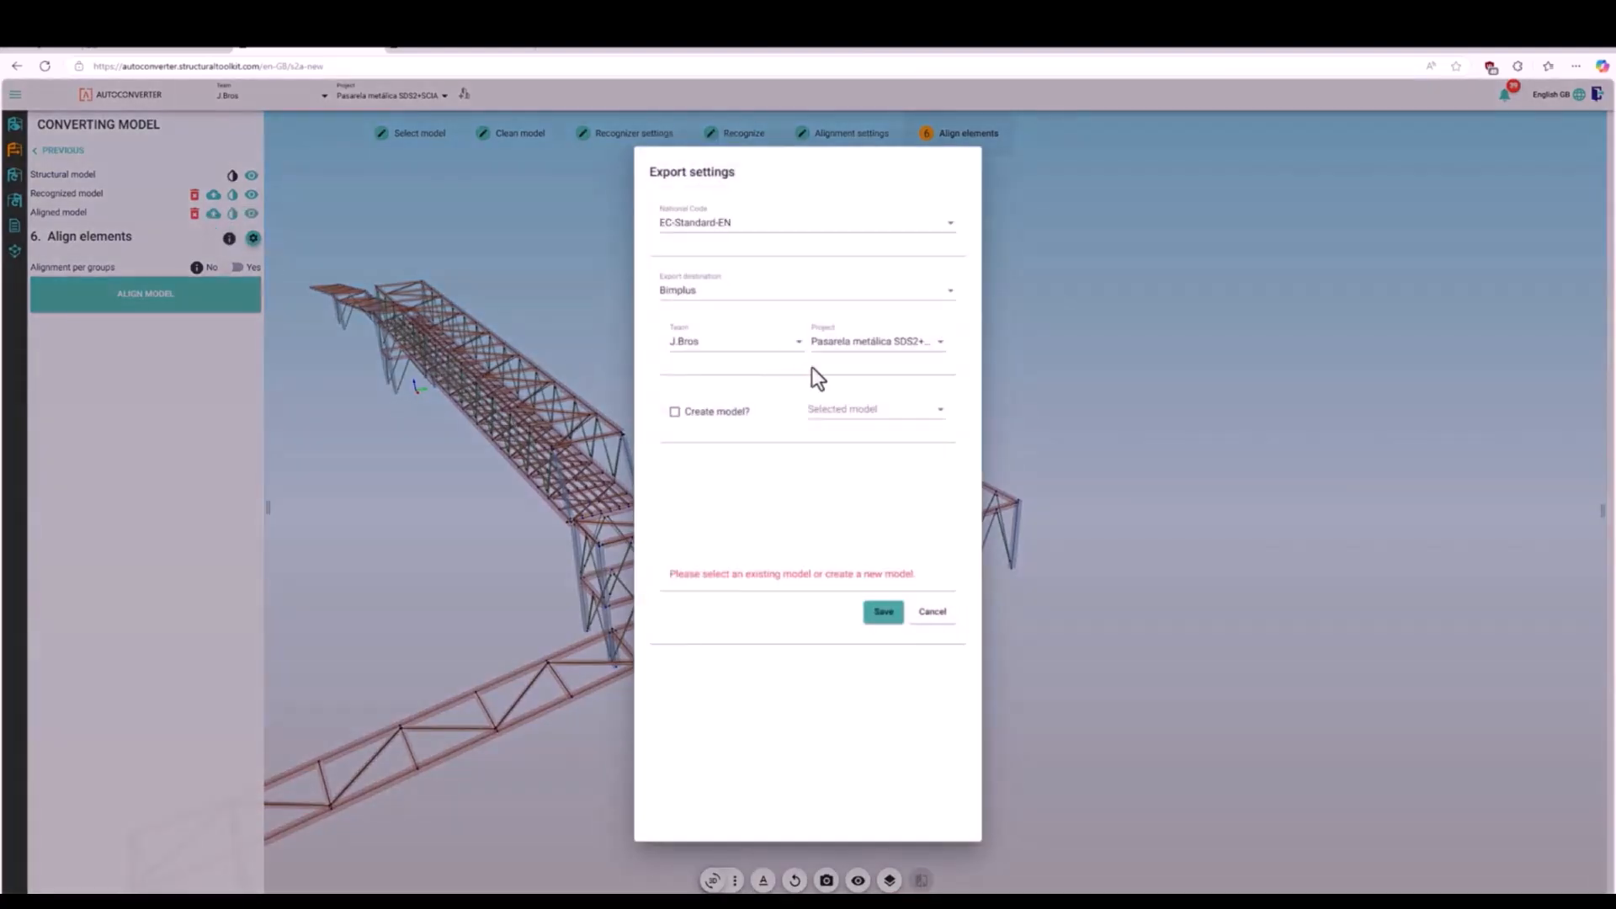
{"action": "left_click", "coordinate": [675, 413]}
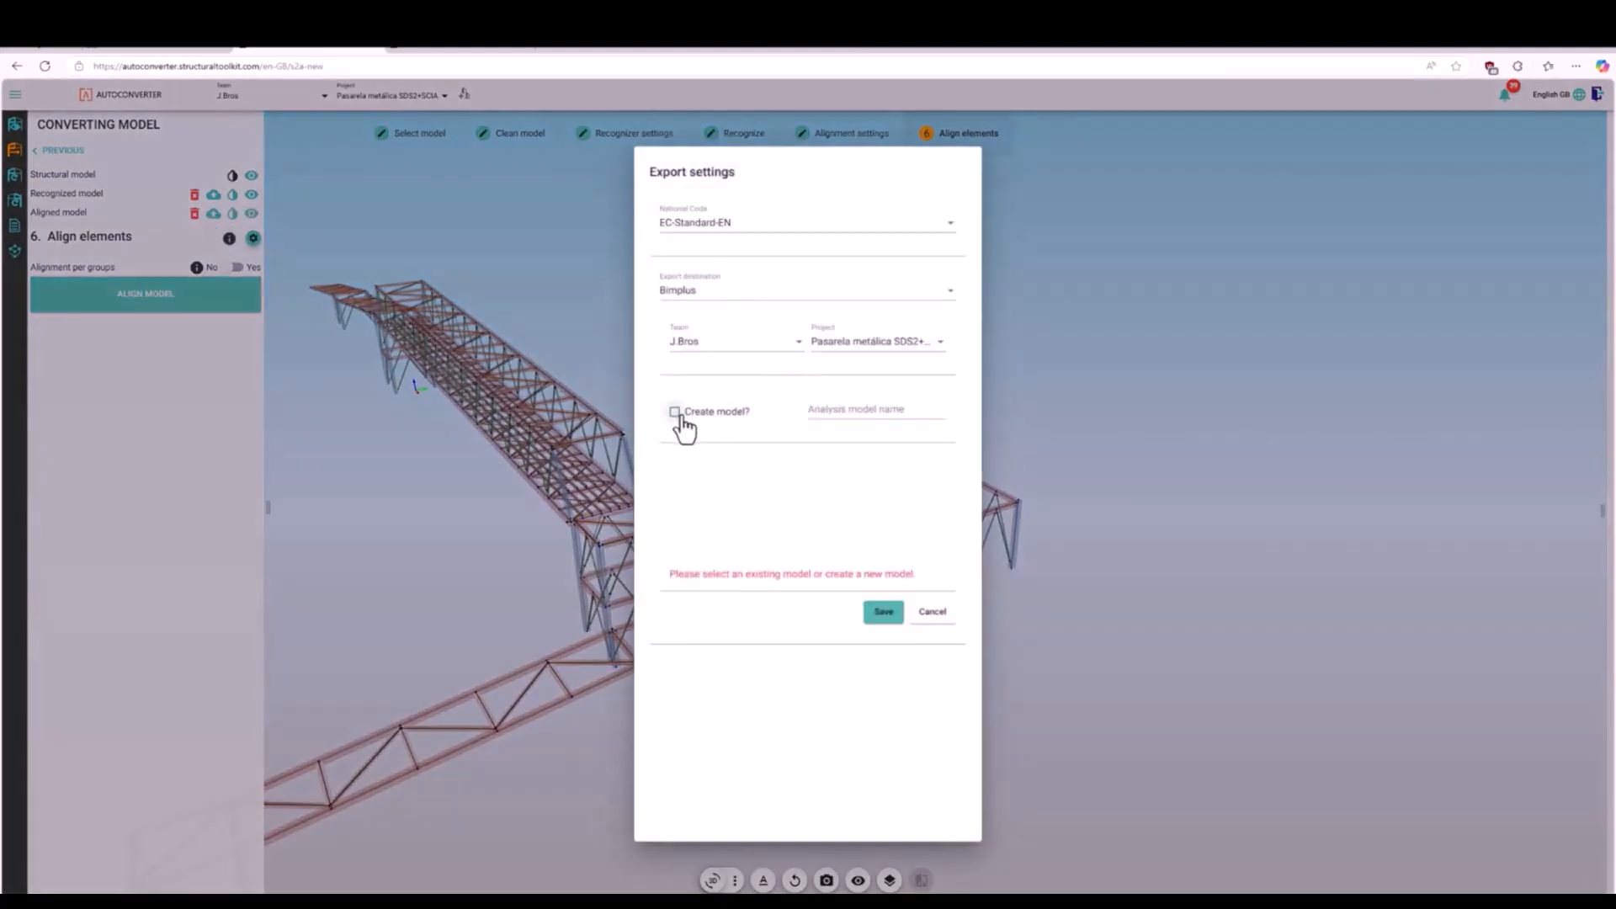
{"action": "left_click", "coordinate": [864, 411]}
{"action": "left_click", "coordinate": [867, 440]}
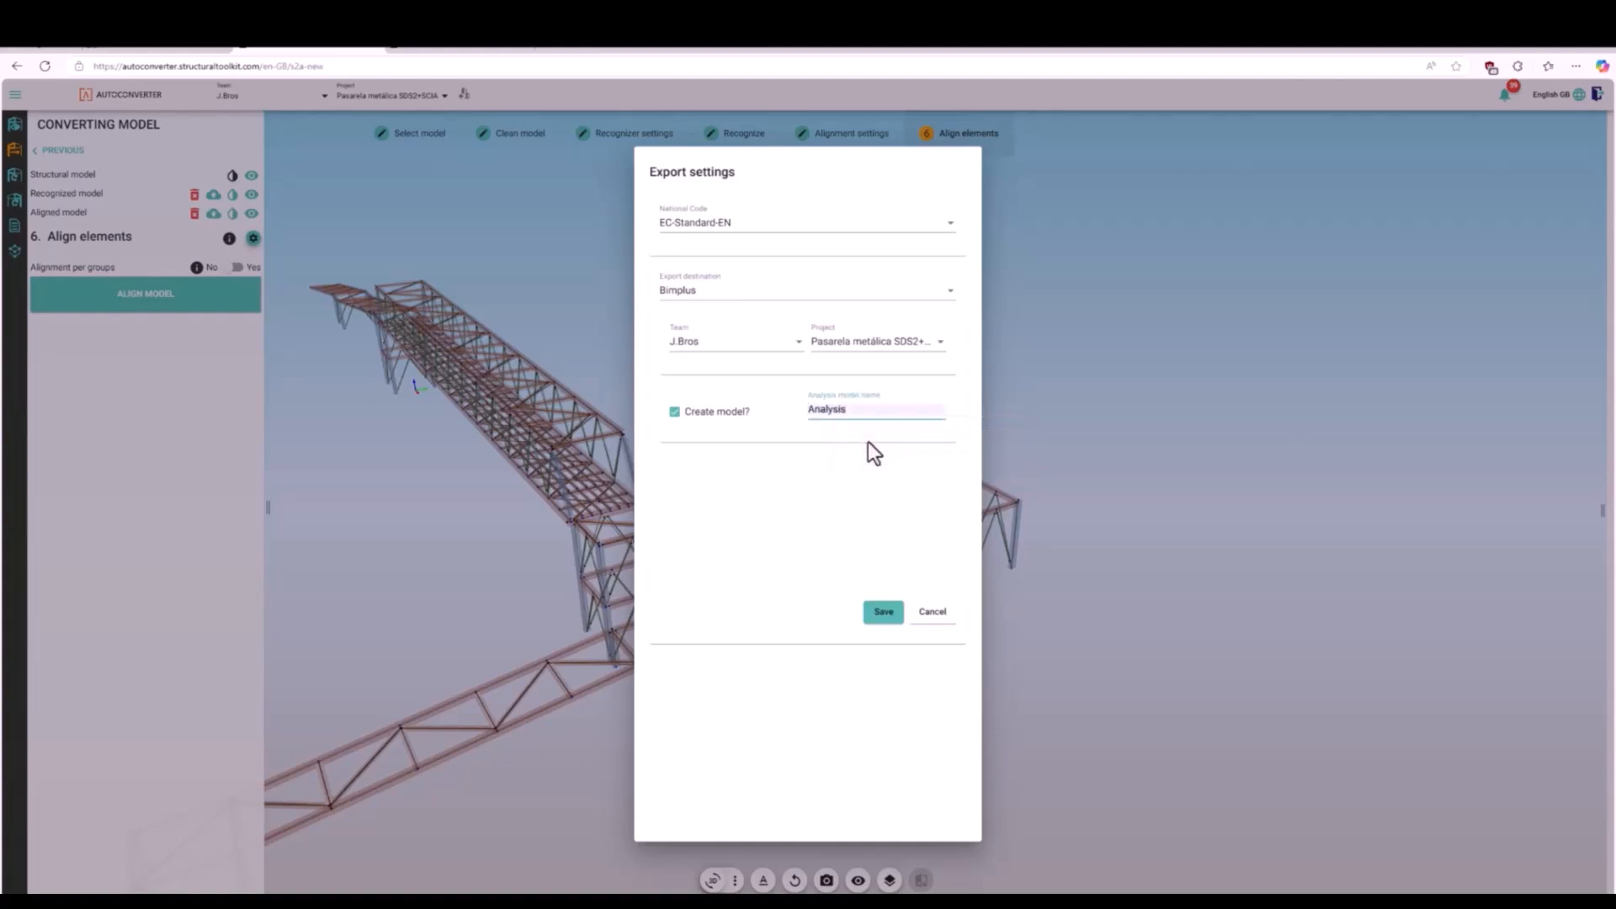
{"action": "left_click", "coordinate": [875, 612]}
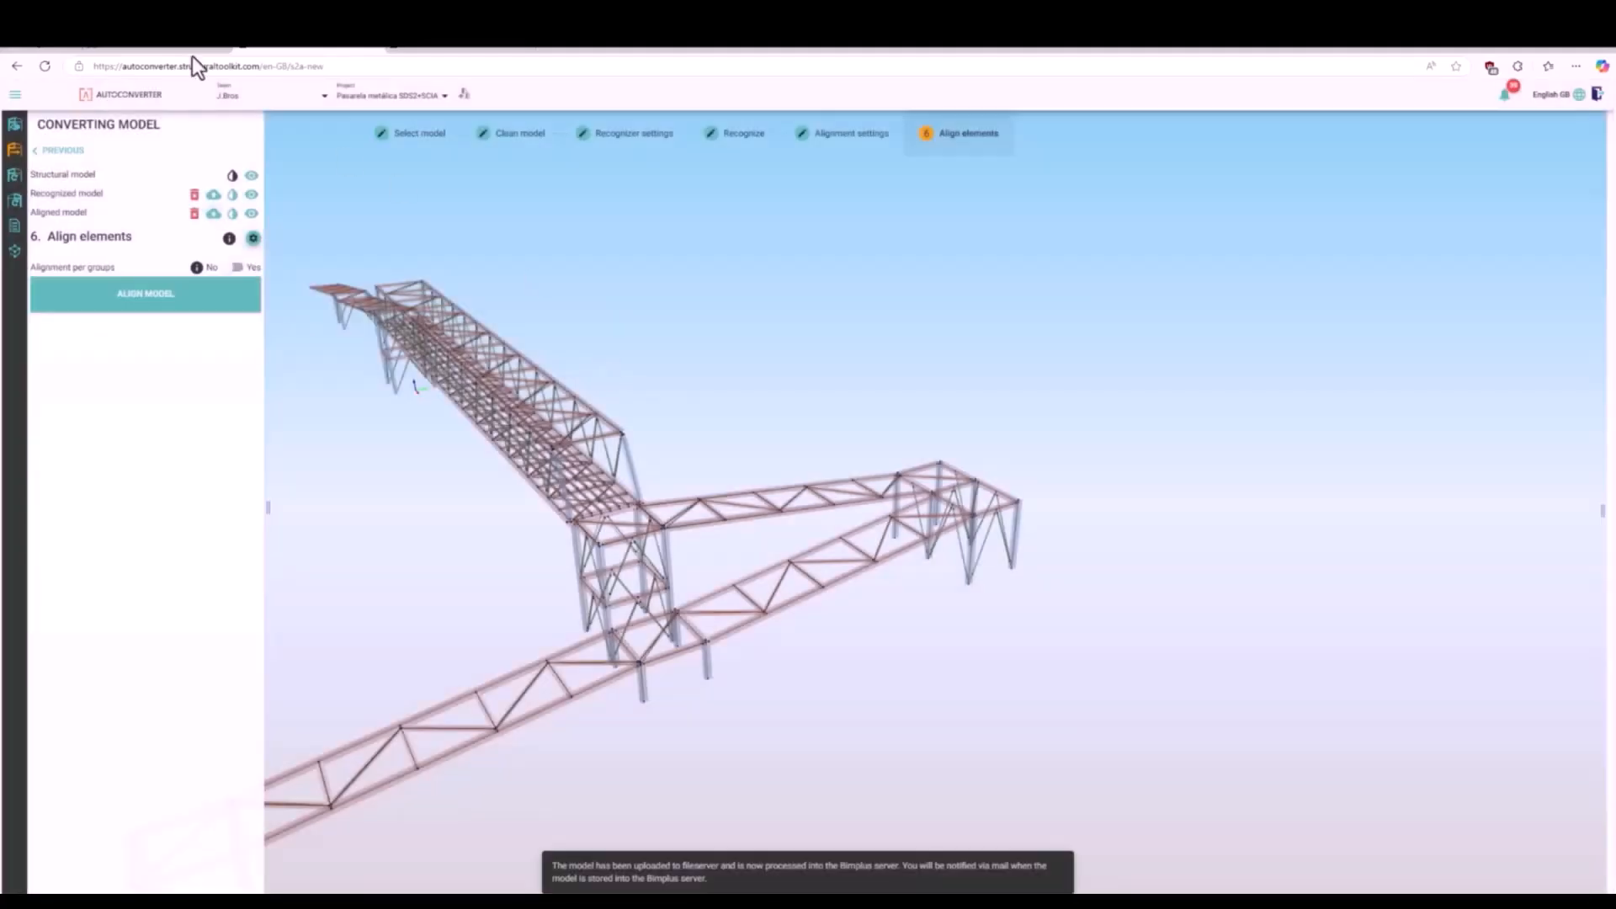
- Switch to the Bimplus portal, select the Analysis model in the project's model list and review its export options
{"action": "left_click", "coordinate": [179, 47]}
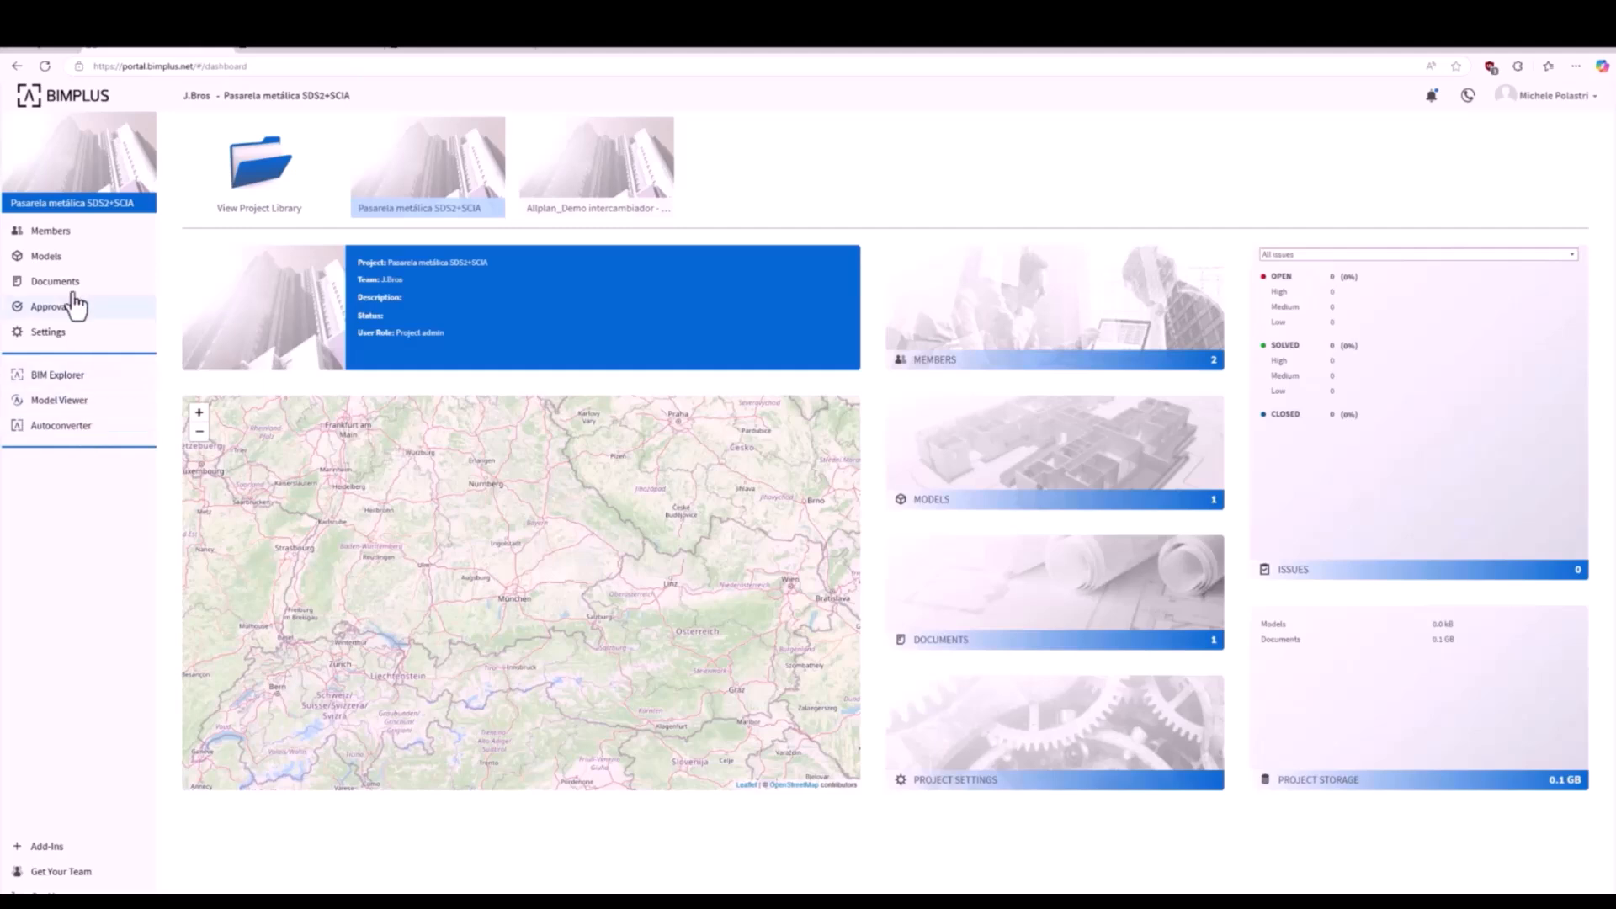
{"action": "left_click", "coordinate": [72, 263]}
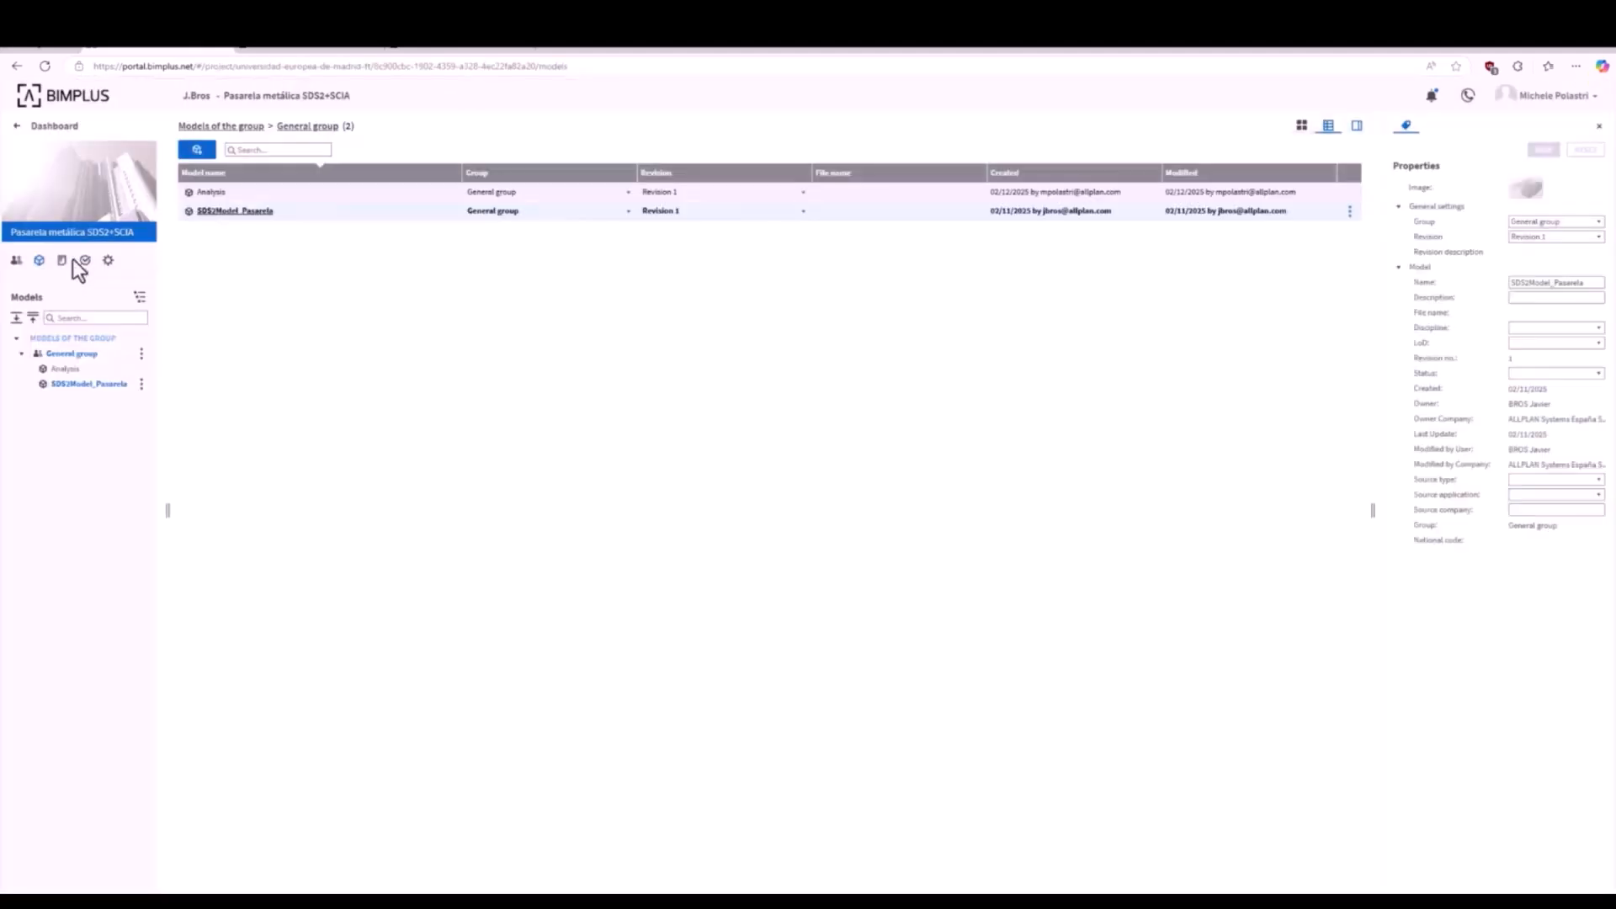
{"action": "left_click", "coordinate": [333, 195]}
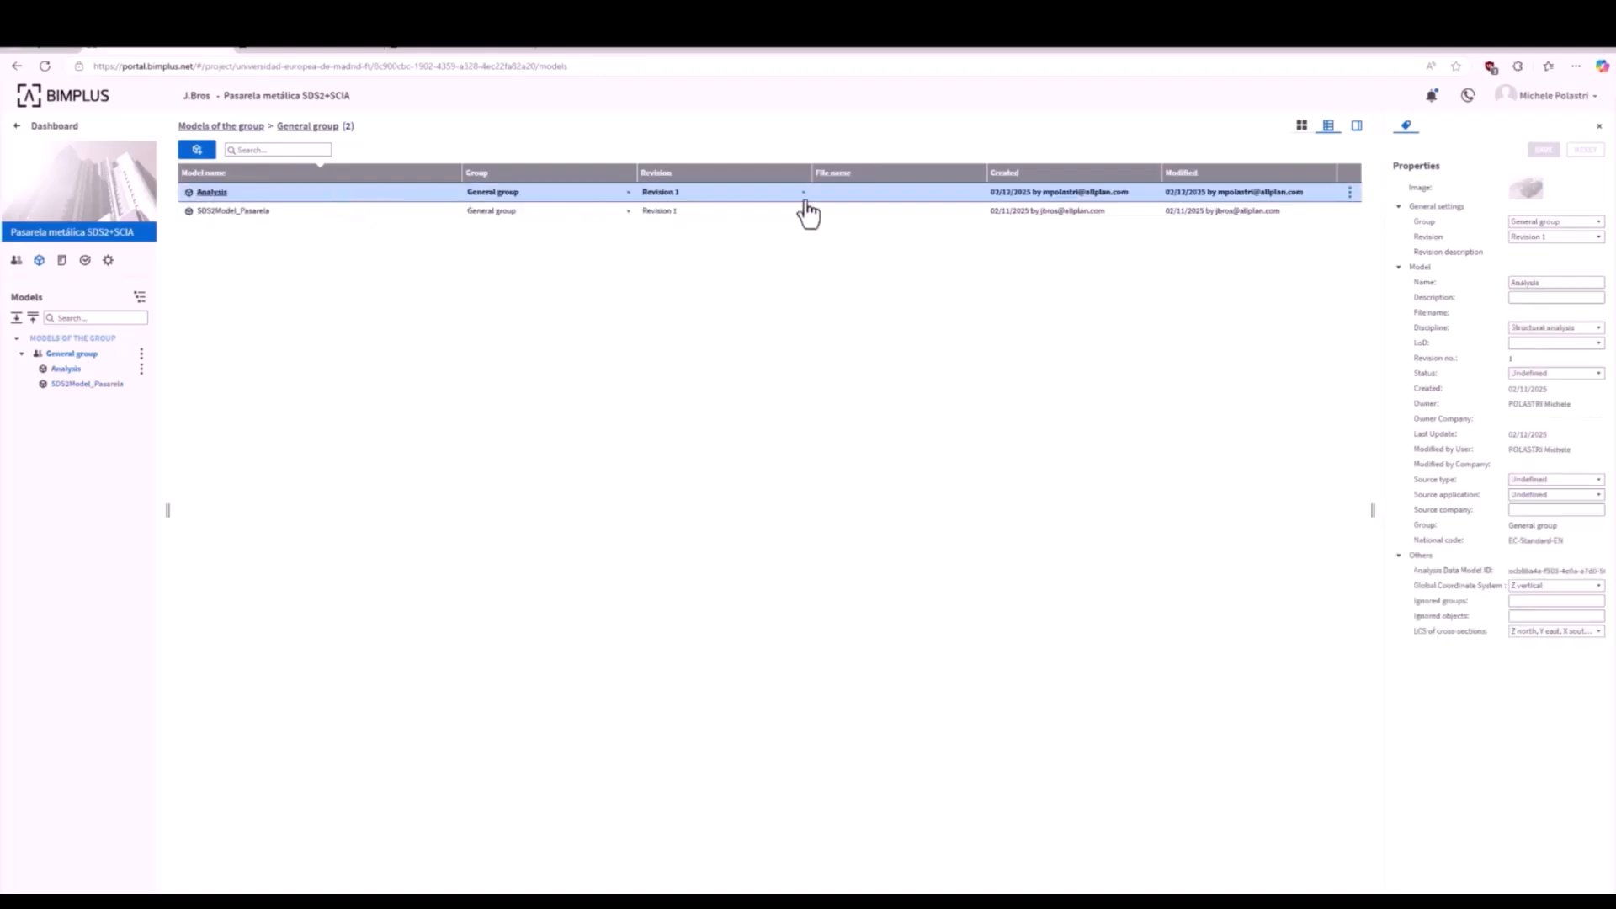
{"action": "left_click", "coordinate": [1351, 193]}
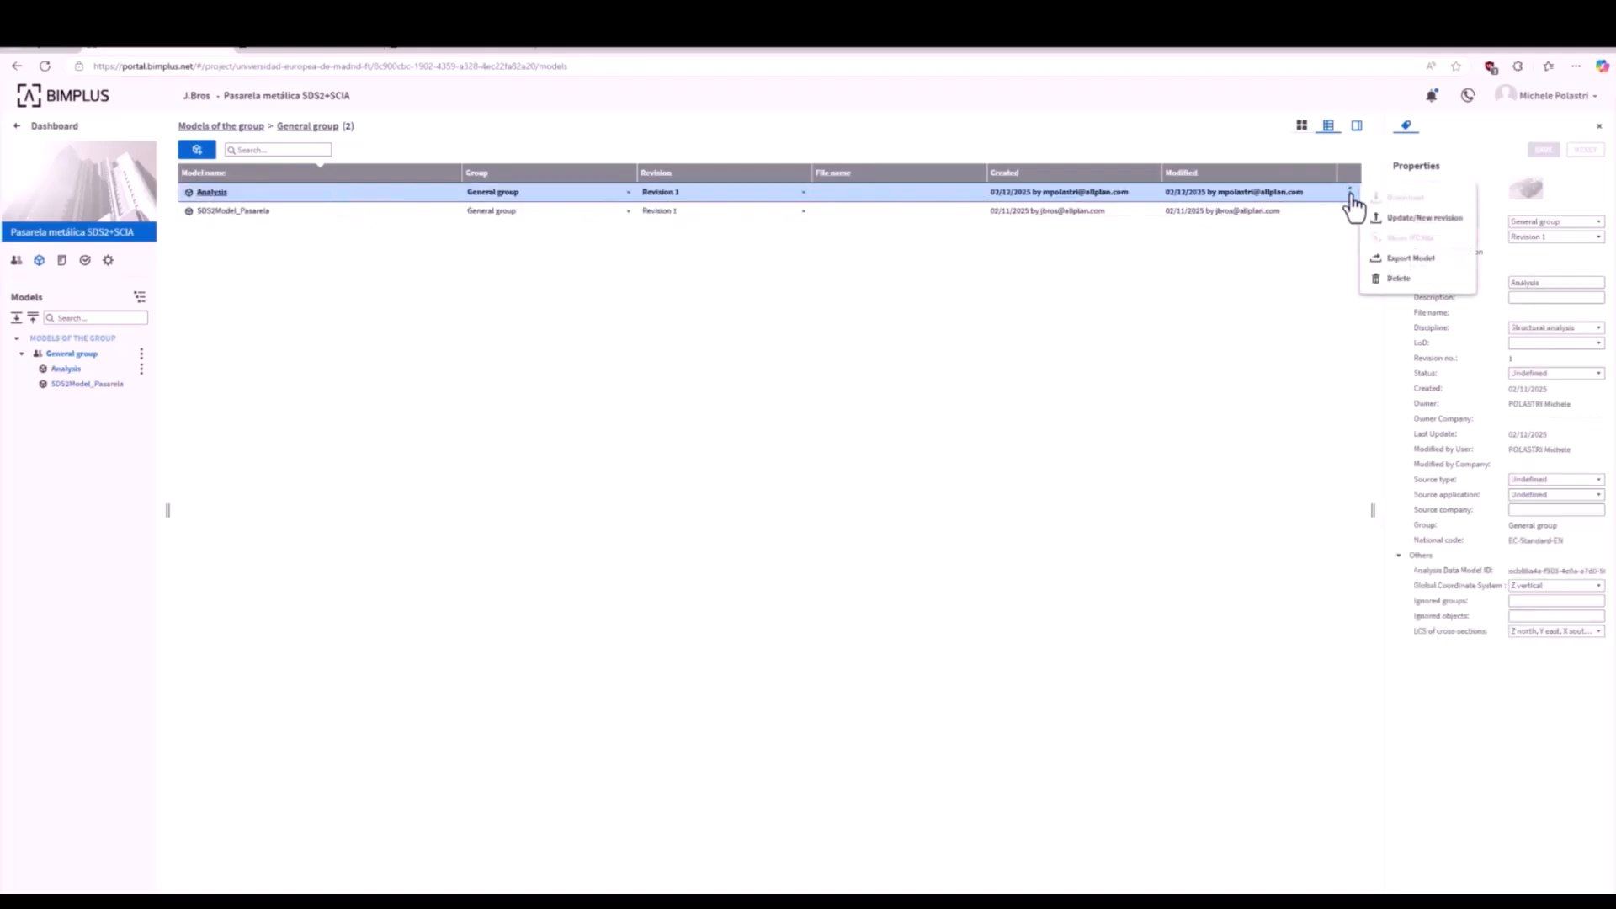
{"action": "left_click", "coordinate": [1390, 259]}
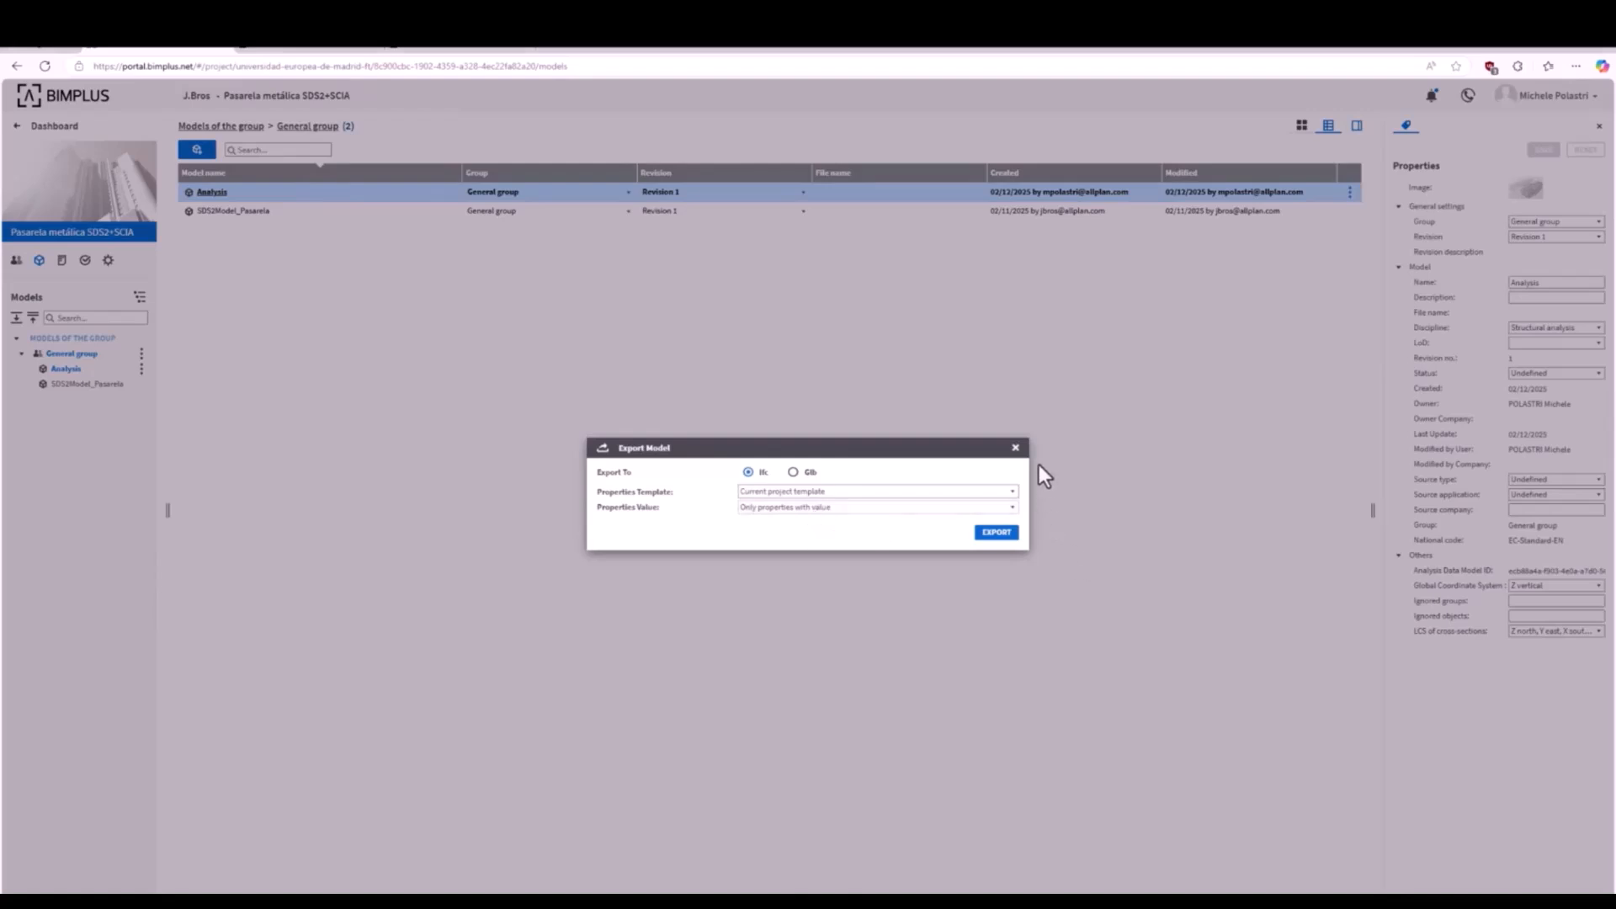
{"action": "left_click", "coordinate": [1016, 453]}
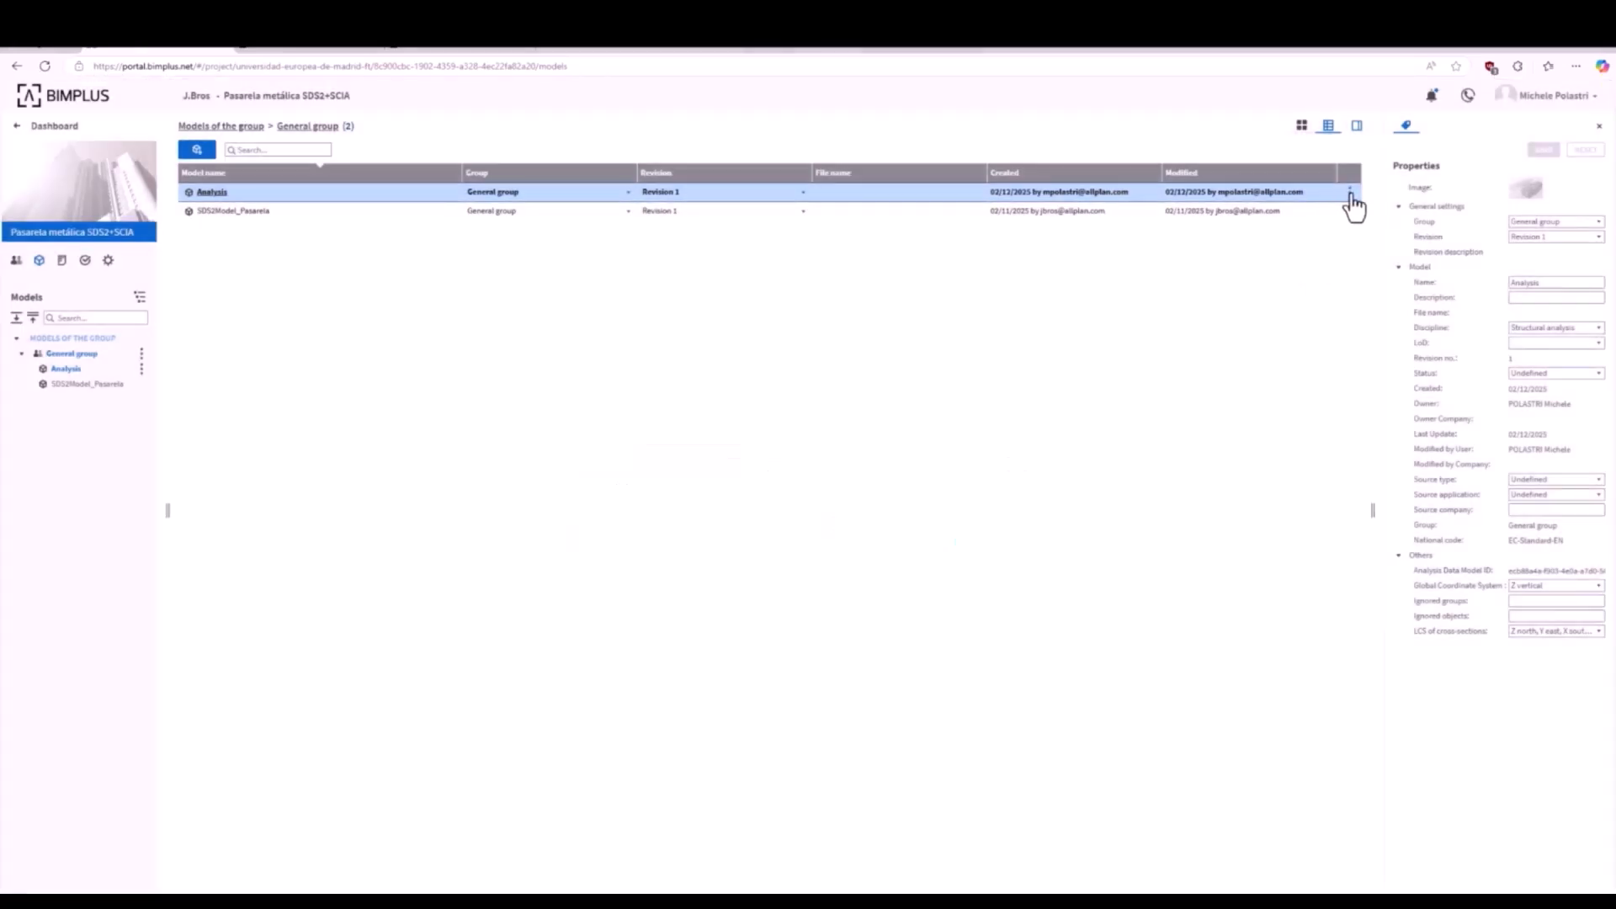
- Return to Autoconverter and start a SAF file export of the Analysis model
{"action": "left_click", "coordinate": [274, 44]}
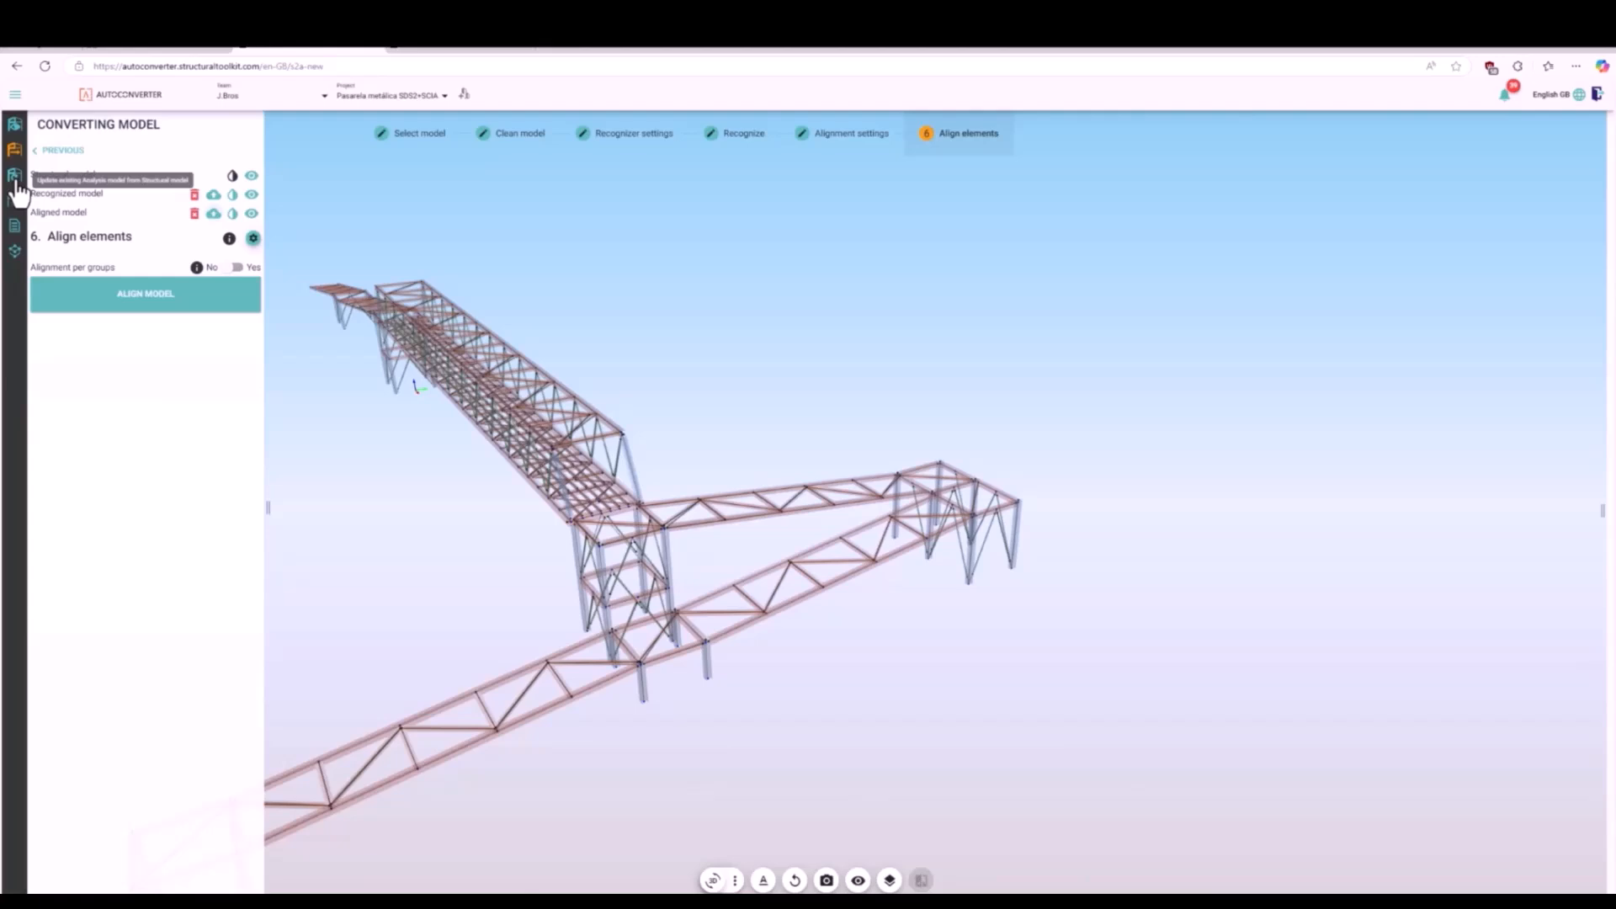
{"action": "left_click", "coordinate": [16, 252]}
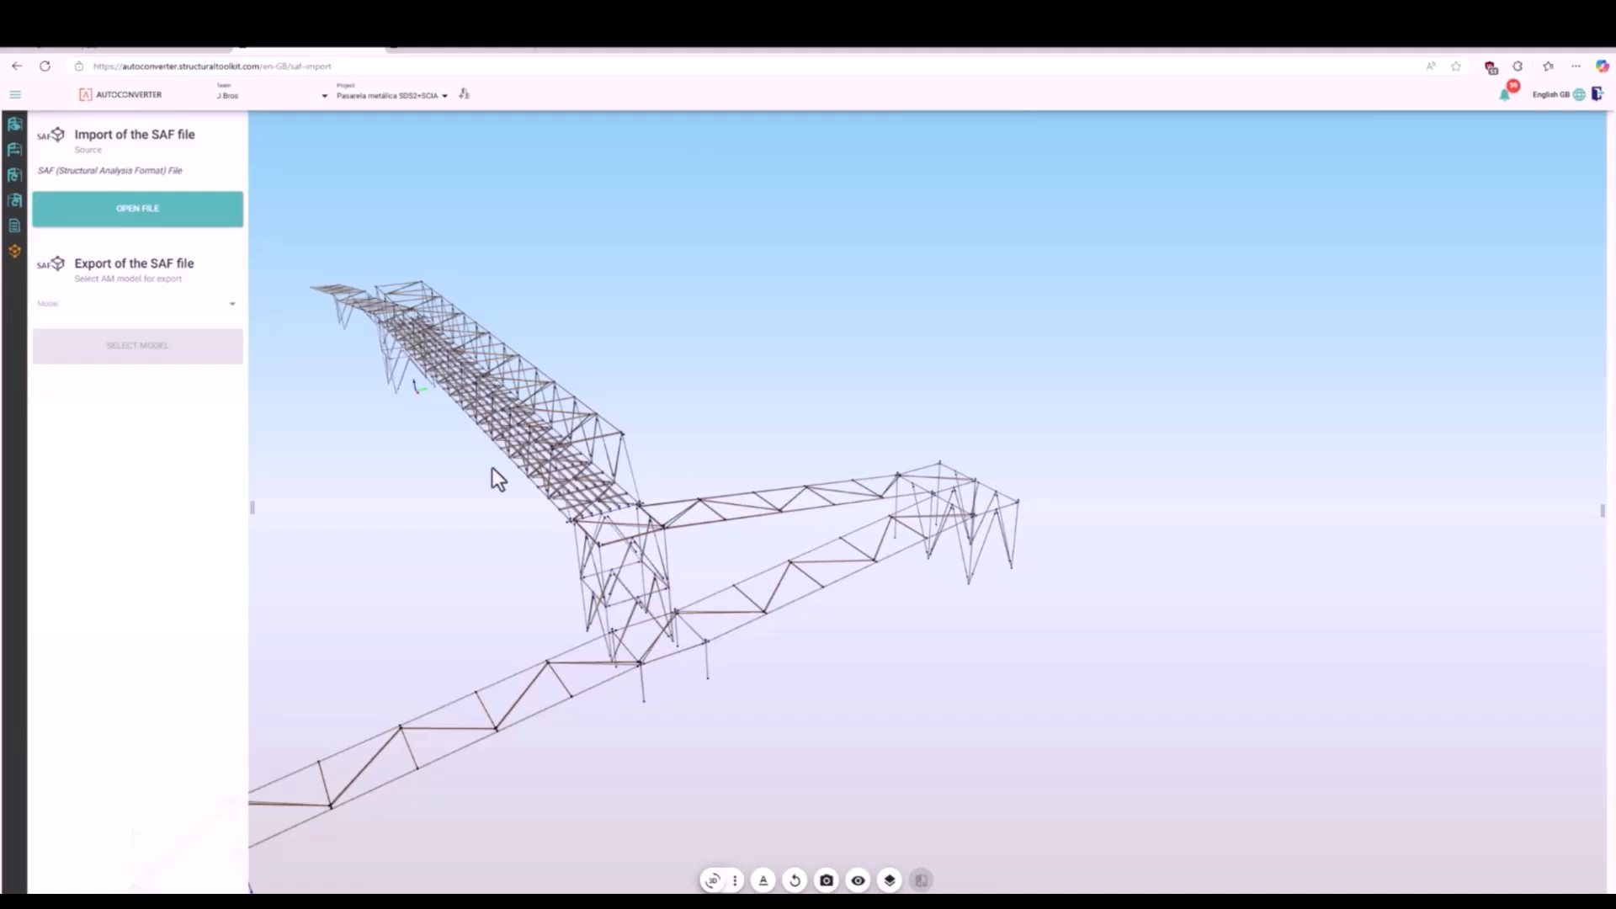
{"action": "left_click", "coordinate": [131, 313]}
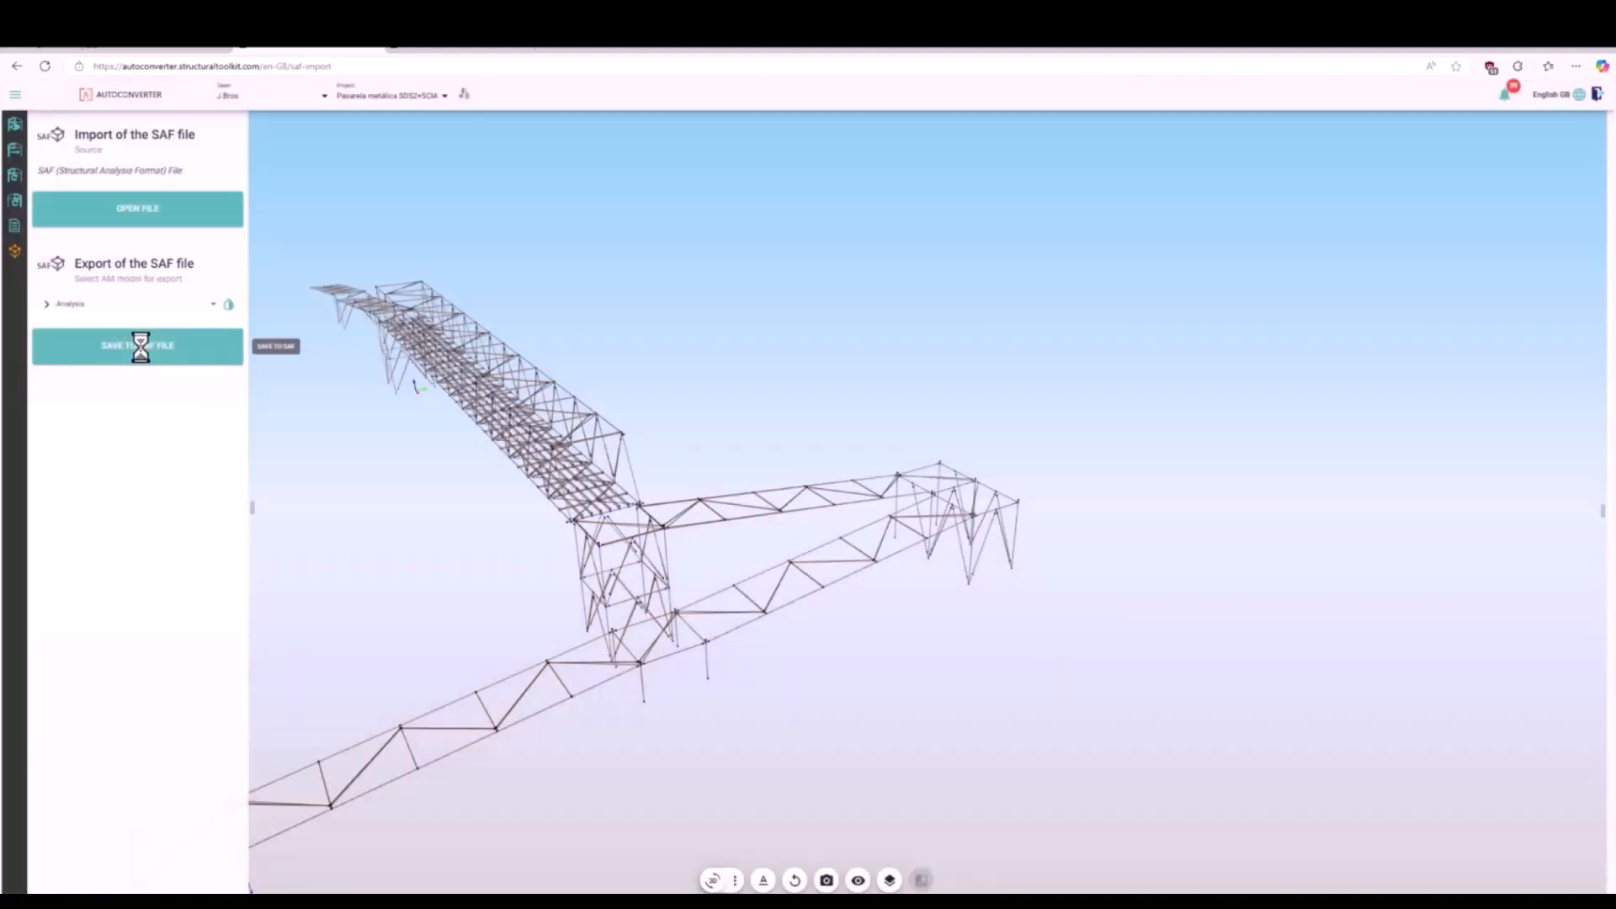
{"action": "left_click", "coordinate": [139, 345]}
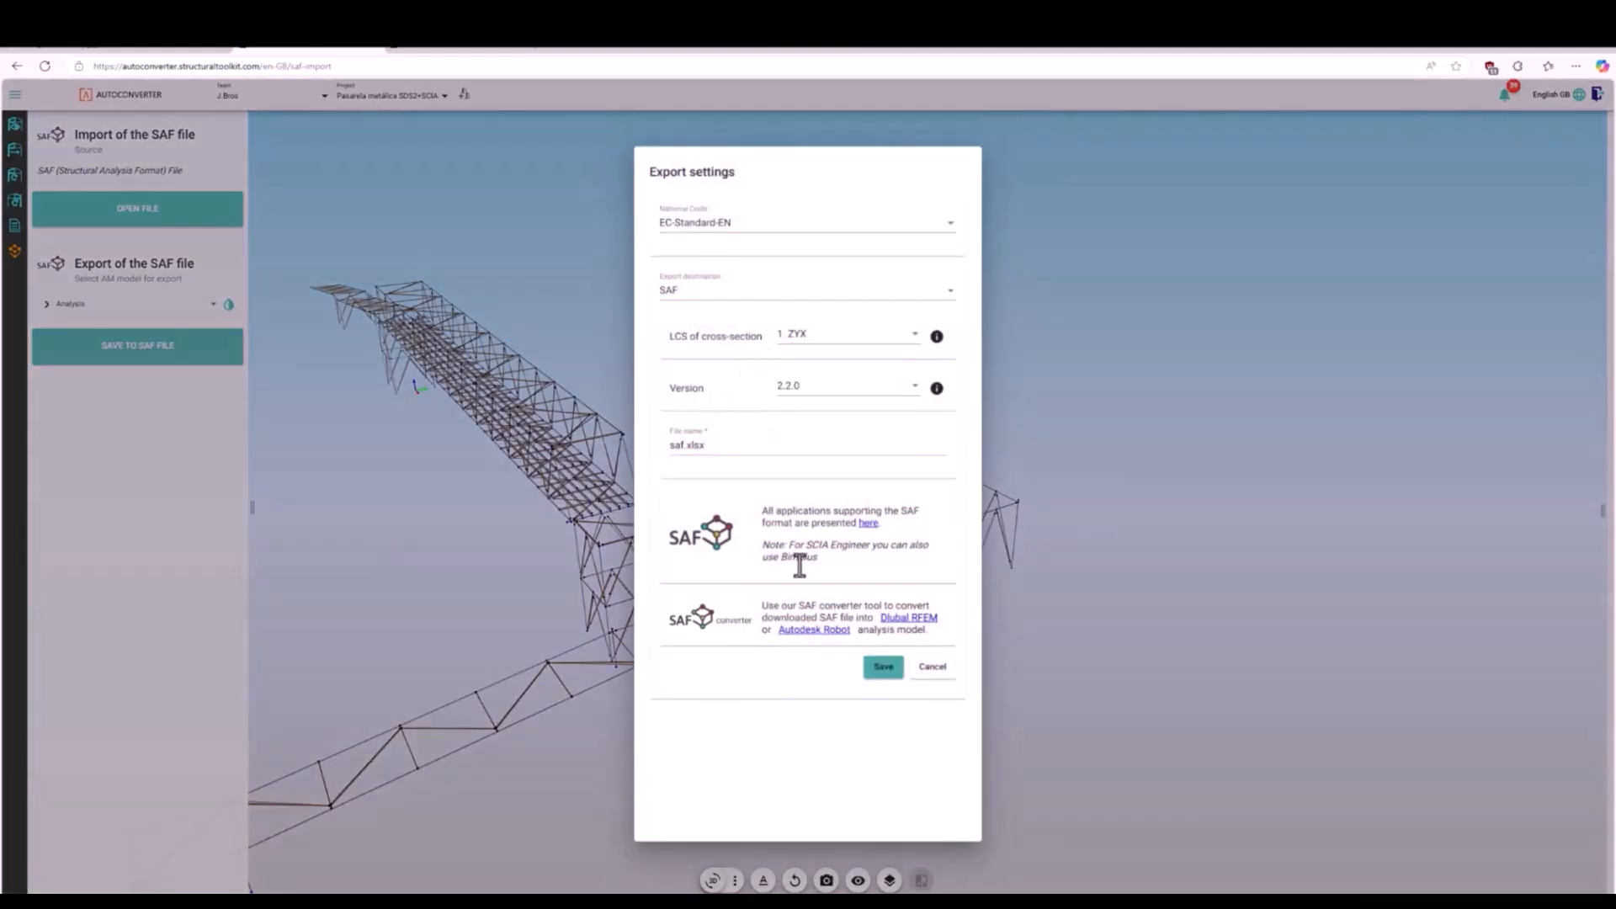
- Use SAF version 2.2.0, name the export file SDS2toSCIA and save it
{"action": "left_click", "coordinate": [839, 403]}
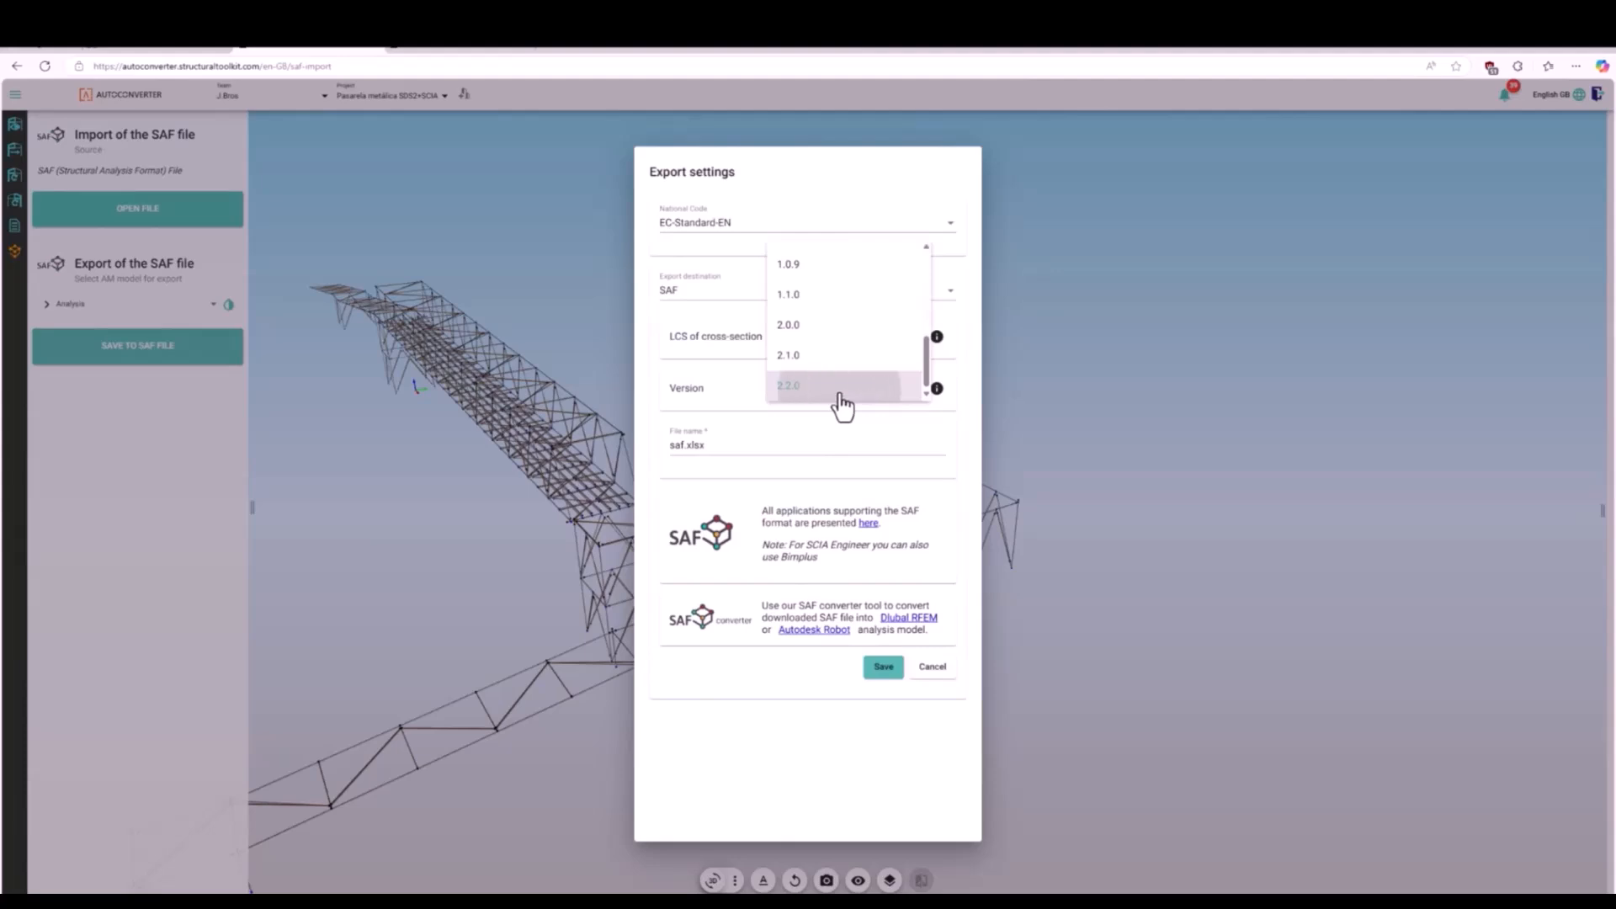
{"action": "left_click", "coordinate": [841, 404]}
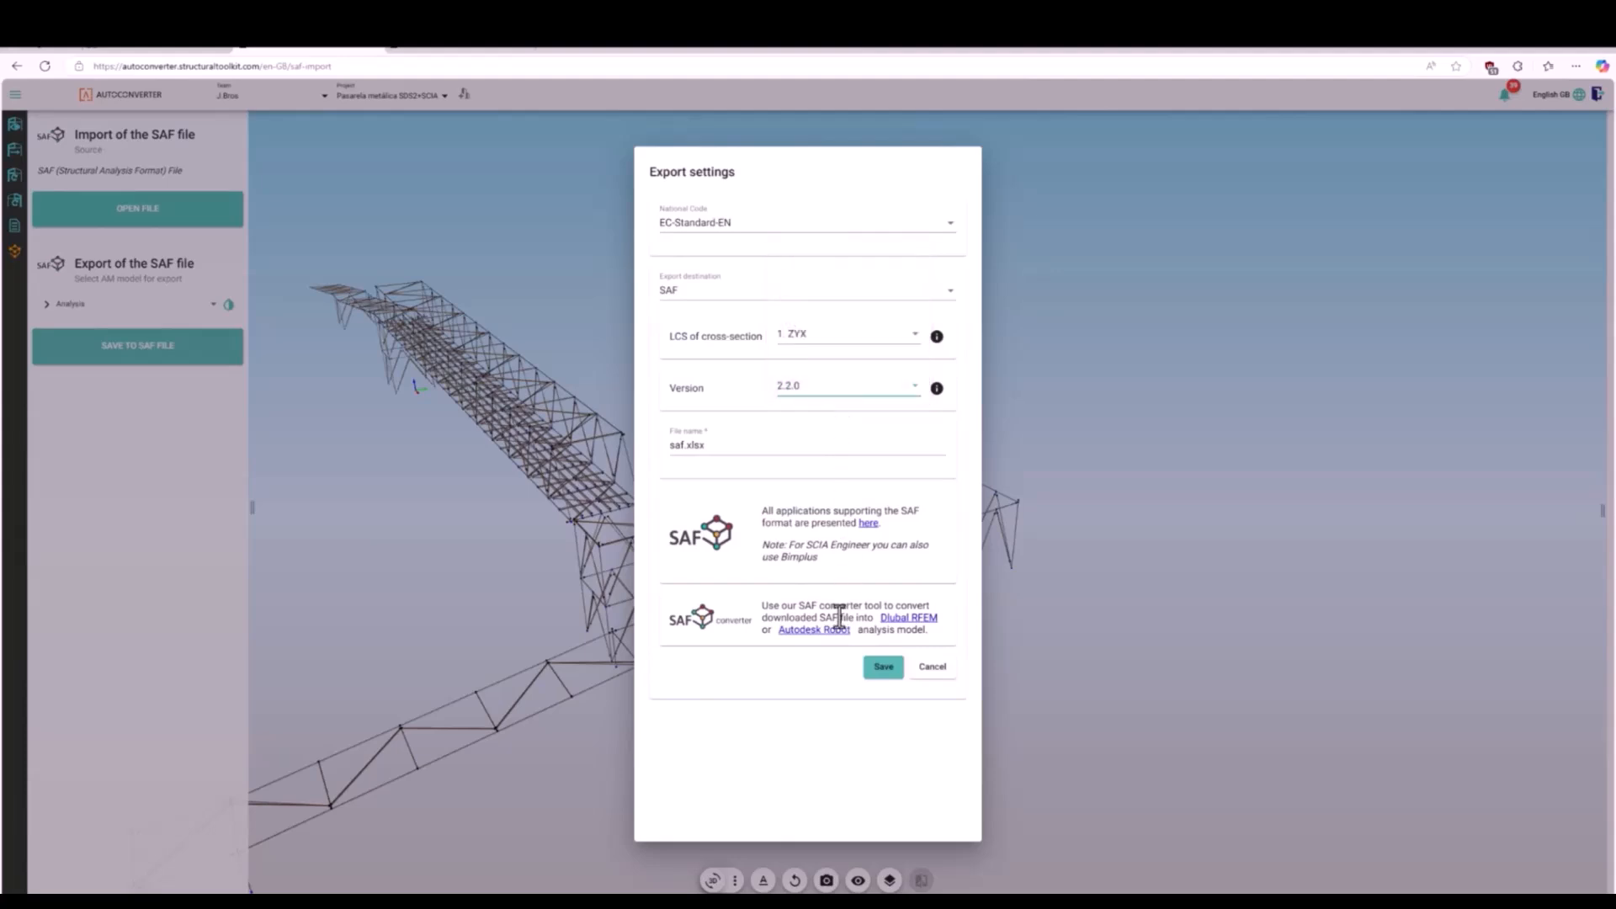
{"action": "left_click", "coordinate": [682, 446]}
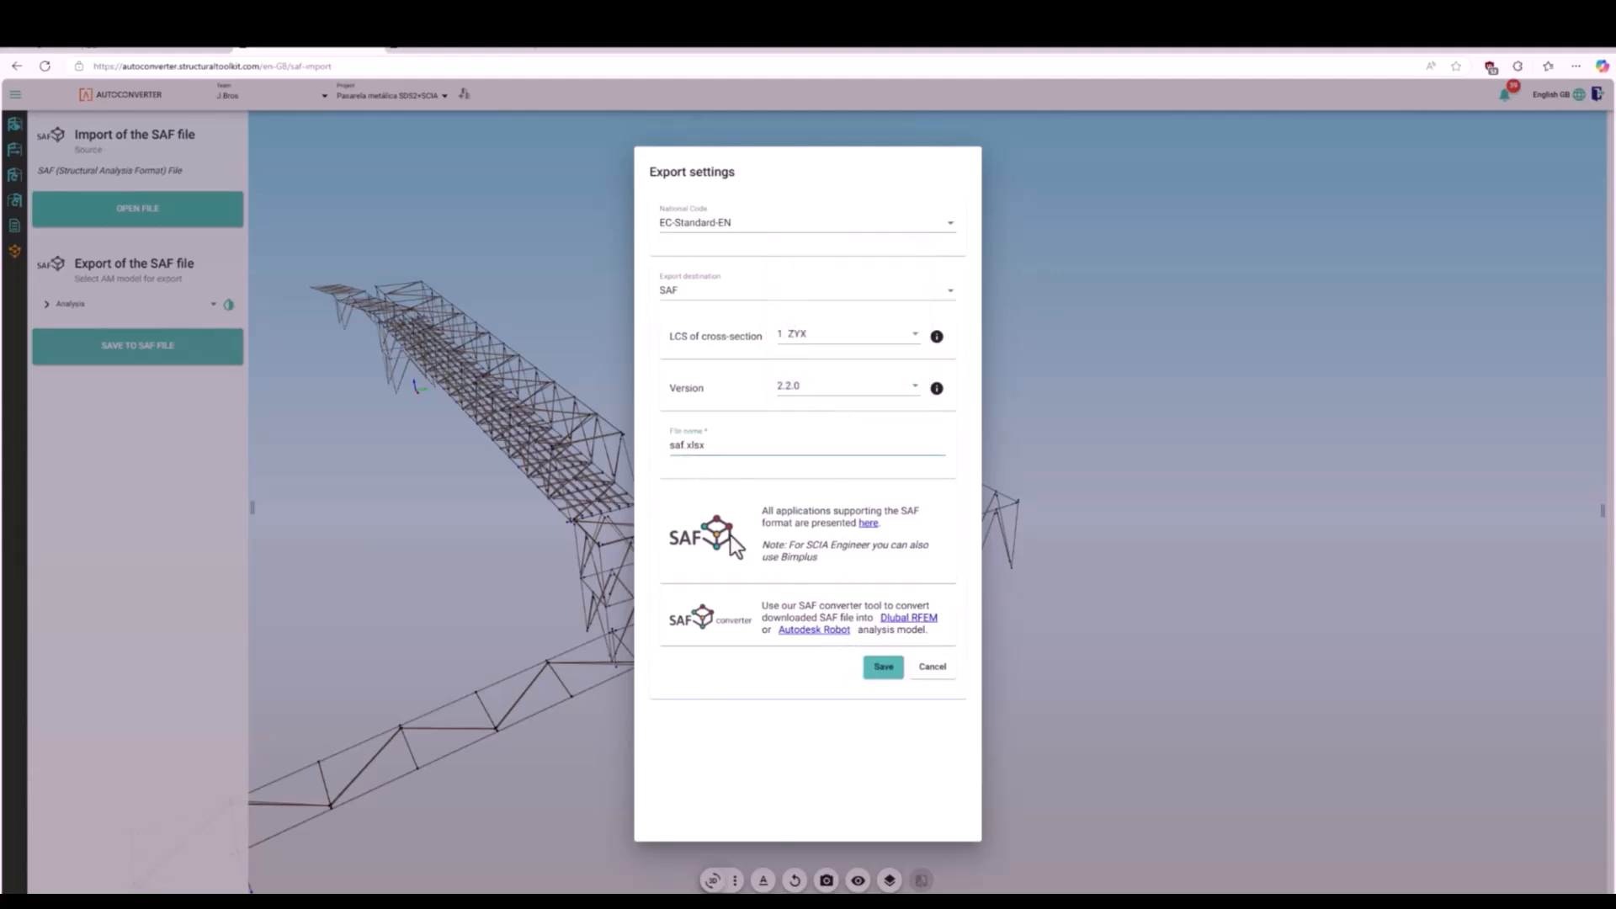
{"action": "key", "text": "BackSpace"}
{"action": "key", "text": "BackSpace"}
{"action": "key", "text": "BackSpace"}
{"action": "type", "text": "SDS2toSCIA"}
{"action": "left_click", "coordinate": [882, 666]}
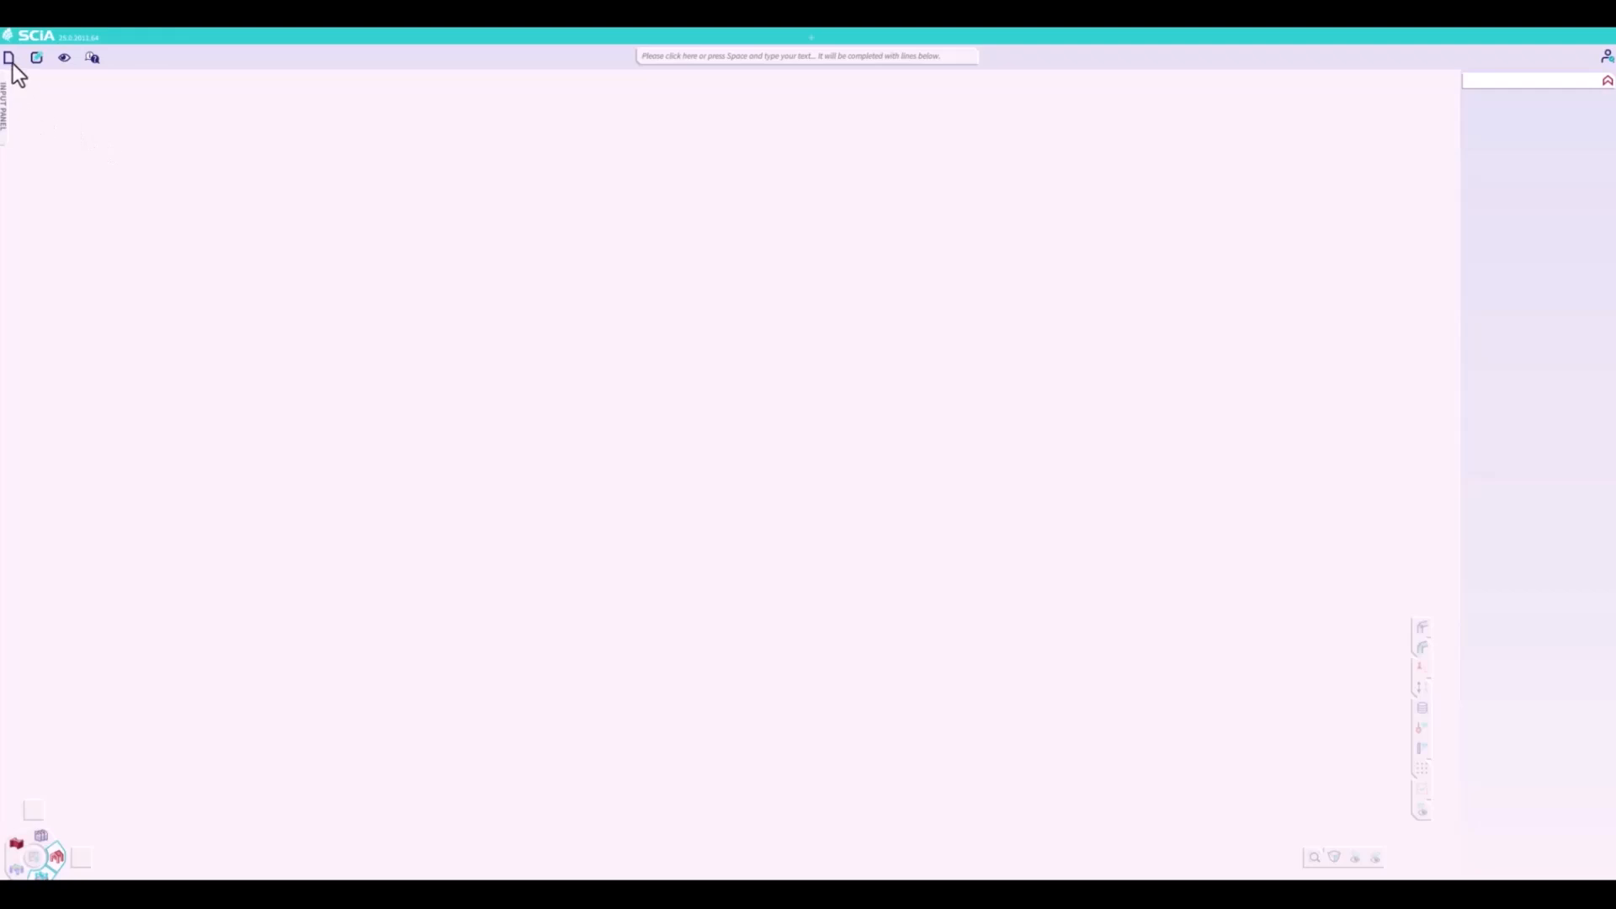
- Switch to SCIA Engineer and open the exported SAF model, accepting the cross-section mapping
{"action": "left_click", "coordinate": [9, 58]}
{"action": "mouse_move", "coordinate": [39, 127]}
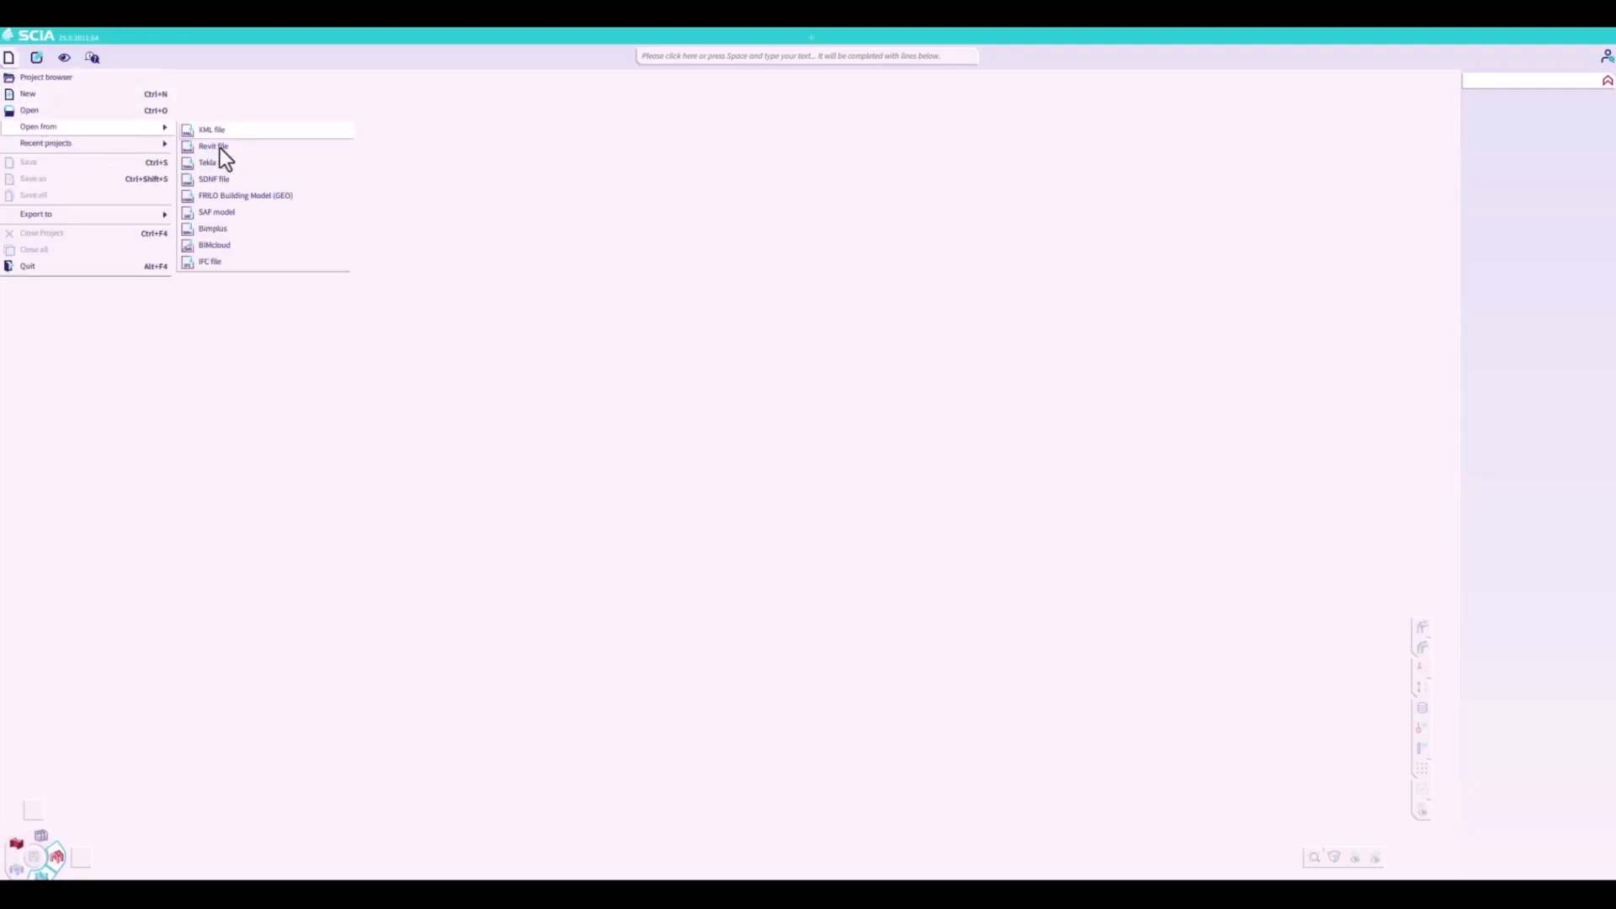
{"action": "left_click", "coordinate": [229, 214]}
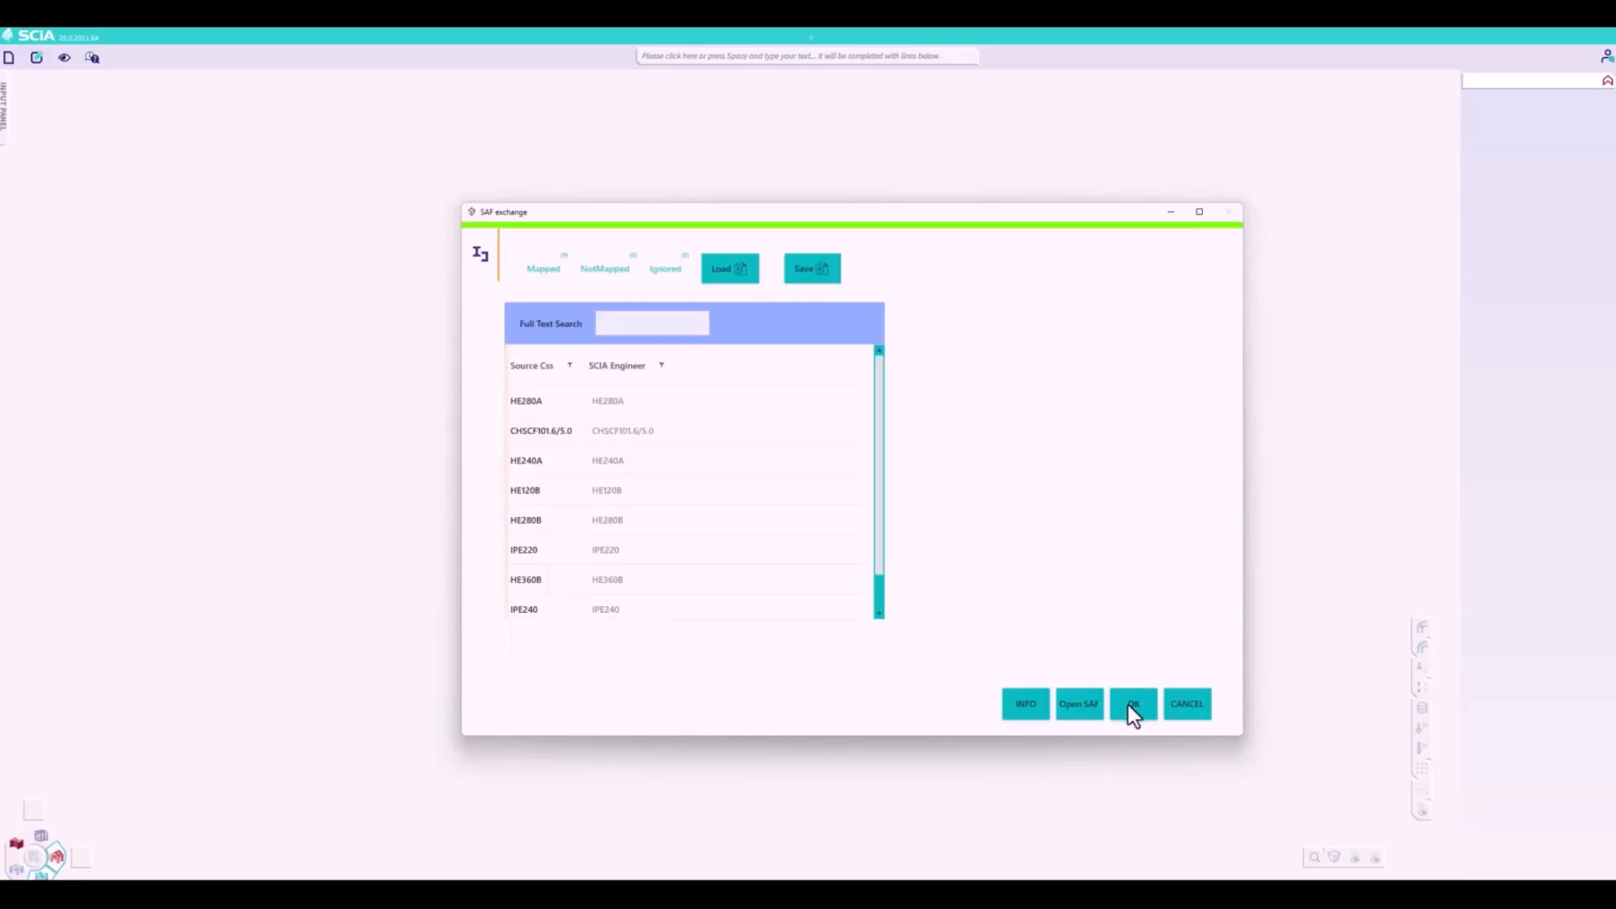
{"action": "left_click", "coordinate": [1129, 705]}
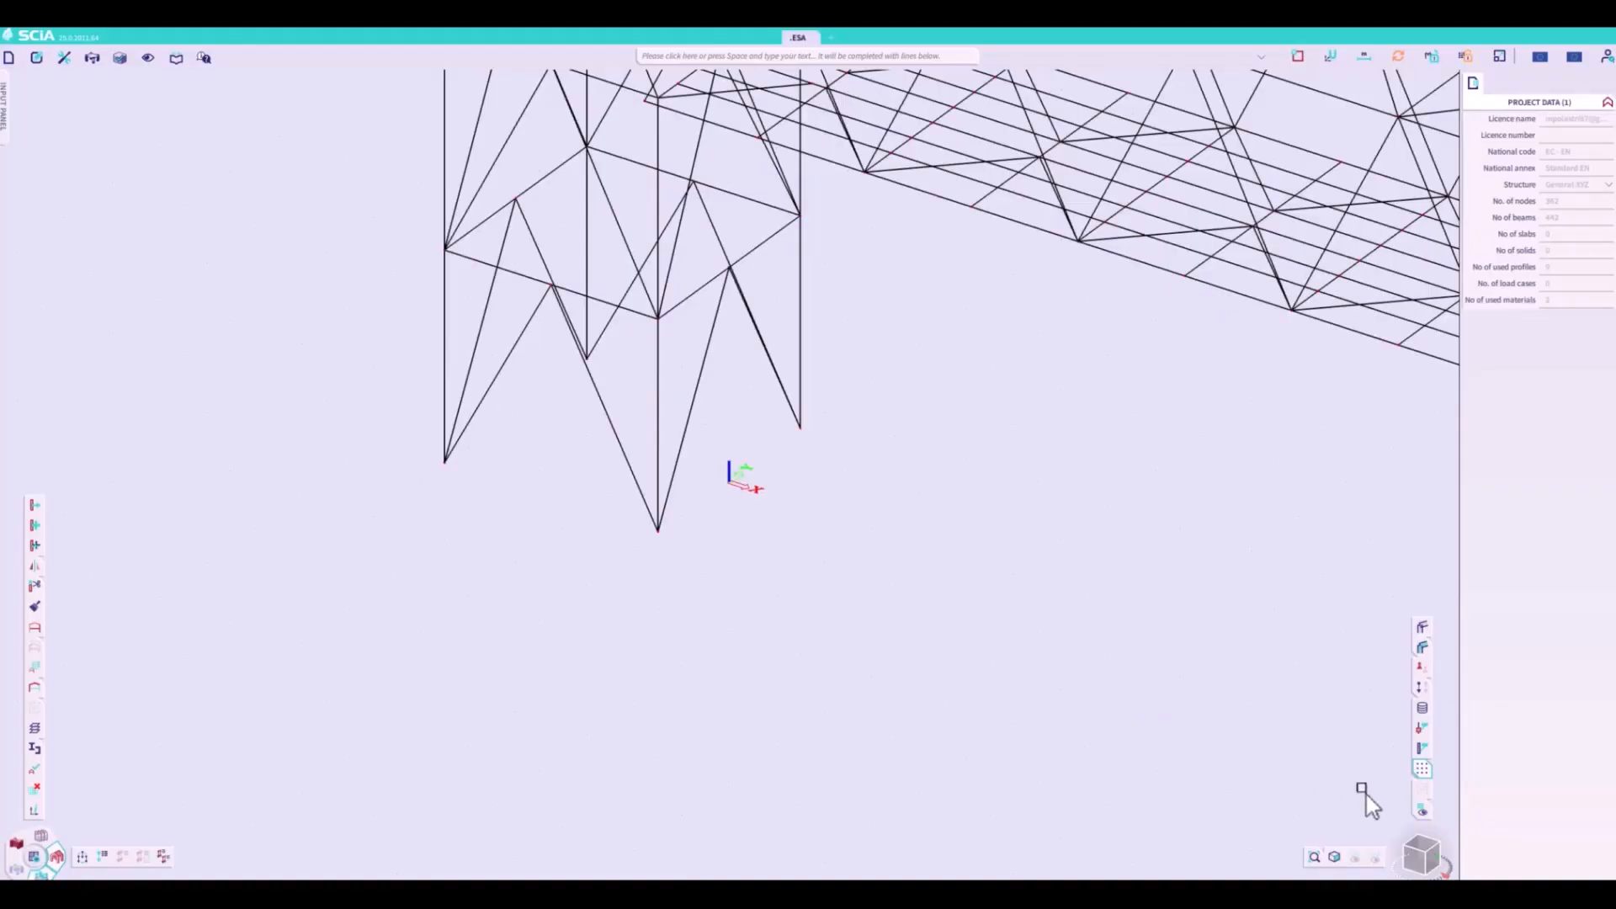
- Fit the whole structure in view and run the check of structure data on nodes, members and data references
{"action": "left_click", "coordinate": [1440, 849]}
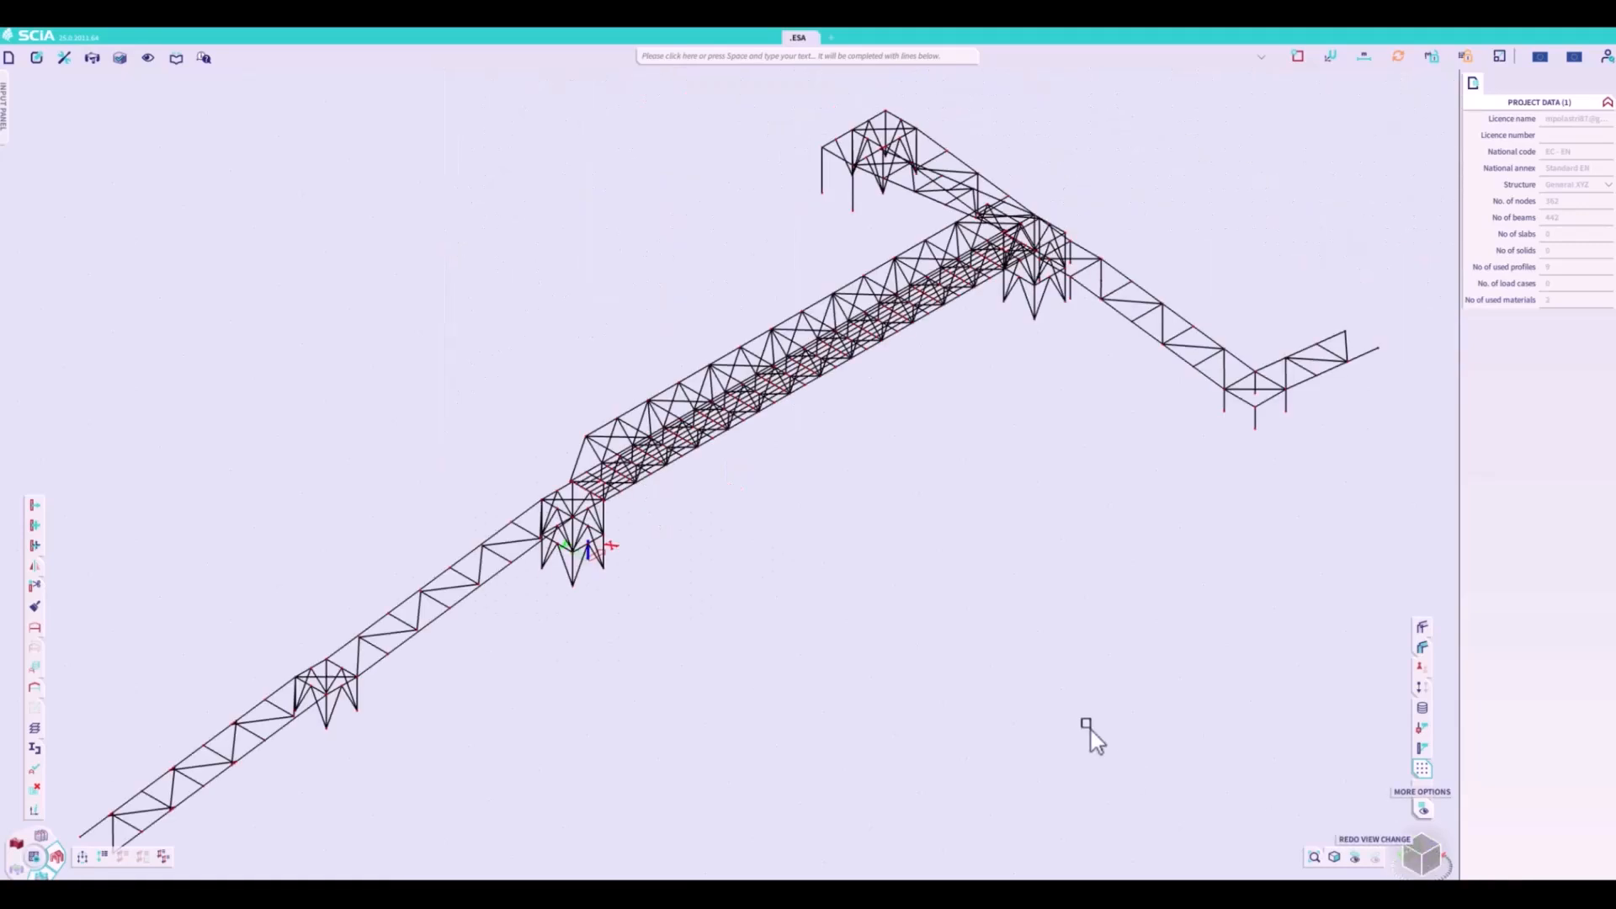
{"action": "left_click", "coordinate": [42, 771]}
{"action": "left_click", "coordinate": [909, 641]}
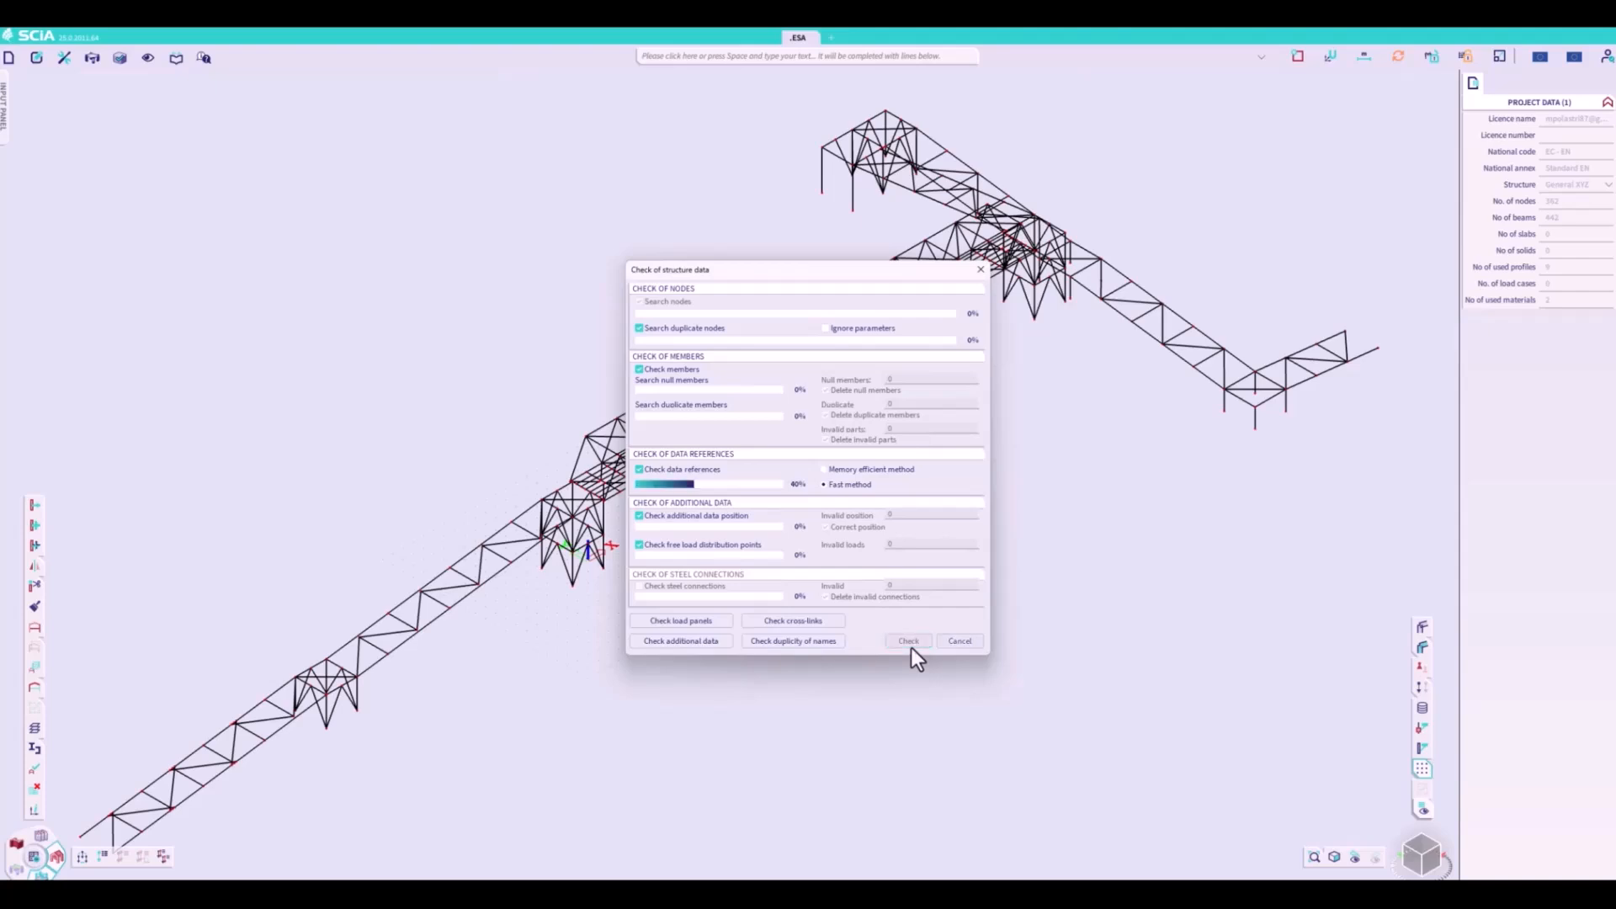
{"action": "left_click", "coordinate": [842, 504]}
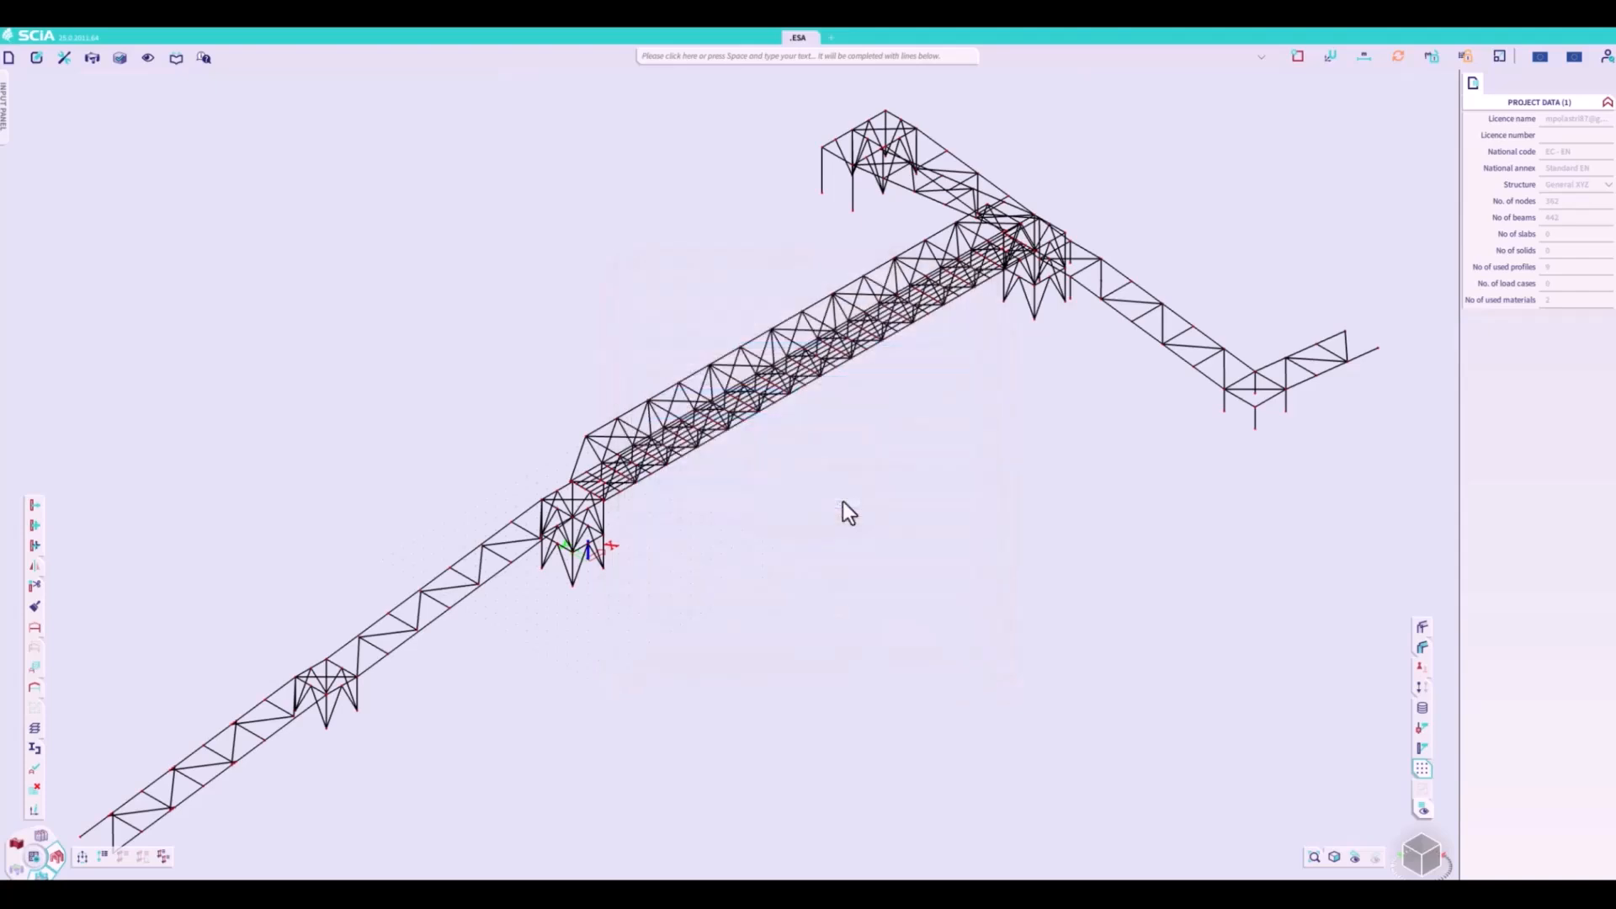
- Display the member volumes, review the layer activity settings and compare the volumes with the wireframe
{"action": "left_click", "coordinate": [1423, 629]}
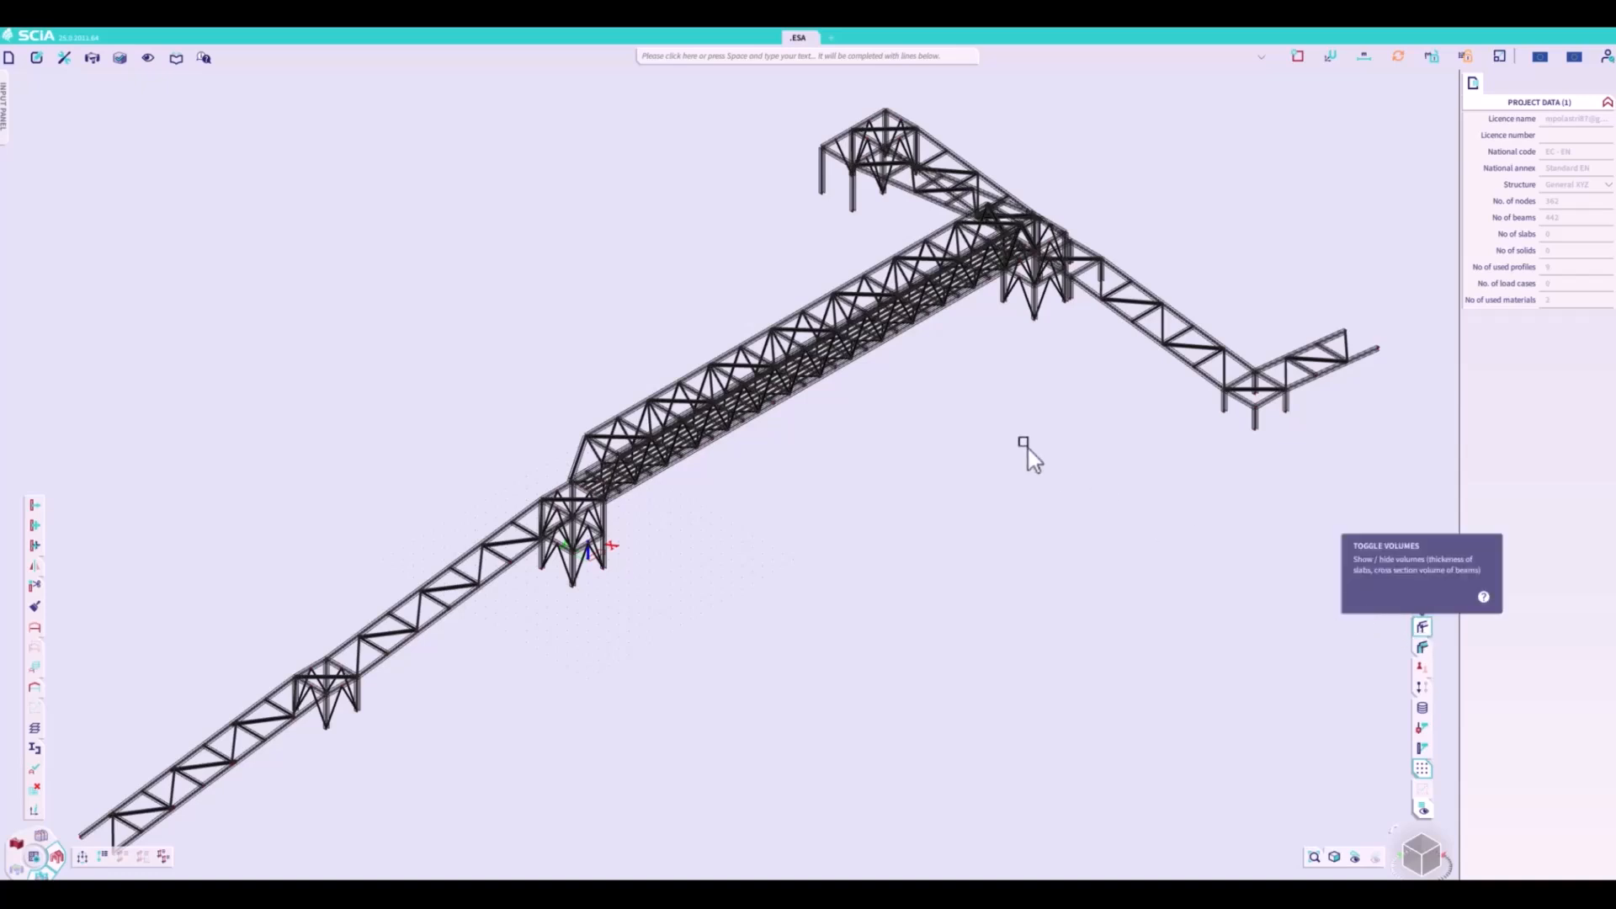
{"action": "left_click", "coordinate": [35, 667]}
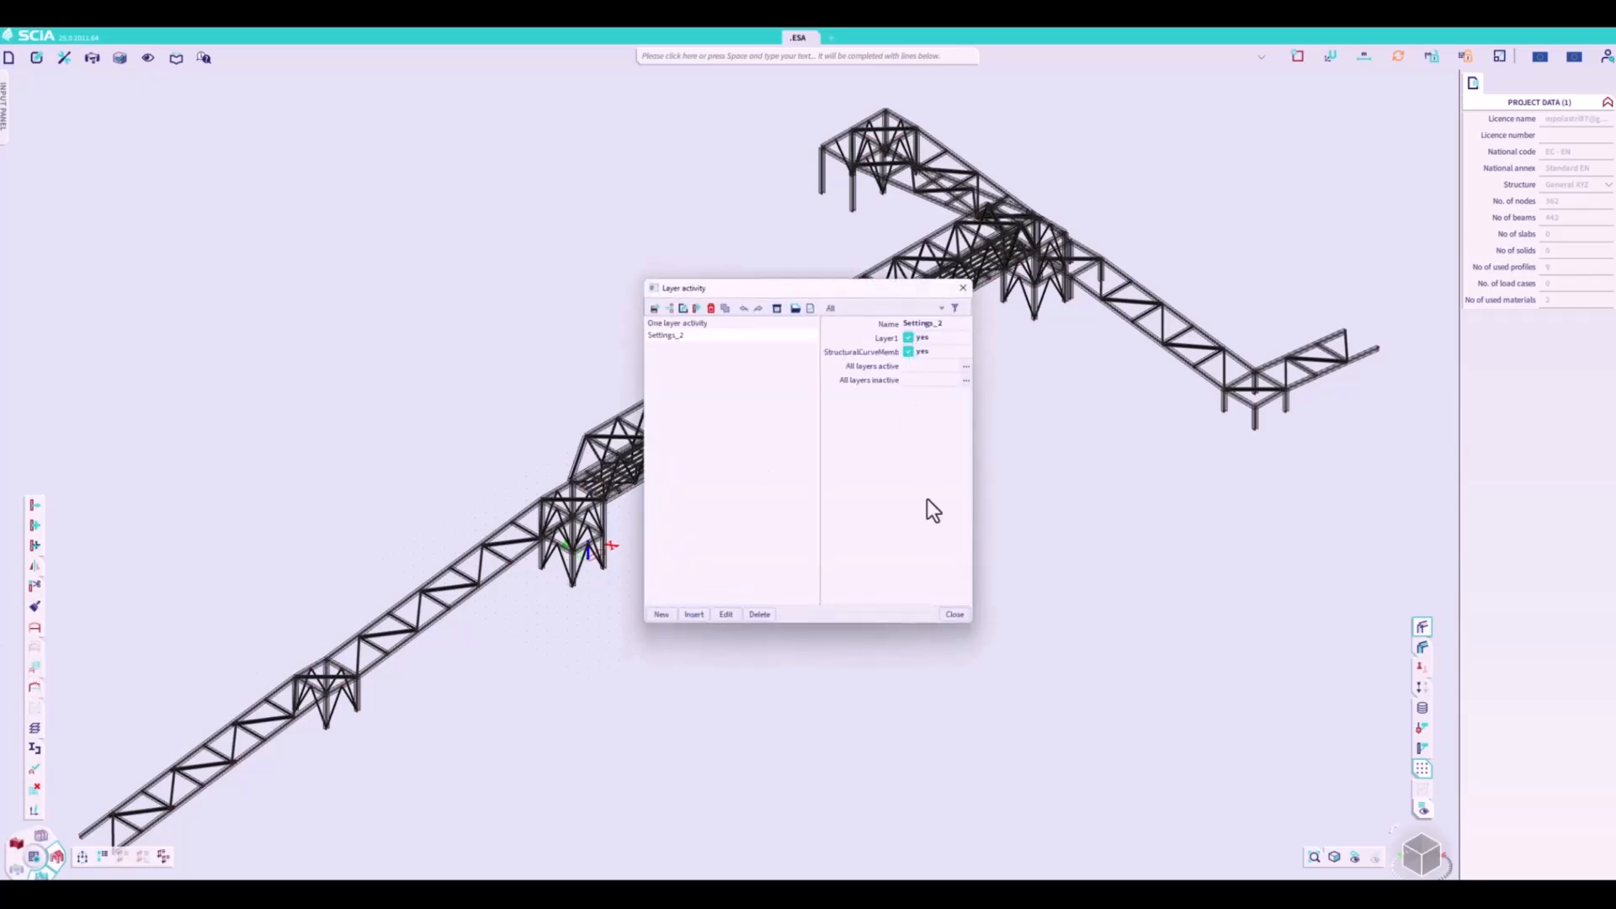
{"action": "left_click", "coordinate": [960, 615]}
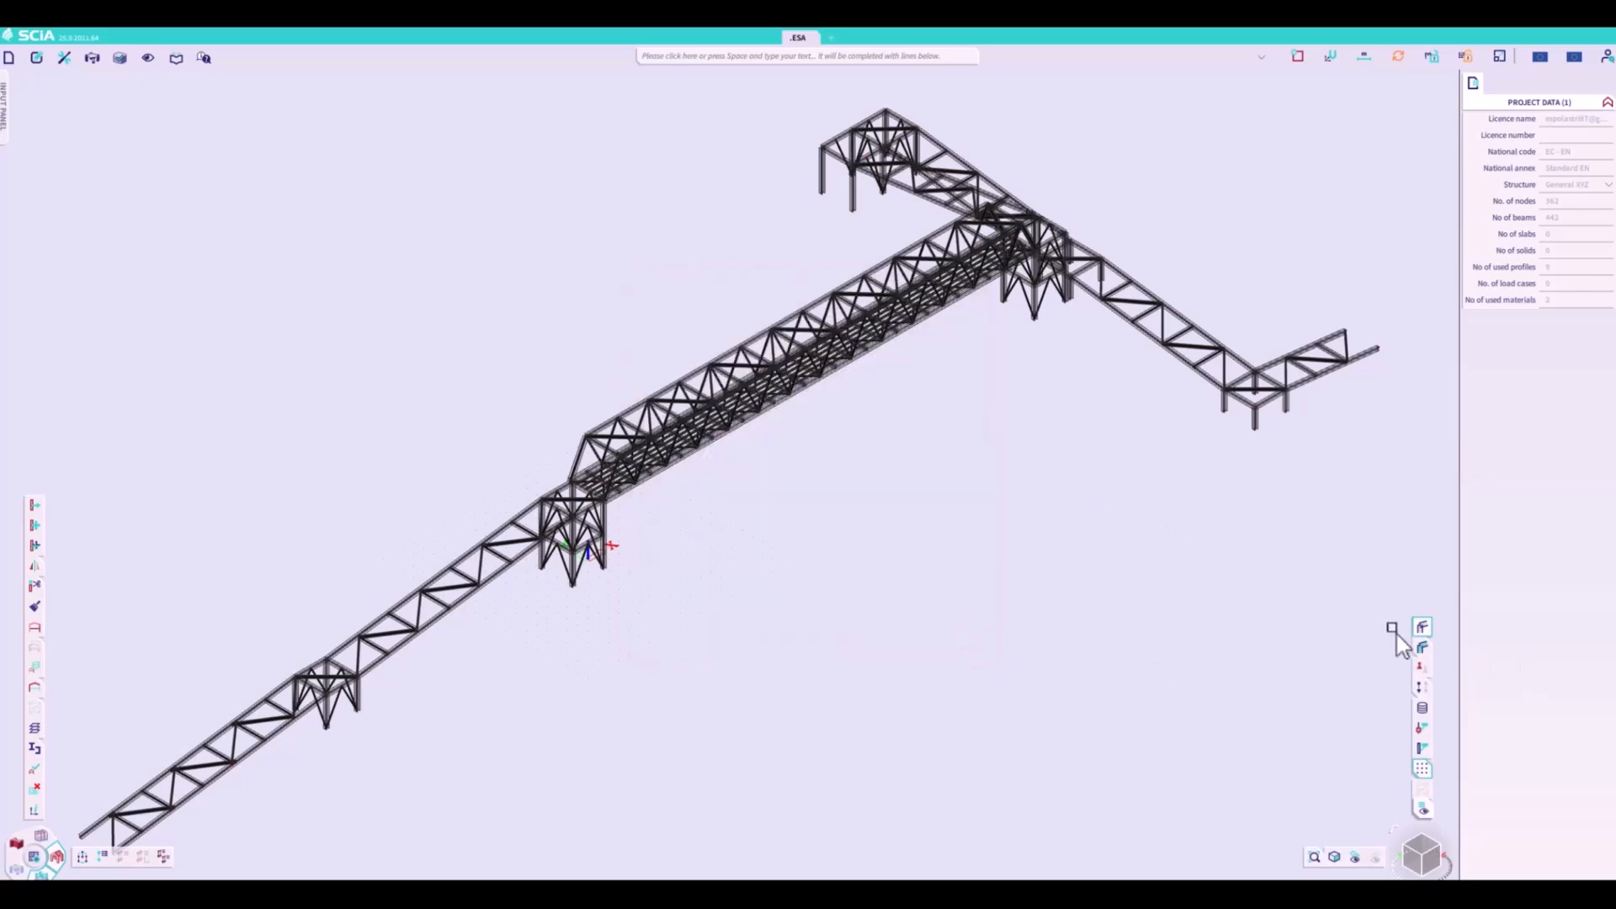
{"action": "left_click", "coordinate": [1419, 628]}
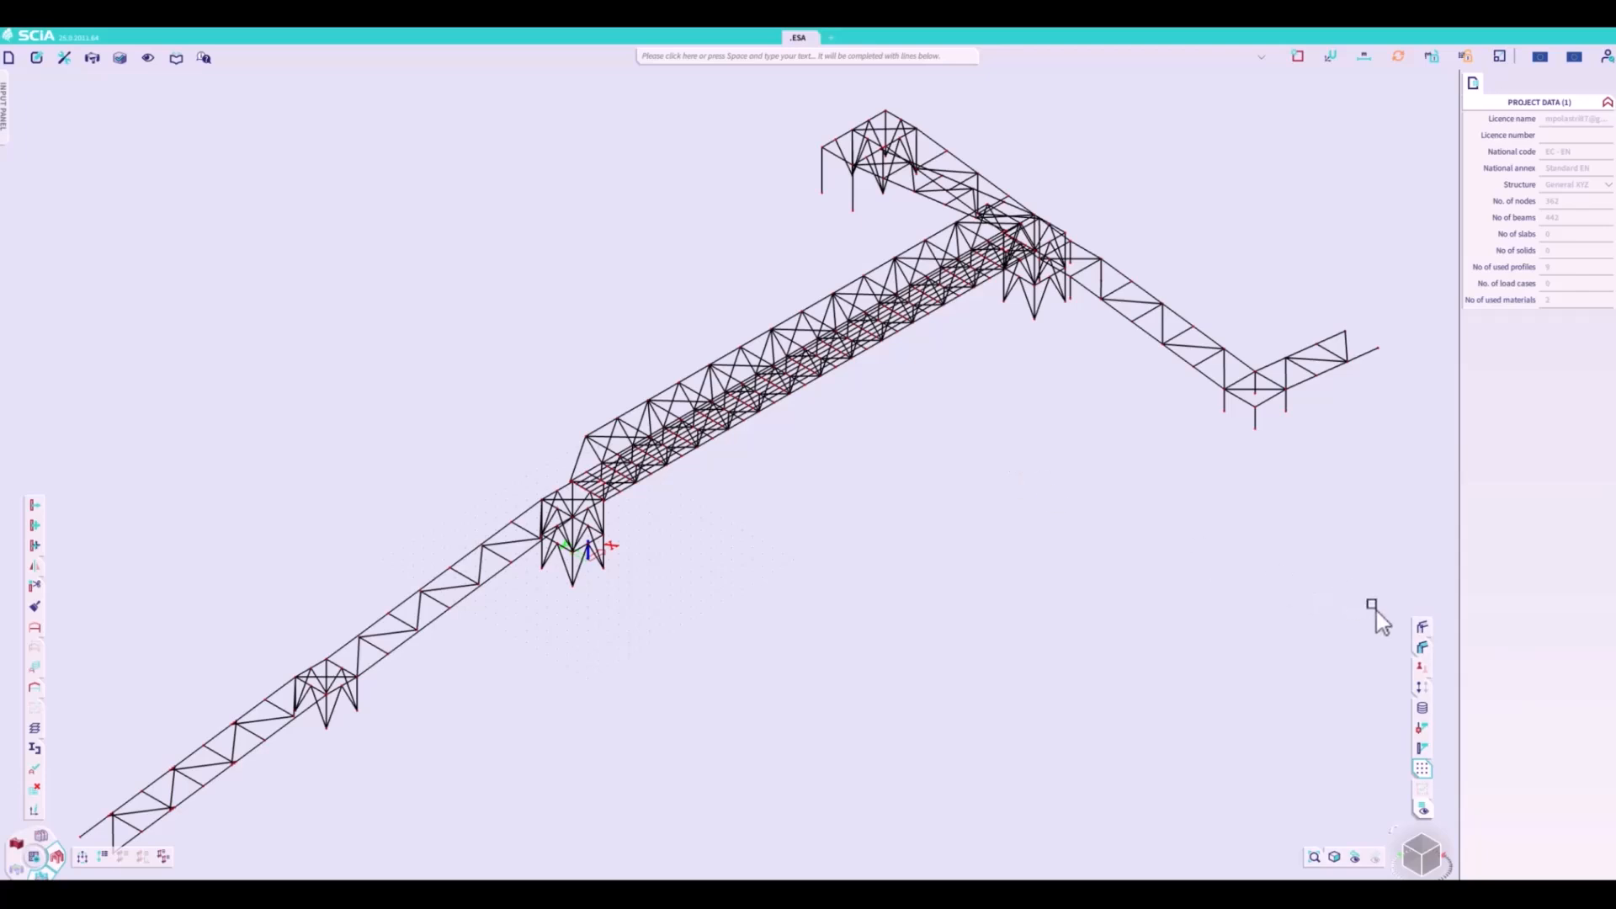
{"action": "left_click", "coordinate": [1410, 630]}
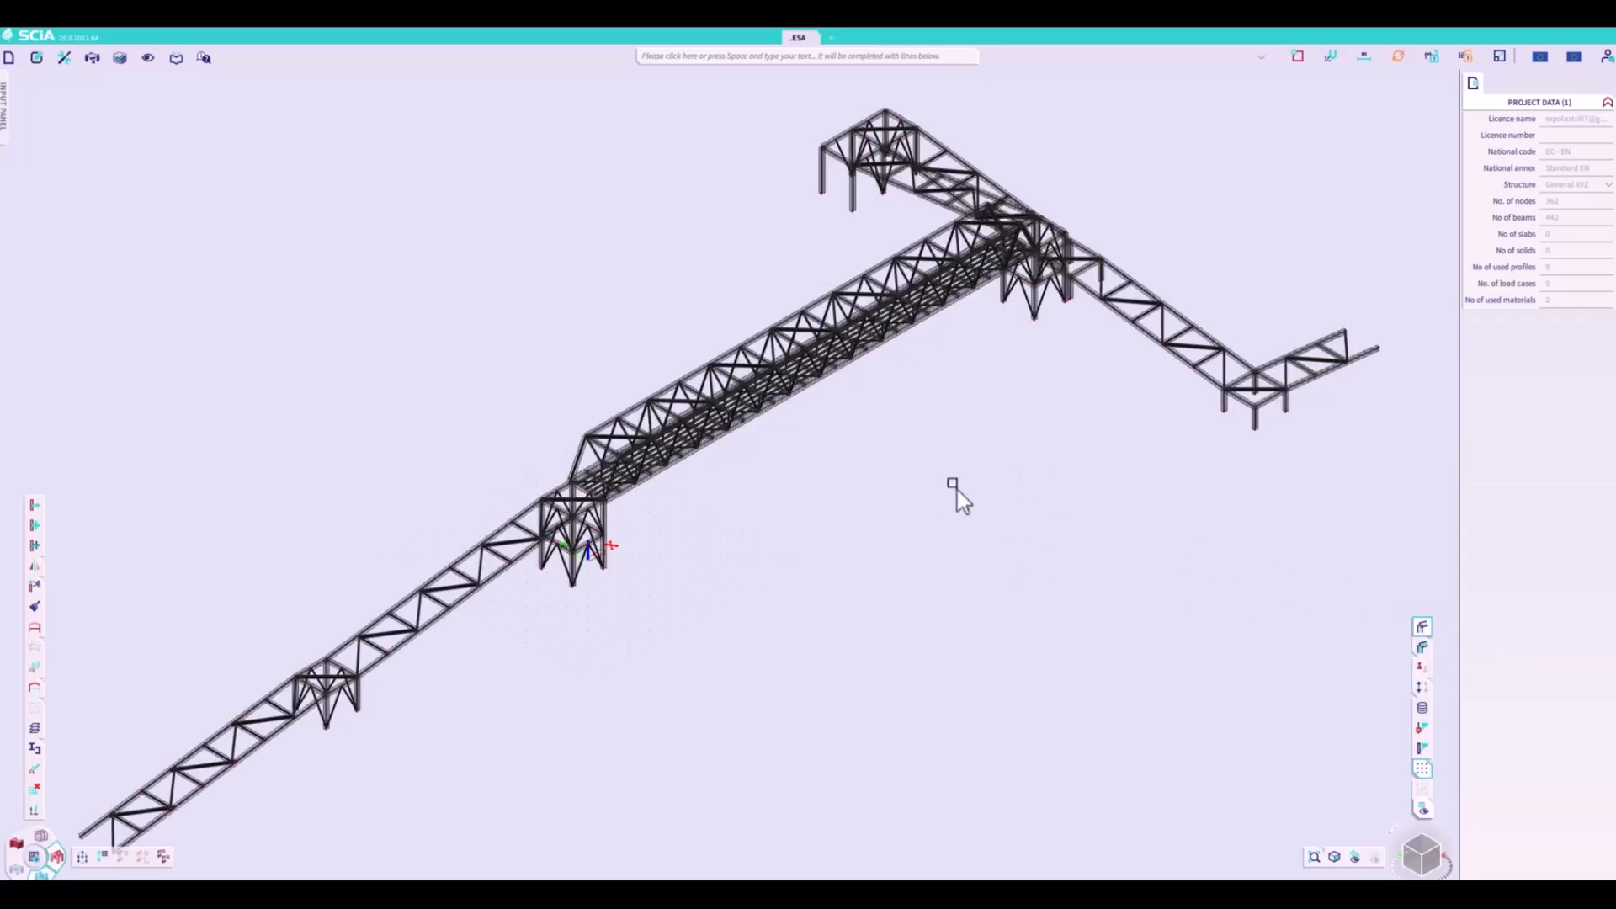
- Set the structure's style and colour to colour by cross-section for all entities and hide the member volumes
{"action": "right_click", "coordinate": [957, 490]}
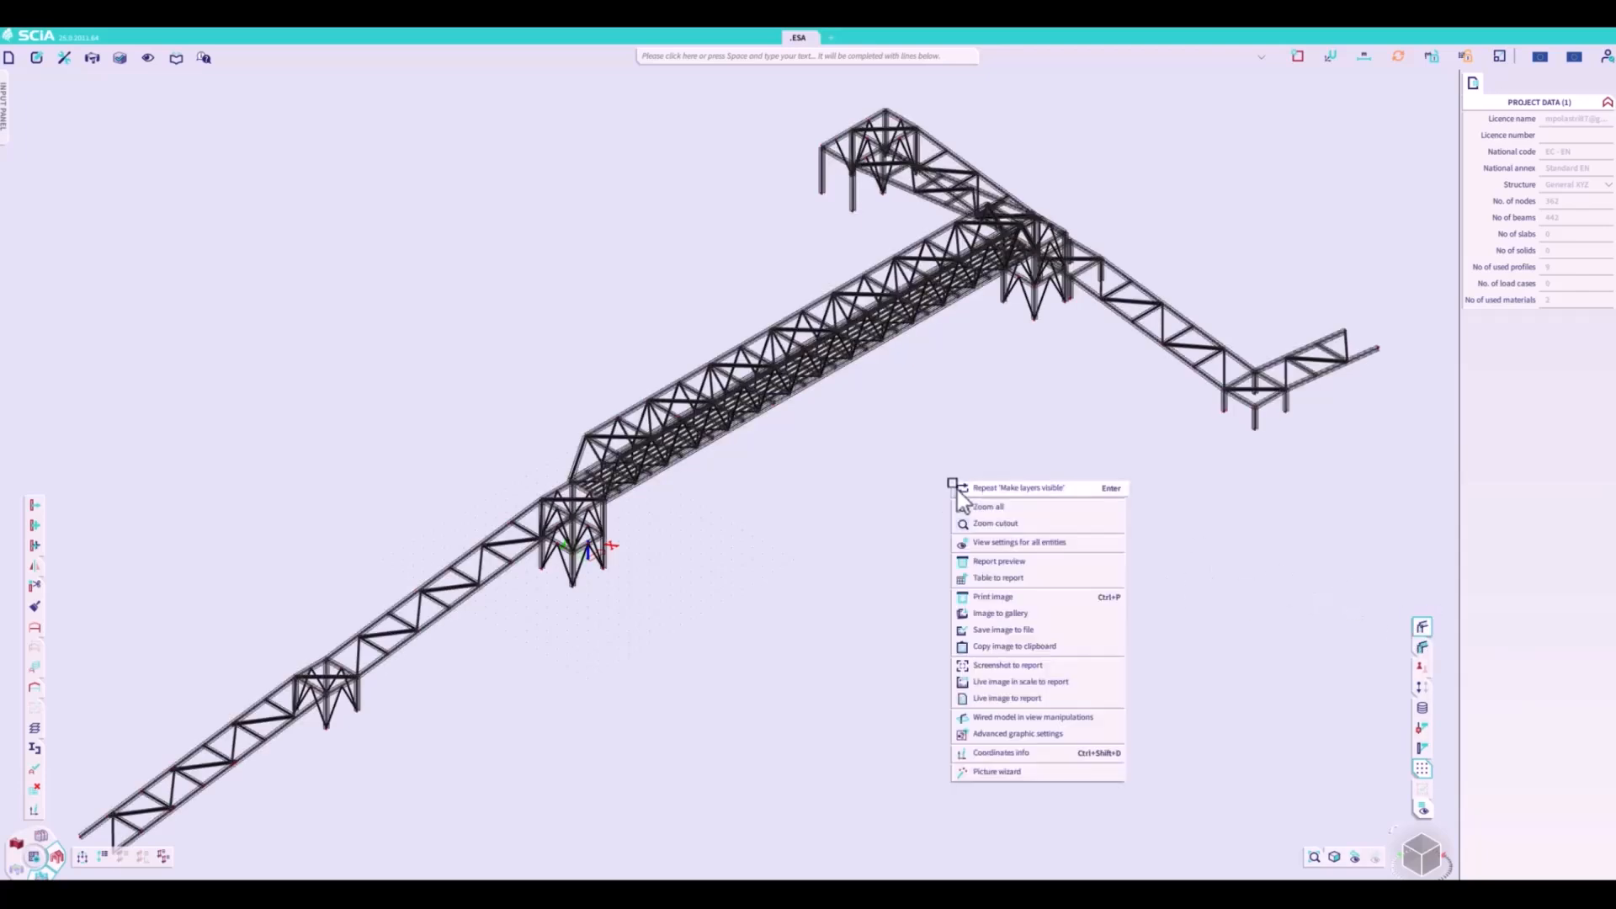
{"action": "left_click", "coordinate": [996, 543]}
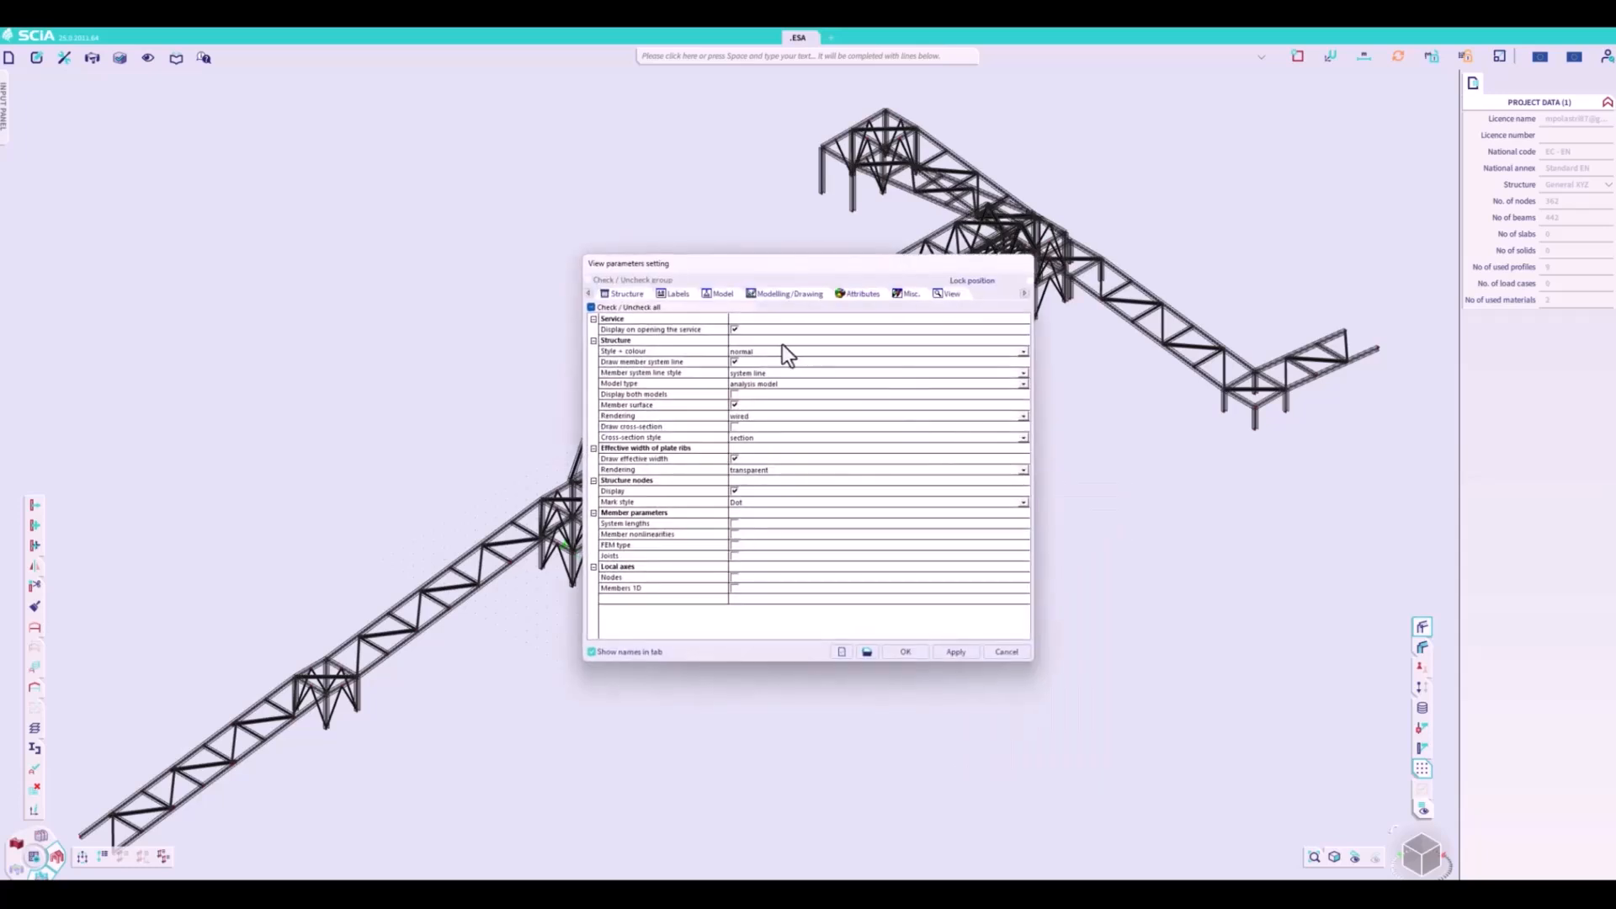
{"action": "left_click", "coordinate": [759, 352]}
{"action": "left_click", "coordinate": [760, 351]}
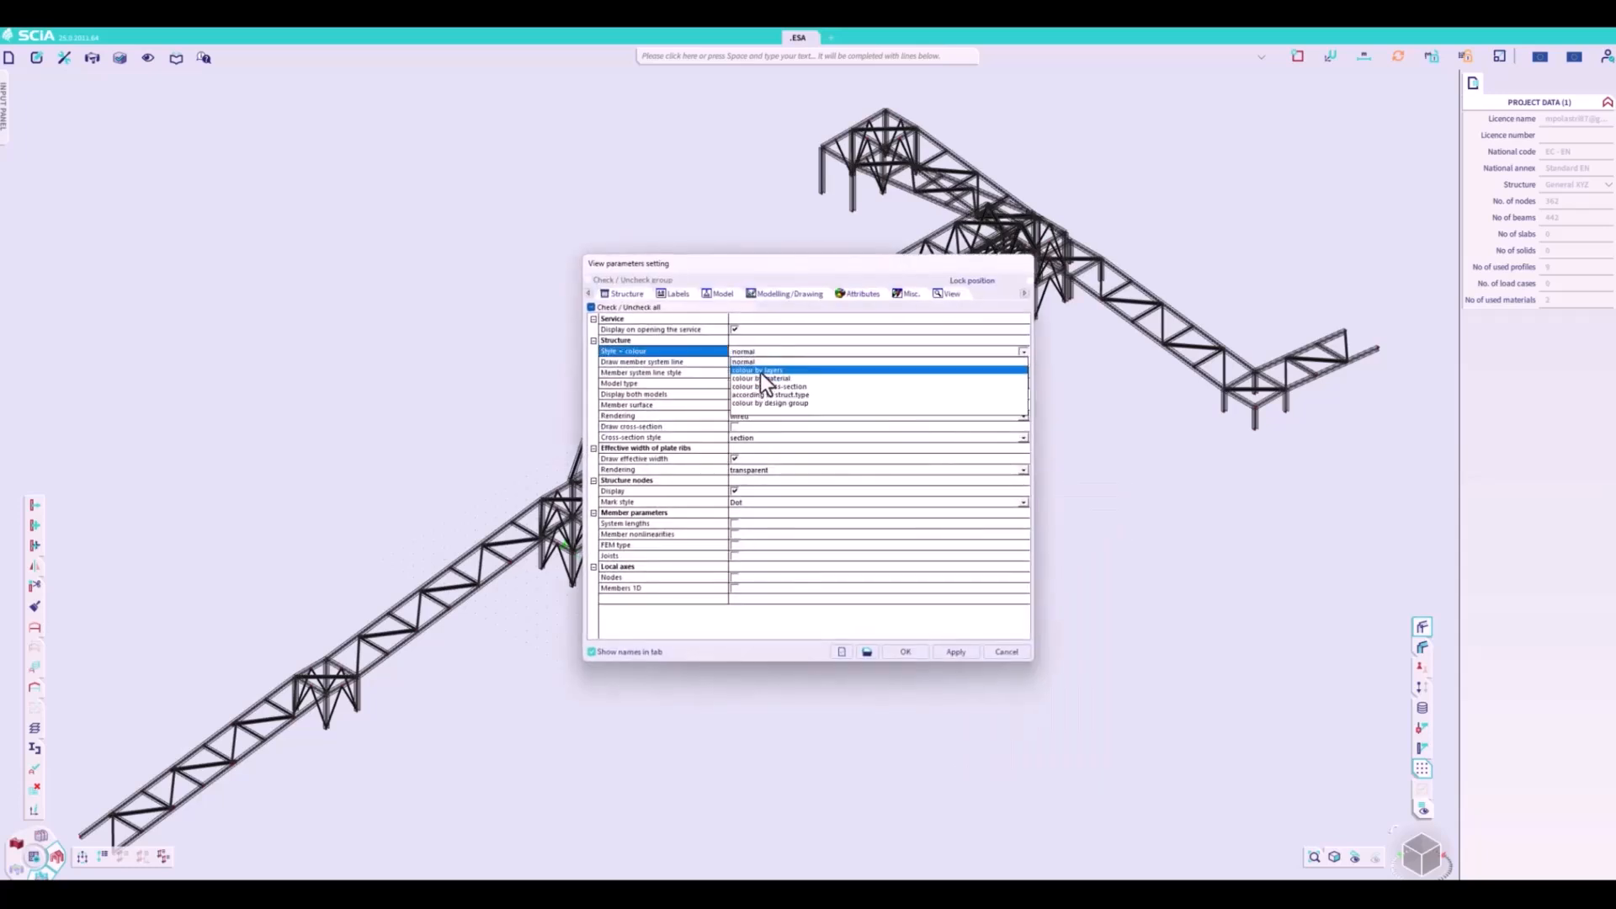
{"action": "left_click", "coordinate": [760, 389]}
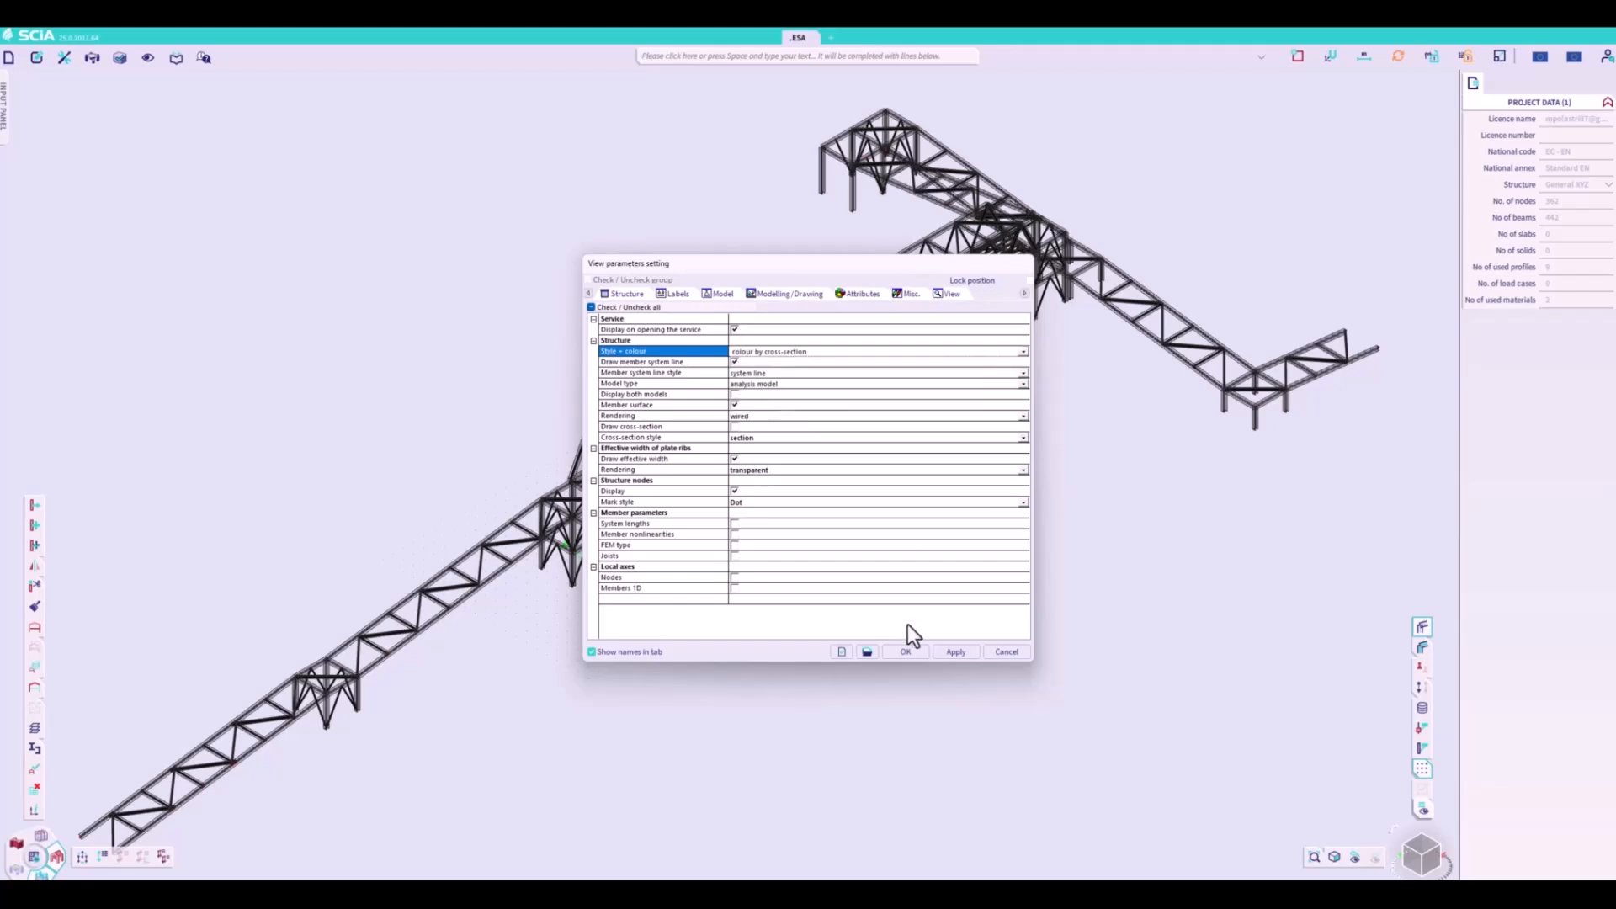
{"action": "left_click", "coordinate": [945, 655]}
{"action": "left_click", "coordinate": [911, 650]}
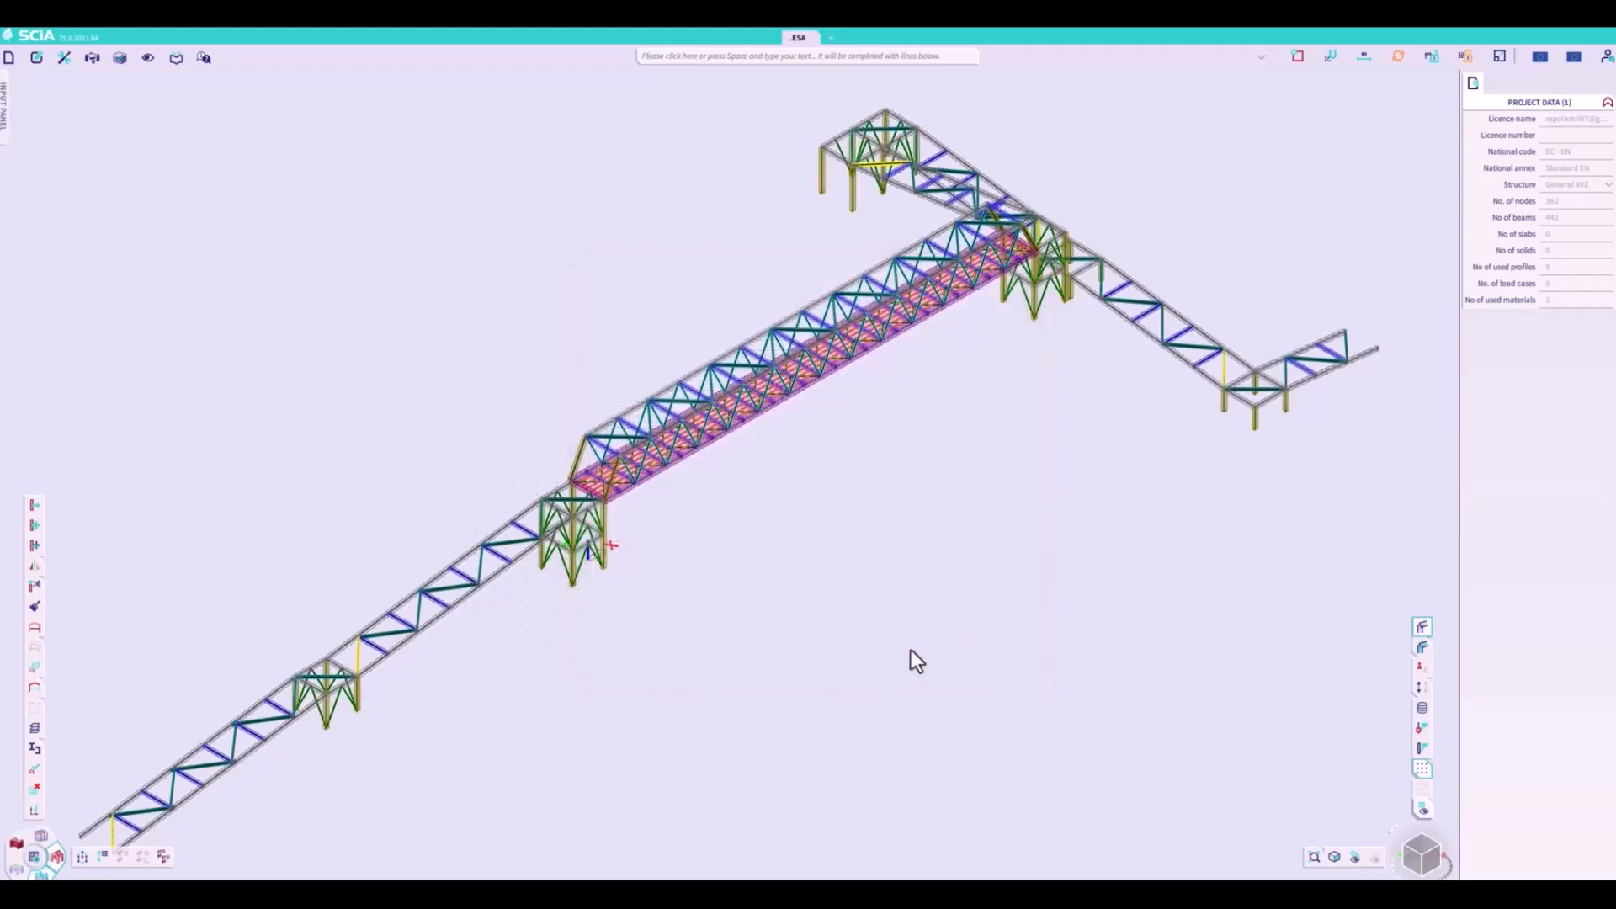
{"action": "left_click", "coordinate": [1424, 626]}
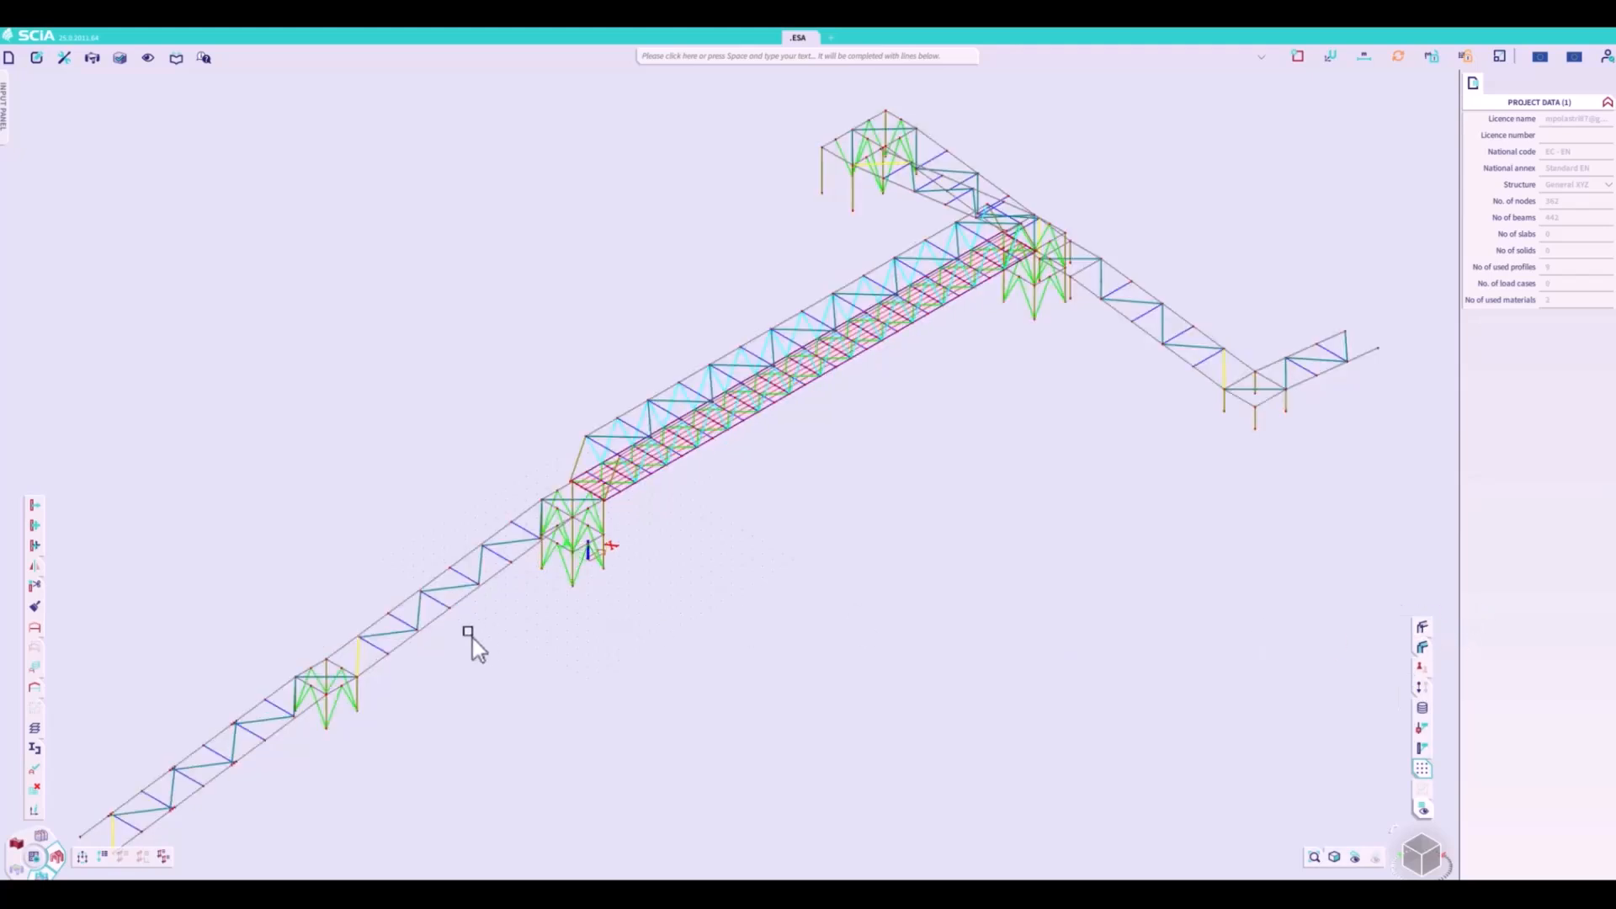
- Define the UCS from the local axes of the far chord member of the walkway span beside the braced tower
{"action": "scroll", "coordinate": [443, 623], "scroll_direction": "up", "scroll_amount": 5}
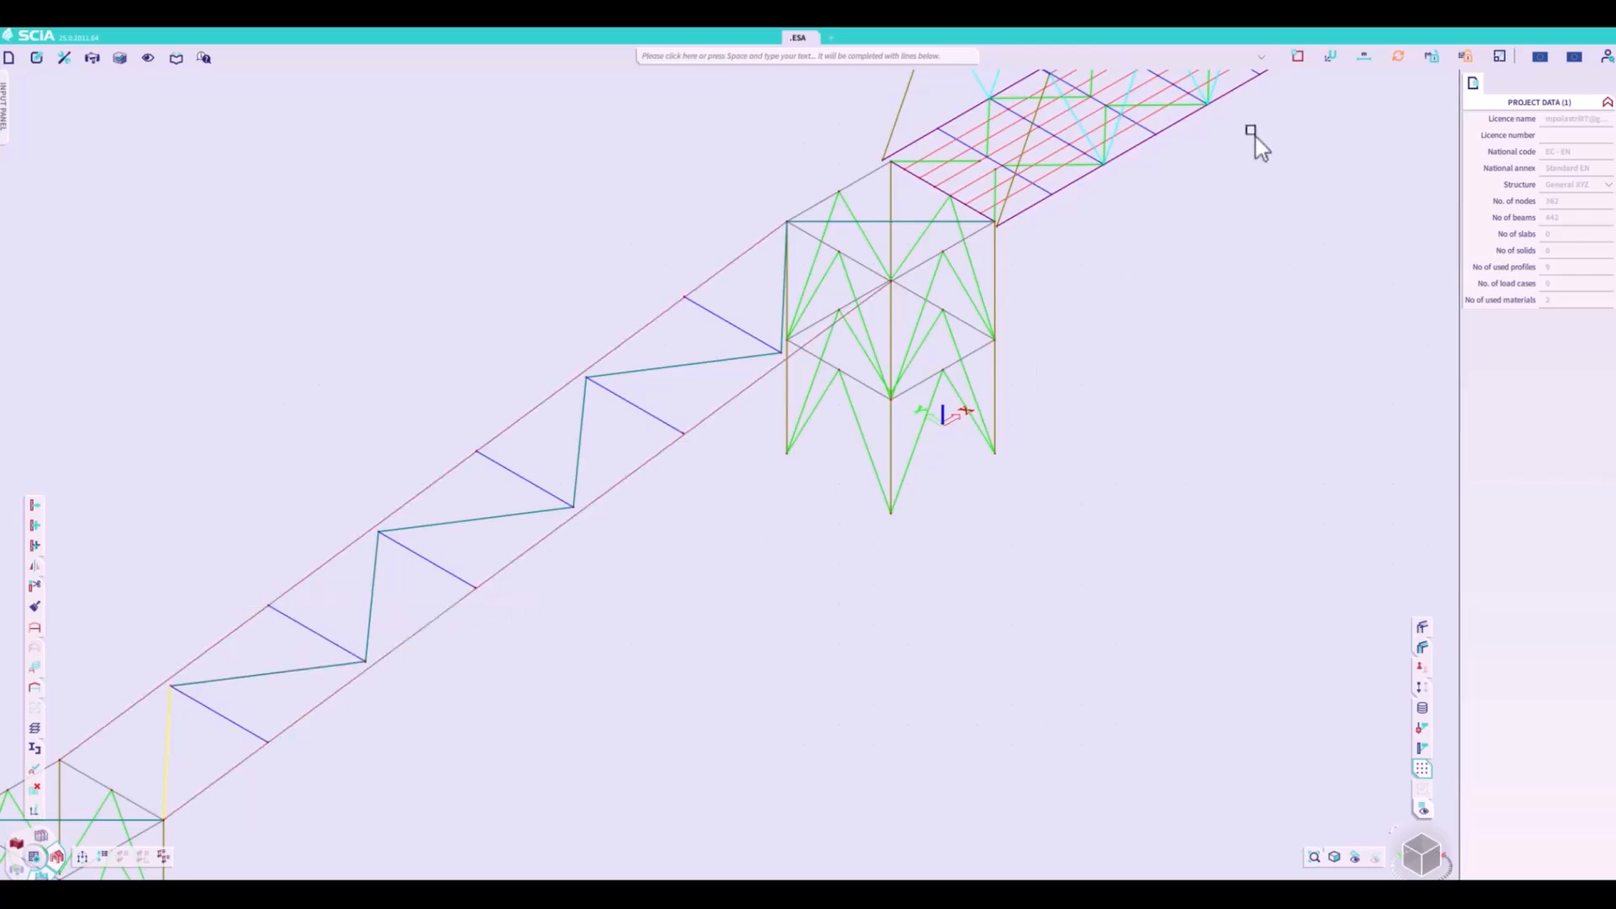
{"action": "left_click", "coordinate": [1301, 58]}
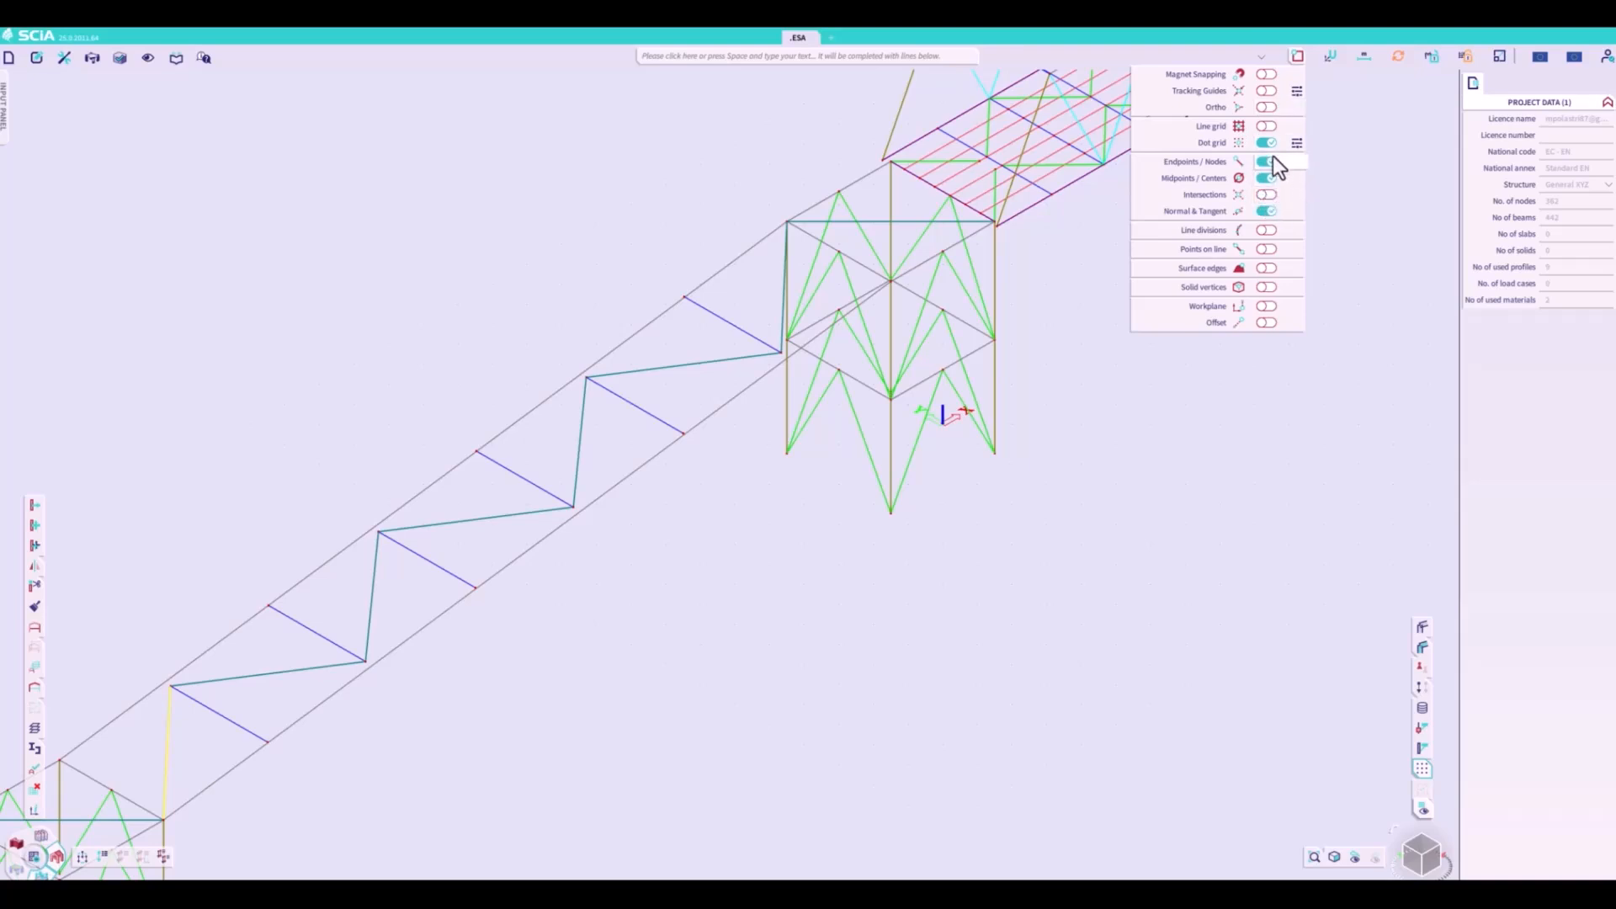
{"action": "left_click", "coordinate": [1330, 56]}
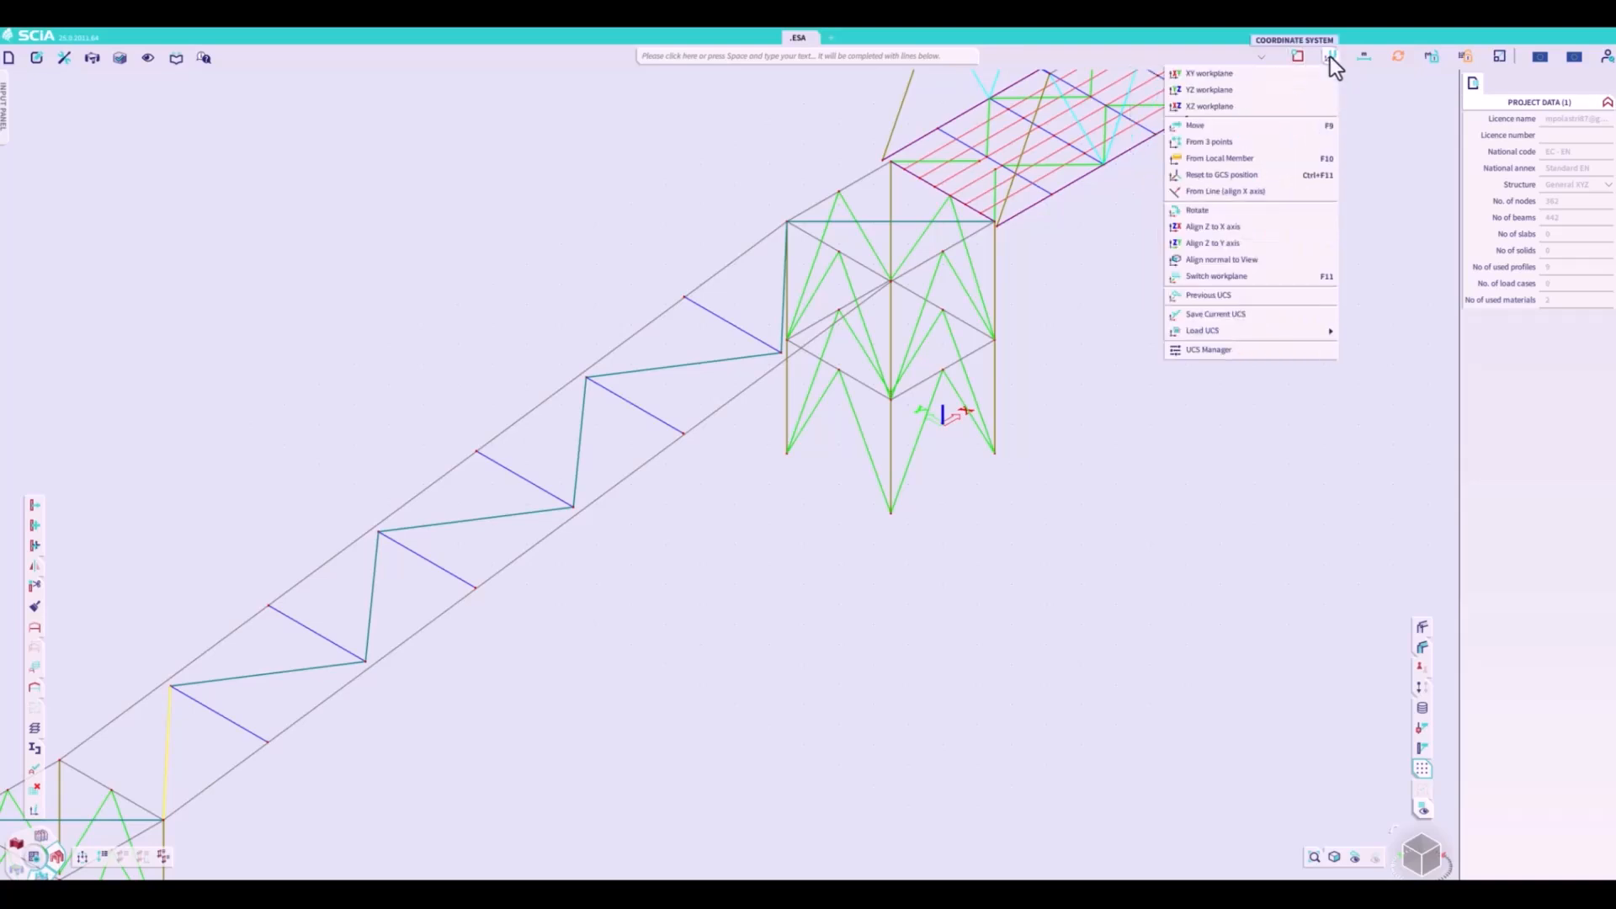
{"action": "left_click", "coordinate": [1254, 165]}
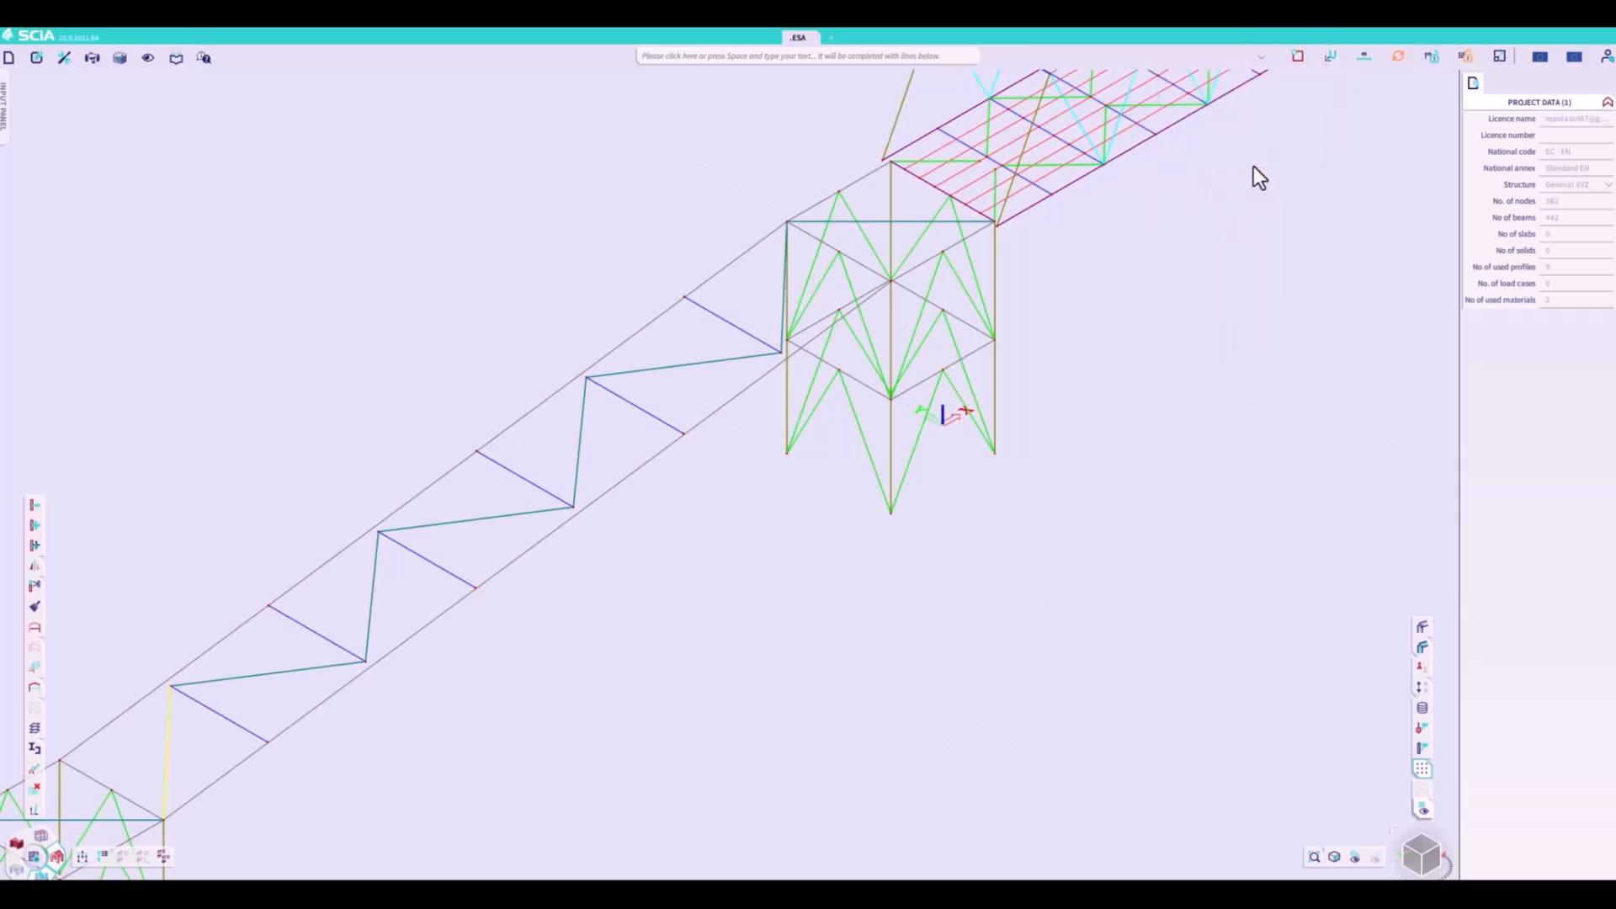
{"action": "left_click", "coordinate": [436, 481]}
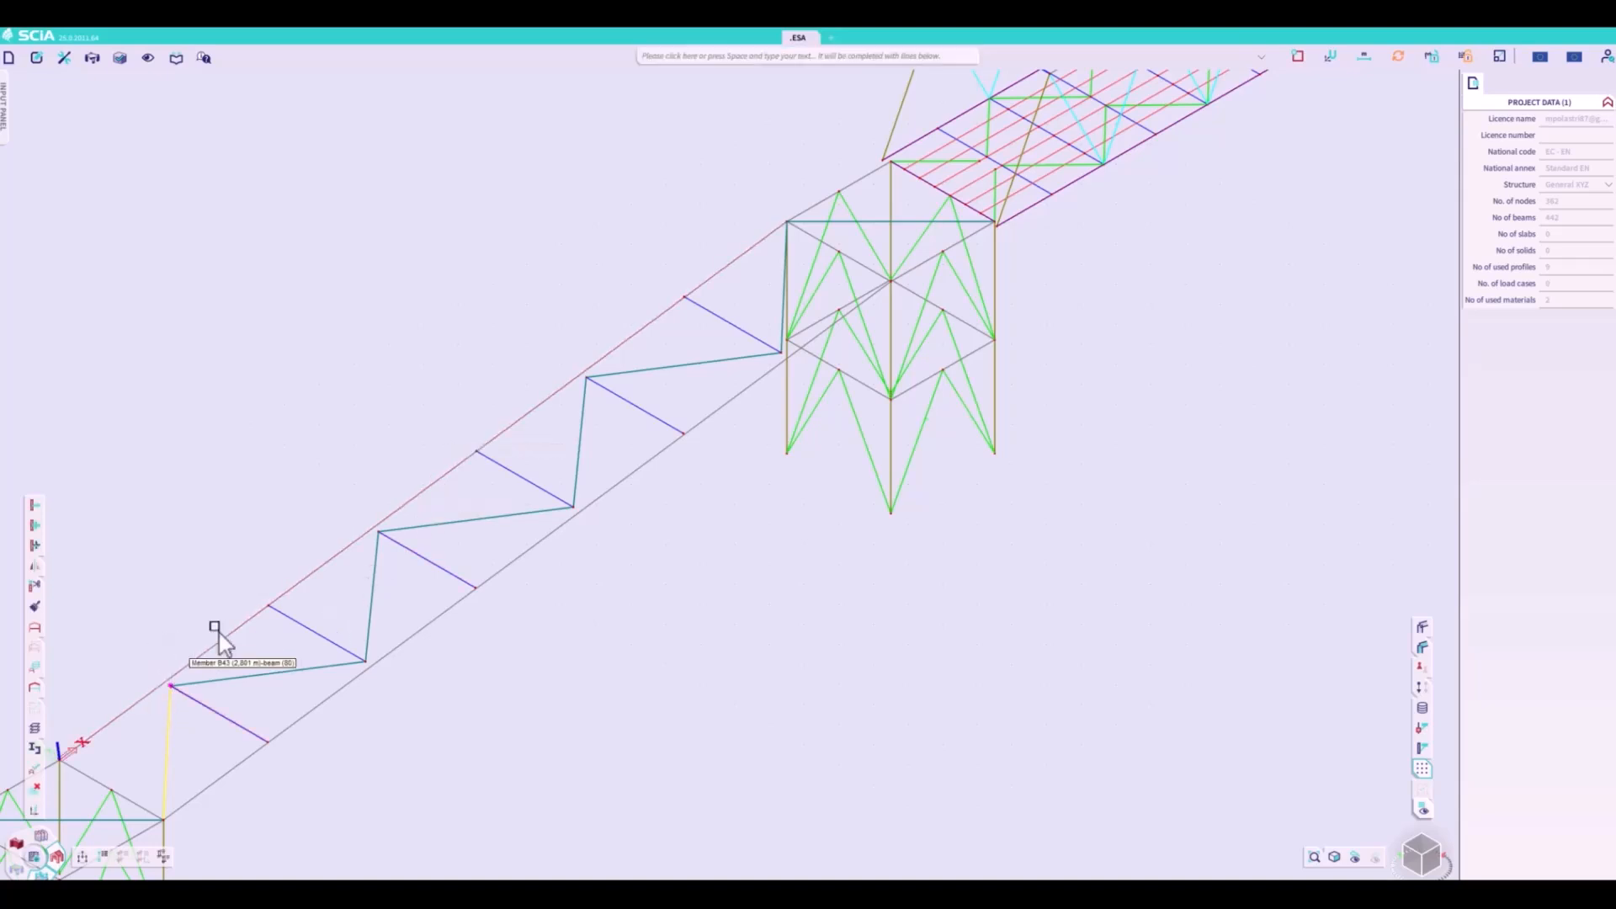
- Set the UCS coordinate uy of the three offset bracing nodes beside the far chord to 0
{"action": "left_click", "coordinate": [379, 530]}
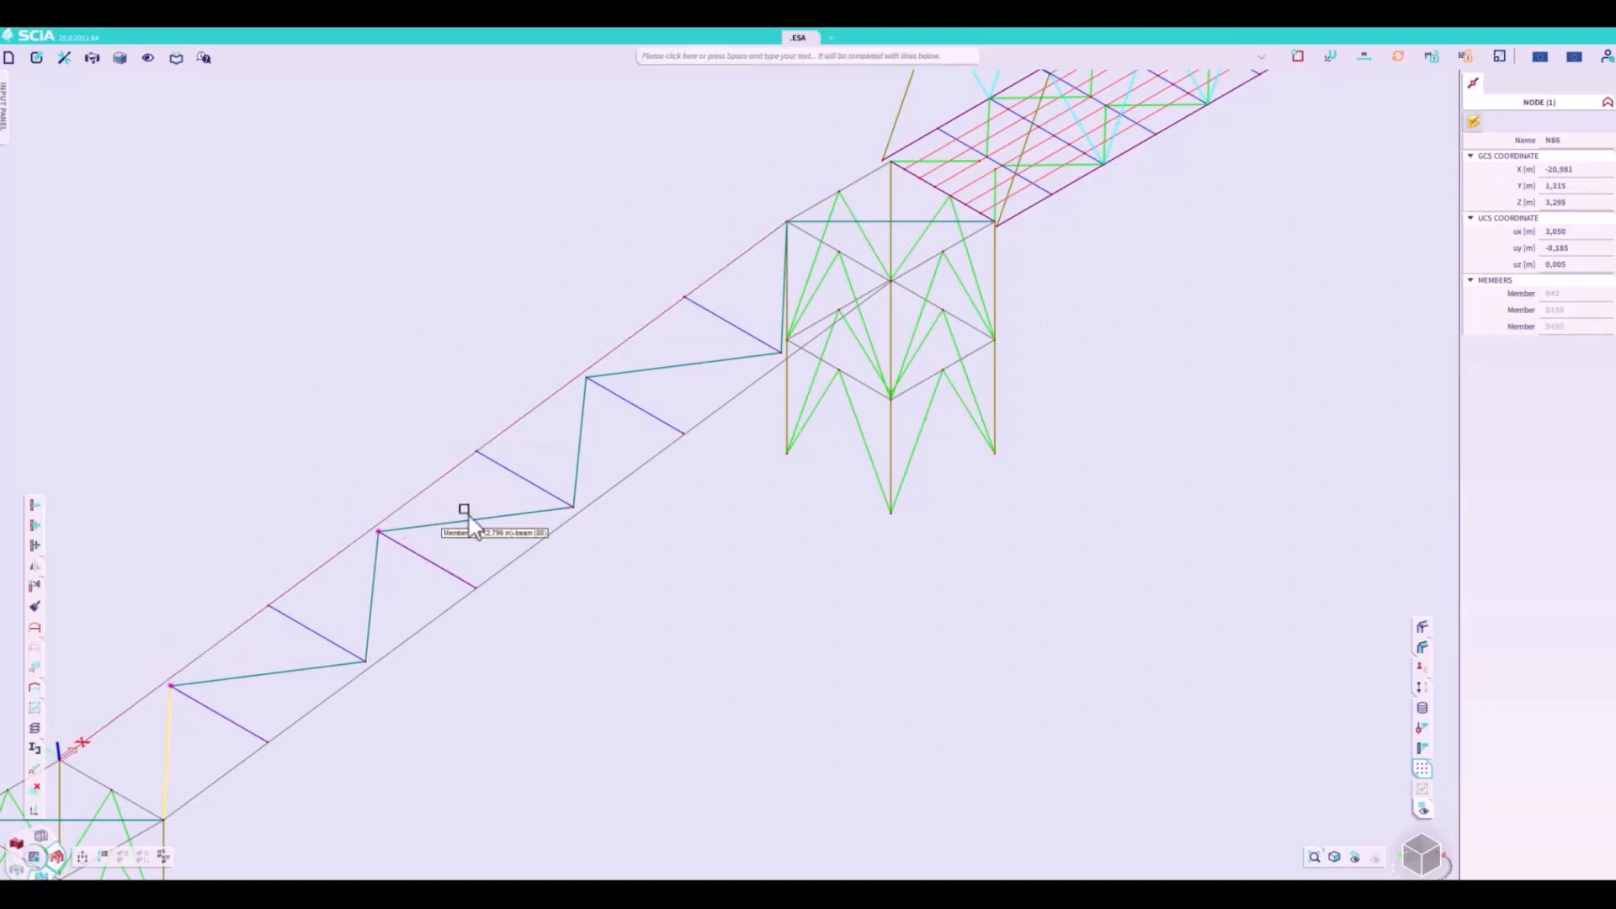
{"action": "left_click", "coordinate": [585, 377]}
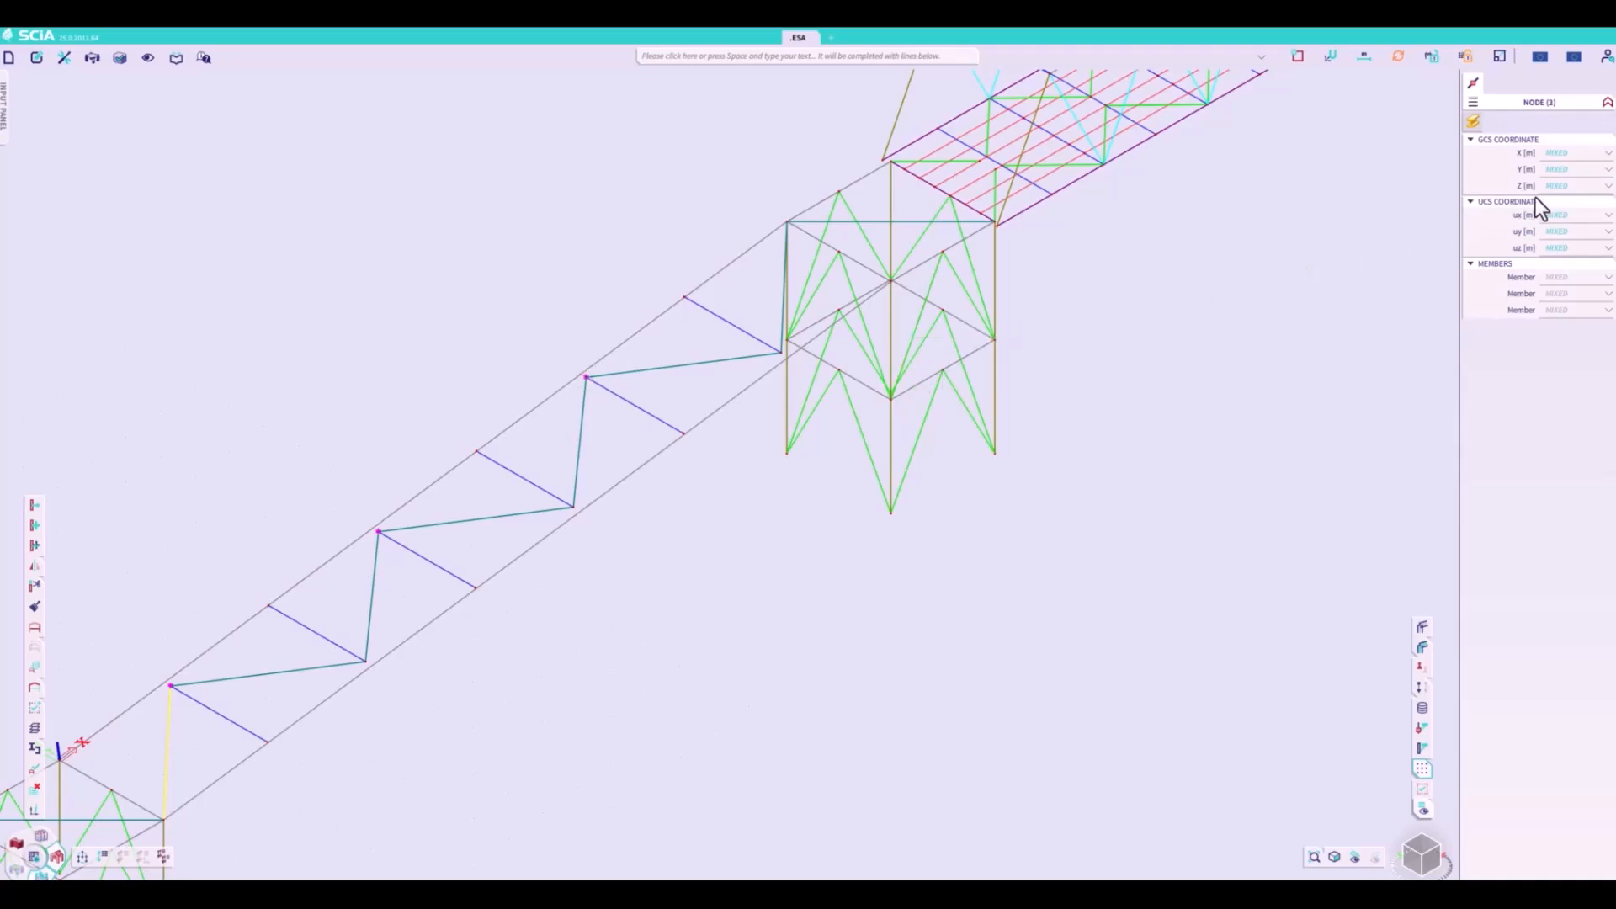
{"action": "left_click", "coordinate": [1557, 232]}
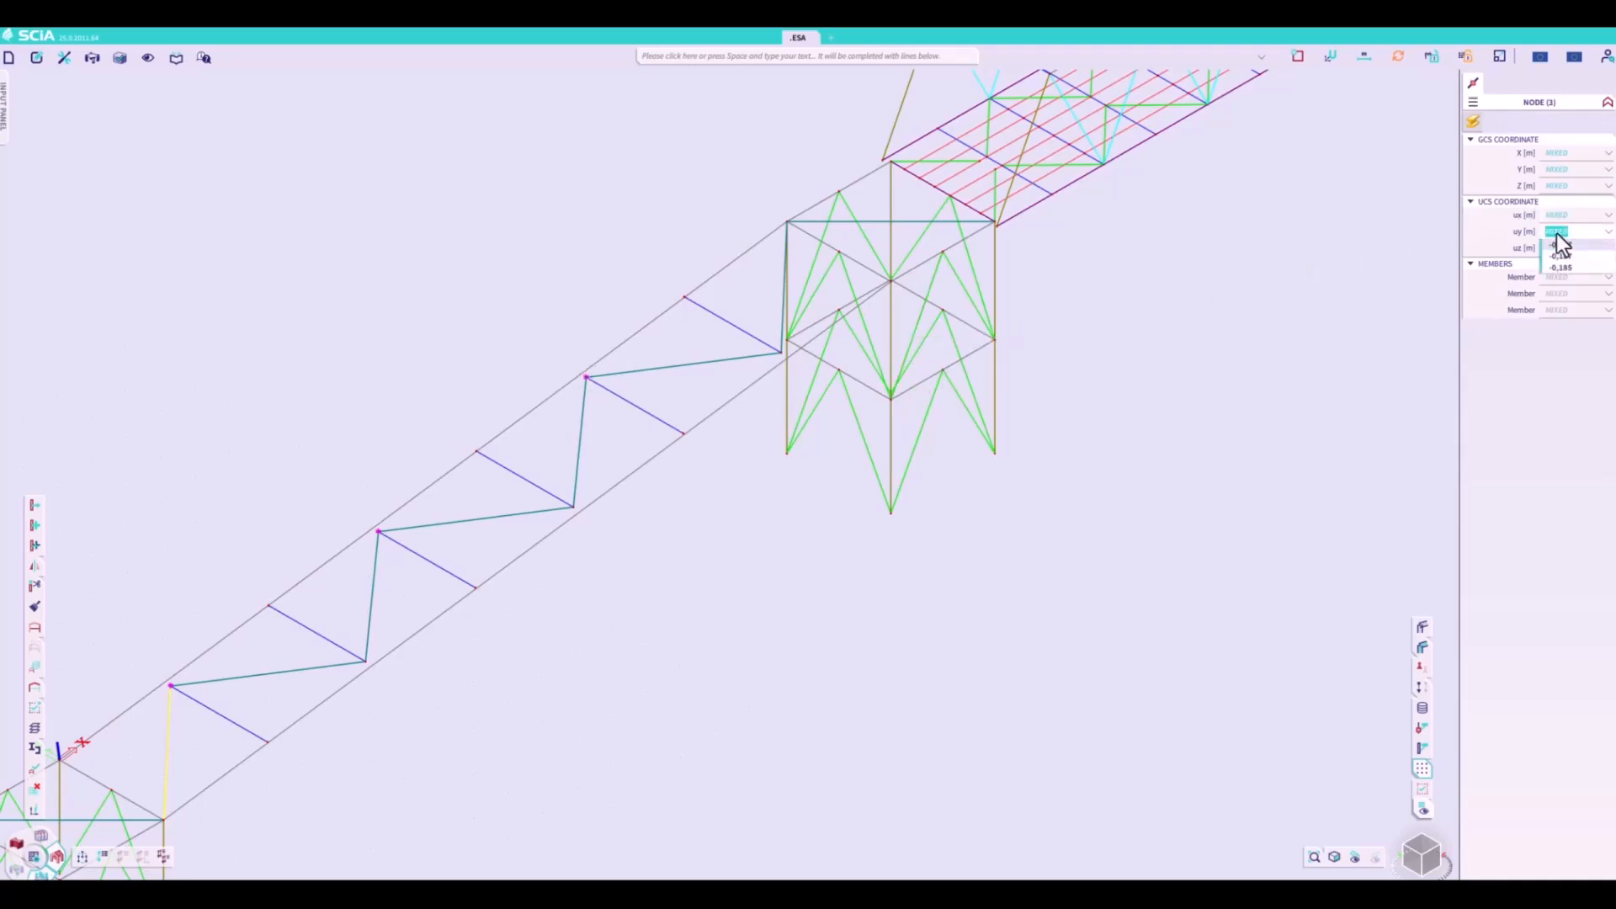
{"action": "type", "text": "0"}
{"action": "key", "text": "Return"}
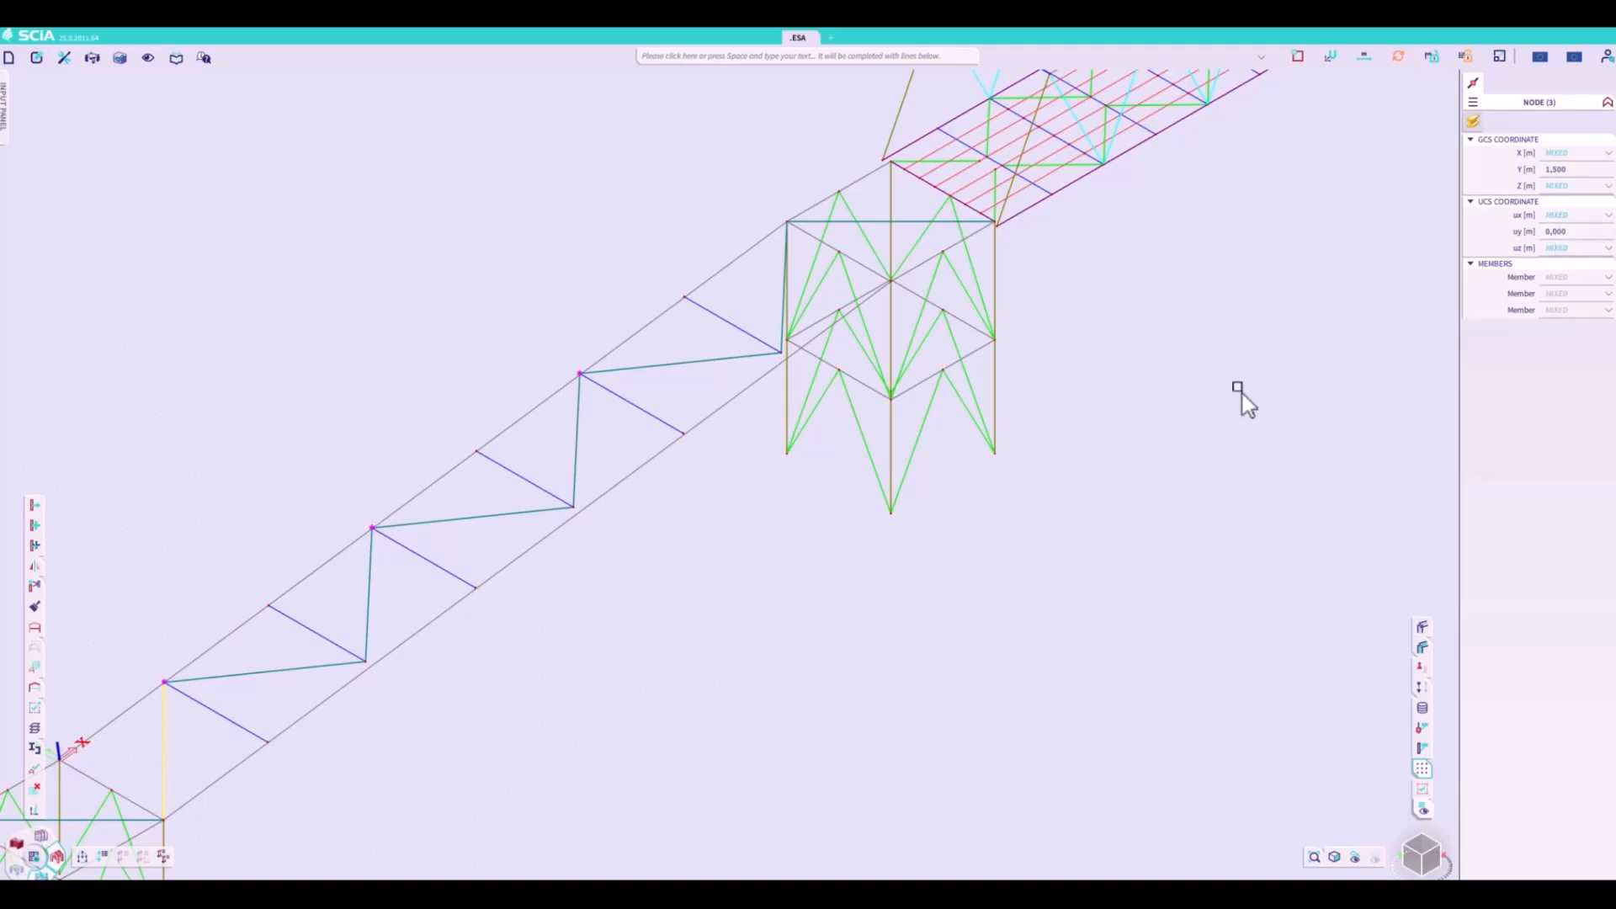
{"action": "key", "text": "Escape"}
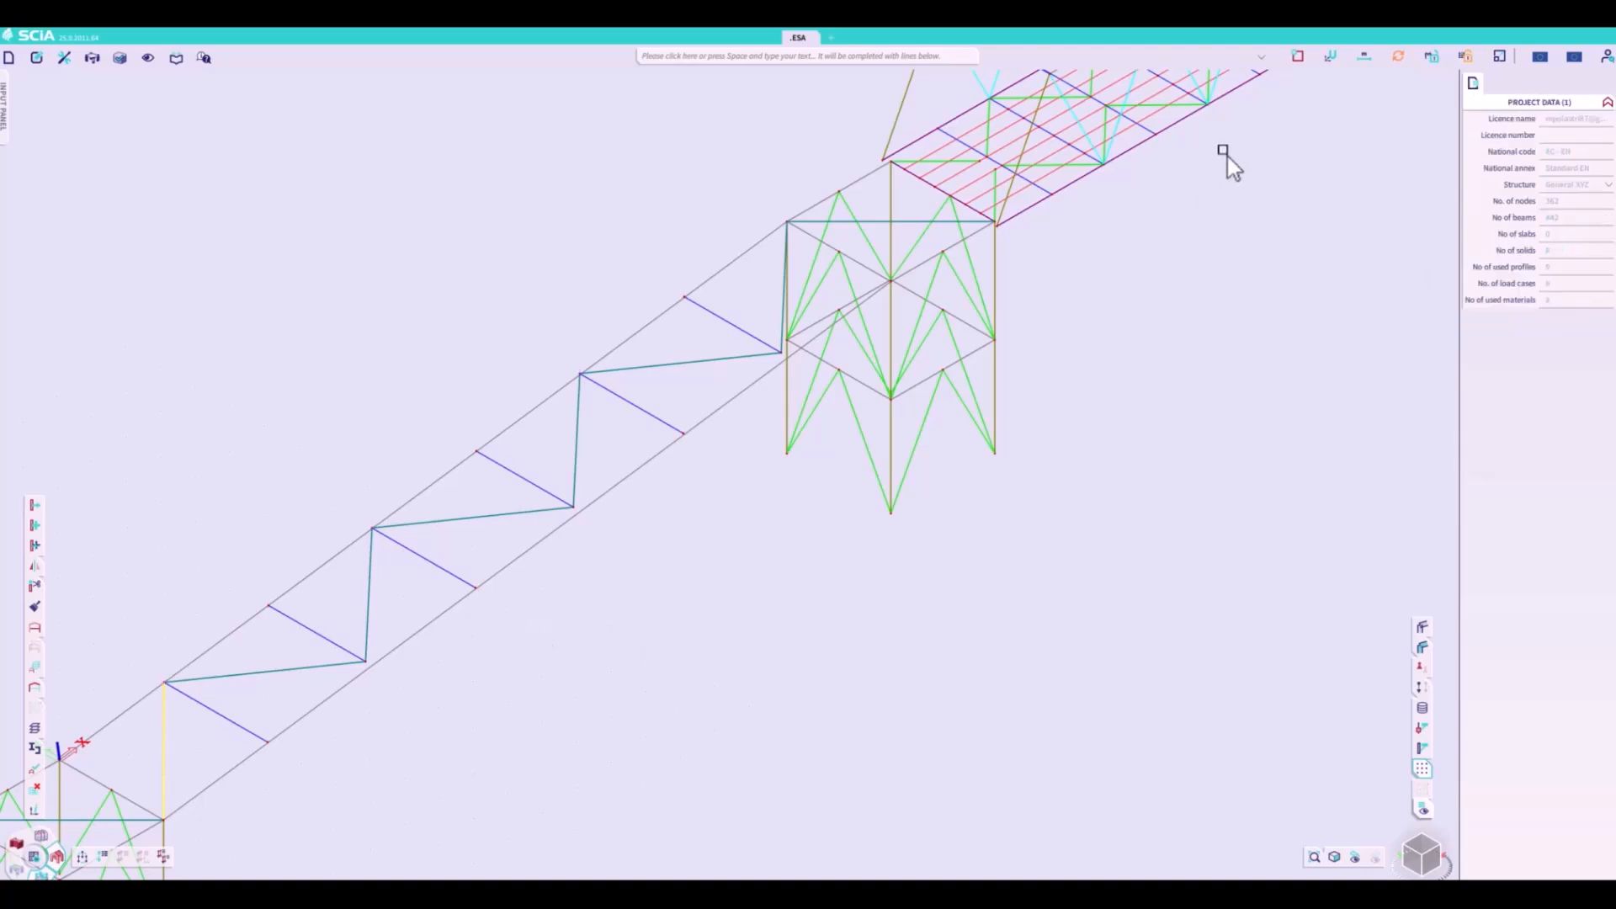
- Define the UCS from the local axes of the near chord member of the same walkway span
{"action": "left_click", "coordinate": [1330, 57]}
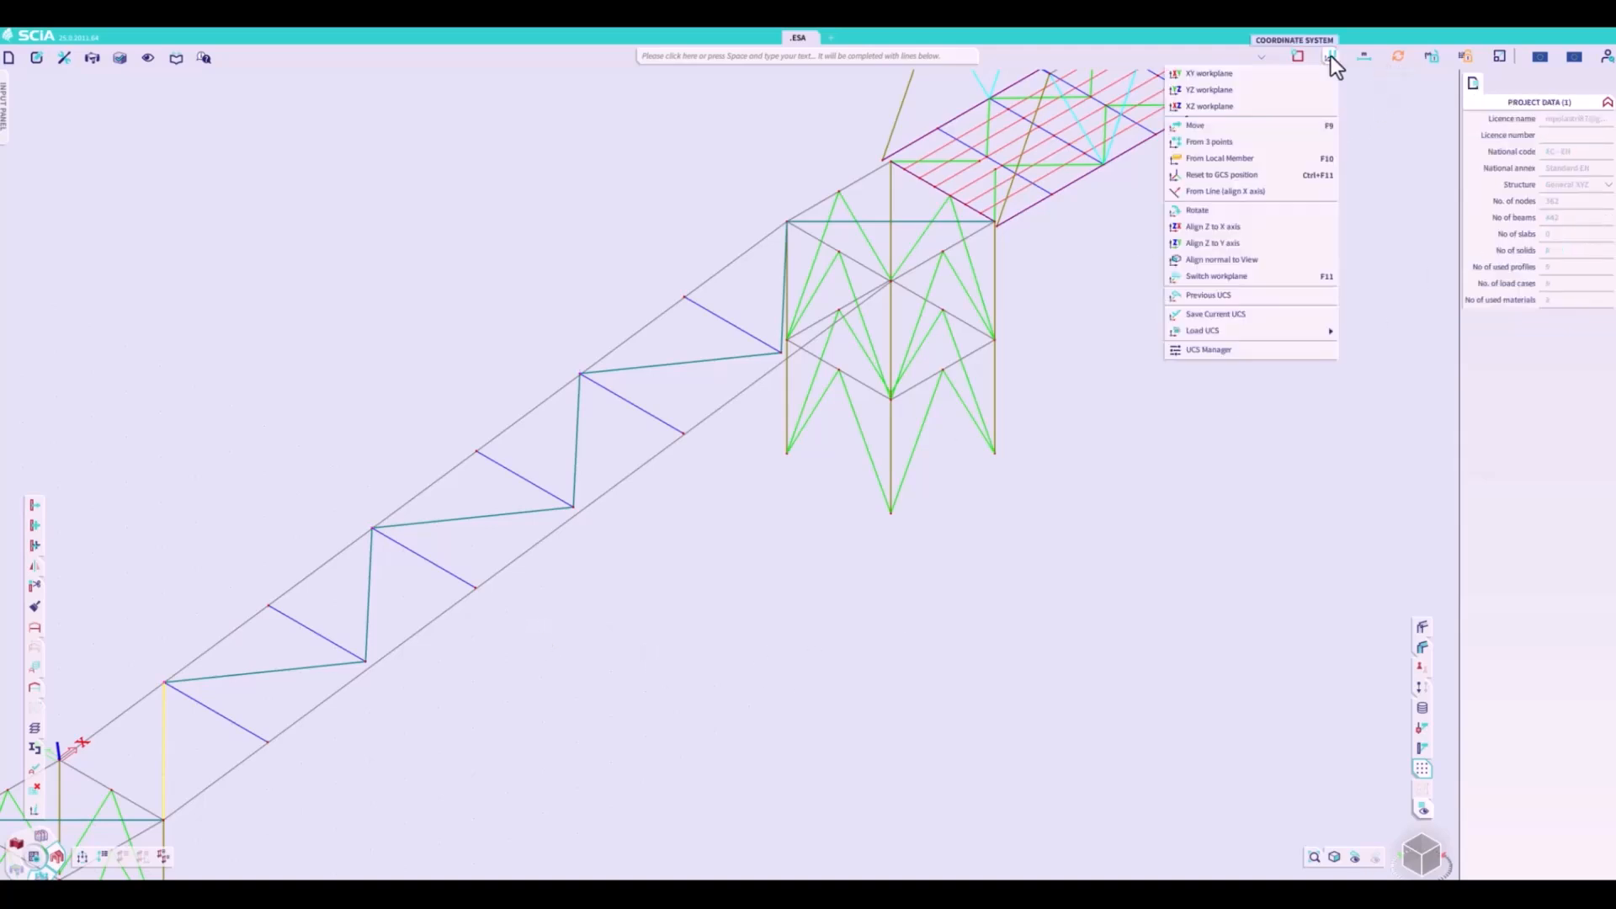
{"action": "left_click", "coordinate": [1263, 160]}
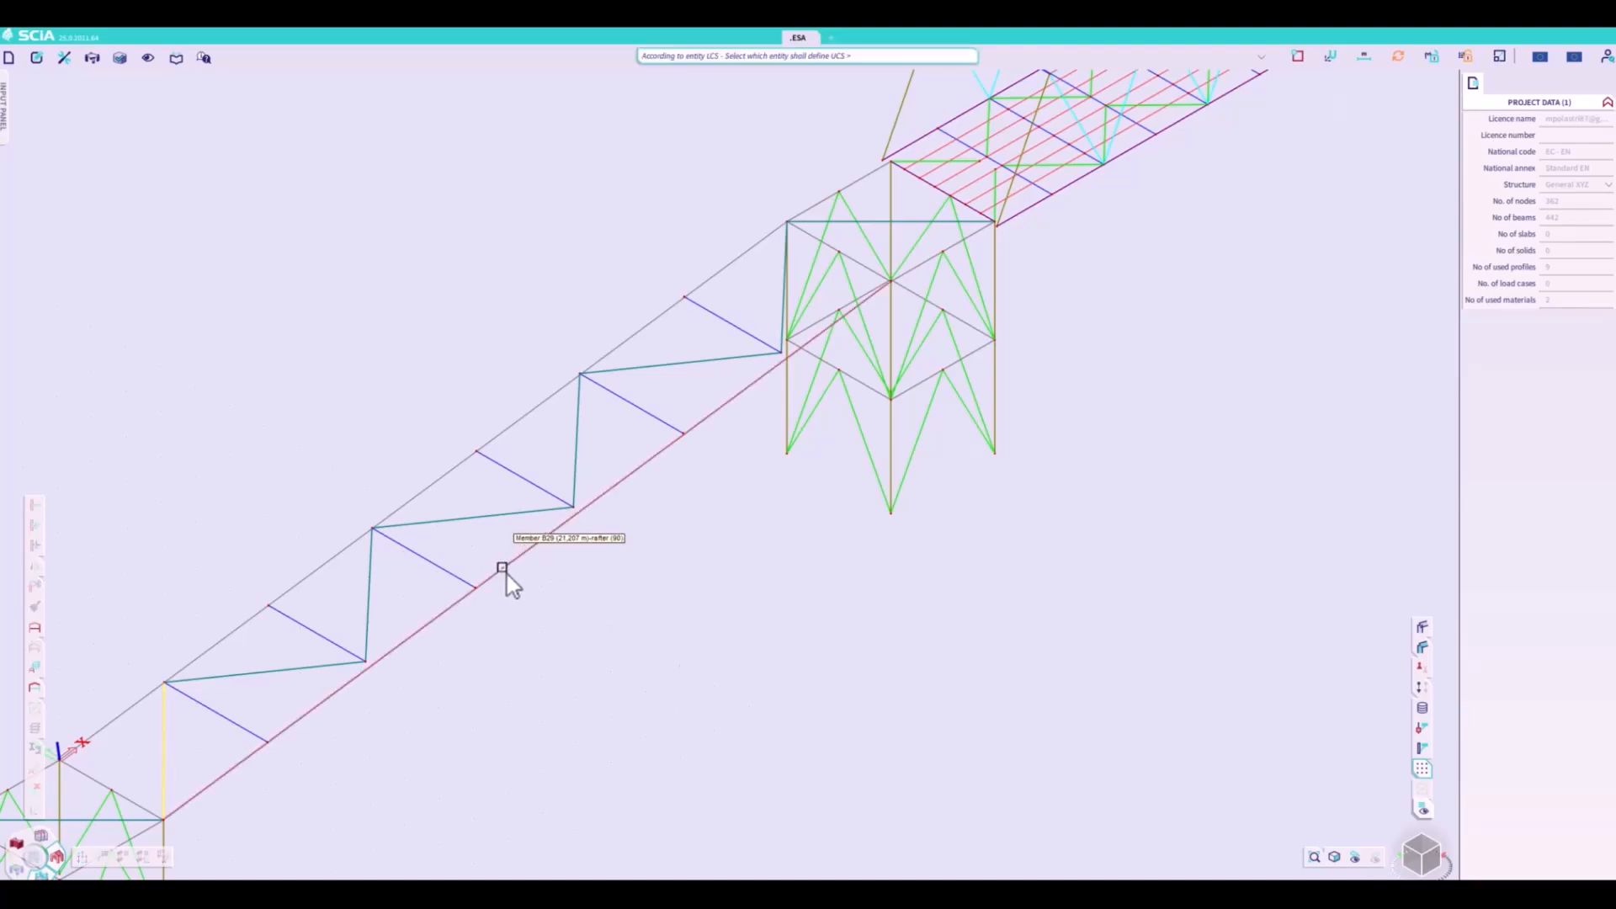
{"action": "left_click", "coordinate": [391, 647]}
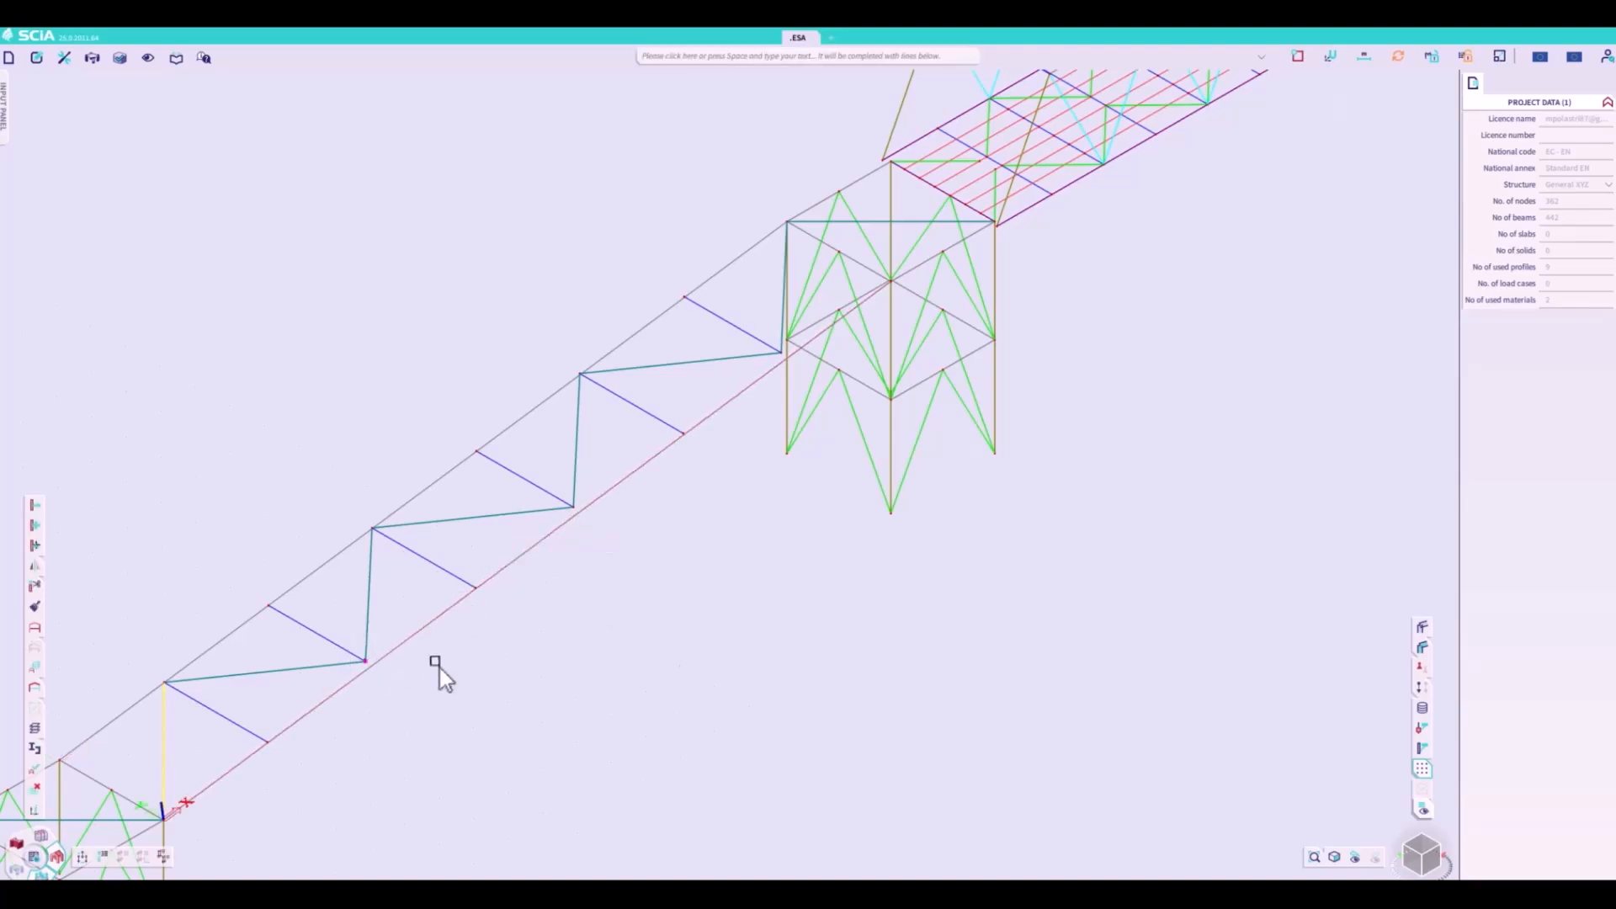
- Select the three offset bracing nodes beside the near chord and open their UCS coordinate uy for editing
{"action": "left_click", "coordinate": [572, 507]}
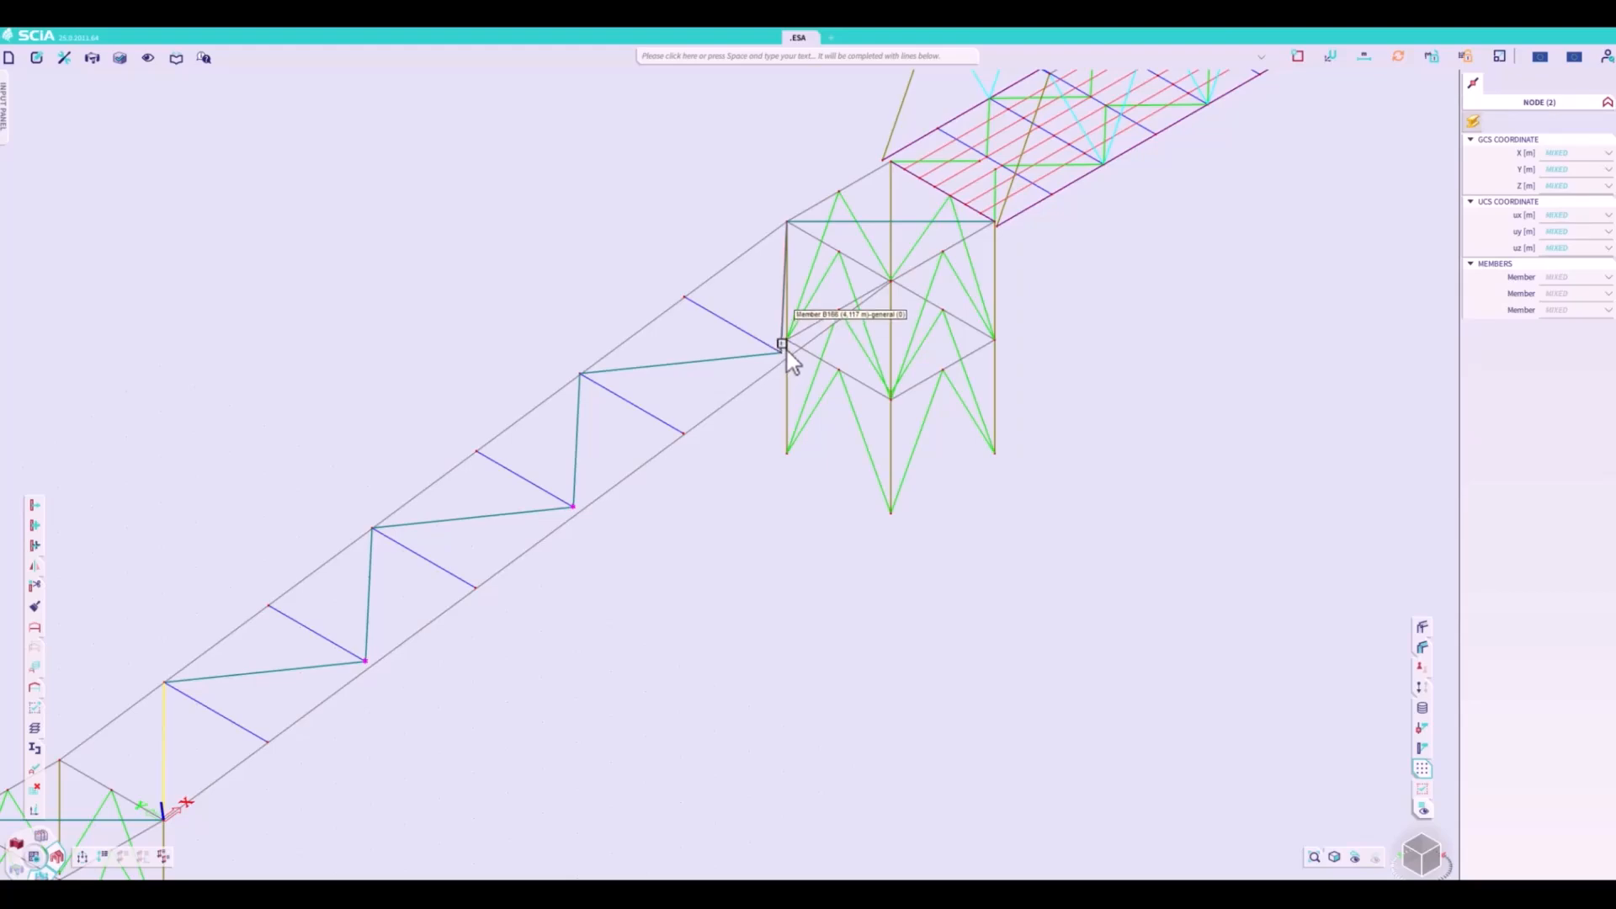
{"action": "scroll", "coordinate": [781, 353], "scroll_direction": "up", "scroll_amount": 5}
{"action": "left_click_drag", "start_coordinate": [784, 418], "coordinate": [705, 391]}
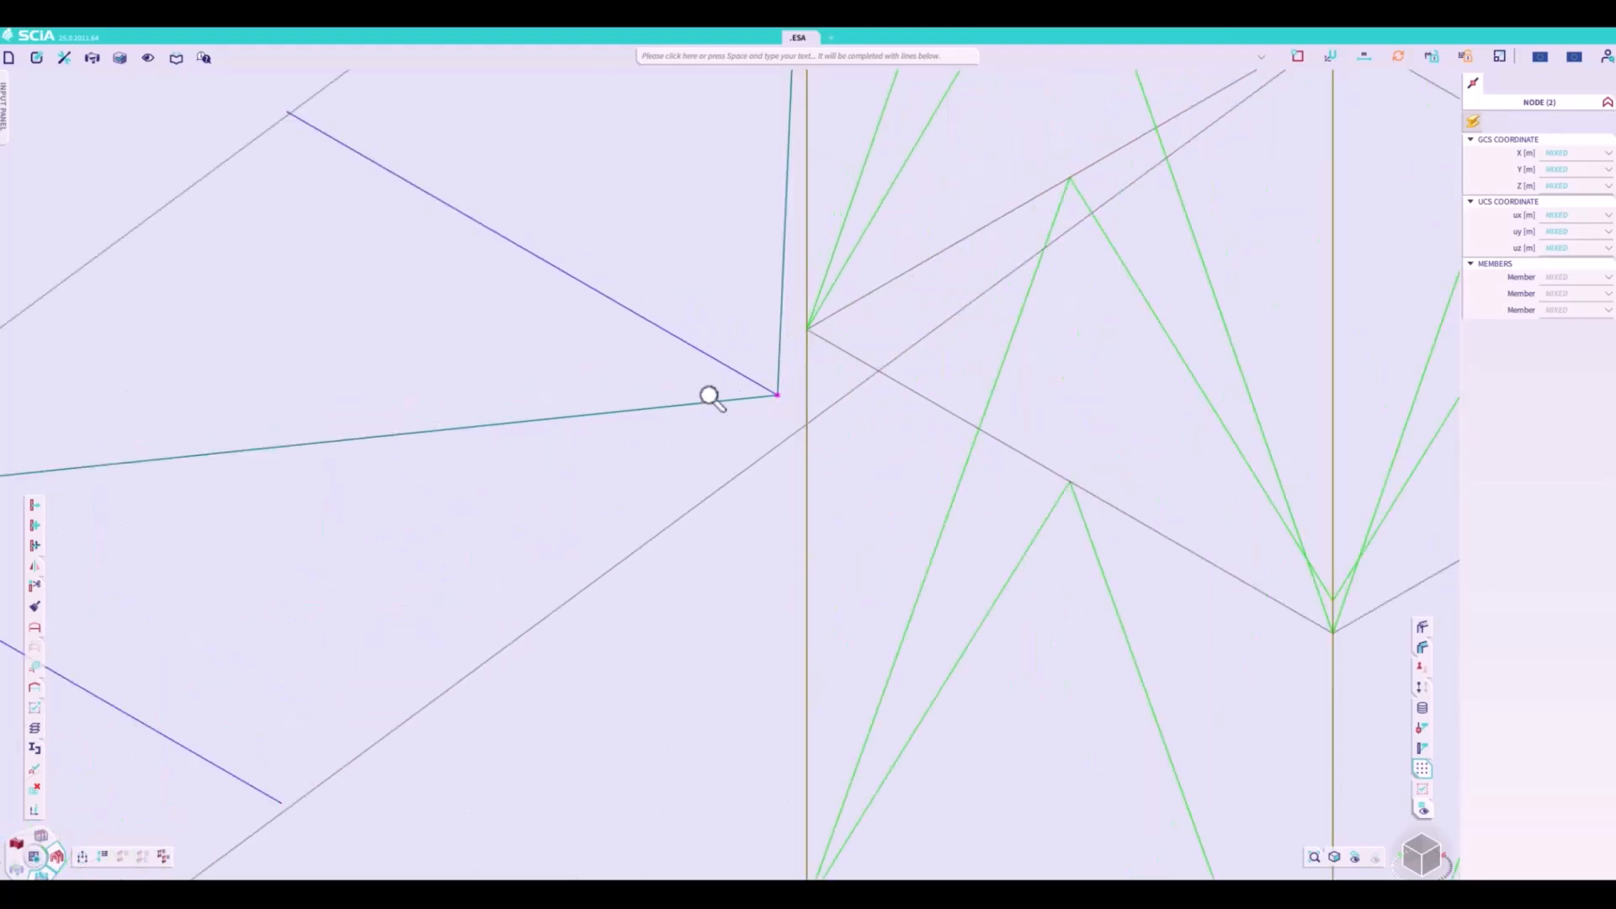
{"action": "scroll", "coordinate": [706, 393], "scroll_direction": "down", "scroll_amount": 5}
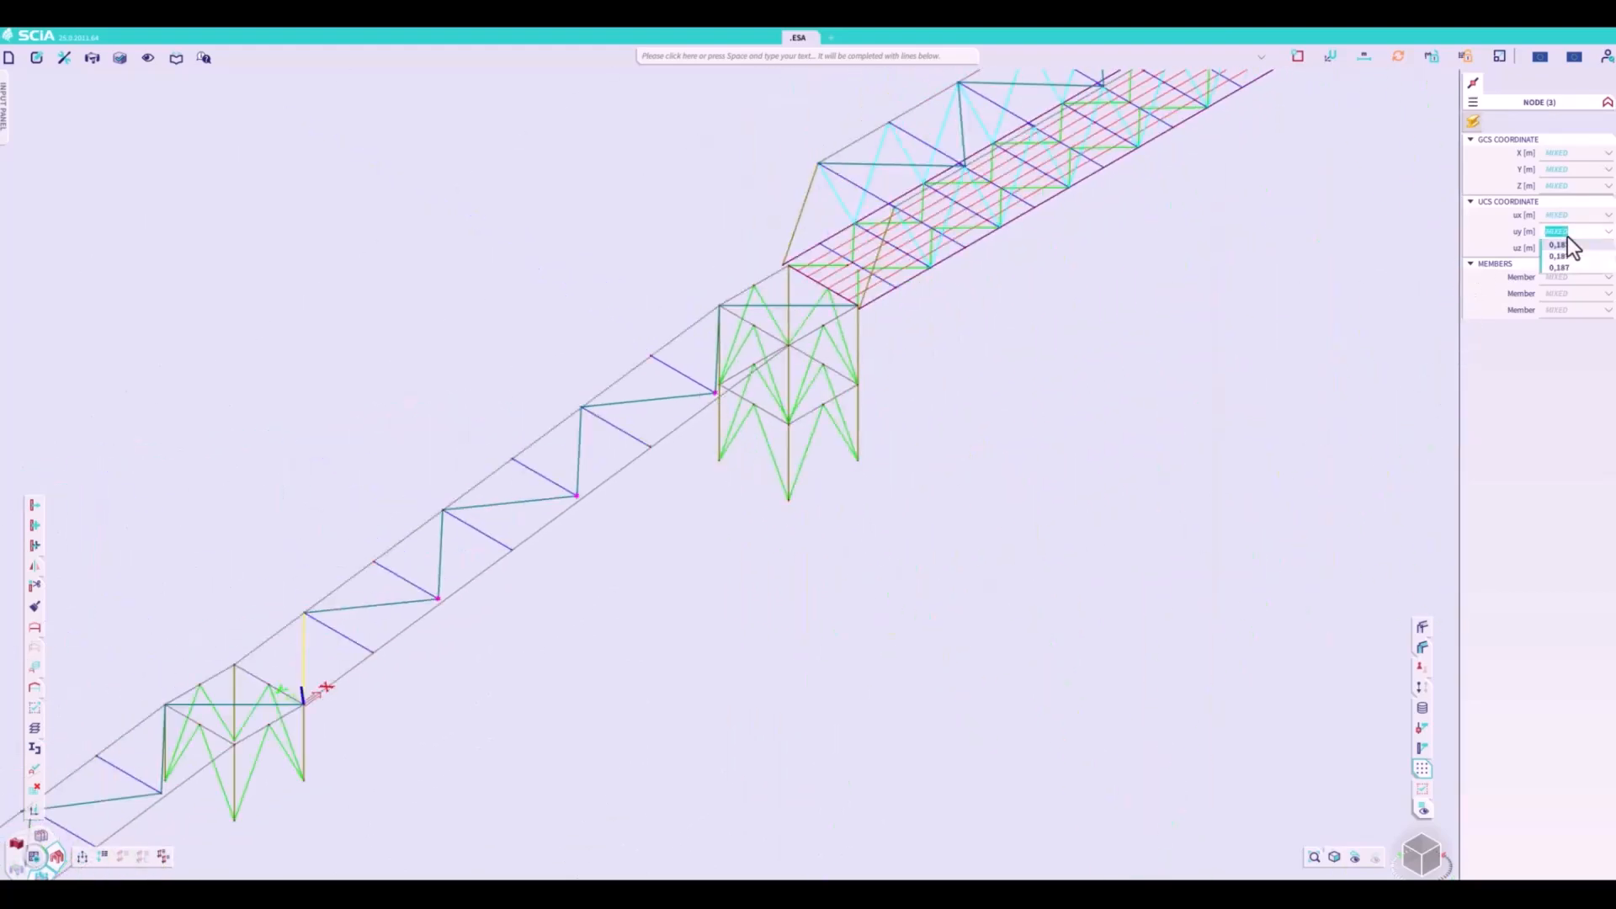
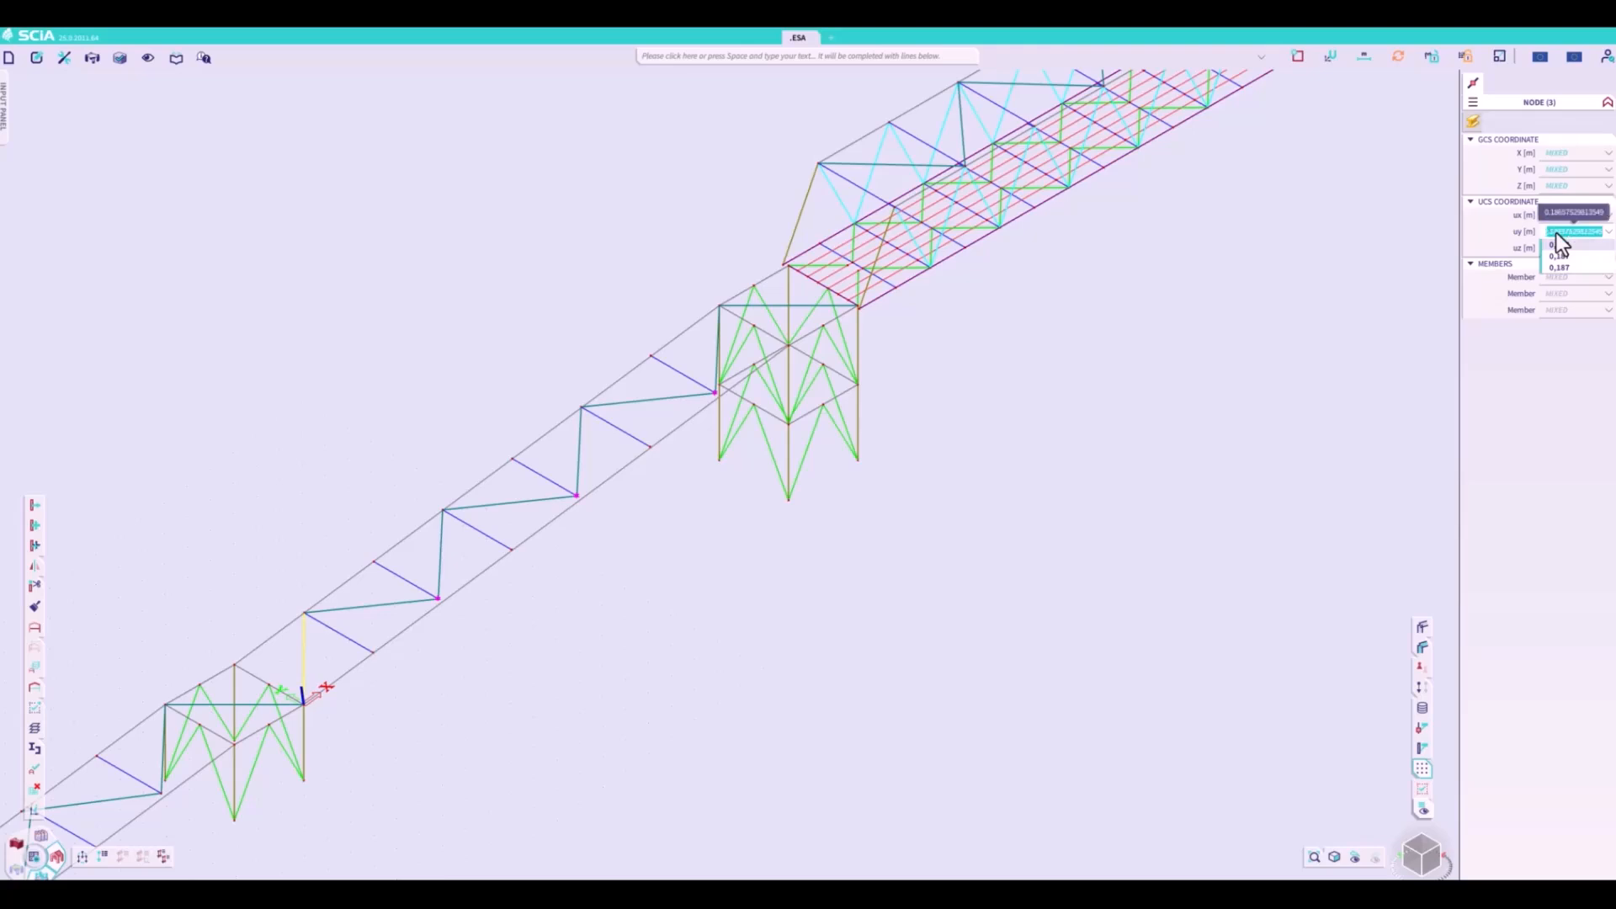
- Set the UCS coordinate uy of the three offset bracing nodes beside the near chord to 0
{"action": "type", "text": "0,0"}
{"action": "key", "text": "Return"}
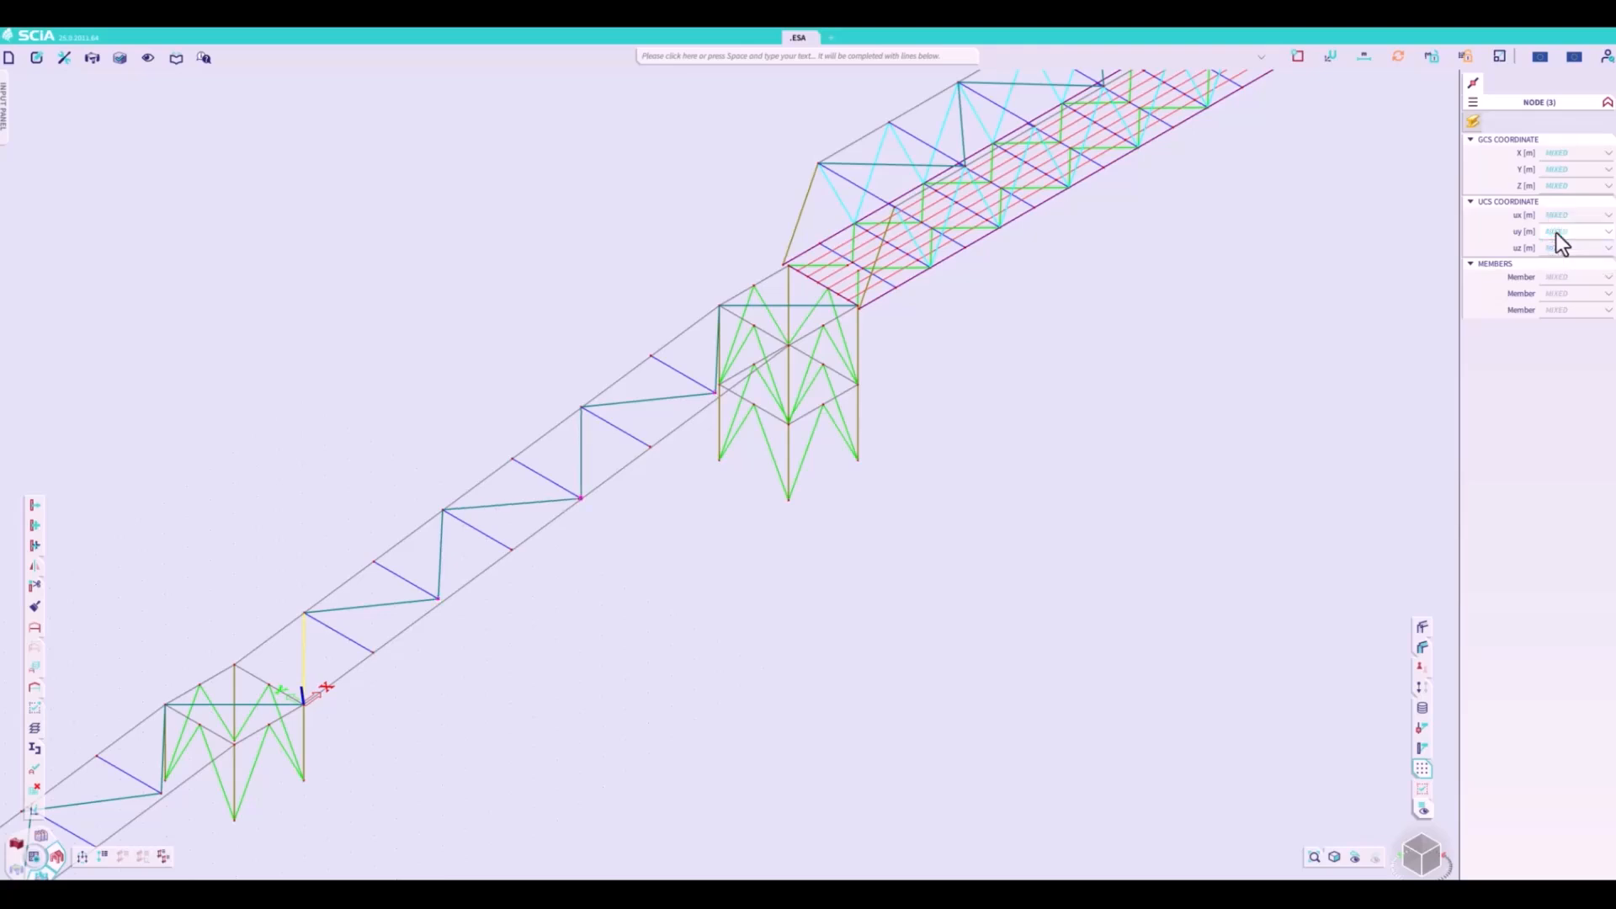
{"action": "key", "text": "Escape"}
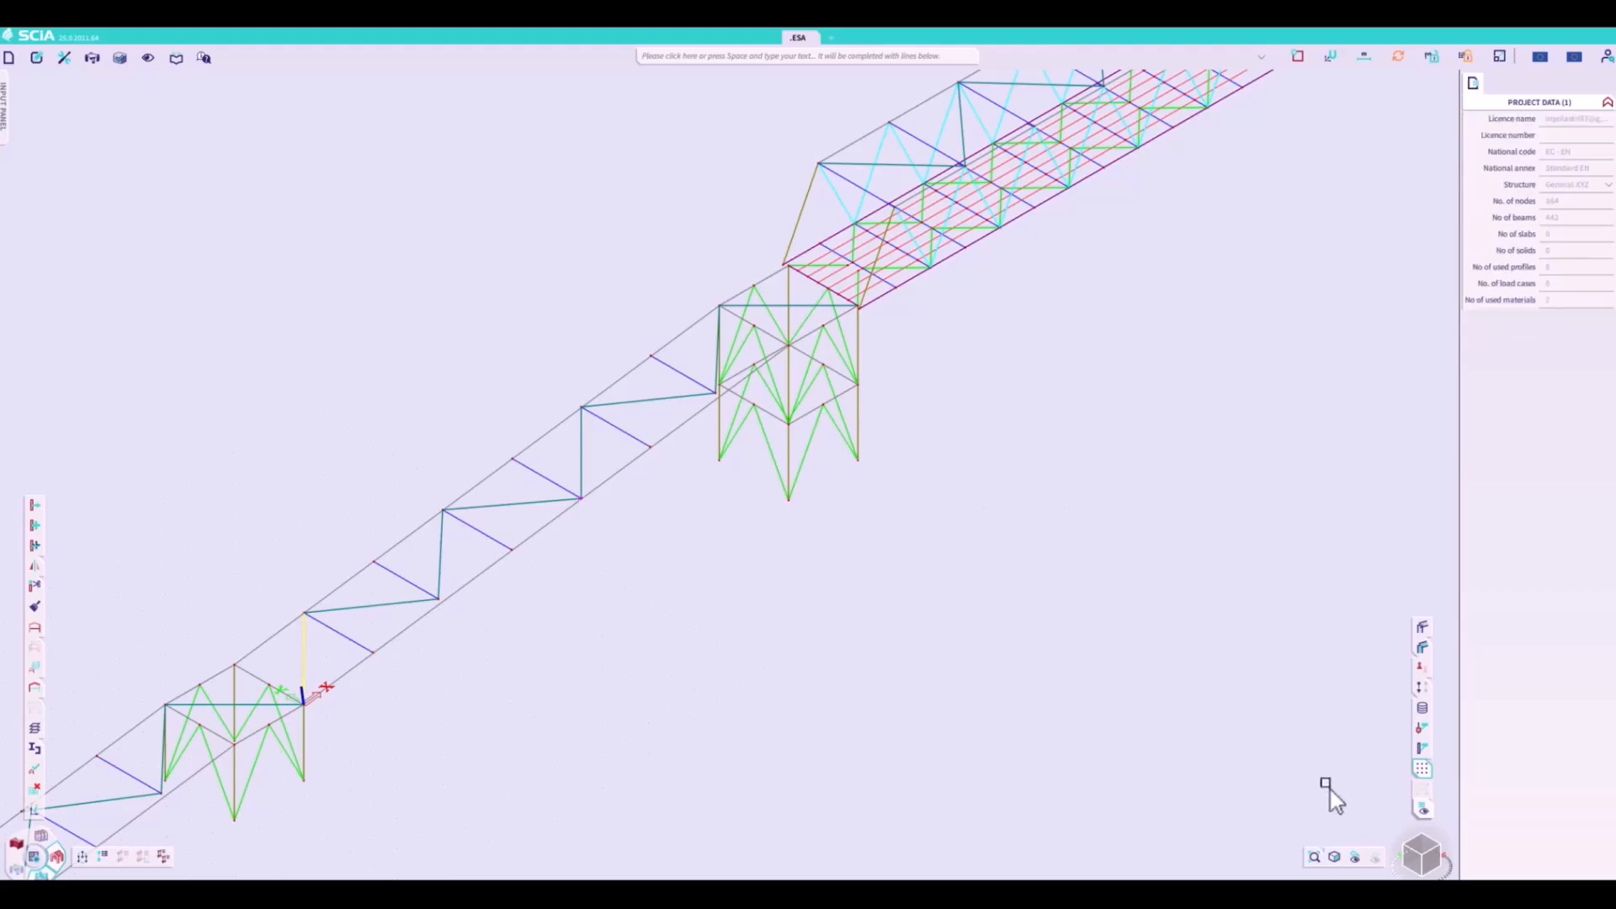
- Measure the distance between the tower's corner node and the bridge's bottom chord at the deck end beside the long ramp
{"action": "left_click", "coordinate": [1424, 854]}
{"action": "scroll", "coordinate": [774, 721], "scroll_direction": "down", "scroll_amount": 4}
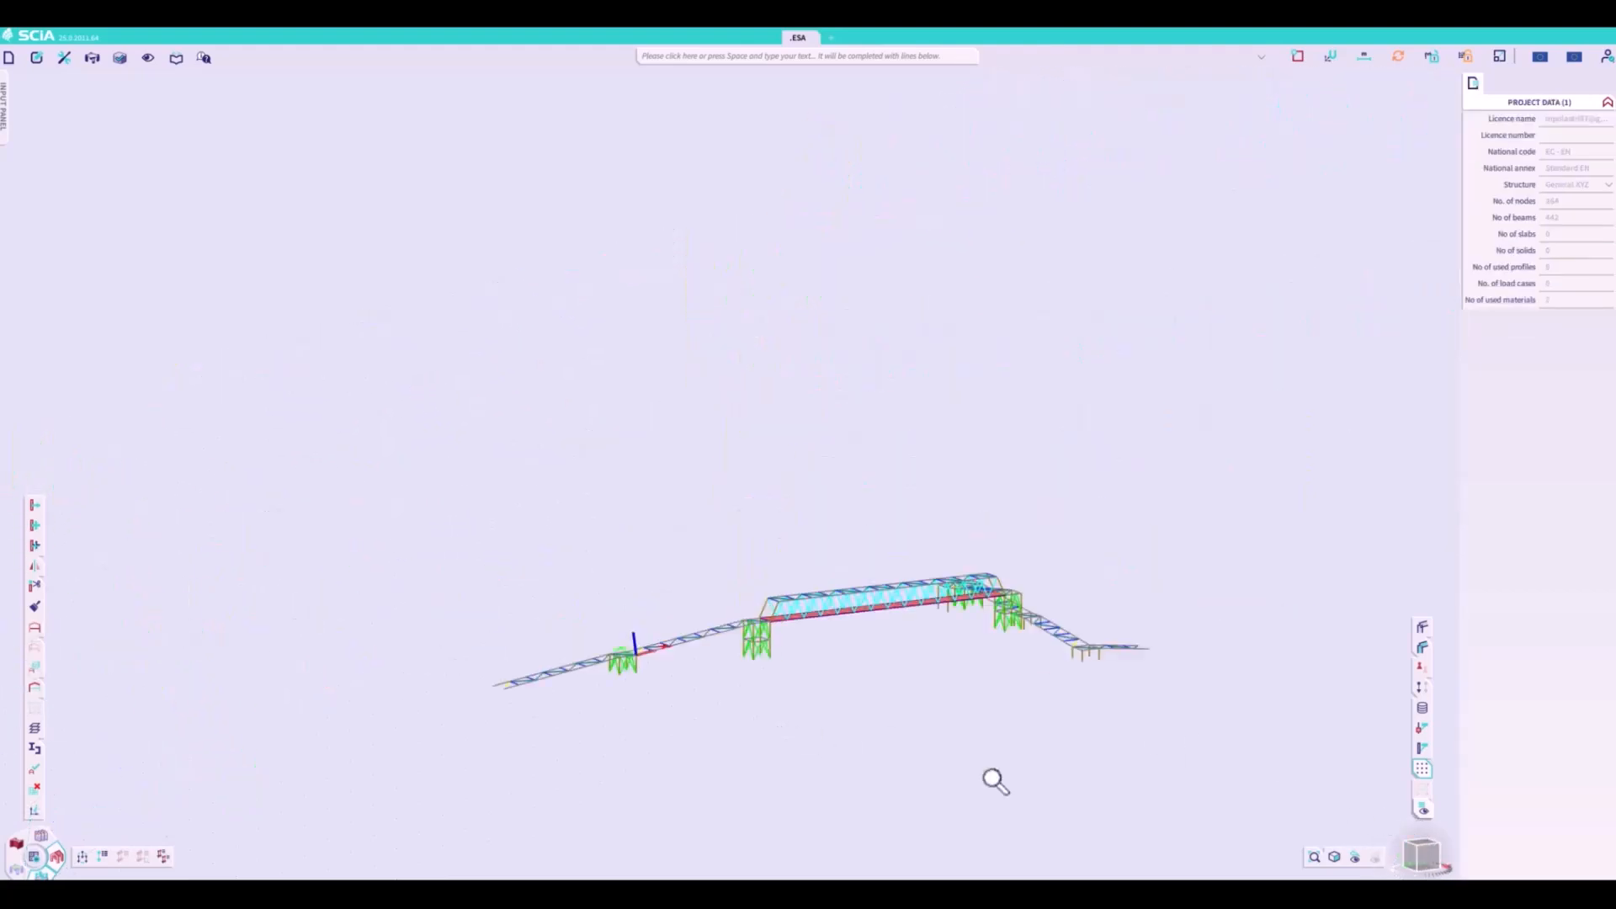
{"action": "scroll", "coordinate": [1166, 678], "scroll_direction": "up", "scroll_amount": 4}
{"action": "left_click_drag", "start_coordinate": [1424, 858], "coordinate": [1389, 856]}
{"action": "scroll", "coordinate": [929, 454], "scroll_direction": "down", "scroll_amount": 1}
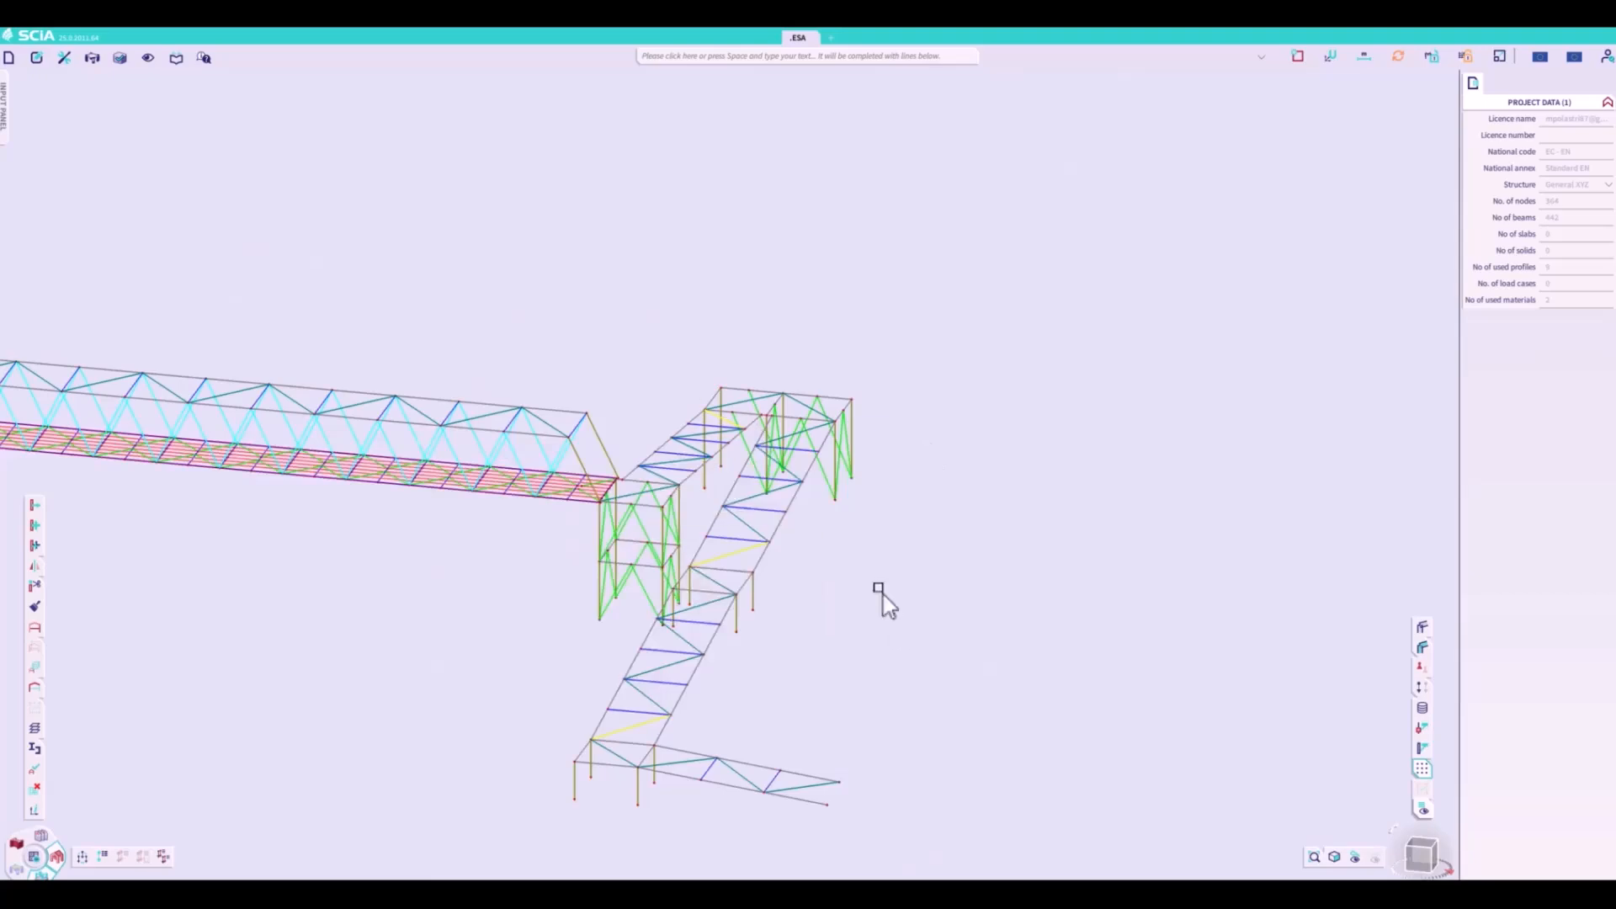
{"action": "scroll", "coordinate": [1194, 595], "scroll_direction": "down", "scroll_amount": 3}
{"action": "scroll", "coordinate": [201, 473], "scroll_direction": "up", "scroll_amount": 7}
{"action": "scroll", "coordinate": [201, 473], "scroll_direction": "up", "scroll_amount": 3}
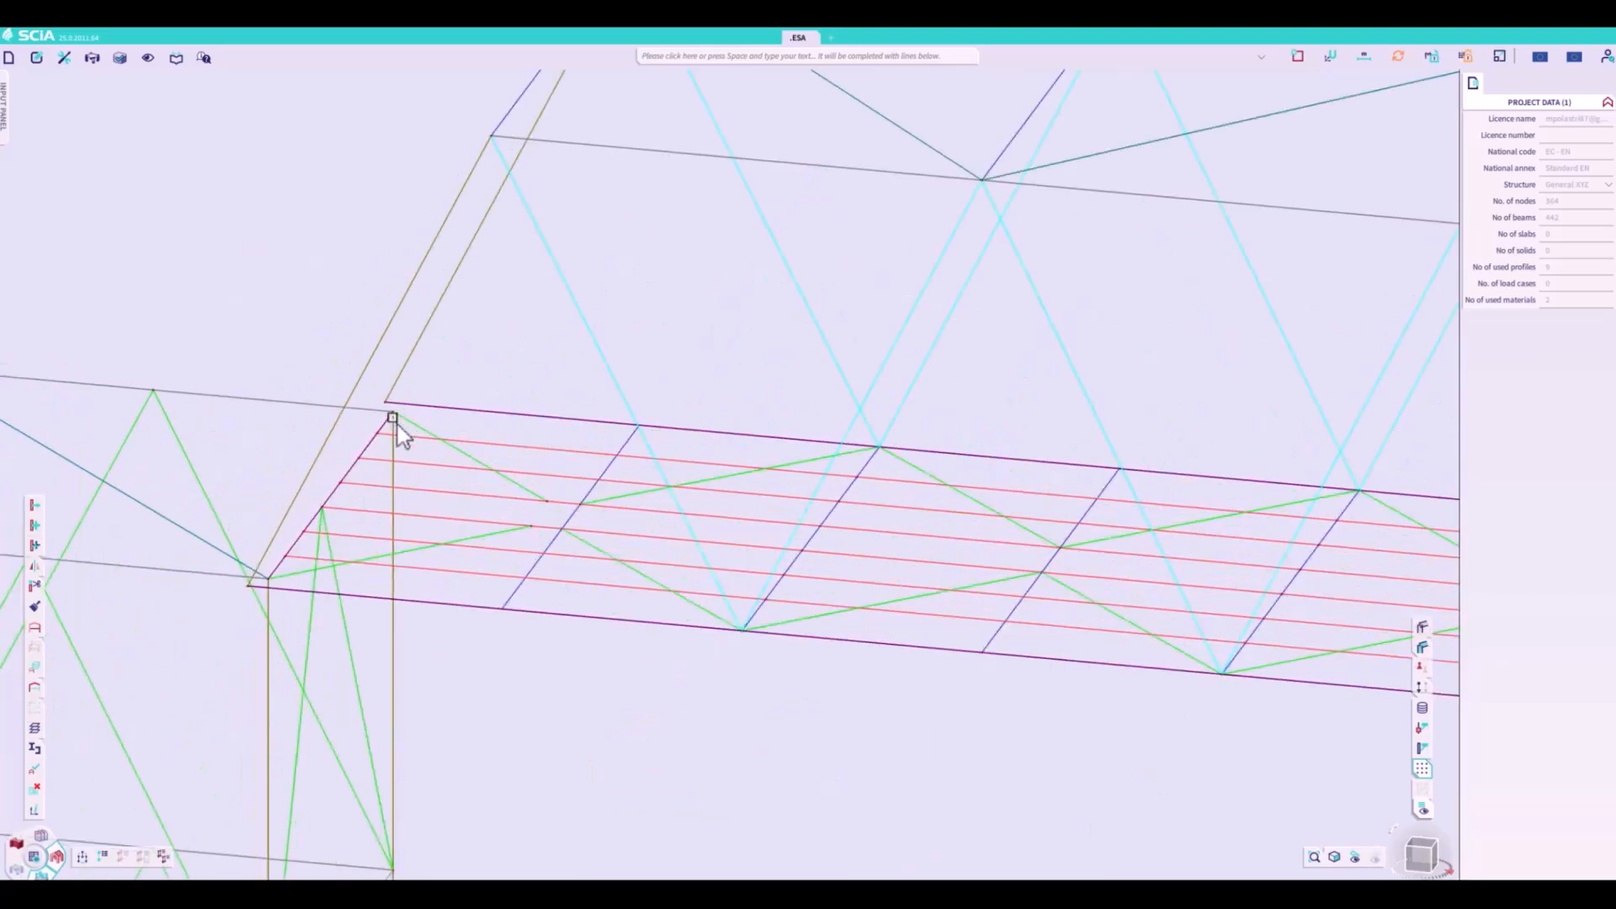
{"action": "scroll", "coordinate": [267, 596], "scroll_direction": "up", "scroll_amount": 3}
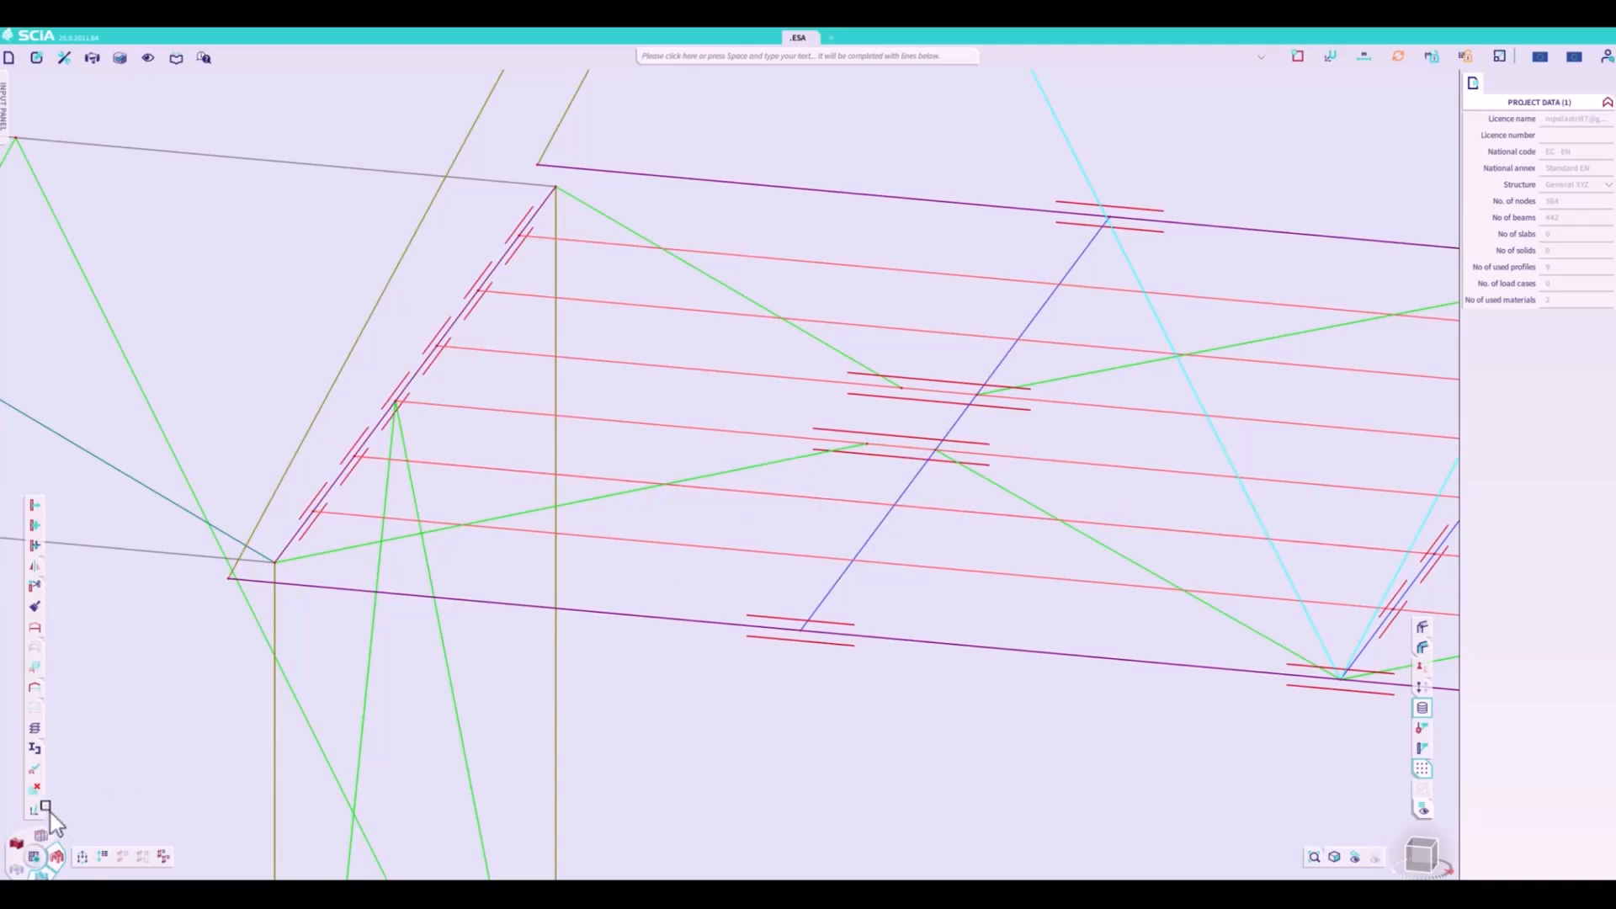
{"action": "left_click", "coordinate": [35, 809]}
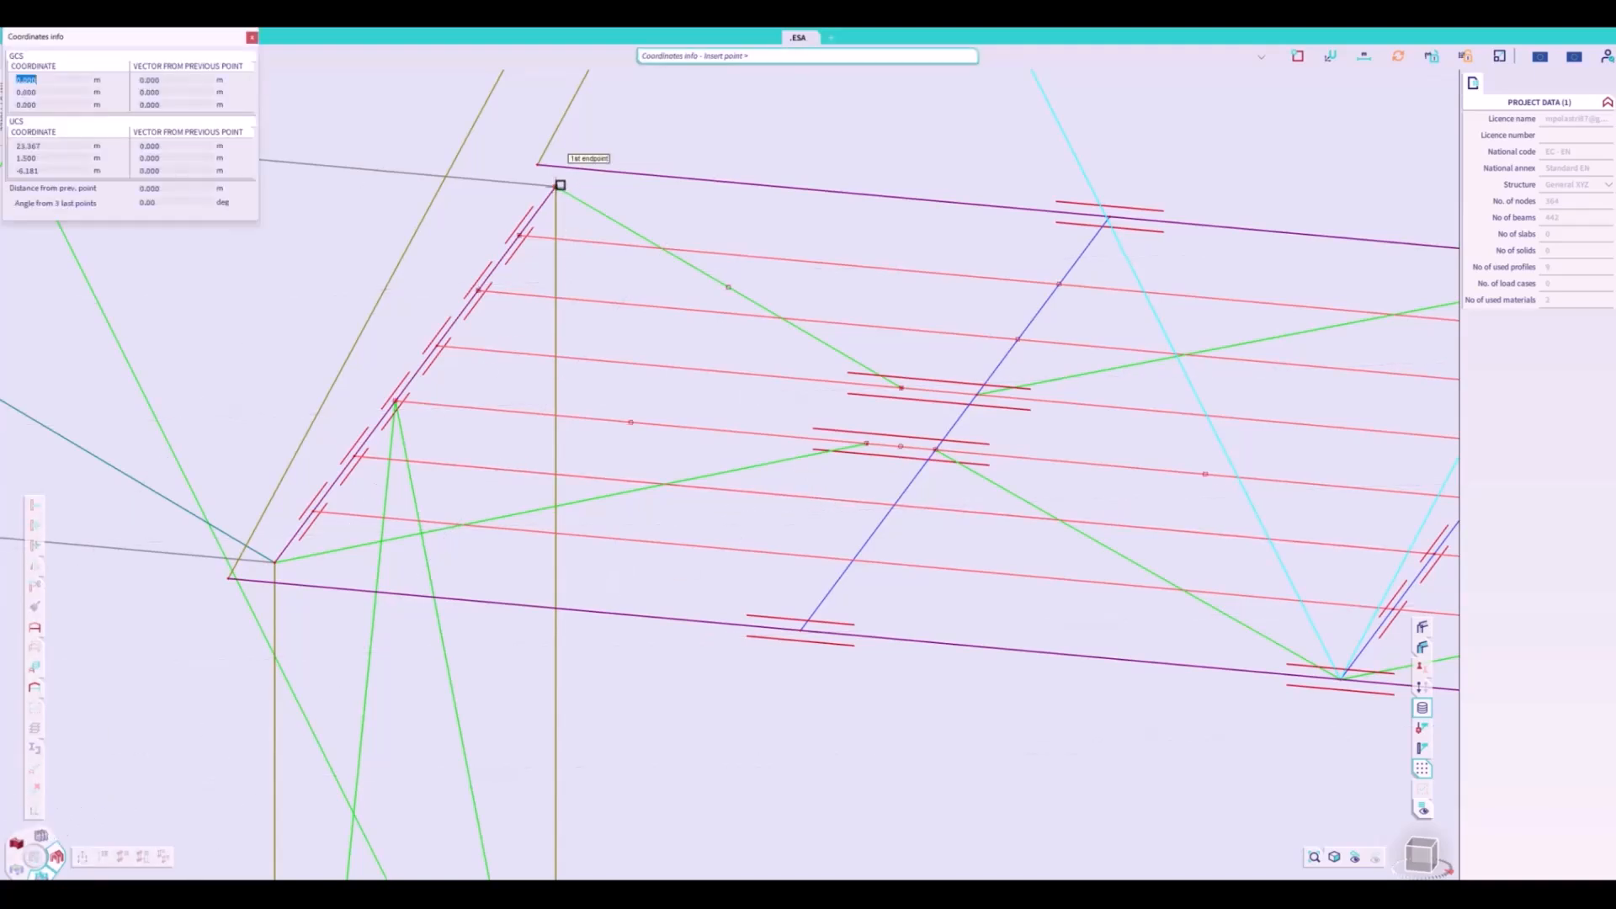
{"action": "left_click", "coordinate": [570, 164]}
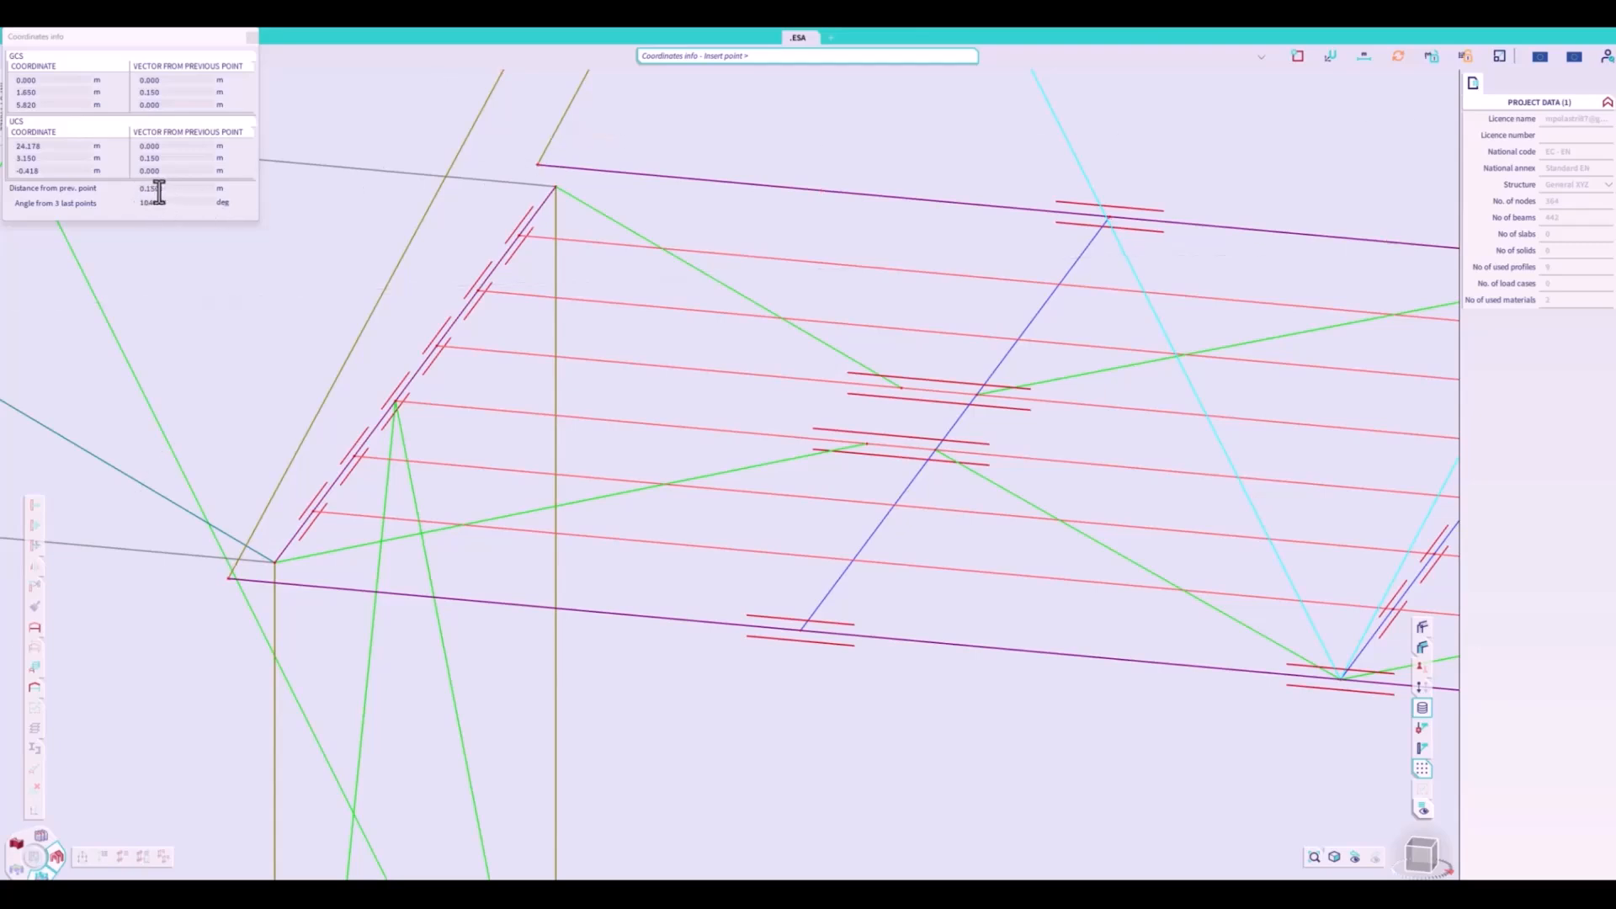
{"action": "key", "text": "Escape"}
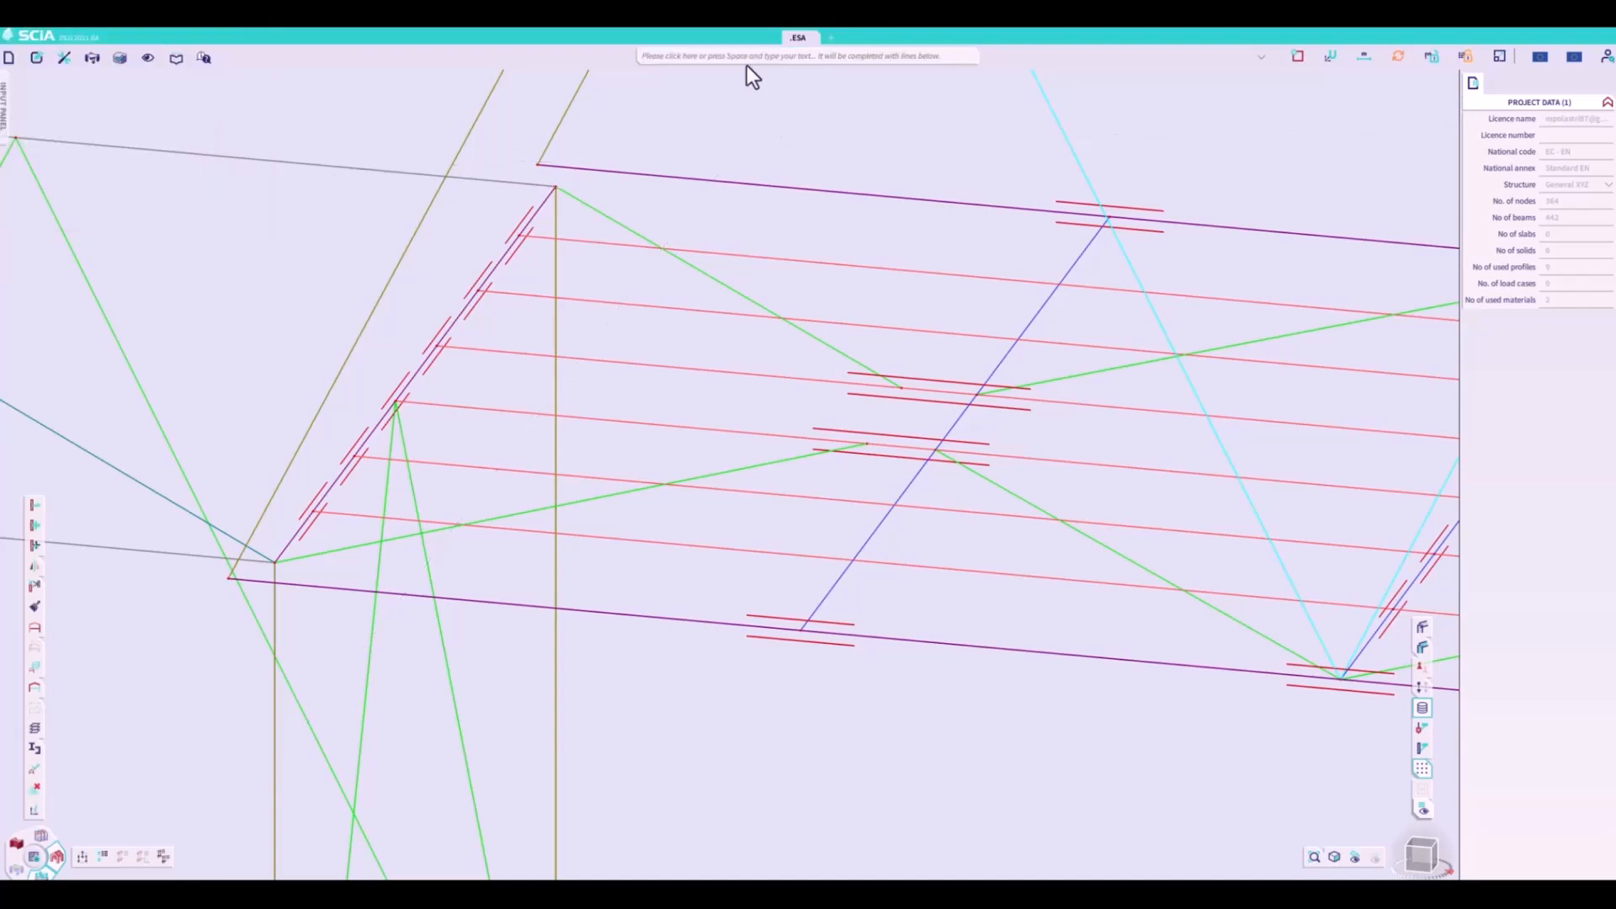
- Connect the end cross beam and both bottom chords at this deck end with rigid links, using a maximum rigid link length of 0.151 m
{"action": "left_click", "coordinate": [746, 58]}
{"action": "type", "text": "Connect members/nodes"}
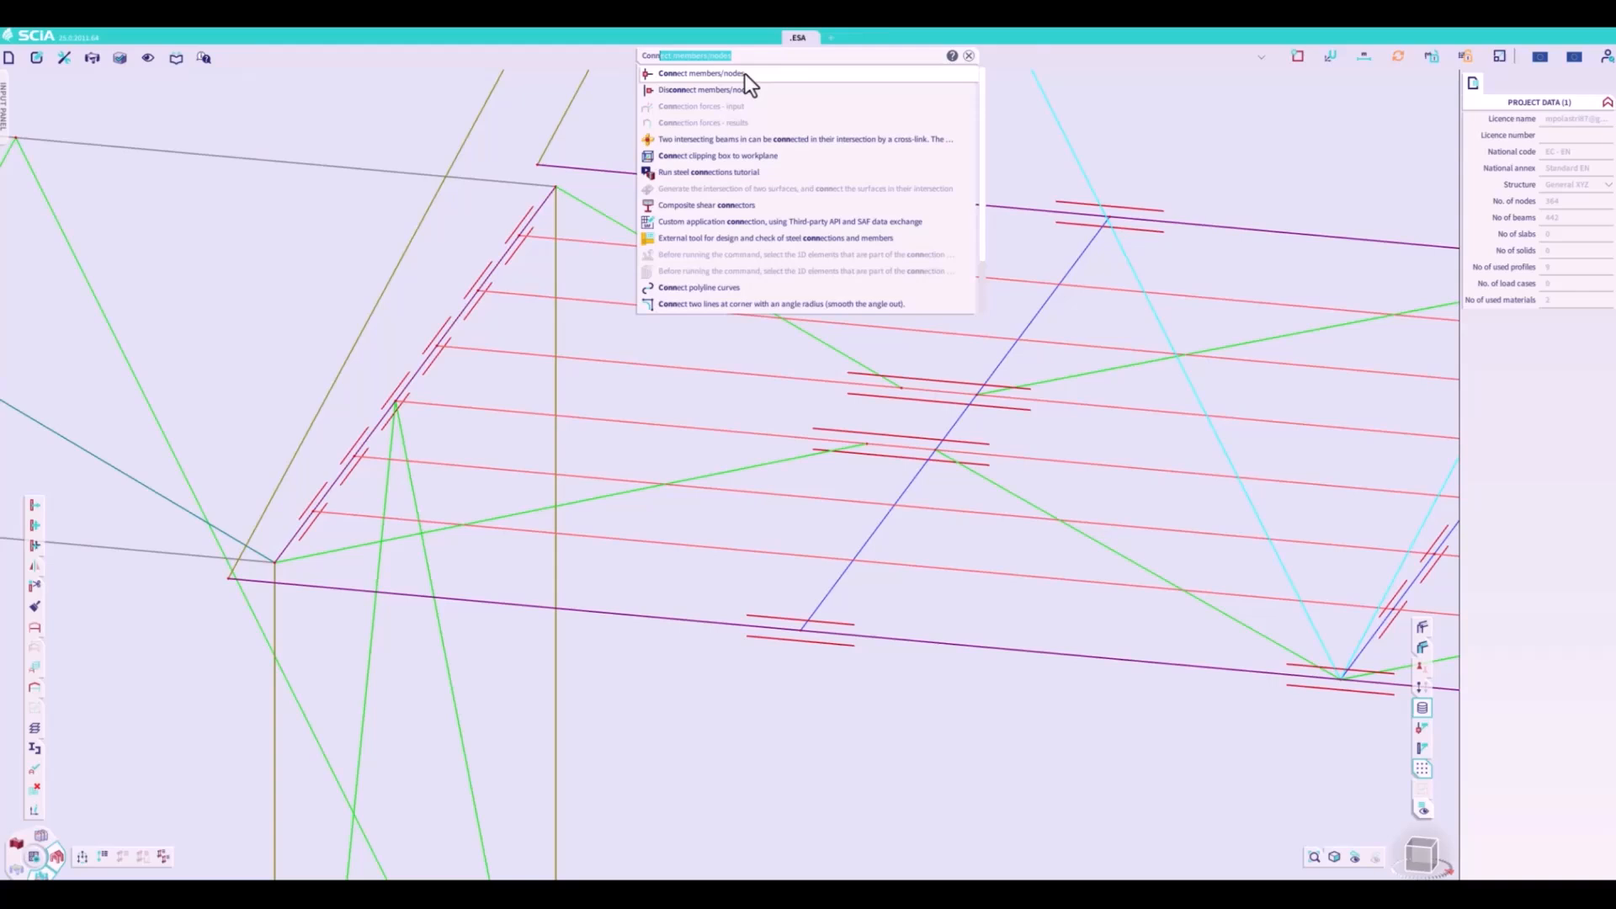
{"action": "left_click", "coordinate": [745, 73]}
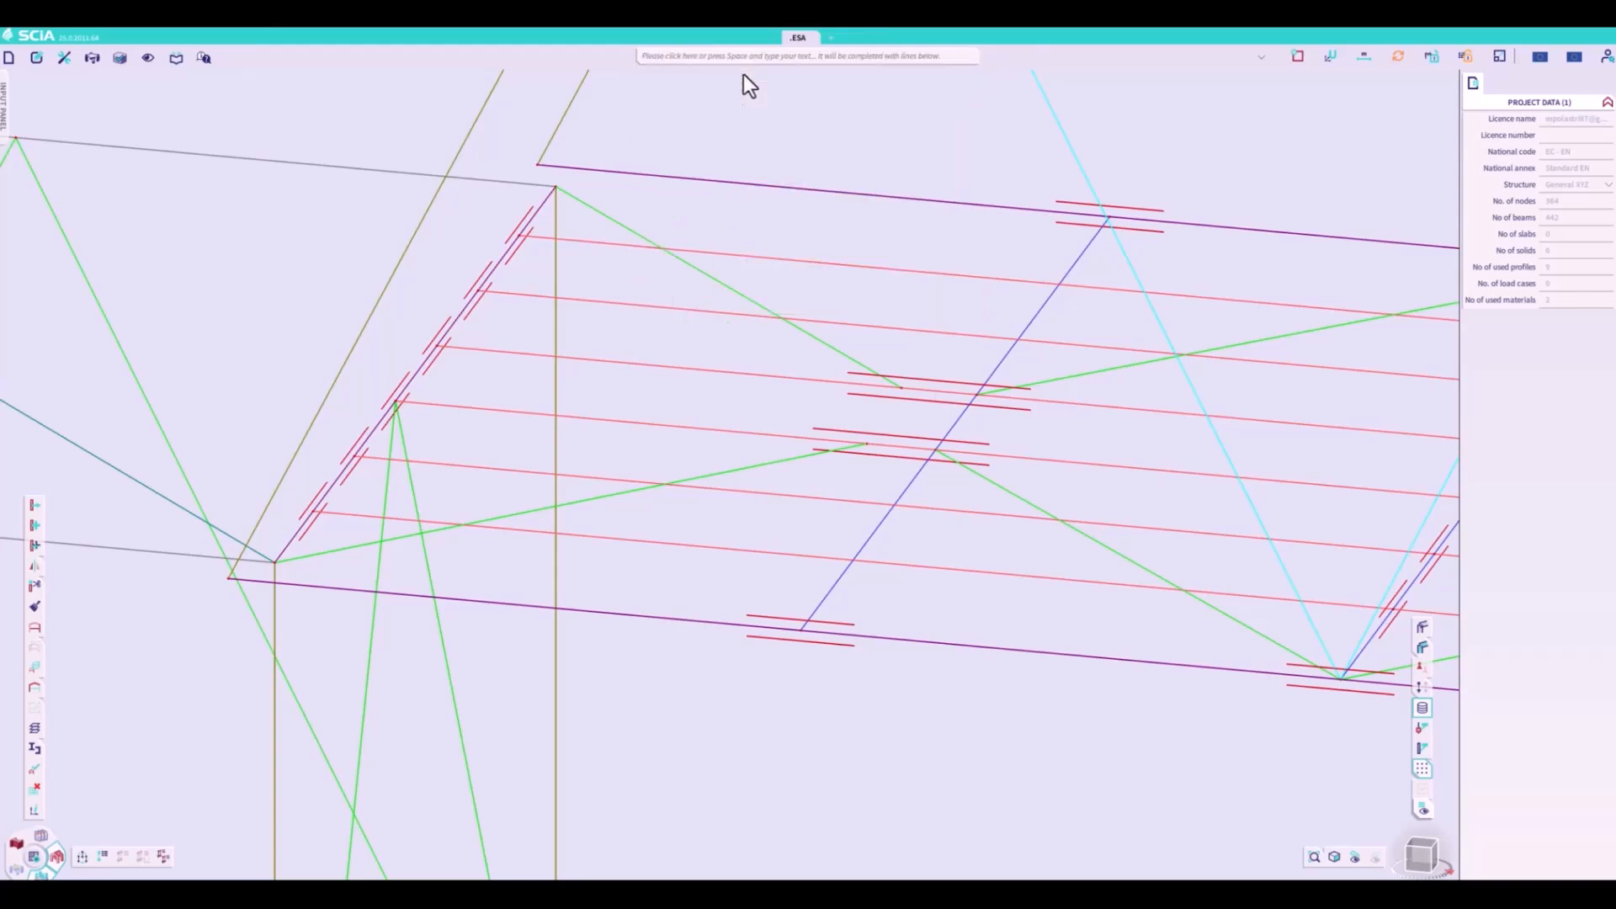
{"action": "left_click", "coordinate": [818, 505]}
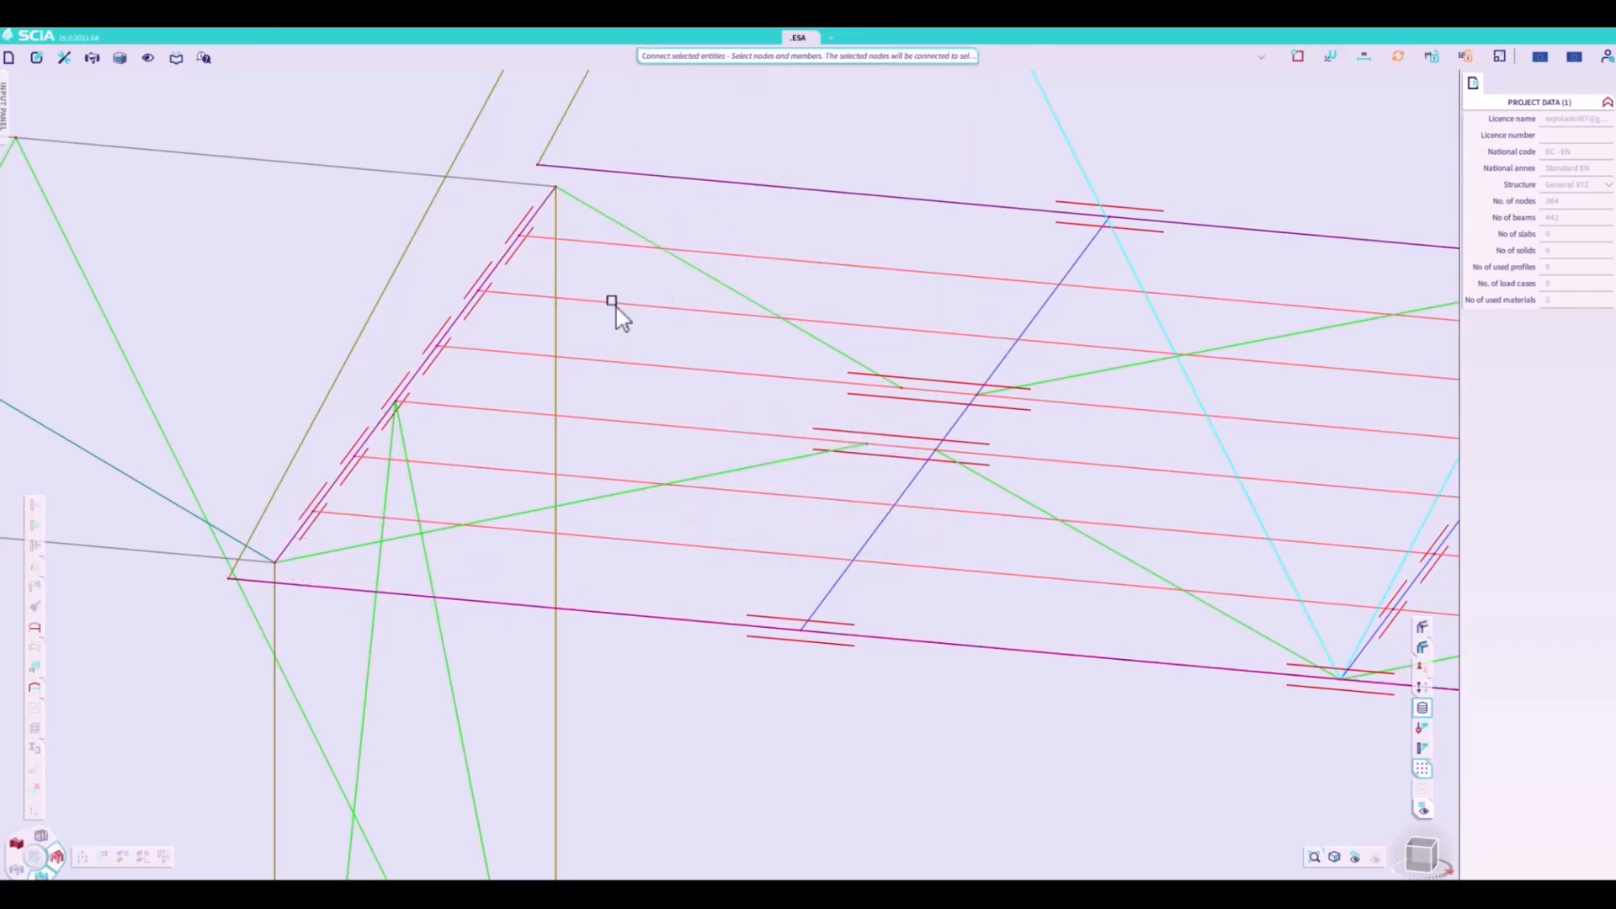
{"action": "left_click", "coordinate": [734, 185]}
{"action": "key", "text": "Escape"}
{"action": "left_click", "coordinate": [986, 490]}
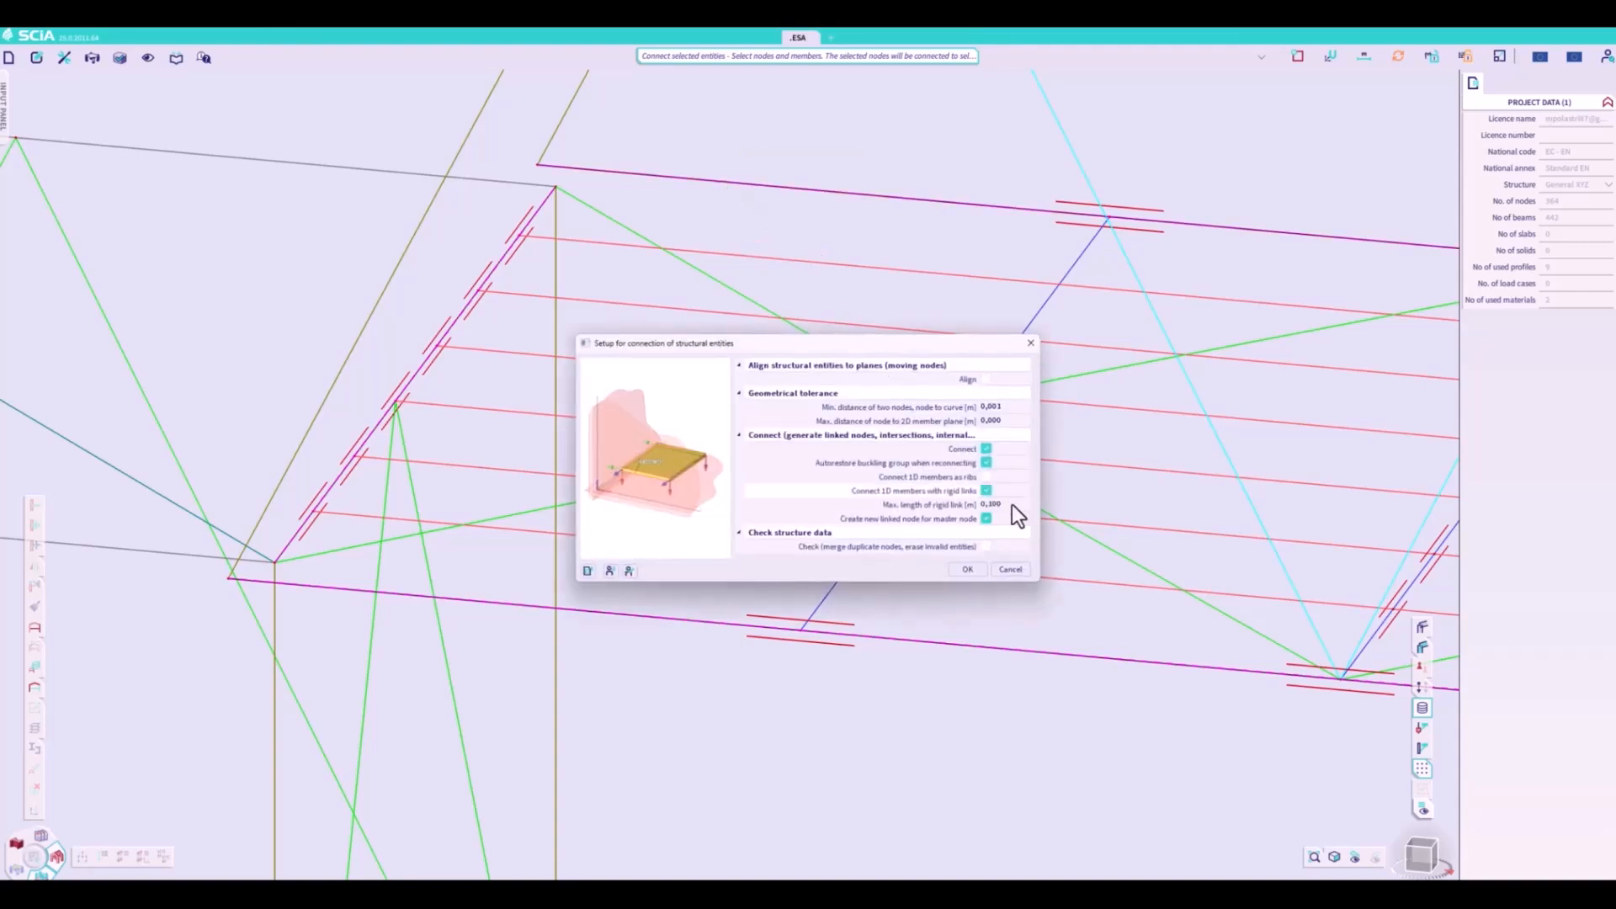
{"action": "left_click", "coordinate": [1010, 504]}
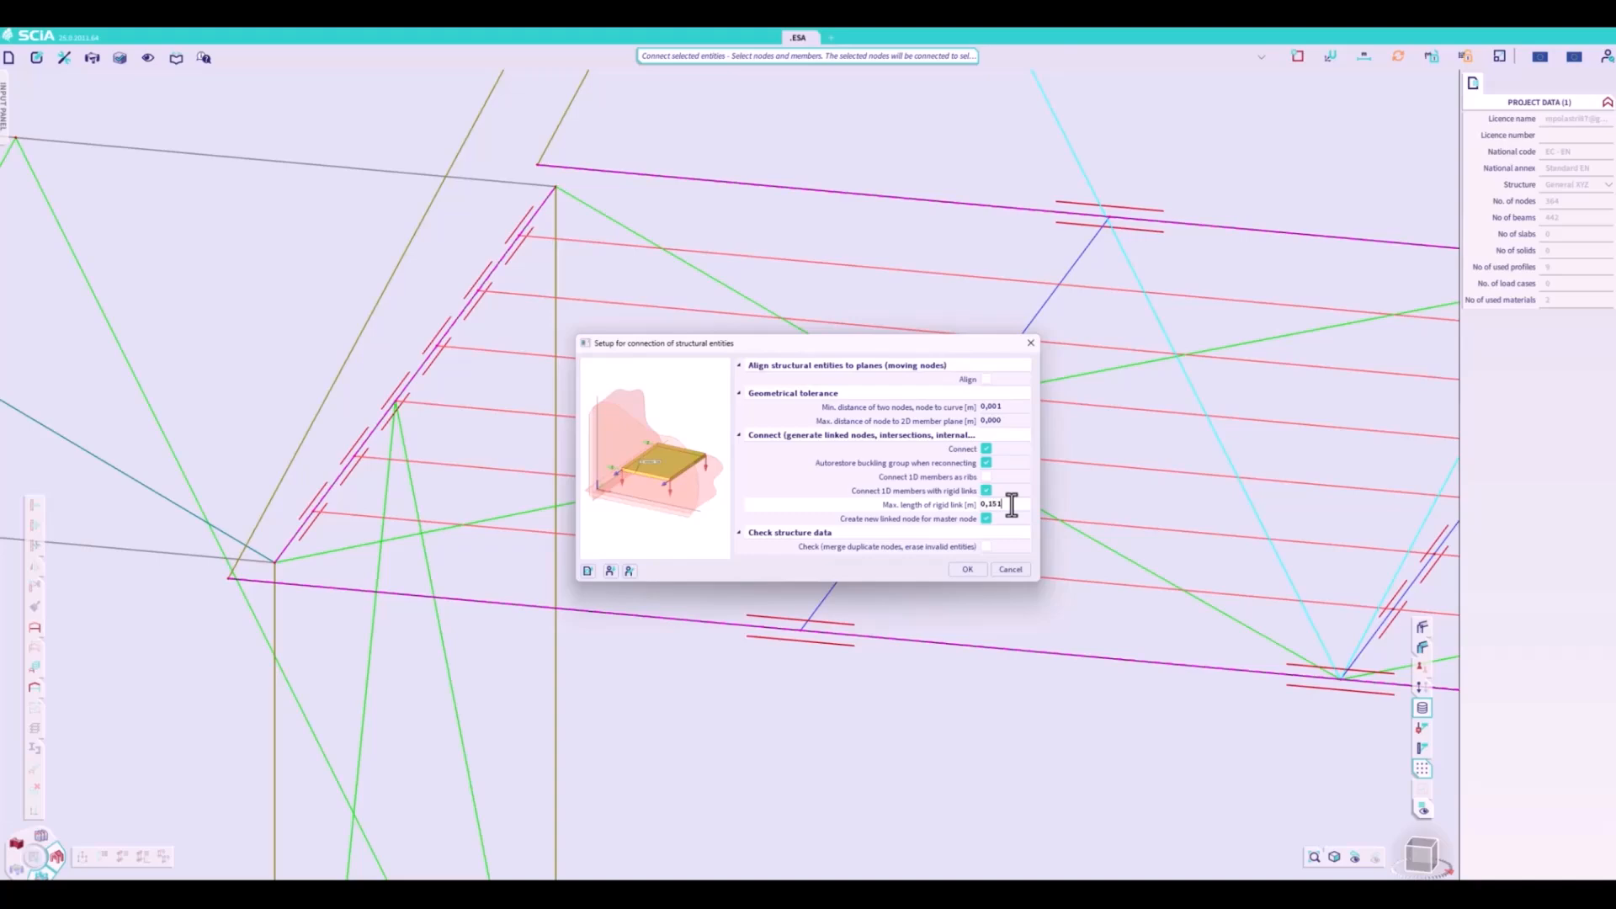
{"action": "left_click", "coordinate": [974, 569]}
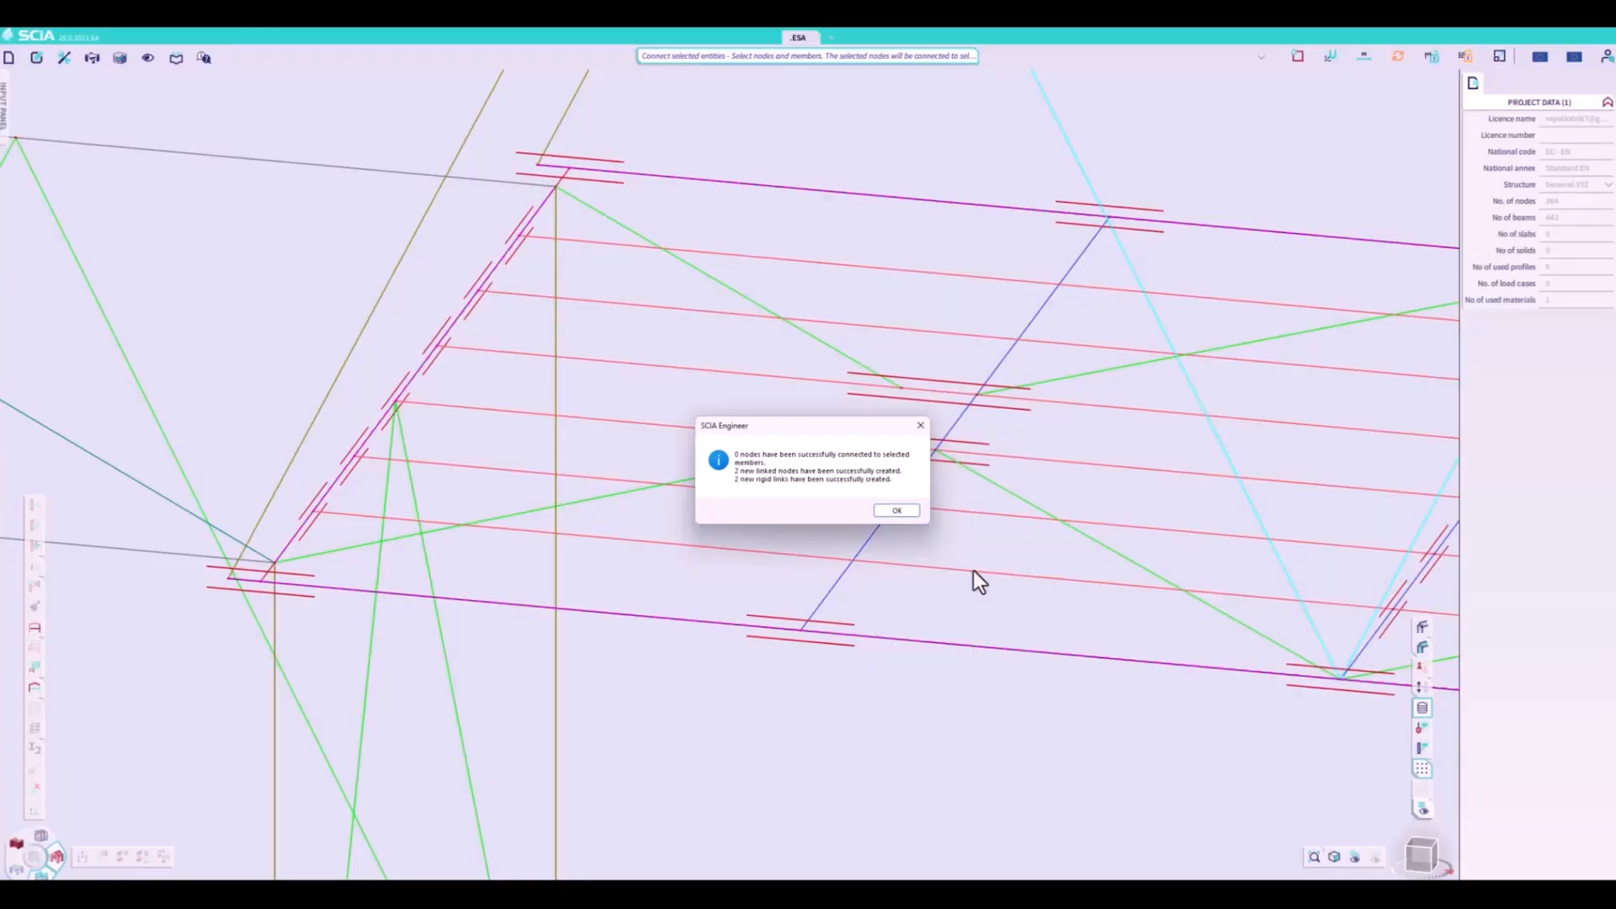
{"action": "left_click", "coordinate": [897, 511]}
- Select the end cross beam and both bottom chords at the opposite deck end, and add the Connect members/nodes command to the editing toolbar
{"action": "scroll", "coordinate": [288, 407], "scroll_direction": "down", "scroll_amount": 5}
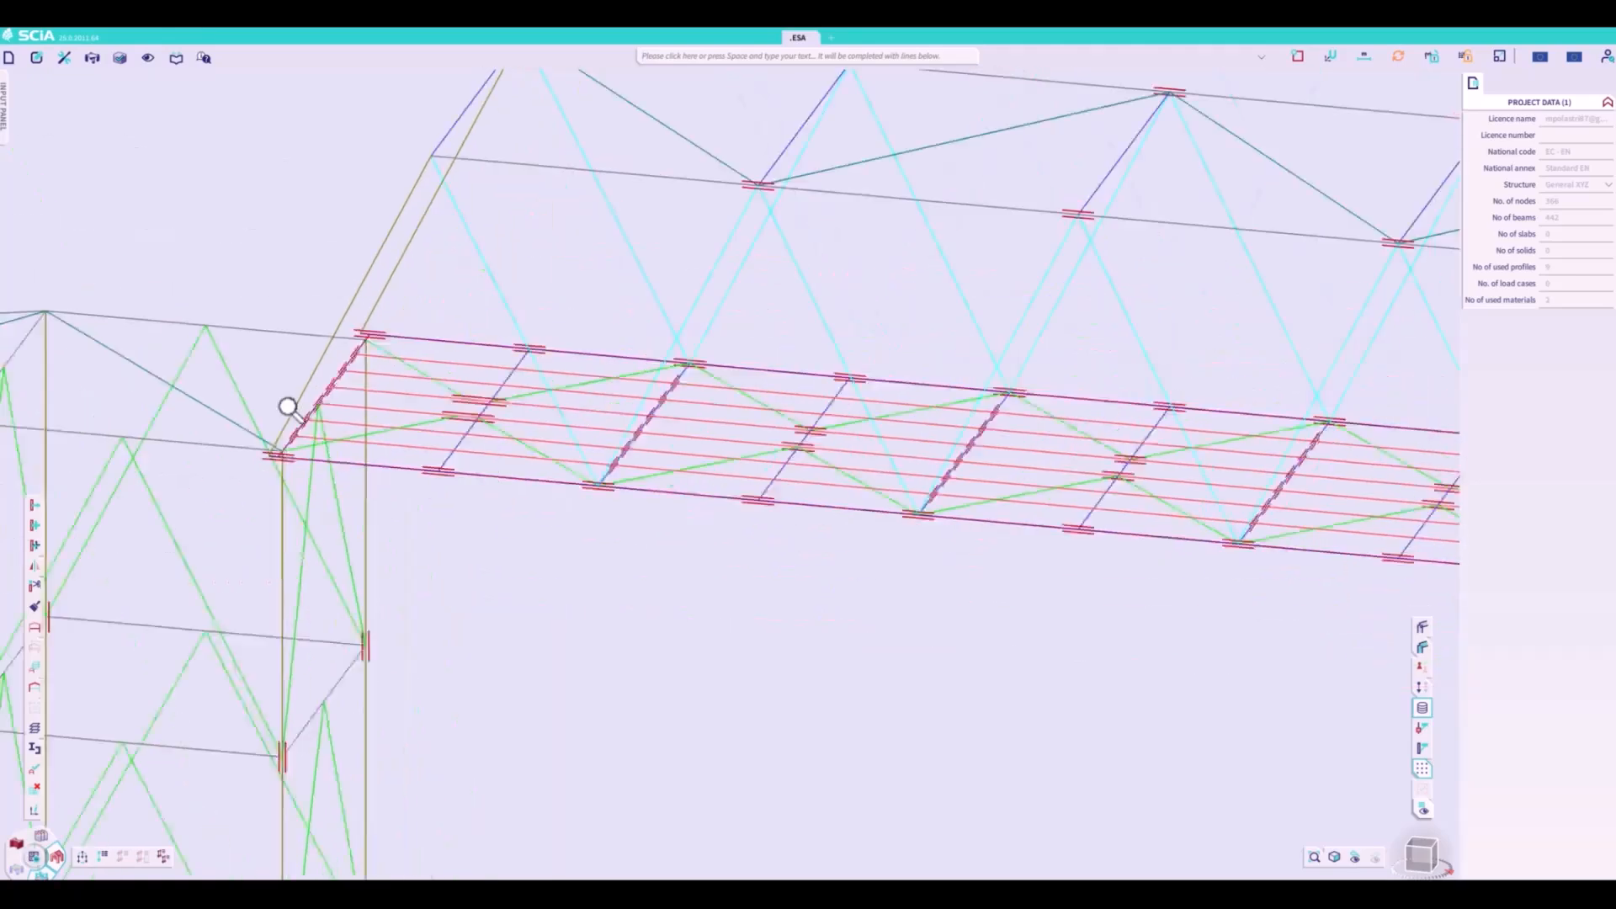
{"action": "scroll", "coordinate": [288, 407], "scroll_direction": "down", "scroll_amount": 4}
{"action": "scroll", "coordinate": [1183, 471], "scroll_direction": "up", "scroll_amount": 6}
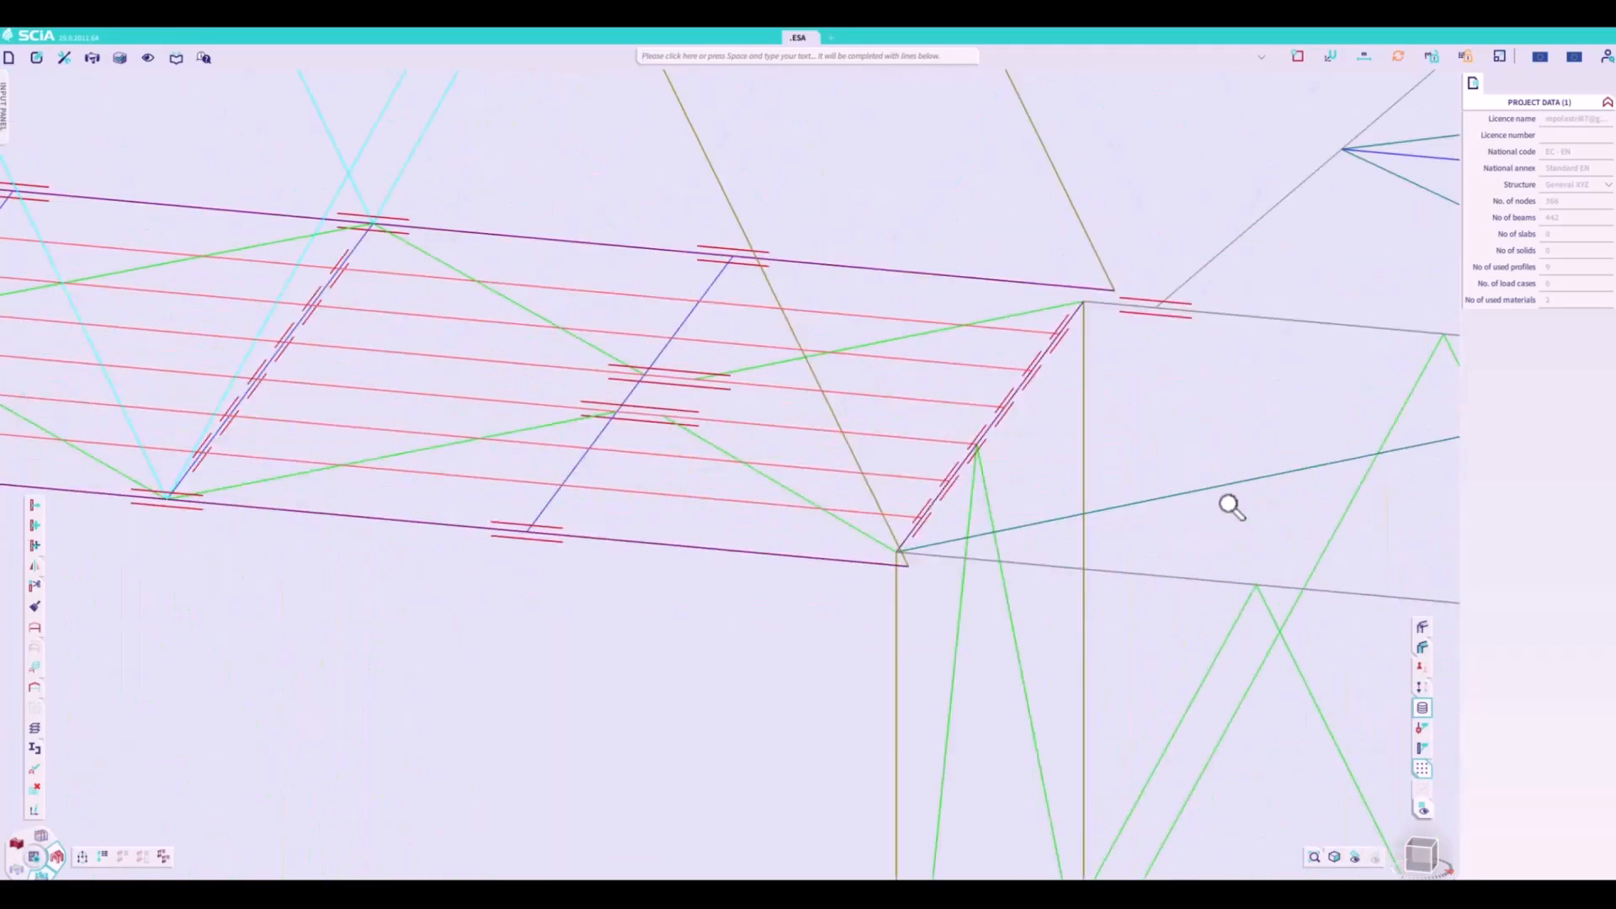
{"action": "middle_click_drag", "start_coordinate": [1231, 507], "coordinate": [930, 559]}
{"action": "scroll", "coordinate": [876, 483], "scroll_direction": "up", "scroll_amount": 2}
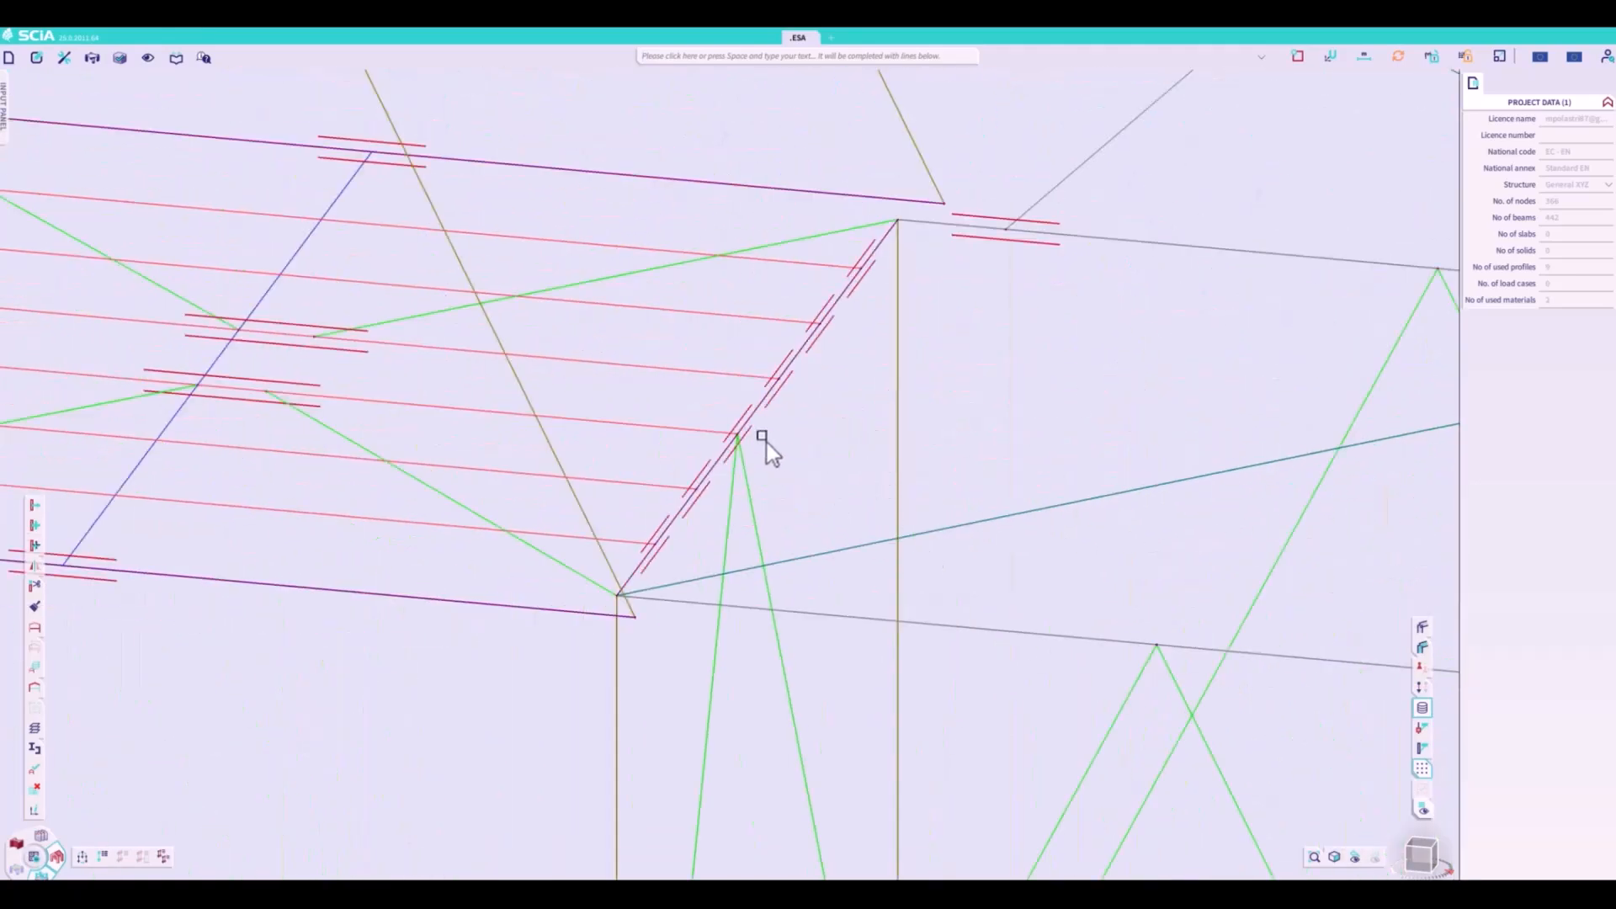
{"action": "left_click", "coordinate": [638, 585]}
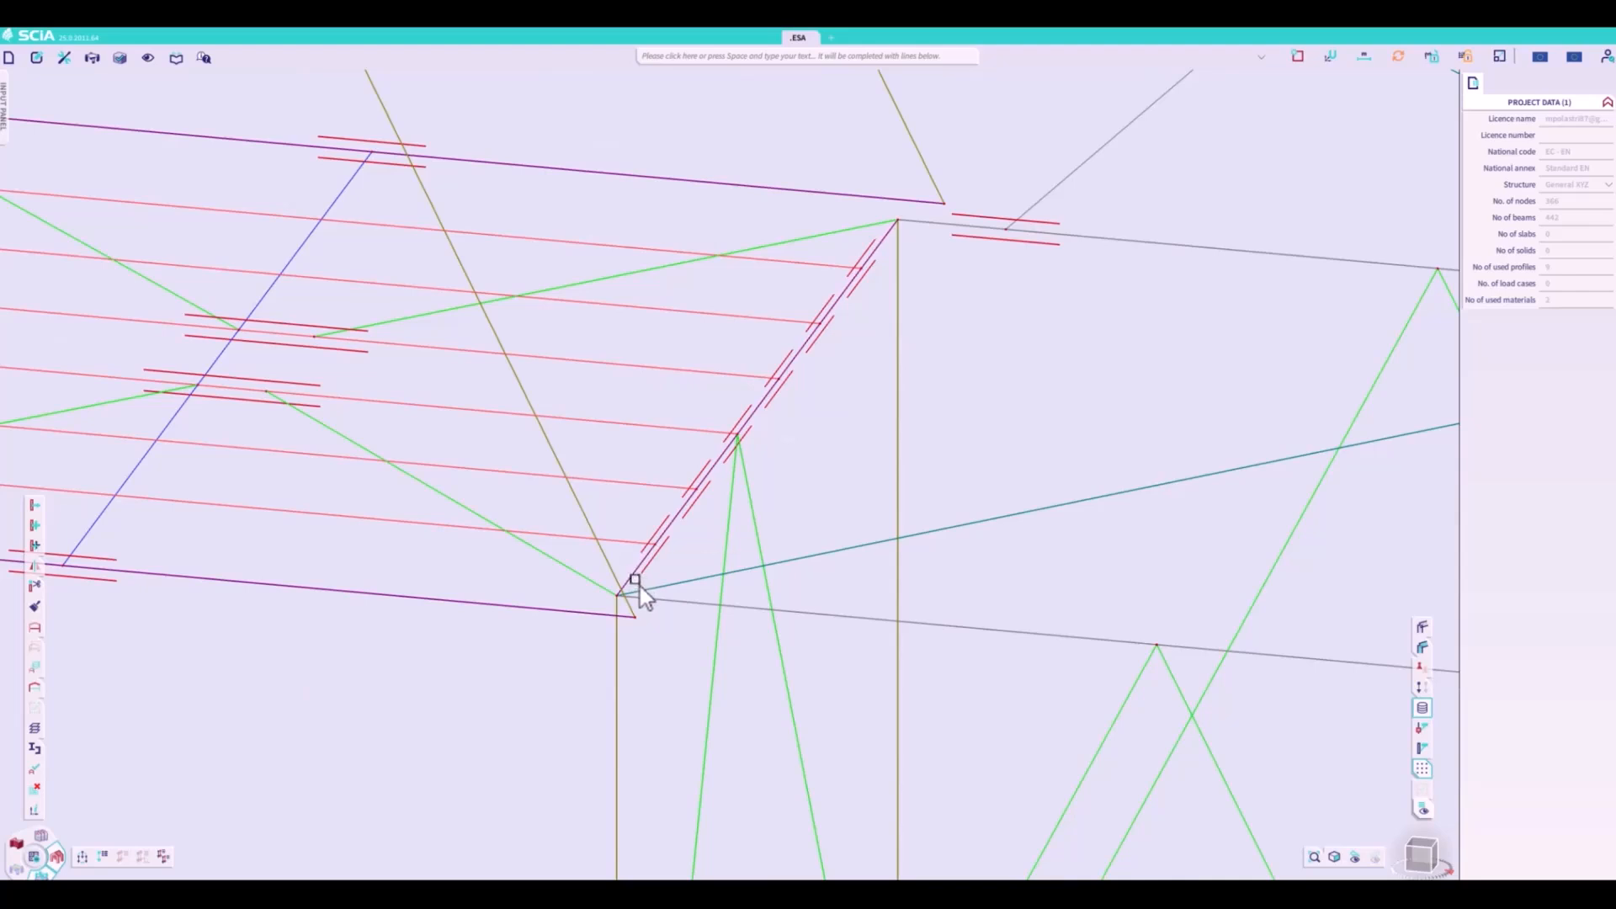
{"action": "left_click", "coordinate": [581, 621]}
{"action": "left_click", "coordinate": [703, 186]}
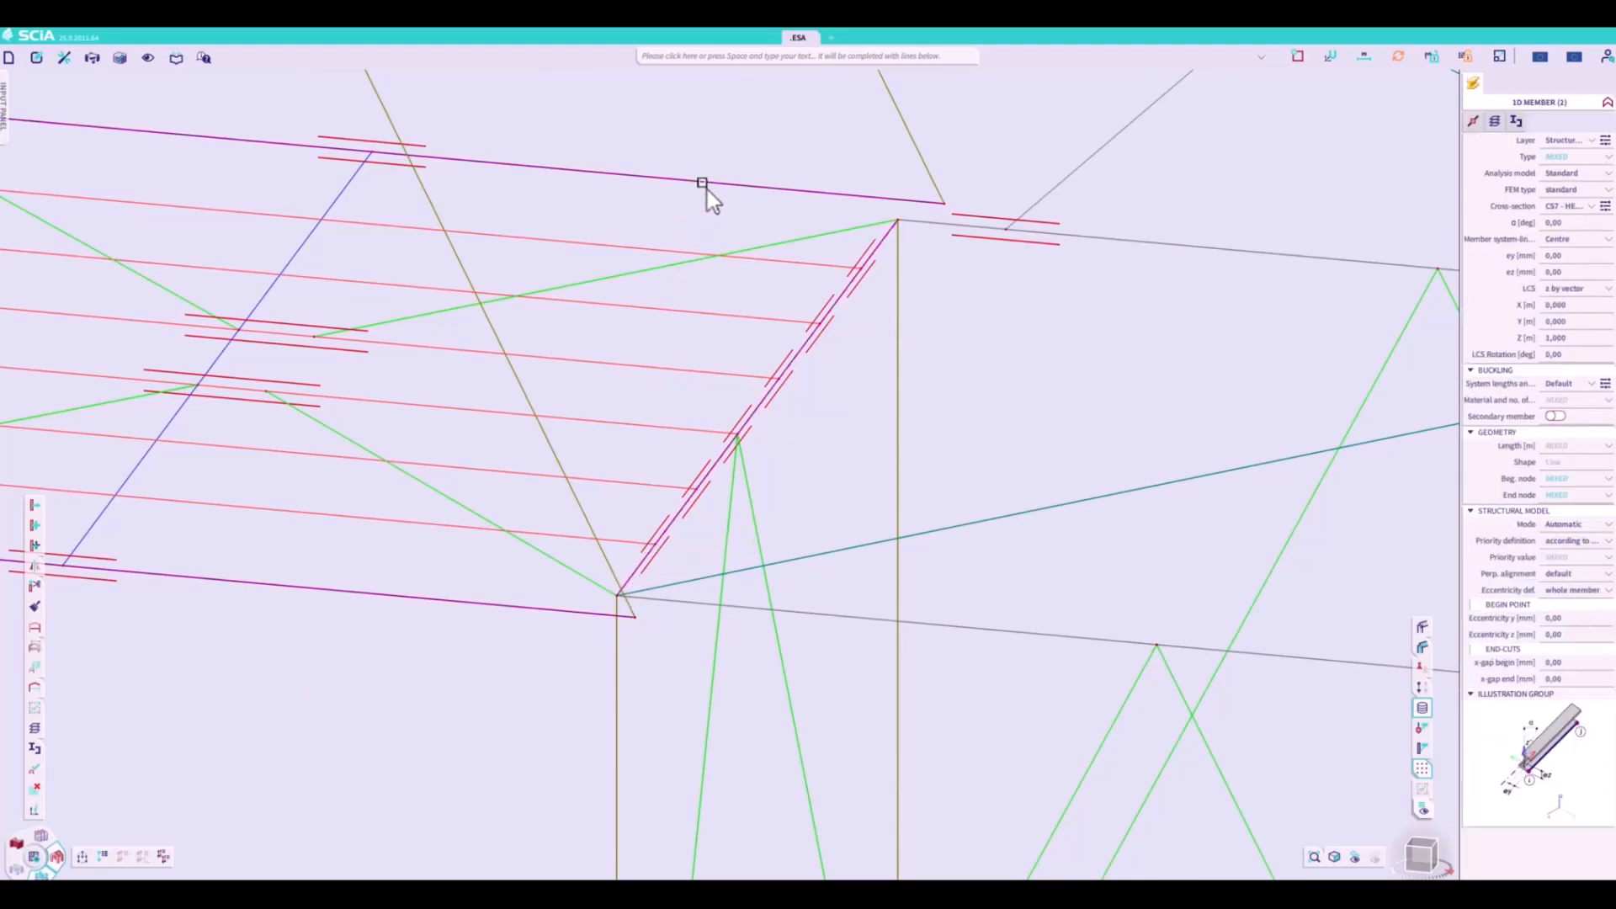
{"action": "left_click", "coordinate": [711, 58]}
{"action": "type", "text": "Conn"}
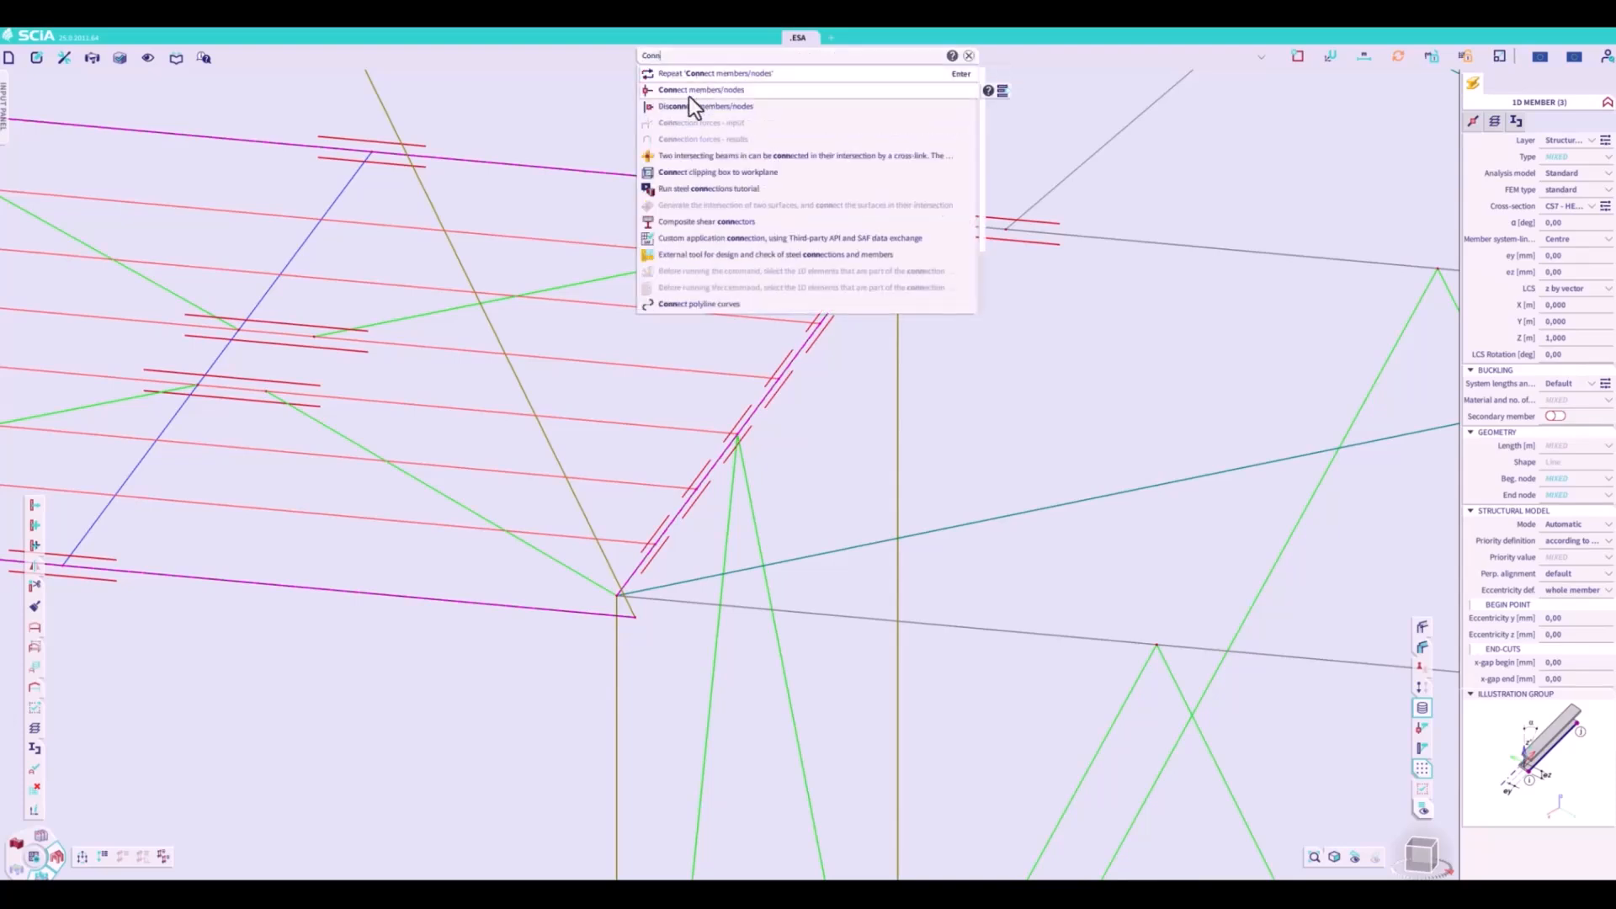
{"action": "left_click", "coordinate": [689, 91]}
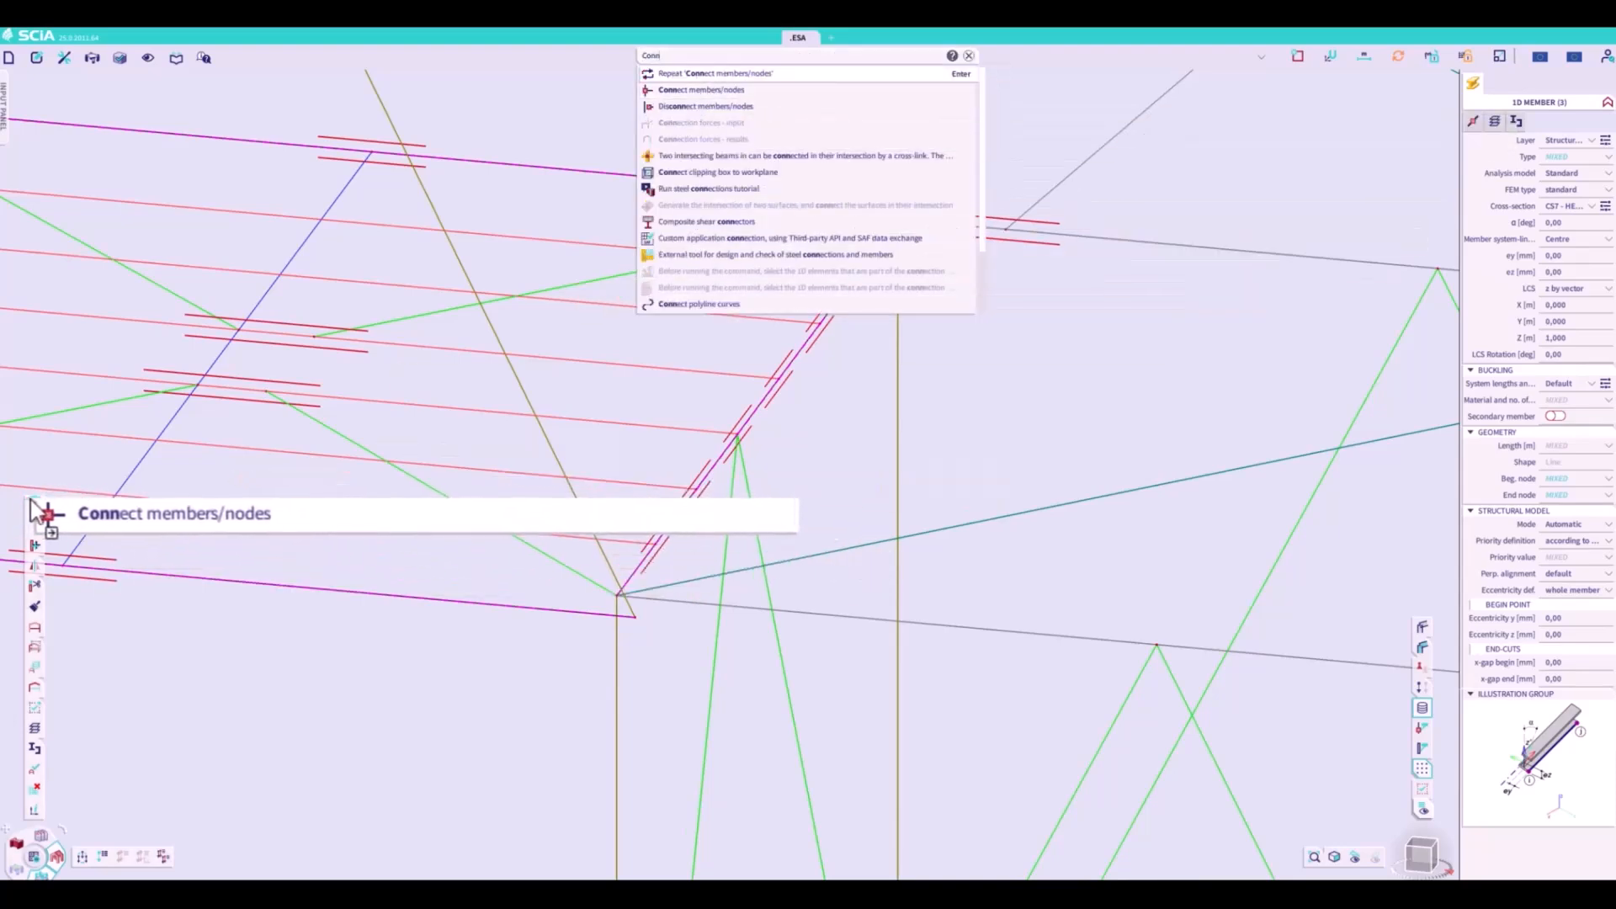
- Connect the selected cross beam and bottom chords using the same rigid link settings, and clear the selection
{"action": "left_click", "coordinate": [972, 568]}
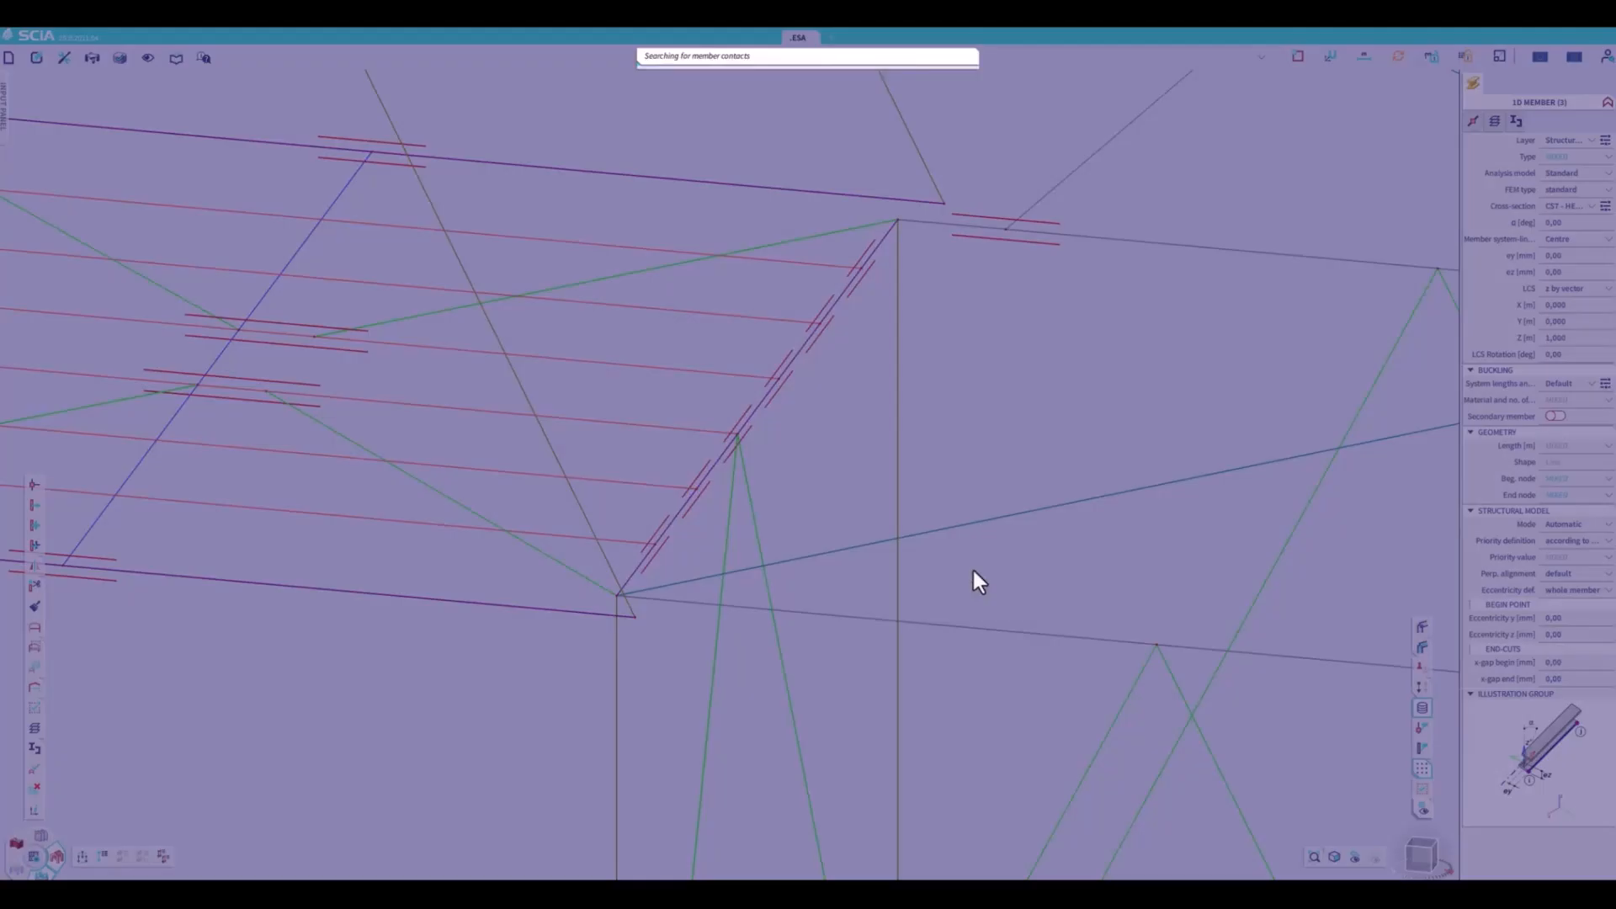
{"action": "left_click", "coordinate": [886, 524]}
{"action": "key", "text": "Escape"}
- Define a standard nodal support with the Hinged constraint, rigid in X, Y and Z and free in all rotations
{"action": "scroll", "coordinate": [837, 477], "scroll_direction": "down", "scroll_amount": 5}
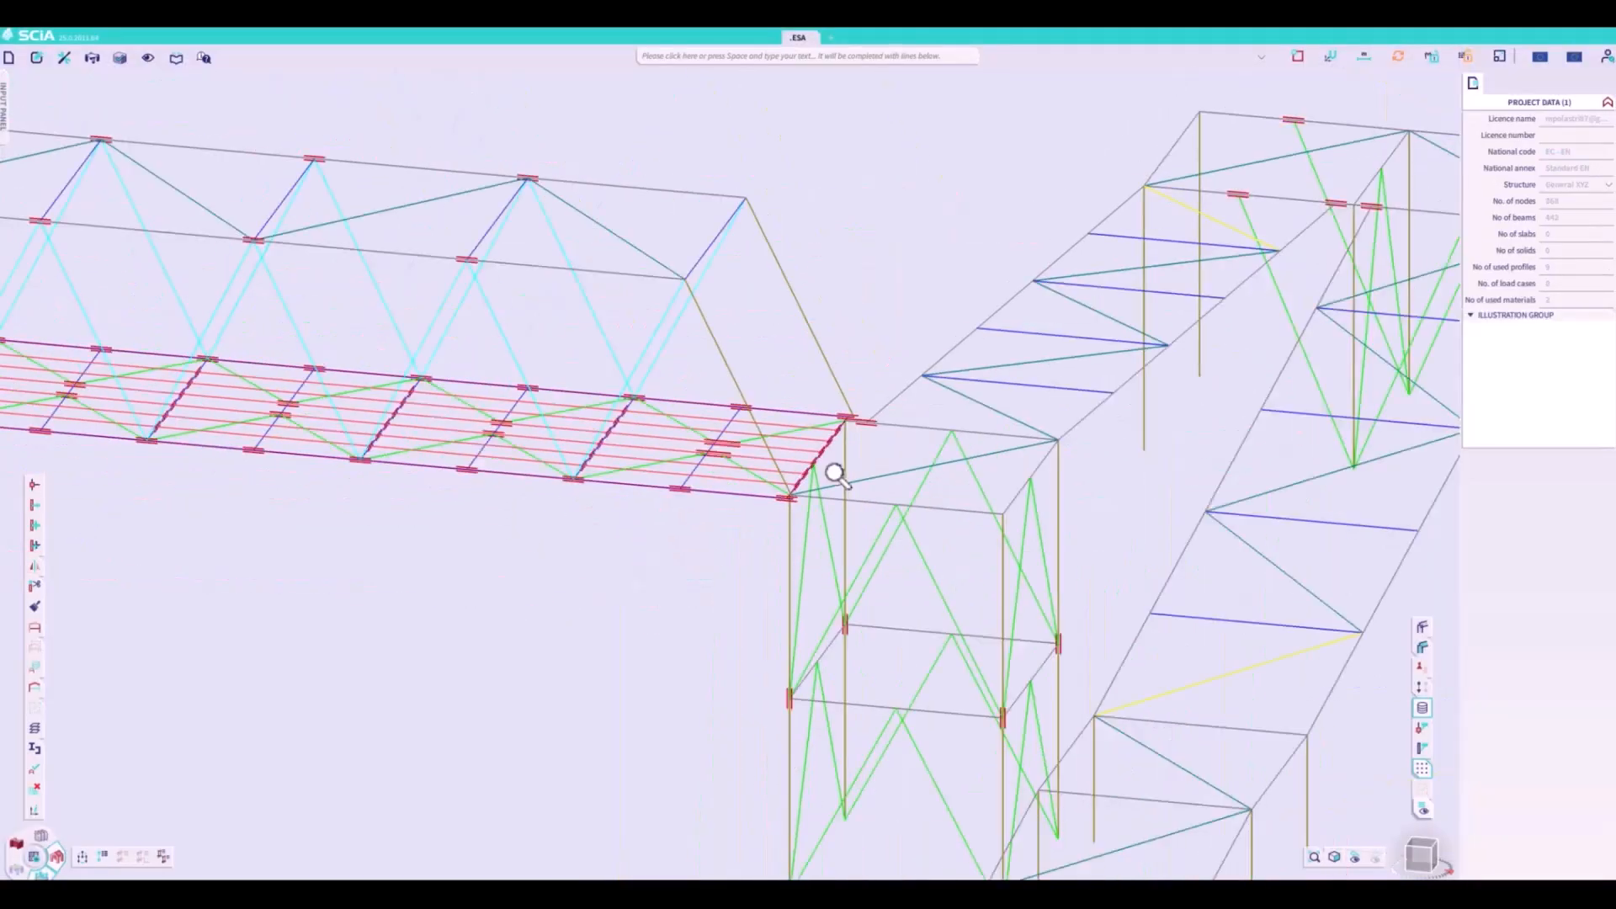
{"action": "left_click", "coordinate": [1414, 854]}
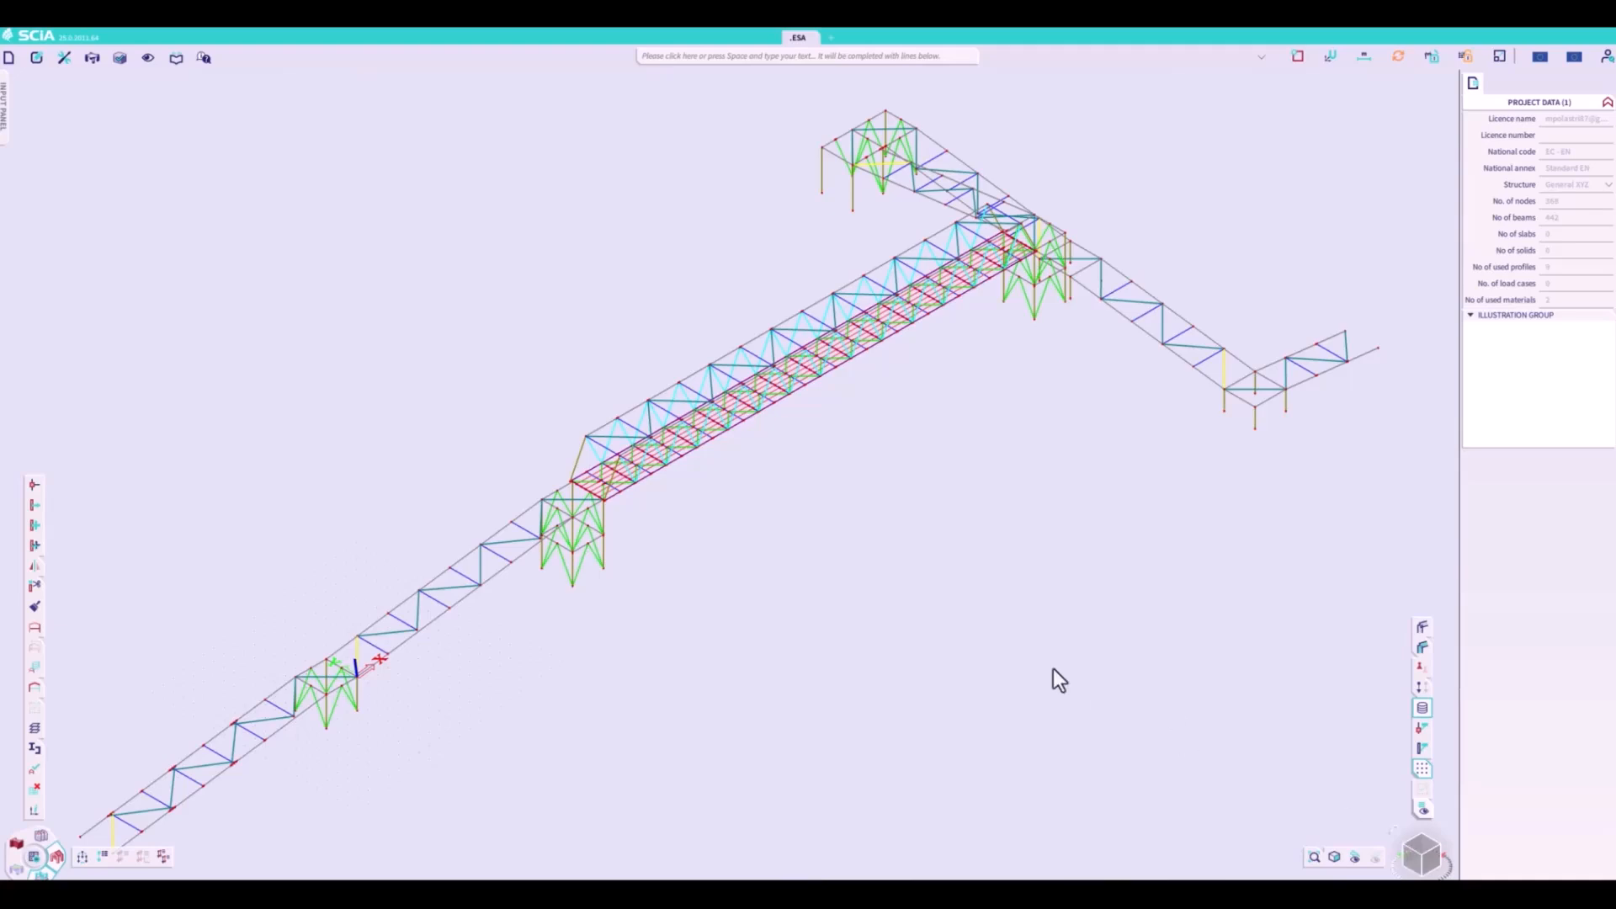
{"action": "left_click", "coordinate": [1260, 57]}
{"action": "left_click", "coordinate": [1422, 855]}
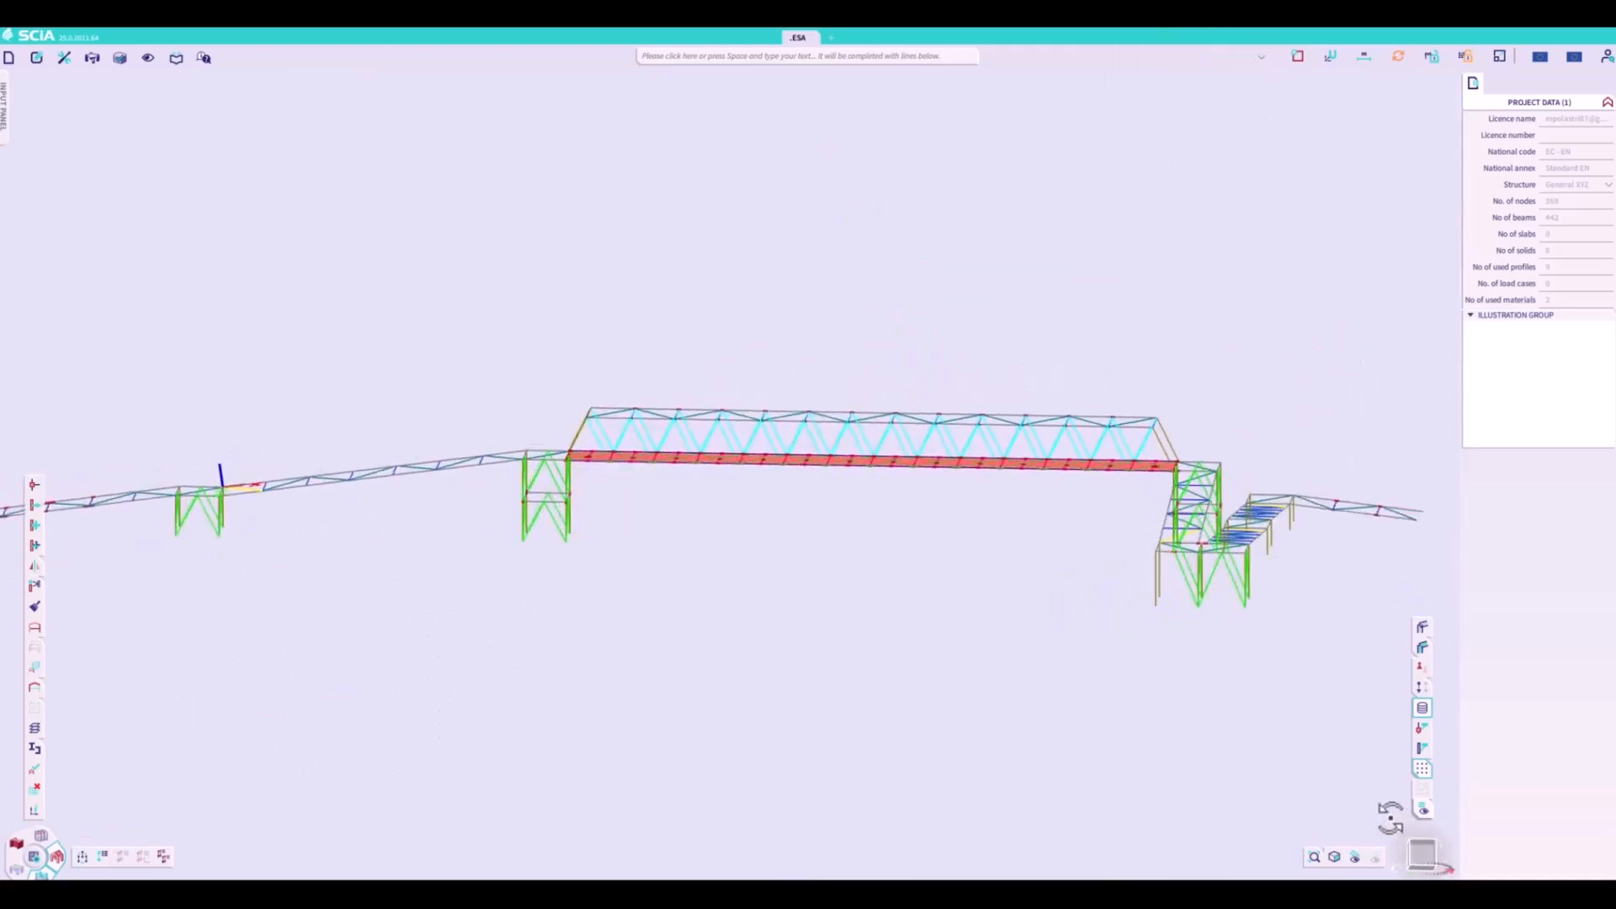
{"action": "right_click_drag", "start_coordinate": [1389, 823], "coordinate": [1405, 828], "text": "ctrl"}
{"action": "right_click", "coordinate": [1055, 678]}
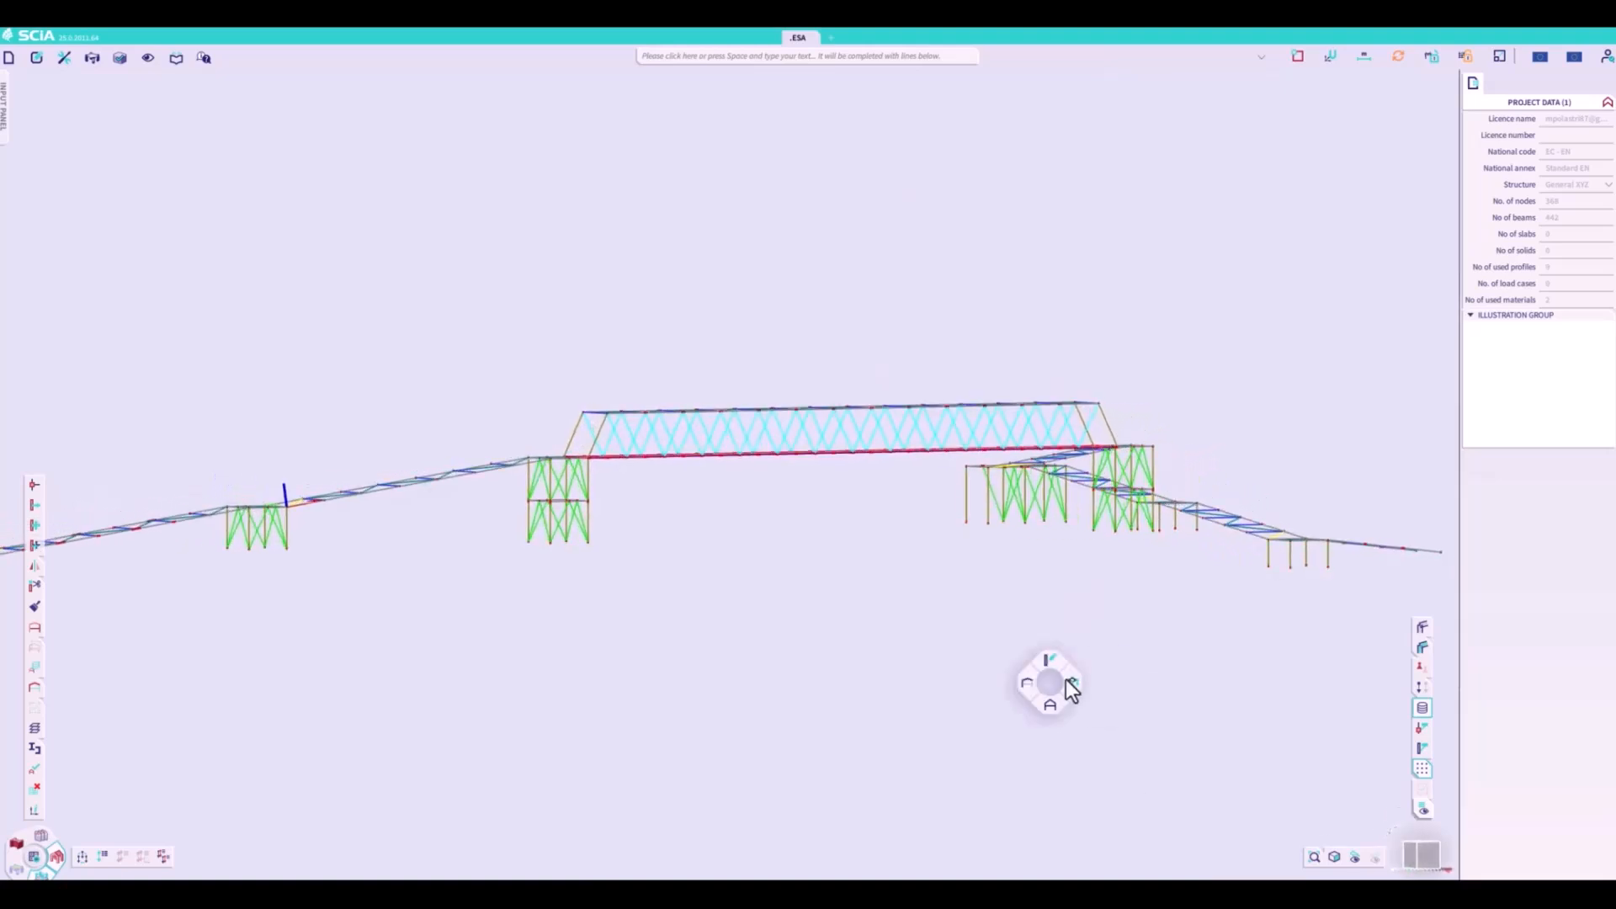
{"action": "left_click", "coordinate": [1072, 731]}
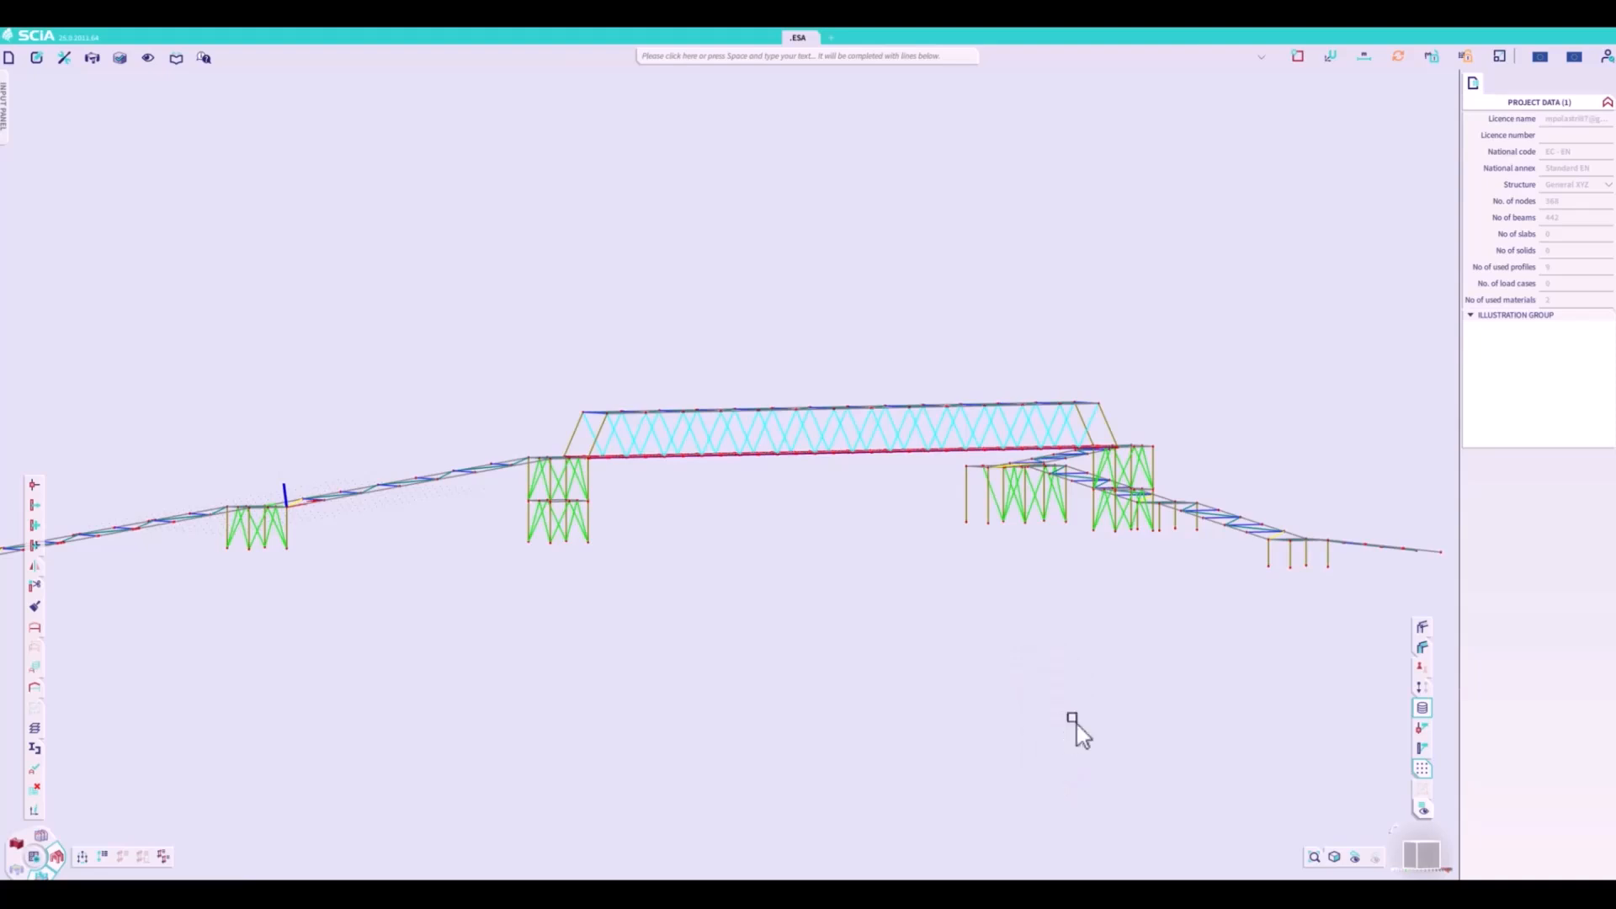
{"action": "left_click", "coordinate": [946, 405]}
{"action": "left_click", "coordinate": [938, 434]}
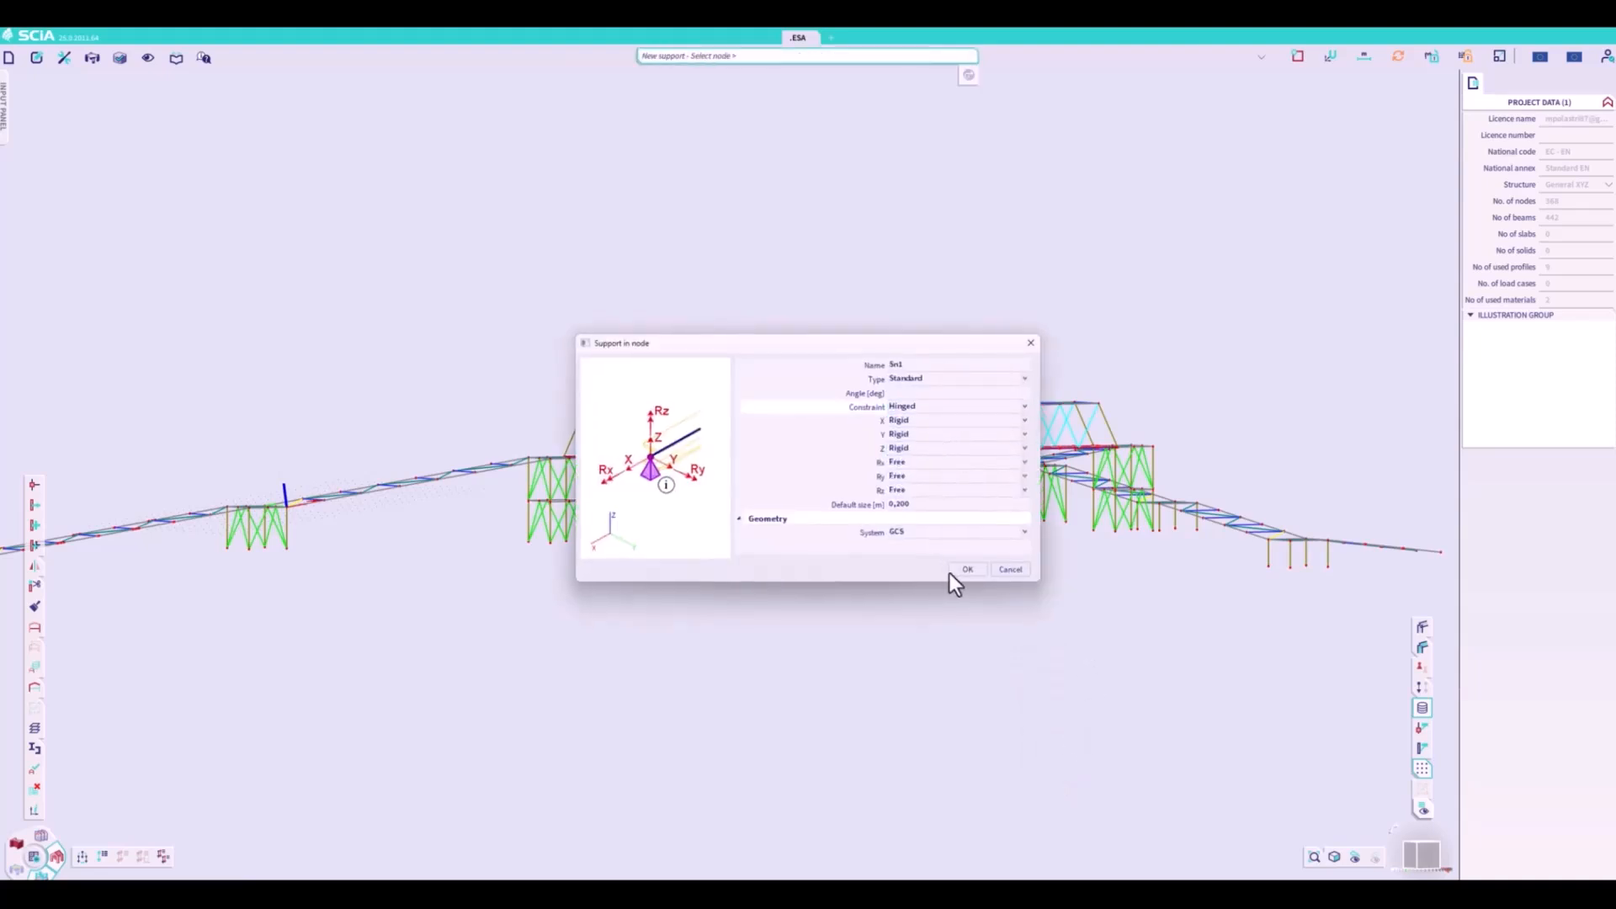
{"action": "left_click", "coordinate": [967, 569]}
- Assign the hinged support to the base nodes of all towers and columns and to the end nodes of both outer ramps
{"action": "left_click_drag", "start_coordinate": [1033, 526], "coordinate": [1446, 566]}
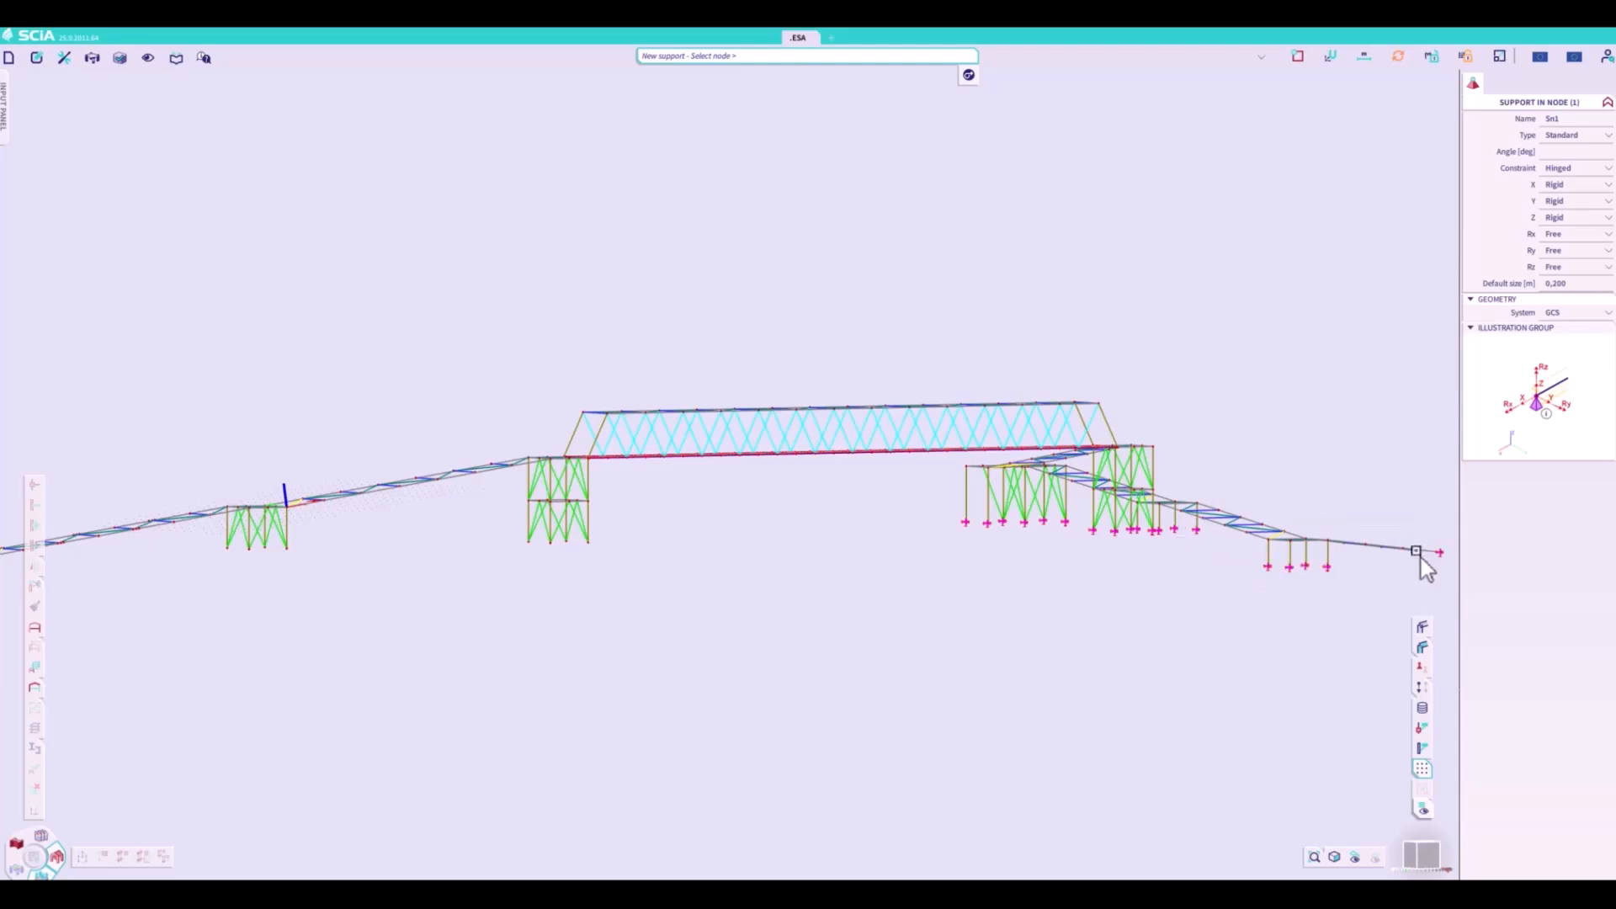
{"action": "left_click_drag", "start_coordinate": [1424, 563], "coordinate": [1427, 565]}
{"action": "left_click_drag", "start_coordinate": [509, 539], "coordinate": [621, 553]}
{"action": "left_click_drag", "start_coordinate": [209, 544], "coordinate": [286, 566]}
{"action": "scroll", "coordinate": [876, 638], "scroll_direction": "down", "scroll_amount": 3}
{"action": "scroll", "coordinate": [555, 587], "scroll_direction": "up", "scroll_amount": 5}
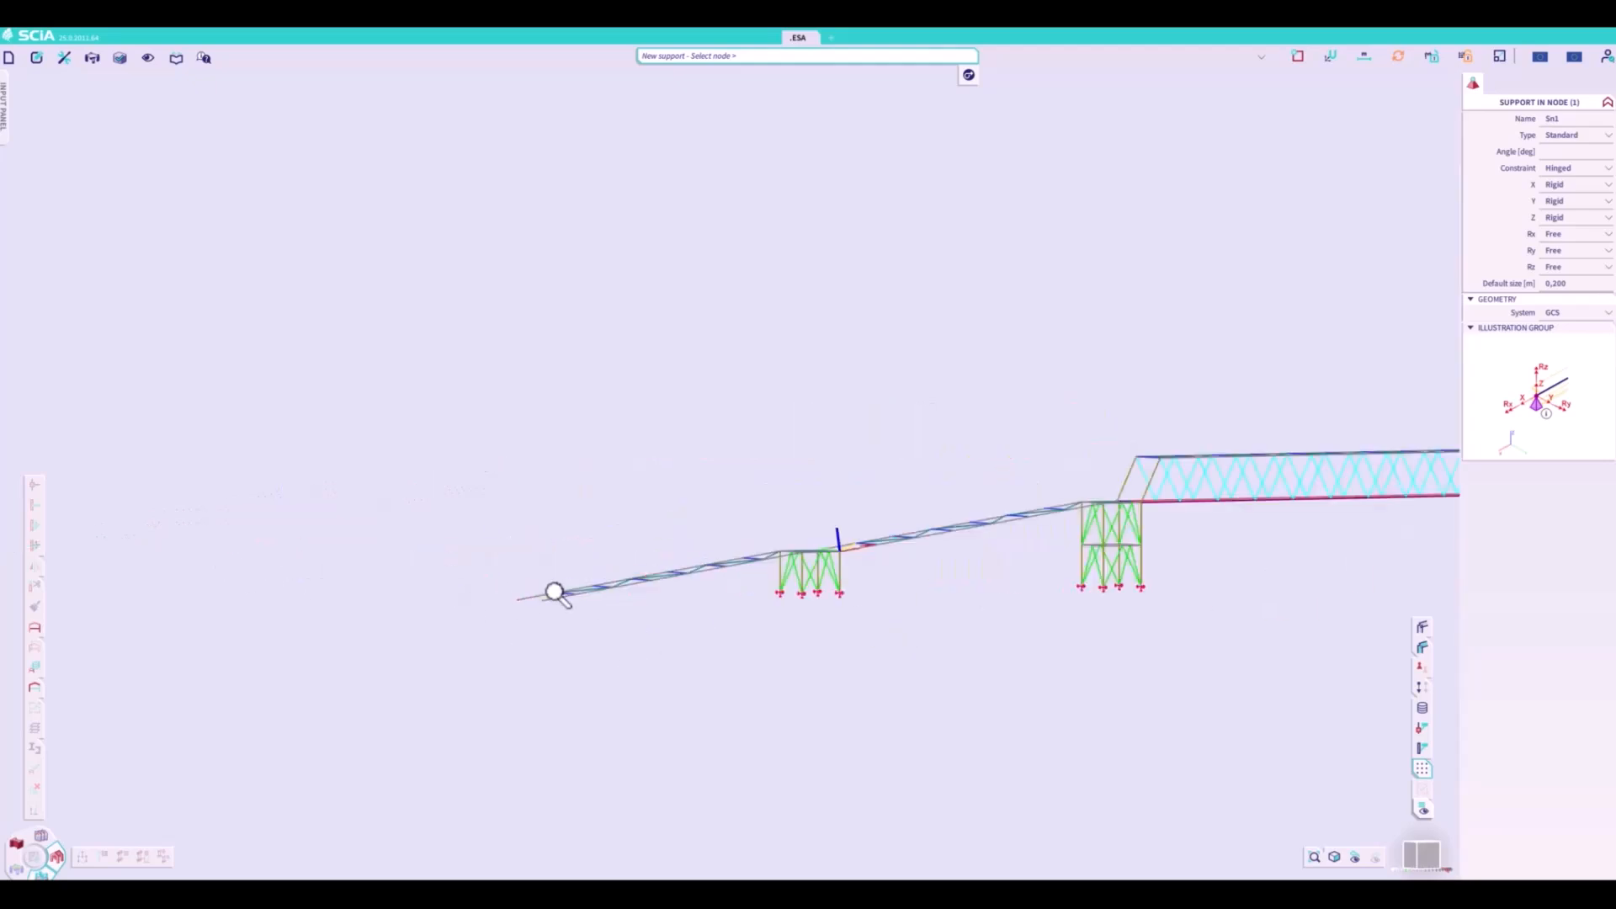
{"action": "left_click_drag", "start_coordinate": [494, 603], "coordinate": [632, 669]}
{"action": "scroll", "coordinate": [628, 664], "scroll_direction": "down", "scroll_amount": 6}
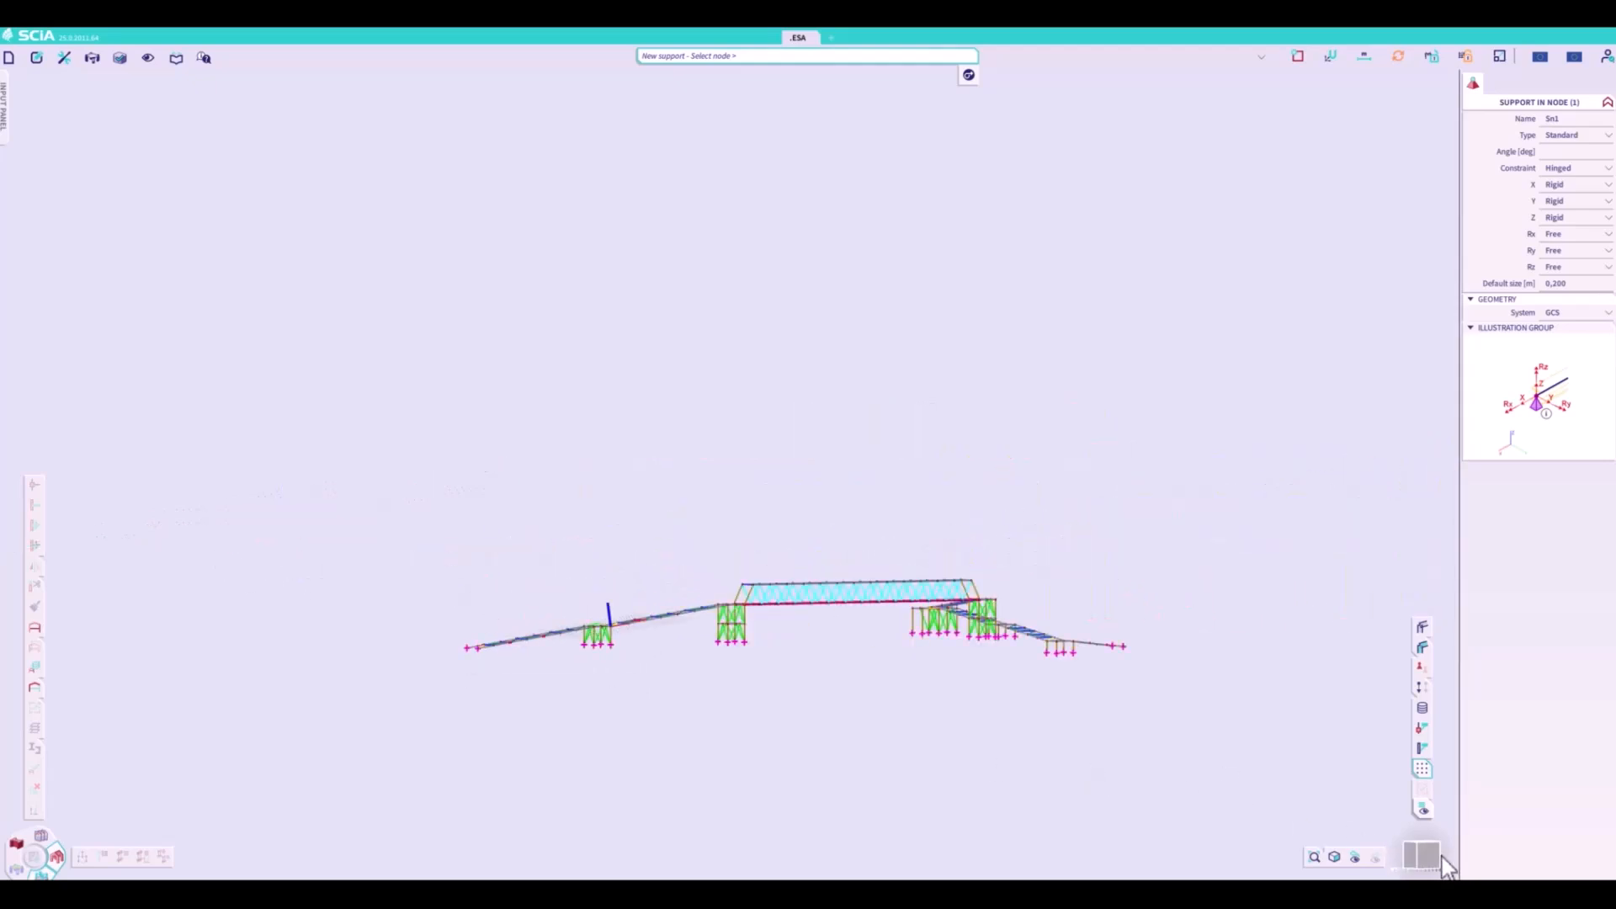
{"action": "left_click_drag", "start_coordinate": [1436, 857], "coordinate": [1390, 859]}
{"action": "scroll", "coordinate": [977, 750], "scroll_direction": "up", "scroll_amount": 3}
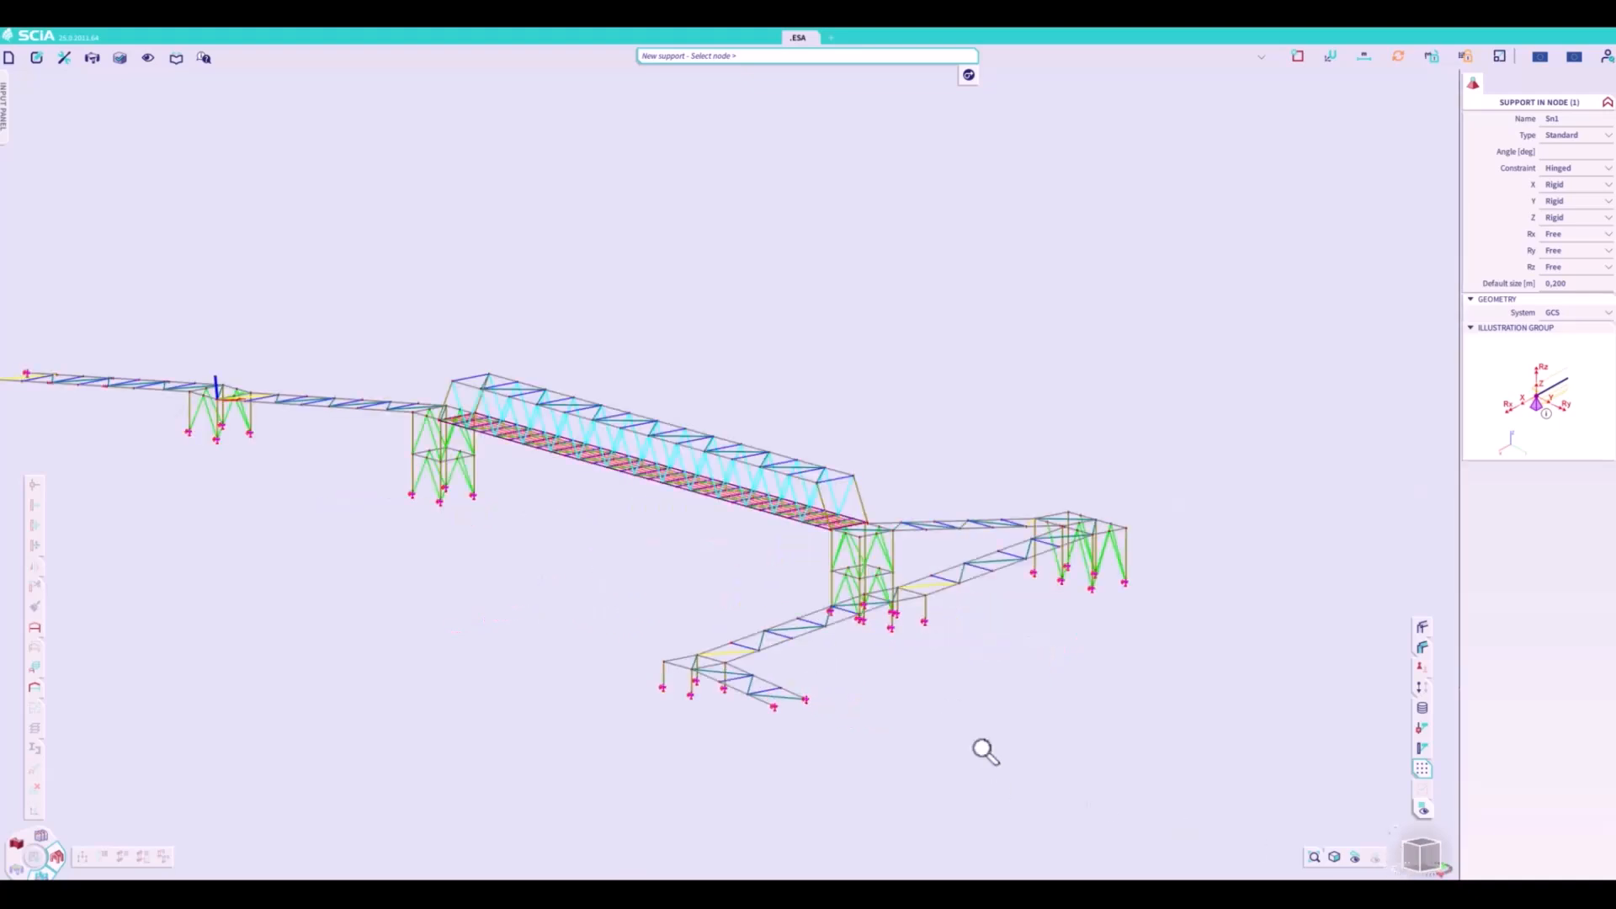
{"action": "key", "text": "Escape"}
- Create a permanent load case with the Self weight load type acting in the -Z direction
{"action": "left_click", "coordinate": [1258, 57]}
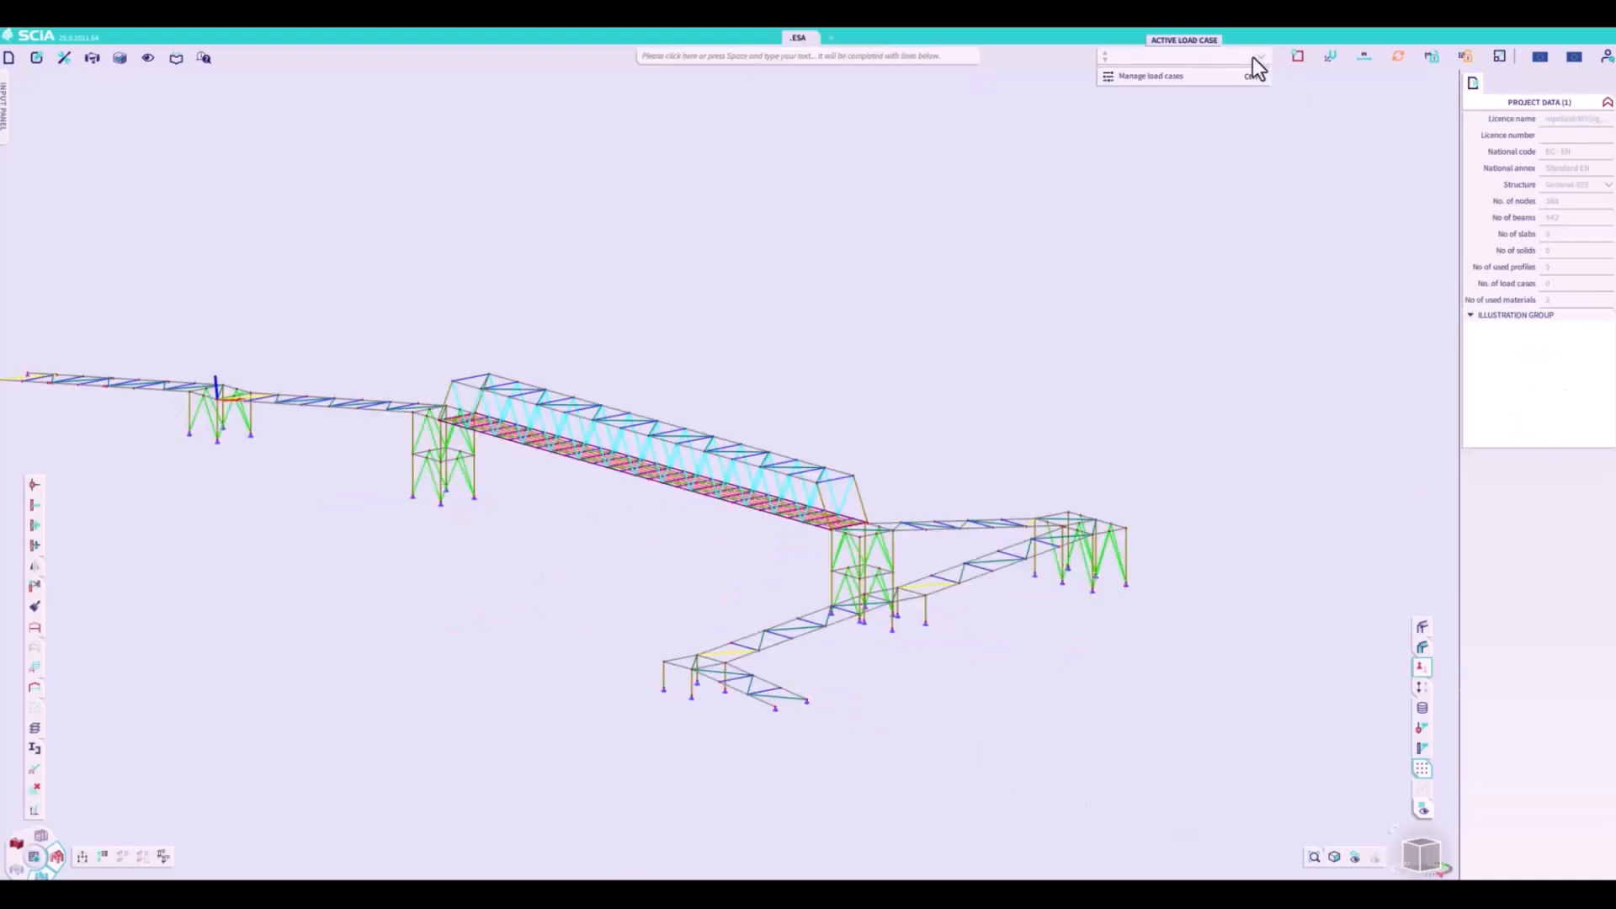
{"action": "left_click", "coordinate": [1221, 78]}
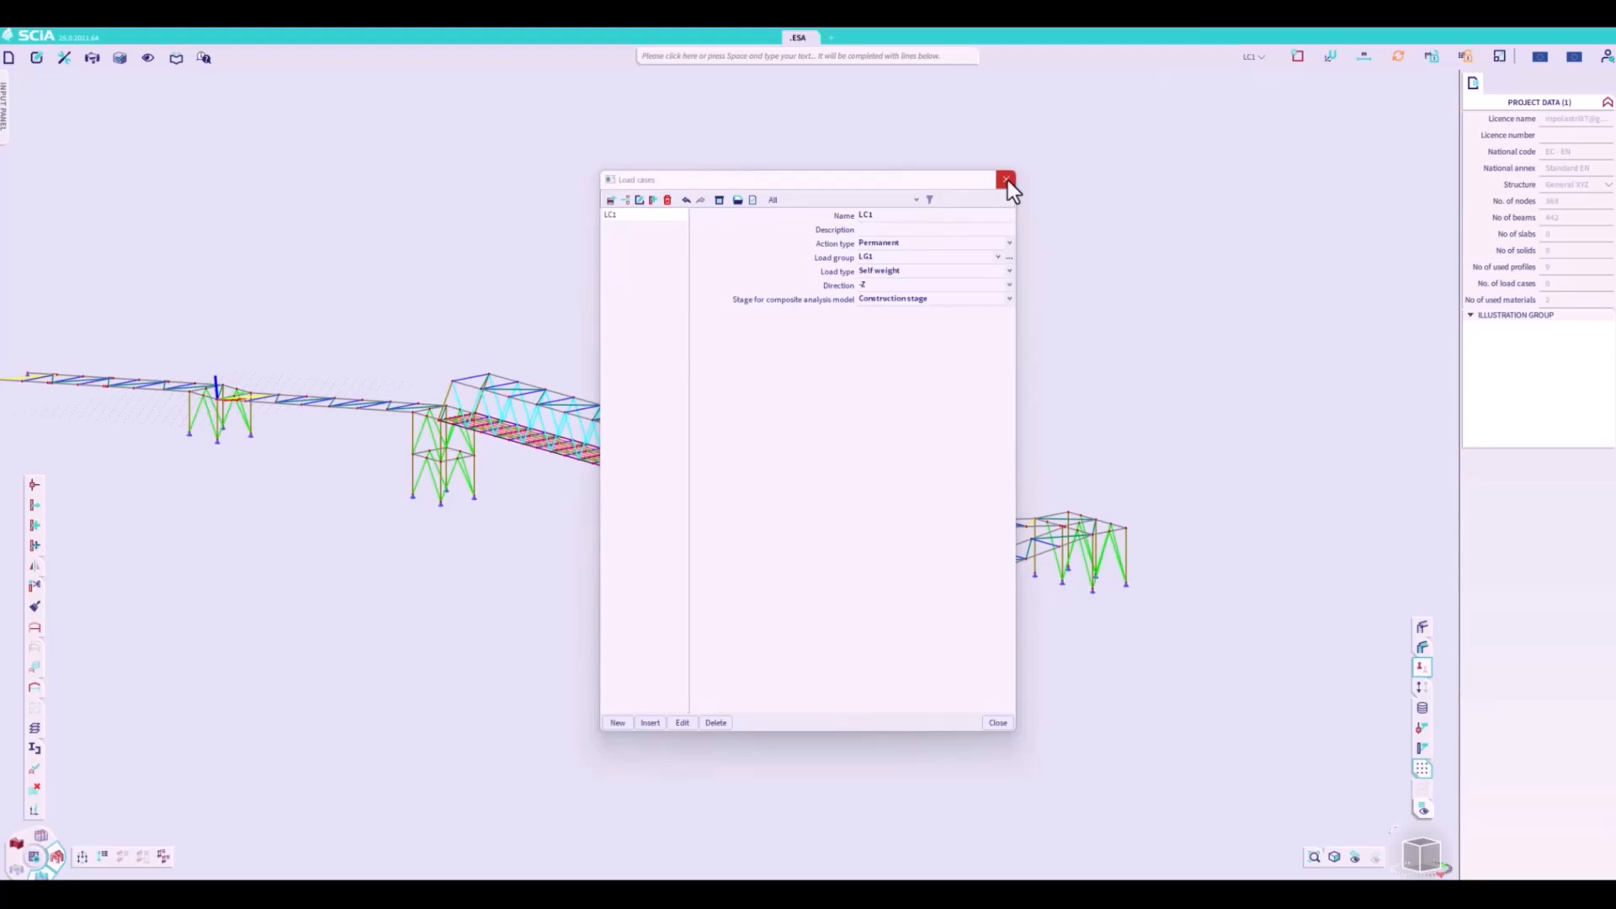
{"action": "left_click", "coordinate": [1007, 180]}
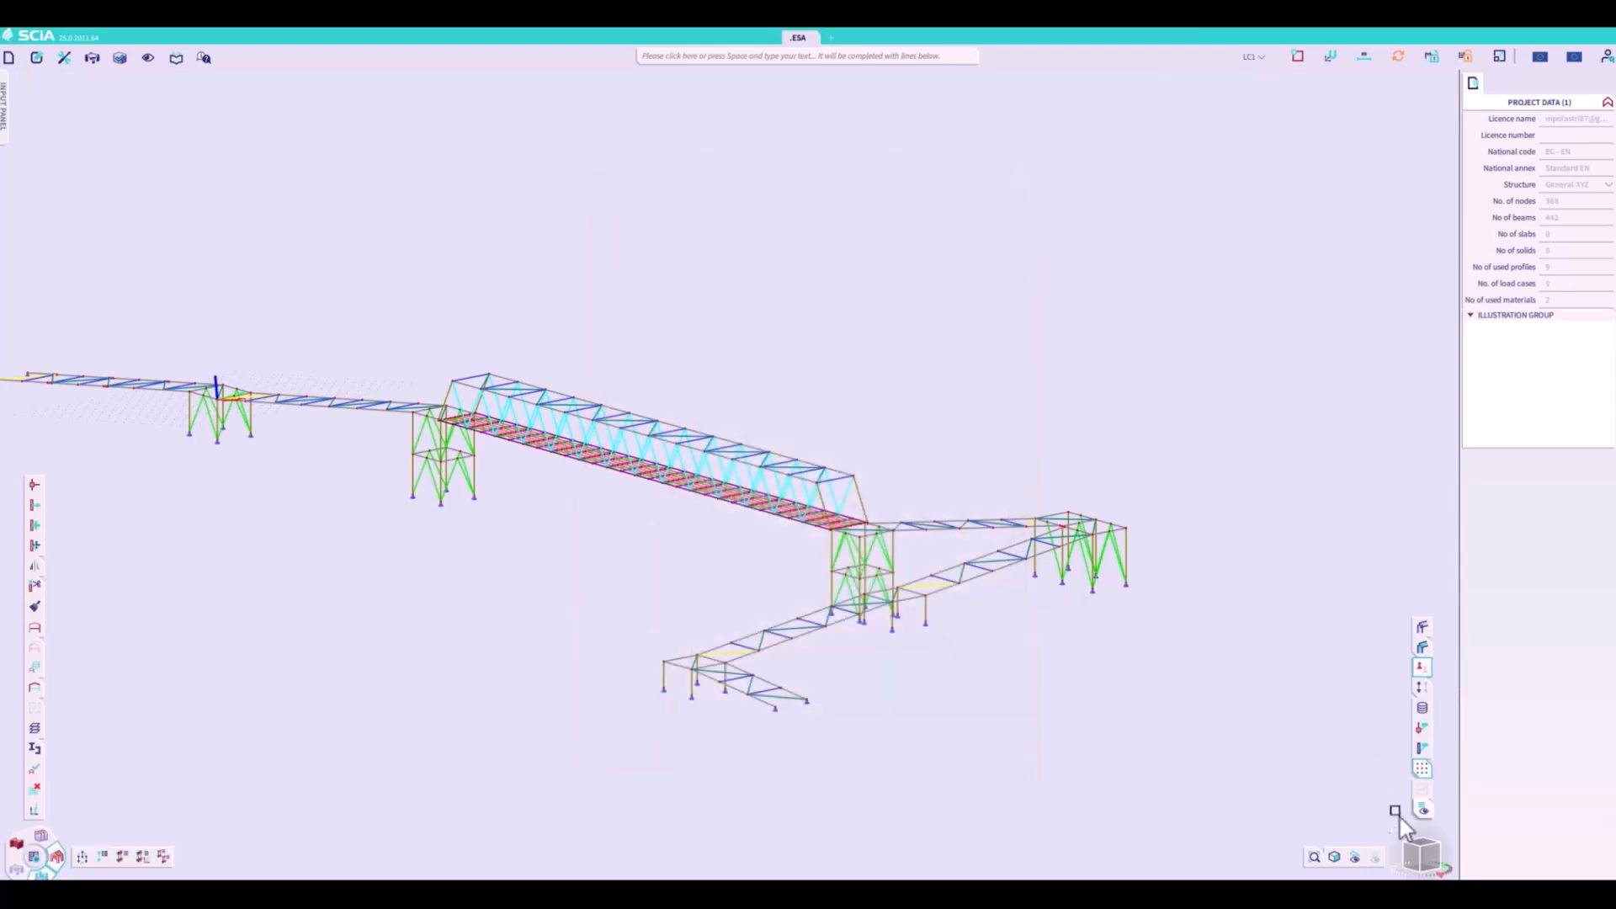
- Run the linear analysis with the default mesh and solver settings for the self-weight load case
{"action": "left_click", "coordinate": [1412, 855]}
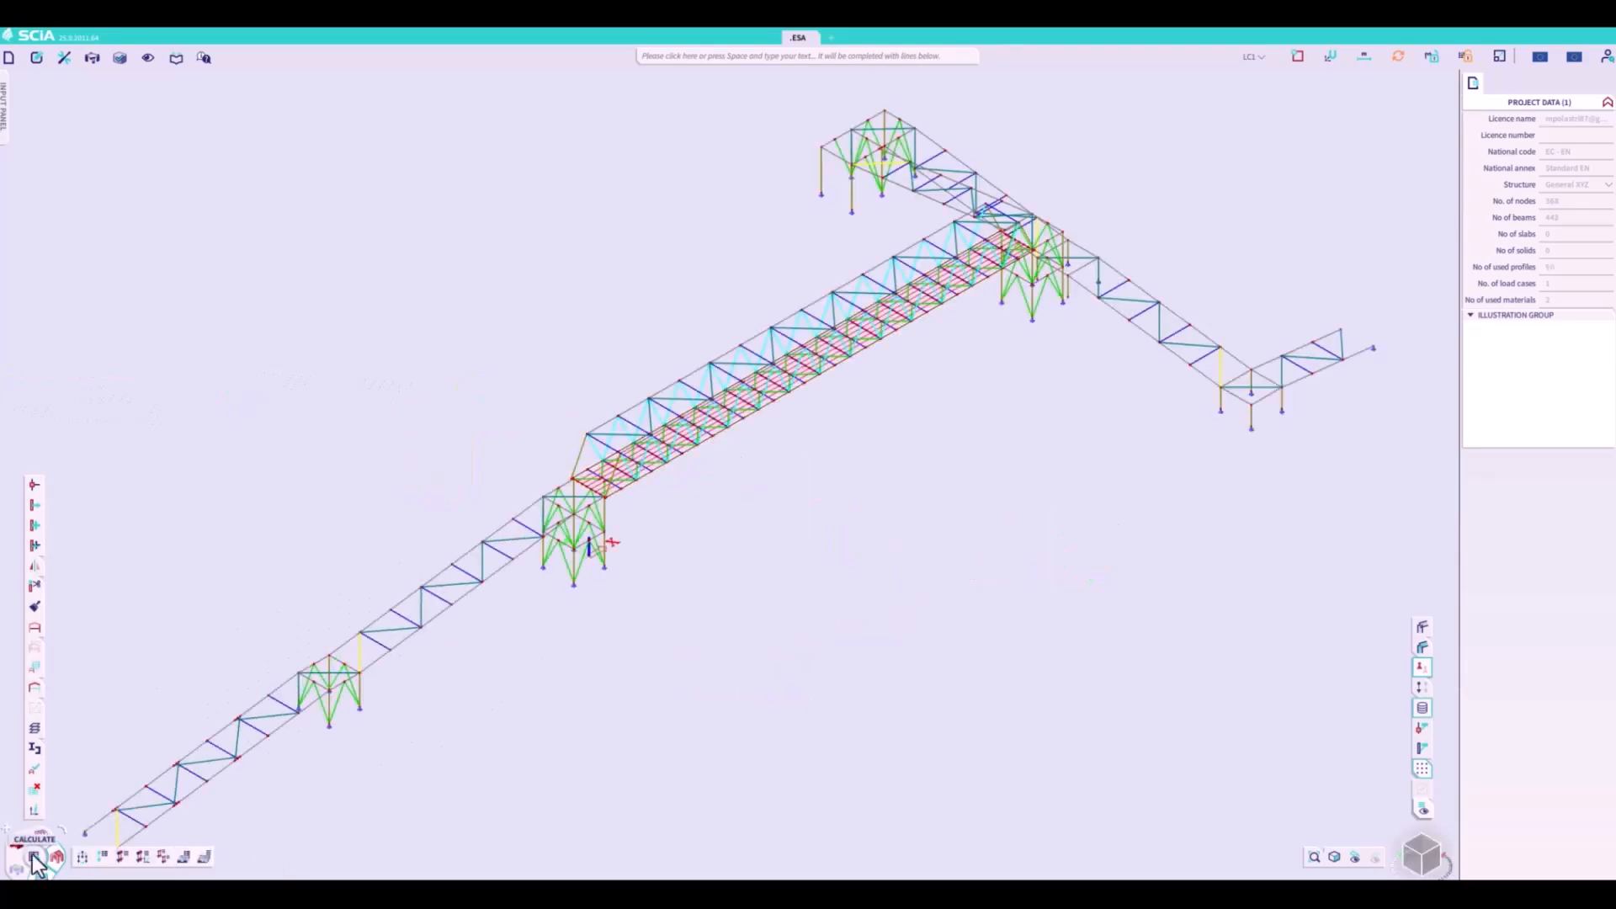
{"action": "left_click", "coordinate": [35, 859]}
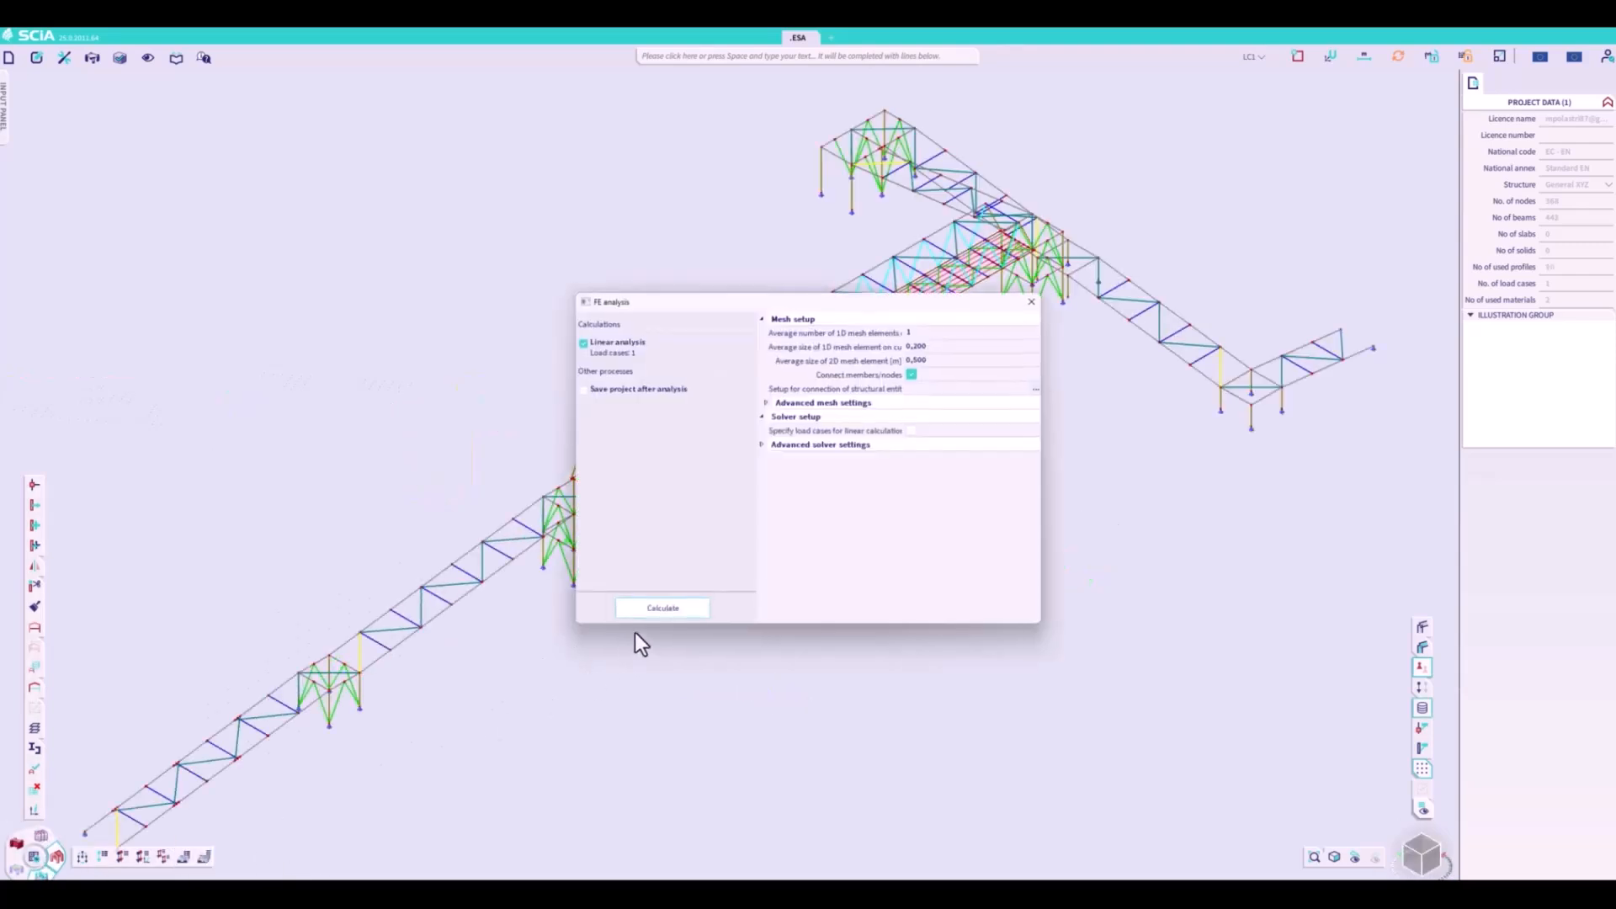
{"action": "left_click", "coordinate": [654, 608]}
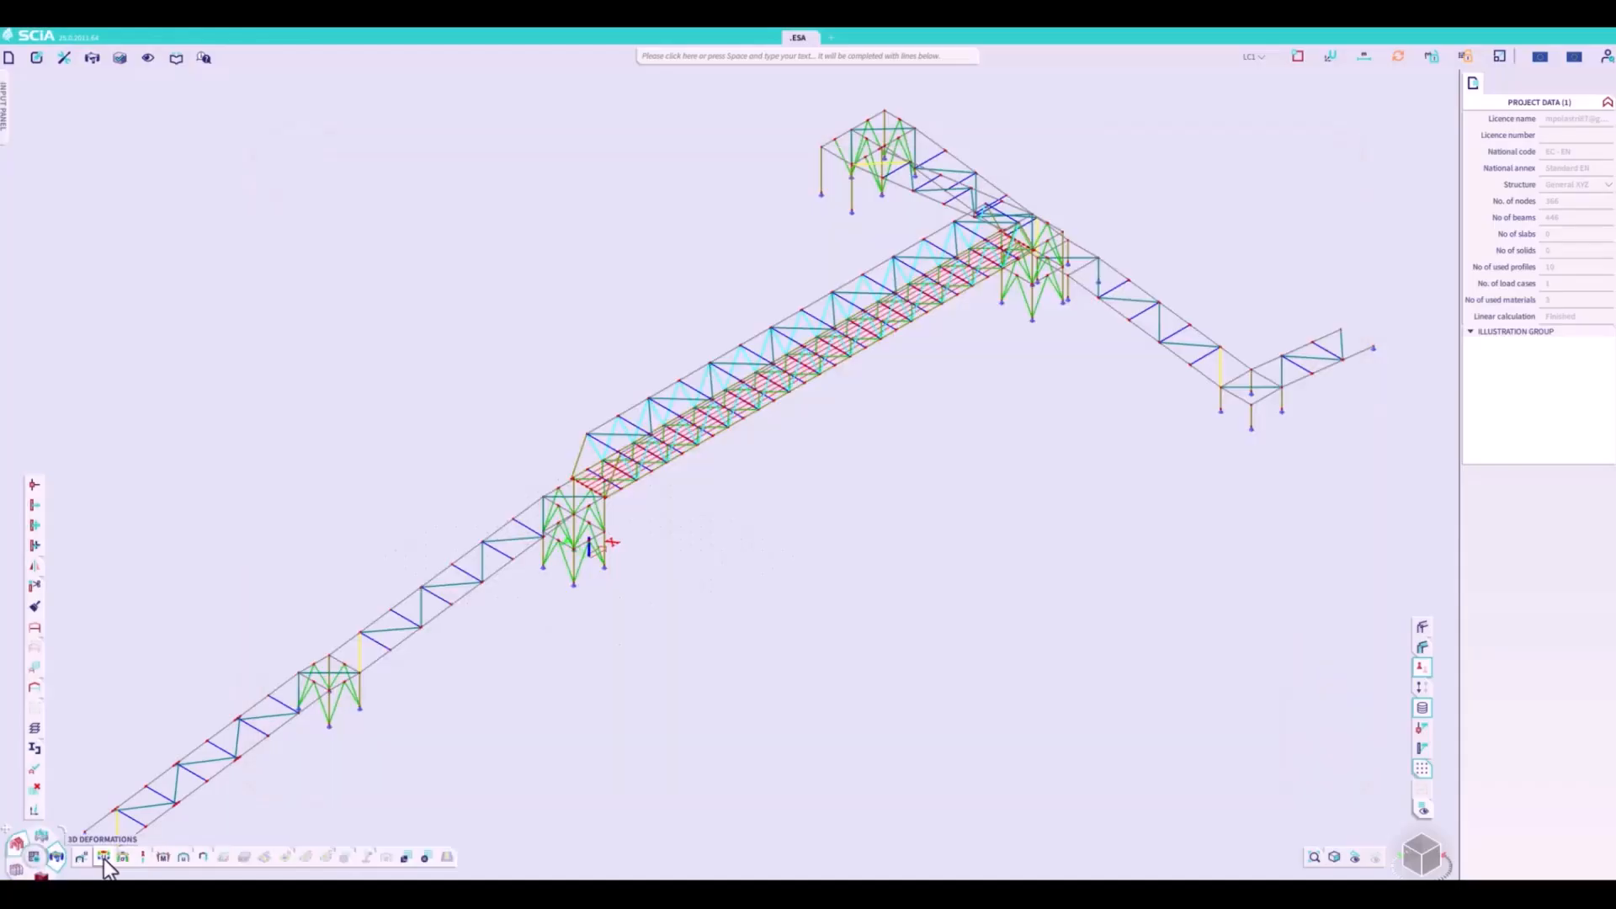
- Display the 3D displacements for load case LC1 in wireframe mode and close the results table
{"action": "left_click", "coordinate": [103, 857]}
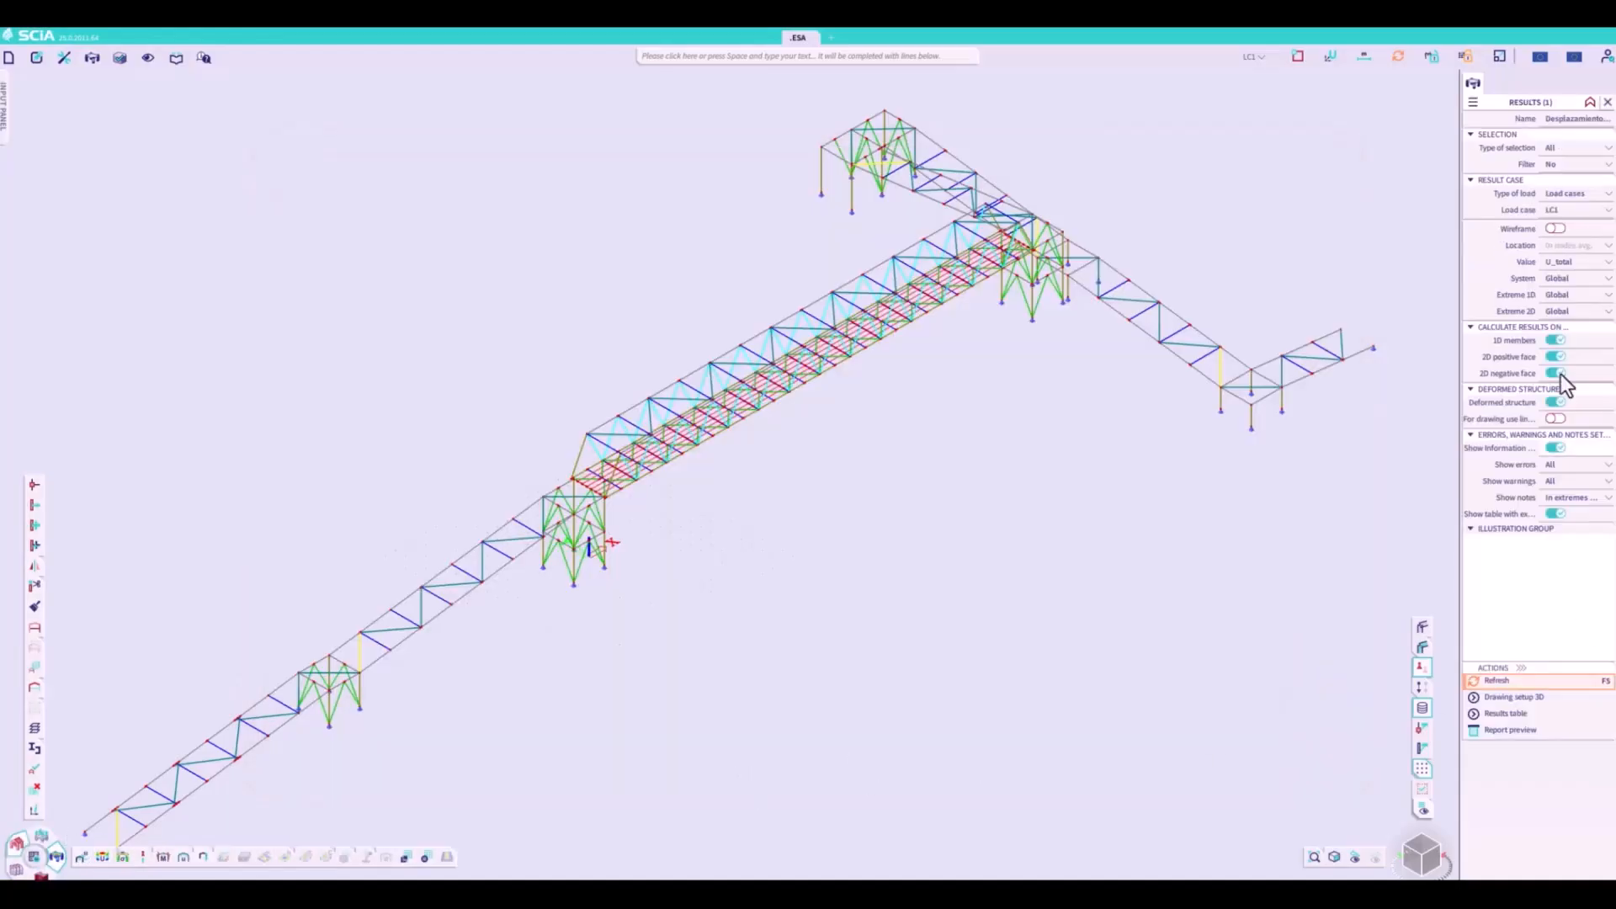
{"action": "left_click", "coordinate": [1554, 228]}
{"action": "left_click", "coordinate": [1507, 680]}
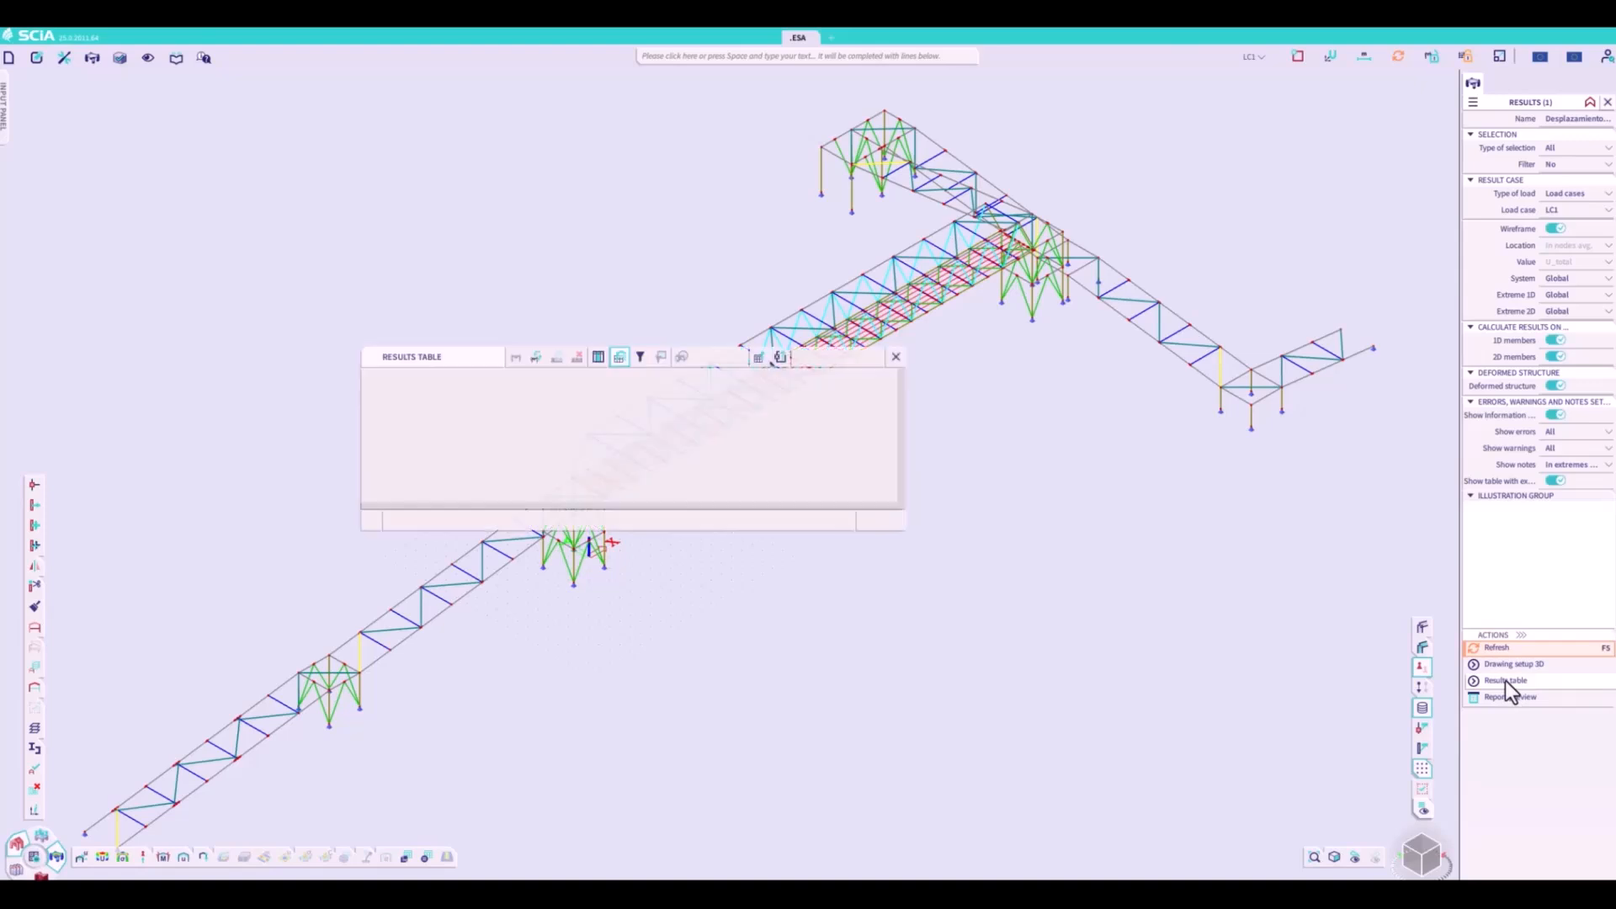
{"action": "left_click", "coordinate": [893, 357]}
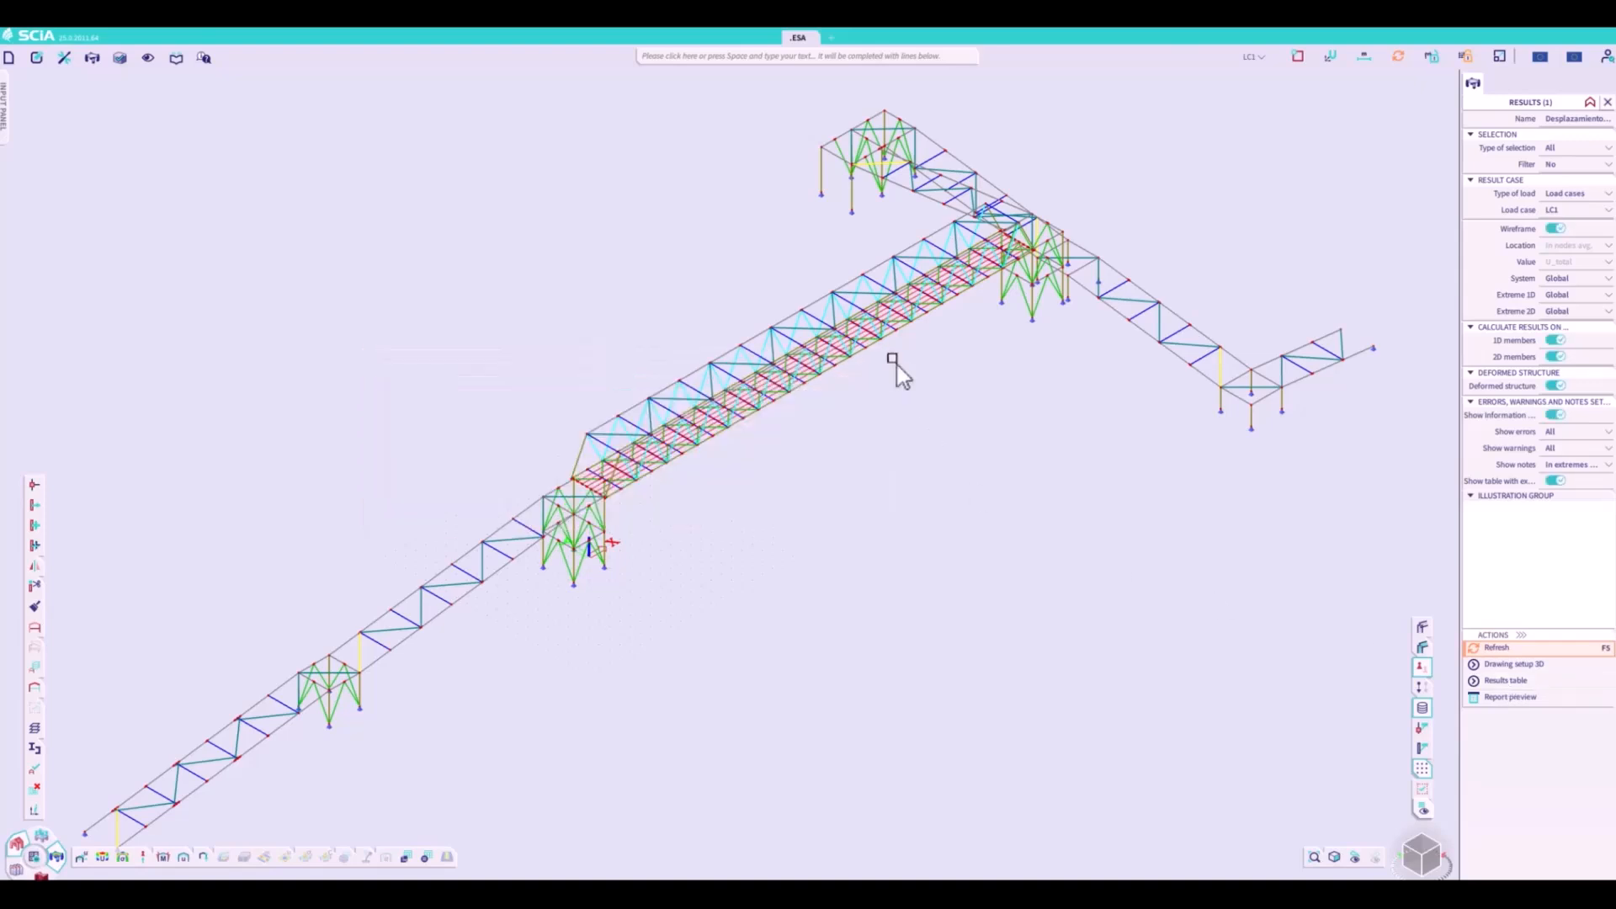
{"action": "left_click", "coordinate": [1490, 650]}
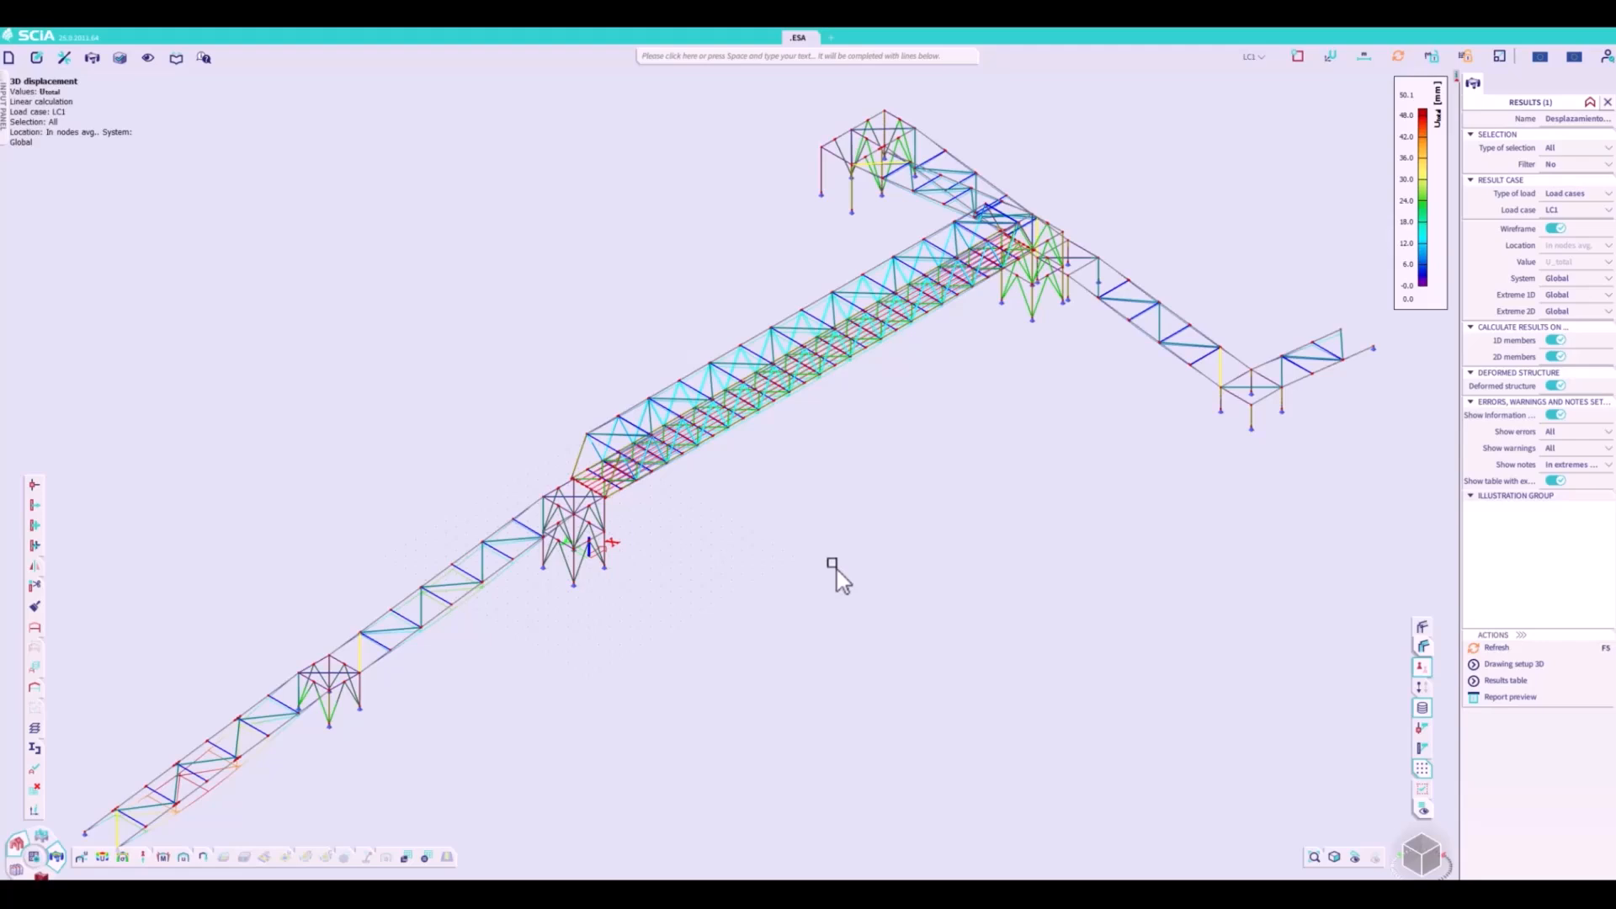
- Set the structure's style and colour to normal and turn off drawing of member system lines for all entities
{"action": "right_click", "coordinate": [840, 485]}
{"action": "left_click", "coordinate": [872, 542]}
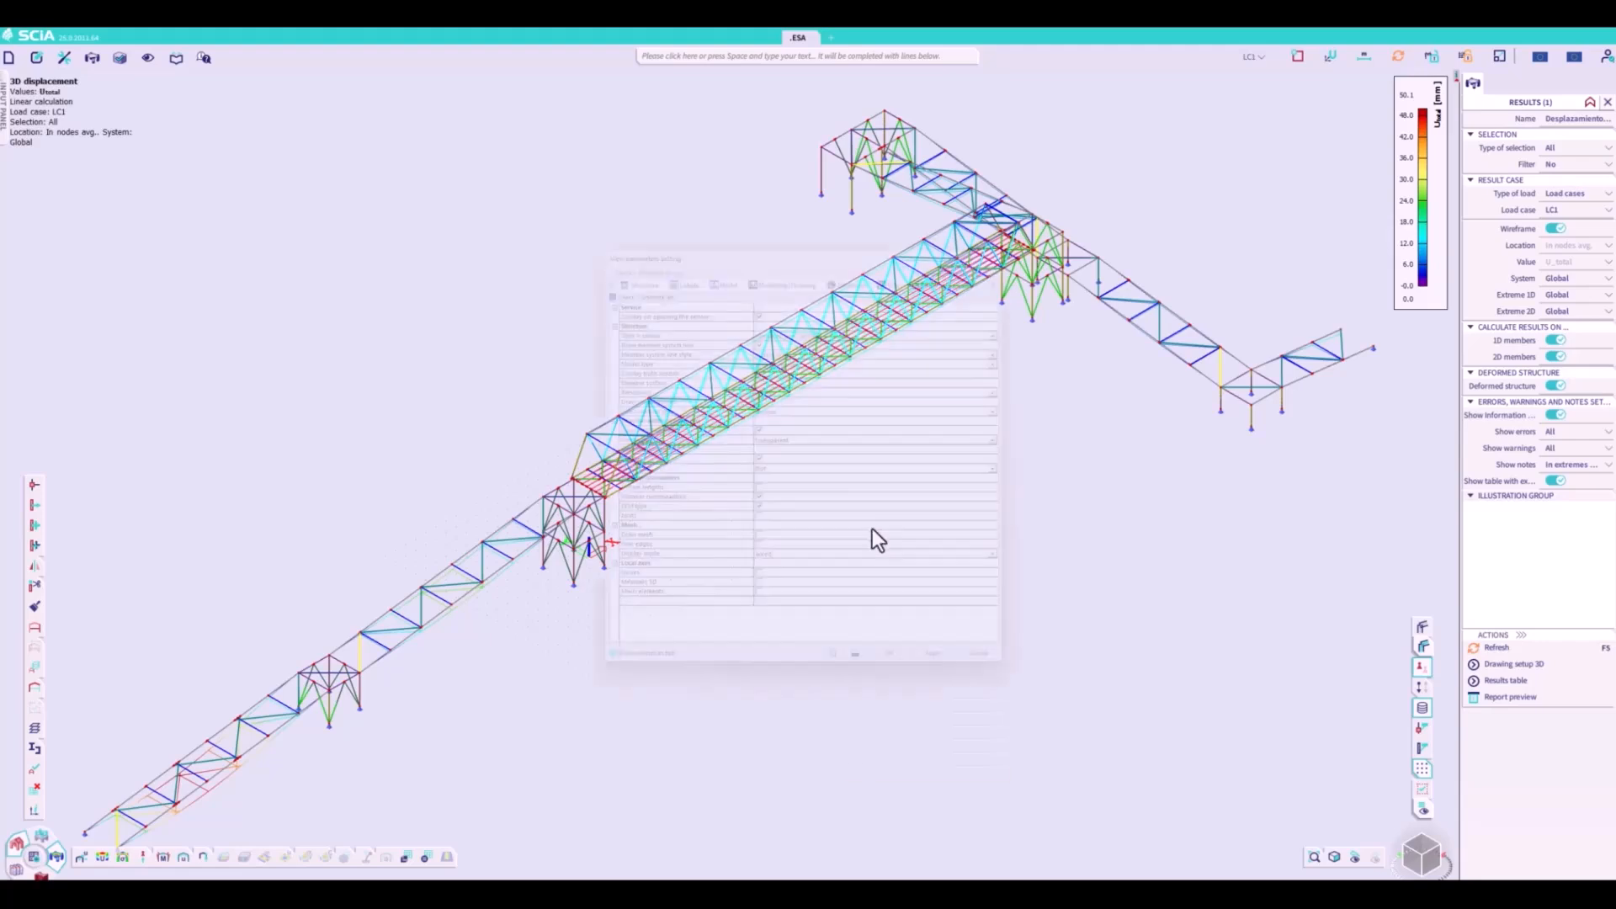
{"action": "left_click", "coordinate": [764, 326]}
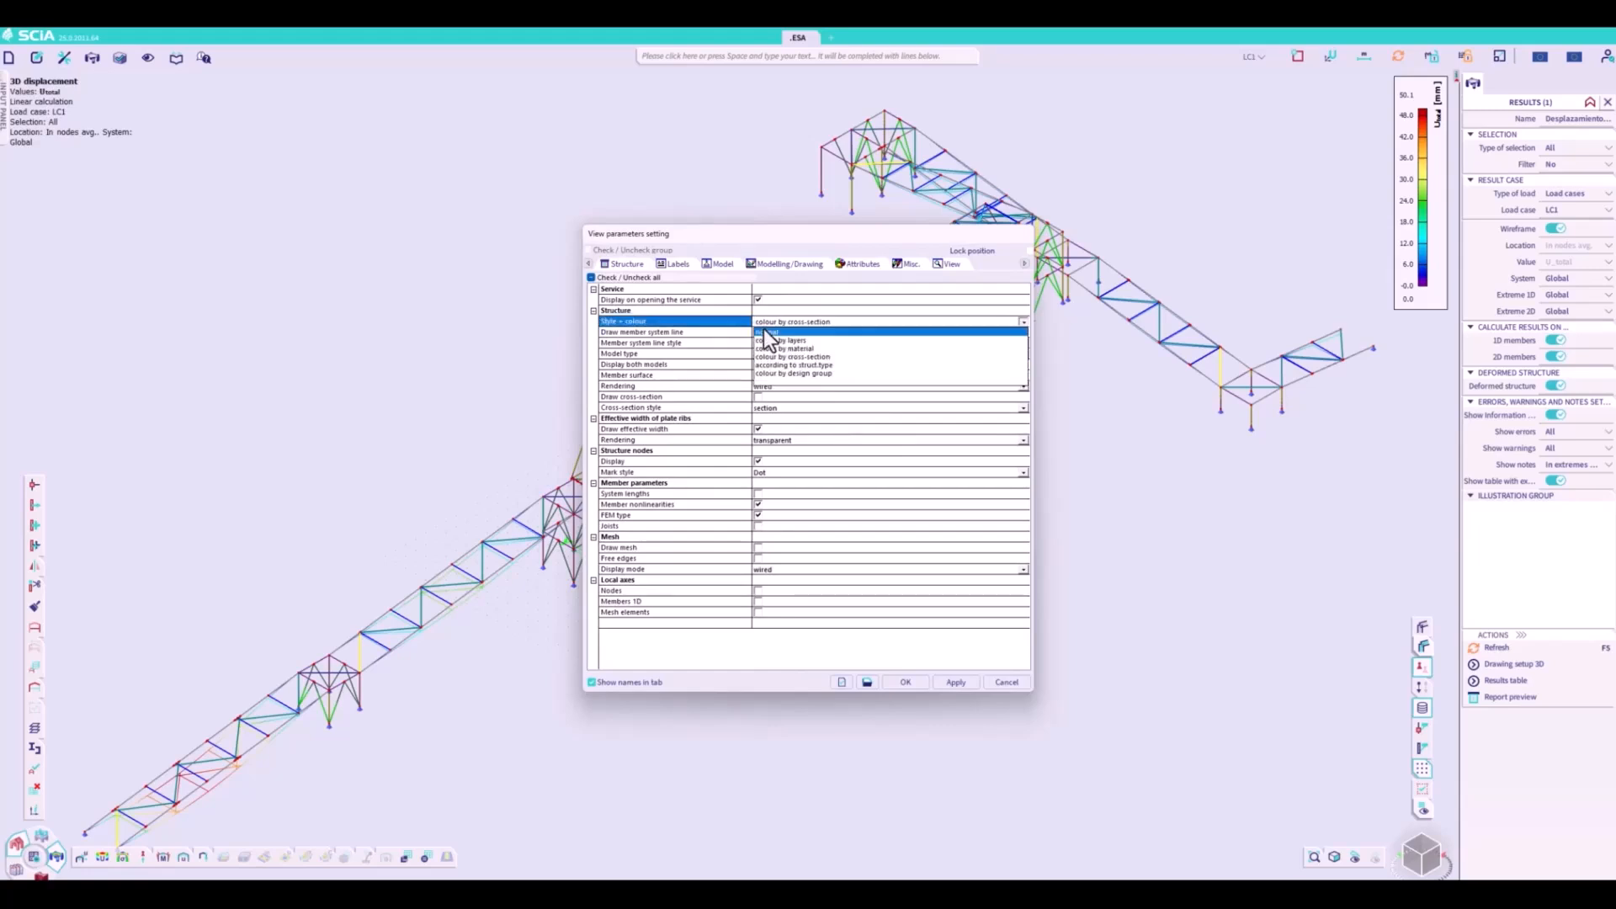
{"action": "left_click", "coordinate": [764, 331]}
{"action": "left_click", "coordinate": [759, 333]}
{"action": "left_click", "coordinate": [955, 682]}
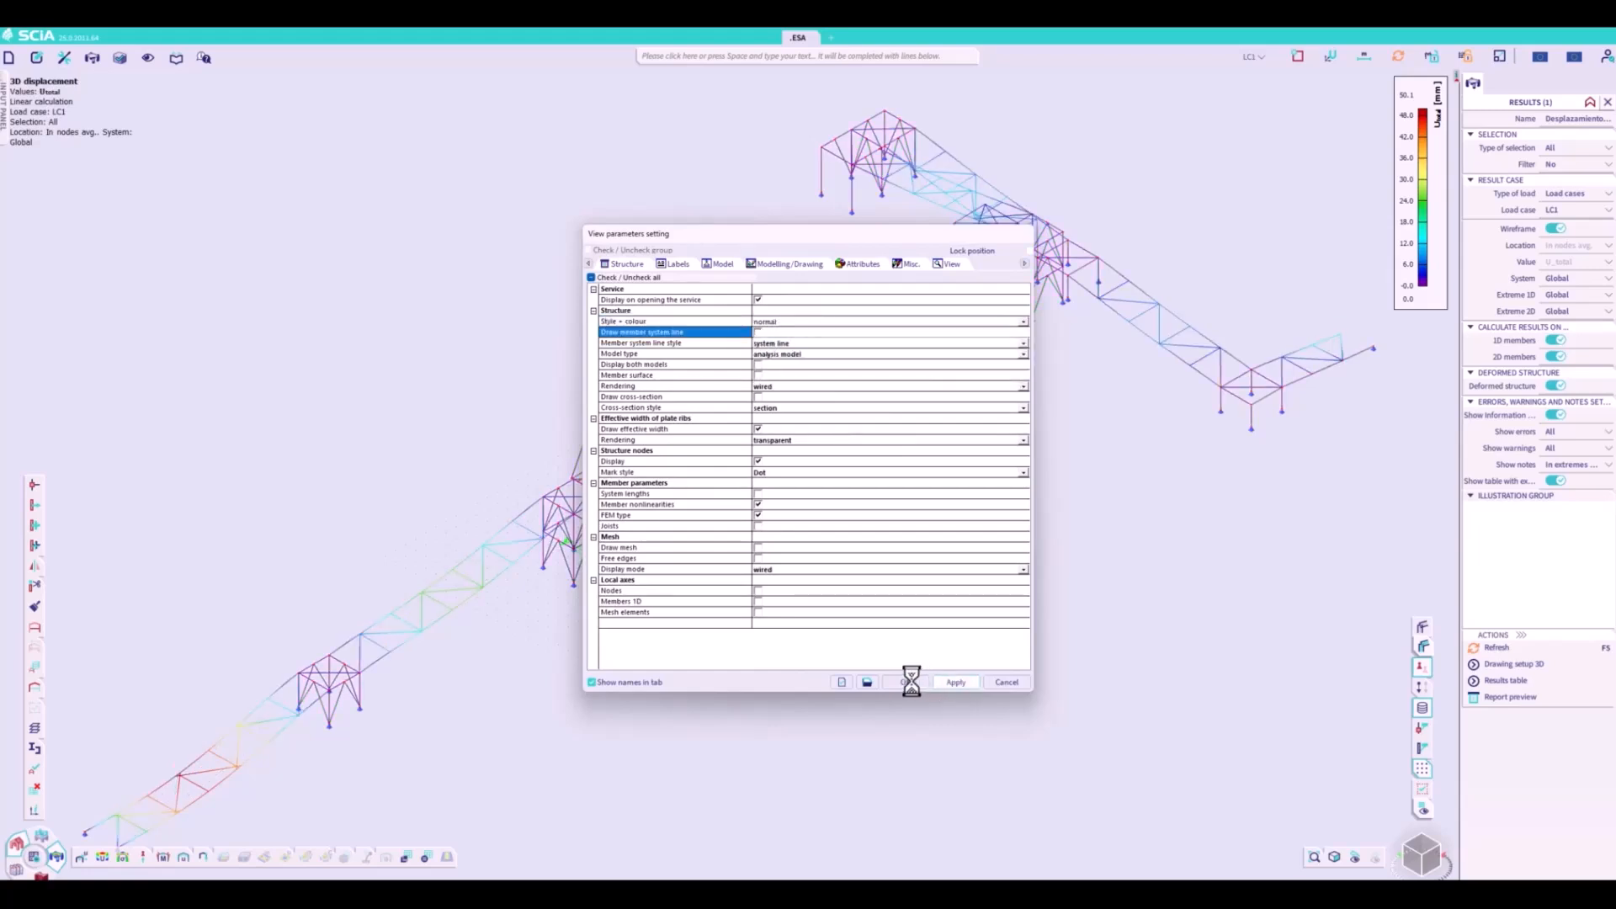
{"action": "left_click", "coordinate": [905, 682]}
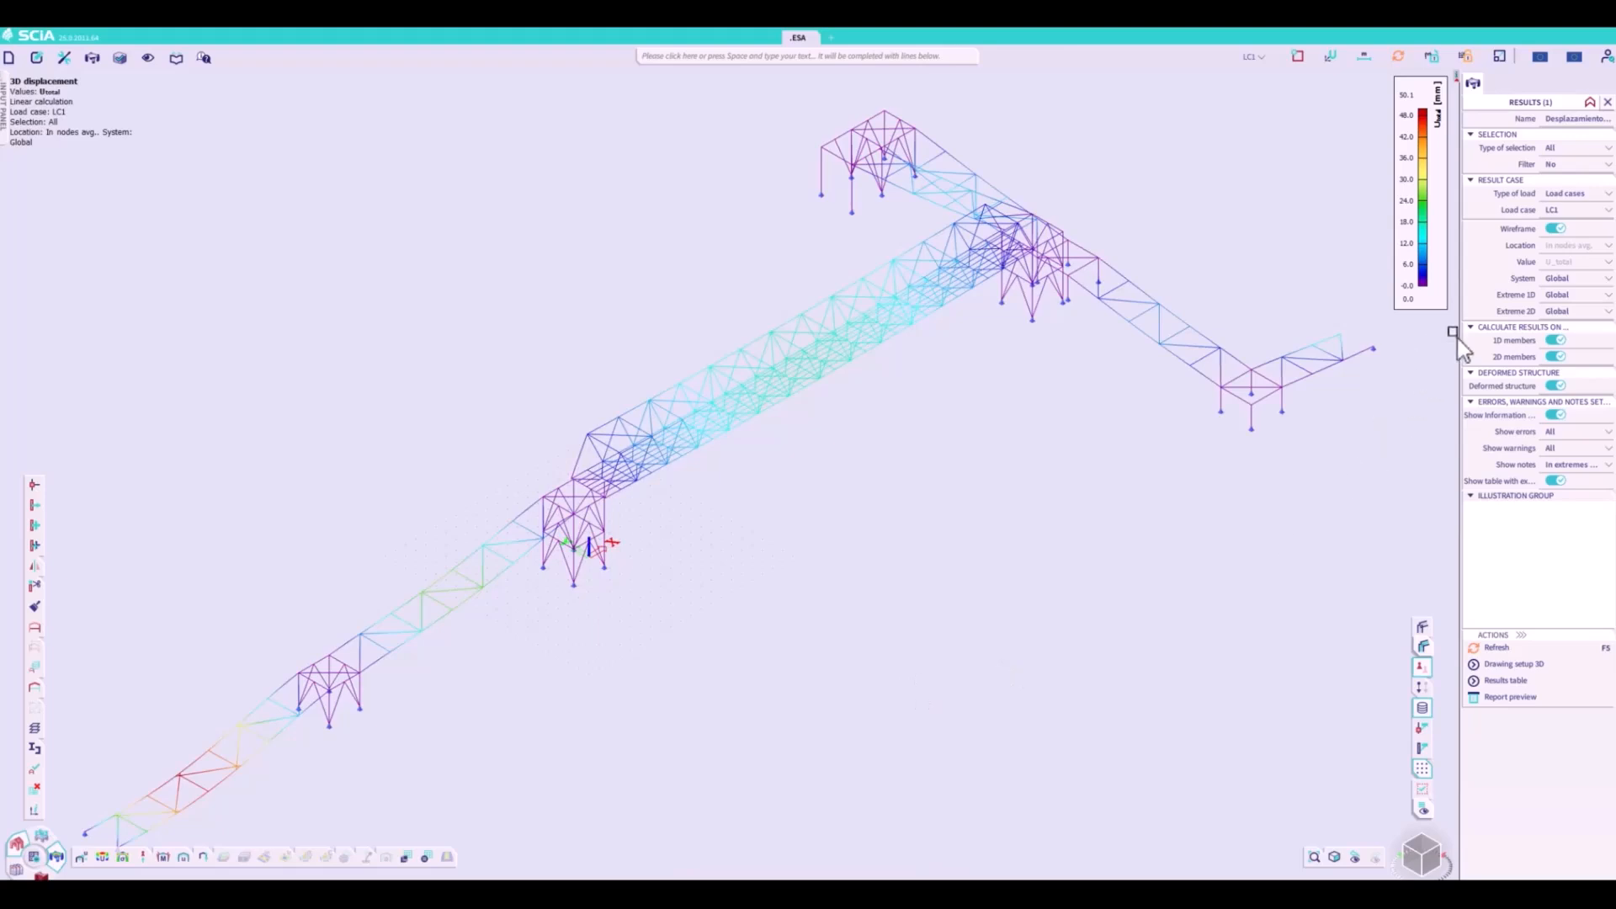
- Redraw the LC1 displacements without wireframe and enlarge the results scale to exaggerate the deformed shape
{"action": "left_click", "coordinate": [1554, 228]}
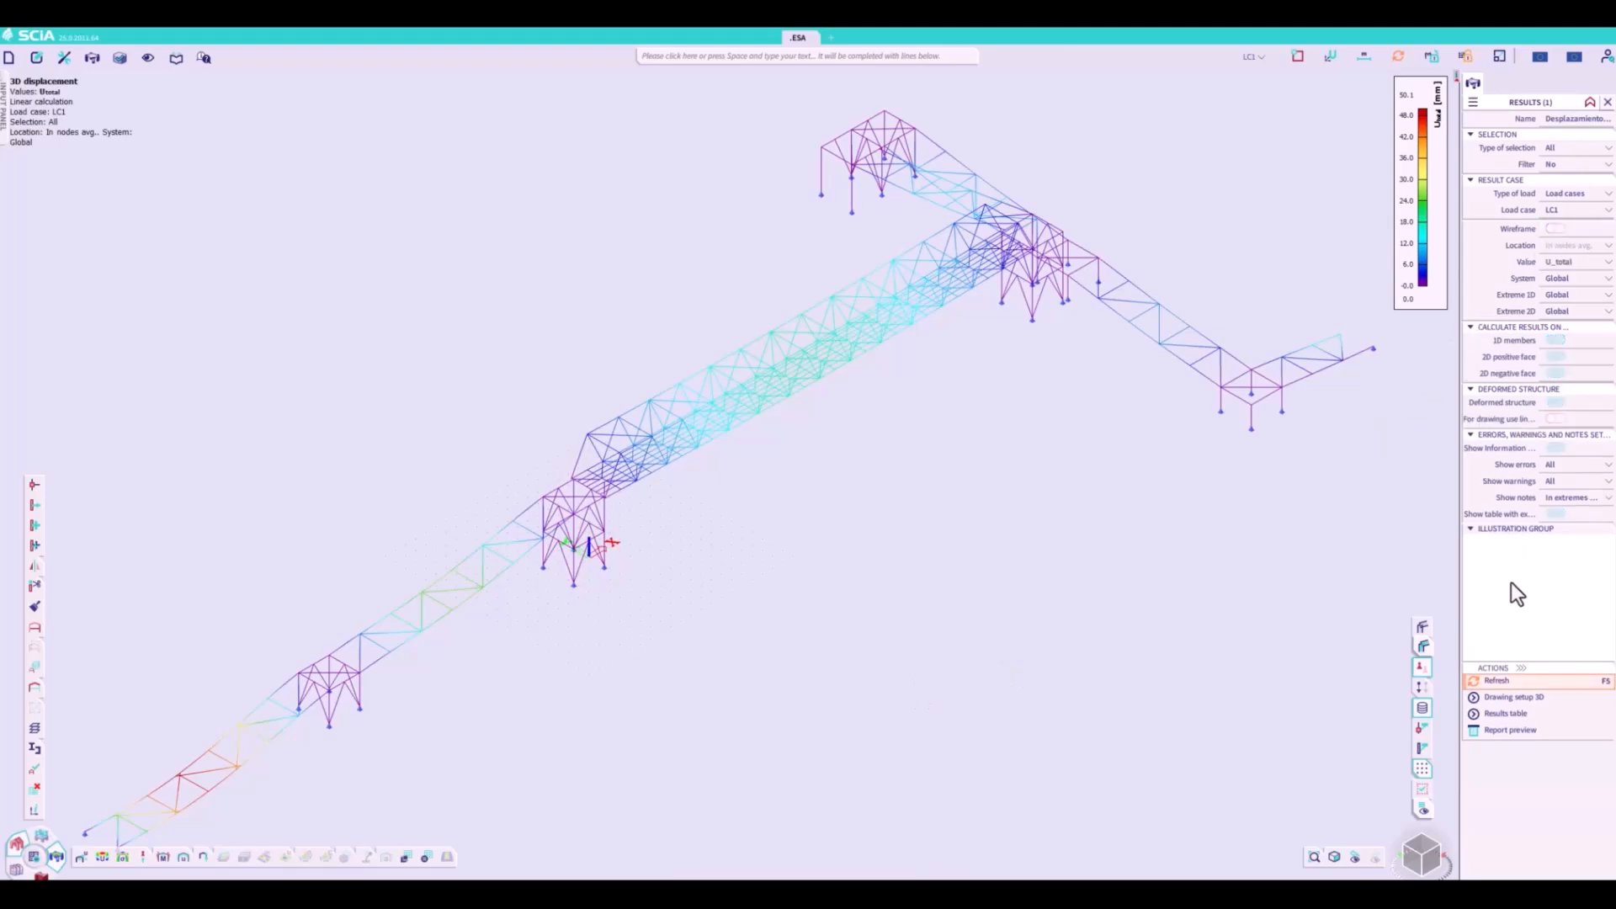
{"action": "left_click", "coordinate": [1495, 680]}
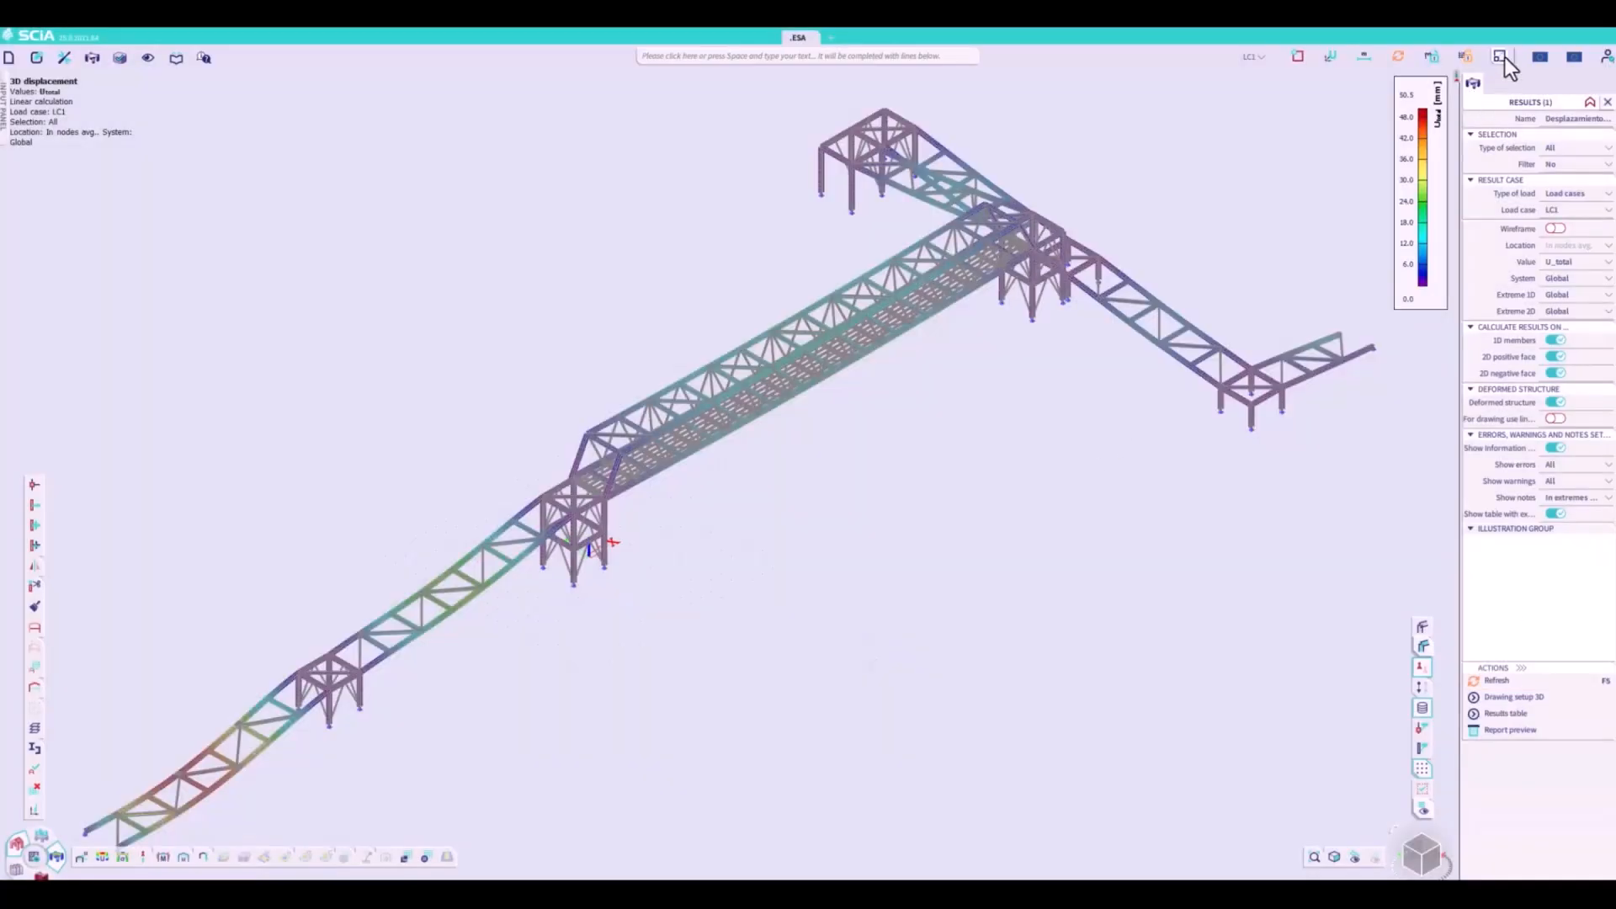
{"action": "left_click", "coordinate": [1501, 57]}
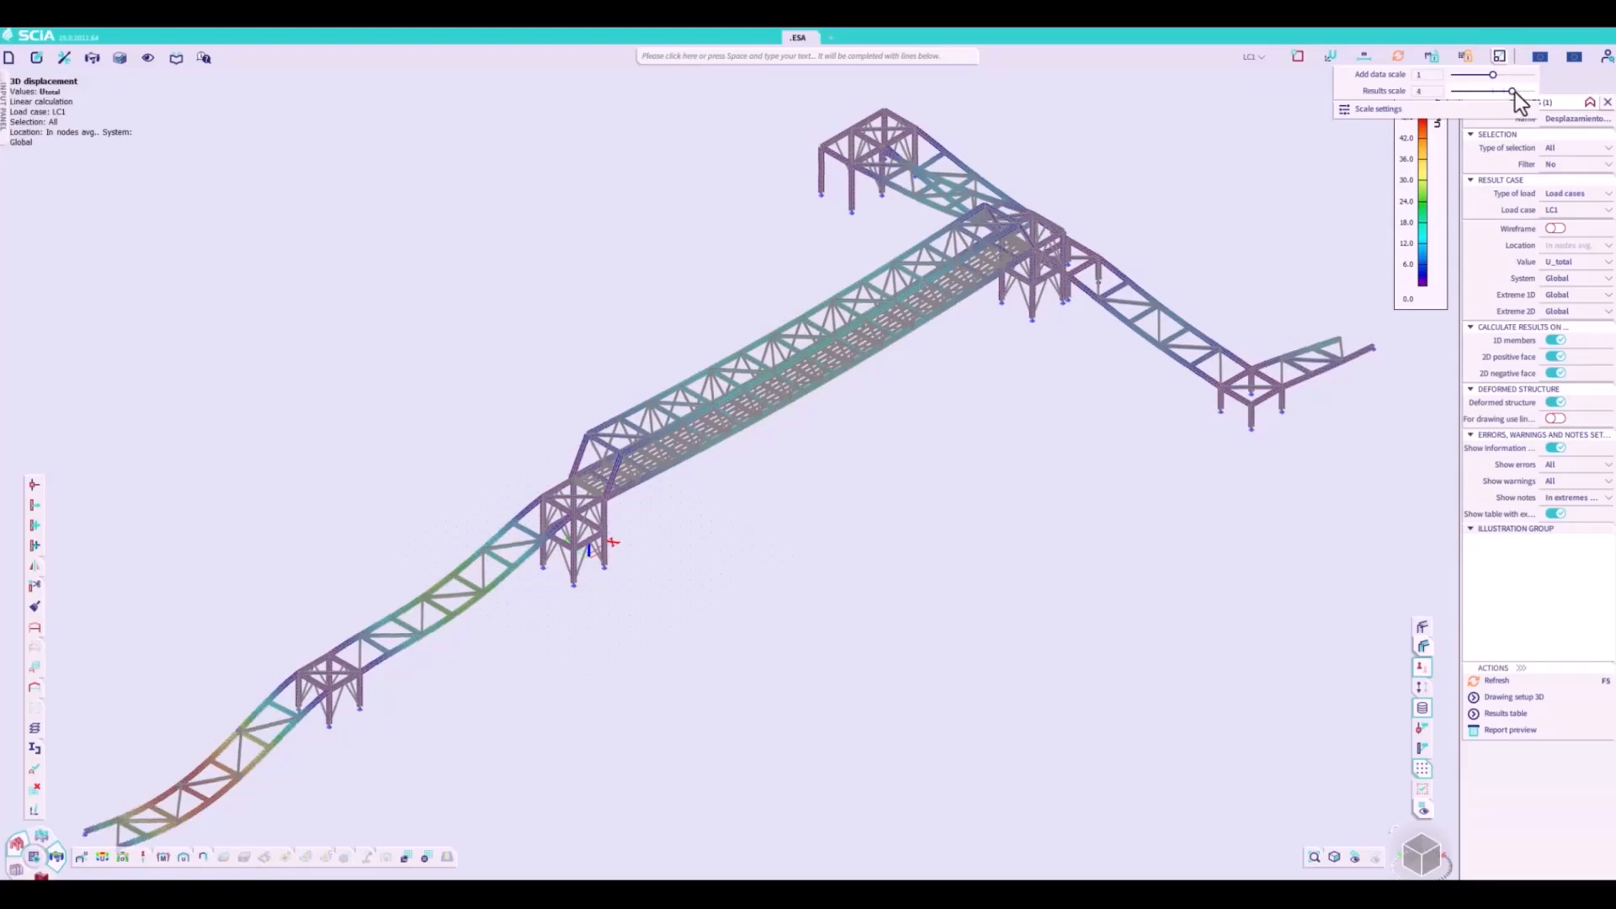
{"action": "left_click", "coordinate": [1039, 455]}
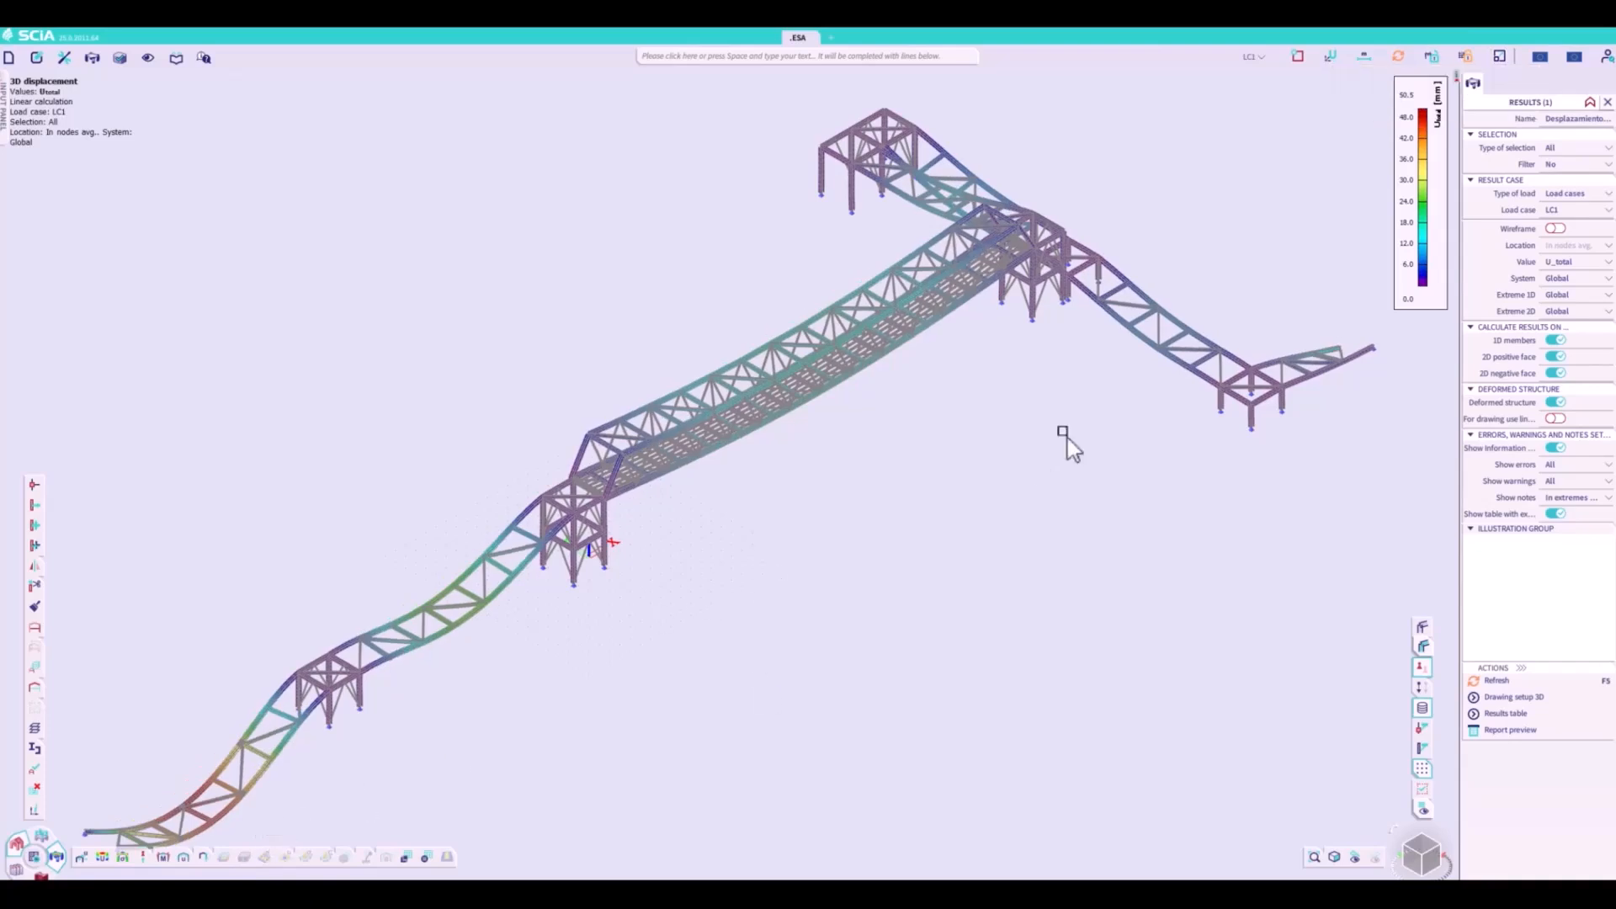
- Leave the displacement results and turn drawing of member system lines back on for all entities
{"action": "left_click", "coordinate": [1497, 85]}
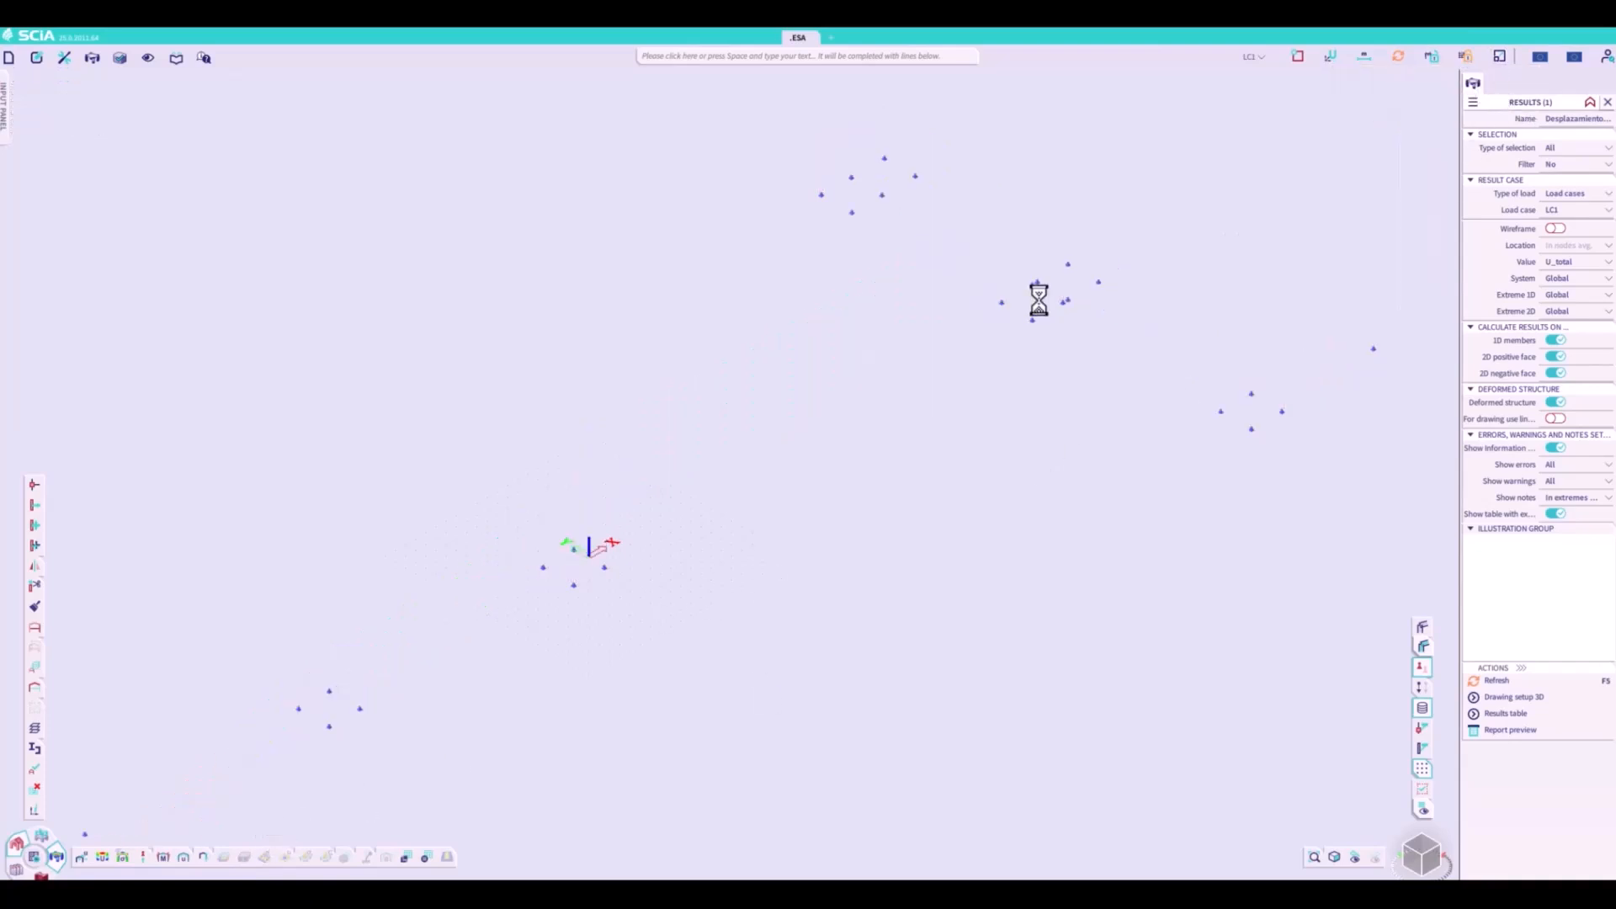
{"action": "right_click", "coordinate": [766, 476]}
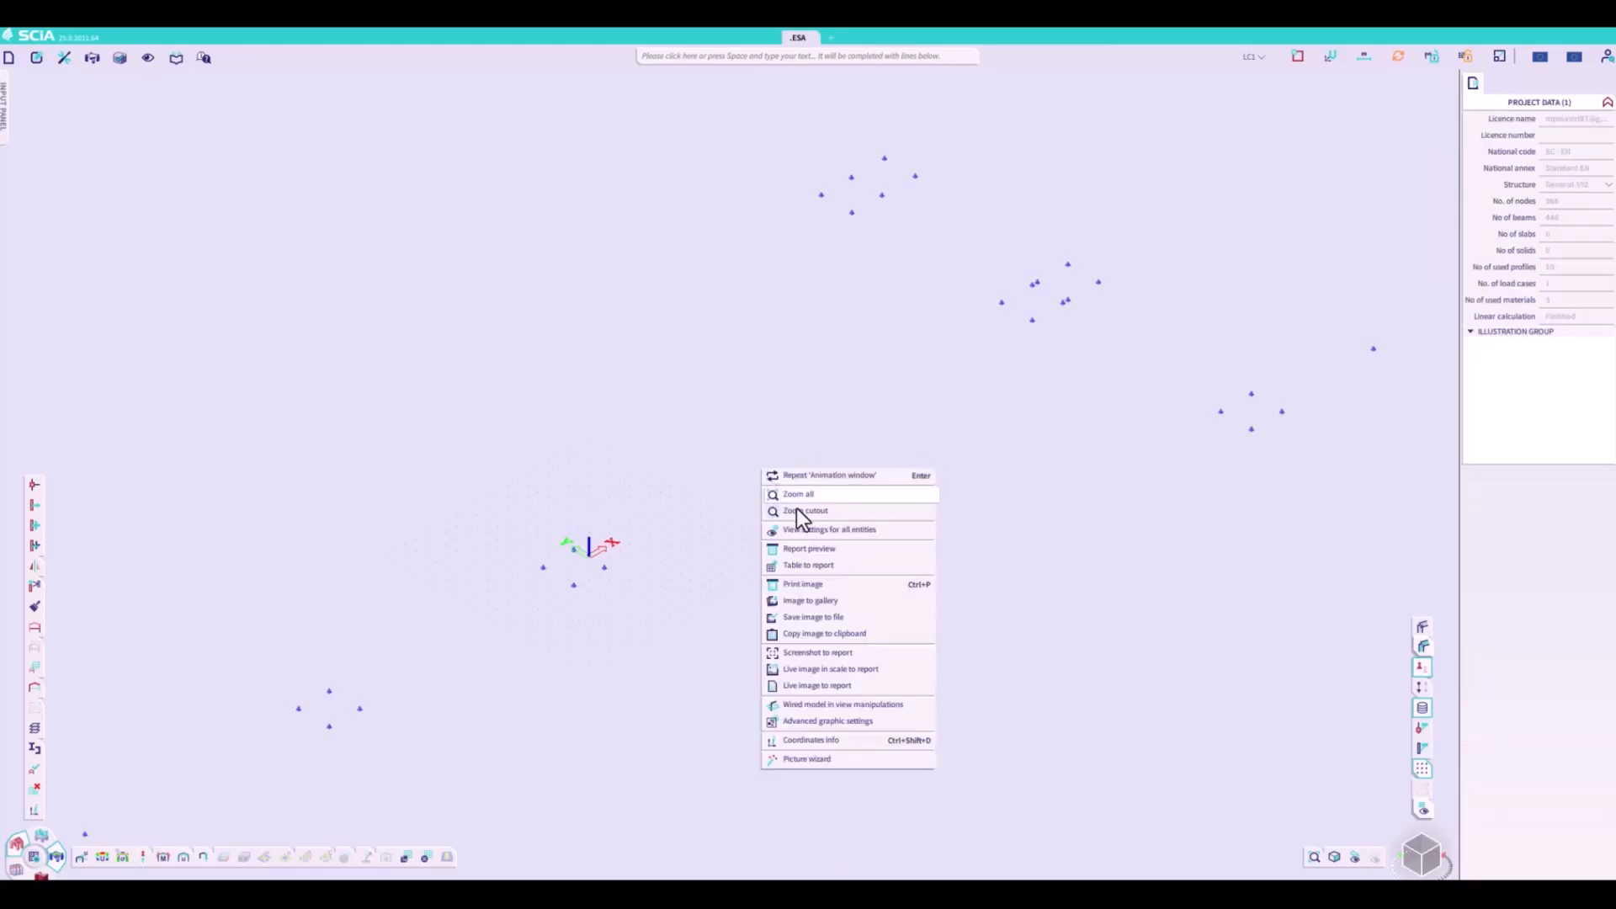
{"action": "left_click", "coordinate": [806, 530]}
{"action": "left_click", "coordinate": [760, 337]}
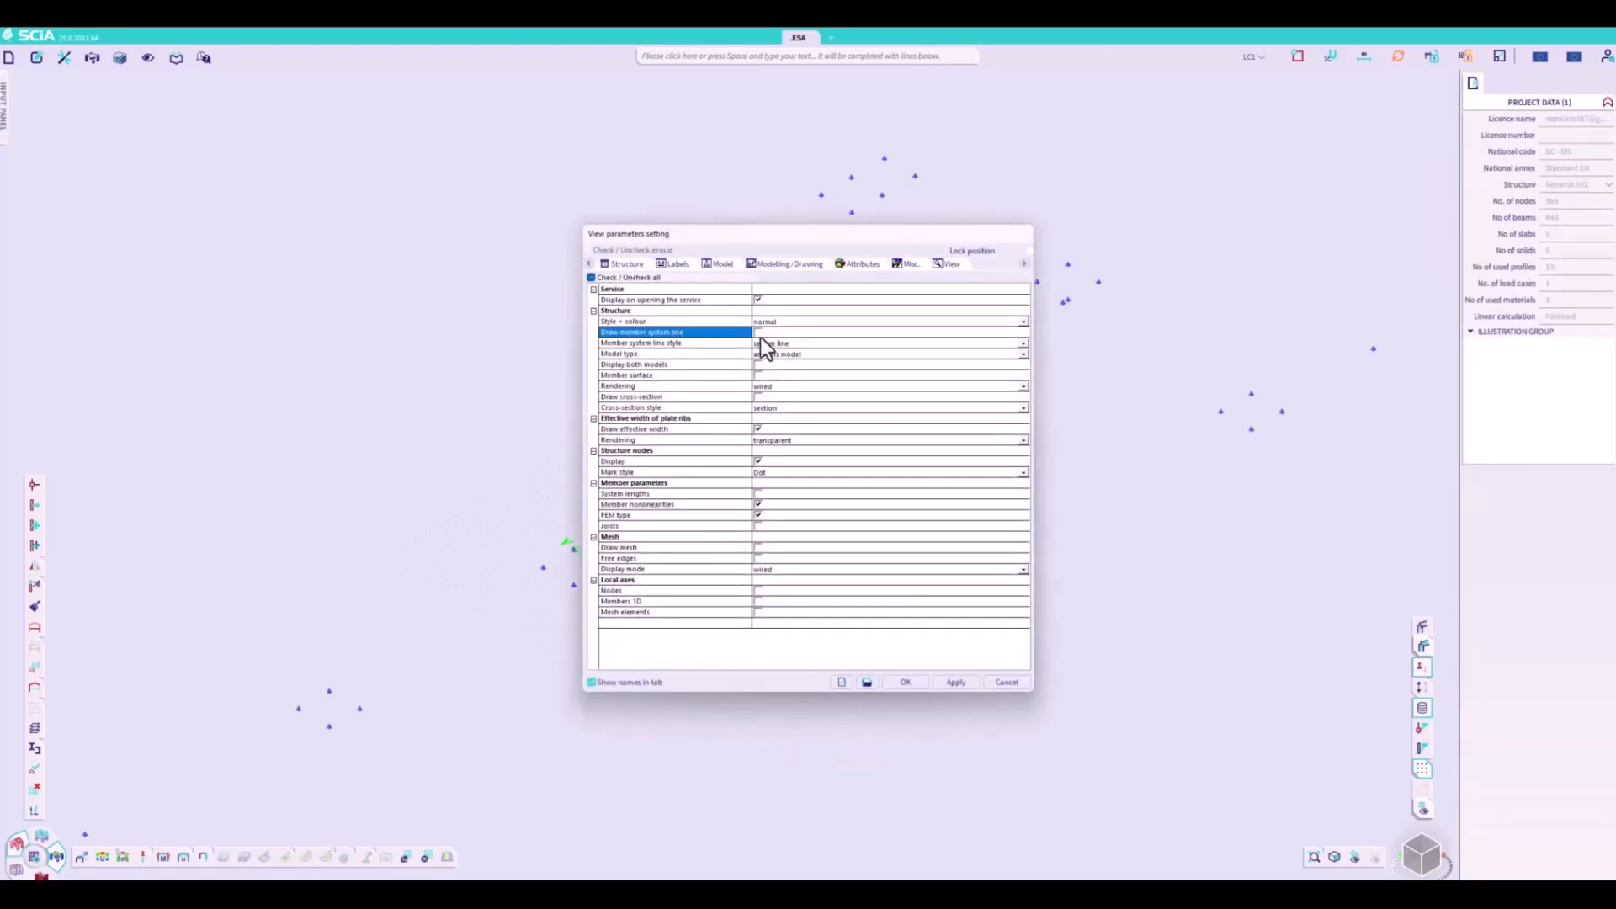
{"action": "left_click", "coordinate": [908, 682]}
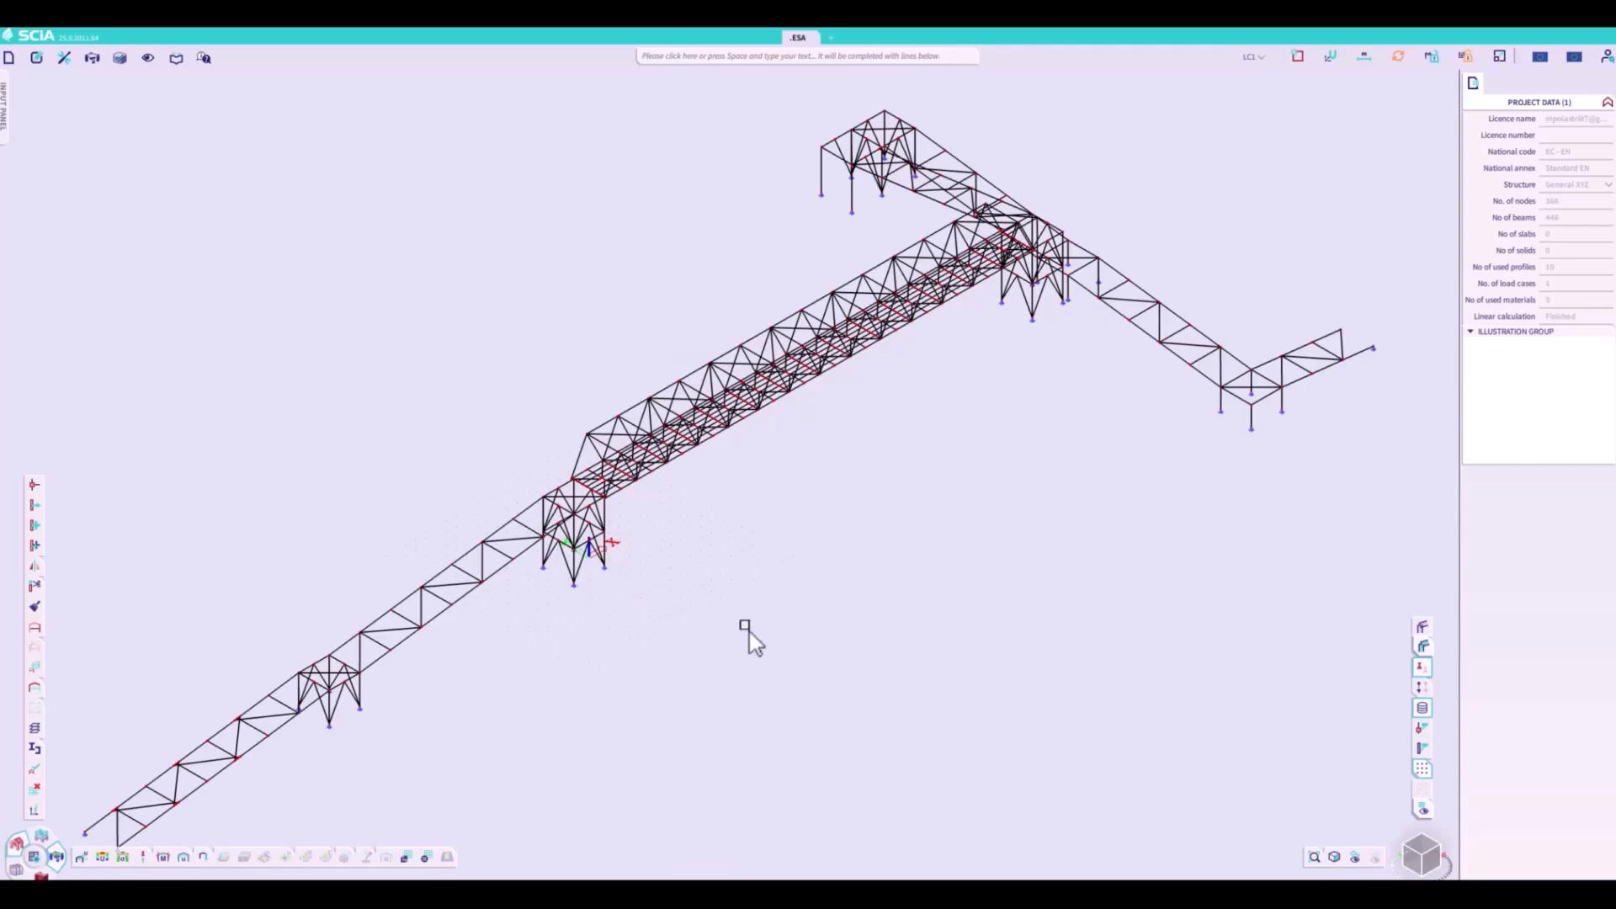
- Enable the Dynamics functionality in the project settings, including seismic spectral analysis and vibration analysis
{"action": "left_click", "coordinate": [9, 57]}
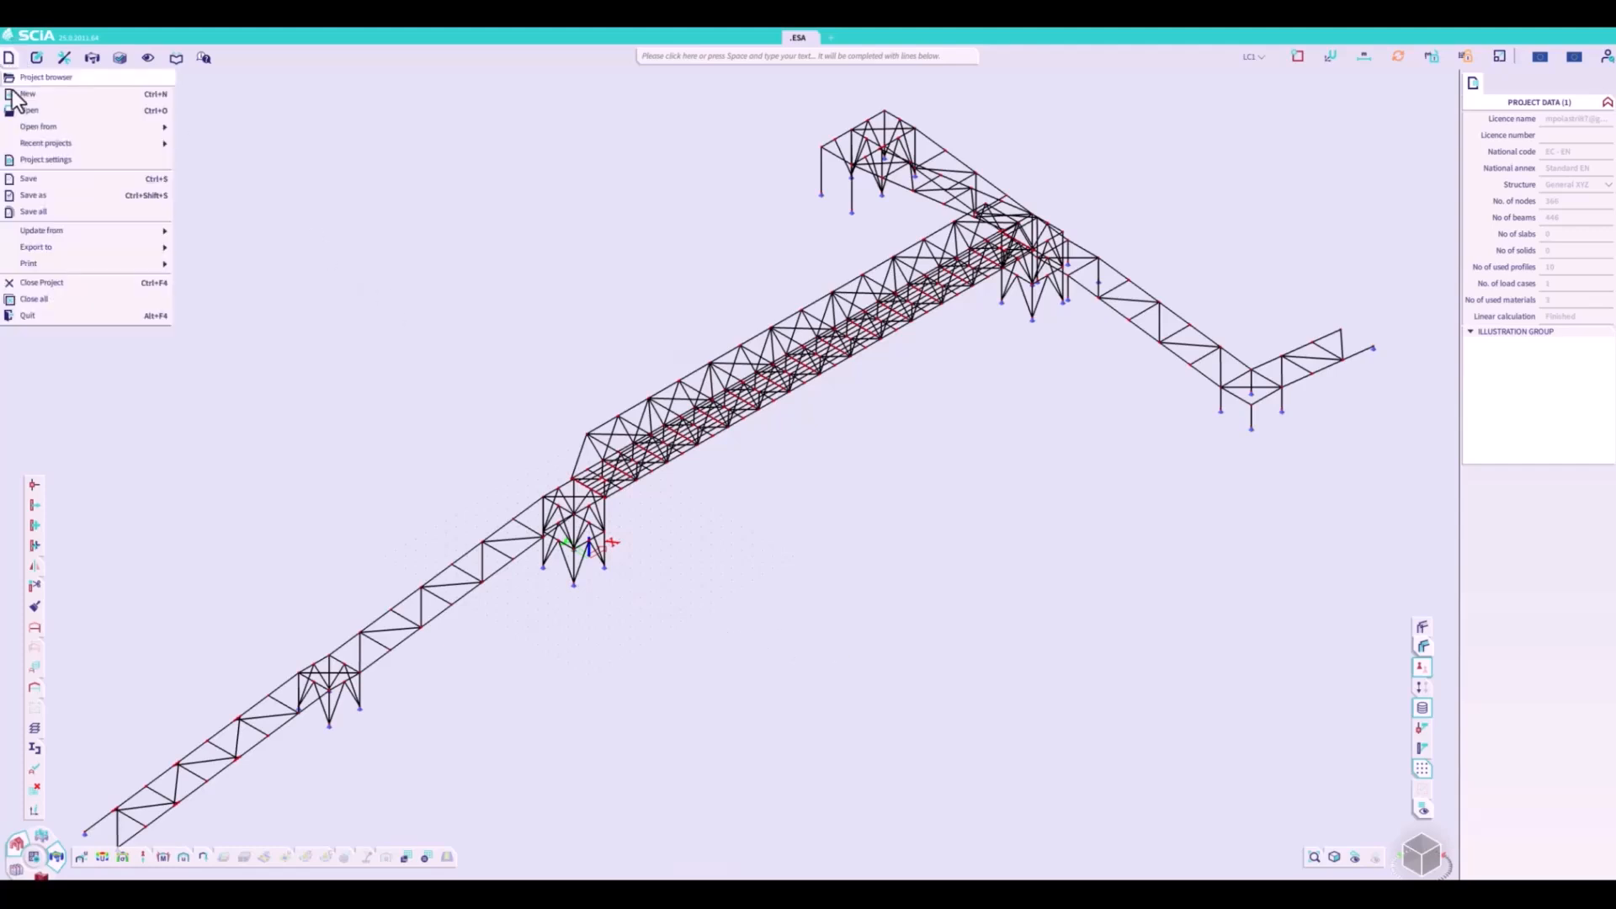
{"action": "left_click", "coordinate": [42, 159]}
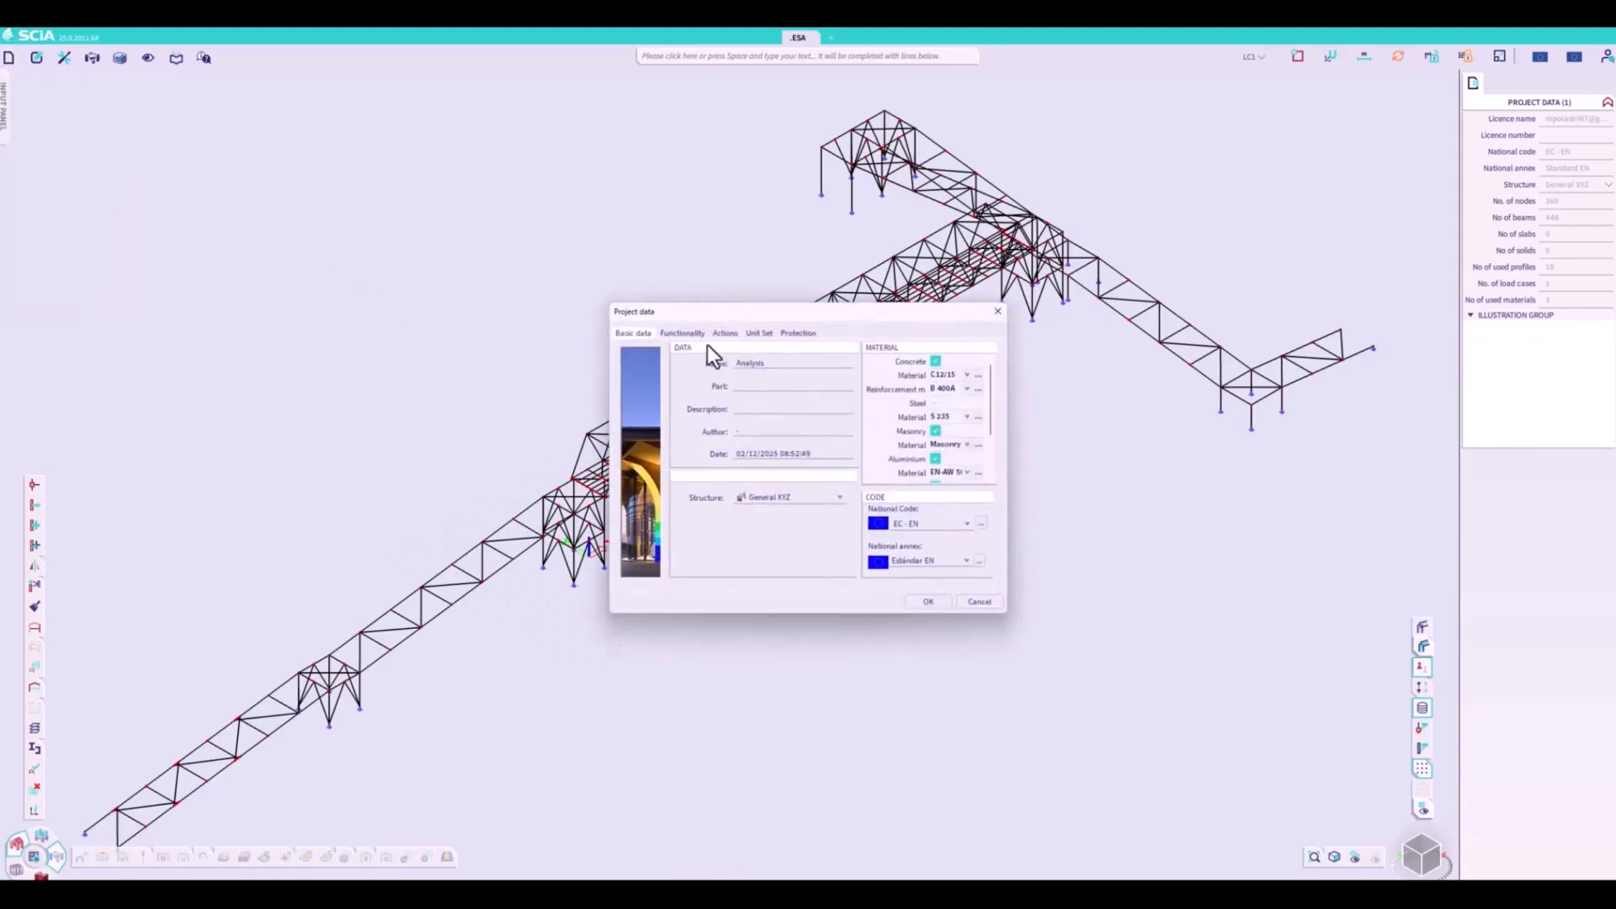
{"action": "left_click", "coordinate": [685, 333]}
{"action": "left_click", "coordinate": [810, 433]}
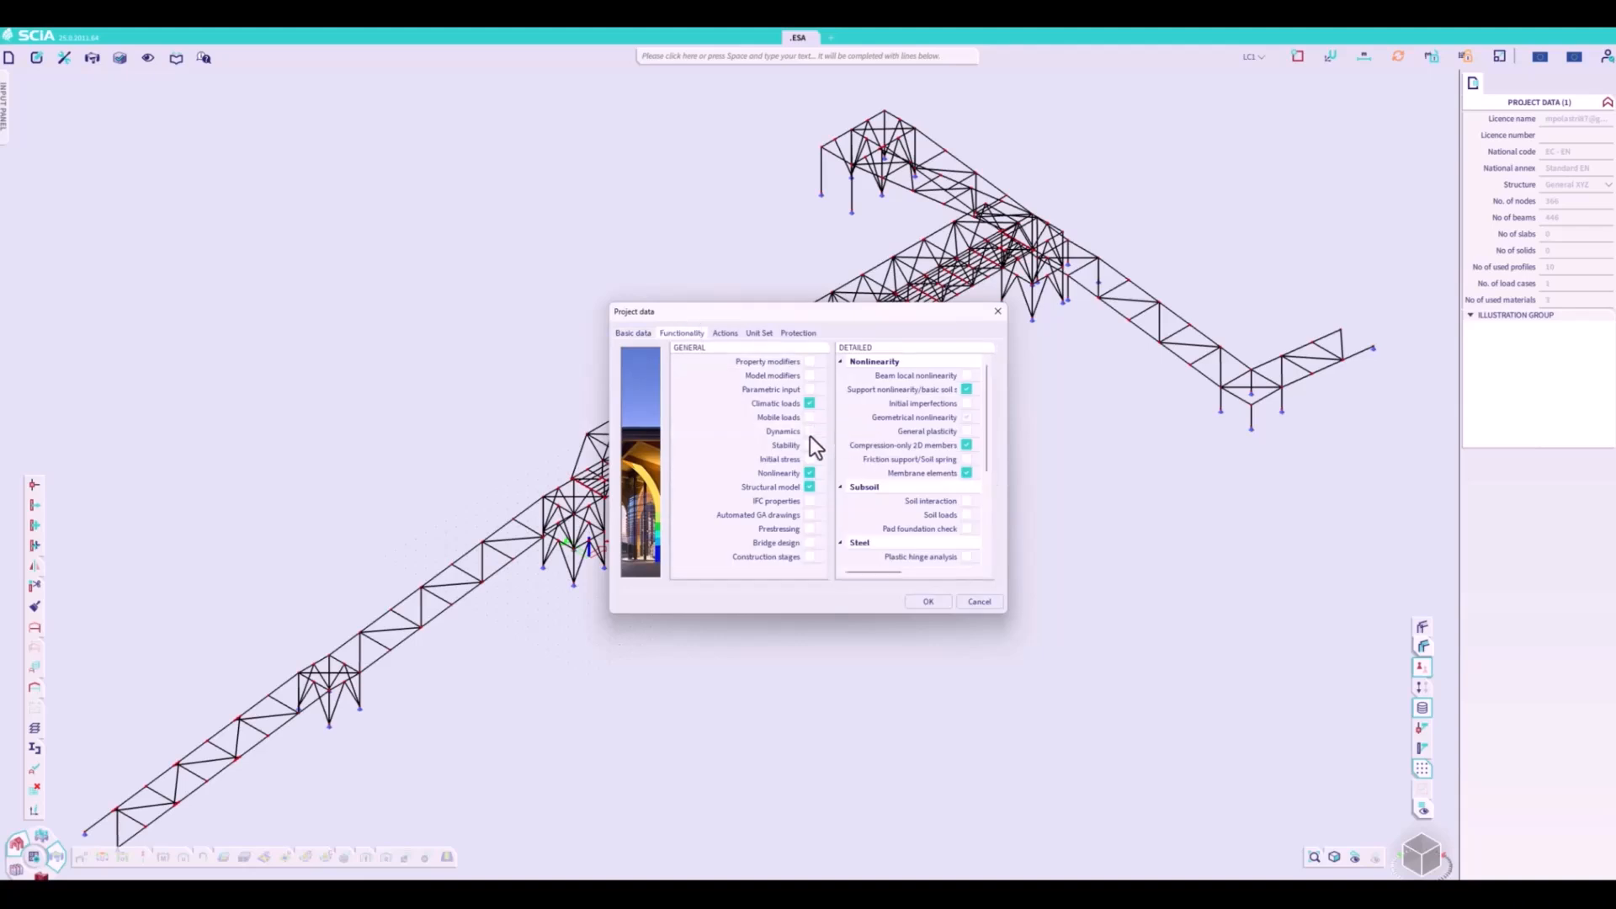
{"action": "left_click", "coordinate": [966, 390]}
{"action": "left_click", "coordinate": [966, 403]}
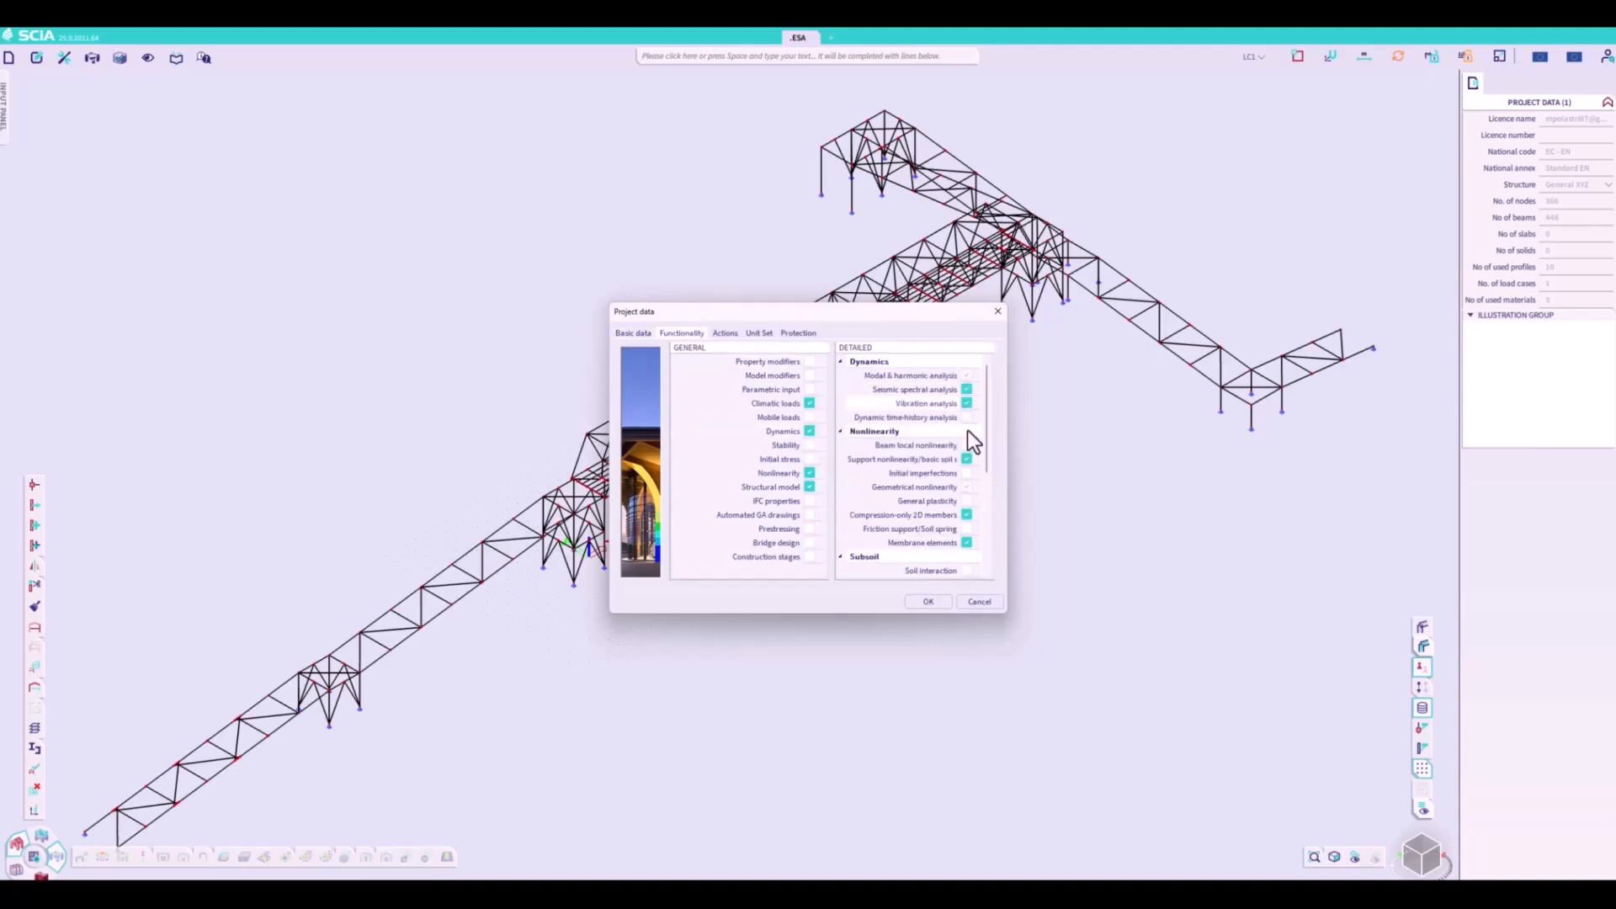
{"action": "left_click", "coordinate": [932, 598]}
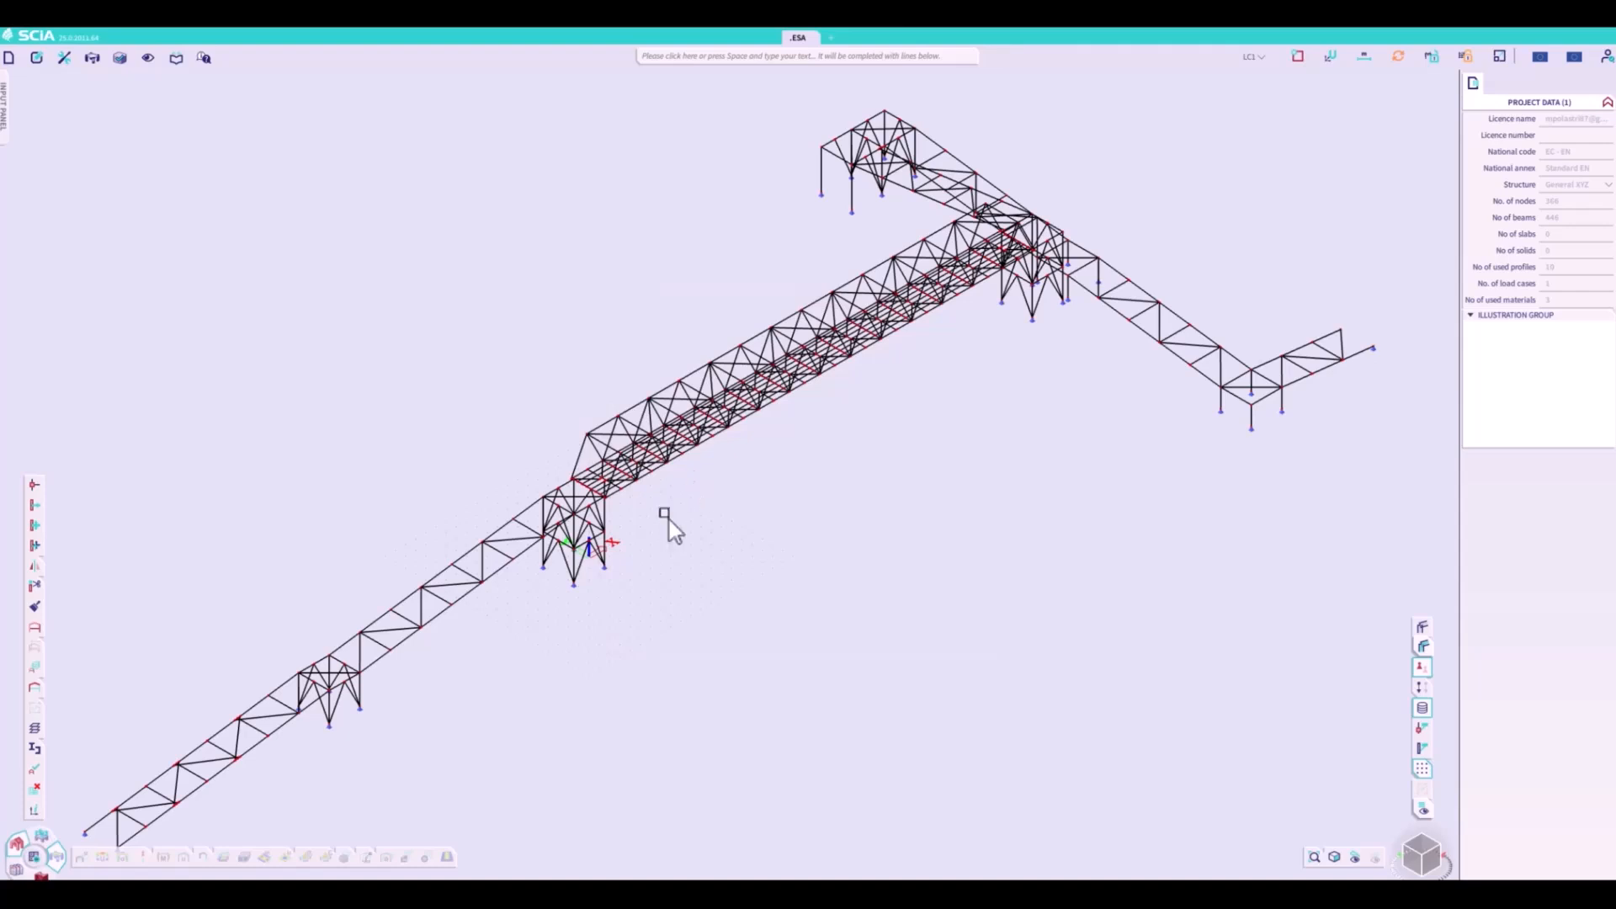
- Add a load panel of type To panel edges and beams over the main bridge deck, outlined through its four corner nodes
{"action": "right_click", "coordinate": [830, 625]}
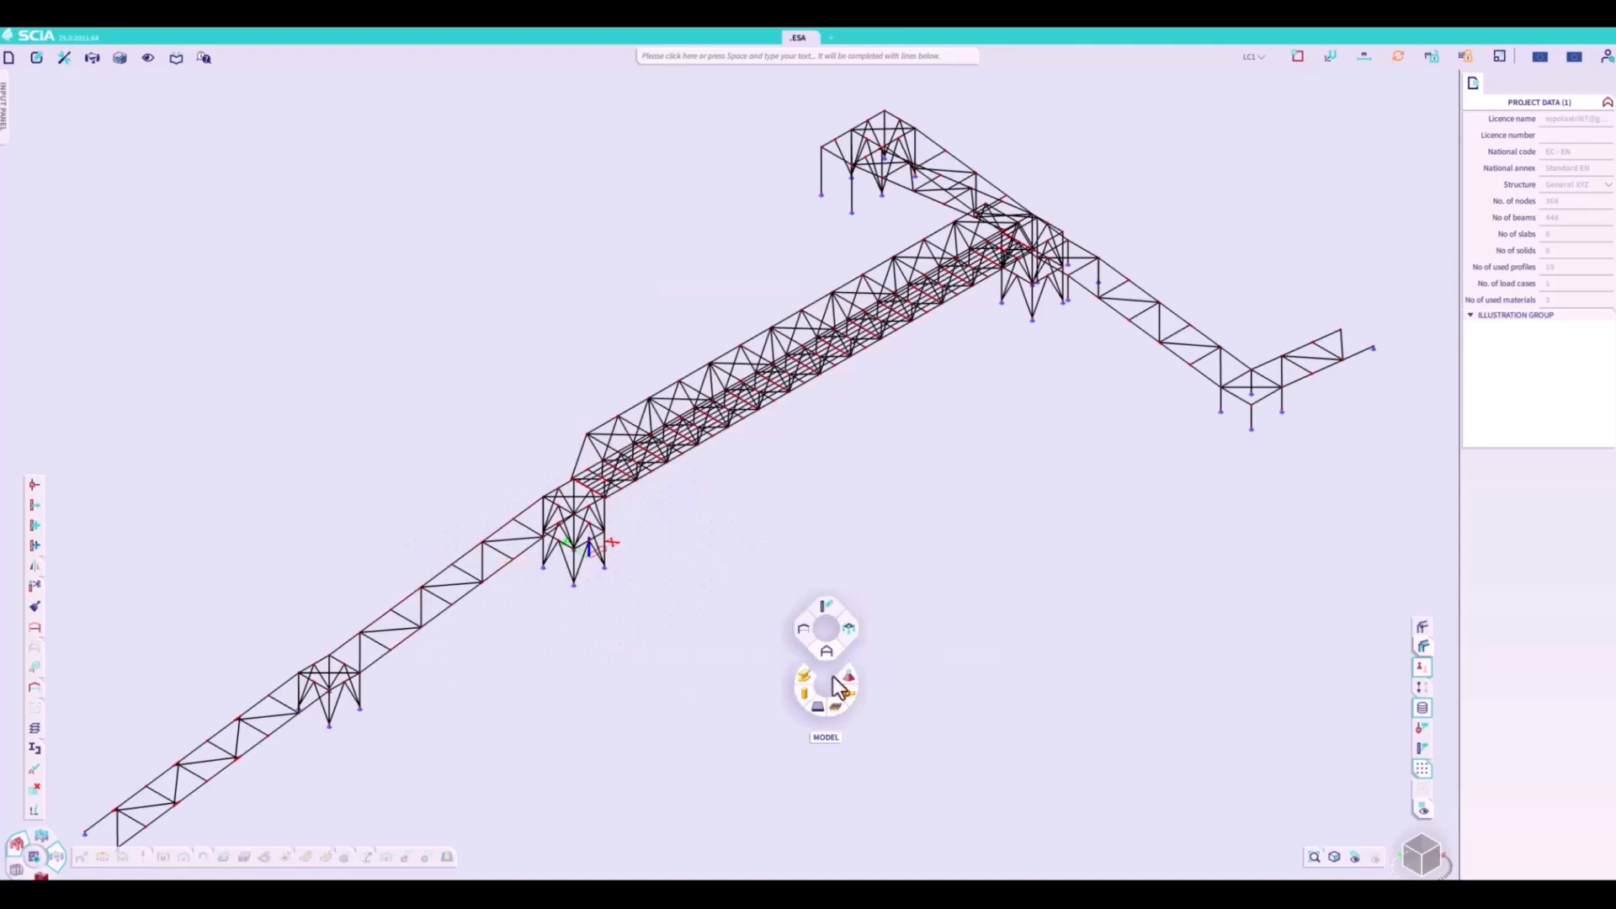
{"action": "left_click", "coordinate": [833, 705]}
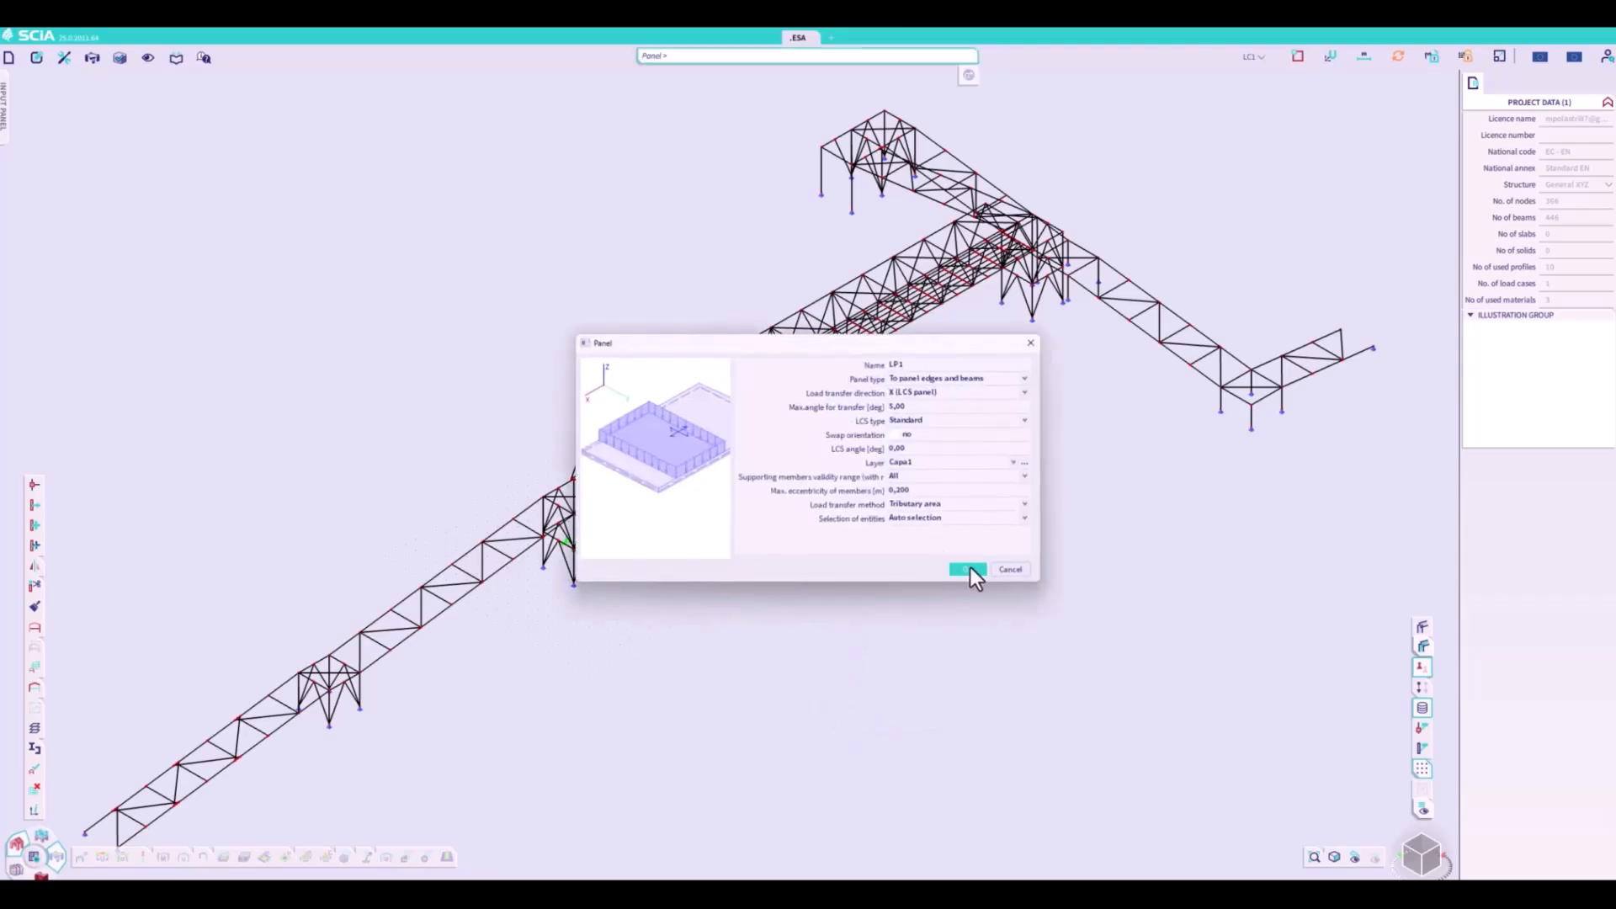
{"action": "left_click", "coordinate": [968, 570]}
{"action": "scroll", "coordinate": [606, 548], "scroll_direction": "up", "scroll_amount": 6}
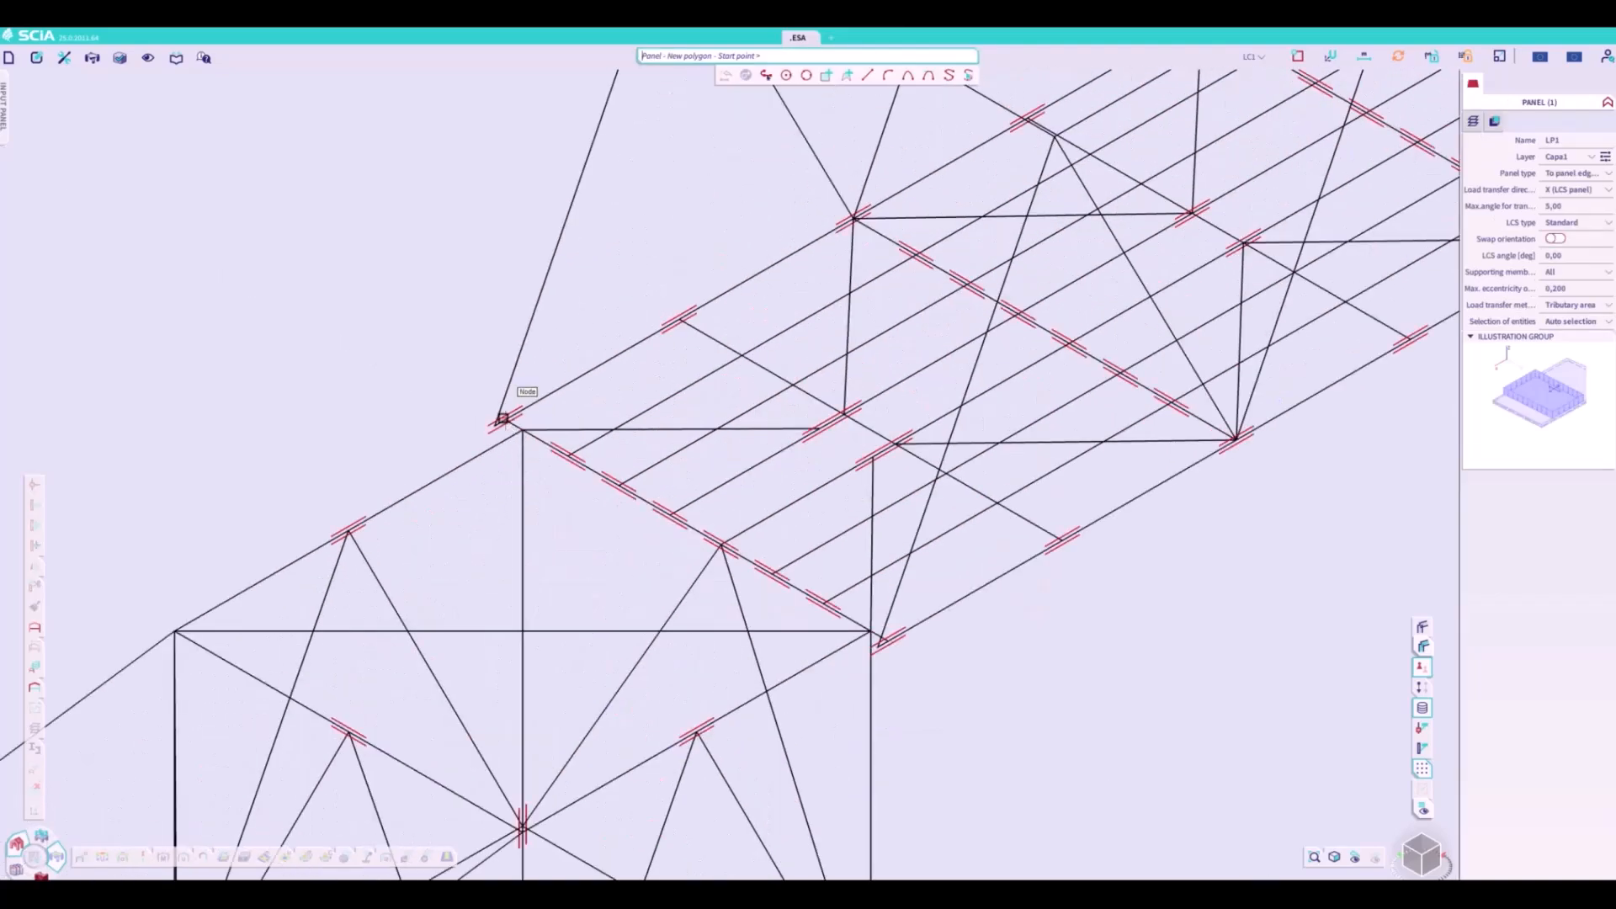
{"action": "left_click", "coordinate": [503, 418]}
{"action": "left_click", "coordinate": [887, 640]}
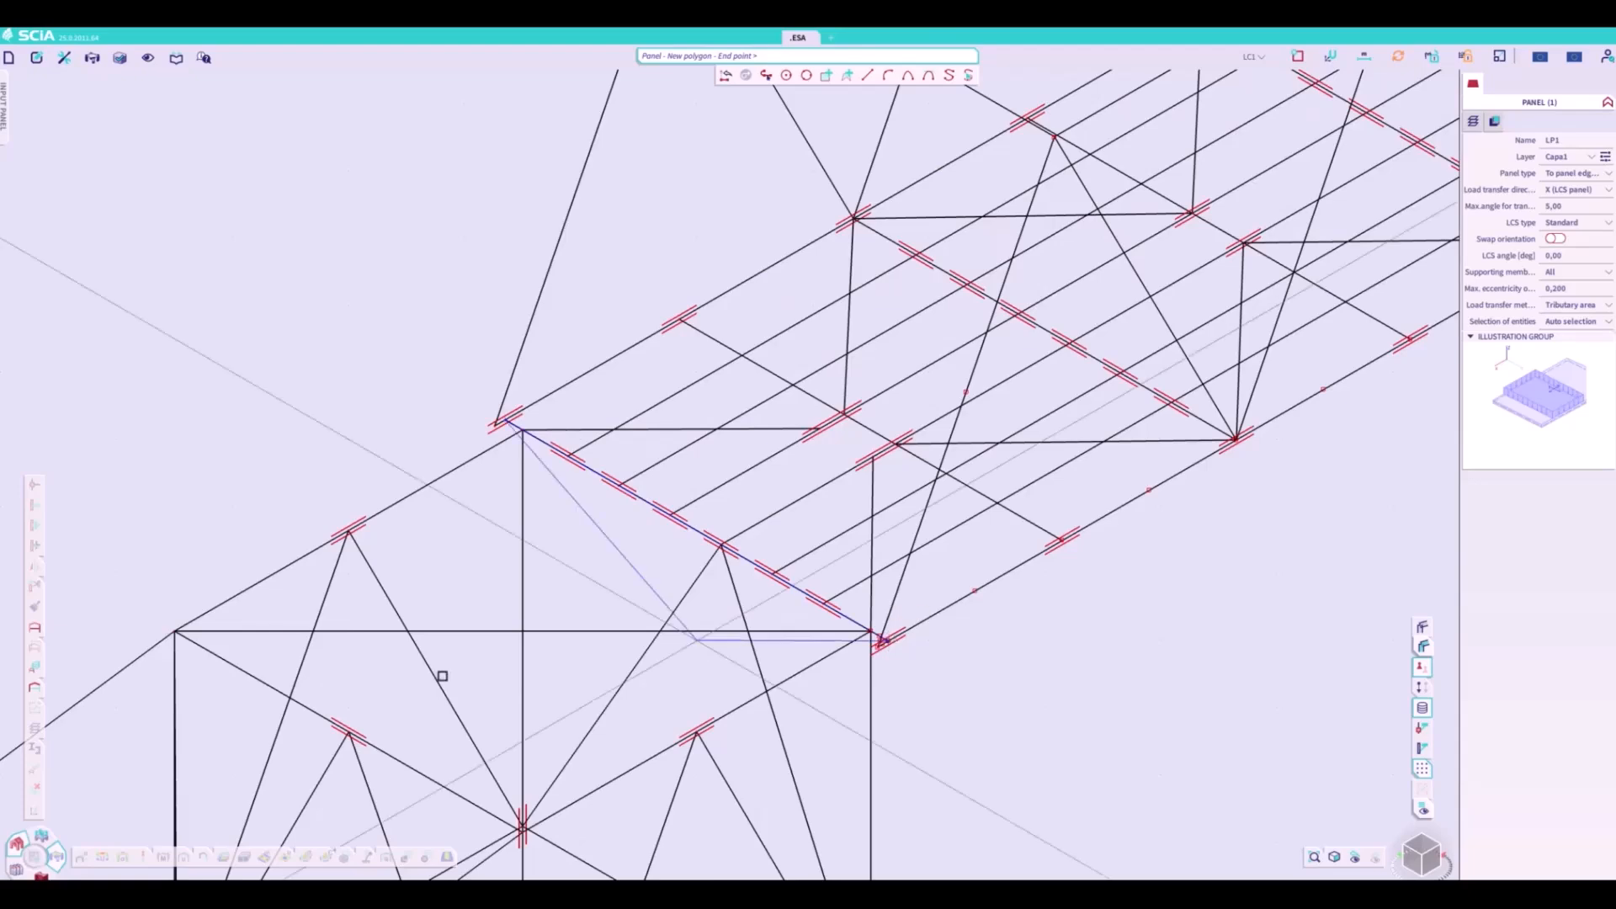
{"action": "scroll", "coordinate": [442, 676], "scroll_direction": "down", "scroll_amount": 6}
{"action": "scroll", "coordinate": [782, 343], "scroll_direction": "up", "scroll_amount": 8}
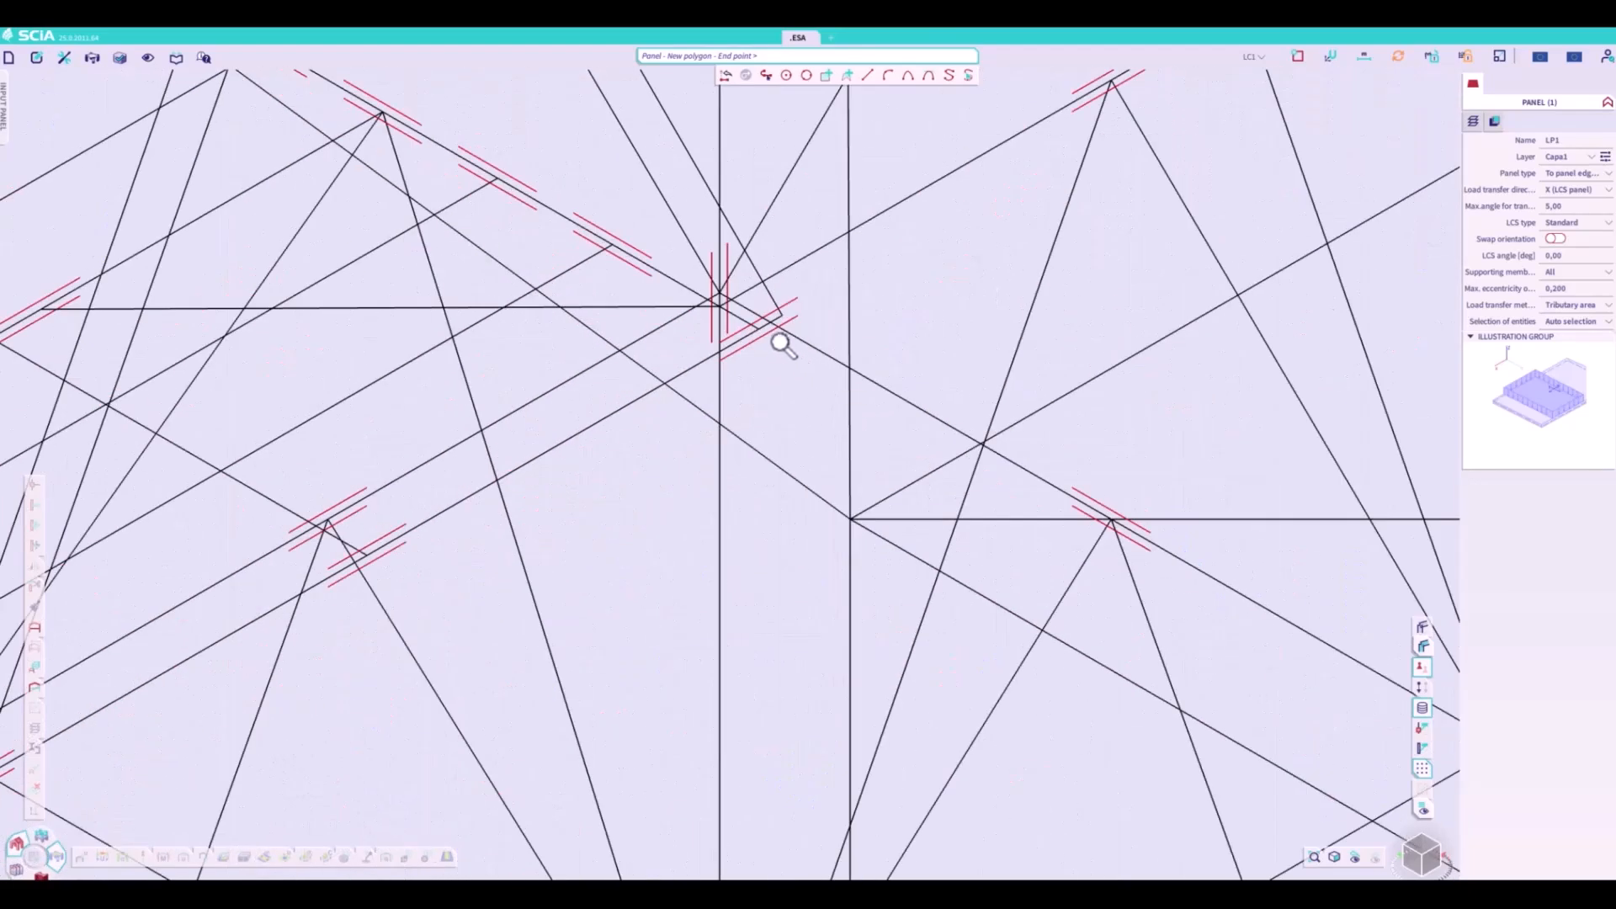
{"action": "left_click", "coordinate": [751, 325]}
{"action": "scroll", "coordinate": [473, 447], "scroll_direction": "down", "scroll_amount": 3}
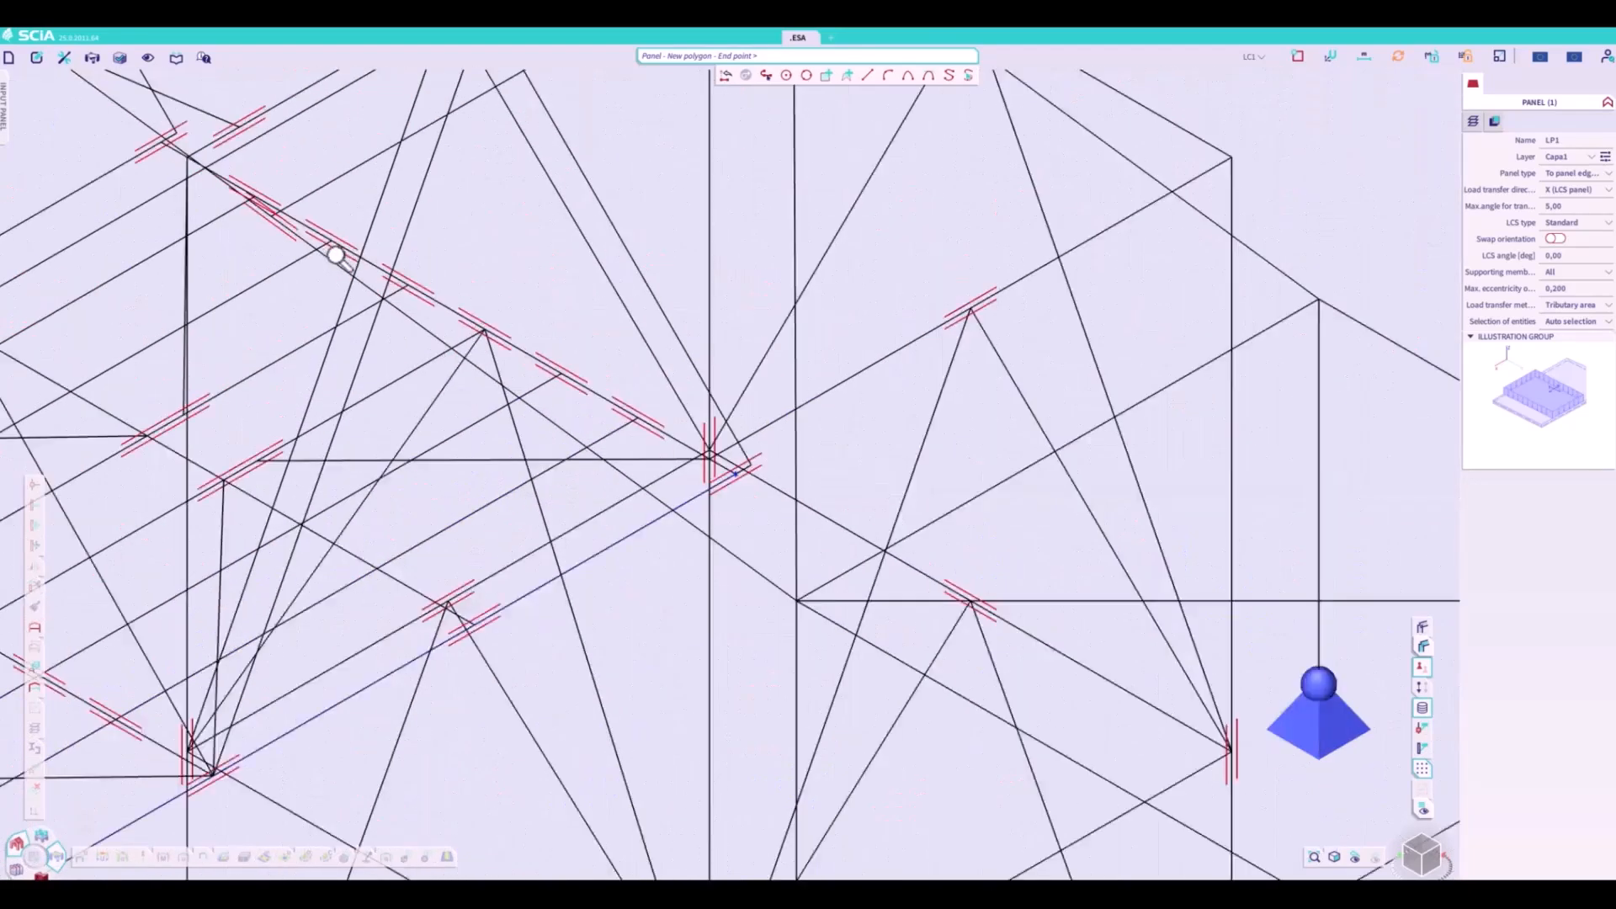
{"action": "scroll", "coordinate": [337, 257], "scroll_direction": "up", "scroll_amount": 1}
{"action": "scroll", "coordinate": [654, 437], "scroll_direction": "down", "scroll_amount": 3}
{"action": "scroll", "coordinate": [429, 299], "scroll_direction": "up", "scroll_amount": 4}
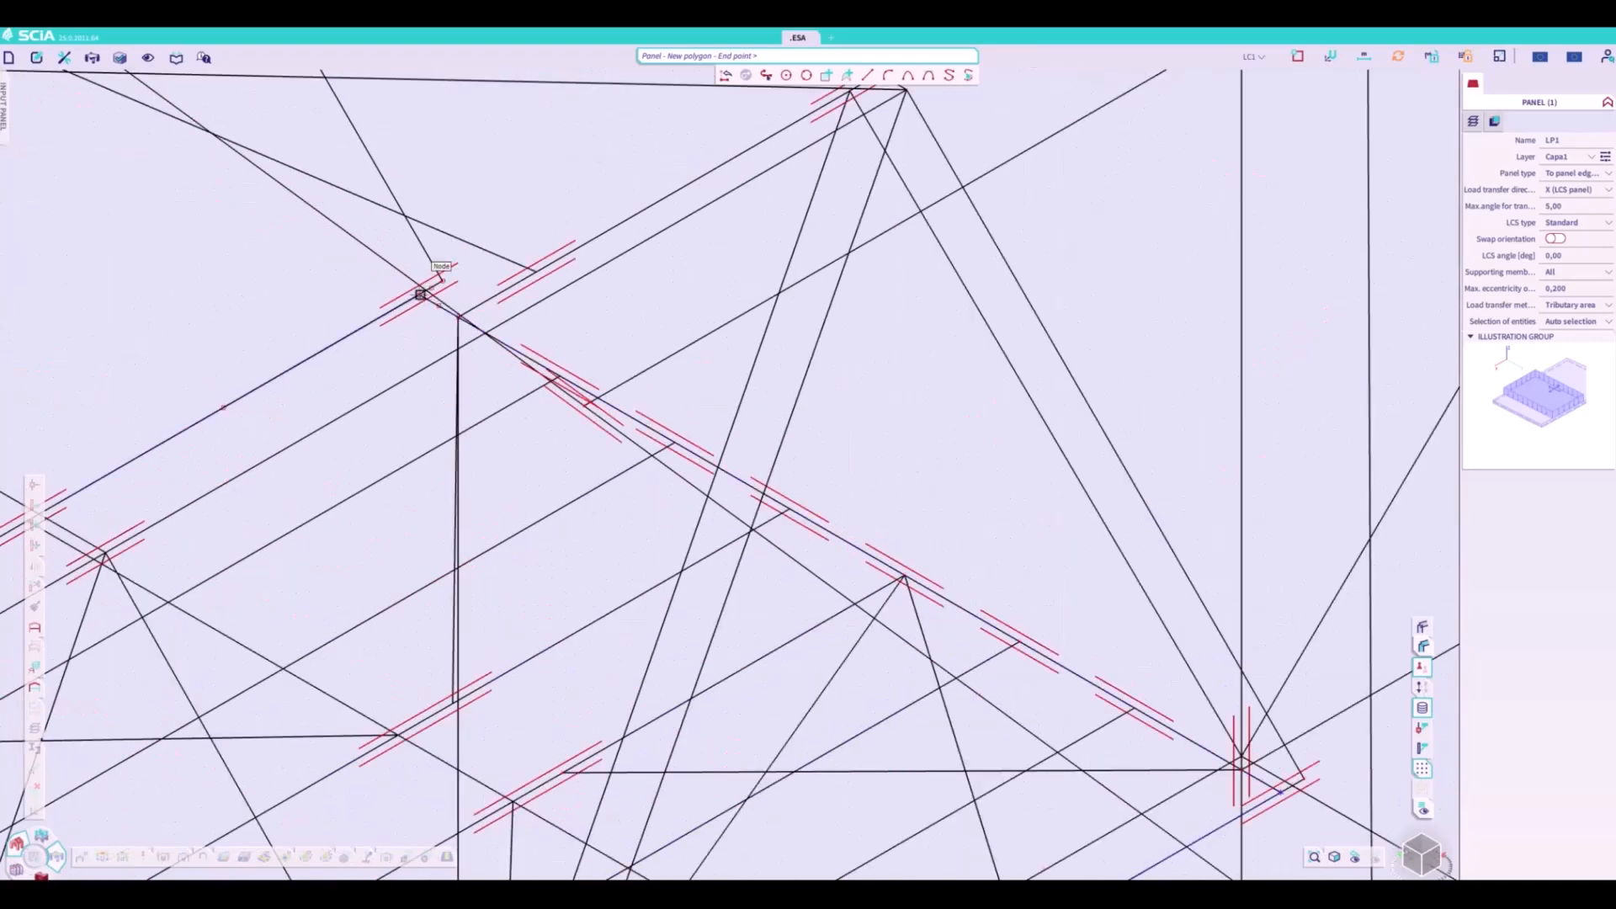
{"action": "left_click", "coordinate": [425, 295]}
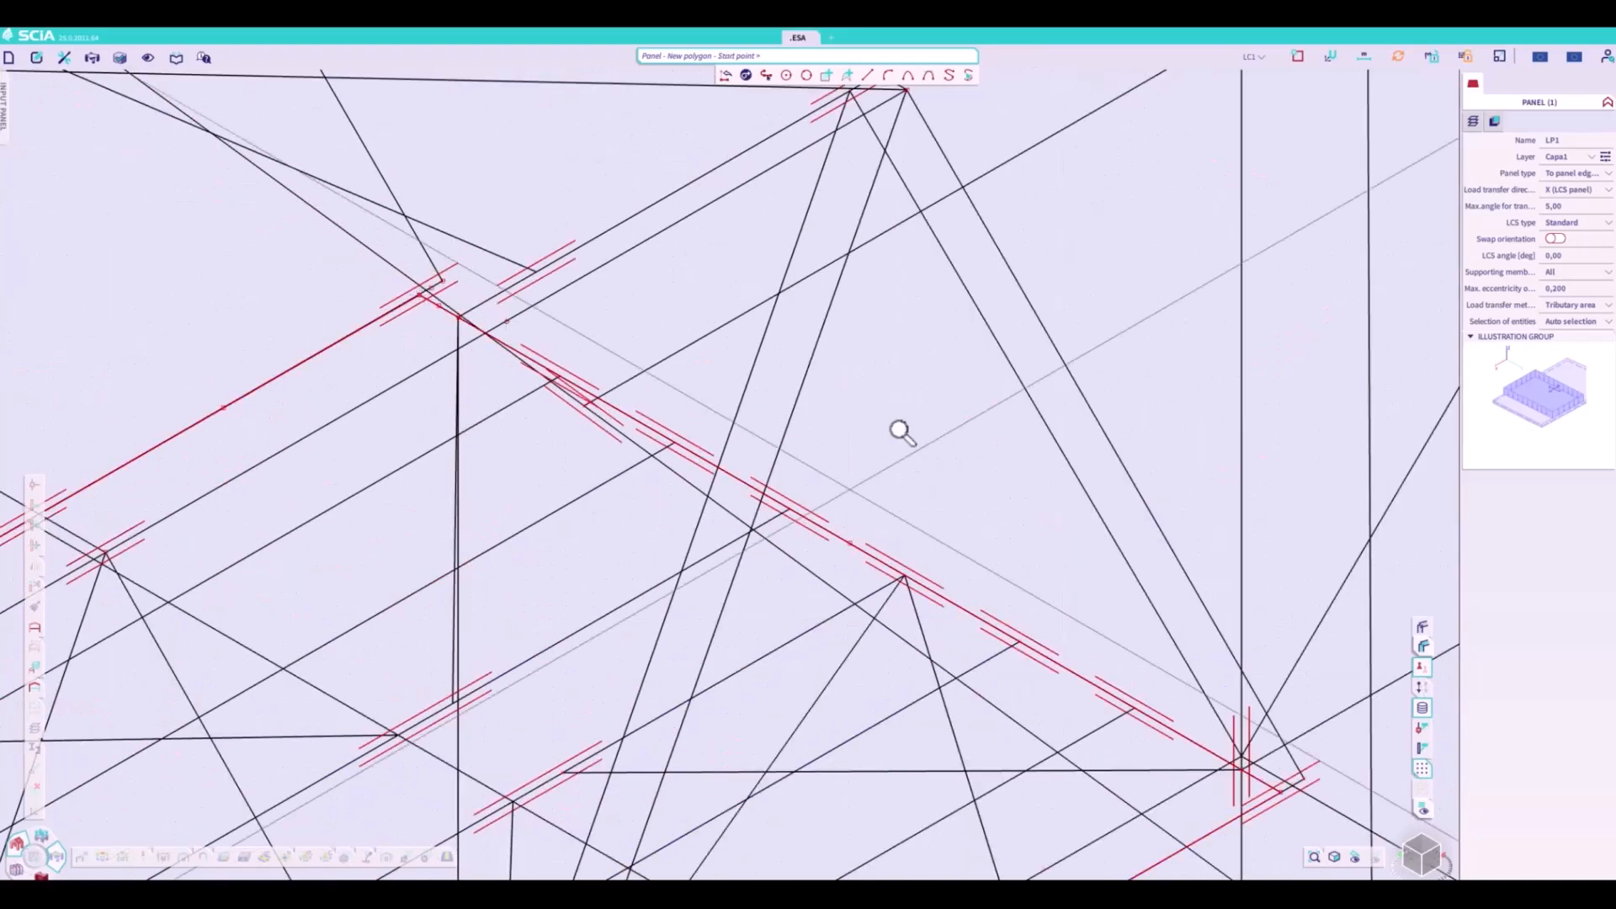
- Finish the deck load panel and review its load transfer direction options
{"action": "scroll", "coordinate": [899, 429], "scroll_direction": "down", "scroll_amount": 3}
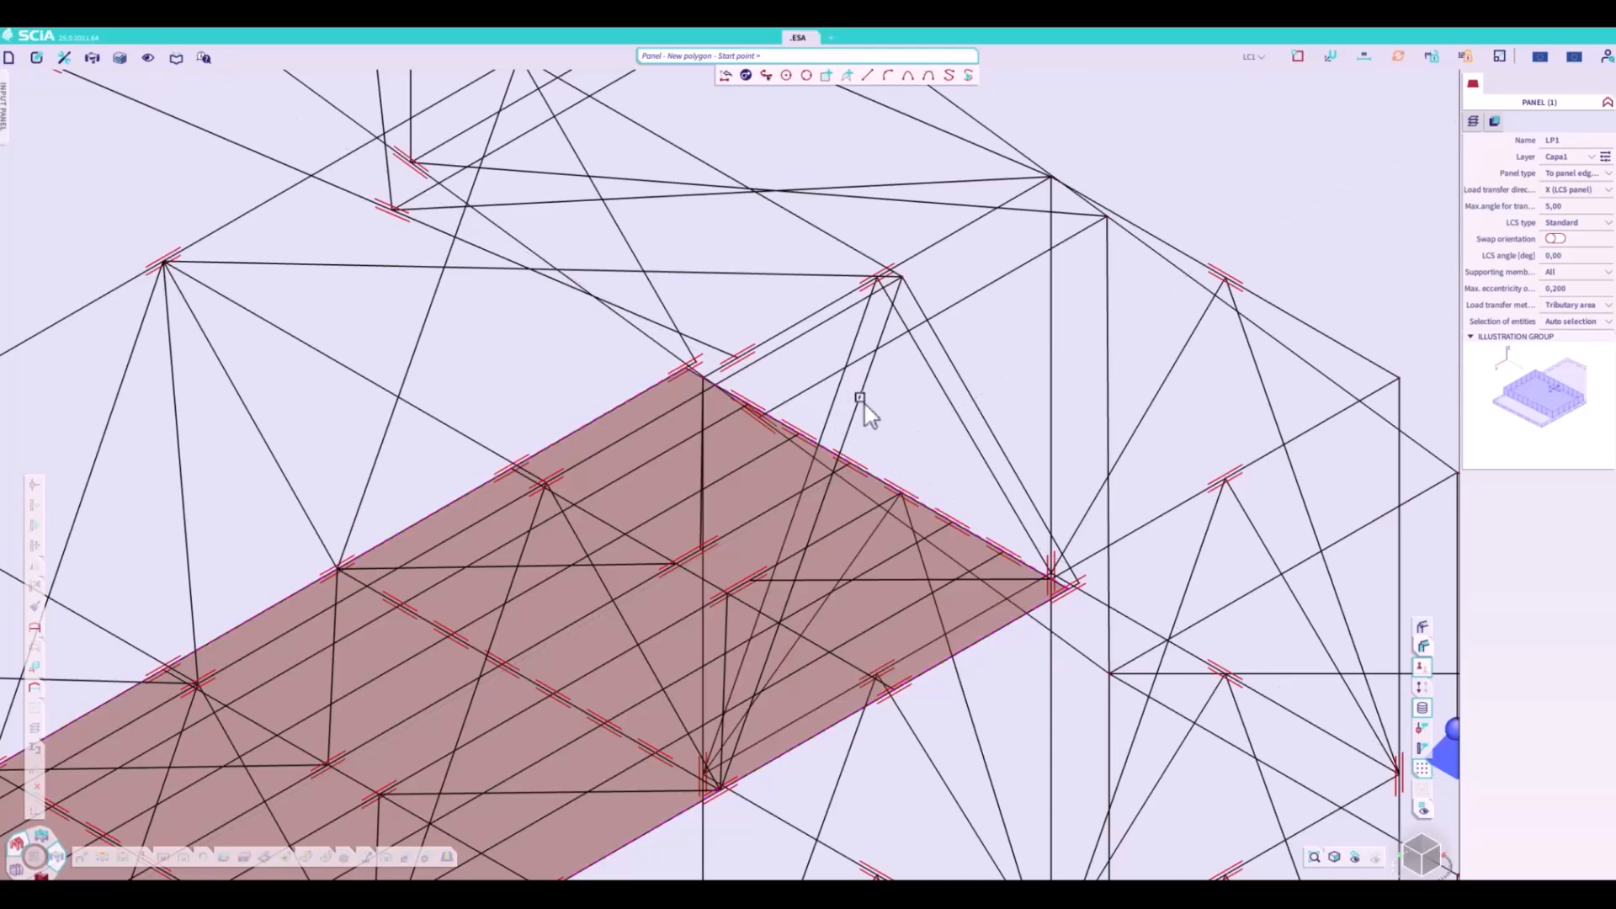
{"action": "scroll", "coordinate": [858, 408], "scroll_direction": "down", "scroll_amount": 10}
{"action": "scroll", "coordinate": [664, 598], "scroll_direction": "up", "scroll_amount": 5}
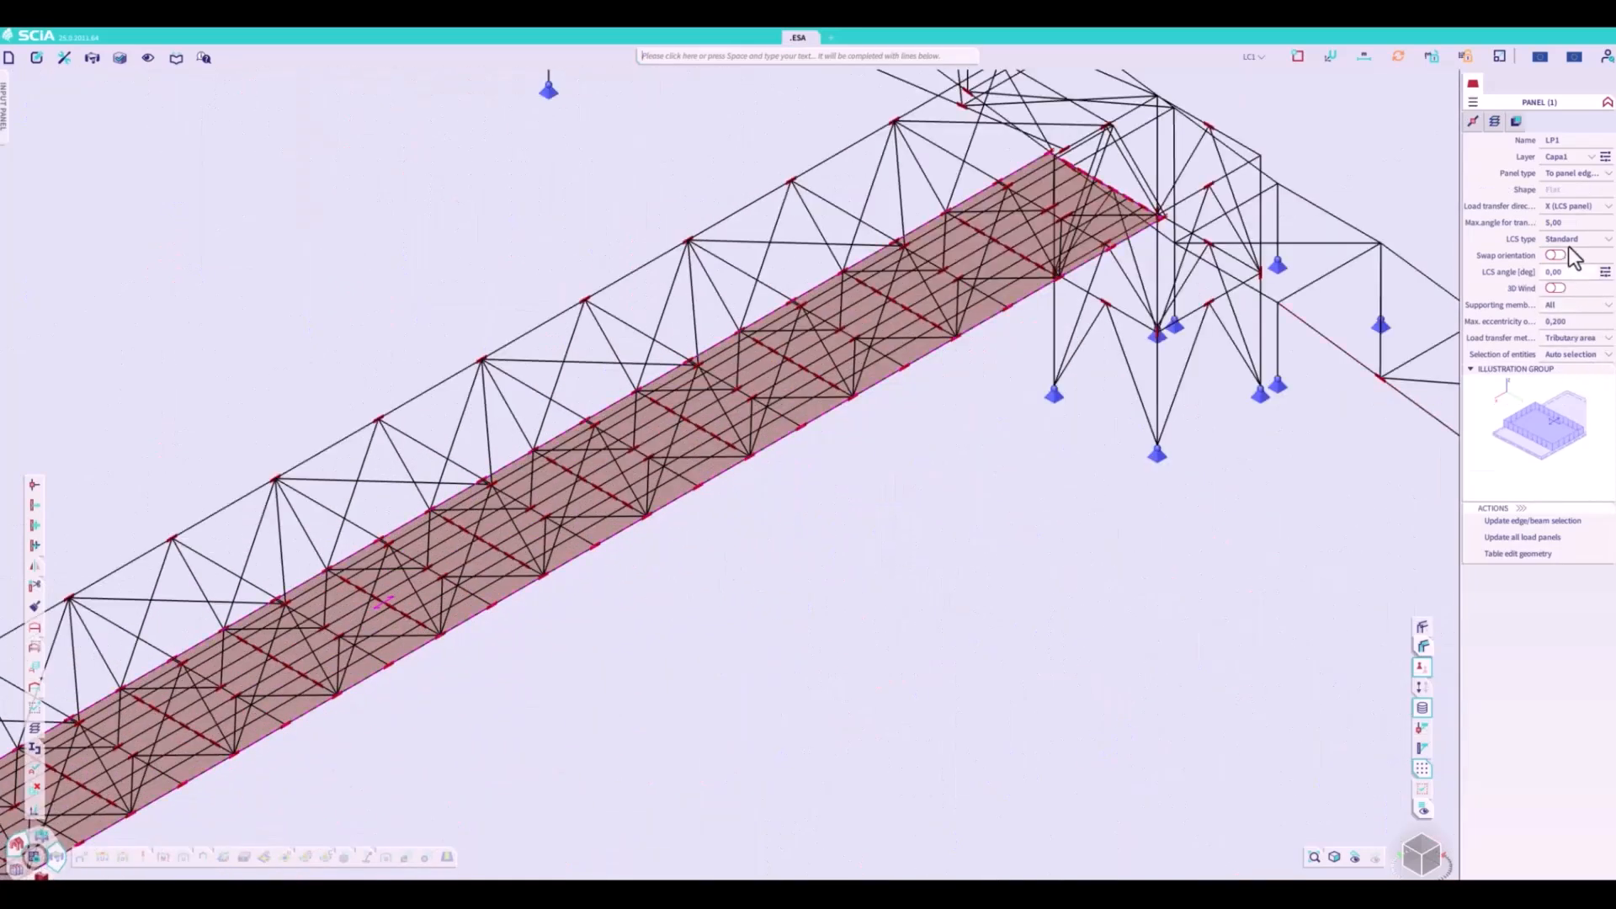
{"action": "left_click", "coordinate": [1563, 226]}
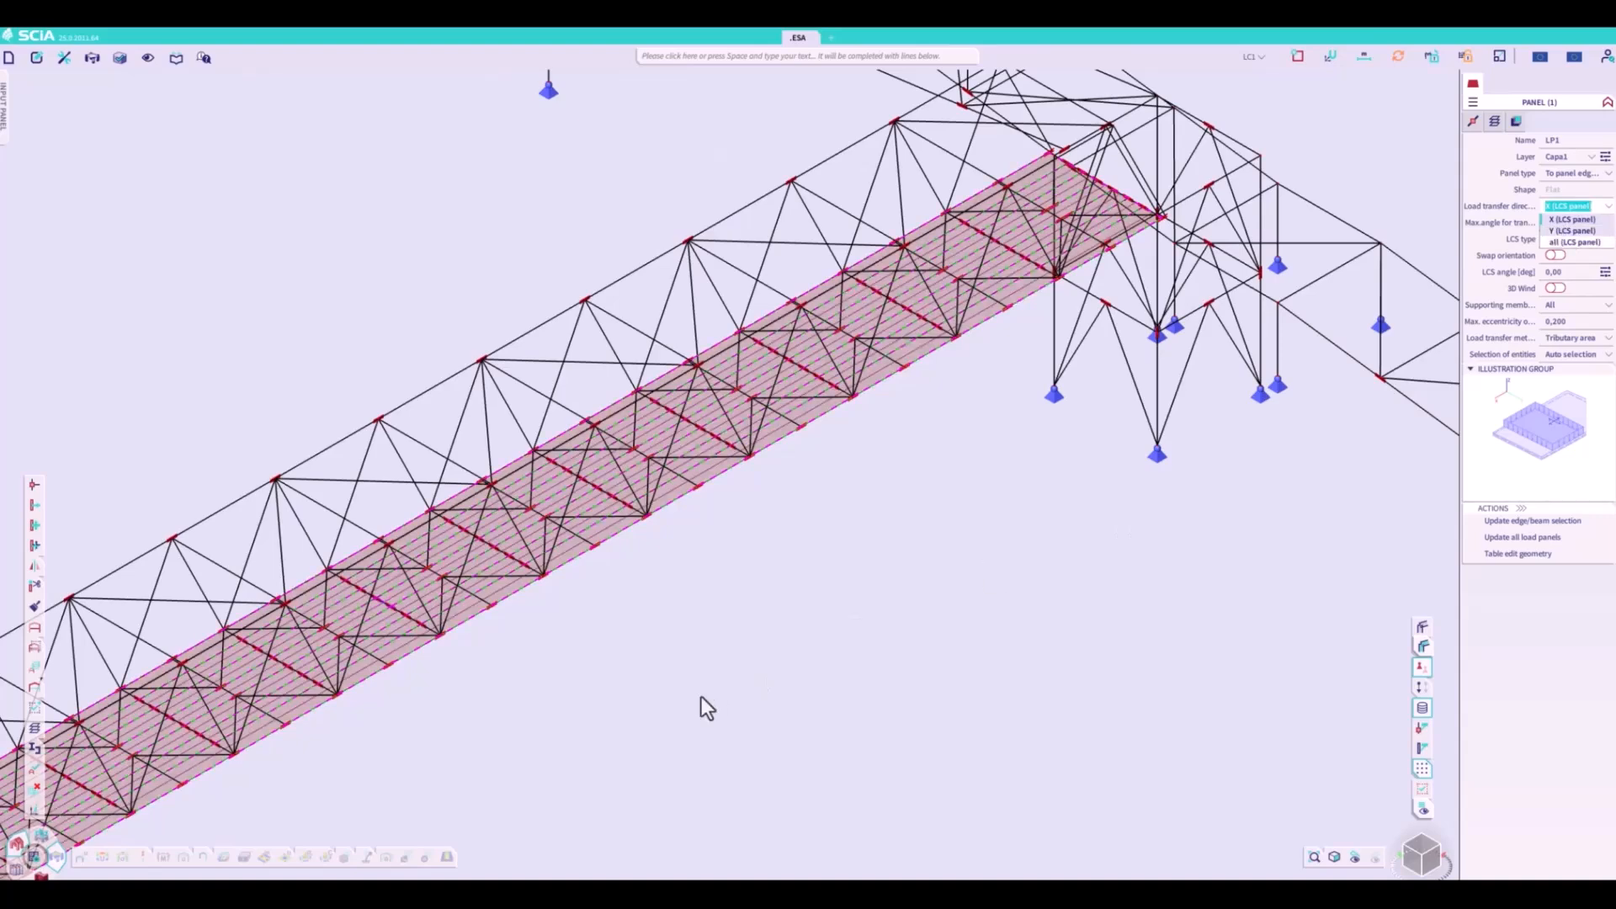
{"action": "key", "text": "Escape"}
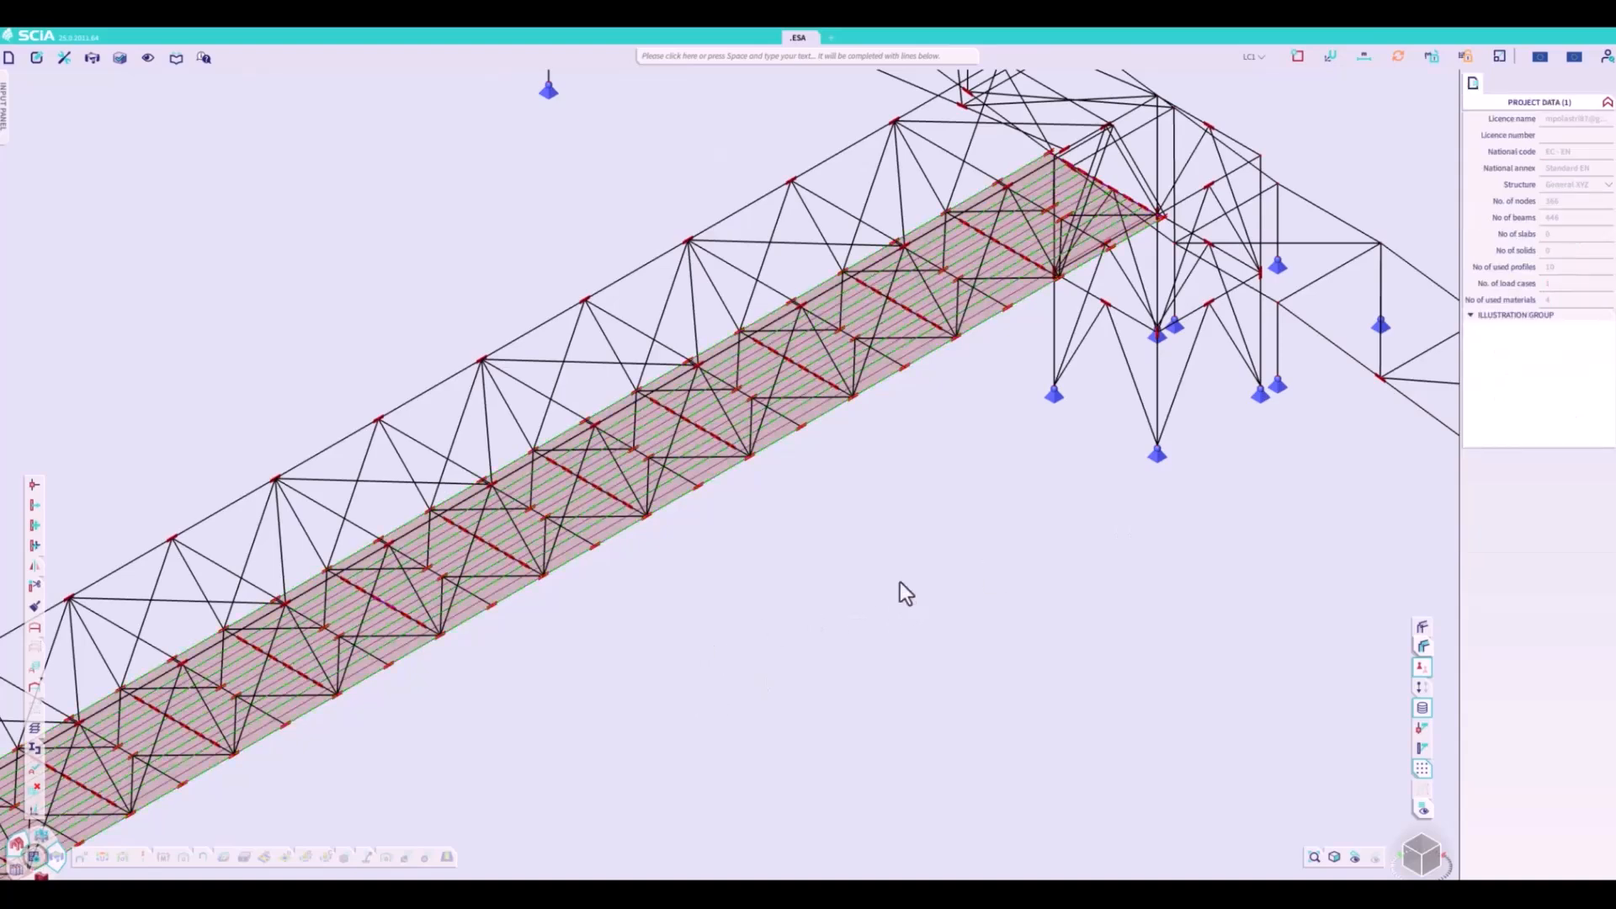
- Add a second load case, LC2, with its action type set to Variable
{"action": "right_click", "coordinate": [901, 589]}
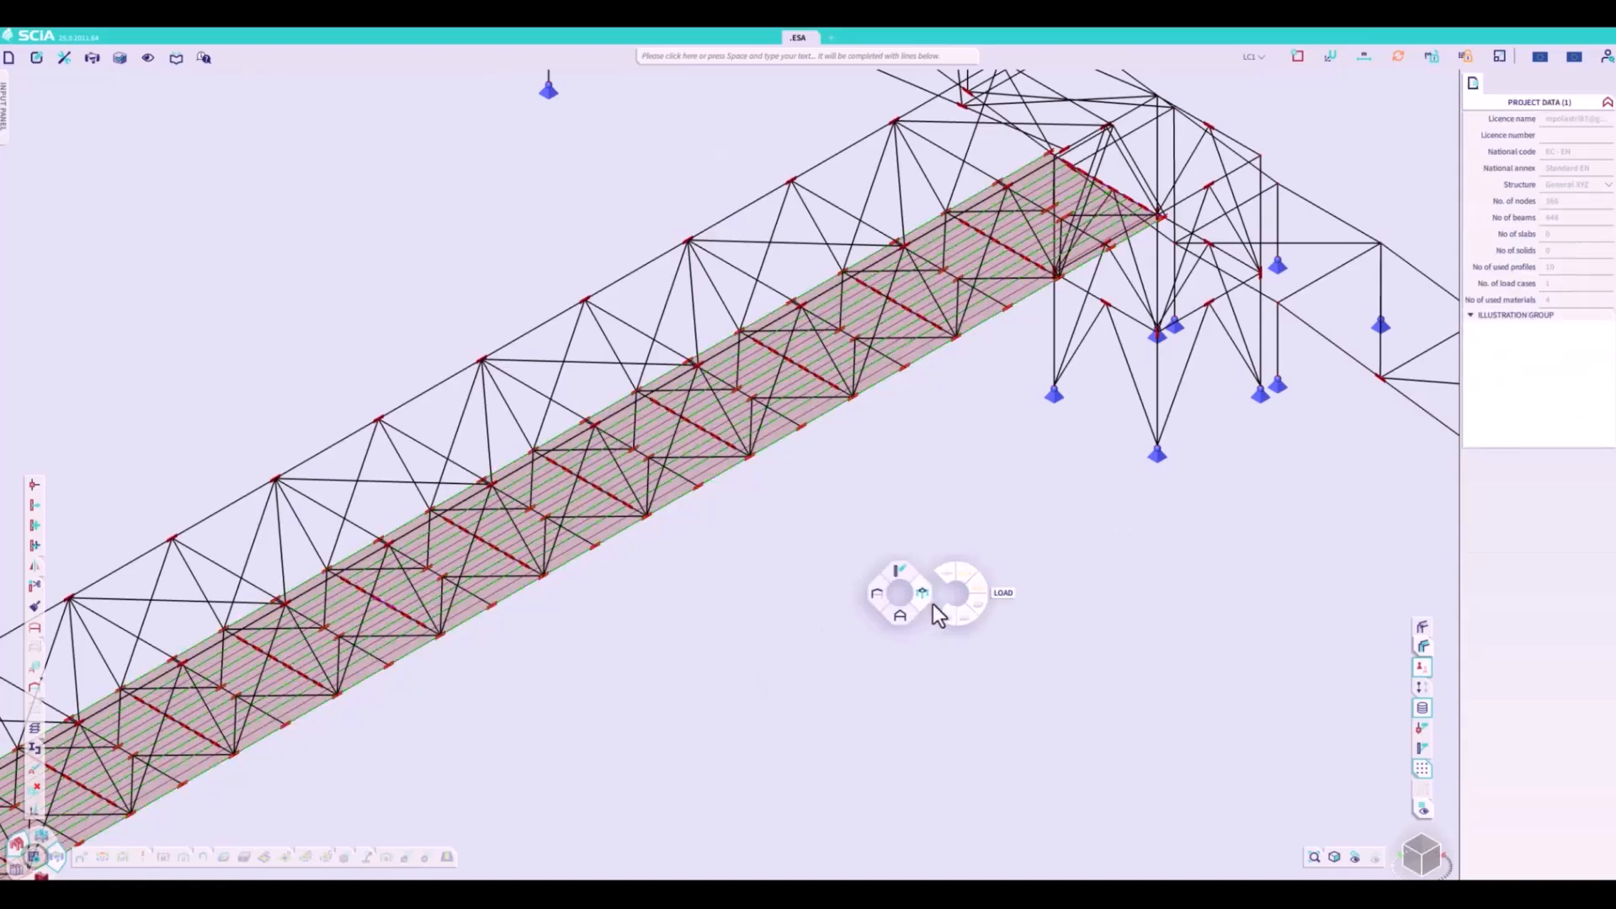
{"action": "left_click", "coordinate": [1239, 57]}
{"action": "left_click", "coordinate": [1214, 89]}
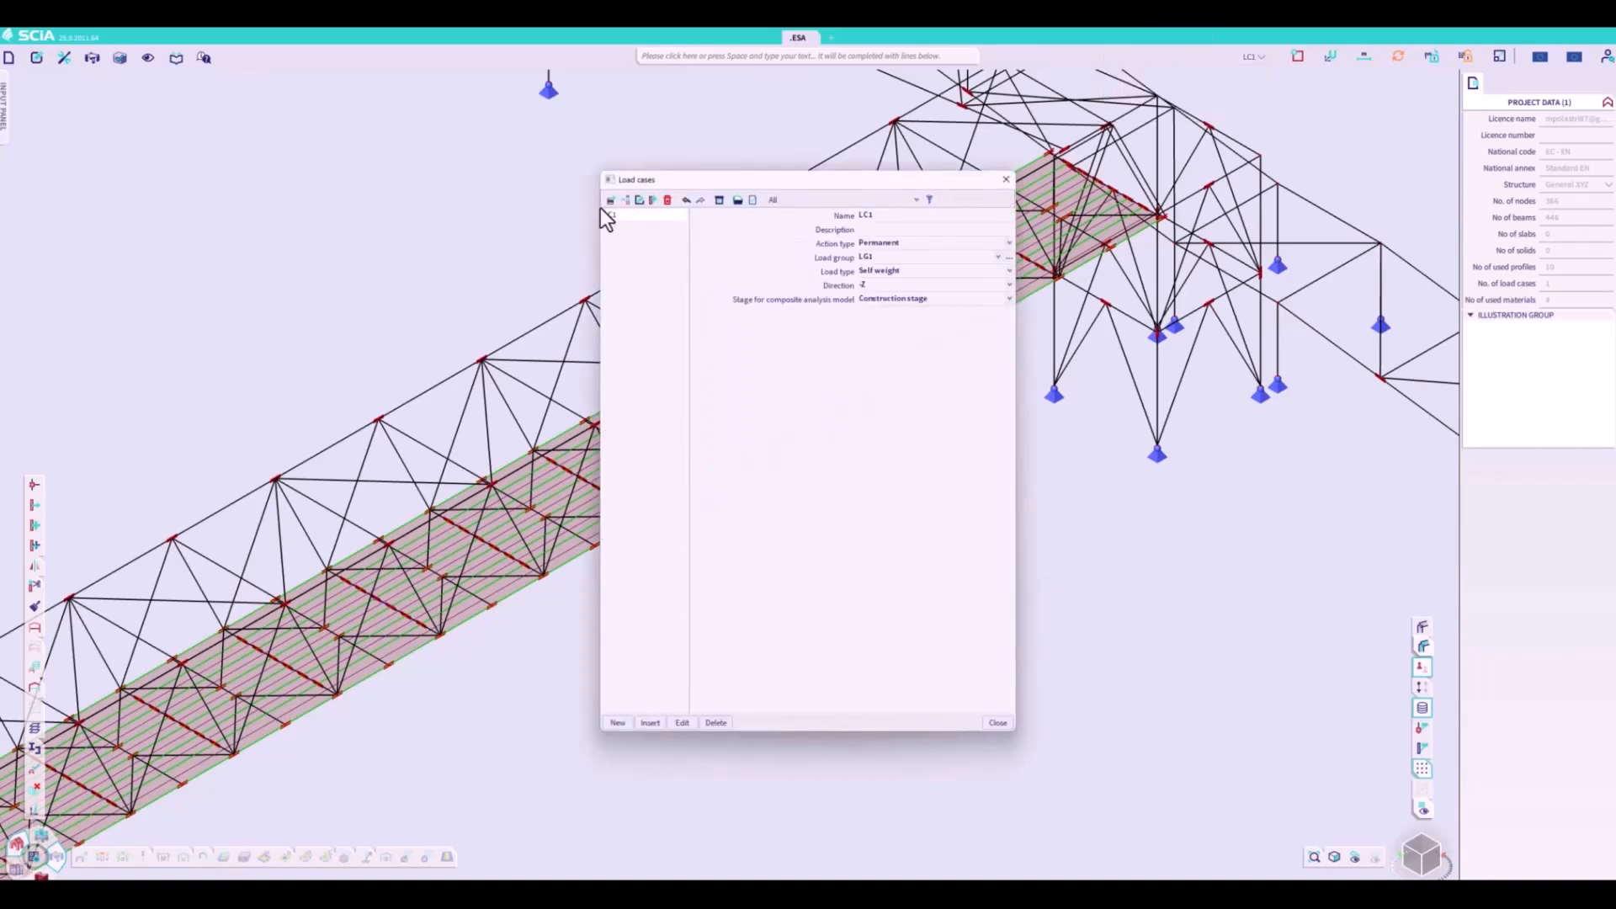
{"action": "left_click", "coordinate": [609, 201]}
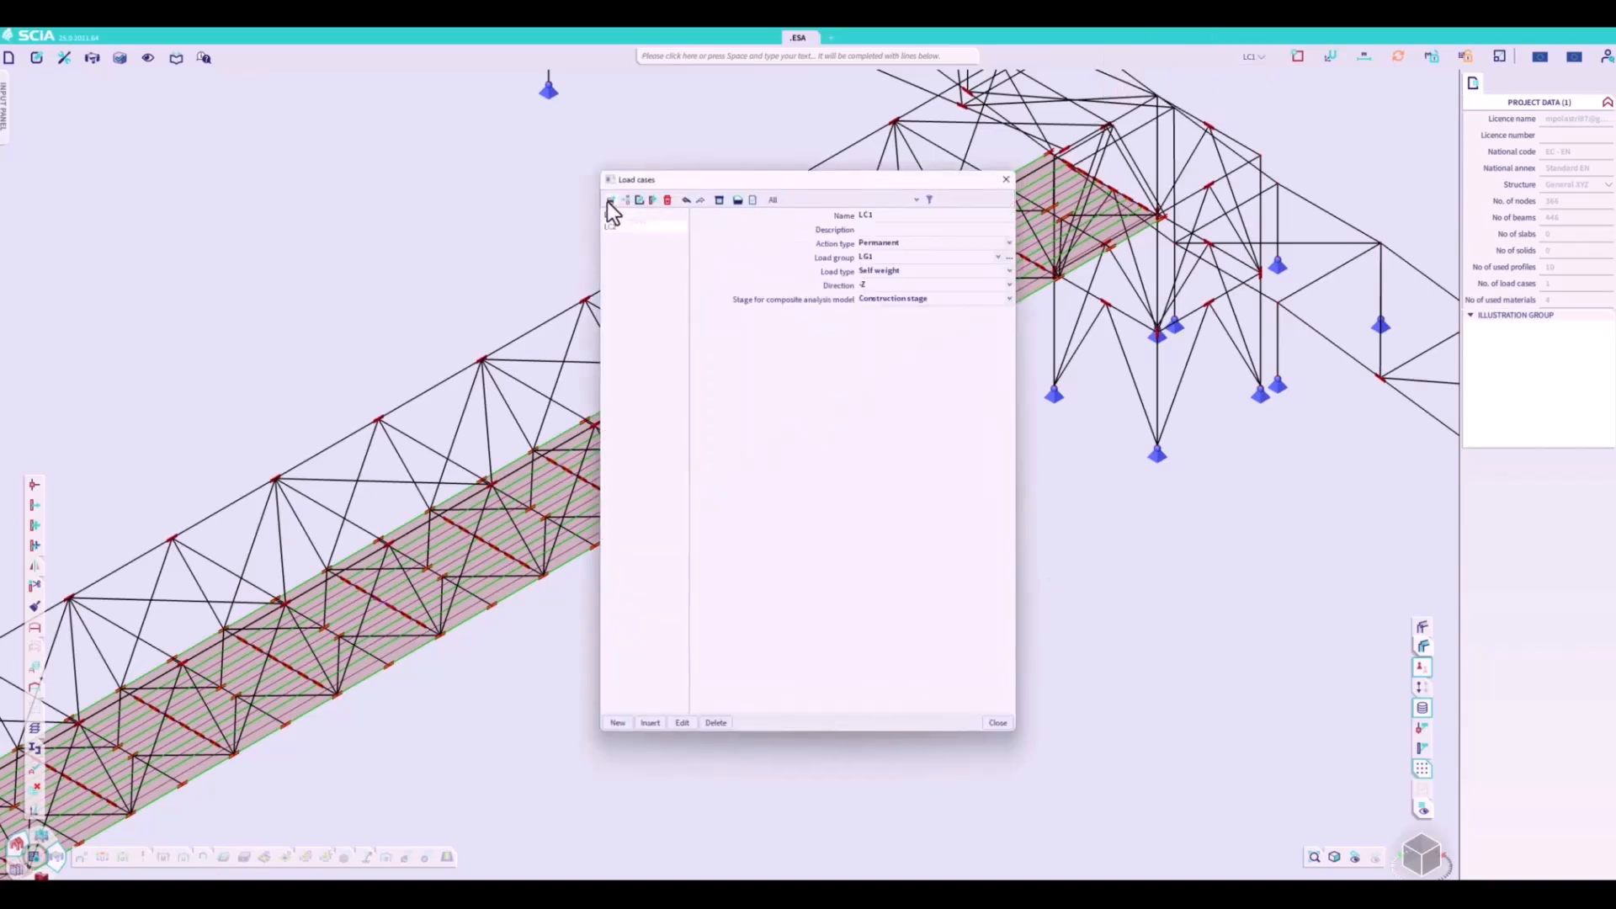
{"action": "left_click", "coordinate": [886, 246]}
{"action": "left_click", "coordinate": [882, 261]}
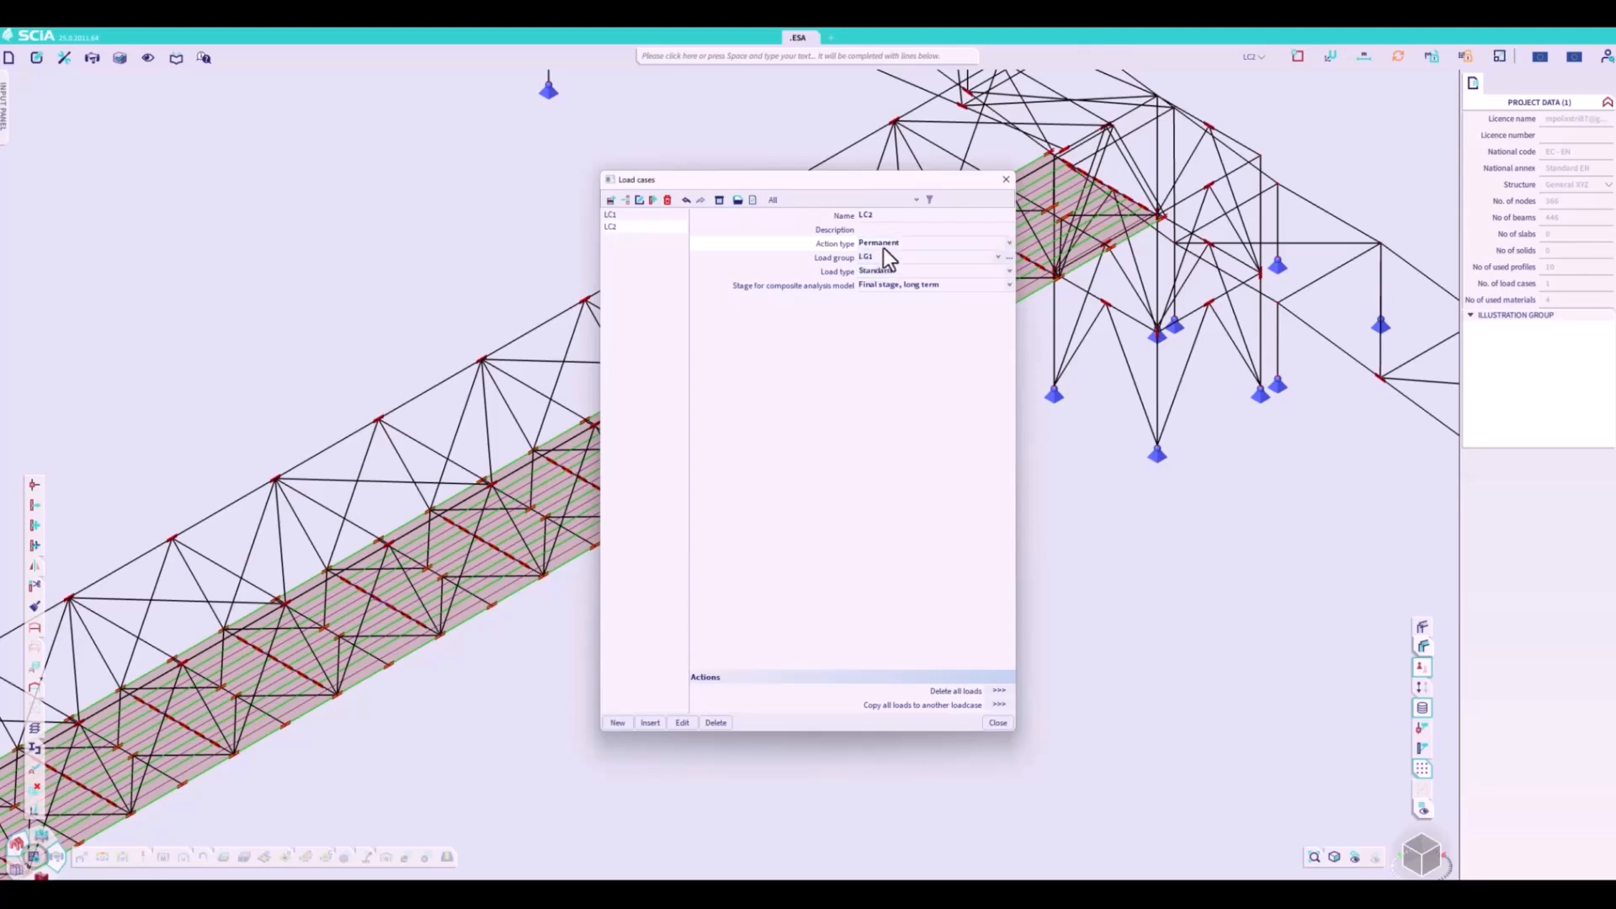
{"action": "left_click", "coordinate": [882, 248]}
{"action": "left_click", "coordinate": [882, 265]}
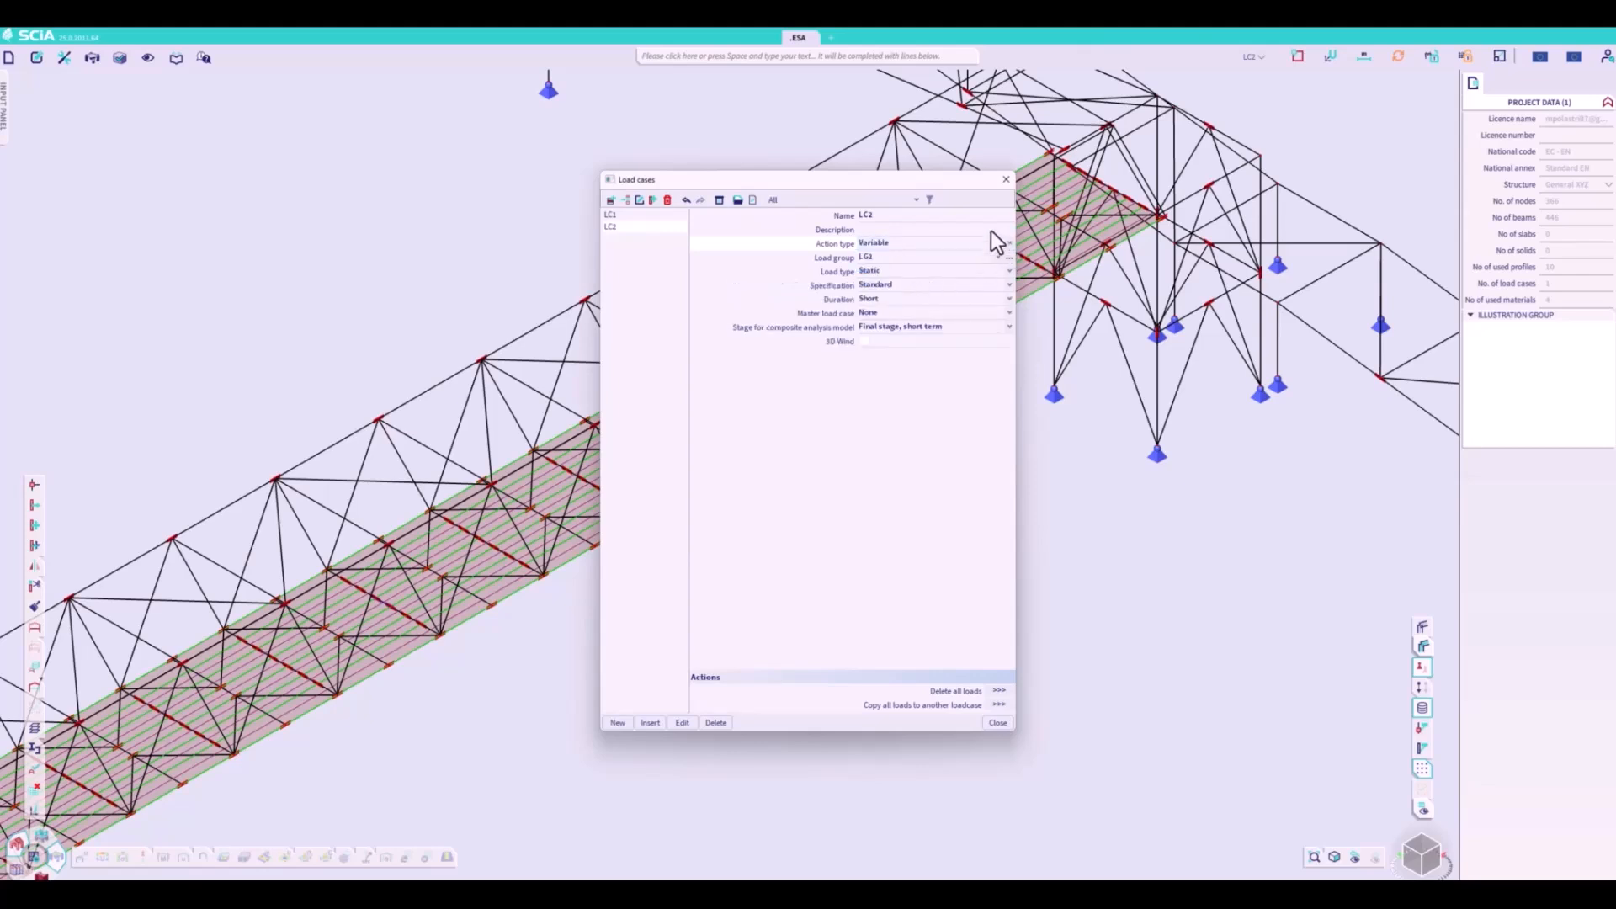
{"action": "left_click", "coordinate": [1006, 179]}
- Apply a surface force of -5.00 kN/m² in the GCS Z direction to the bridge deck load panel in LC2
{"action": "right_click", "coordinate": [967, 559]}
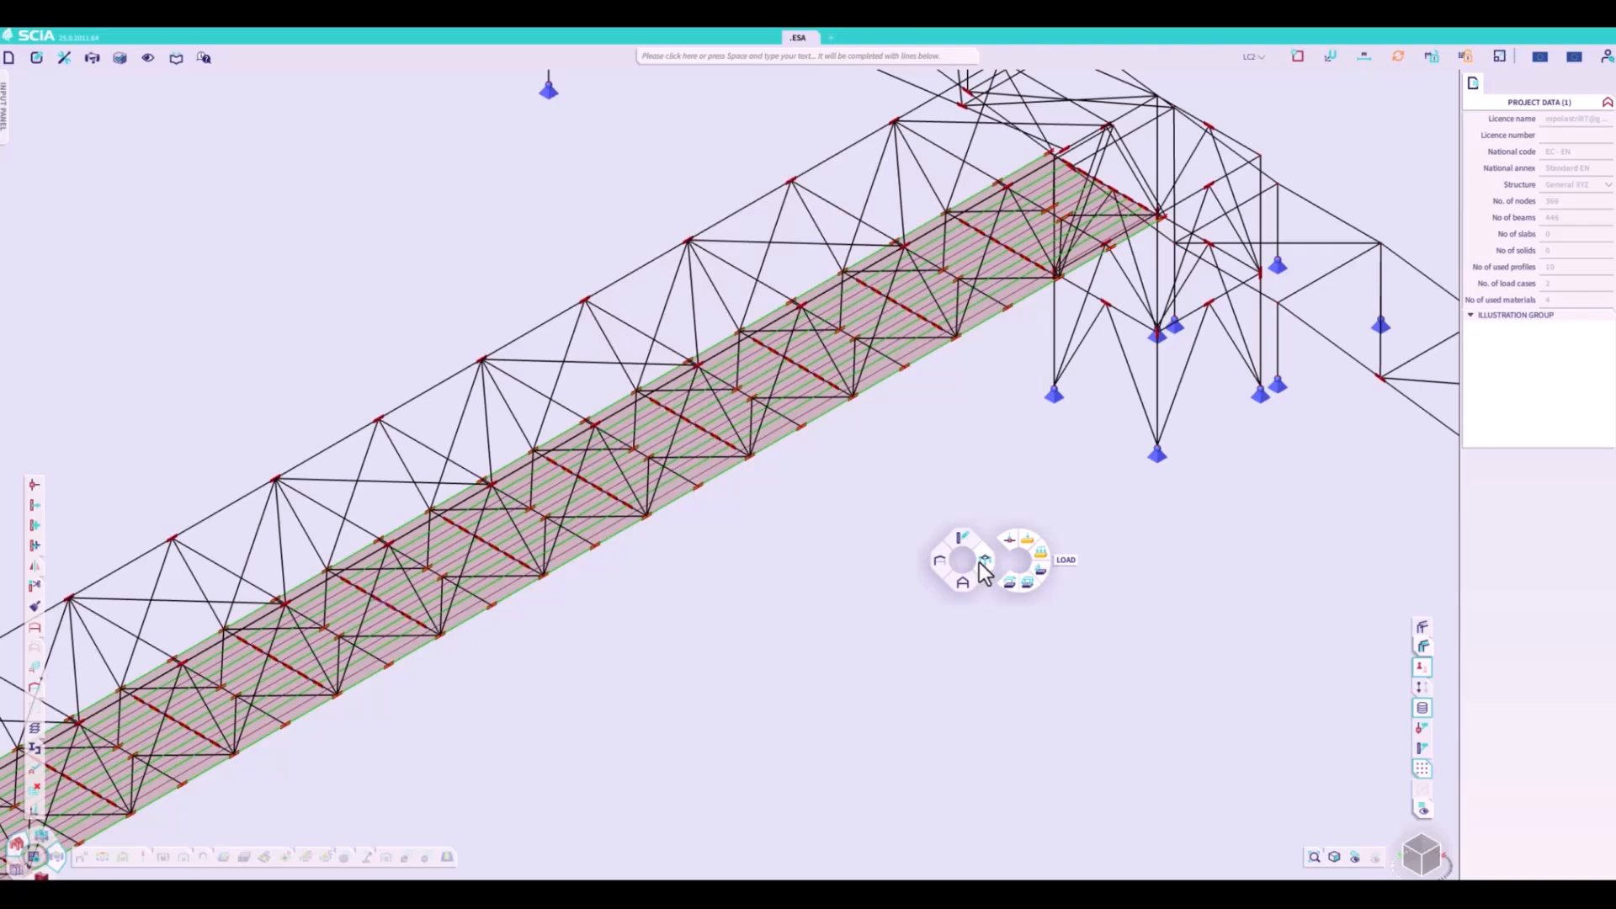
{"action": "left_click", "coordinate": [1025, 584]}
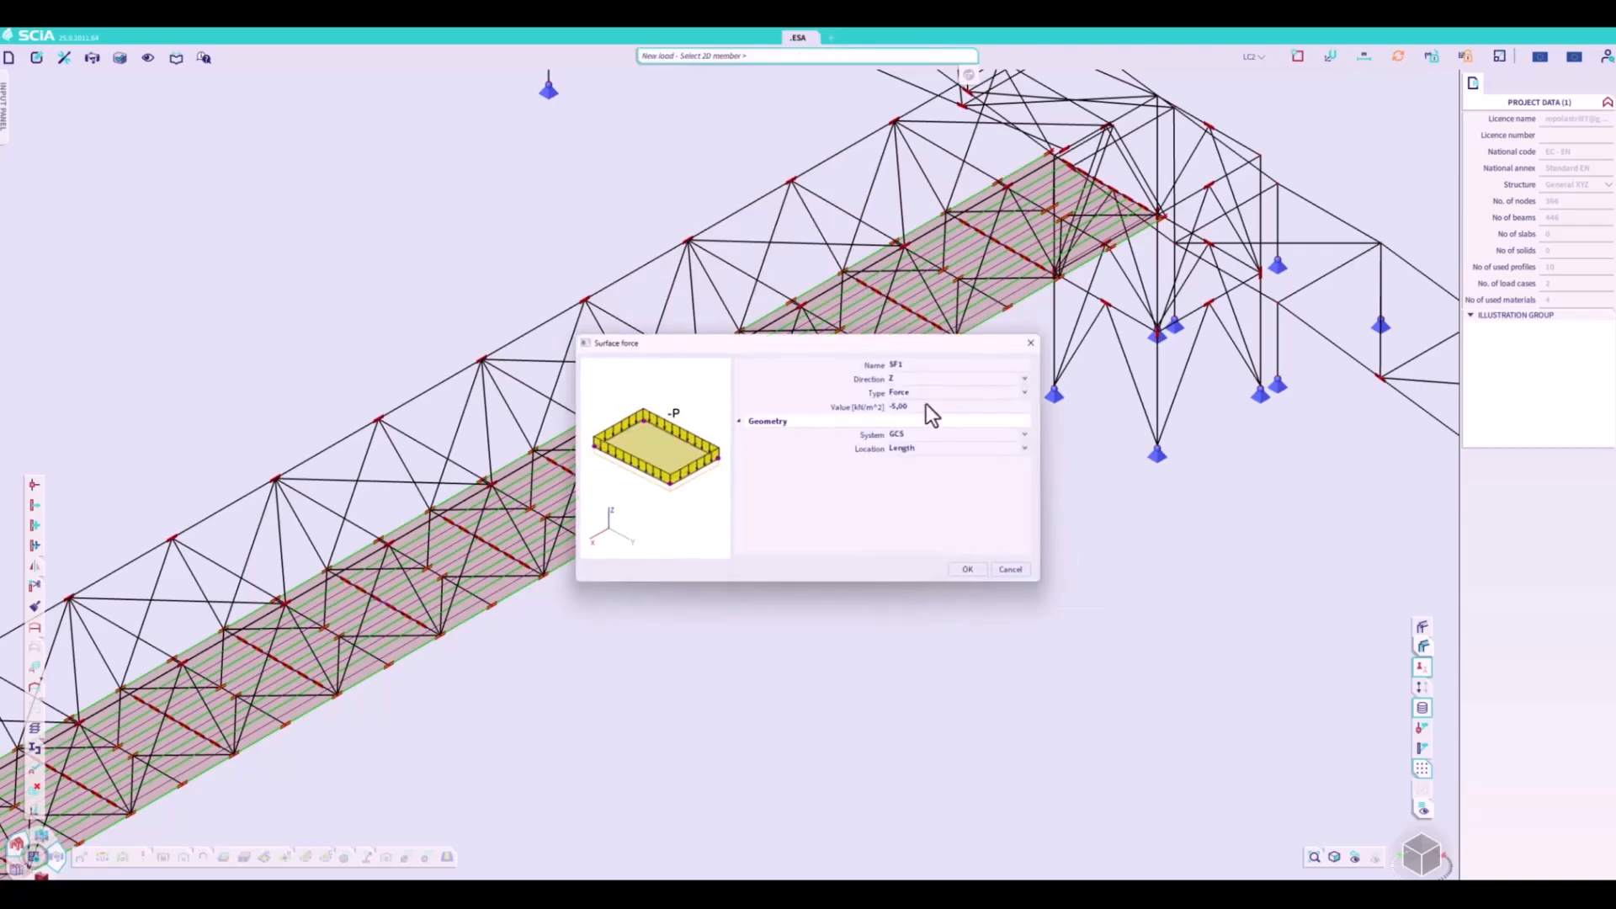
{"action": "left_click", "coordinate": [969, 570]}
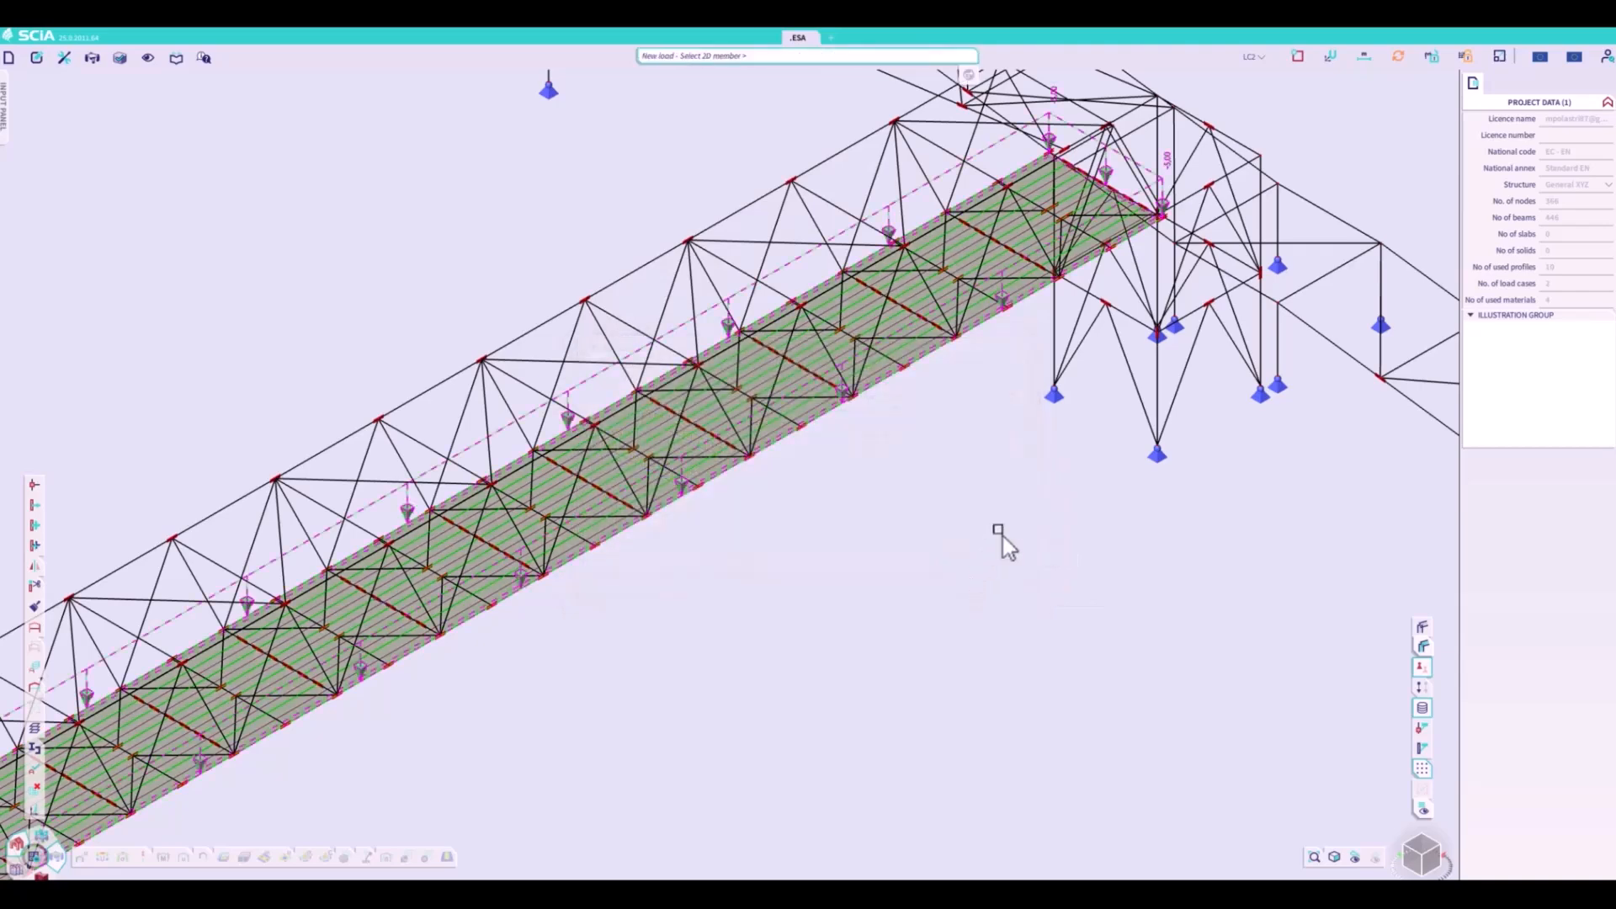
{"action": "scroll", "coordinate": [994, 535], "scroll_direction": "down", "scroll_amount": 3}
{"action": "key", "text": "Escape"}
{"action": "scroll", "coordinate": [765, 599], "scroll_direction": "down", "scroll_amount": 6}
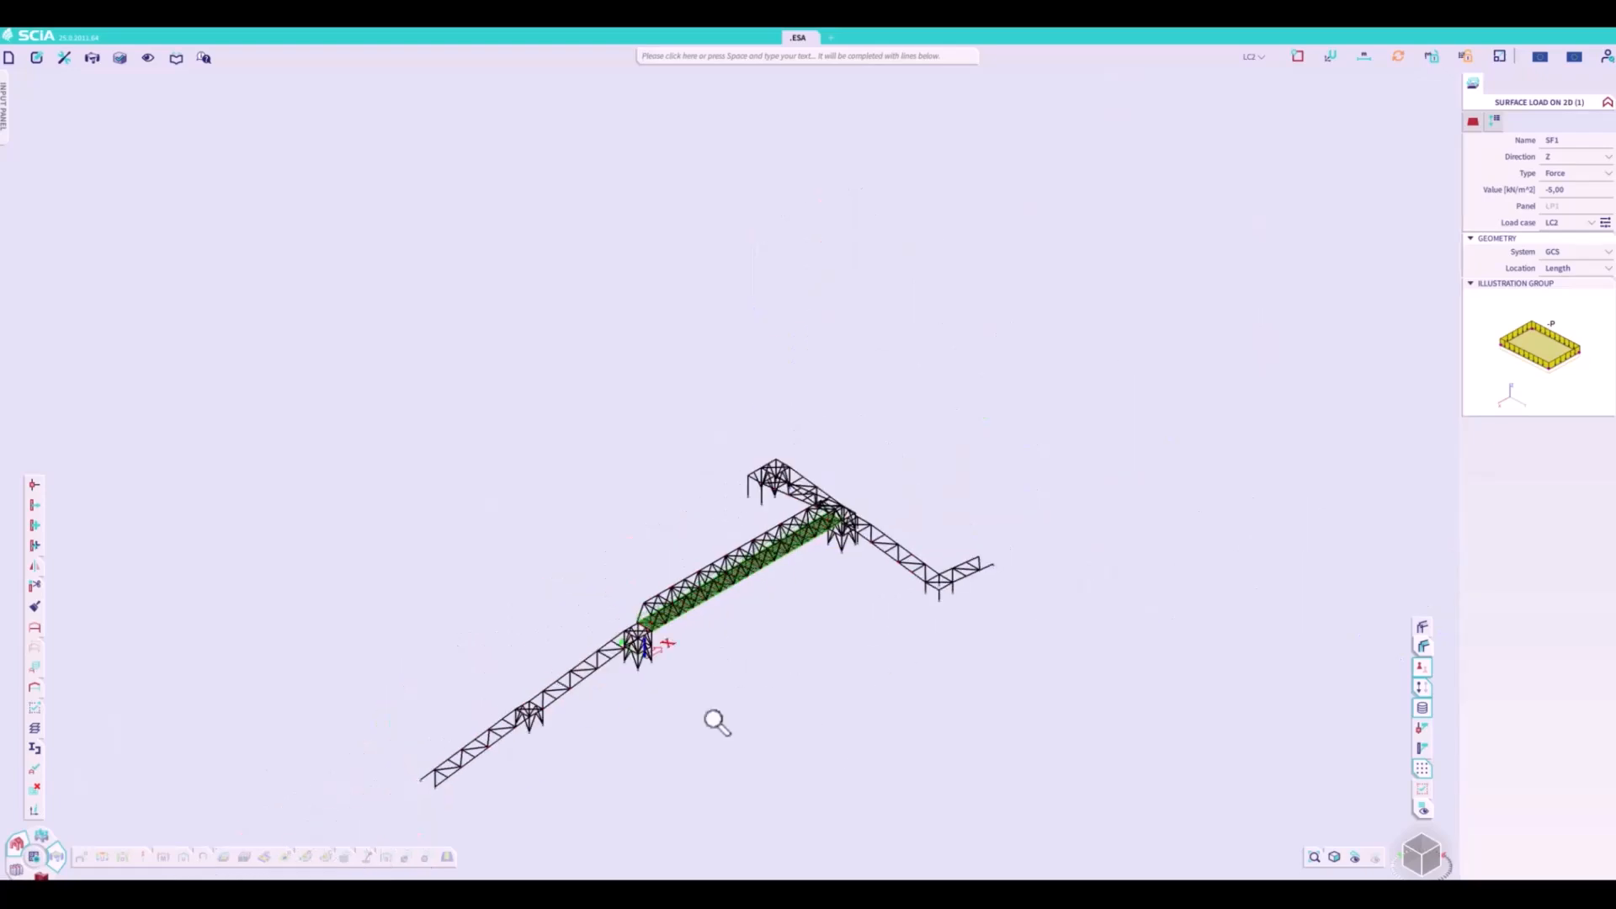
{"action": "scroll", "coordinate": [708, 758], "scroll_direction": "up", "scroll_amount": 2}
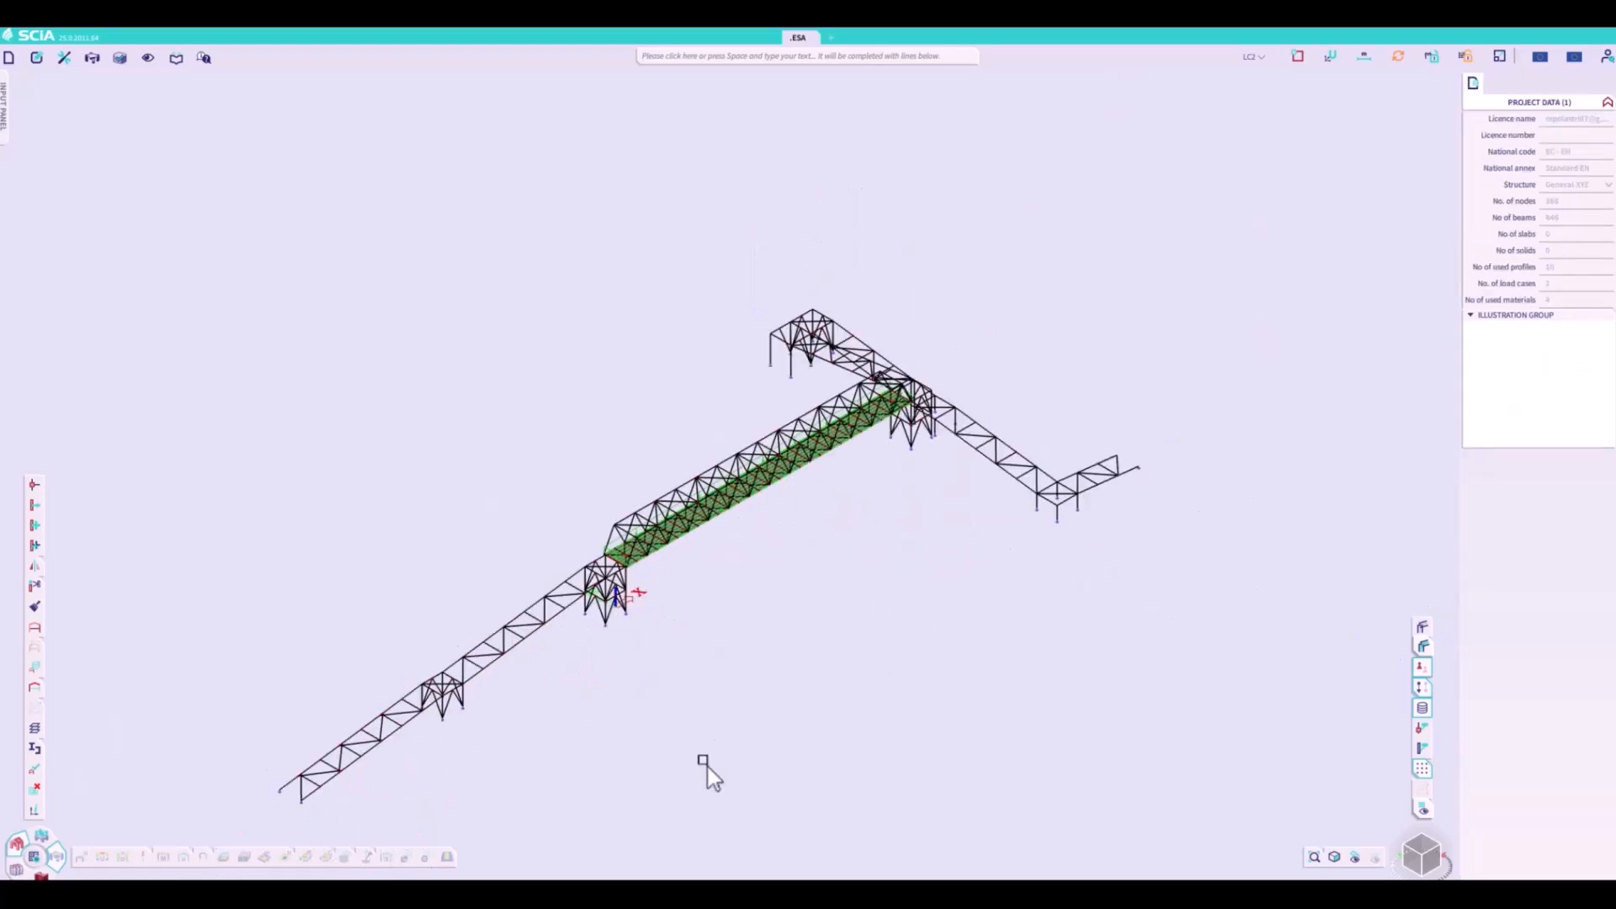
{"action": "left_click", "coordinate": [1424, 857]}
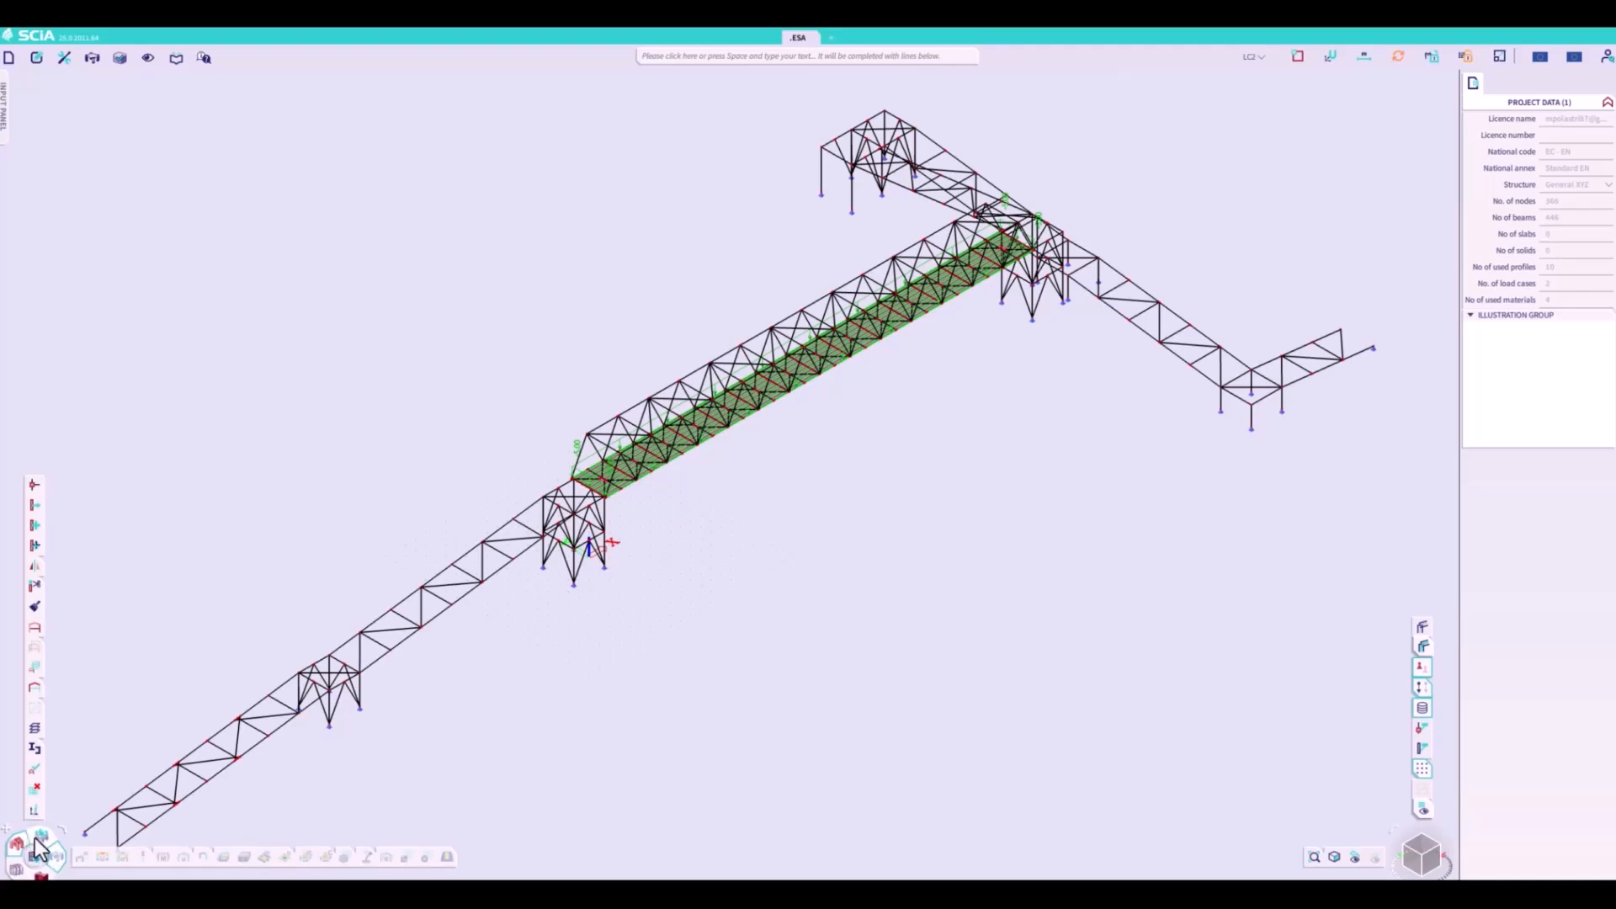
- Set up two mass groups, with the first bound to LC1 and the second bound to LC2
{"action": "left_click", "coordinate": [42, 837]}
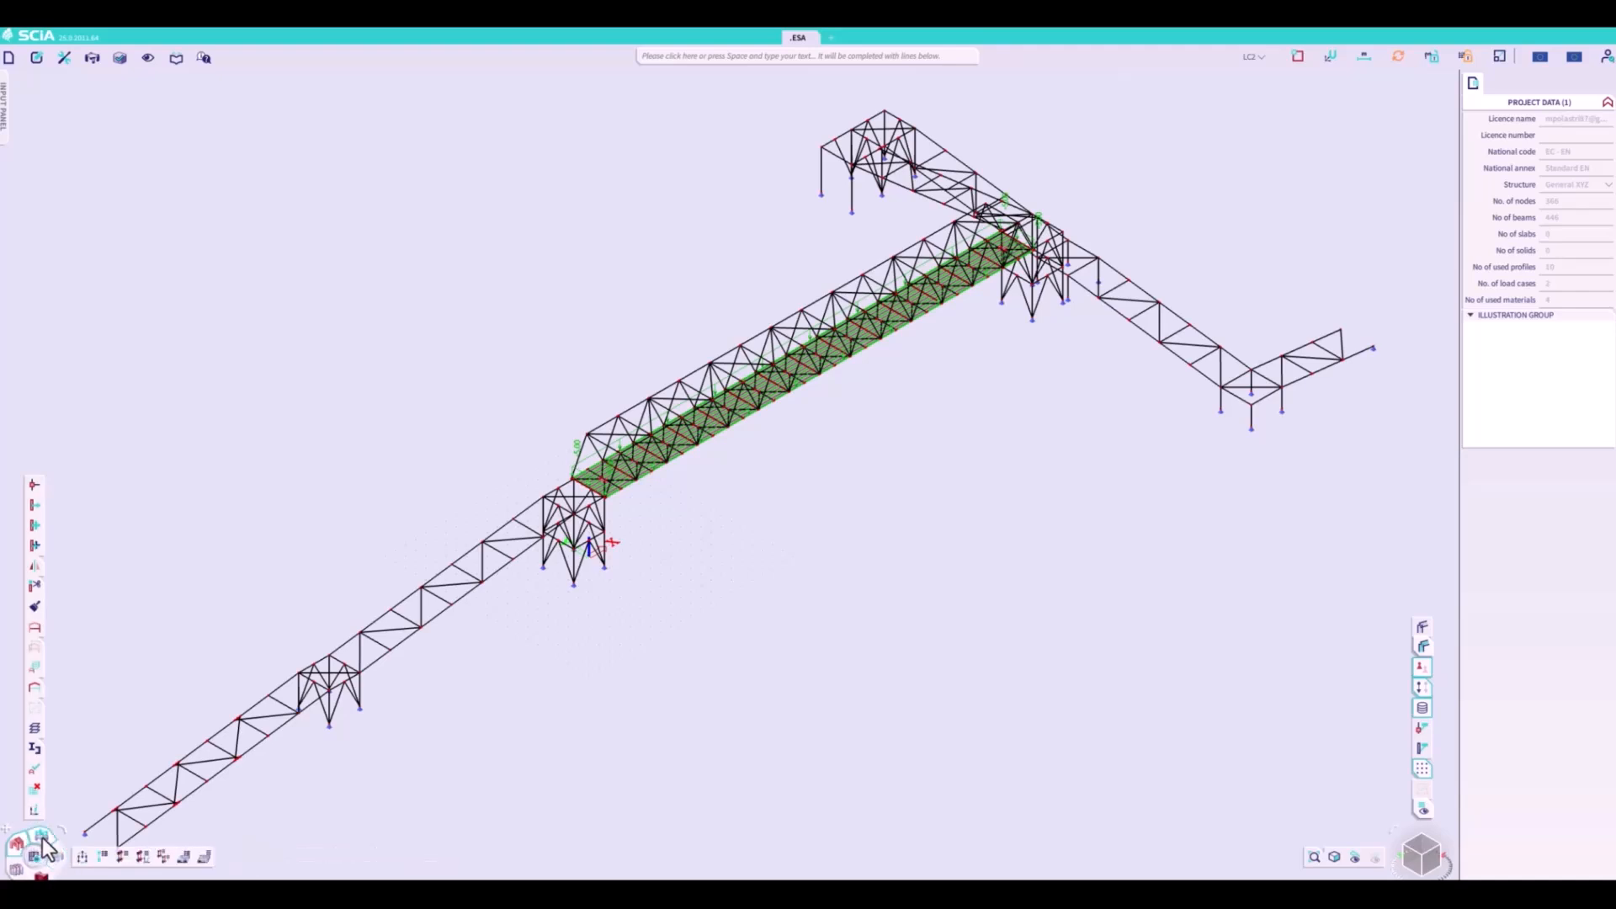
{"action": "left_click", "coordinate": [186, 858]}
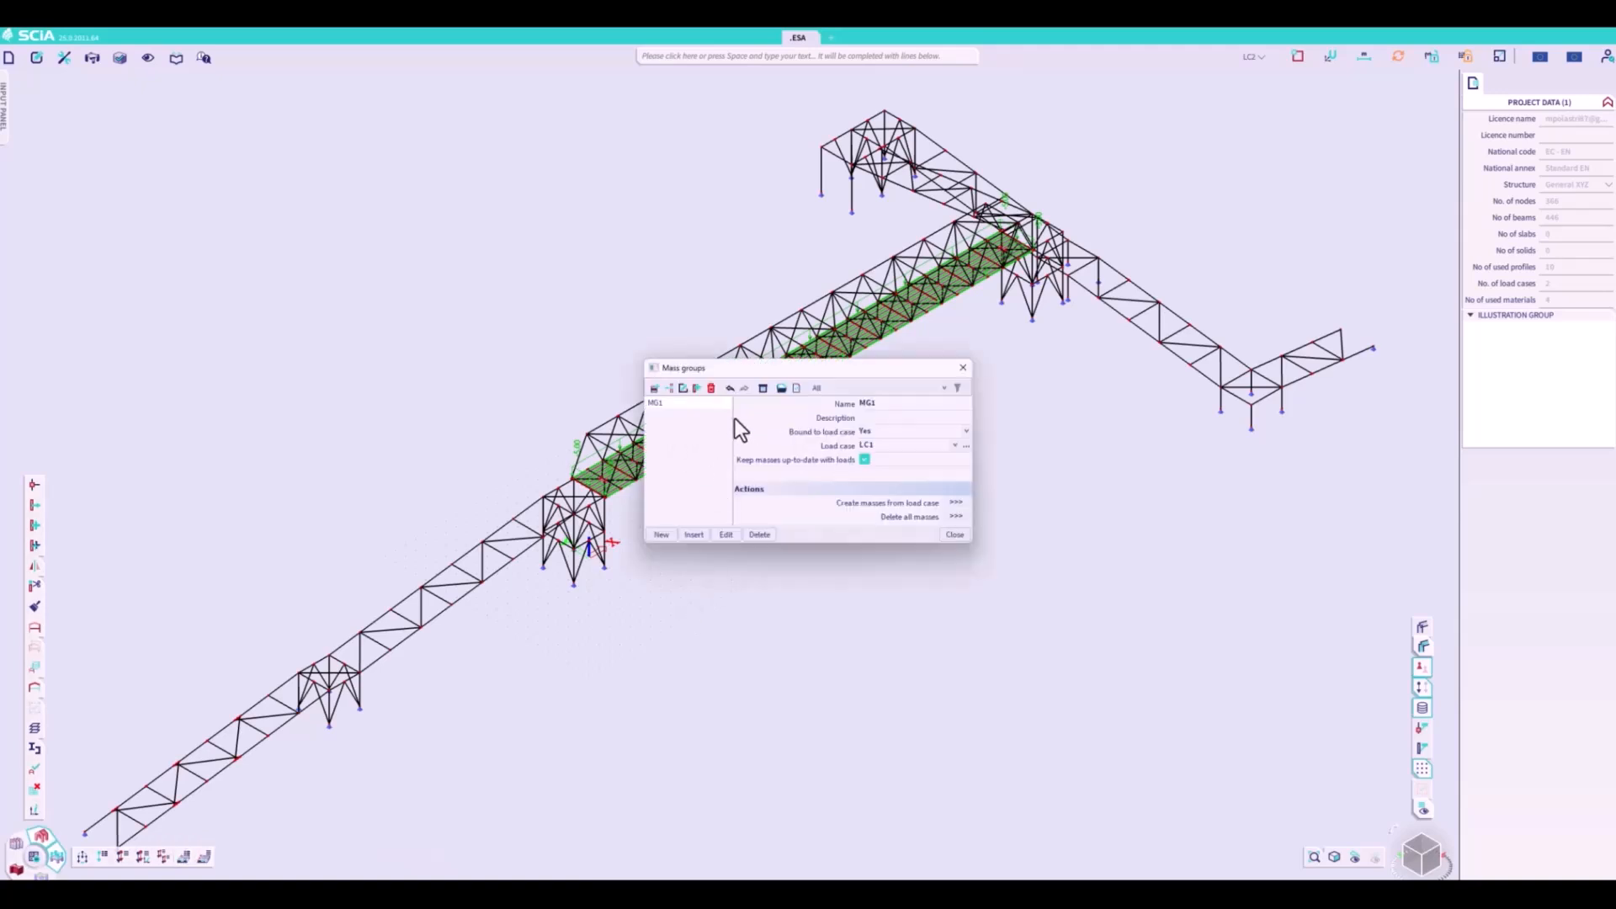
{"action": "left_click", "coordinate": [694, 389]}
{"action": "left_click", "coordinate": [867, 442]}
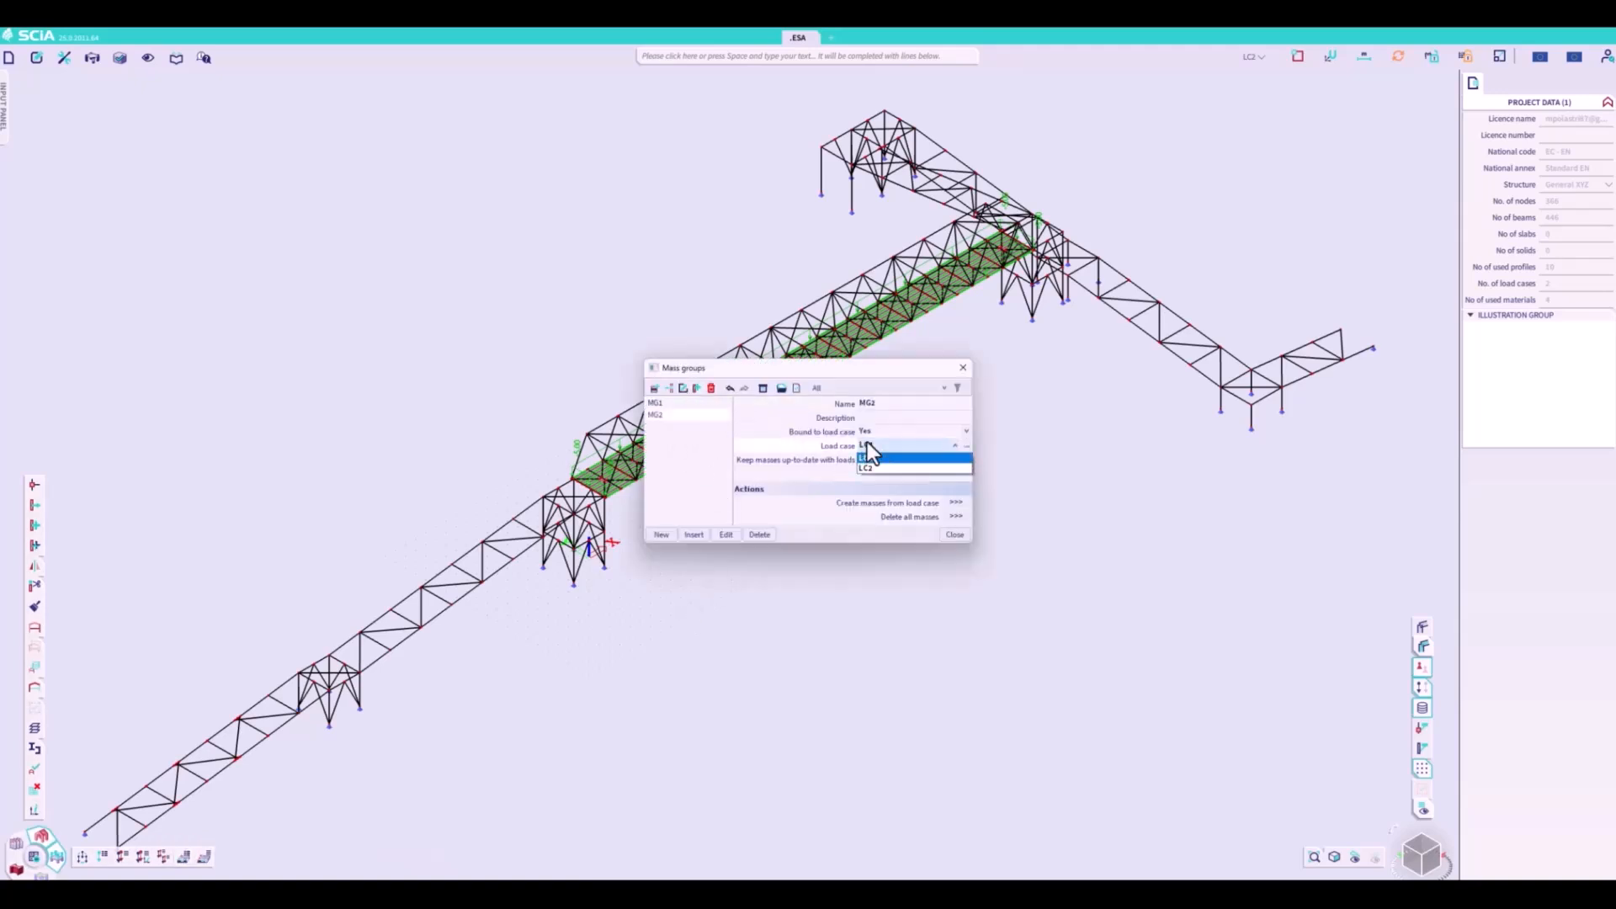
{"action": "left_click", "coordinate": [867, 466]}
{"action": "left_click", "coordinate": [954, 534]}
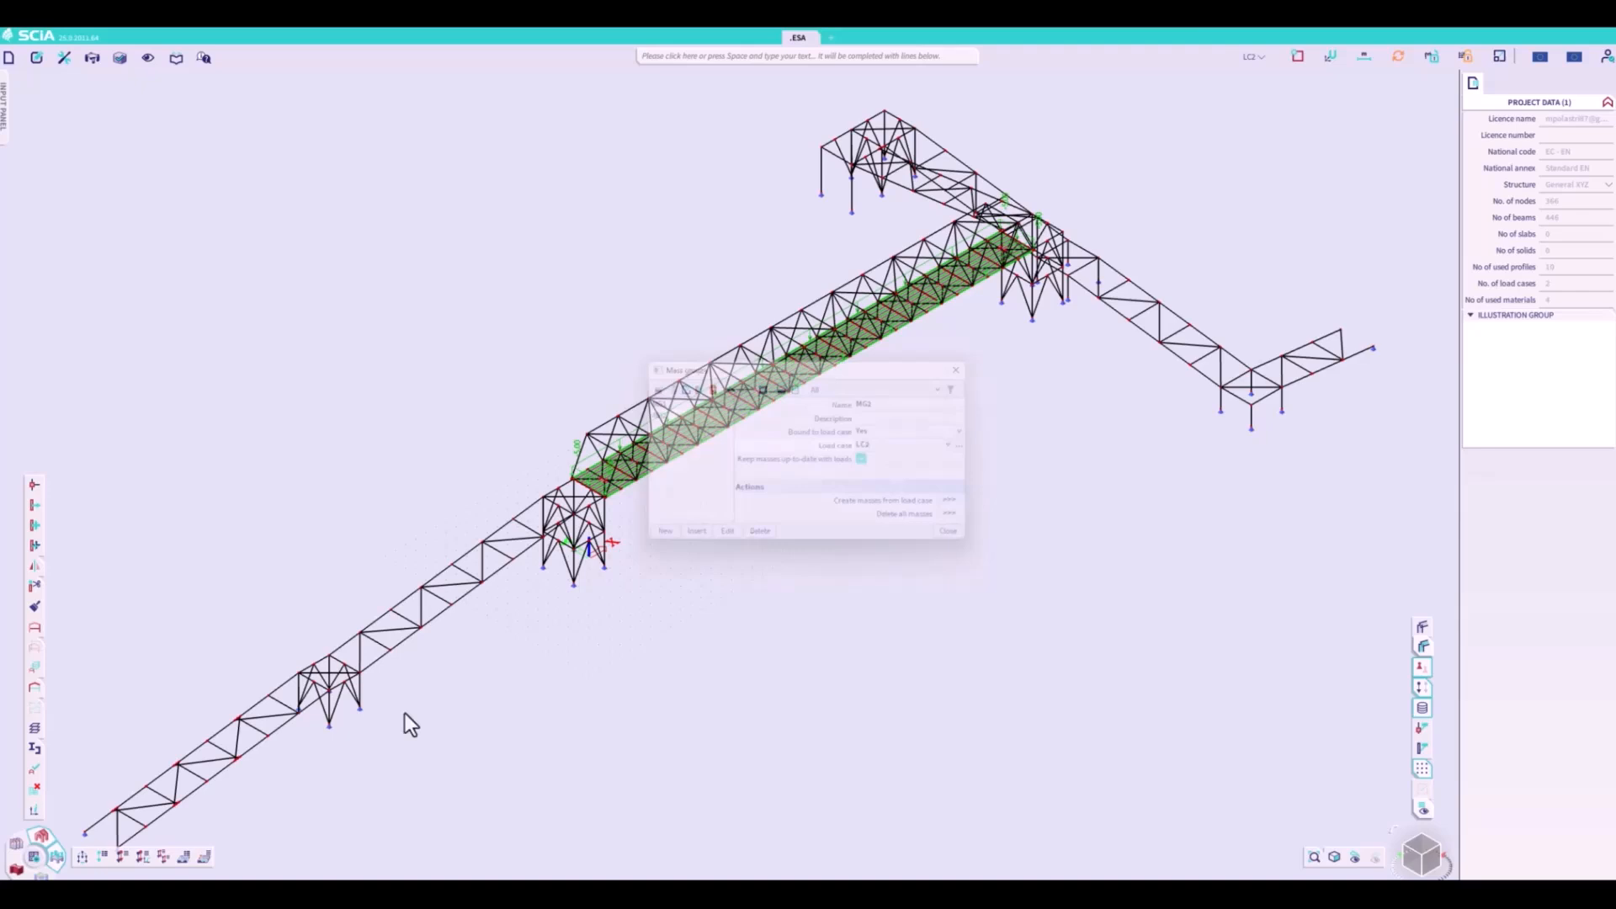
- Create a mass group combination containing MG1 and MG2, each with a coefficient of 1
{"action": "left_click", "coordinate": [203, 859]}
{"action": "left_click", "coordinate": [699, 607]}
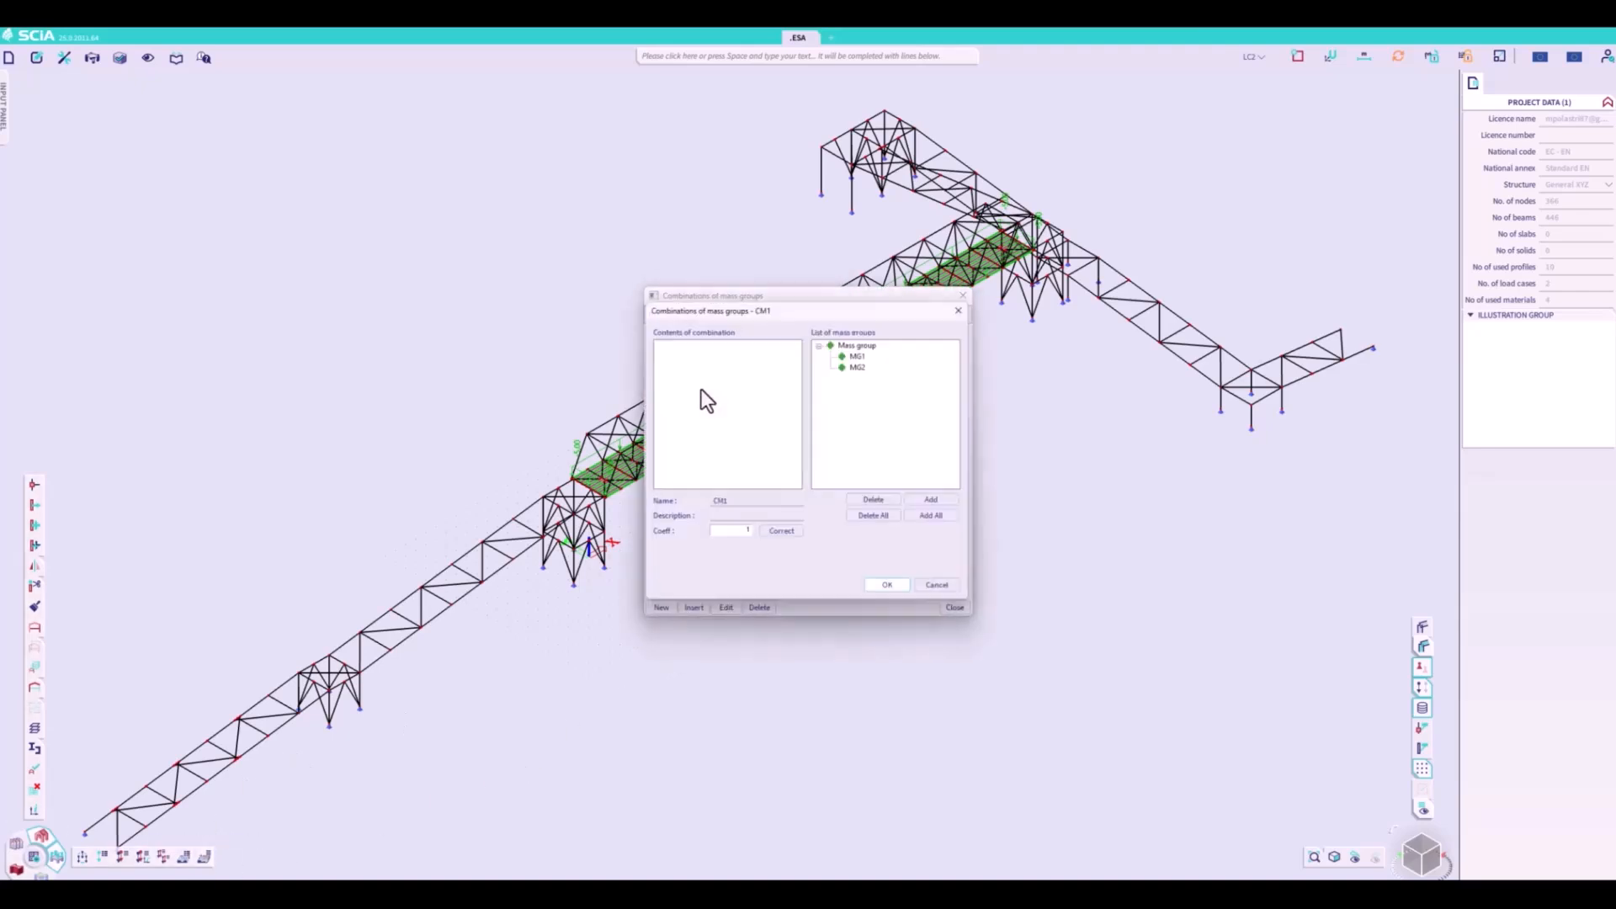
{"action": "double_click", "coordinate": [860, 345]}
{"action": "left_click", "coordinate": [892, 591]}
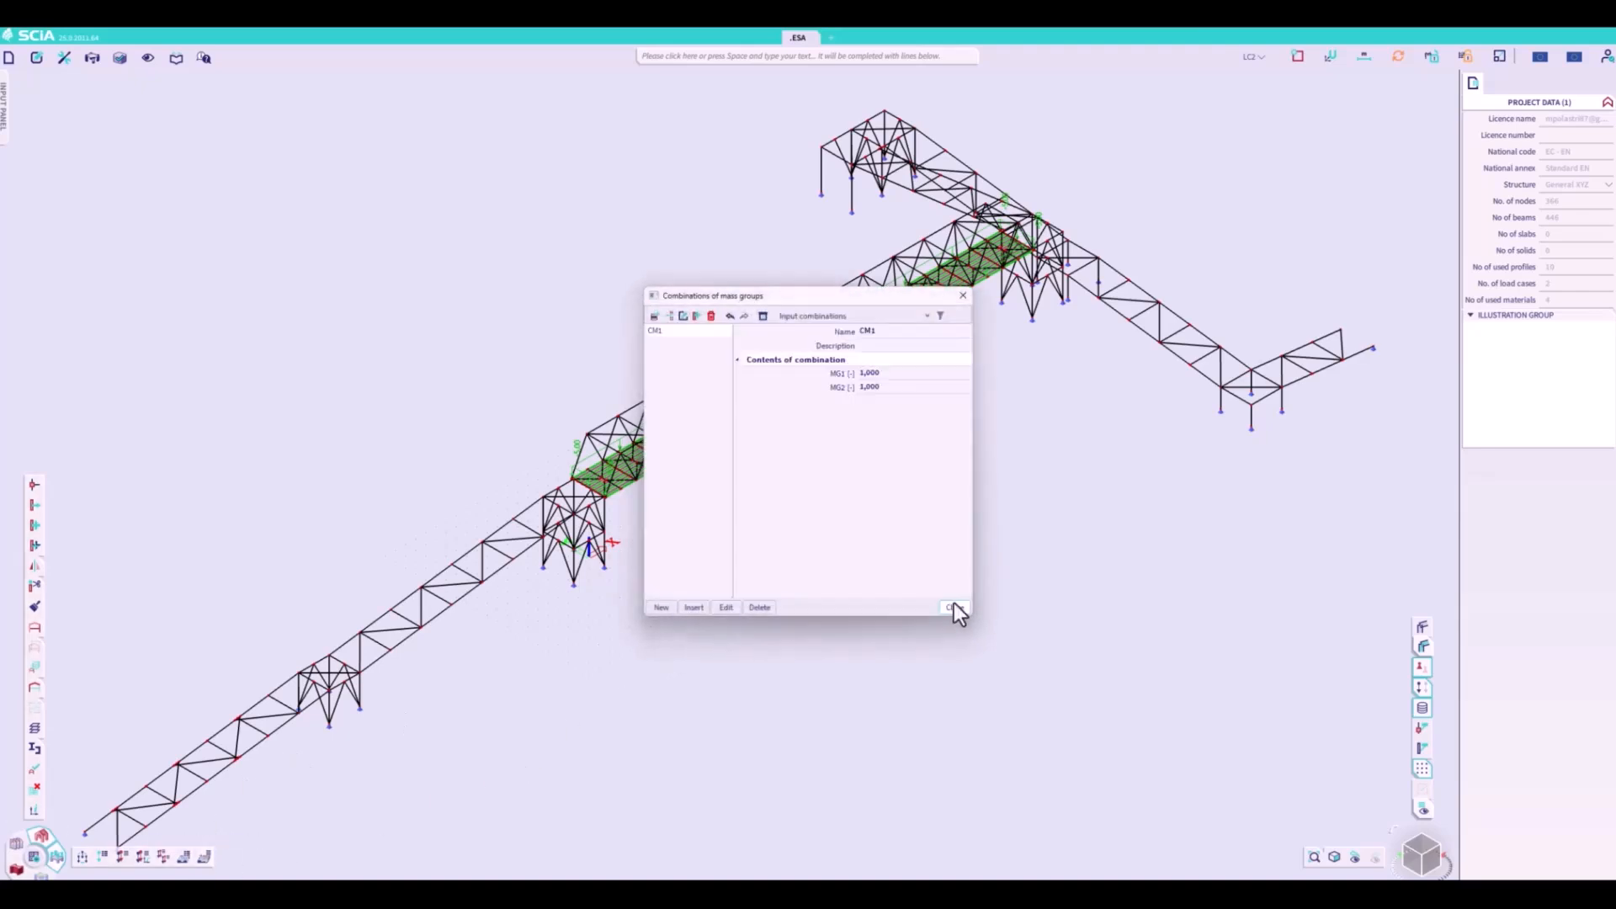
{"action": "left_click", "coordinate": [954, 607]}
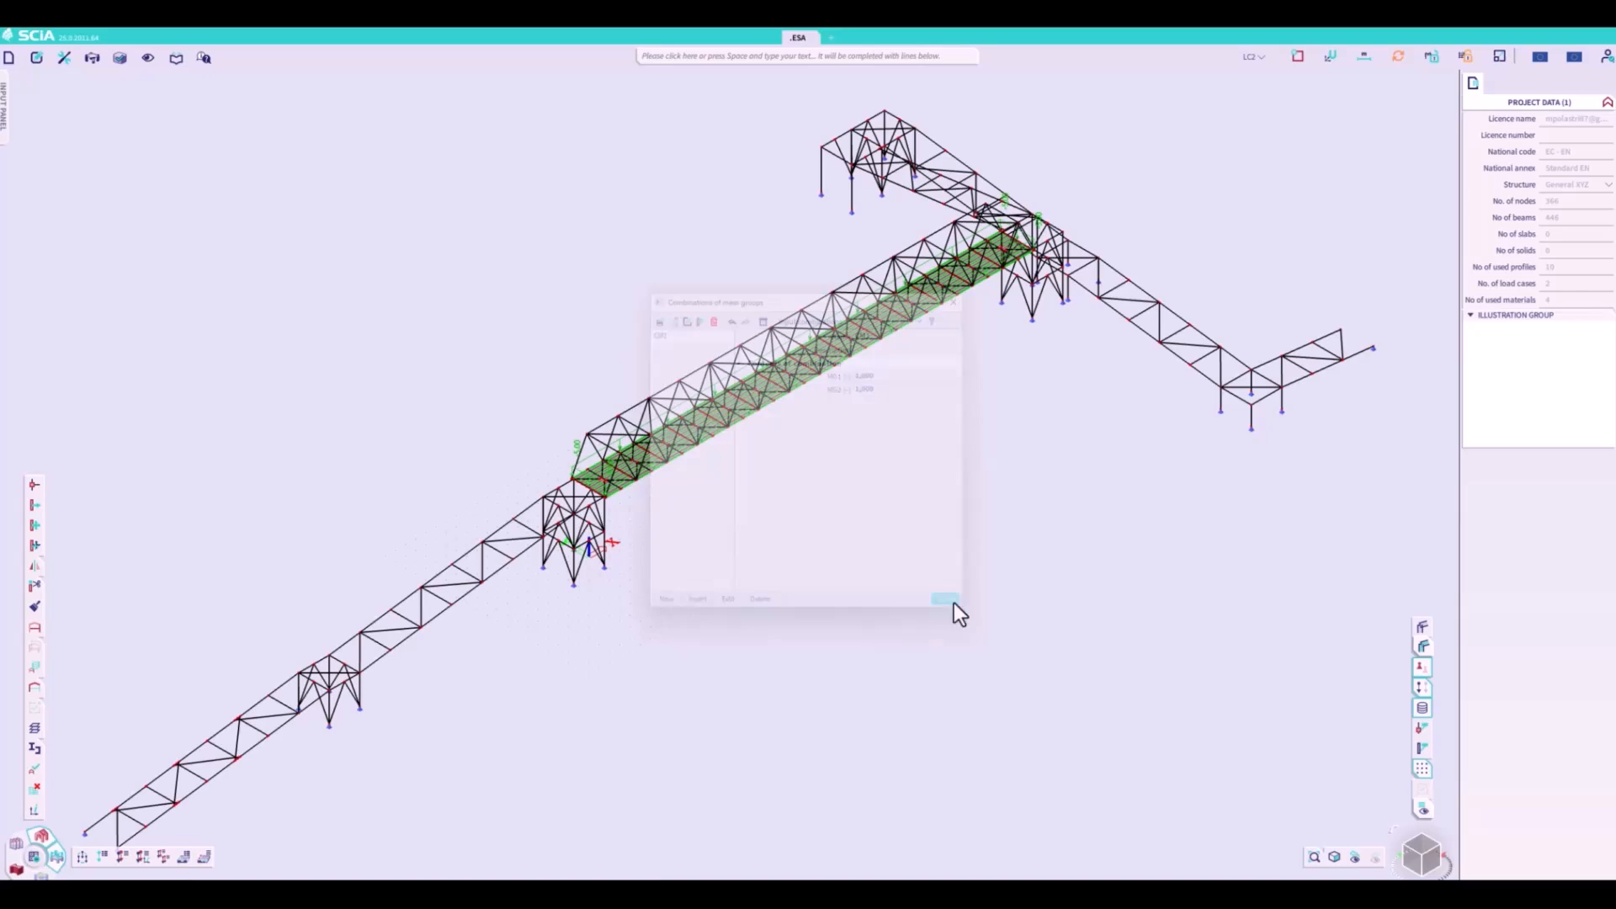
- Include modal analysis alongside the linear analysis in the FE analysis setup
{"action": "left_click", "coordinate": [35, 860]}
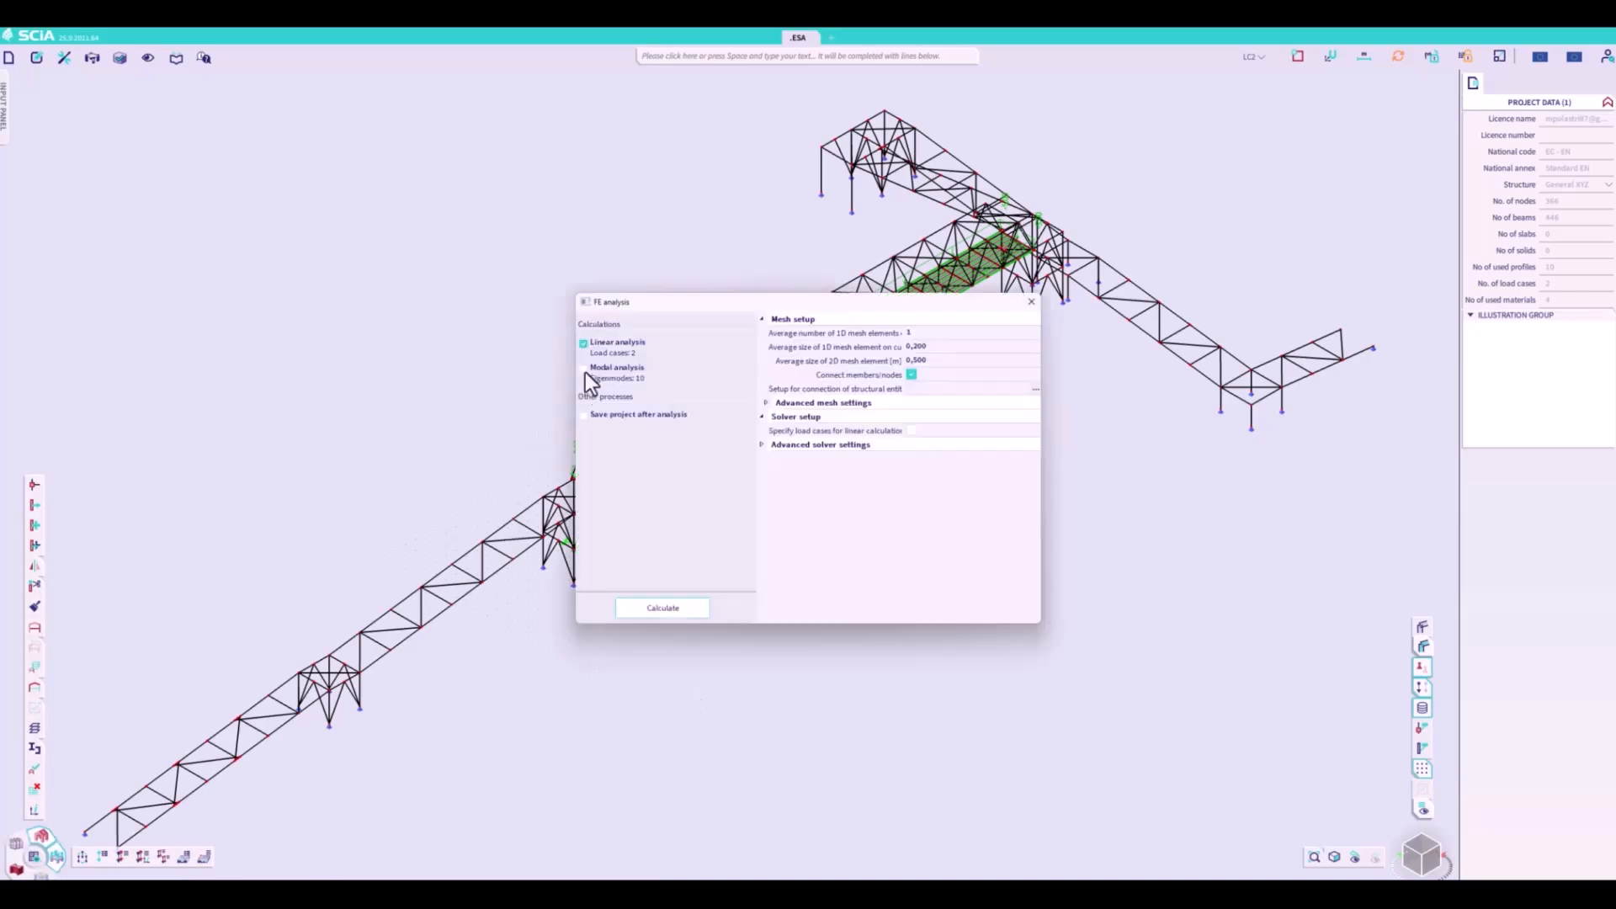
{"action": "left_click", "coordinate": [585, 370]}
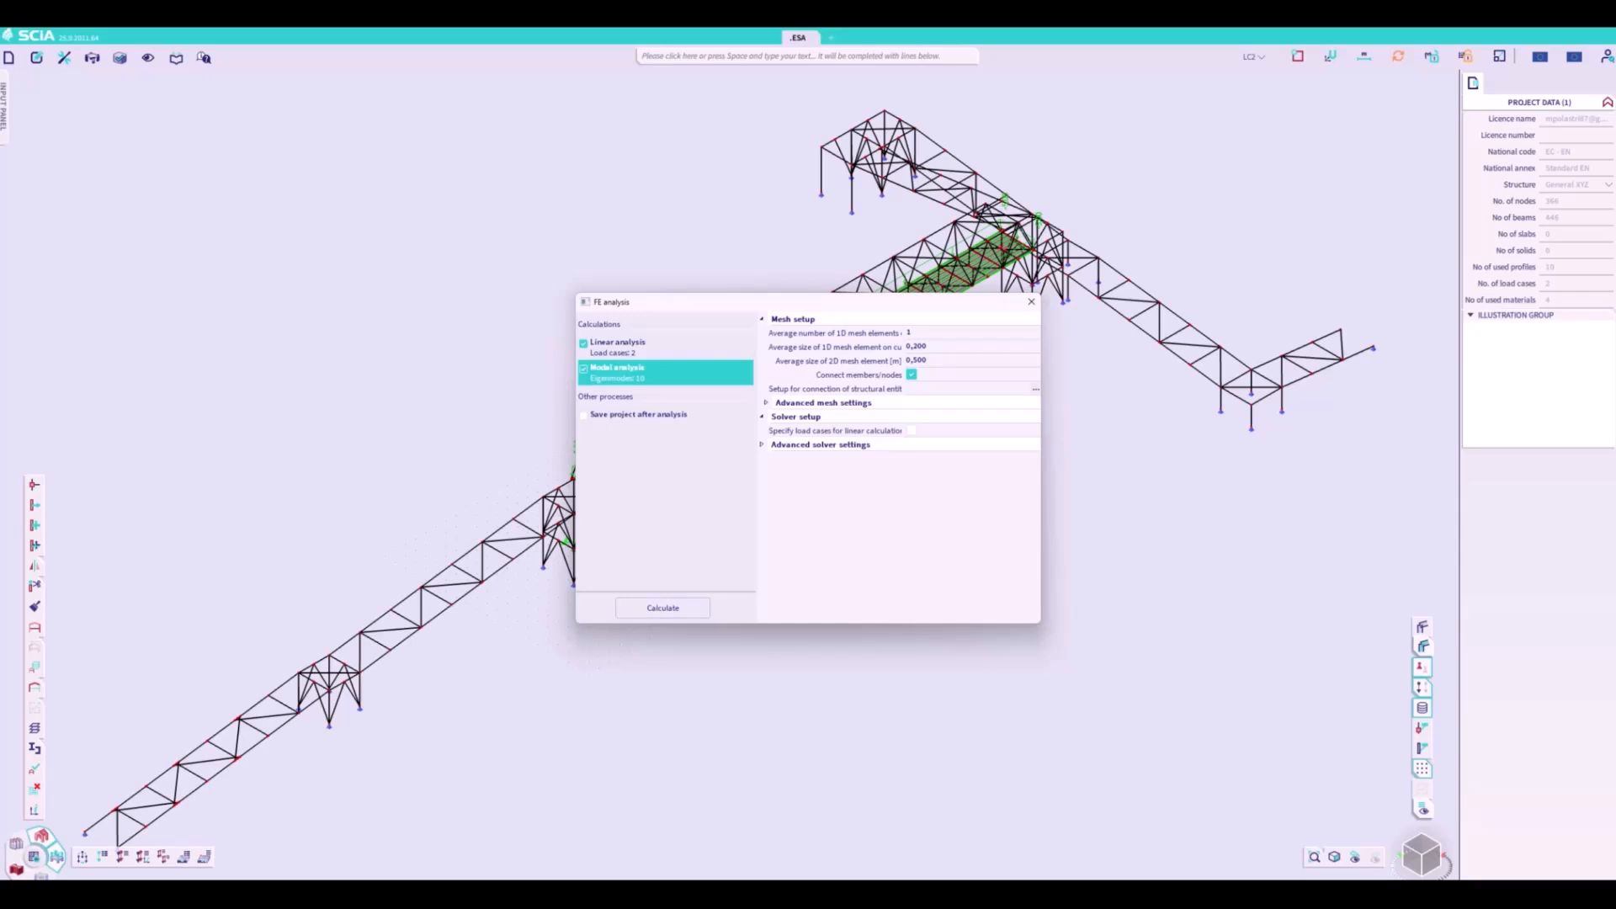
{"action": "left_click", "coordinate": [663, 608]}
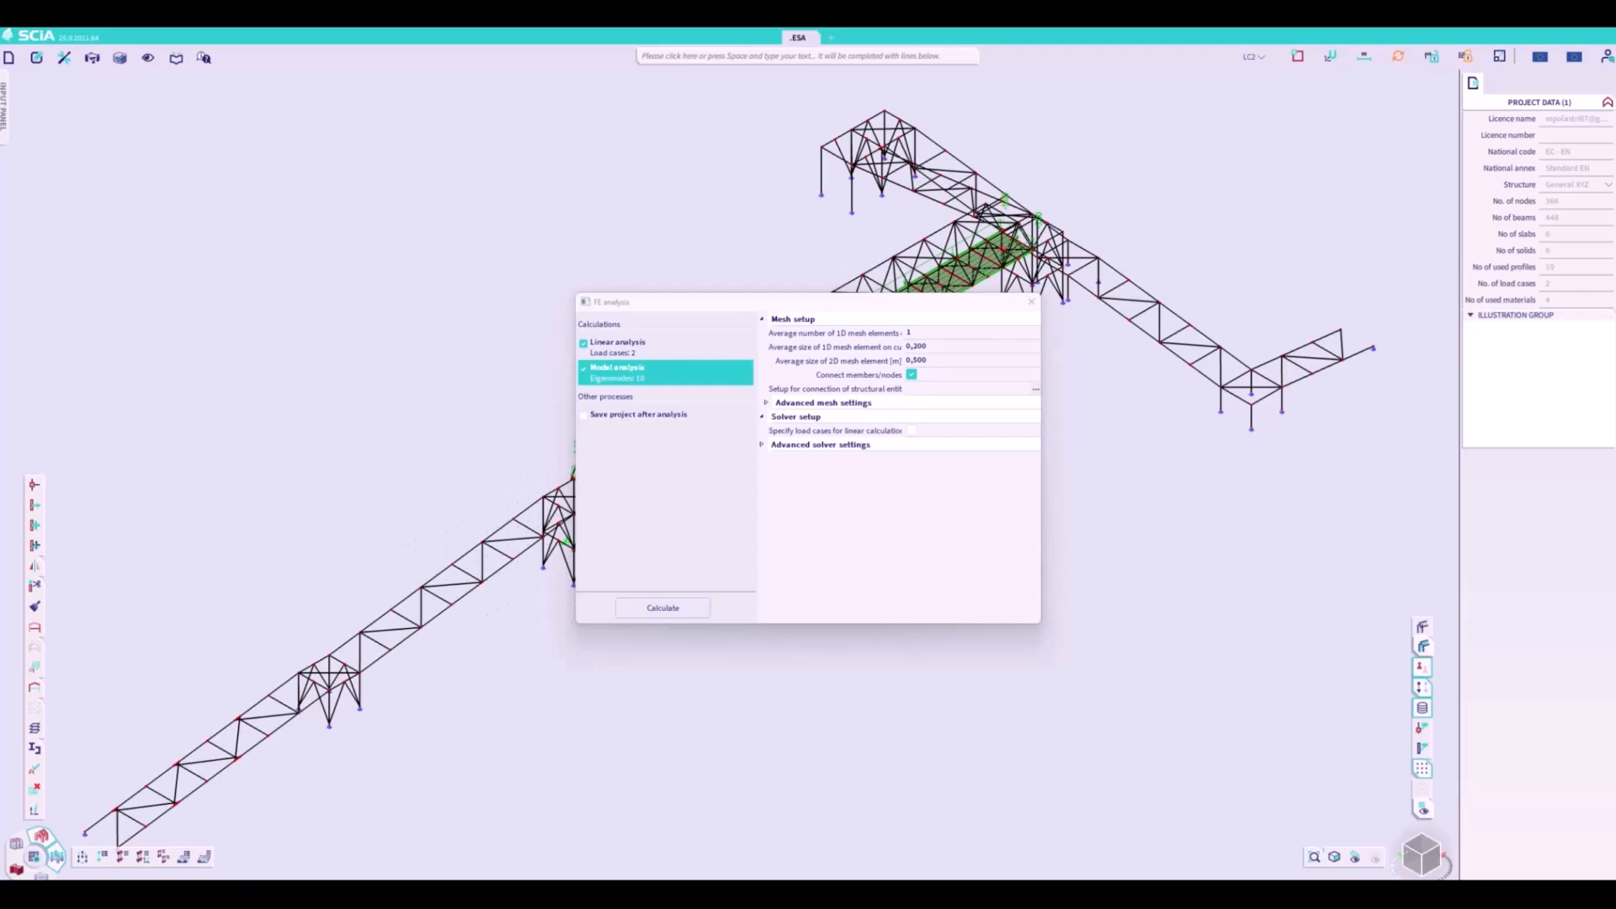
- Limit the dynamic mass components to translation along the global Z axis and run the linear and modal analyses
{"action": "left_click", "coordinate": [765, 447]}
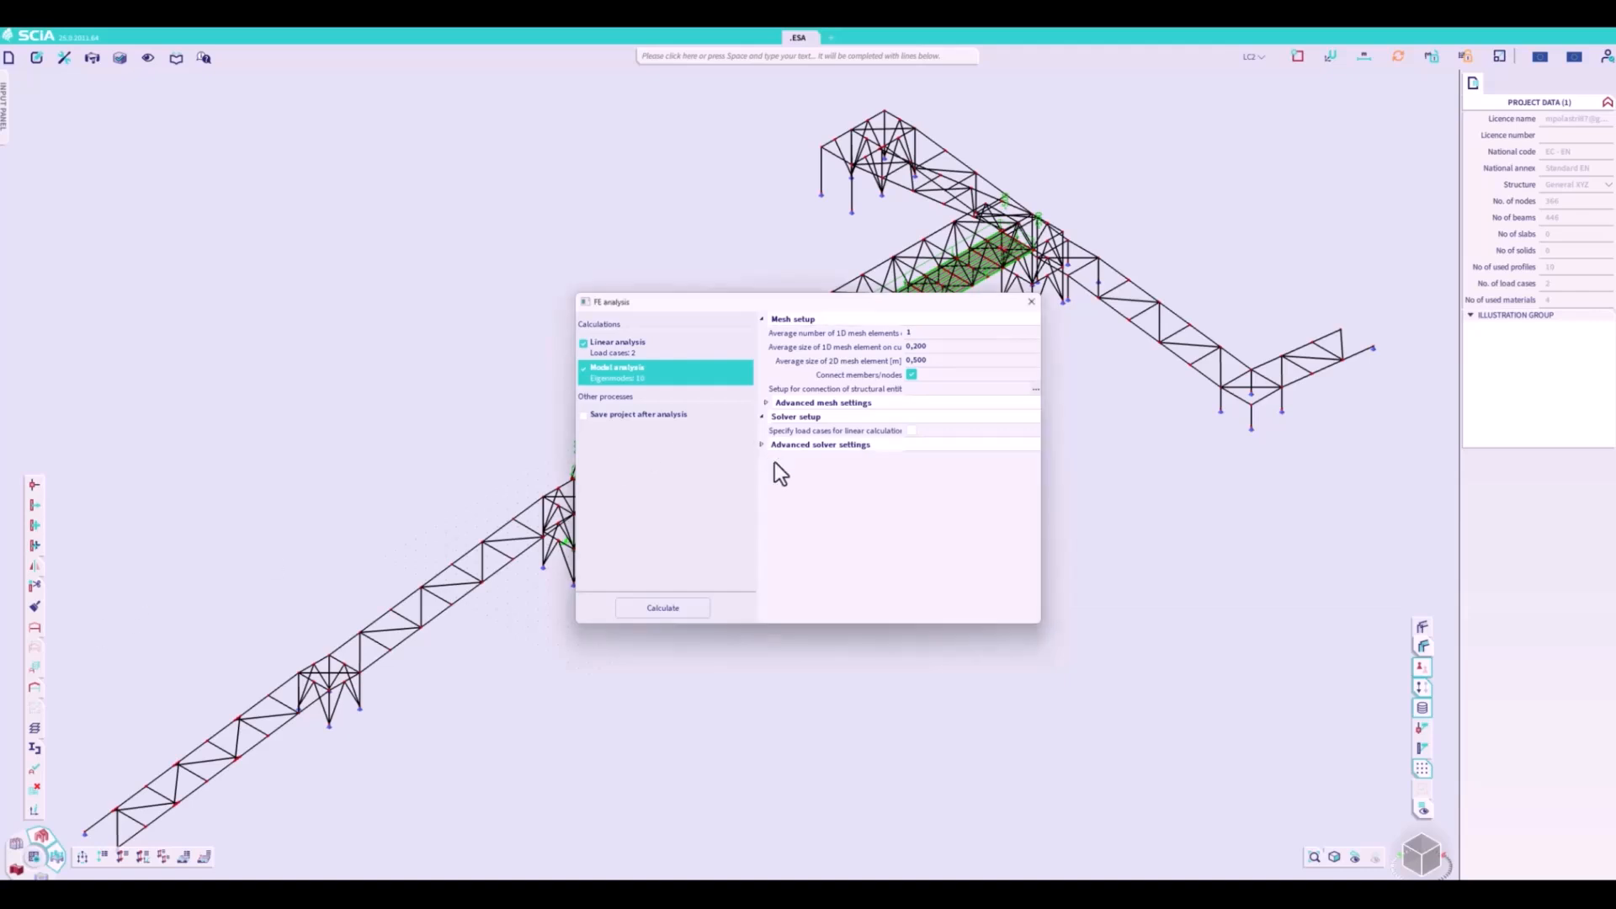
{"action": "scroll", "coordinate": [915, 498], "scroll_direction": "down", "scroll_amount": 5}
{"action": "scroll", "coordinate": [920, 501], "scroll_direction": "down", "scroll_amount": 2}
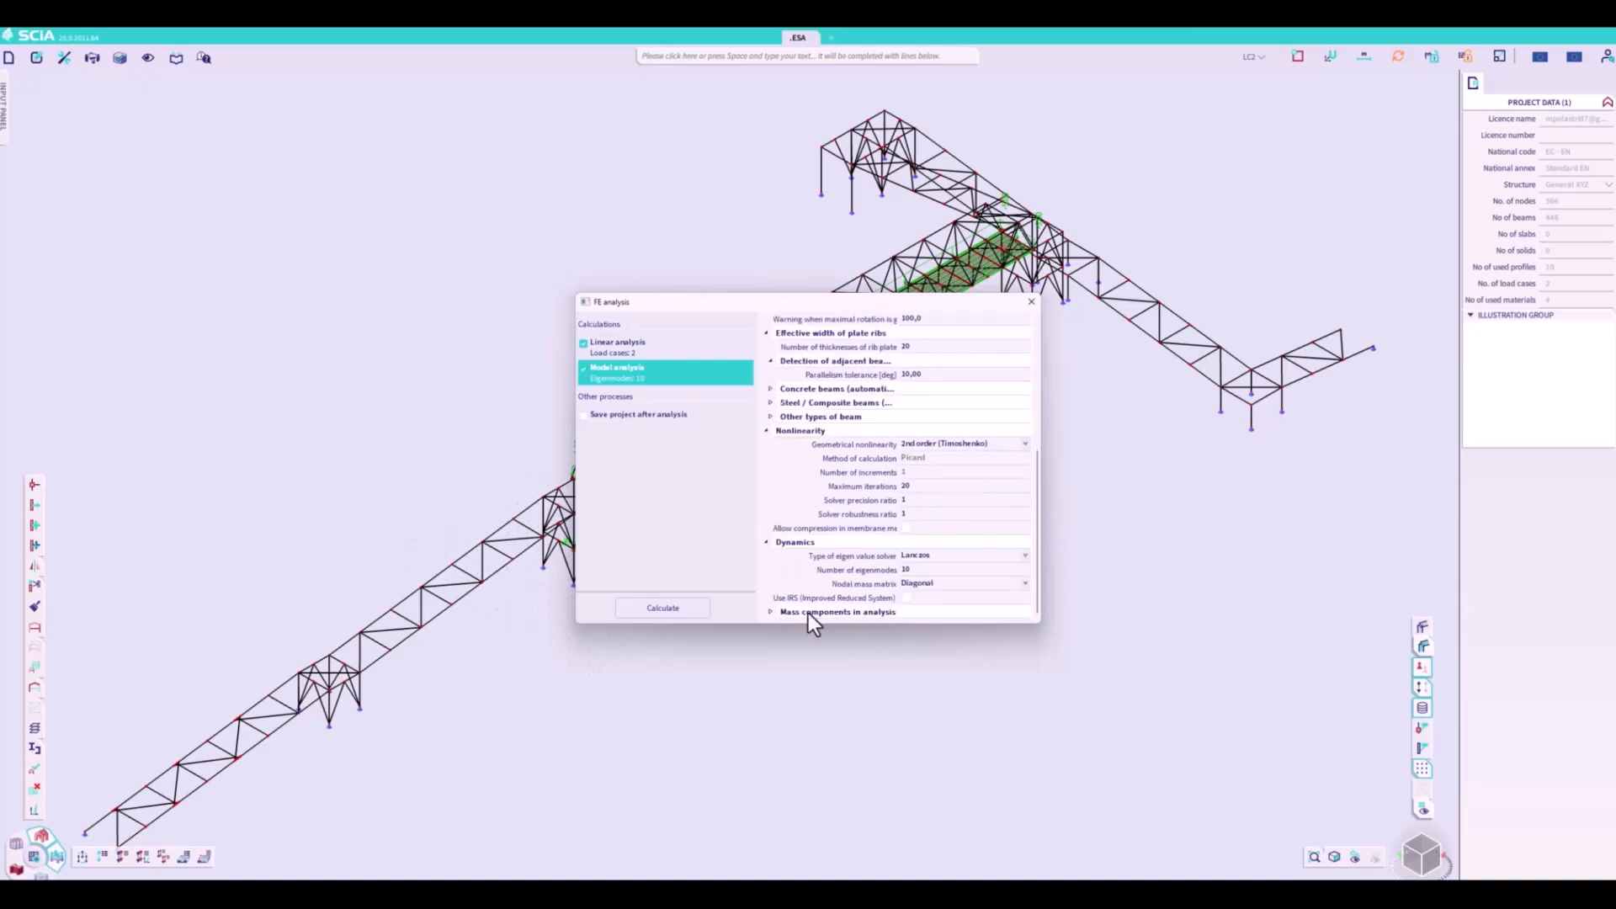
{"action": "left_click", "coordinate": [769, 612]}
{"action": "scroll", "coordinate": [926, 572], "scroll_direction": "down", "scroll_amount": 2}
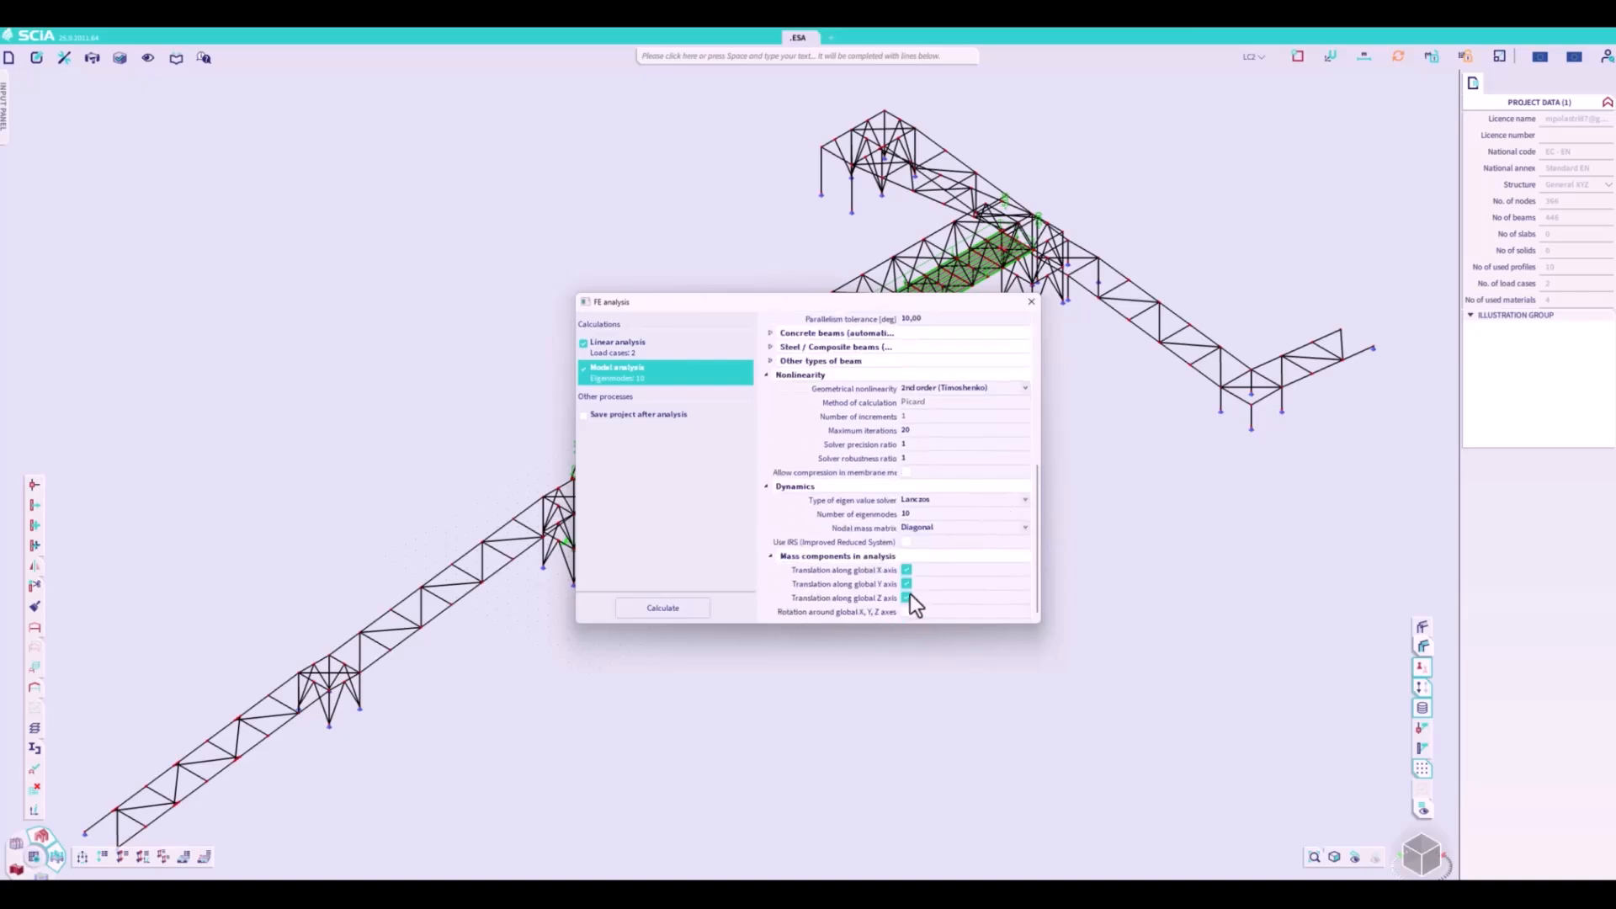
{"action": "left_click", "coordinate": [907, 580]}
{"action": "left_click", "coordinate": [908, 572]}
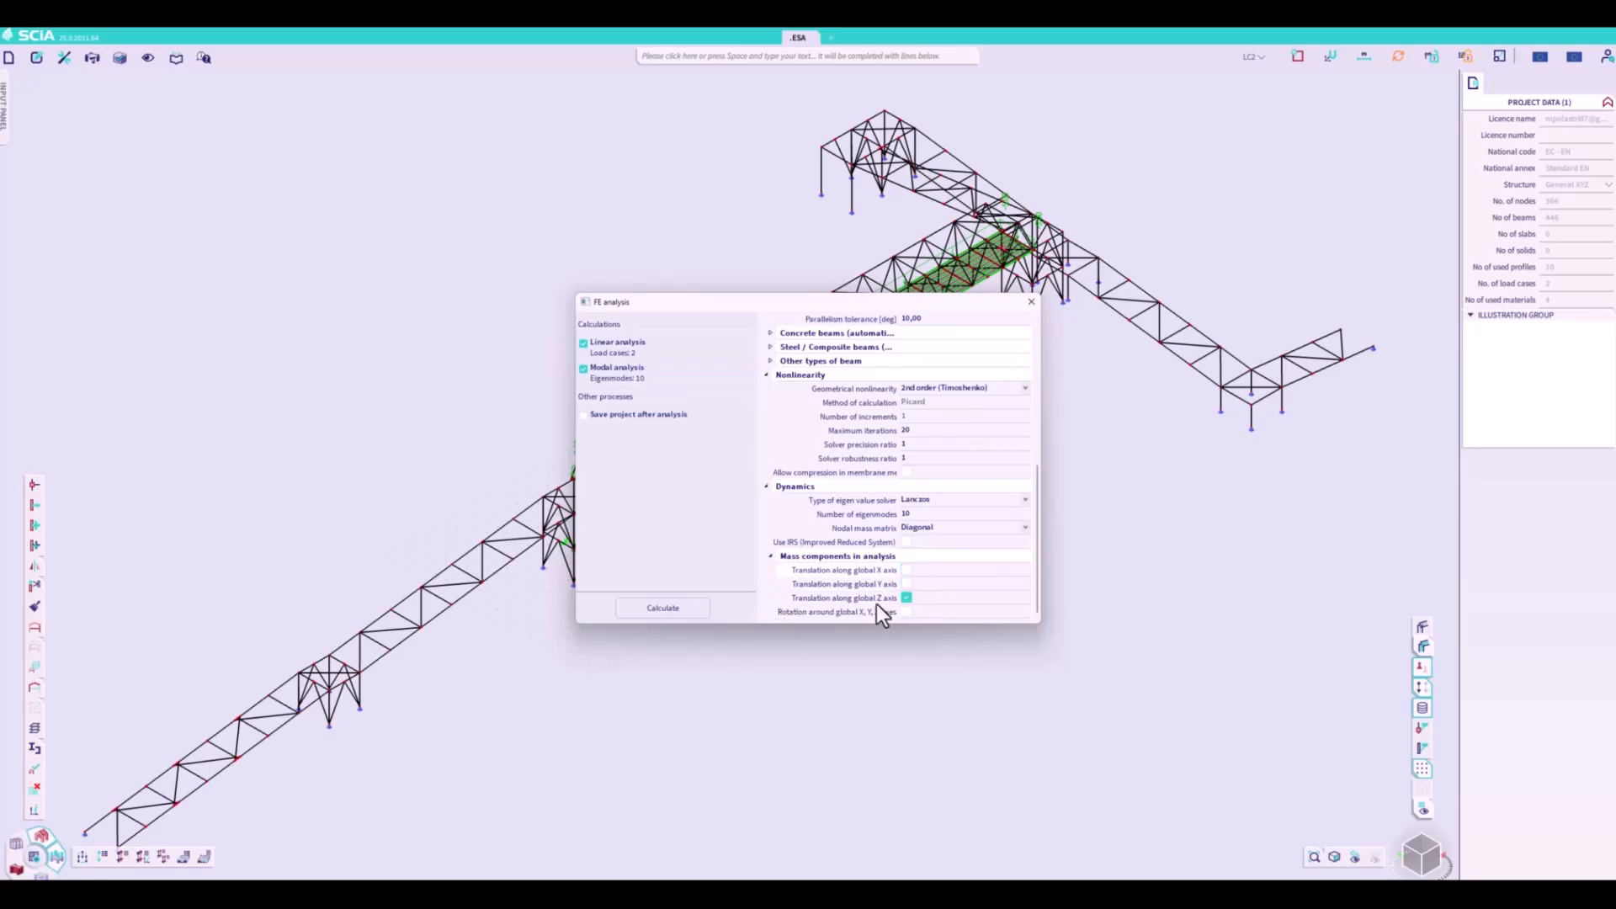
{"action": "left_click", "coordinate": [677, 608]}
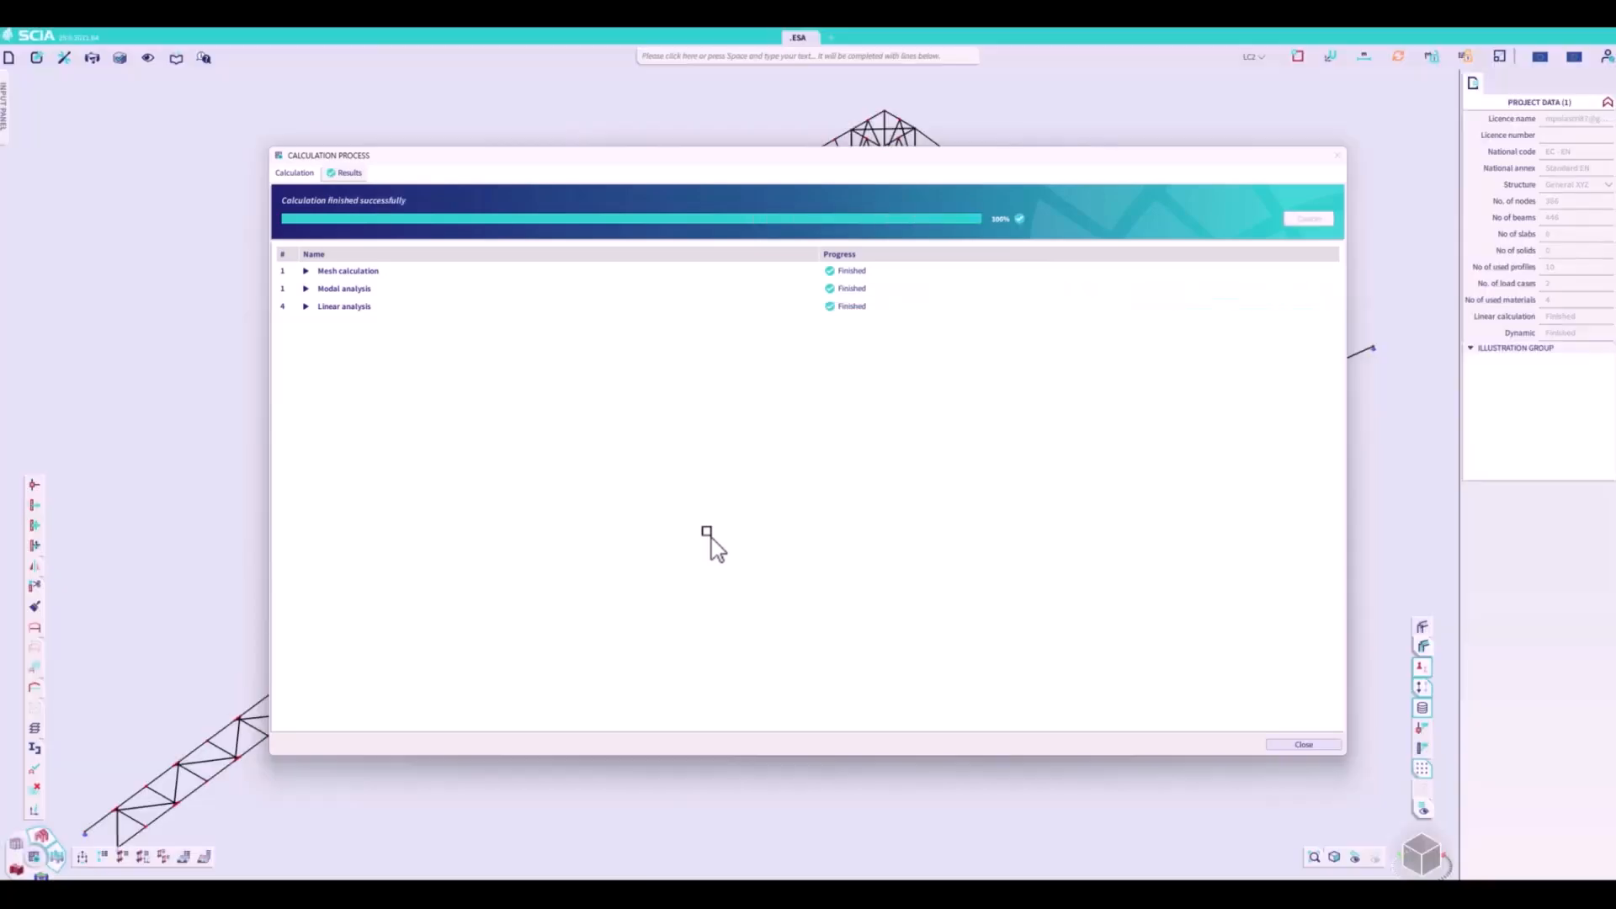
{"action": "left_click", "coordinate": [1314, 748]}
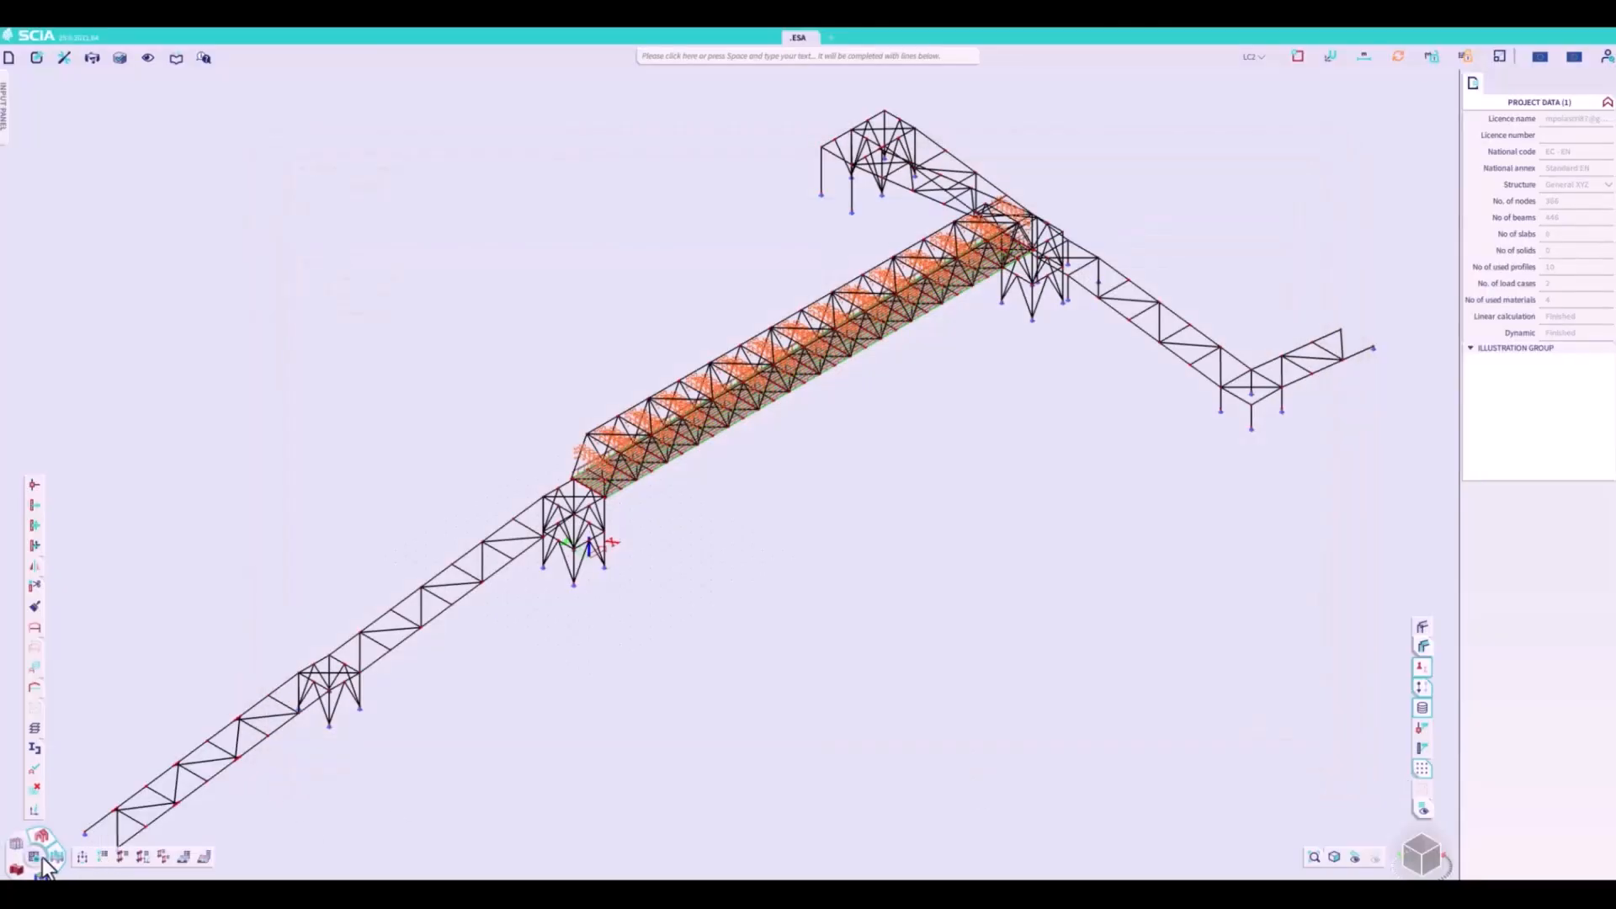
- Open the eigen frequency calculation protocol and enlarge its report preview to examine the mode frequencies and relative modal masses
{"action": "left_click", "coordinate": [41, 836]}
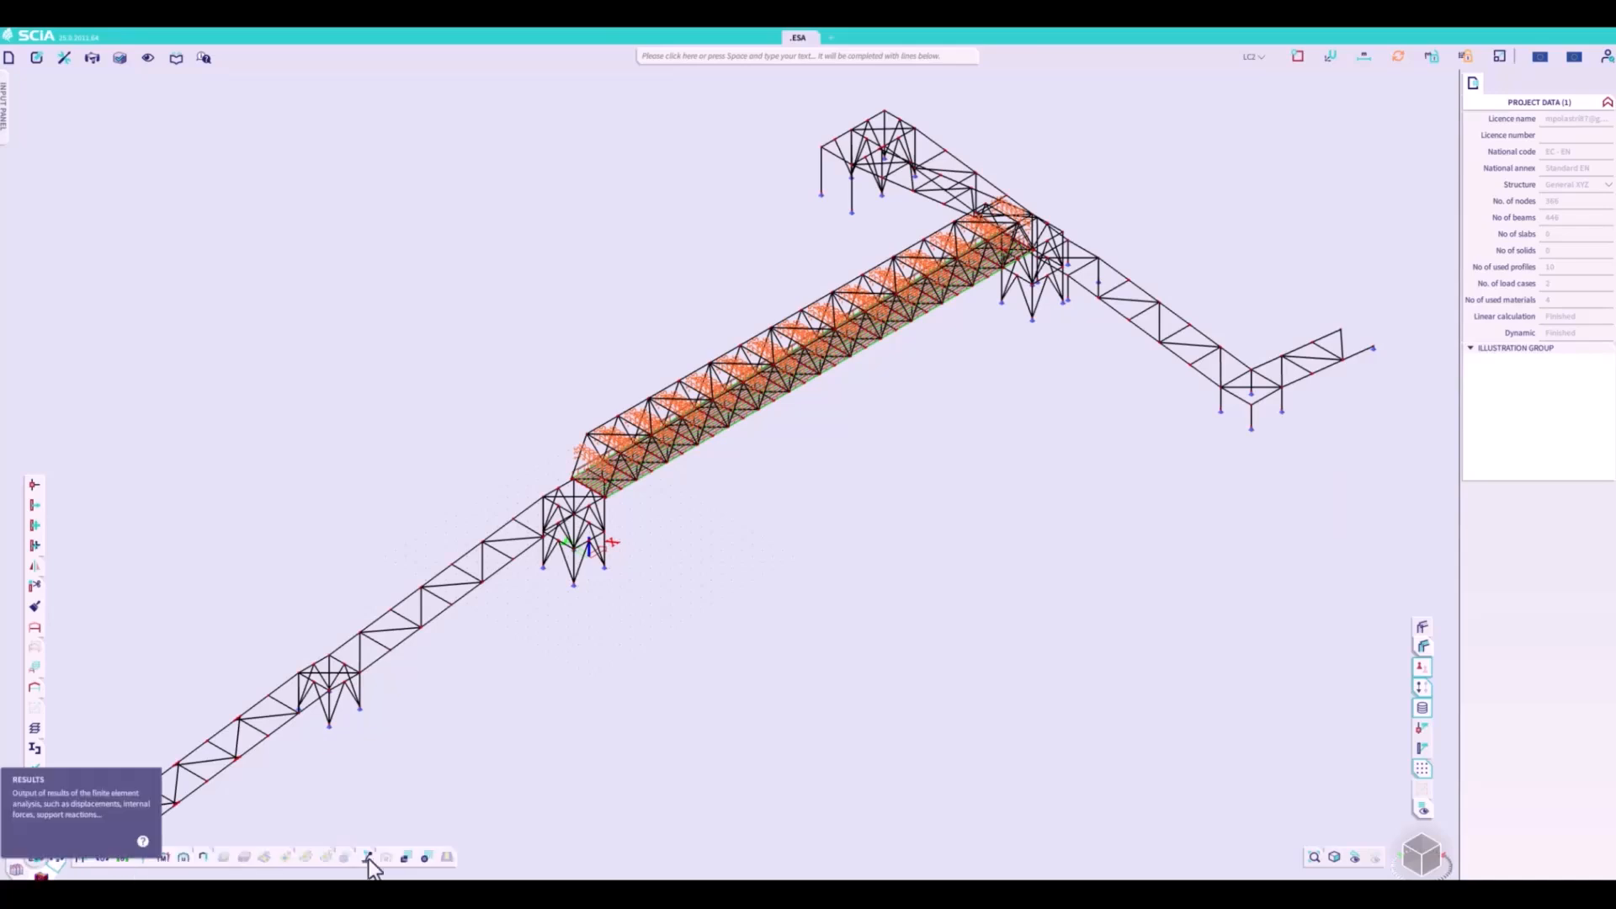
{"action": "left_click", "coordinate": [427, 858]}
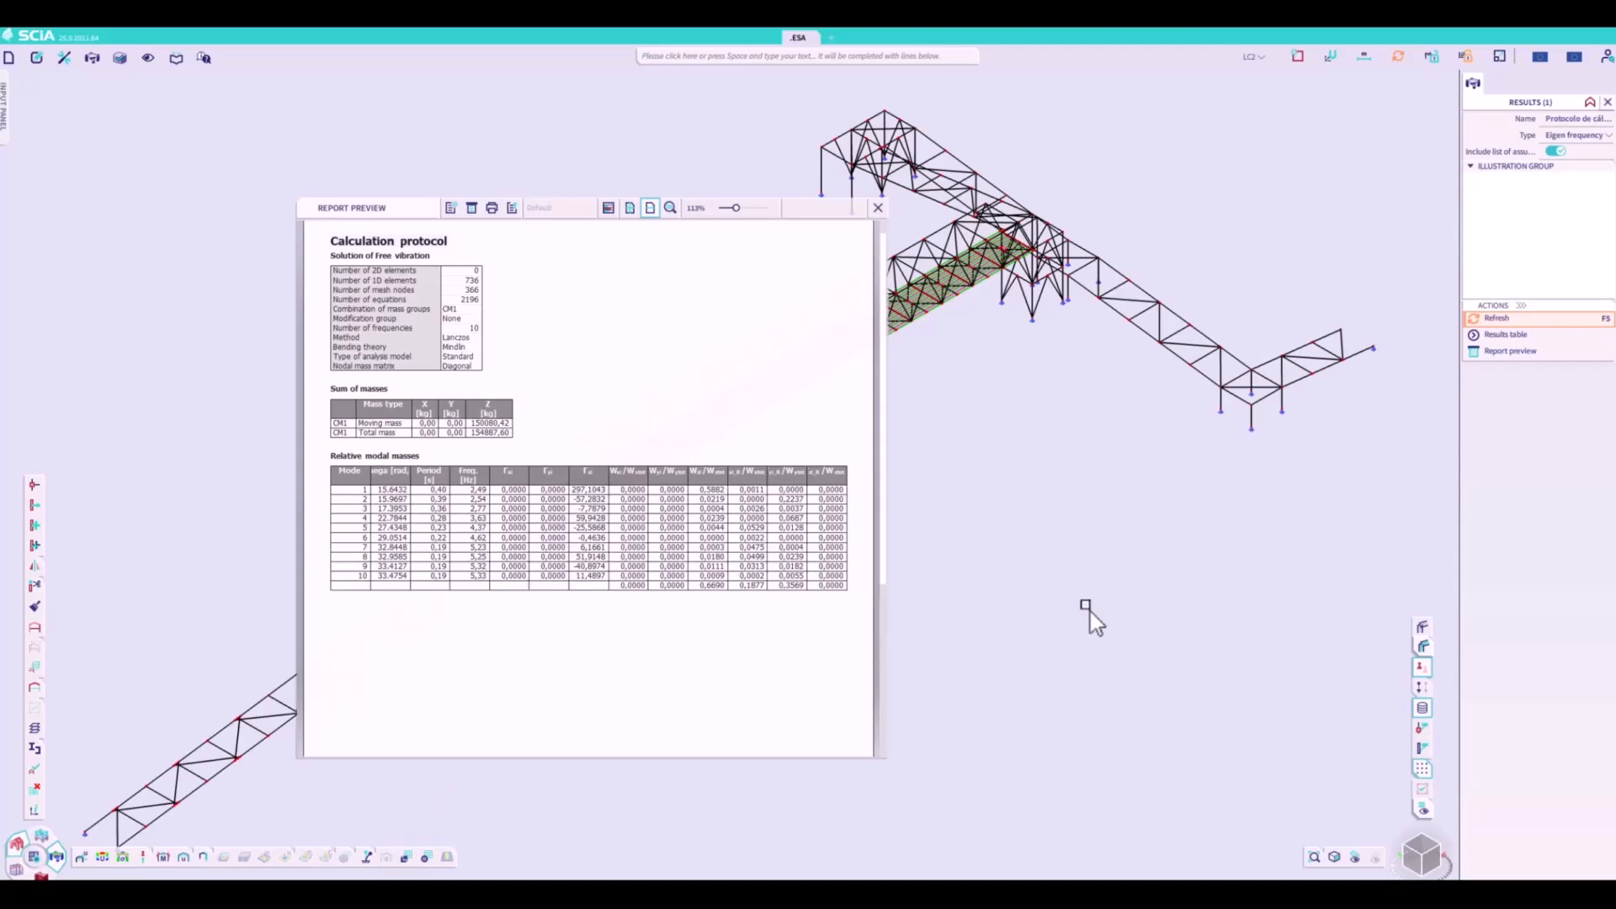
{"action": "left_click_drag", "start_coordinate": [736, 211], "coordinate": [744, 211]}
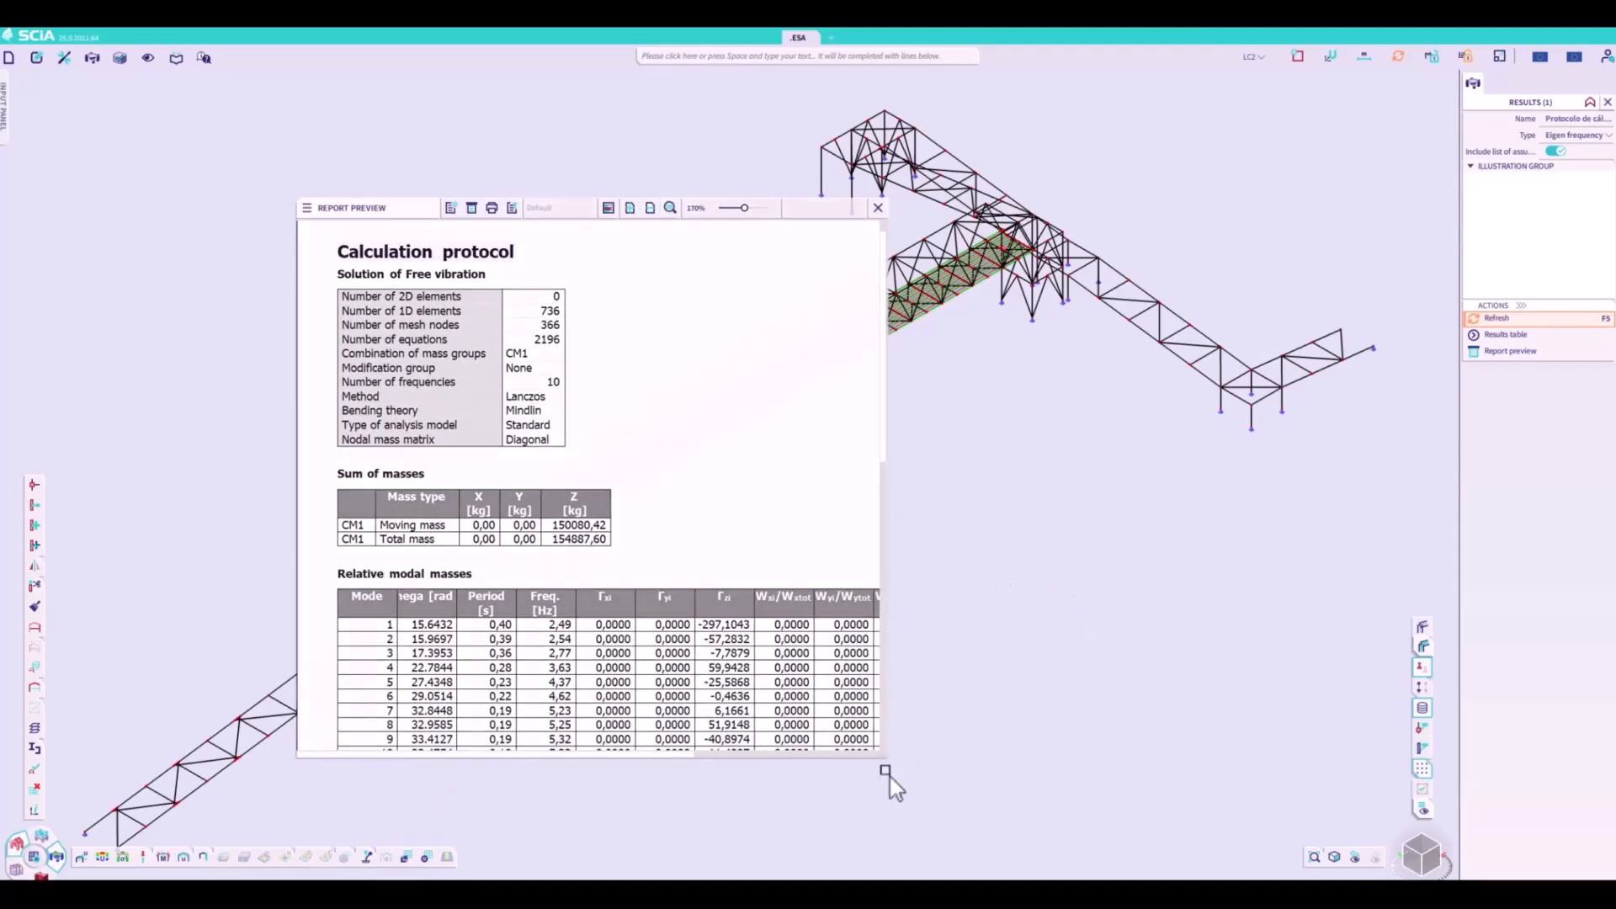
{"action": "left_click_drag", "start_coordinate": [888, 714], "coordinate": [1214, 712]}
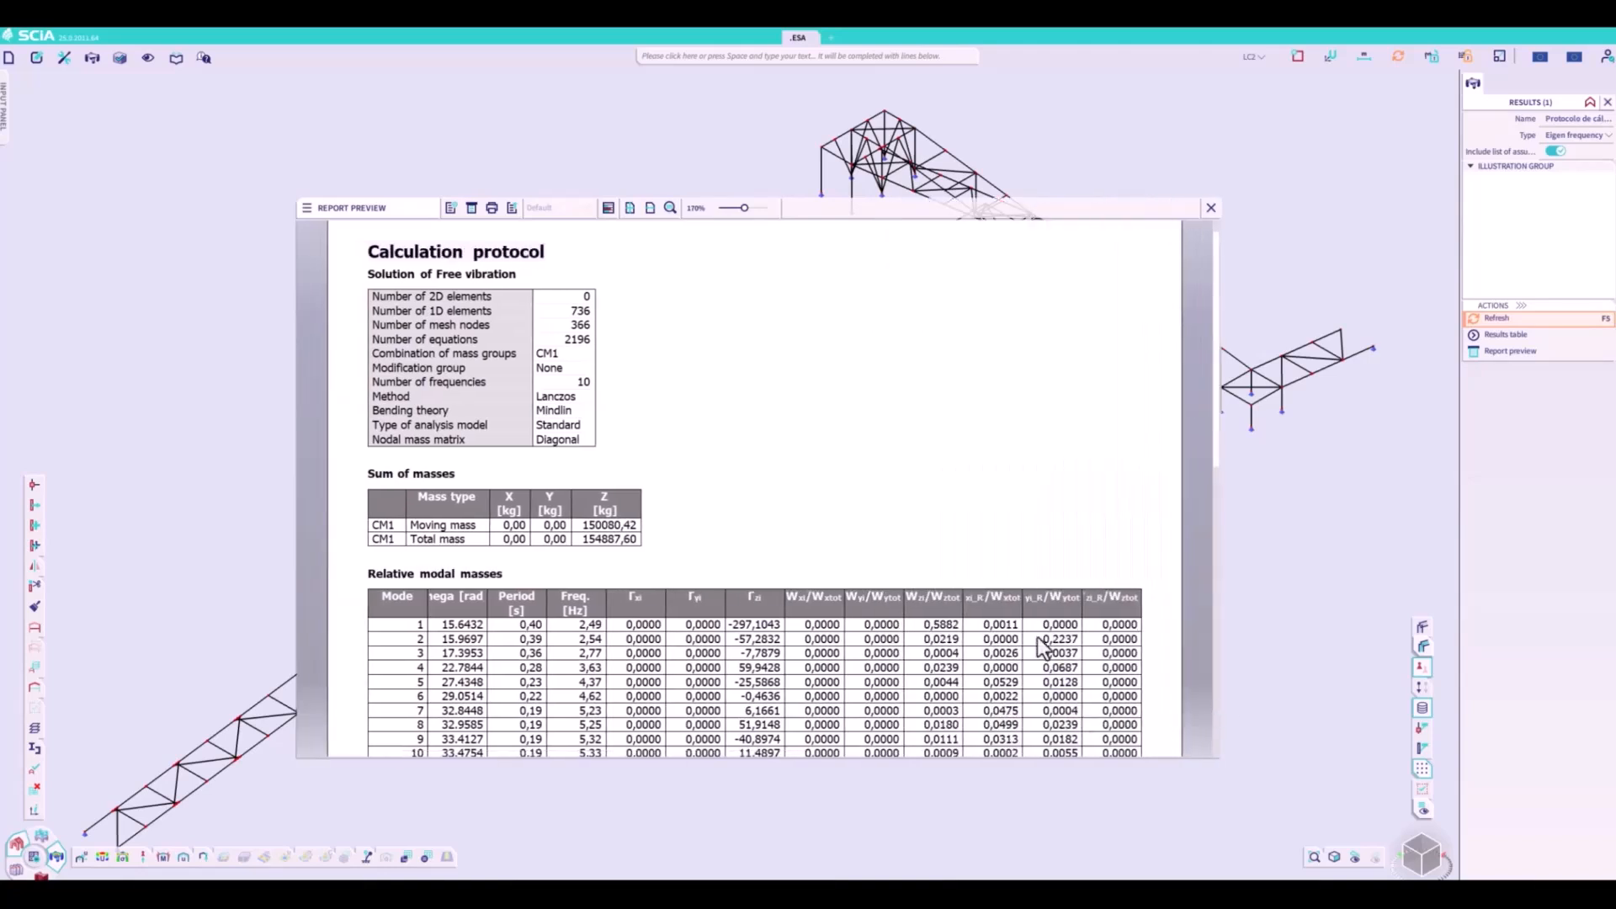
{"action": "scroll", "coordinate": [1044, 648], "scroll_direction": "down", "scroll_amount": 2}
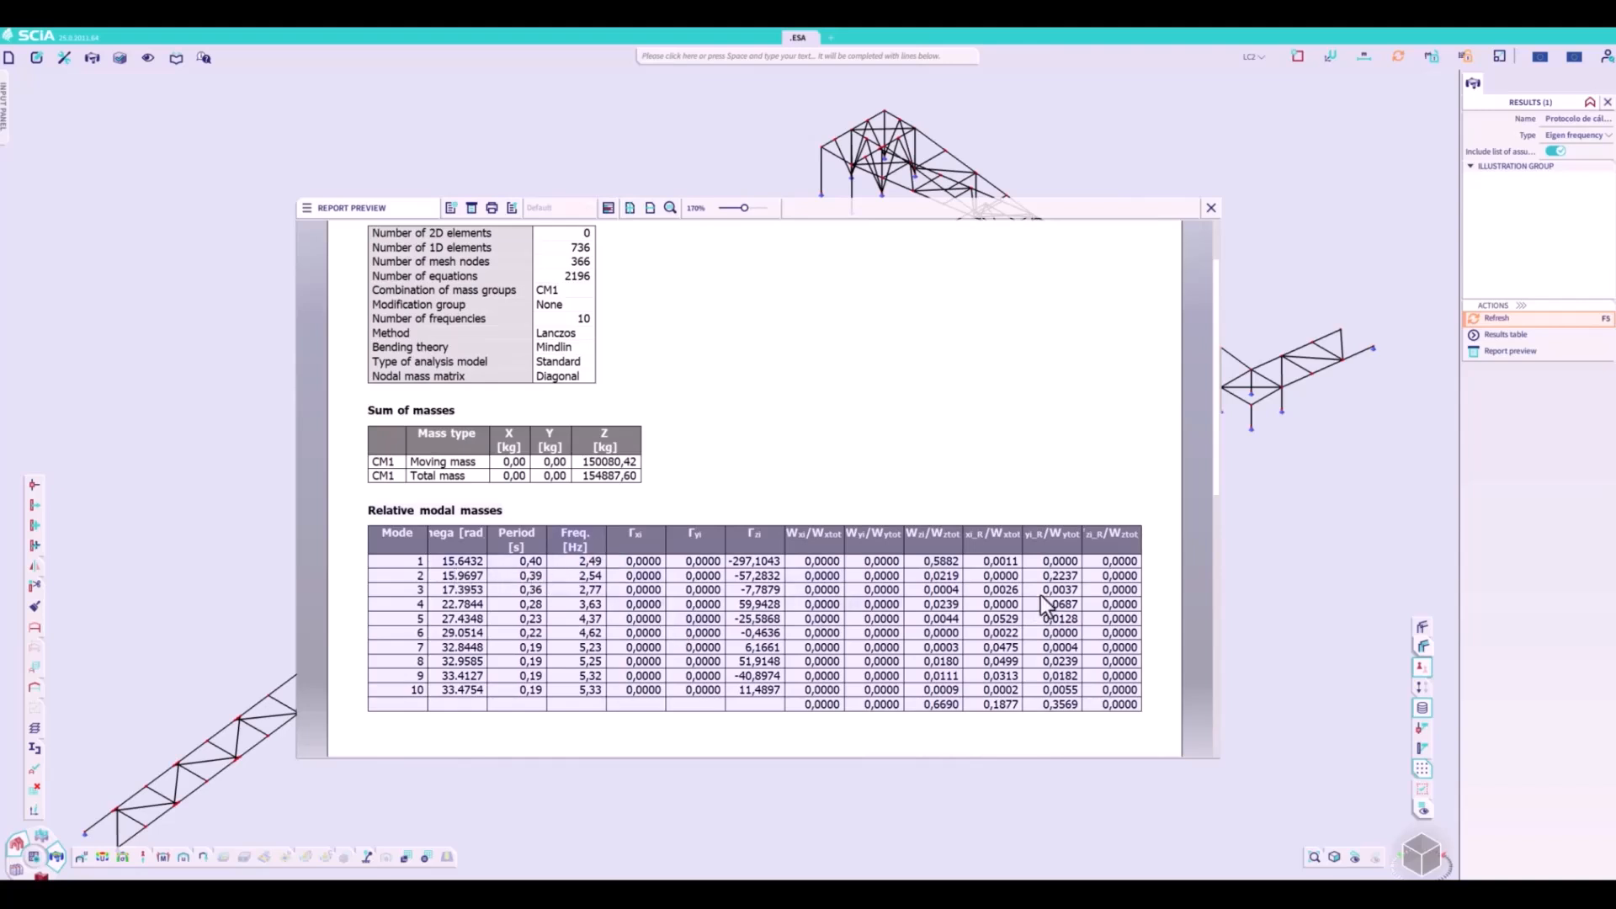
- Close the report preview and add load case LC3 with the Dynamic load type and Harmonic Range specification
{"action": "left_click", "coordinate": [1212, 210]}
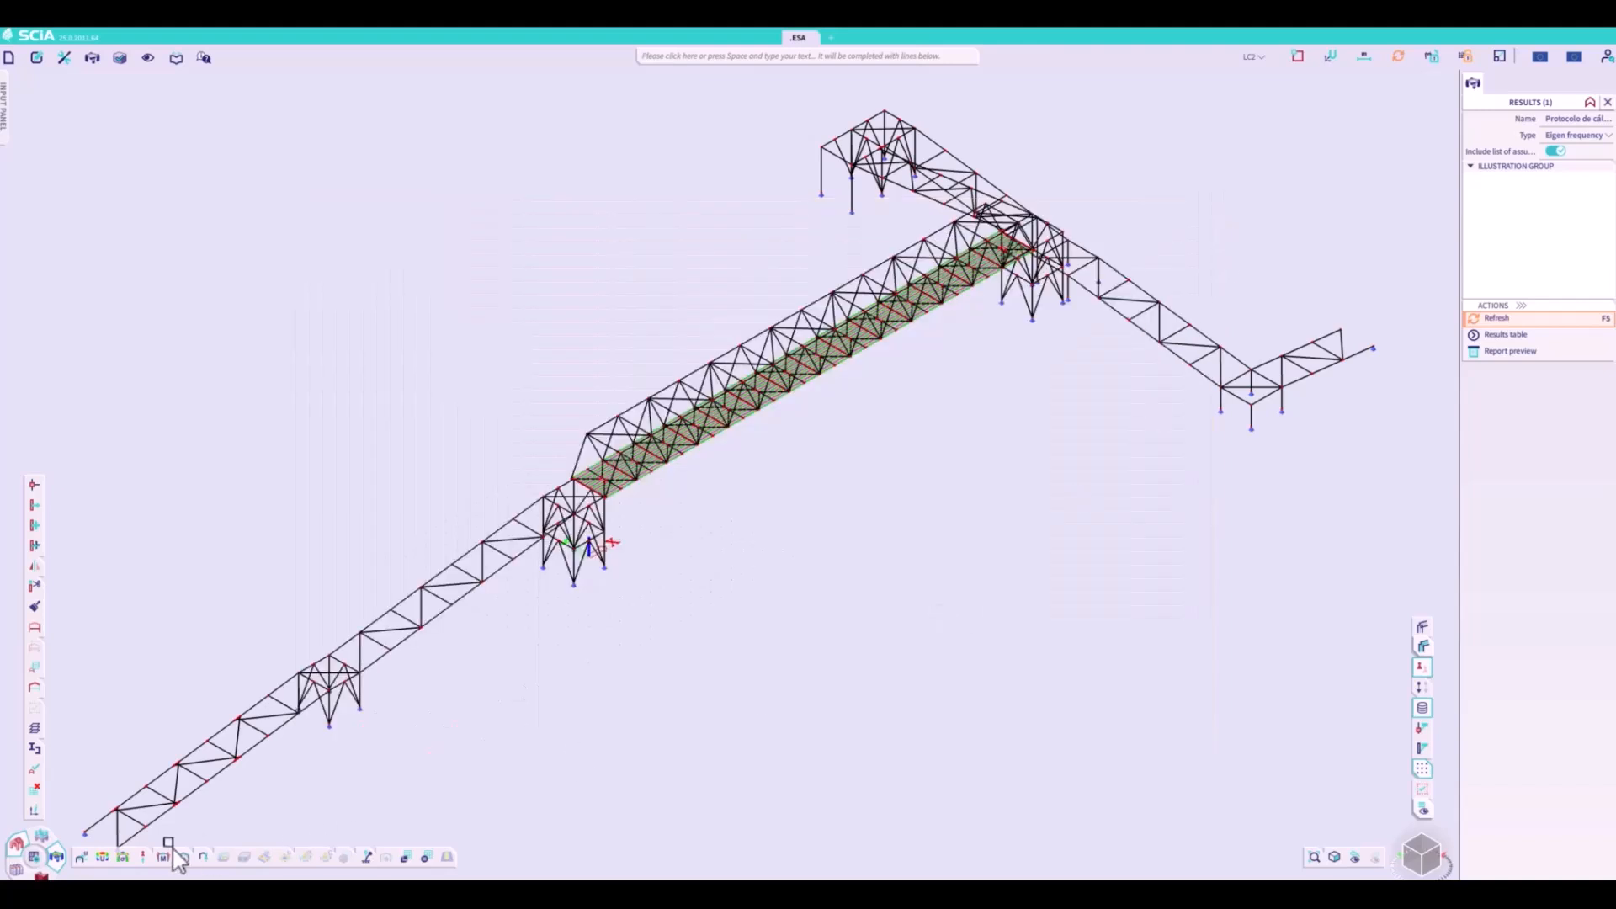
{"action": "left_click", "coordinate": [46, 840]}
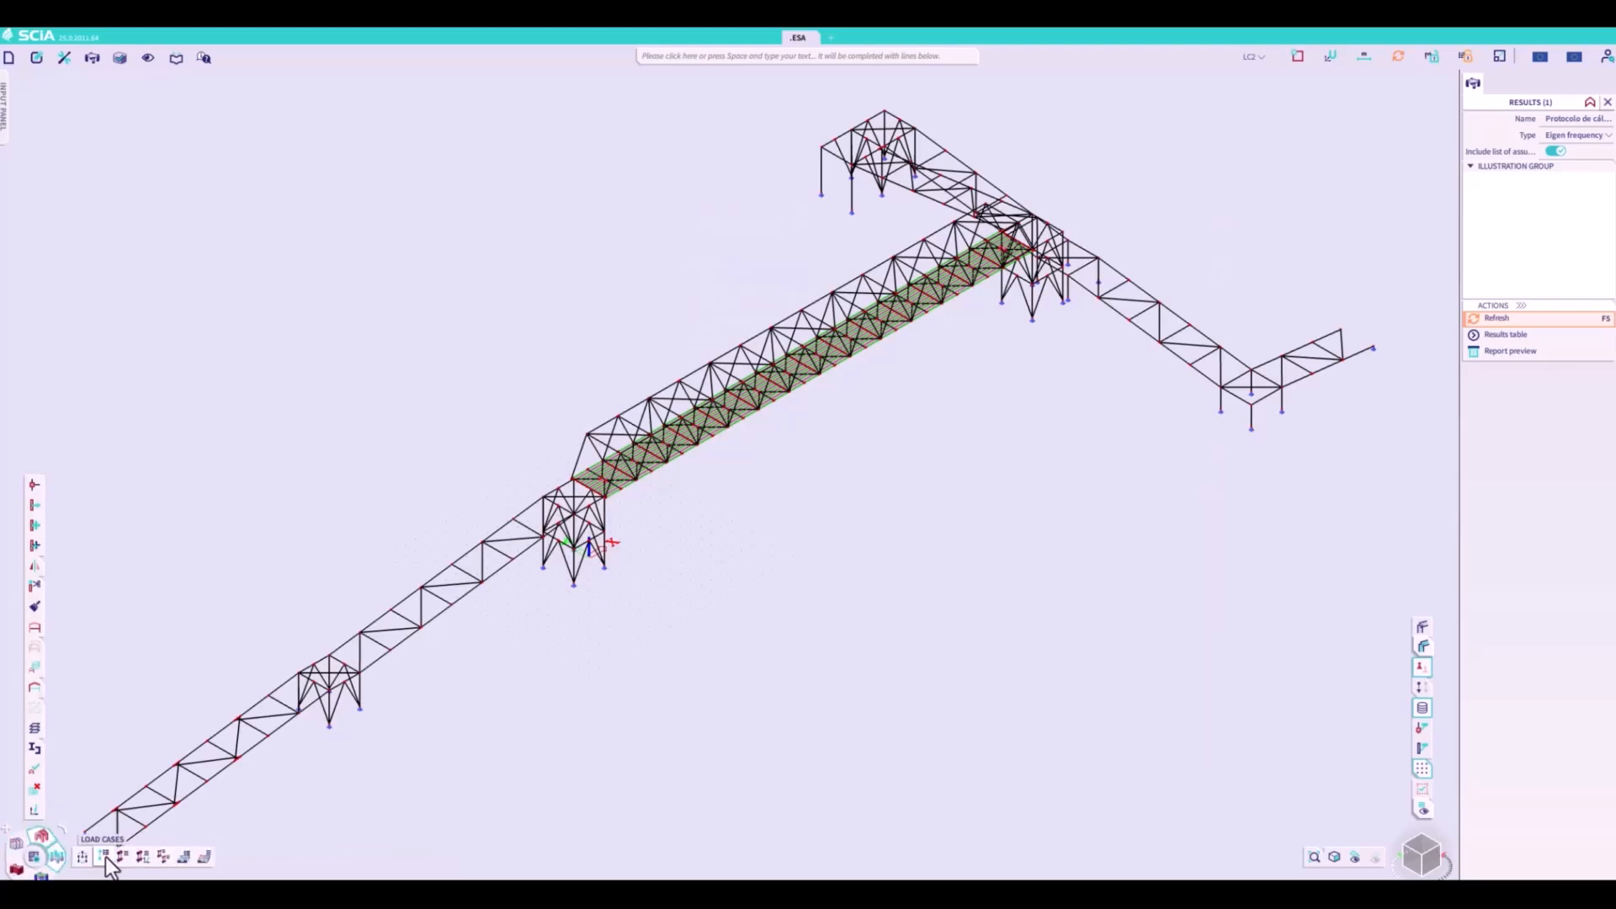
{"action": "left_click", "coordinate": [104, 856]}
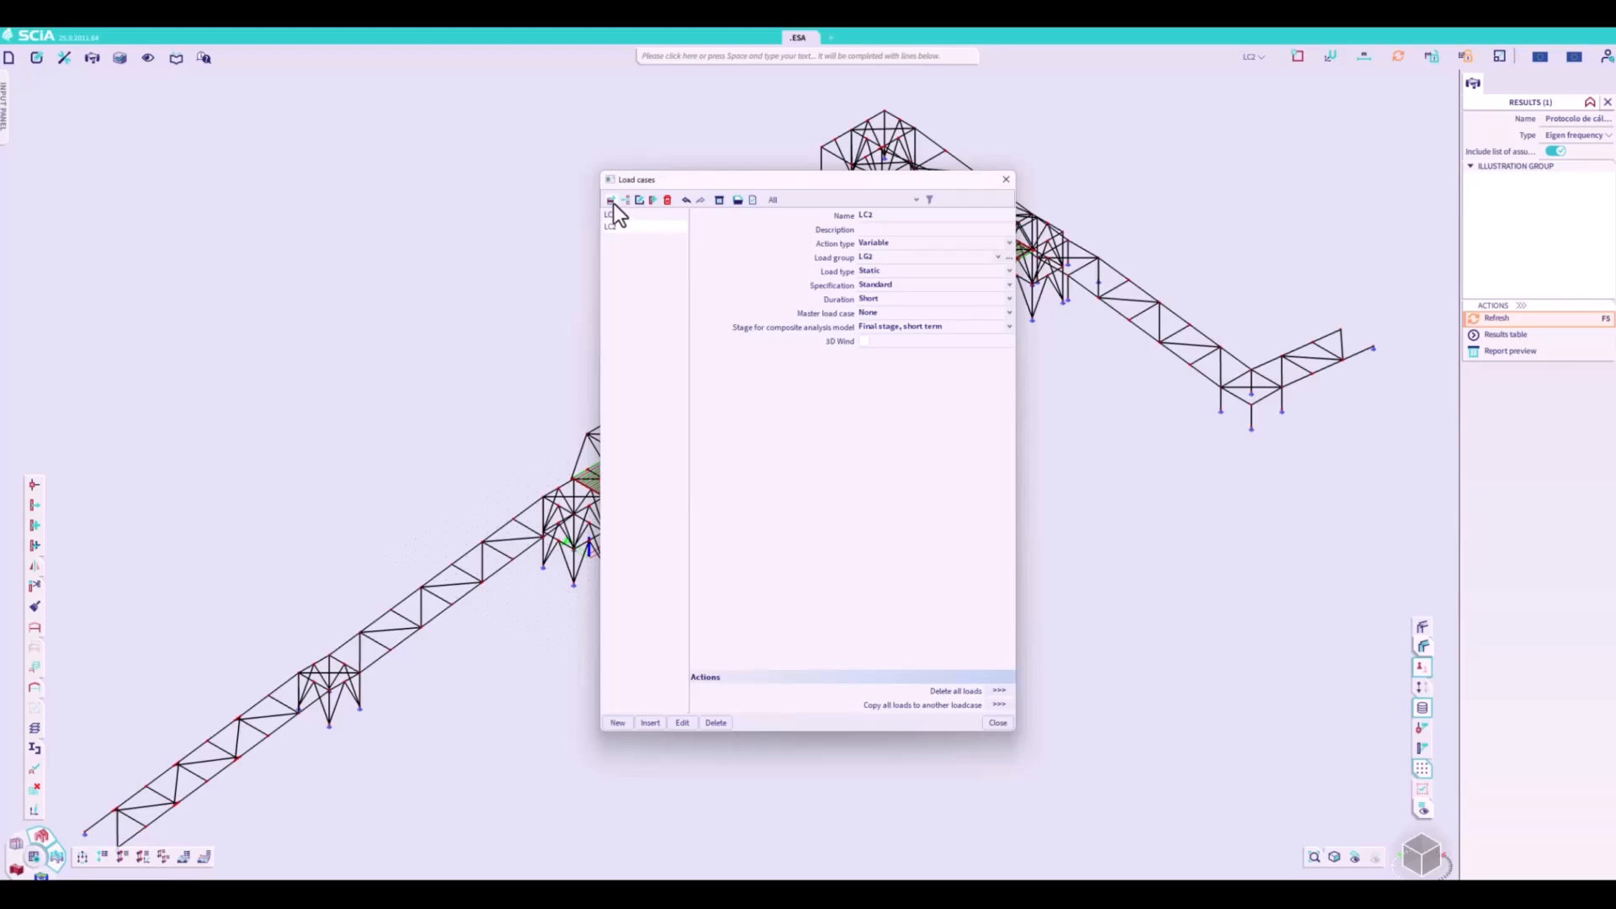
{"action": "left_click", "coordinate": [613, 202]}
{"action": "left_click", "coordinate": [896, 269]}
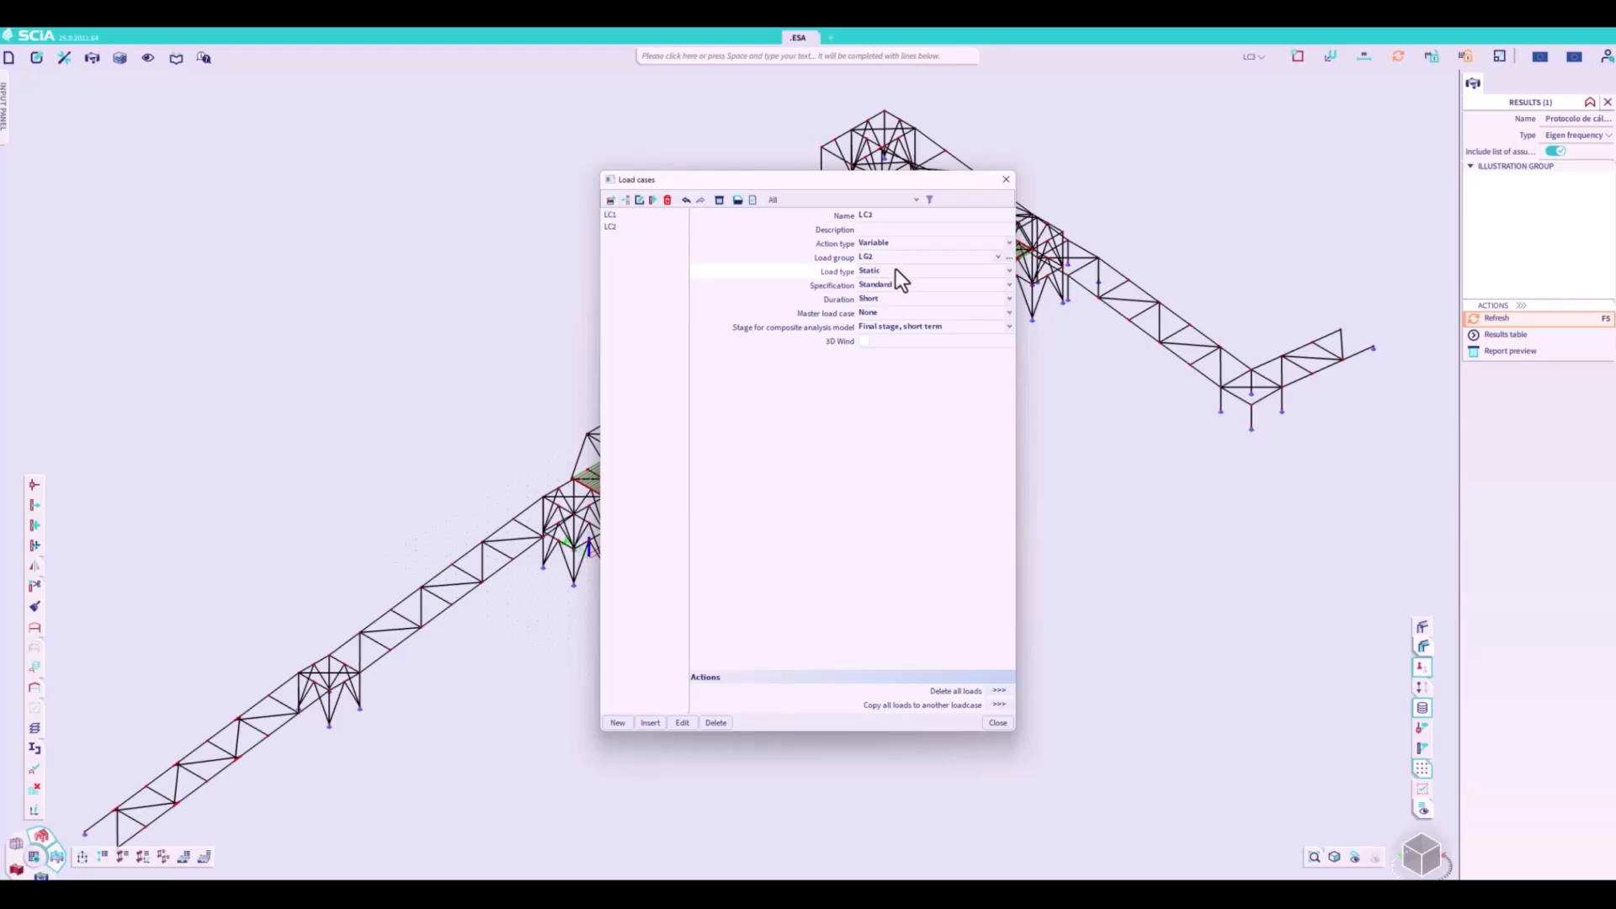
{"action": "left_click", "coordinate": [893, 291]}
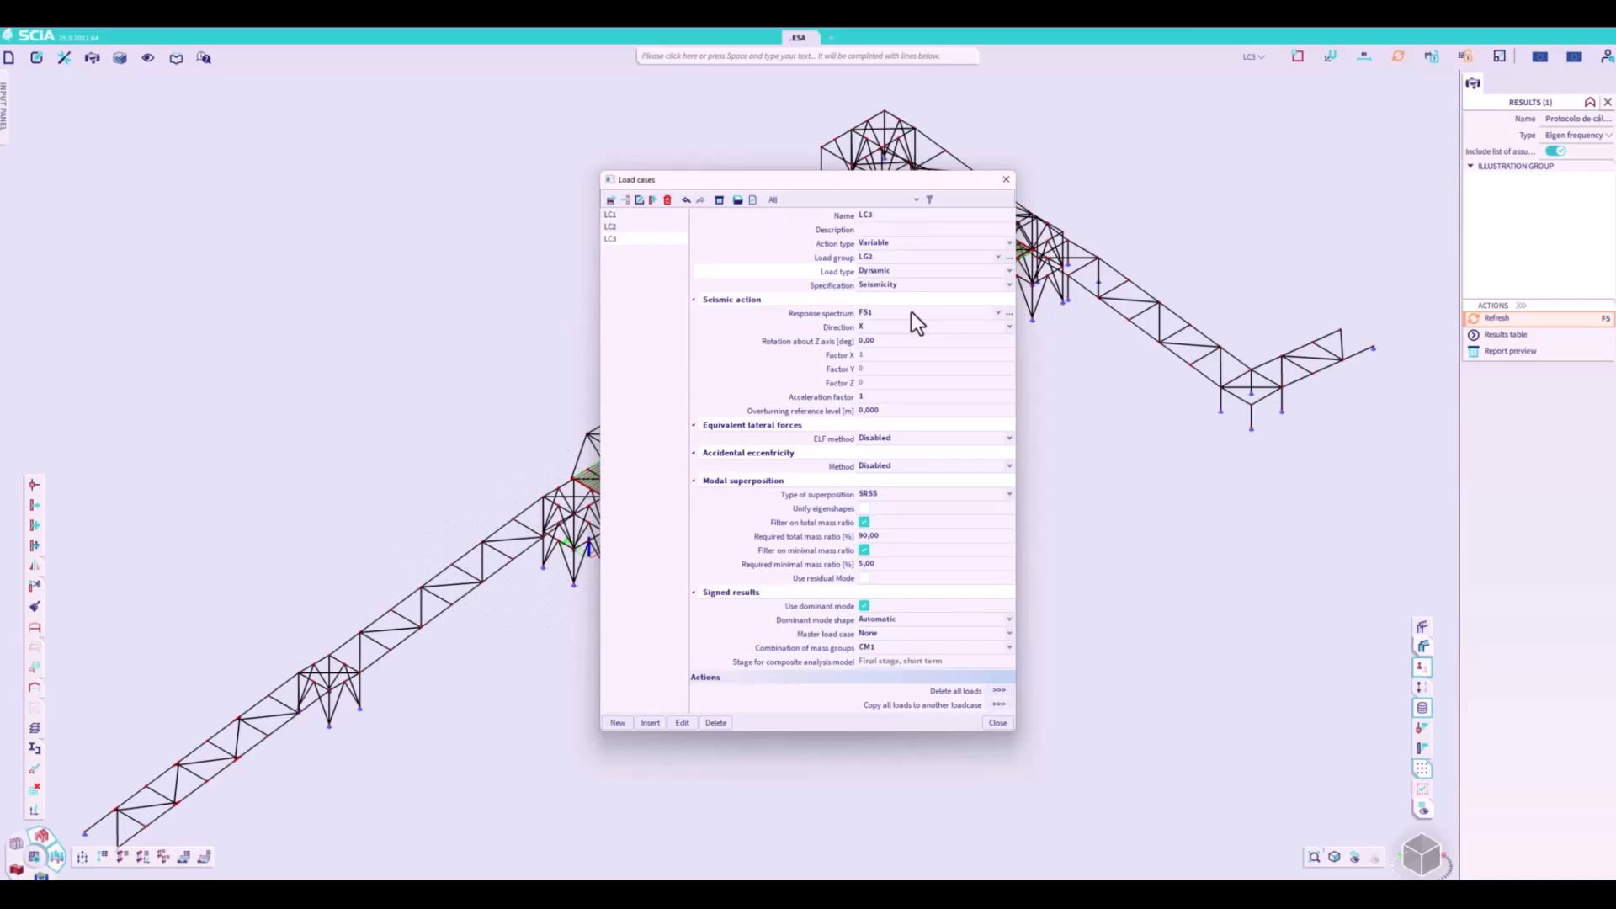
{"action": "left_click", "coordinate": [910, 283]}
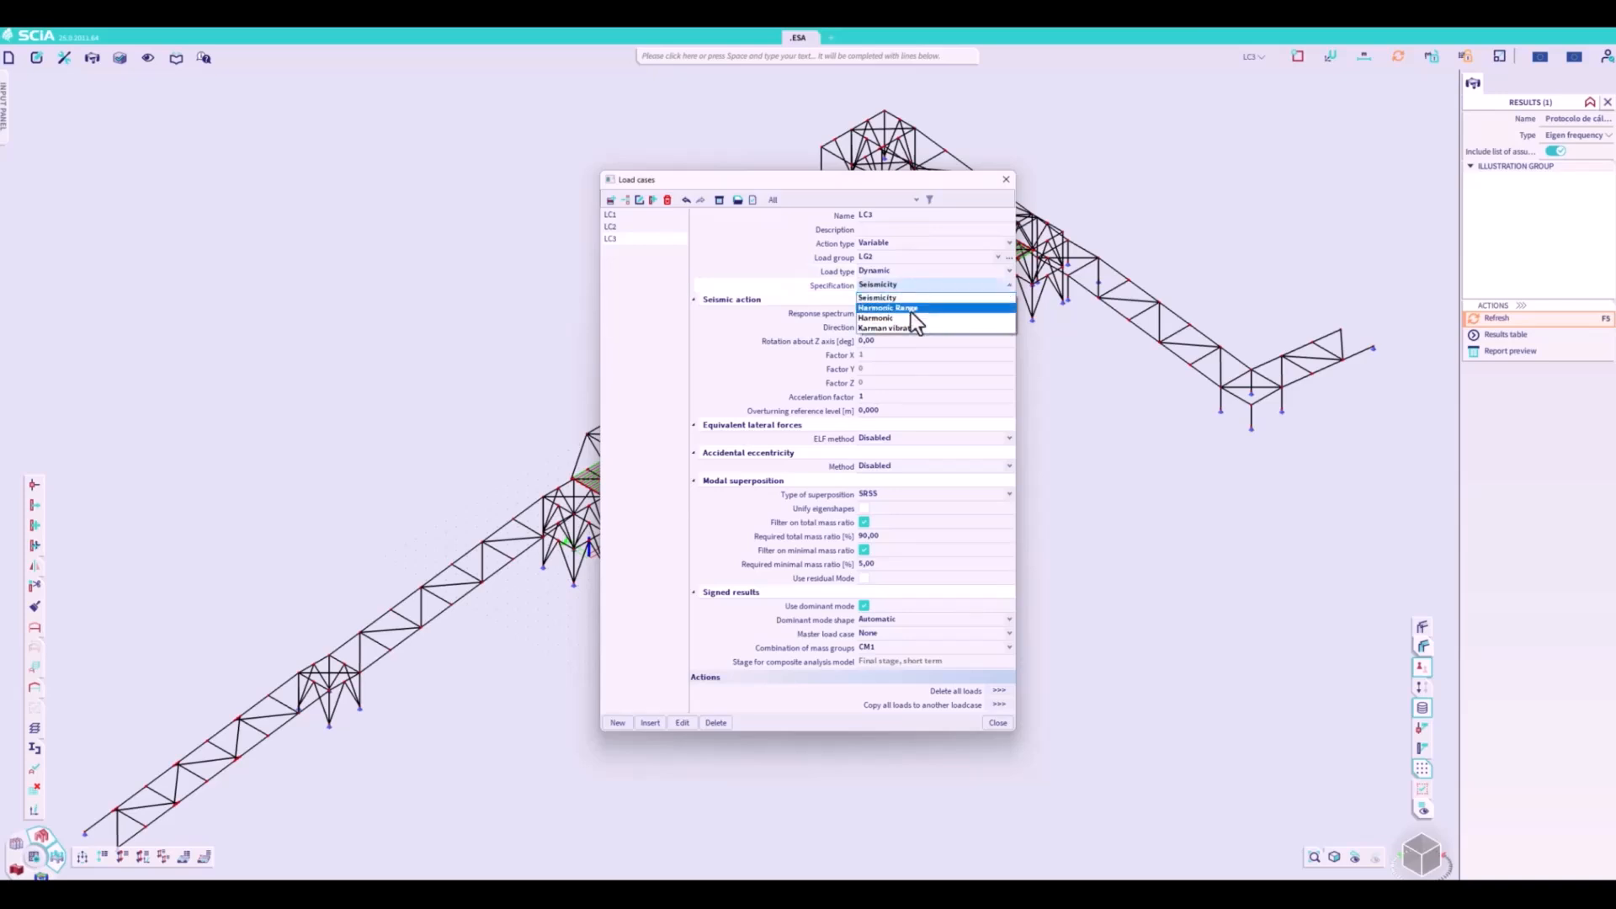
{"action": "left_click", "coordinate": [914, 309]}
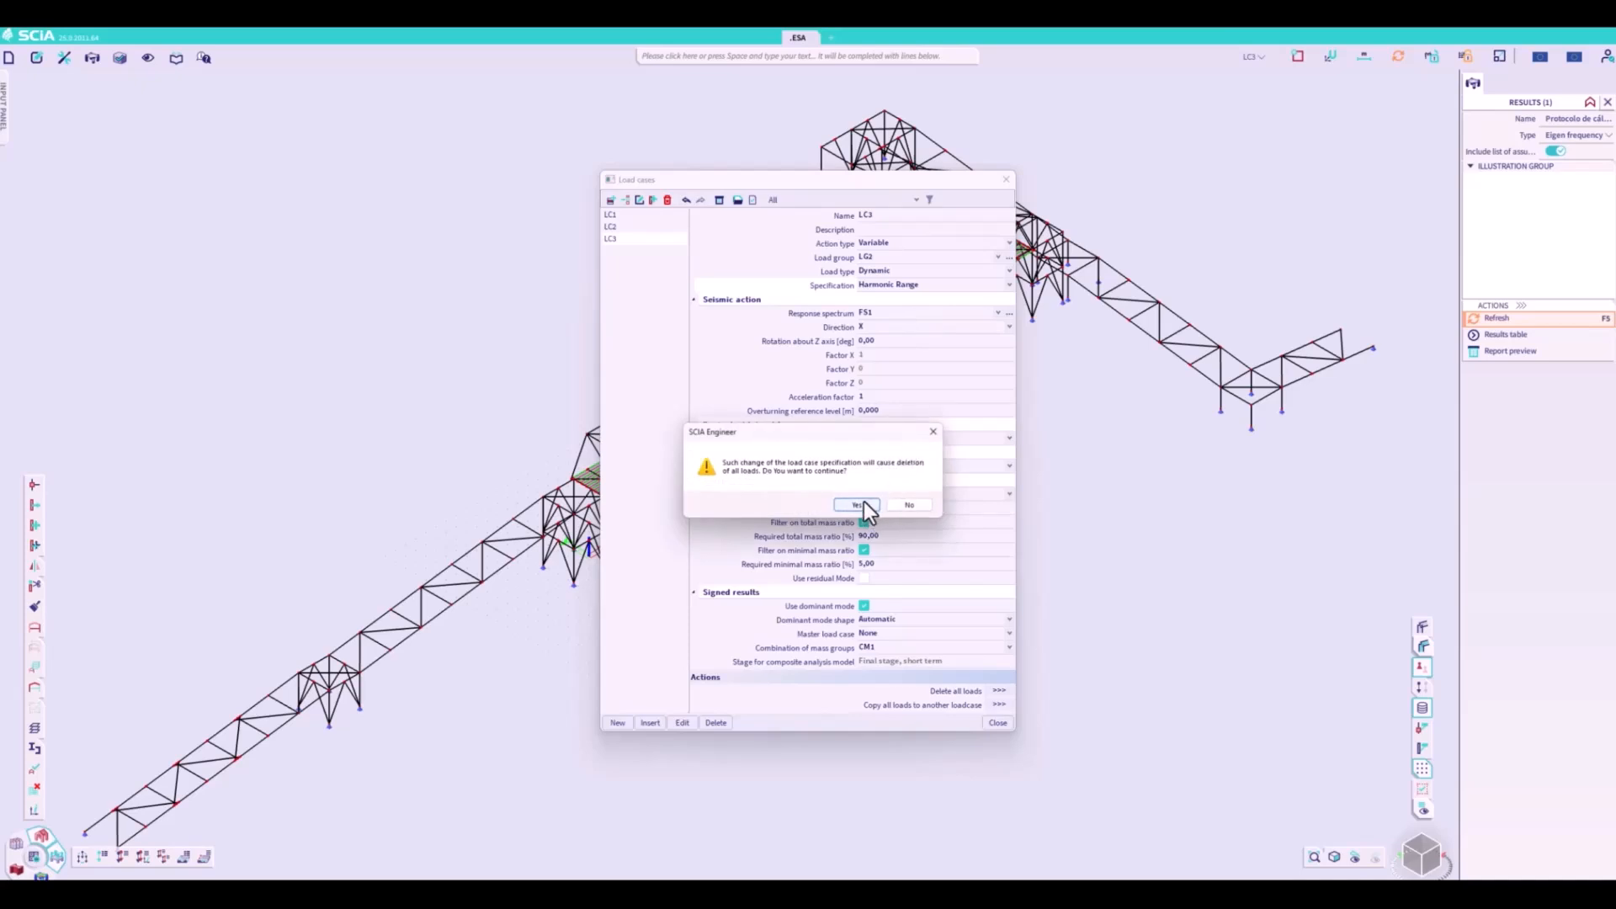
{"action": "left_click", "coordinate": [859, 504]}
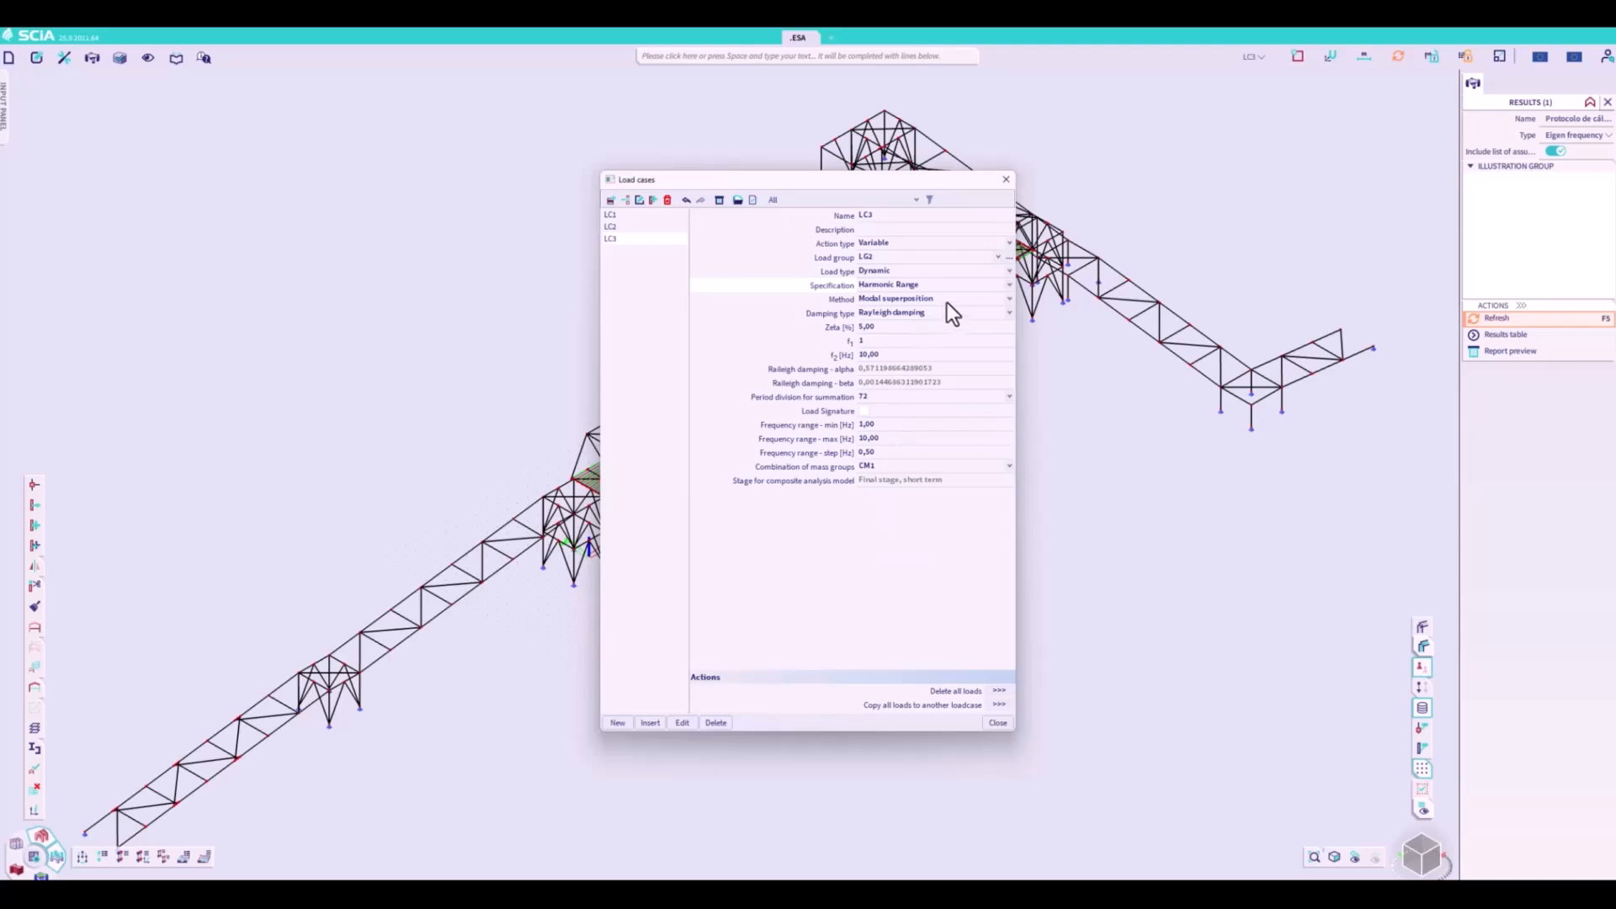
- Set LC3's second damping frequency f2 to 3 Hz, its maximum range frequency to 3 Hz and its frequency step to 0,10 Hz
{"action": "left_click", "coordinate": [890, 354]}
{"action": "type", "text": "3"}
{"action": "key", "text": "Return"}
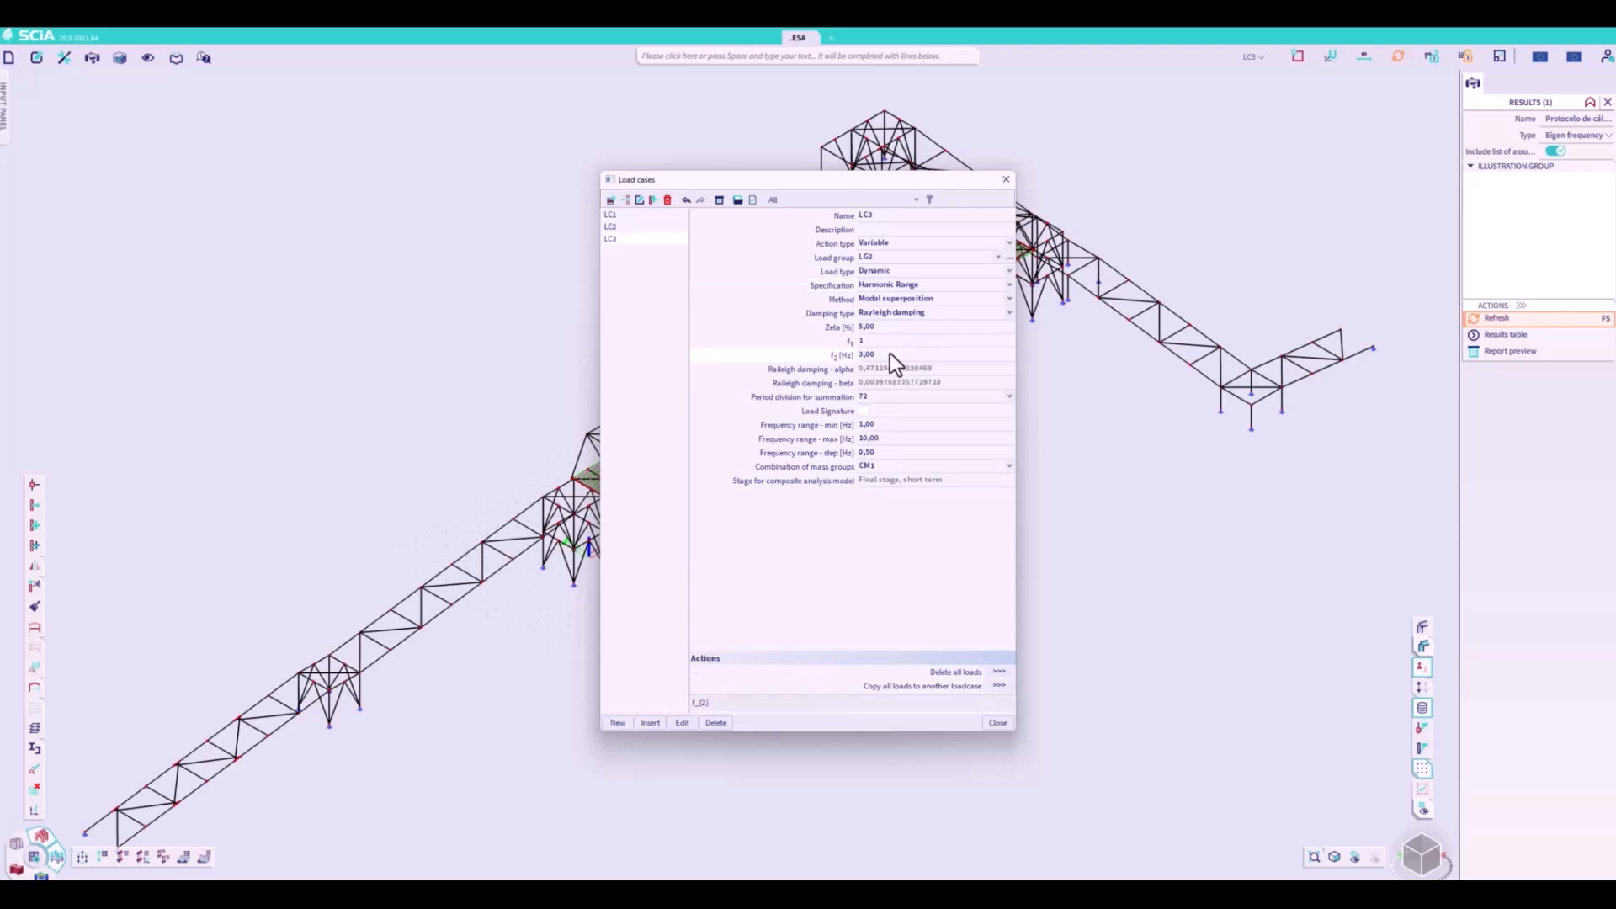
{"action": "left_click", "coordinate": [885, 438]}
{"action": "type", "text": "3"}
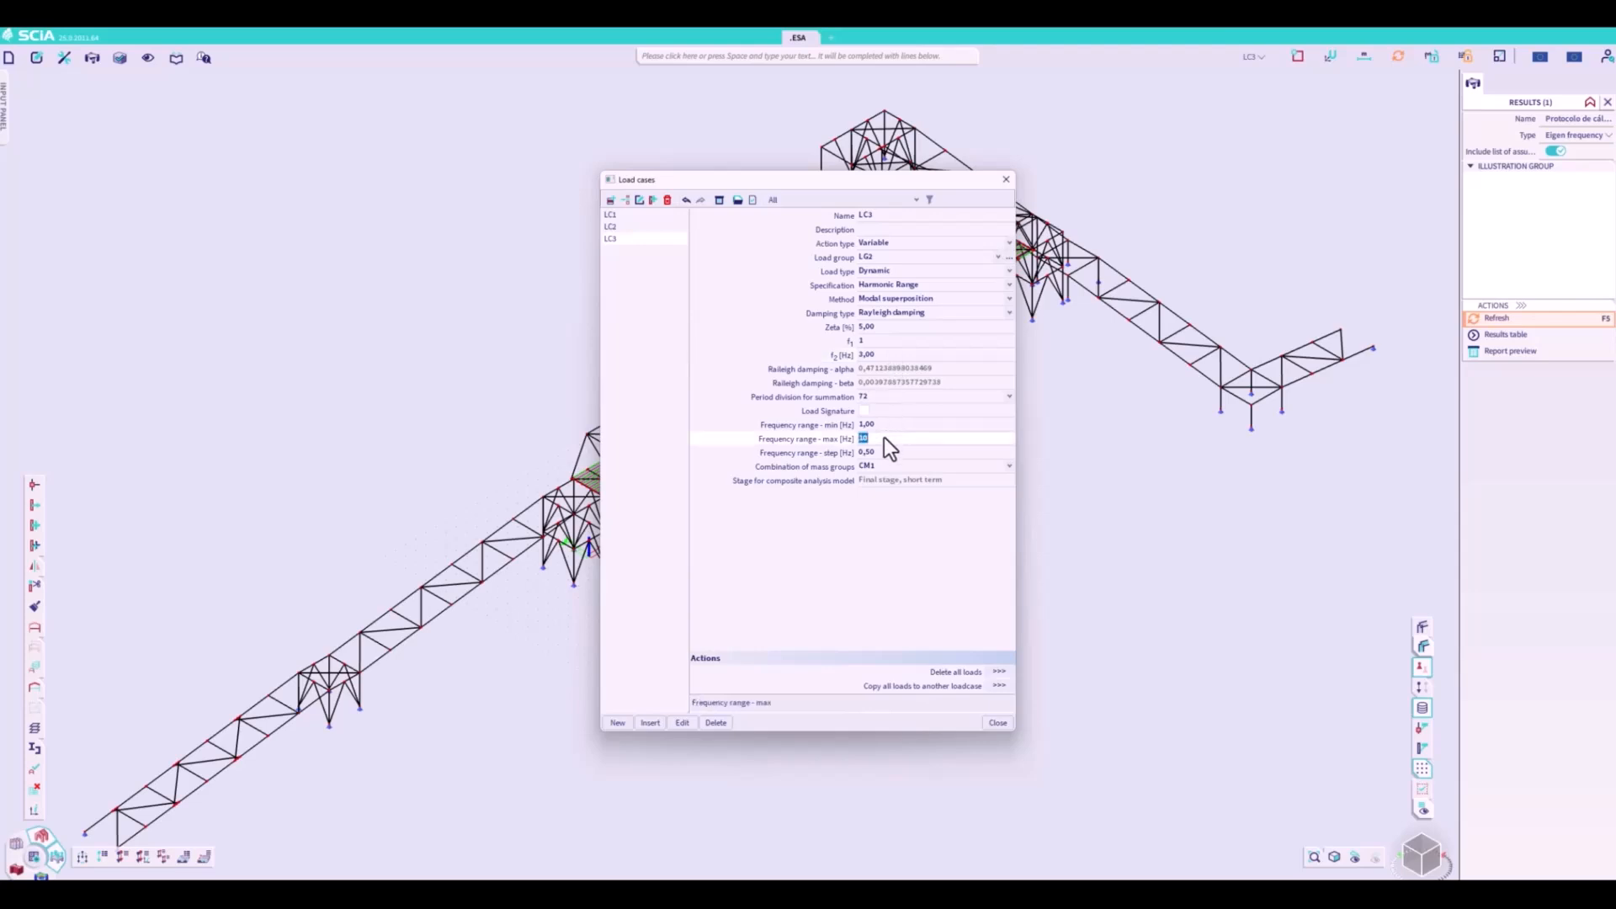
{"action": "key", "text": "Return"}
{"action": "left_click", "coordinate": [882, 453]}
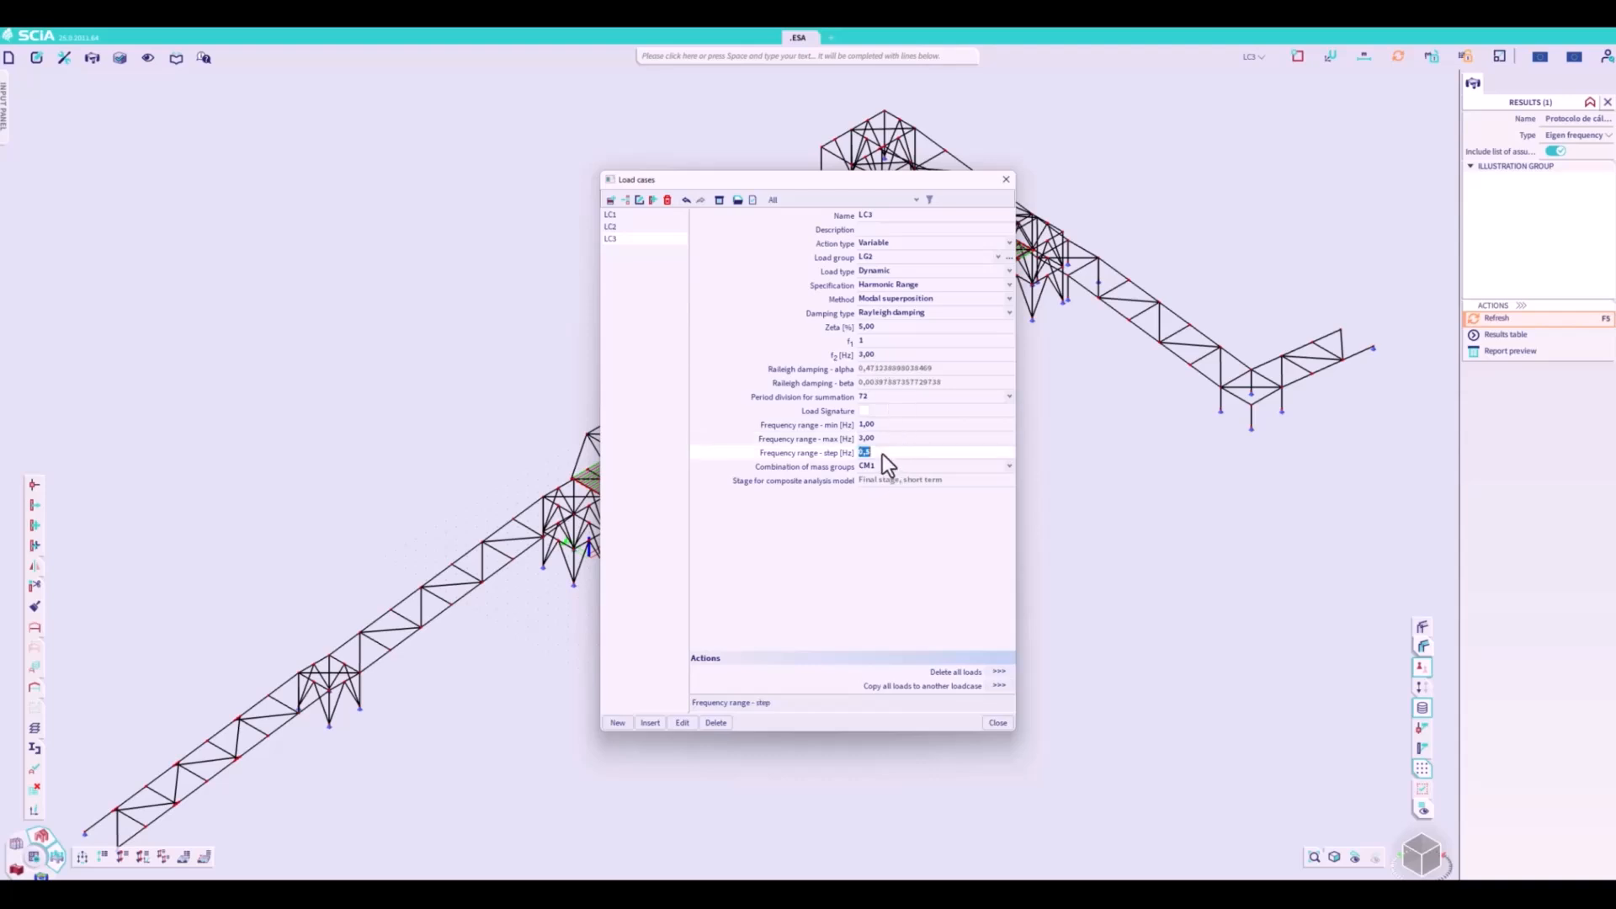
{"action": "type", "text": "0,10"}
{"action": "left_click", "coordinate": [1003, 722]}
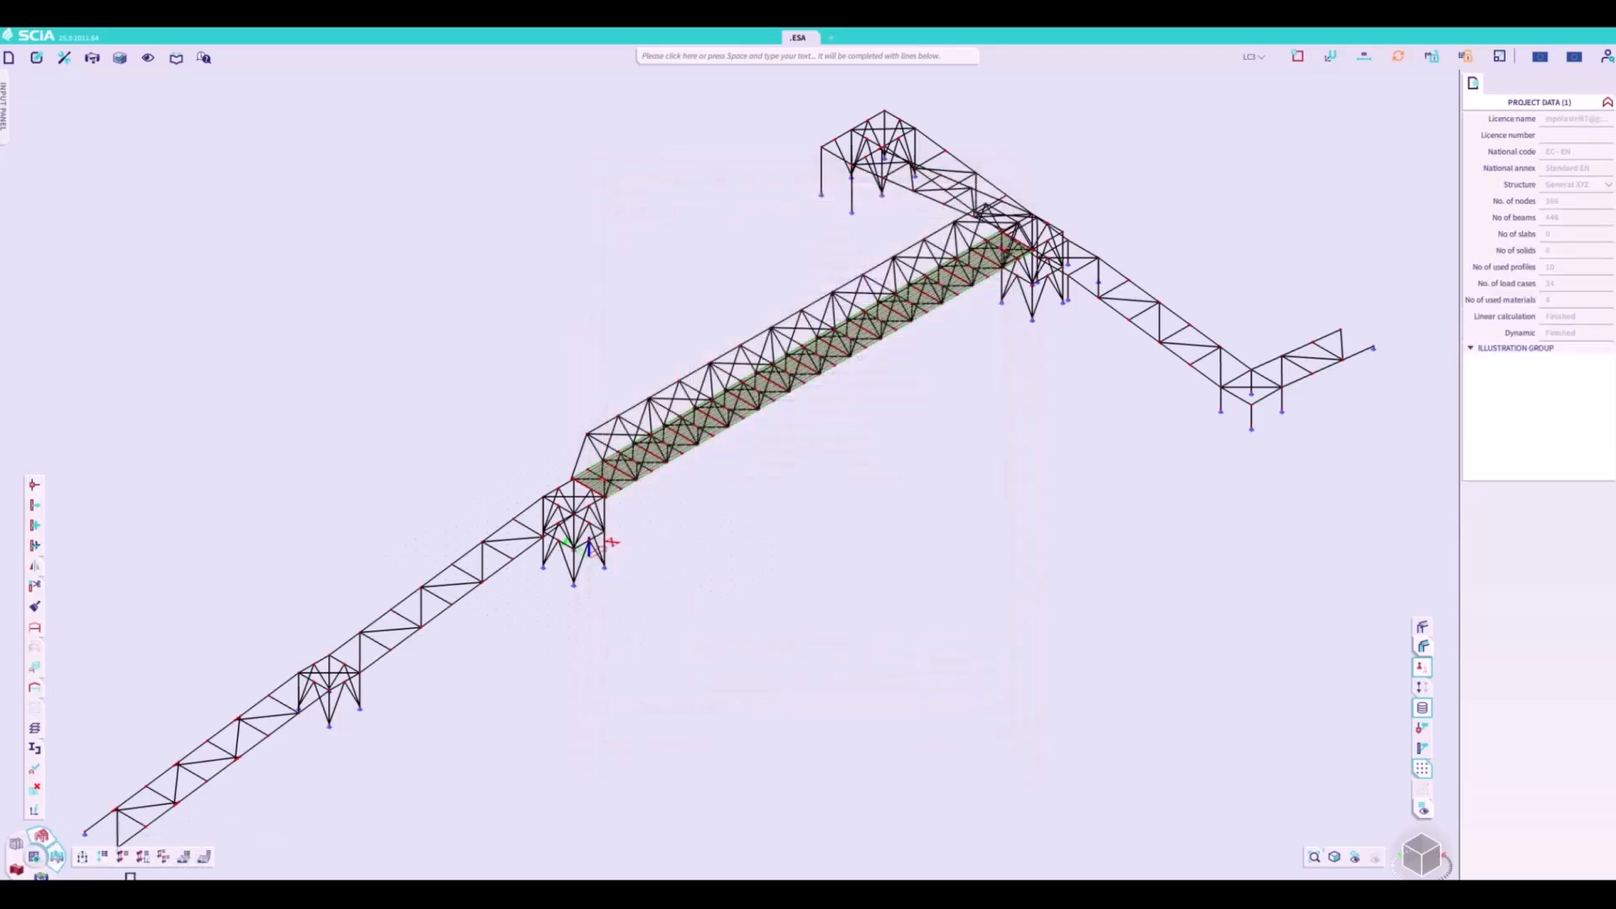
- Display the 3D displacements for mass combination mode CM1/1 - 2,49
{"action": "left_click", "coordinate": [42, 876]}
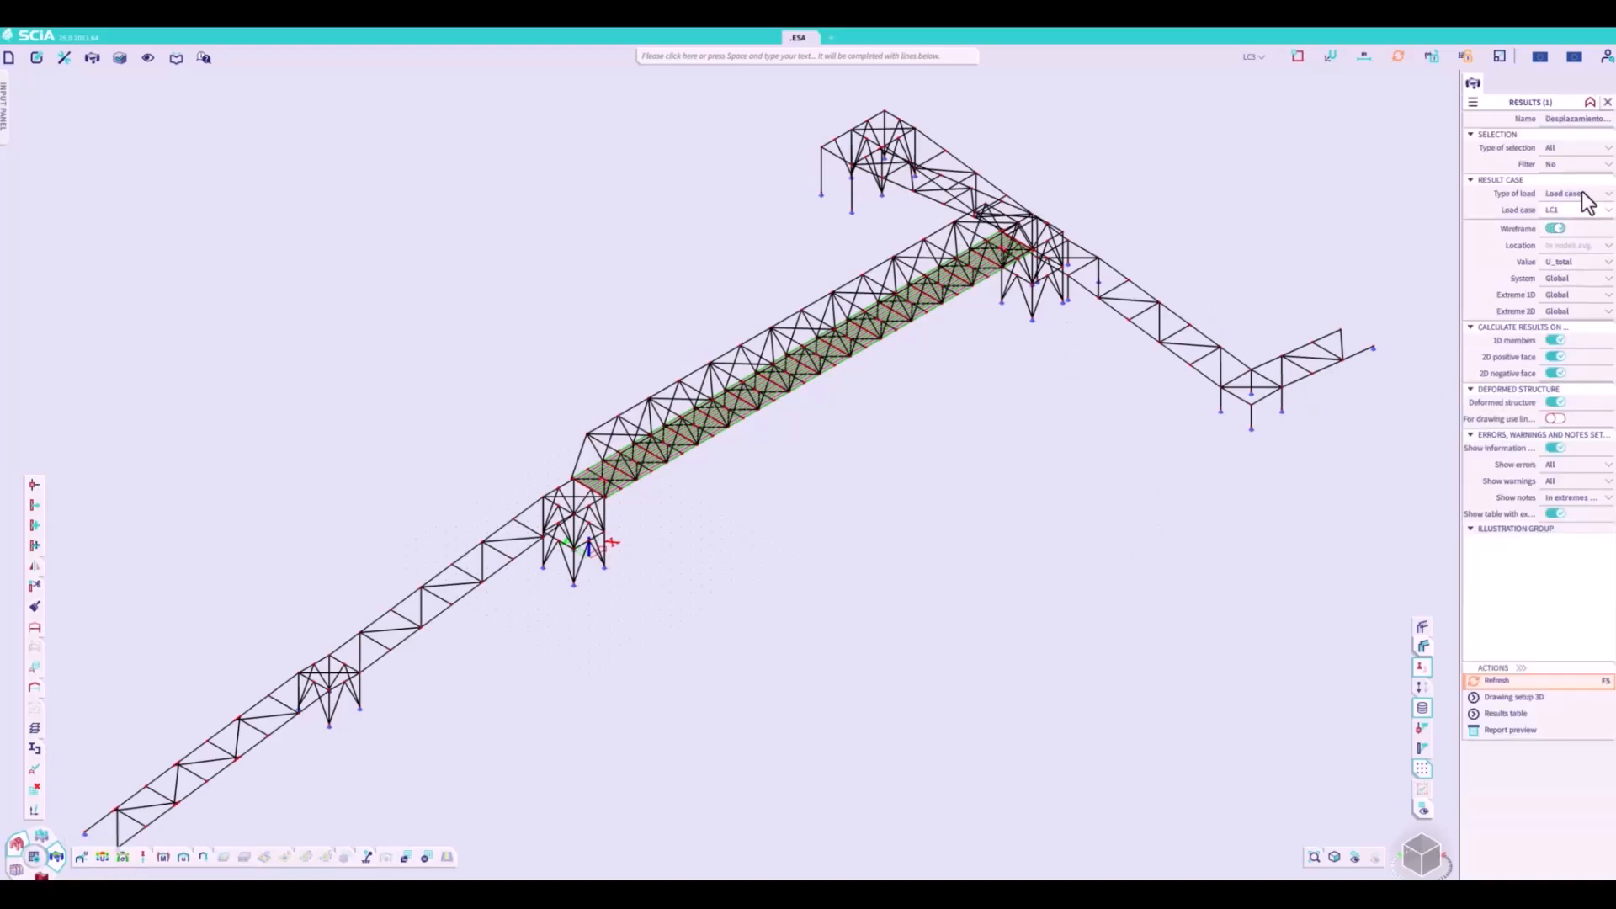
{"action": "left_click", "coordinate": [1587, 203]}
{"action": "left_click", "coordinate": [1584, 225]}
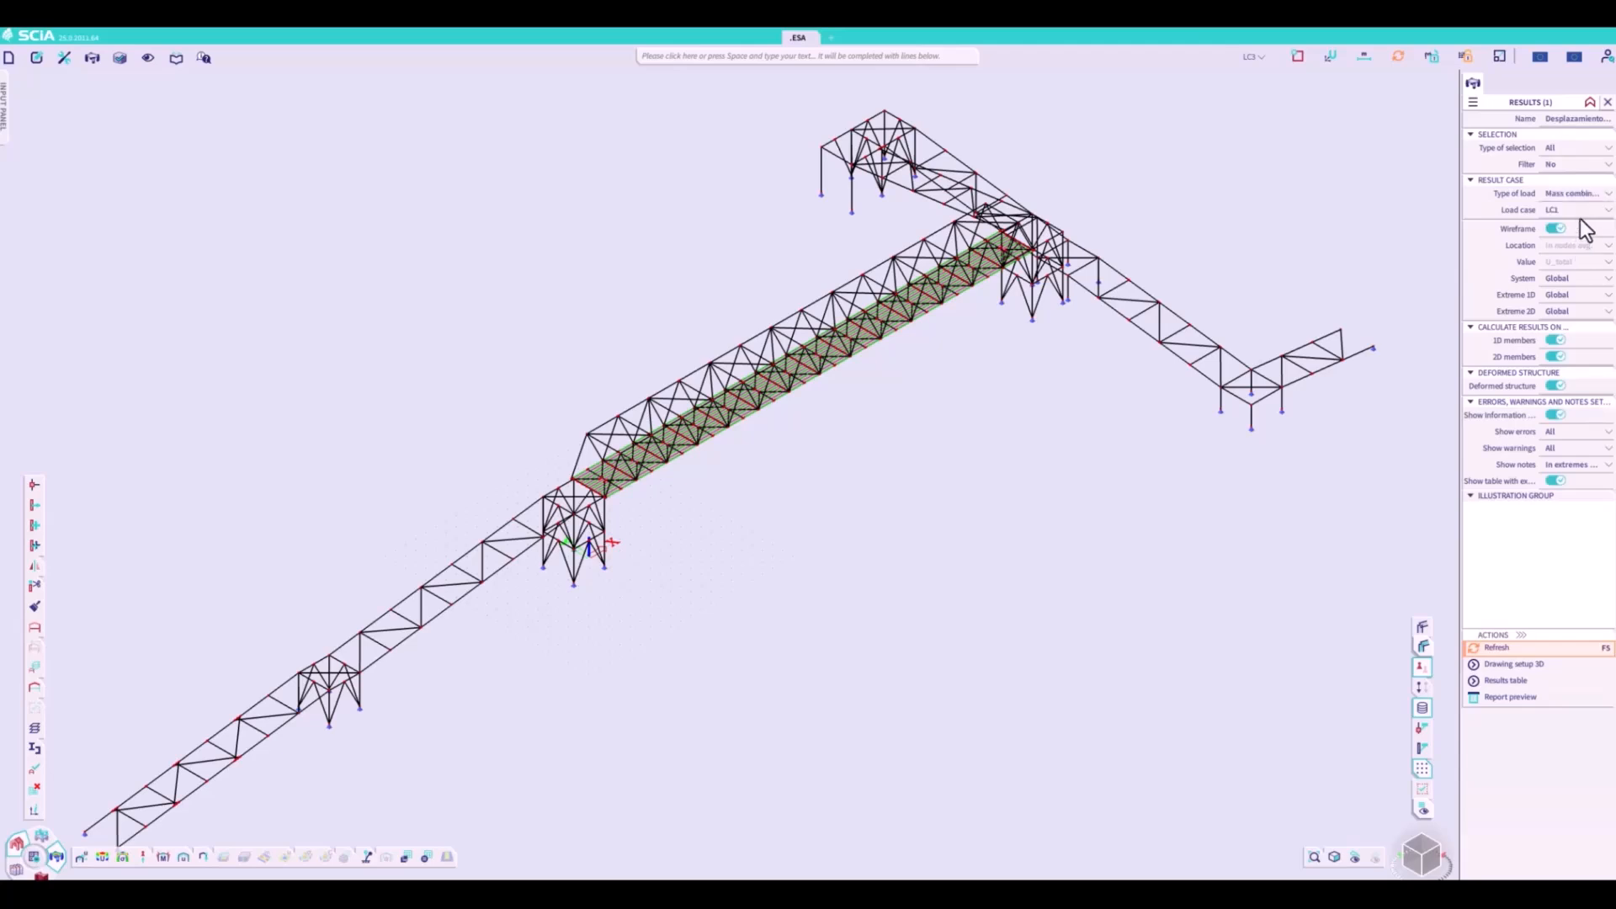
{"action": "left_click", "coordinate": [1584, 211]}
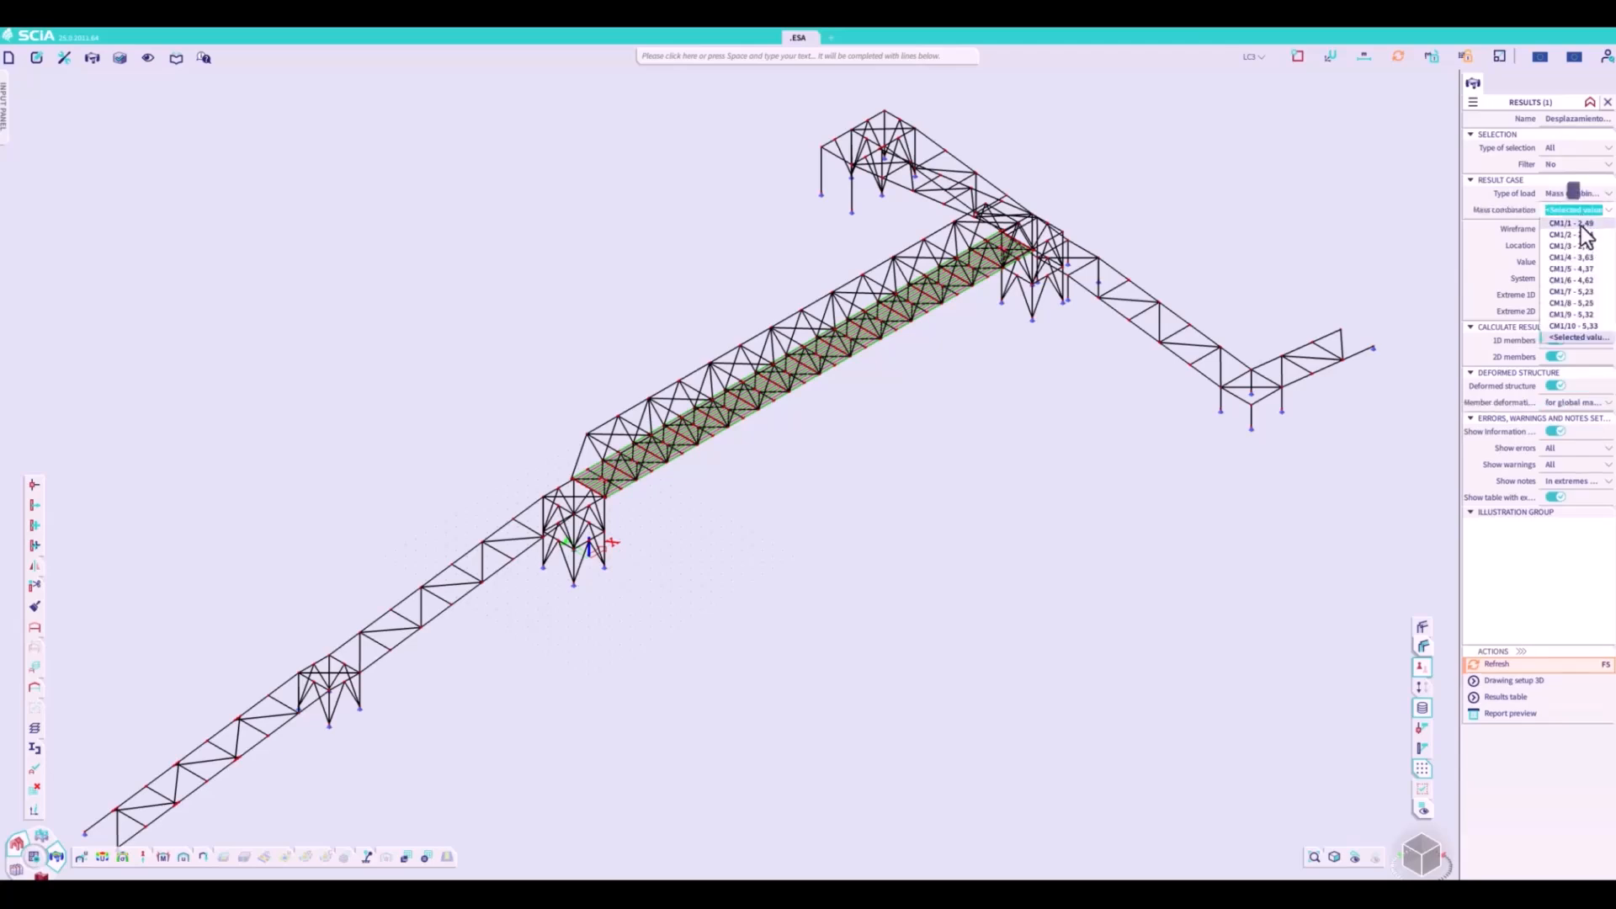
{"action": "left_click", "coordinate": [1580, 224]}
{"action": "left_click", "coordinate": [1527, 665]}
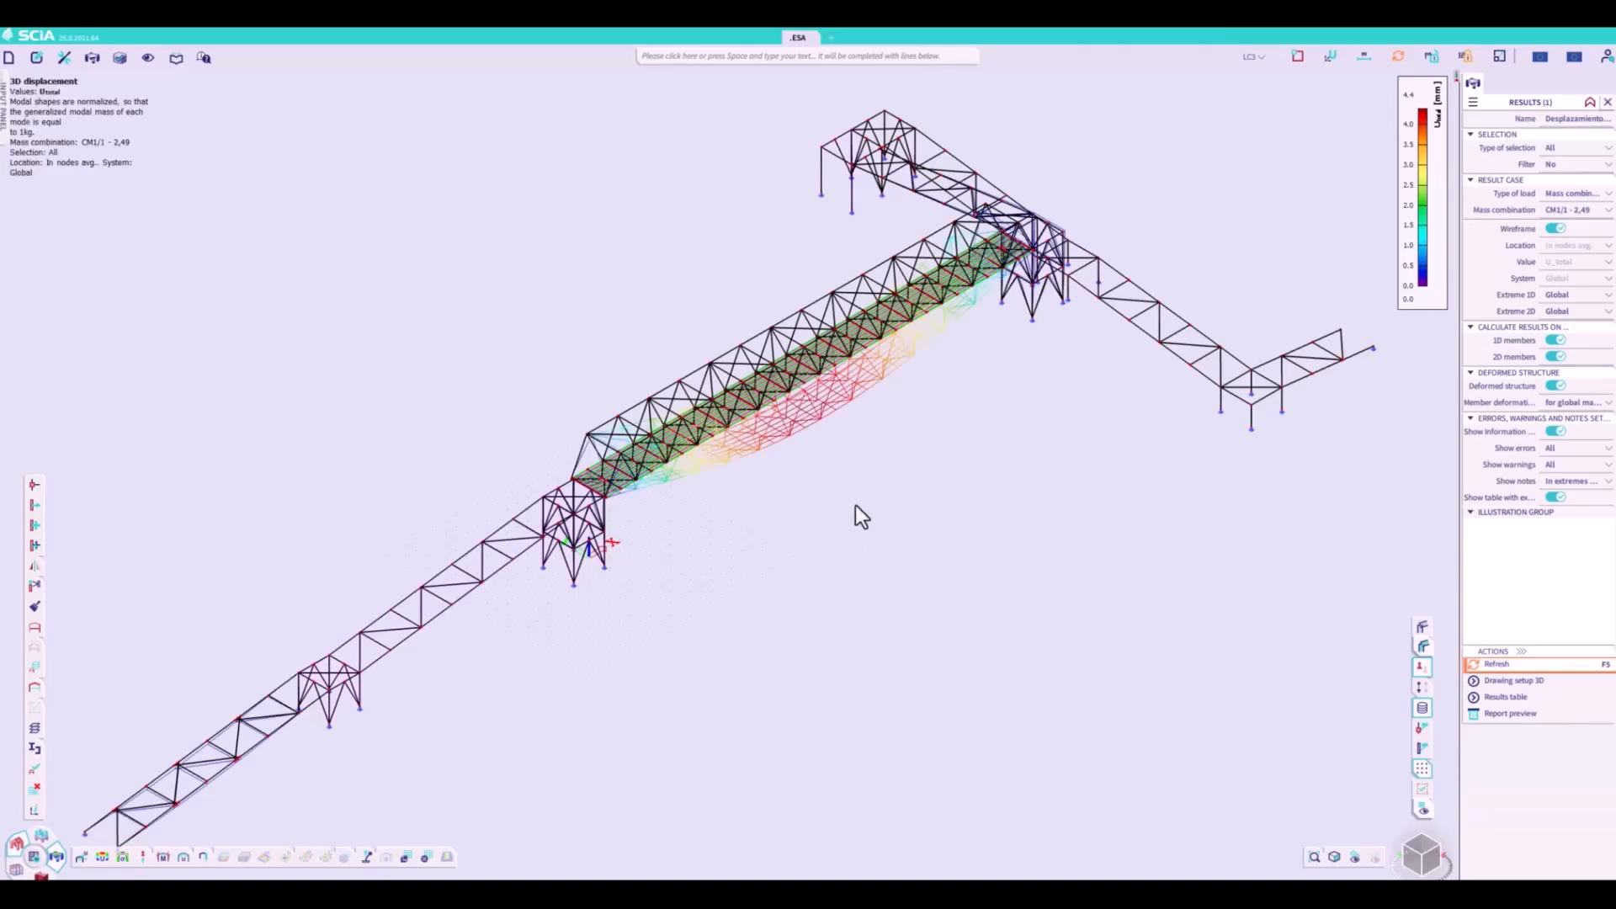
- Hide the deck's load panel LP1 and refresh the displacement results
{"action": "left_click", "coordinate": [897, 340]}
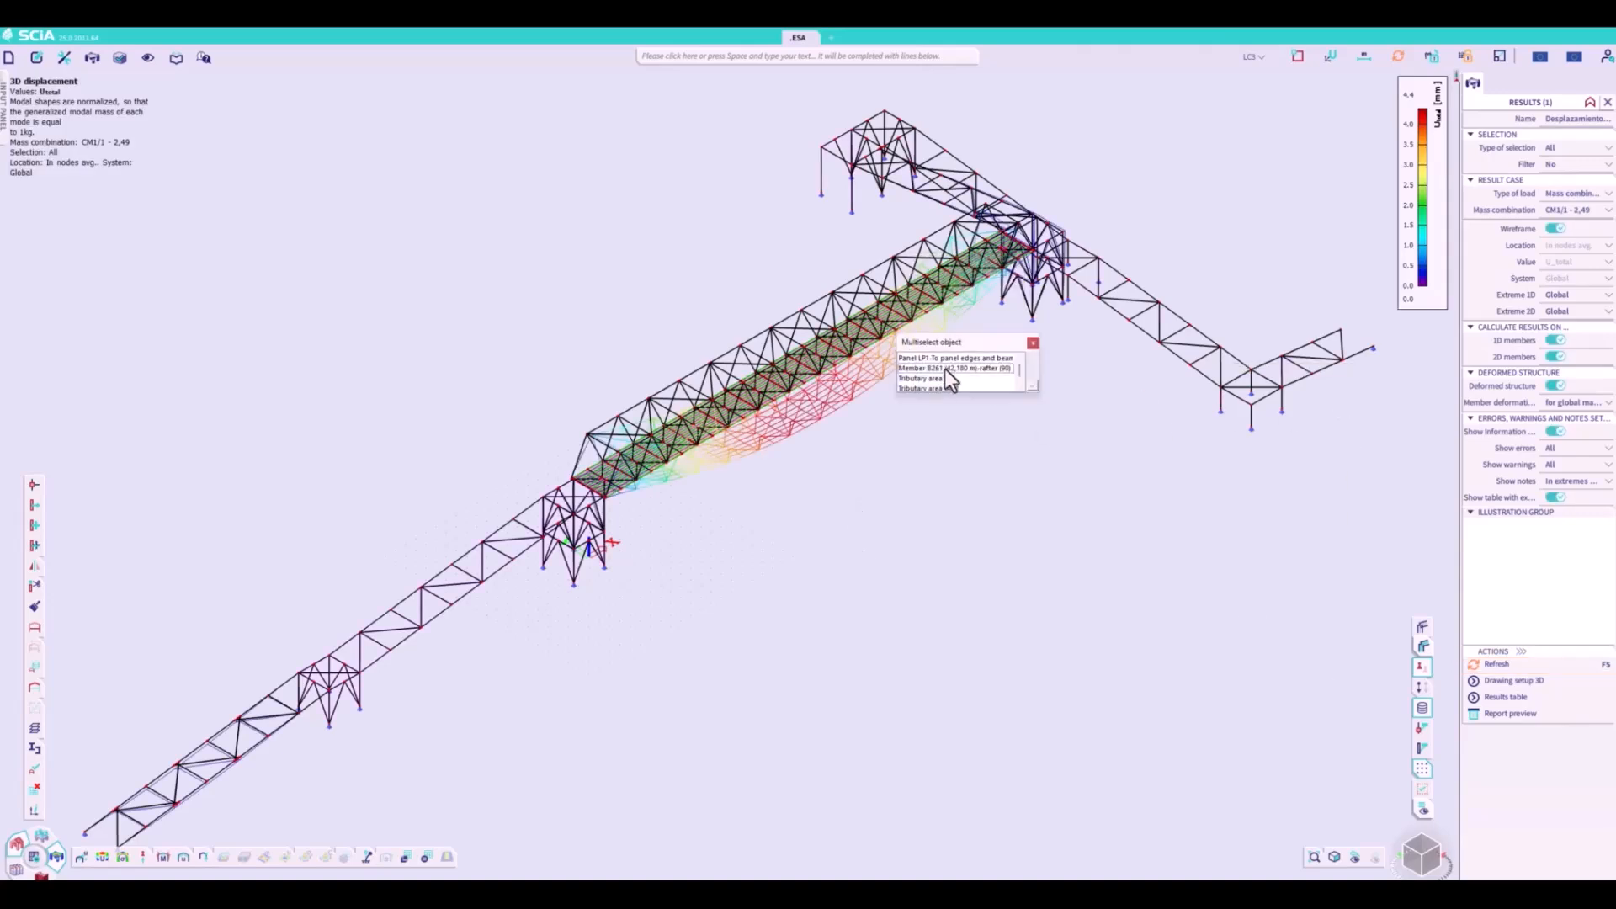
{"action": "left_click", "coordinate": [941, 361]}
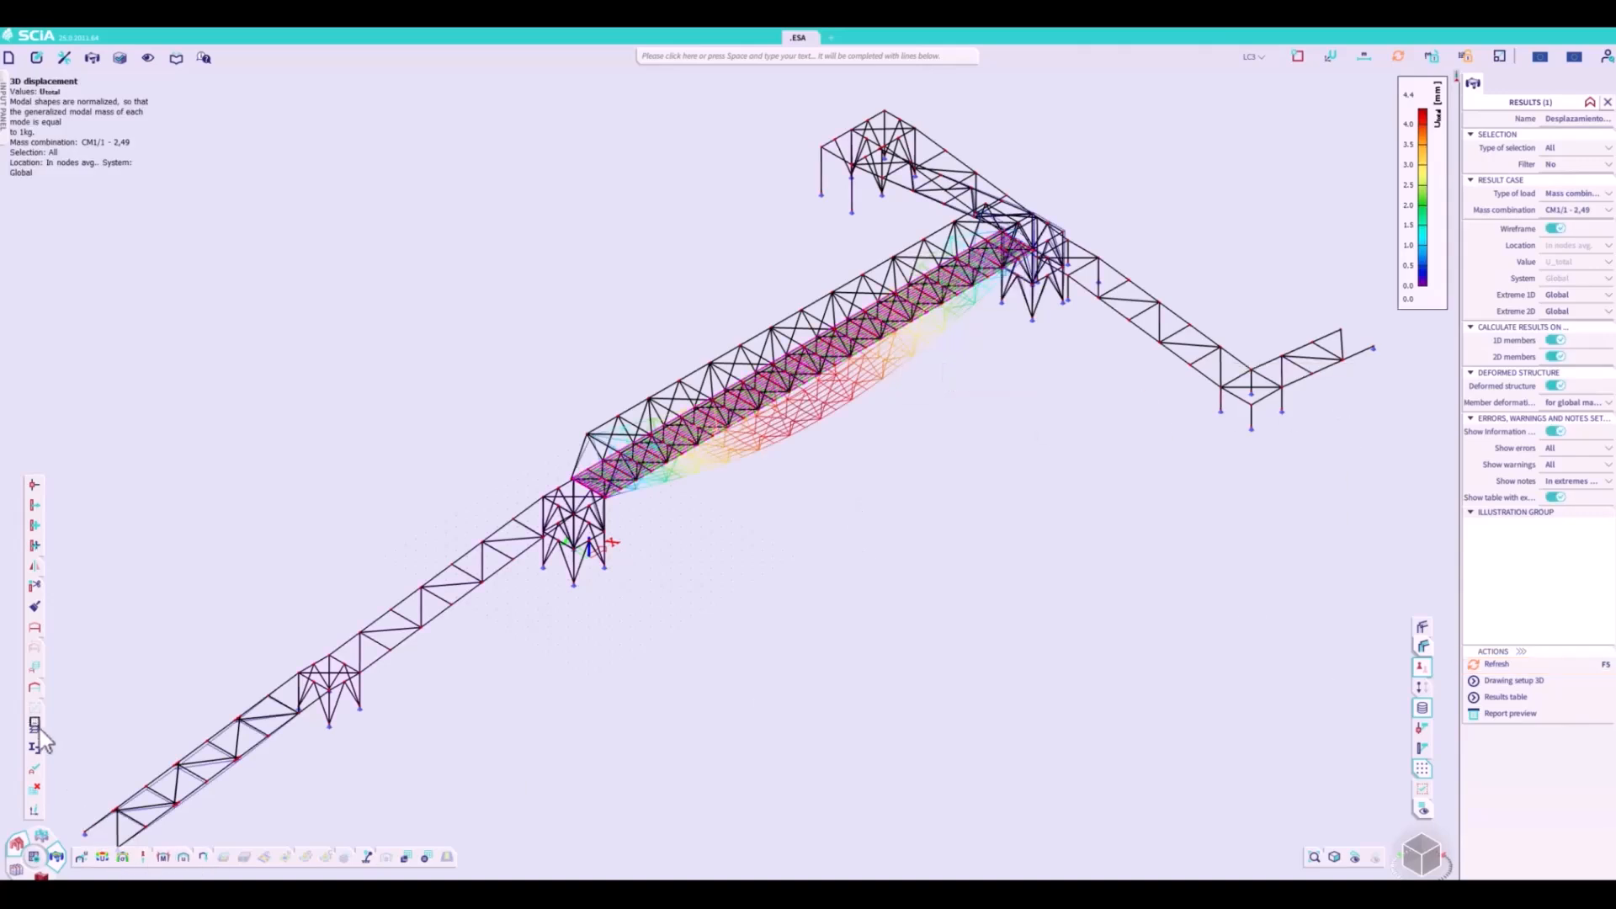
{"action": "left_click", "coordinate": [36, 646]}
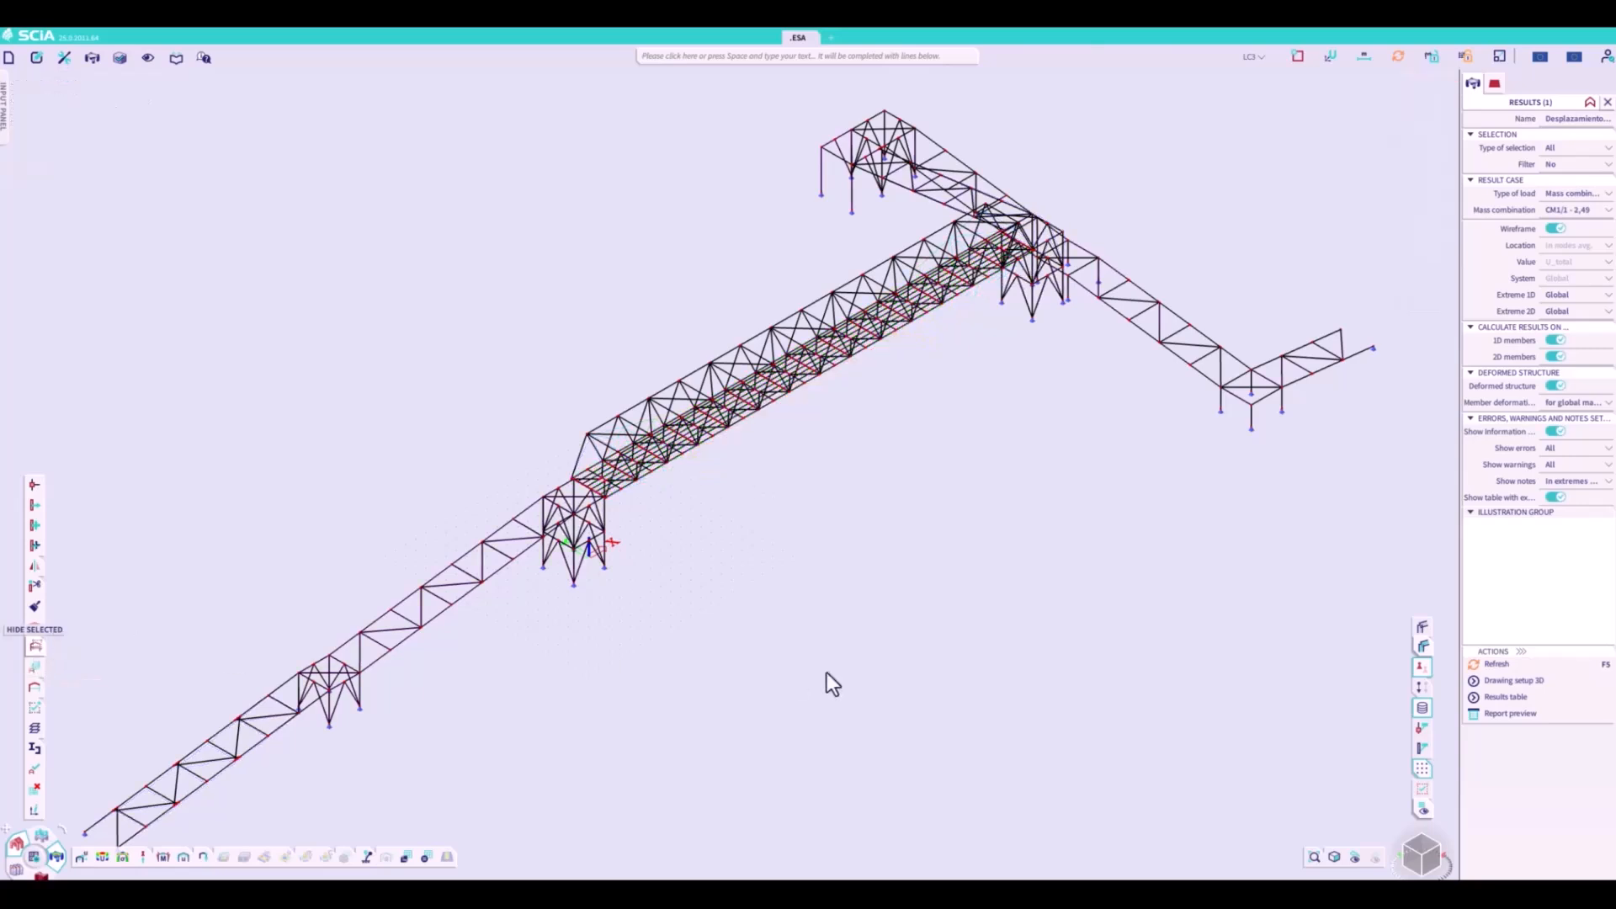
{"action": "left_click", "coordinate": [1532, 665]}
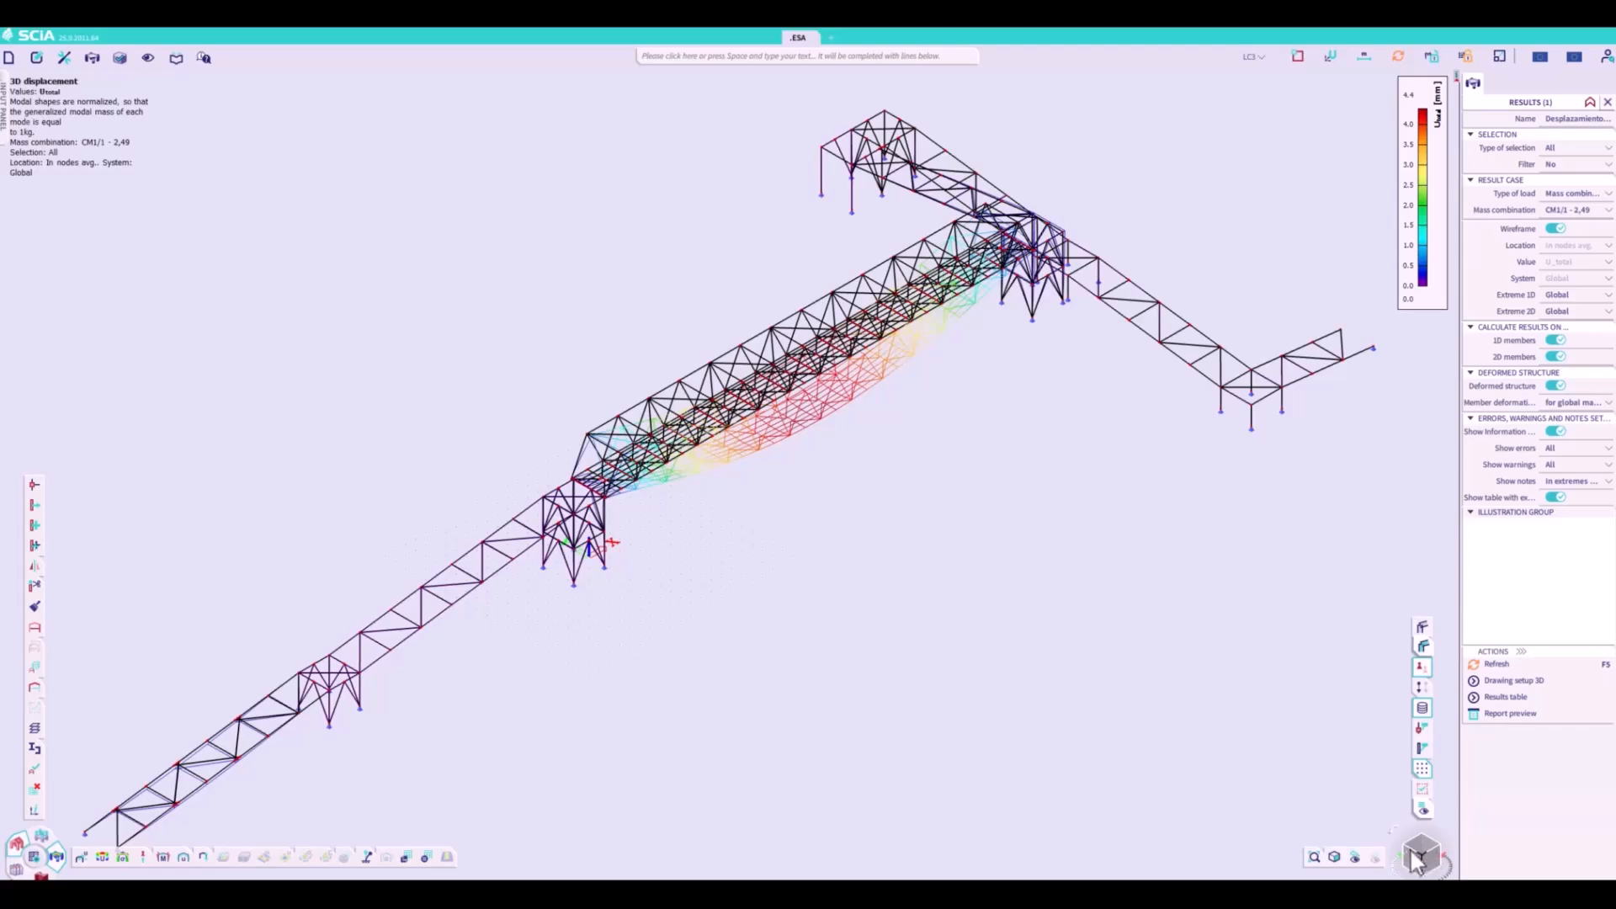
- Play the first mode's displacement animation from a side view of the walkway, and close the animation window
{"action": "left_click_drag", "start_coordinate": [1409, 850], "coordinate": [1355, 815]}
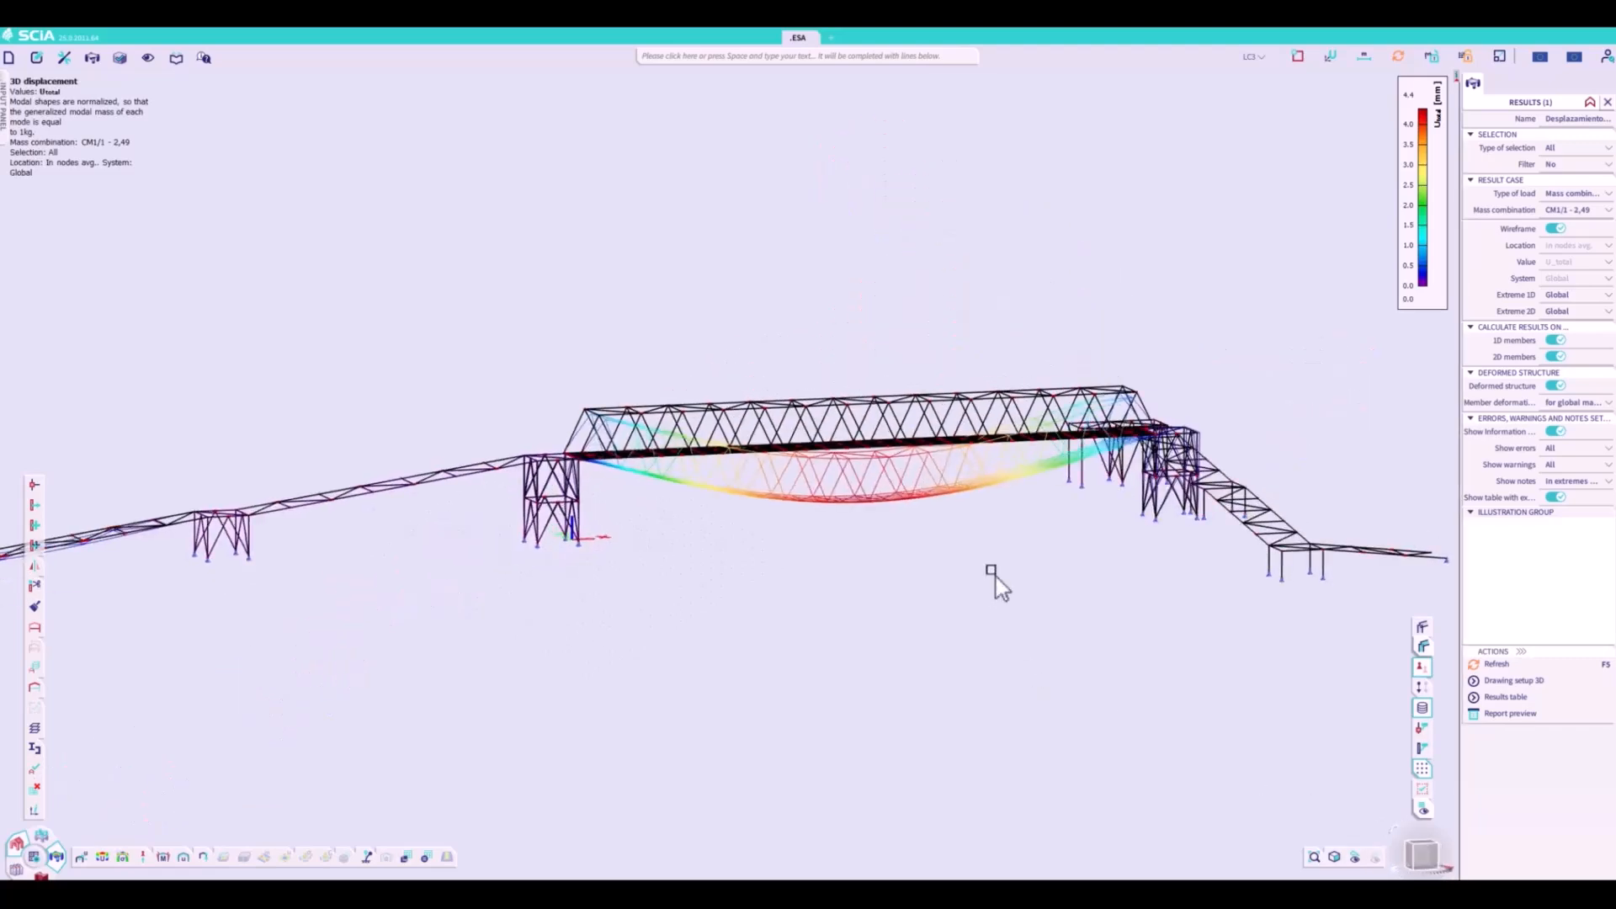
{"action": "left_click", "coordinate": [64, 59]}
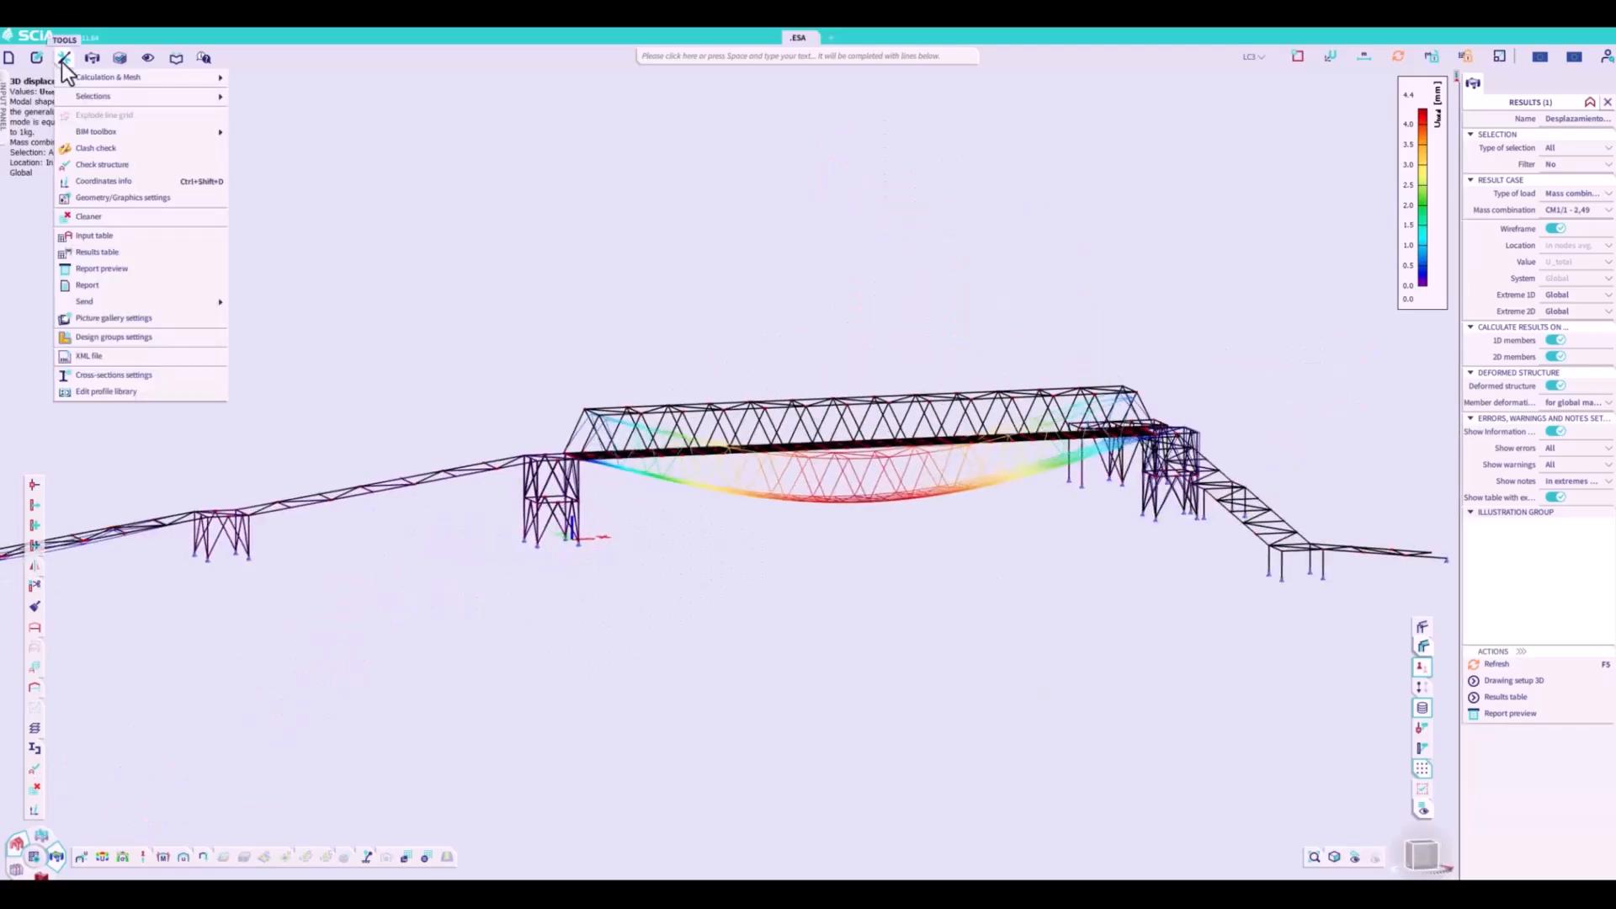
{"action": "mouse_move", "coordinate": [94, 59]}
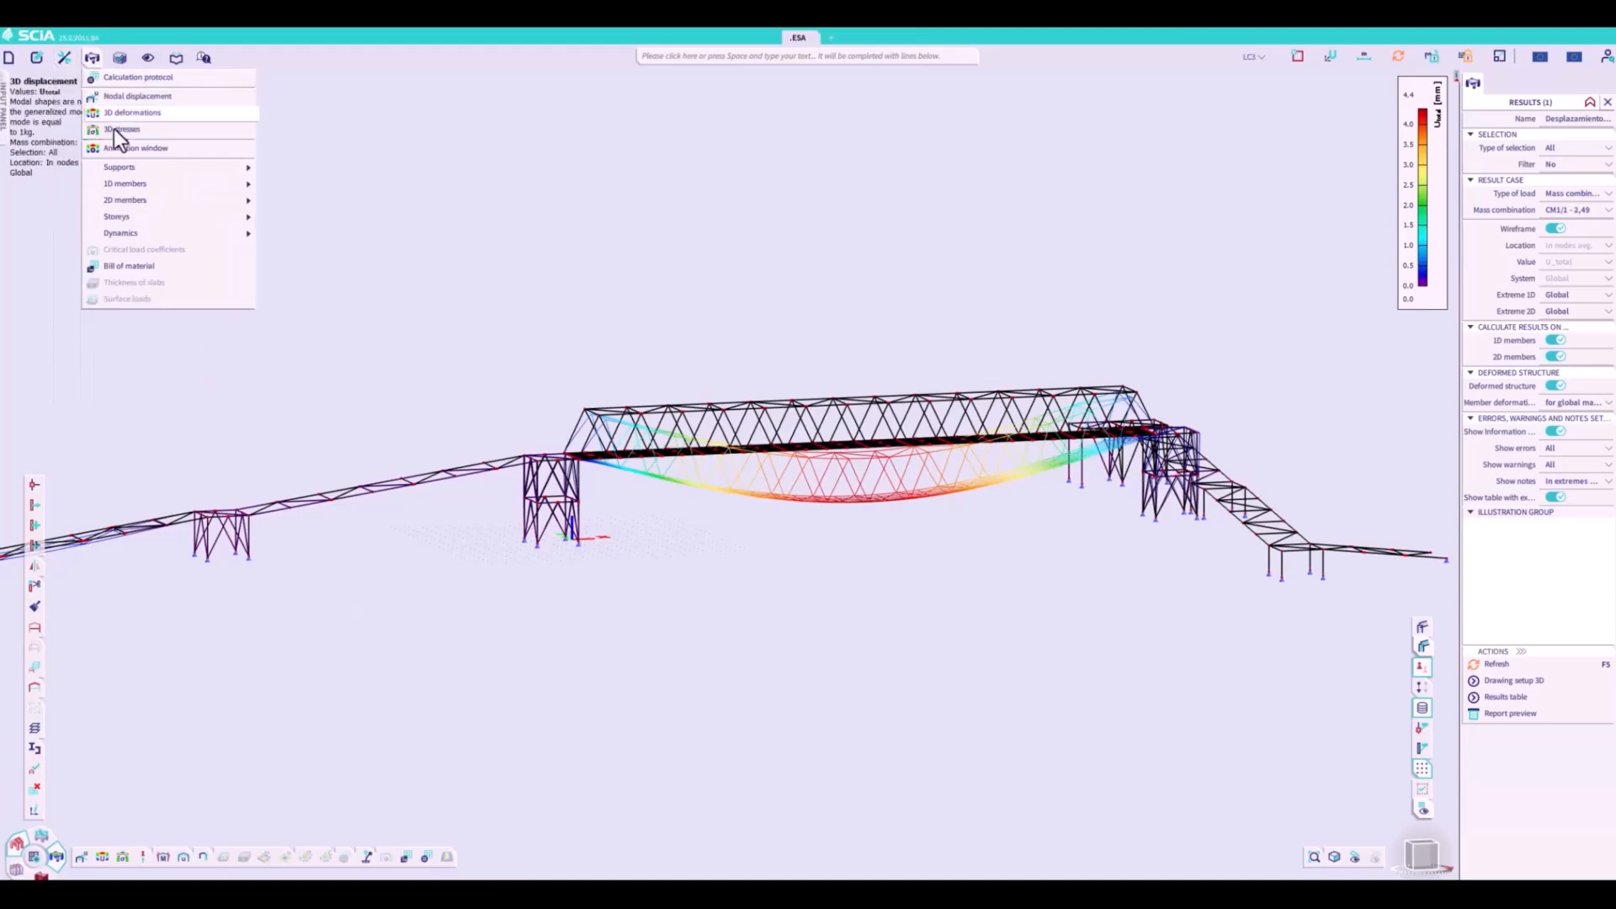
{"action": "left_click", "coordinate": [124, 148]}
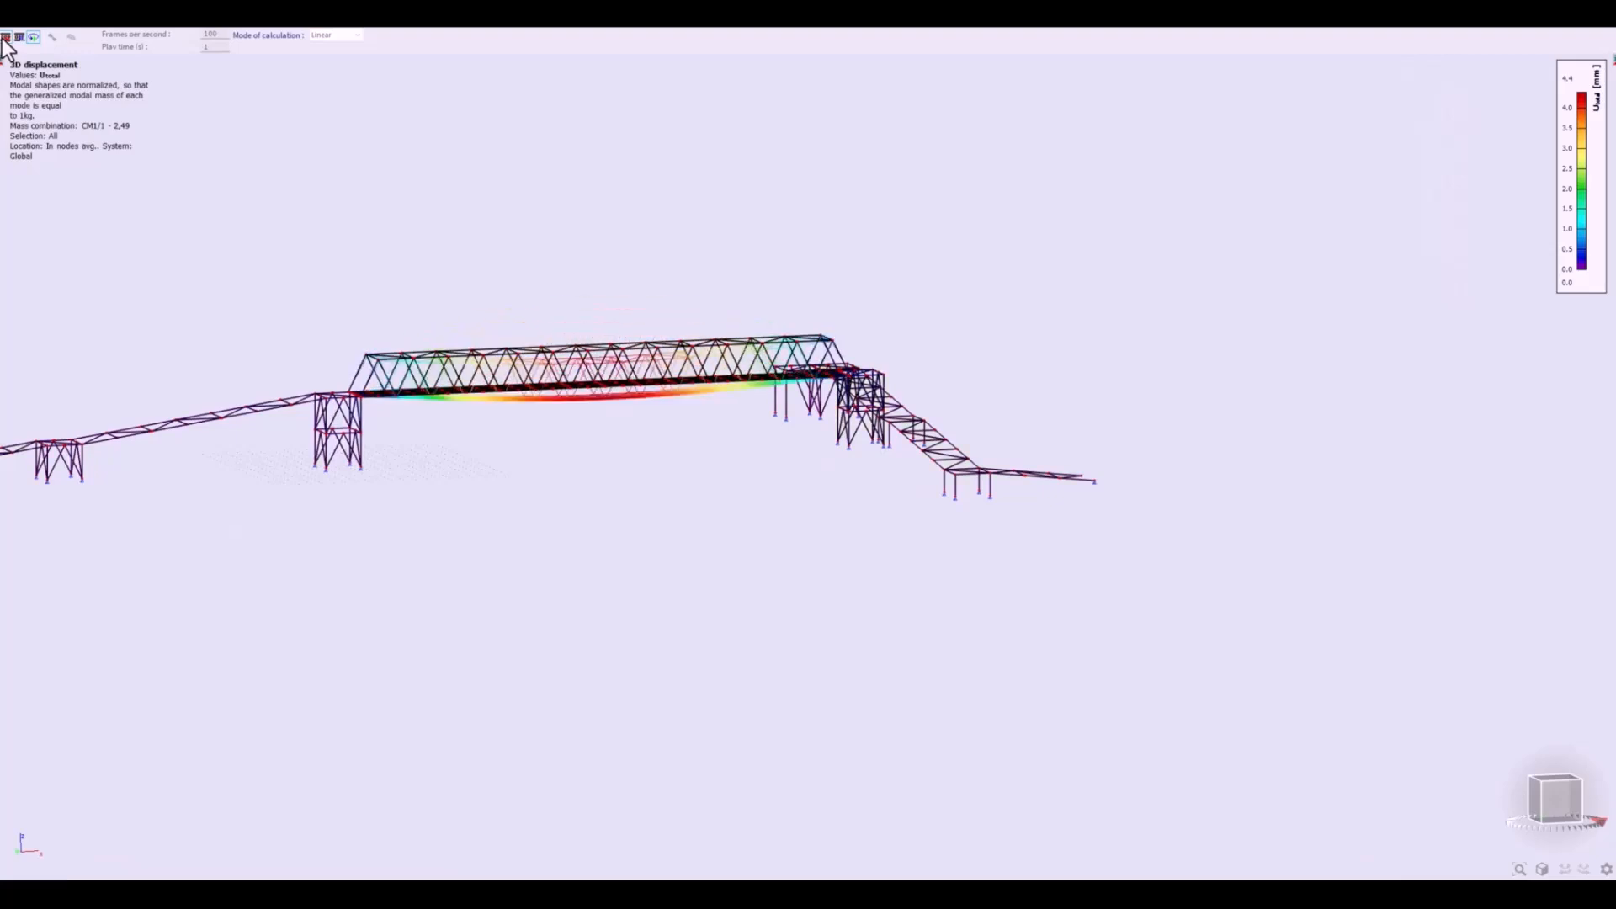
{"action": "left_click", "coordinate": [5, 38]}
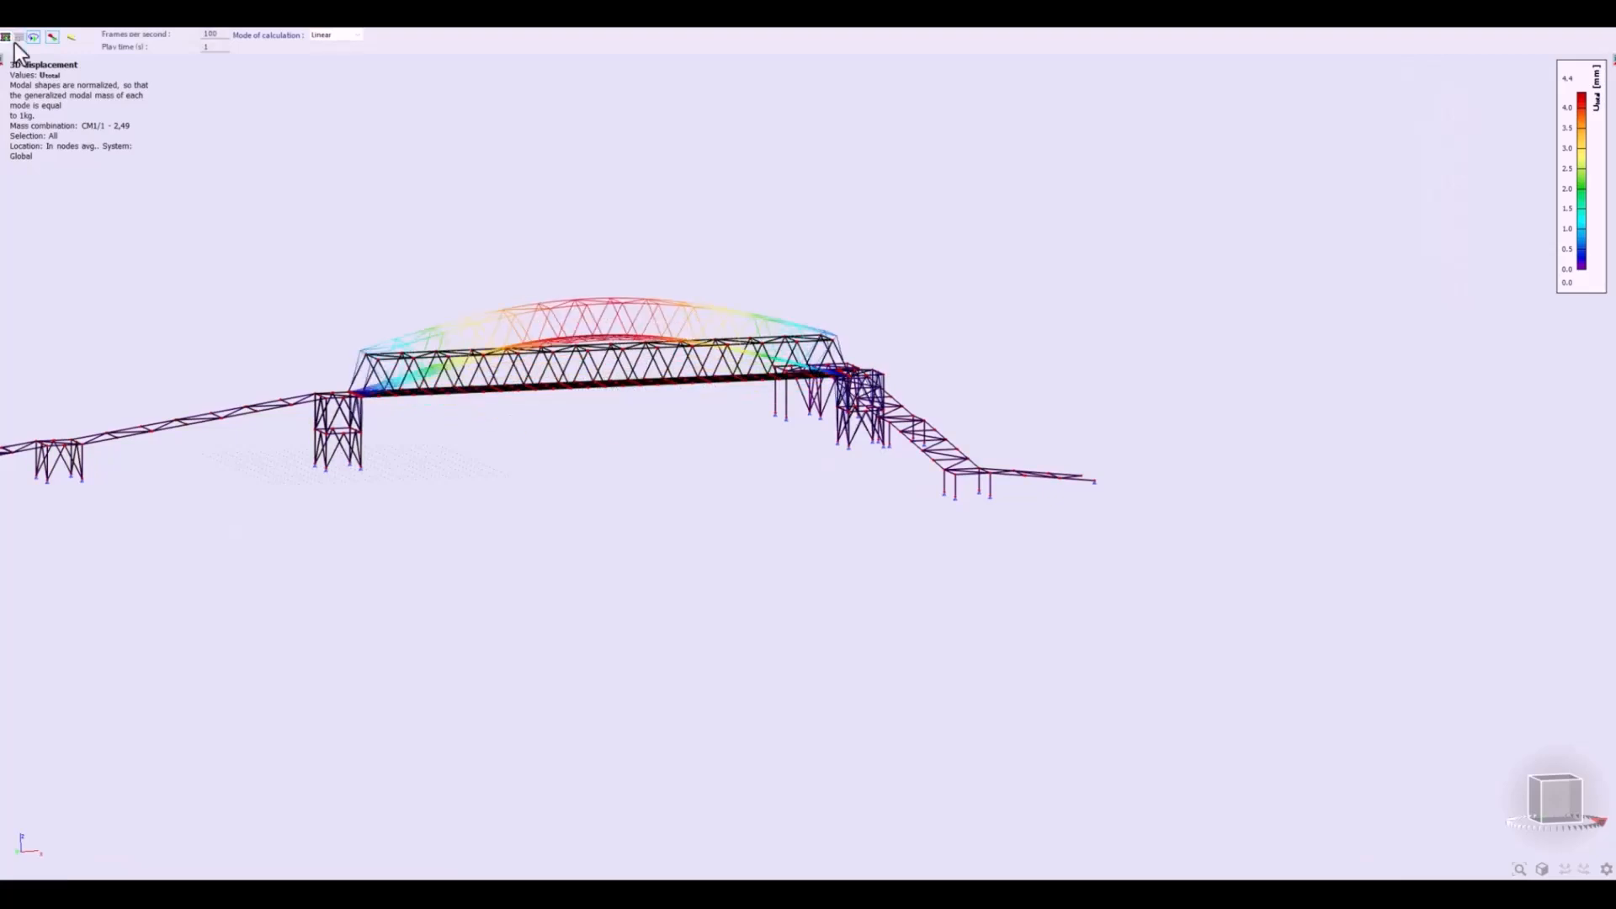
{"action": "left_click", "coordinate": [1607, 35]}
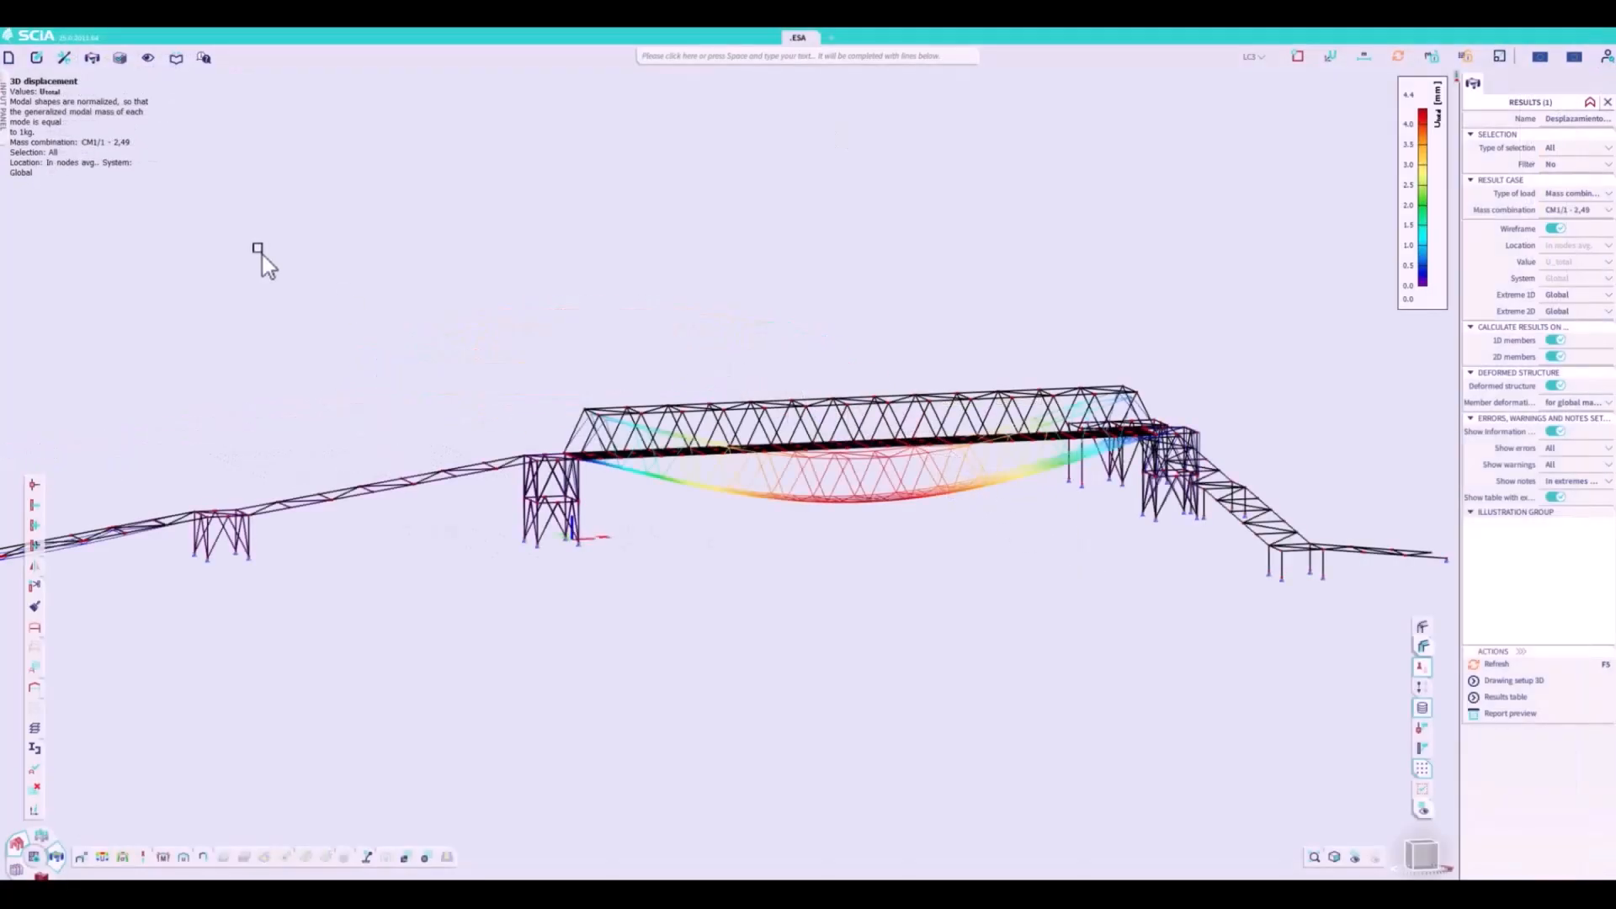
- Start an export to Bimplus and include the analysis results along with the loads
{"action": "left_click", "coordinate": [10, 57]}
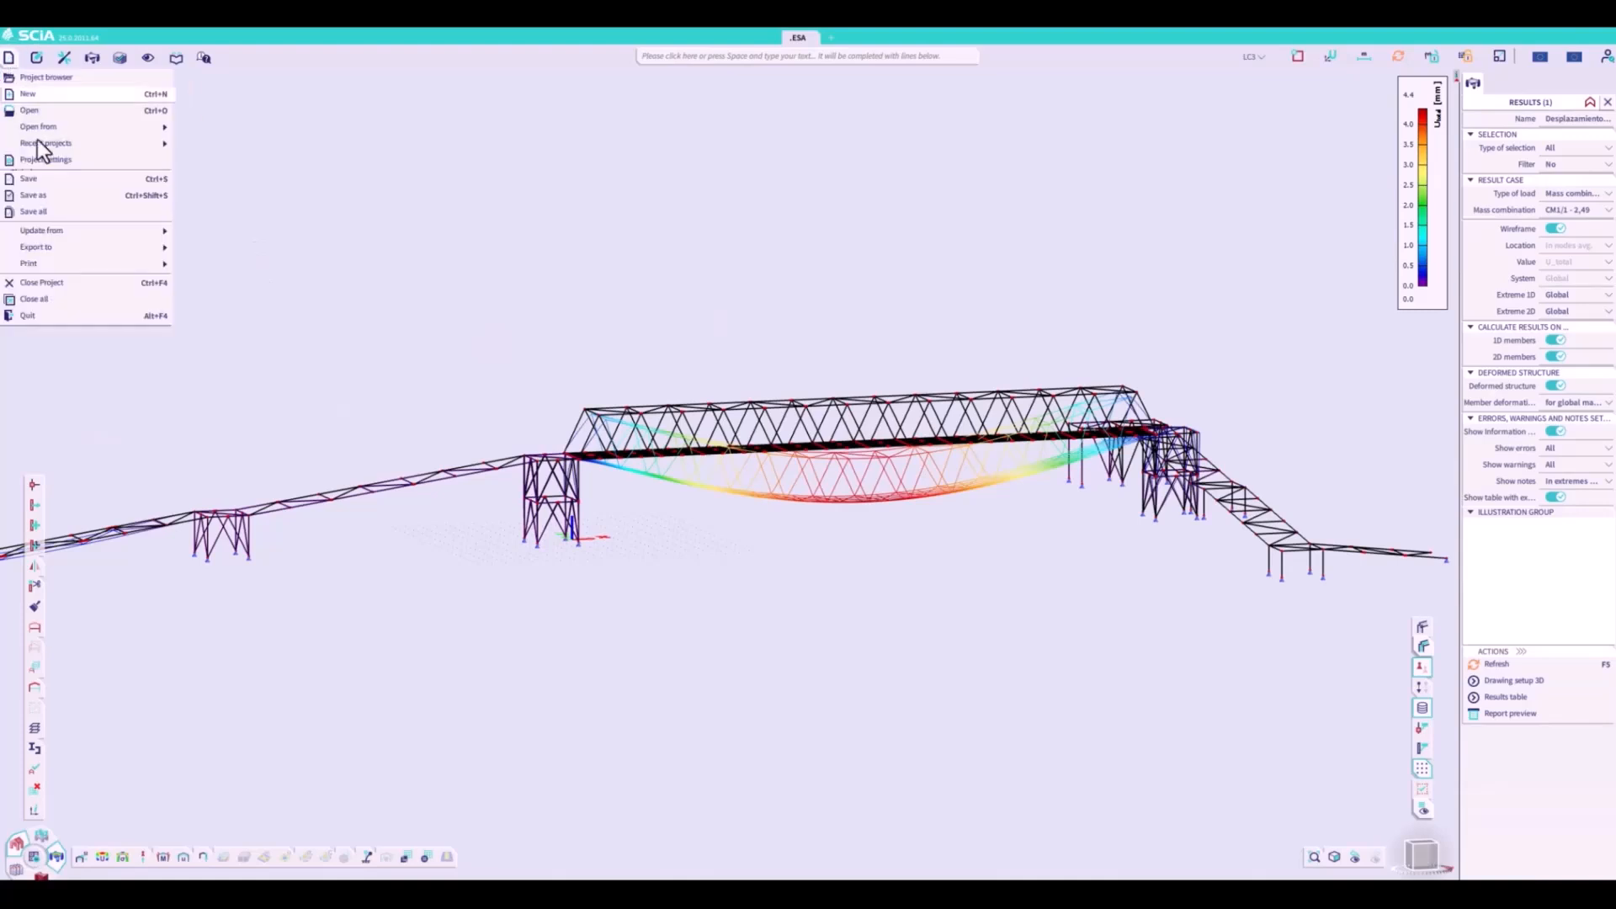
{"action": "mouse_move", "coordinate": [43, 130]}
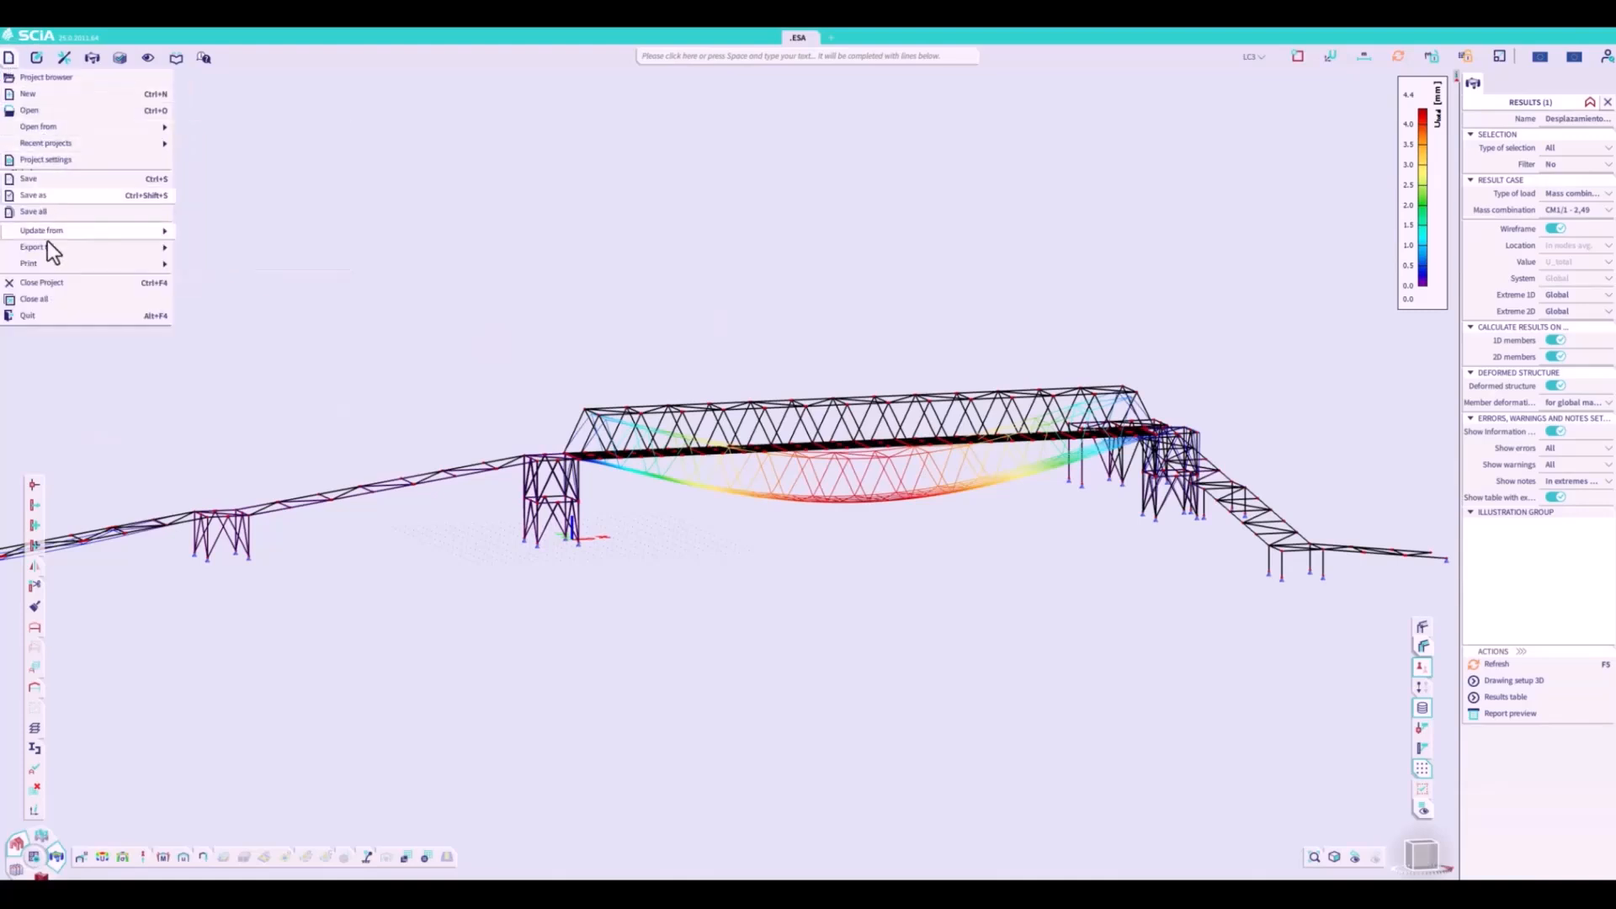
{"action": "mouse_move", "coordinate": [49, 246]}
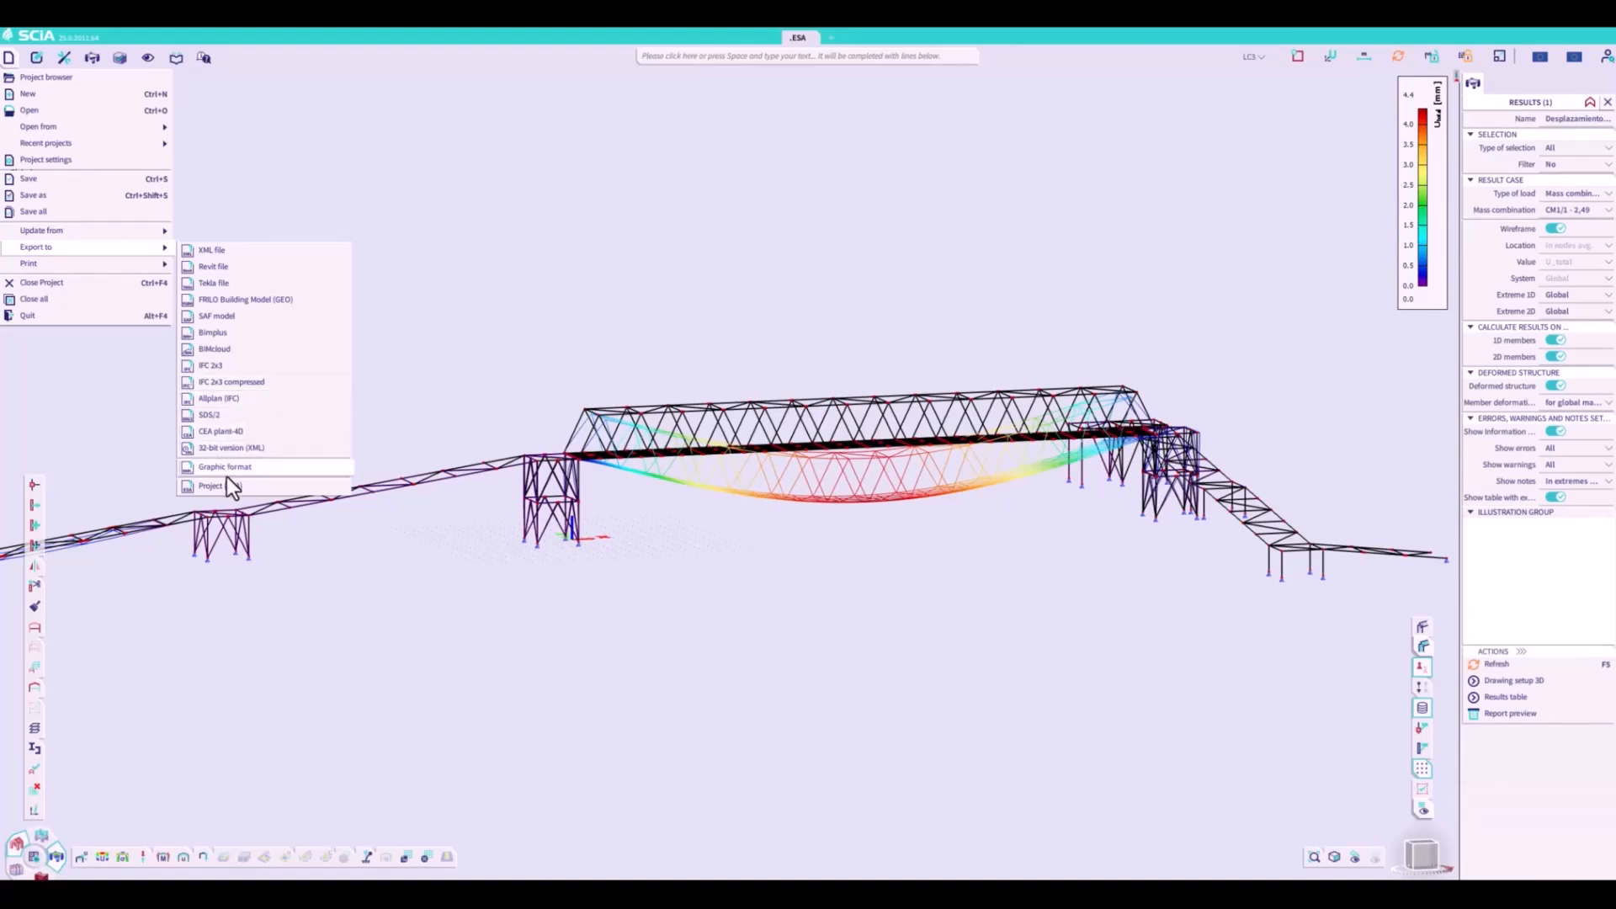
{"action": "left_click", "coordinate": [230, 336]}
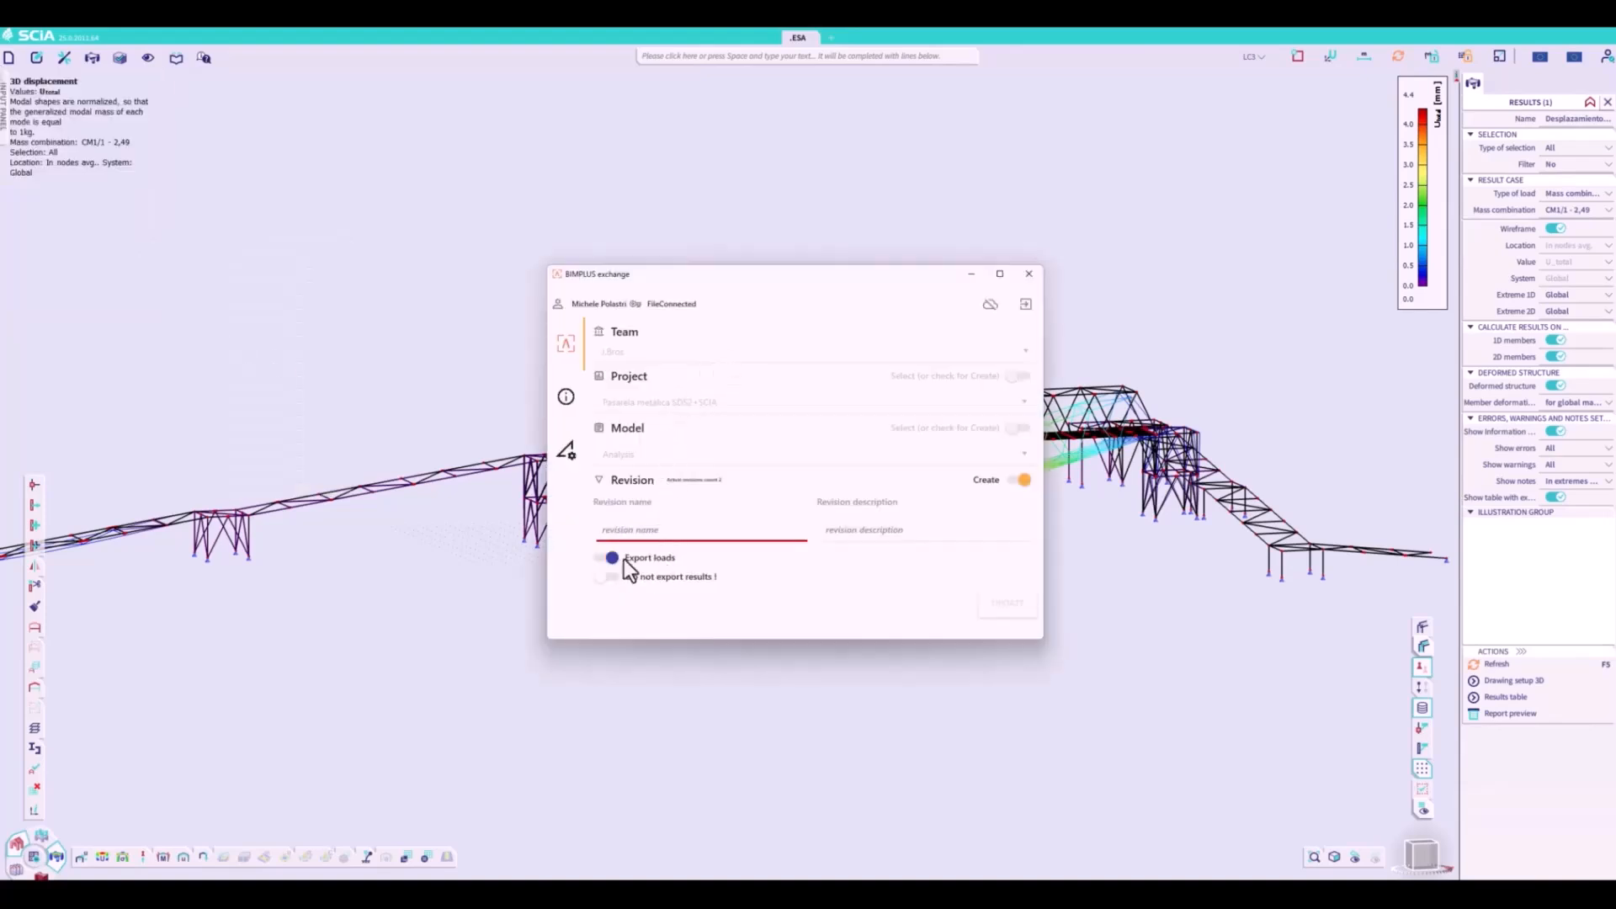
{"action": "left_click", "coordinate": [615, 579]}
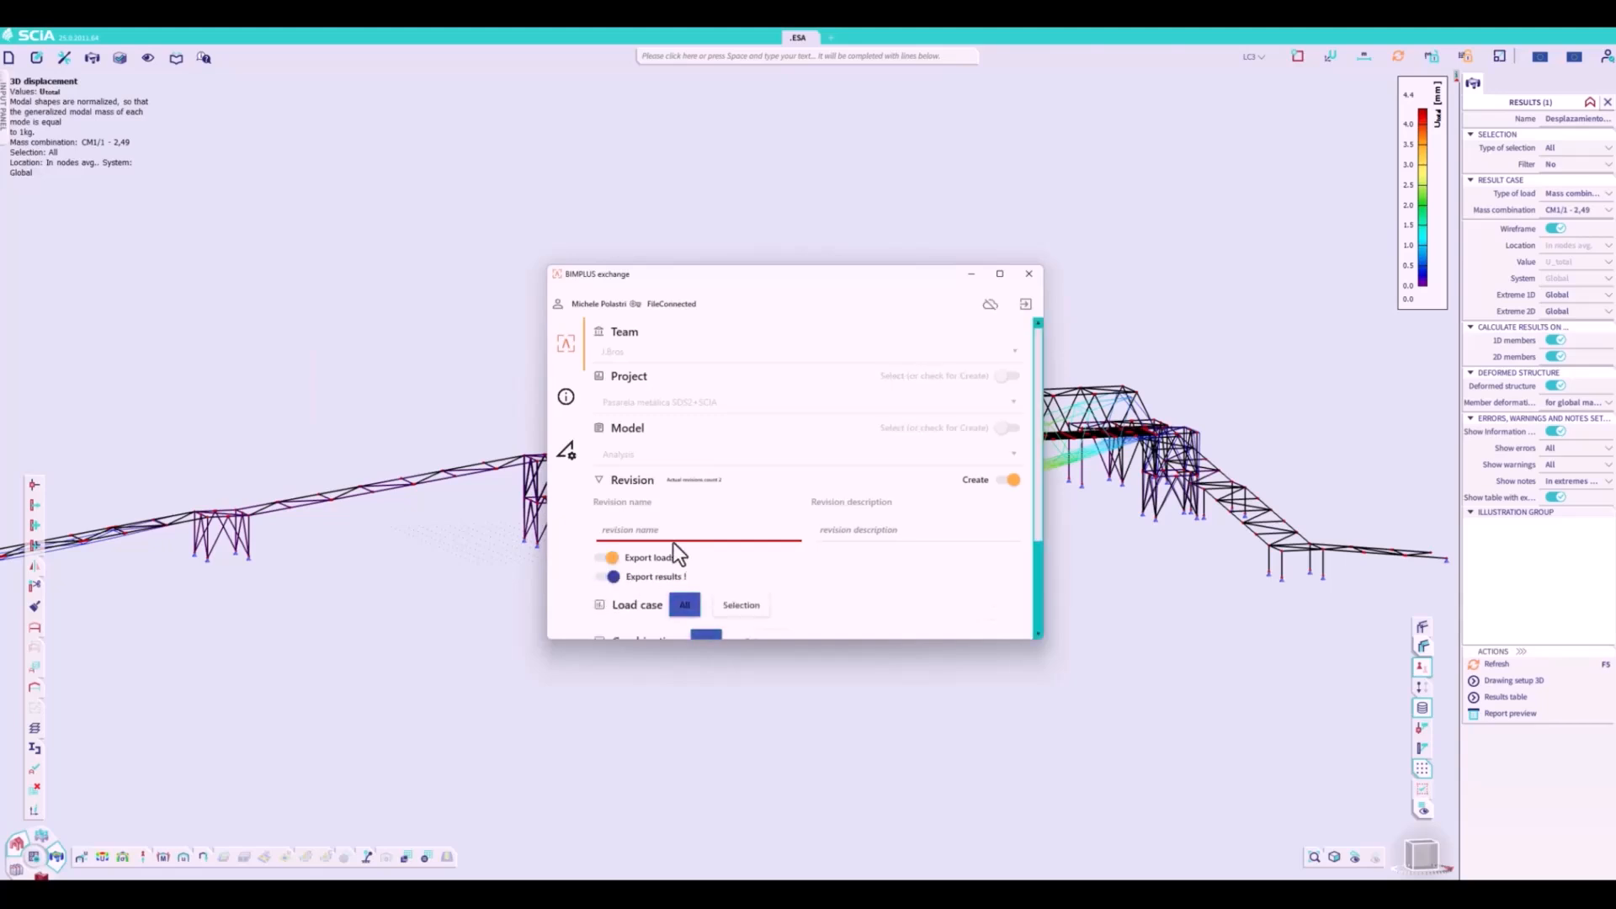
{"action": "scroll", "coordinate": [859, 604], "scroll_direction": "down", "scroll_amount": 3}
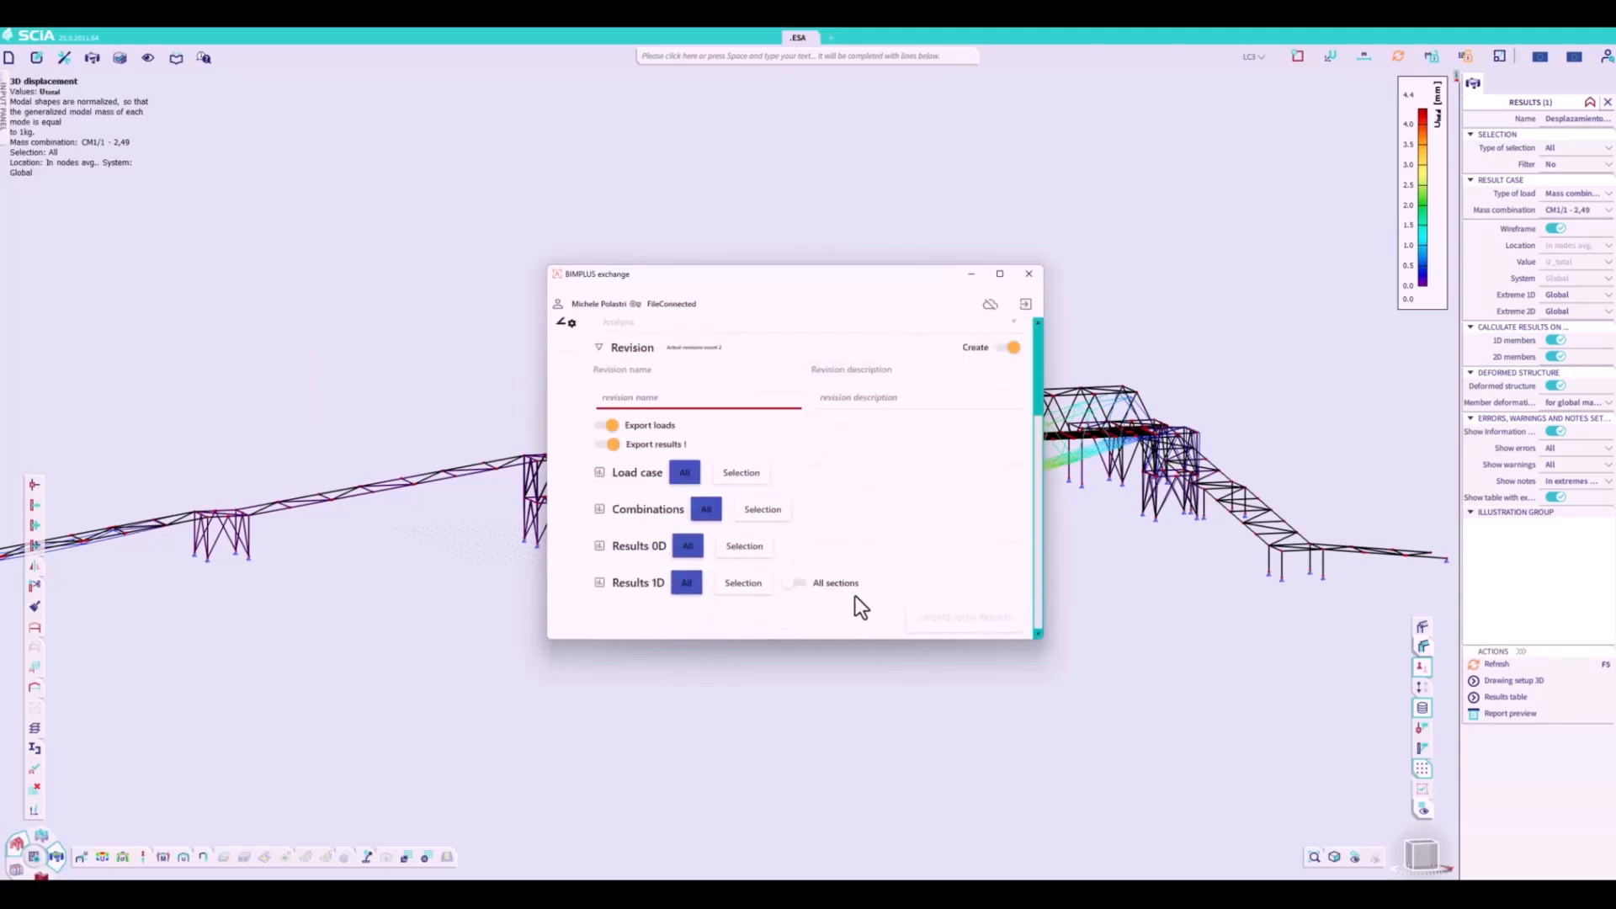
{"action": "scroll", "coordinate": [943, 569], "scroll_direction": "up", "scroll_amount": 3}
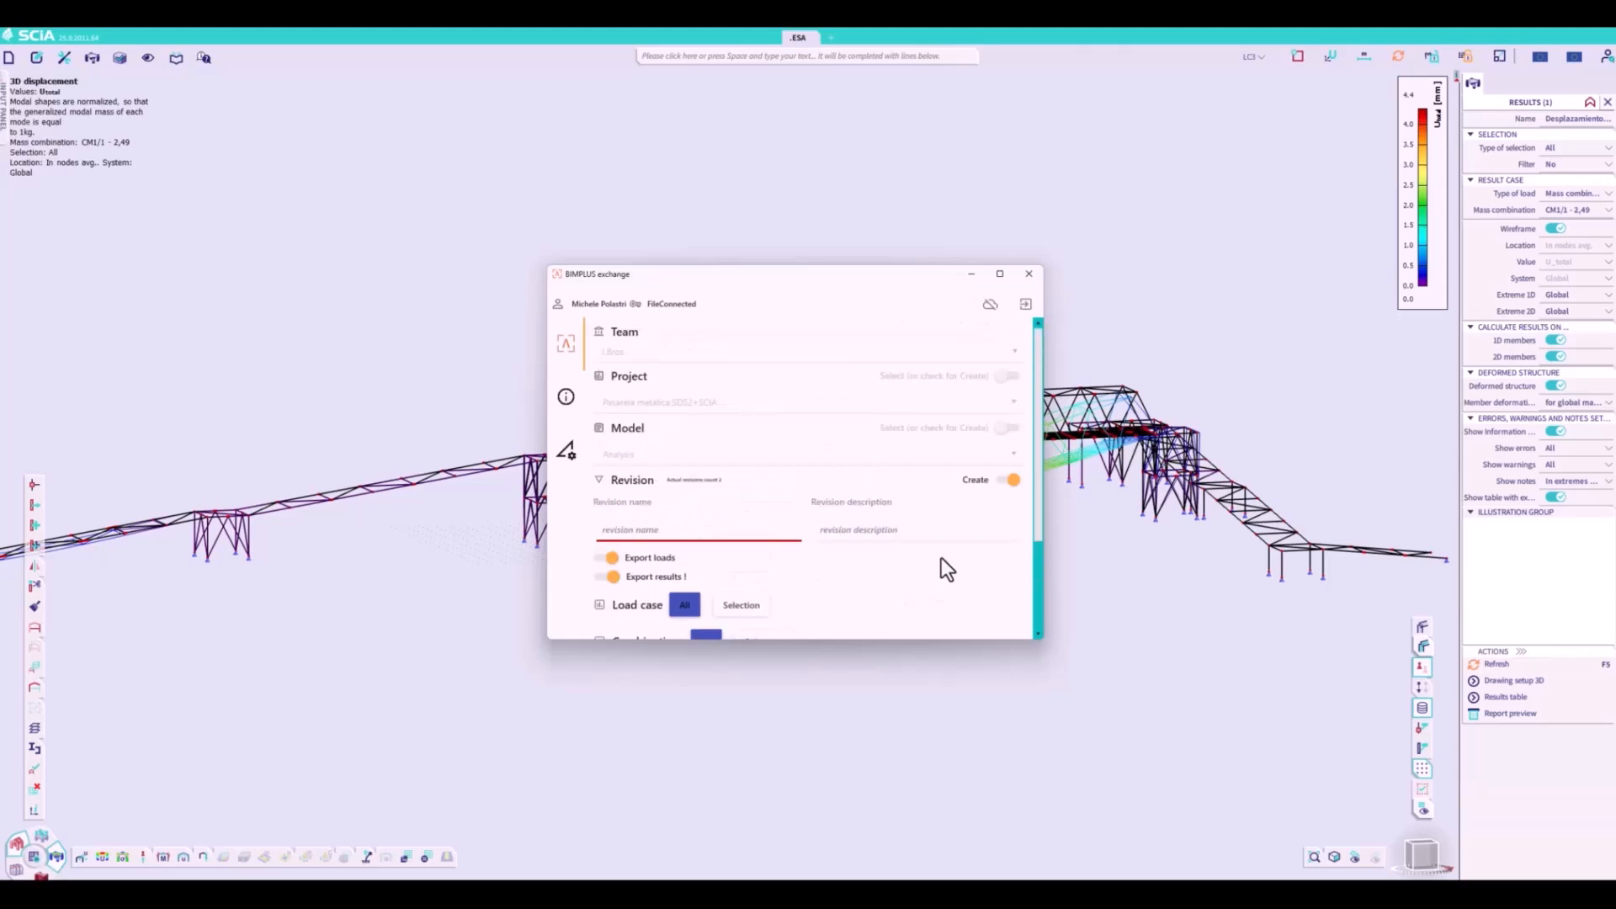
- Name the Bimplus revision Rev.2 and update the model with results
{"action": "left_click", "coordinate": [734, 527]}
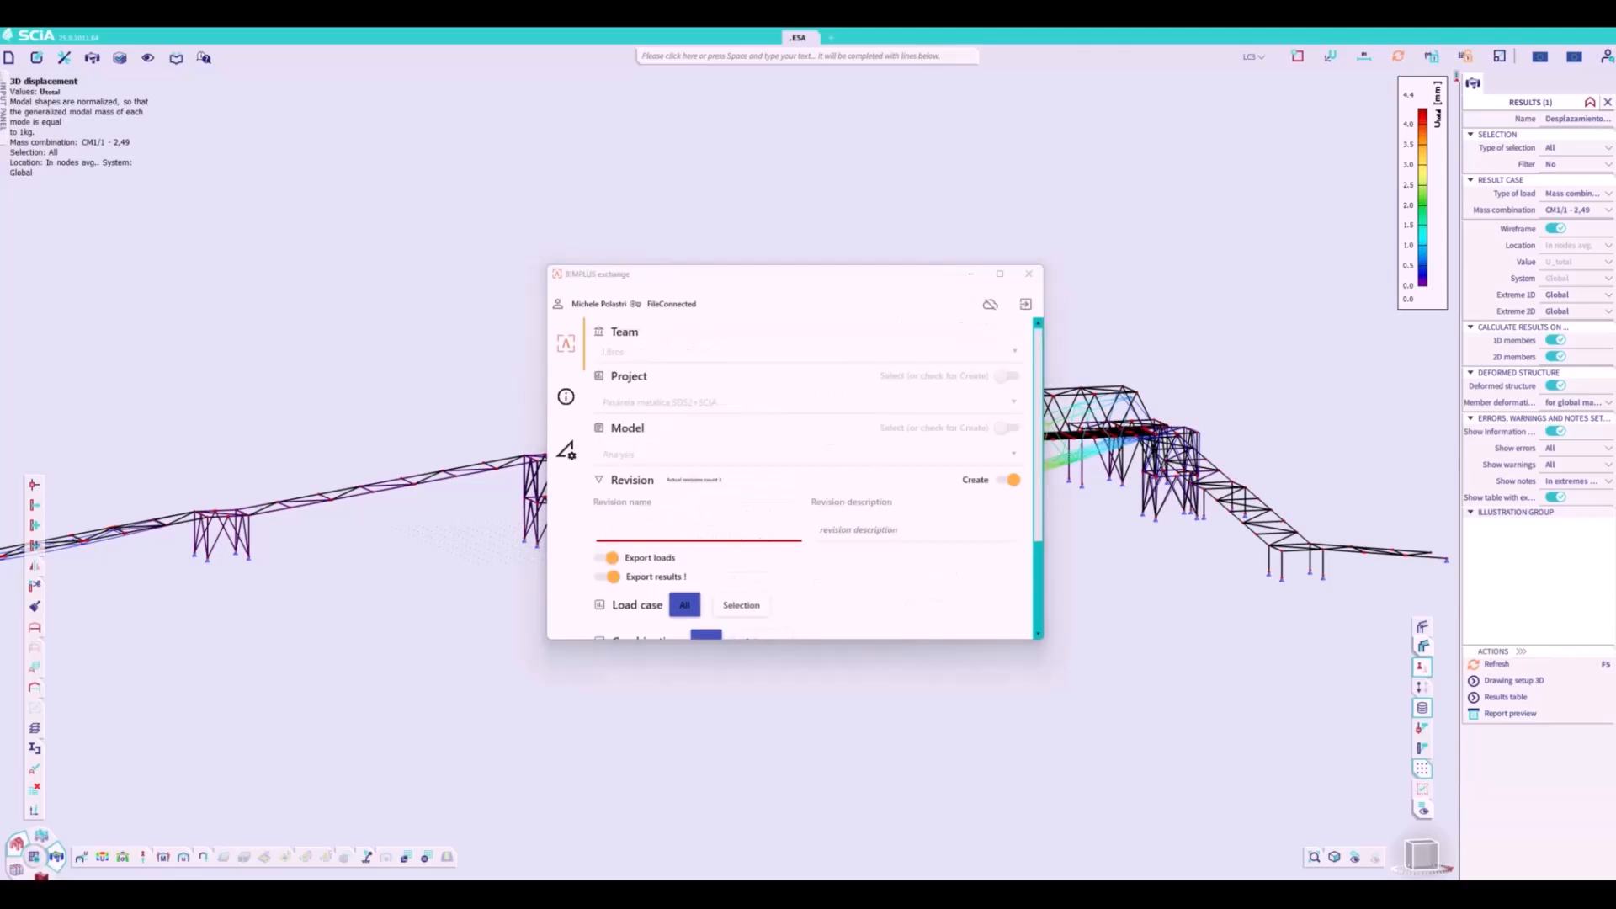
{"action": "left_click", "coordinate": [673, 533]}
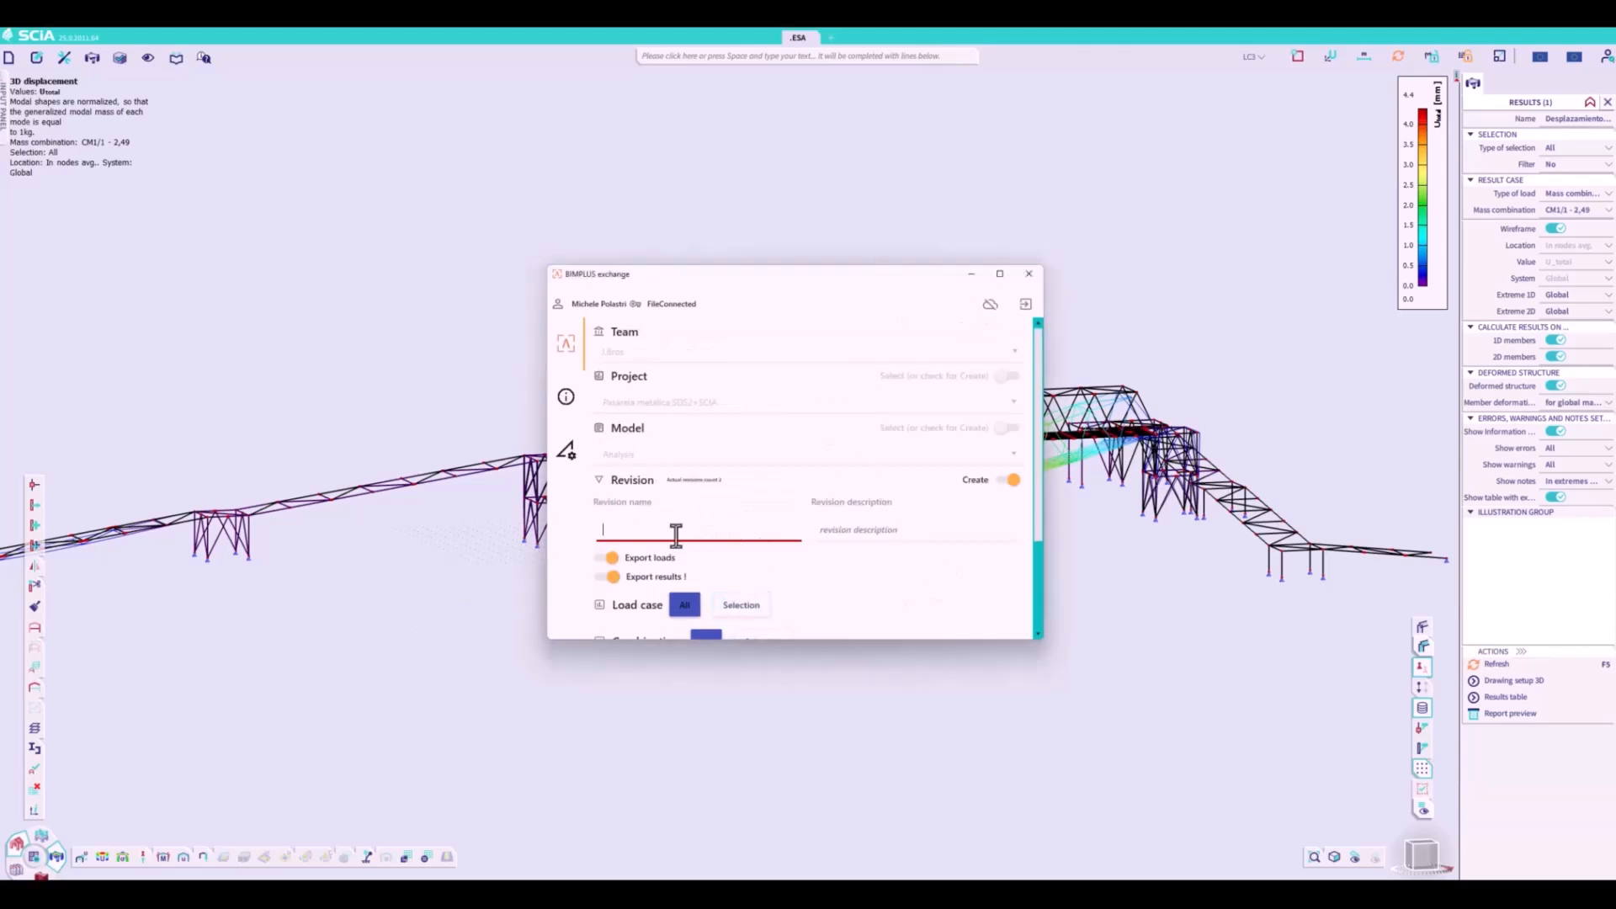
{"action": "type", "text": "Rev.2"}
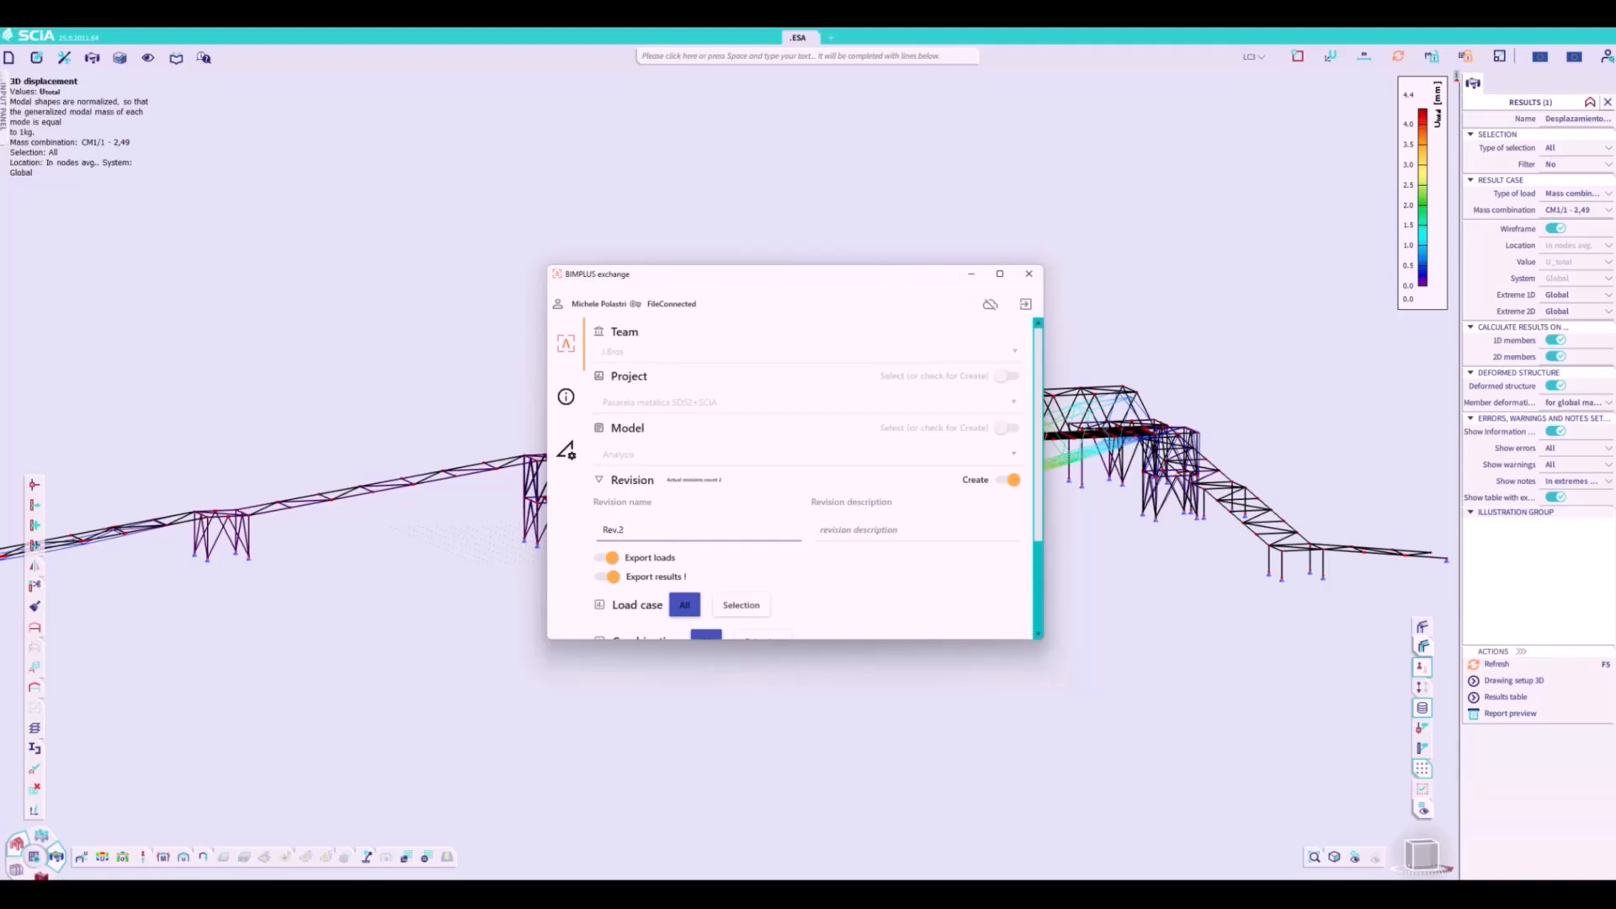
{"action": "scroll", "coordinate": [926, 614], "scroll_direction": "down", "scroll_amount": 3}
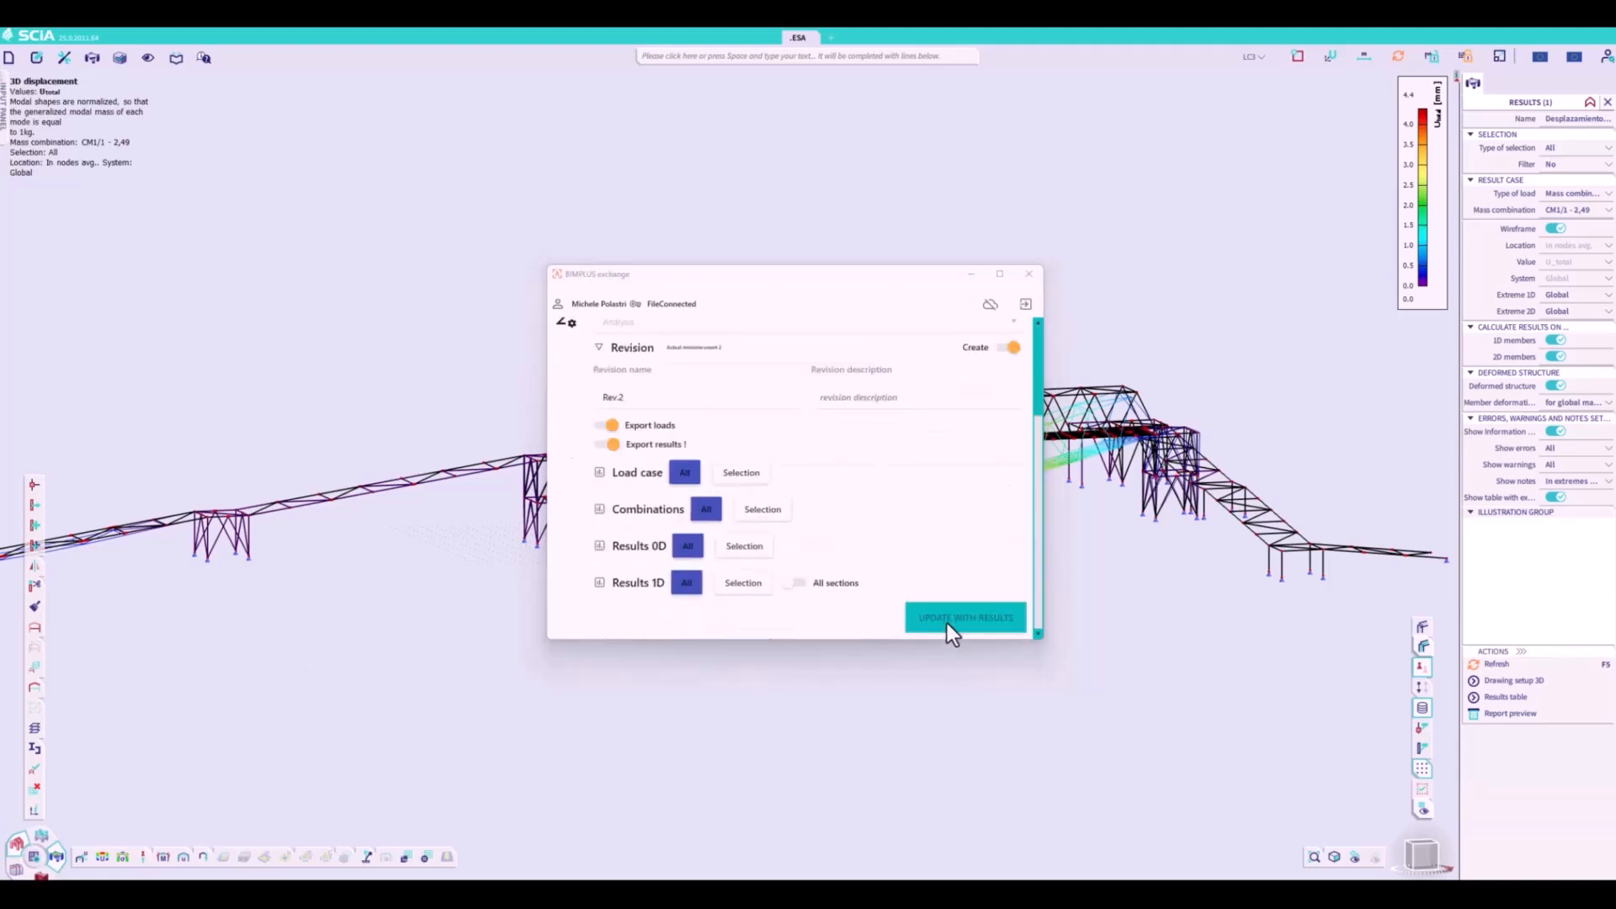
{"action": "left_click", "coordinate": [948, 620]}
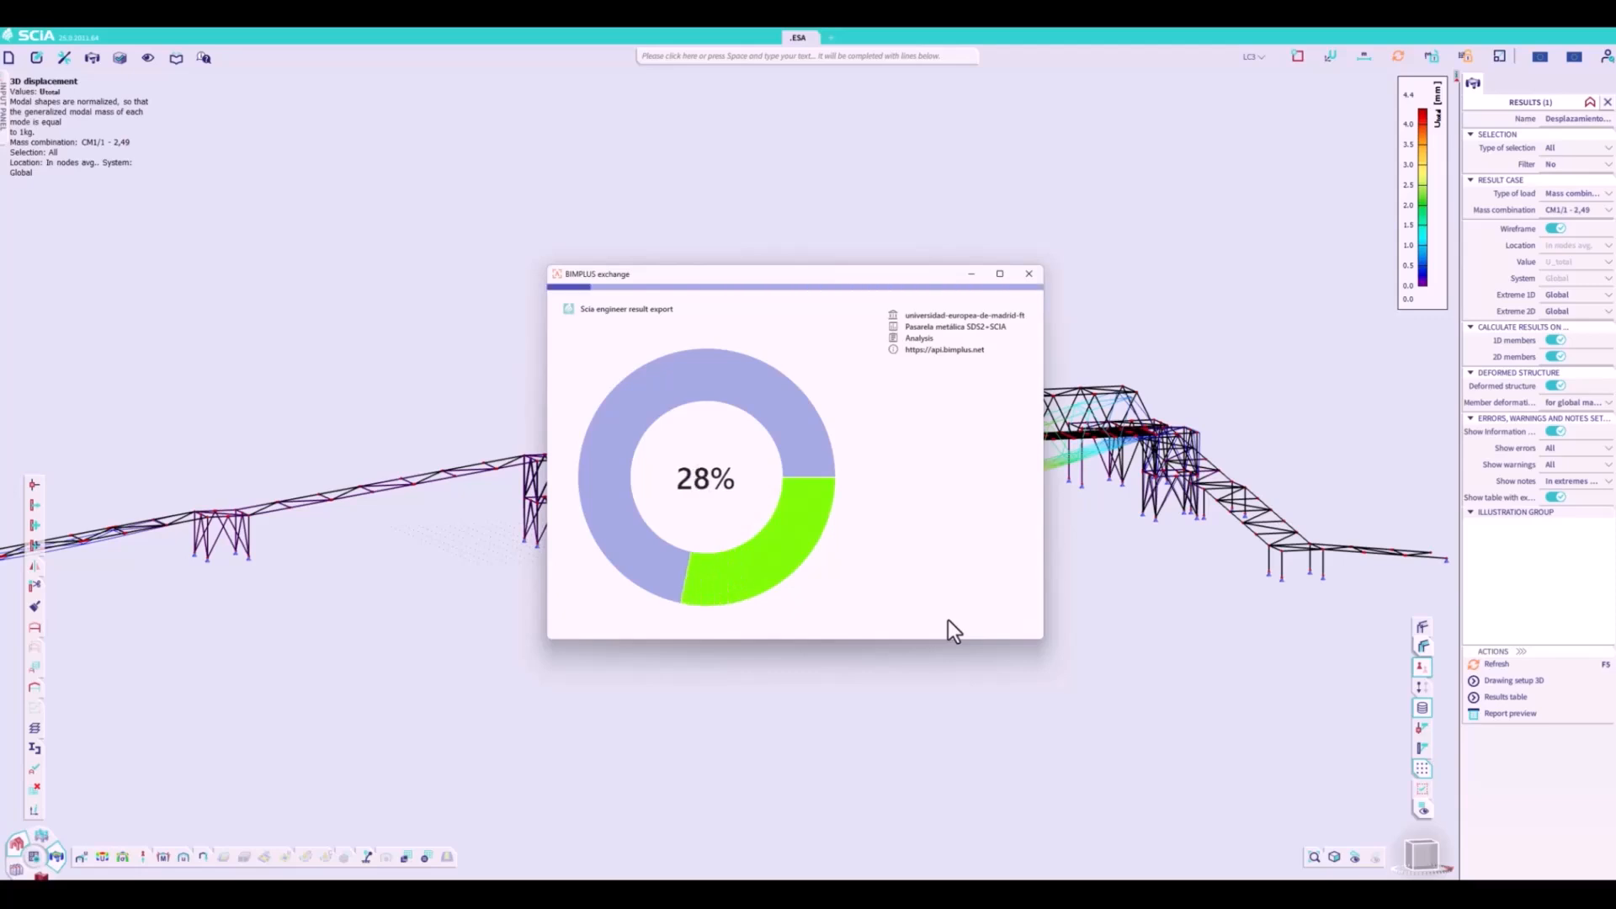